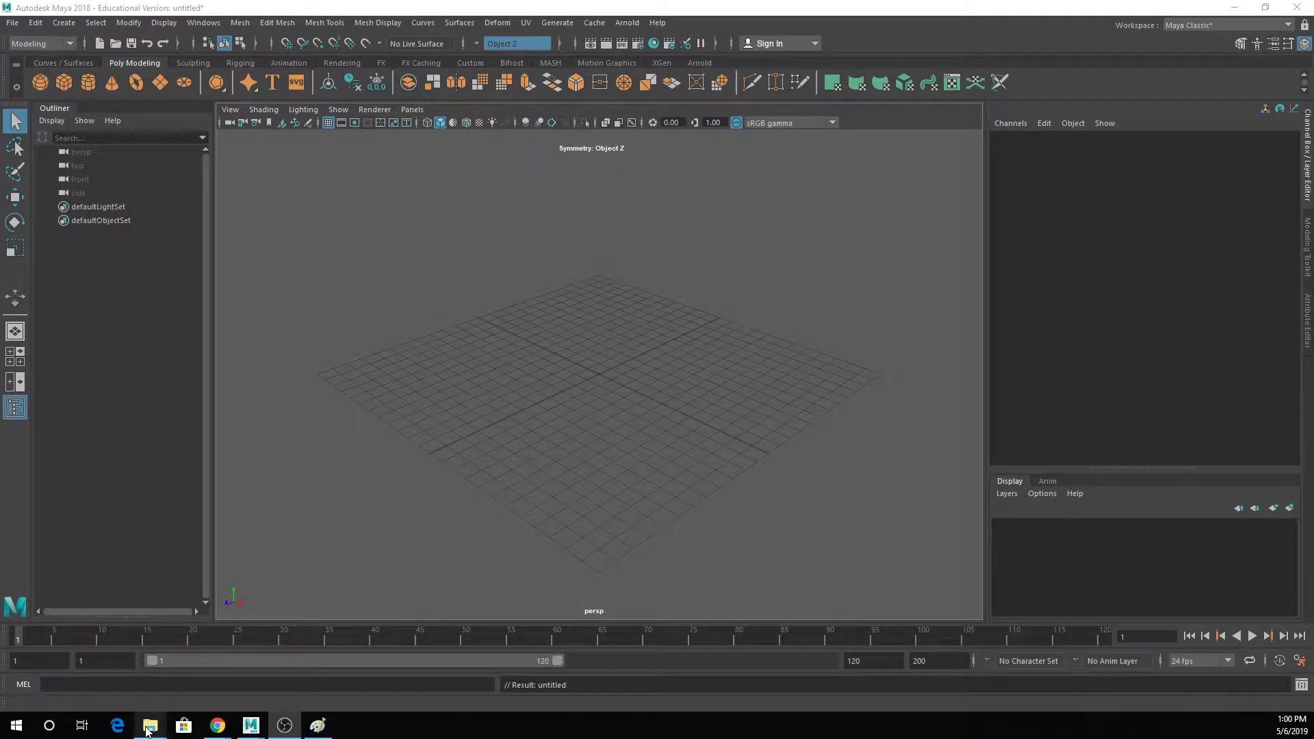
mouse_move(150, 726)
click(336, 668)
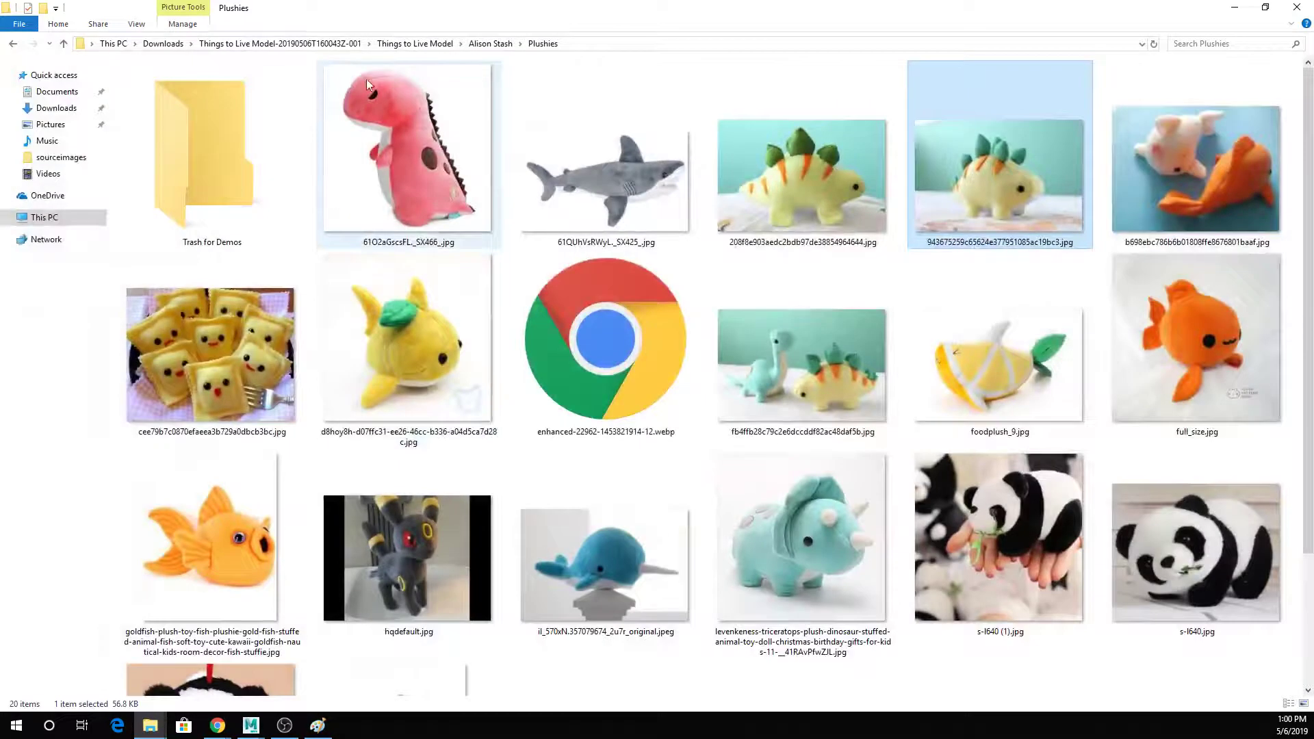
click(415, 43)
double_click(140, 88)
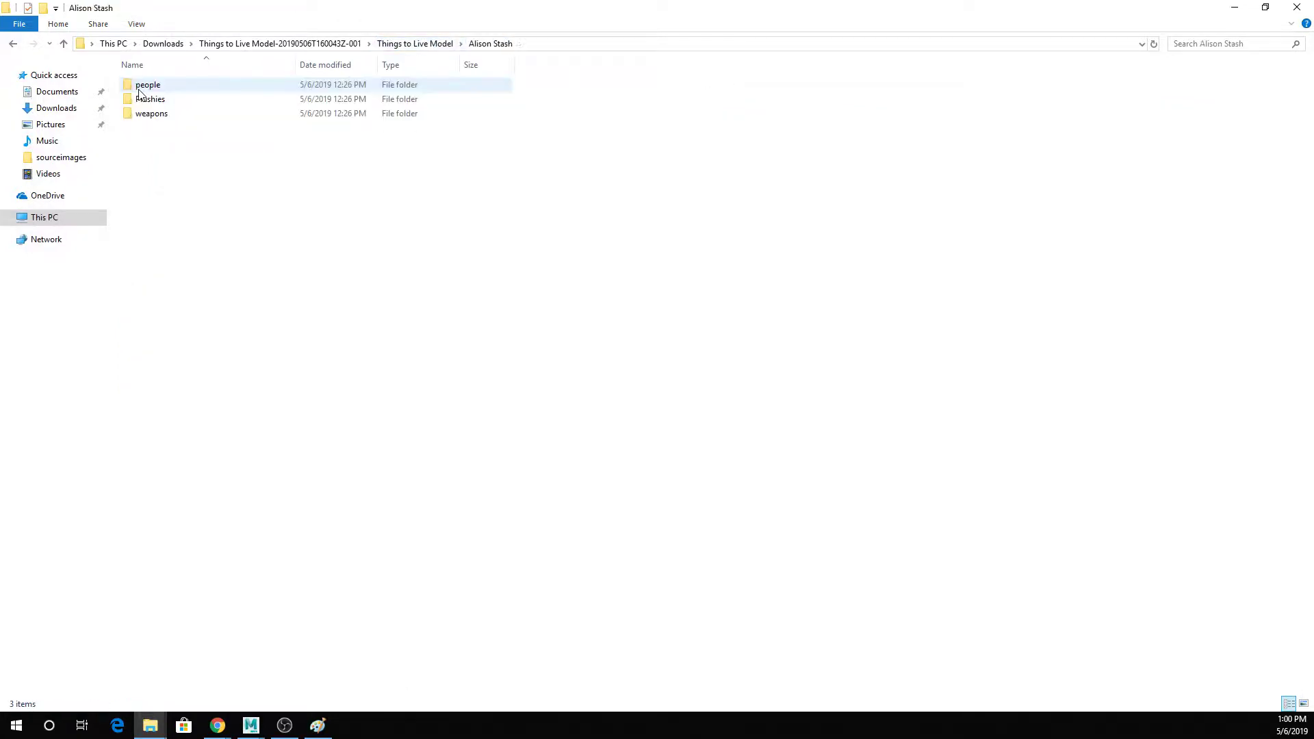
double_click(139, 88)
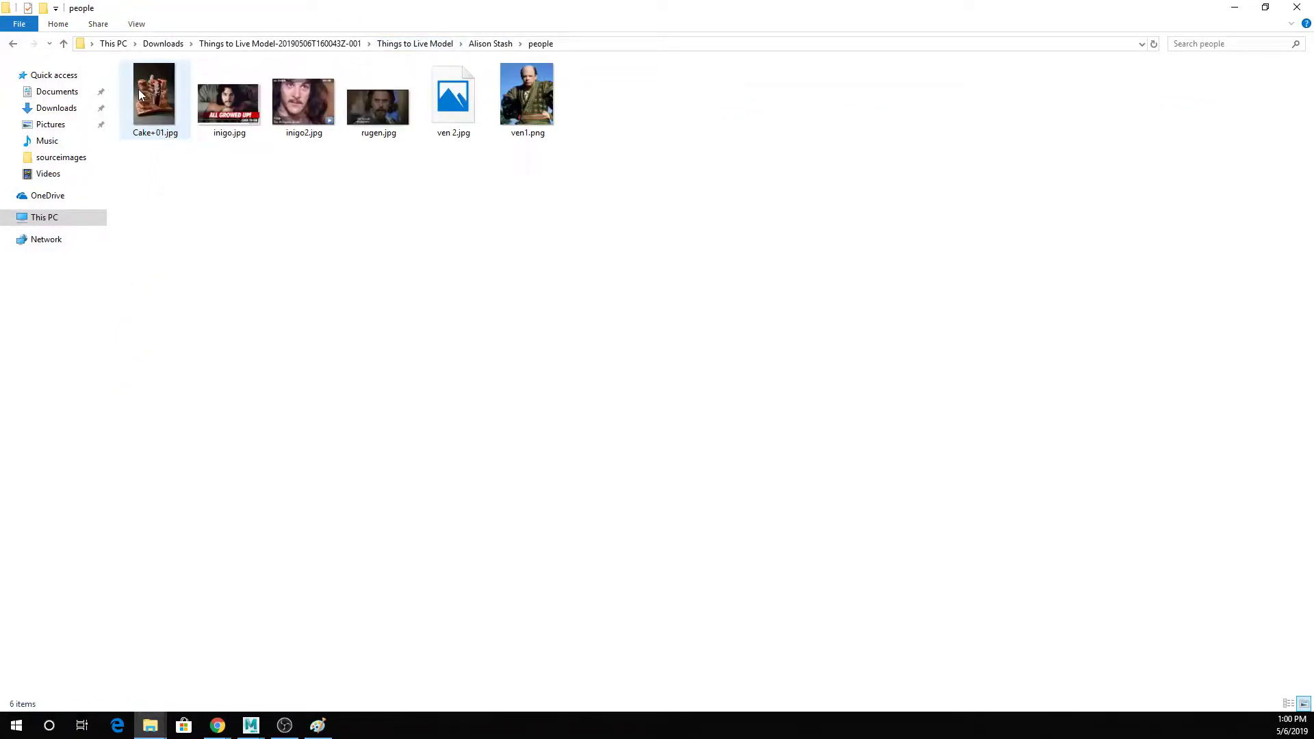
click(136, 24)
click(155, 44)
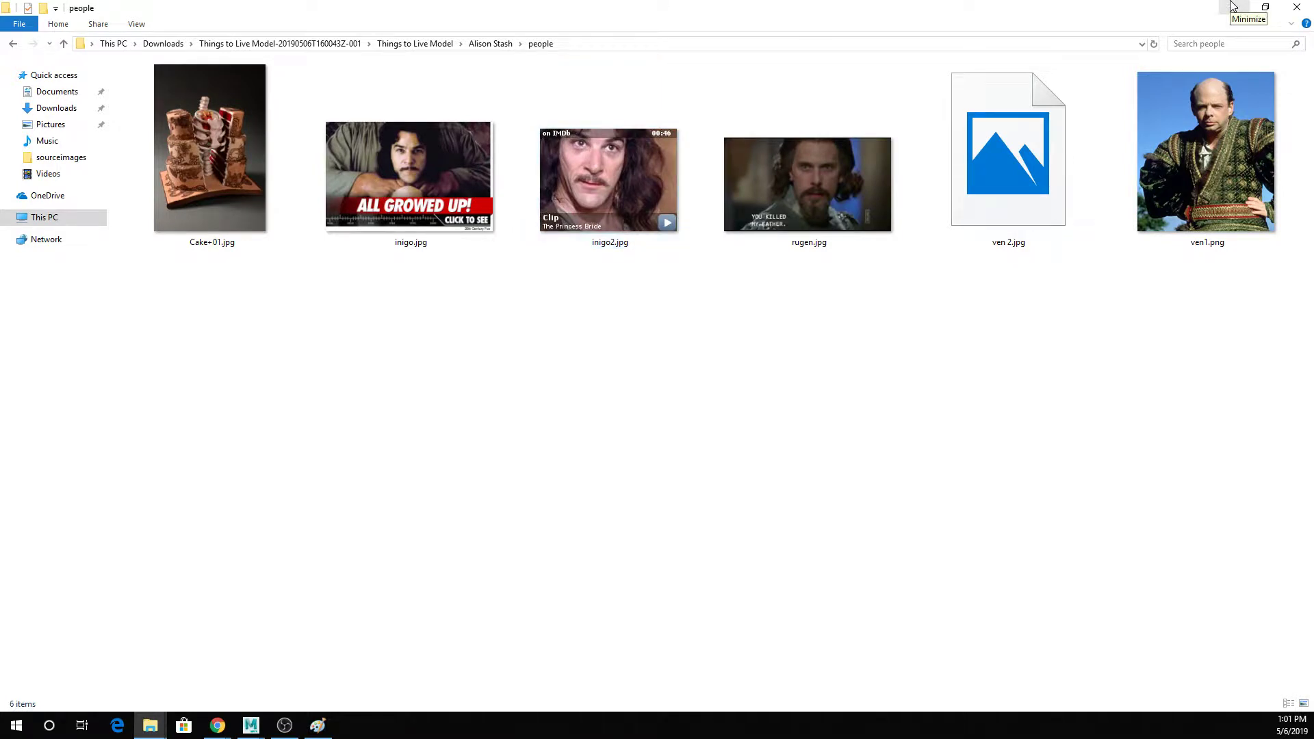
- Try opening ven1.png, dismiss the error, and close File Explorer
double_click(1188, 202)
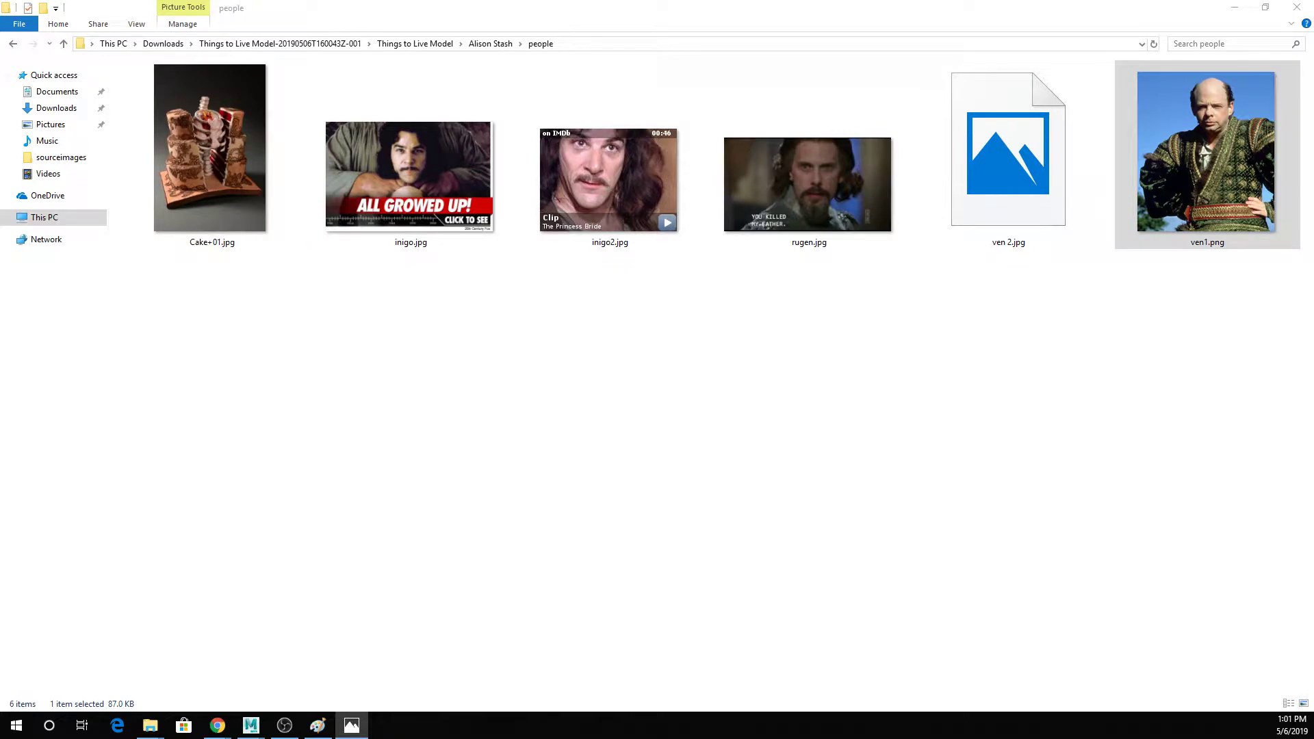
click(811, 373)
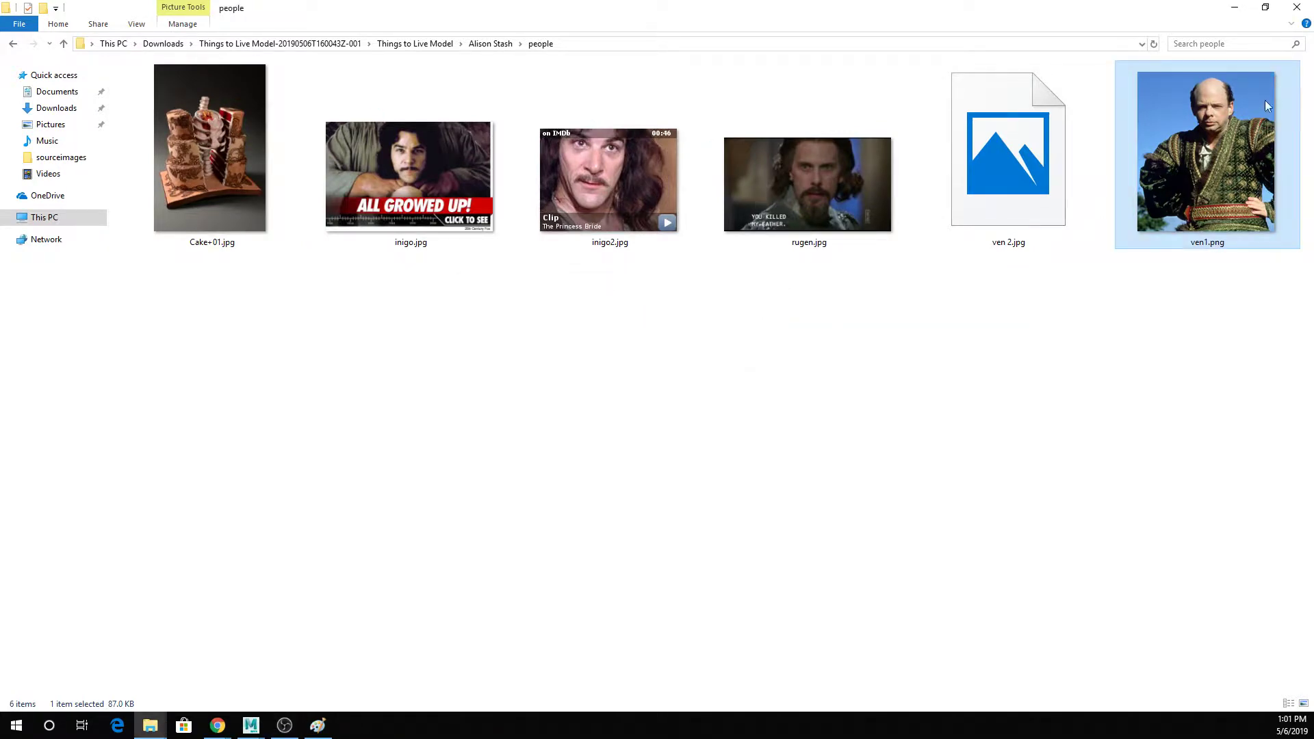
click(1297, 7)
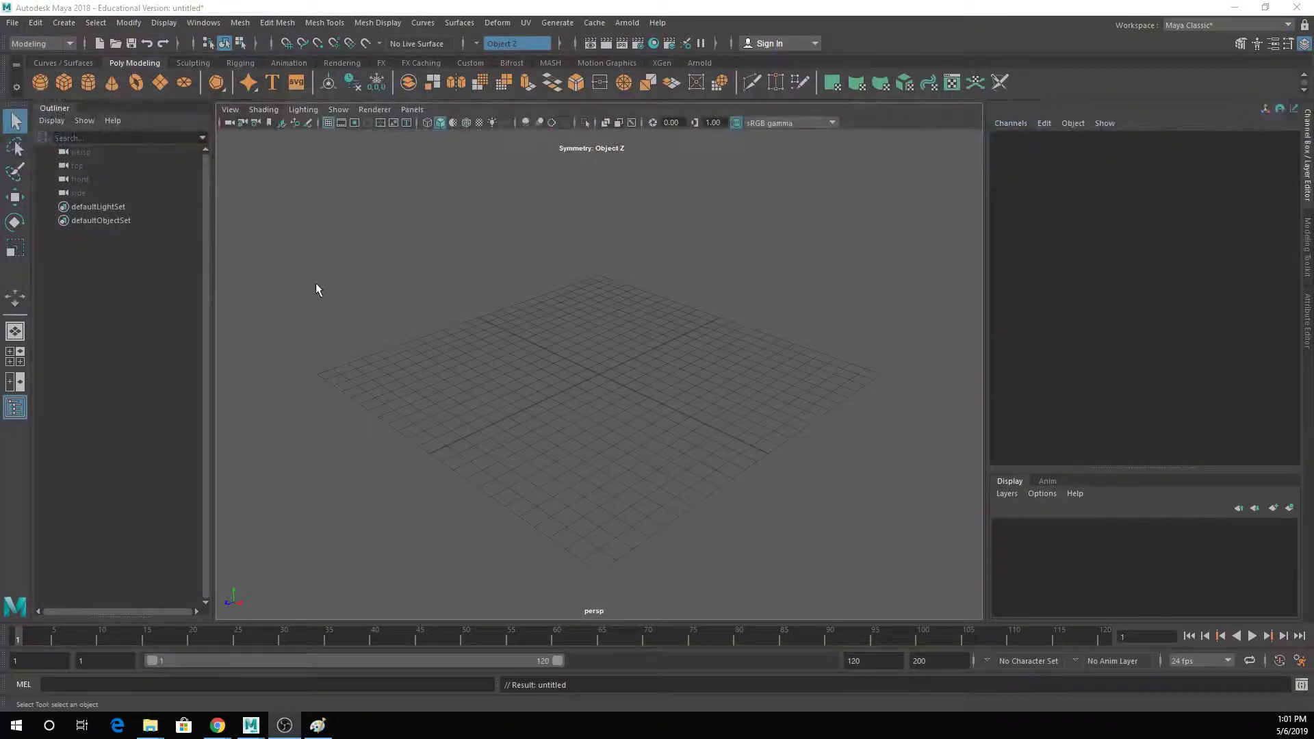
- Maximize the front view and start importing an image plane
key(space)
key(space)
click(230, 110)
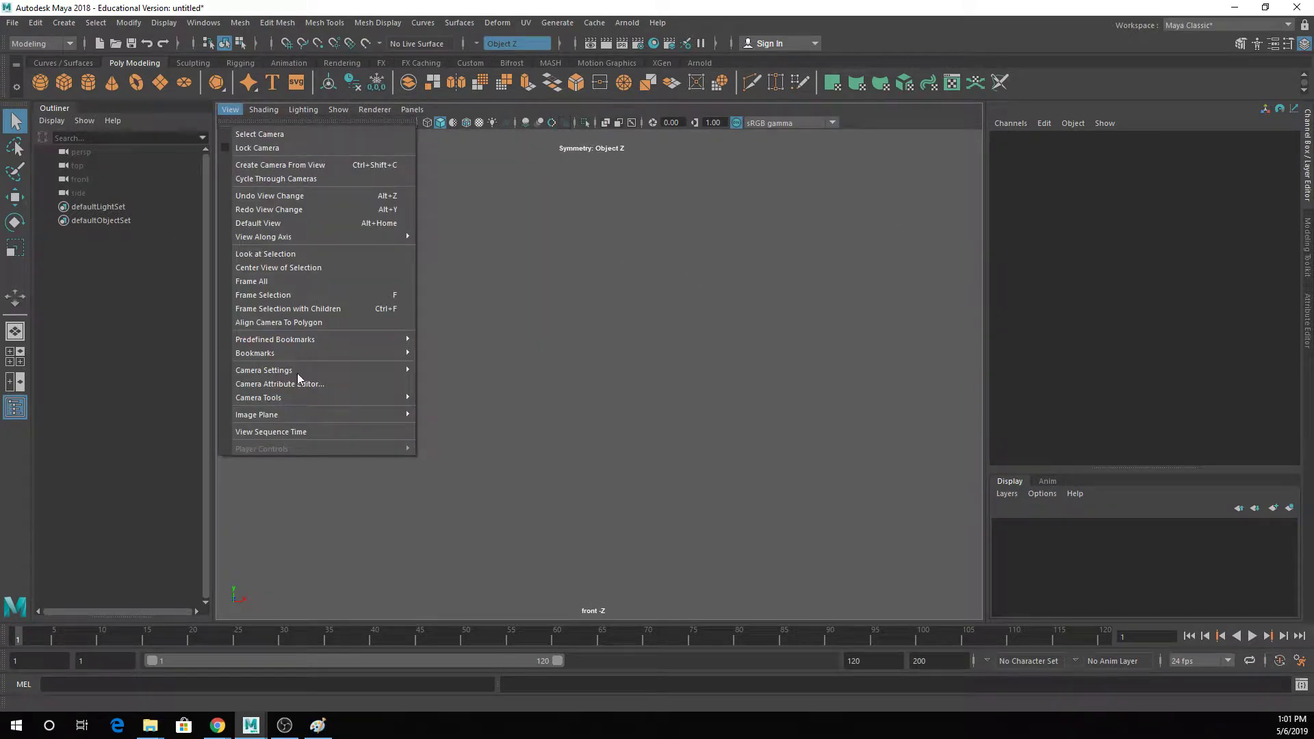
mouse_move(282, 413)
click(460, 426)
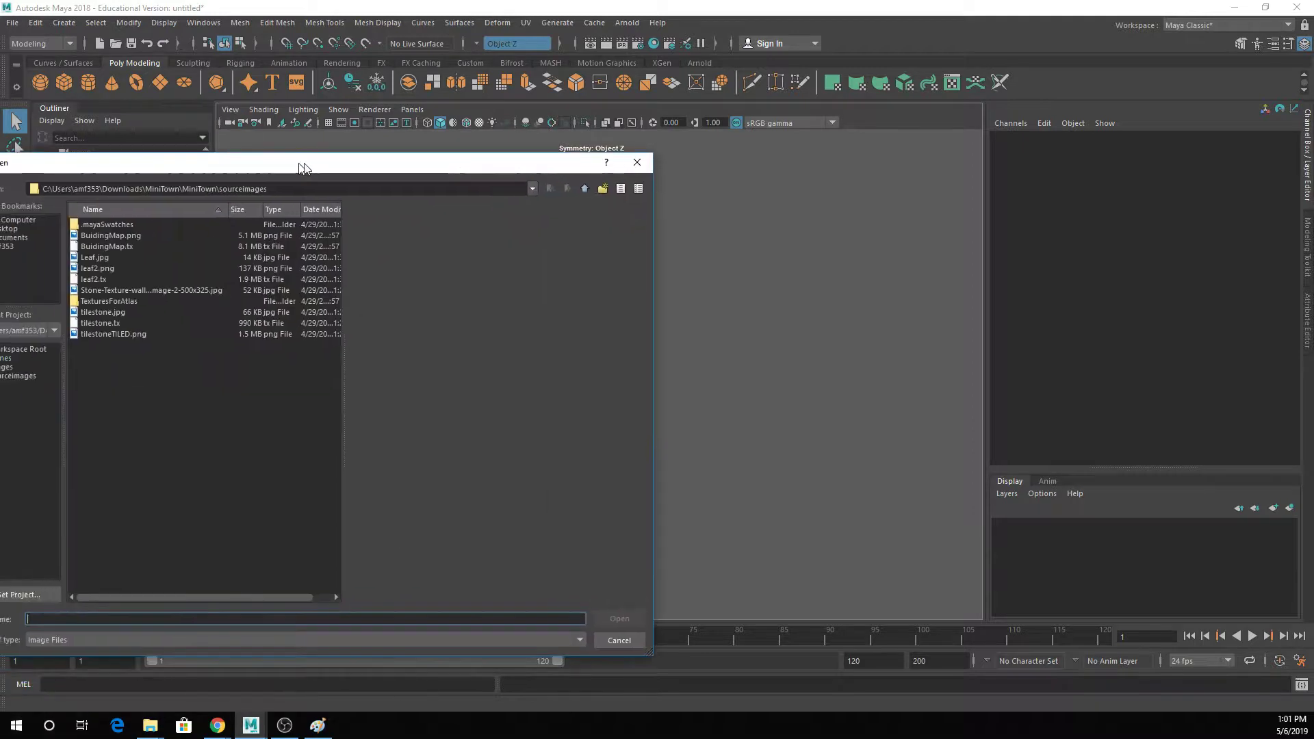
drag(304, 168, 433, 177)
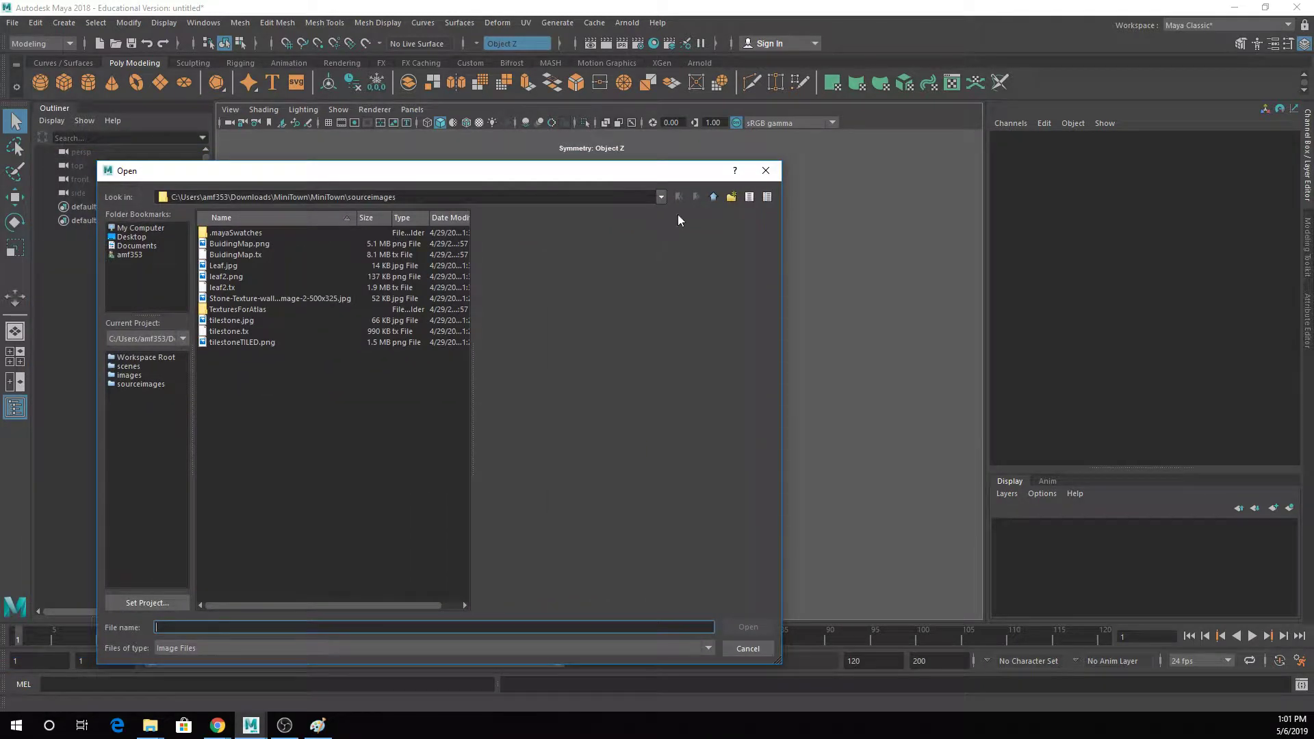
click(137, 239)
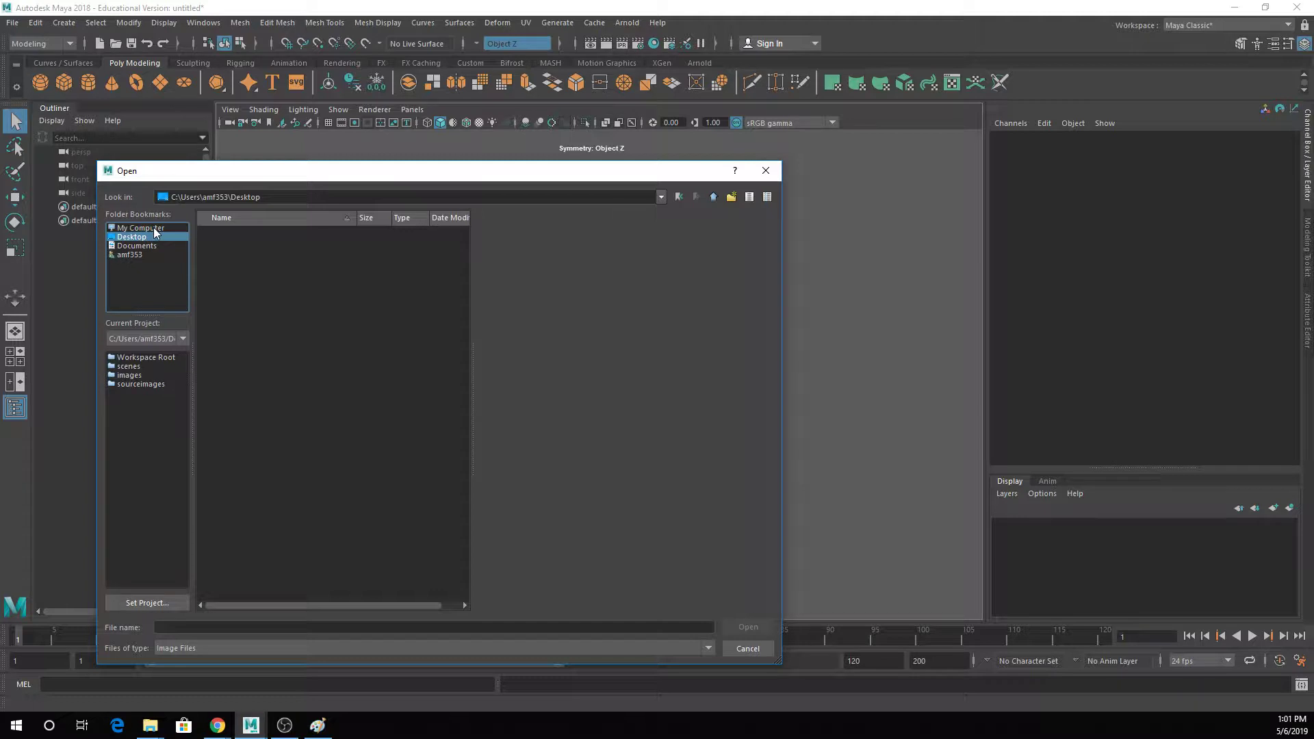
click(143, 245)
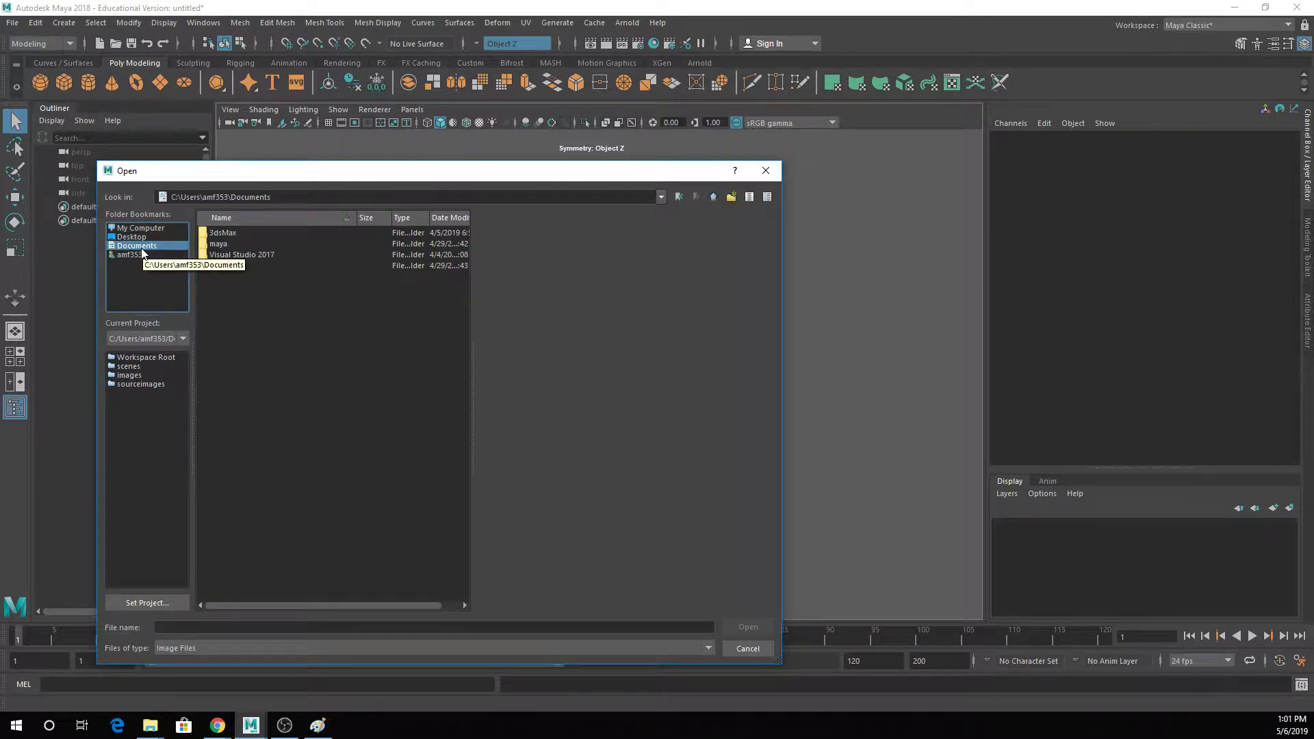
click(122, 255)
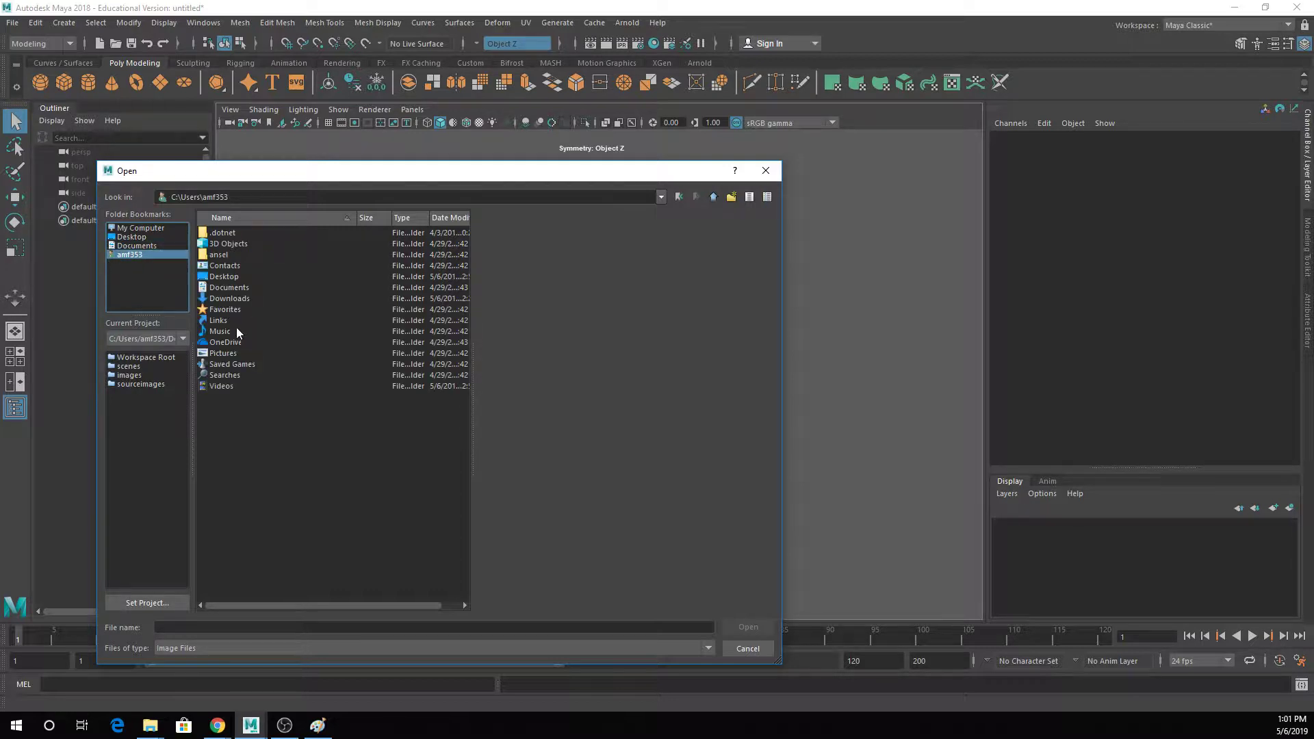
double_click(230, 299)
double_click(250, 260)
double_click(243, 232)
double_click(237, 235)
double_click(232, 230)
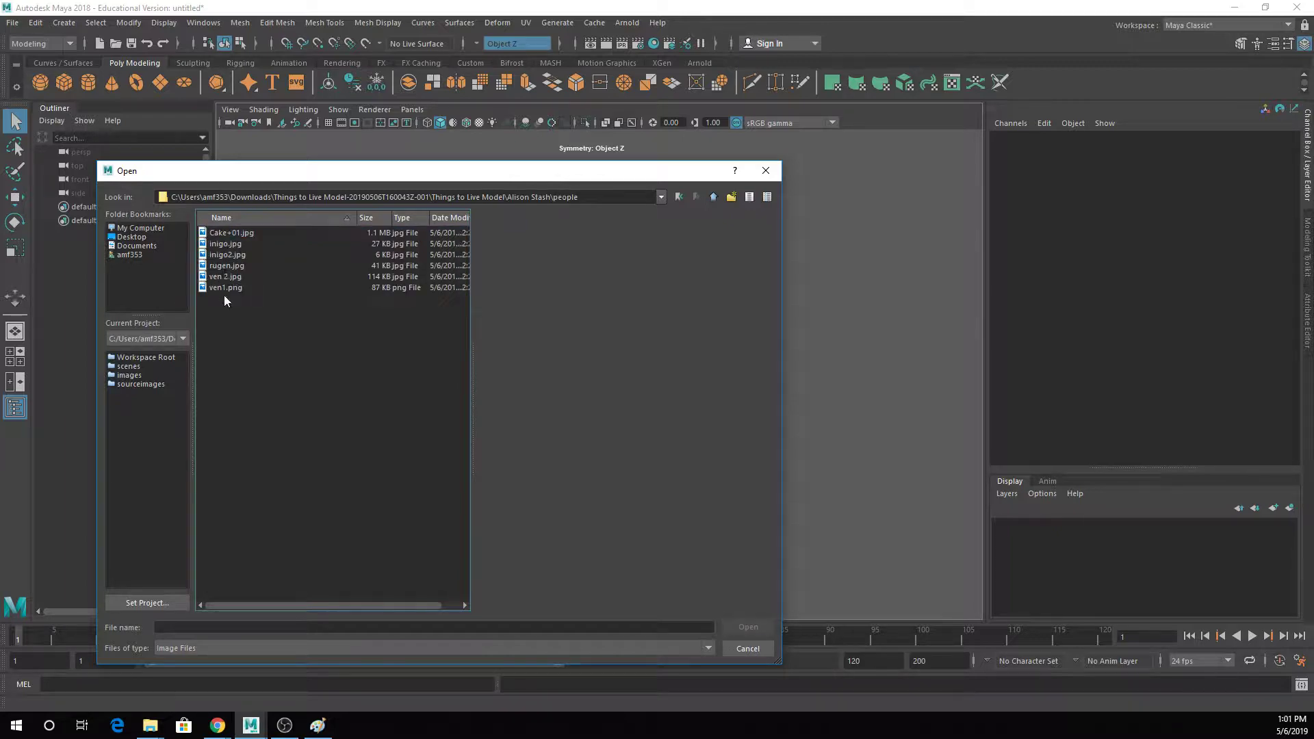
click(229, 276)
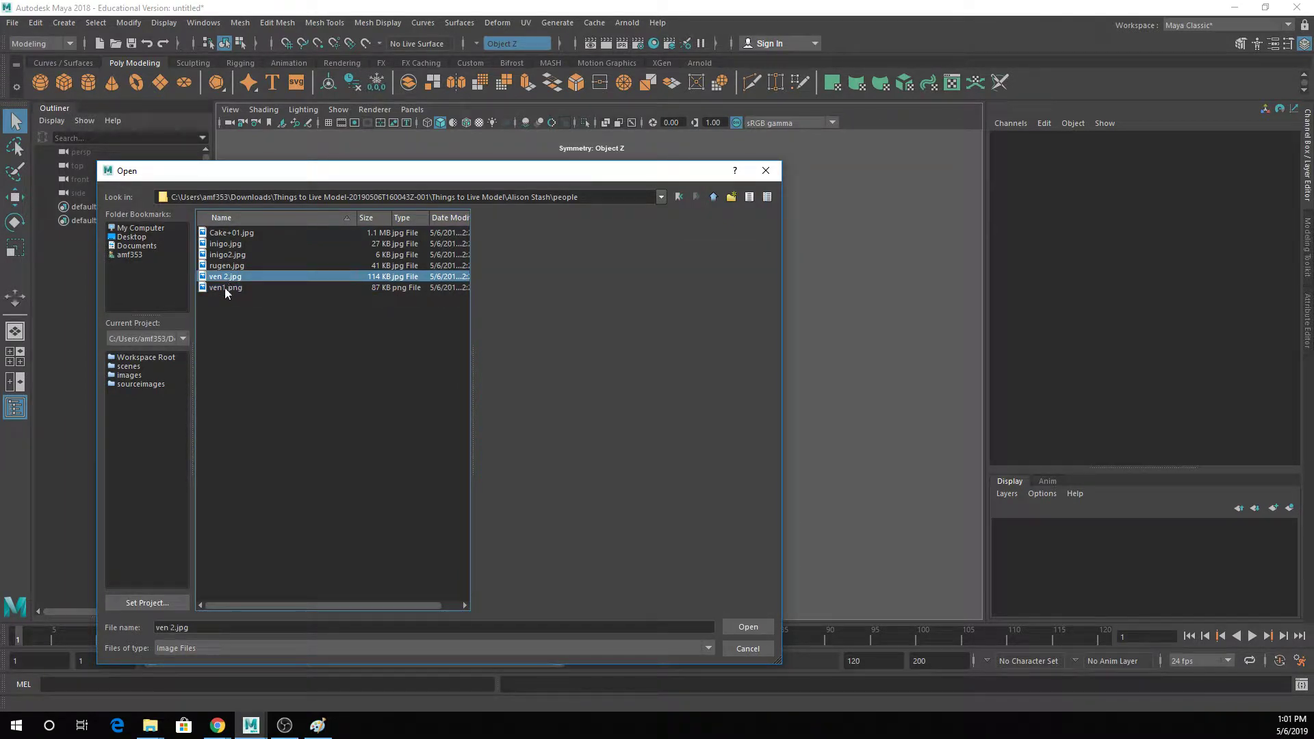
double_click(225, 288)
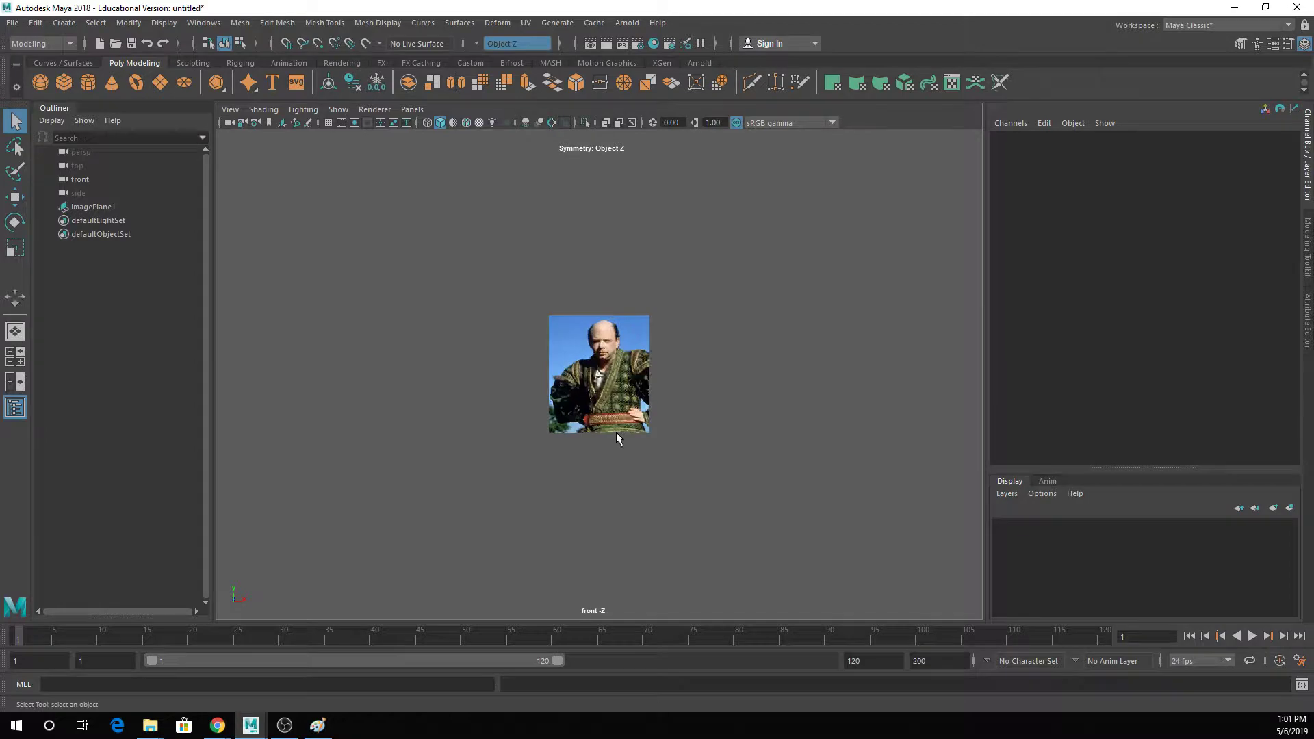
- Frame and select the image plane, then scale it up to about 1.47
key(f)
click(572, 371)
key(r)
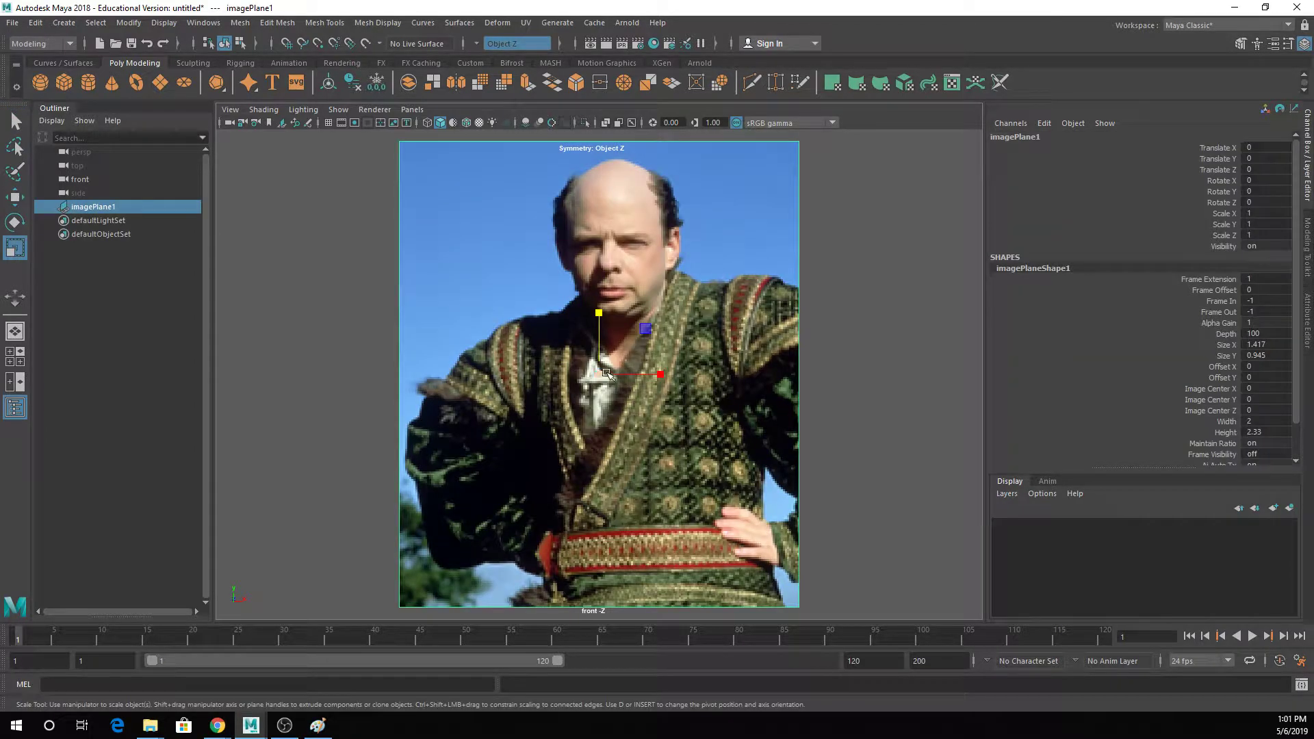
drag(607, 373, 644, 373)
scroll(678, 401, down, 5)
scroll(656, 400, up, 3)
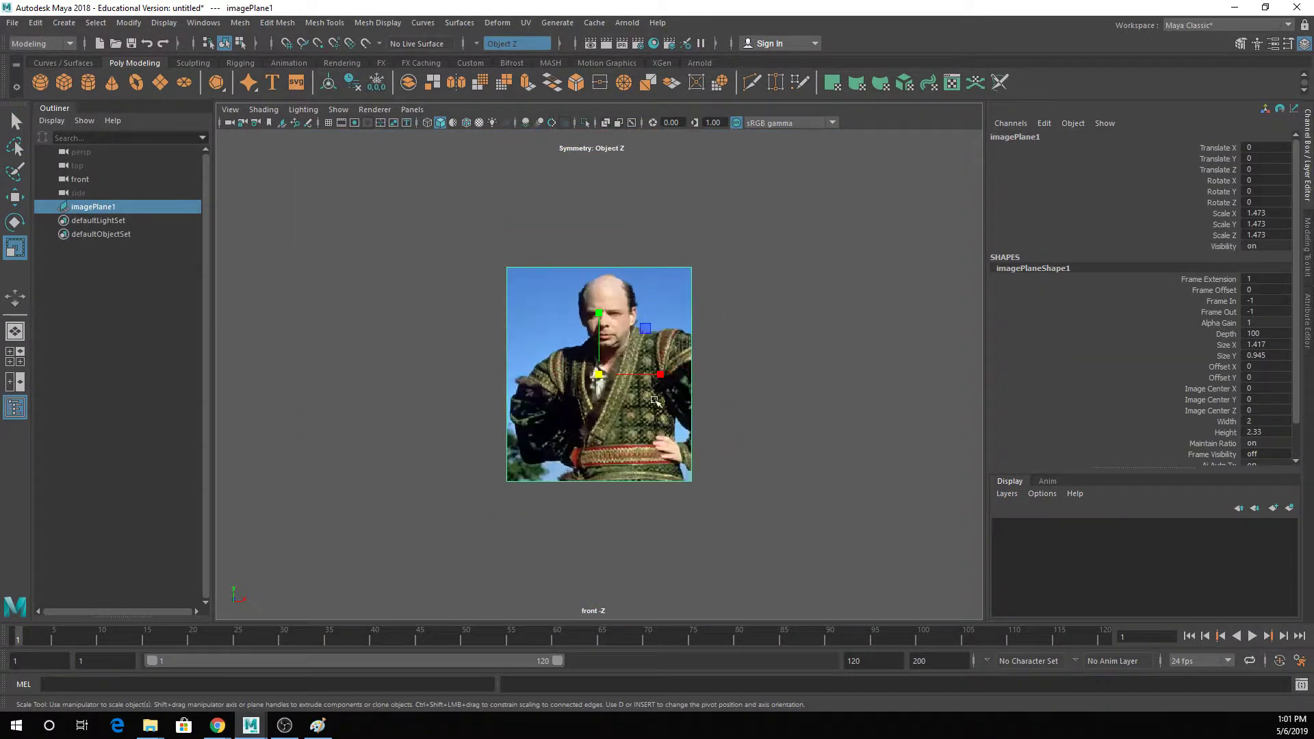
- Turn on the grid and scale the image plane further to about 3.577
key(space)
drag(604, 183, 633, 677)
scroll(568, 479, up, 2)
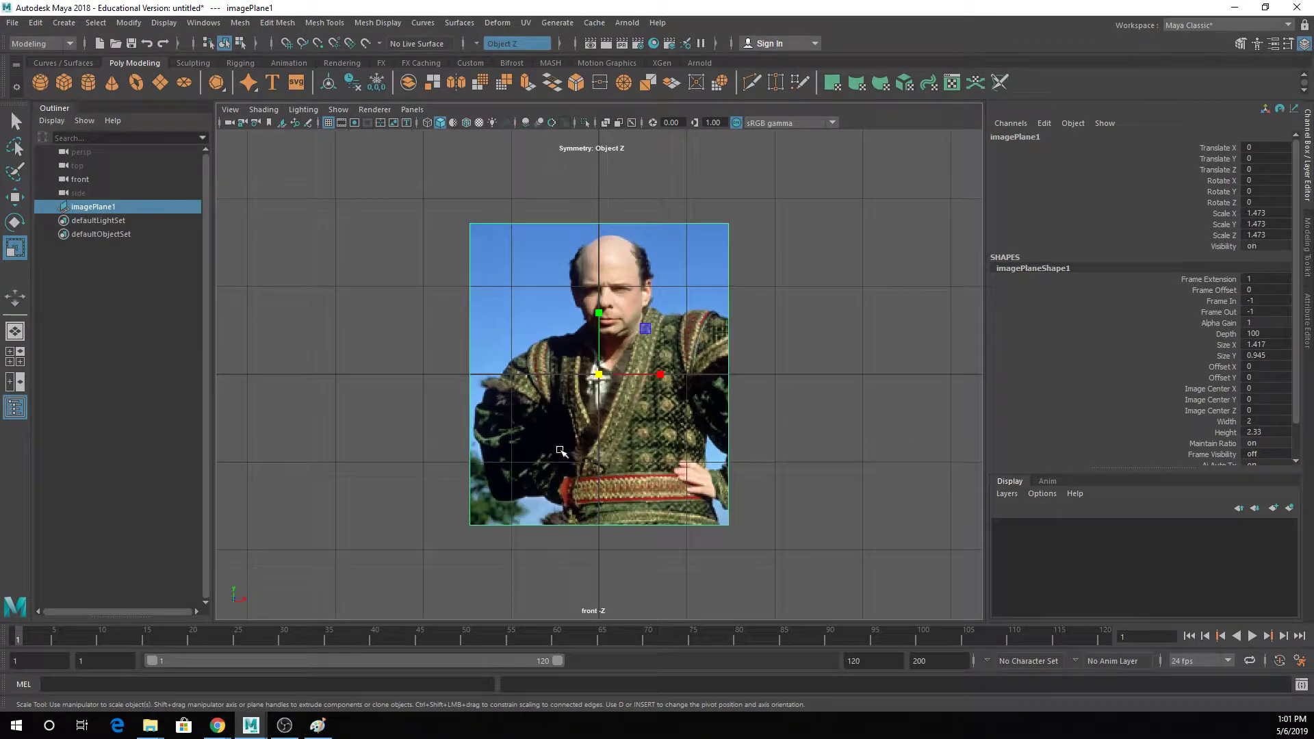
drag(599, 374, 882, 413)
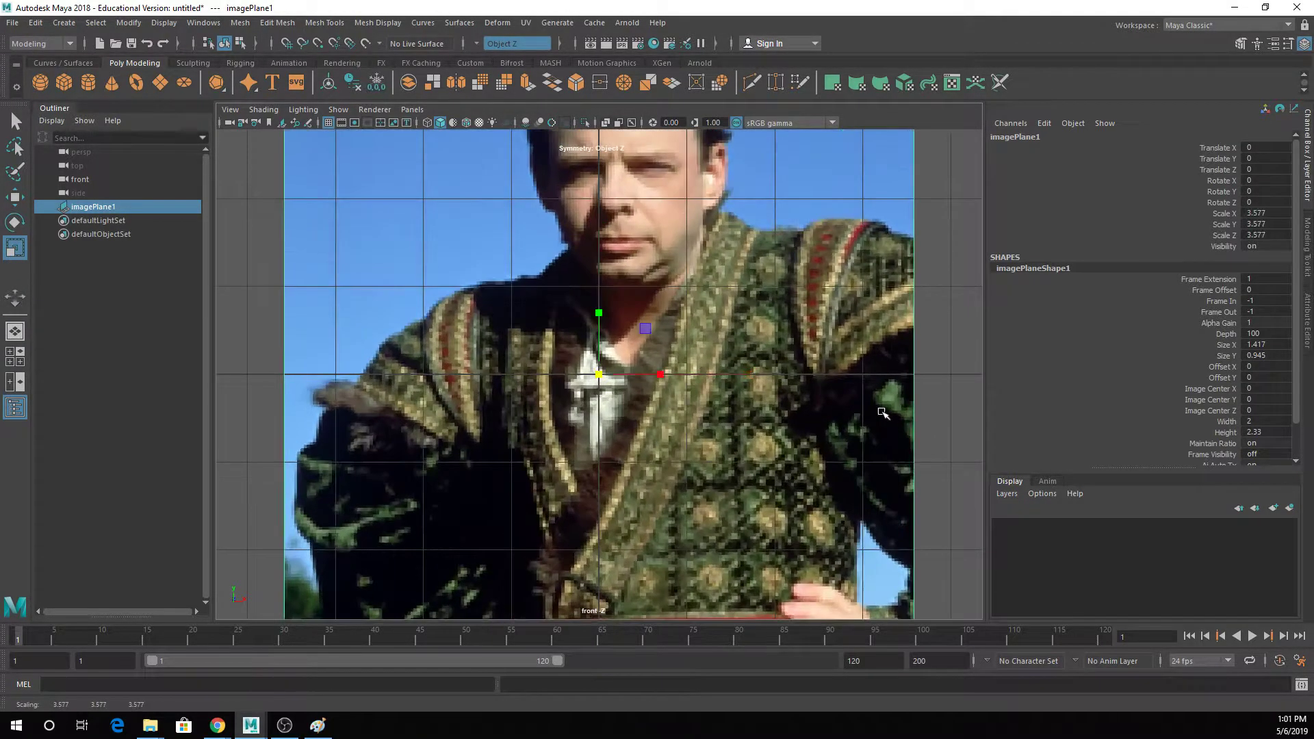
scroll(766, 424, down, 5)
- Shift the image plane slightly left along X, deselect it, and restore the four-view layout
key(w)
drag(675, 444, 668, 444)
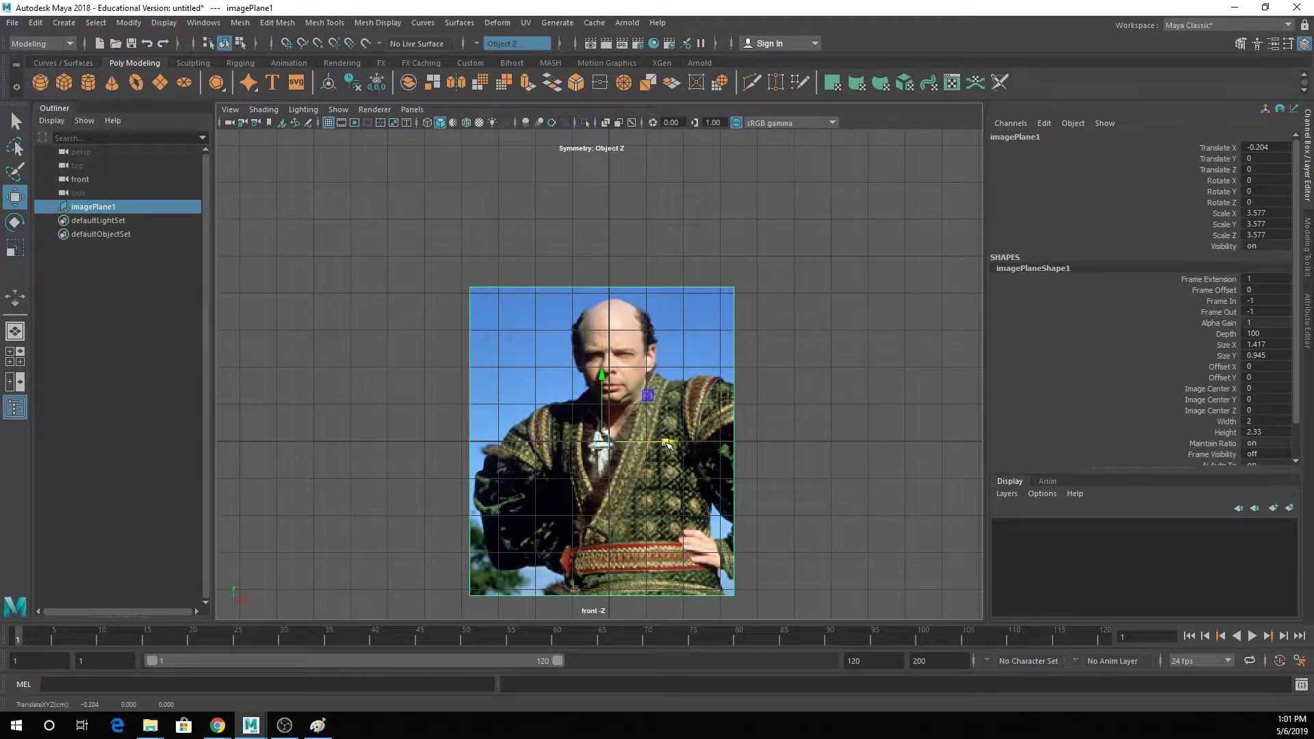
scroll(667, 443, up, 4)
key(q)
click(893, 347)
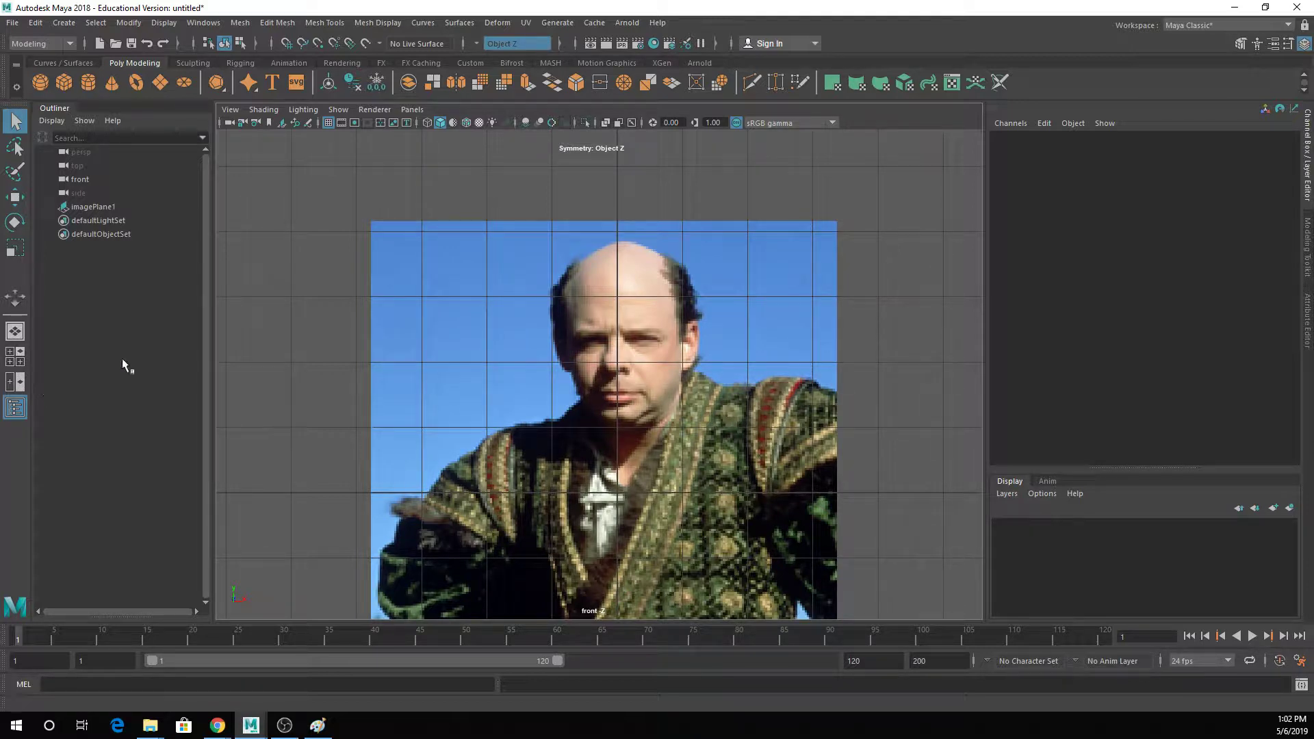
key(space)
key(space)
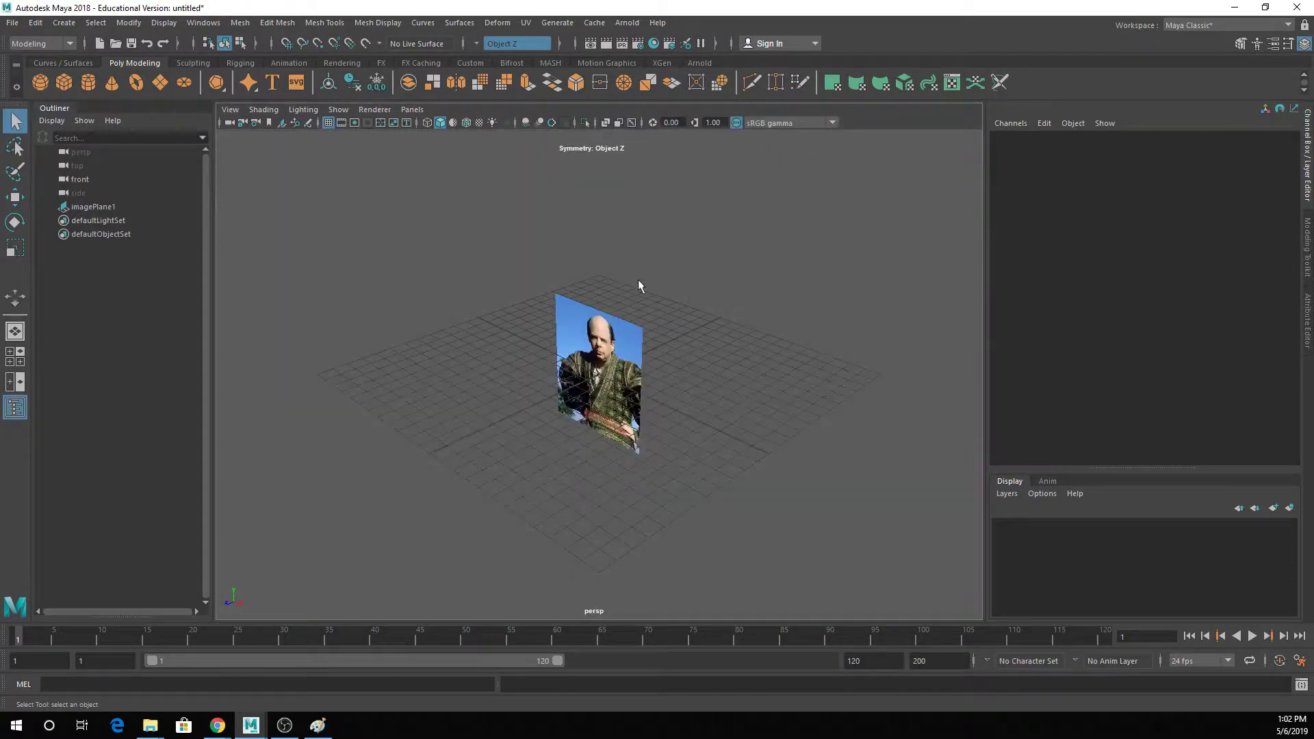
- Create a polygon cube beside the image plane with subdivisions raised from 1 to 2
key(f)
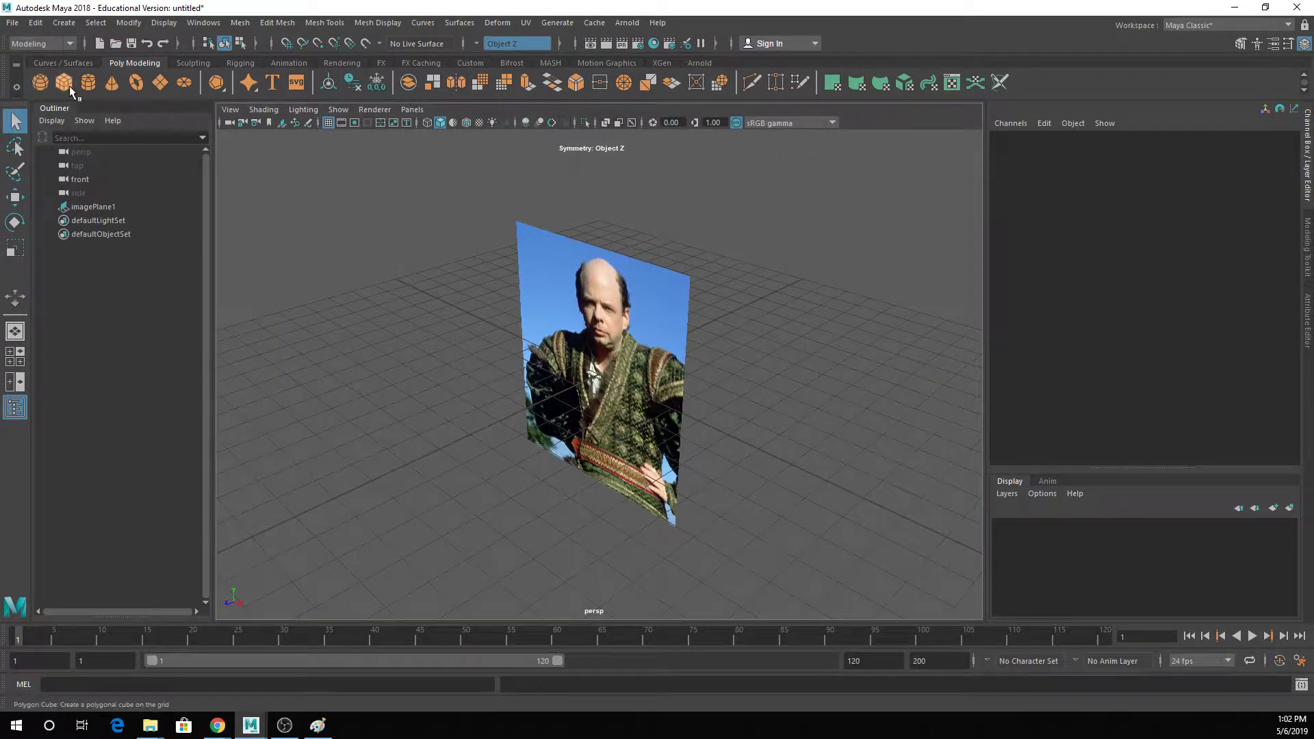
click(69, 85)
drag(719, 452, 784, 456)
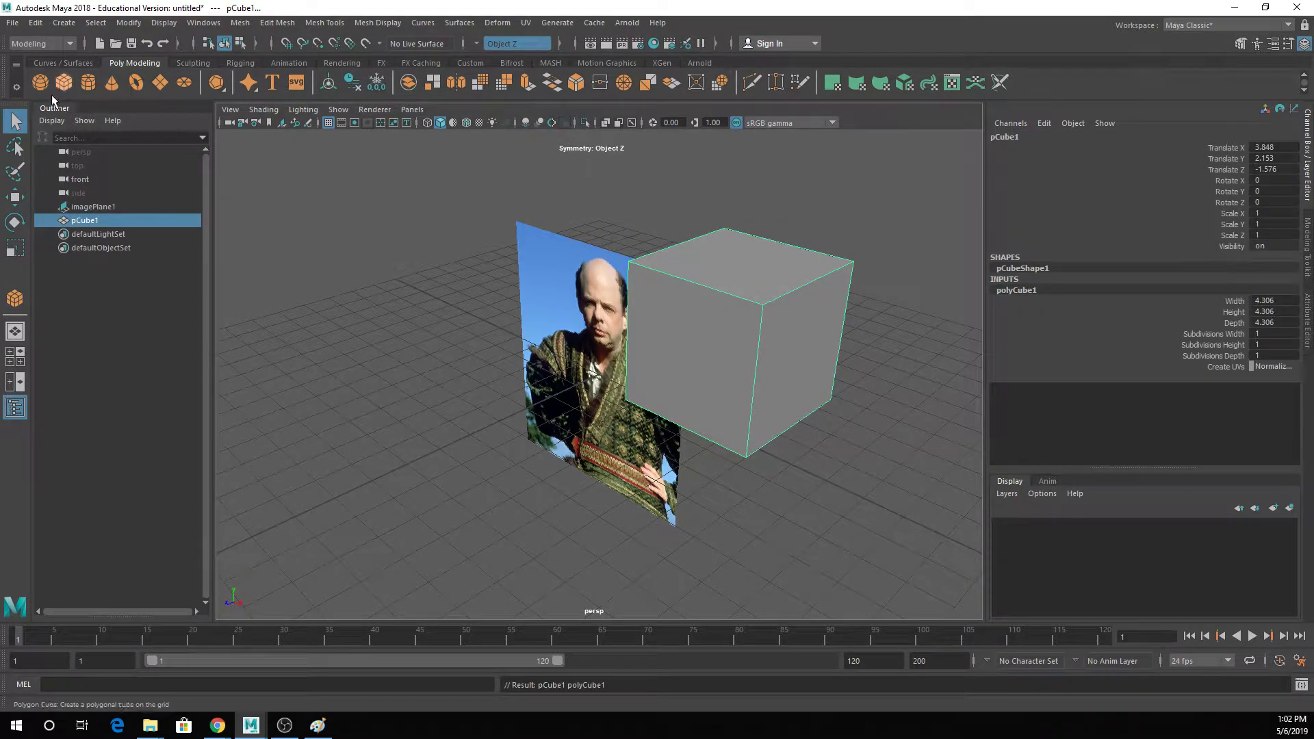
alt+drag(399, 285, 612, 311)
drag(1219, 334, 1226, 356)
middle_drag(918, 409, 823, 312)
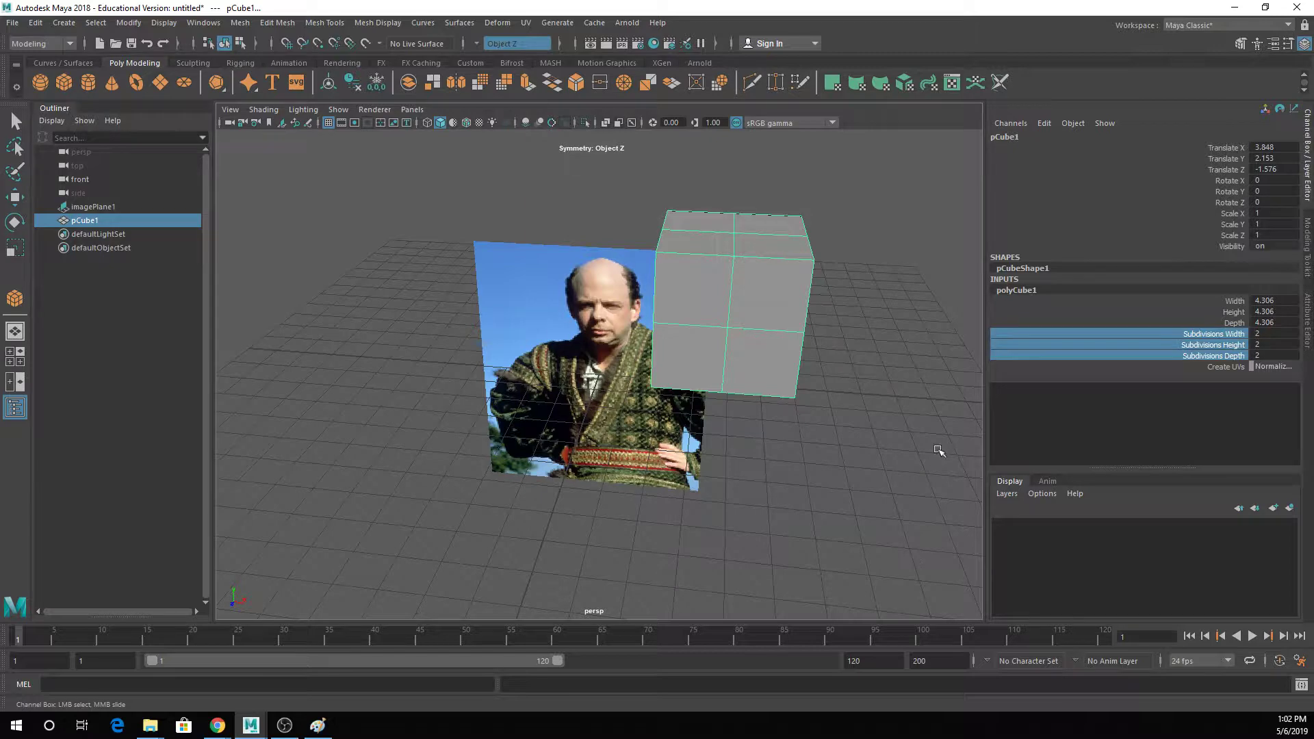
- Try merging the cube to center, undo it, and insert an edge loop on the cube instead
alt+middle_drag(668, 305, 619, 382)
alt+drag(620, 381, 705, 299)
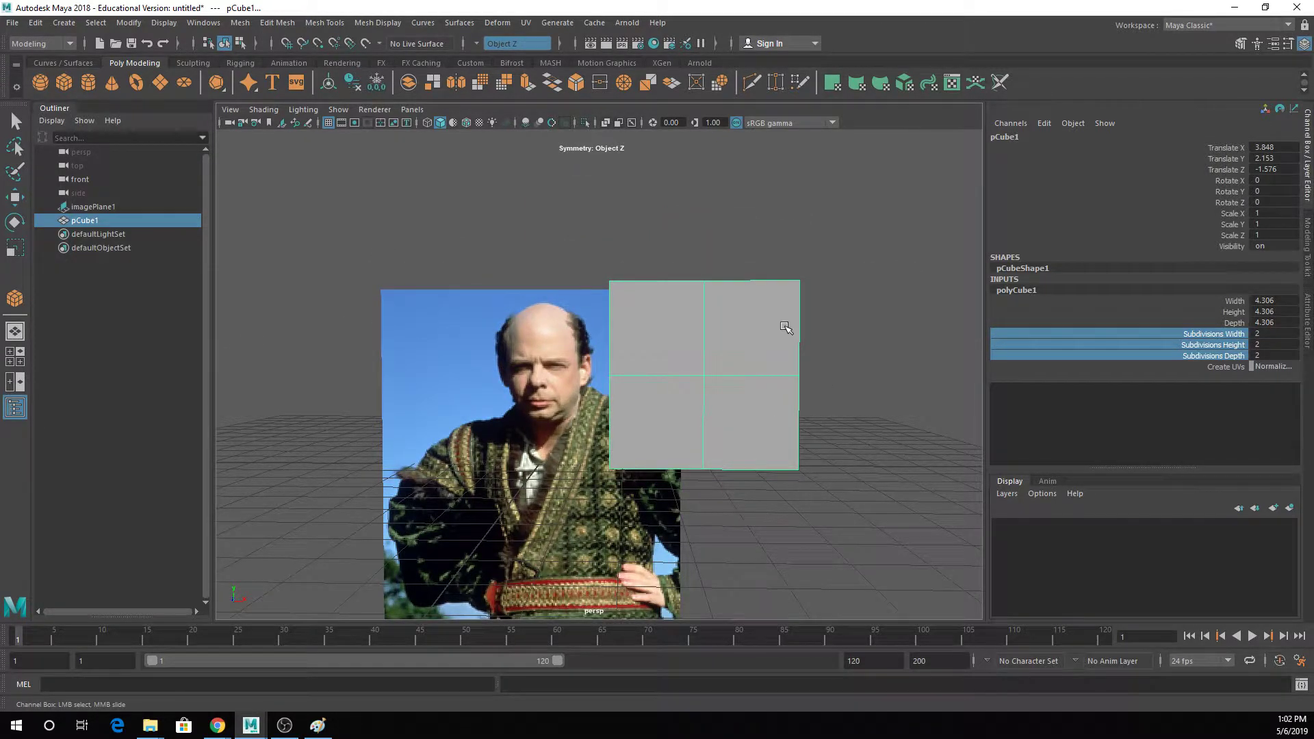
alt+drag(787, 323, 786, 343)
click(278, 22)
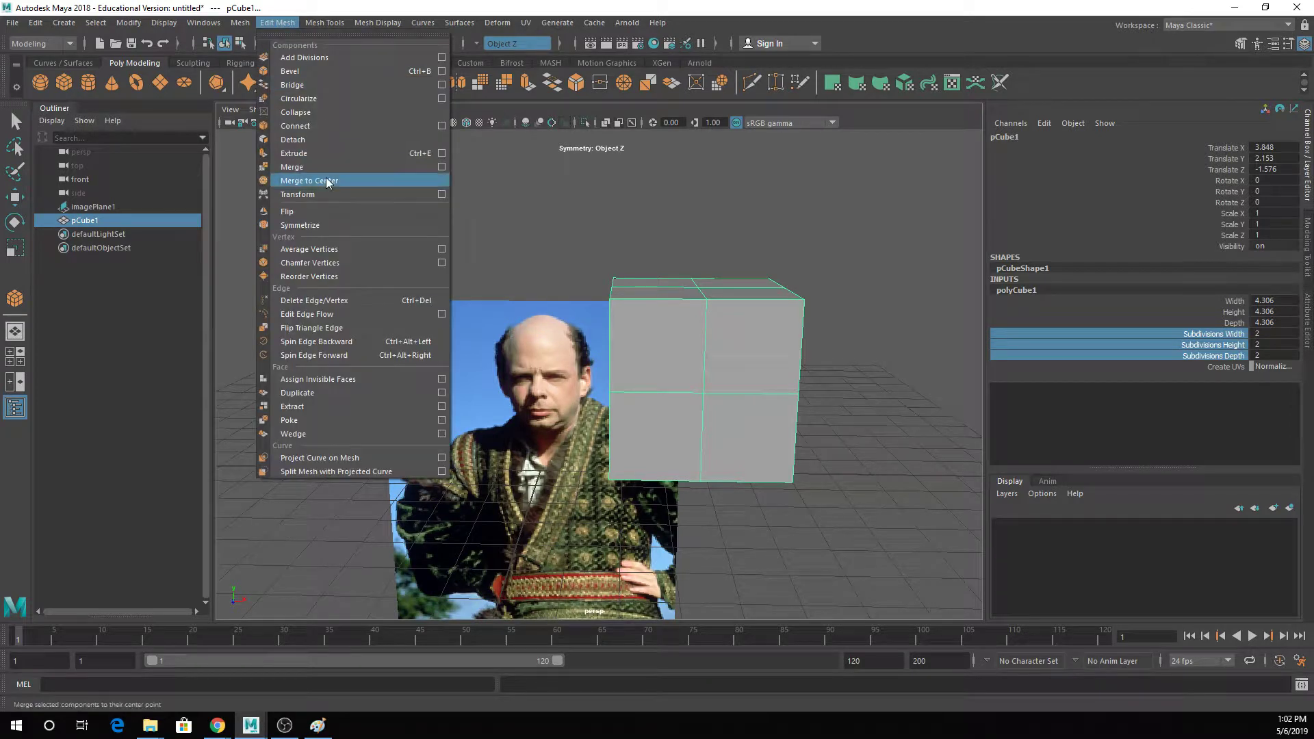
click(326, 181)
key(ctrl+z)
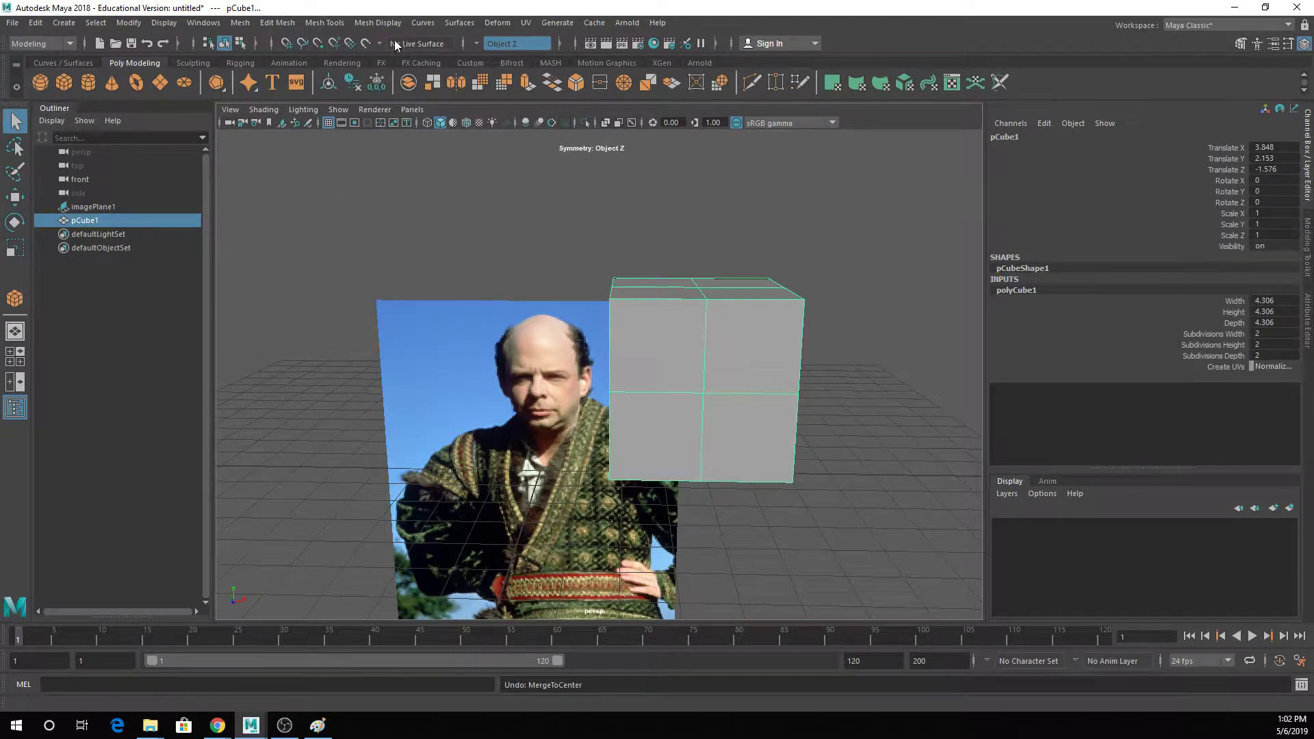
click(325, 22)
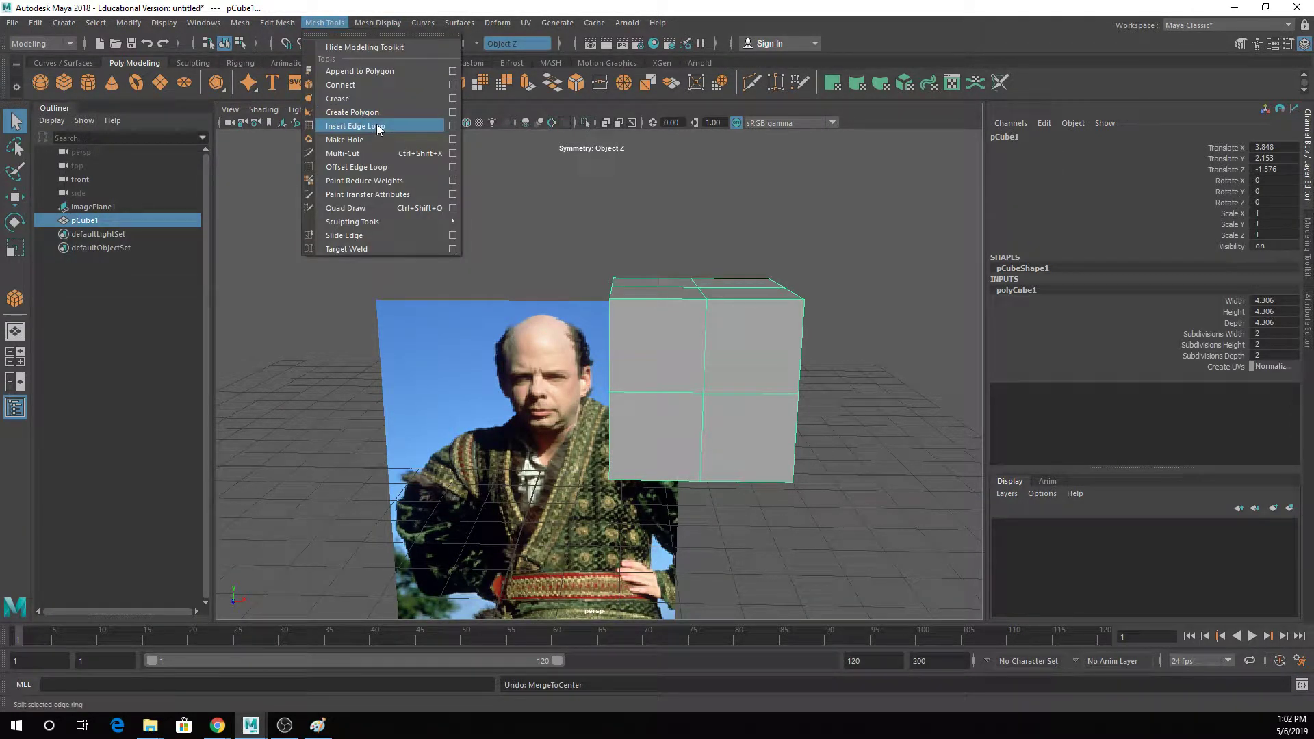
click(378, 127)
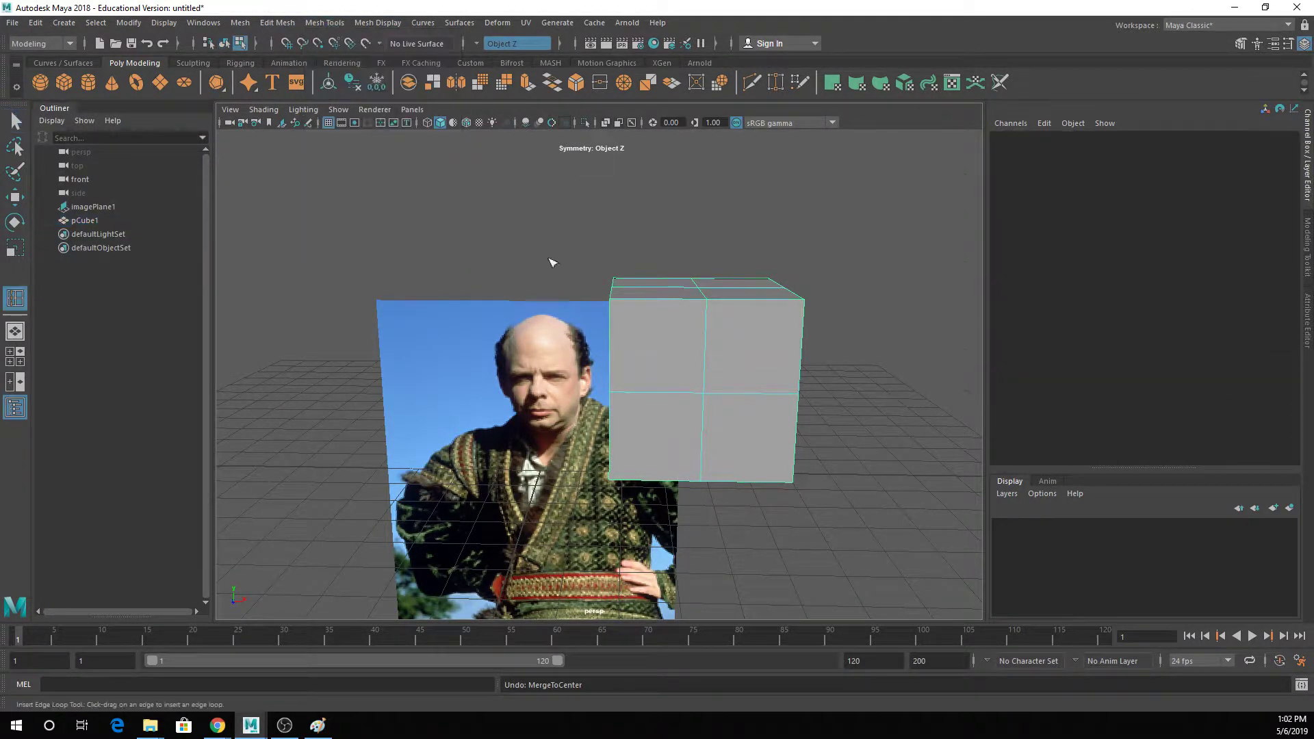
click(658, 306)
alt+drag(661, 305, 680, 398)
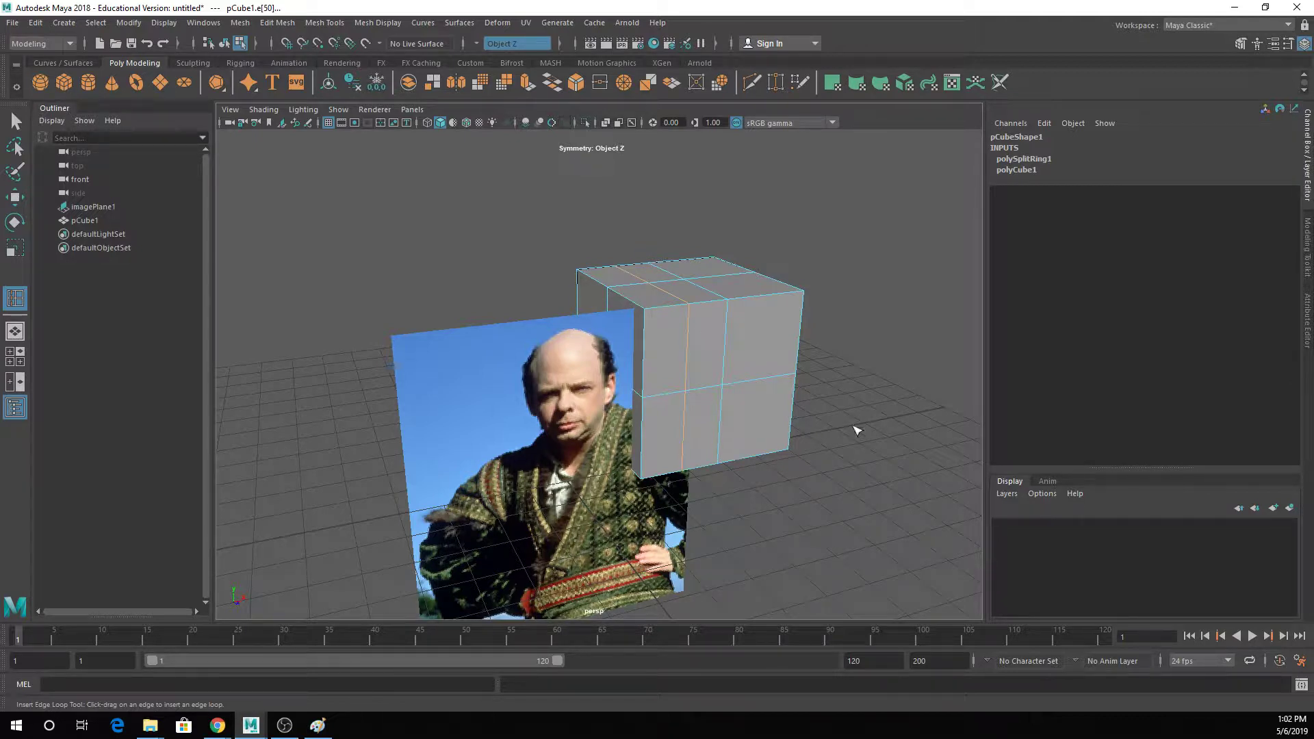
- Drag out a polygon sphere of radius 3.247 and select its axis and height subdivisions
click(41, 82)
alt+middle_drag(787, 375, 610, 376)
drag(675, 373, 732, 421)
alt+middle_drag(732, 421, 731, 466)
drag(1267, 312, 1270, 323)
- Set the sphere's axis and height subdivisions to 12
text(12)
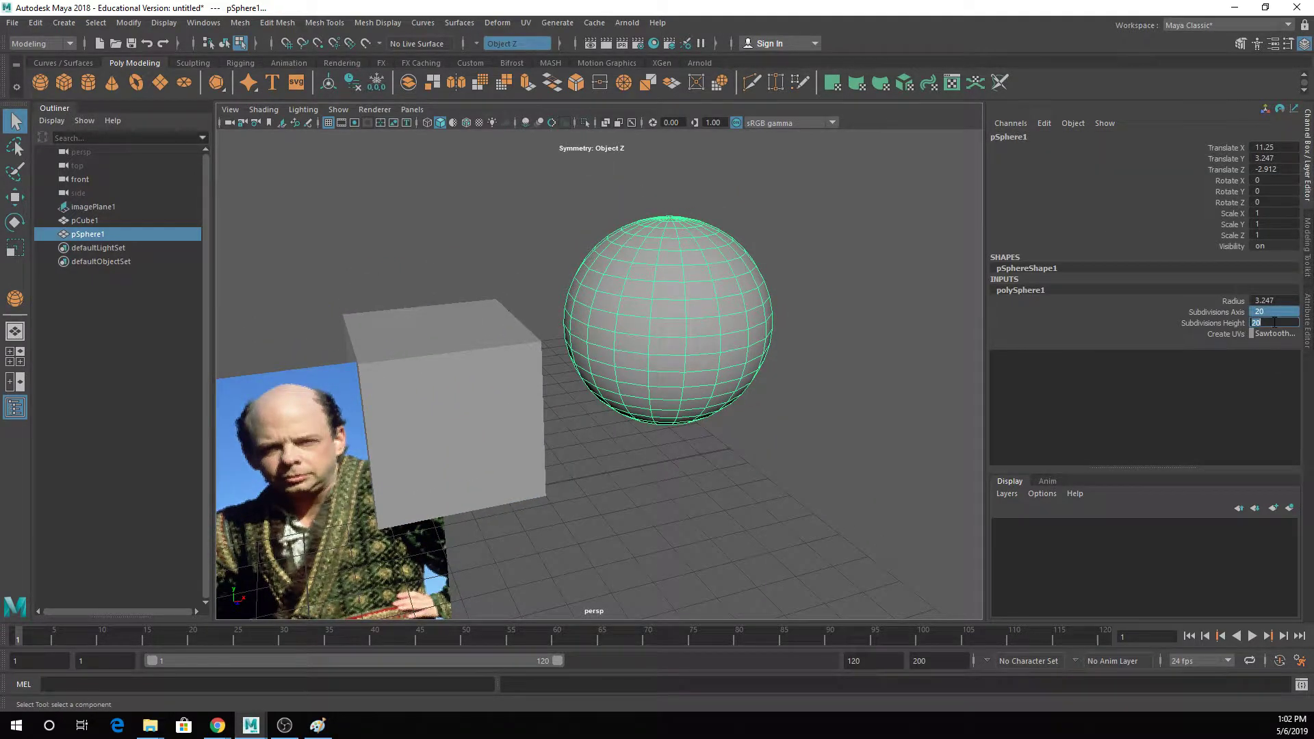
key(Return)
click(717, 199)
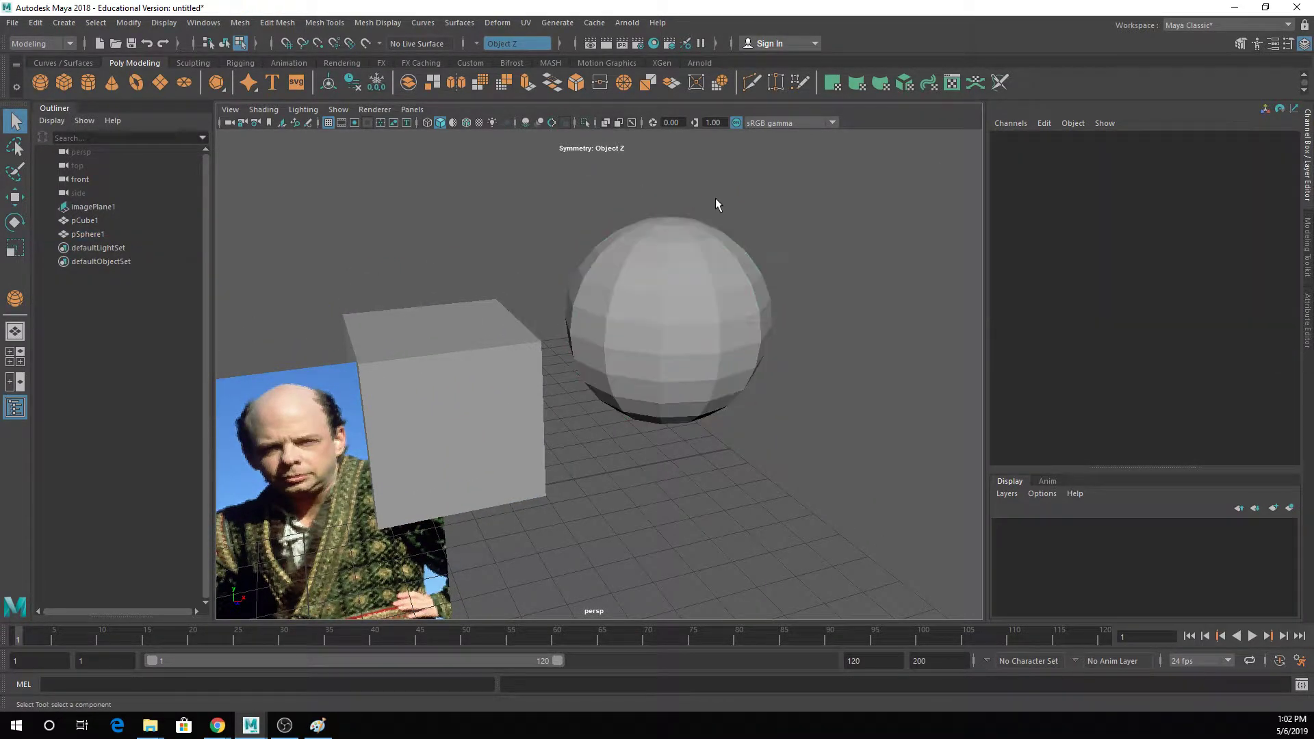
alt+drag(716, 199, 724, 241)
- Insert an edge loop on the sphere, undoing a second attempt
click(318, 22)
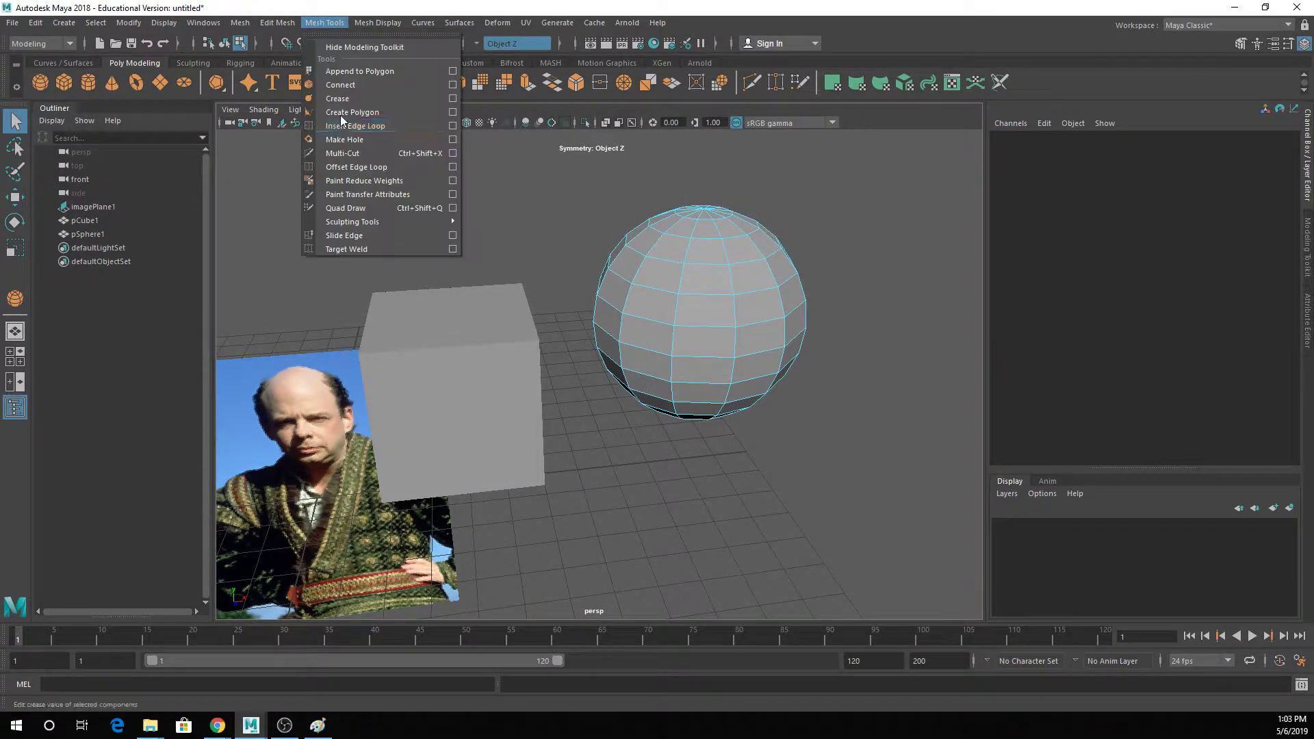
click(356, 127)
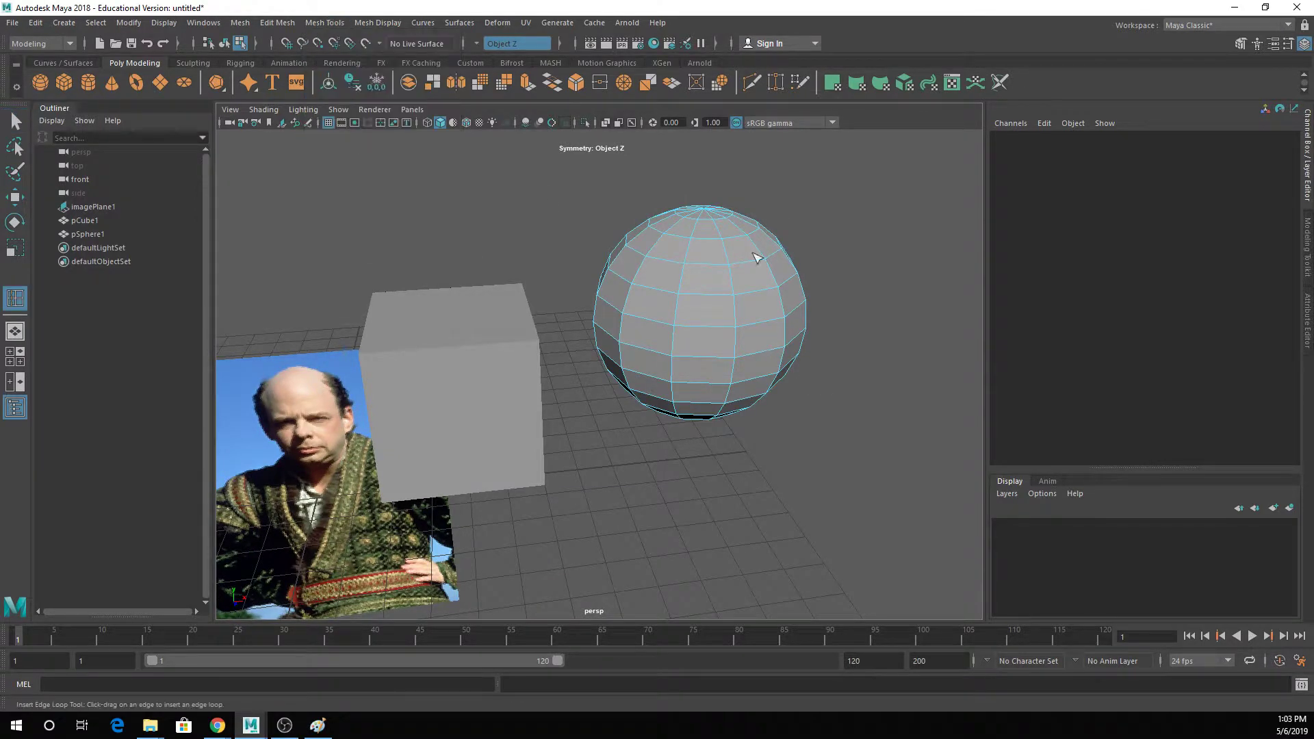
click(710, 268)
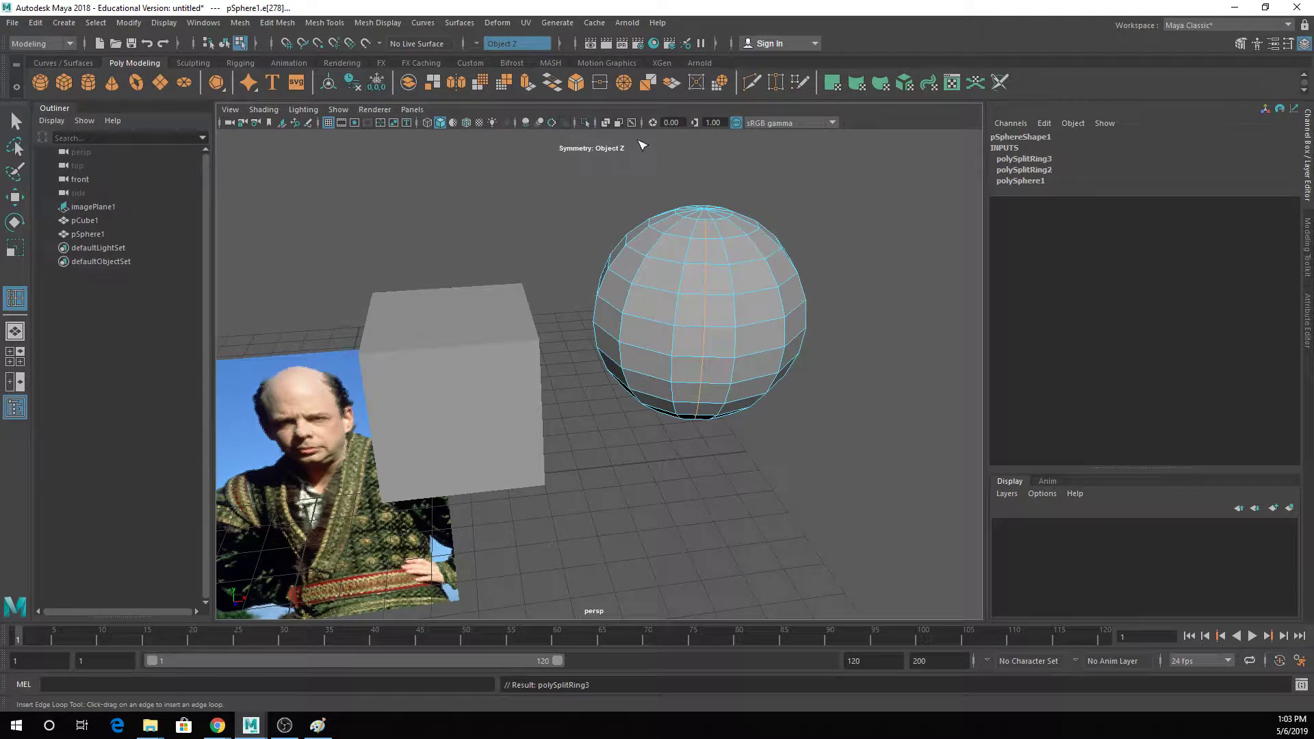
alt+drag(716, 265, 705, 258)
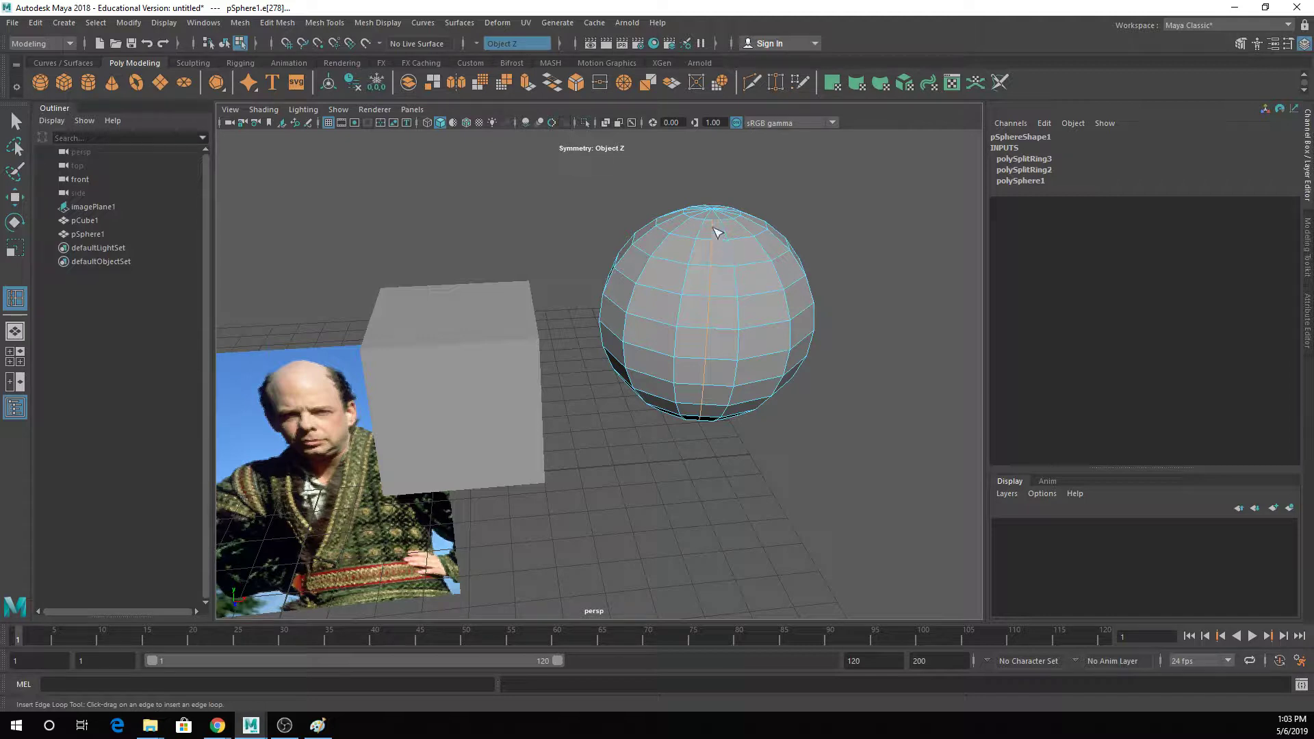
drag(724, 243, 757, 305)
key(ctrl+z)
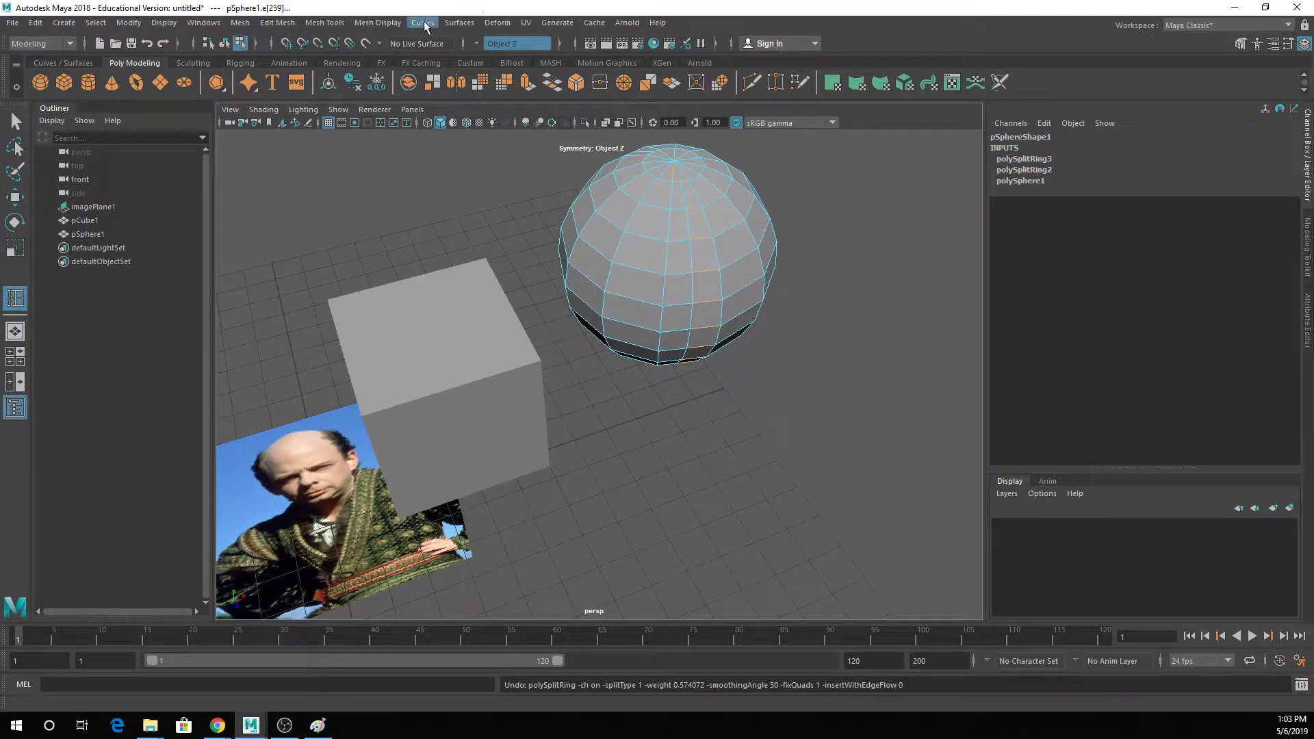
- Turn symmetry off and add several vertical edge loops down one side of the sphere
click(476, 43)
click(502, 49)
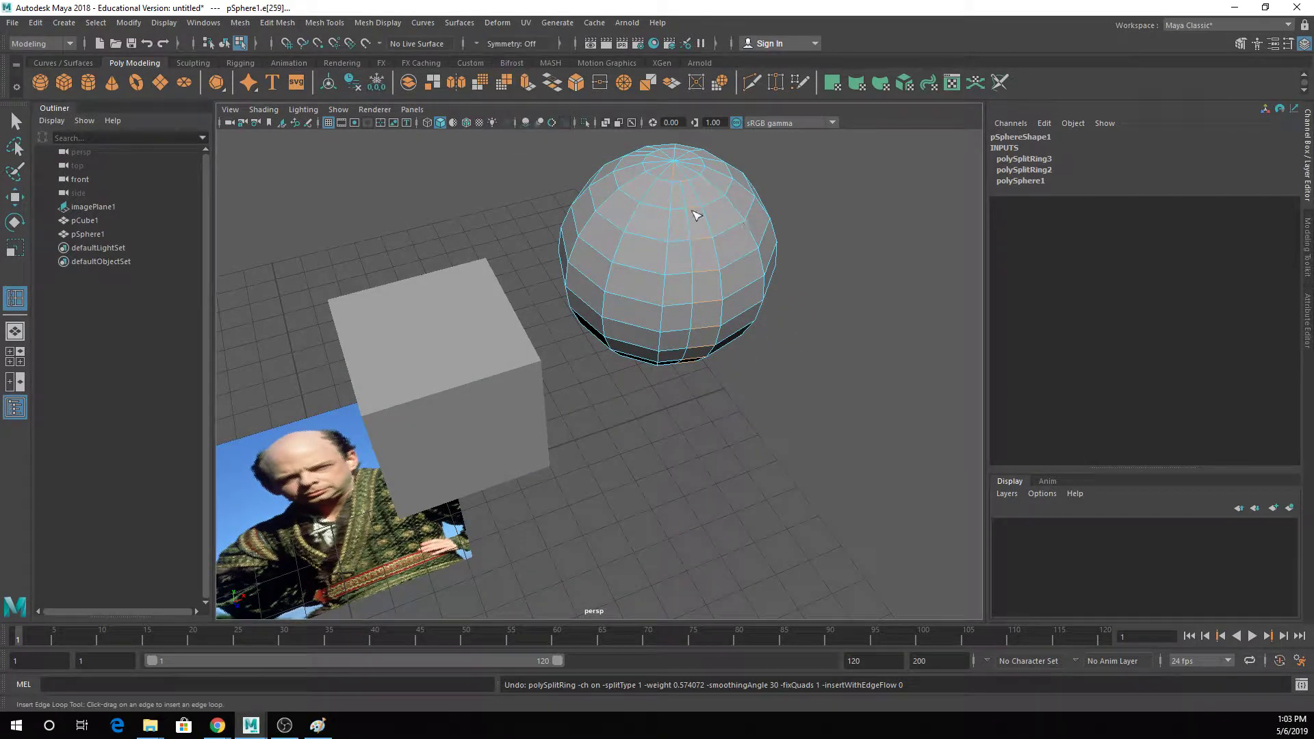
click(700, 212)
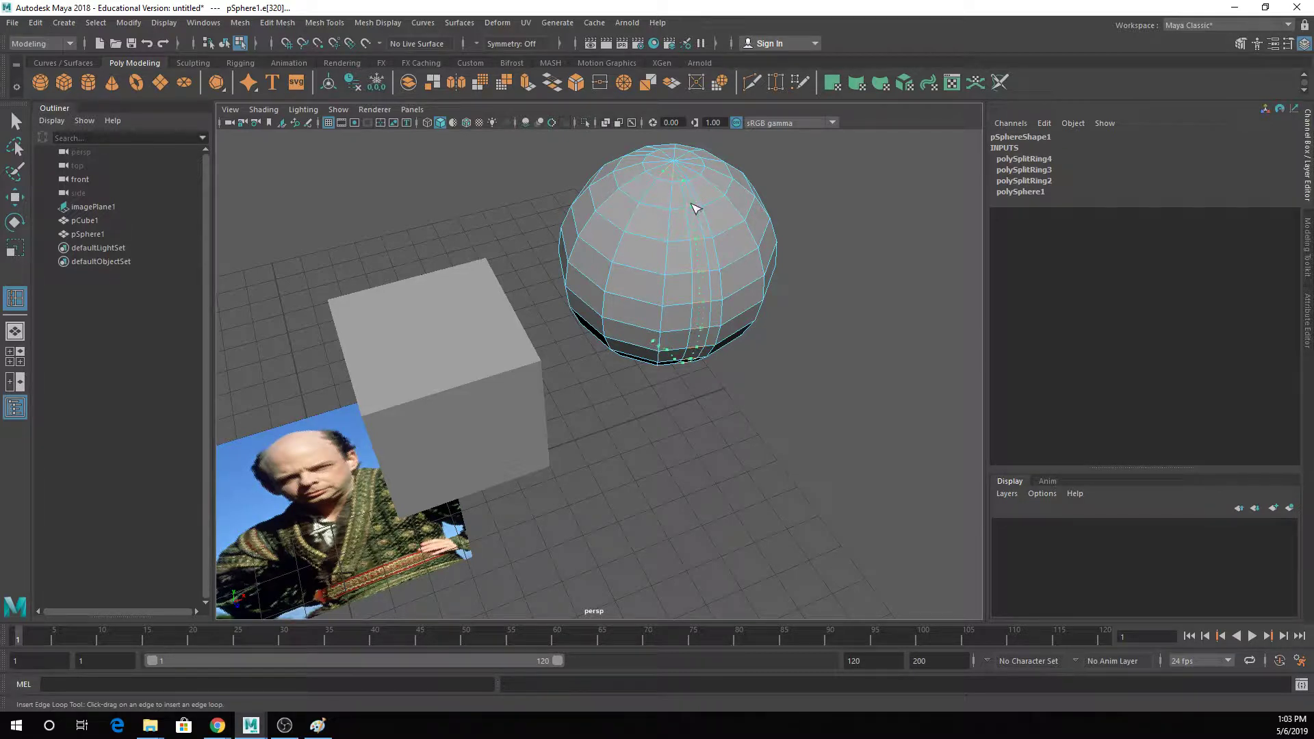
click(693, 205)
drag(702, 208, 702, 208)
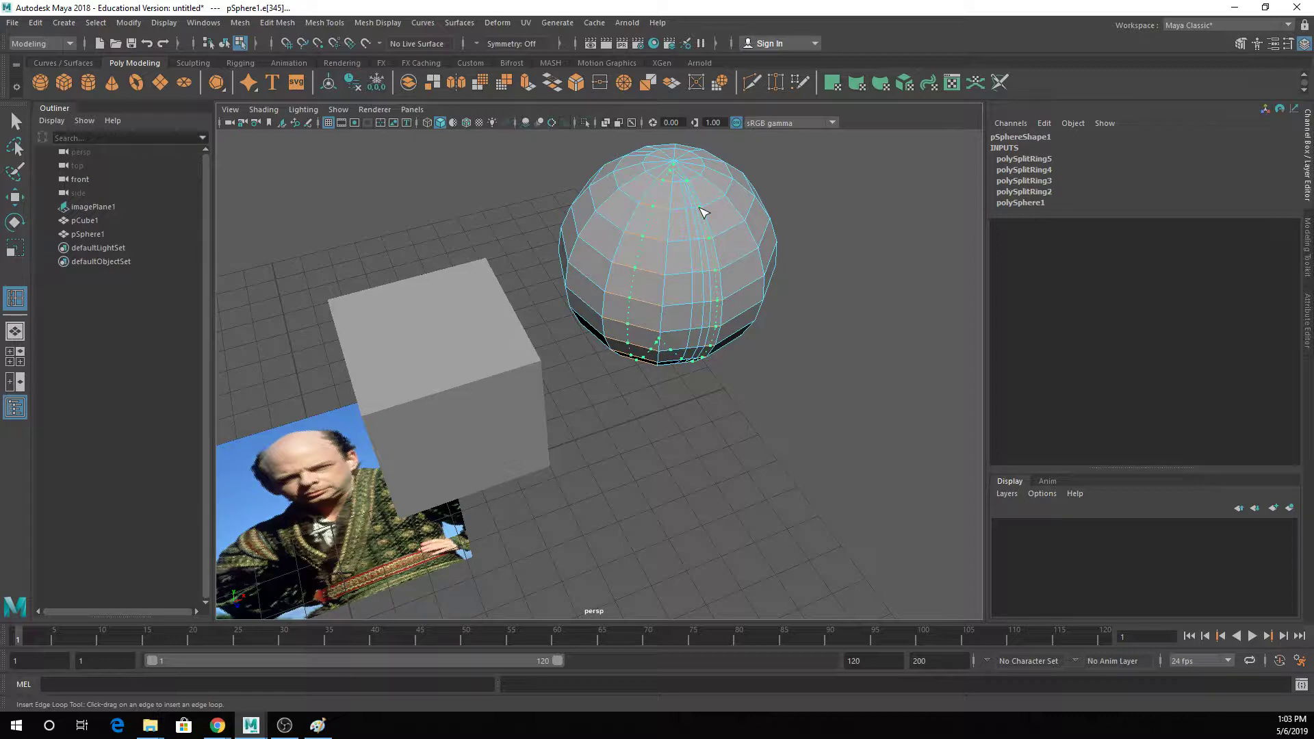
drag(703, 212, 703, 212)
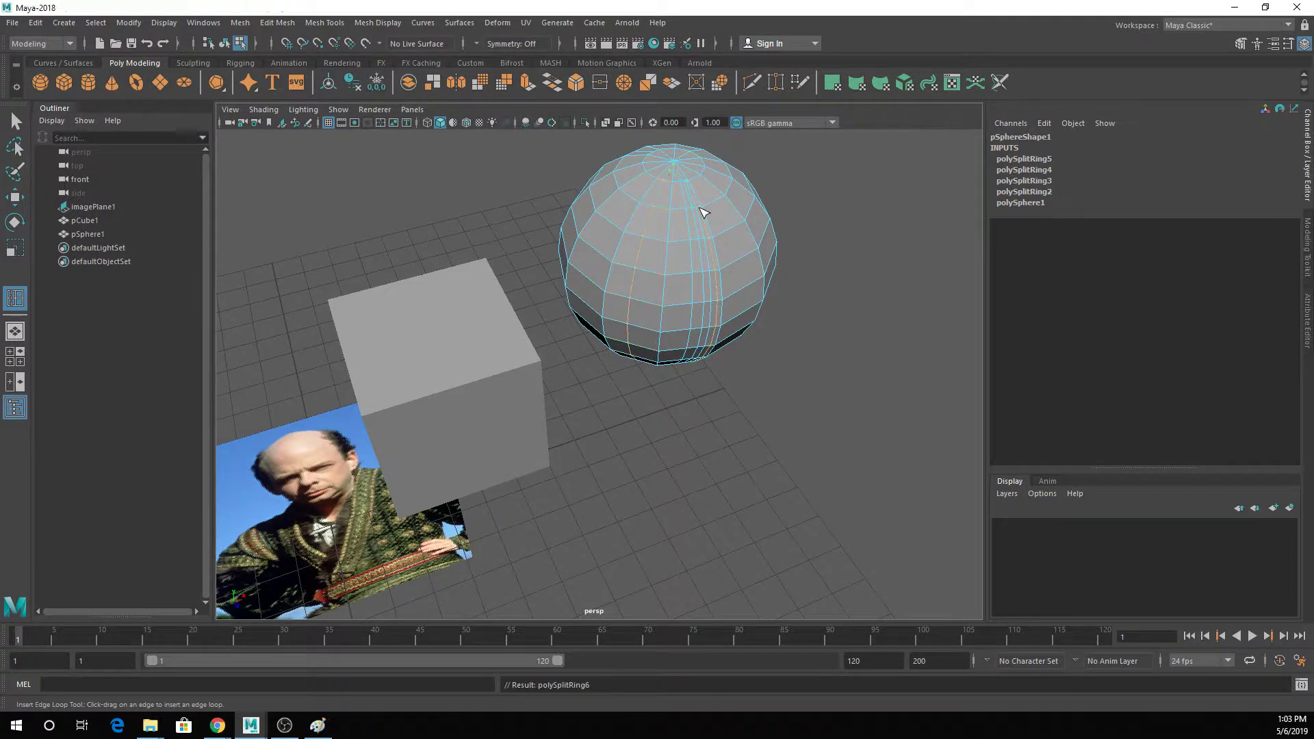
scroll(669, 281, up, 5)
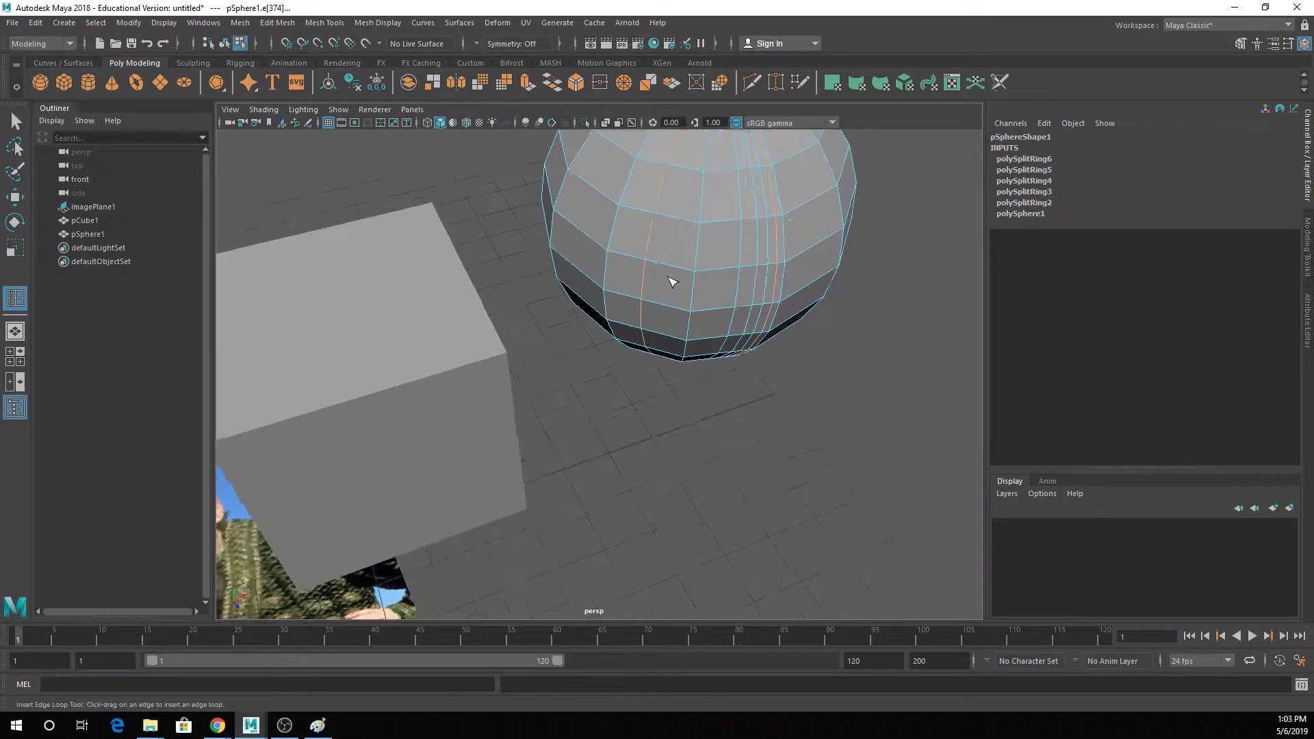
scroll(663, 441, down, 4)
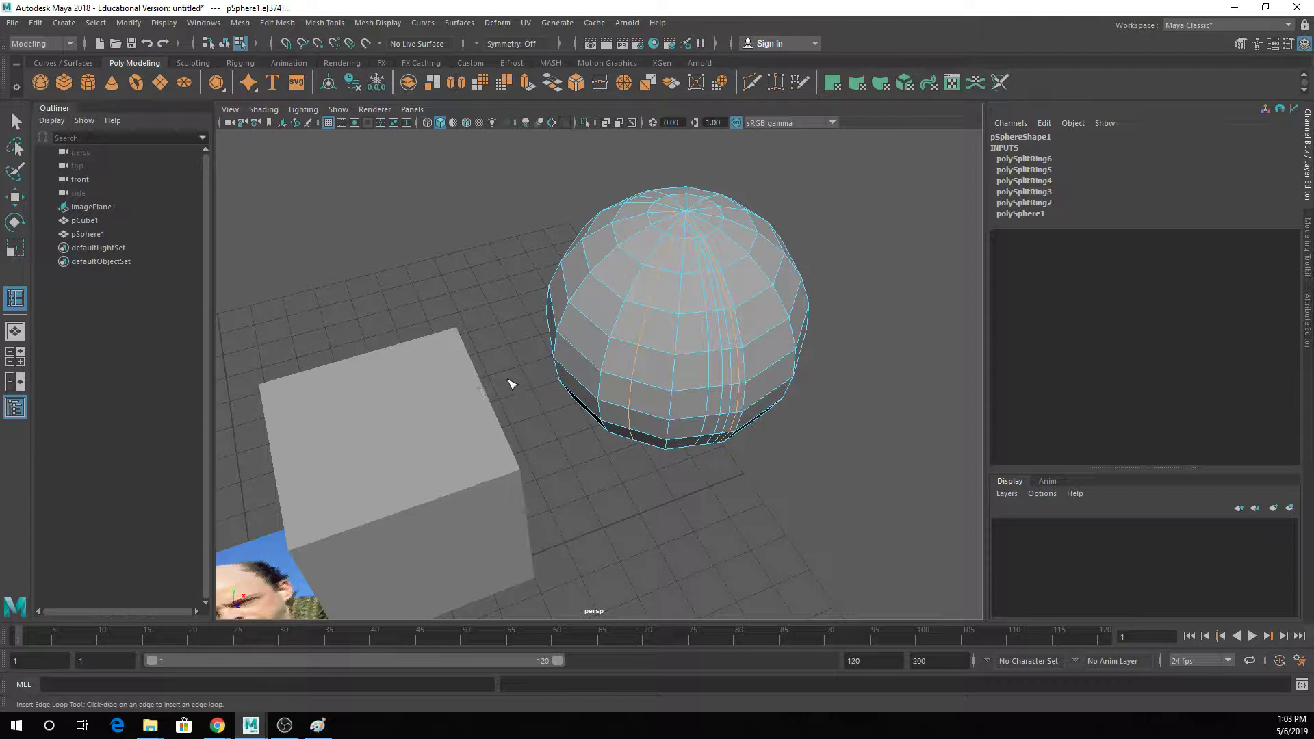
- Insert an edge loop near the cube's top, then delete it
click(380, 486)
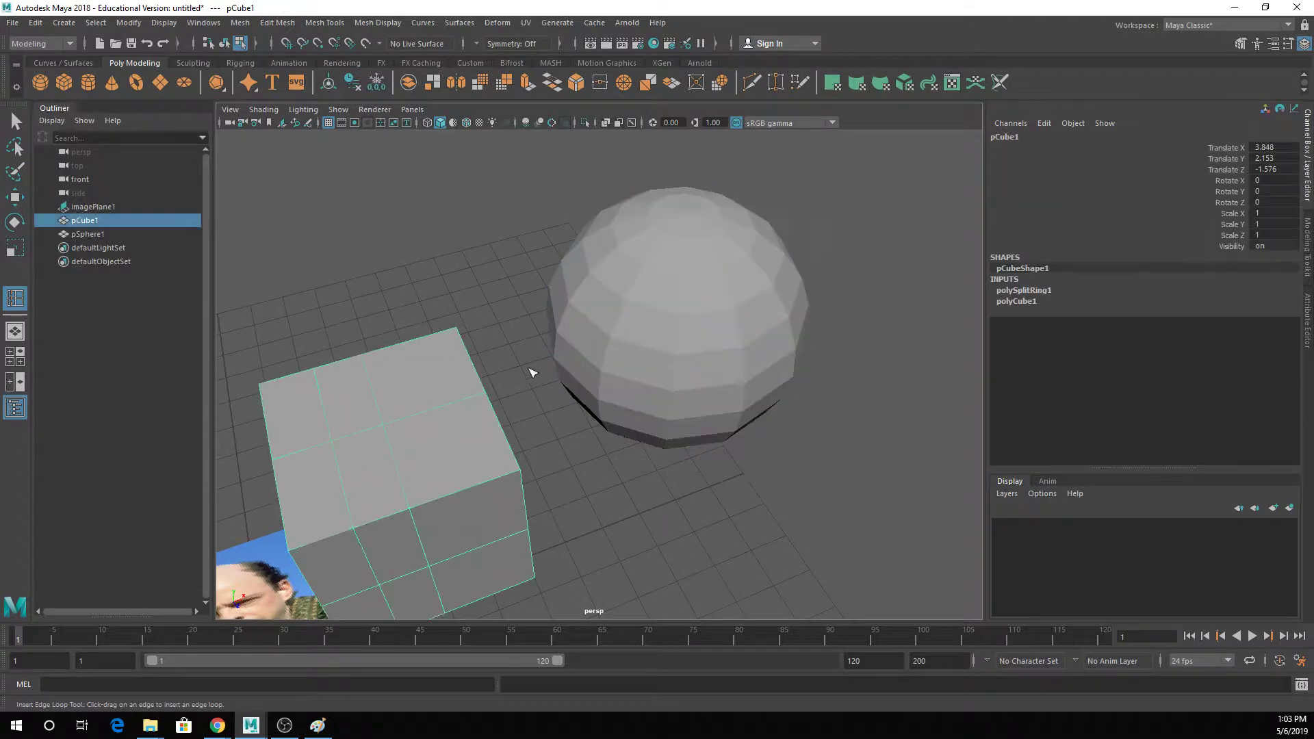
right_drag(338, 351, 339, 370)
click(322, 385)
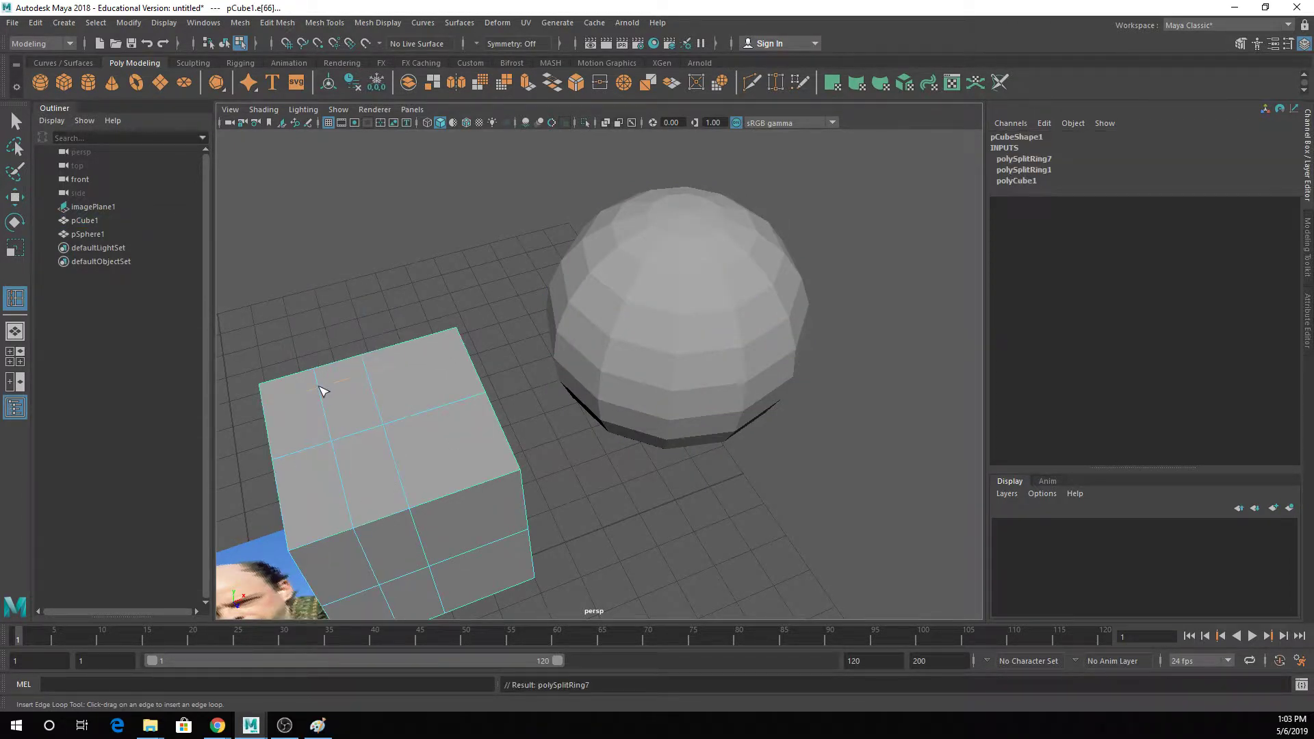
key(q)
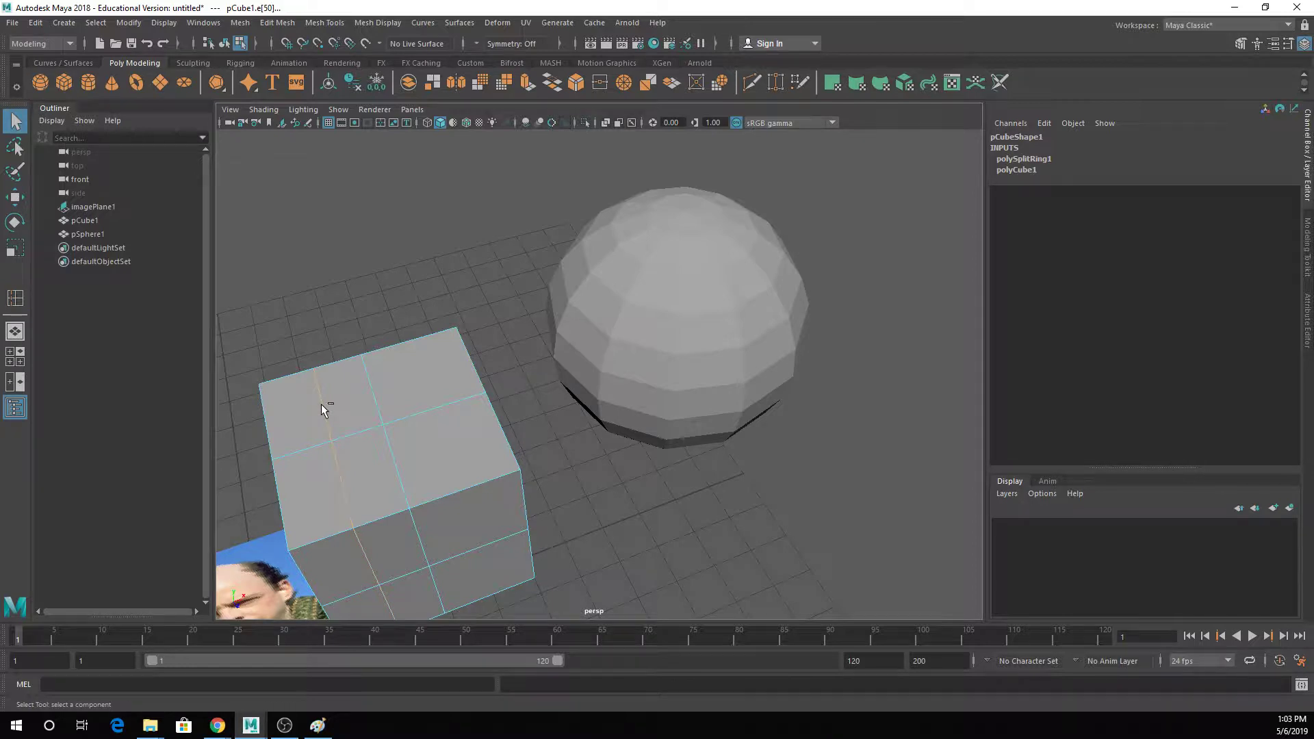
key(Delete)
- Marquee-select all of the cube's vertices
alt+drag(469, 483, 460, 446)
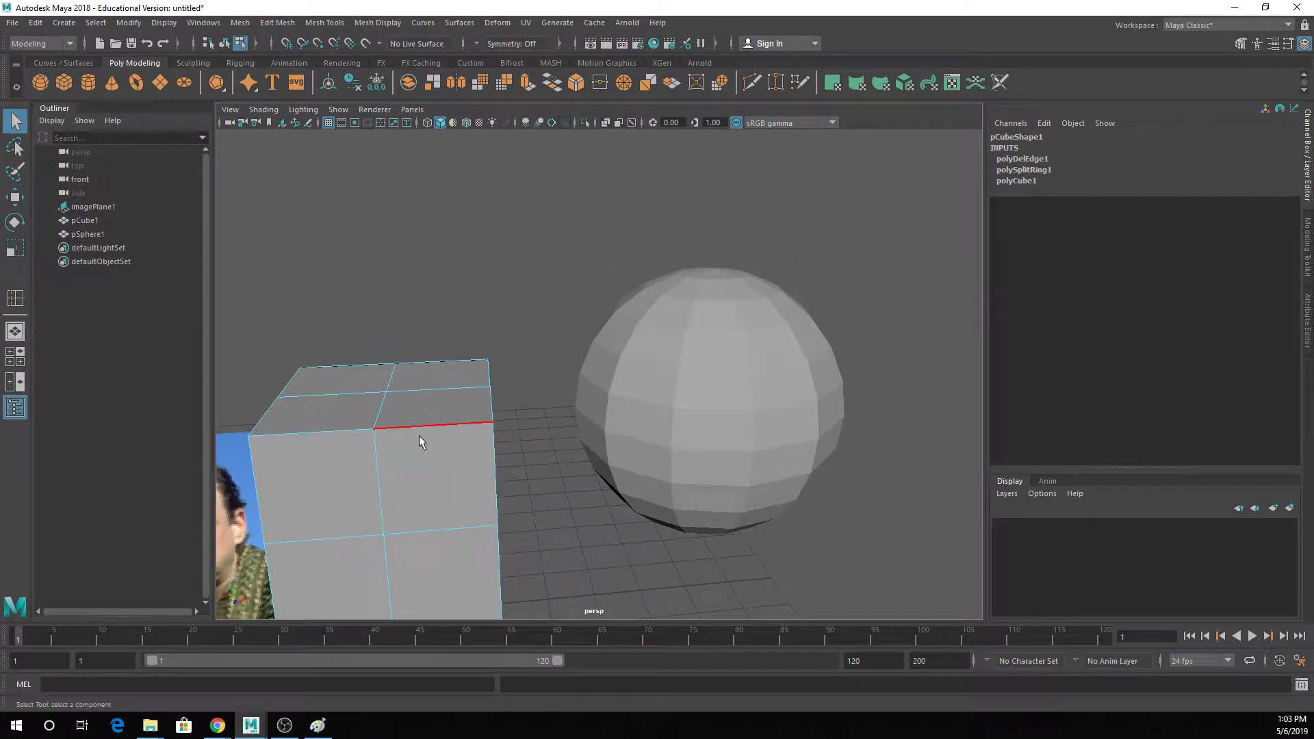
scroll(328, 321, down, 3)
drag(317, 295, 578, 610)
alt+drag(589, 532, 303, 200)
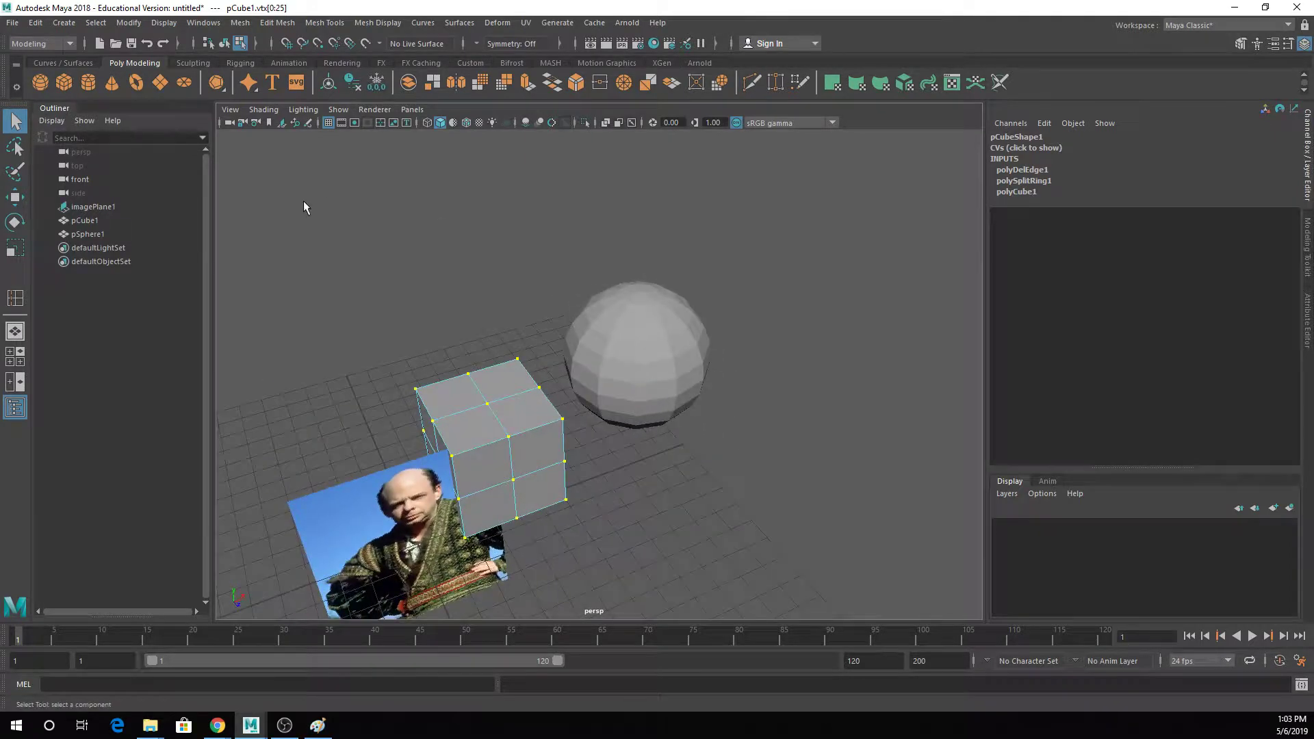
click(304, 207)
drag(351, 314, 596, 568)
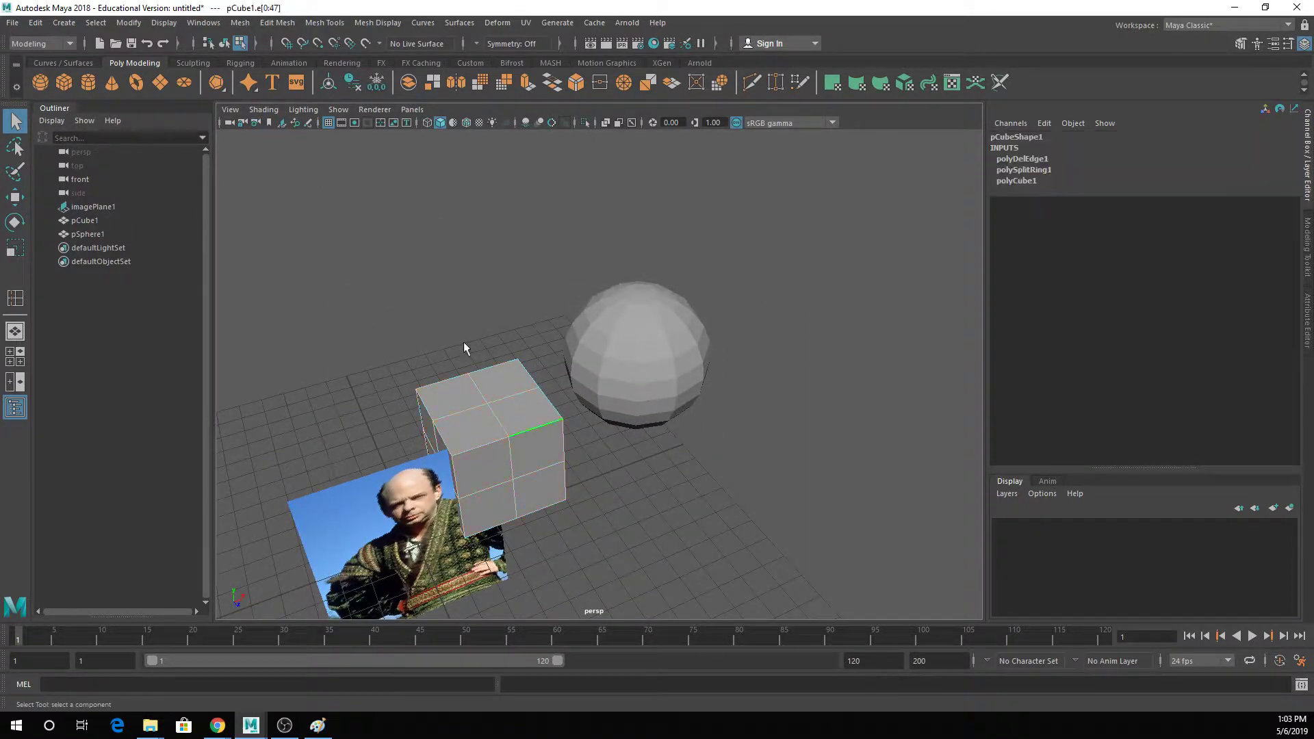
right_drag(492, 331, 337, 293)
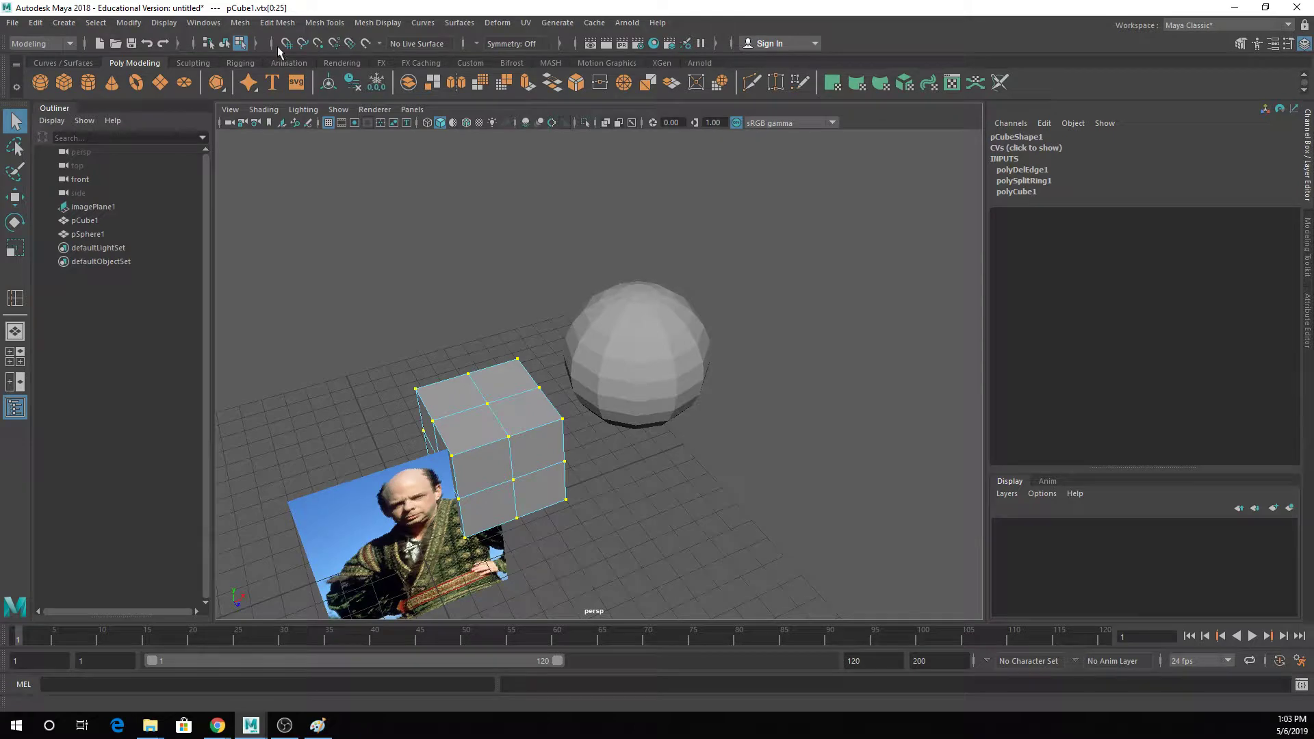
click(277, 23)
- Average the cube's vertices, repeating with G for five passes of 10 iterations
click(332, 250)
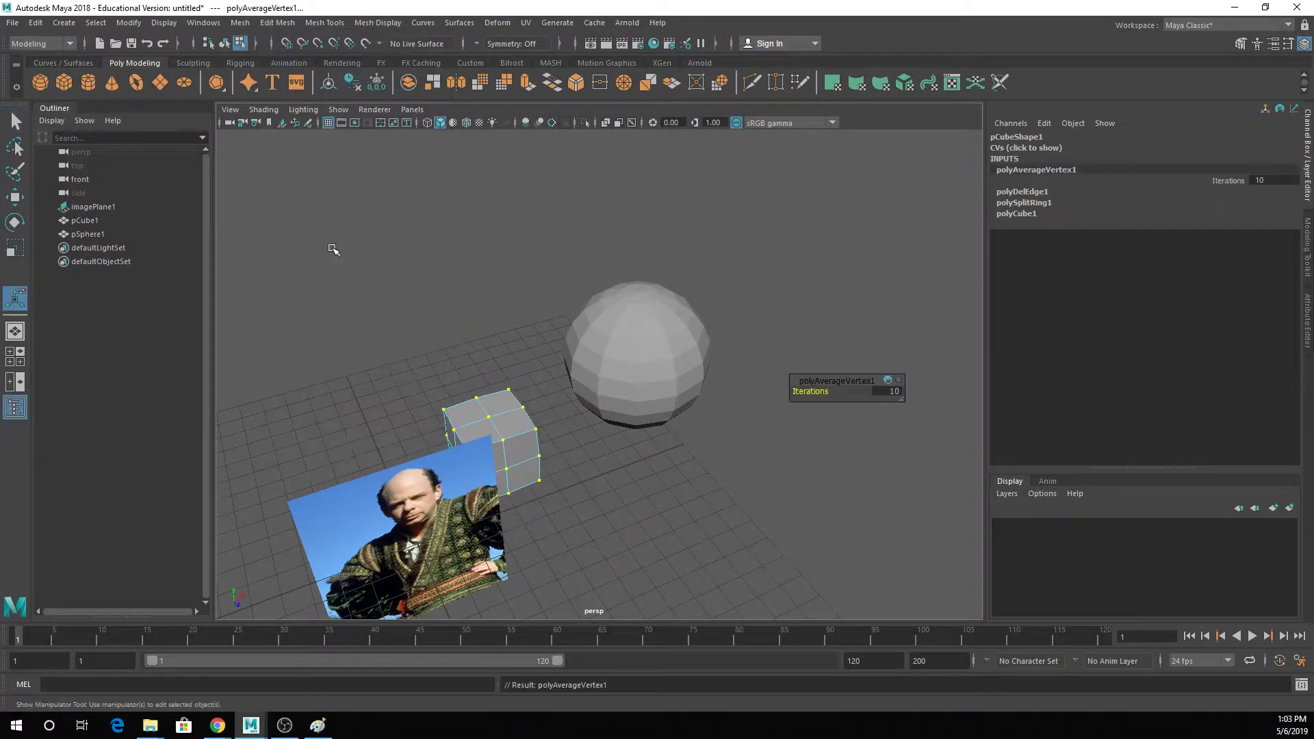
key(g)
key(g)
key(g)
key(g)
alt+drag(559, 432, 499, 417)
key(f)
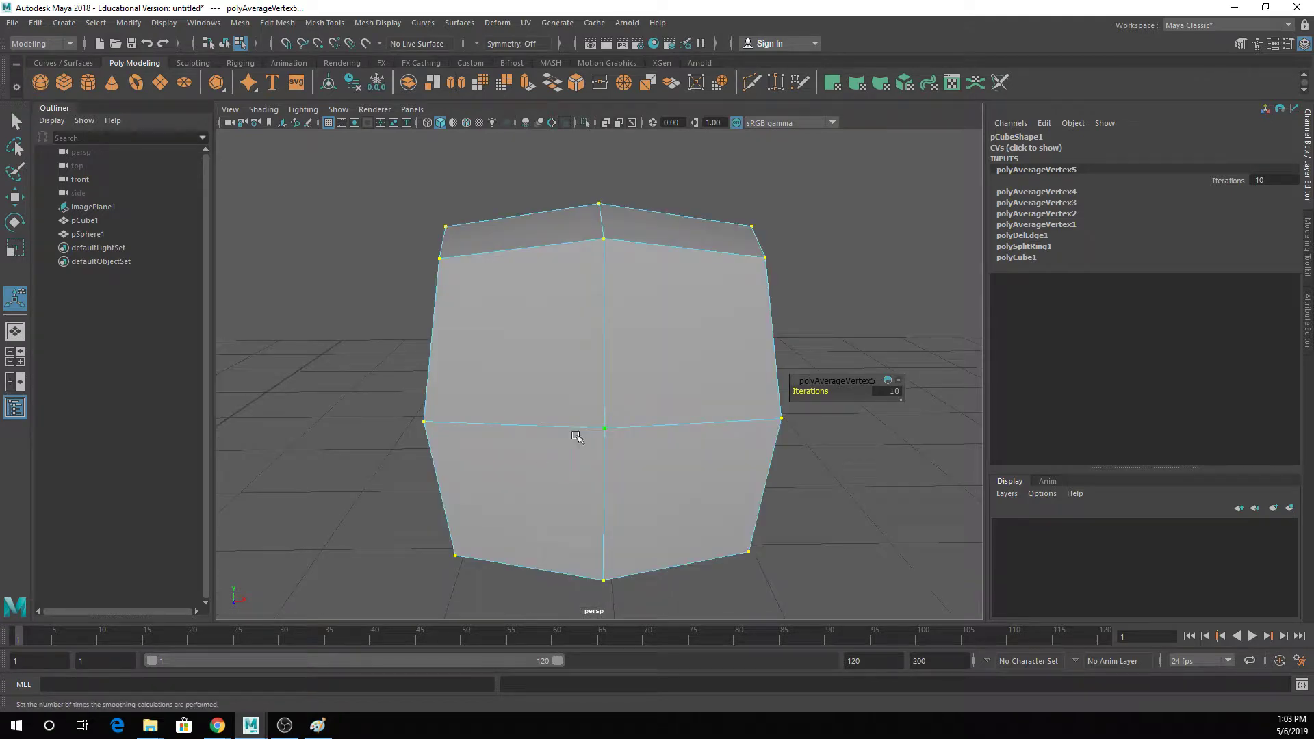
scroll(571, 308, down, 3)
scroll(596, 327, down, 5)
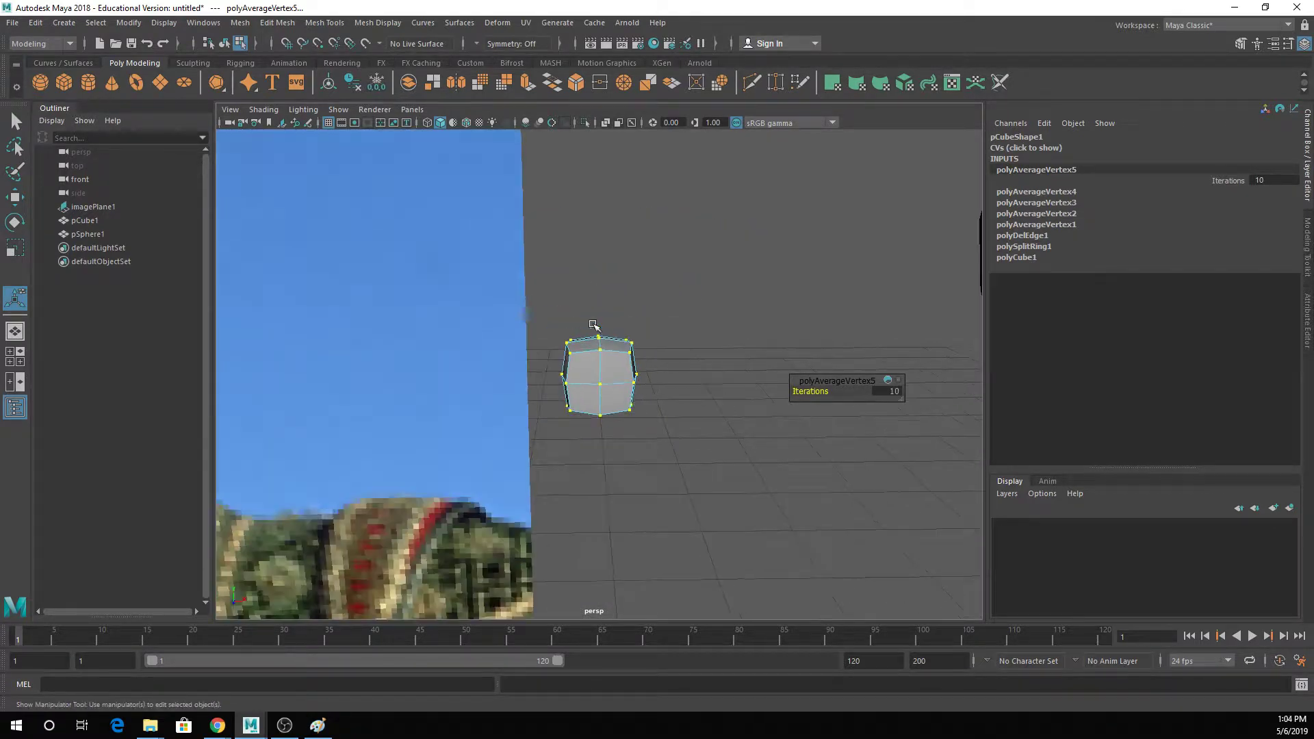
- Drag out a second cube, pCube2, 6.144 units per side, and return to object mode
click(64, 82)
scroll(599, 374, down, 3)
drag(585, 497, 713, 488)
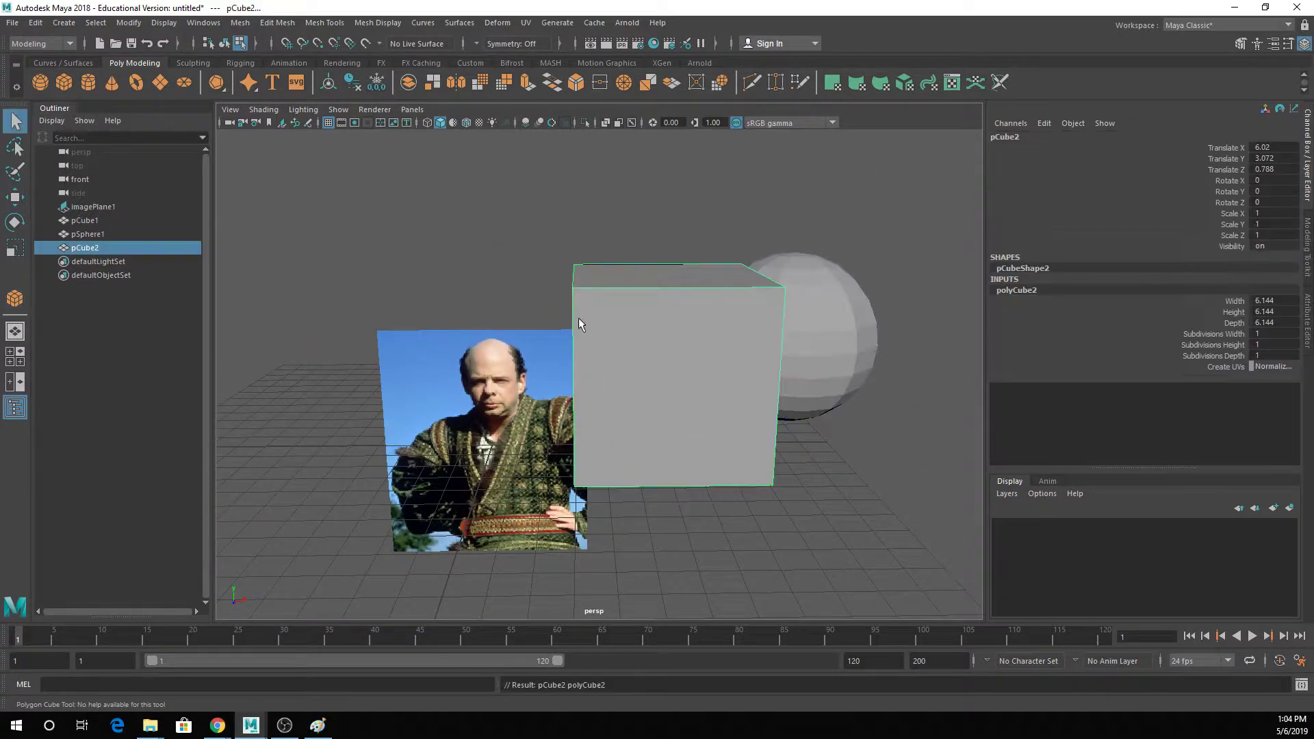
alt+middle_drag(578, 317, 630, 339)
scroll(557, 457, down, 2)
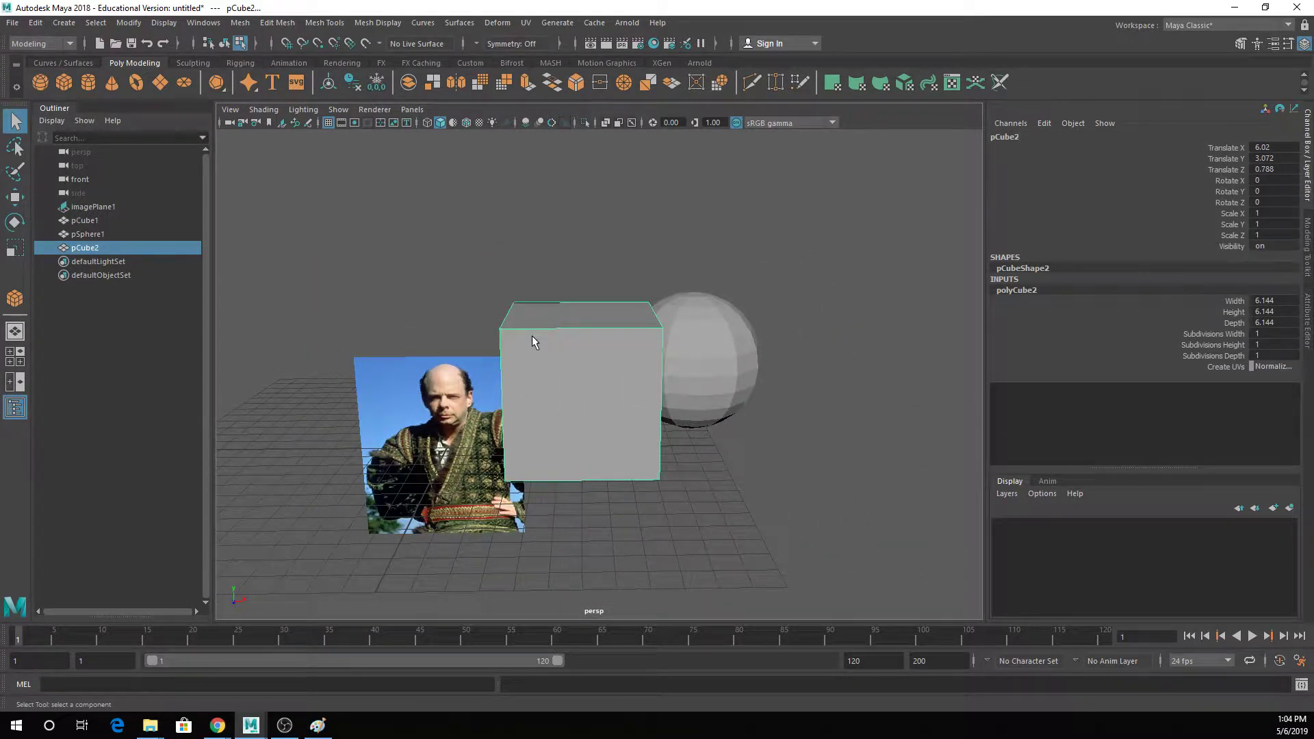
right_drag(723, 321, 771, 284)
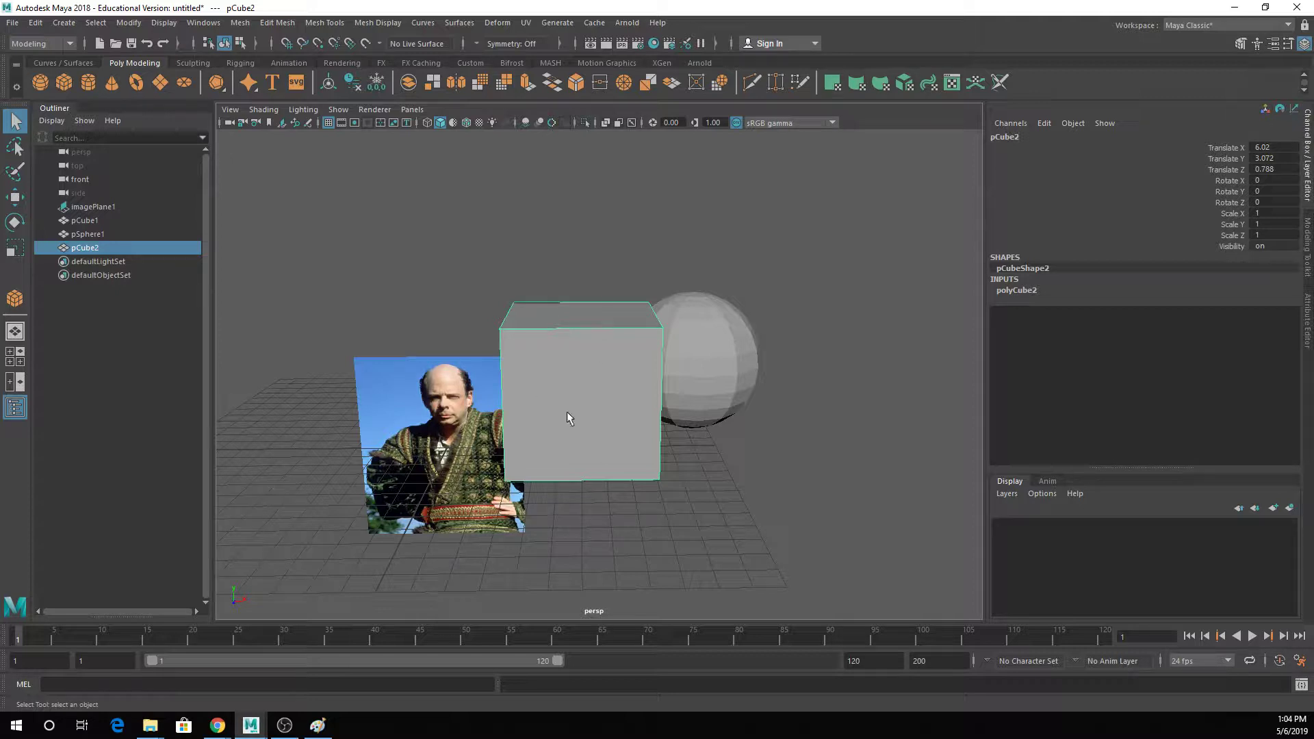
click(240, 23)
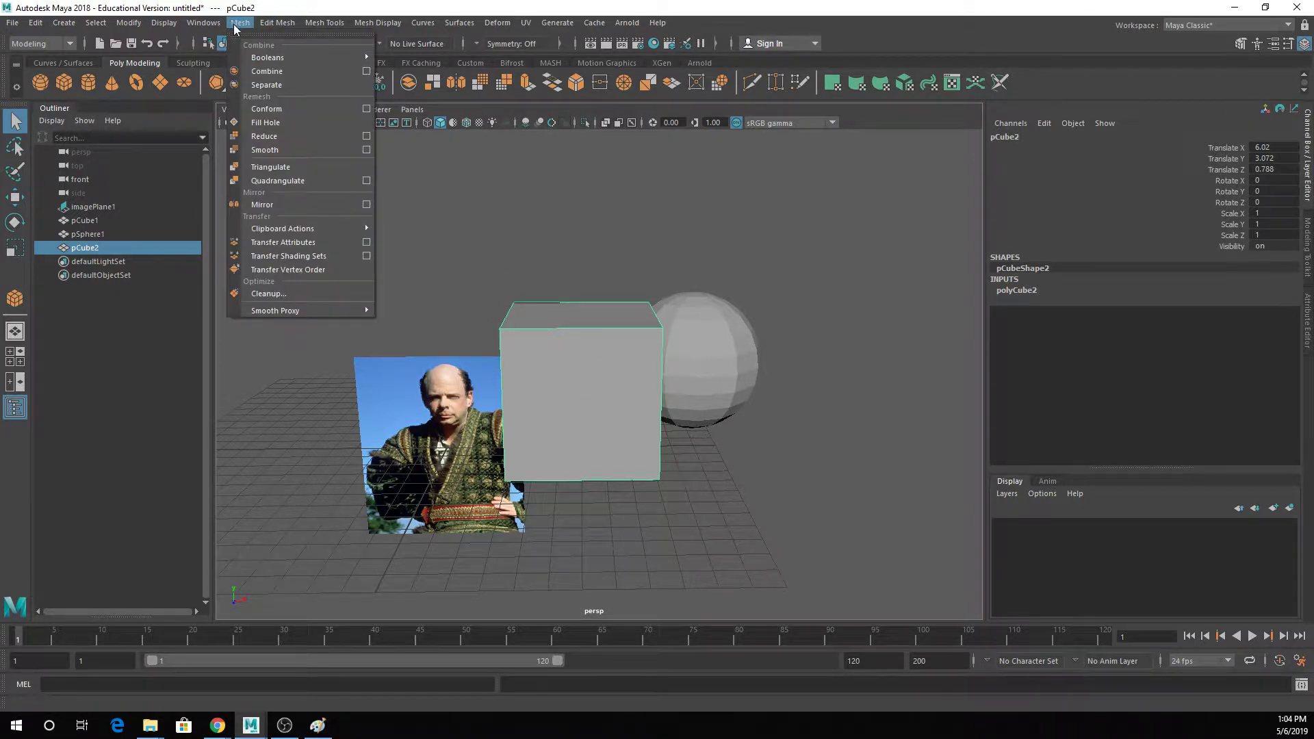
- Apply Mesh > Smooth to pCube2, creating polySmoothFace1
click(288, 147)
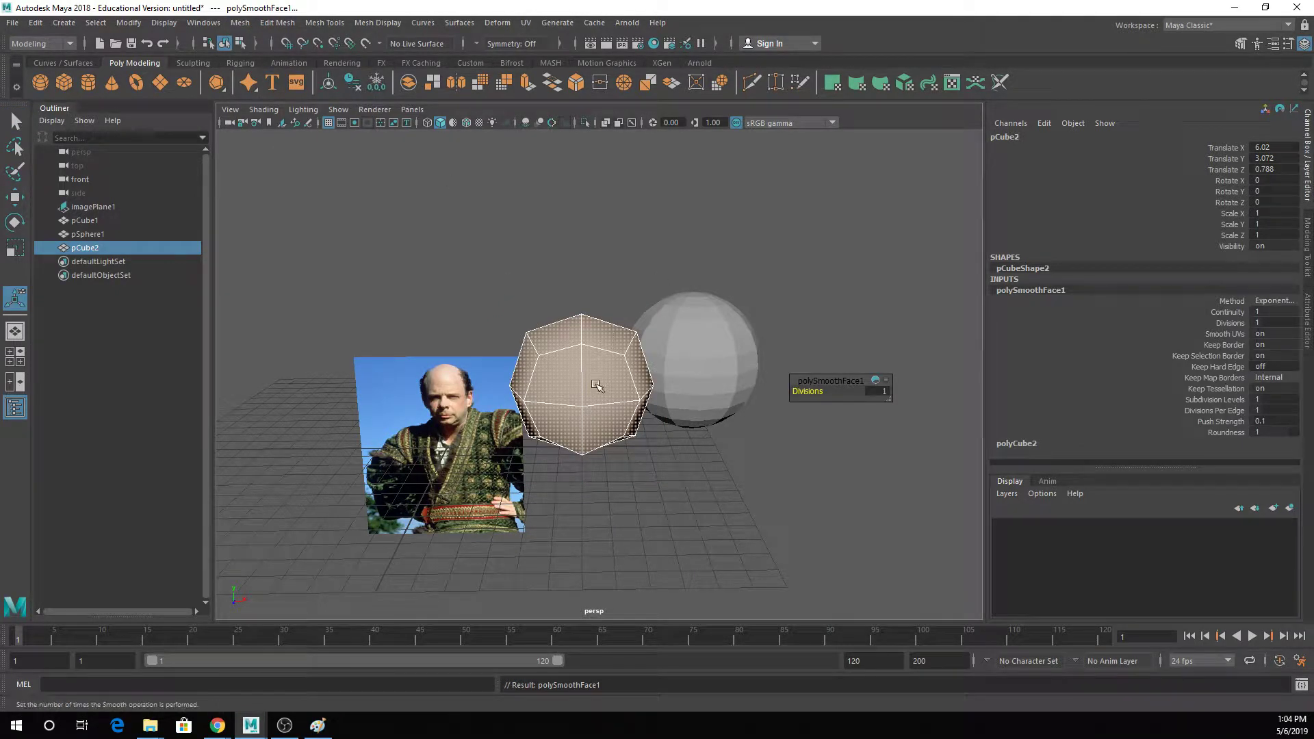
alt+drag(590, 392, 582, 342)
scroll(582, 343, up, 5)
scroll(573, 360, down, 2)
- Insert an edge loop on the smoothed cube, then undo it
key(q)
right_click(548, 328)
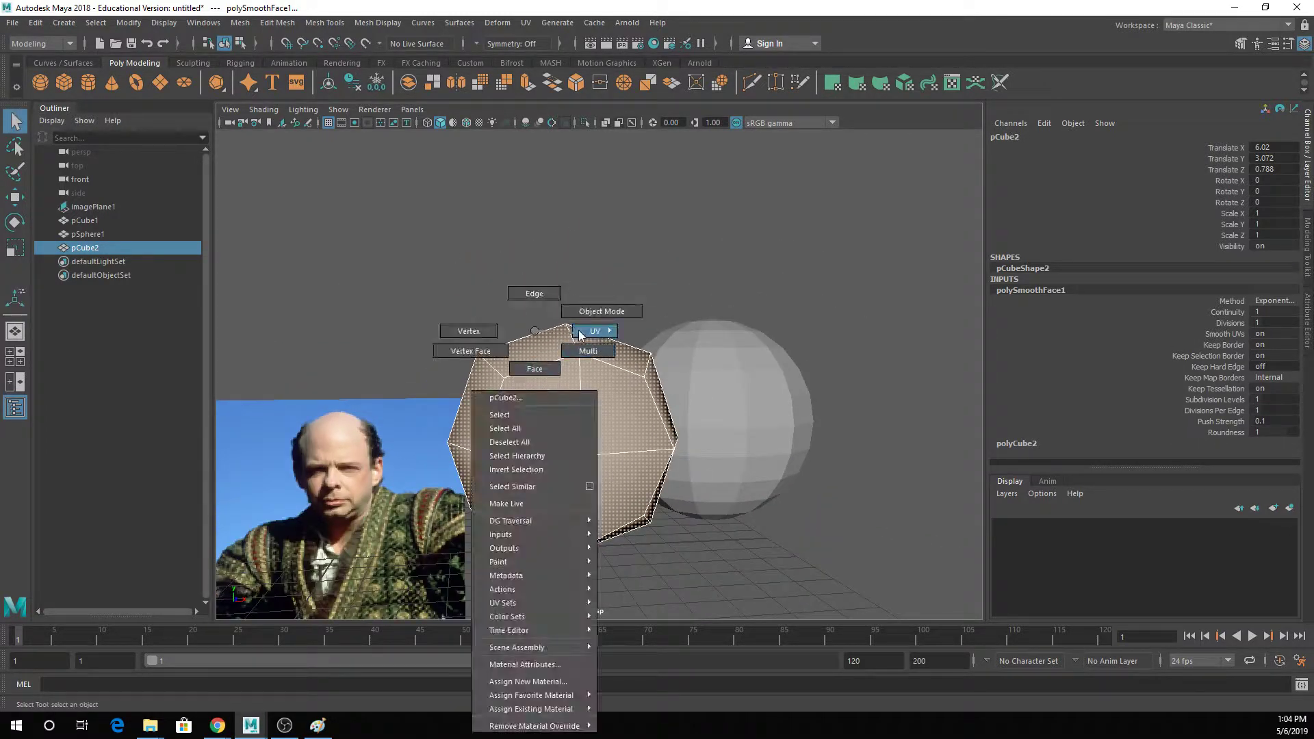
right_drag(552, 332, 586, 280)
mouse_move(597, 319)
alt+mouse_down()
mouse_move(602, 301)
mouse_move(596, 322)
alt+mouse_up()
click(277, 22)
mouse_move(324, 23)
click(343, 109)
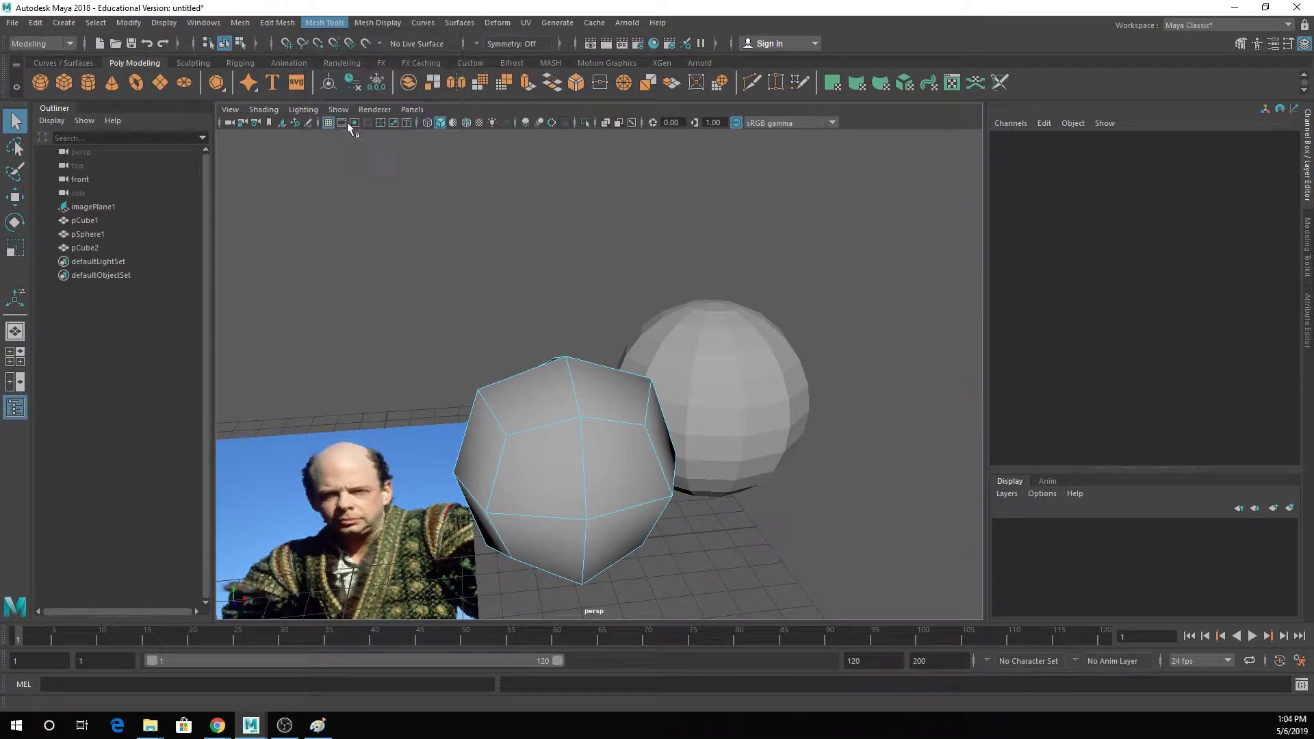
drag(542, 429, 545, 427)
alt+drag(545, 427, 626, 329)
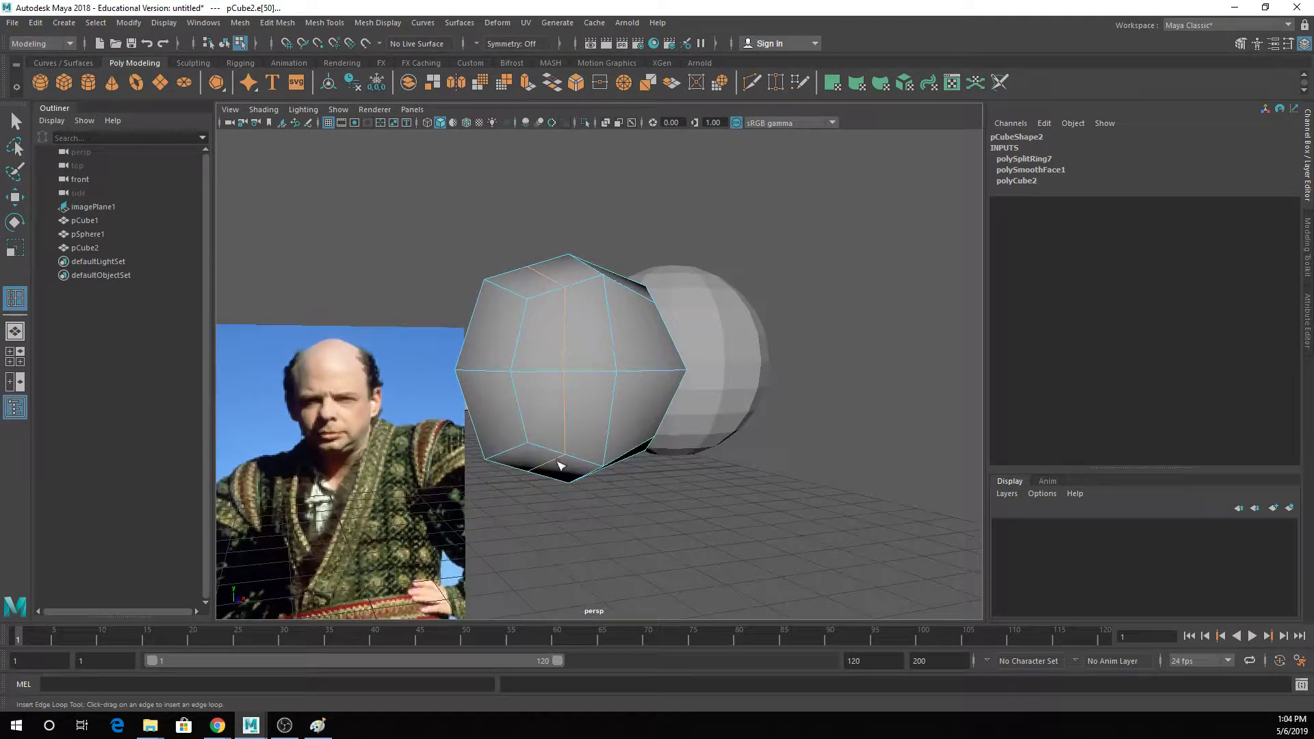
key(ctrl+z)
- Show pCube2 in smooth preview as a rounded ball and tumble the view to look down
key(3)
alt+drag(647, 378, 620, 266)
key(F8)
key(q)
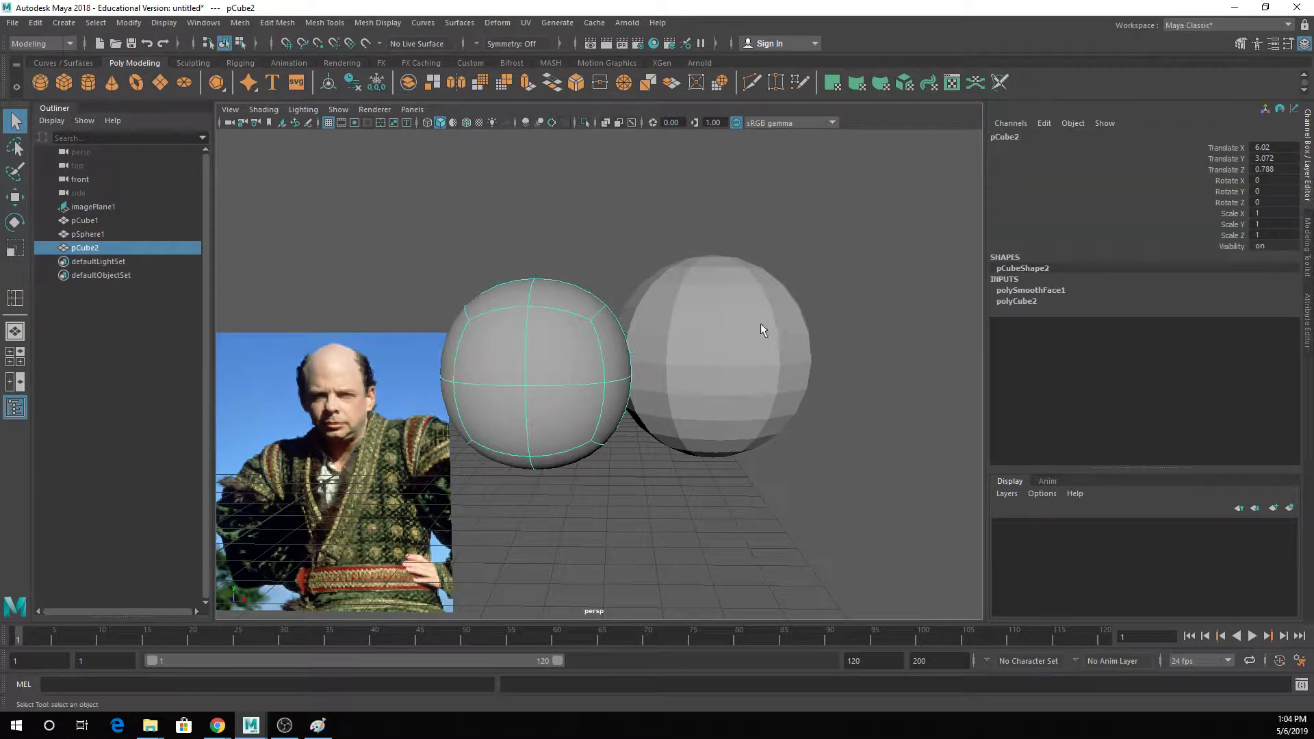
scroll(569, 426, down, 5)
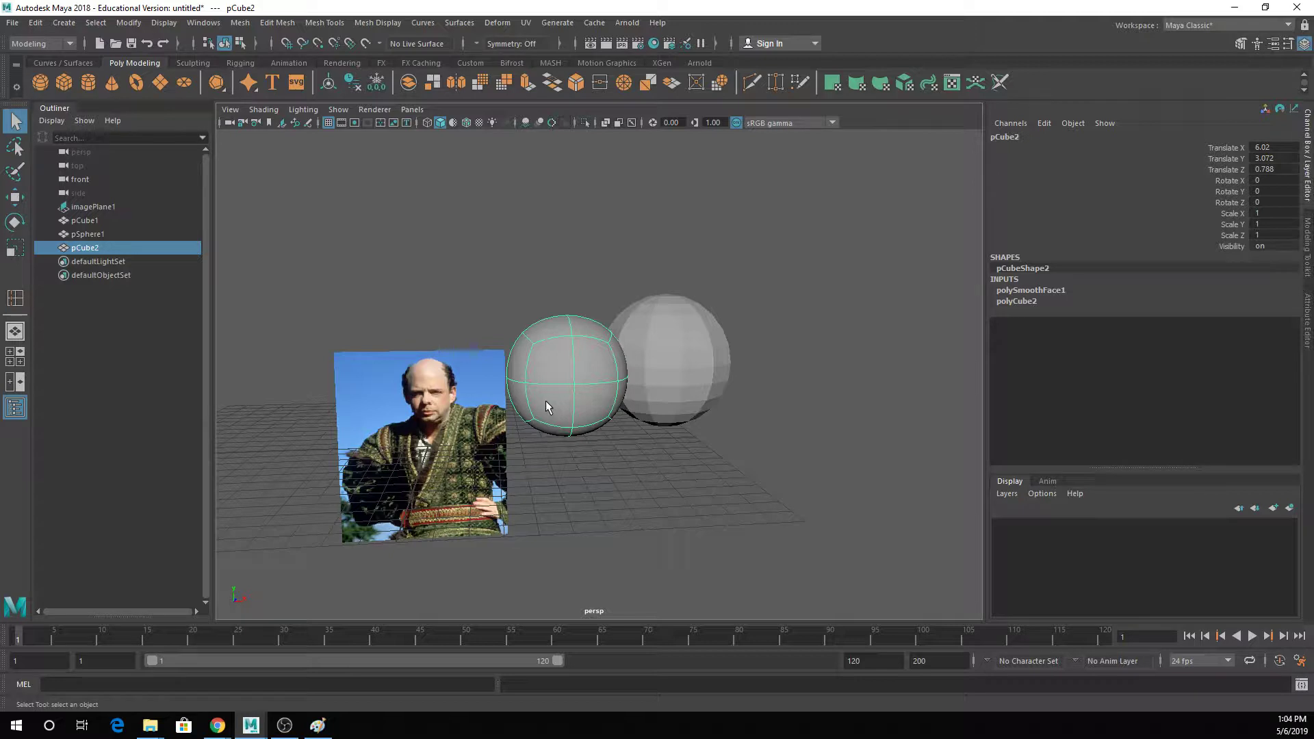
alt+drag(687, 350, 592, 432)
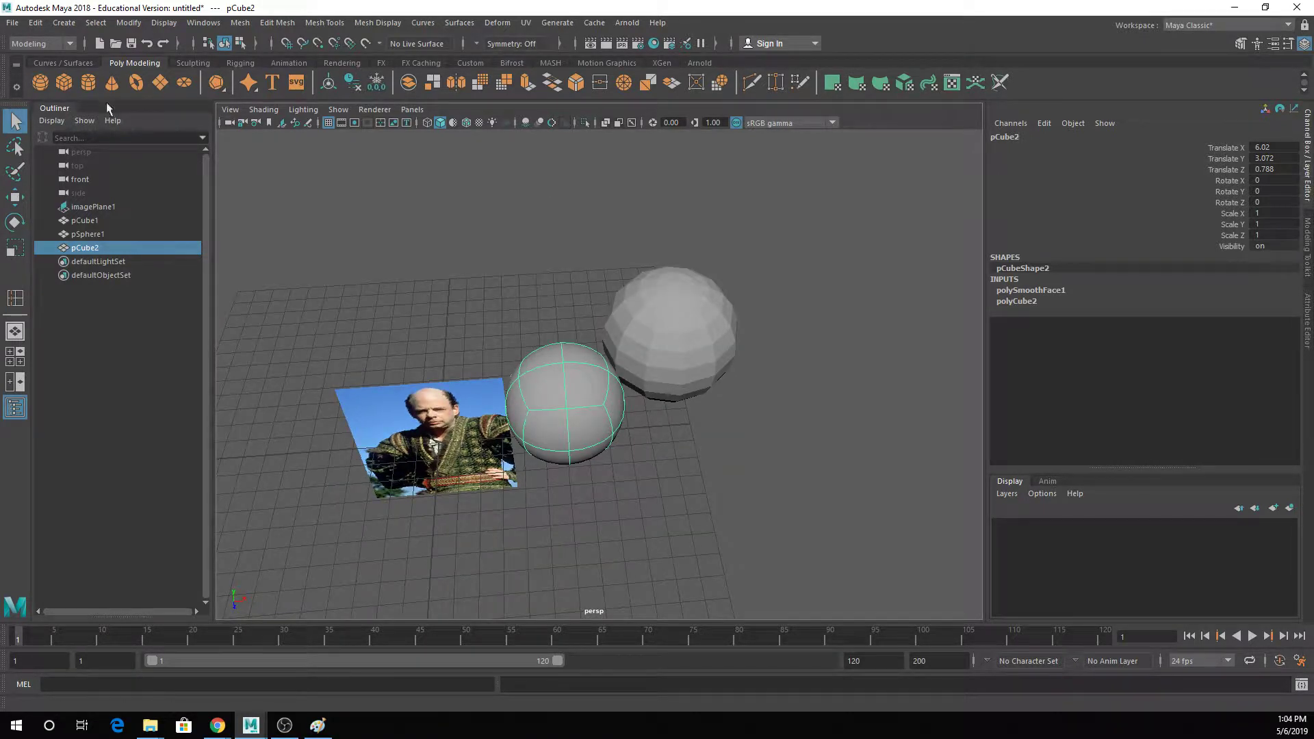
- Drag out a new, smaller polygon sphere beside the existing objects
click(87, 81)
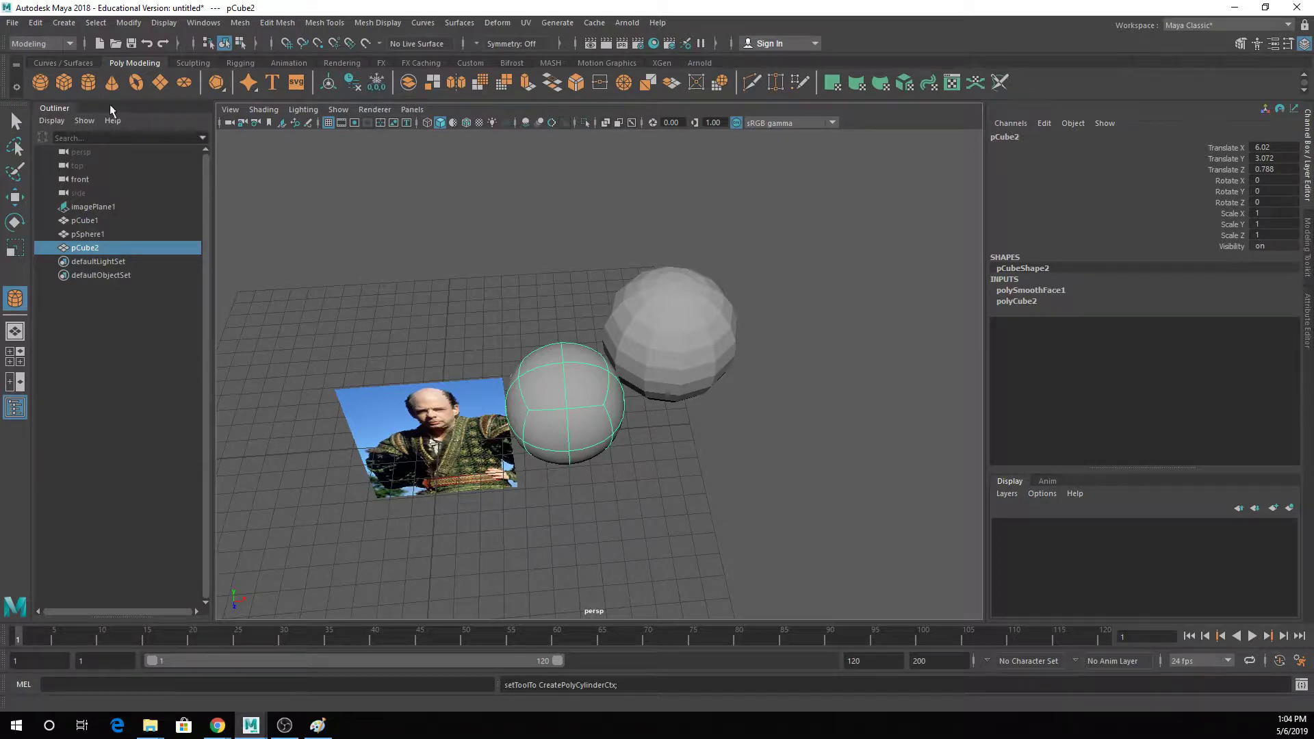
click(40, 81)
drag(641, 457, 681, 494)
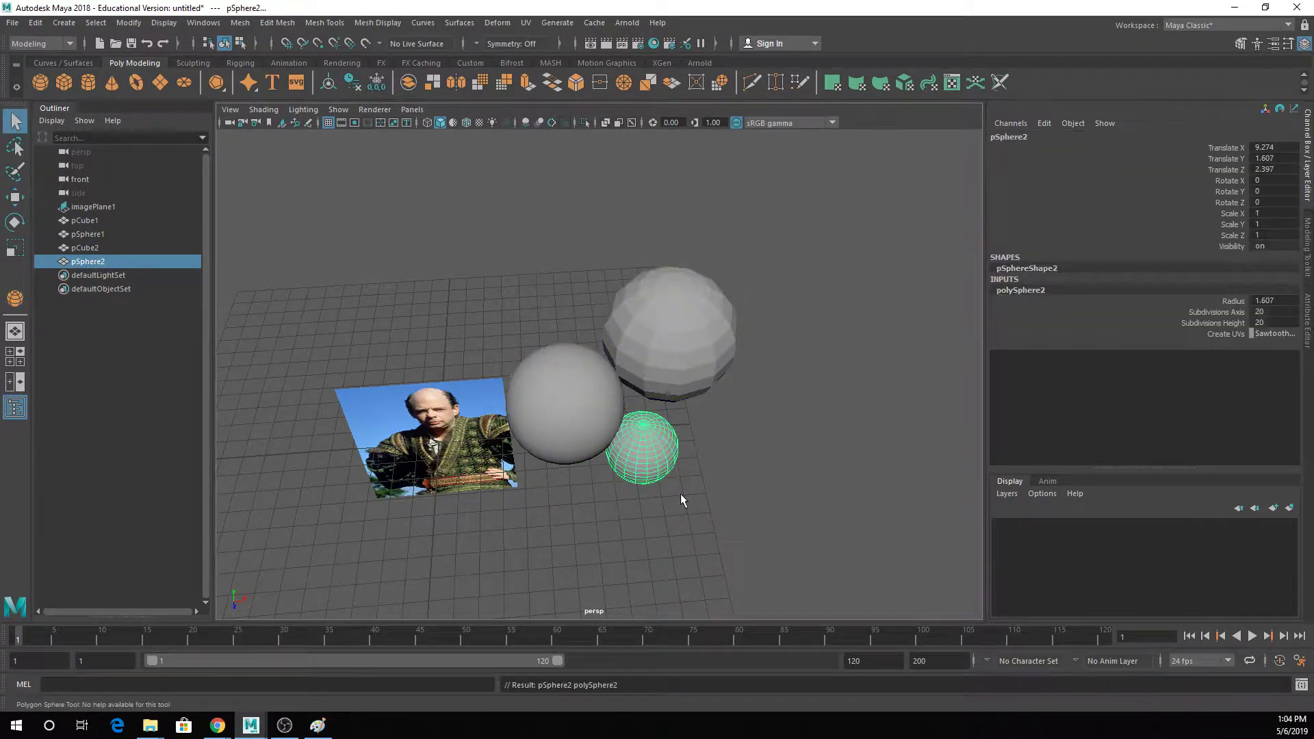
key(w)
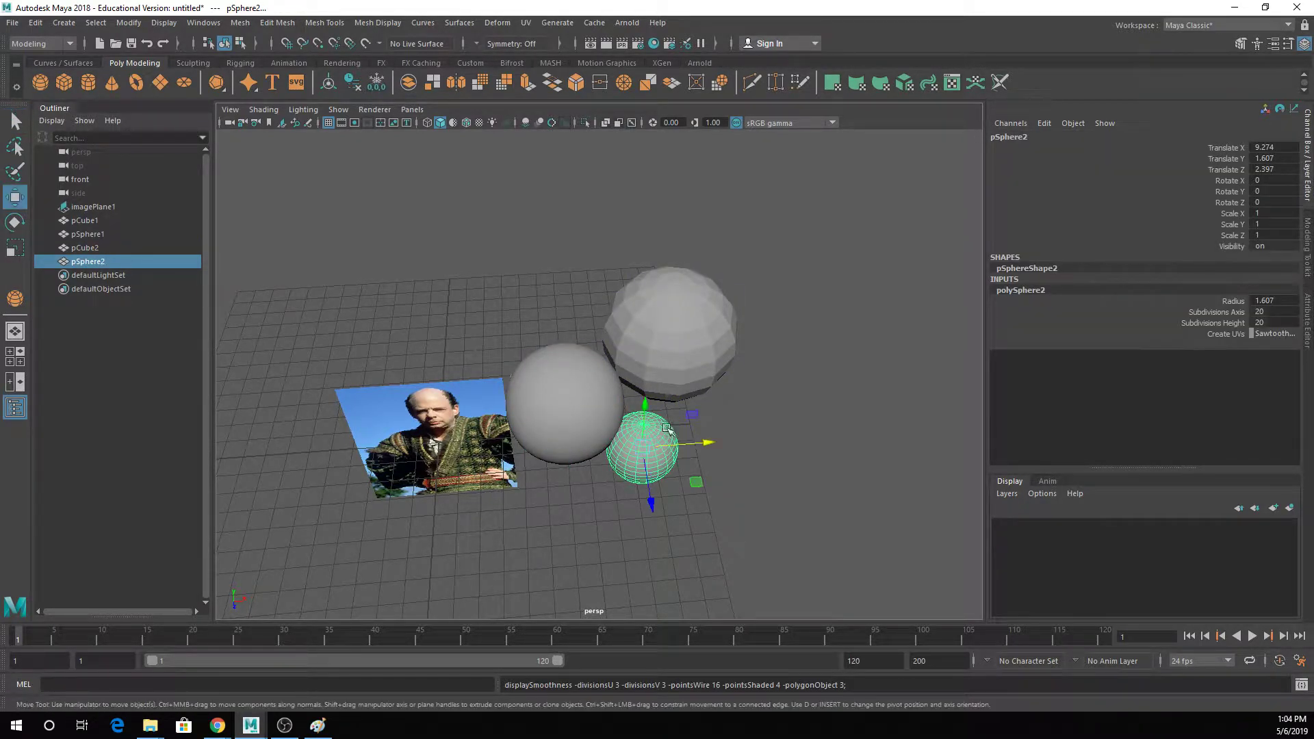
scroll(866, 418, up, 4)
- Set the new sphere's Subdivisions Axis and Height to 12
click(868, 419)
alt+drag(868, 419, 718, 329)
click(719, 329)
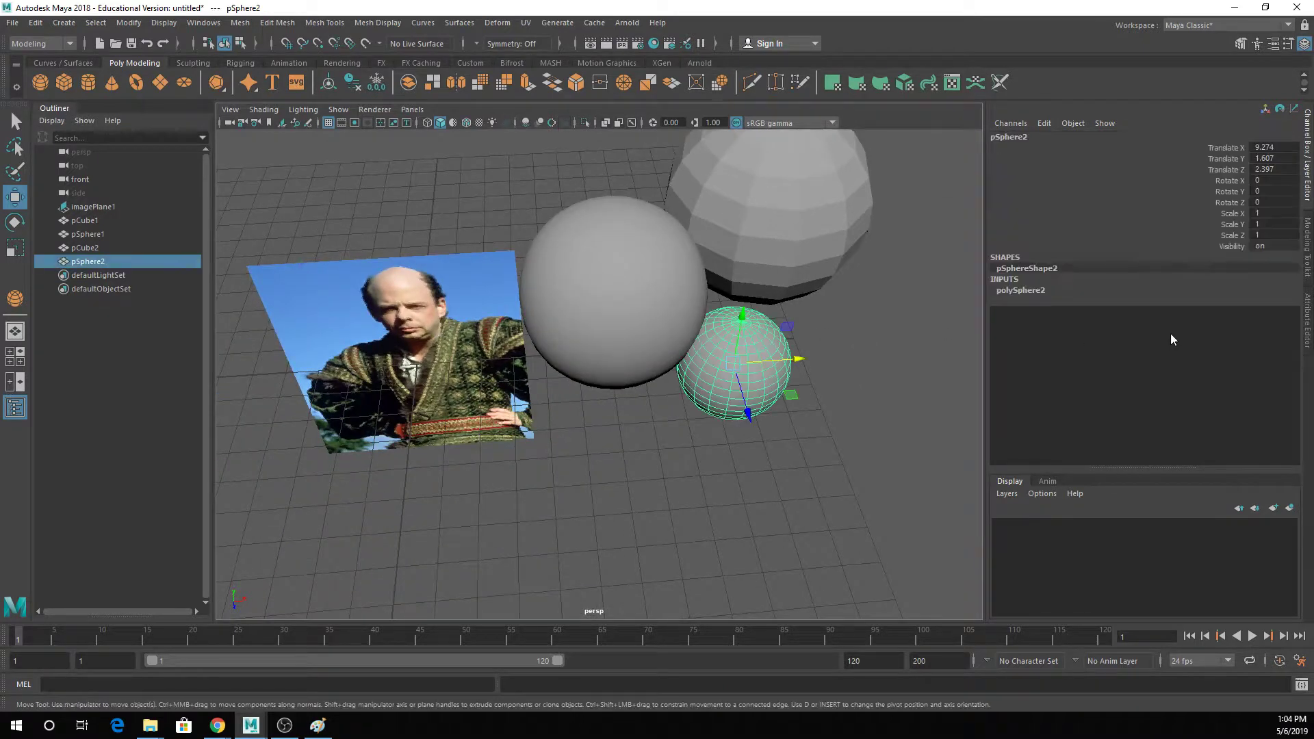
click(1025, 294)
drag(1266, 311, 1268, 320)
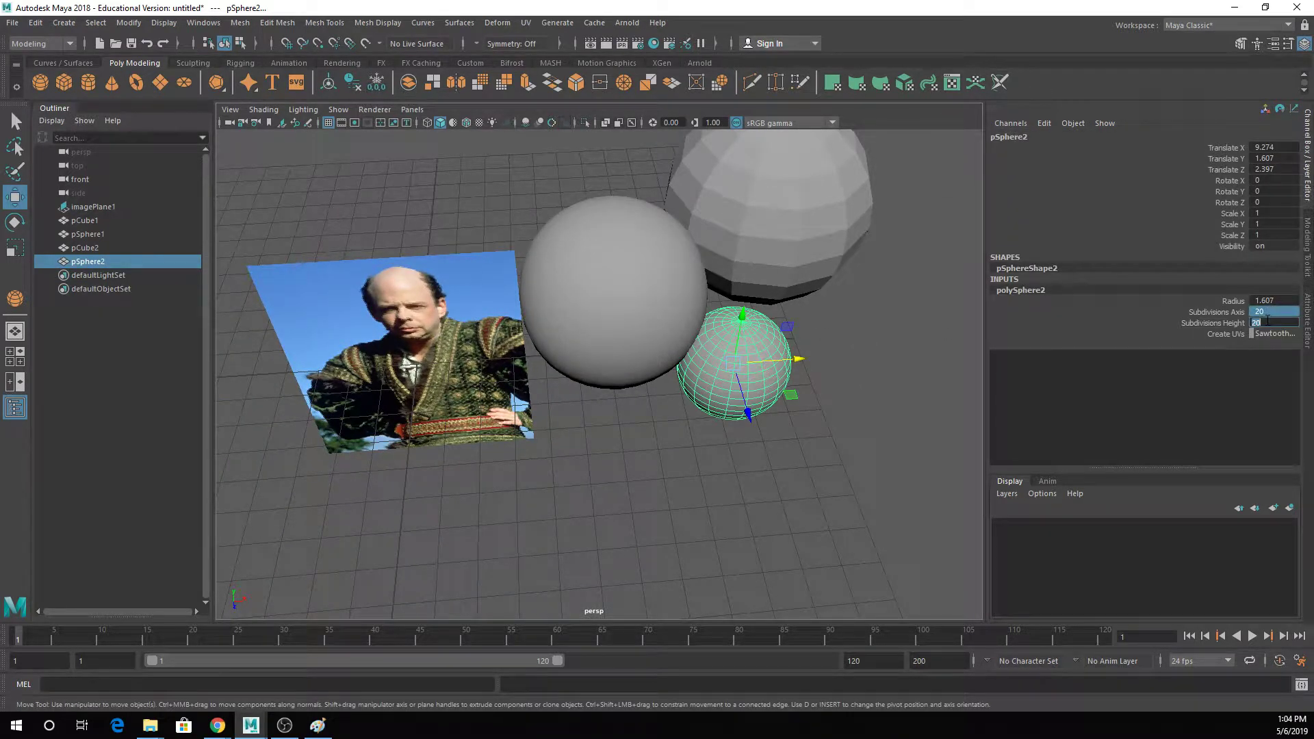
text(12)
key(Return)
- Orbit around the scene to inspect the smoothed cube and the new sphere
click(911, 356)
alt+drag(911, 356, 616, 516)
click(616, 516)
scroll(657, 455, up, 3)
alt+drag(658, 455, 717, 333)
alt+drag(783, 291, 630, 219)
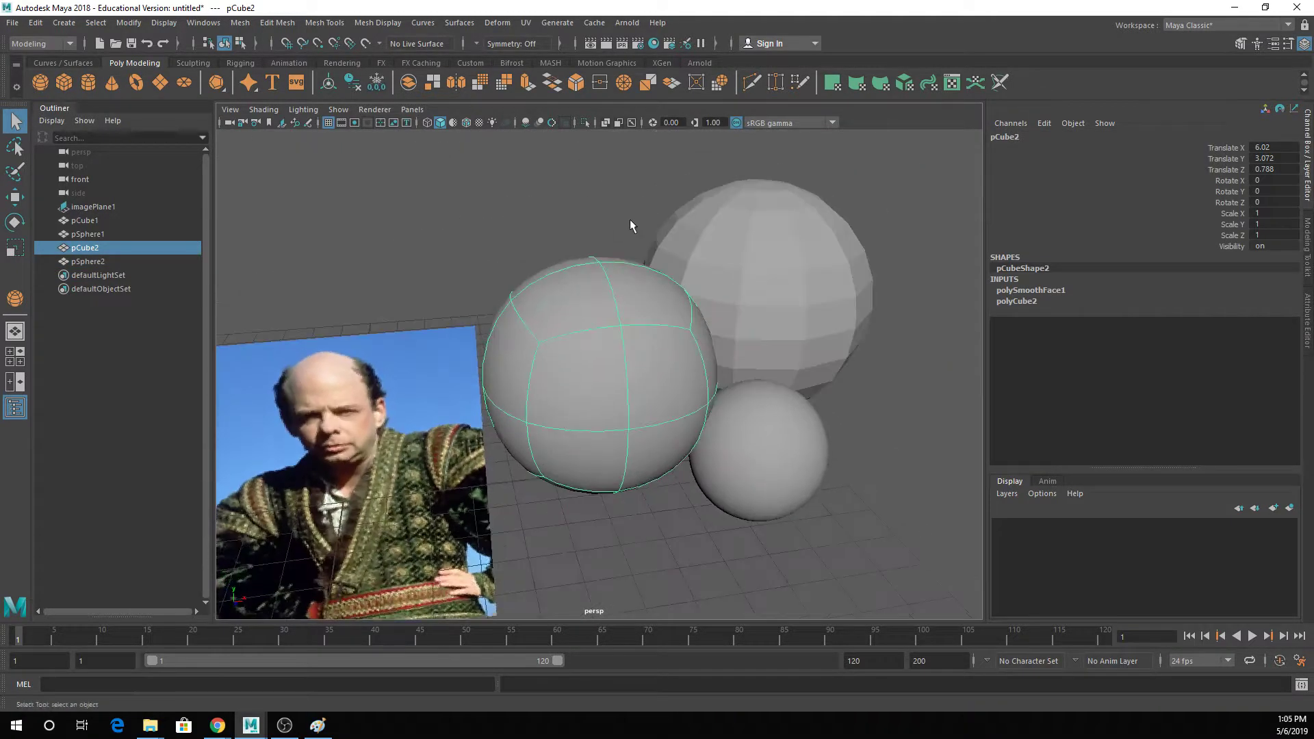
key(q)
click(630, 219)
alt+drag(650, 281, 617, 272)
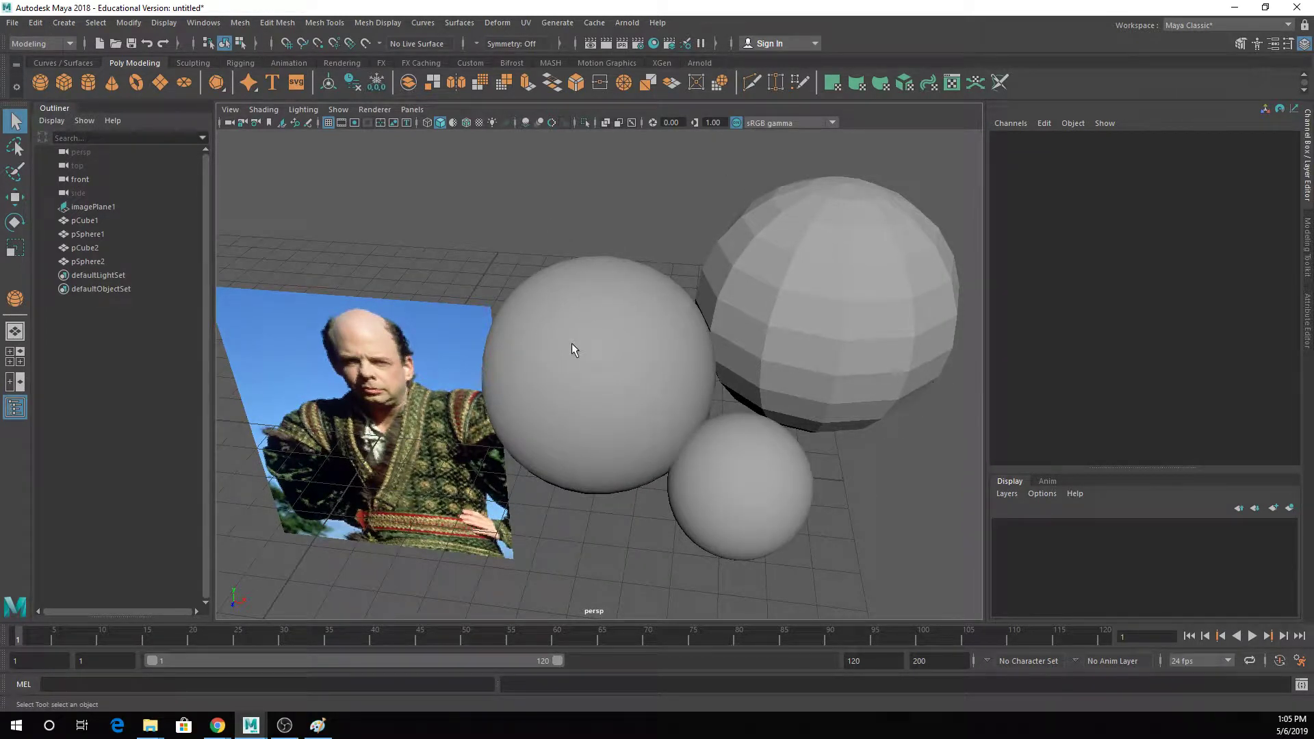
alt+drag(573, 349, 575, 350)
click(558, 366)
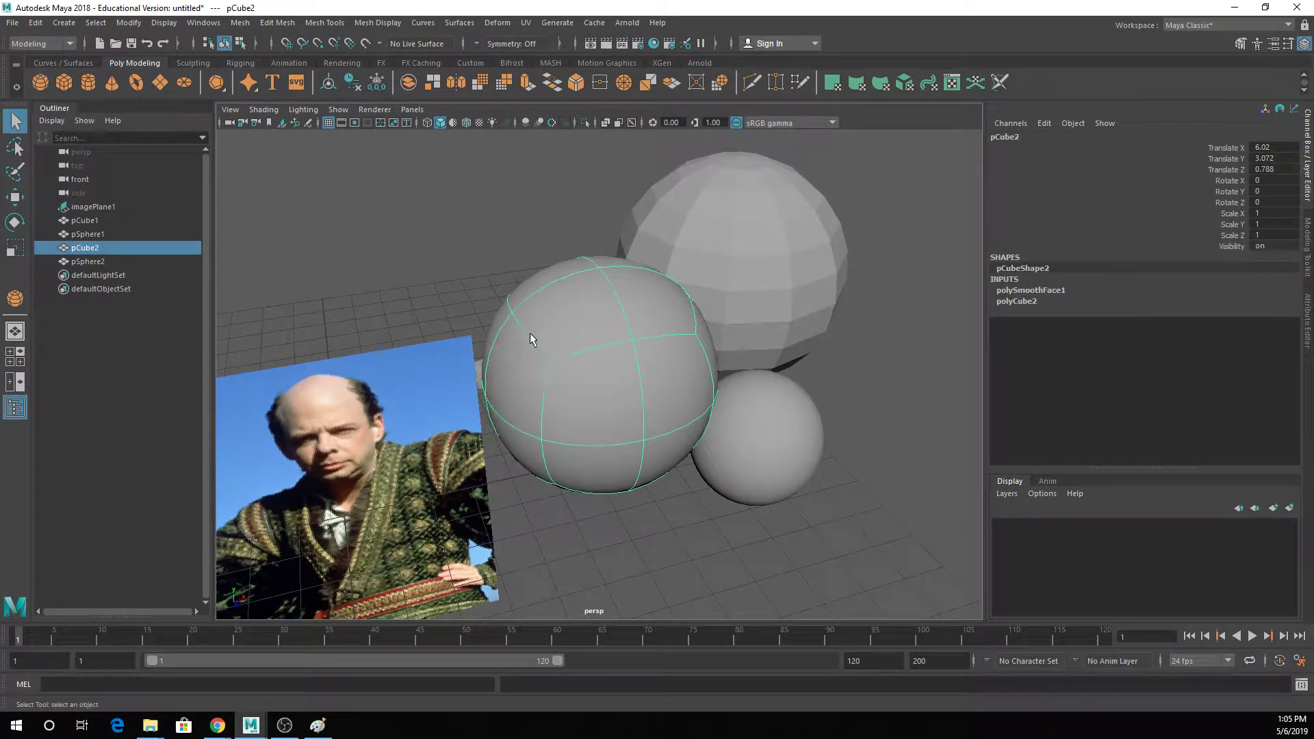
- Frame the small sphere and orbit in close beside the big sphere
click(789, 396)
key(f)
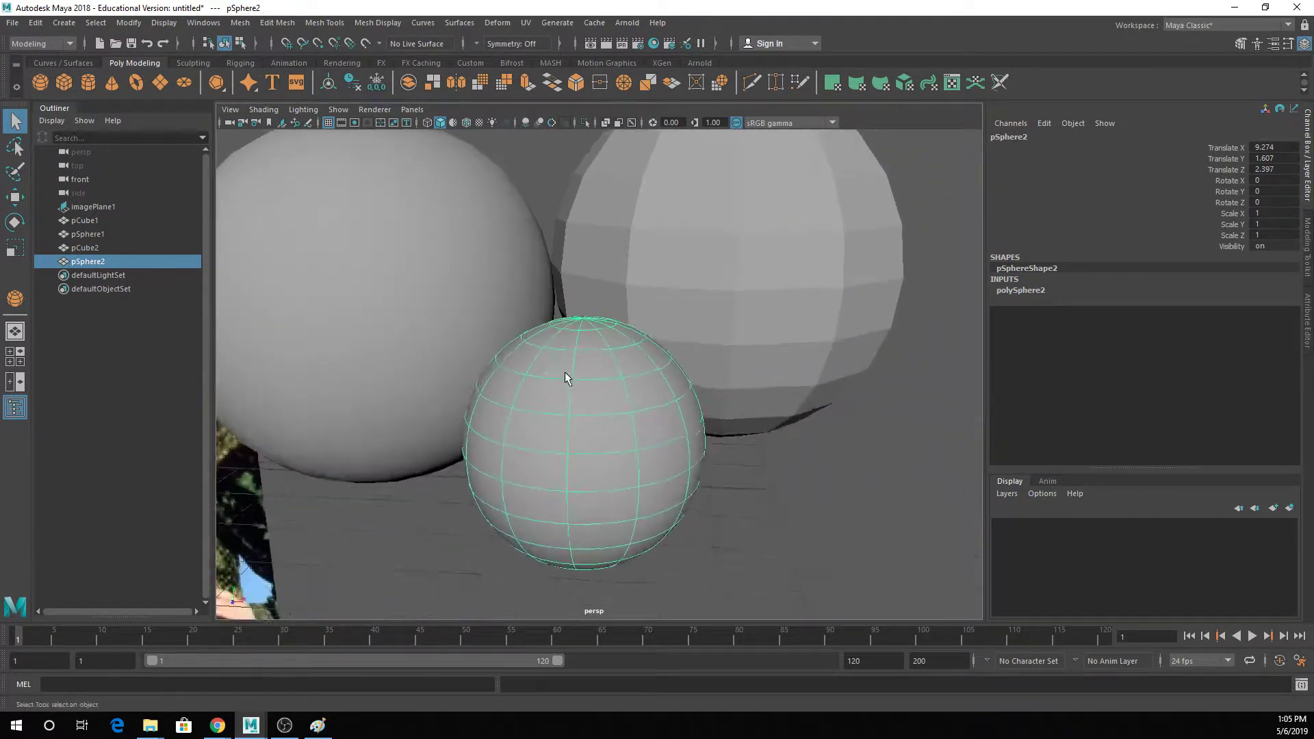
scroll(726, 486, down, 3)
click(726, 483)
scroll(725, 484, up, 3)
alt+drag(726, 484, 561, 254)
click(552, 340)
- Squash the small sphere vertically with the Scale tool
click(866, 512)
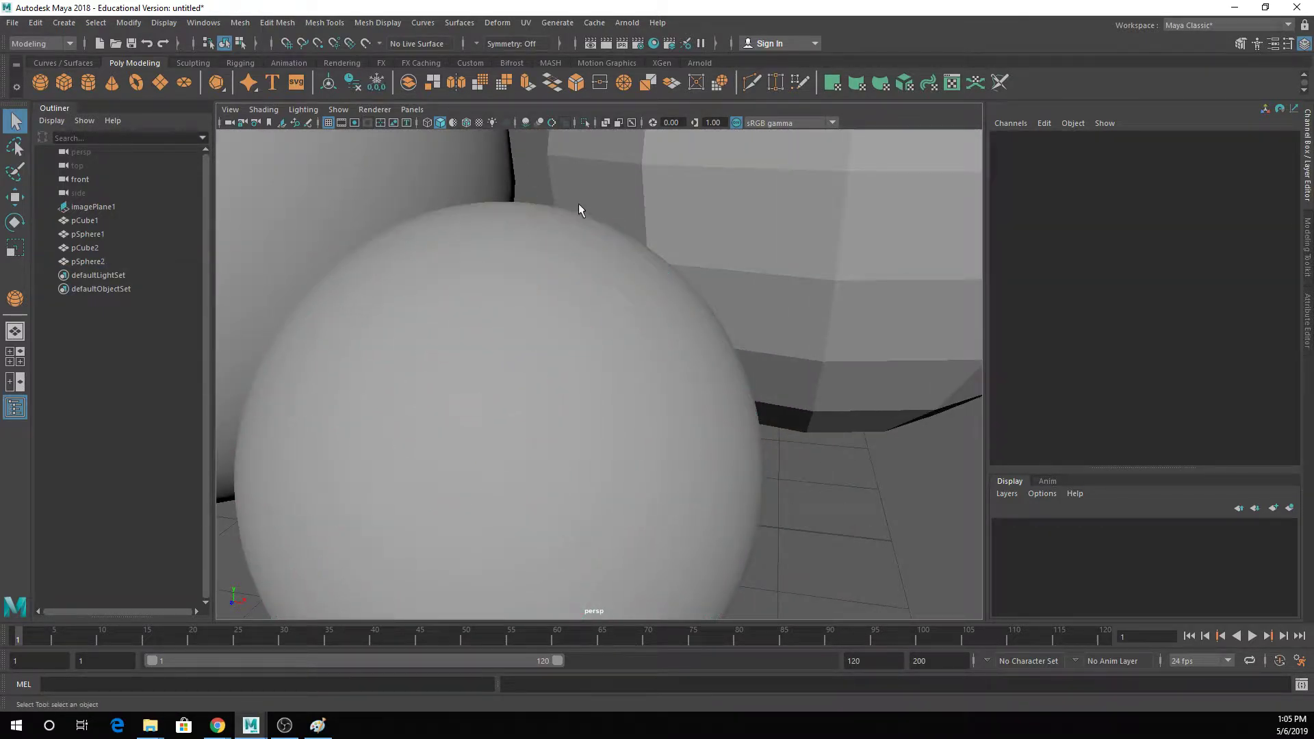
alt+drag(578, 209, 581, 228)
click(577, 230)
key(r)
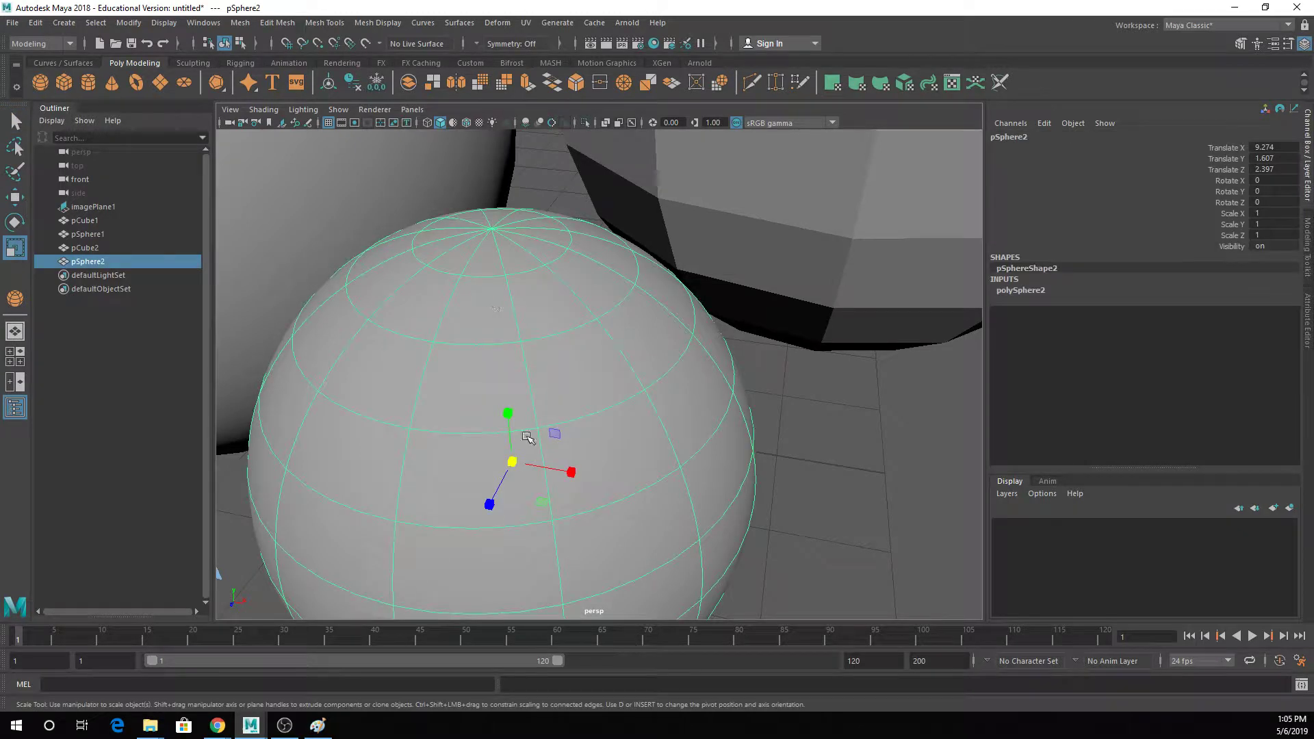
drag(508, 412, 507, 445)
- Bring all objects into view and select the squashed, middle and faceted spheres
click(537, 314)
mouse_move(537, 314)
alt+mouse_down()
mouse_move(555, 349)
mouse_move(531, 314)
alt+mouse_up()
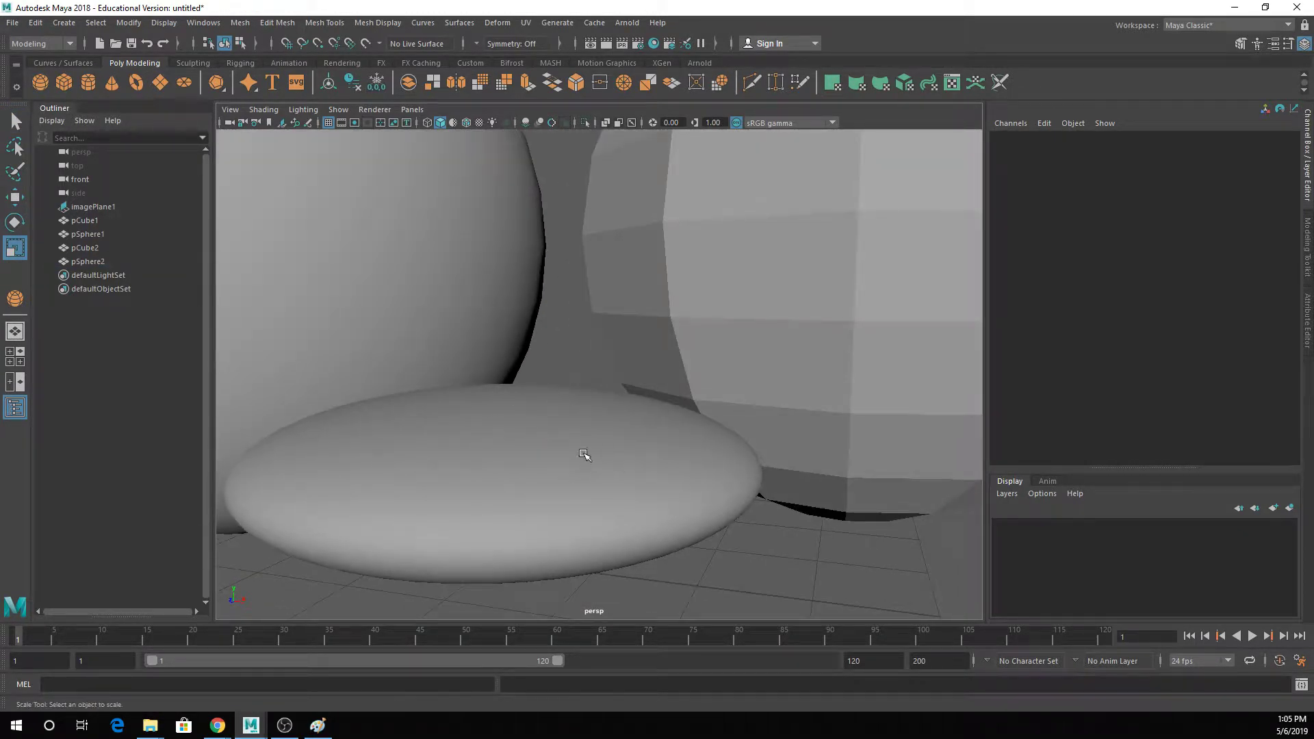
scroll(587, 452, down, 5)
alt+drag(577, 443, 513, 403)
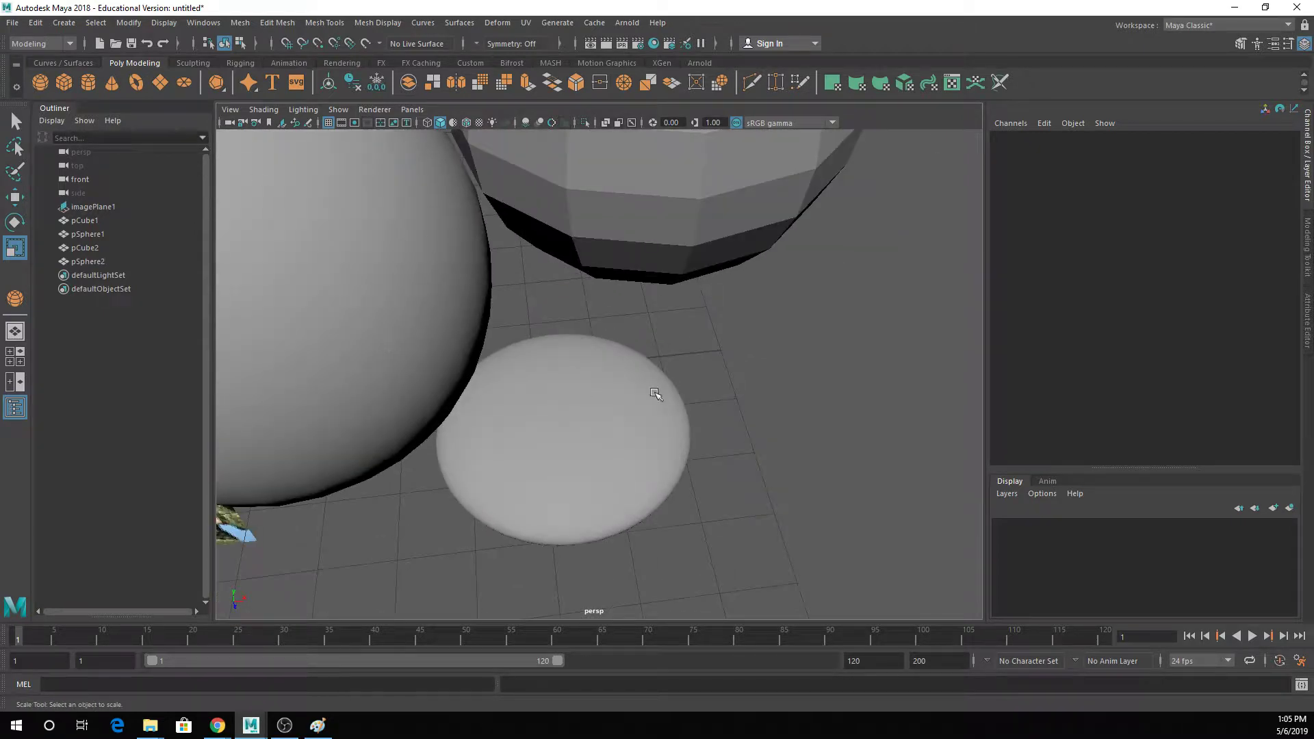
scroll(619, 413, down, 4)
alt+middle_drag(622, 414, 690, 434)
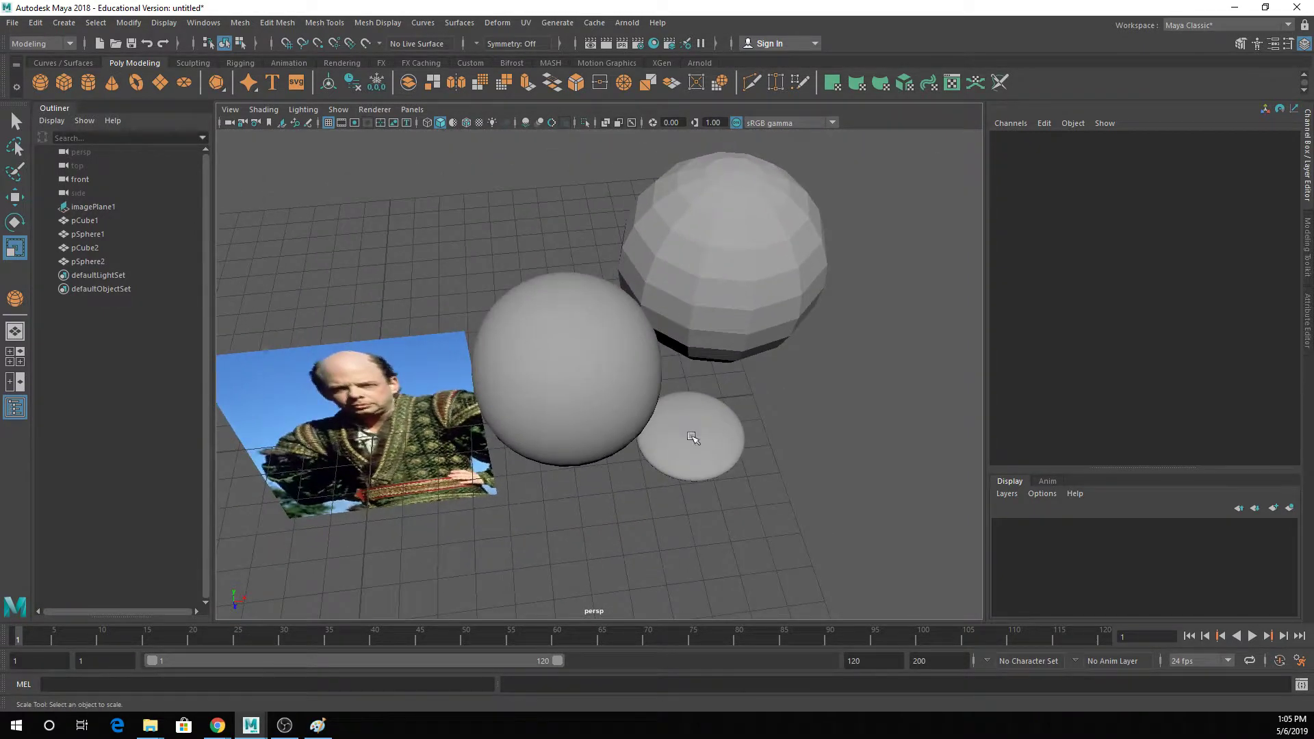
click(688, 433)
shift+click(633, 342)
shift+click(760, 252)
- Delete the three selected objects and the leftover small cube
key(Delete)
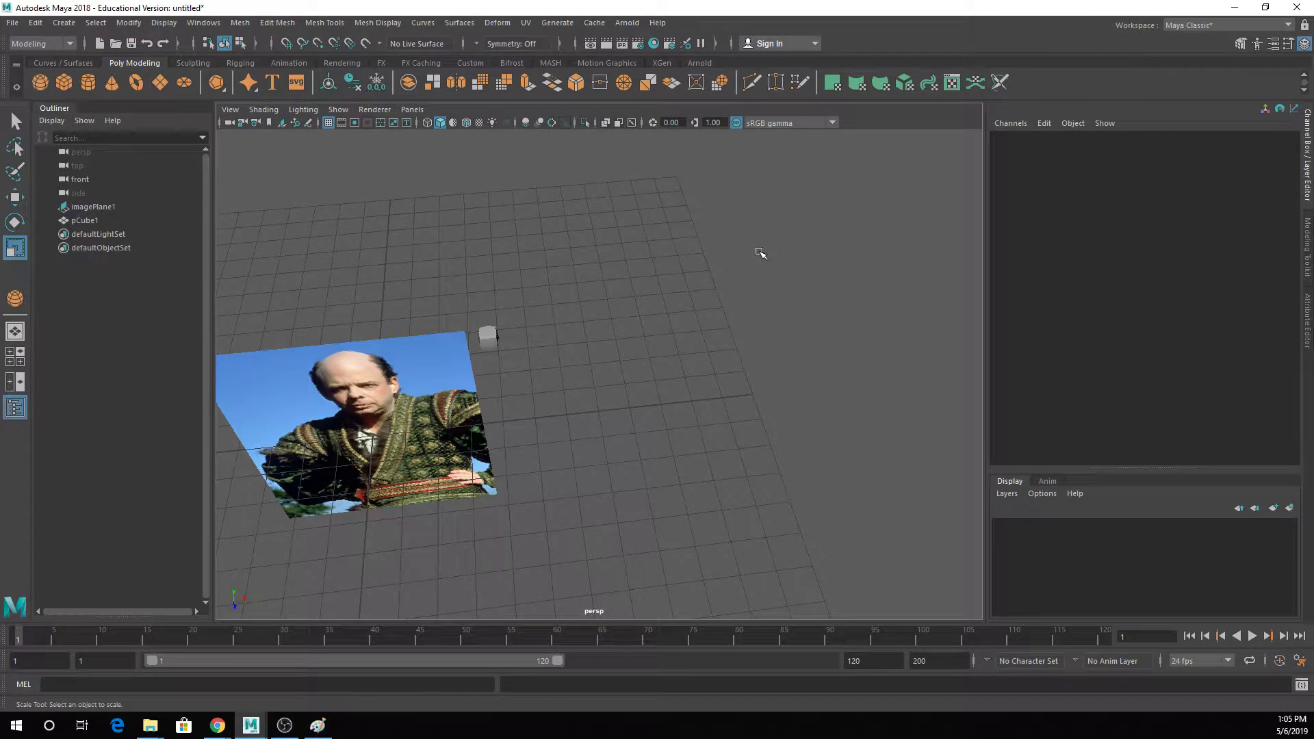
click(490, 334)
key(Delete)
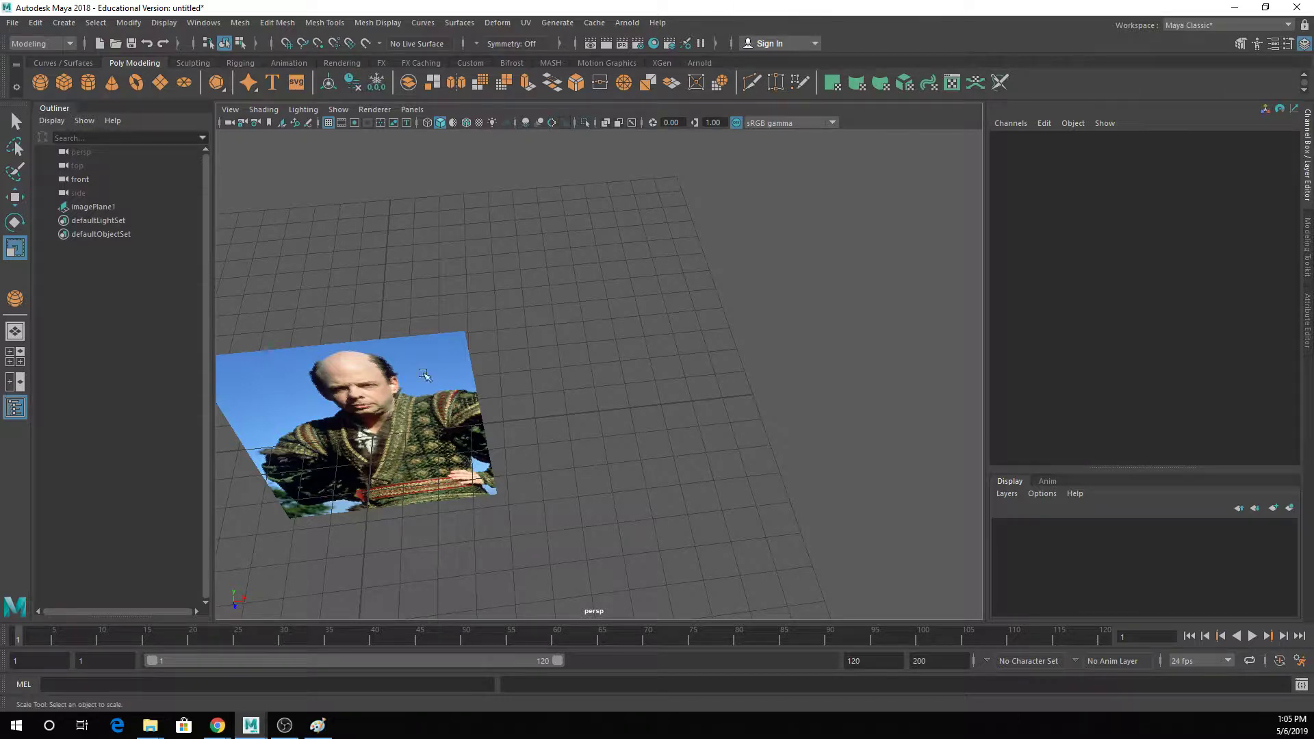
- Create a new polygon cube in front of the reference in the perspective view
key(space)
key(space)
click(63, 82)
key(space)
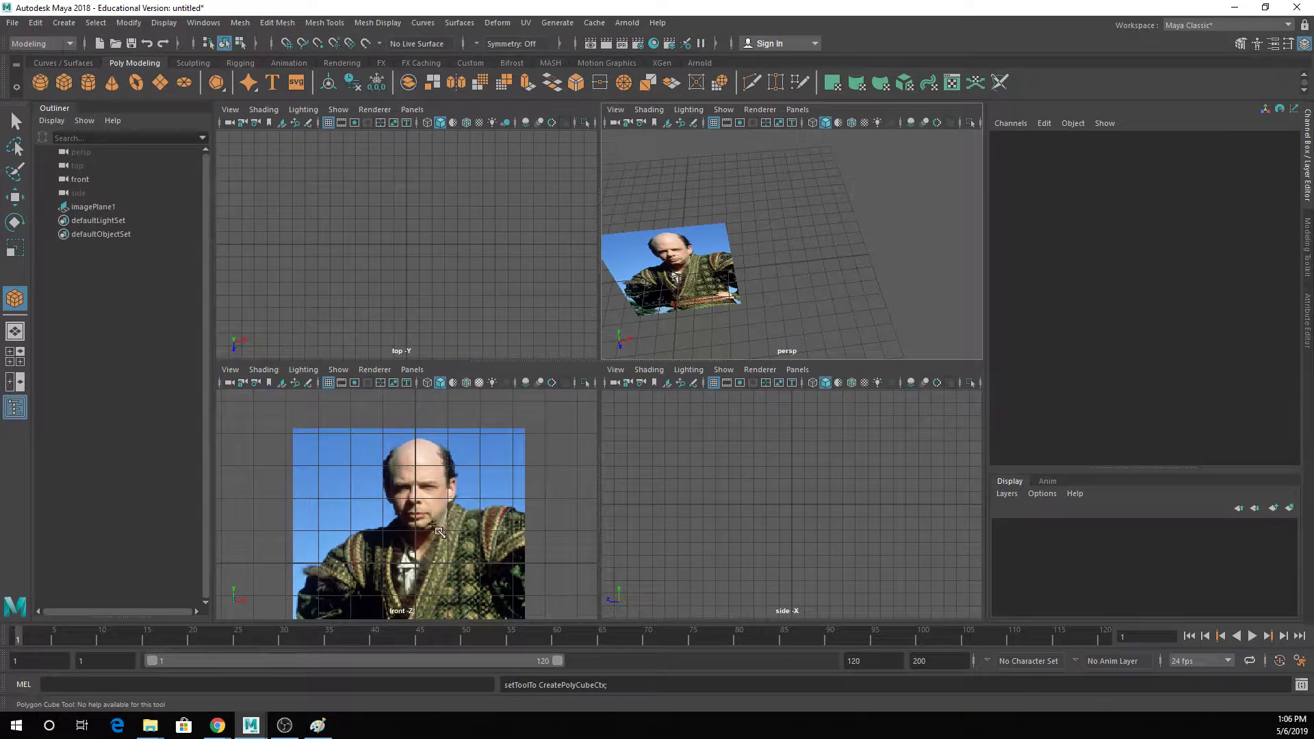
drag(411, 563, 512, 607)
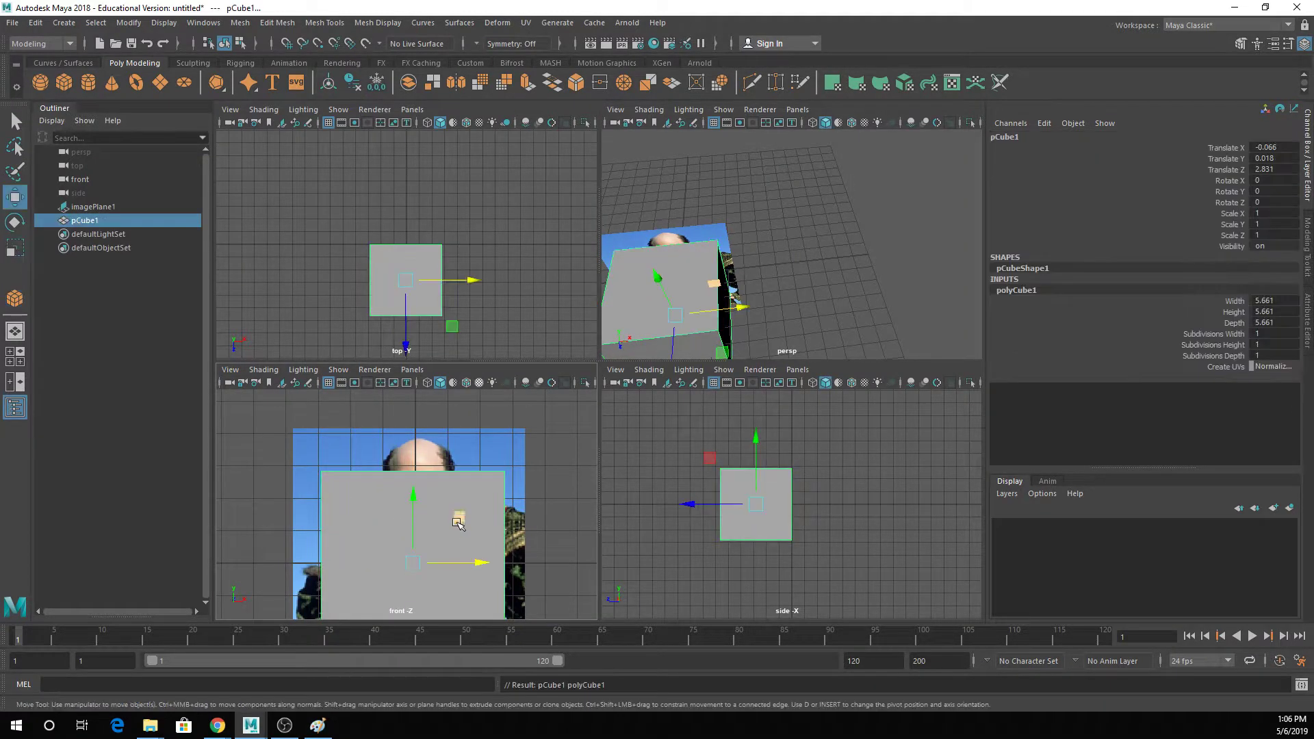
- Give the cube 2 subdivisions on width, height and depth, and set its translate values to 0
scroll(411, 521, up, 3)
key(space)
scroll(538, 425, down, 4)
alt+middle_drag(537, 425, 502, 507)
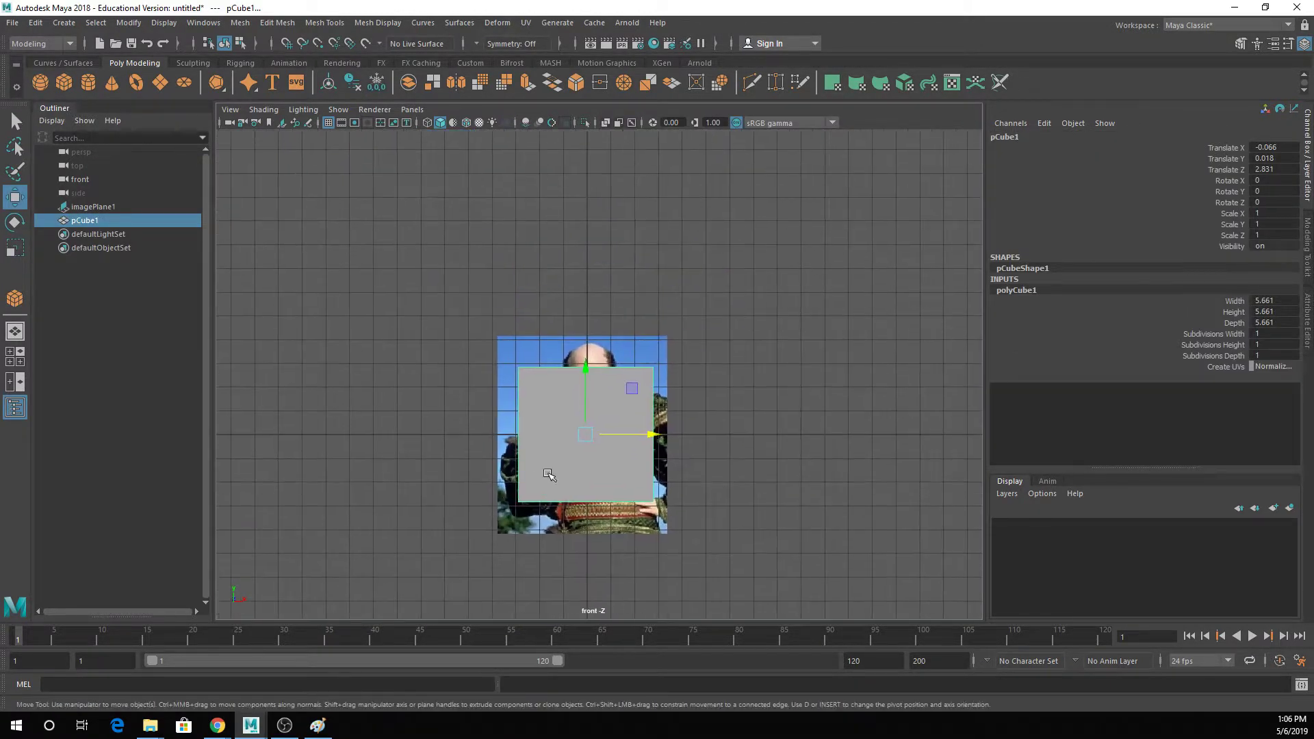
drag(1222, 334, 1225, 360)
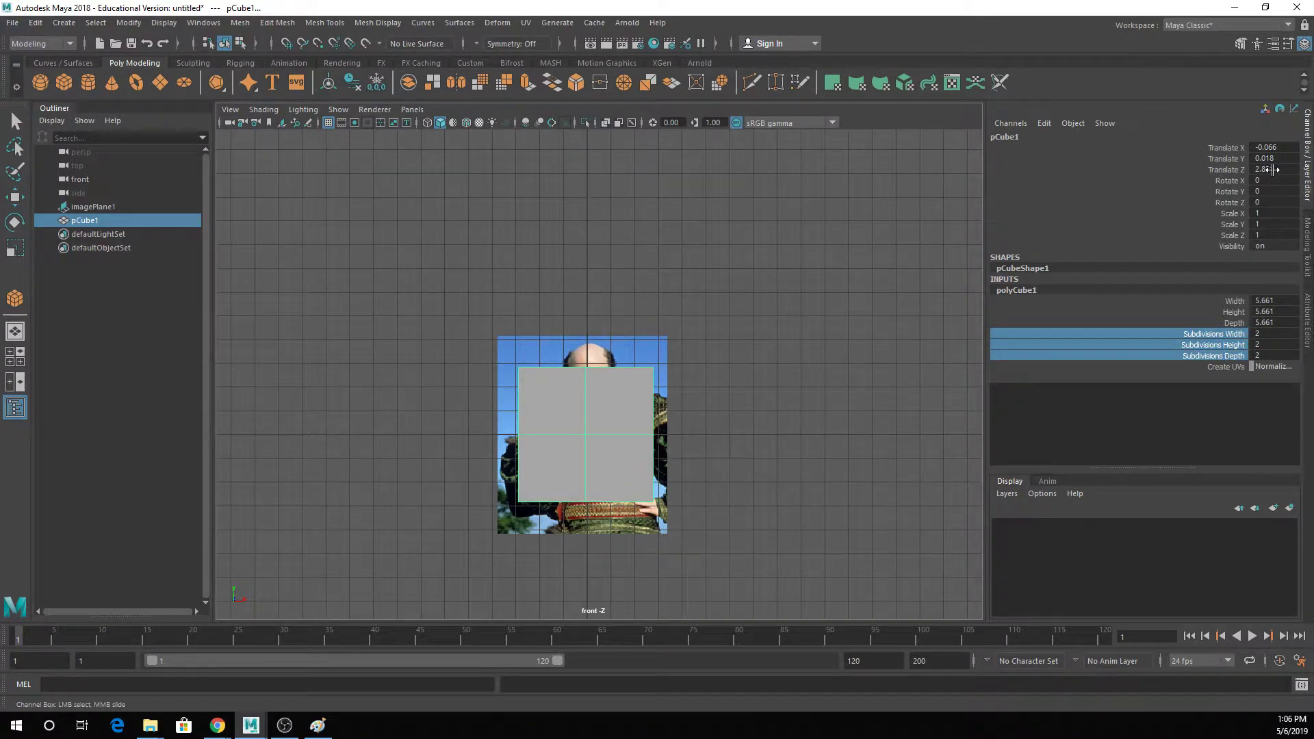
drag(1272, 169, 1272, 146)
text(0)
key(Return)
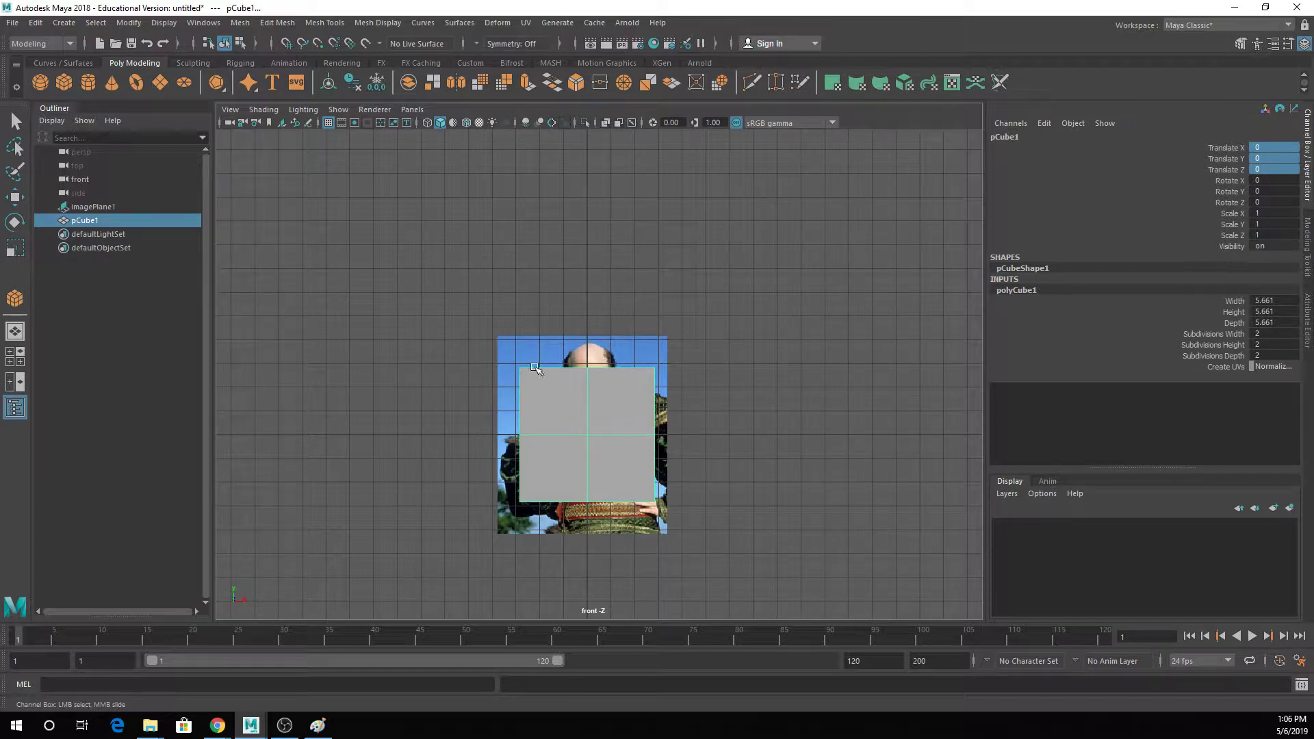
- Enter vertex mode and turn on Object X symmetry
right_drag(553, 408, 492, 342)
drag(556, 391, 643, 525)
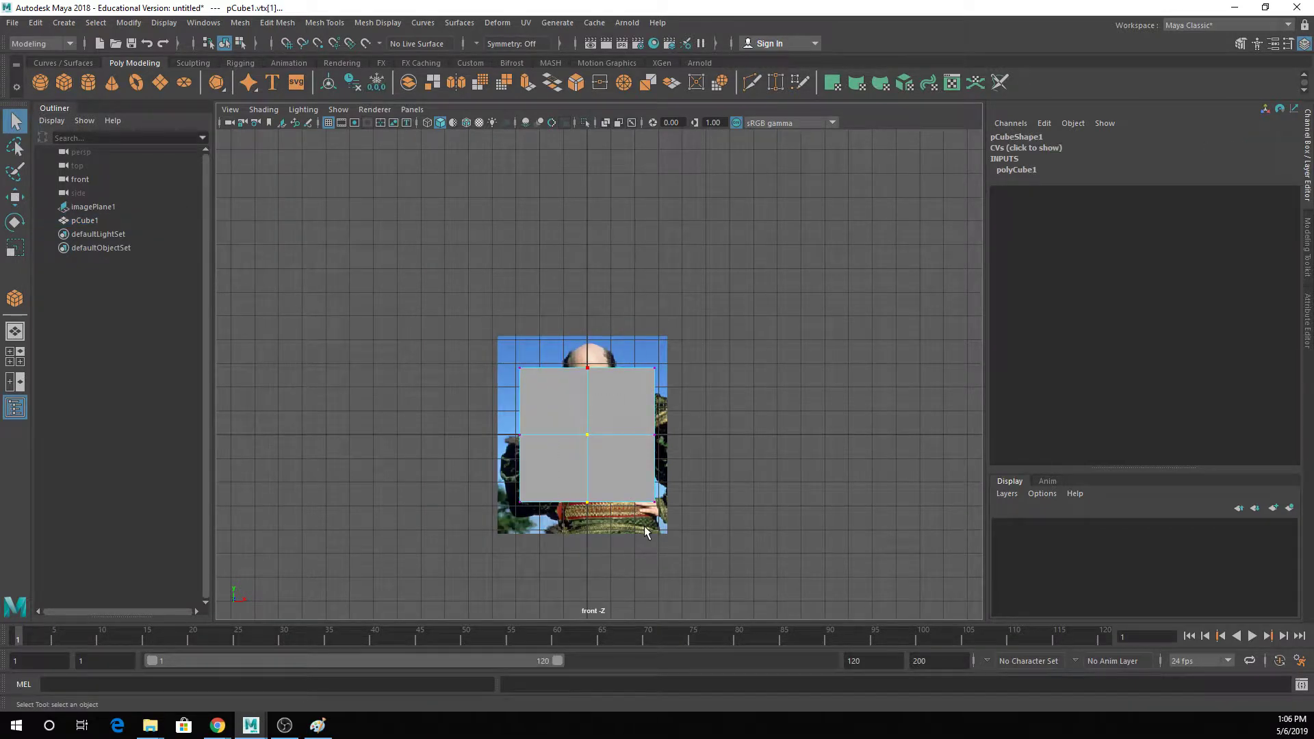
click(482, 44)
click(423, 187)
click(481, 44)
click(505, 63)
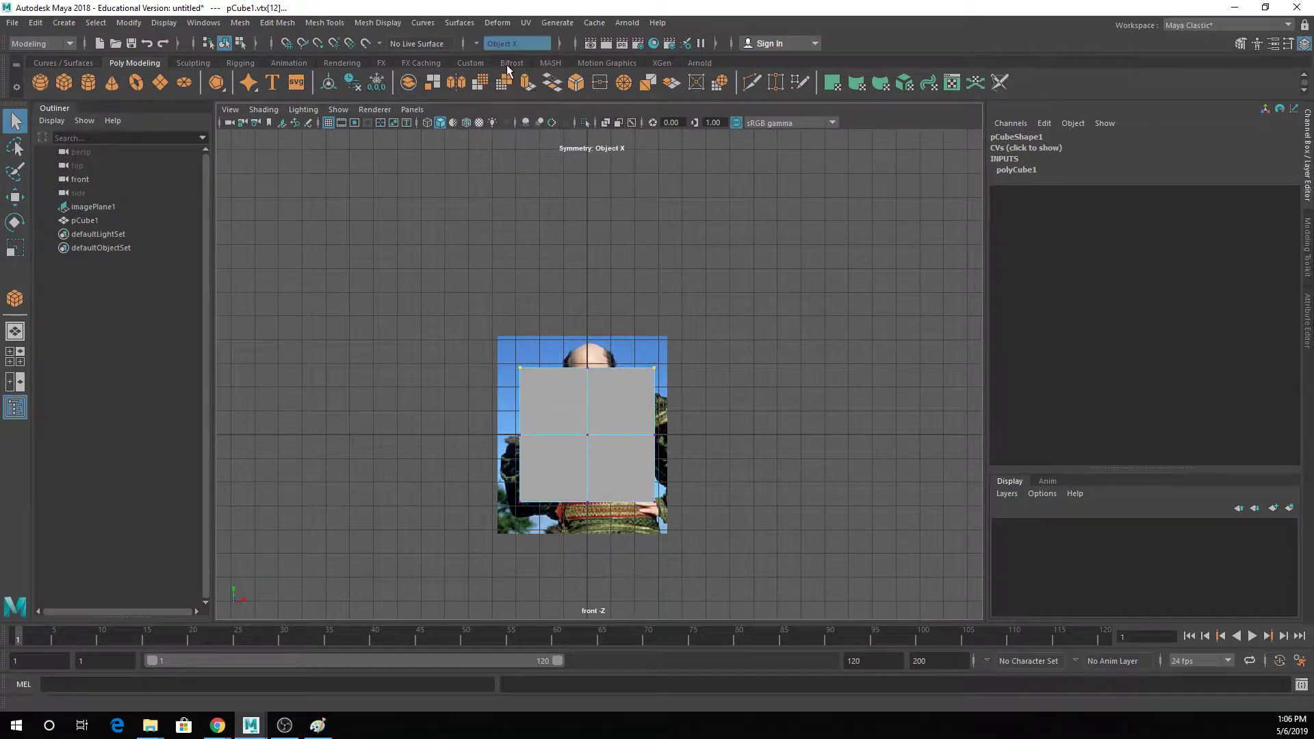
- Select all cube vertices in wireframe, then move and shrink them to frame the head
scroll(660, 367, up, 4)
scroll(515, 425, down, 2)
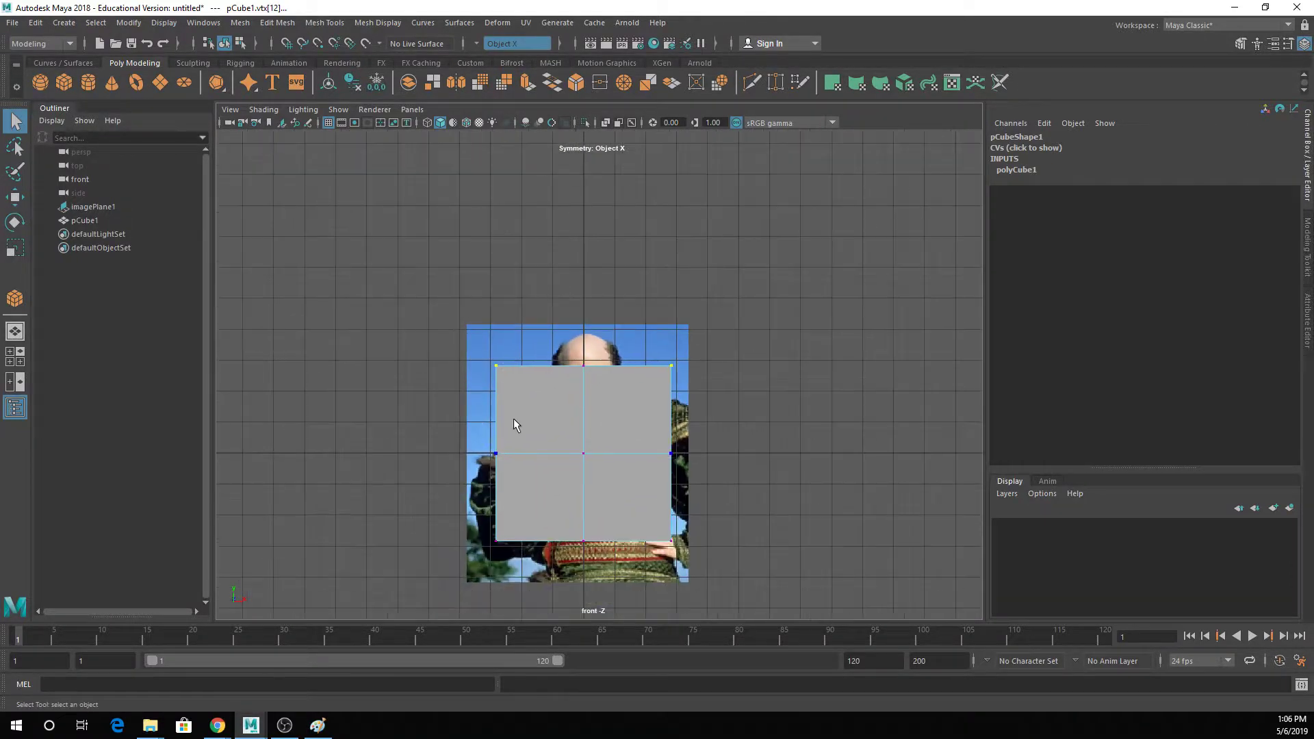
right_drag(473, 385, 470, 327)
drag(461, 308, 746, 594)
key(w)
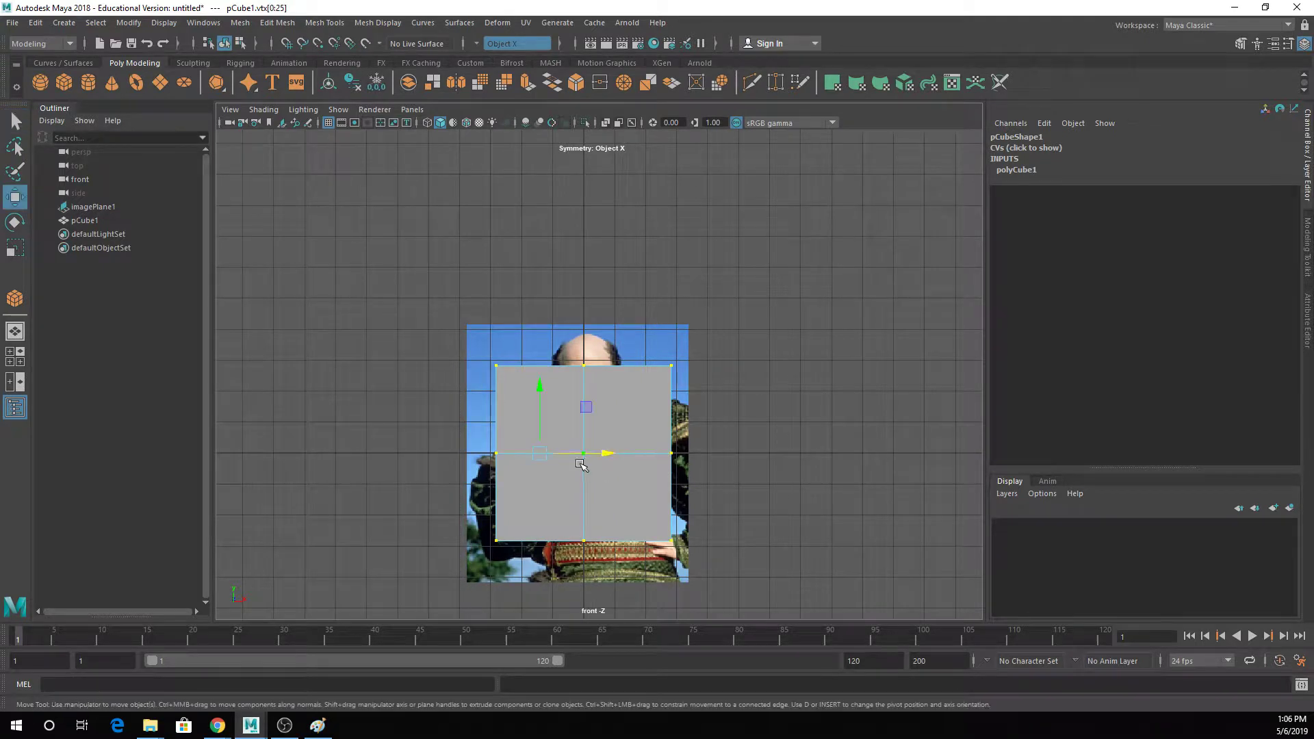
key(4)
scroll(582, 459, up, 3)
mouse_move(515, 485)
mouse_down()
mouse_move(518, 436)
mouse_move(486, 455)
mouse_move(547, 410)
mouse_move(548, 380)
mouse_move(647, 384)
mouse_up()
key(r)
key(w)
scroll(647, 385, up, 5)
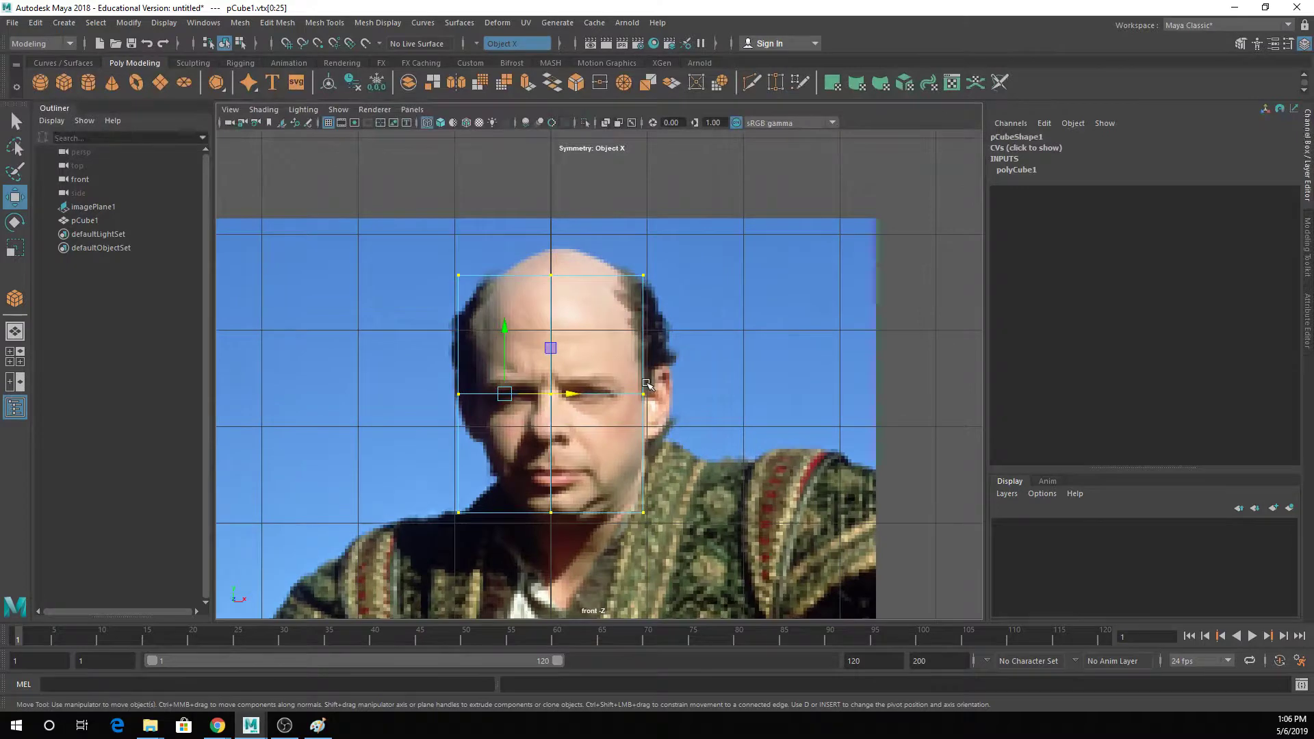
- Hide the viewport grid in the front view and show the cube smooth shaded
alt+middle_drag(647, 383, 727, 372)
scroll(727, 371, up, 2)
click(709, 186)
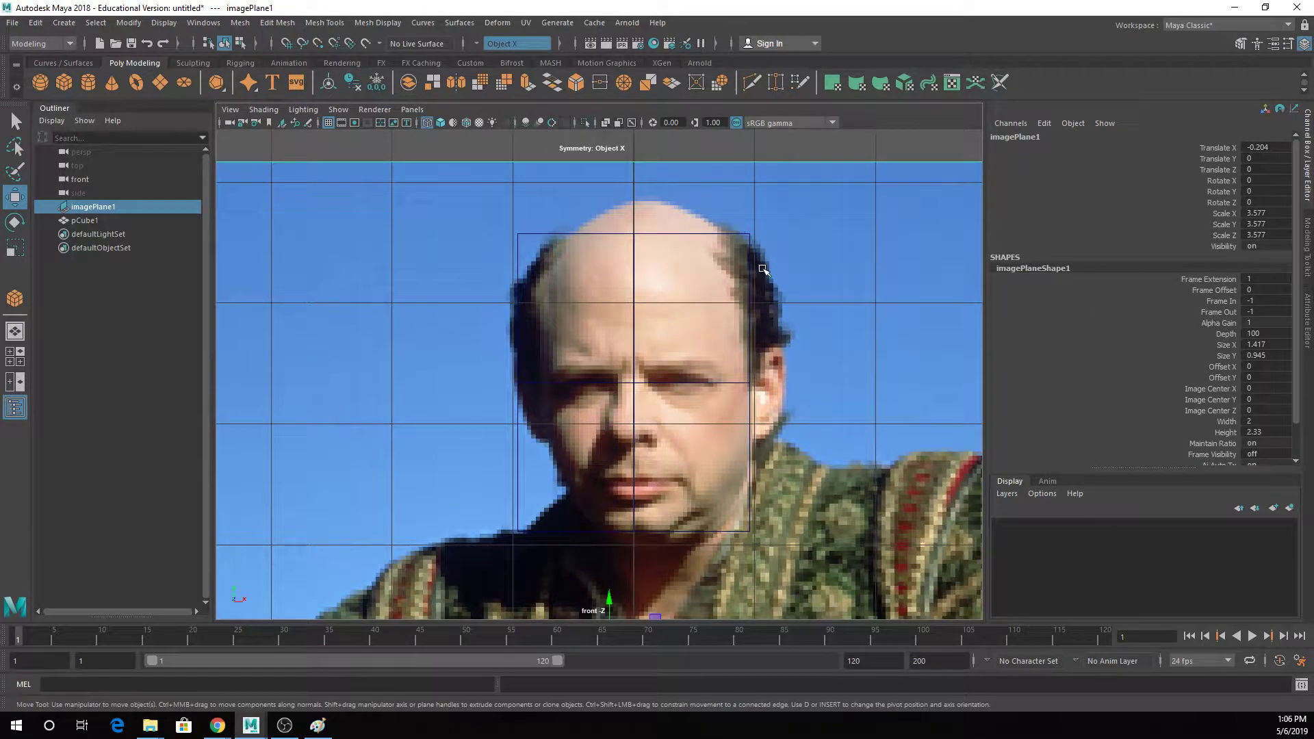
key(space)
click(665, 199)
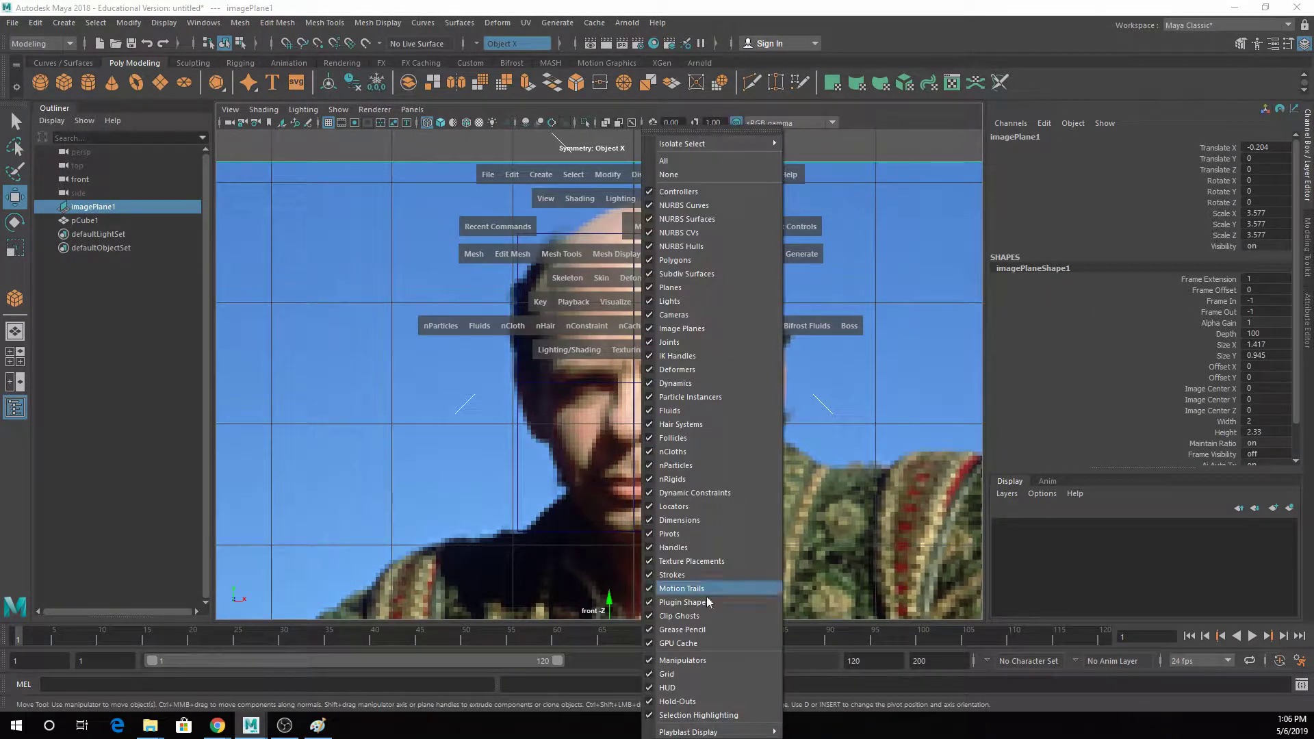
click(705, 675)
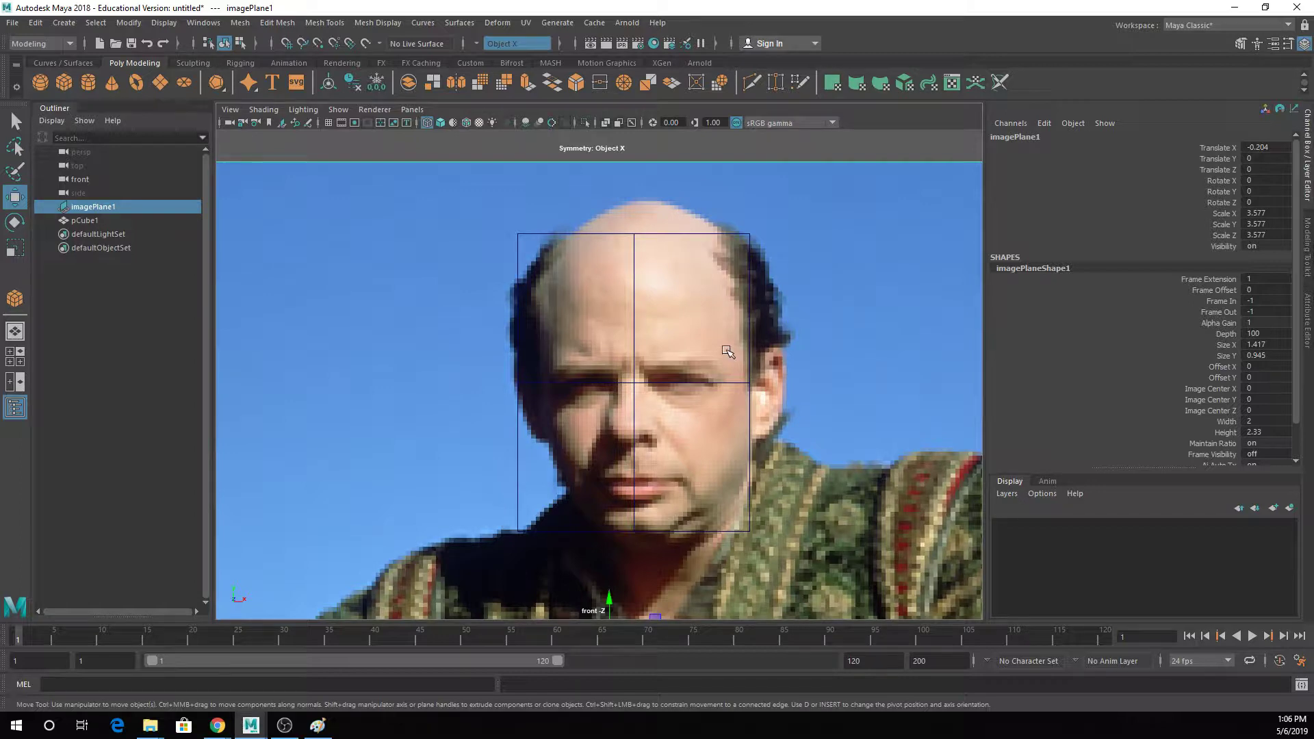
key(5)
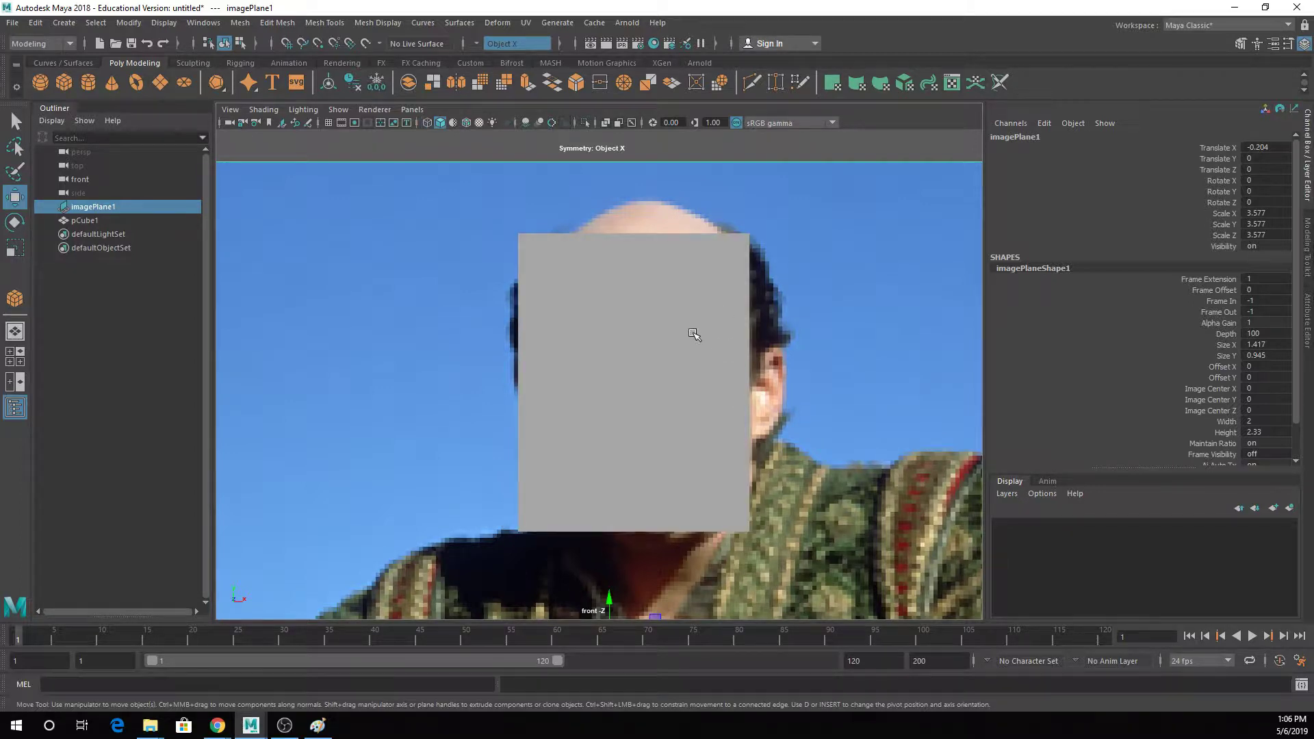
- Show the cube as wireframe over the reference, then maximize the perspective view
key(space)
key(space)
key(4)
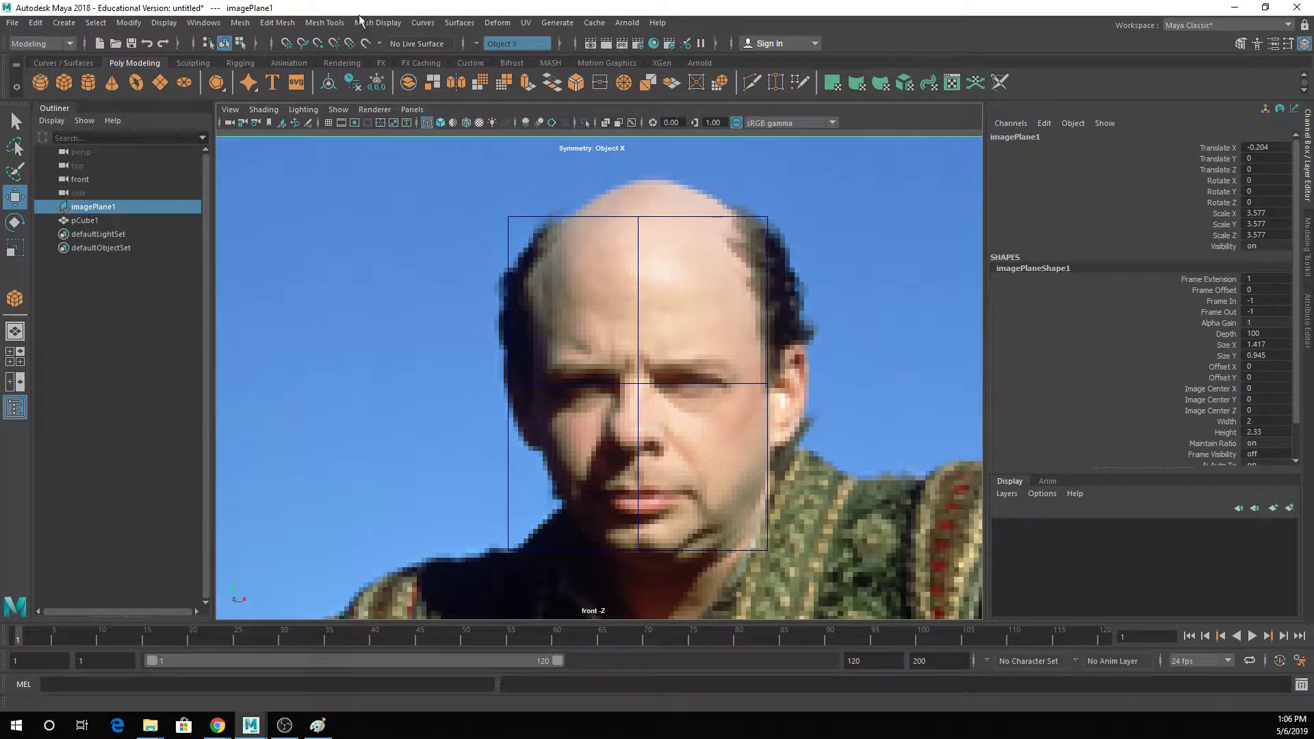
right_click(603, 244)
right_click(616, 218)
click(682, 197)
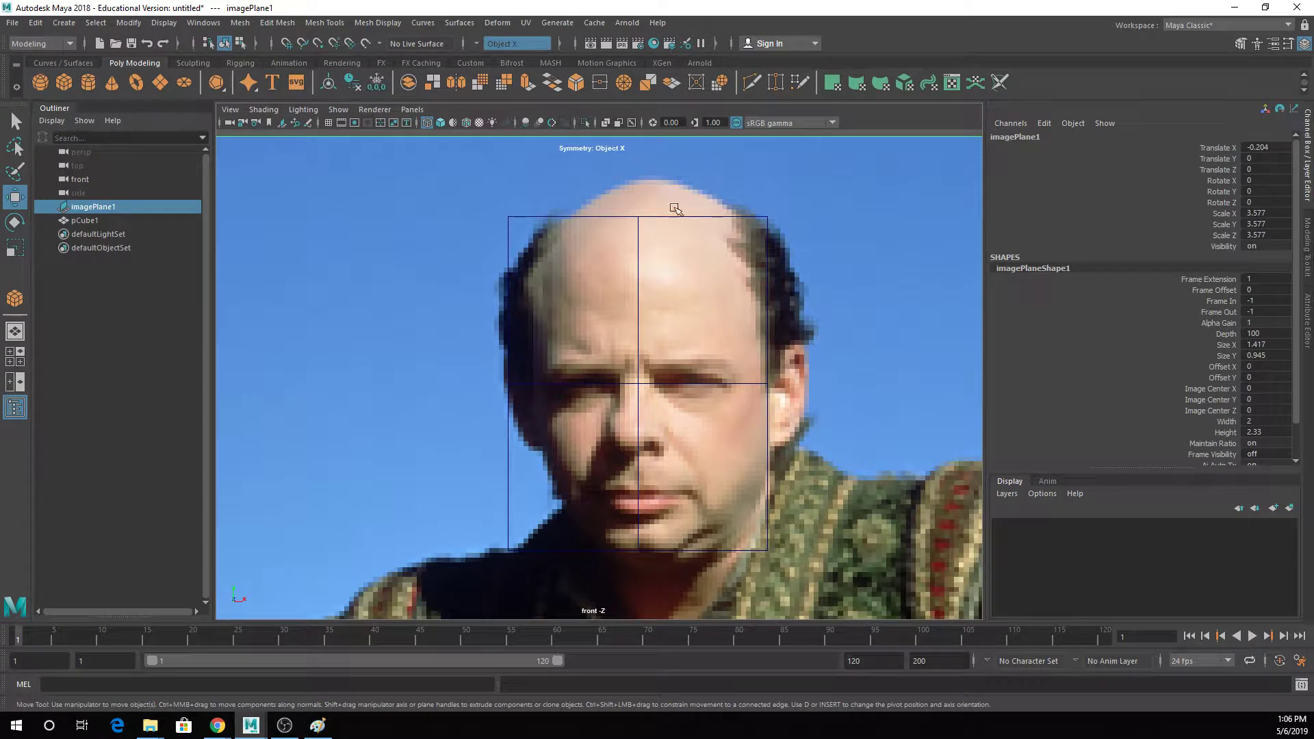
key(space)
key(space)
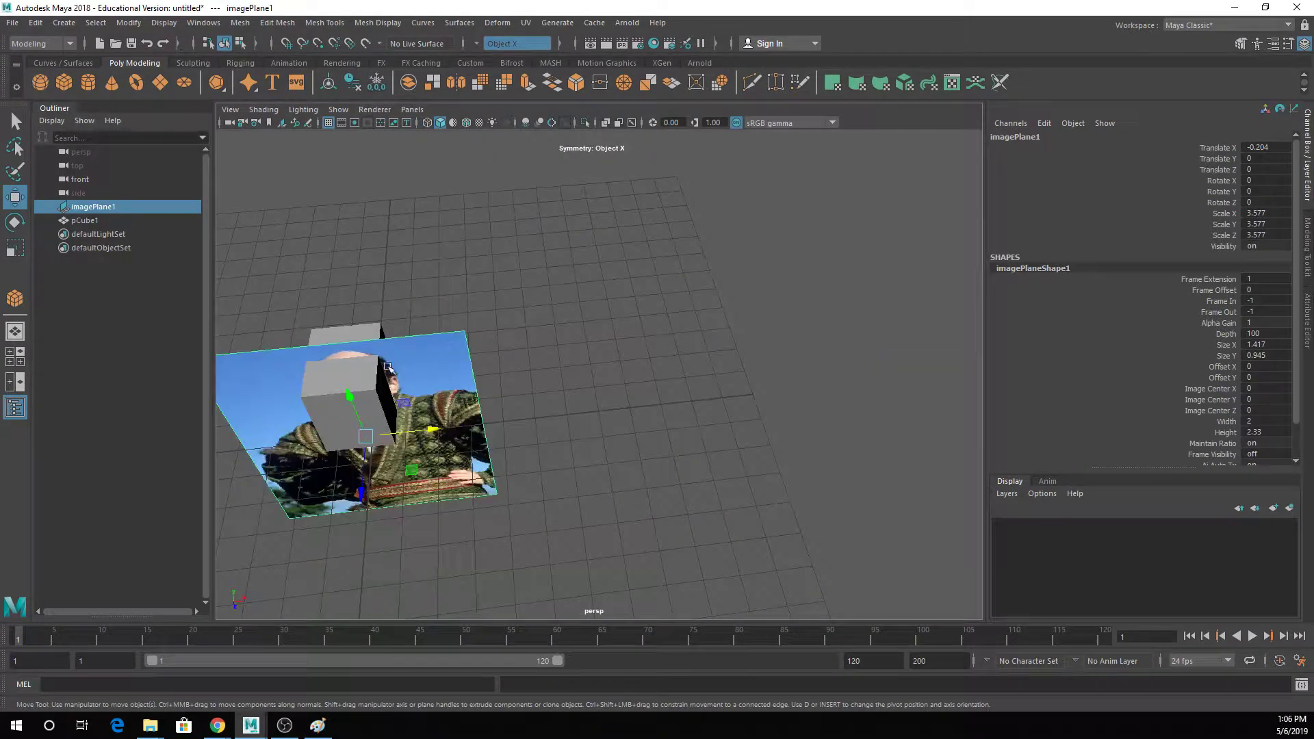
key(space)
- Hide image planes in the perspective view and select the head cube
drag(477, 254, 495, 329)
key(q)
click(387, 349)
right_drag(387, 349, 373, 328)
alt+drag(451, 366, 414, 364)
- In edge mode, select a middle side edge and scale it outward
right_drag(414, 364, 410, 345)
click(413, 367)
alt+drag(412, 354, 424, 414)
key(w)
drag(416, 476, 414, 470)
key(ctrl+z)
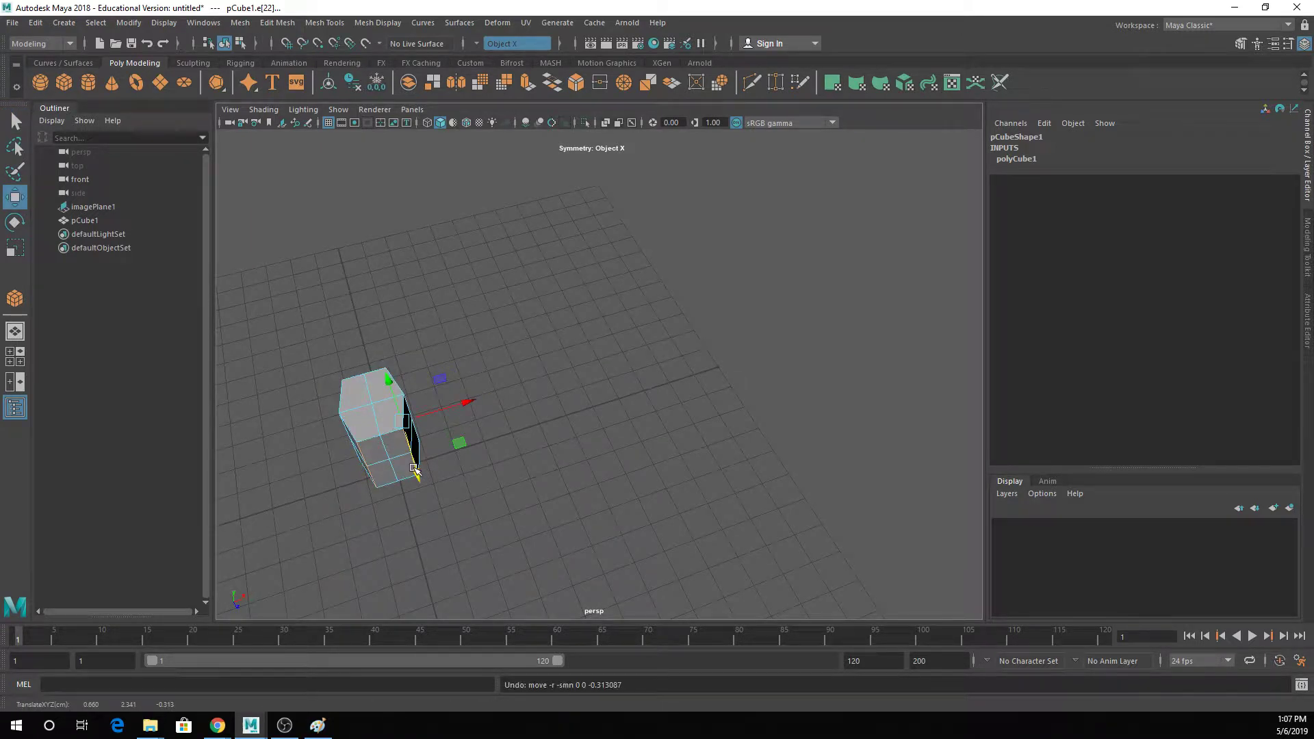
key(r)
alt+drag(402, 452, 504, 448)
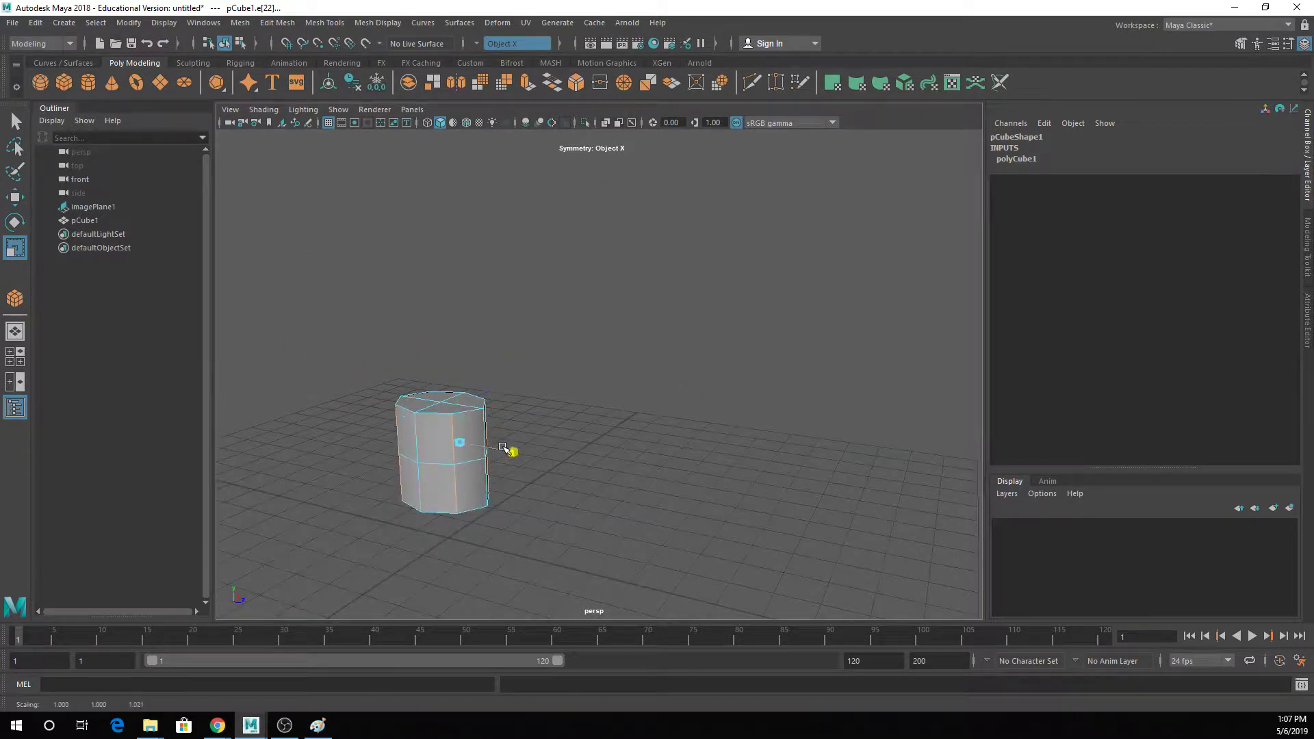
key(space)
key(space)
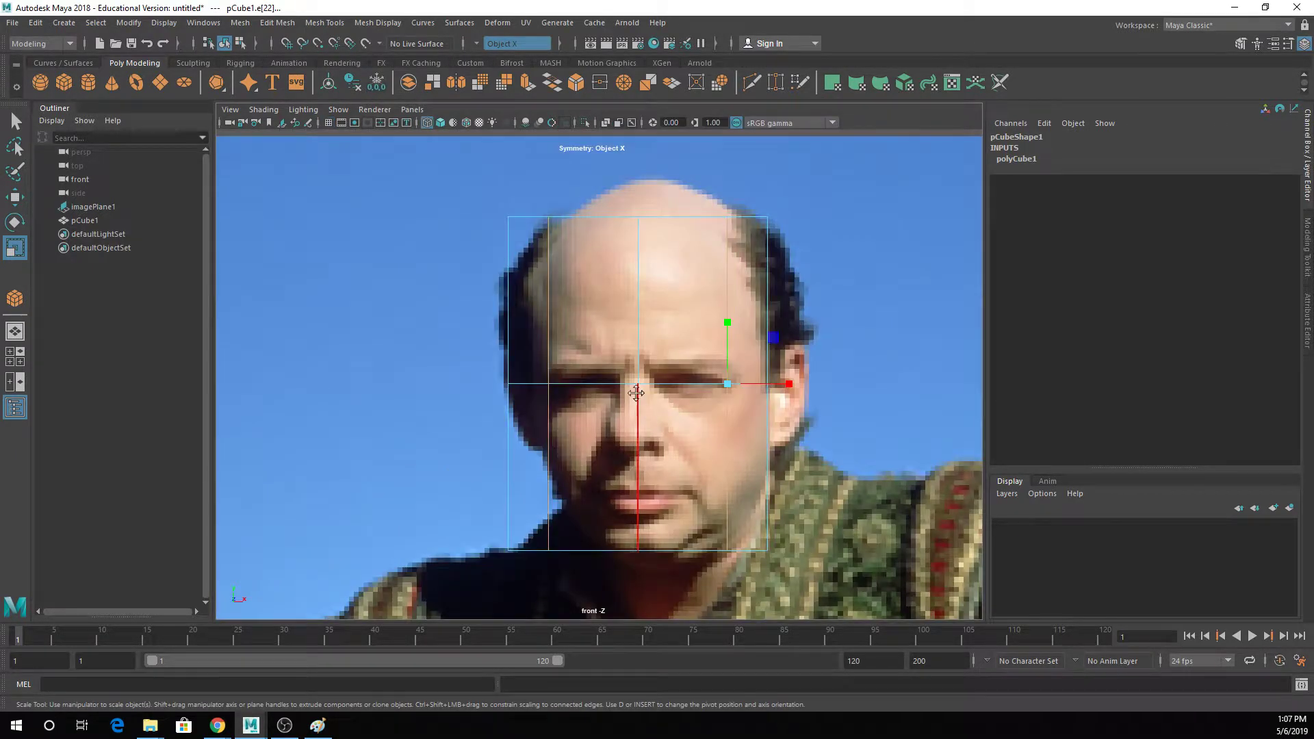
- Enlarge the front view over the reference and start Mesh Tools > Insert Edge Loop
scroll(672, 371, up, 2)
key(q)
click(615, 232)
right_click(639, 270)
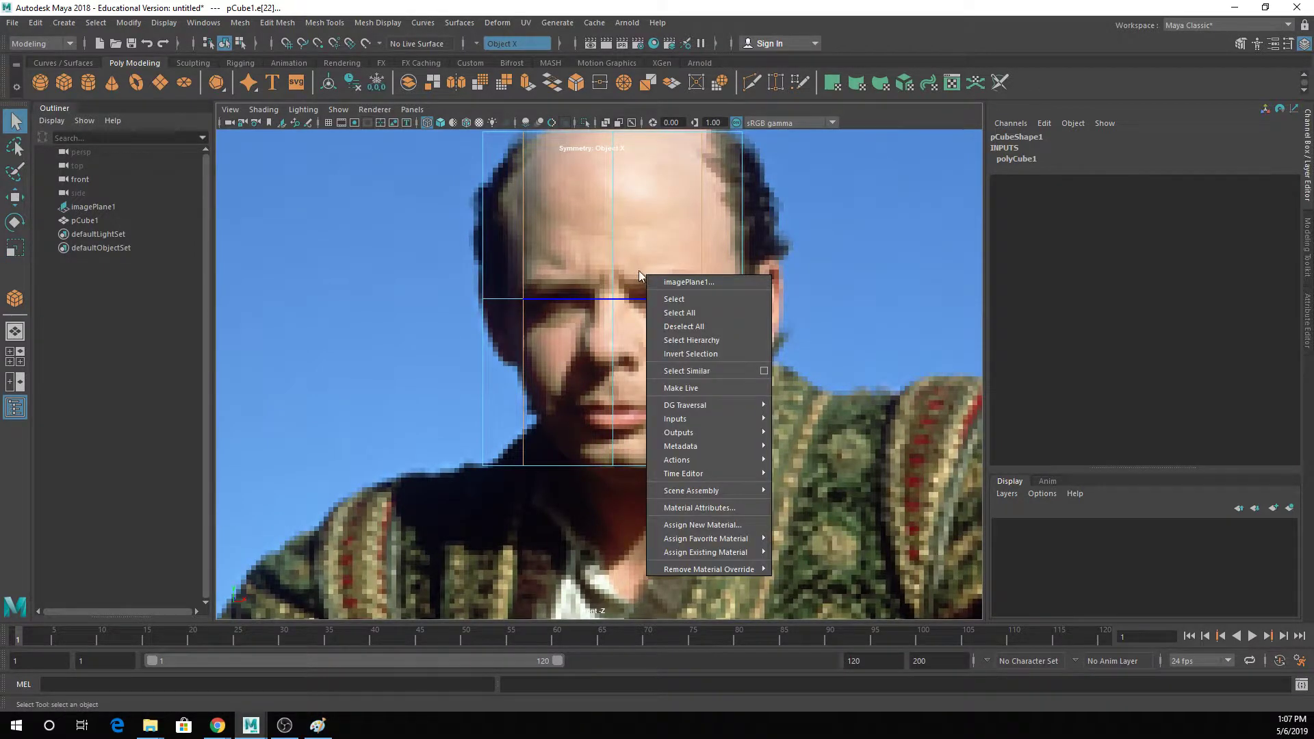
click(276, 19)
click(324, 22)
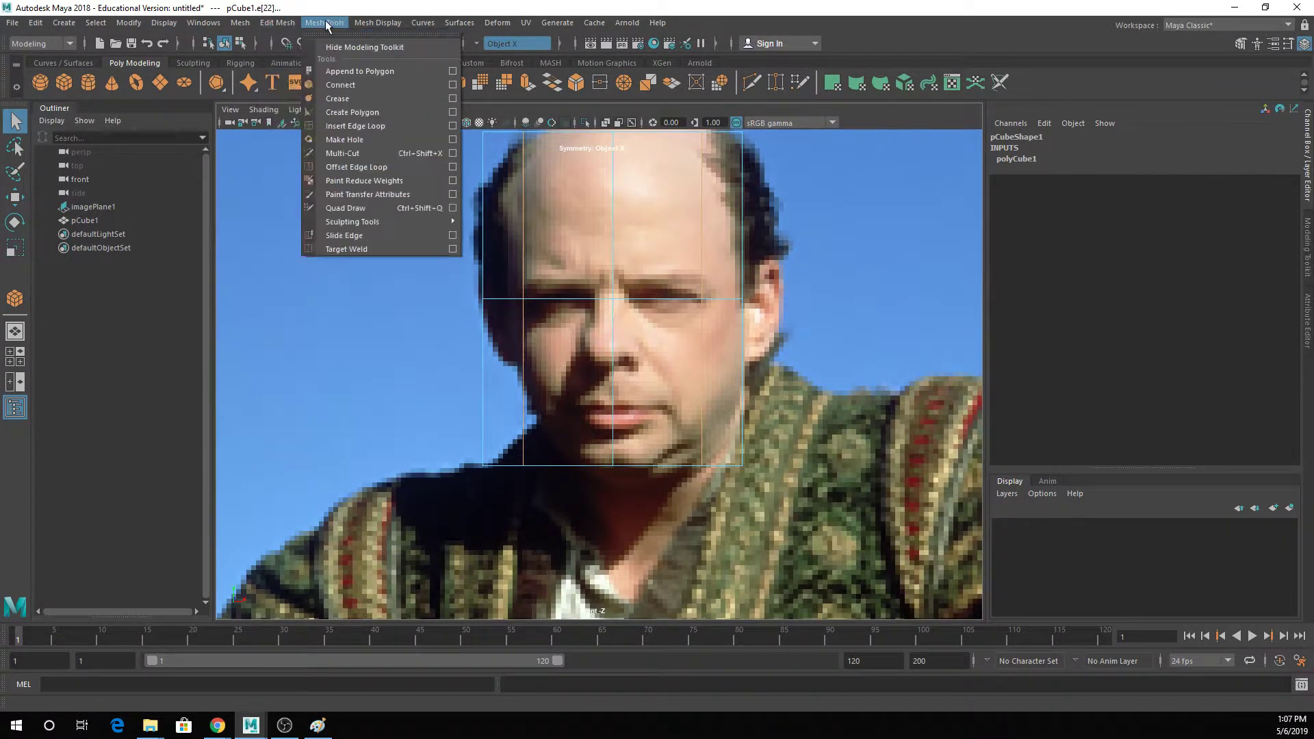
click(355, 126)
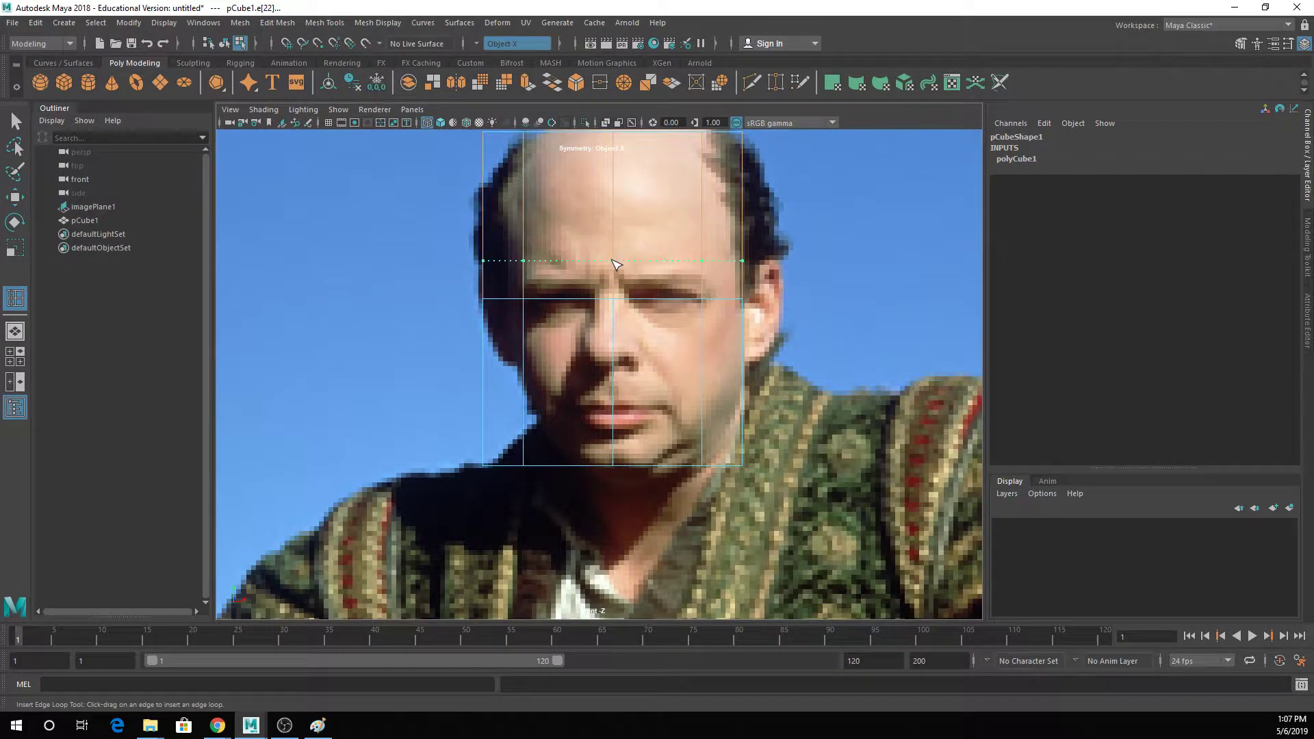
- Insert edge loops at the forehead, below the eyes, and mirrored vertically on both sides
click(615, 260)
click(614, 329)
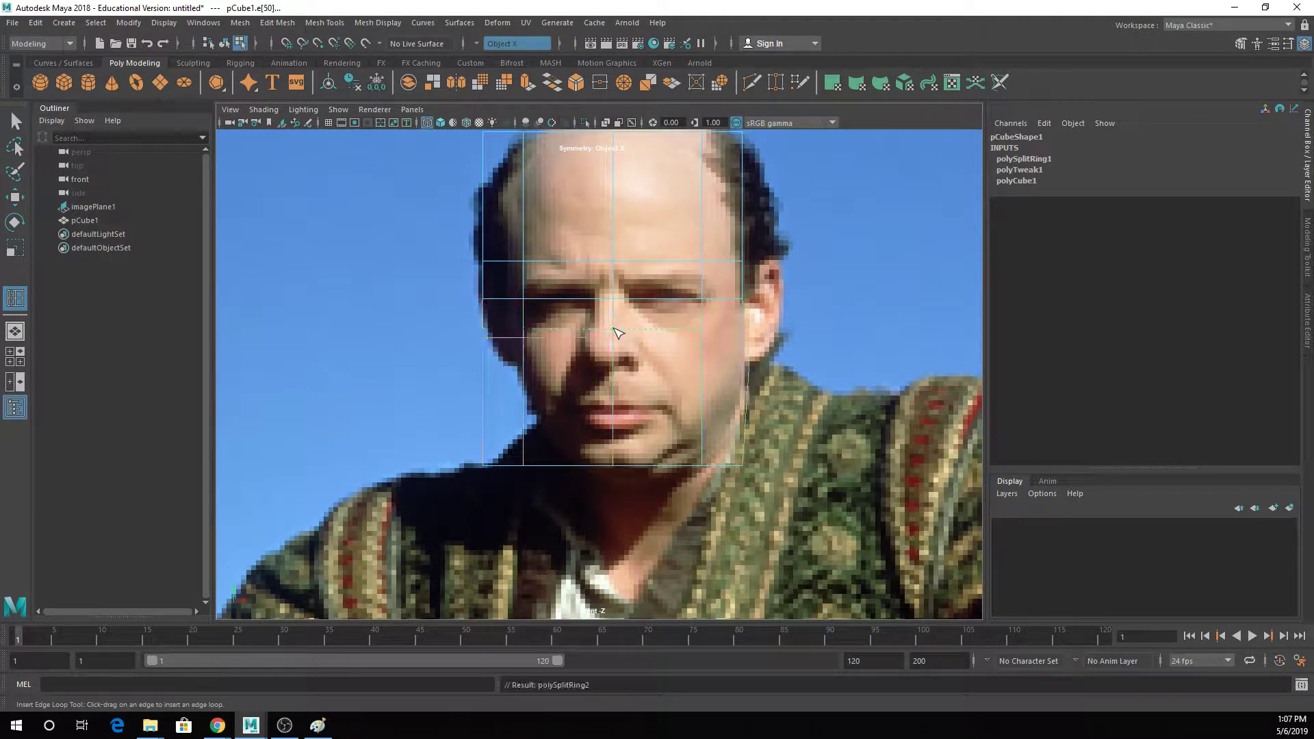
key(ctrl+z)
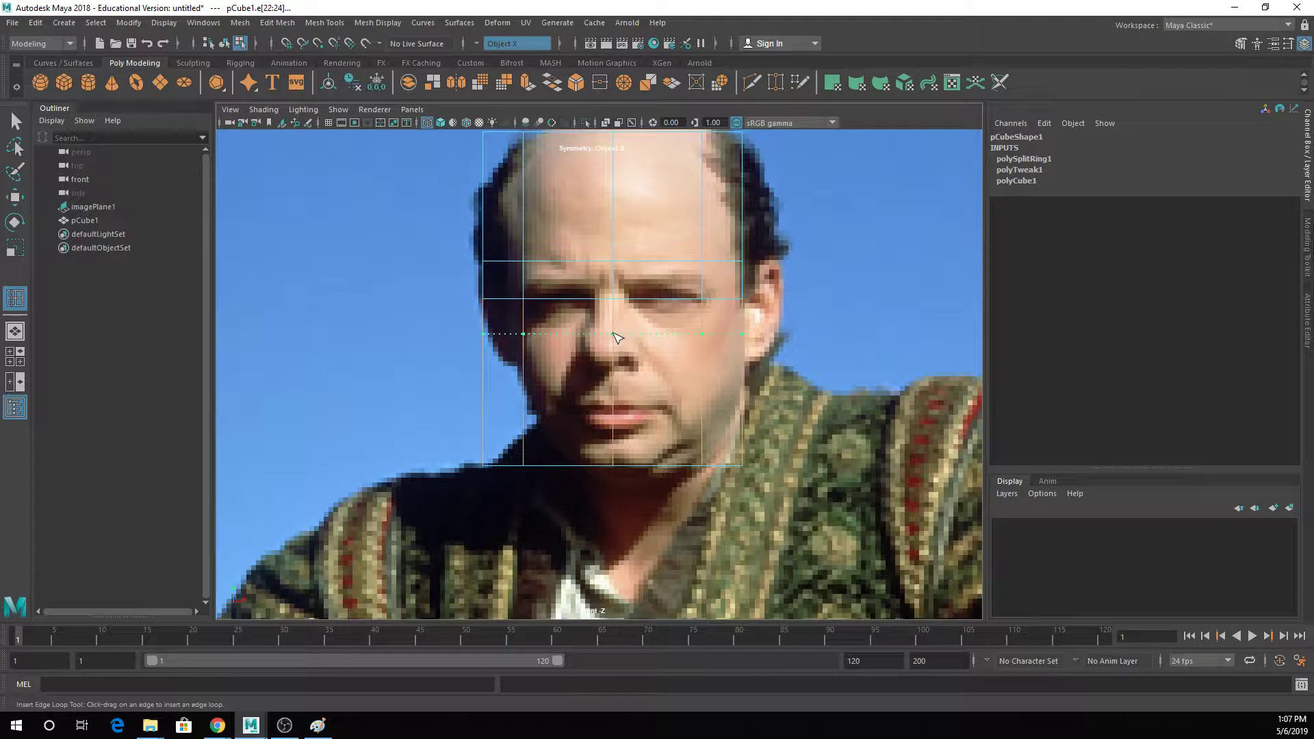
click(617, 336)
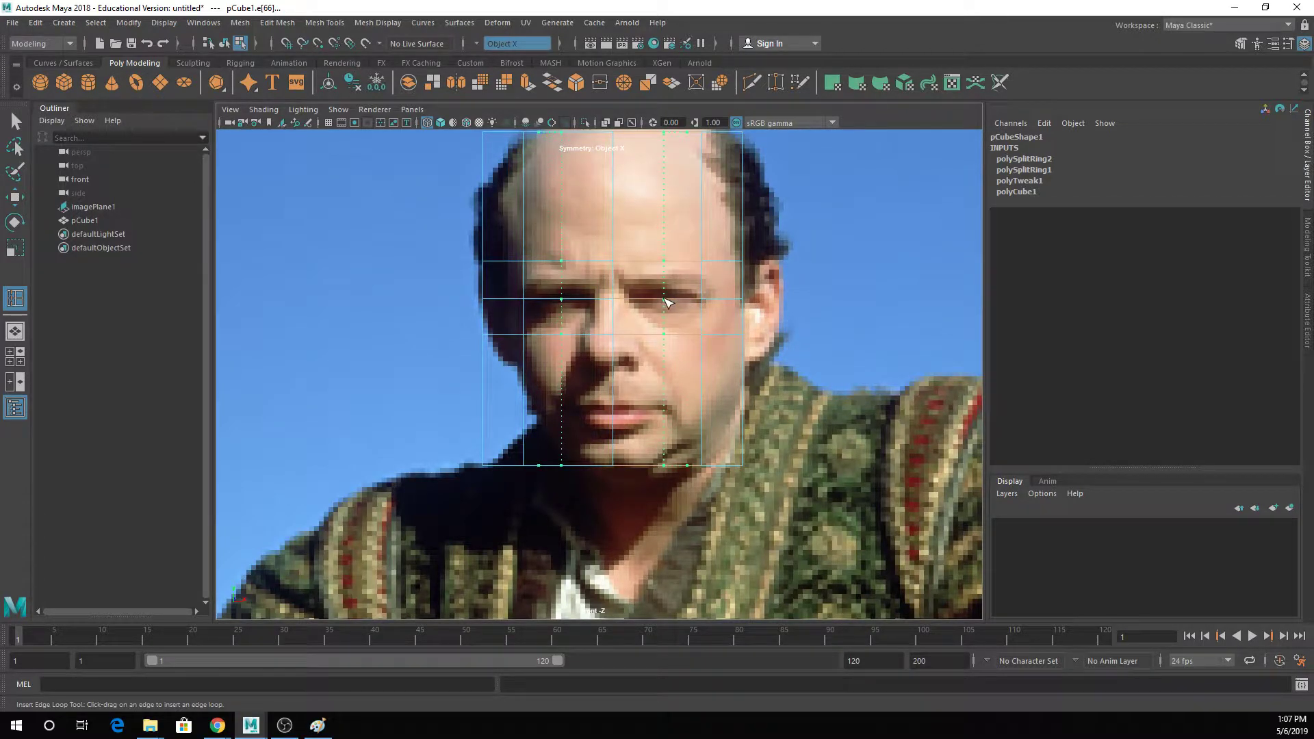
click(668, 303)
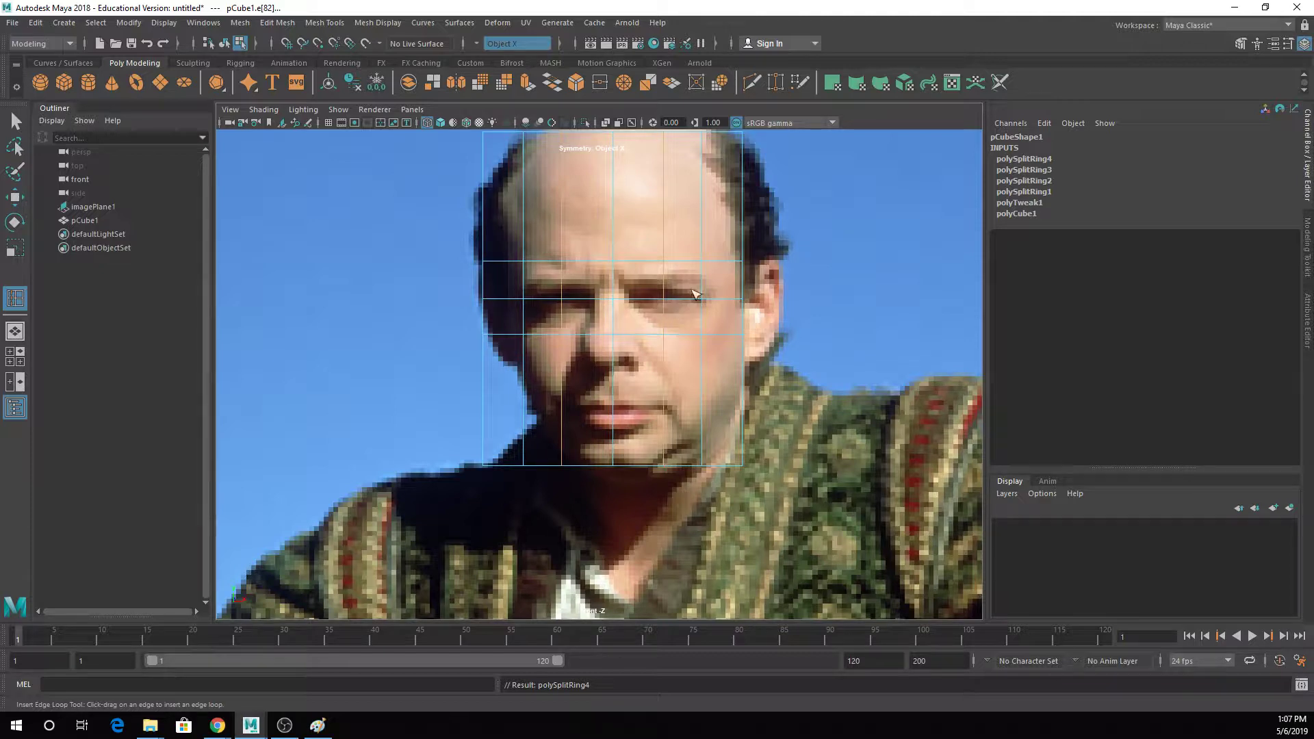
key(q)
scroll(698, 262, up, 2)
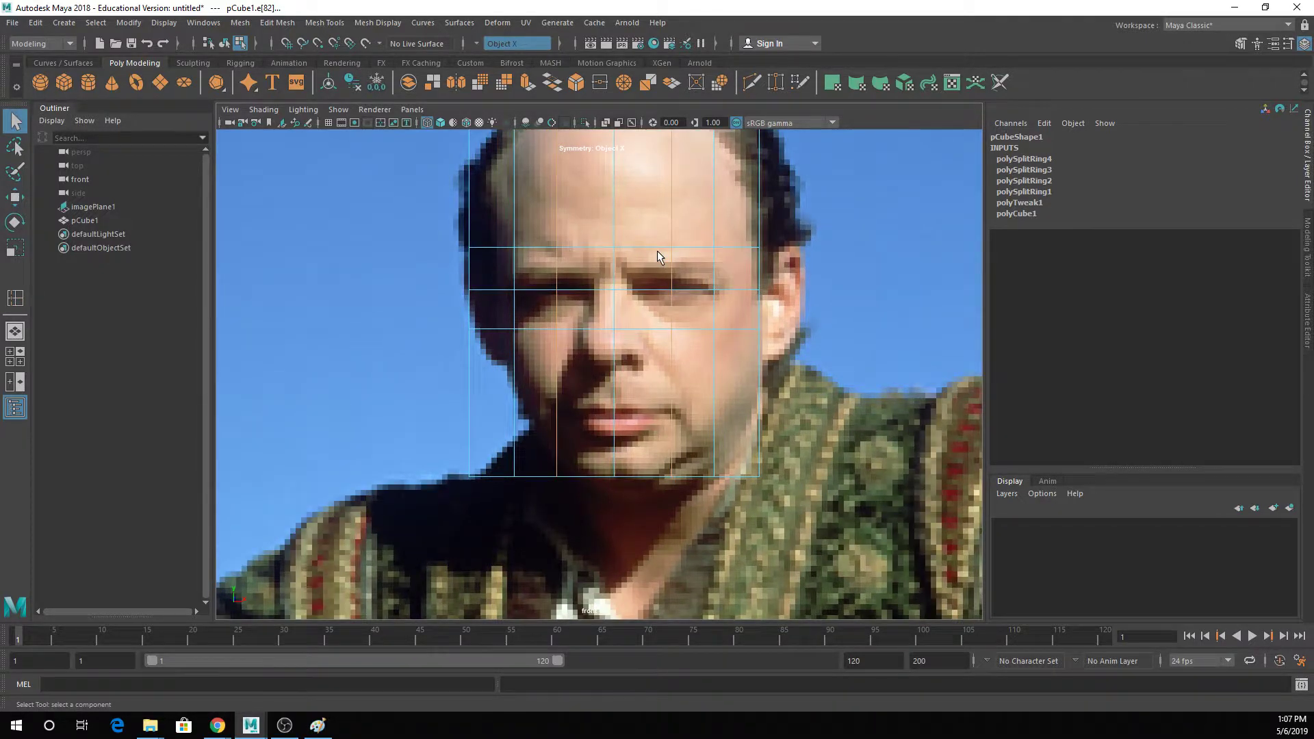
key(space)
scroll(705, 294, up, 2)
- Pick faces on the head block in Face mode while orbiting the perspective view
right_drag(493, 328, 482, 384)
click(411, 452)
click(678, 301)
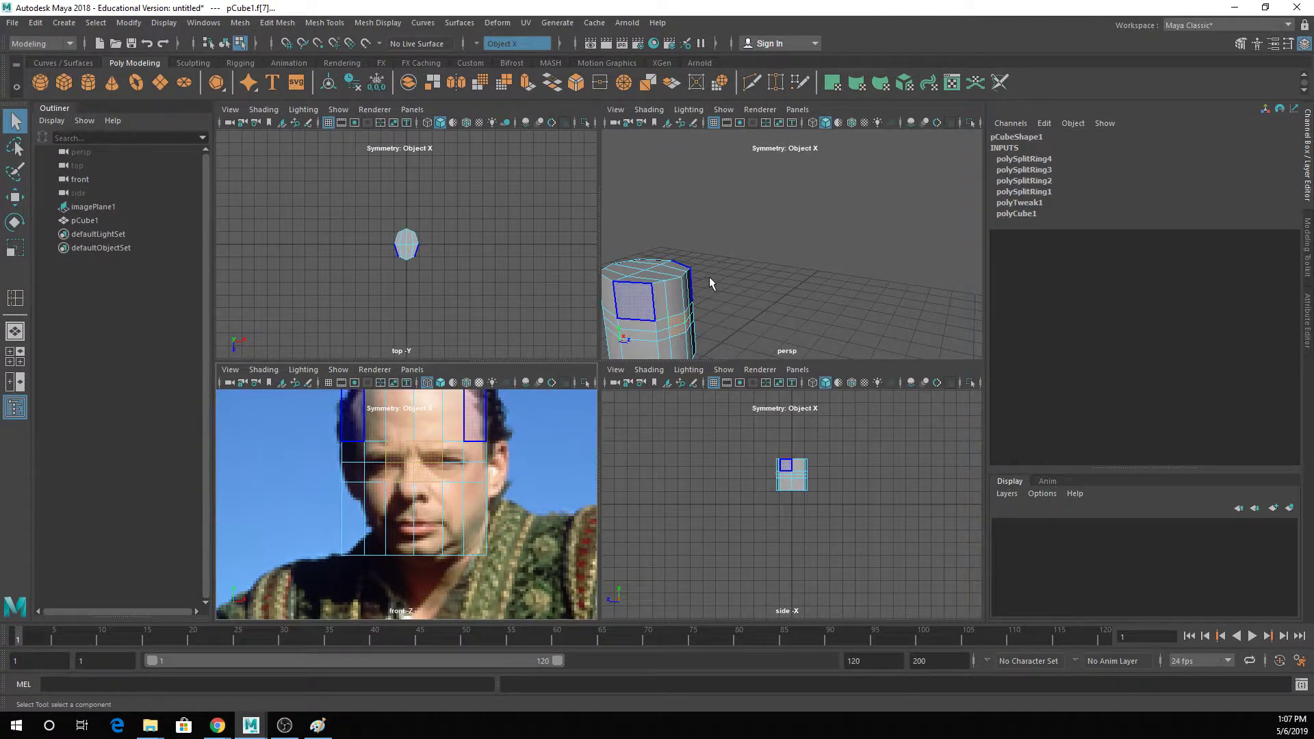
scroll(701, 295, up, 5)
click(701, 295)
alt+drag(701, 294, 781, 254)
scroll(746, 274, down, 5)
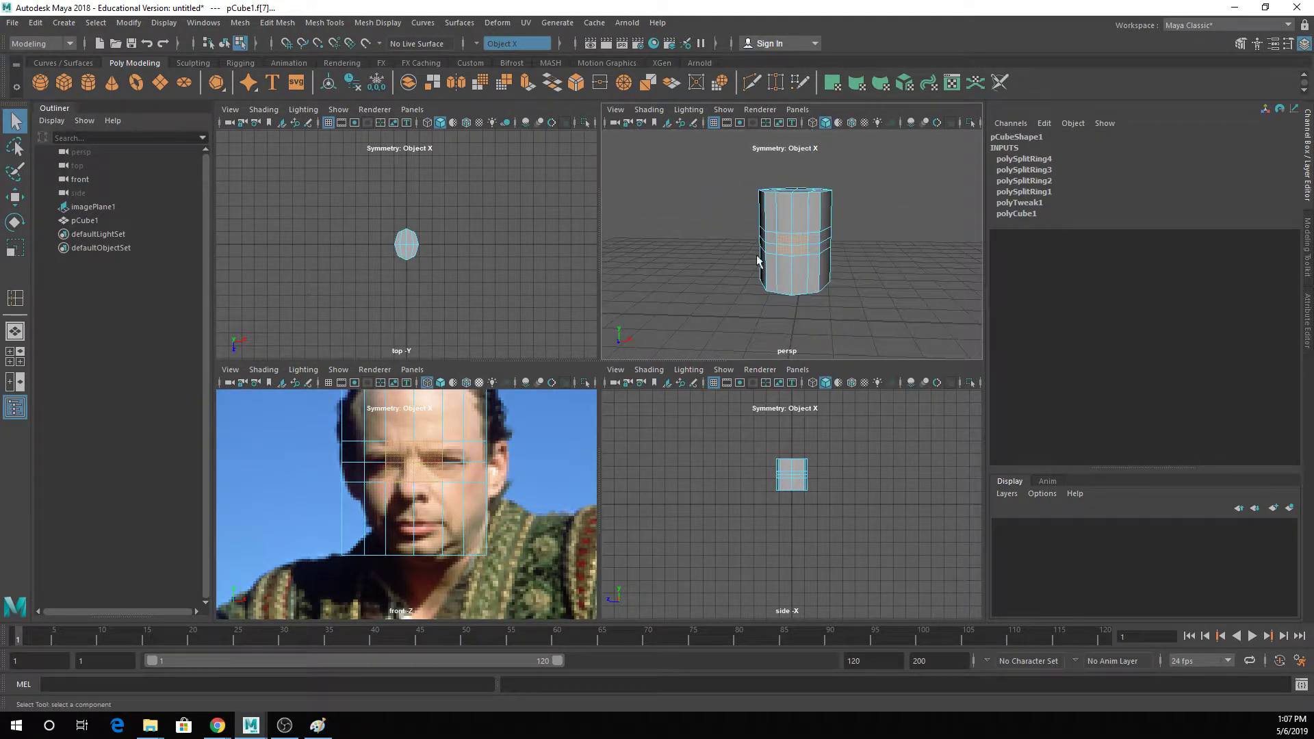
scroll(783, 247, up, 5)
- In Vertex mode, squash the eye-area vertices vertically and reposition the vertex beside the eye
right_drag(786, 217, 732, 217)
click(790, 204)
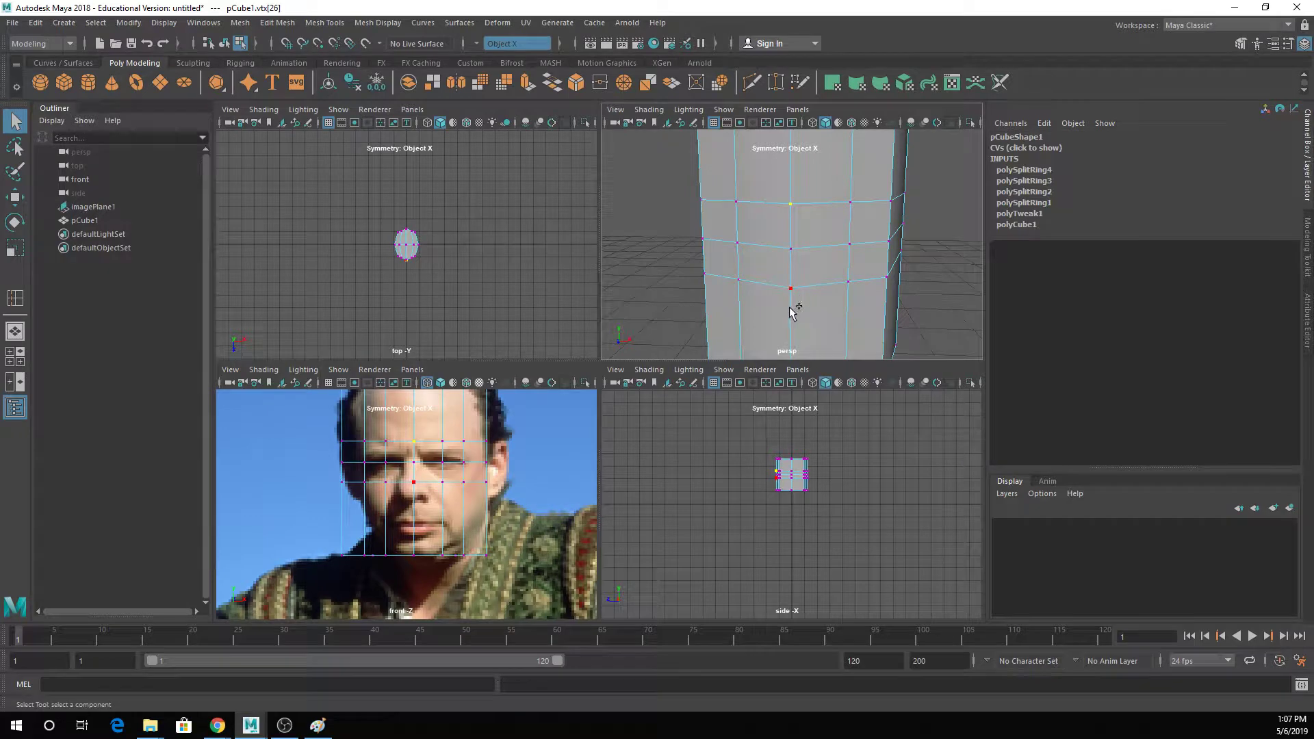
key(r)
drag(792, 182, 802, 220)
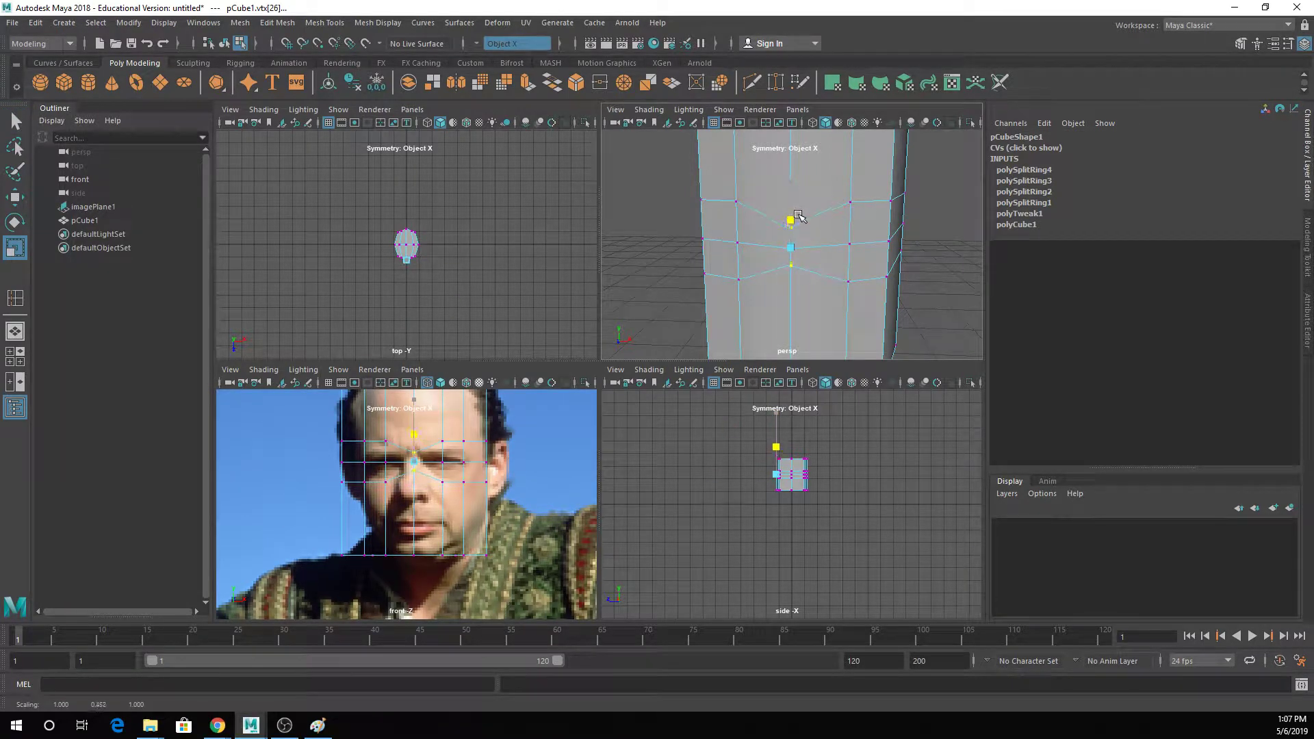
key(q)
key(r)
click(892, 204)
key(q)
alt+drag(893, 205, 795, 245)
key(w)
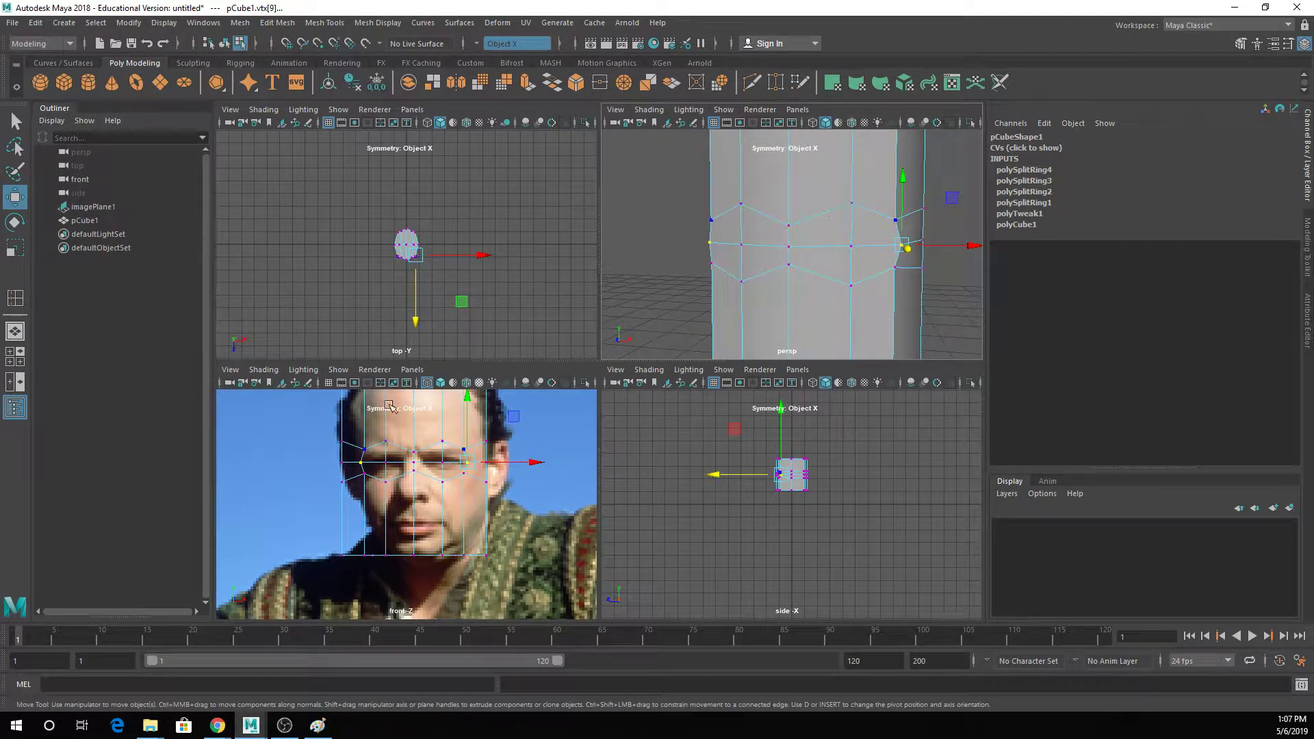
scroll(458, 436, up, 2)
- Select the mirrored eye faces and the faces between the eyes, leaving out the upper outer faces
right_click(835, 220)
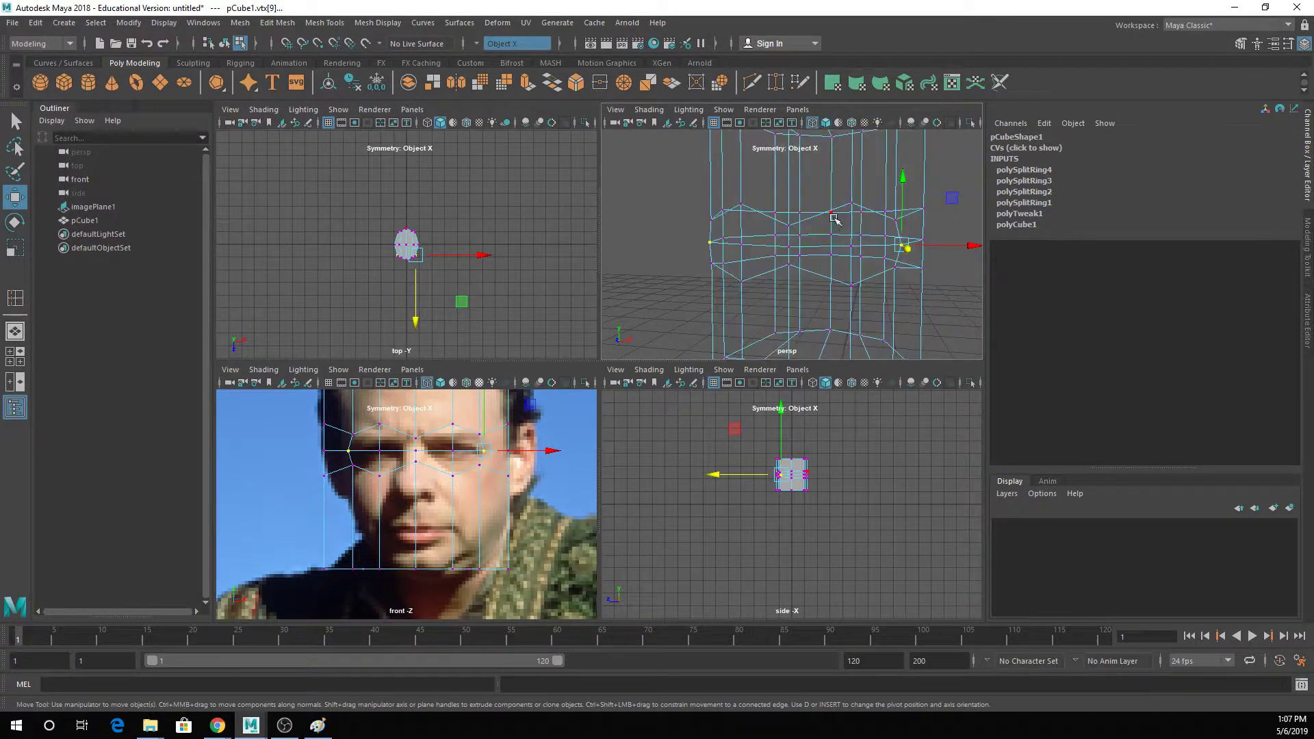
right_drag(835, 220, 831, 250)
click(868, 221)
click(808, 254)
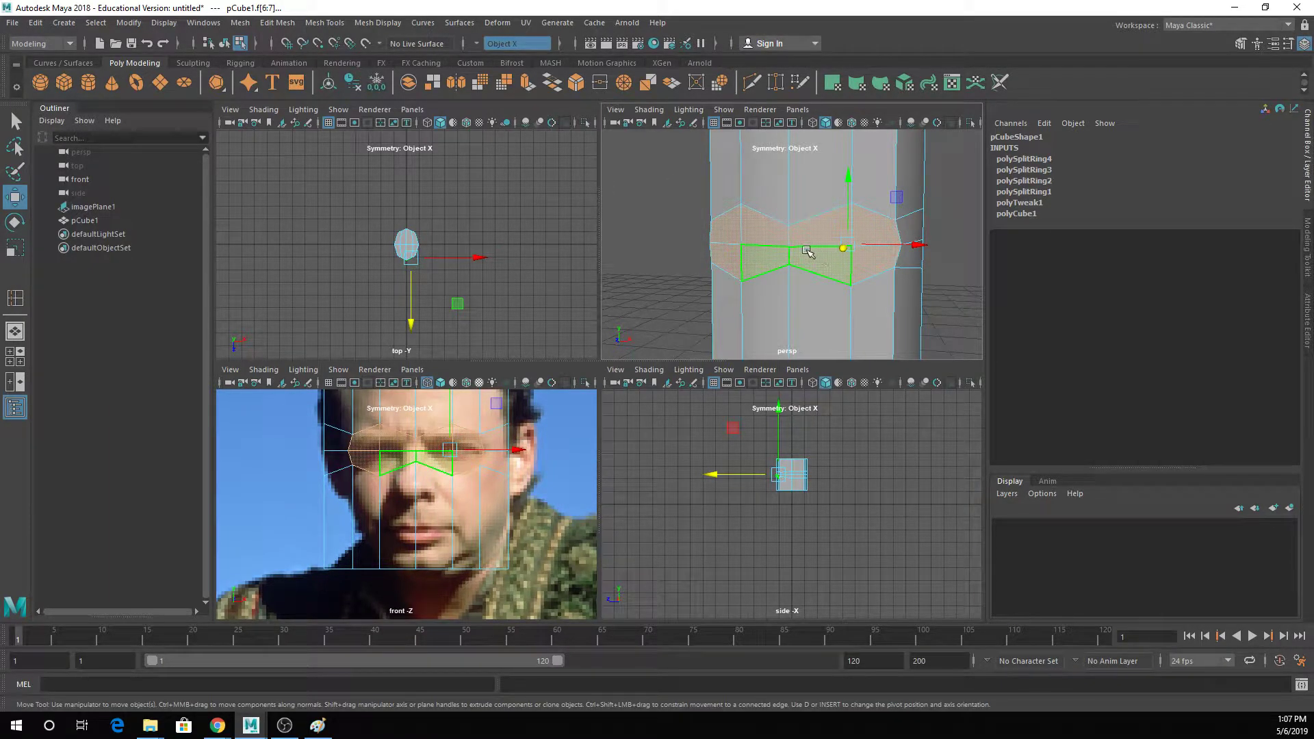
key(ctrl+z)
key(ctrl+z)
key(ctrl+z)
key(ctrl+z)
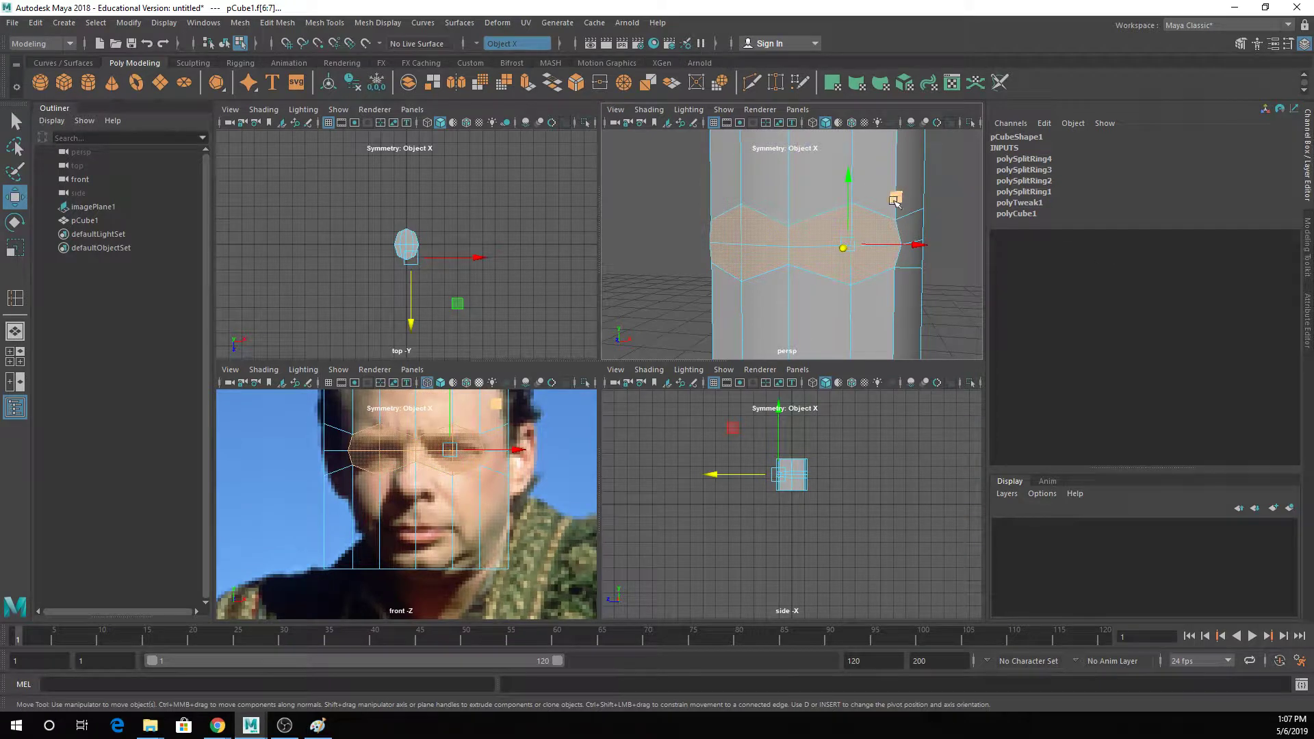
key(ctrl+z)
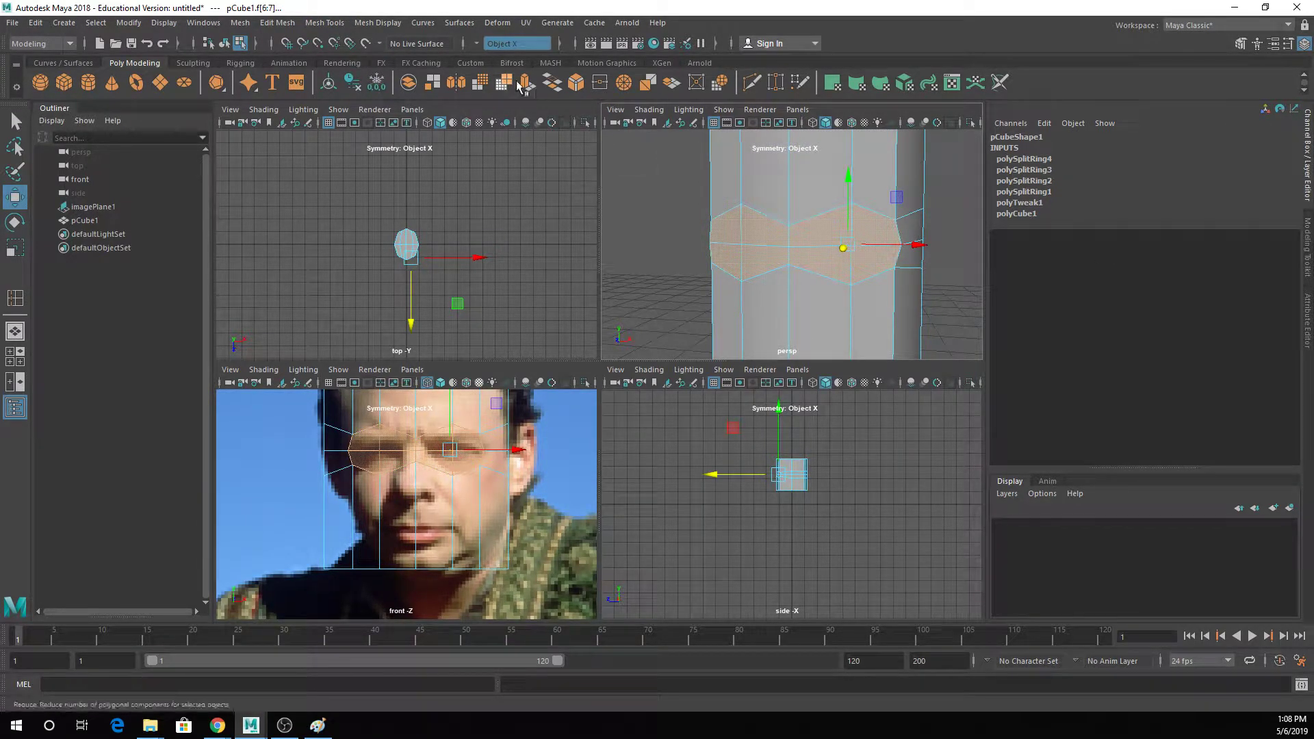
- Extrude the selected eye faces and shrink them inward into rings around each eye
click(527, 83)
drag(716, 238, 777, 279)
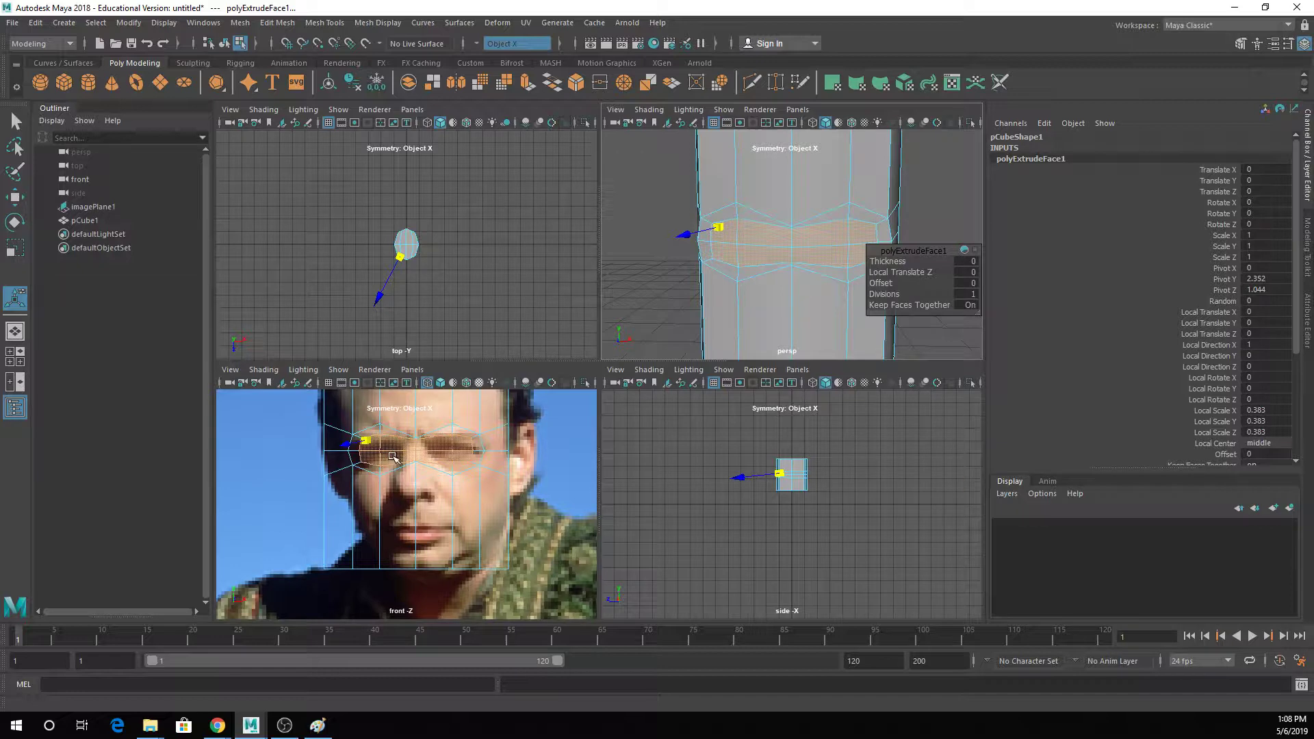
key(q)
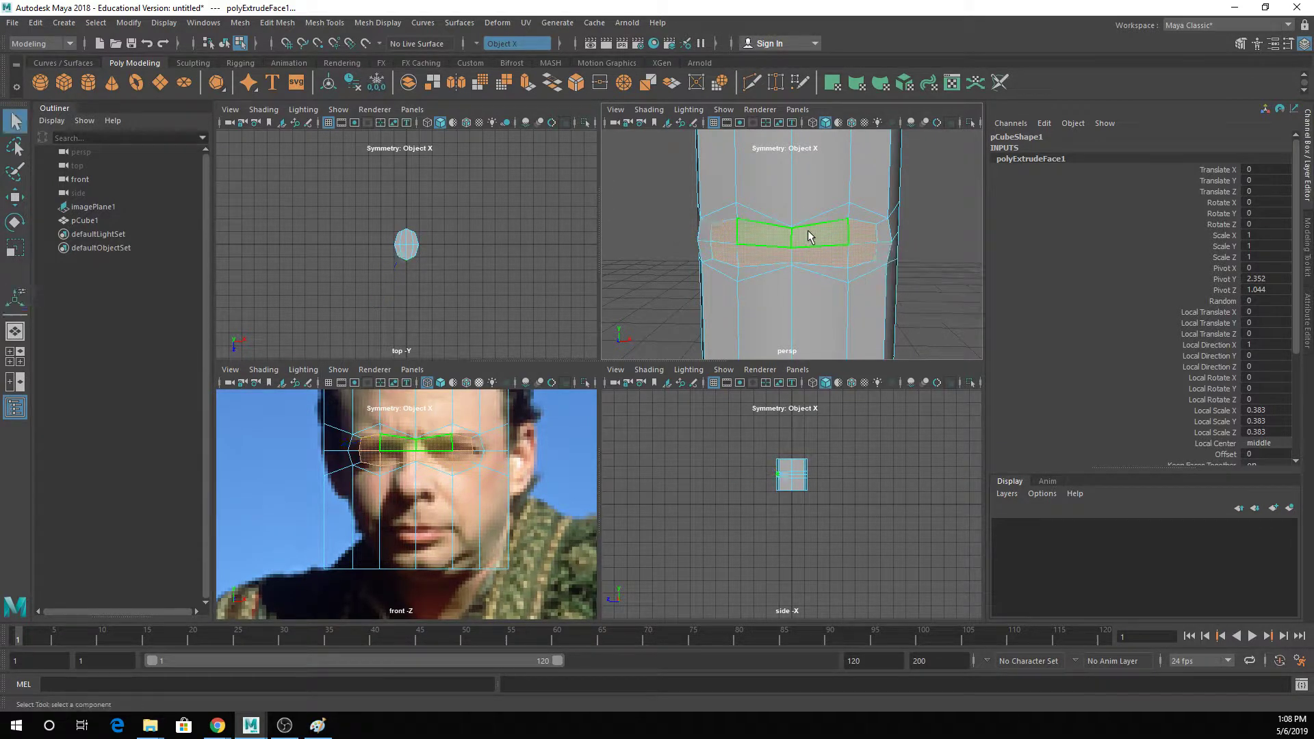
scroll(814, 239, up, 3)
click(962, 176)
click(939, 203)
scroll(940, 204, down, 3)
alt+drag(932, 206, 827, 235)
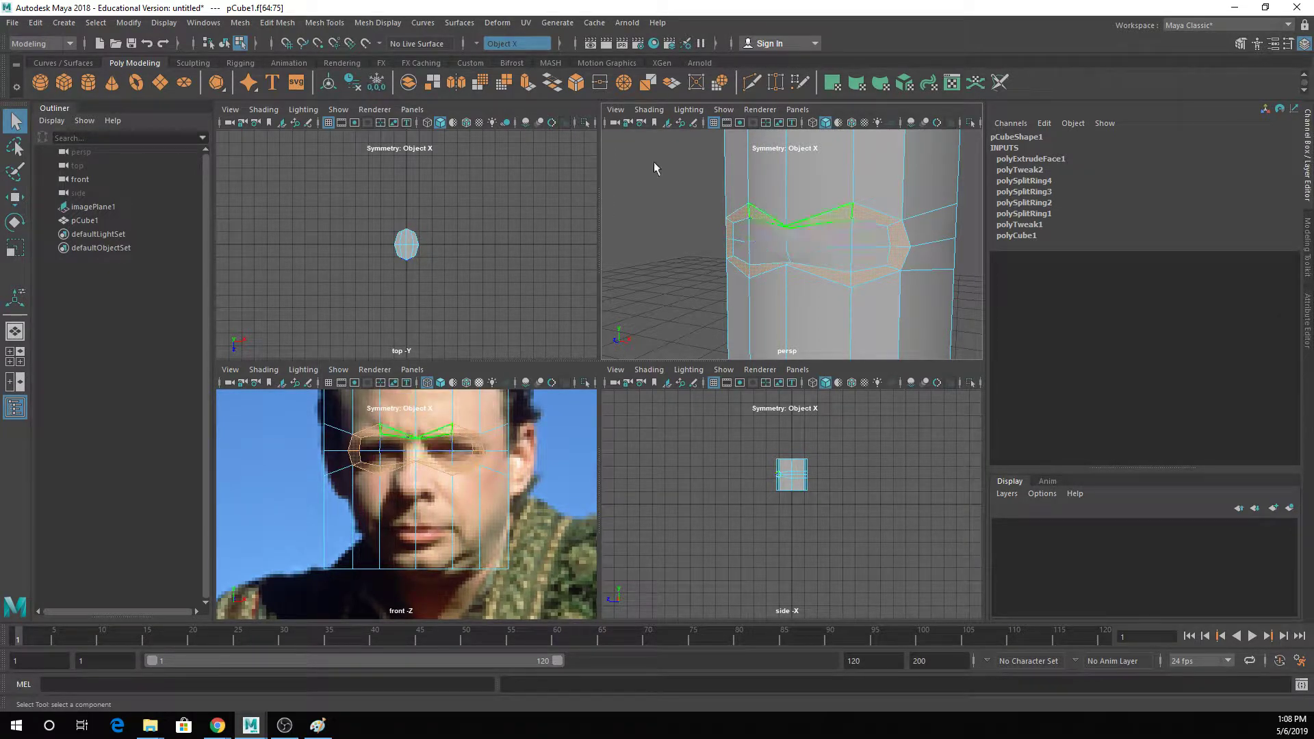
- Insert a new edge loop through the eye area, then select the mirrored edges around the eyes
click(335, 22)
click(369, 127)
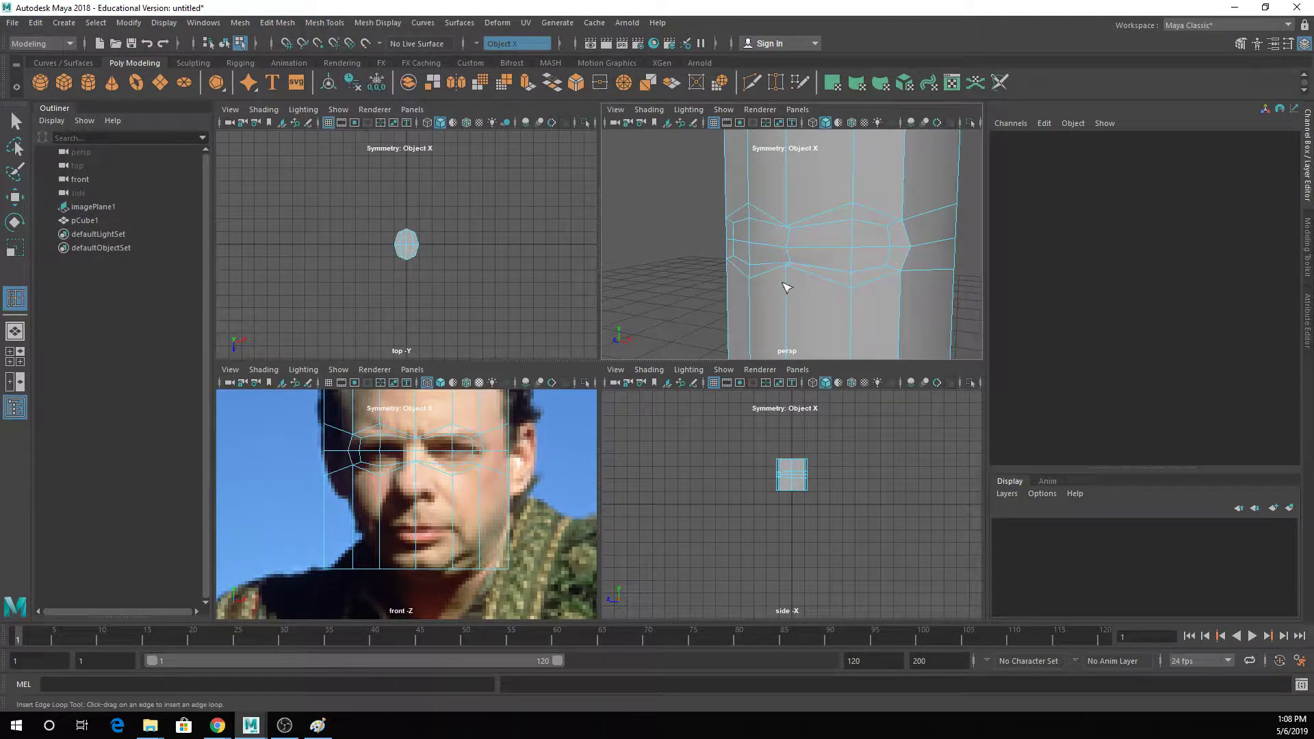
drag(814, 231, 808, 231)
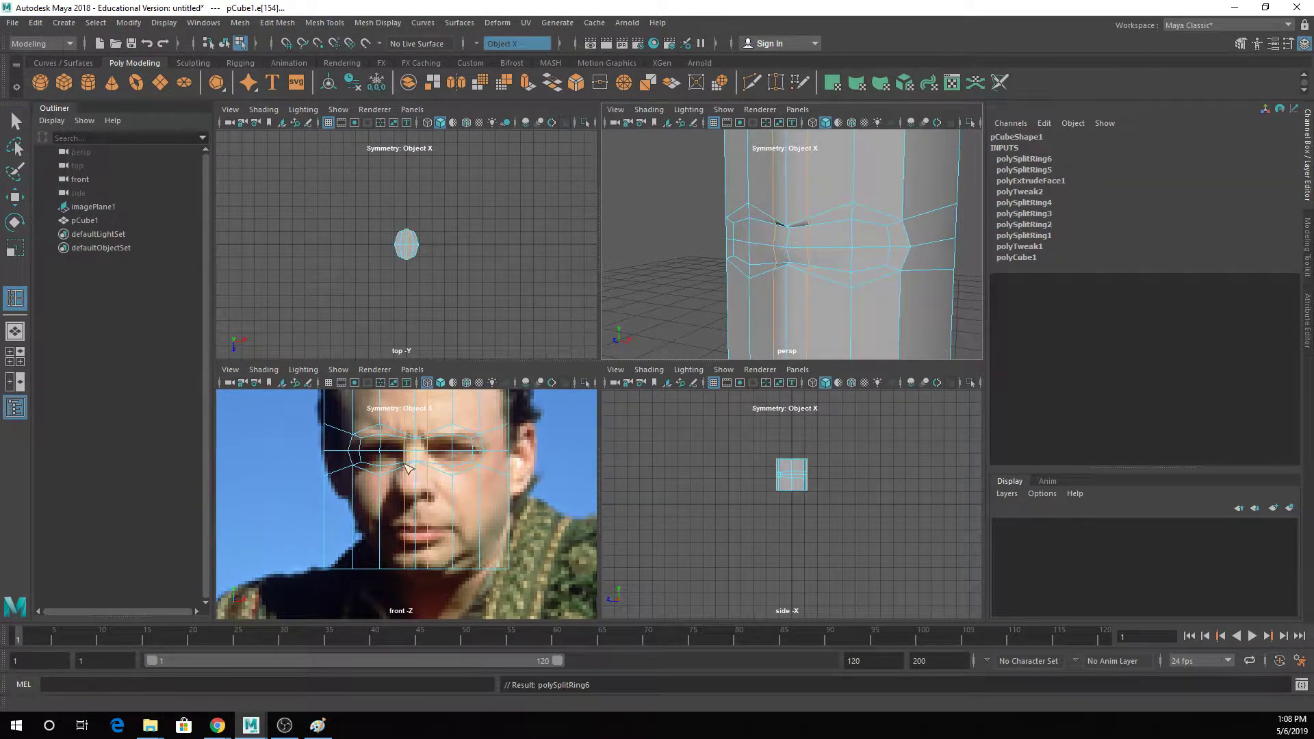
alt+drag(787, 287, 842, 281)
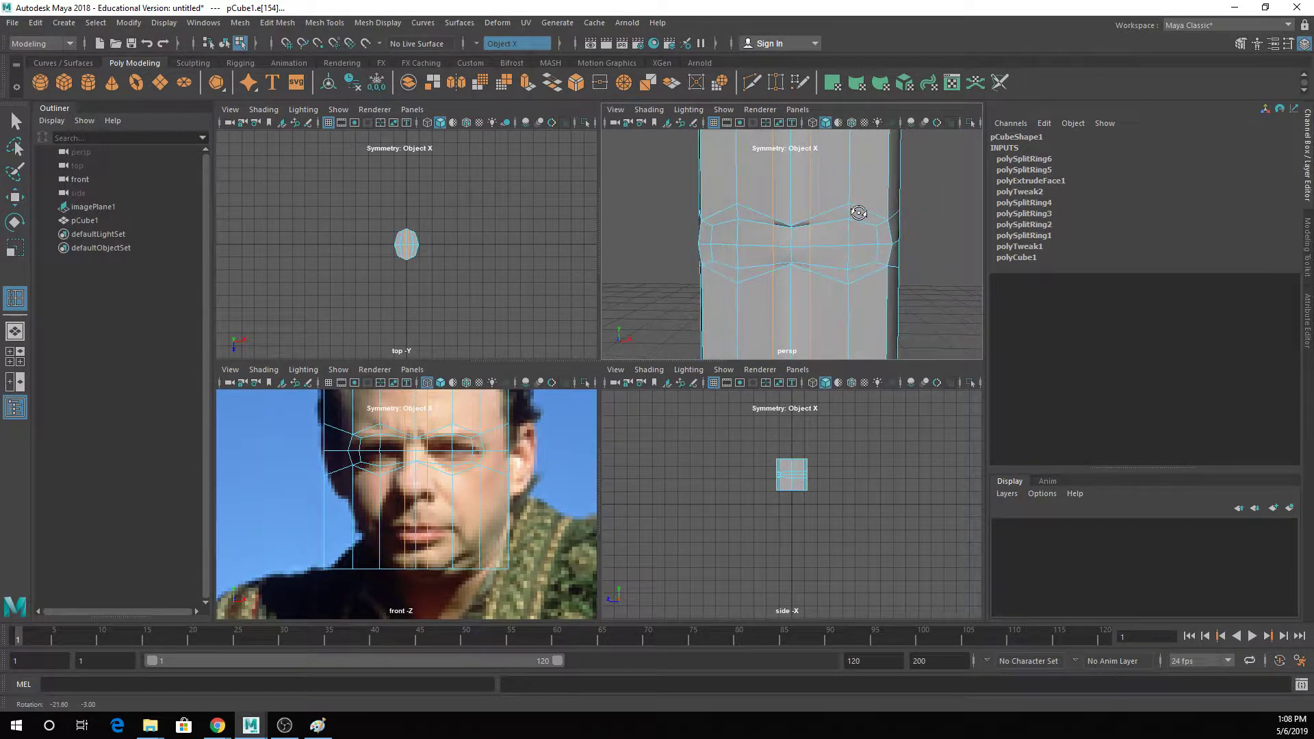
key(q)
click(849, 232)
right_drag(849, 231, 847, 264)
- Delete the two eye faces to open the sockets and raise the vertex between the eyes
click(852, 233)
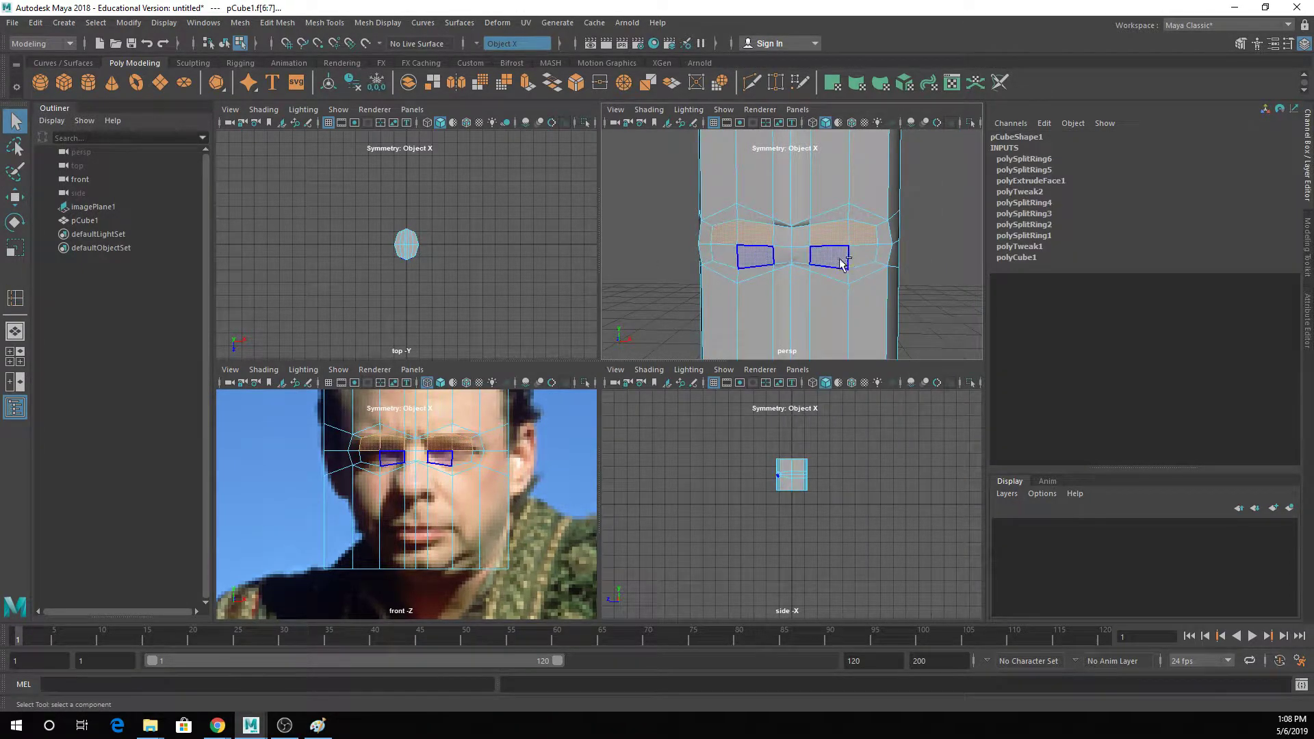
key(Delete)
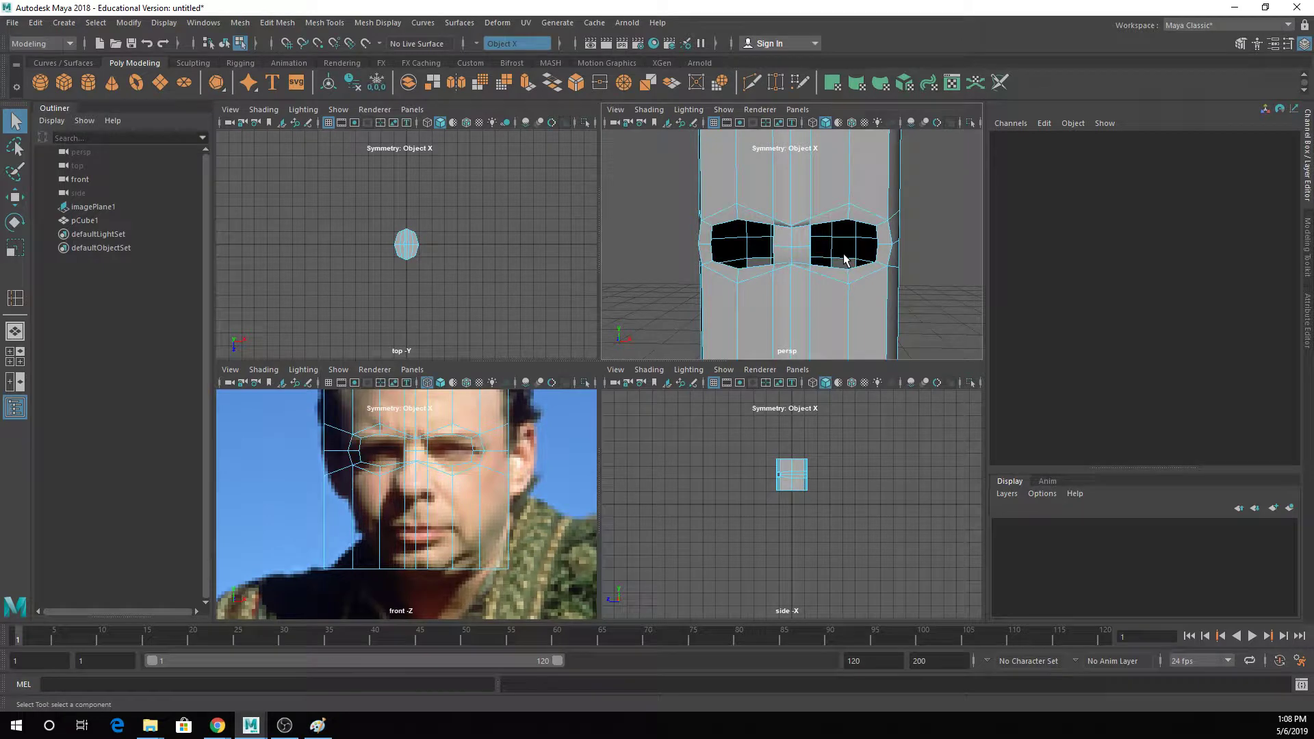
right_drag(792, 239, 760, 247)
click(792, 224)
key(w)
drag(792, 205, 792, 195)
key(q)
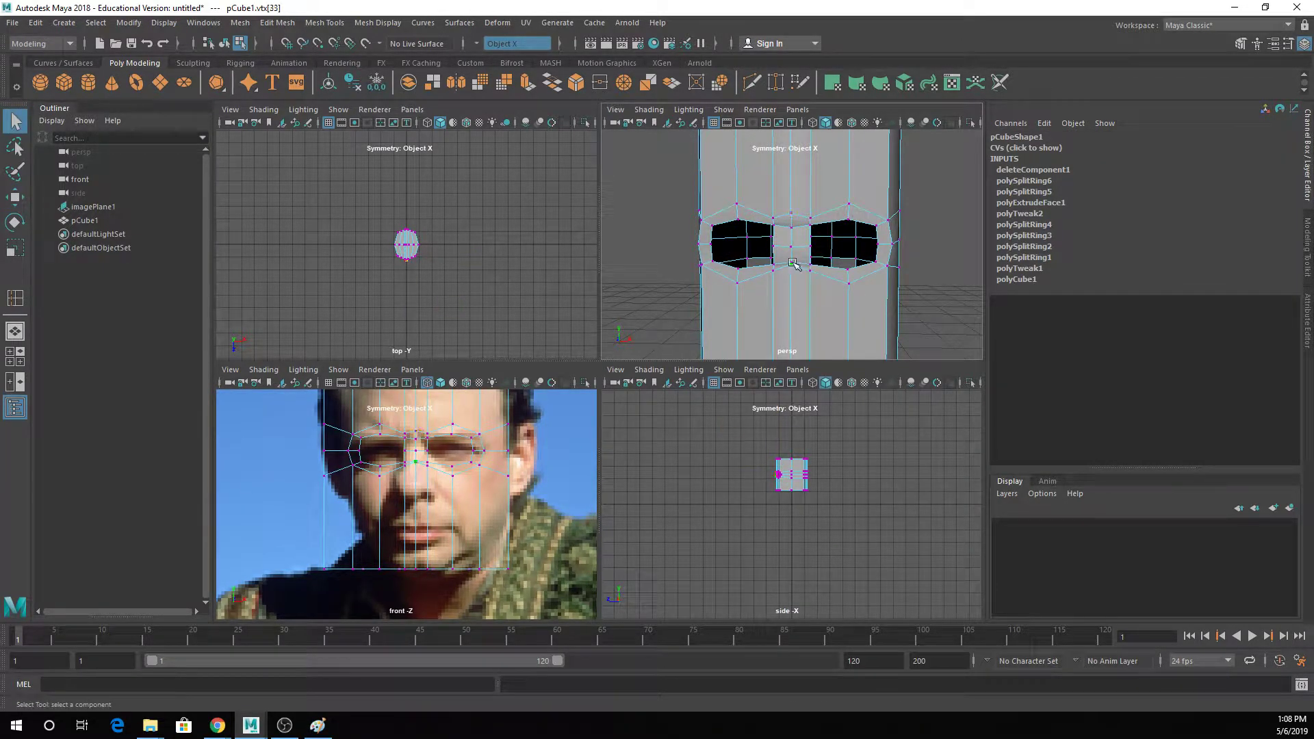
key(w)
- Slide the side vertex of the eye hole along X to reshape both symmetric eye outlines
alt+drag(794, 265, 753, 252)
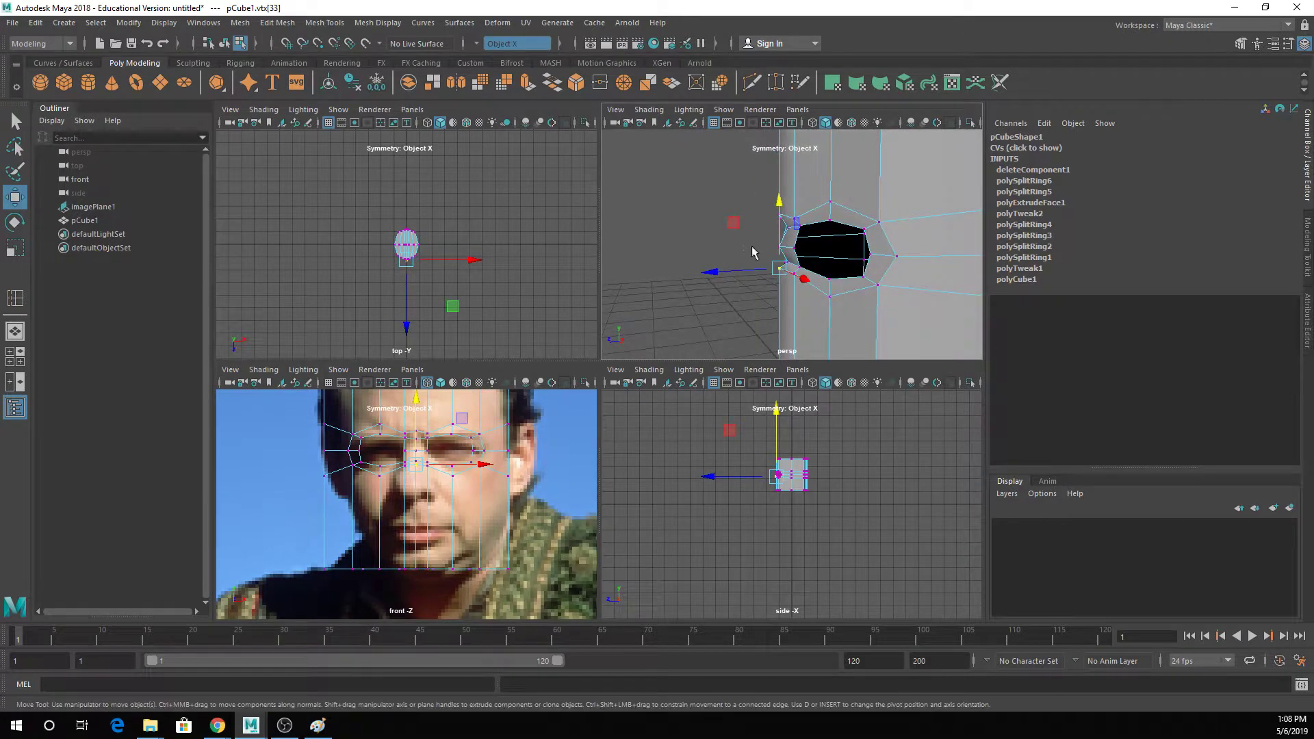
key(q)
click(775, 248)
key(w)
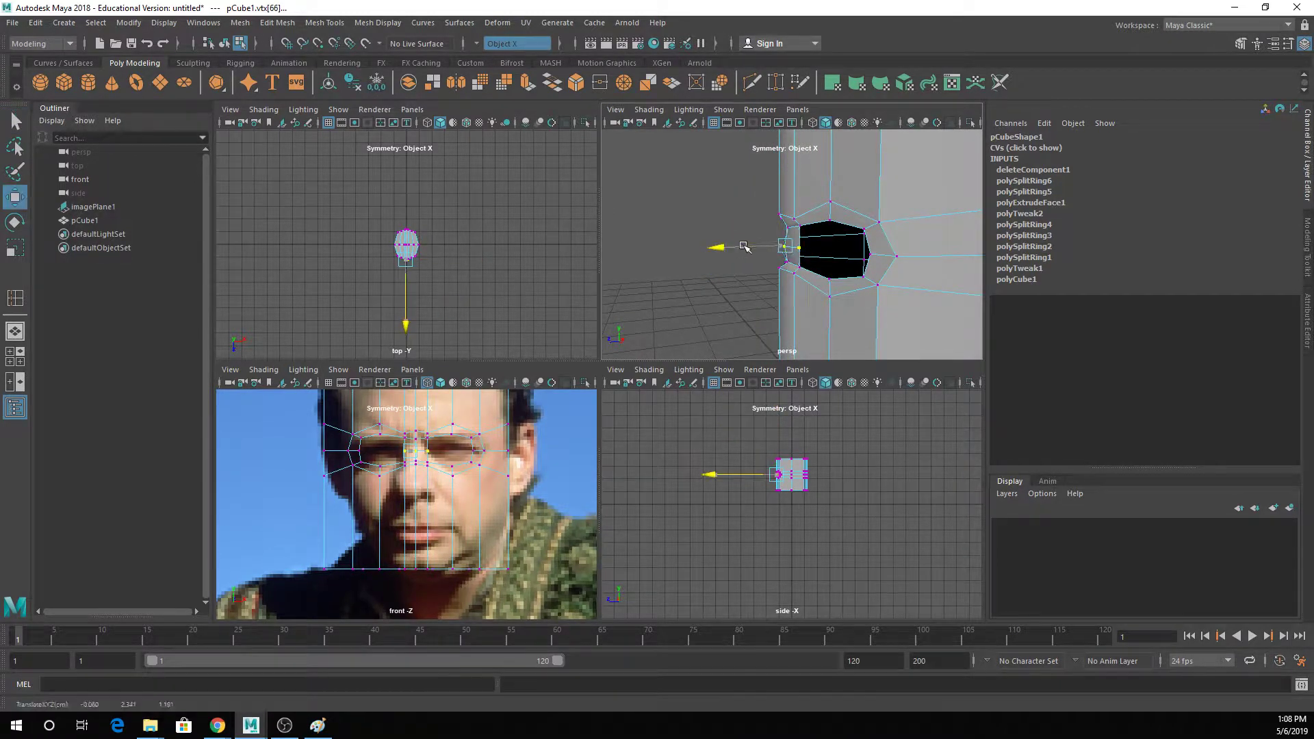
alt+drag(750, 246, 899, 221)
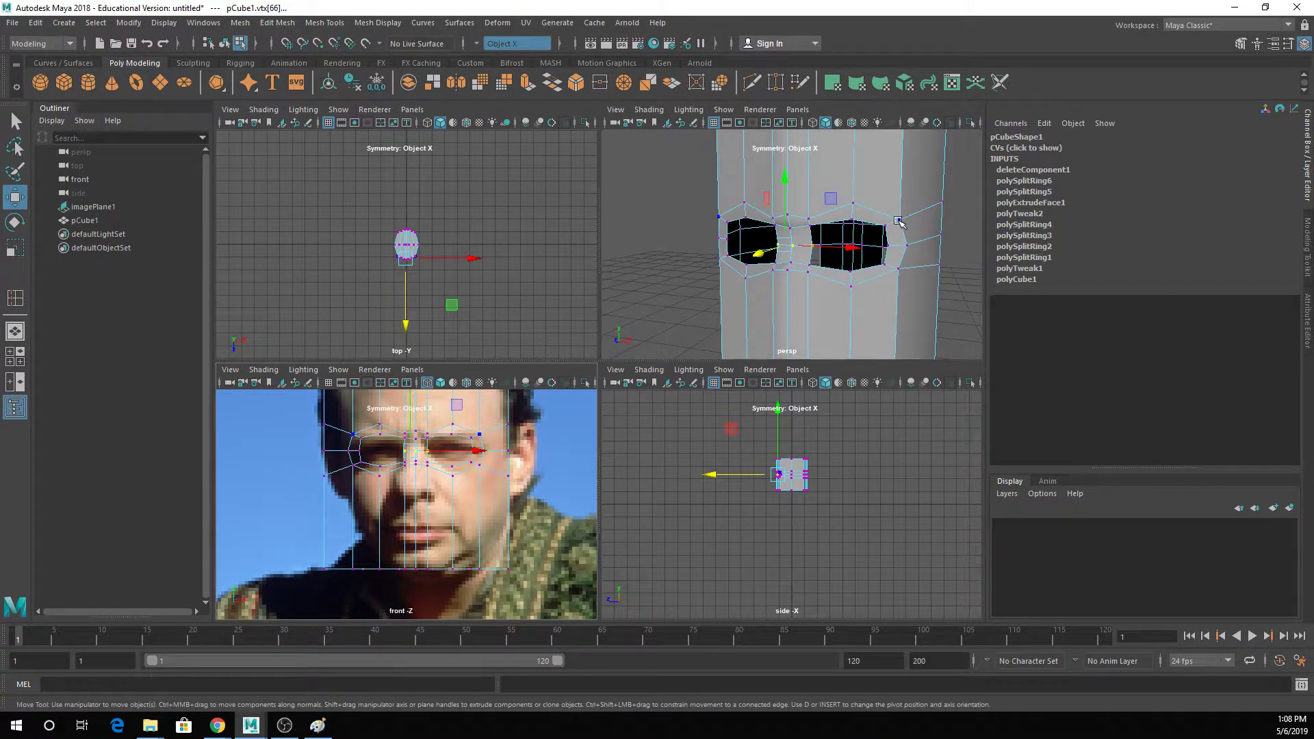
mouse_move(818, 209)
alt+mouse_down()
mouse_move(801, 215)
mouse_move(822, 229)
alt+mouse_up()
key(q)
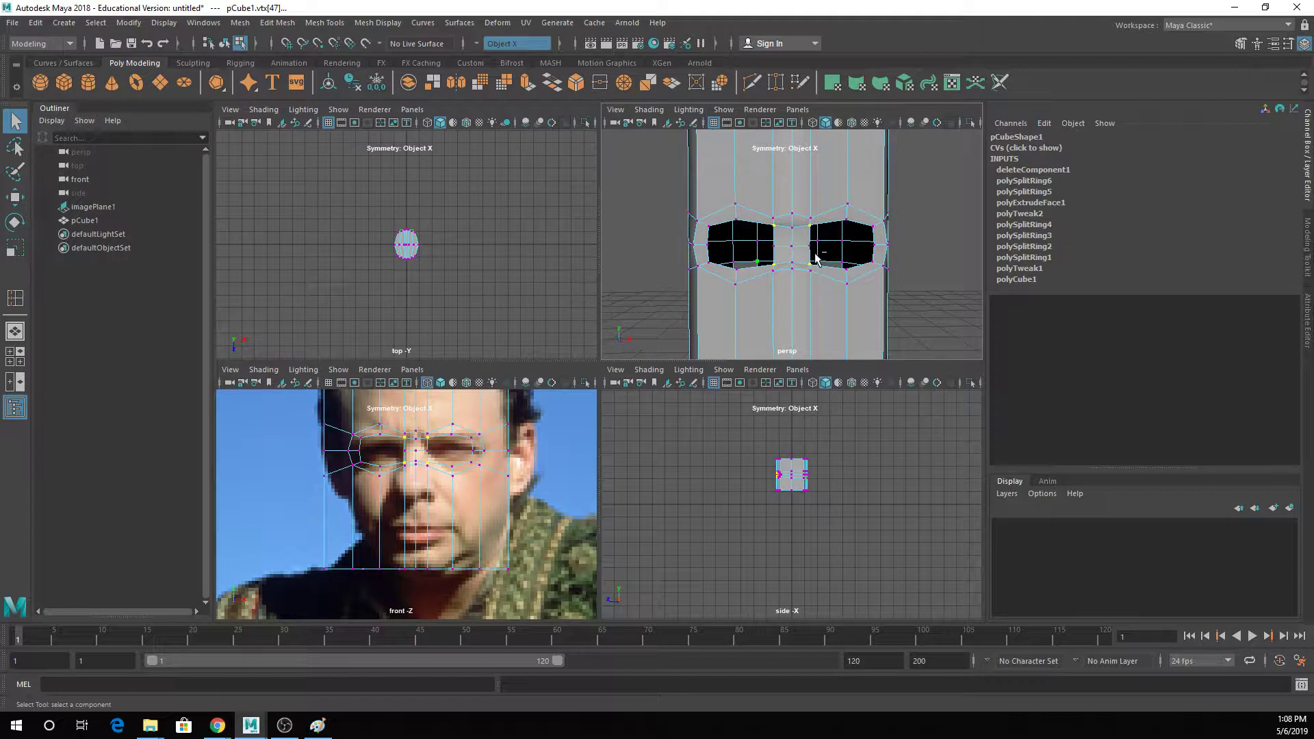
key(r)
drag(812, 199, 815, 214)
key(w)
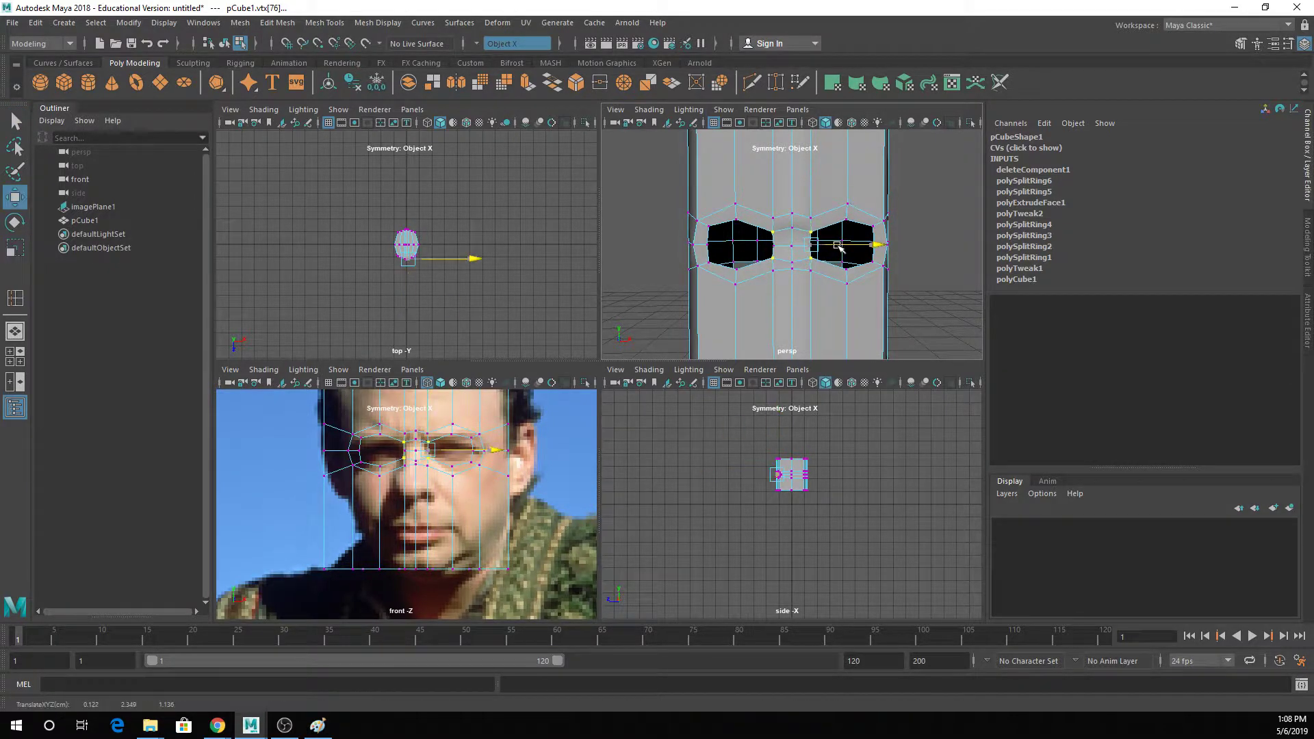
key(q)
- Select the top edges of the eye holes and begin creating a polygon sphere
right_drag(837, 245, 827, 230)
click(827, 230)
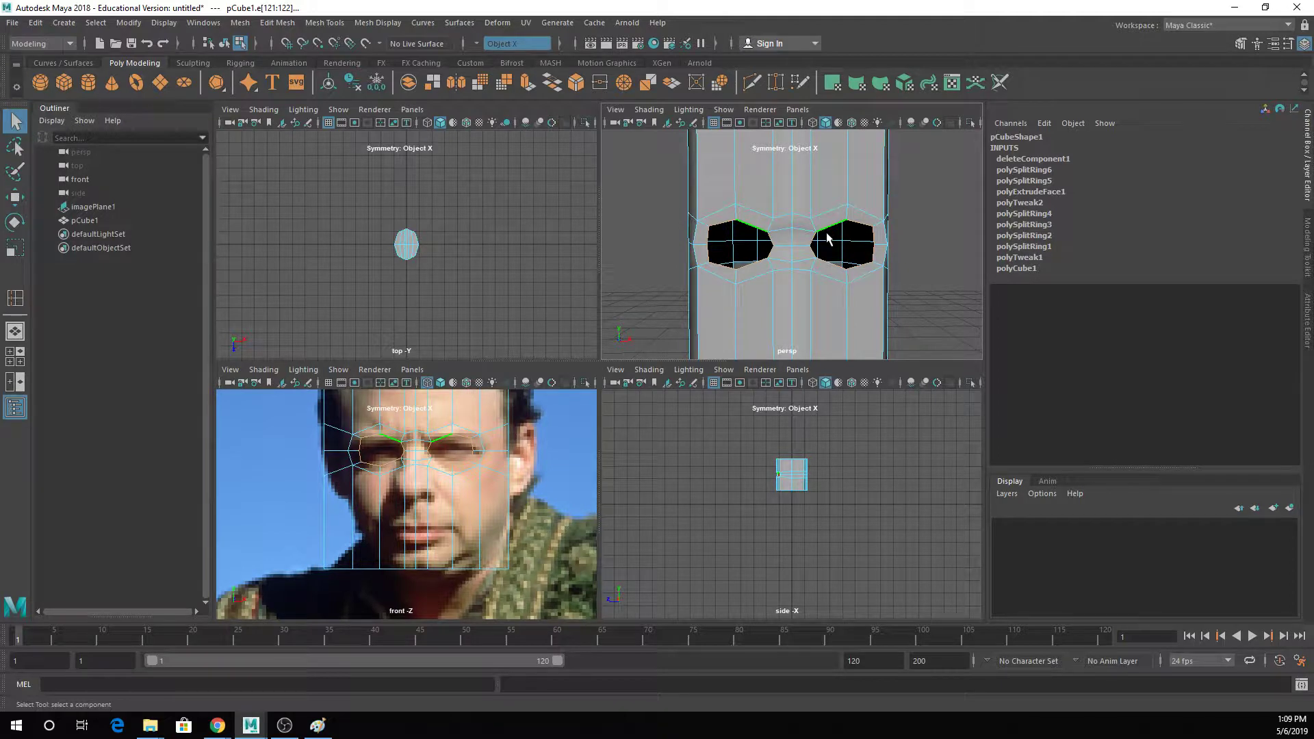
click(40, 82)
- Draw a sphere over the right eye, seat it in the socket, and scale it uniformly to 1.14
drag(455, 446, 485, 471)
key(w)
drag(453, 419, 454, 425)
key(space)
alt+drag(787, 356, 714, 393)
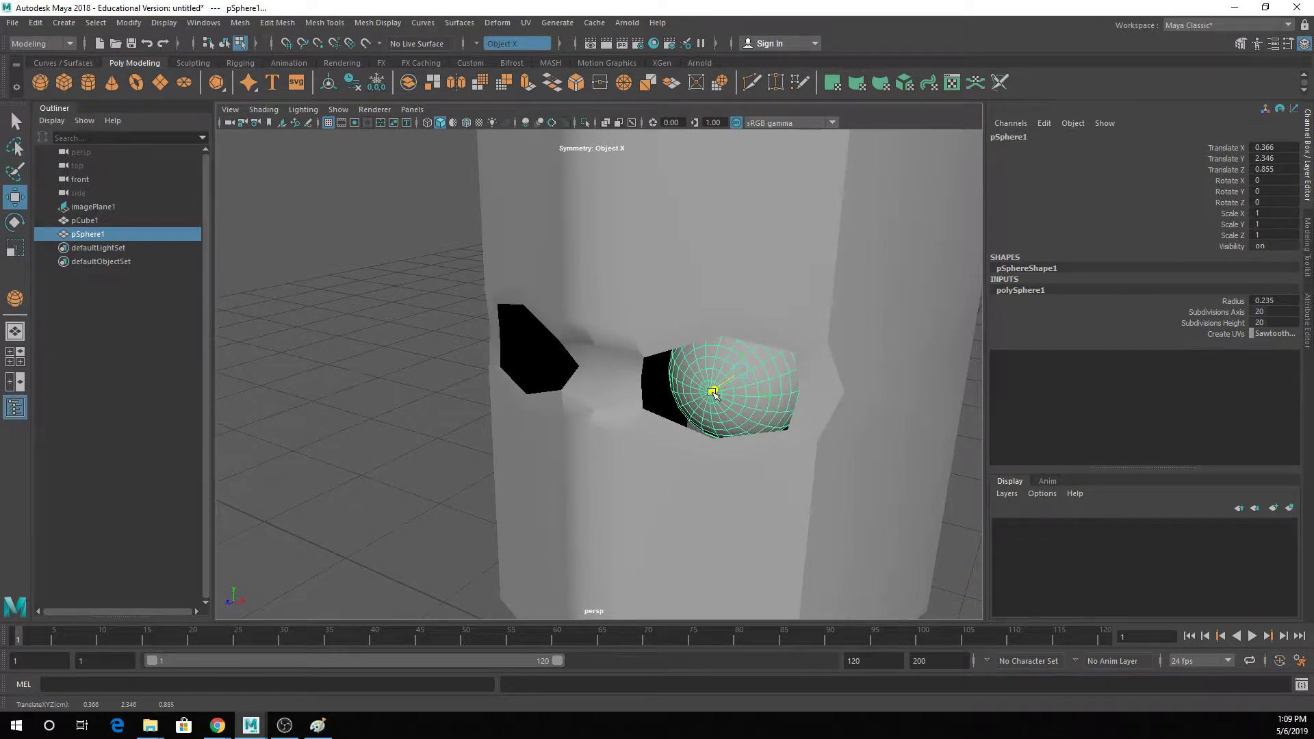
key(space)
key(r)
mouse_move(445, 465)
mouse_down()
mouse_move(437, 445)
mouse_move(463, 457)
mouse_up()
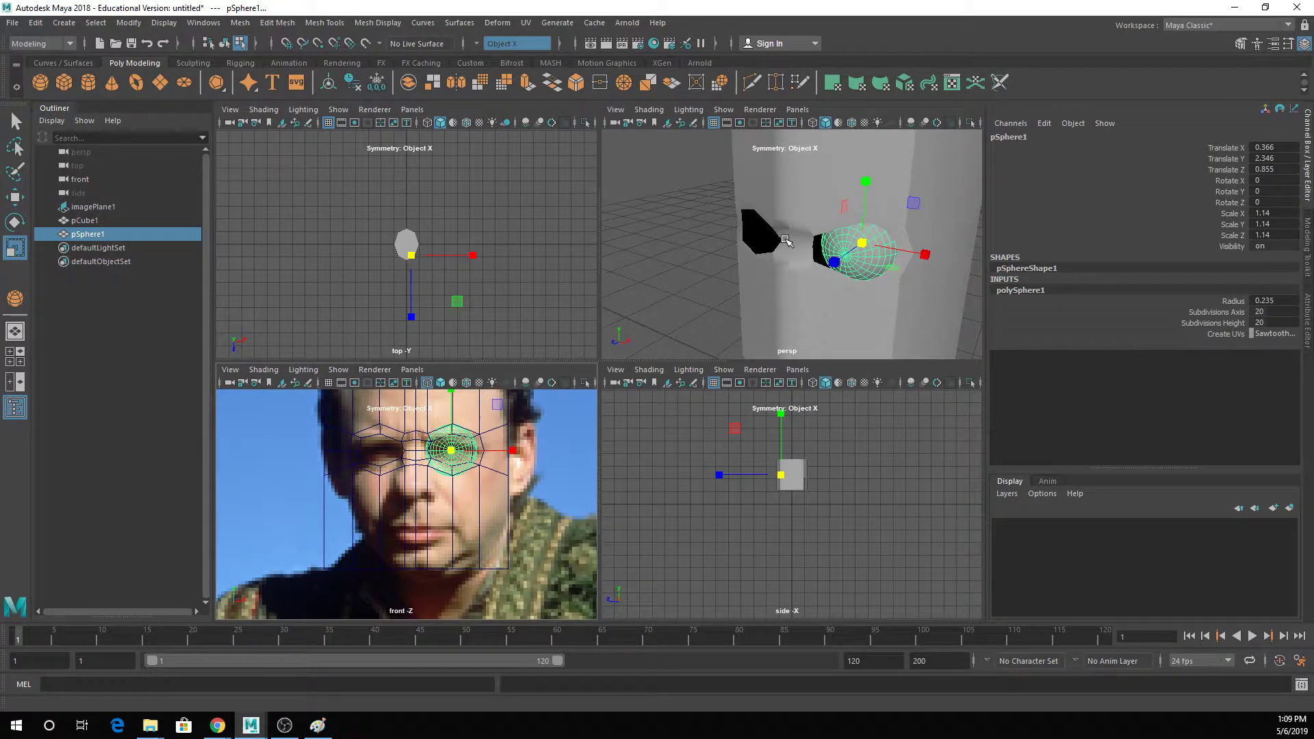
- Inspect the eyeball in its socket and select the edge pair around the socket
key(space)
alt+drag(786, 244, 874, 420)
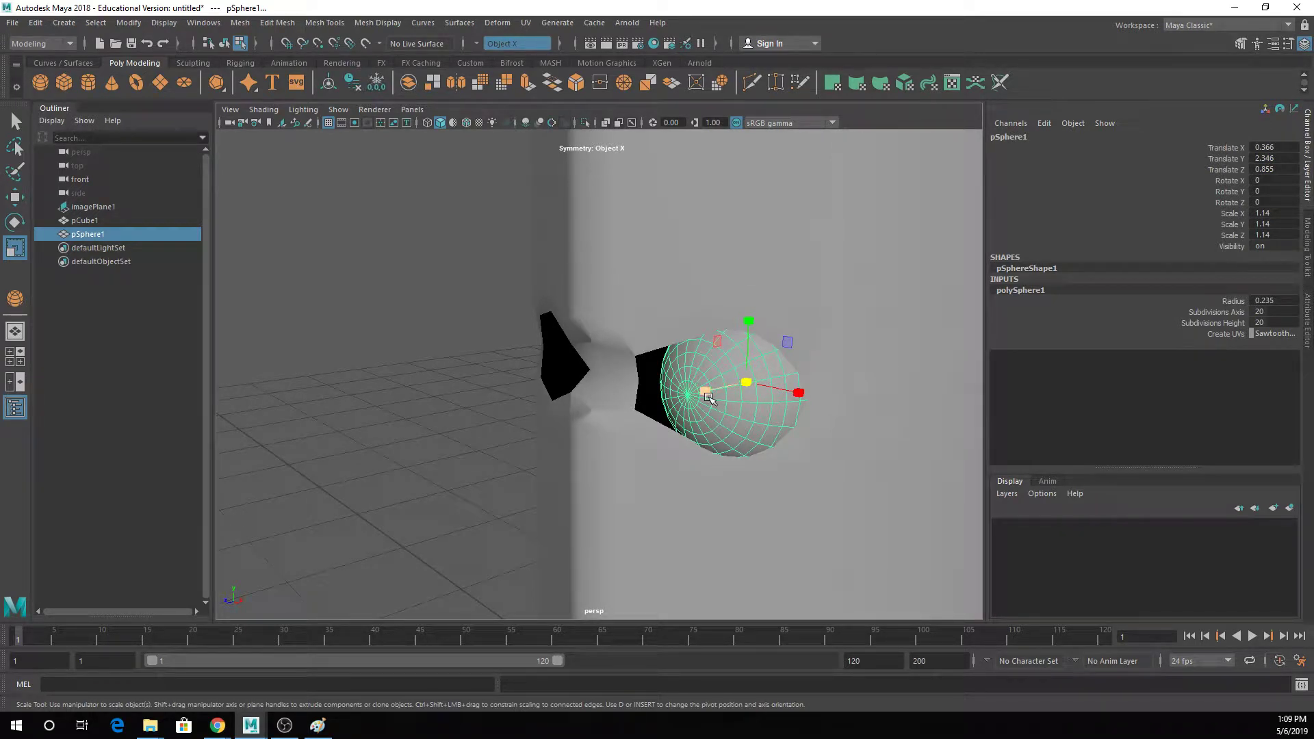
alt+drag(705, 455, 753, 454)
alt+drag(699, 414, 782, 400)
key(q)
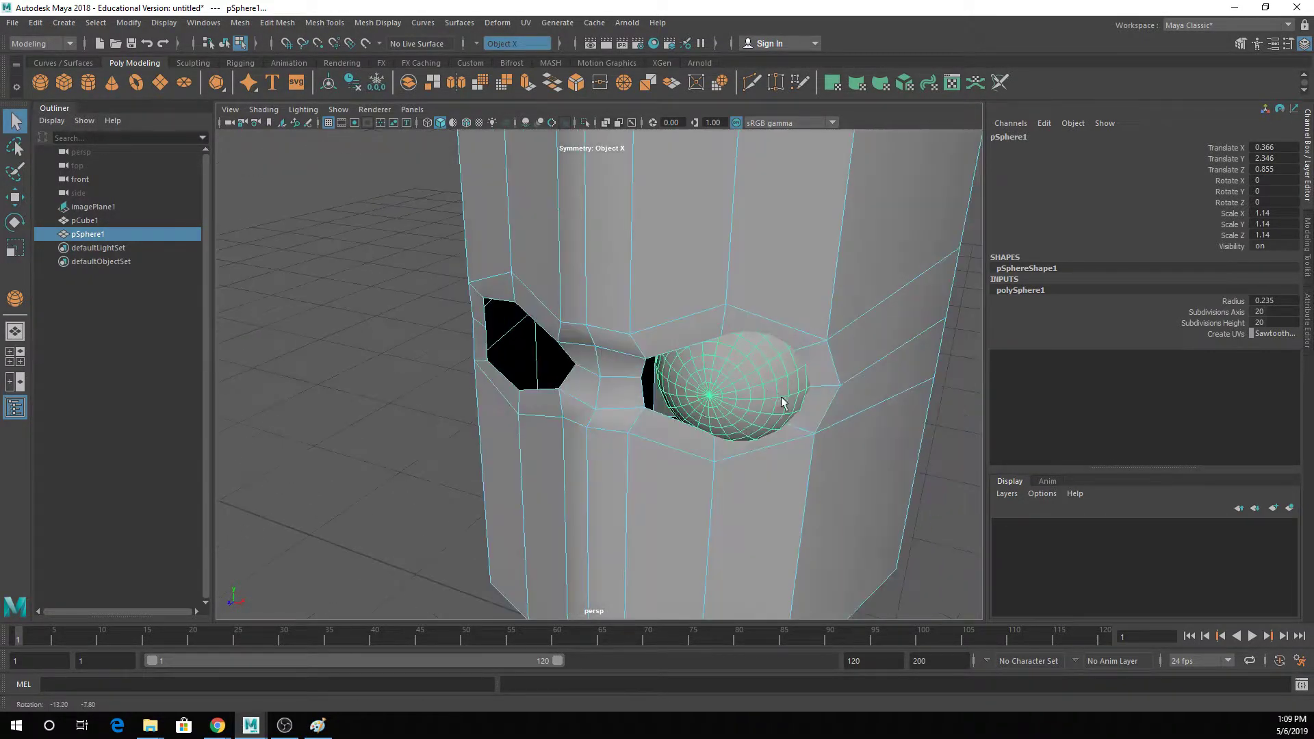
right_drag(655, 344, 662, 318)
click(684, 346)
- Move the selected socket edges down-left so they wrap around the eyeball
key(w)
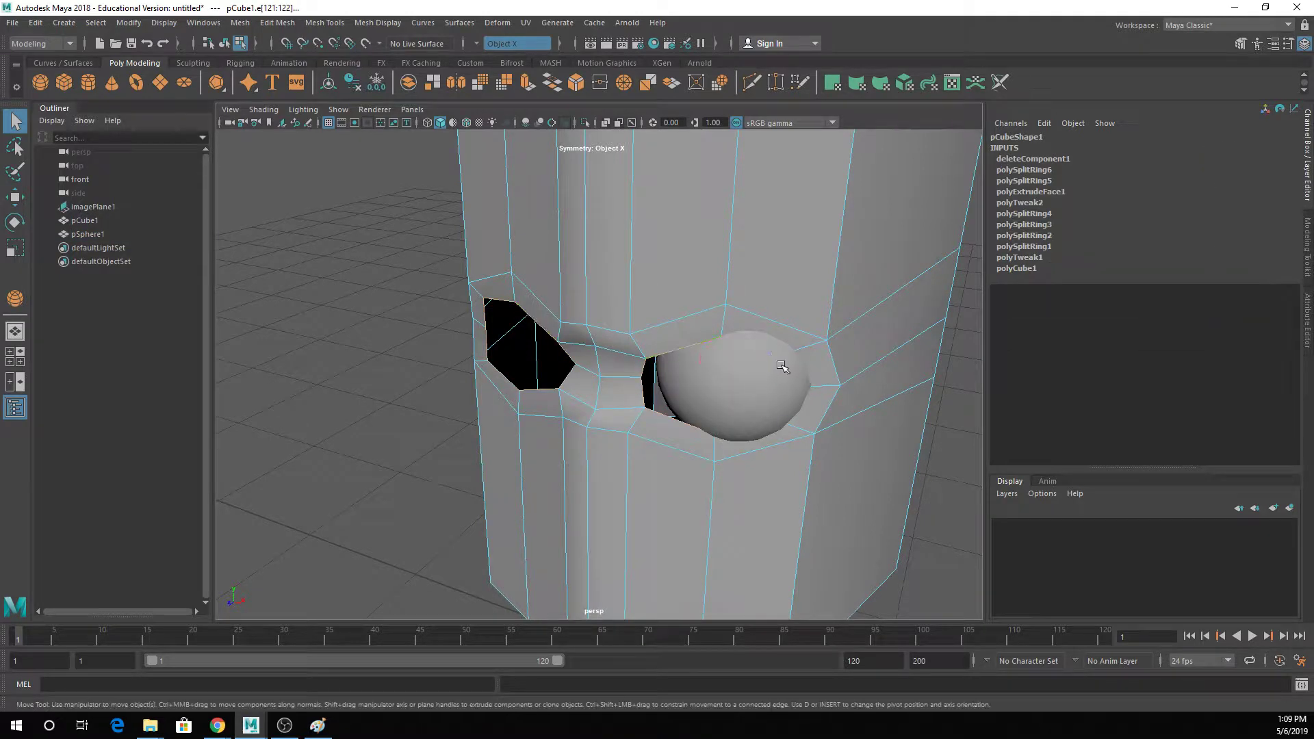
drag(695, 406, 671, 423)
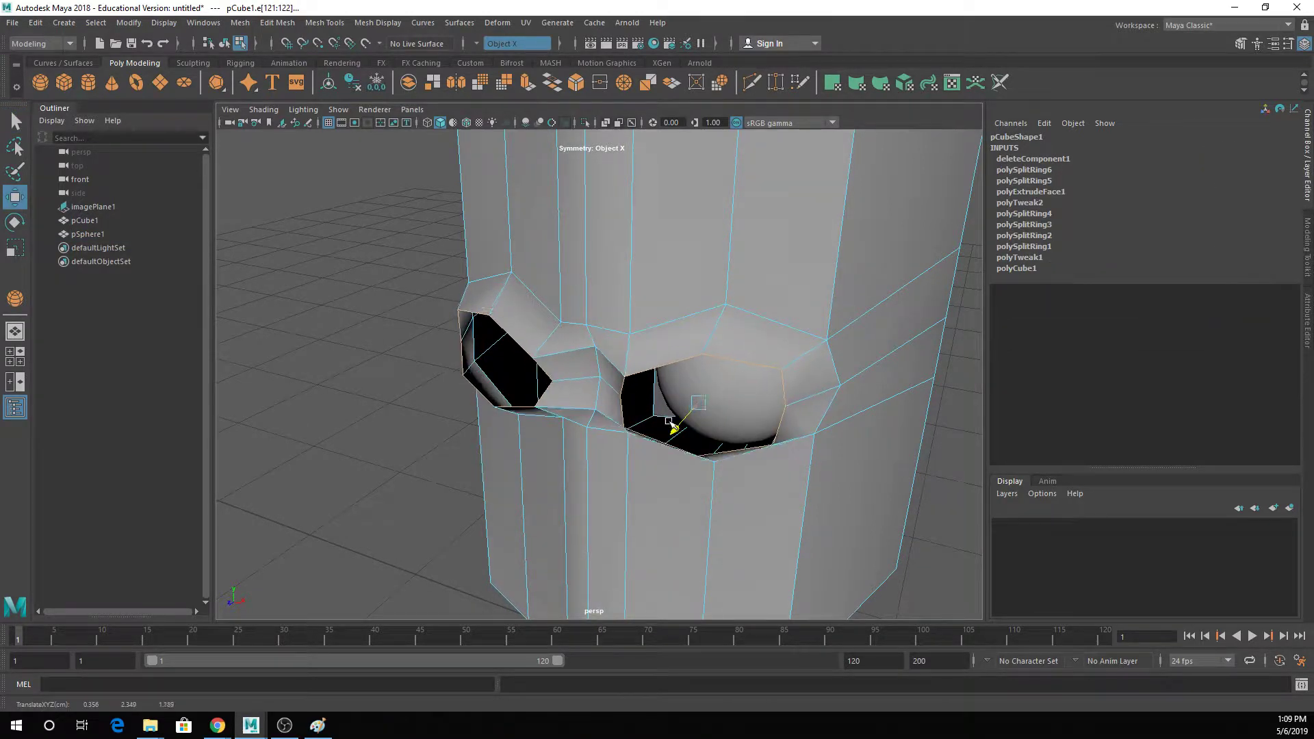
scroll(671, 423, down, 3)
- Extrude the eye-hole border edges in a maximized, smooth-shaded front view
key(space)
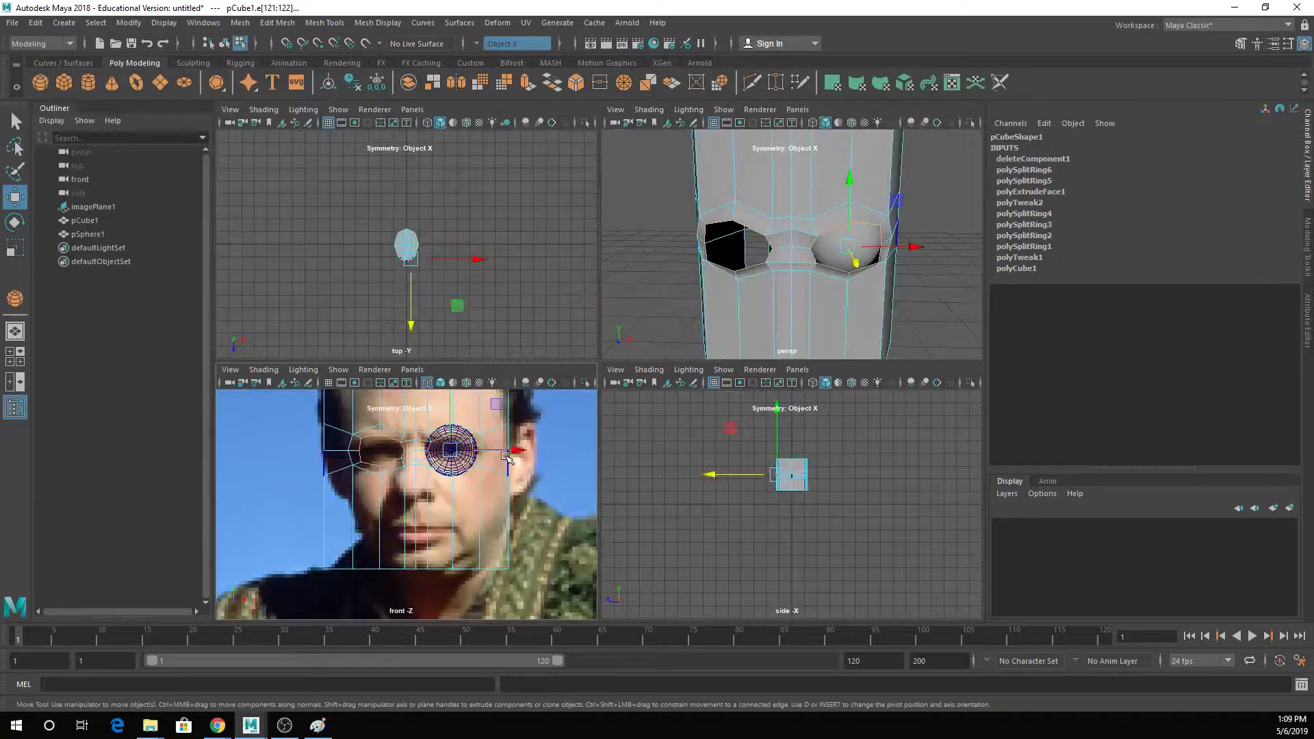
key(space)
scroll(596, 267, up, 6)
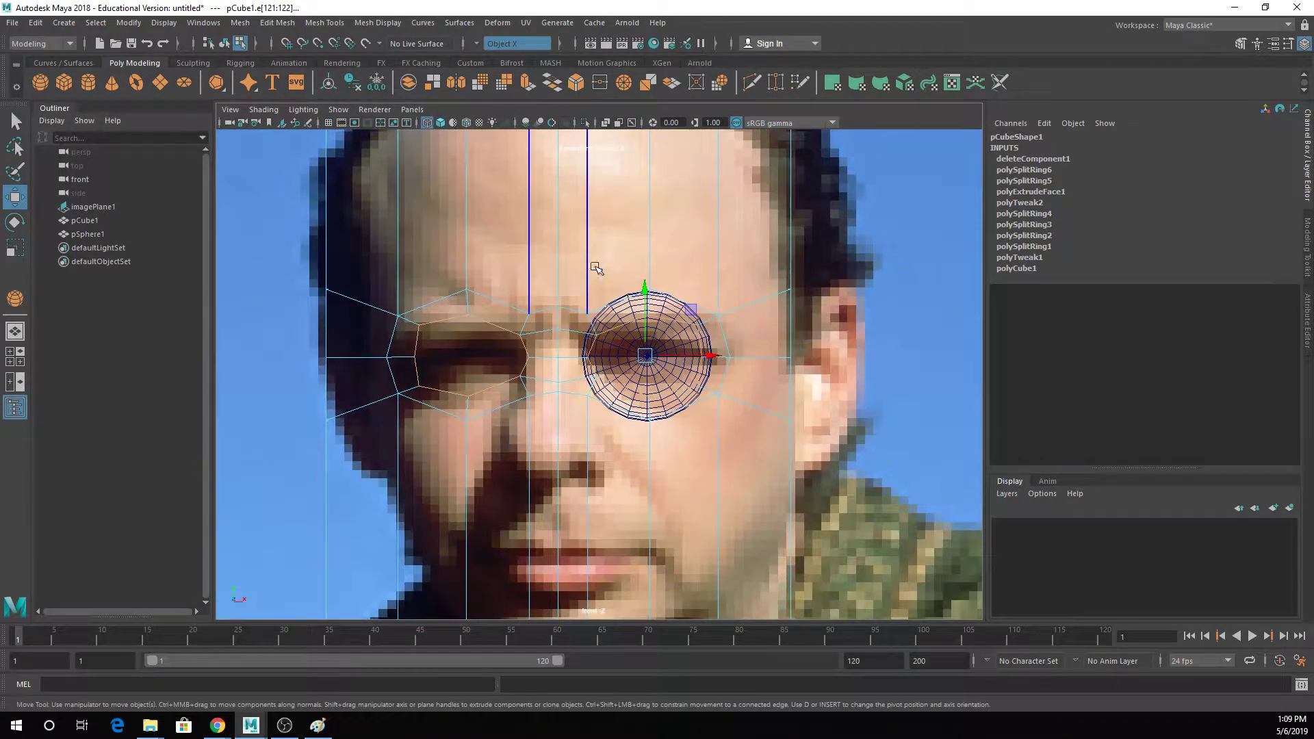
key(5)
scroll(682, 355, up, 2)
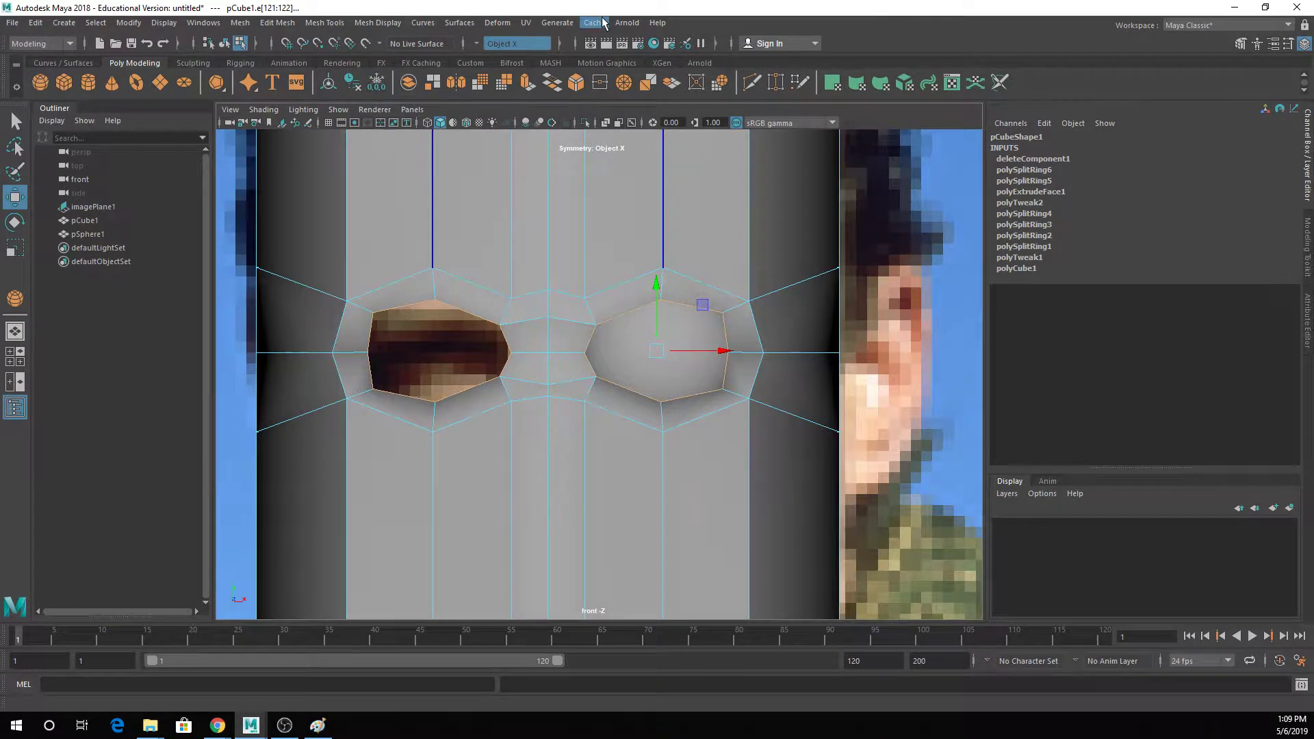
click(528, 82)
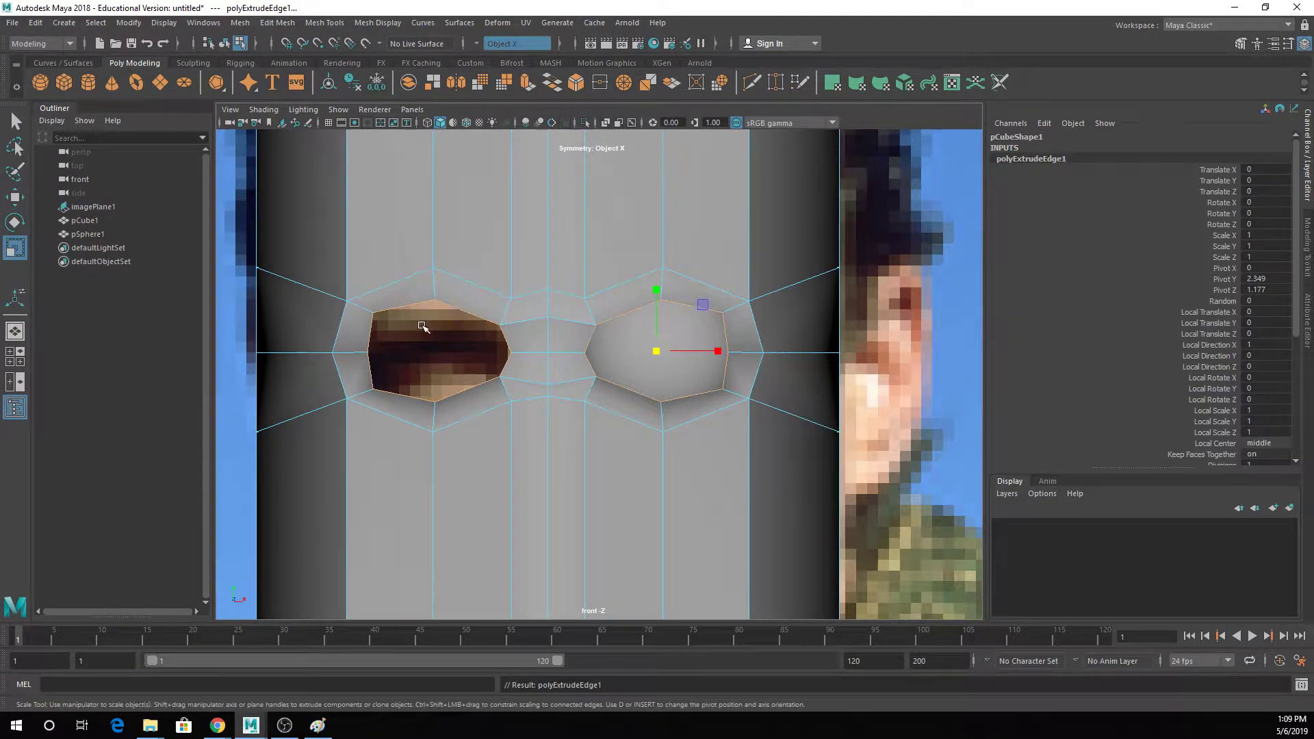
- Shrink the extruded rings to narrow the eye holes and push the eye-corner vertices outward
drag(656, 356, 614, 367)
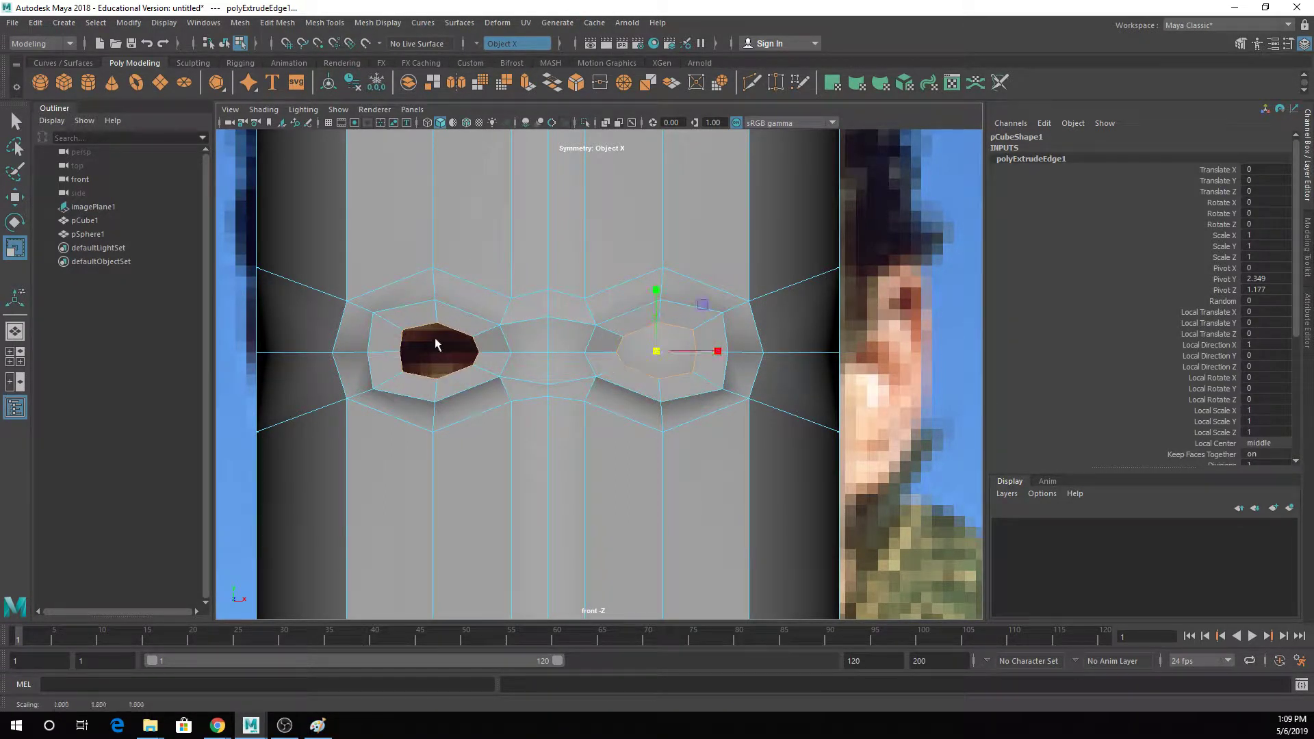
key(q)
right_click(381, 327)
click(315, 326)
click(402, 351)
key(w)
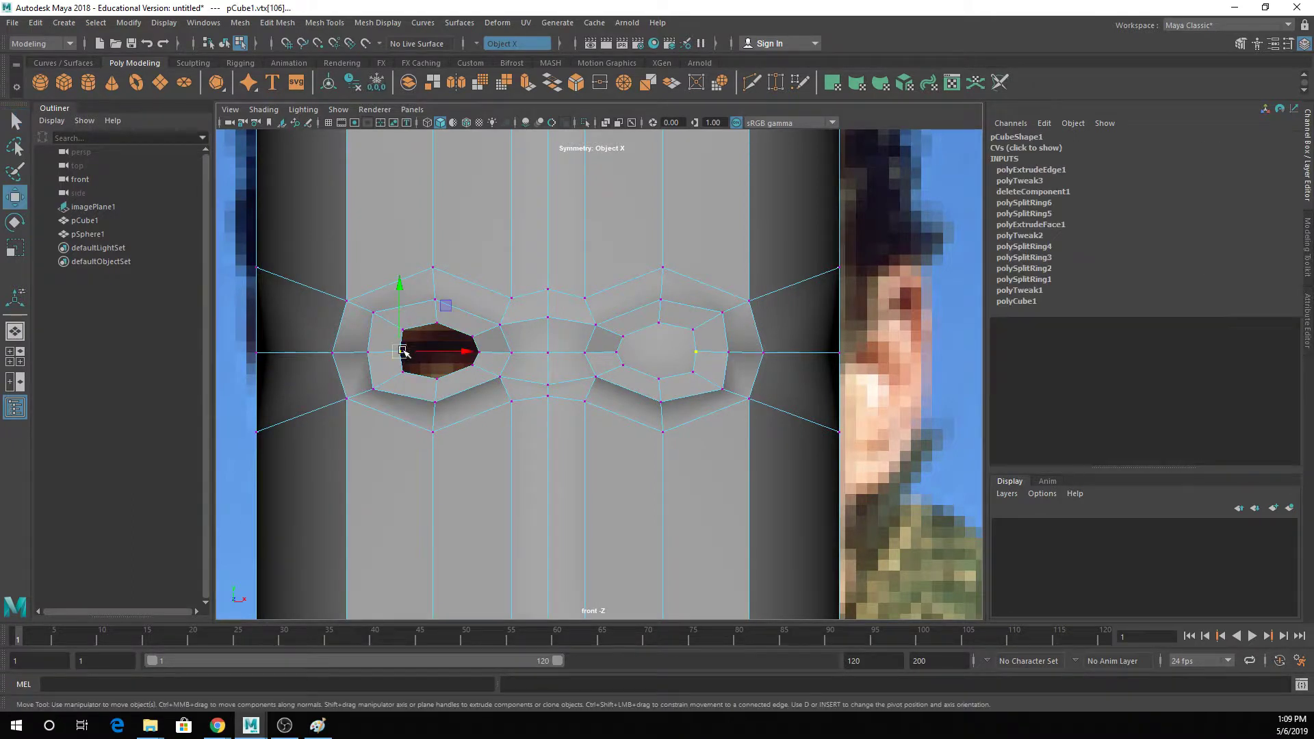
drag(399, 351, 385, 356)
key(q)
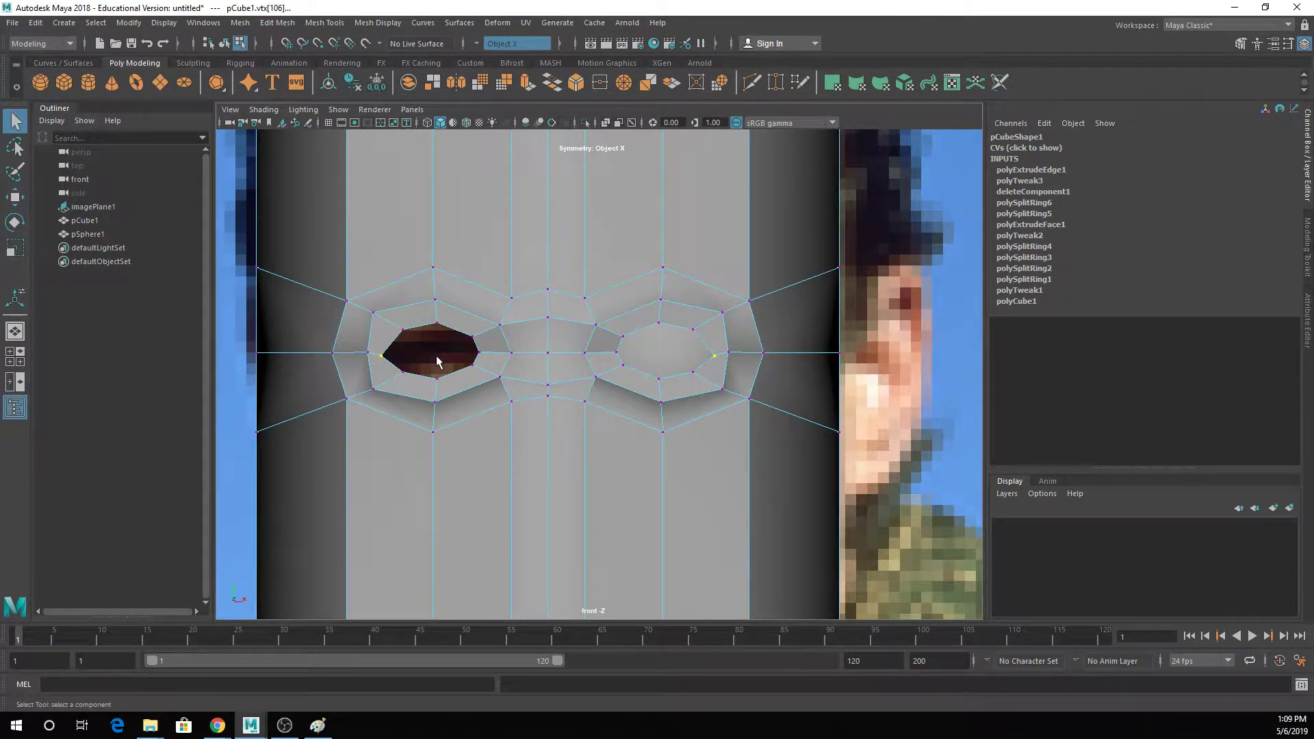
click(477, 353)
key(w)
drag(568, 349, 581, 346)
key(q)
- Lower the top rim vertex and raise the bottom rim vertex to give the eye an almond shape
click(472, 335)
key(w)
key(q)
key(w)
drag(436, 294, 404, 310)
key(q)
click(406, 330)
key(w)
key(q)
click(473, 335)
key(w)
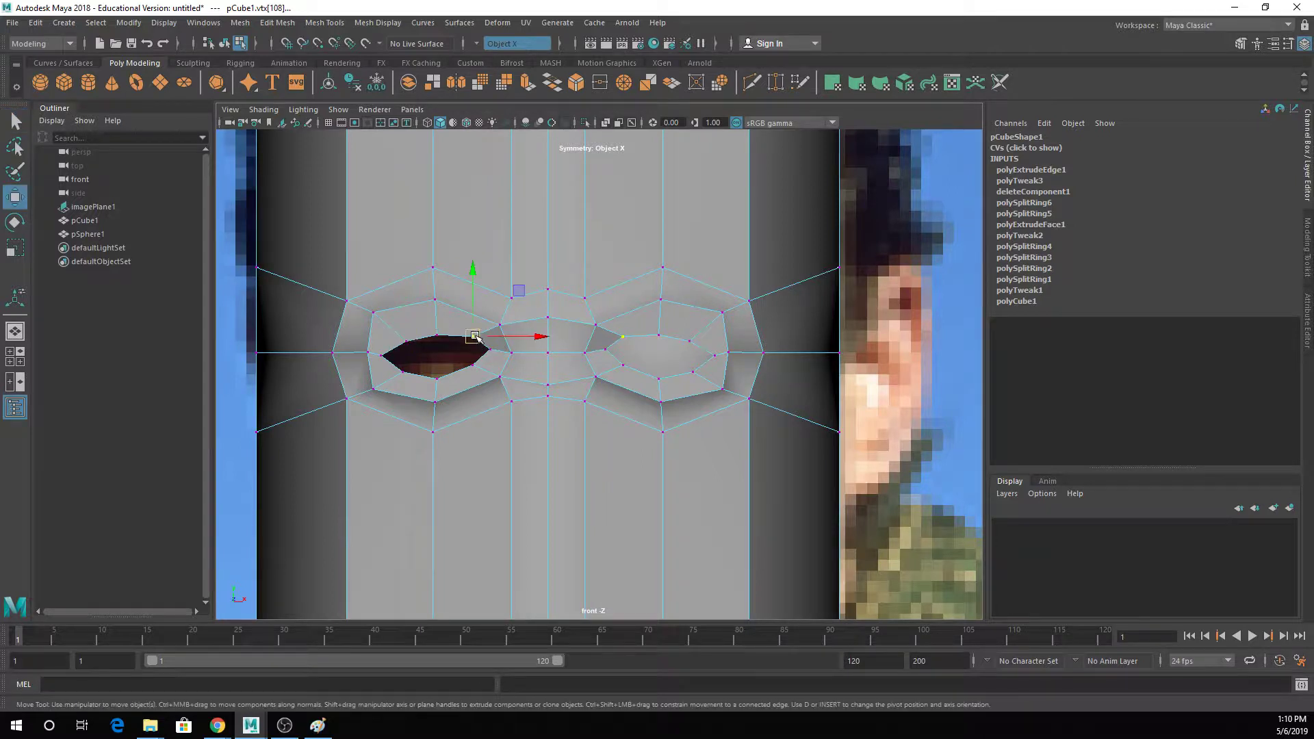
key(q)
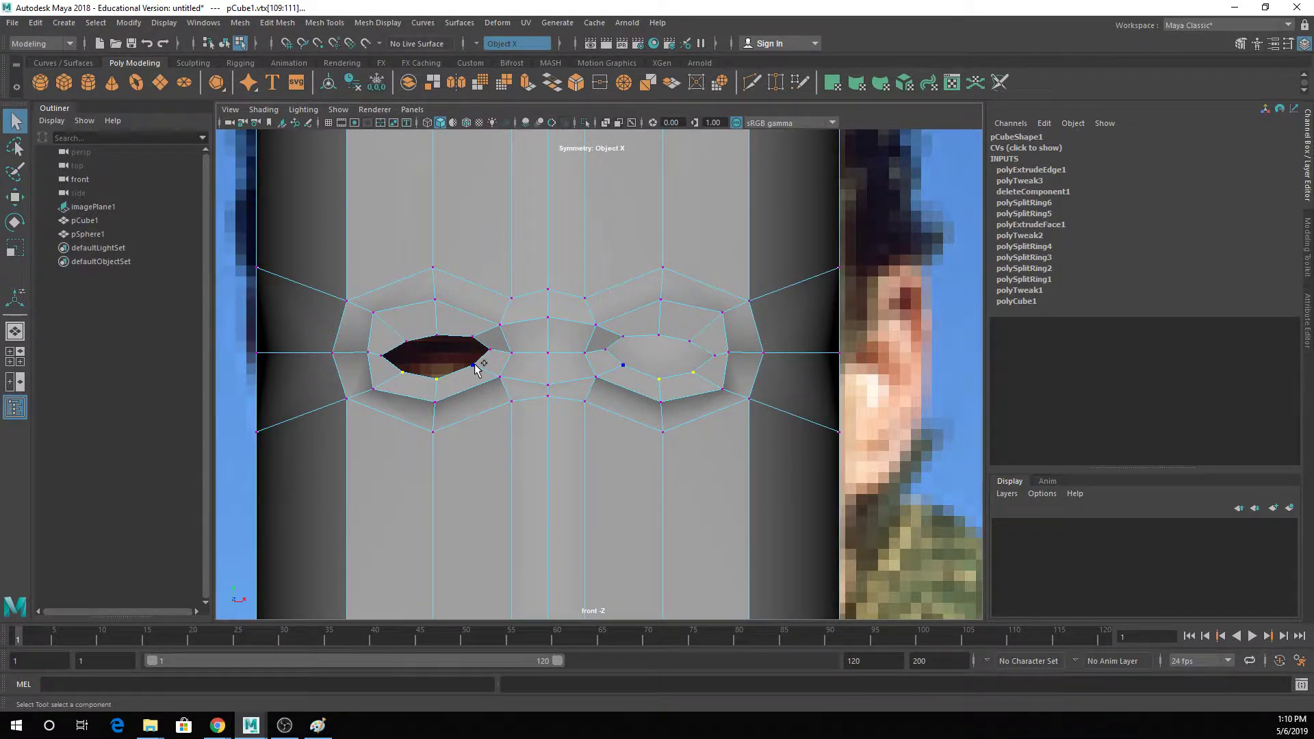
click(436, 379)
key(w)
drag(437, 378, 432, 343)
key(q)
key(w)
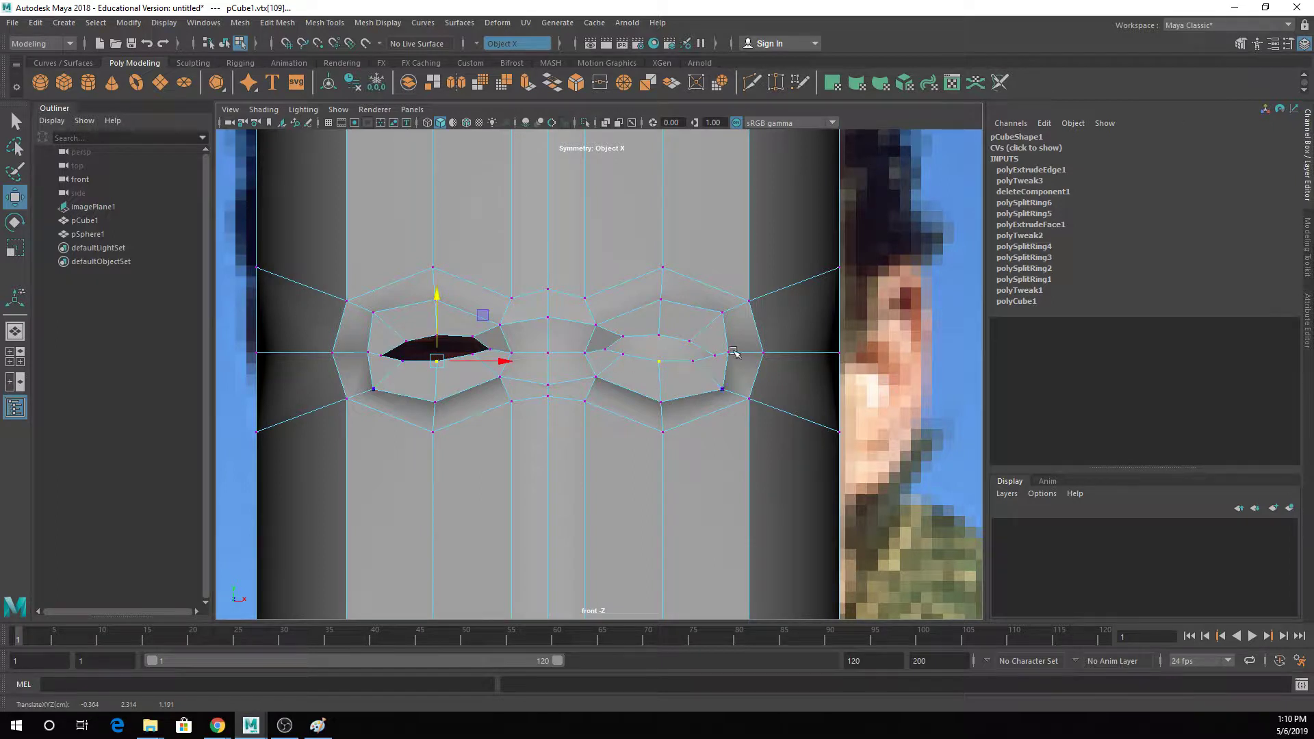
- Lower the outer eye-corner vertex, then check the eye shape in the perspective view
alt+middle_drag(697, 342, 695, 309)
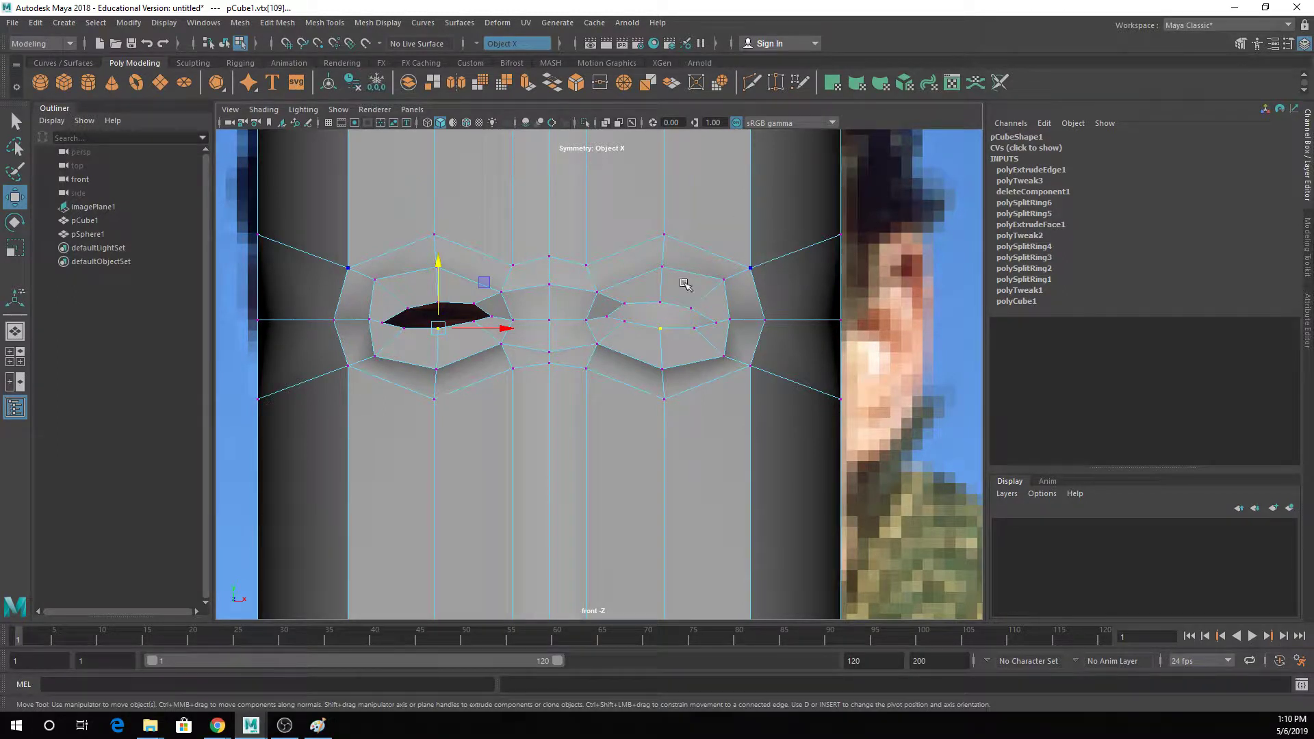
click(627, 300)
drag(626, 302, 622, 309)
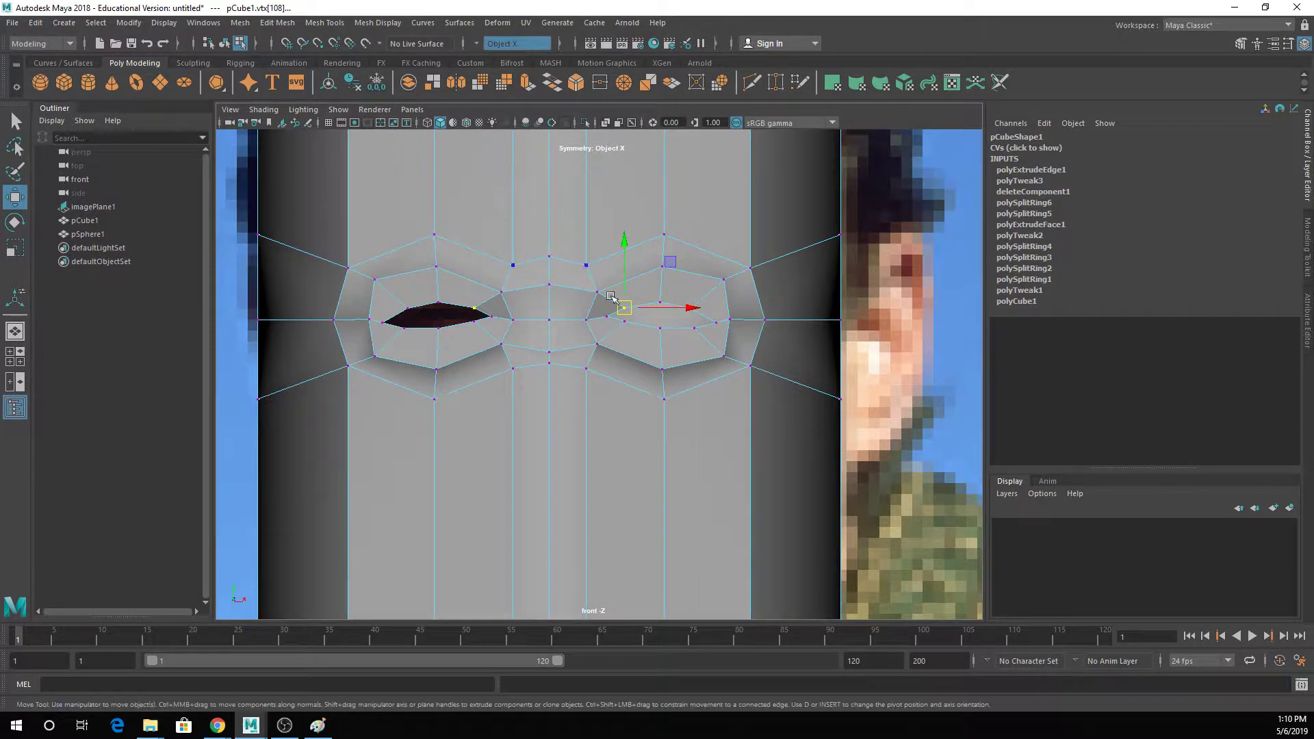
key(space)
key(space)
mouse_move(678, 288)
alt+mouse_down()
mouse_move(713, 295)
mouse_move(692, 305)
alt+mouse_up()
- Slide the eye-corner vertex and two upper rim vertices sideways along X
key(q)
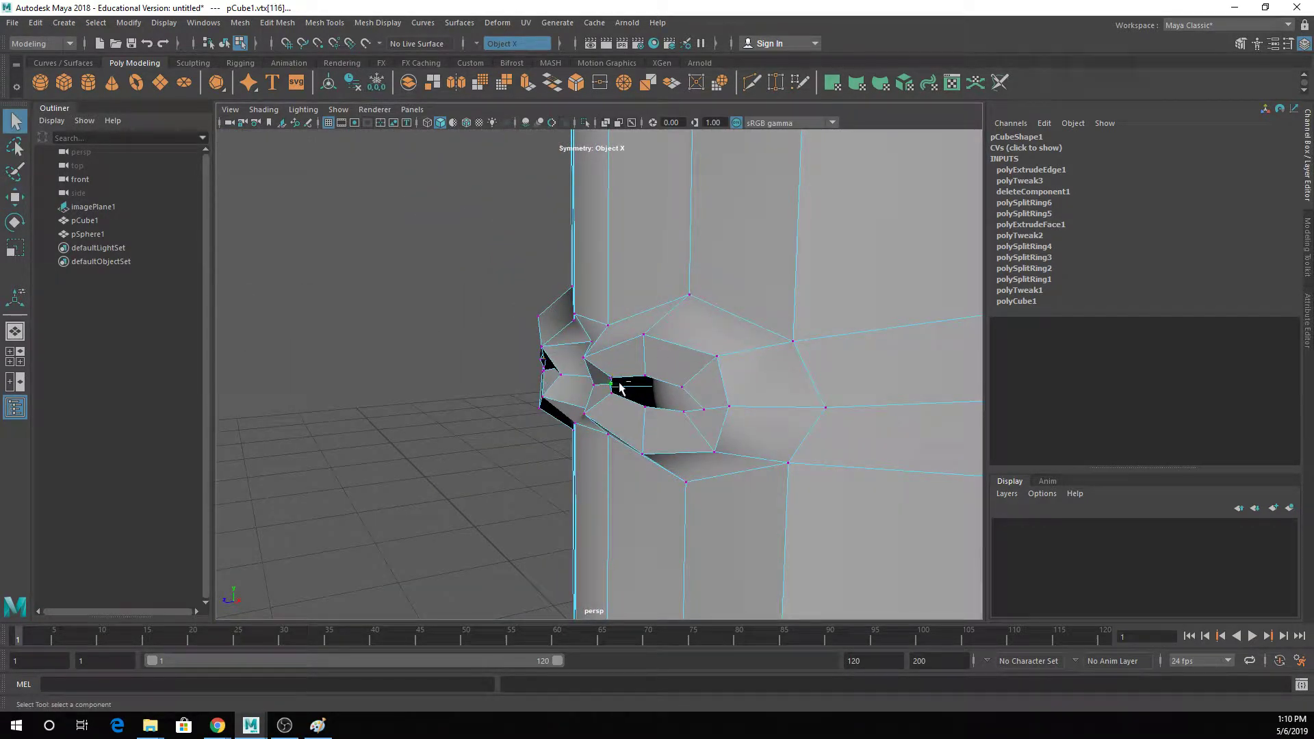
key(w)
click(612, 385)
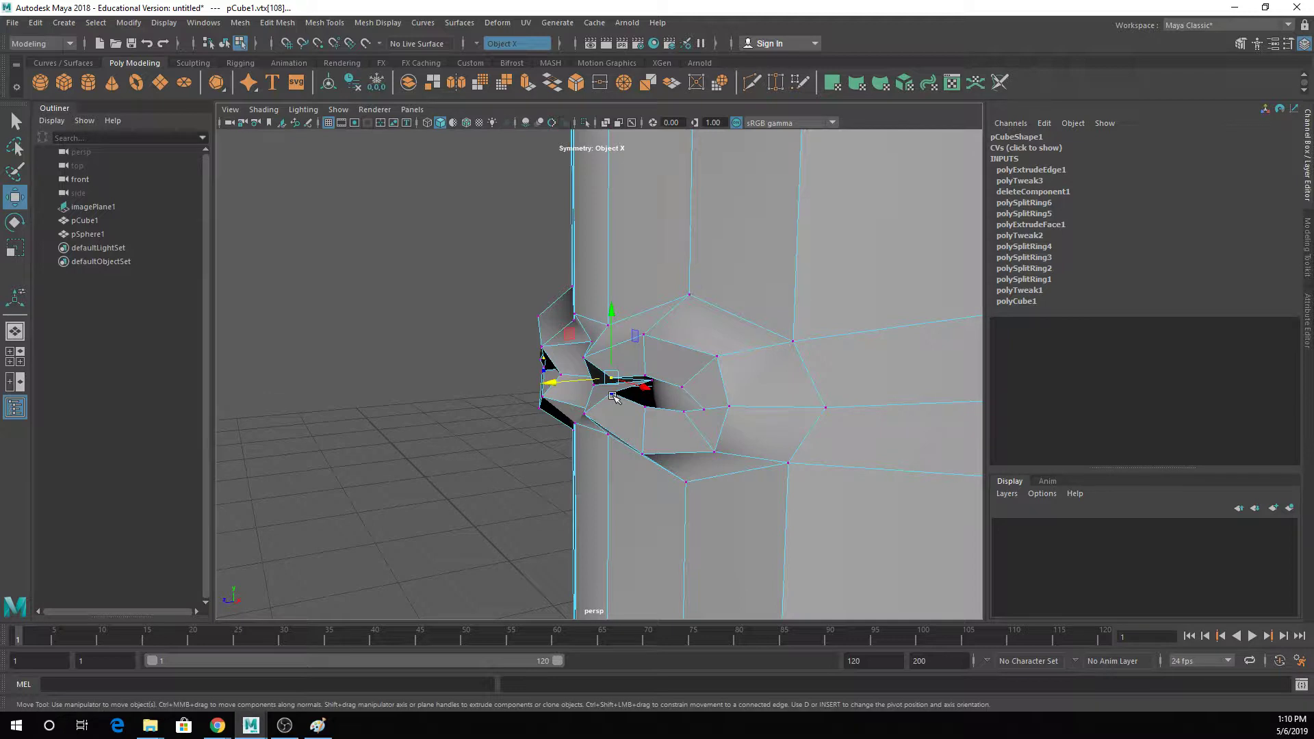
drag(577, 391, 664, 378)
key(q)
click(644, 376)
key(w)
key(q)
click(638, 376)
key(w)
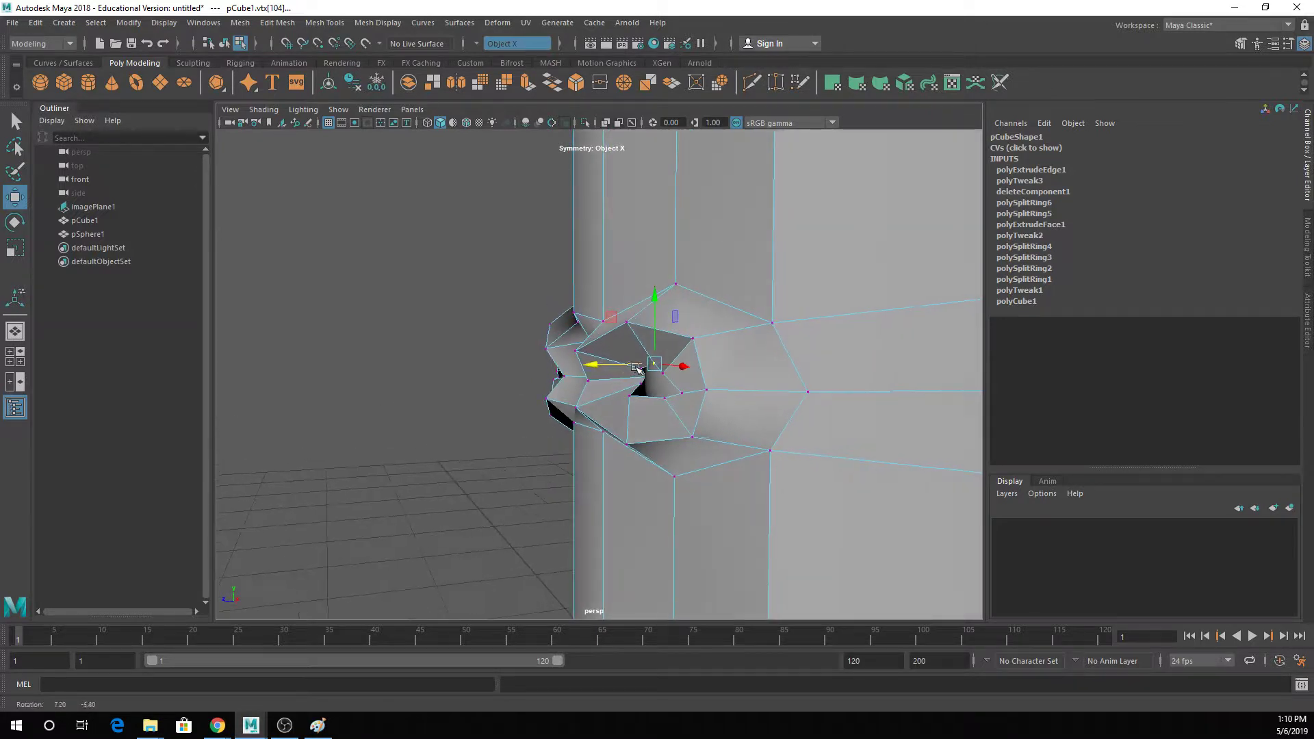
key(q)
shift+click(663, 373)
key(w)
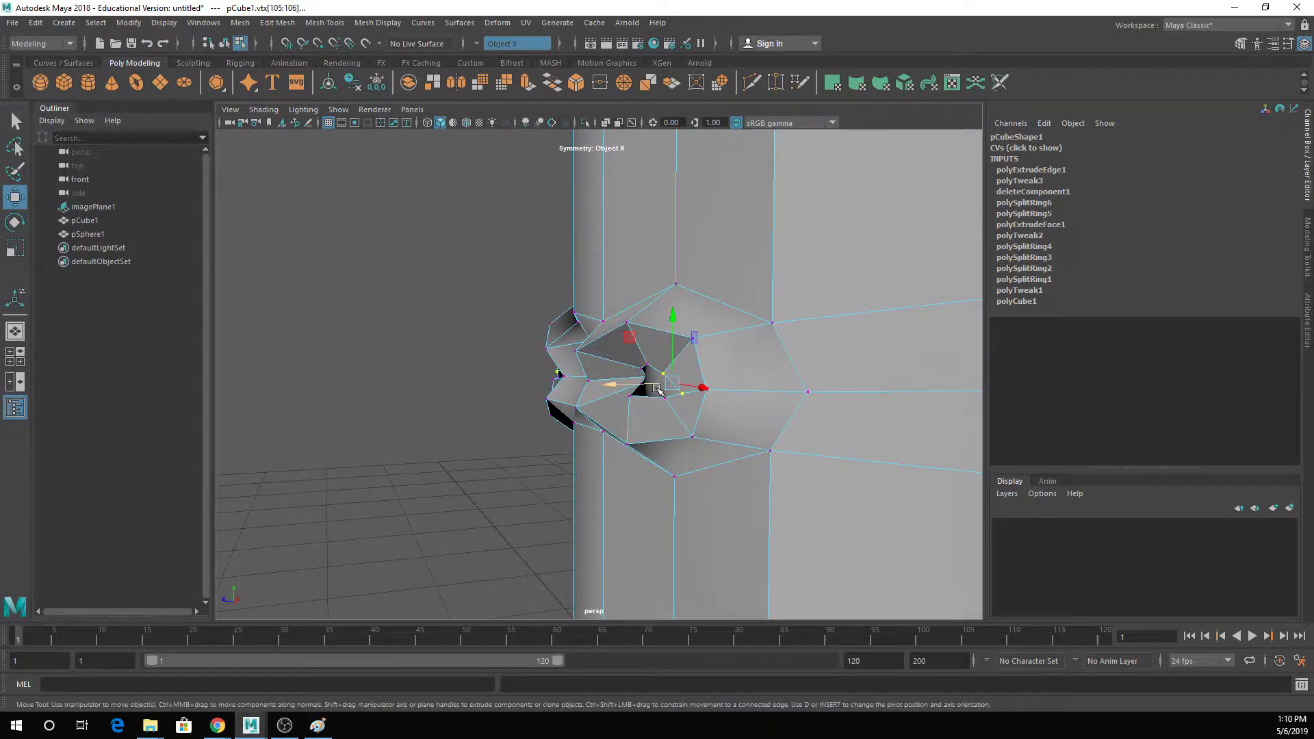
drag(649, 378, 578, 363)
- Adjust the lower rim and eyelid-edge vertices to reshape the rim around the eye hole
key(q)
click(664, 397)
key(w)
key(q)
click(642, 396)
key(w)
key(q)
click(642, 397)
key(w)
click(612, 365)
key(q)
key(w)
click(593, 419)
drag(594, 420, 624, 414)
- Tweak the remaining rim vertices and the row below the eye, checking from several angles
key(q)
click(600, 377)
key(w)
drag(562, 386, 556, 391)
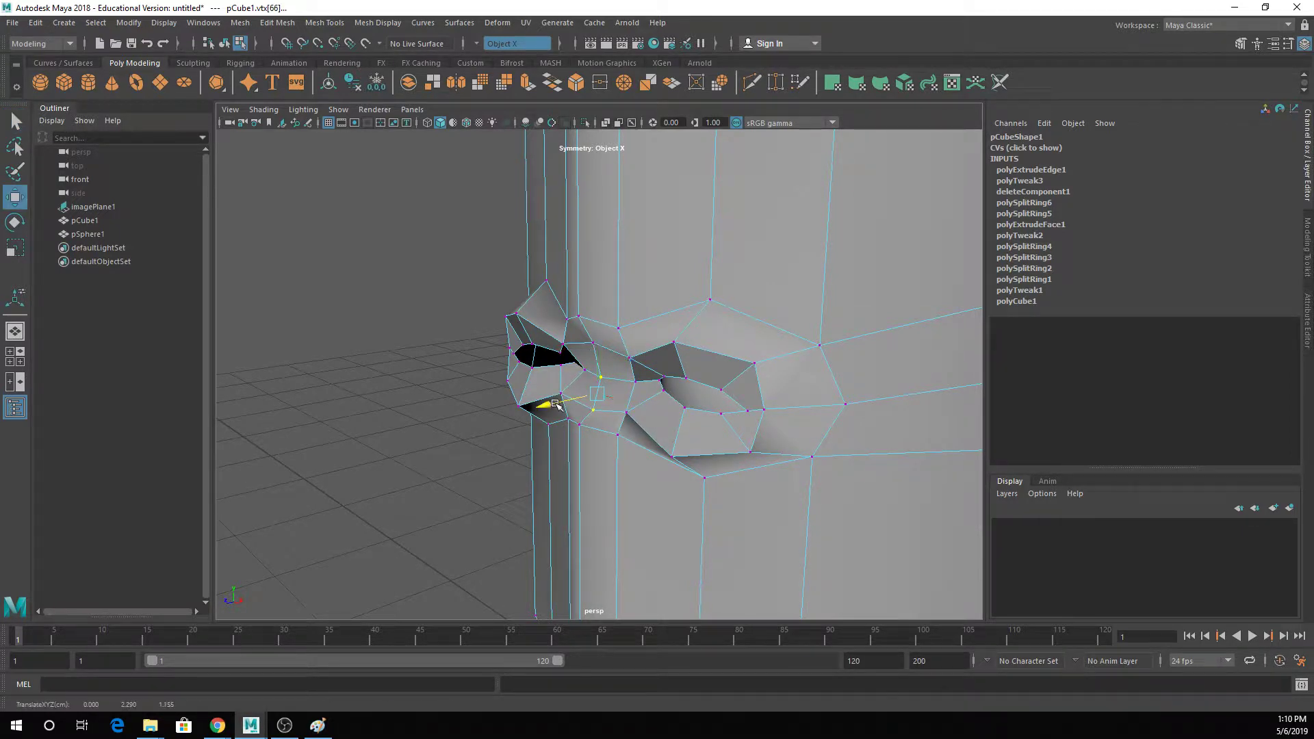
click(540, 360)
key(q)
key(w)
click(563, 344)
alt+drag(603, 350, 753, 419)
click(687, 417)
key(q)
click(656, 445)
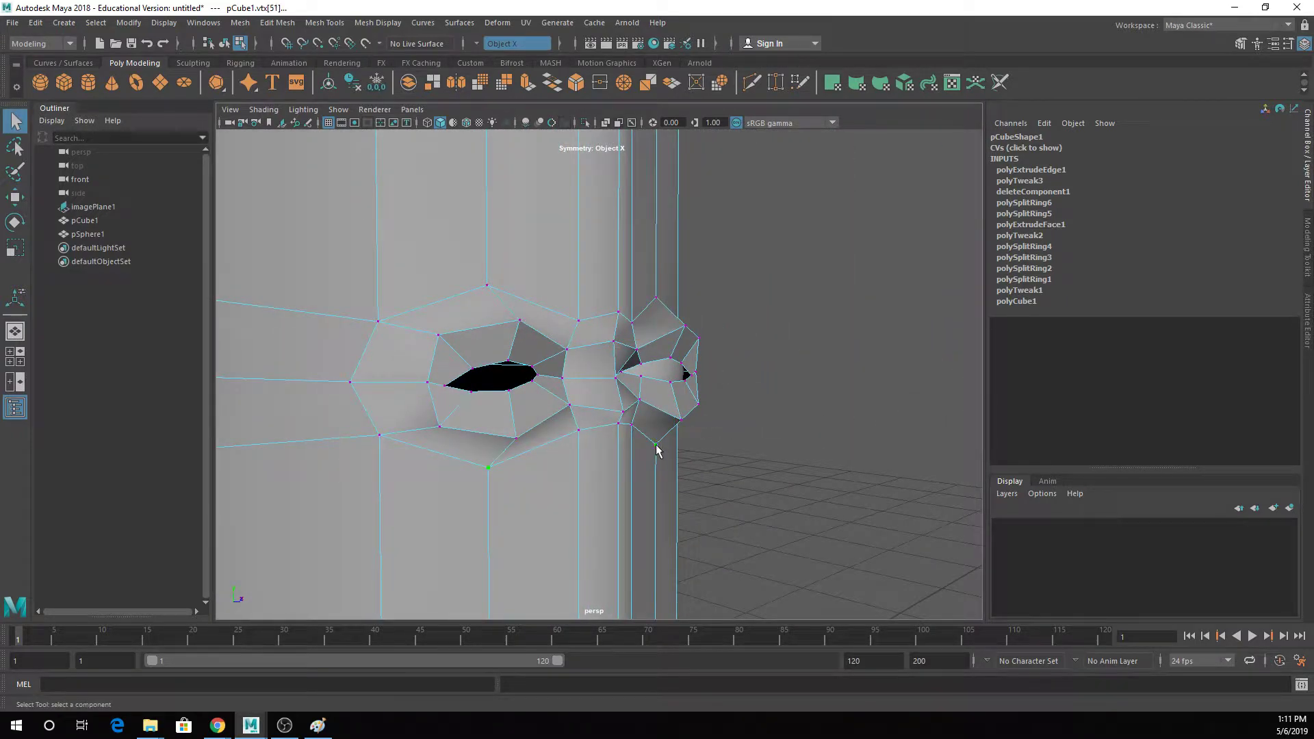
key(w)
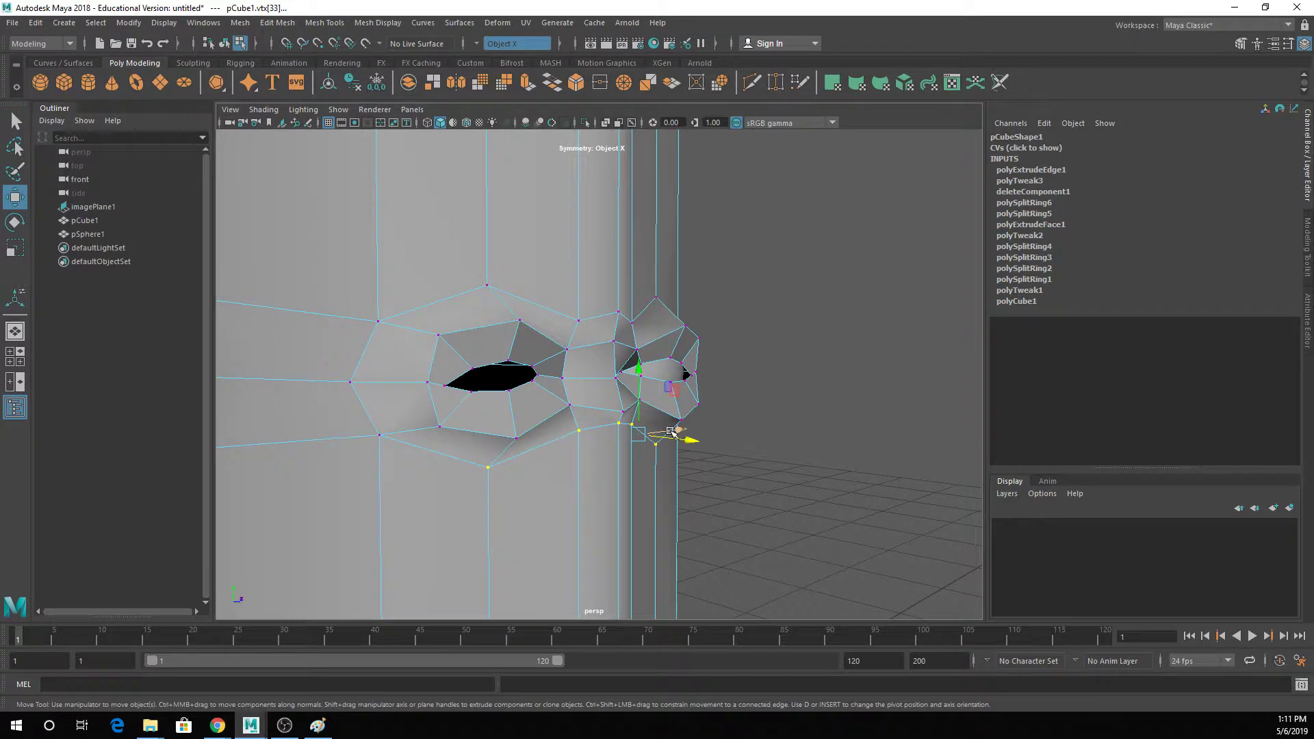
alt+drag(704, 440, 789, 305)
click(684, 325)
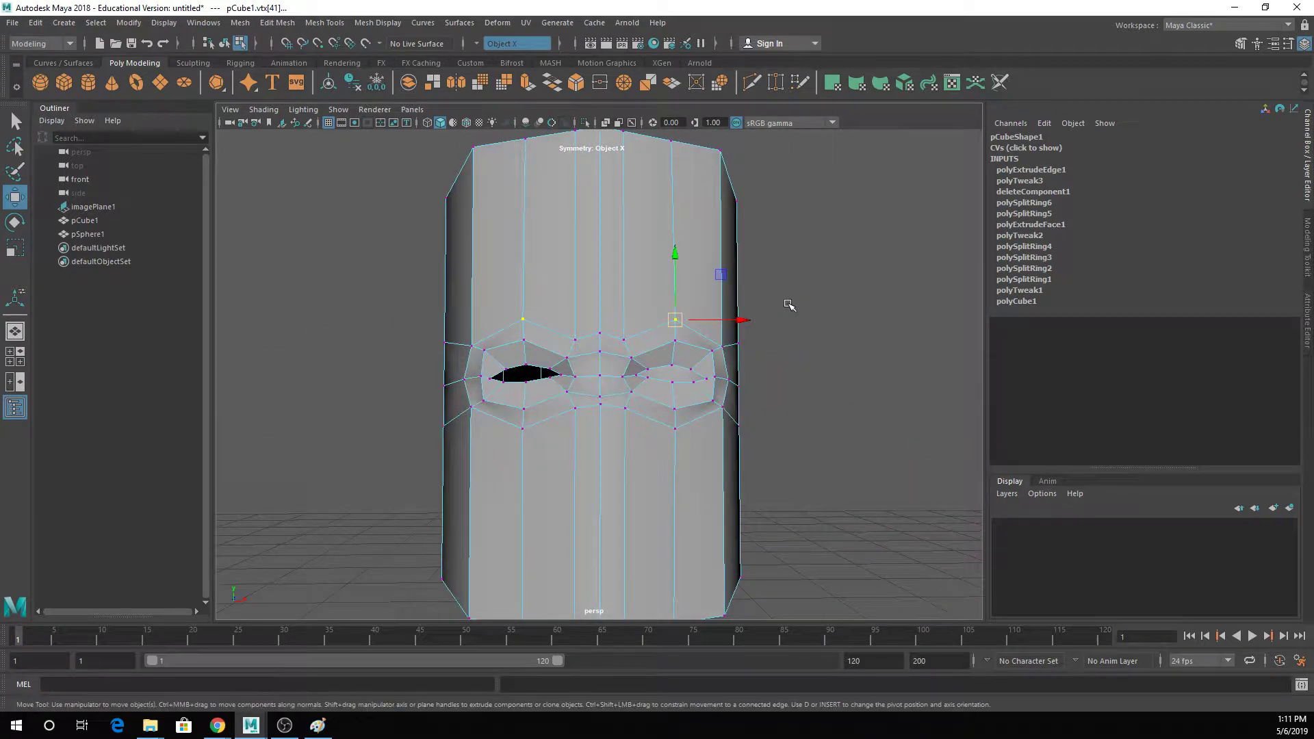
- Preview the head mesh smoothed with 3, then return to the low-poly cage with 1
key(3)
right_drag(647, 260, 734, 226)
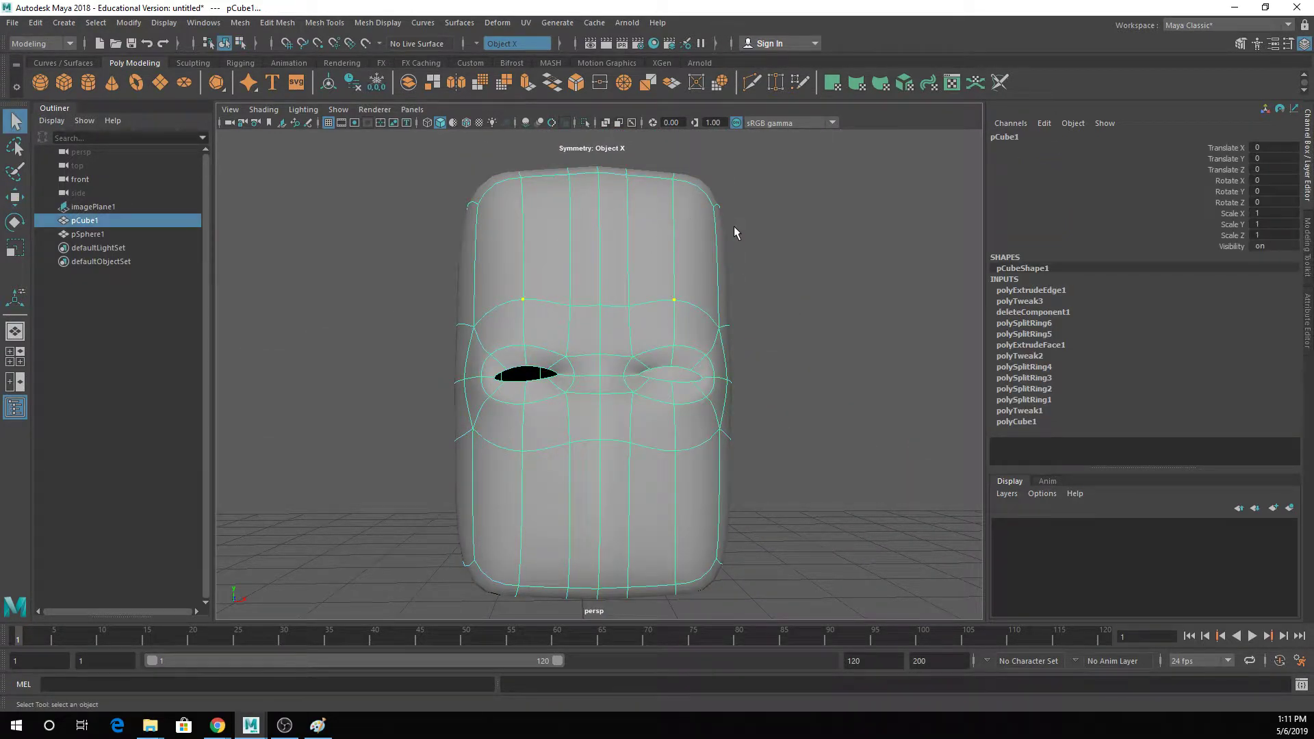
key(q)
click(727, 314)
alt+drag(727, 314, 666, 370)
click(681, 365)
scroll(666, 366, up, 3)
key(1)
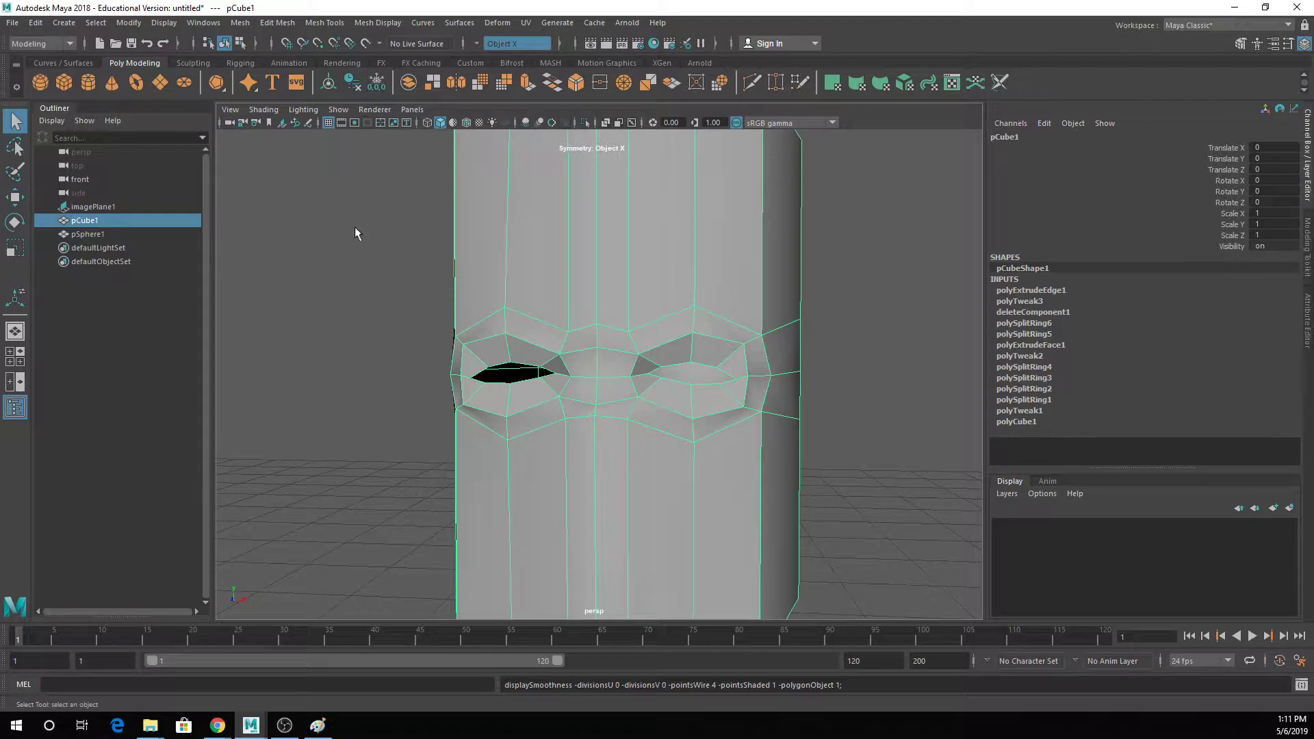
scroll(573, 278, down, 3)
- Maximize the front view so the head mesh sits over the reference photo
key(space)
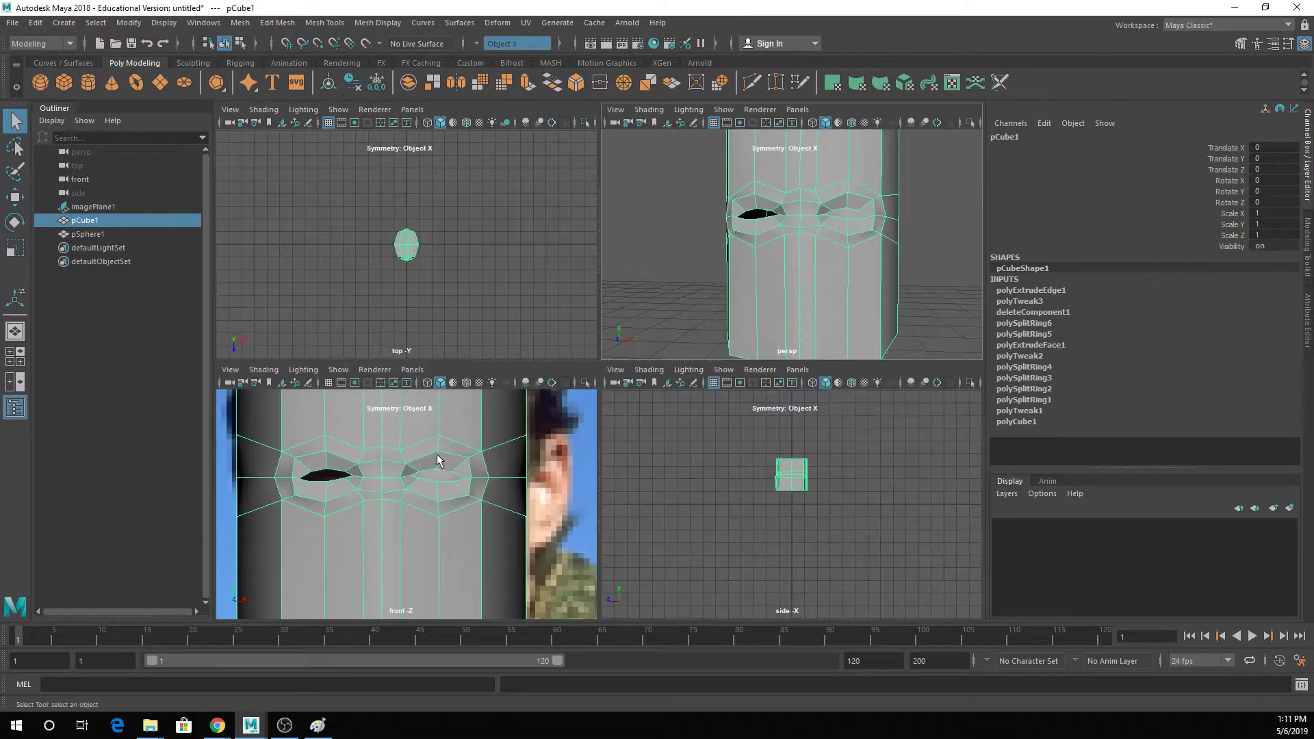
key(space)
scroll(474, 258, down, 3)
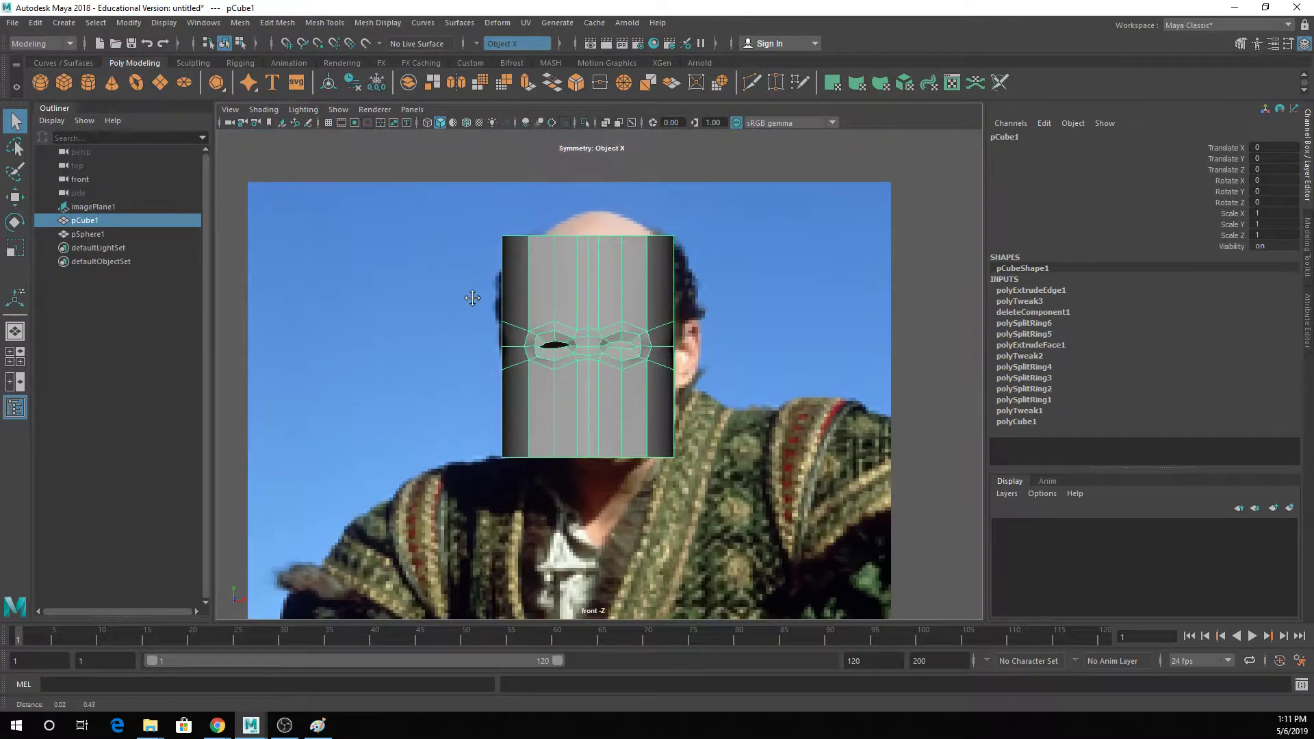
scroll(569, 345, up, 1)
scroll(569, 346, up, 2)
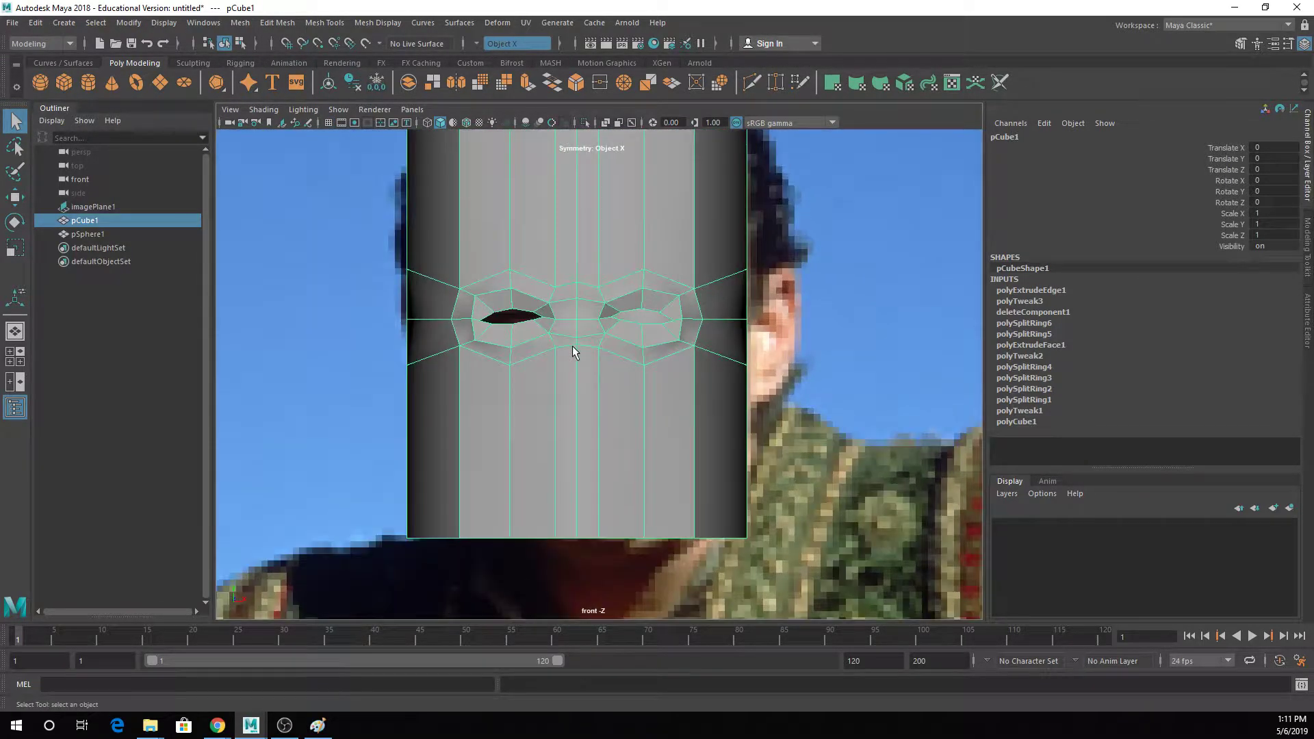
click(312, 22)
- Insert a horizontal edge loop below the eyes and switch to wireframe
click(355, 126)
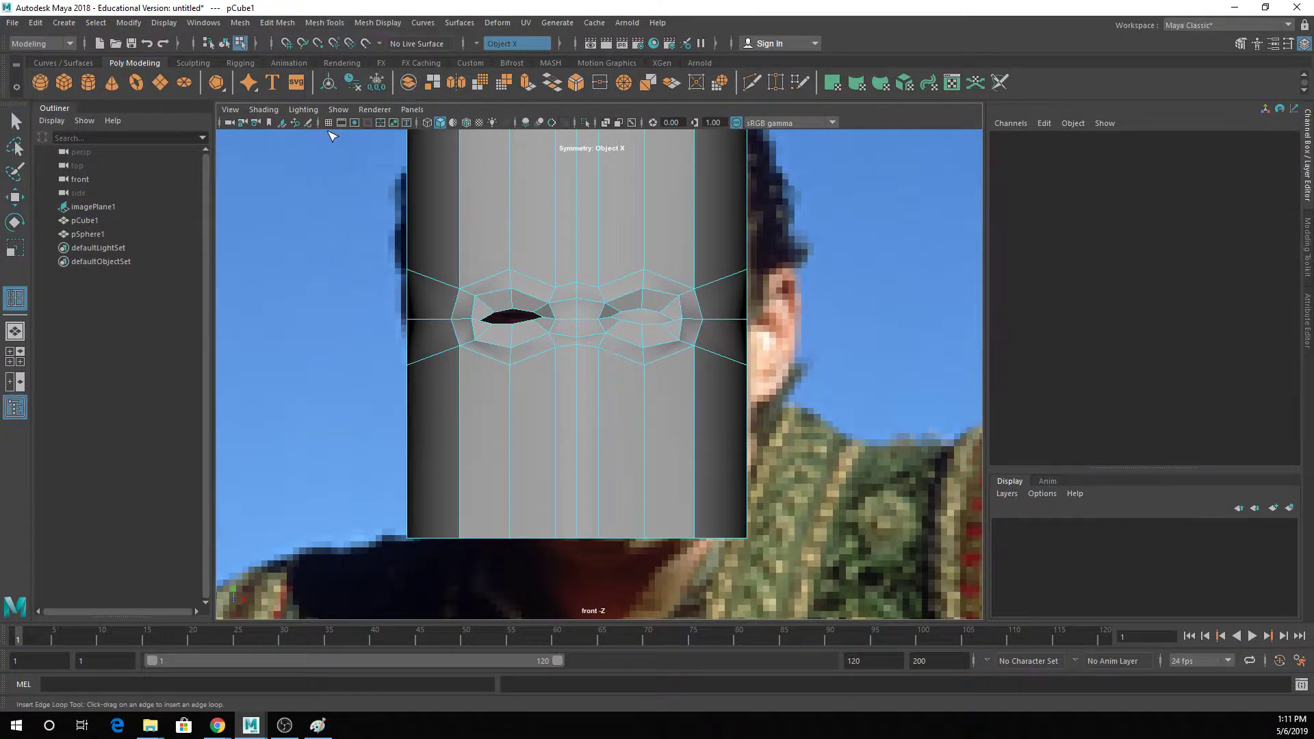
click(582, 377)
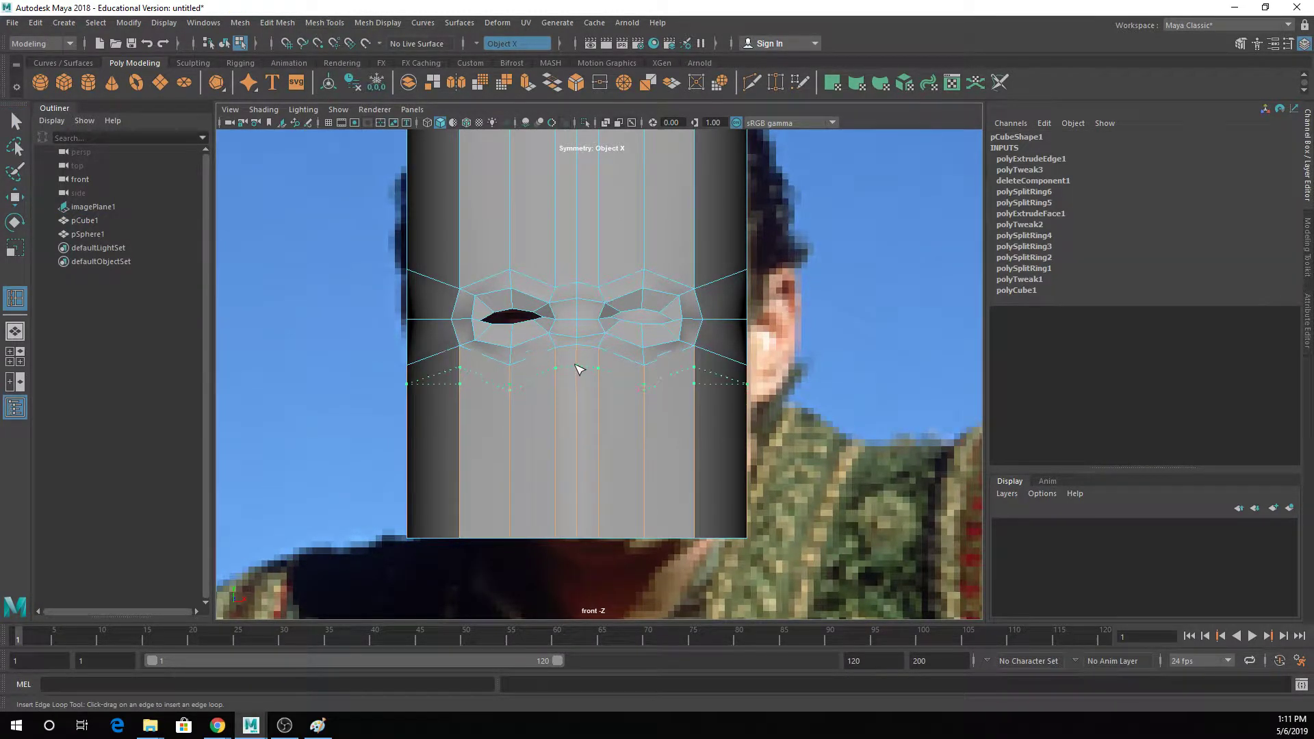
click(577, 370)
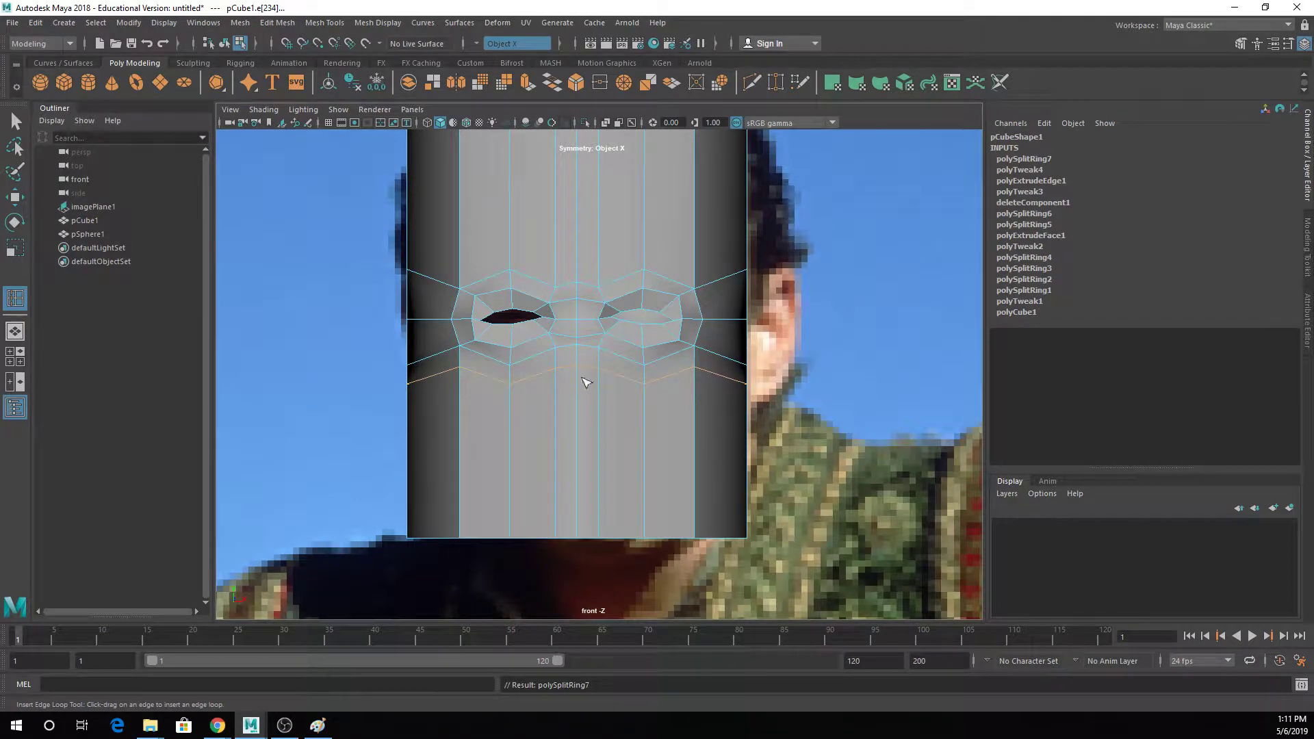
key(4)
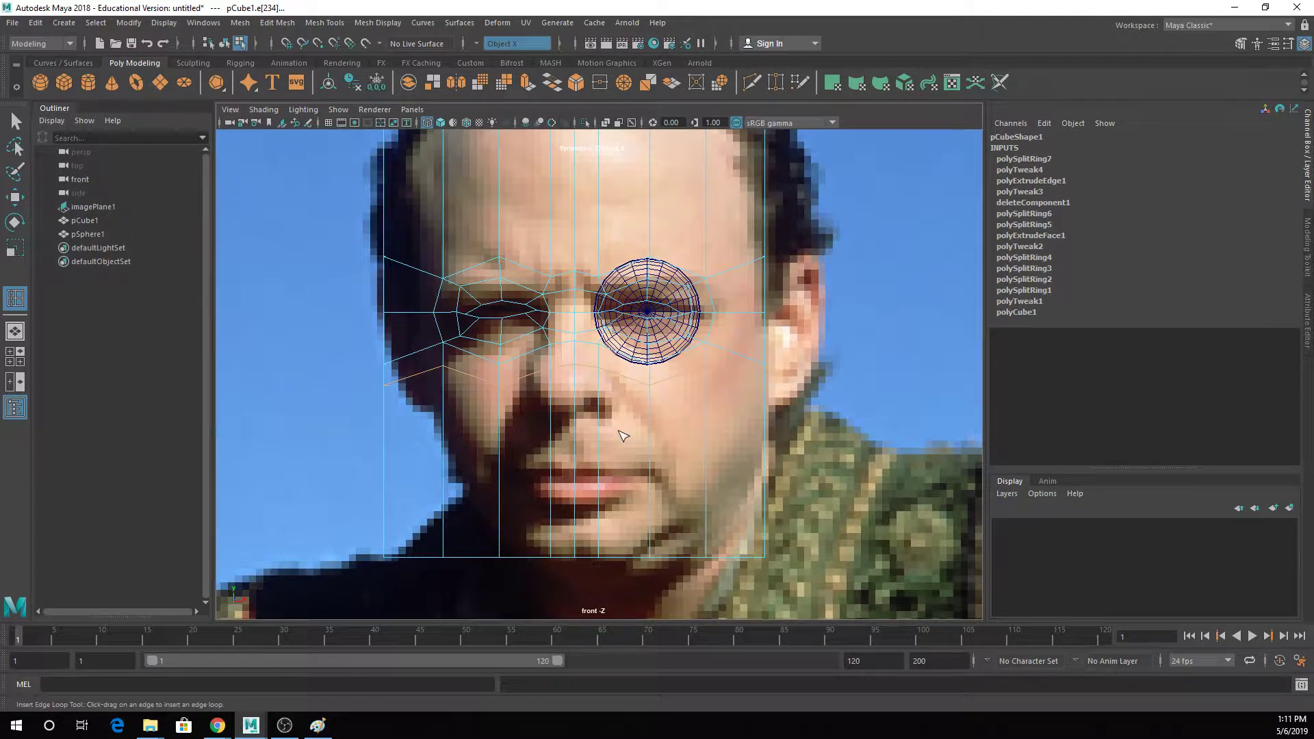
- Insert an edge loop along the lip line and scale it flat to 0 in Y
drag(652, 464, 653, 471)
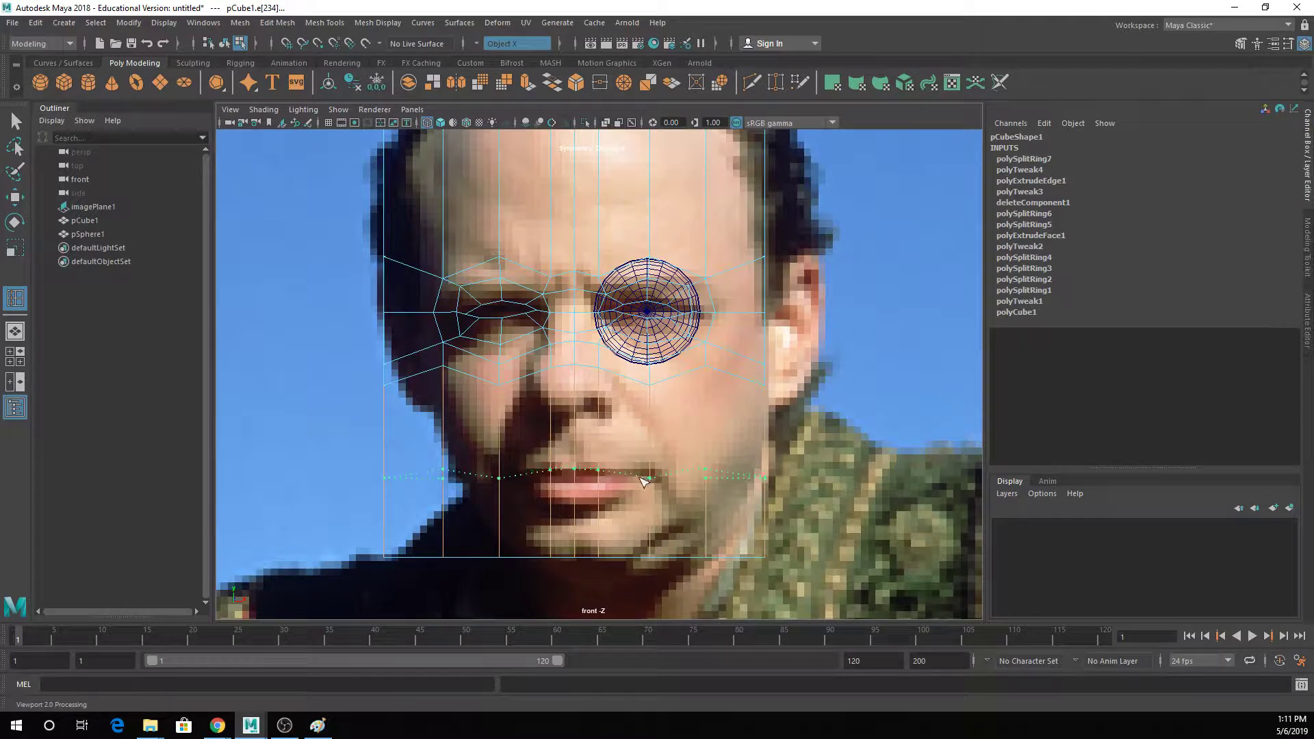
drag(644, 483, 647, 482)
key(r)
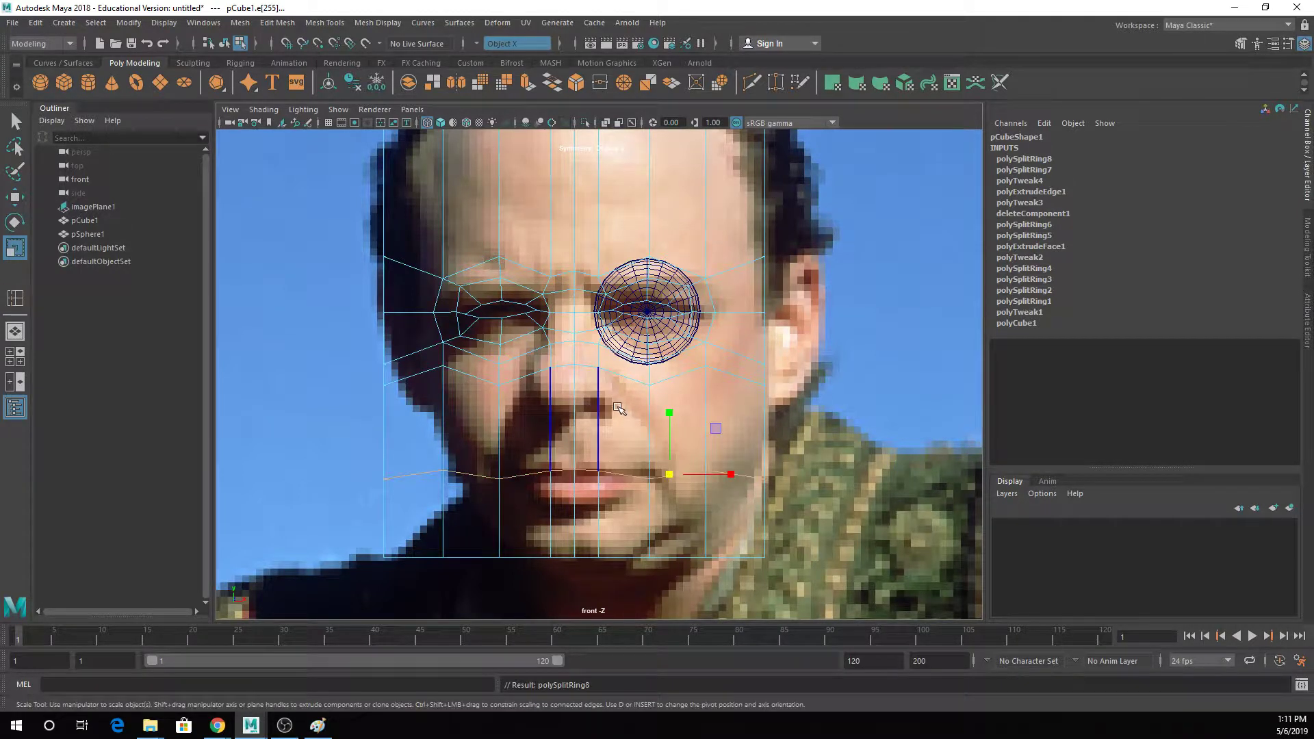
drag(669, 412, 677, 518)
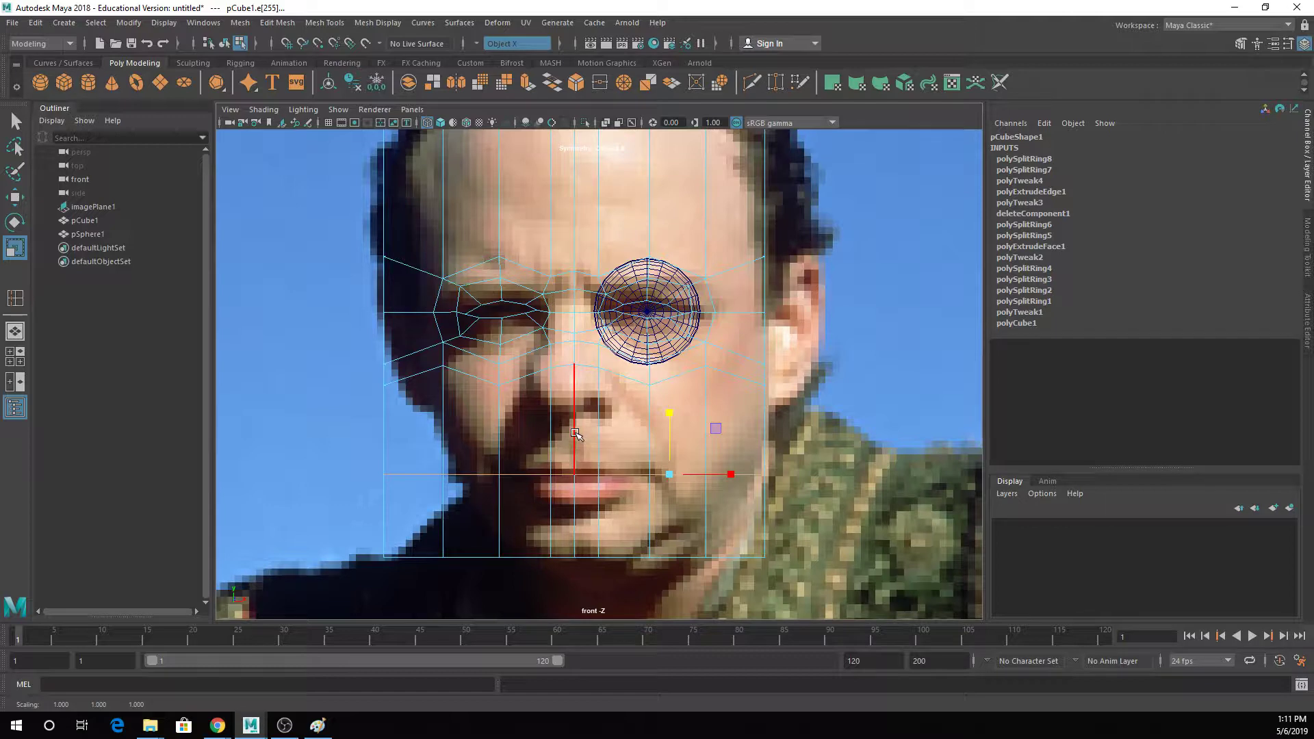
key(space)
key(space)
key(space)
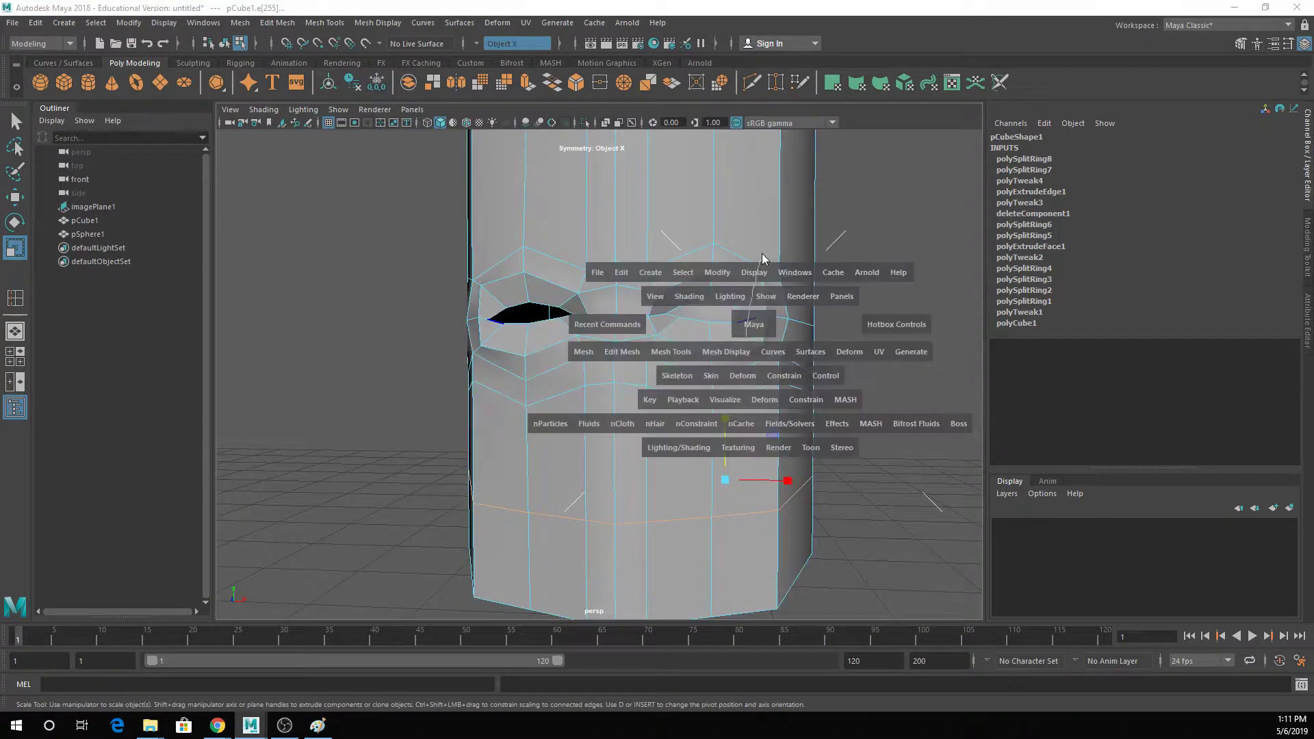
- In face mode, select the block of faces around the mouth area
drag(746, 336, 755, 308)
key(w)
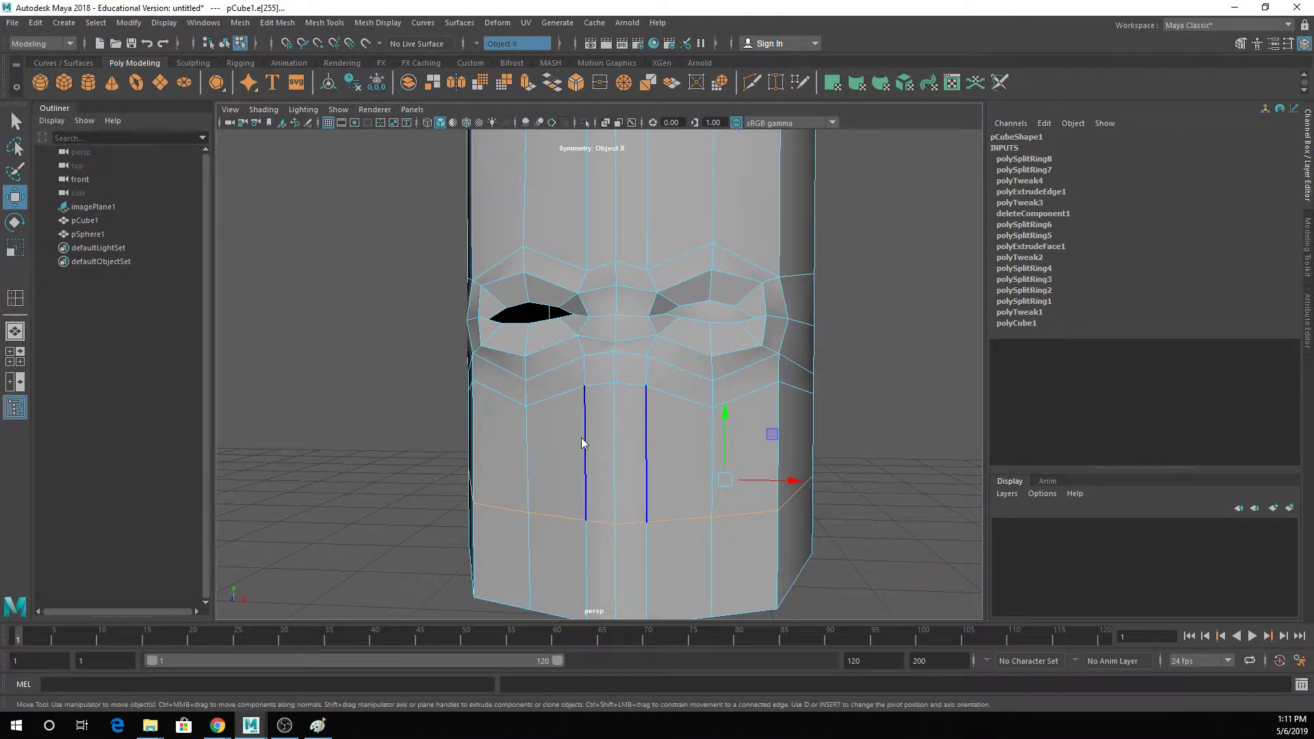
right_click(581, 330)
right_drag(591, 340, 580, 368)
drag(541, 397, 708, 510)
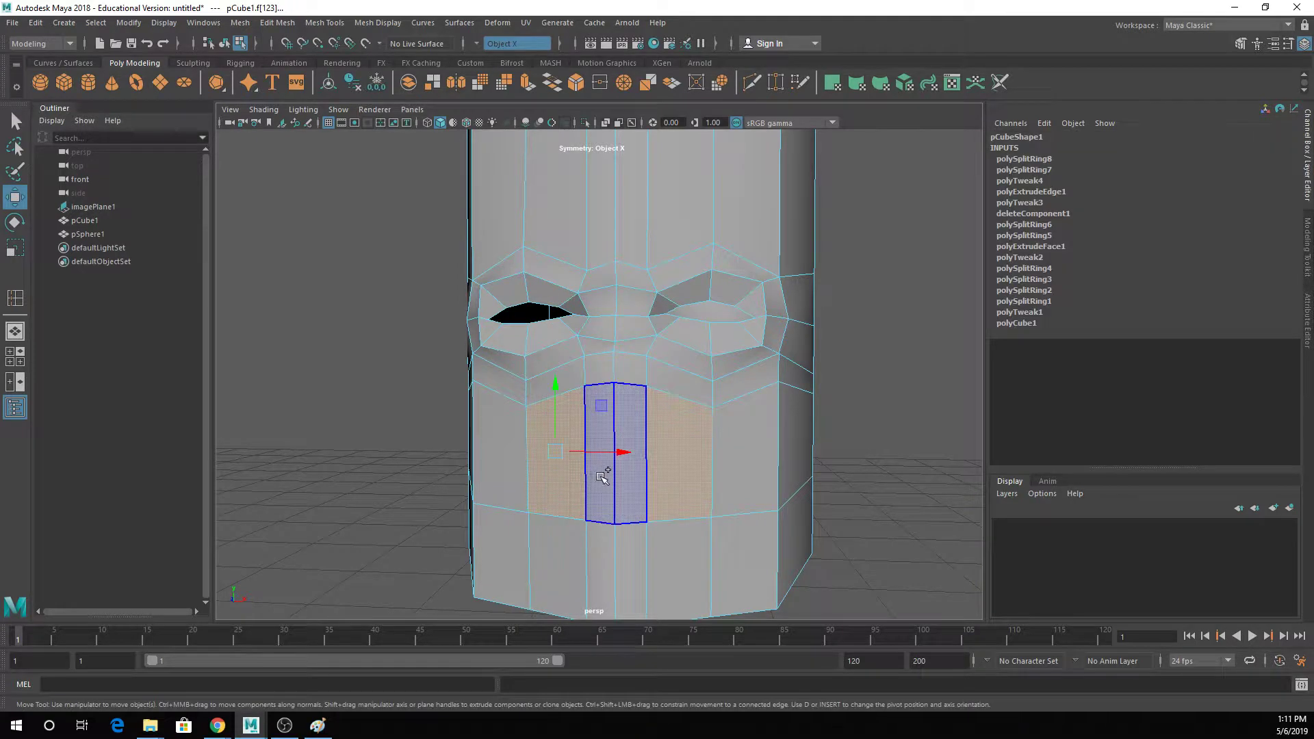
shift+click(590, 537)
scroll(590, 538, down, 3)
key(space)
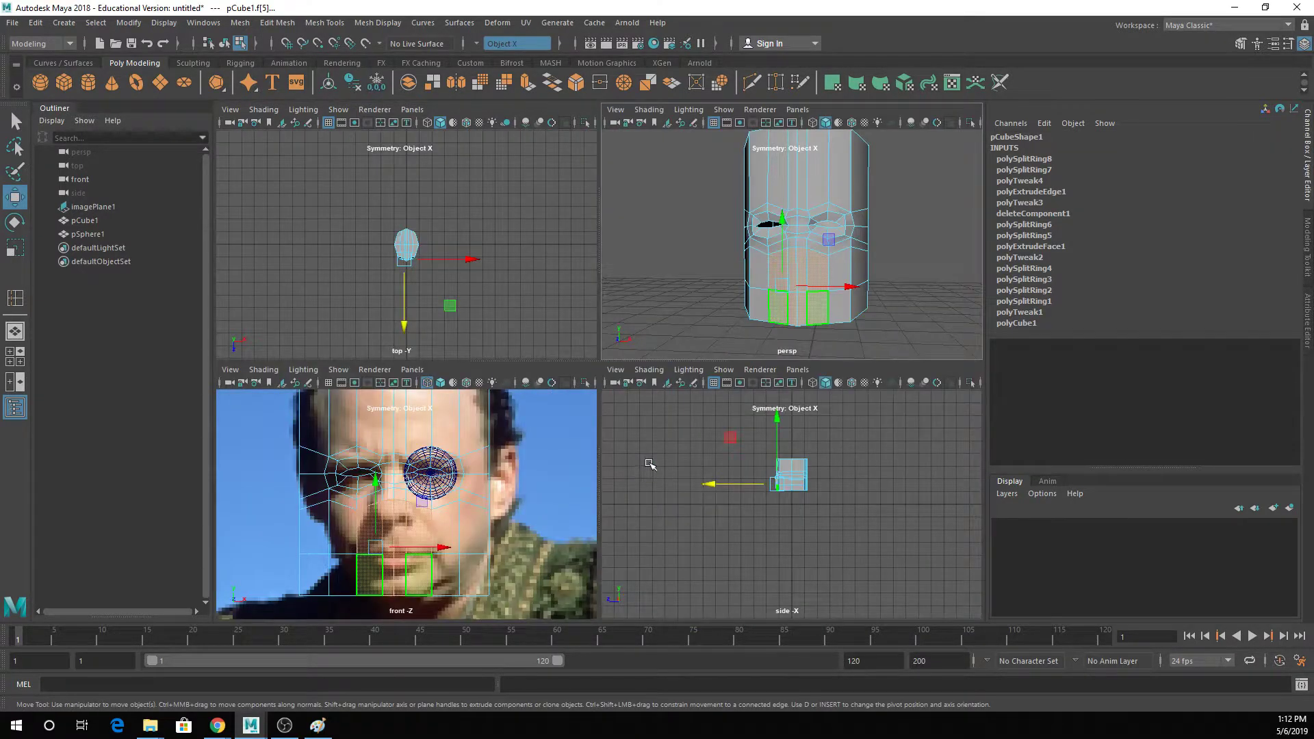
key(space)
mouse_move(685, 370)
alt+mouse_down()
mouse_move(645, 382)
mouse_move(660, 367)
alt+mouse_up()
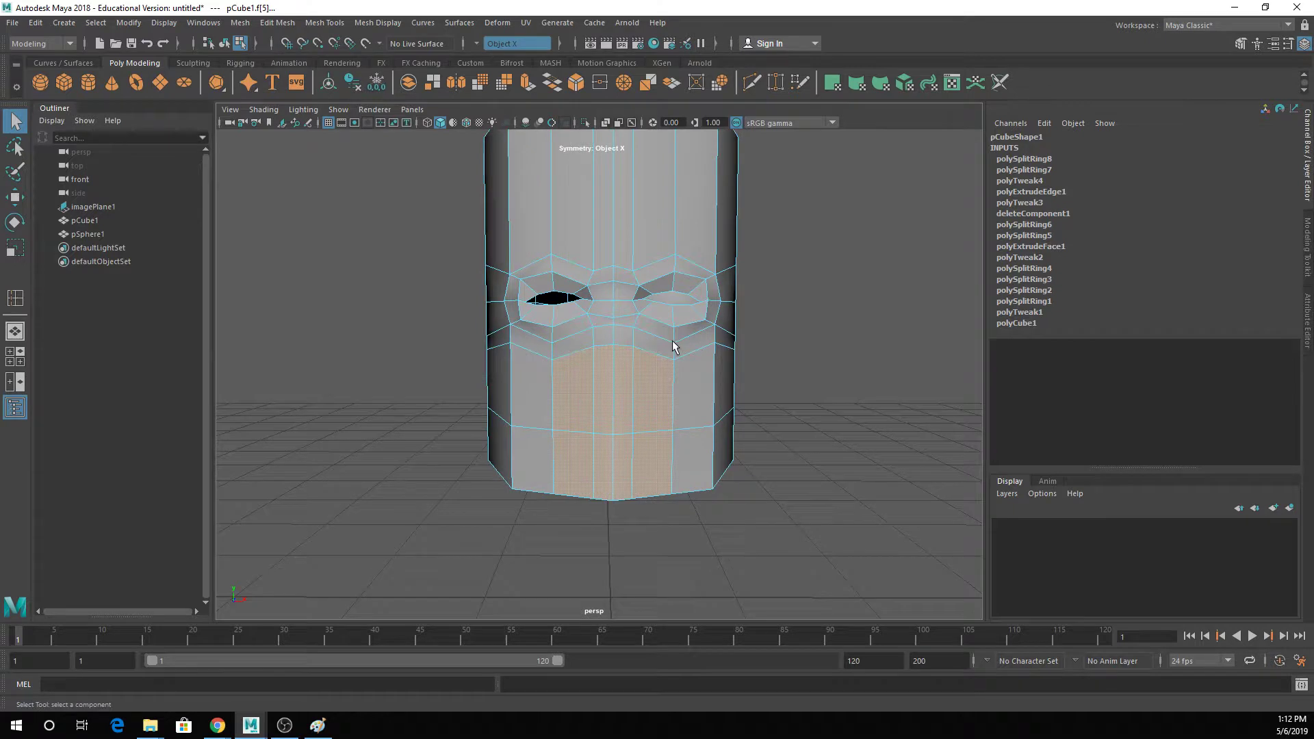
alt+drag(669, 345, 671, 390)
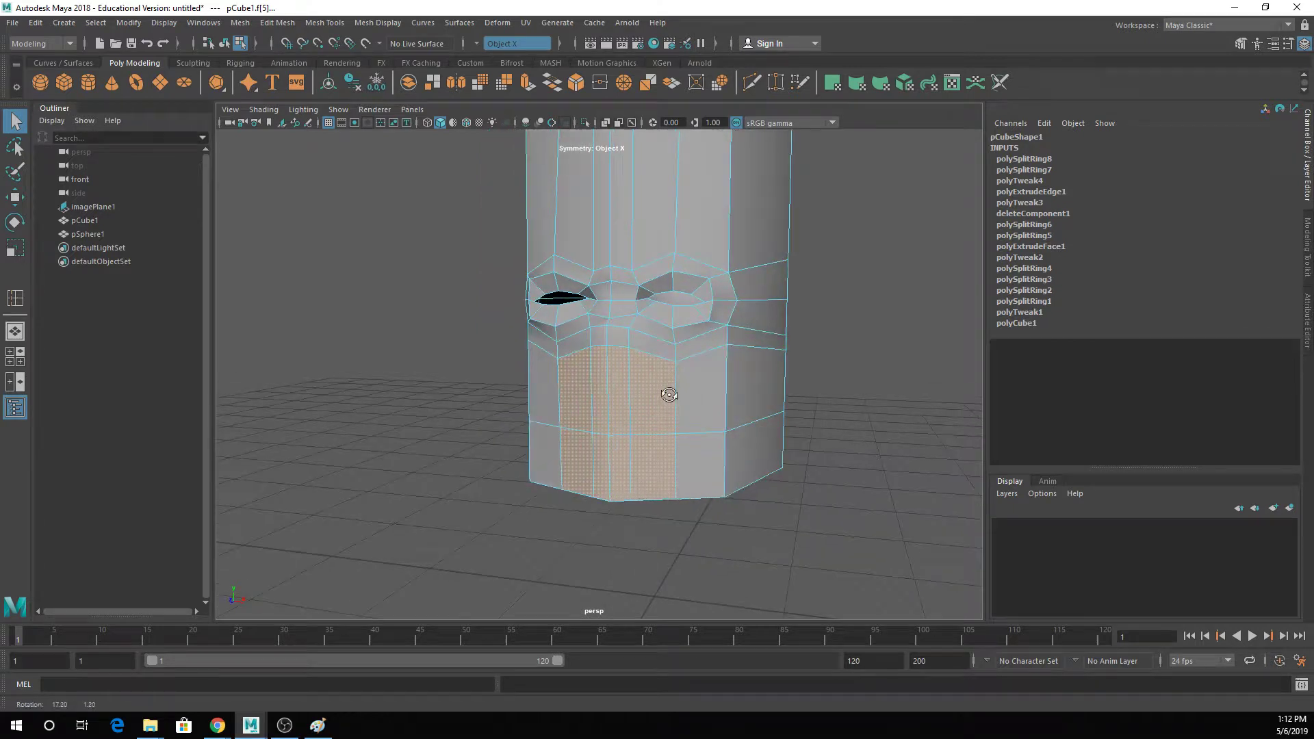
- Extrude the mouth faces, shrink the extrusion to about a quarter, and delete it
click(526, 86)
key(r)
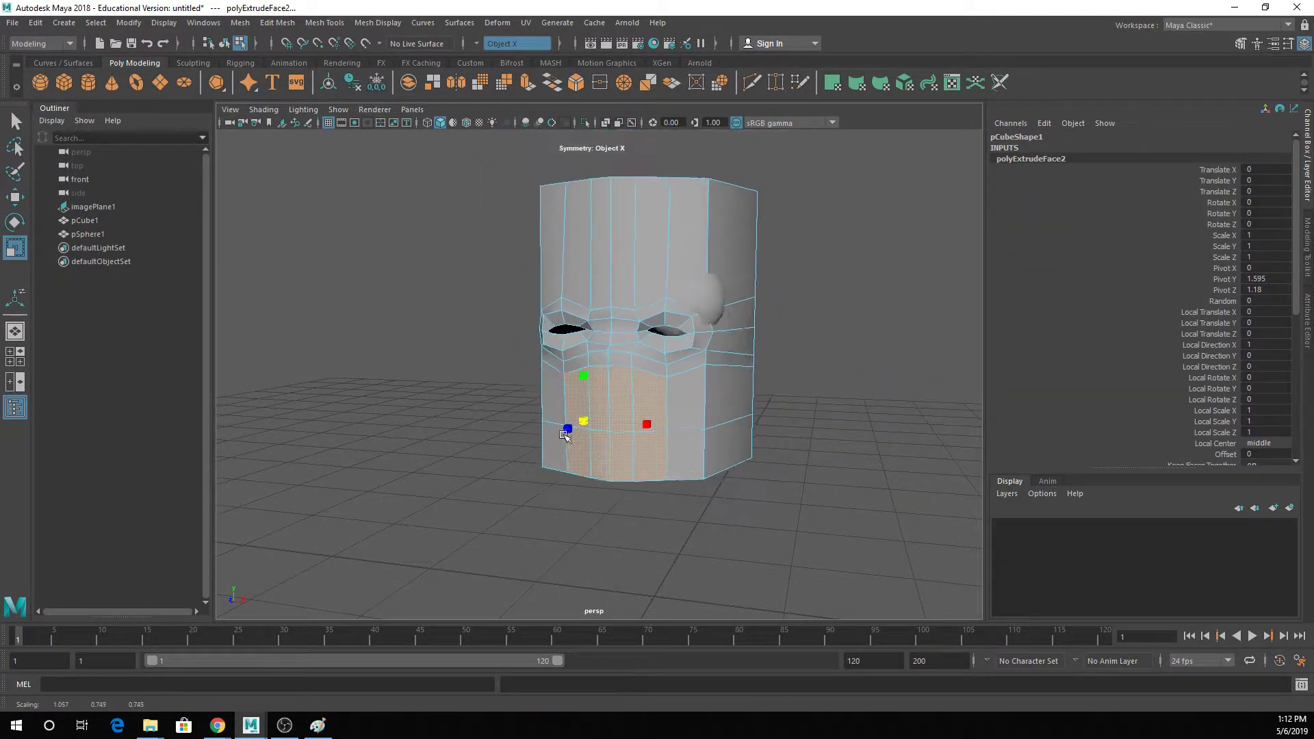
key(ctrl+z)
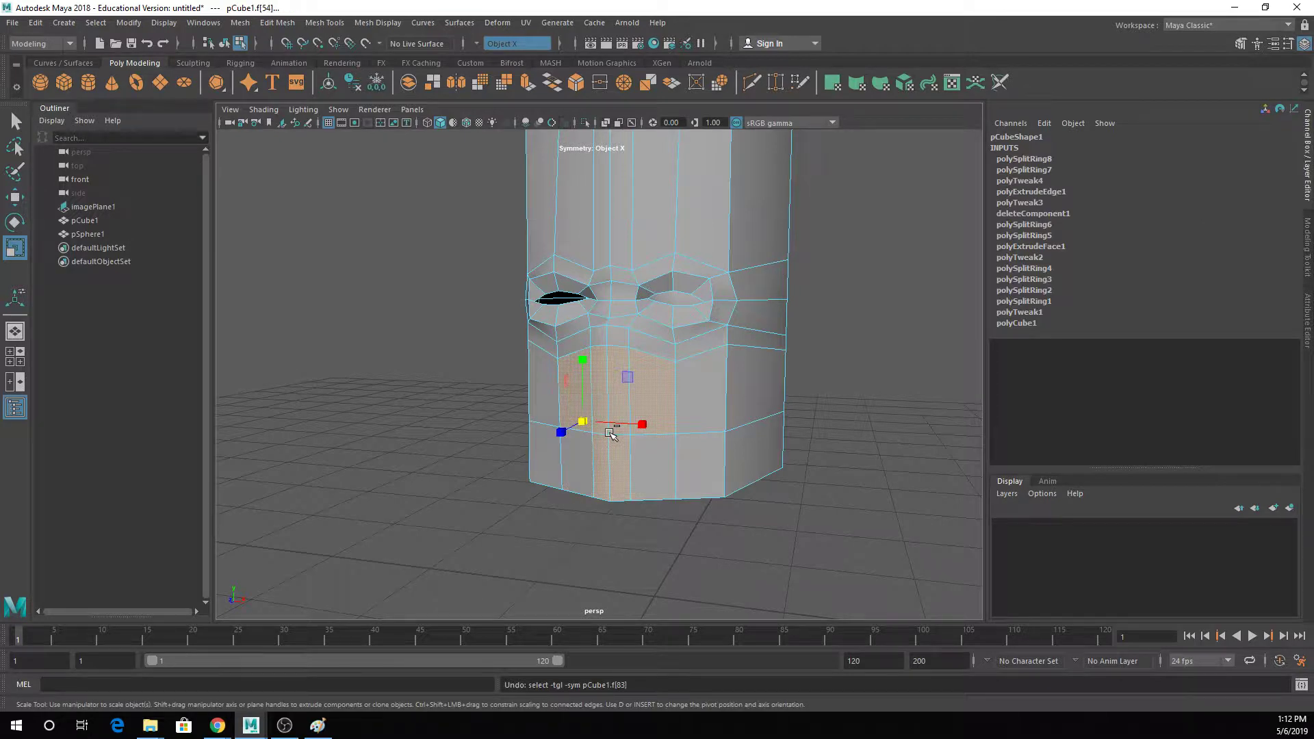
click(518, 86)
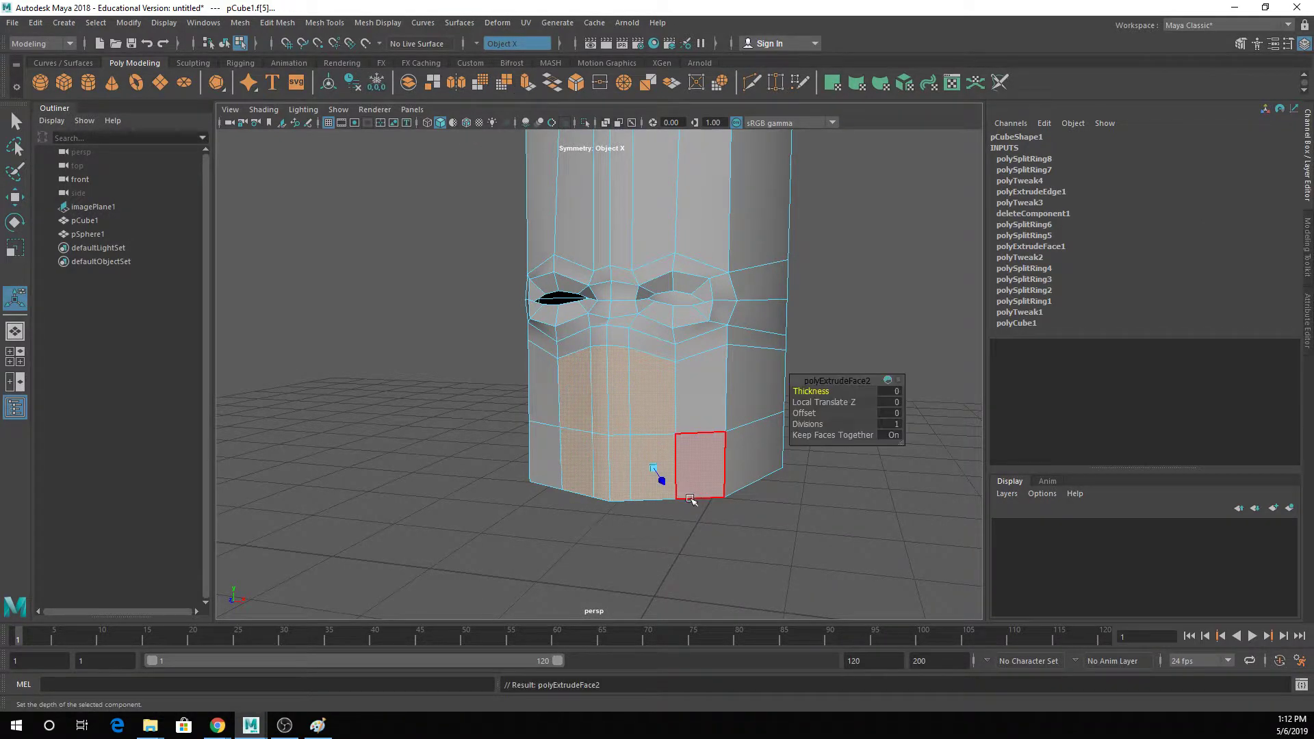
drag(651, 470, 628, 473)
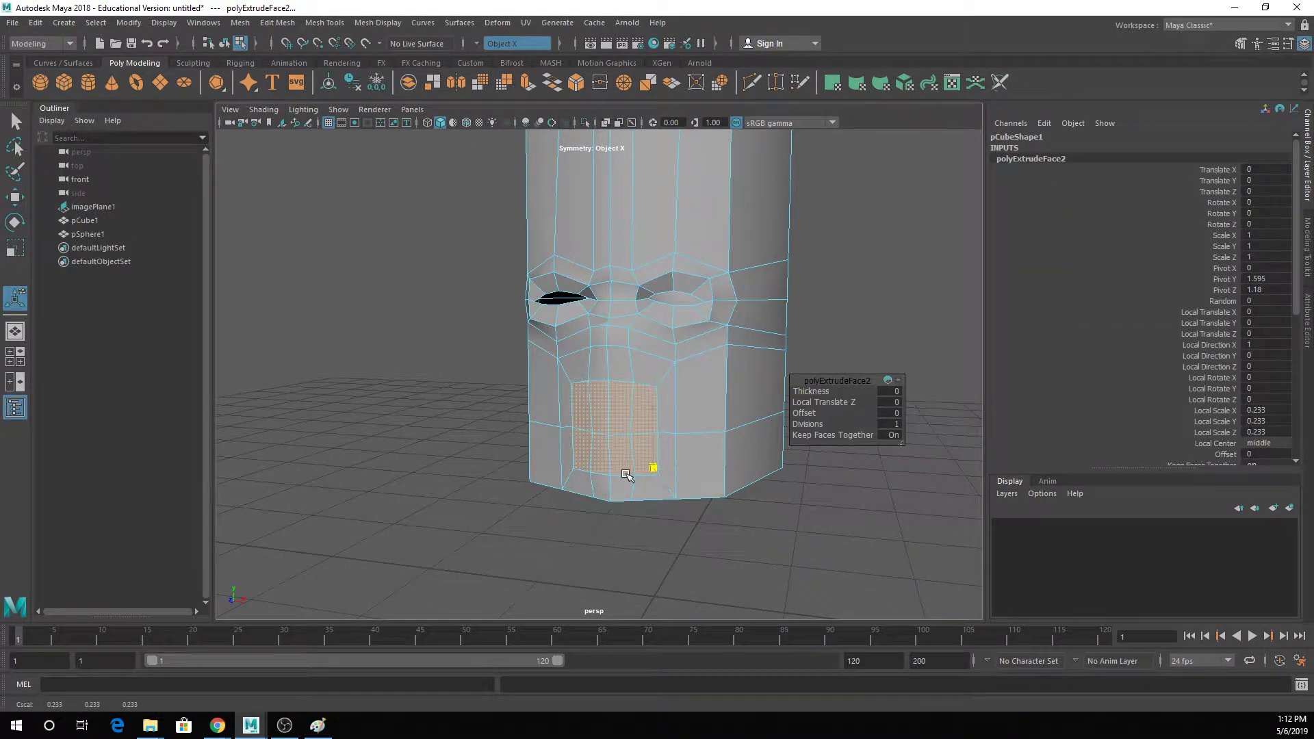
key(Delete)
- Maximize the front view and switch to vertex mode
mouse_move(662, 377)
alt+mouse_down()
mouse_move(692, 361)
mouse_move(669, 373)
mouse_move(680, 374)
alt+mouse_up()
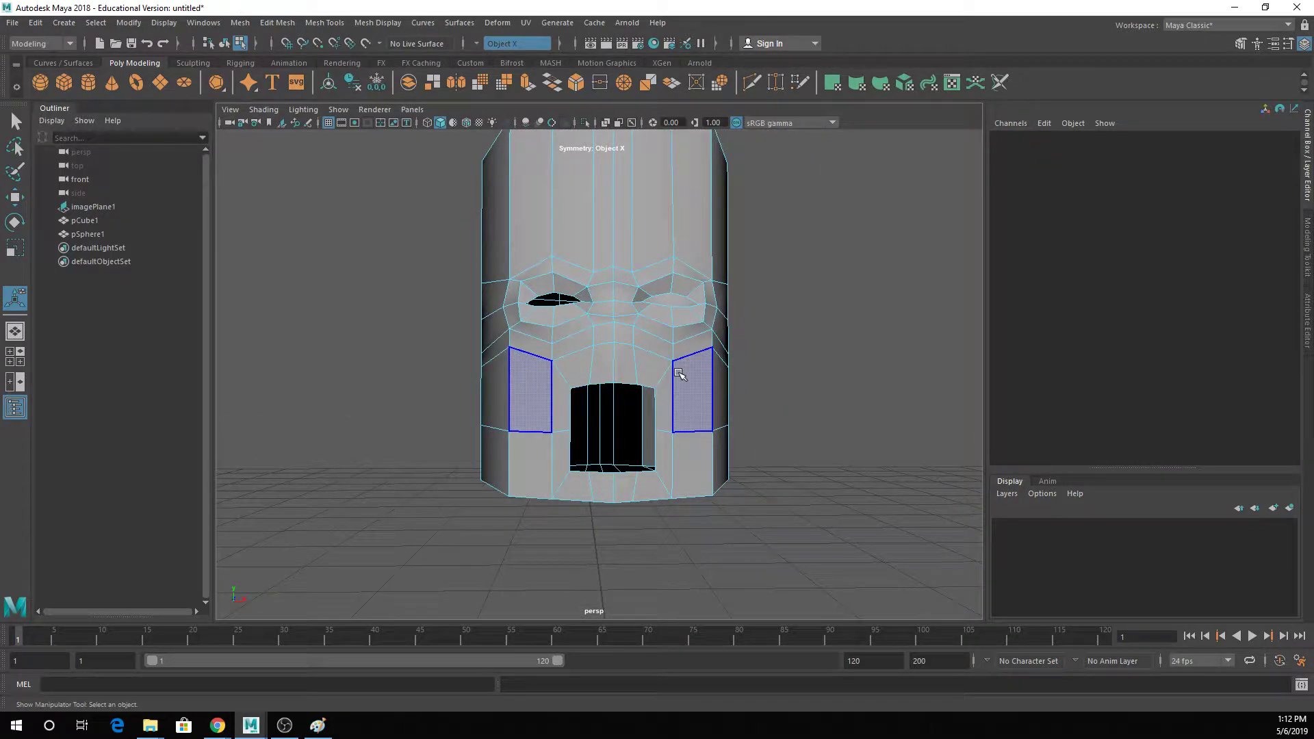
key(space)
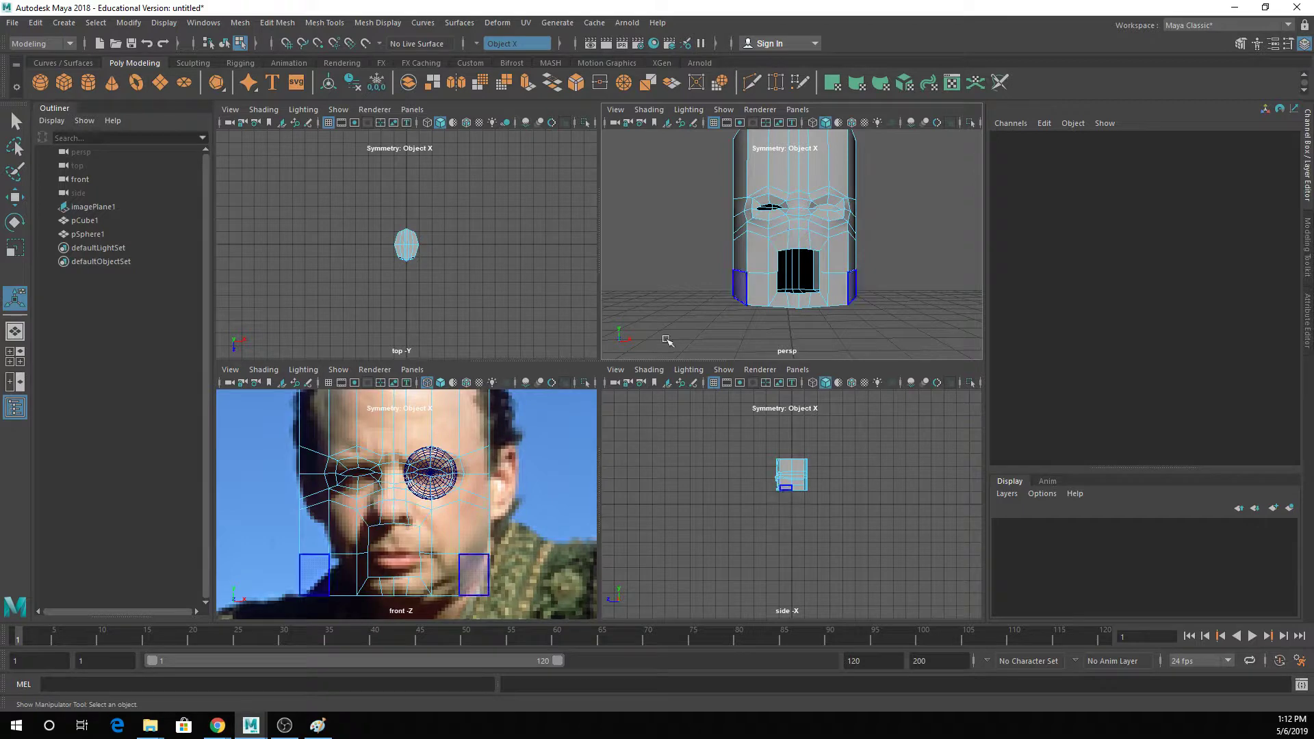
key(space)
scroll(654, 316, down, 2)
right_drag(577, 311, 568, 356)
right_drag(528, 312, 505, 334)
- Pull the cheek vertex beside the nose down and lower the three vertices under the nose
click(516, 337)
key(w)
drag(519, 339, 524, 378)
key(q)
drag(530, 319, 571, 346)
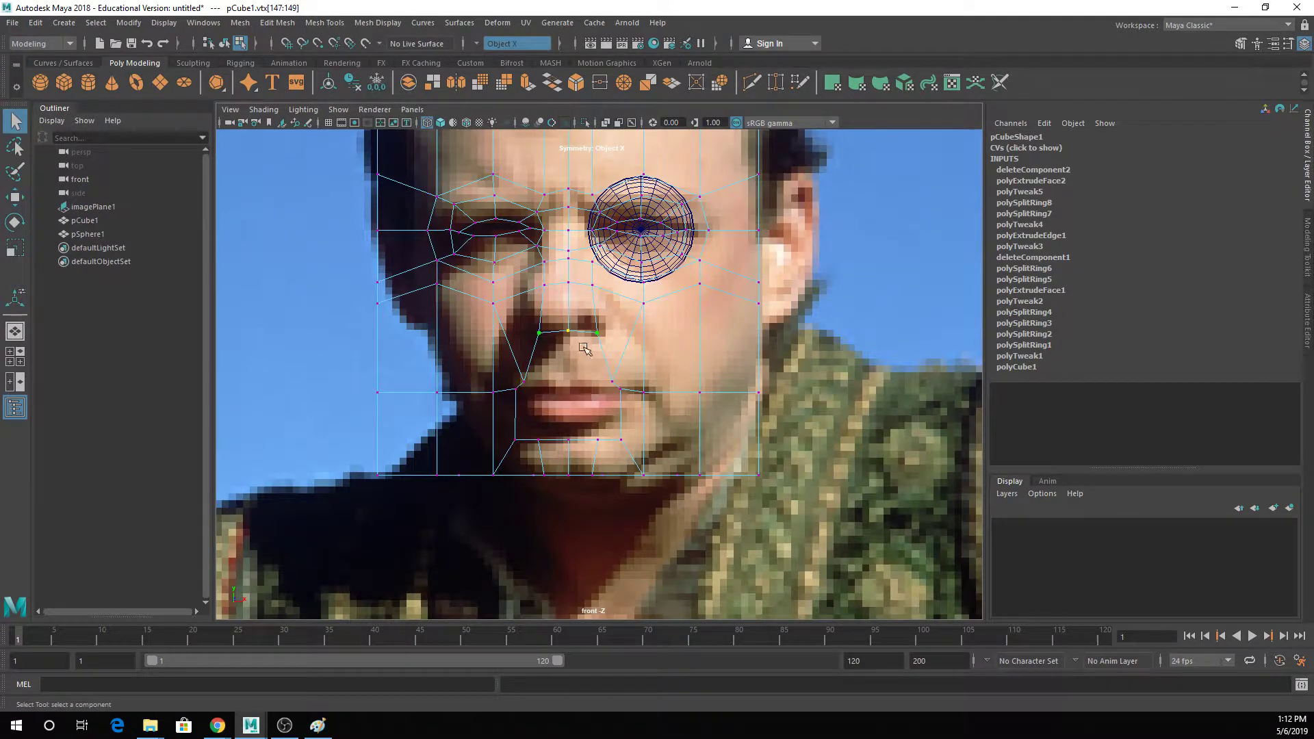
key(w)
drag(553, 301, 553, 344)
- Scale the lip-line vertices and slide a chin-bottom vertex to the right
drag(502, 423, 597, 401)
key(r)
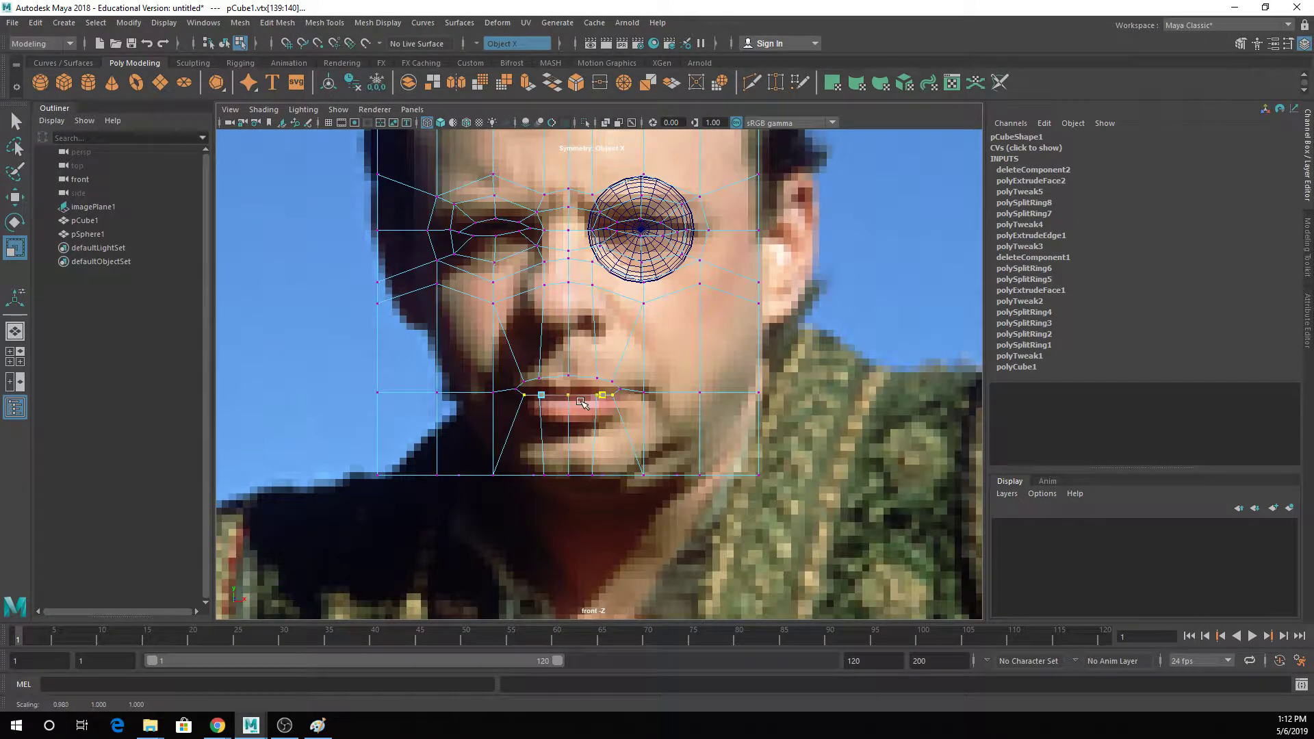
key(q)
click(493, 474)
key(w)
drag(560, 475, 587, 476)
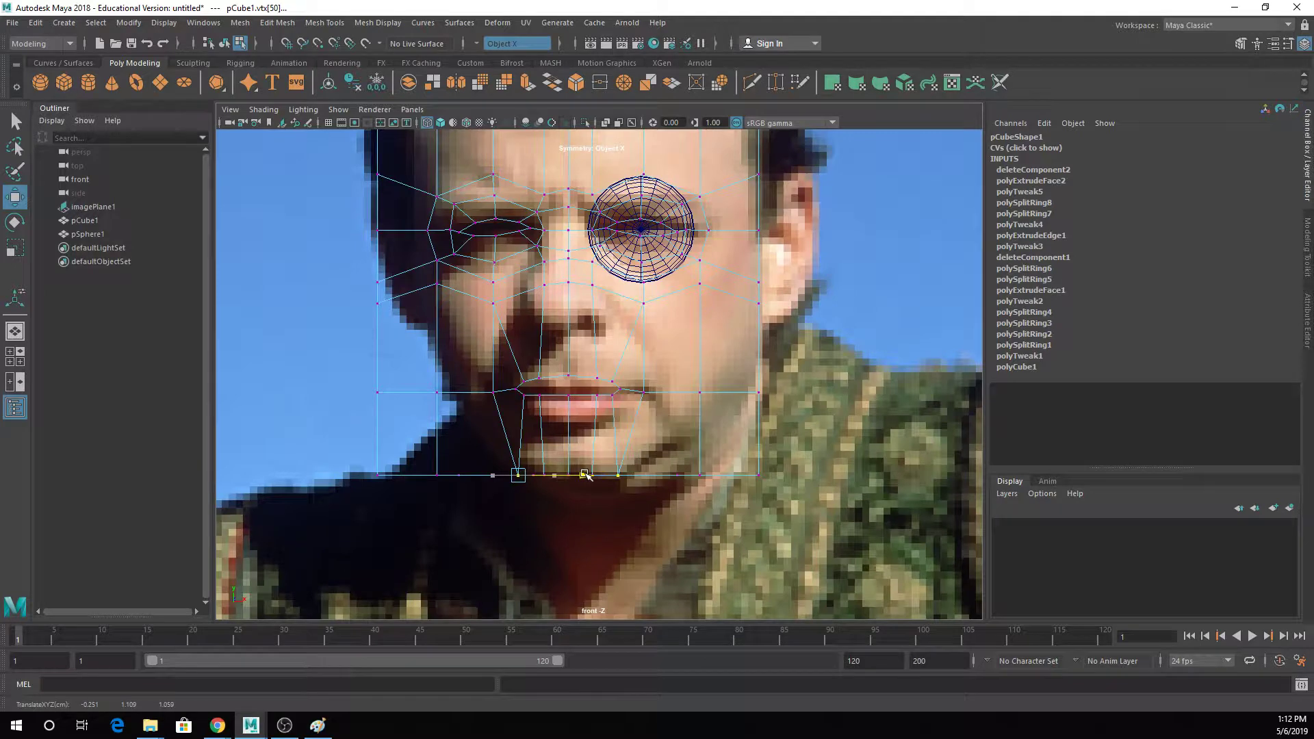
key(q)
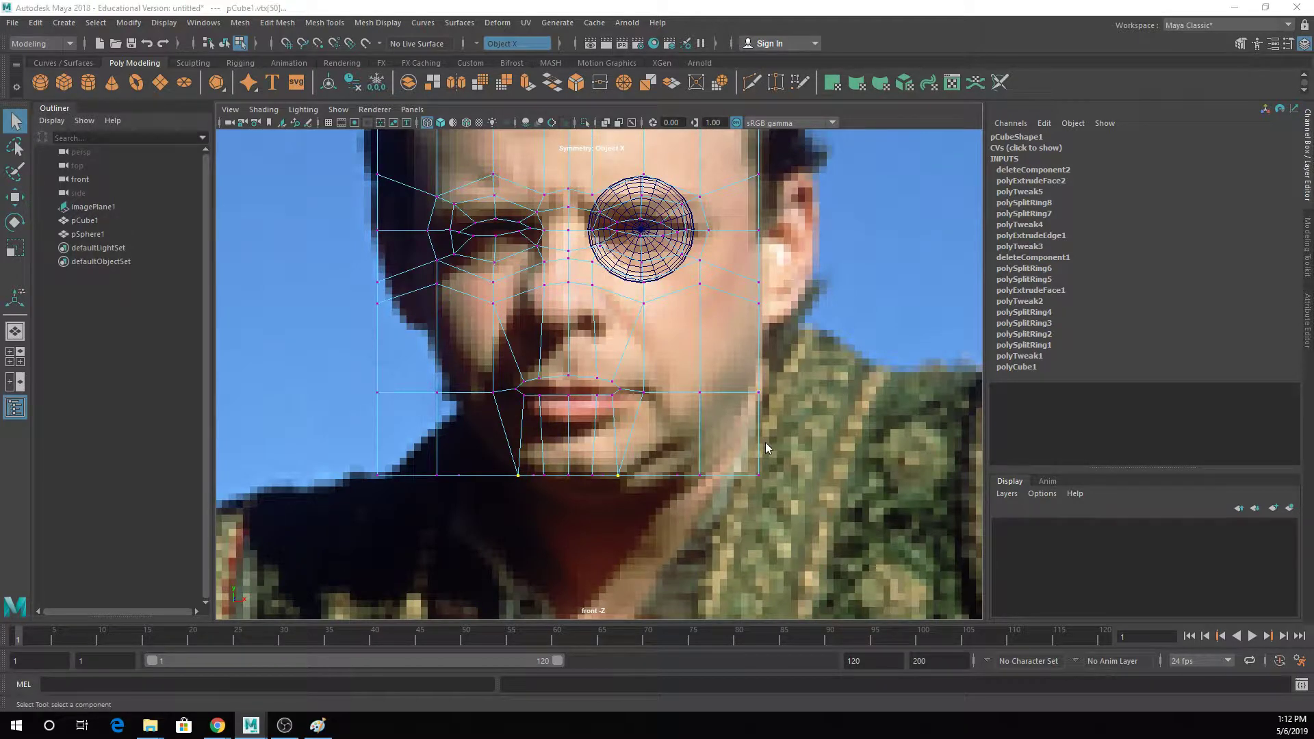
- Pull the chin corner and bottom chin vertices inward to taper the jawline
key(space)
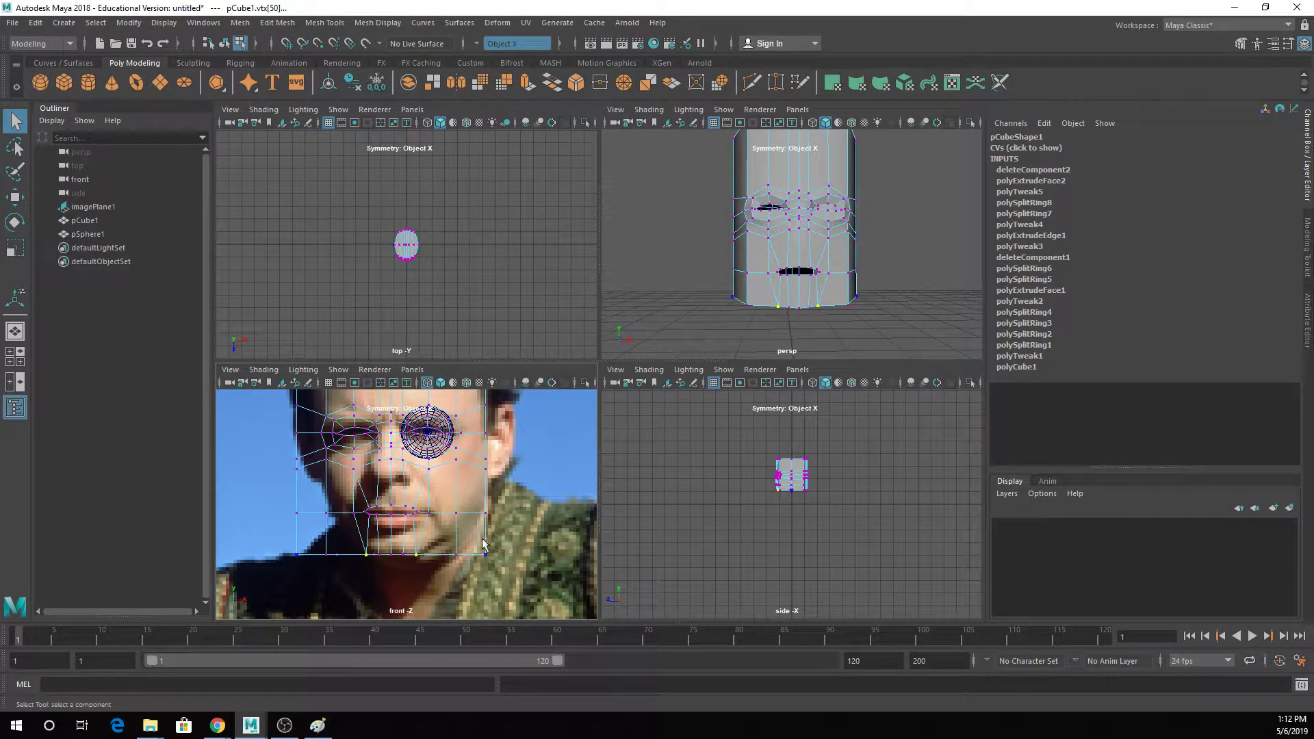
click(484, 550)
key(w)
drag(484, 547, 456, 545)
key(q)
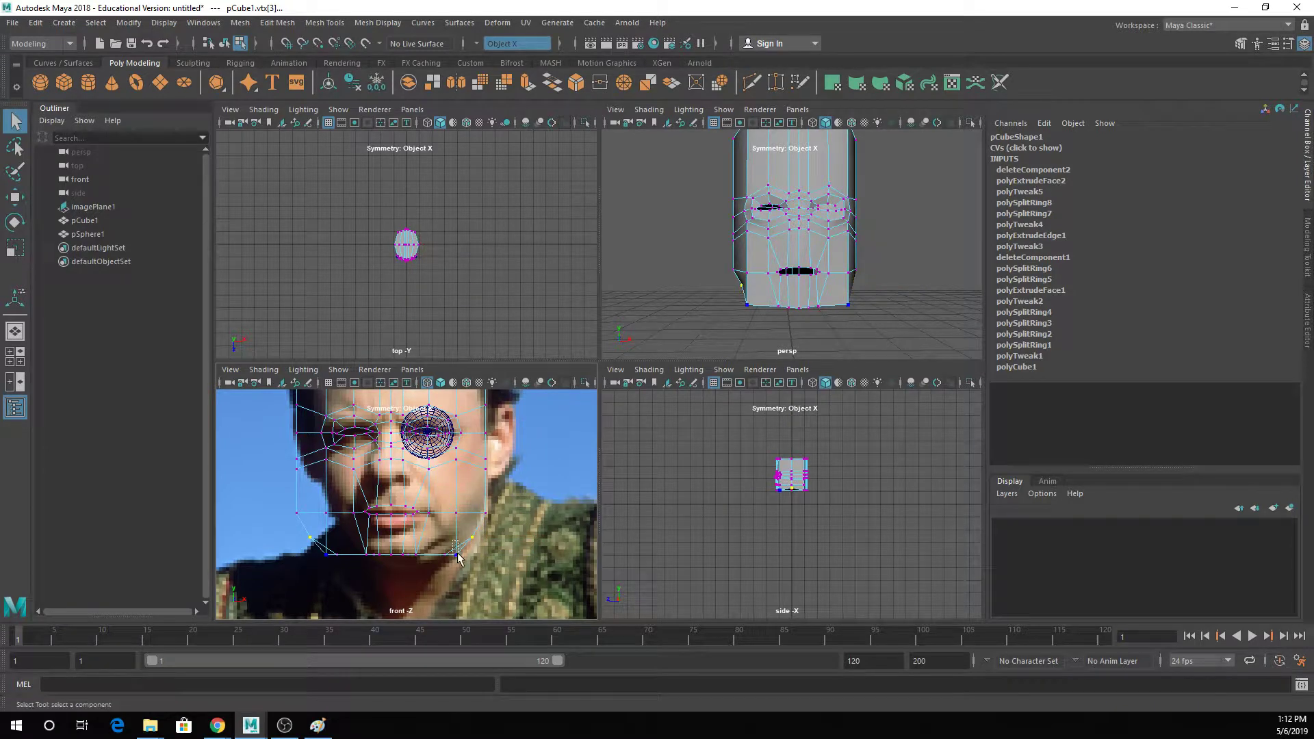
key(w)
drag(456, 553, 440, 549)
key(q)
drag(497, 515, 470, 537)
key(w)
key(q)
key(w)
key(q)
click(485, 459)
alt+middle_drag(483, 462, 454, 607)
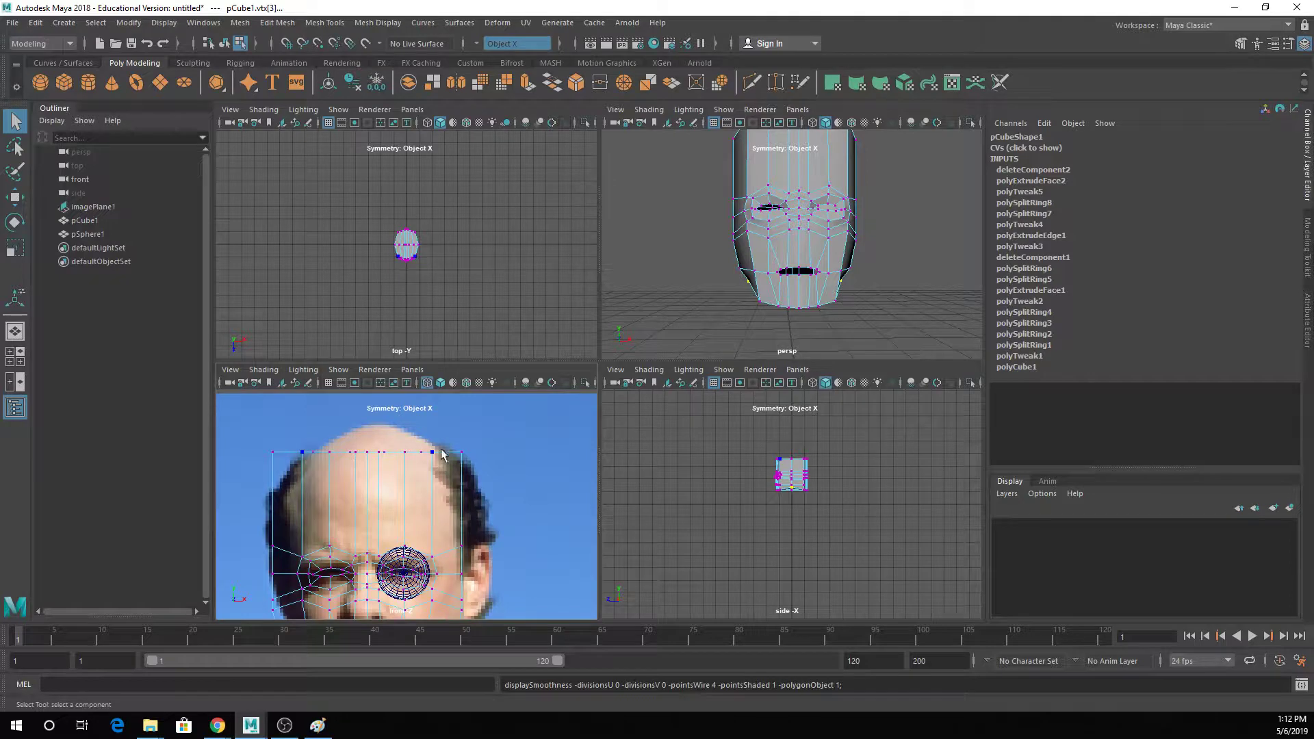
- Reshape the forehead: lower the corner vertex, lift the top-centre points, widen the forehead corners
click(462, 453)
key(w)
mouse_move(469, 460)
mouse_down()
mouse_move(464, 528)
mouse_move(457, 475)
mouse_up()
key(q)
click(381, 452)
key(w)
drag(377, 438, 379, 401)
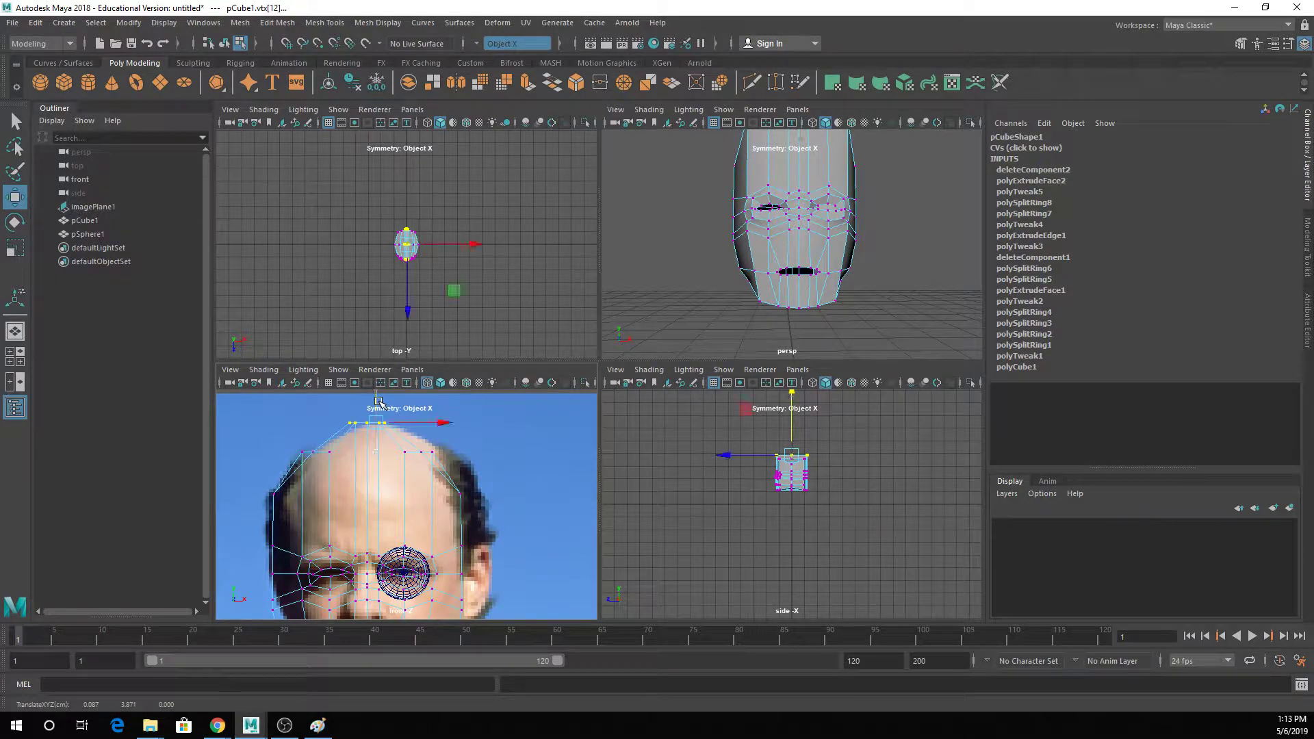
click(433, 452)
drag(433, 451, 442, 451)
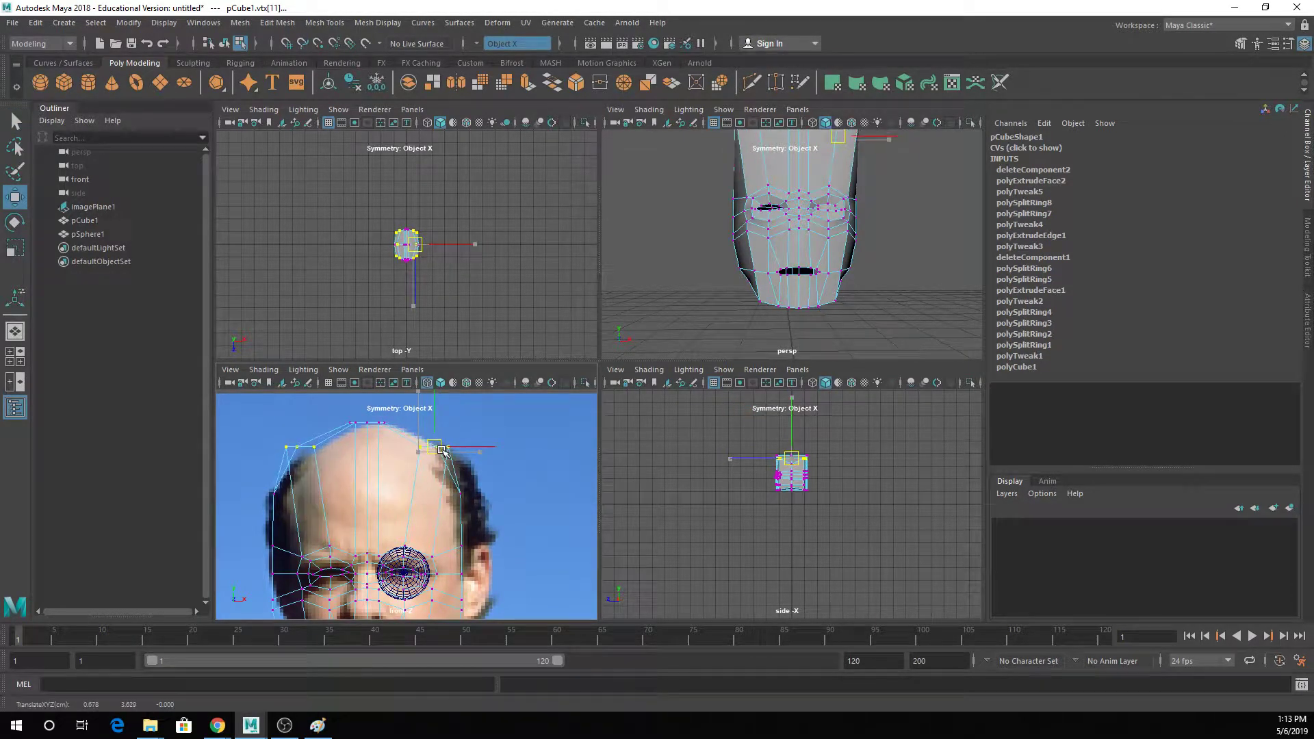
- In the maximized perspective view, select an edge on the left side of the head to move
scroll(804, 241, down, 2)
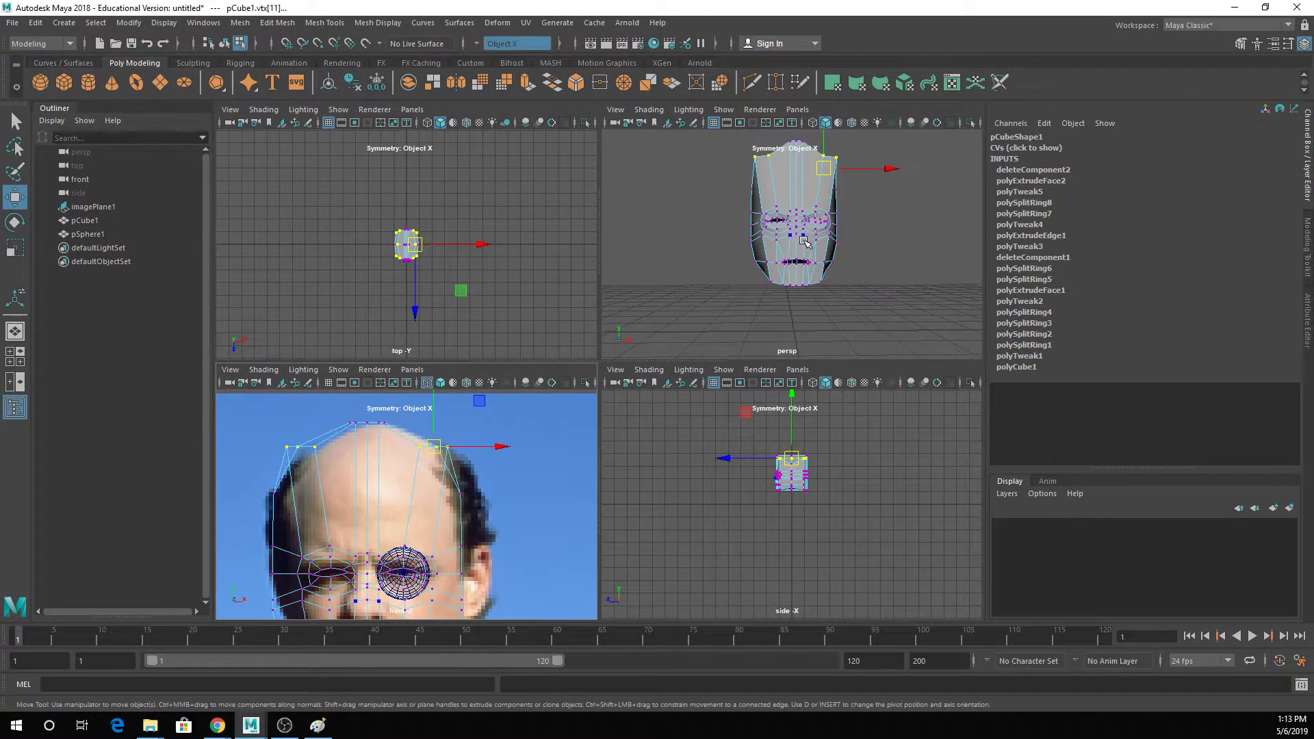
key(space)
alt+drag(740, 241, 603, 345)
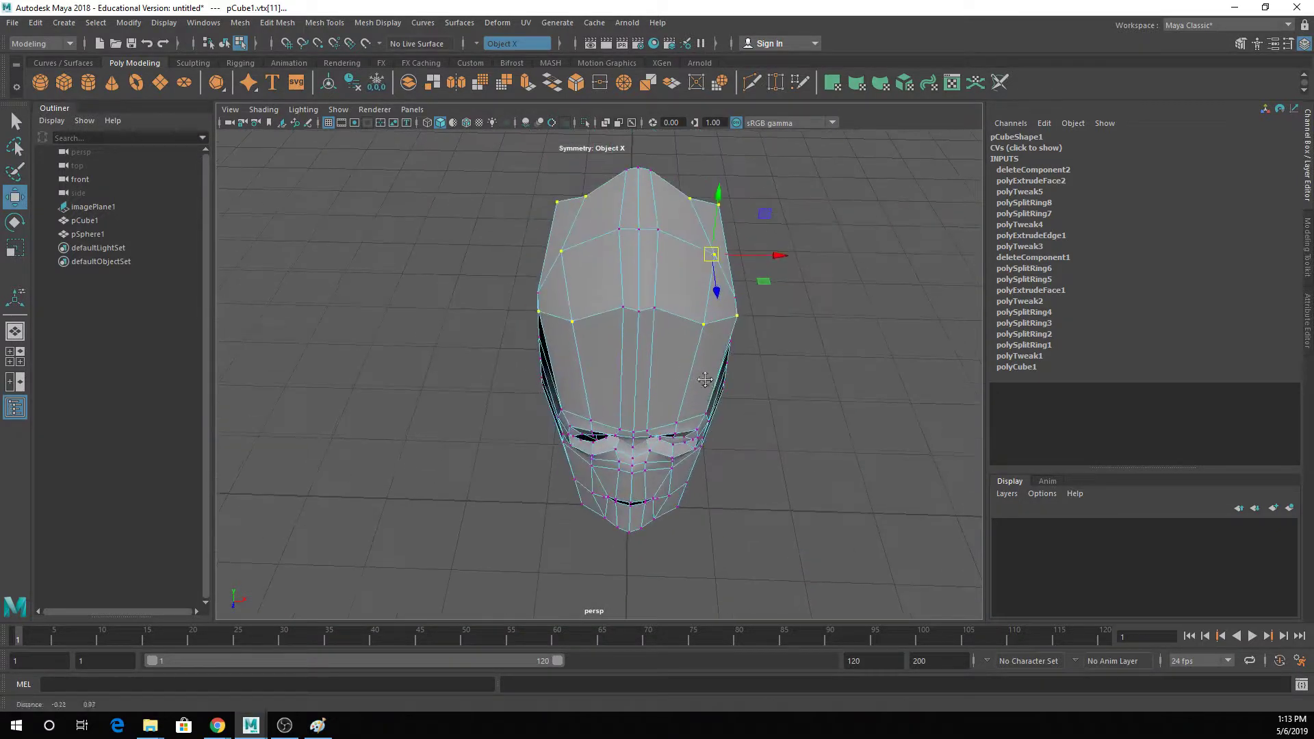
key(q)
right_drag(594, 306, 517, 294)
click(567, 280)
key(w)
alt+drag(568, 287, 528, 329)
key(q)
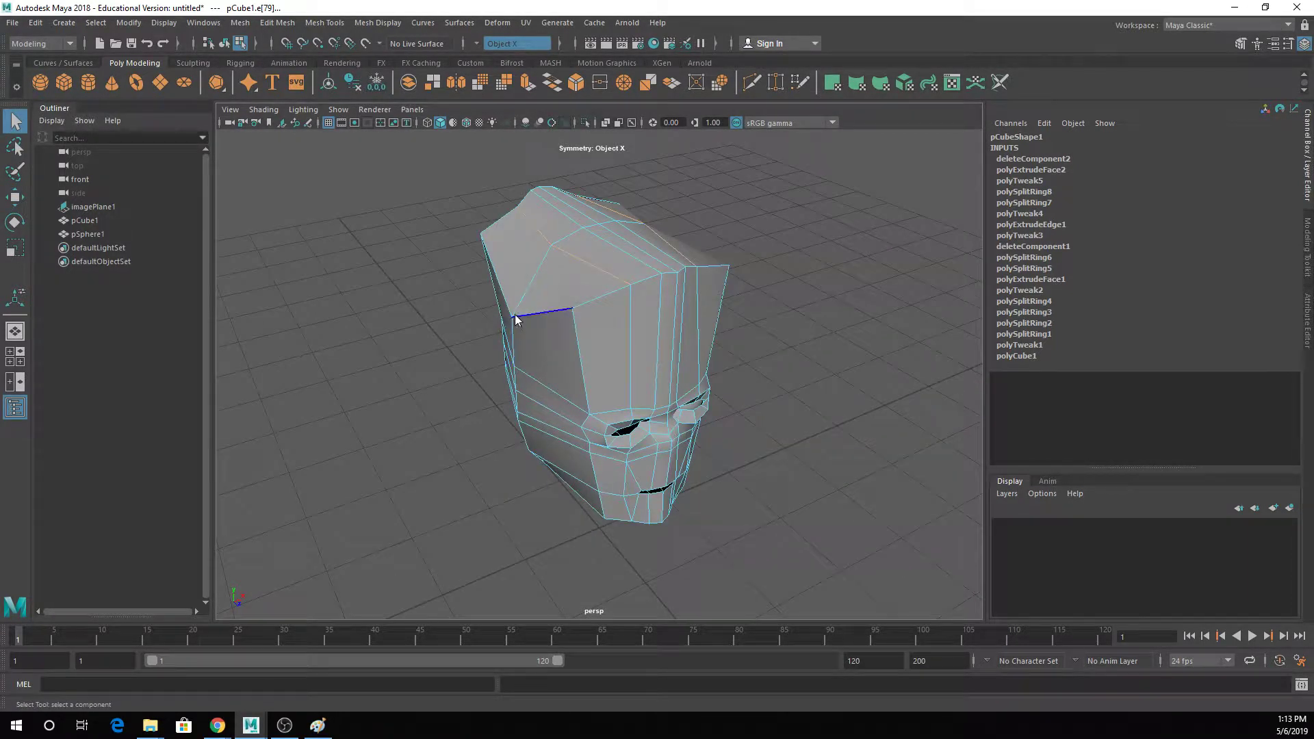
- Adjust edges near the top and on the side of the head to round the crown
right_drag(445, 254, 442, 282)
right_drag(621, 303, 596, 263)
click(617, 293)
key(w)
alt+drag(616, 293, 383, 321)
click(425, 274)
key(q)
click(436, 309)
key(w)
- Move the side and crown points, with their mirrors, outward to widen the skull
right_drag(579, 299, 513, 296)
click(609, 315)
drag(622, 319, 650, 305)
key(q)
key(w)
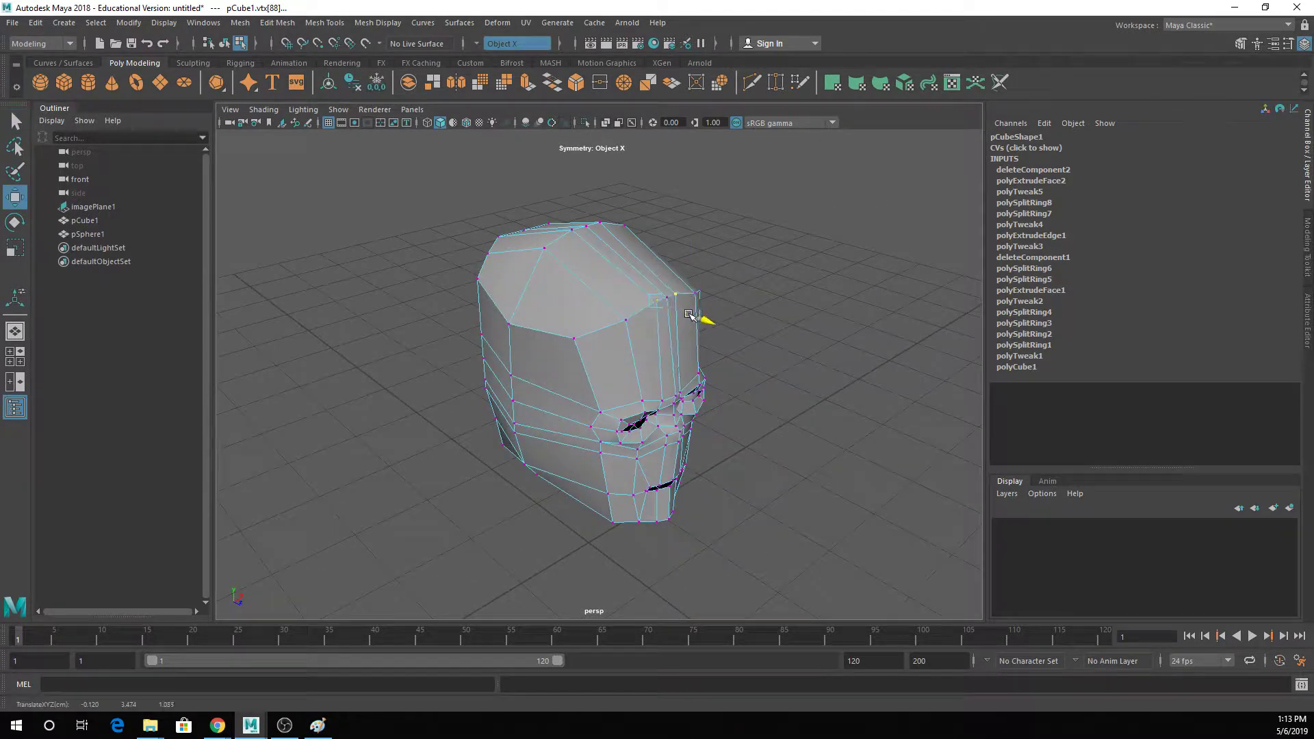
click(681, 293)
key(q)
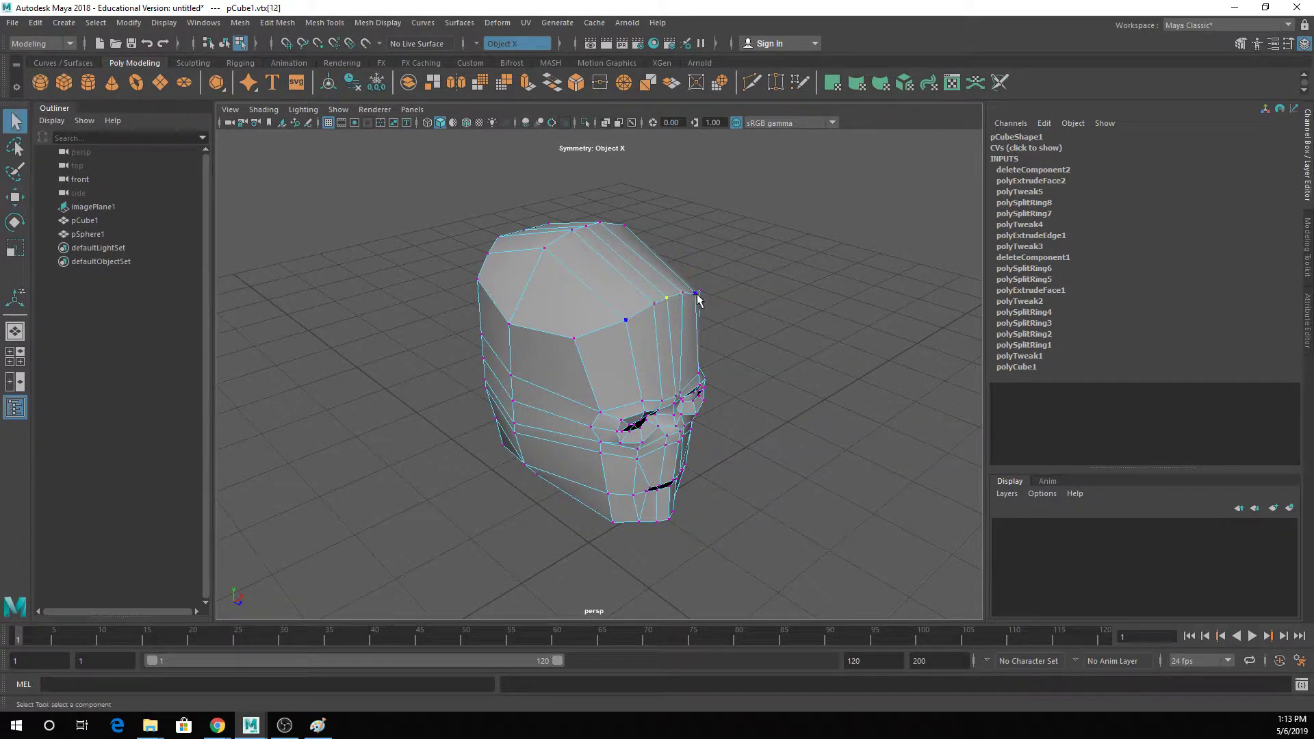
key(w)
alt+drag(736, 299, 655, 293)
- Check the rounded head in smooth preview (3) from several angles, then select pCube1
key(3)
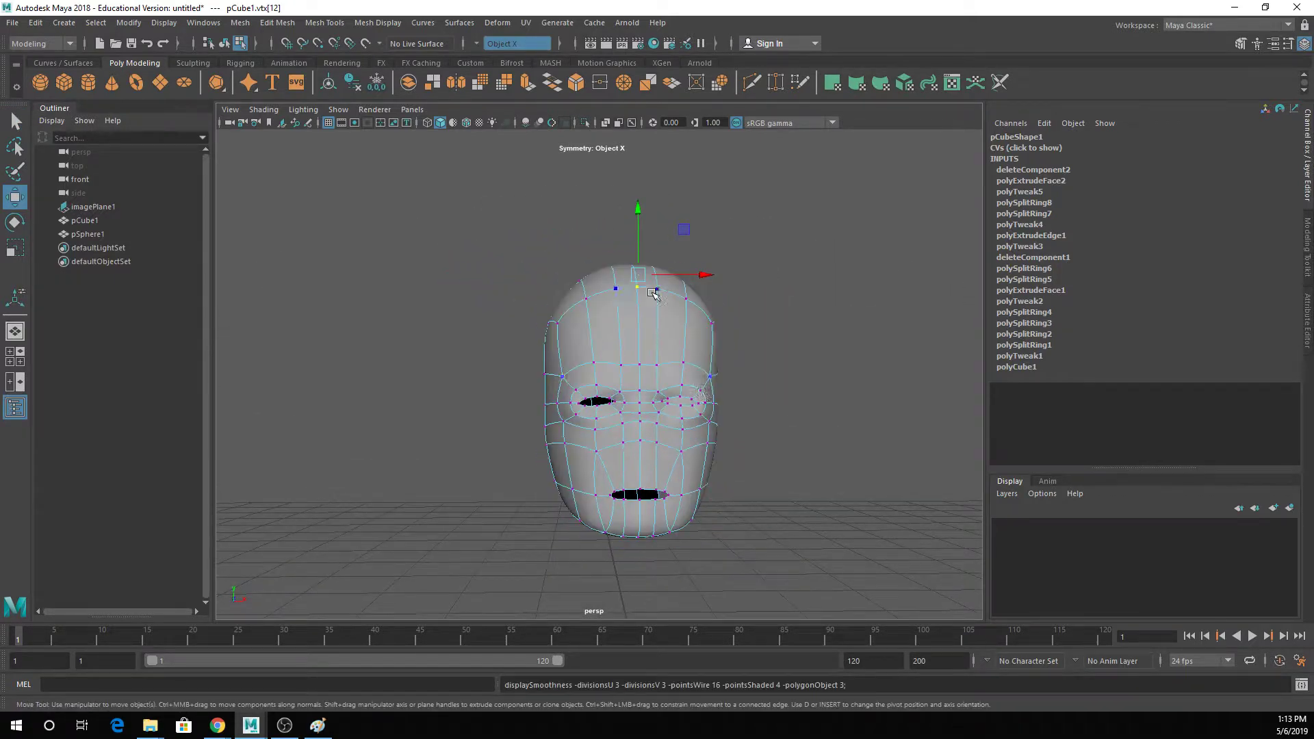
alt+drag(678, 480, 661, 353)
right_drag(667, 342, 733, 316)
key(q)
alt+drag(719, 371, 676, 376)
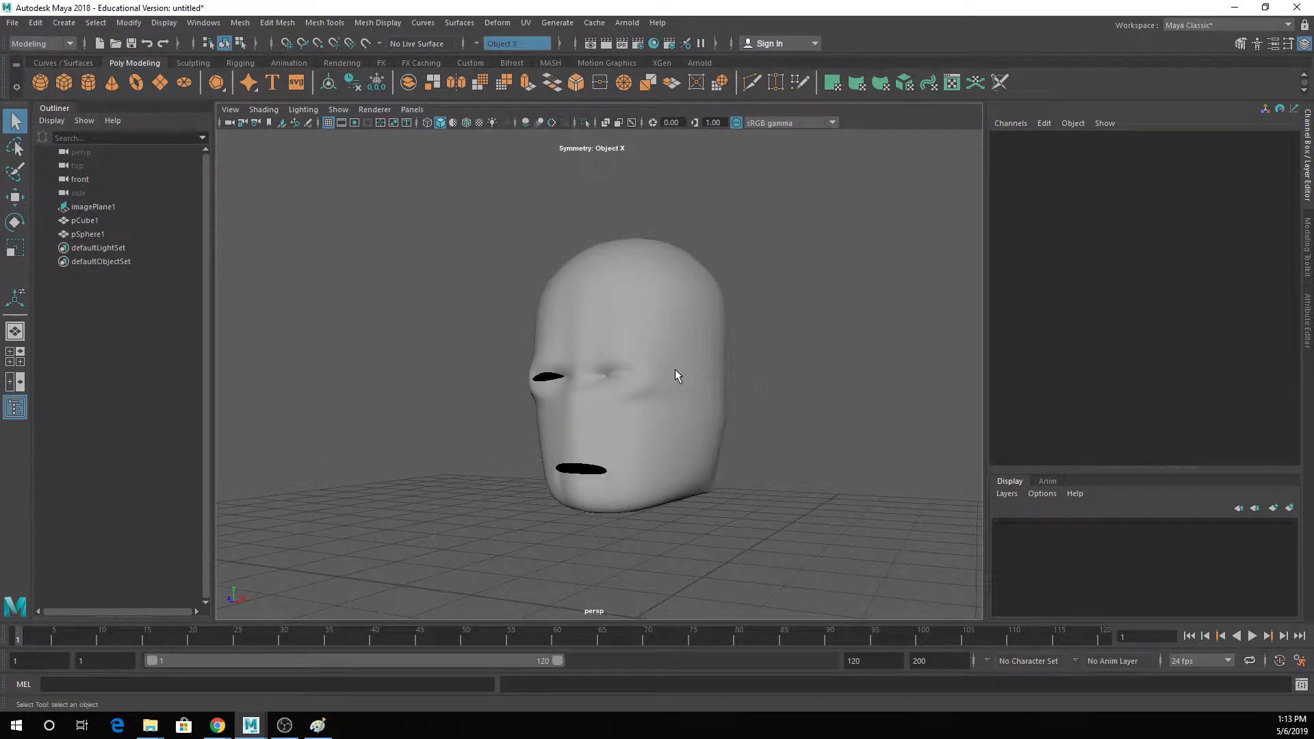
alt+drag(675, 372, 634, 419)
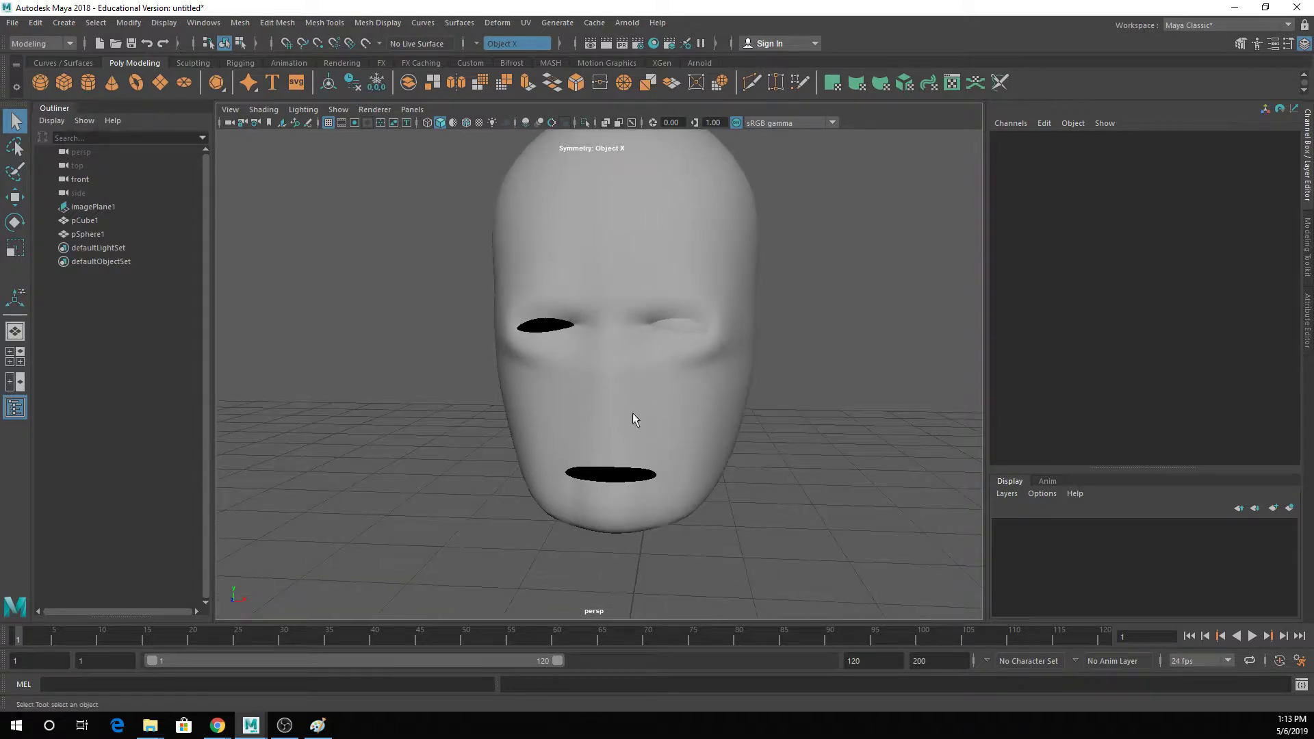
click(633, 419)
- In the maximized front view, shift the mouth corner edge right and down to match the photo
key(space)
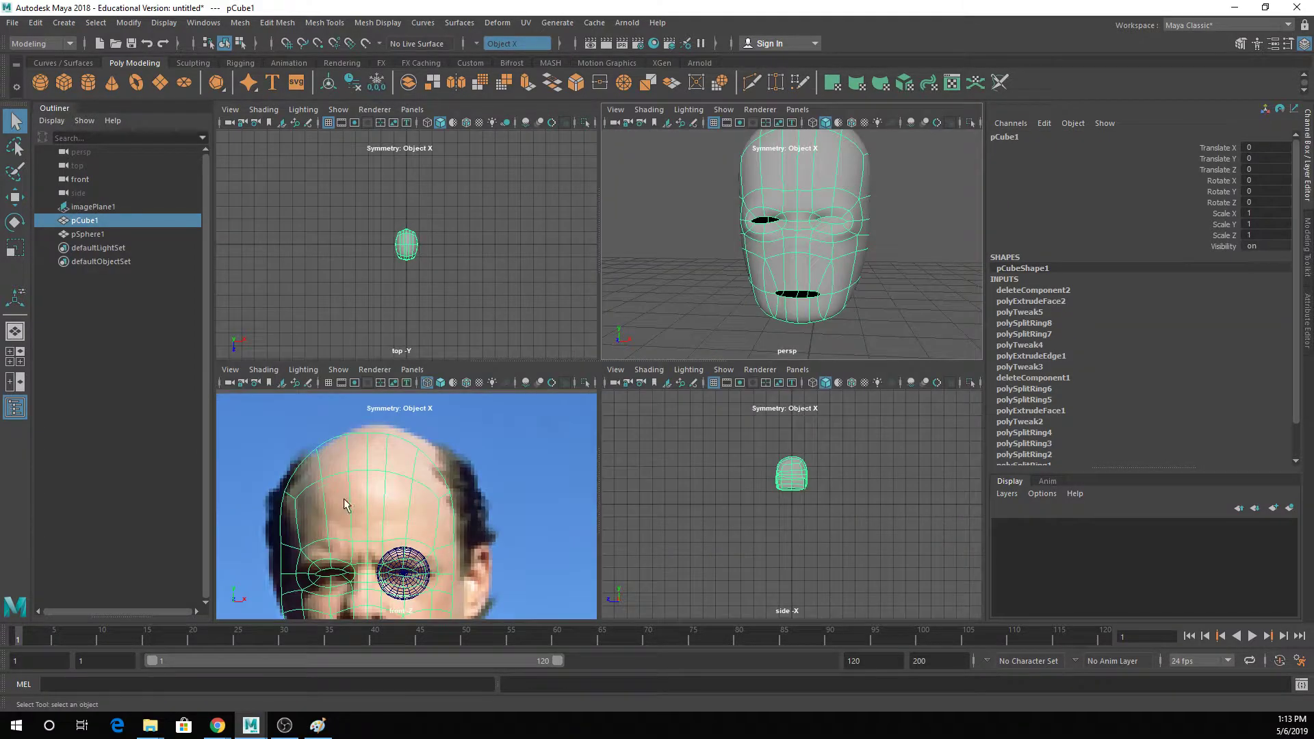
key(space)
alt+middle_drag(516, 411, 606, 351)
right_click(603, 454)
right_drag(586, 452, 583, 300)
click(608, 456)
key(w)
drag(610, 457, 627, 462)
click(534, 454)
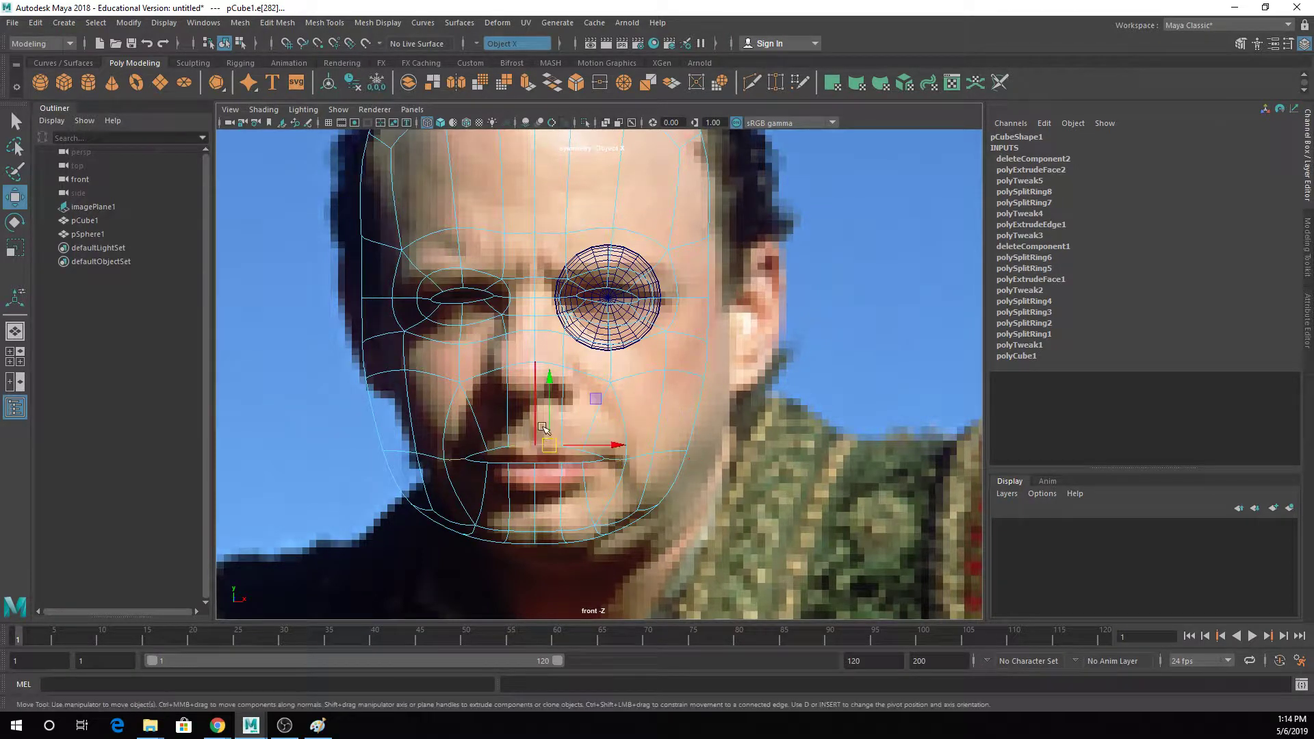
key(q)
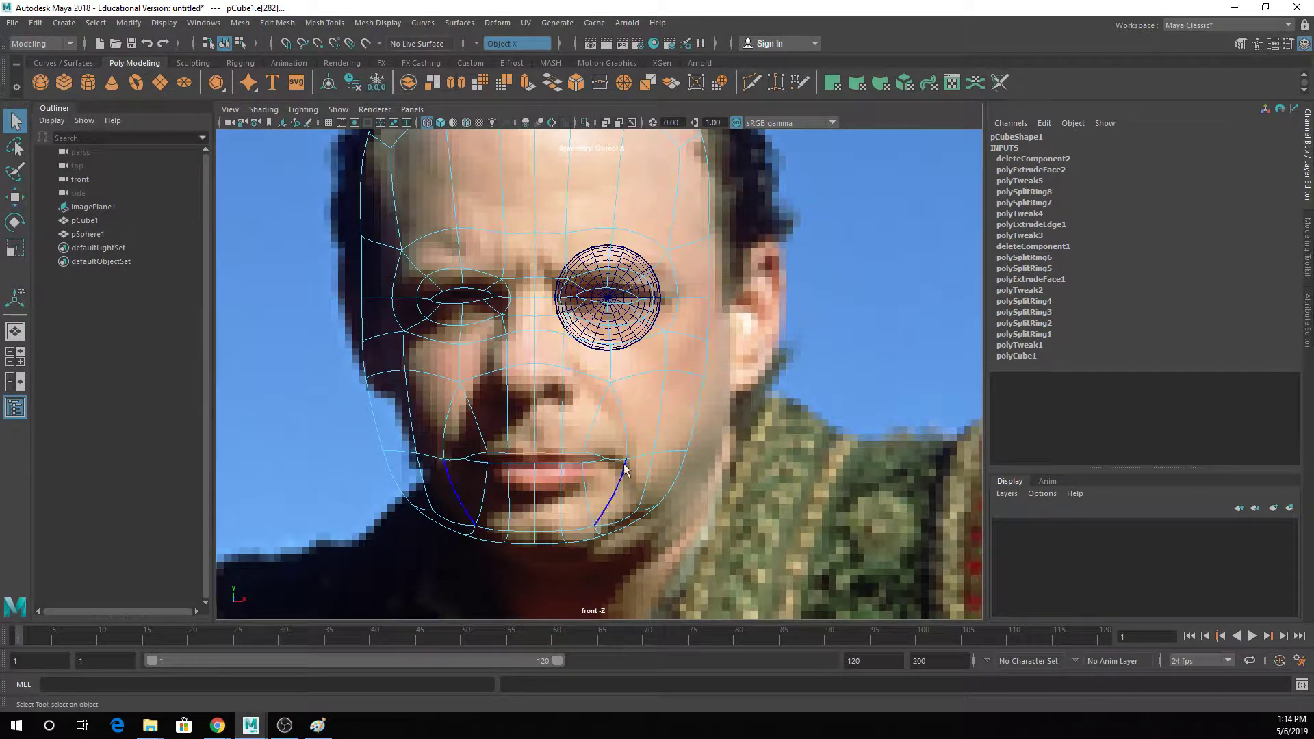
key(1)
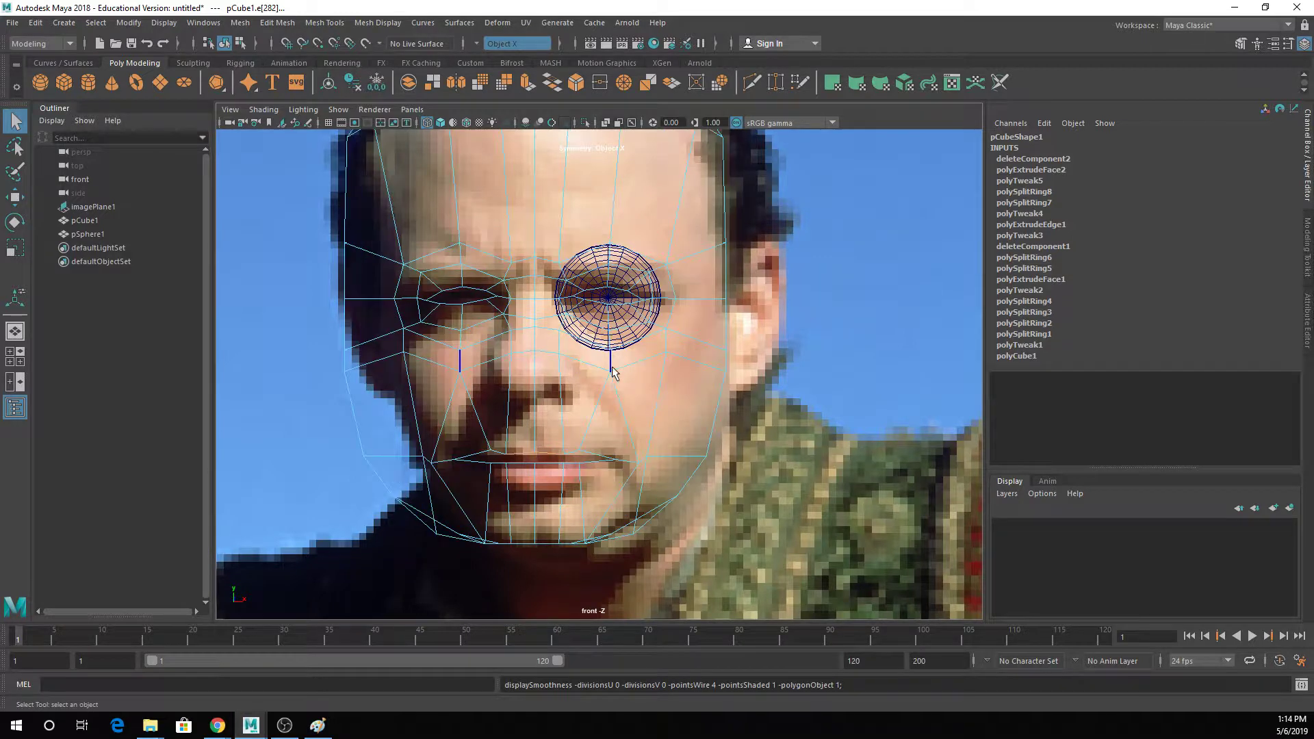
- Move the cheek point below the eye left to fit the photo, then adjust a lip point
right_click(608, 331)
click(588, 346)
click(612, 351)
key(w)
drag(610, 371, 596, 369)
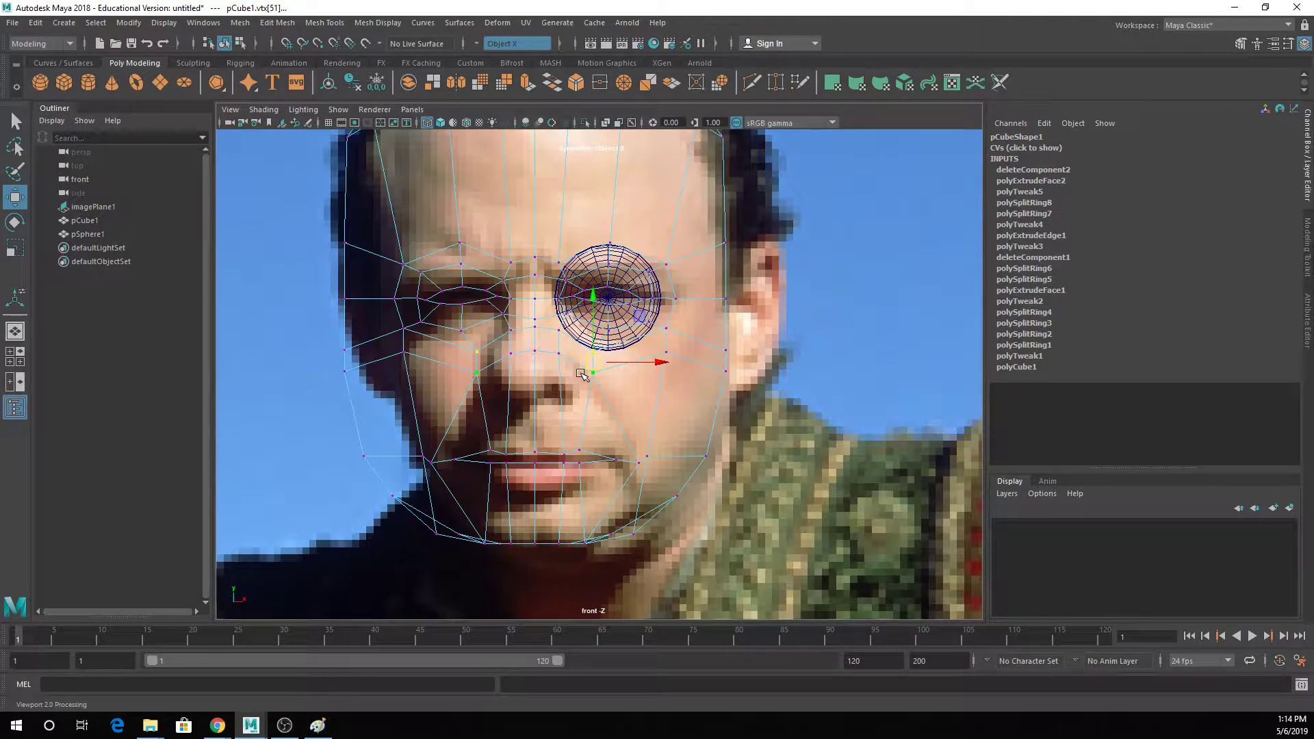
click(584, 457)
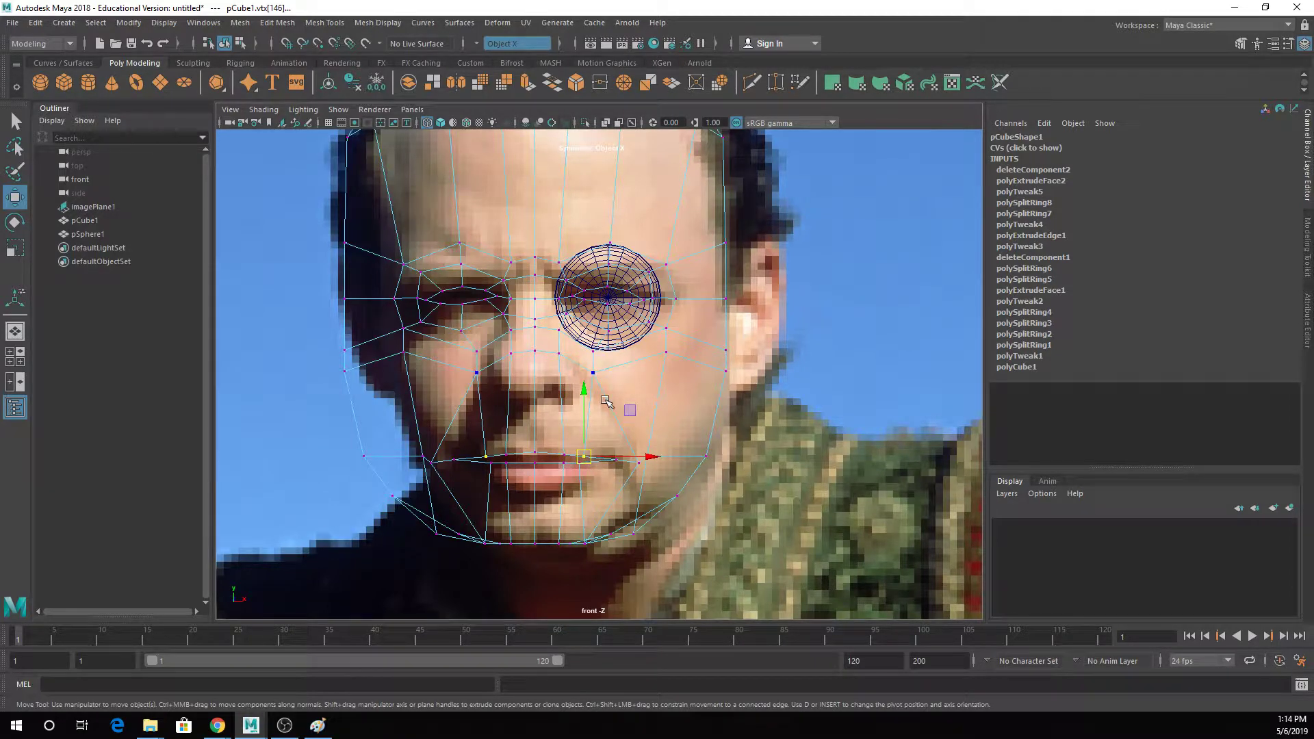
- In the perspective view, reposition the chin and jaw-corner points along the lower jawline
key(space)
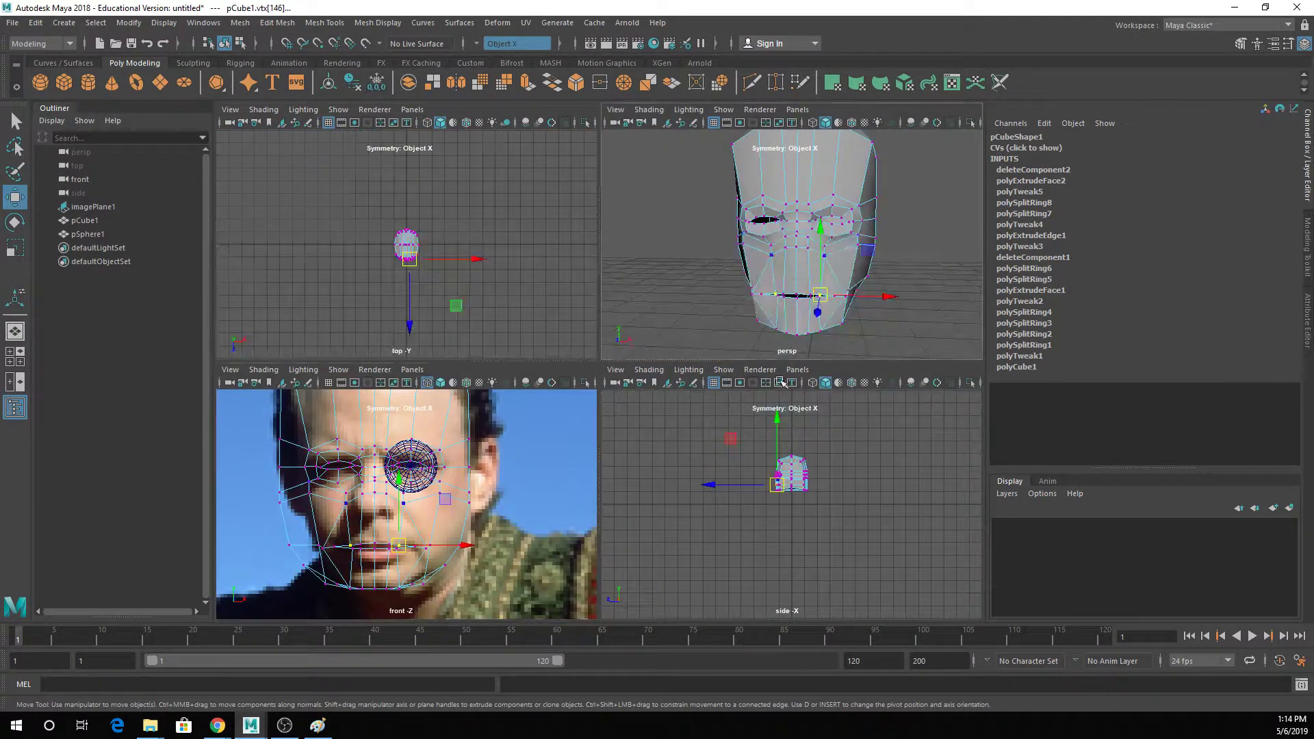
key(space)
click(656, 548)
key(q)
alt+drag(654, 556, 616, 573)
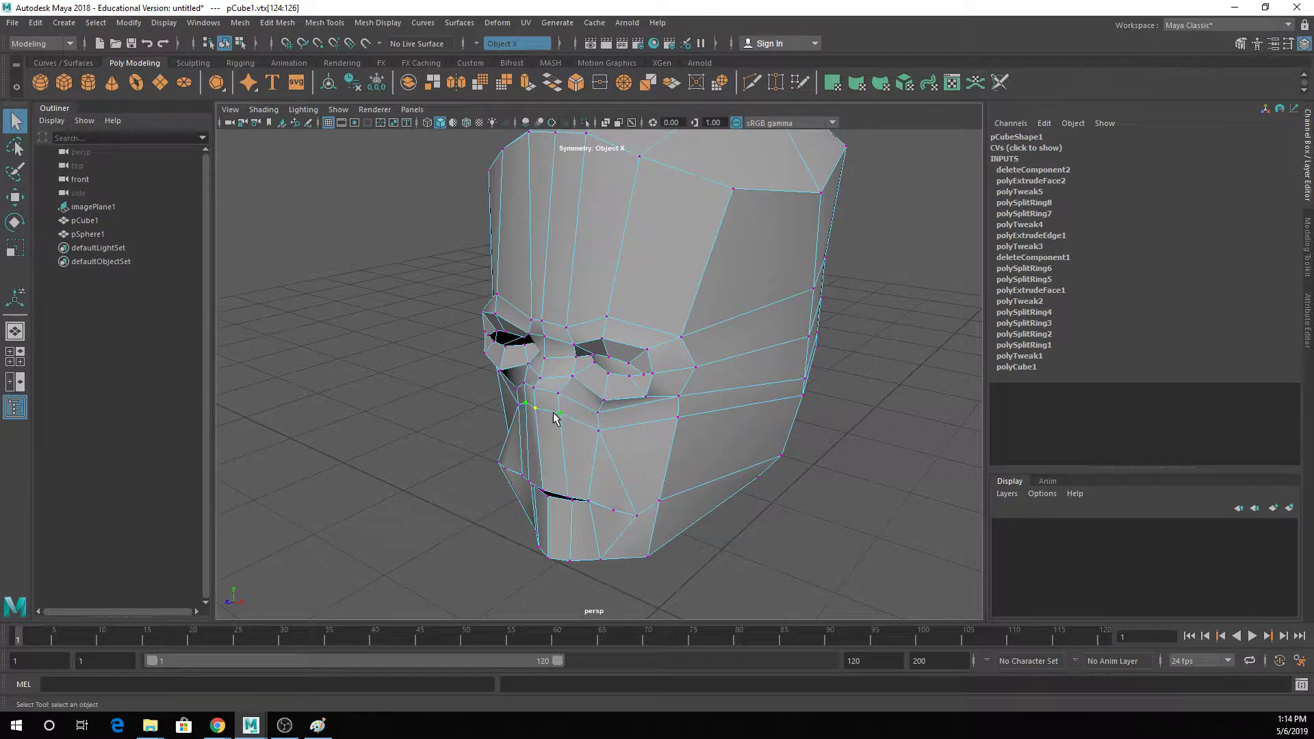
key(w)
alt+drag(587, 553, 620, 531)
click(628, 549)
key(q)
key(w)
click(667, 534)
- Push a jaw point sideways along one axis
key(q)
click(609, 525)
key(w)
key(q)
click(607, 521)
key(w)
drag(592, 531, 658, 528)
key(q)
- Slide the two jaw points forward in depth
key(w)
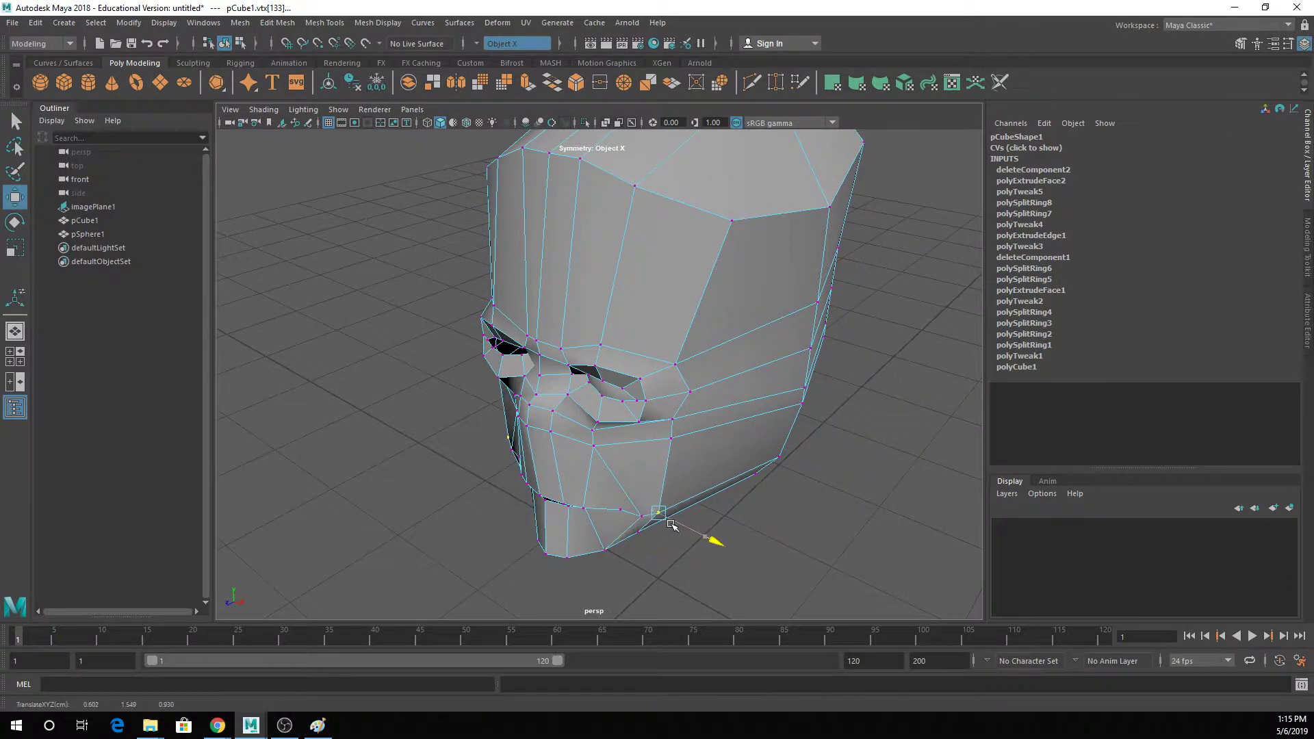
key(q)
key(w)
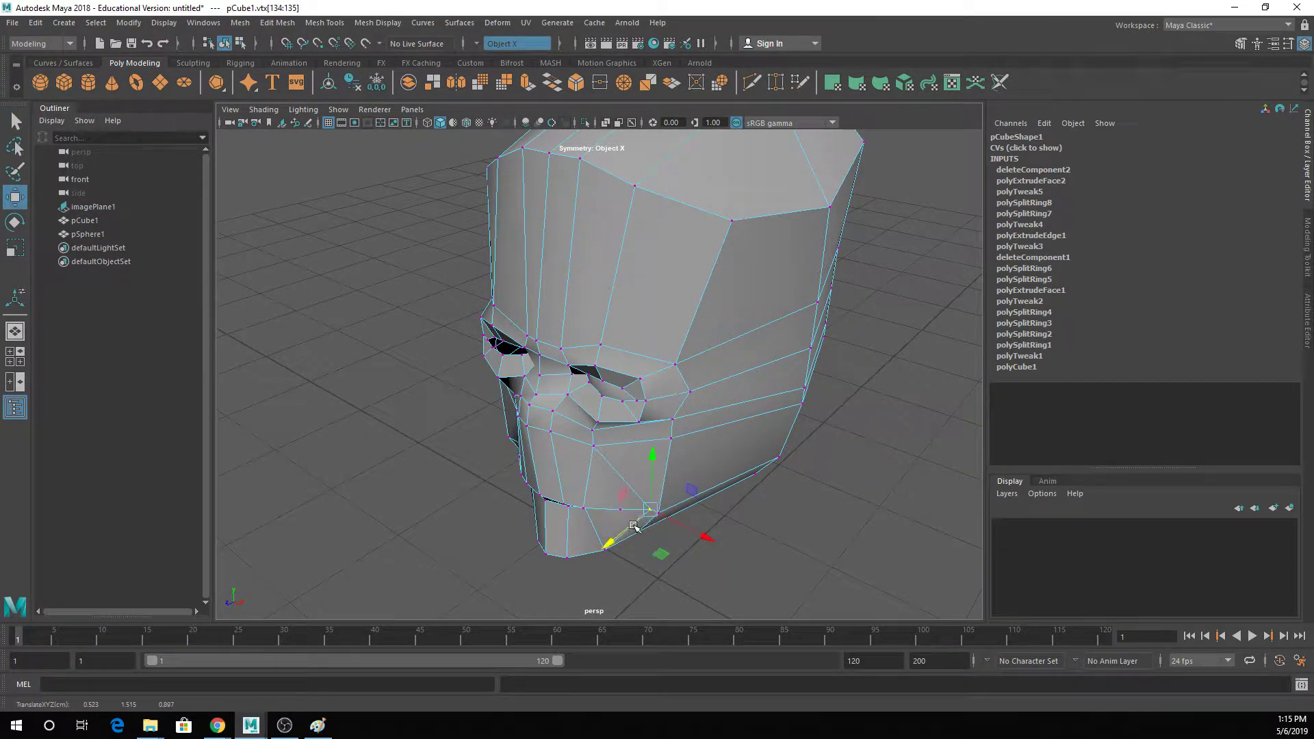
click(669, 526)
click(668, 526)
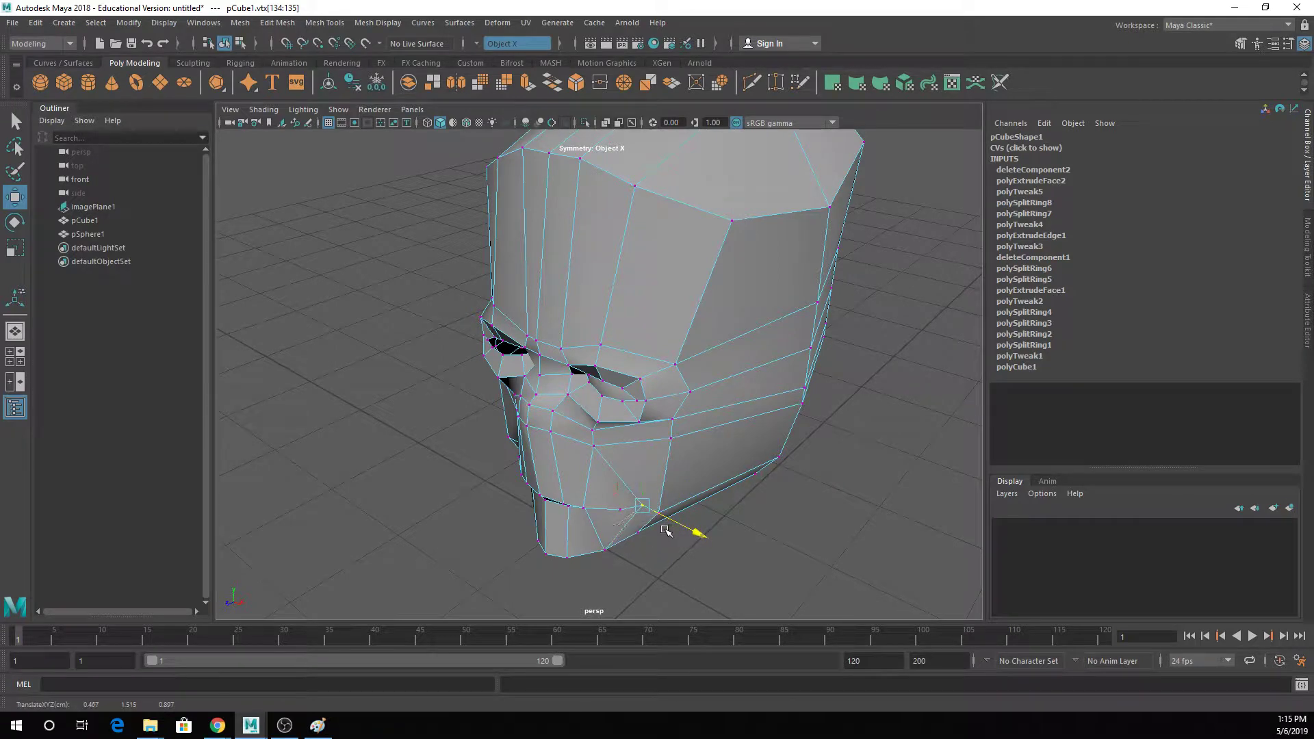
drag(606, 524, 623, 450)
key(q)
- Select the vertical and horizontal jaw-line edges, then a cheek point, checking from below
right_drag(603, 339, 612, 309)
click(605, 480)
click(618, 446)
key(w)
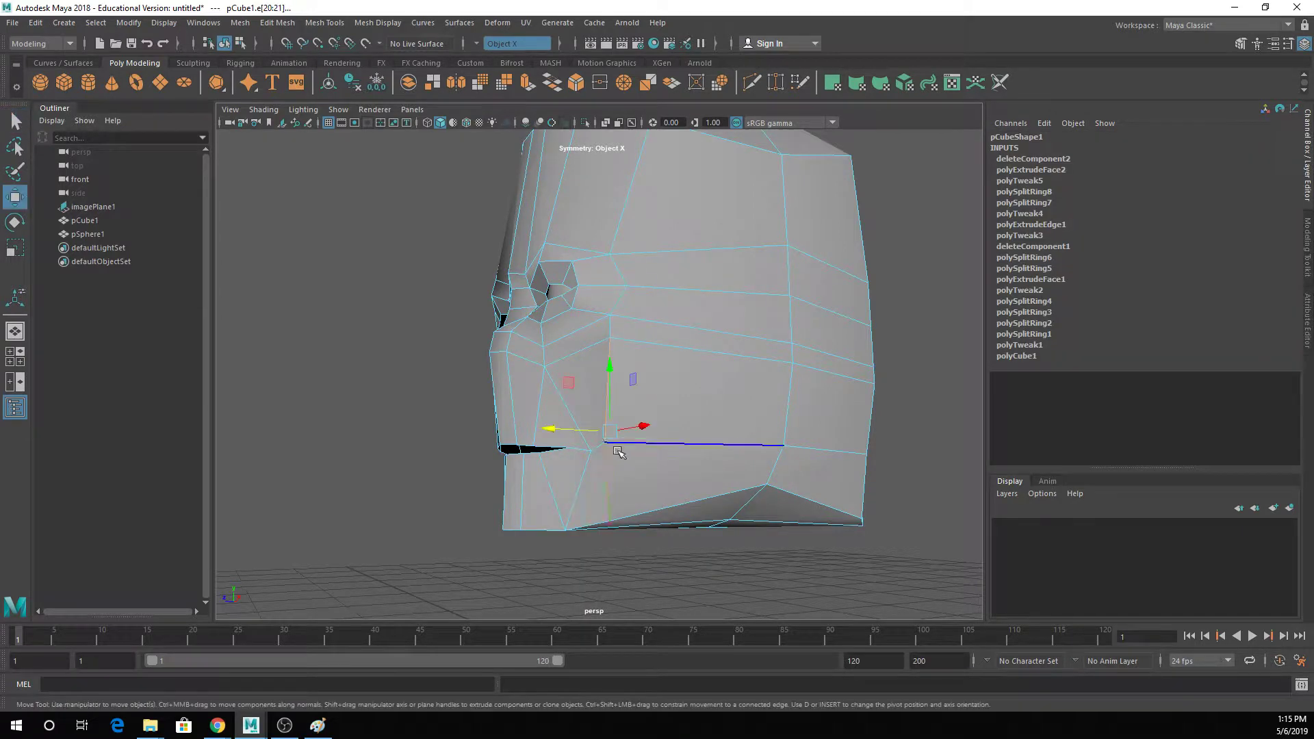
alt+drag(618, 452, 744, 470)
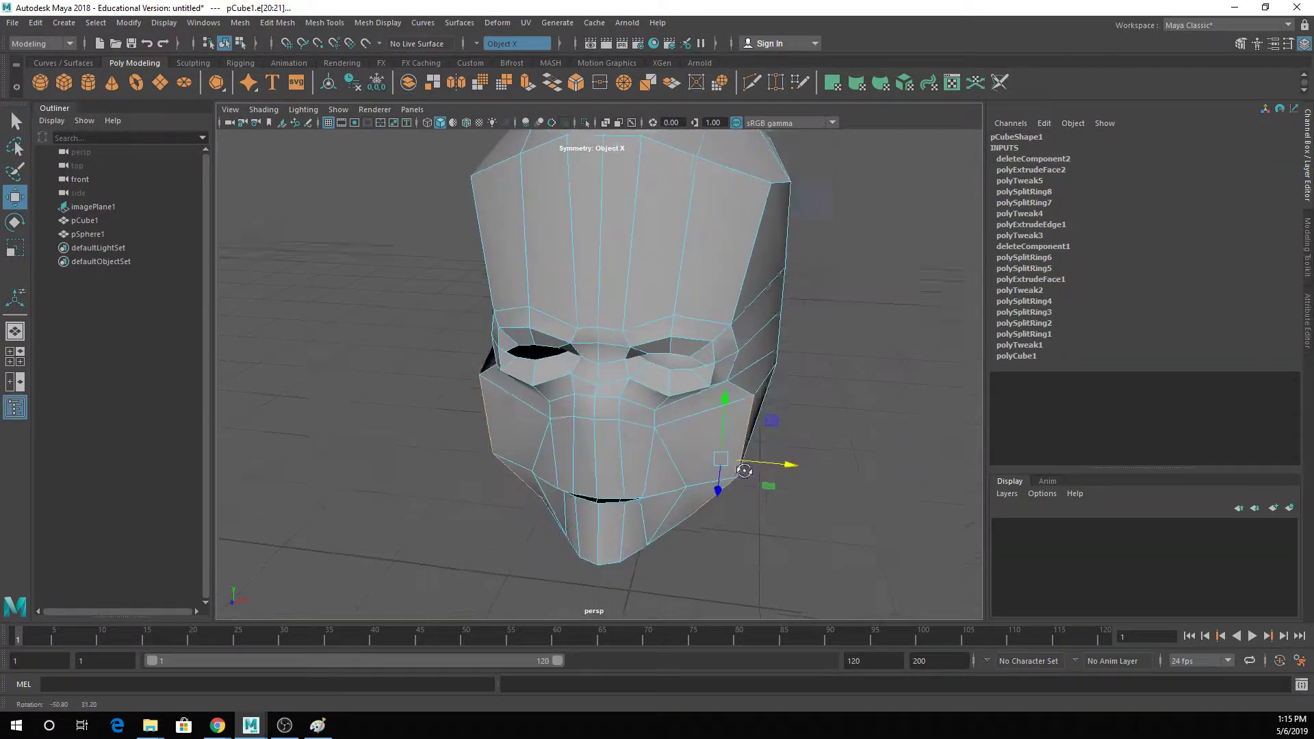
key(q)
right_drag(683, 350, 684, 301)
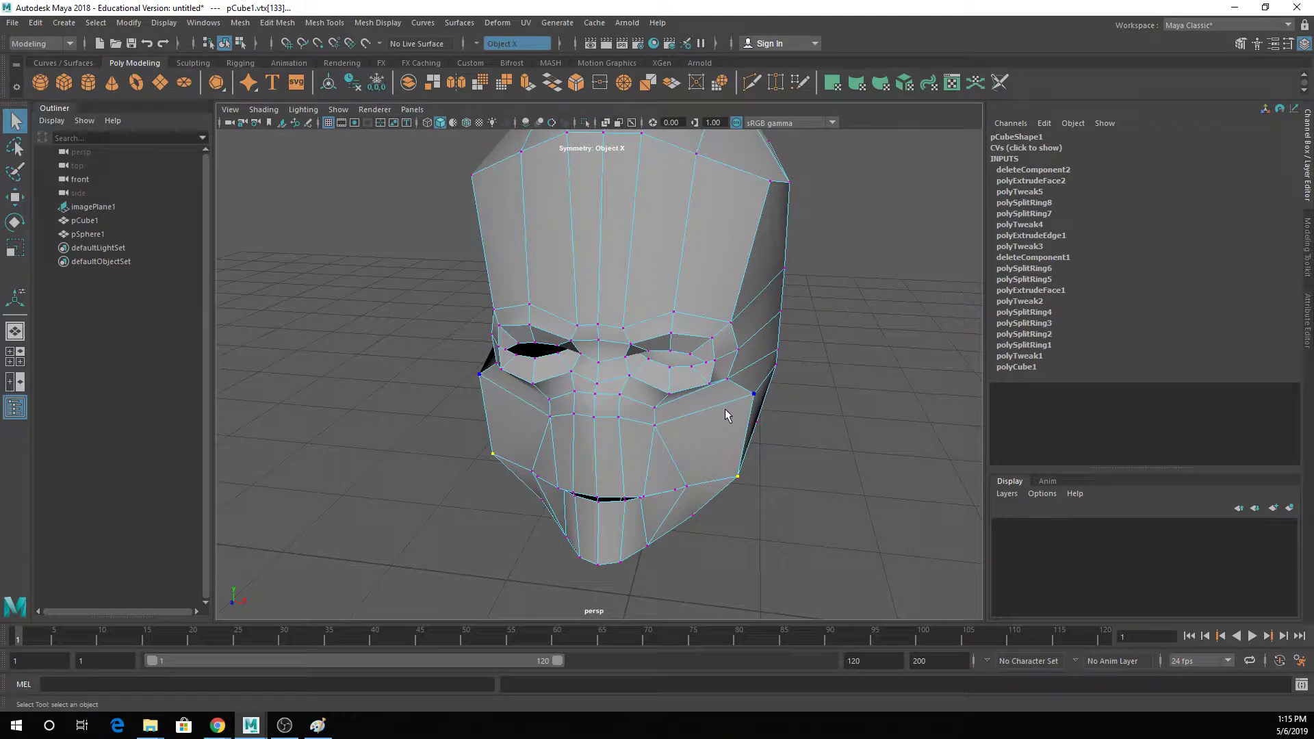
click(746, 394)
key(w)
alt+drag(769, 392, 635, 388)
alt+drag(479, 544, 510, 457)
- Rotate the lower lip edge with the Rotate tool (E)
right_drag(510, 331, 507, 361)
right_drag(508, 308, 509, 301)
click(524, 503)
key(e)
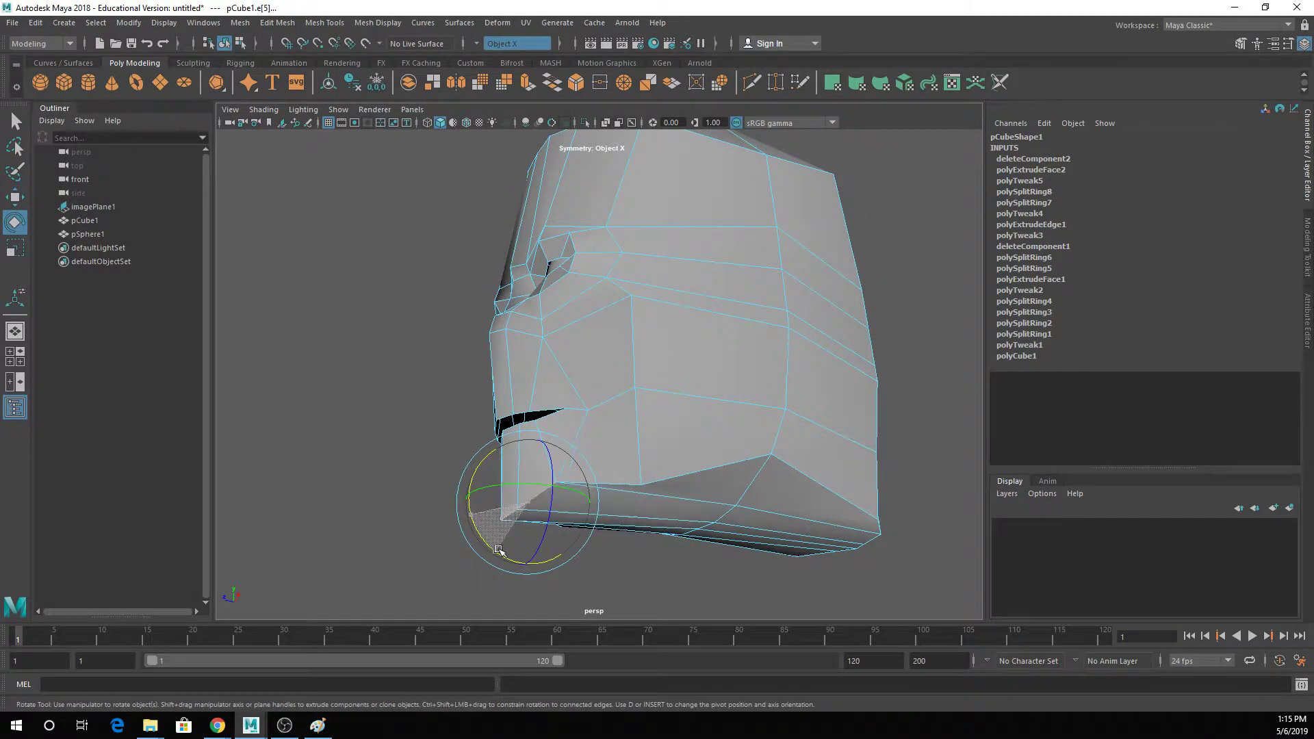
alt+drag(521, 541, 485, 543)
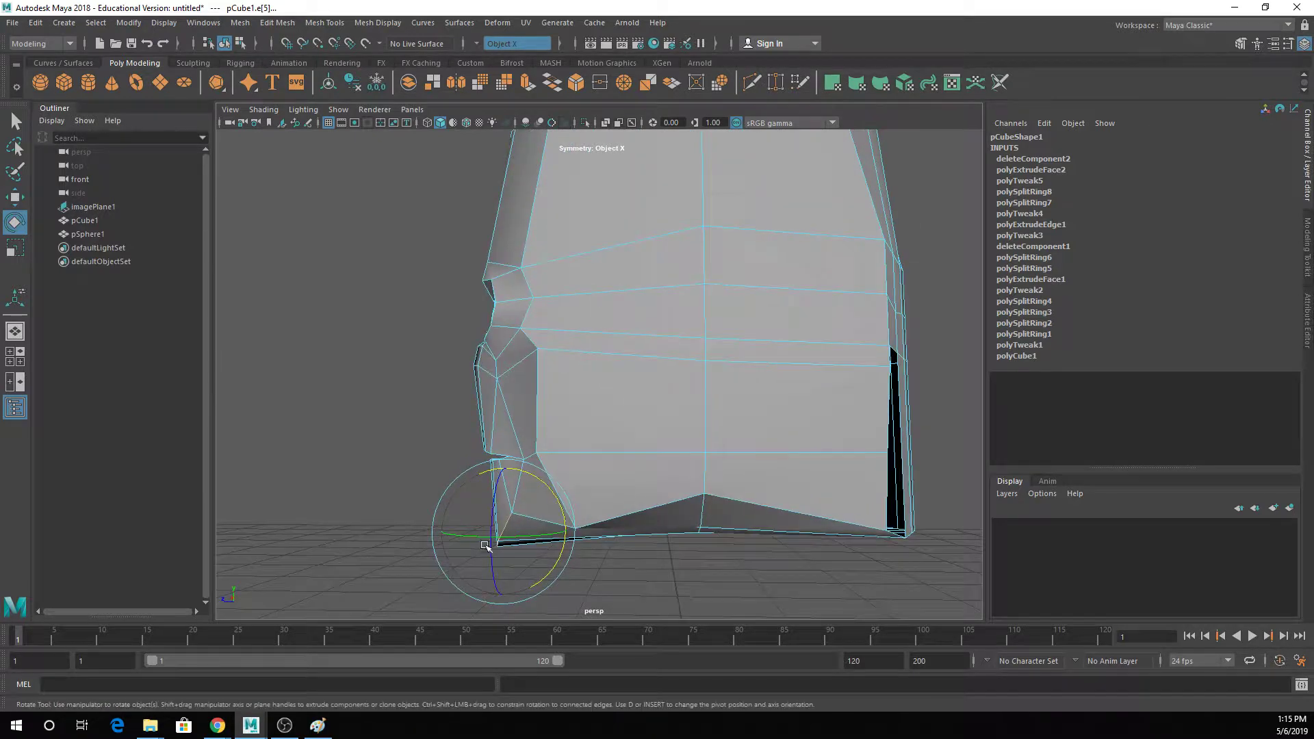
key(q)
- In side view, push the lower lip point forward in depth and adjust points near the nose
right_drag(531, 331, 469, 330)
click(529, 438)
key(w)
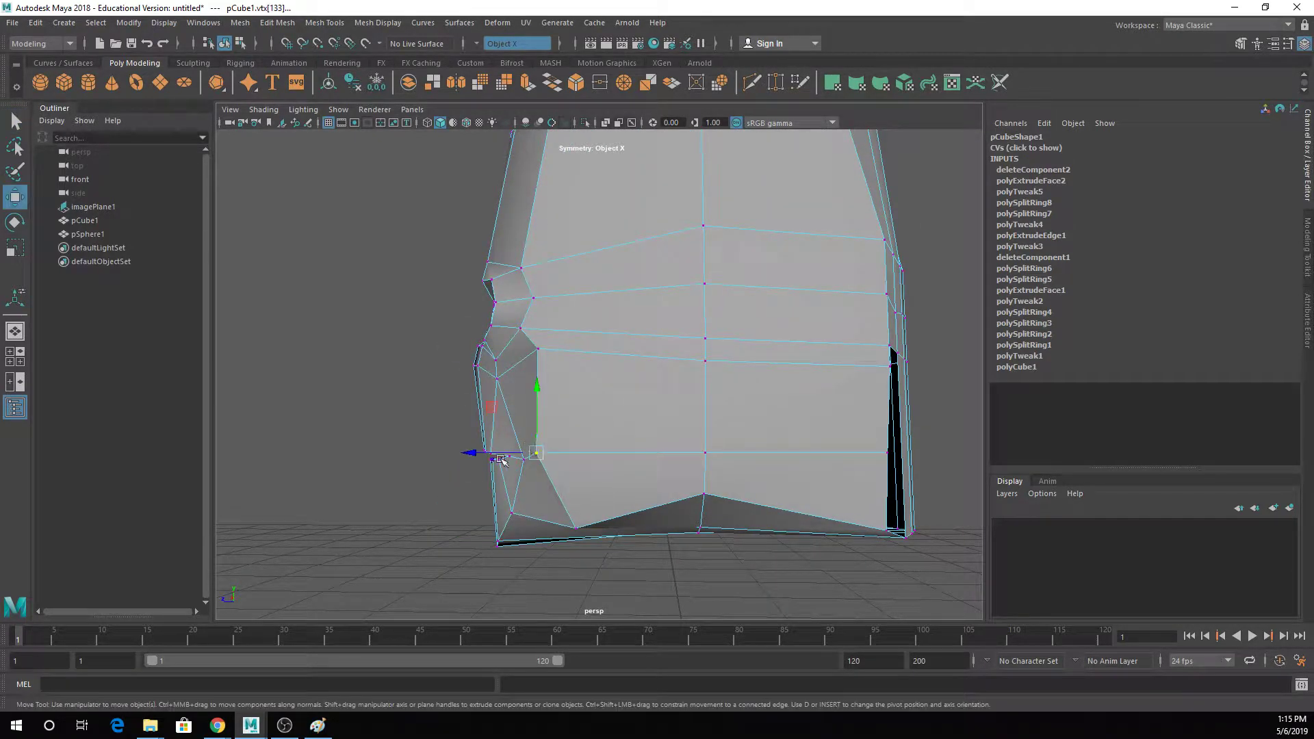
drag(526, 461, 762, 399)
key(q)
alt+drag(640, 376, 614, 395)
click(582, 393)
key(w)
click(630, 391)
key(q)
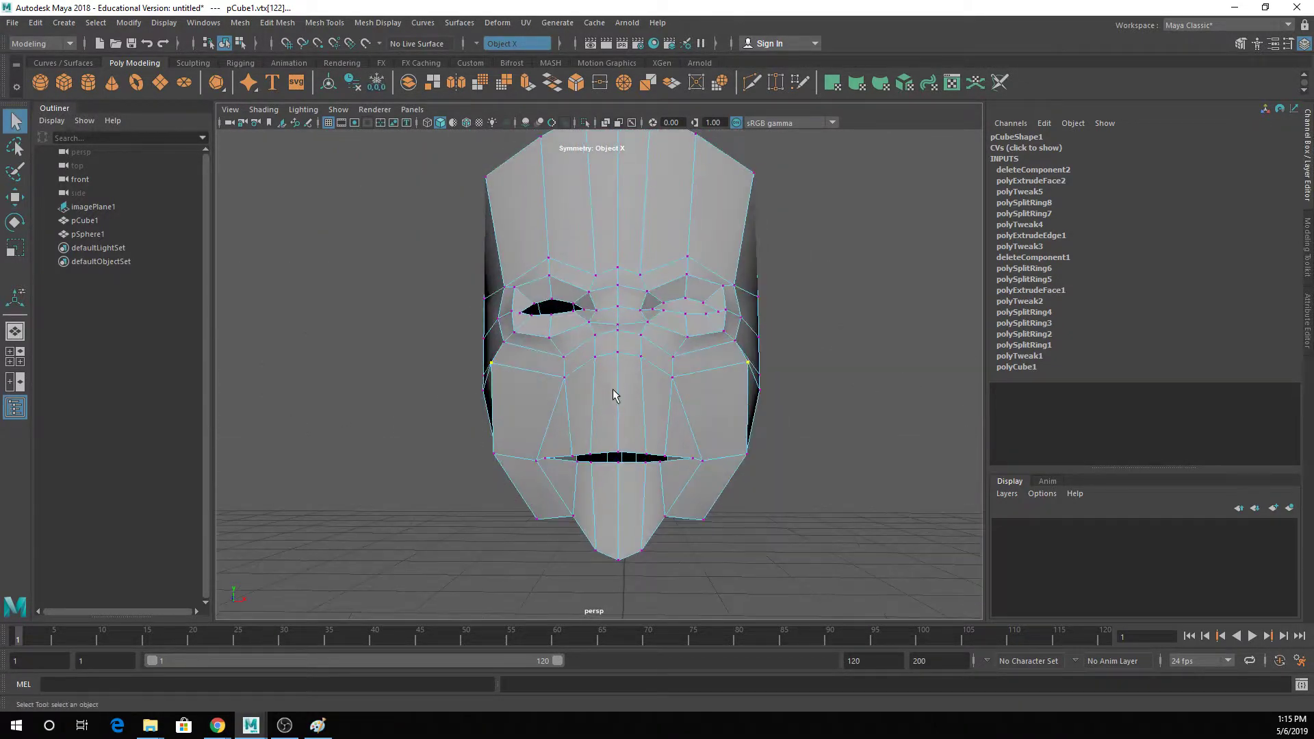
- Insert a vertical edge loop through the mouth centre, undoing the accidental extra loop
click(326, 23)
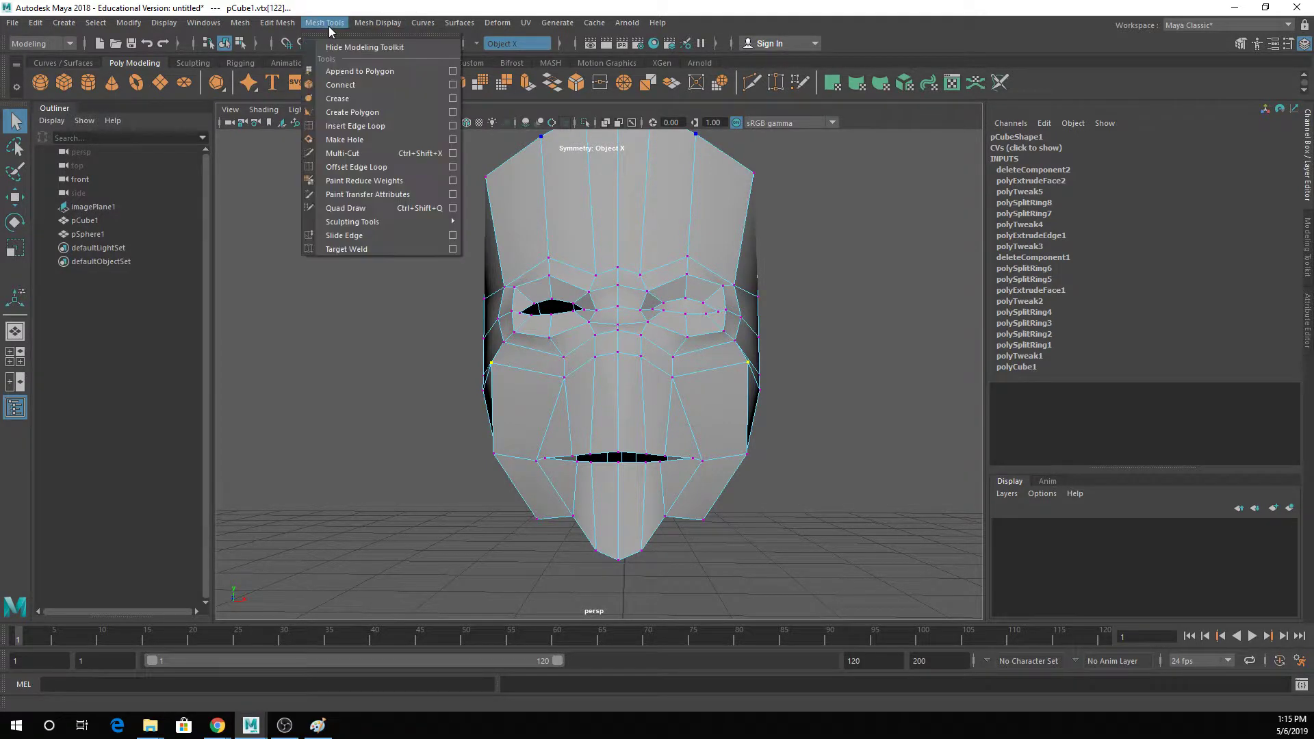
click(364, 126)
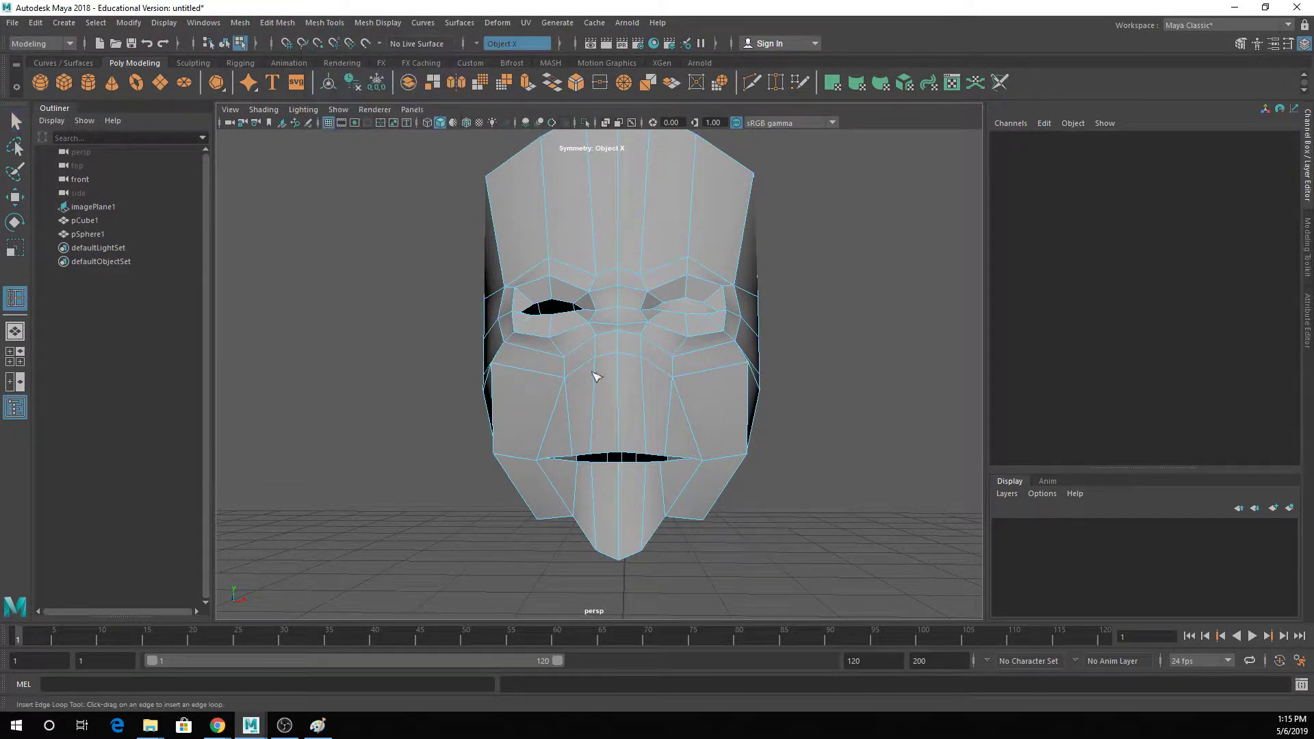
drag(615, 393, 625, 379)
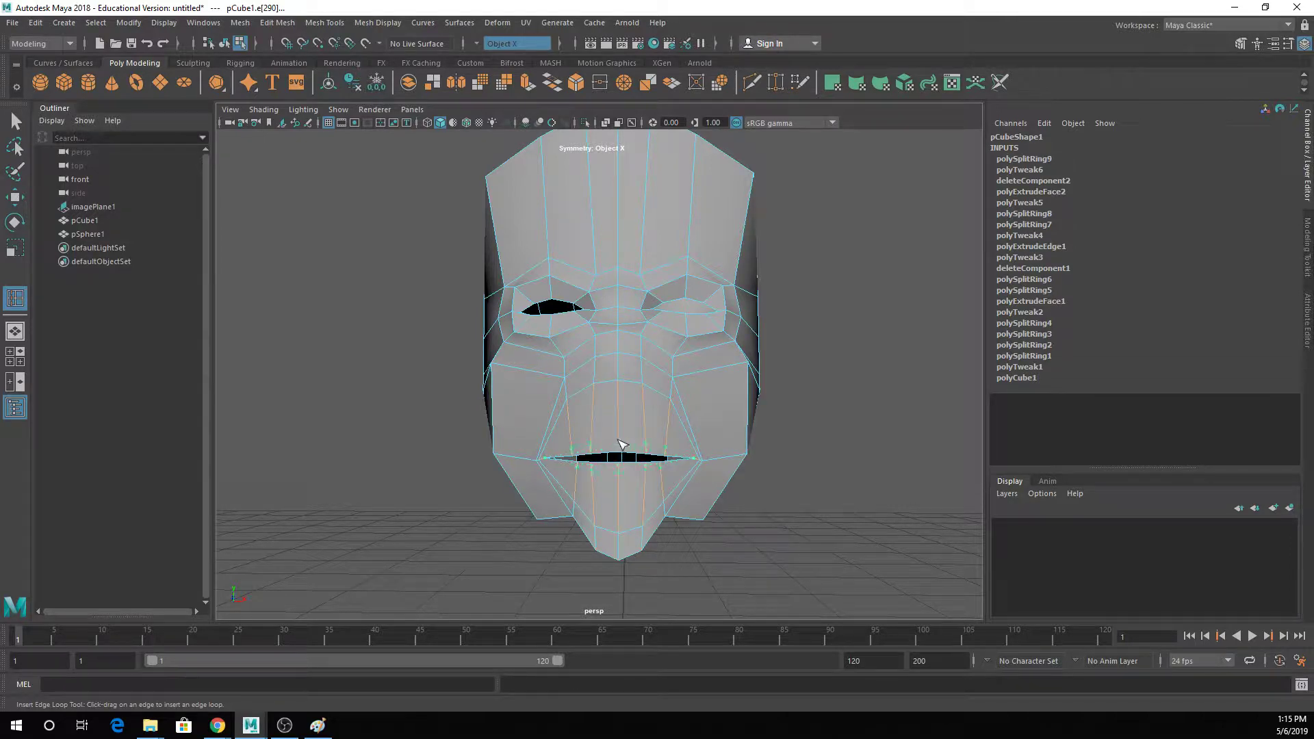
drag(622, 446, 622, 446)
key(space)
key(space)
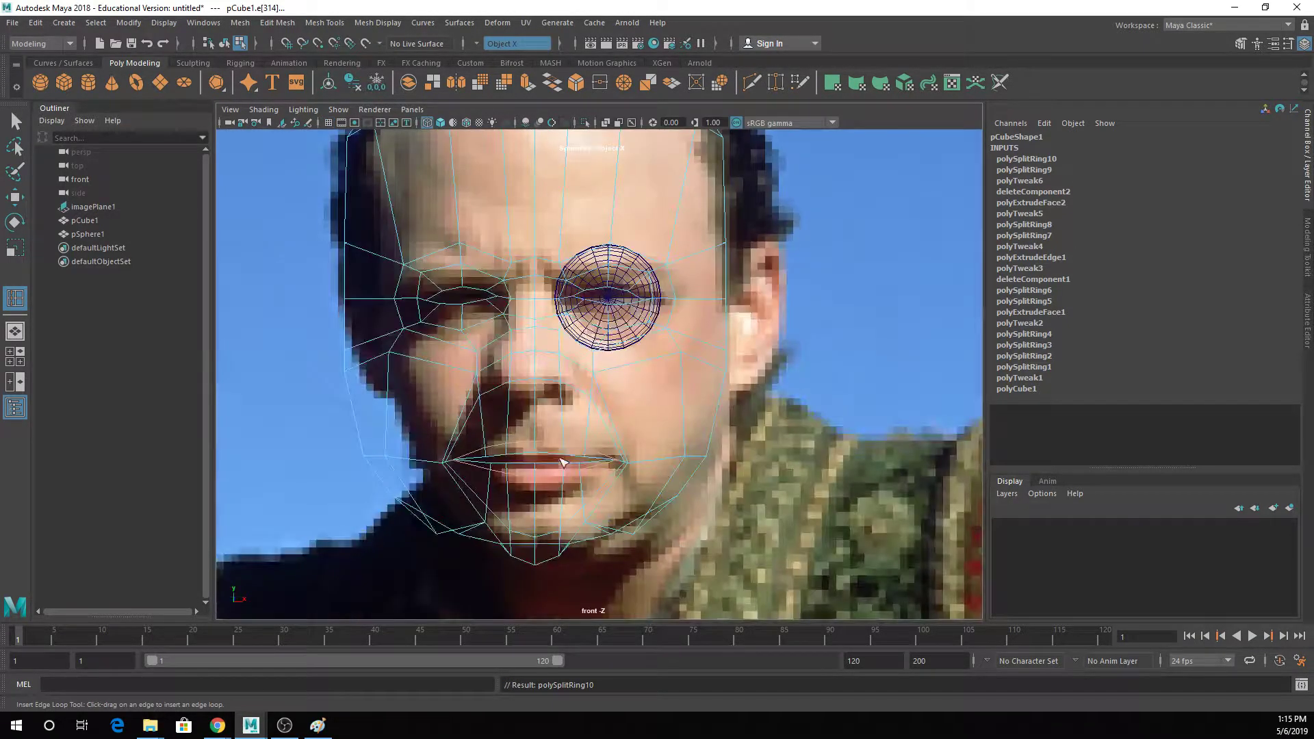
scroll(562, 463, up, 2)
right_click(527, 464)
click(522, 469)
key(ctrl+z)
key(q)
- Move the centre lip edge down onto the reference lip line
click(519, 448)
key(w)
key(q)
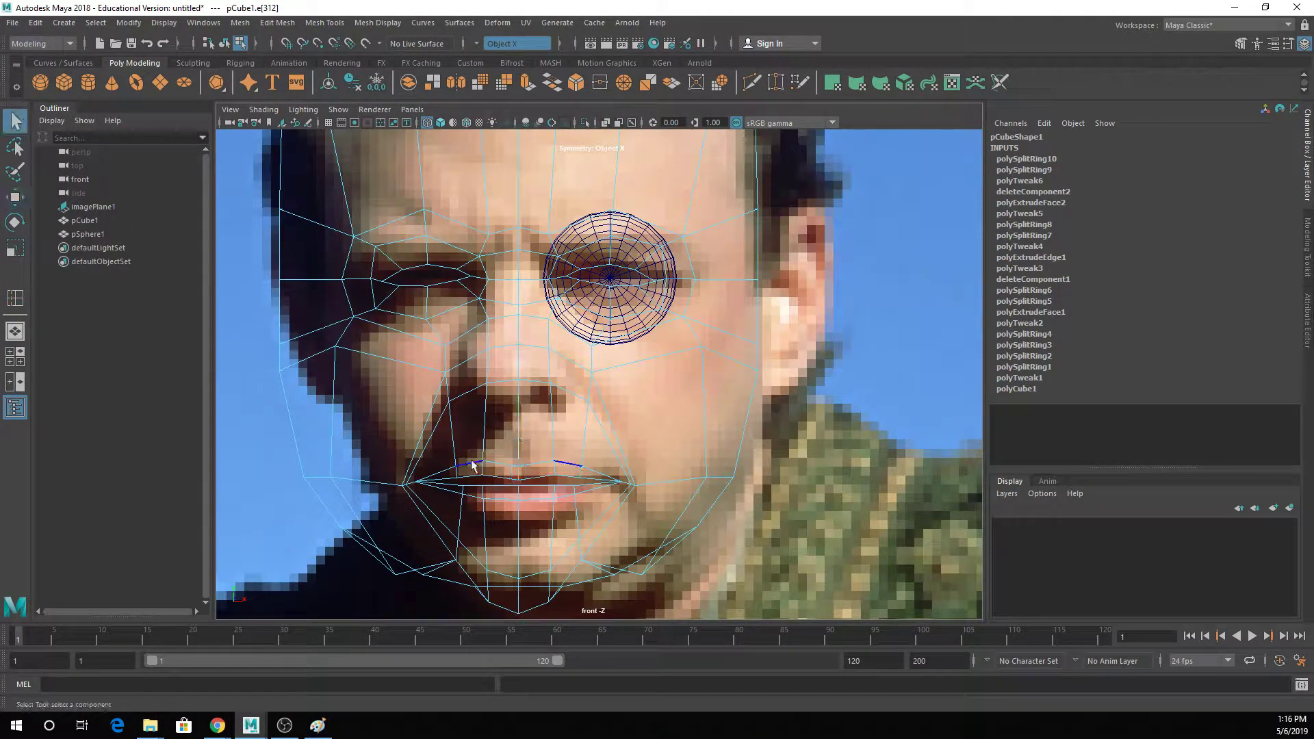
click(507, 501)
key(w)
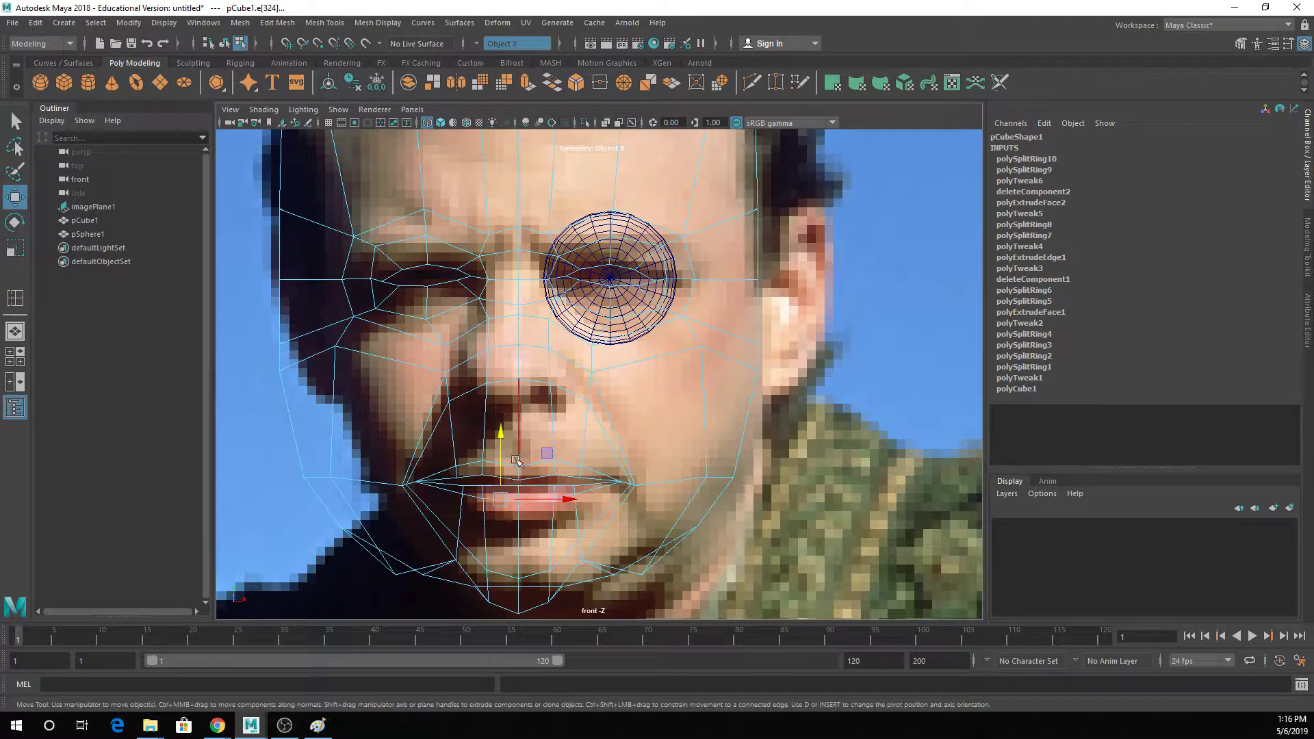
drag(519, 452, 518, 462)
key(q)
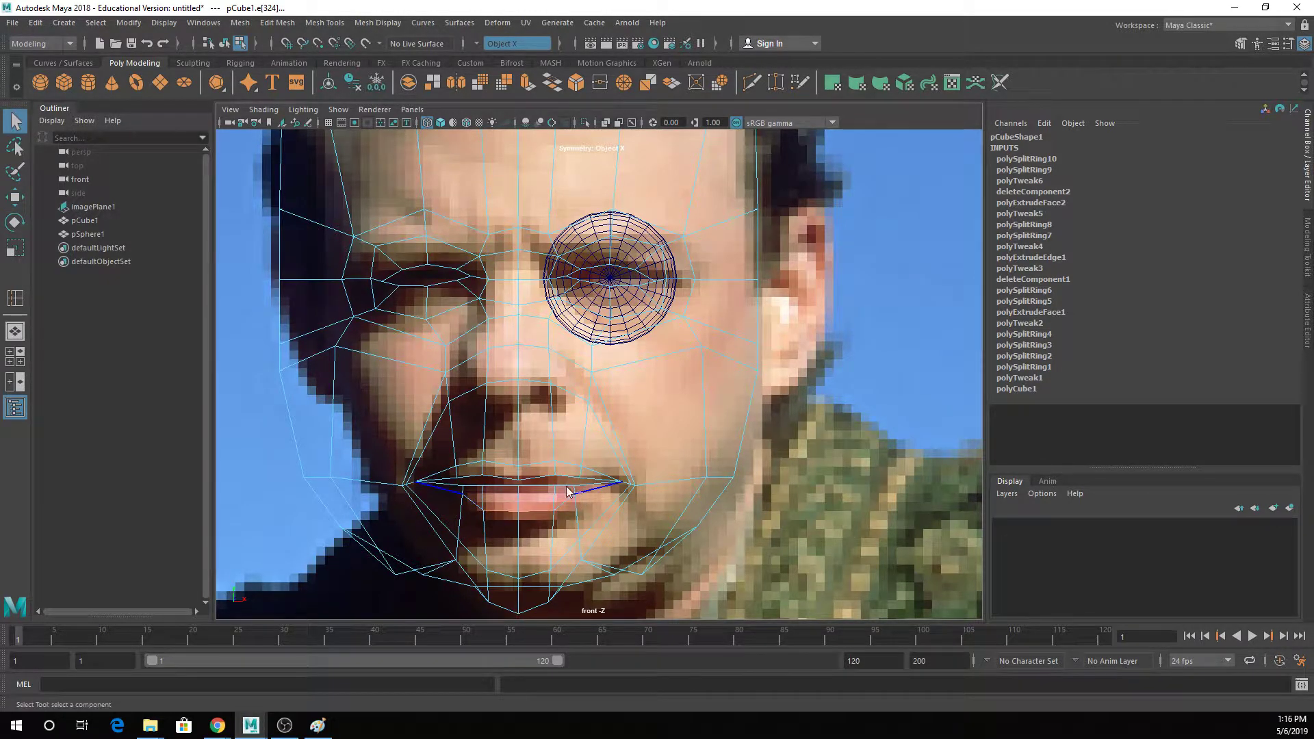
- Try raising a lower-lip vertex, undo it, and select the five lower-lip vertices
right_drag(501, 388, 510, 312)
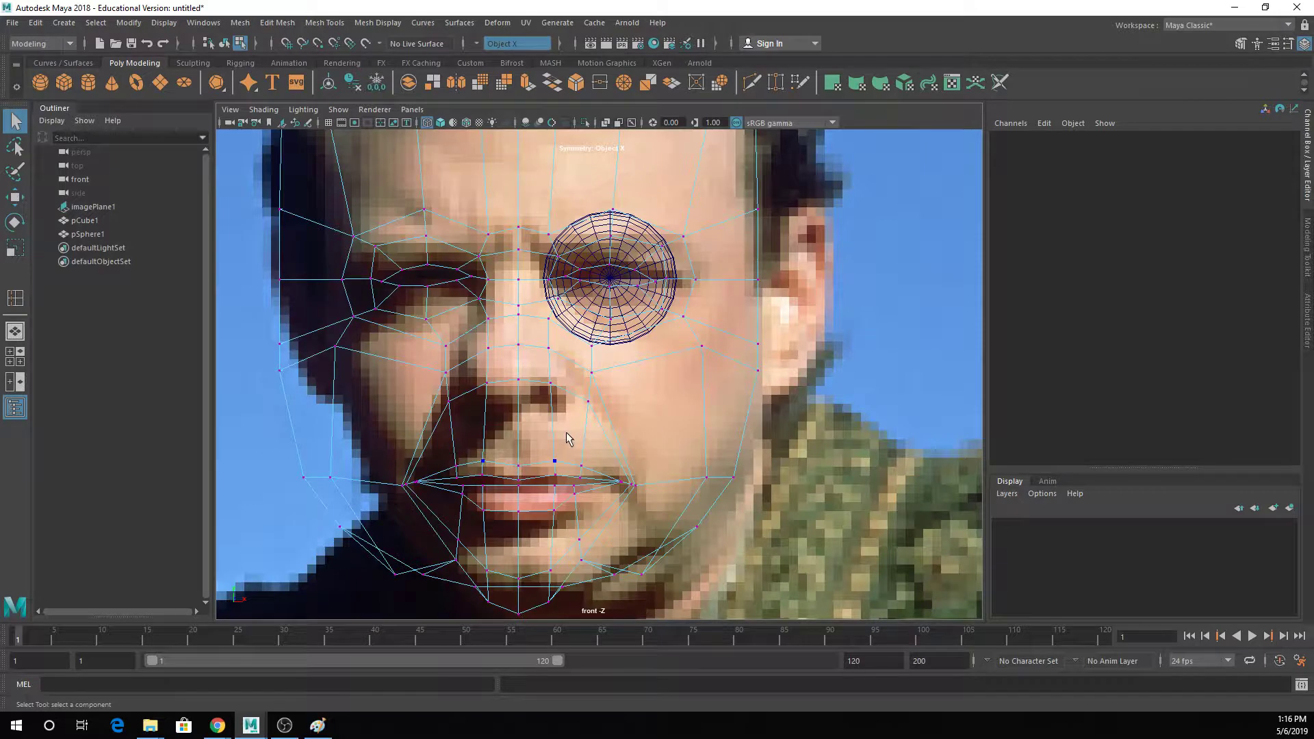
click(575, 507)
key(w)
drag(575, 507, 577, 462)
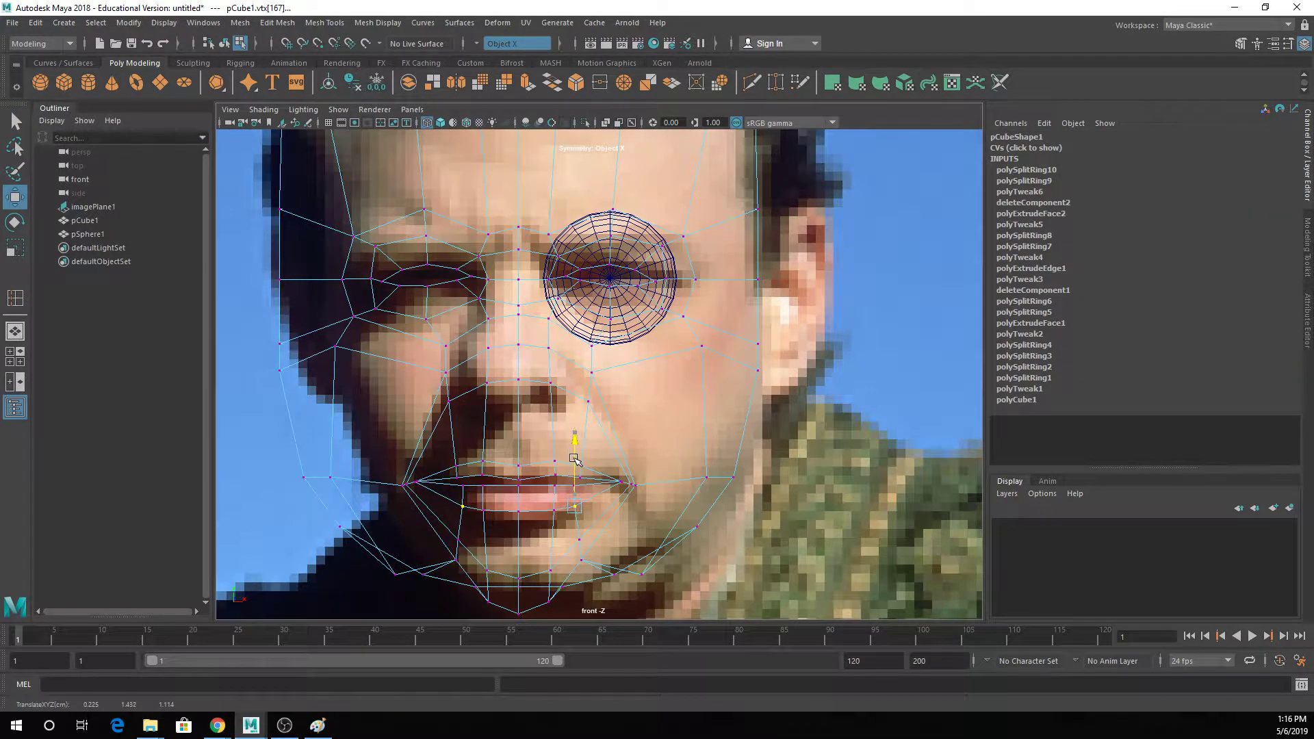
key(ctrl+z)
key(q)
shift+drag(479, 503, 547, 477)
key(w)
key(q)
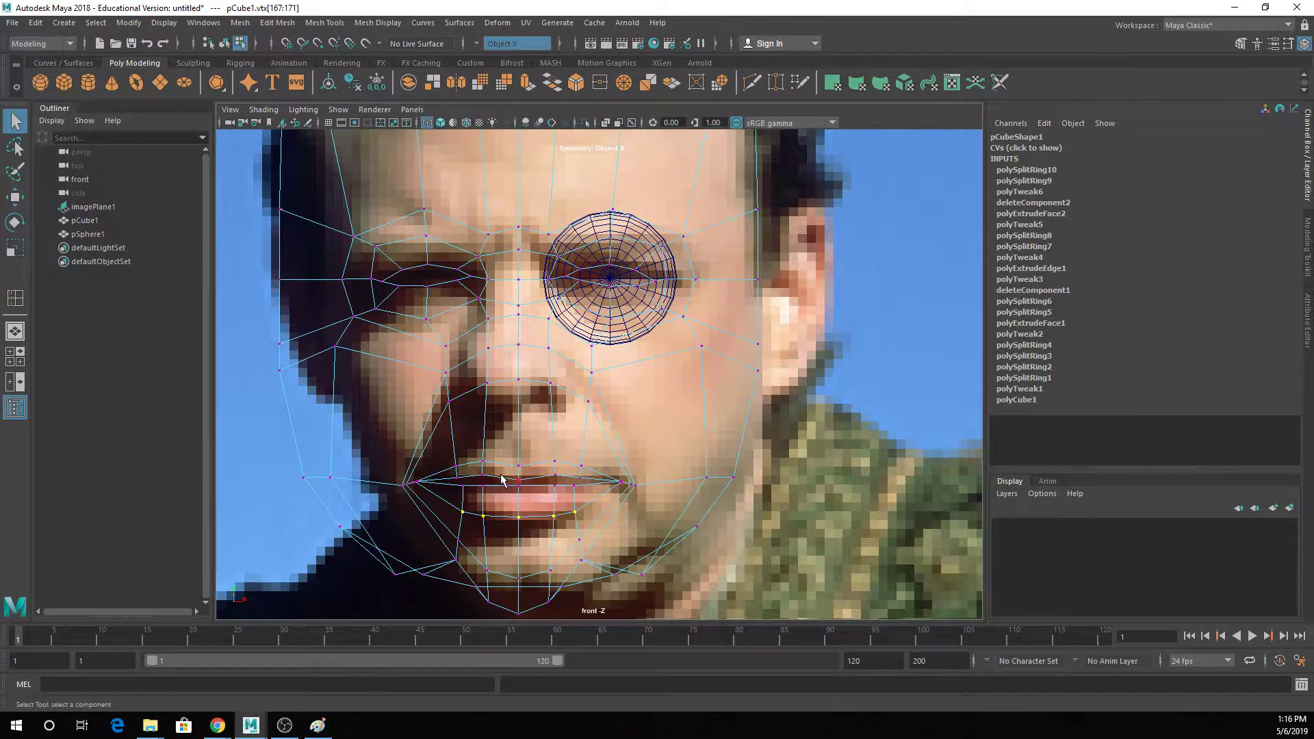
- Lower the upper-lip vertices to follow the reference mouth
drag(450, 474, 534, 507)
key(w)
mouse_move(548, 421)
mouse_down()
mouse_move(551, 455)
mouse_move(551, 435)
mouse_up()
key(q)
- Adjust another lip vertex and the mouth-corner vertex to match the reference
drag(441, 470, 593, 491)
key(w)
key(q)
key(w)
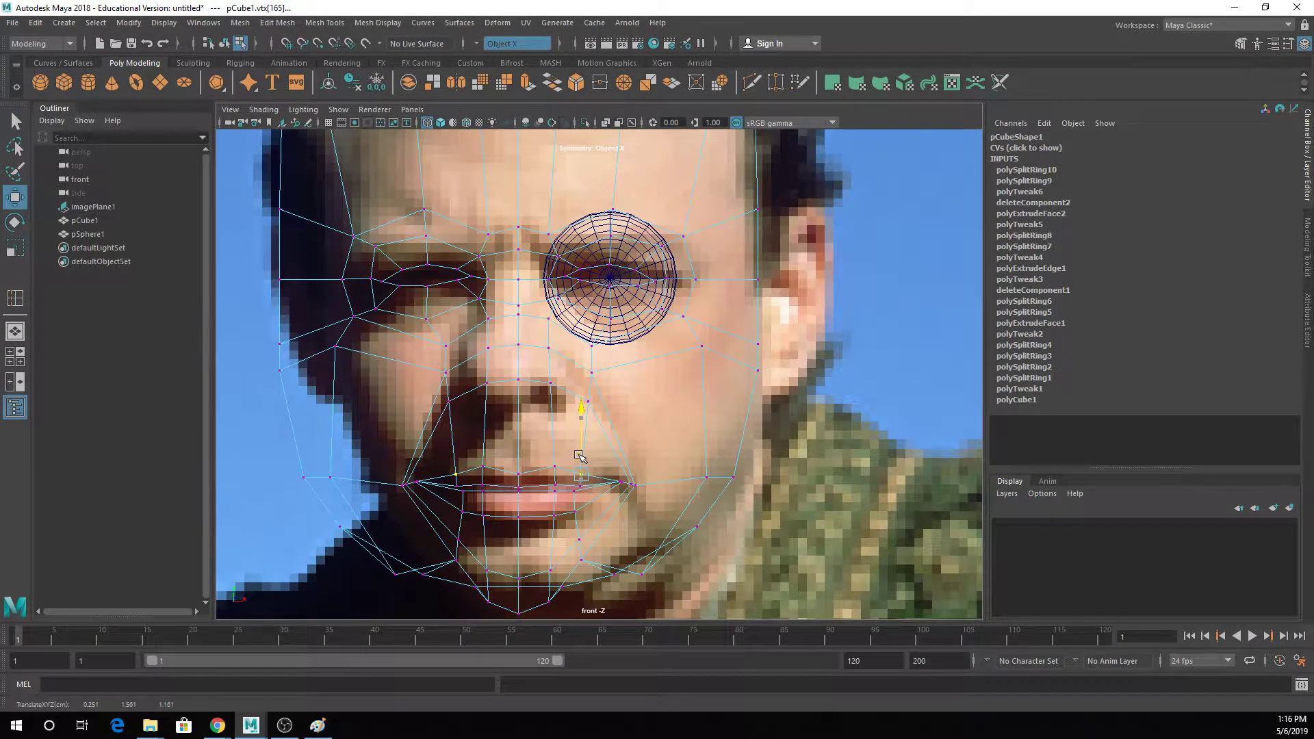
key(q)
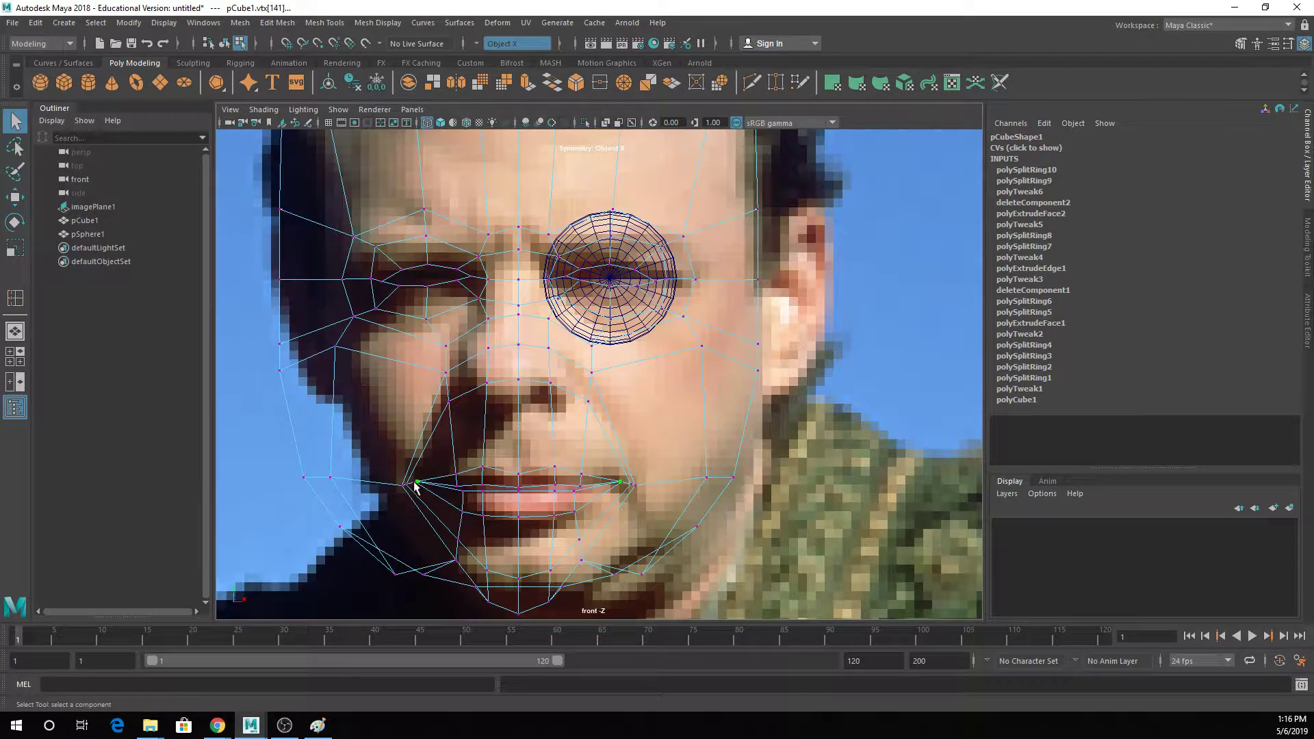
drag(429, 493, 429, 493)
key(w)
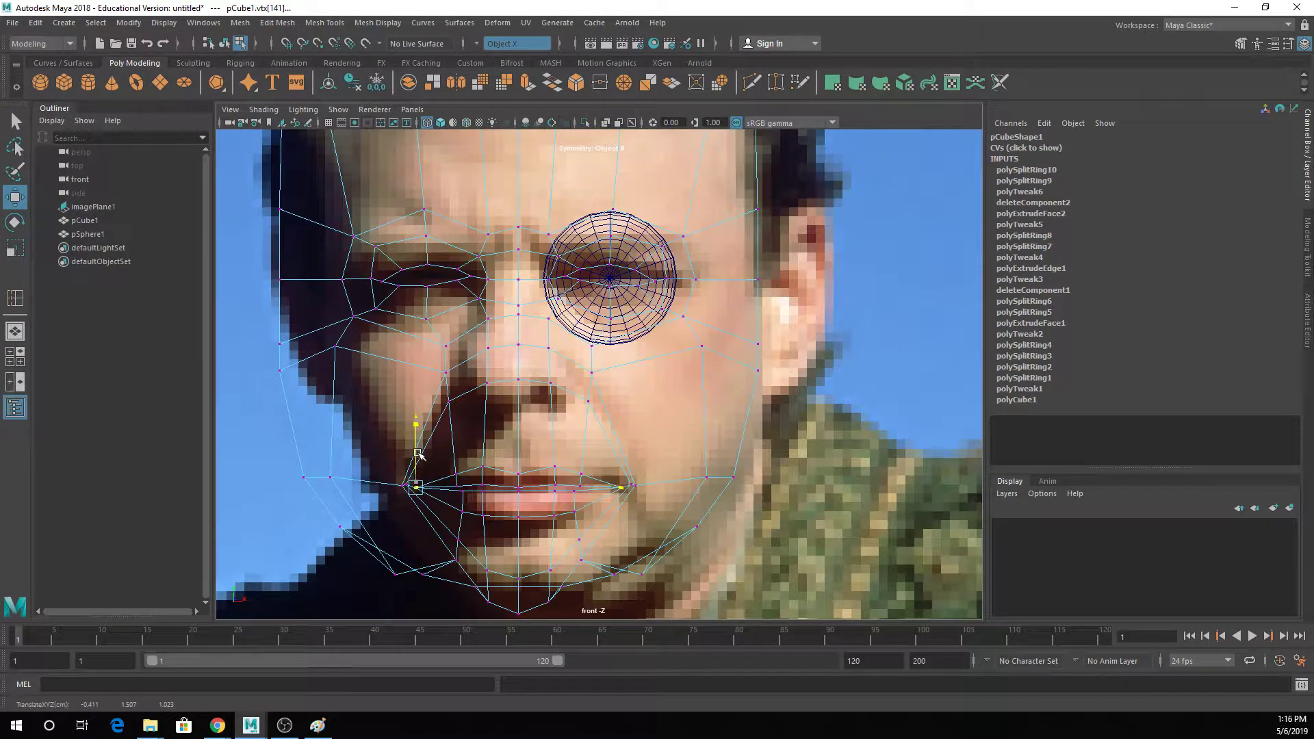
key(q)
- Orbit the head in the perspective view and enlarge it to fill the viewport
key(space)
alt+drag(668, 346, 585, 479)
key(space)
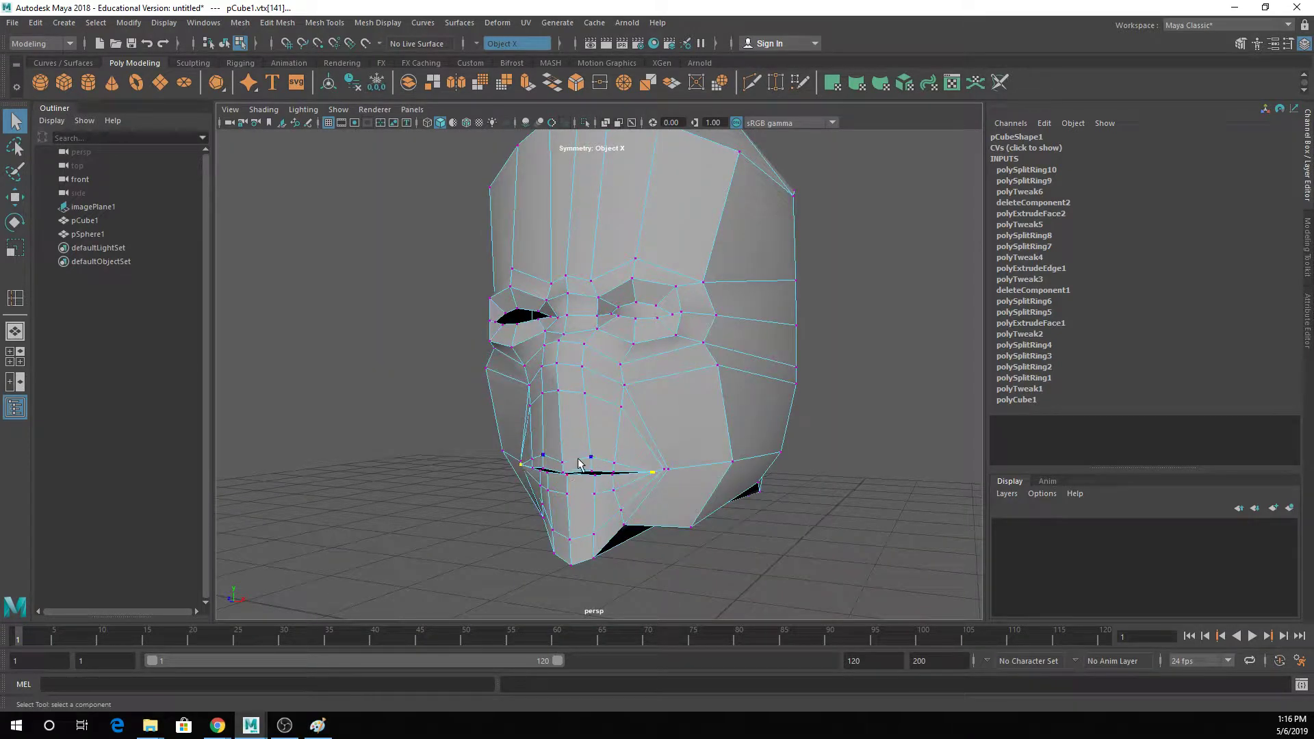
- Select the head mesh and insert a new edge loop around the mouth
click(336, 23)
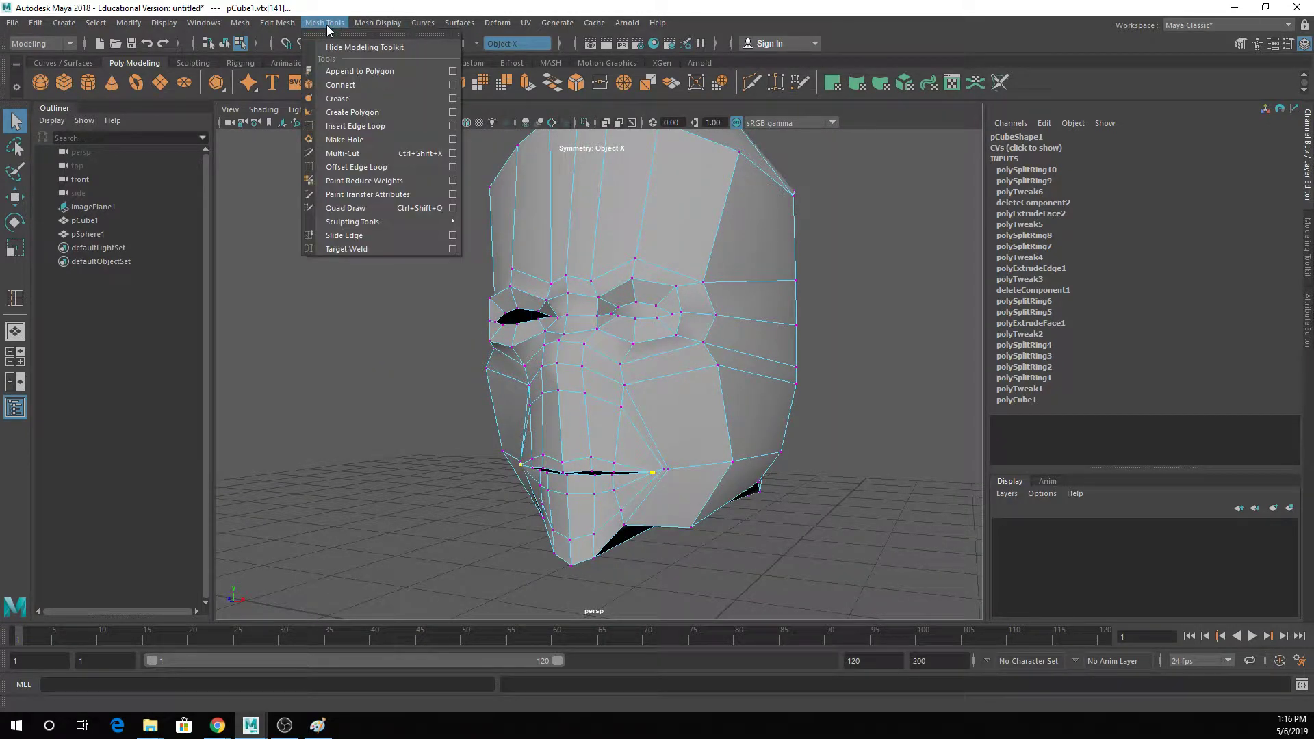
click(607, 462)
right_click(607, 461)
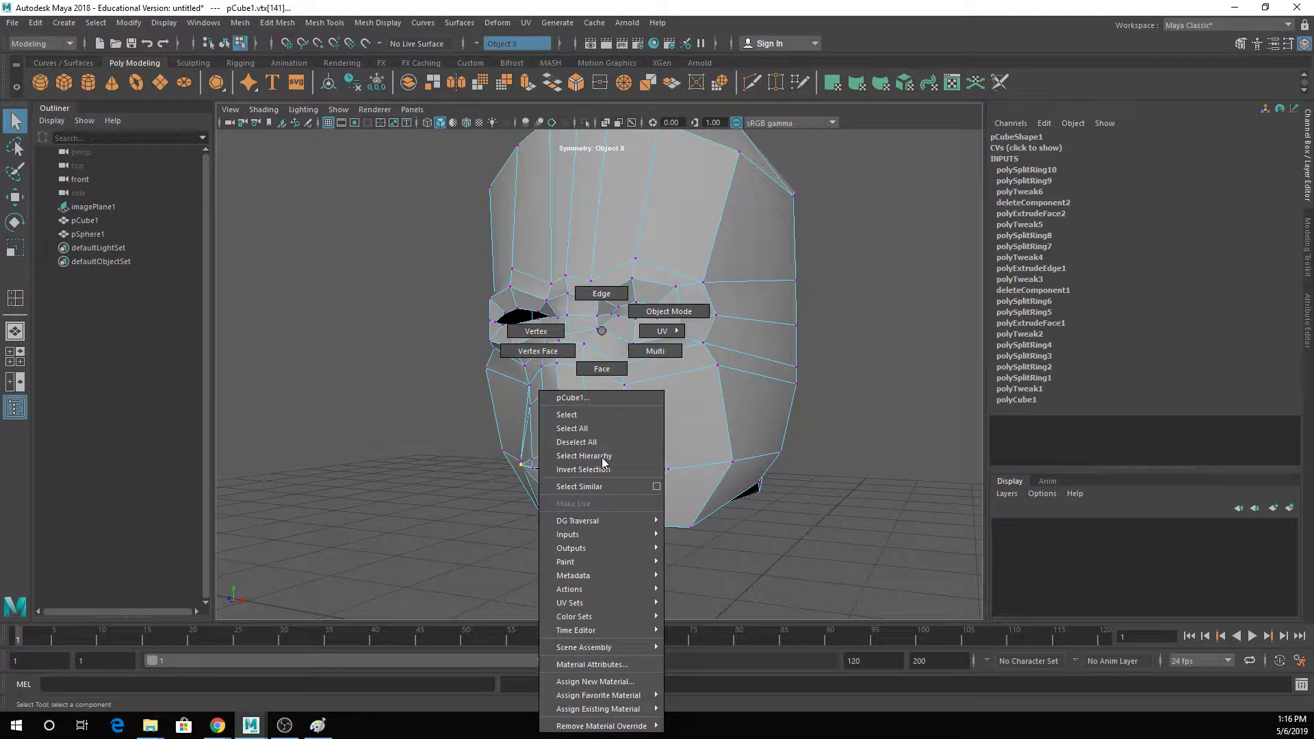
click(603, 457)
click(325, 23)
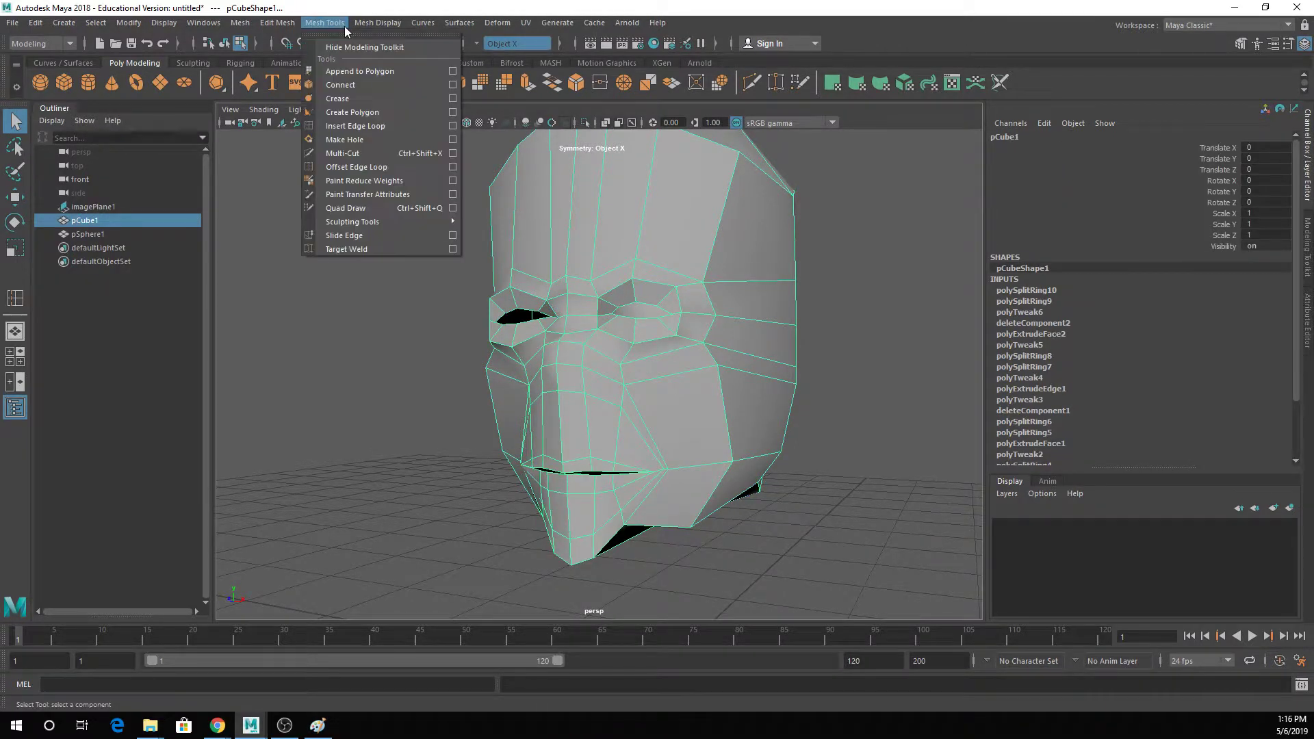
click(374, 154)
click(603, 481)
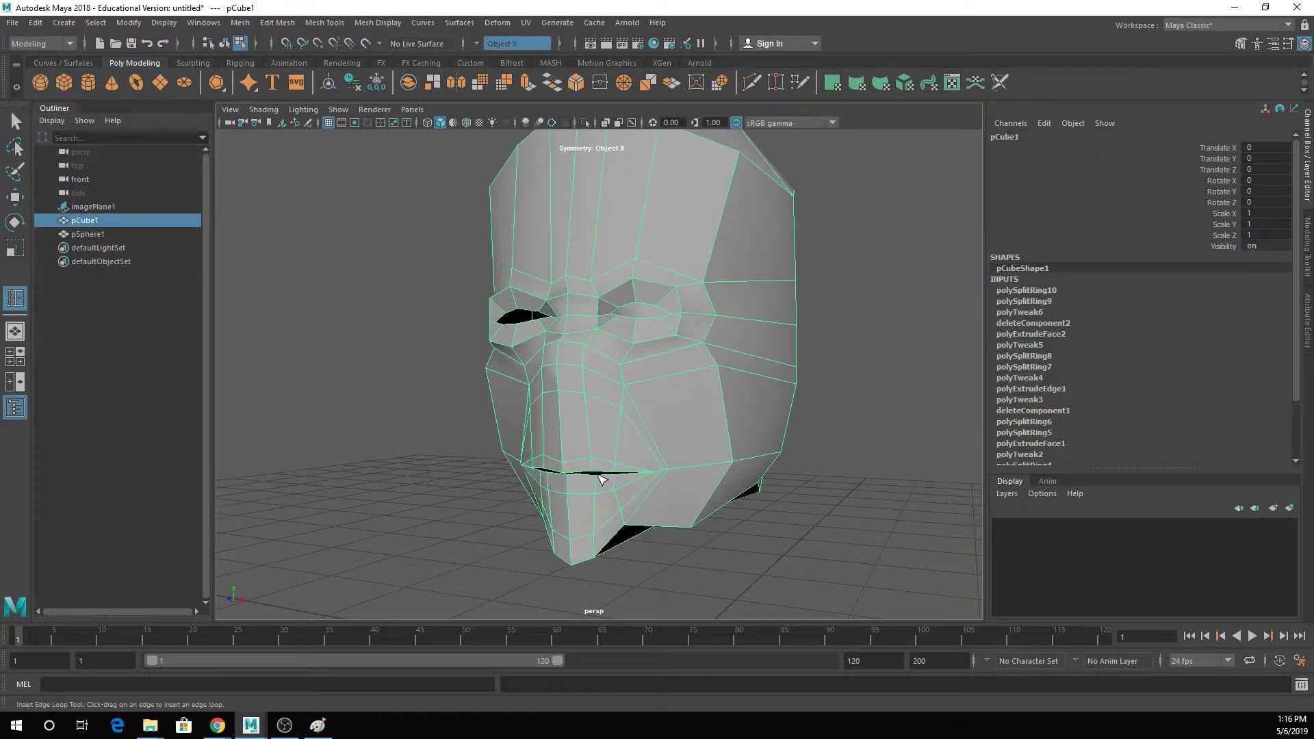
click(597, 484)
- Select the new lip edge loop and shift it into place
scroll(597, 486, up, 3)
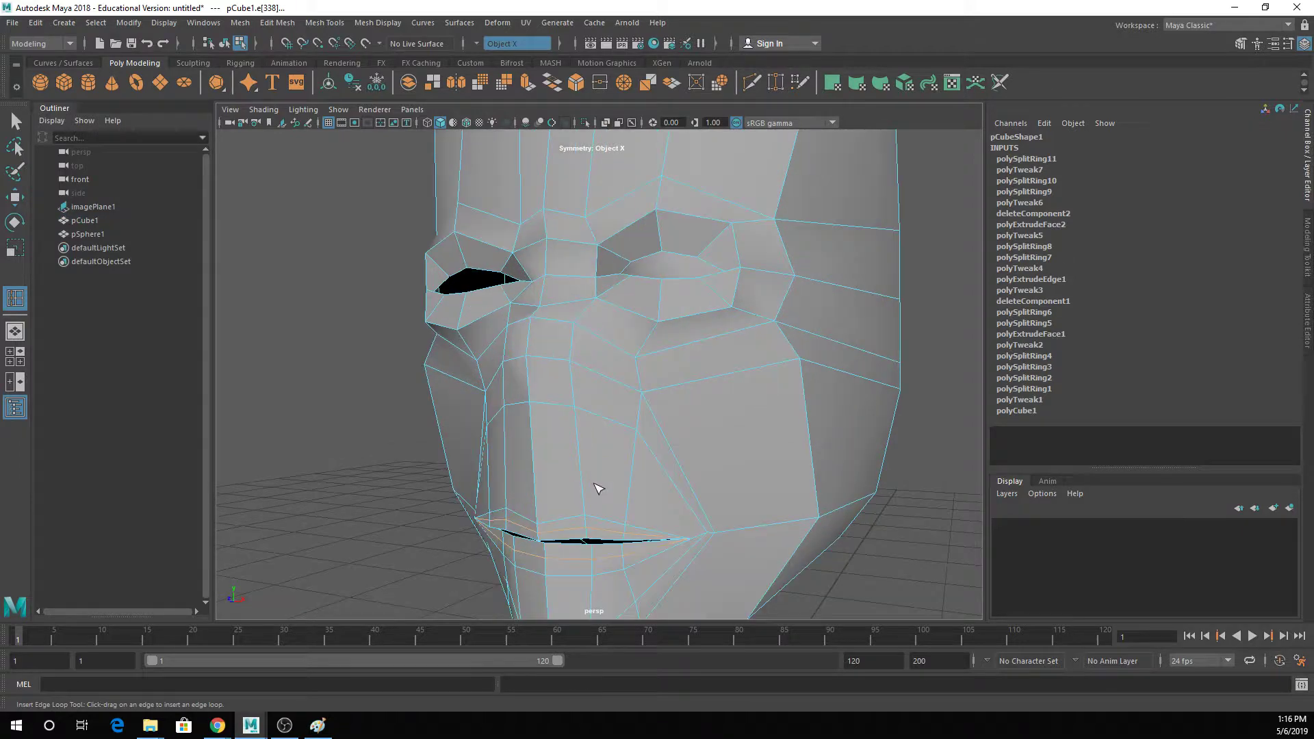
alt+middle_drag(597, 487, 642, 312)
scroll(642, 312, up, 2)
key(q)
right_drag(641, 314, 625, 241)
click(644, 323)
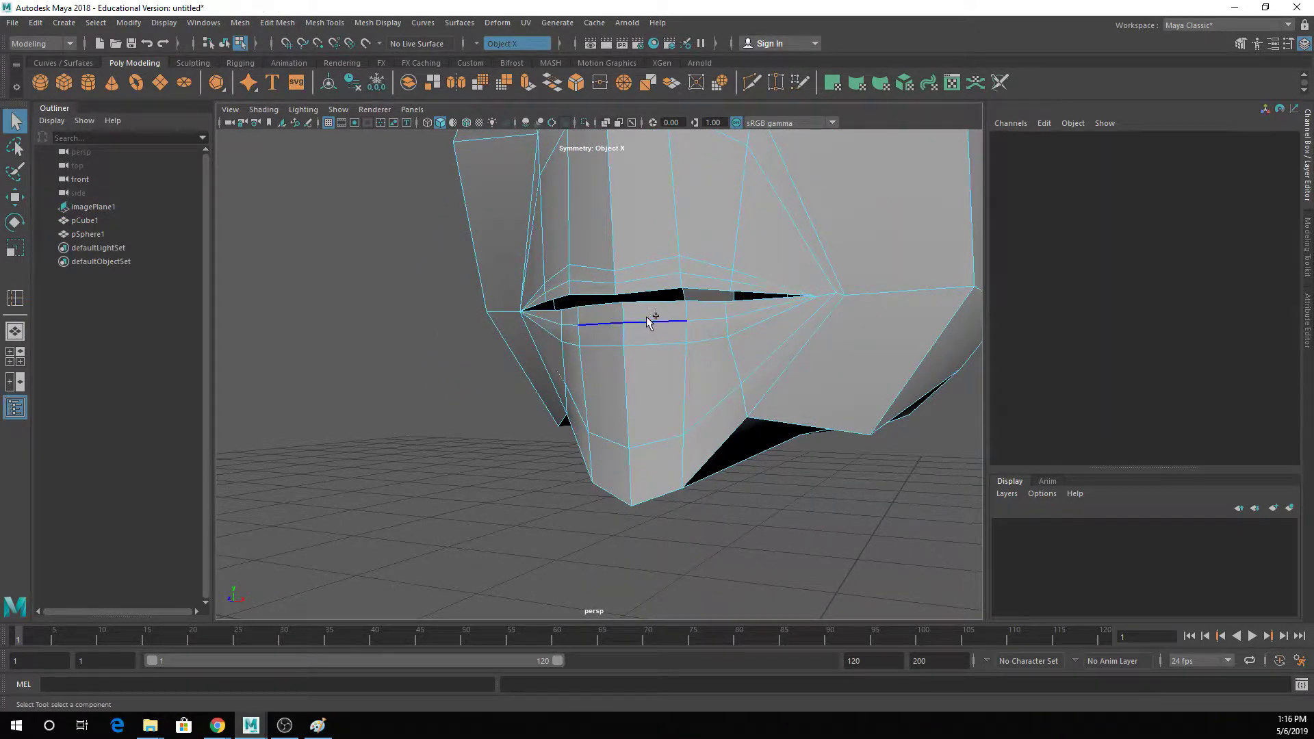
double_click(656, 328)
key(w)
alt+drag(657, 333, 609, 347)
drag(528, 379, 505, 375)
key(q)
- Viewing the lips from the side, select upper-lip edges for moving
scroll(731, 346, up, 2)
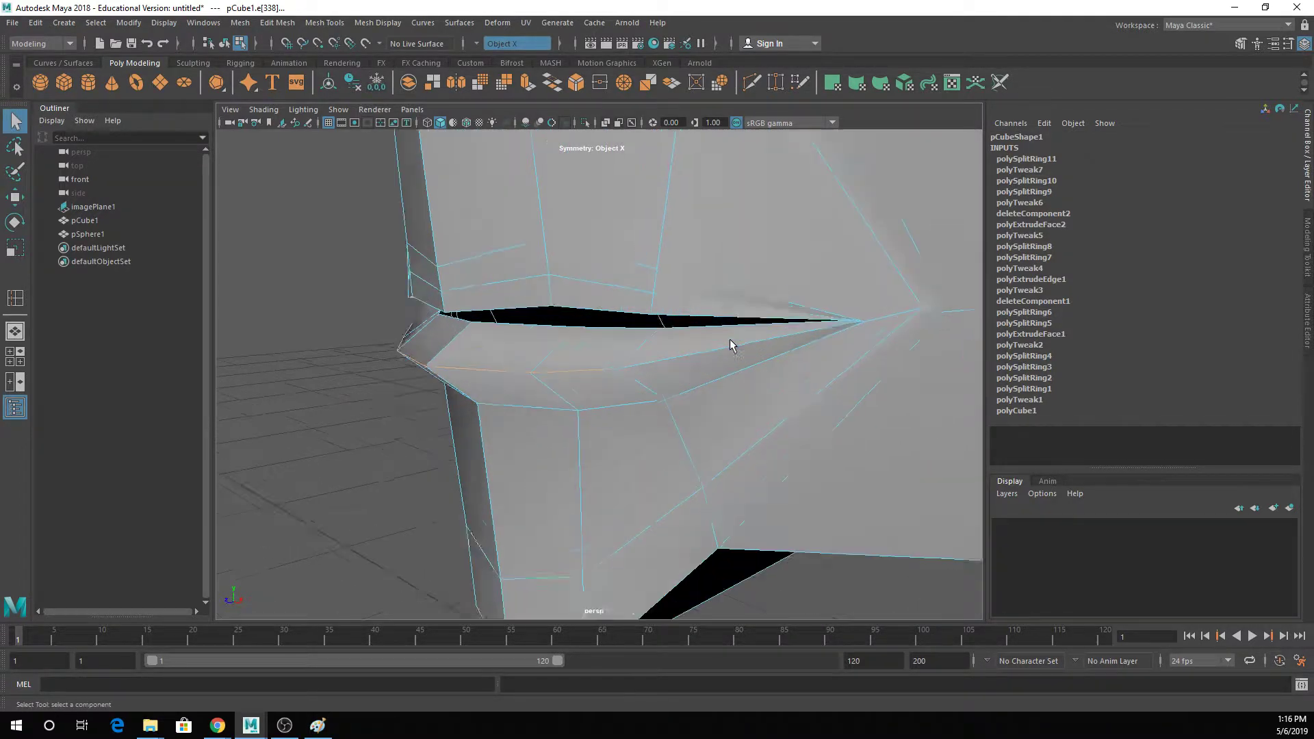
alt+drag(732, 345, 644, 375)
click(317, 367)
key(w)
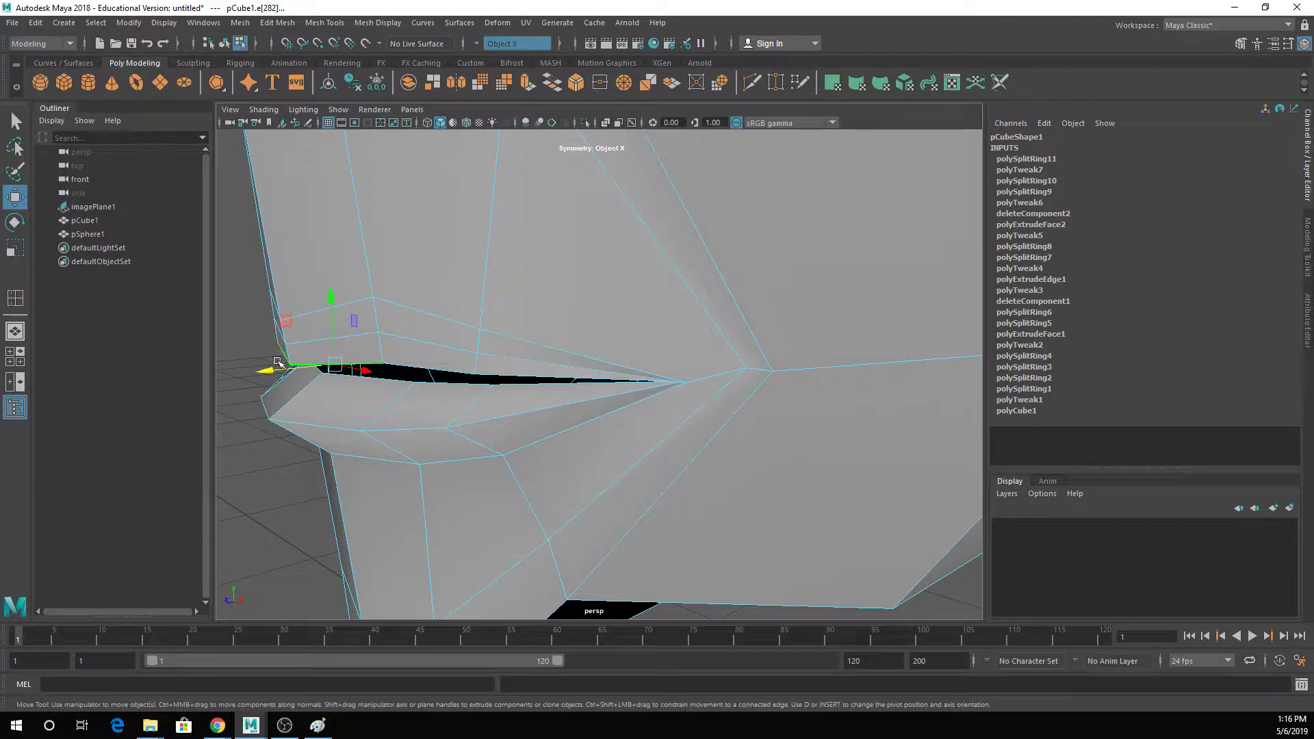
key(q)
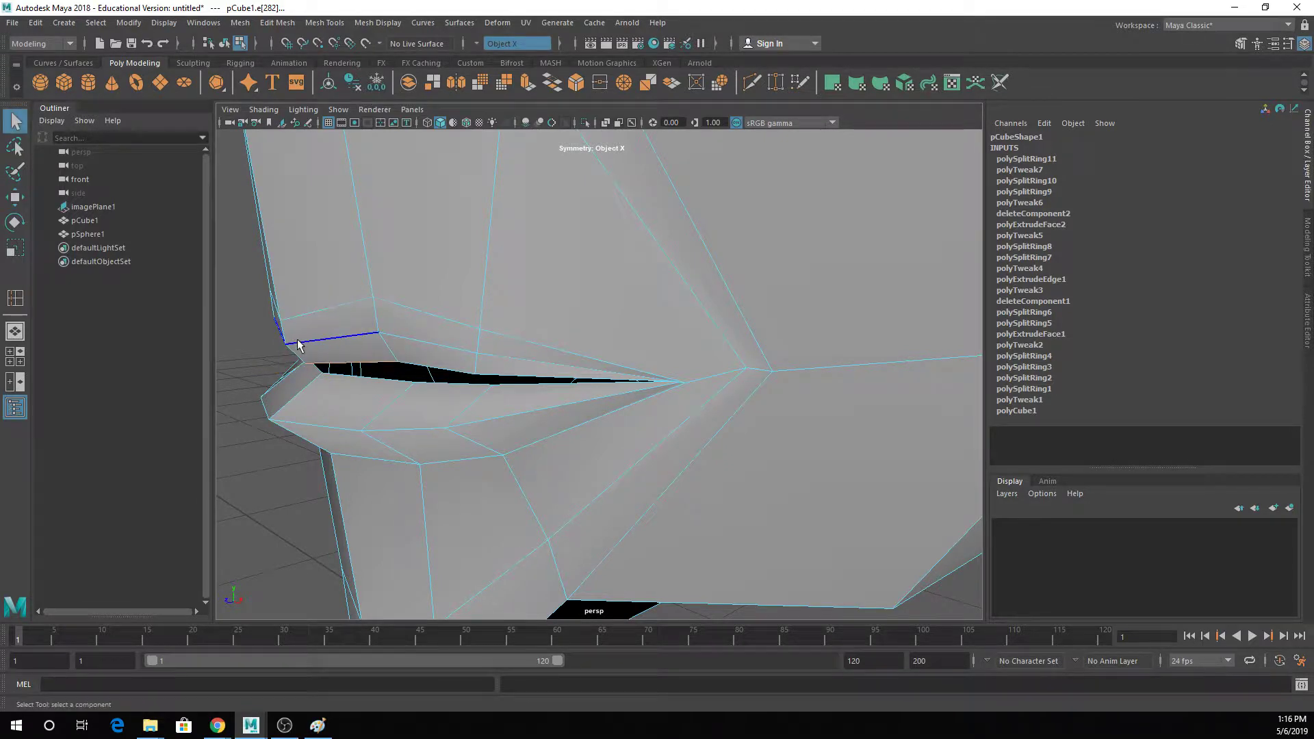
click(296, 342)
key(w)
- Select the mouth-corner vertex and frame the view on it
alt+drag(265, 345, 908, 346)
right_drag(909, 346, 849, 346)
click(954, 367)
alt+drag(953, 367, 695, 363)
key(f)
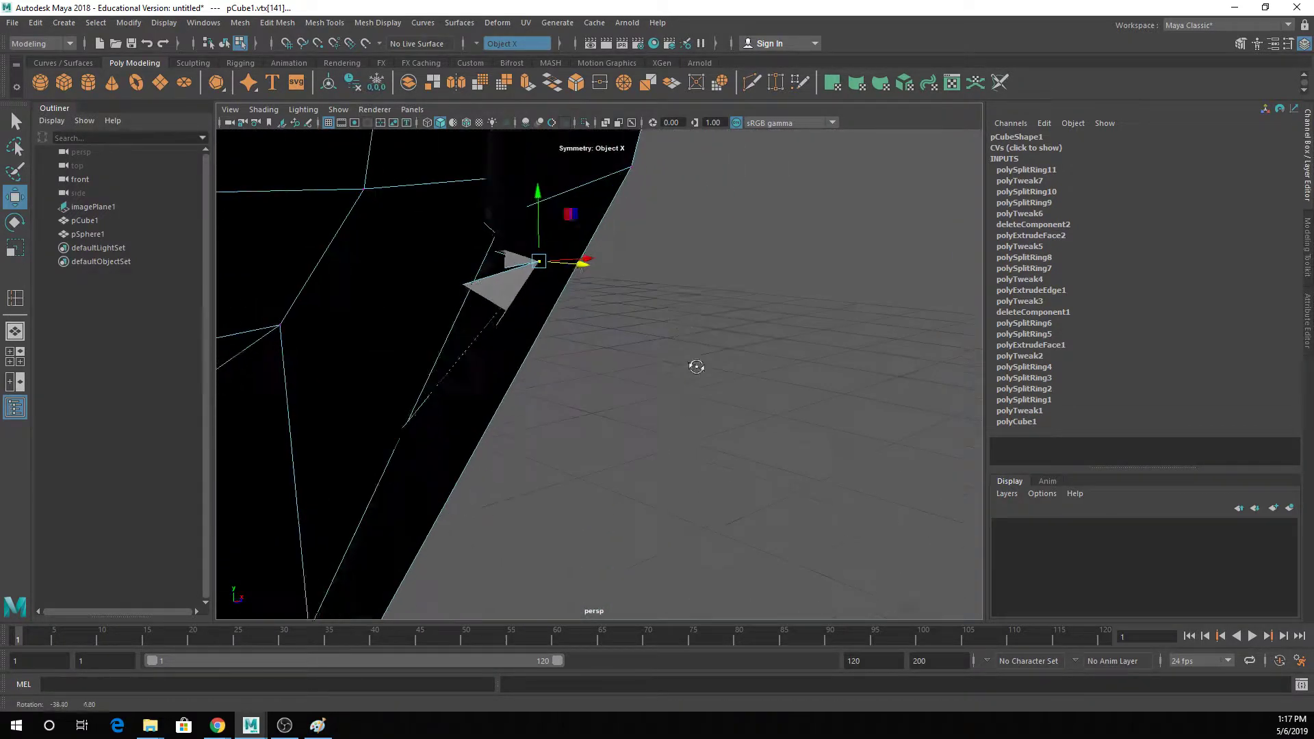
- Select the persp camera and edit its Near Clip Plane value in the Attribute Editor
mouse_move(562, 266)
alt+mouse_down()
mouse_move(522, 296)
mouse_move(452, 295)
mouse_move(556, 238)
mouse_move(582, 248)
mouse_move(548, 252)
mouse_move(561, 254)
alt+mouse_up()
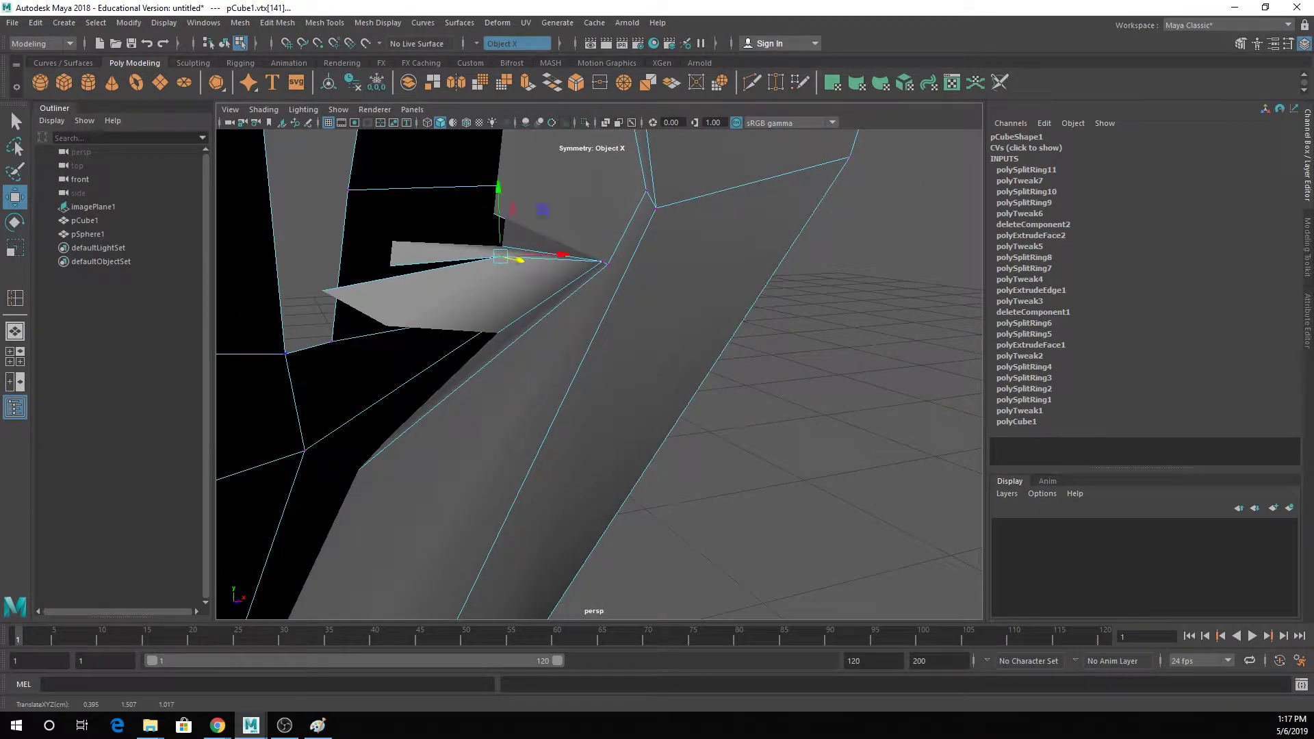
double_click(80, 179)
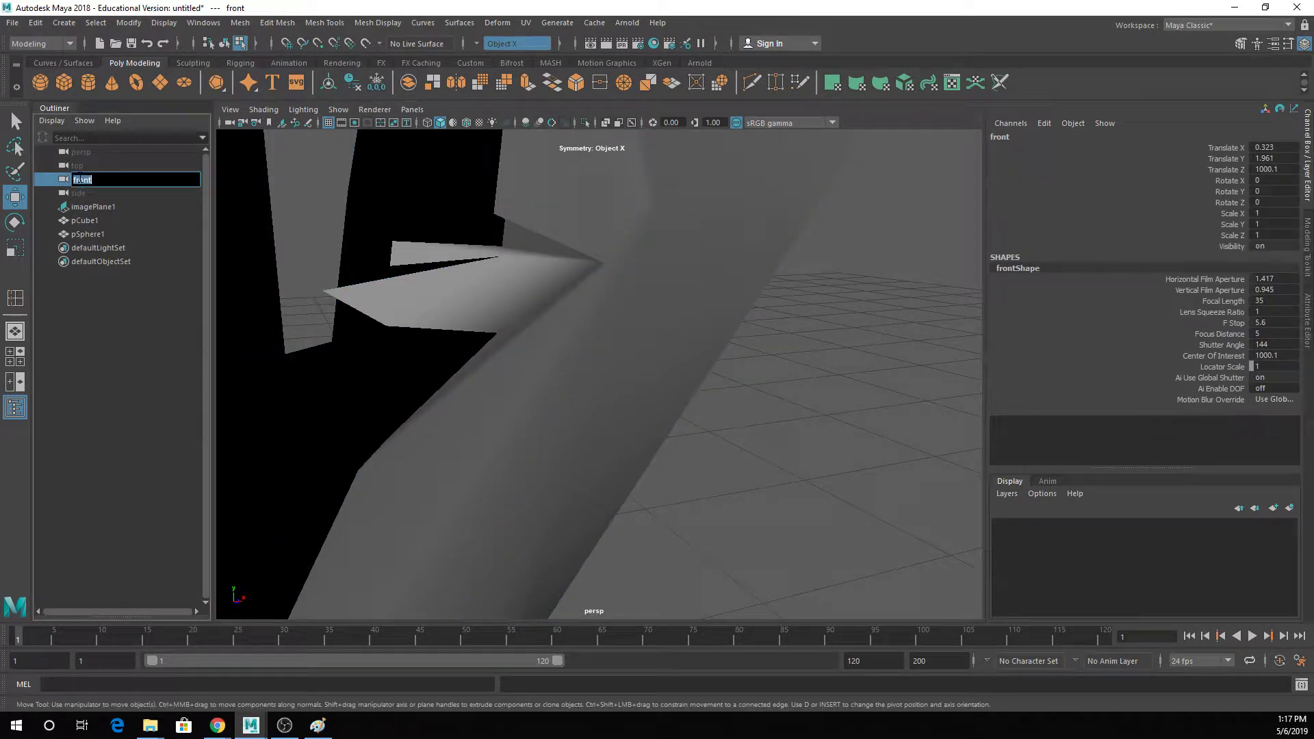
double_click(86, 154)
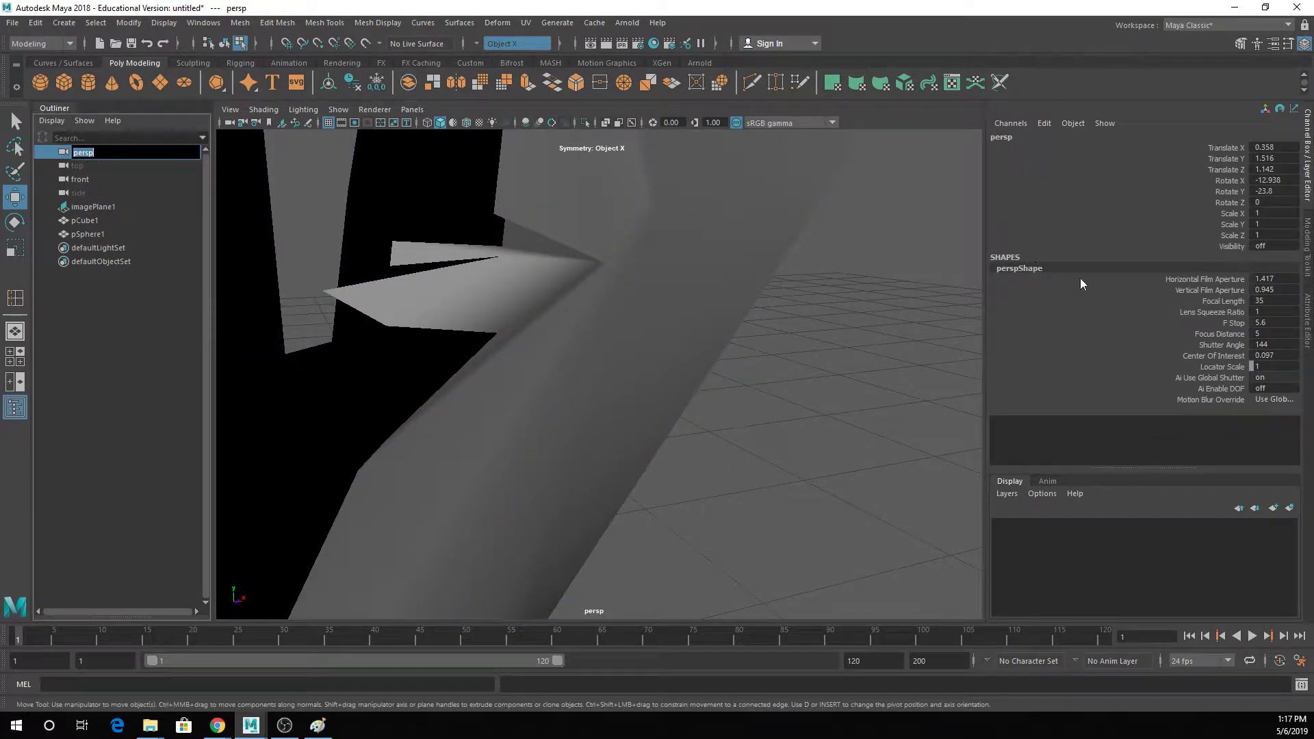
click(1303, 316)
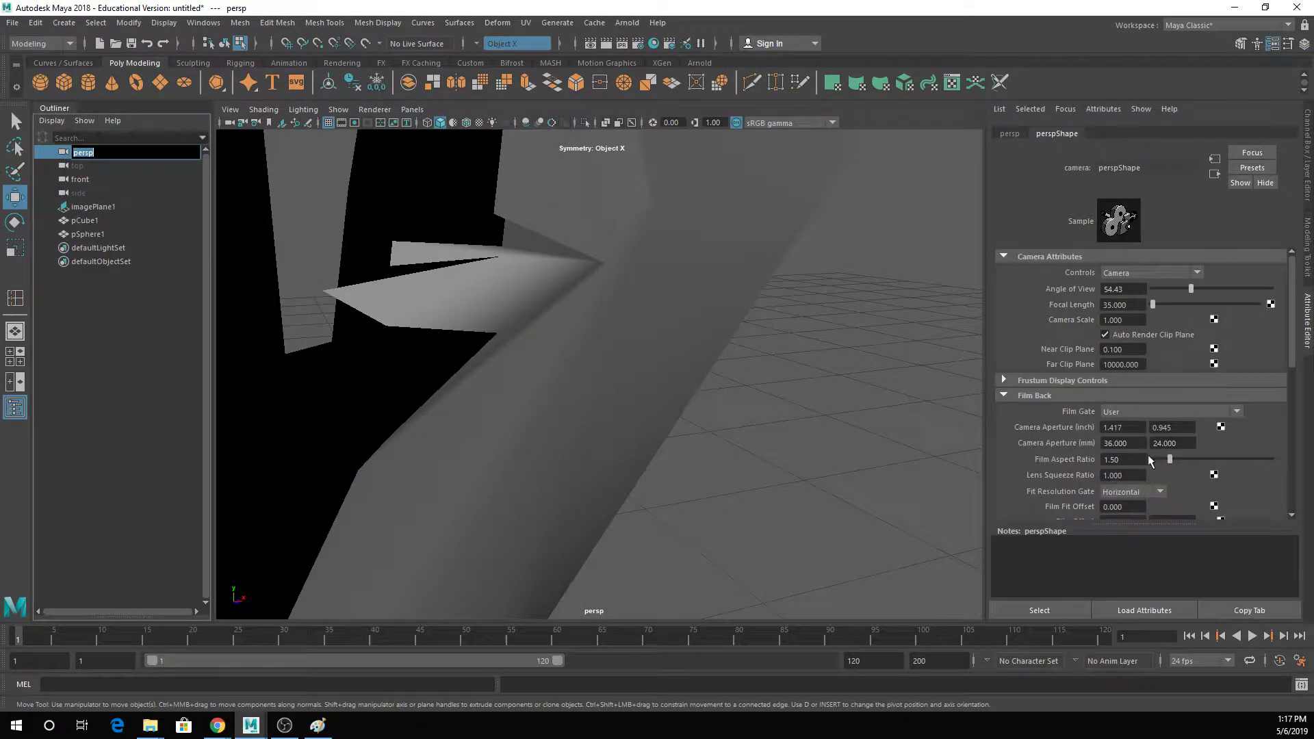
click(1136, 350)
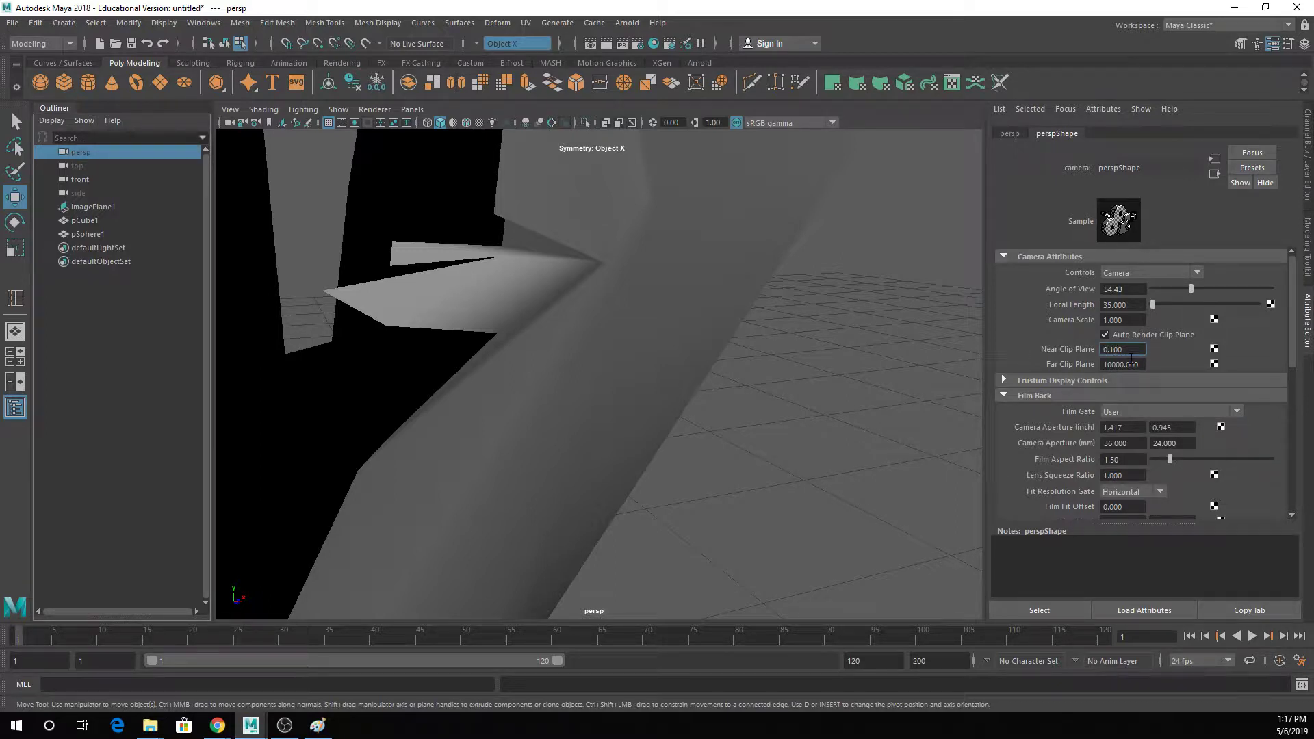
- Set the camera's near clip plane to 0.010 and switch the mesh to vertex mode
text(0.010)
key(Return)
right_drag(652, 305, 582, 229)
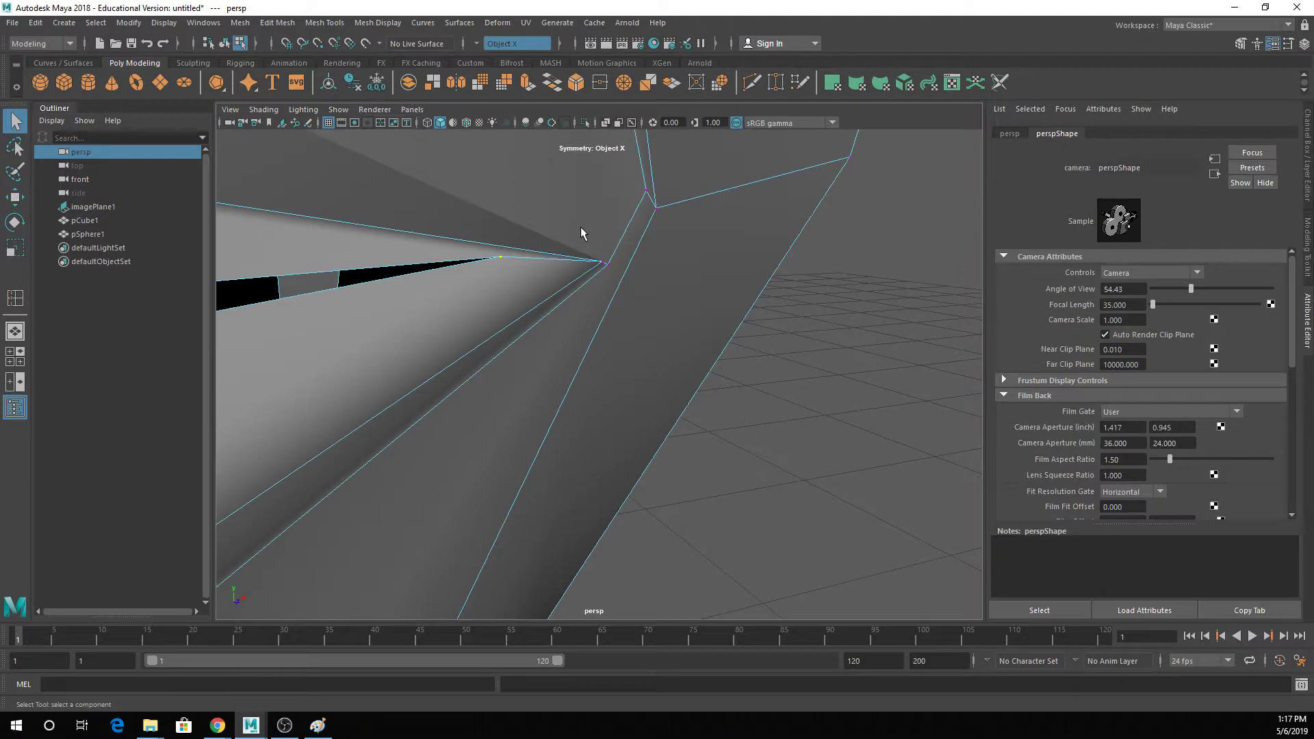
- Select the mouth-corner vertex and push it outward along X
click(597, 263)
alt+drag(629, 265, 564, 229)
middle_drag(565, 230, 603, 231)
- Check the lips from front and side with smooth preview toggled on and off
alt+drag(587, 241, 513, 357)
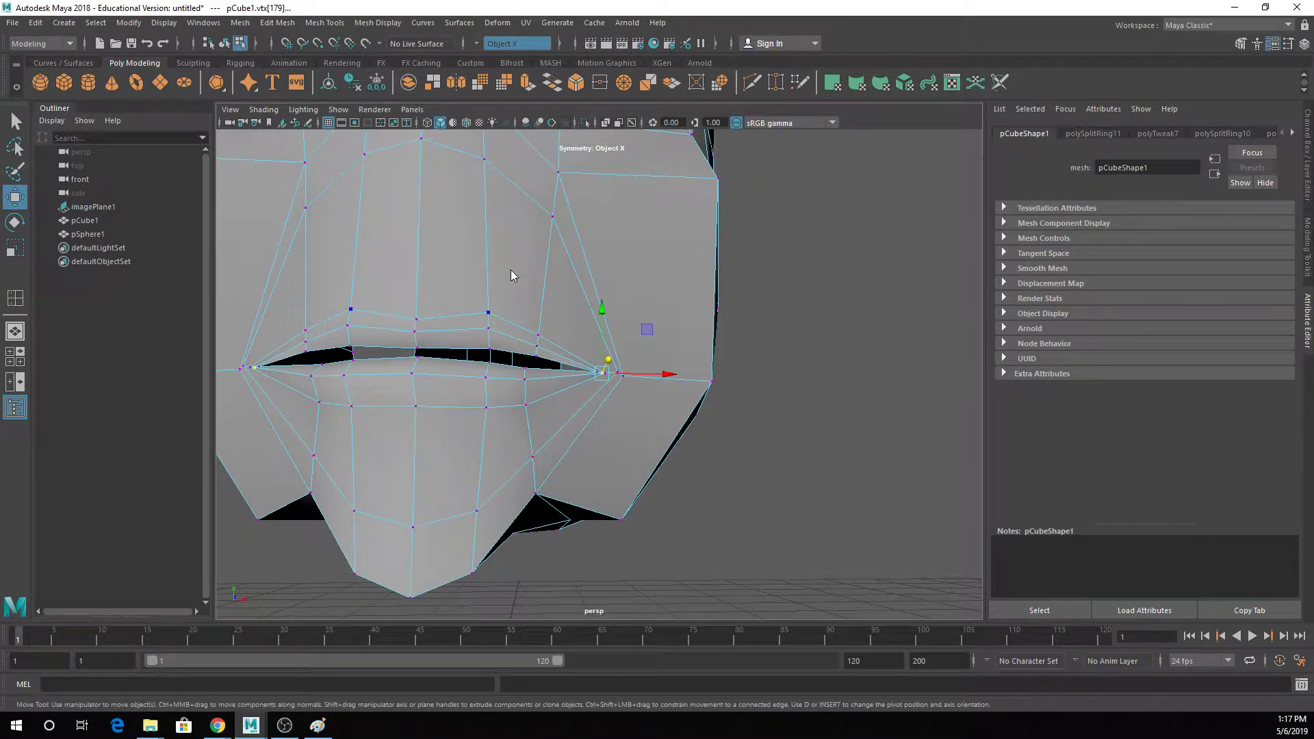
right_drag(512, 276, 602, 280)
key(3)
alt+drag(651, 302, 491, 276)
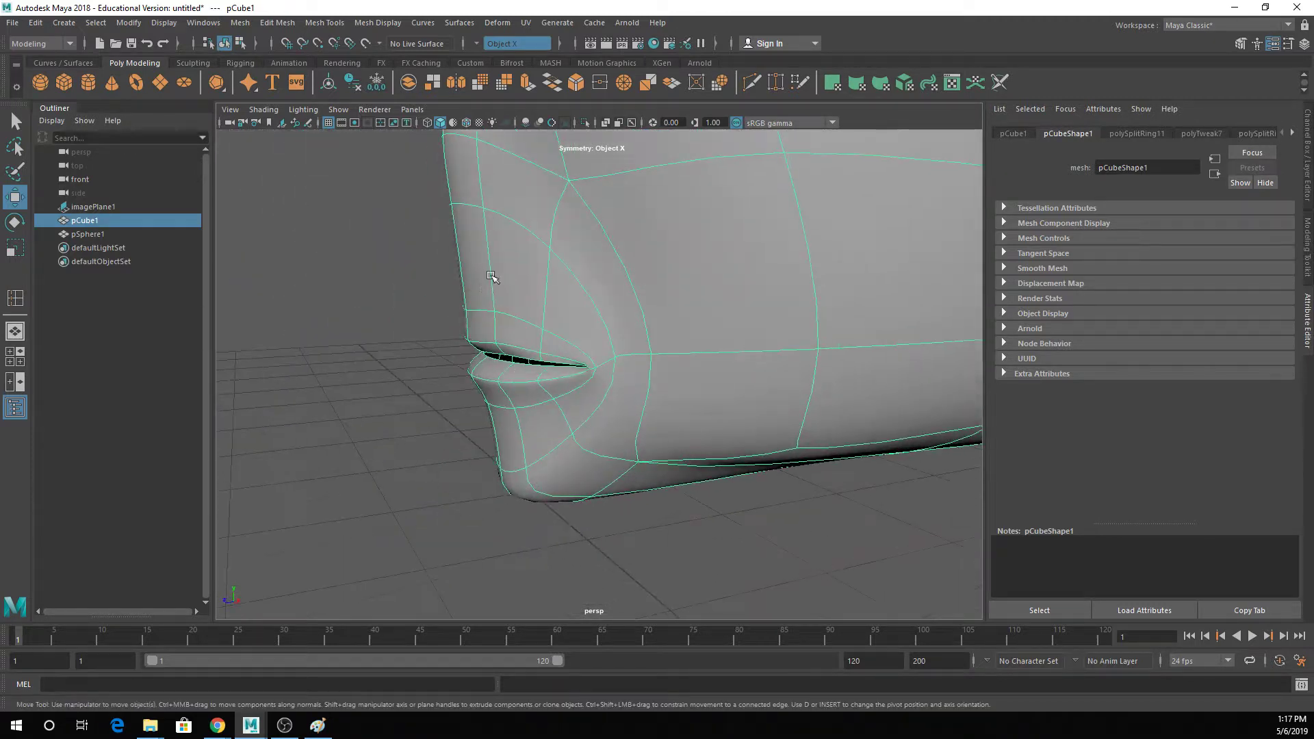
key(1)
alt+drag(509, 363, 472, 358)
- Undo an accidental Edit Mesh > Merge to Center on the selection
click(277, 23)
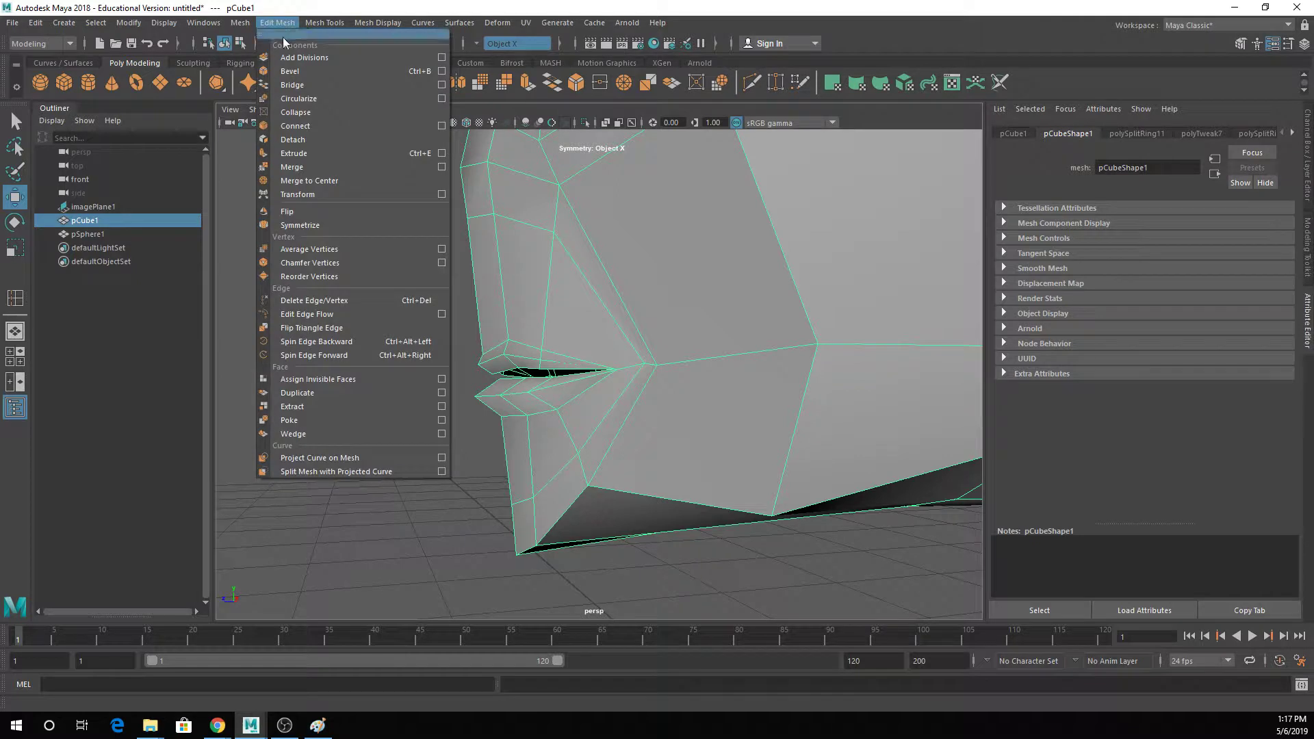
click(301, 182)
key(ctrl+z)
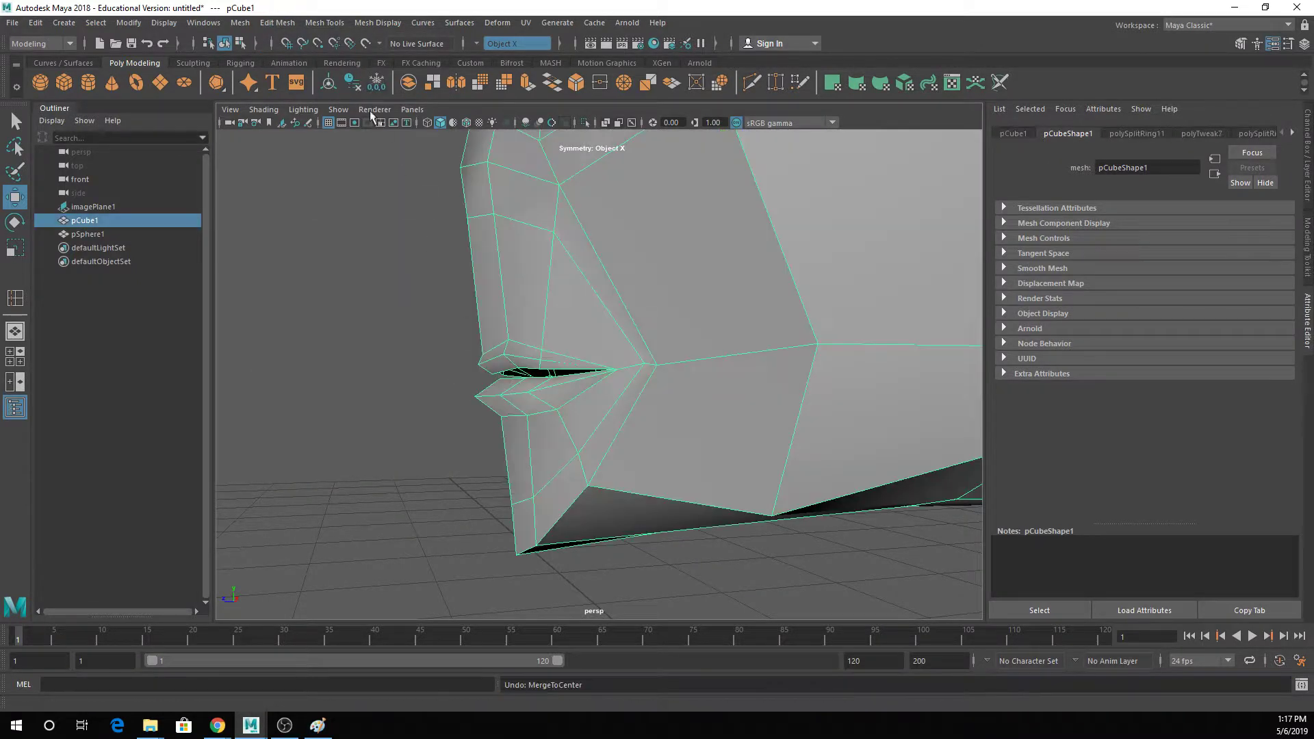
- Insert an edge loop around the lips and check it with smooth preview
click(326, 23)
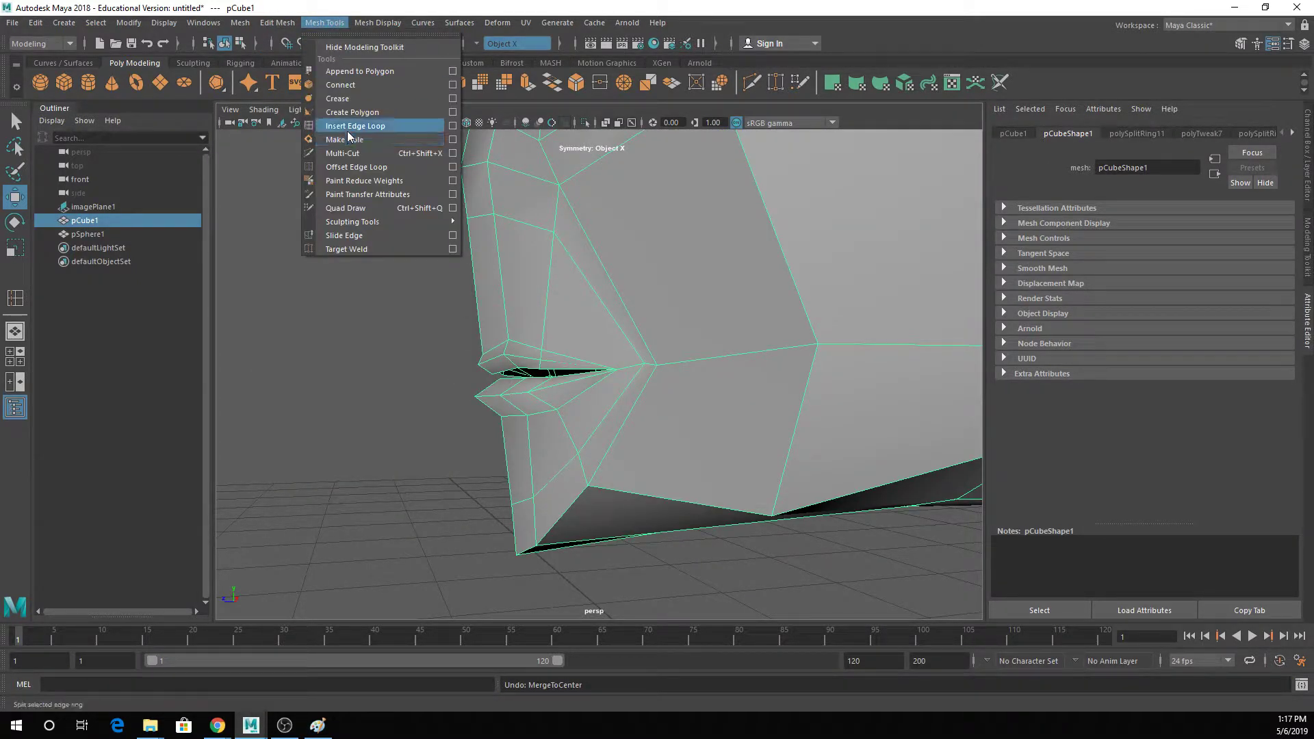
click(347, 127)
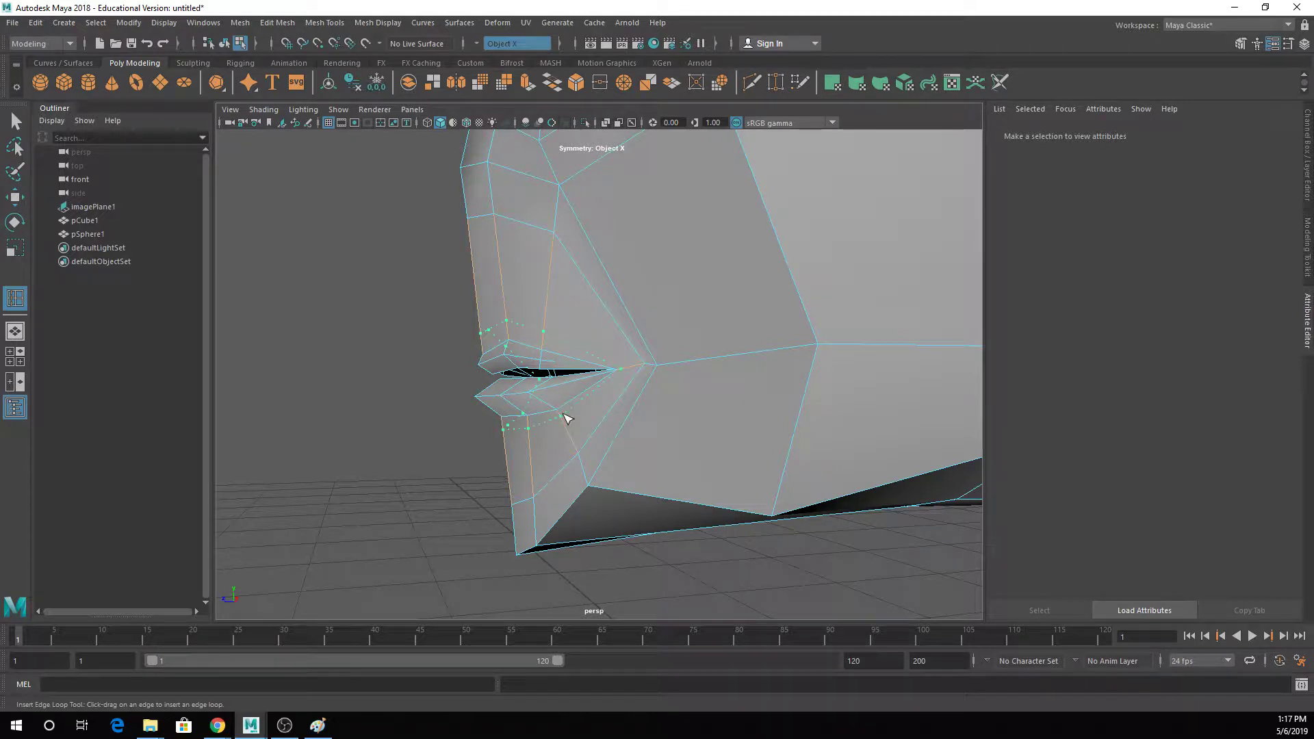
click(558, 417)
key(q)
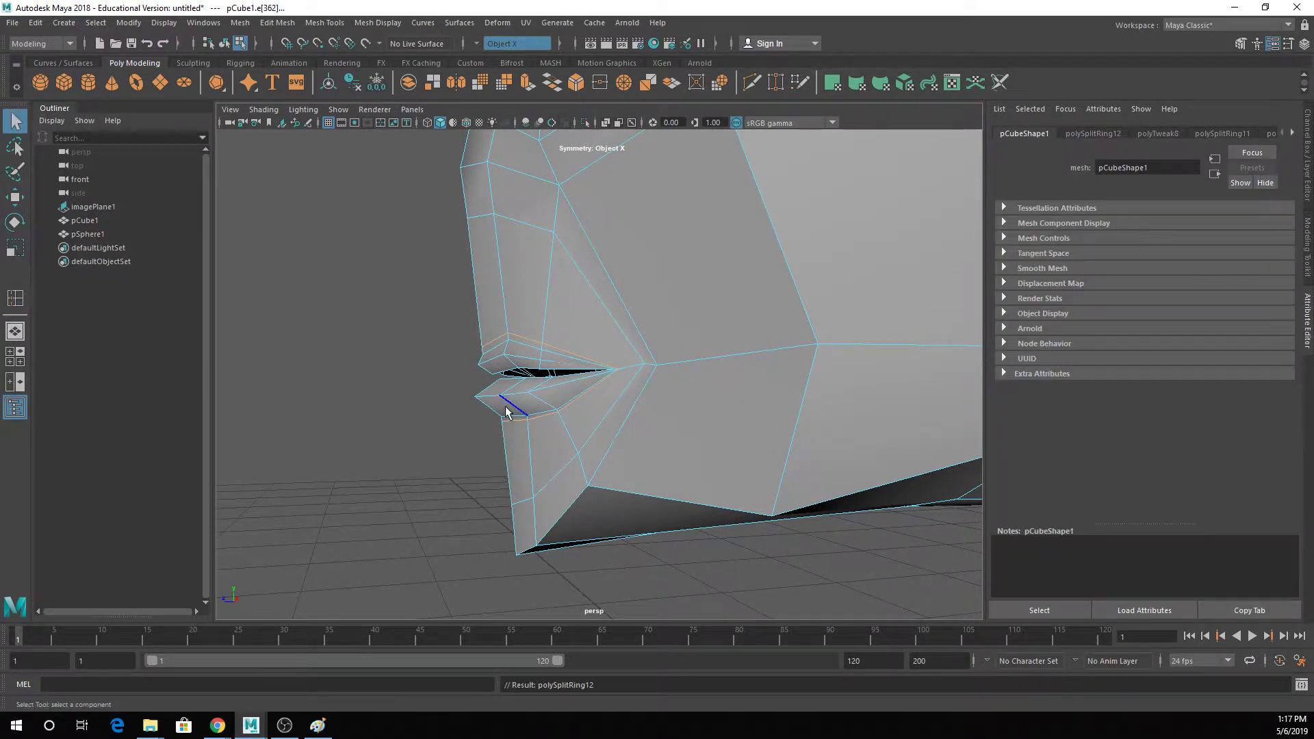
key(3)
key(1)
- Select the lower lip edge near the mouth corner and push it forward, previewing smoothed
right_click(486, 329)
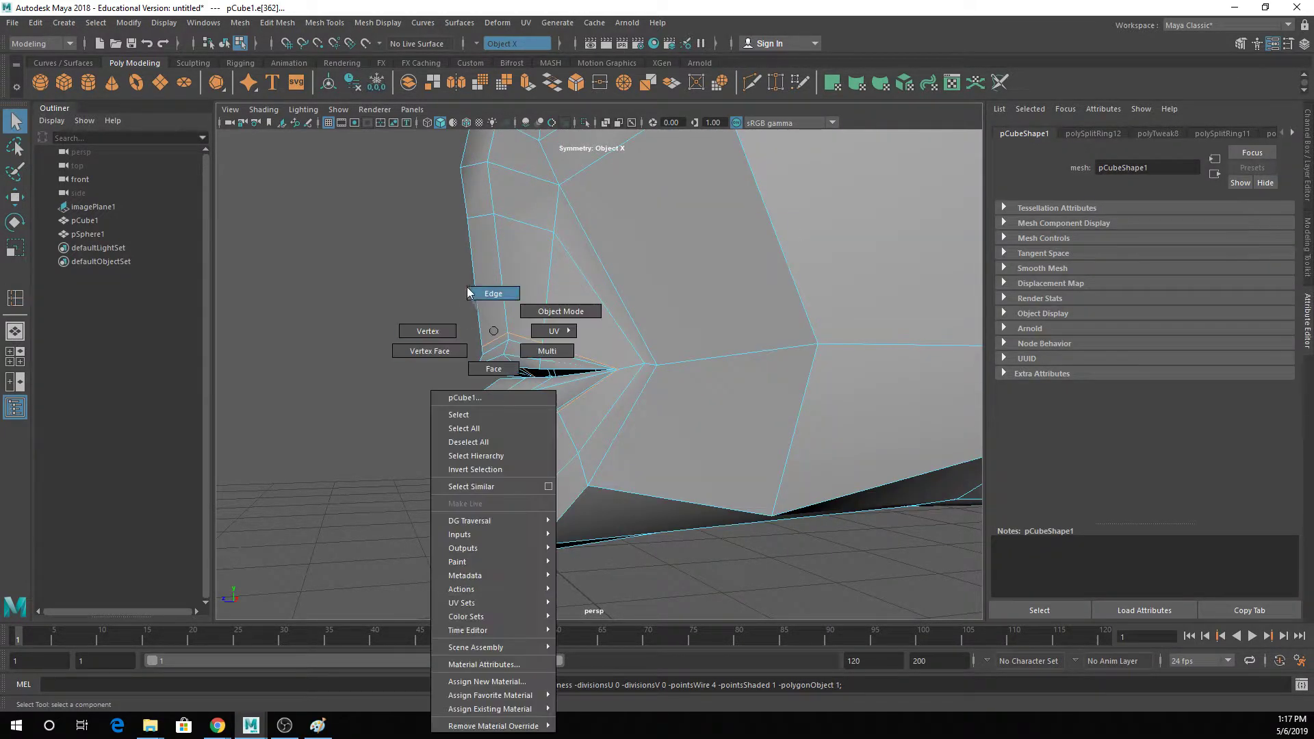
click(524, 413)
key(w)
click(481, 412)
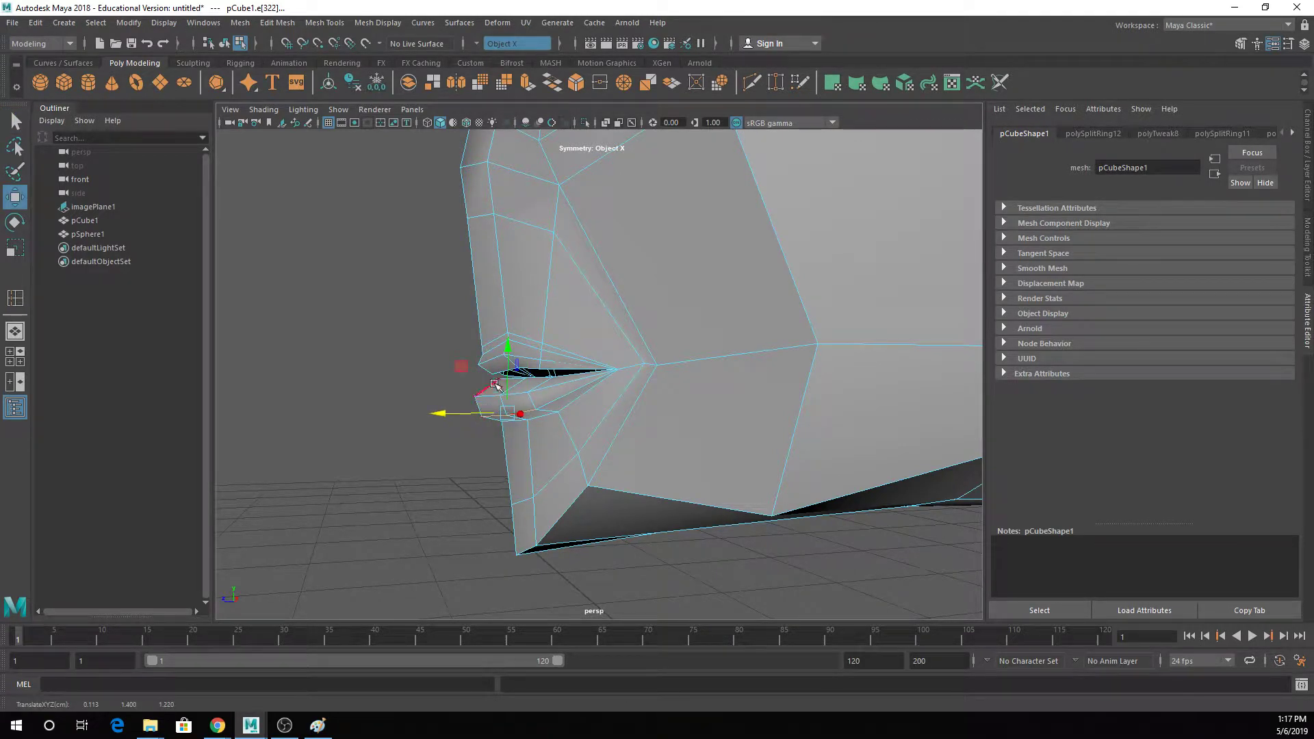
key(3)
alt+drag(510, 370, 620, 401)
- Leave component editing and clear the selection, turning the view toward the face
key(q)
right_drag(609, 305, 657, 274)
click(774, 337)
alt+drag(774, 337, 641, 466)
- In edge mode, move the chin edge to match the front reference photo
click(642, 466)
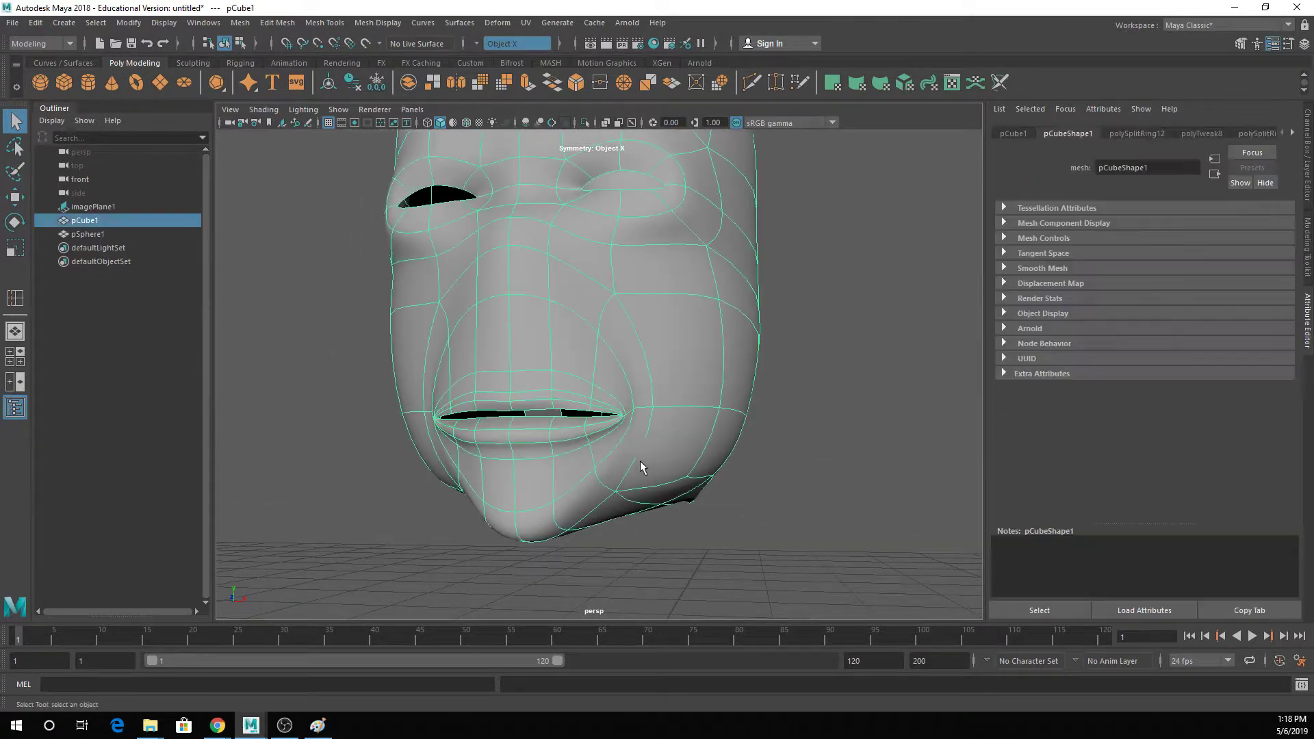
right_drag(640, 332, 640, 294)
click(605, 487)
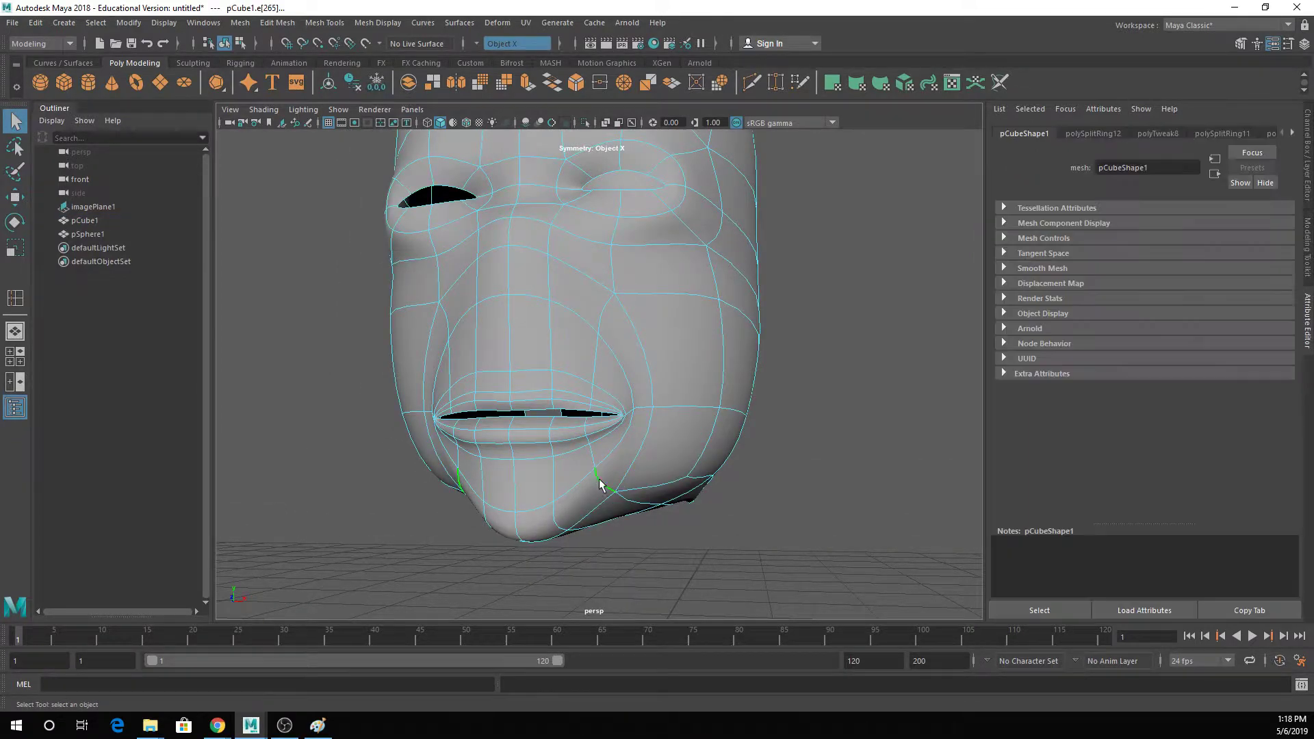
key(w)
drag(610, 492, 604, 474)
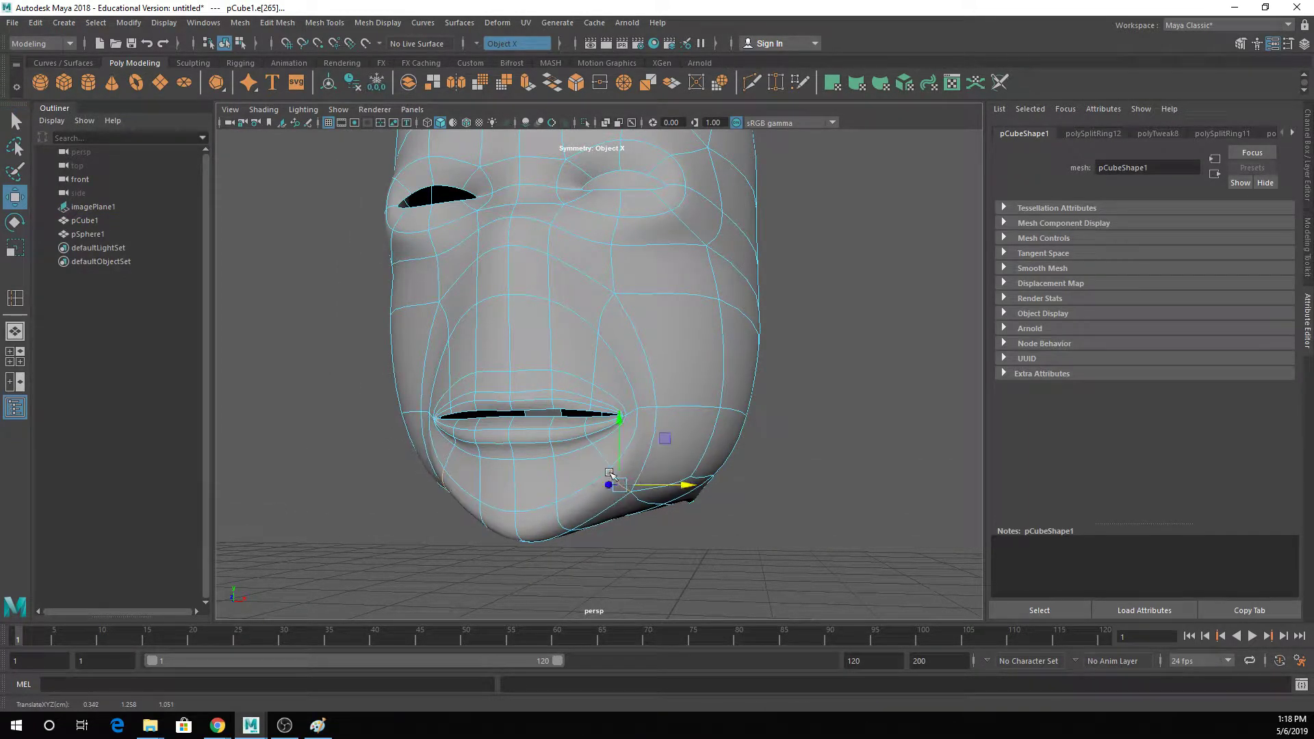
key(space)
key(space)
scroll(643, 469, up, 3)
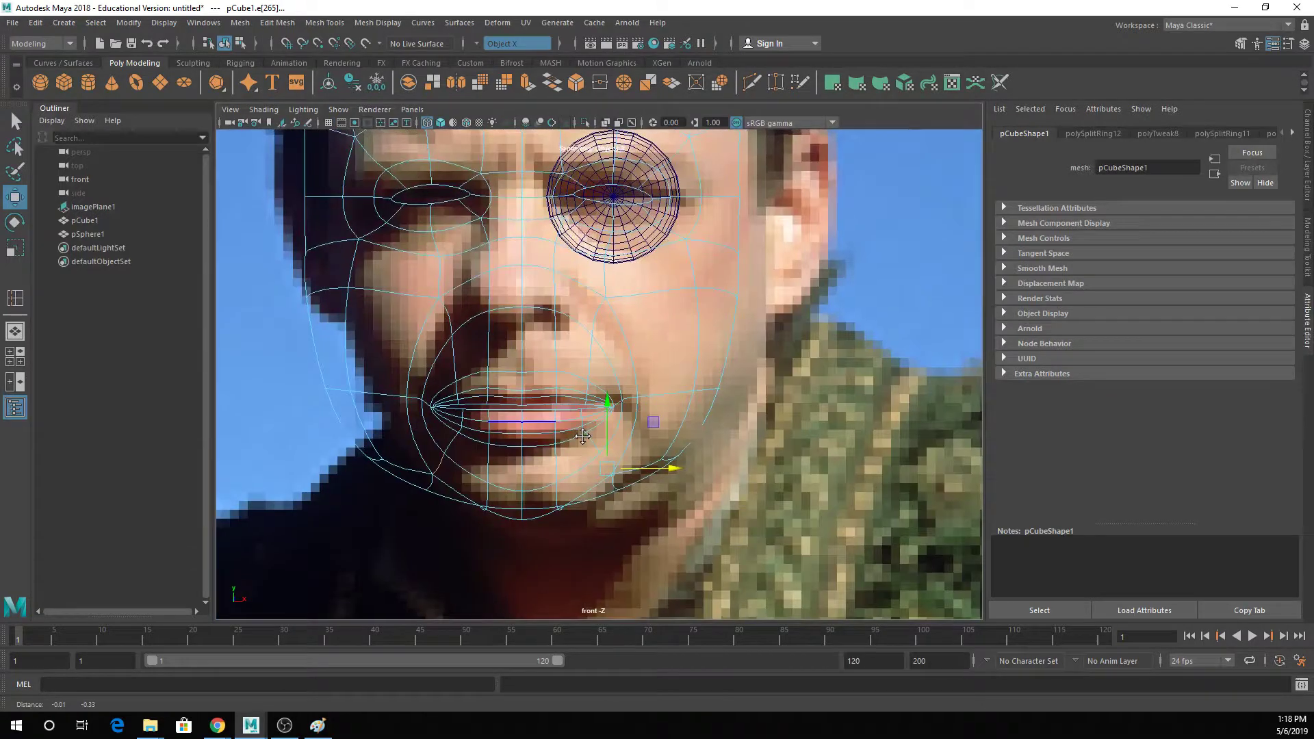
drag(642, 469, 658, 460)
- Select the jaw and cheek edges and shift the cheek edge left to fit the photo
key(q)
click(660, 457)
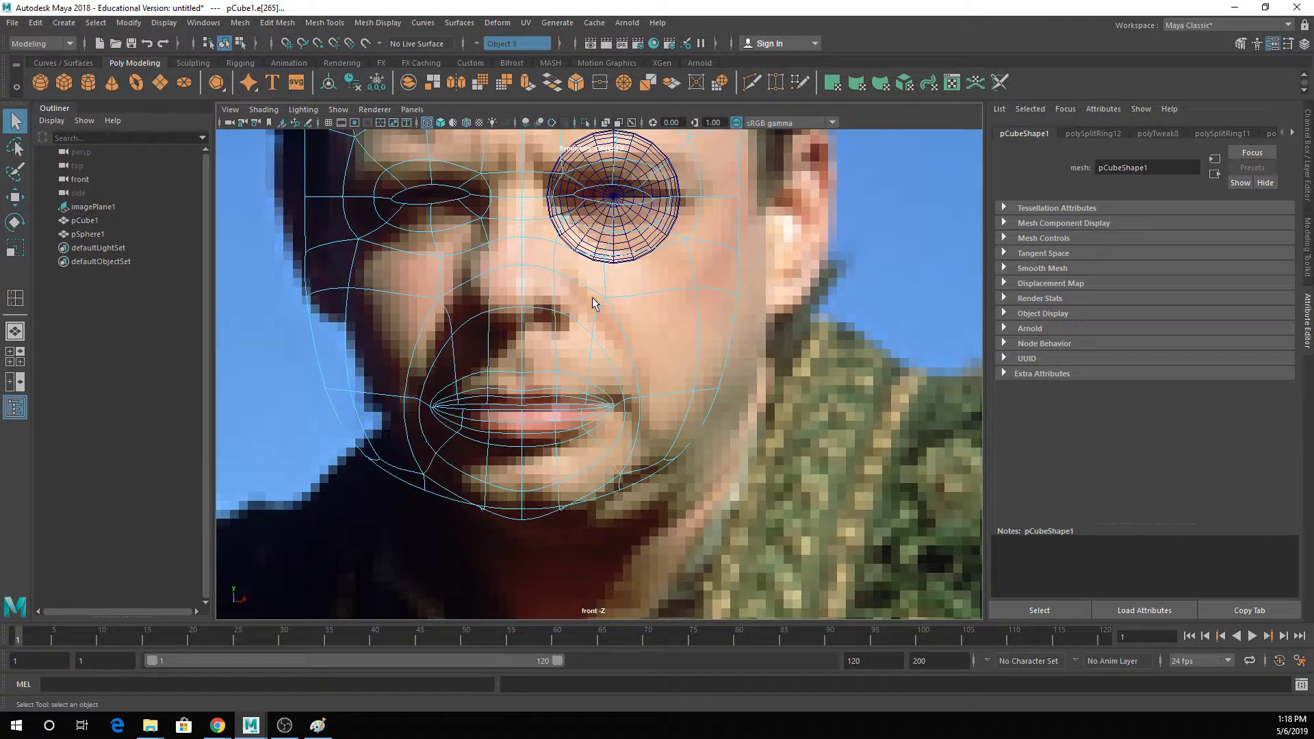
click(688, 431)
click(709, 391)
key(e)
key(w)
drag(741, 396, 729, 396)
- Pull the next jaw edge up-left along the photo's jawline, then return to four views
click(673, 469)
key(e)
key(w)
key(e)
key(w)
drag(673, 469, 664, 448)
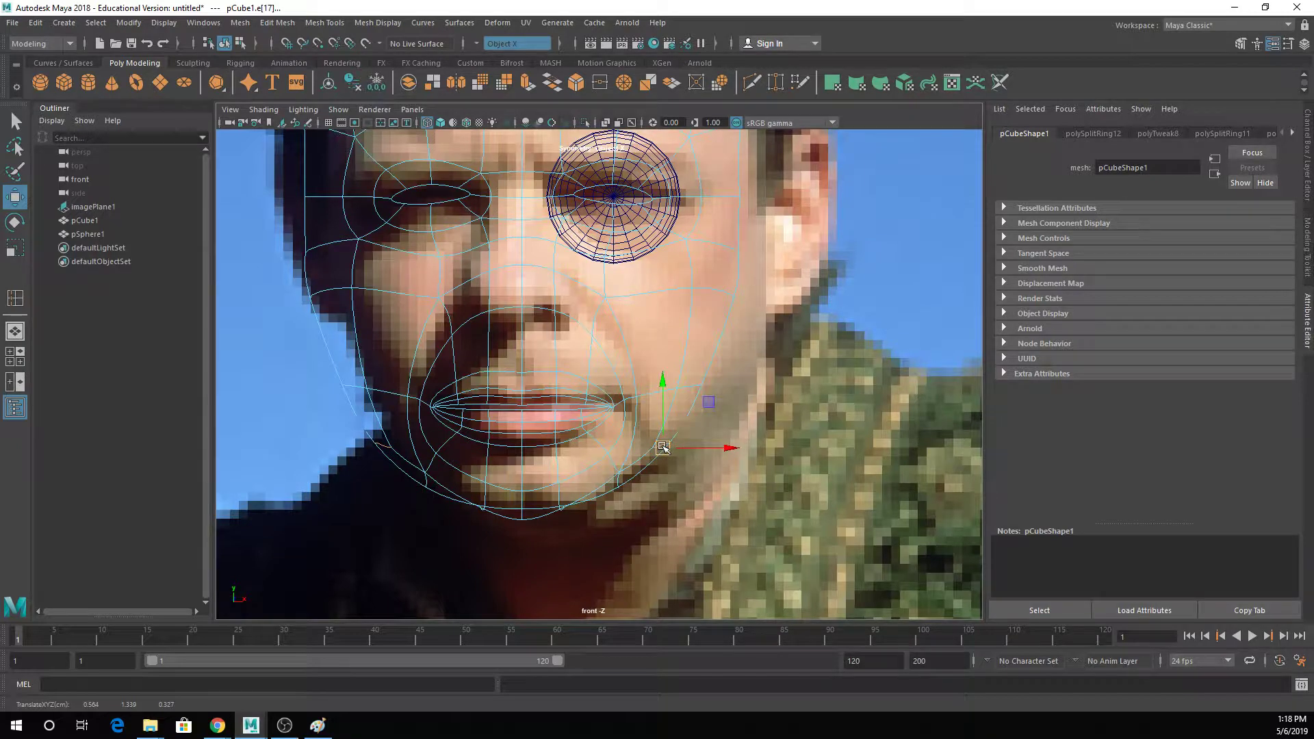
alt+middle_drag(663, 448, 679, 547)
alt+middle_drag(704, 268, 714, 255)
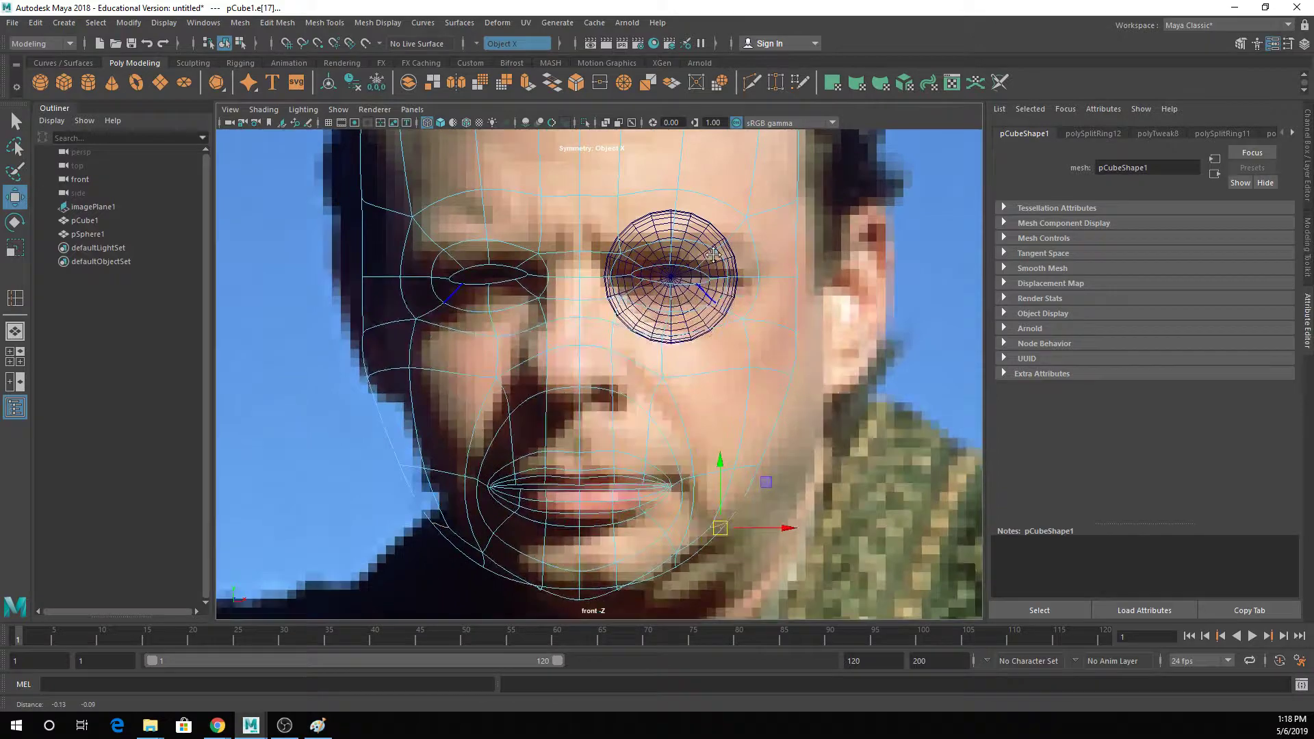
key(space)
key(space)
alt+drag(650, 322, 699, 312)
- In vertex mode, pick a cheek vertex and an upper-lip vertex, framing the head frontally
key(F9)
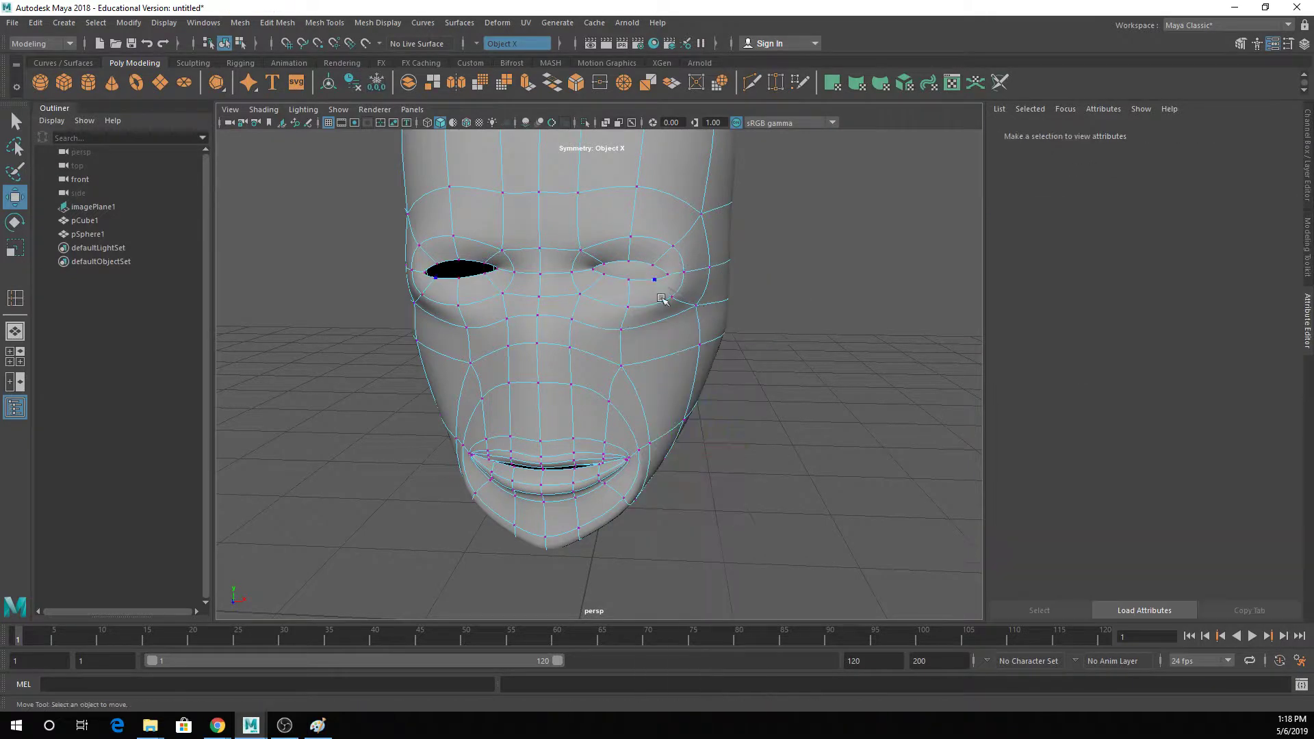
click(693, 304)
alt+drag(698, 304, 681, 343)
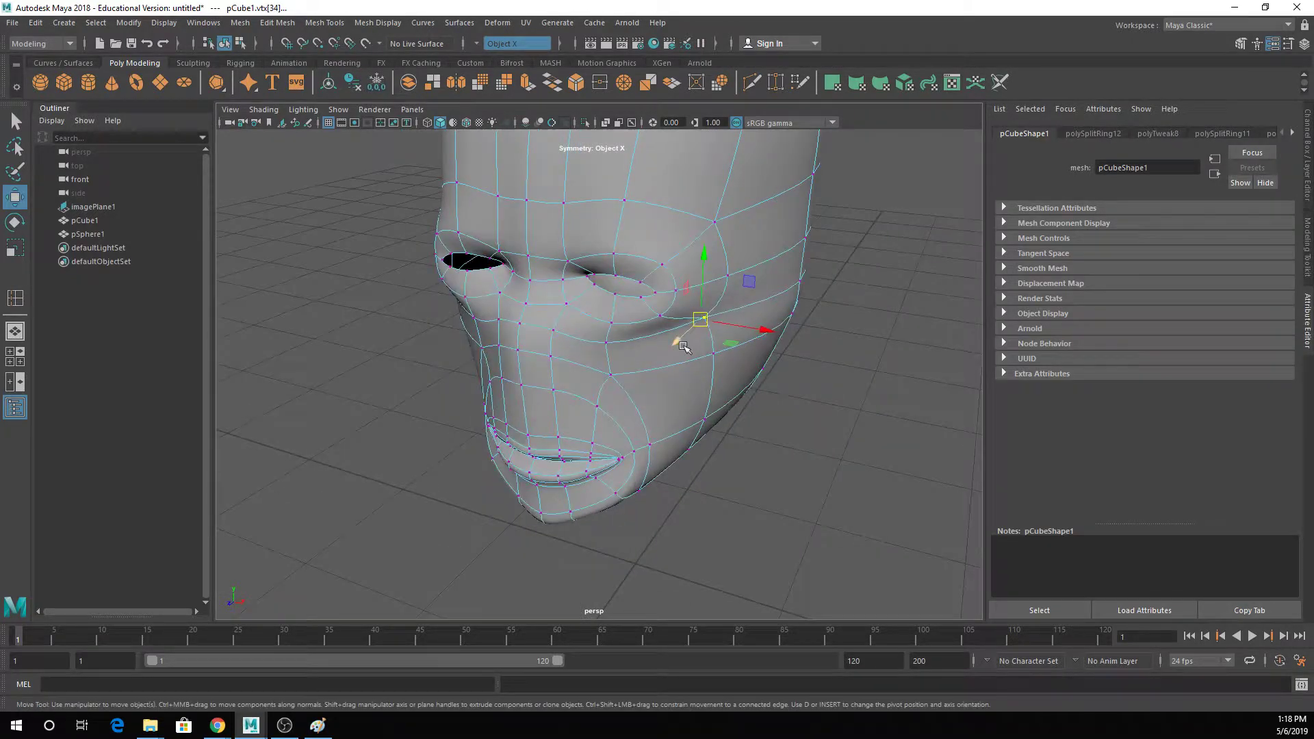
click(531, 434)
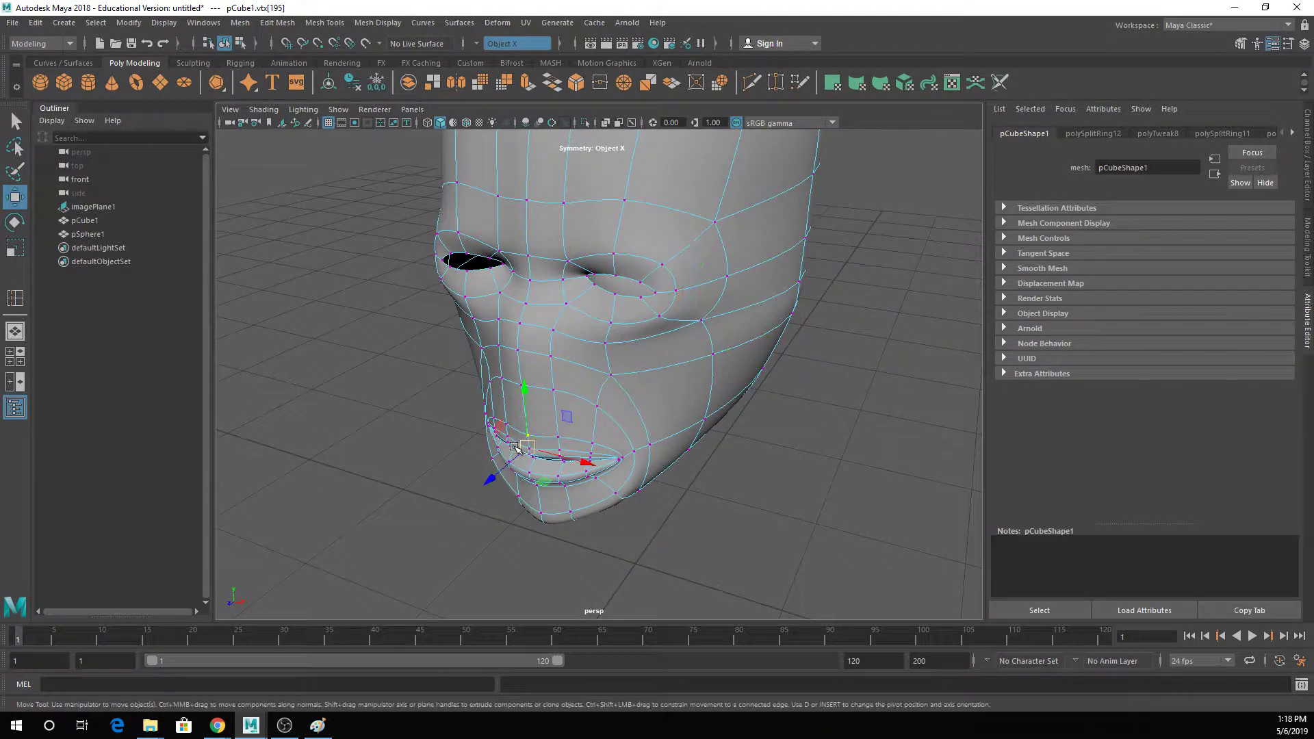
key(q)
alt+drag(445, 434, 507, 401)
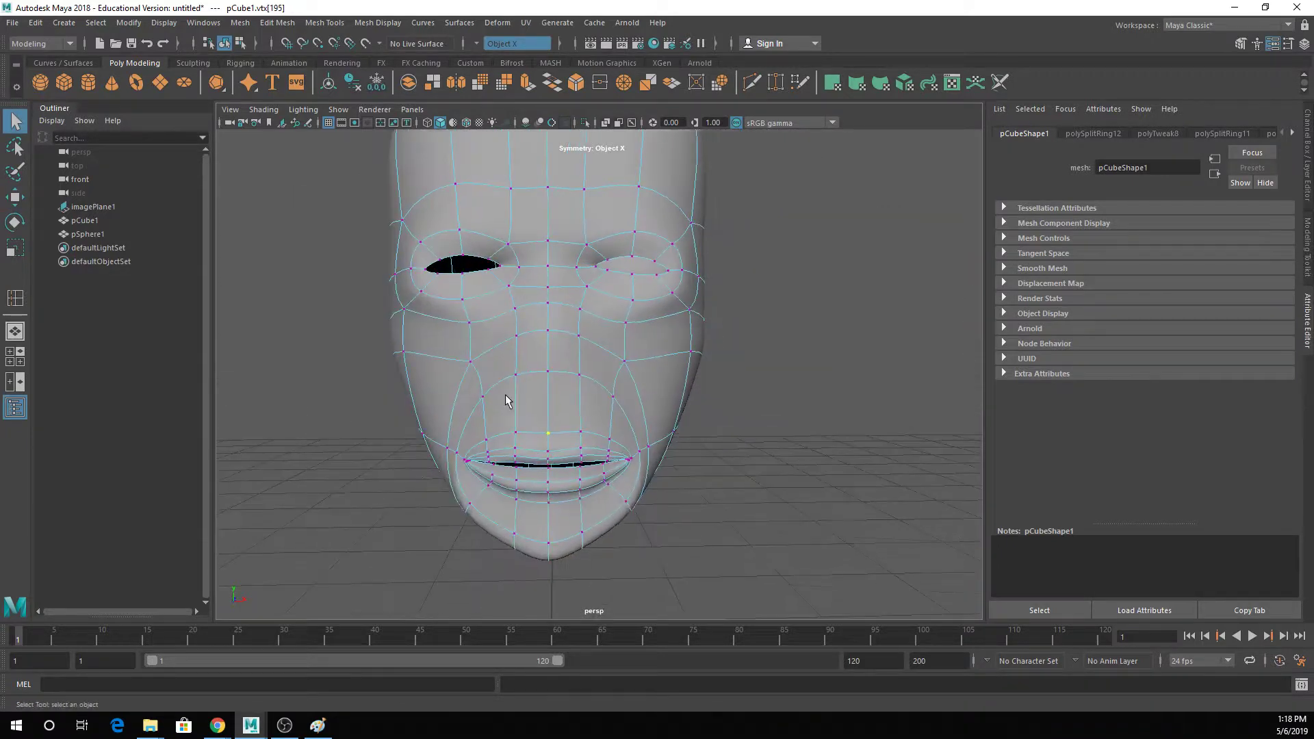
alt+middle_drag(651, 277, 669, 325)
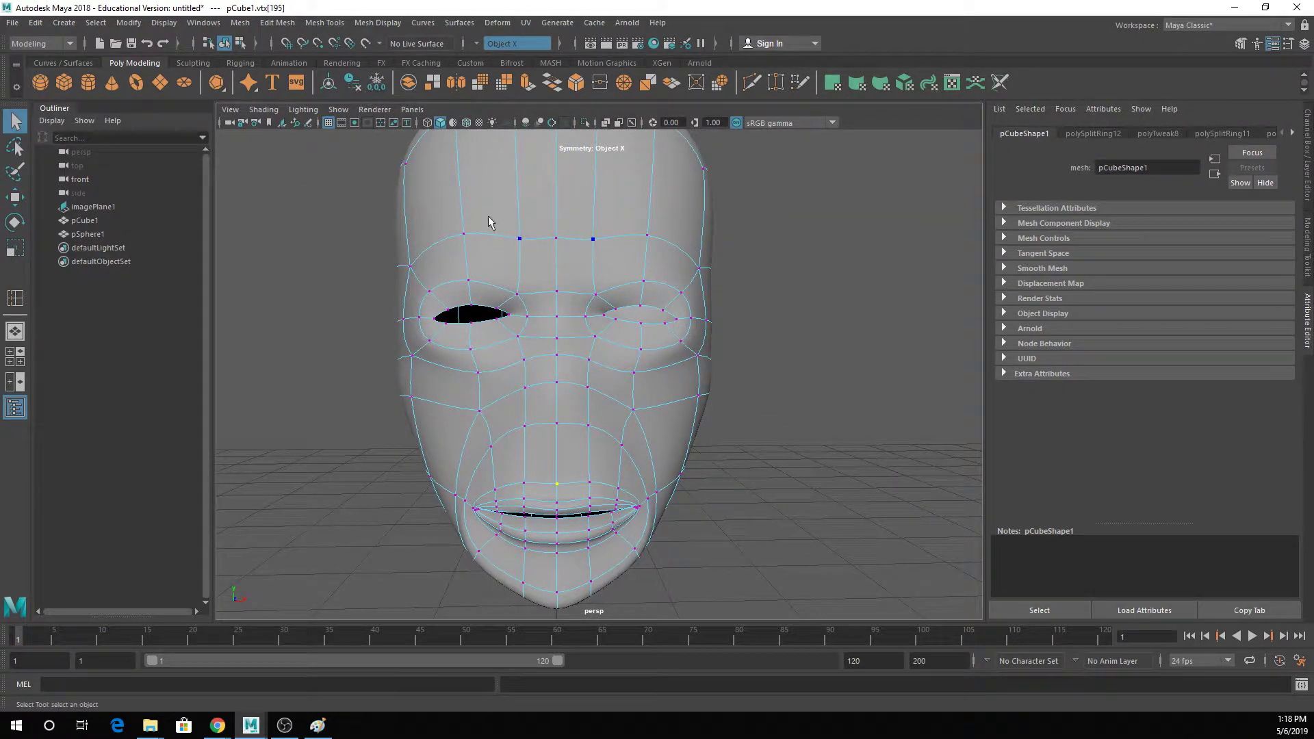
- Insert a new edge loop across the forehead above the eye sockets
click(282, 22)
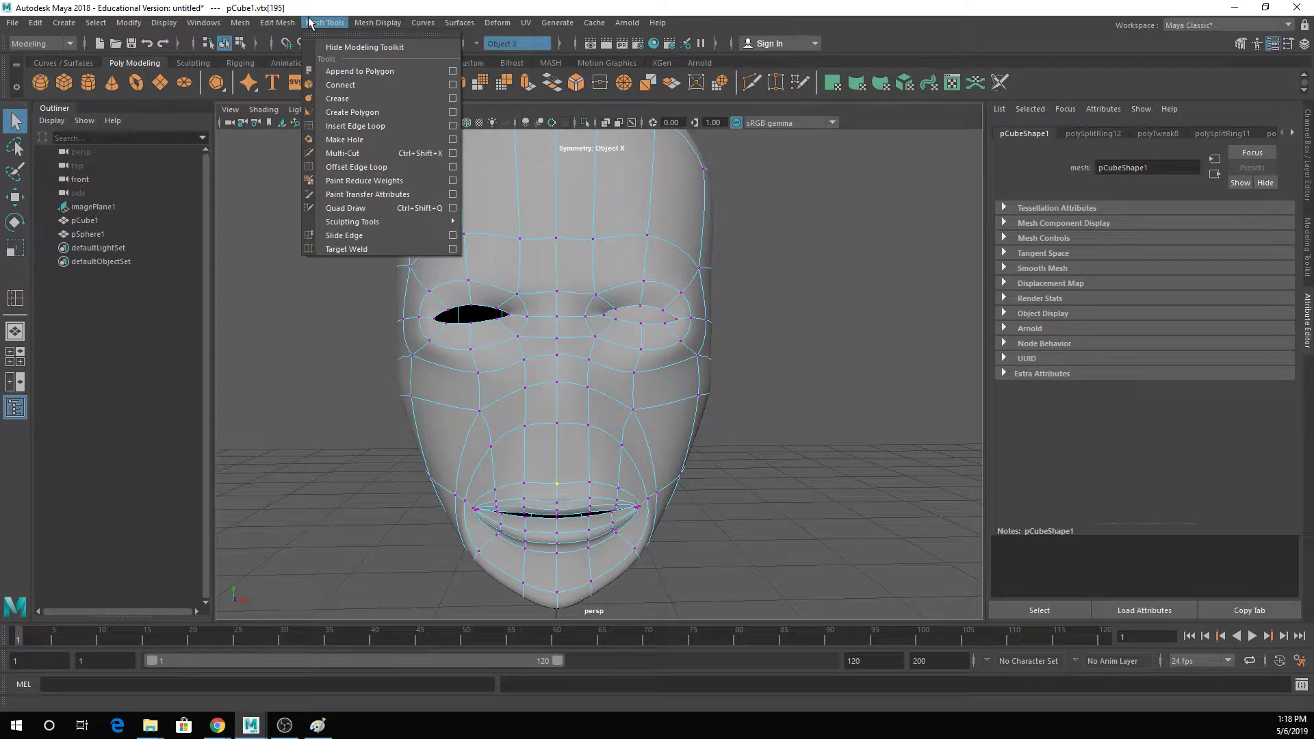
click(356, 126)
key(space)
alt+middle_drag(498, 456, 512, 490)
click(437, 460)
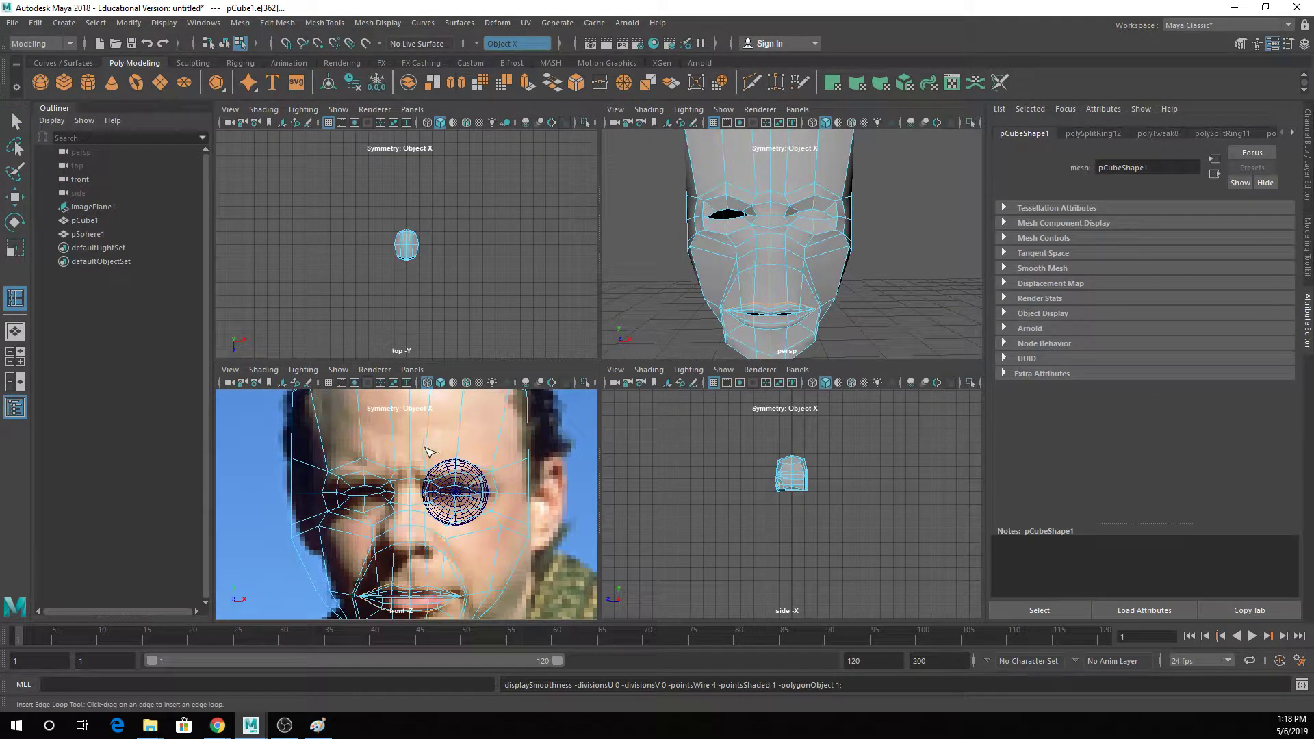
click(424, 451)
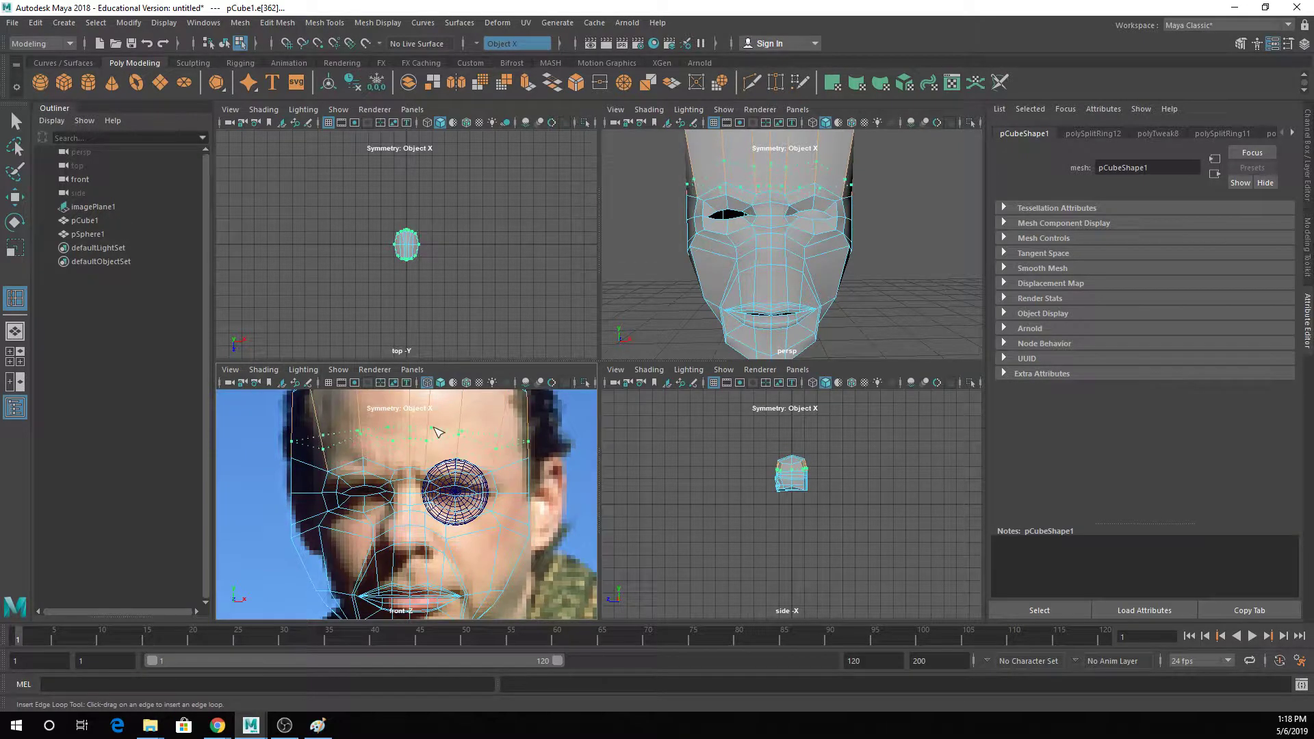
drag(433, 449, 435, 450)
key(space)
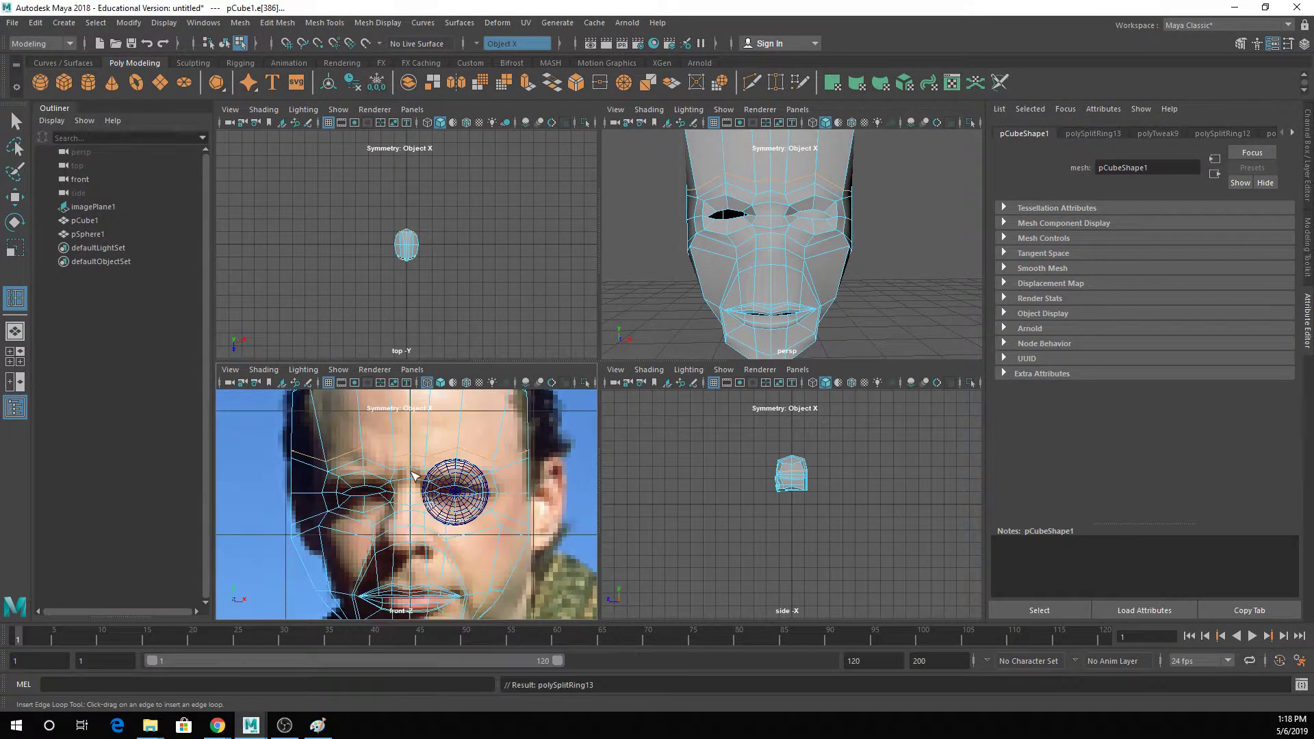
- Switch to face mode and select the brow face and a cheek face for moving
right_drag(731, 179, 730, 215)
right_click(732, 180)
click(732, 180)
click(767, 214)
key(w)
alt+drag(767, 214, 892, 228)
click(760, 180)
click(825, 255)
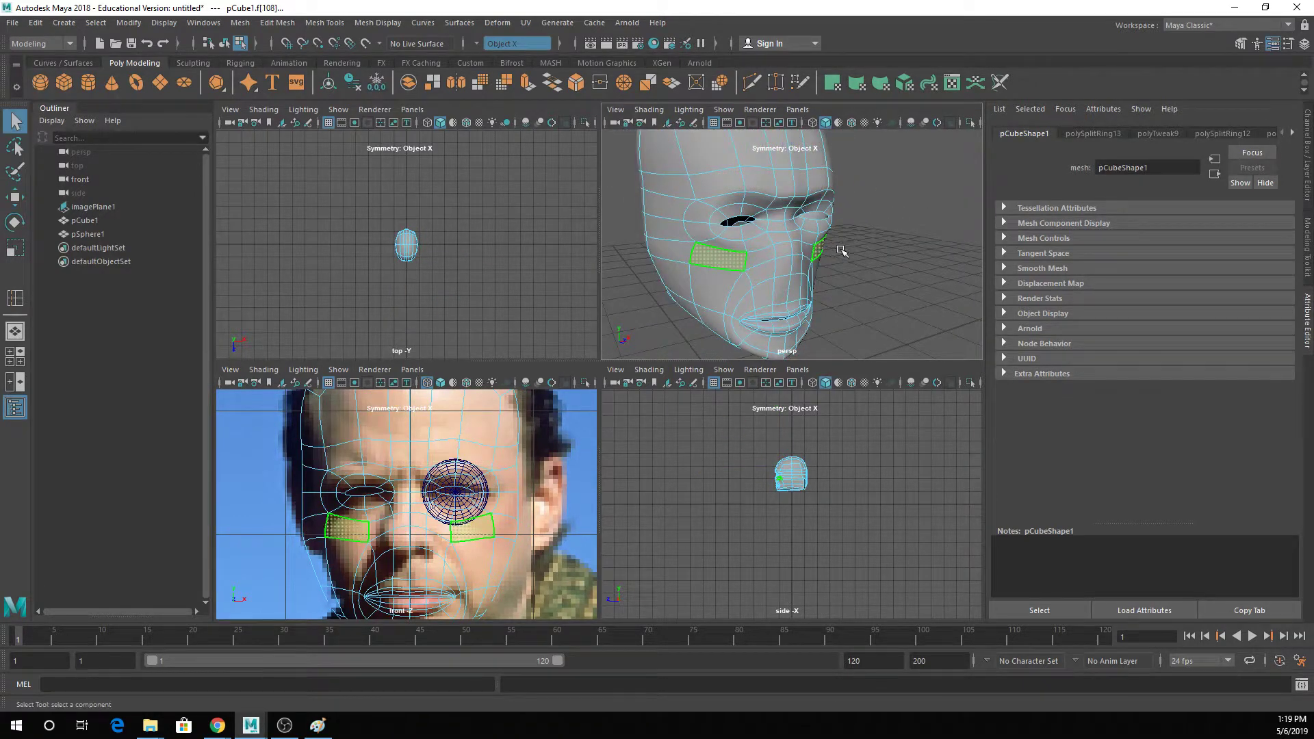
- Set the Move tool's Axis Orientation to Component and slide the brow face along X
double_click(14, 197)
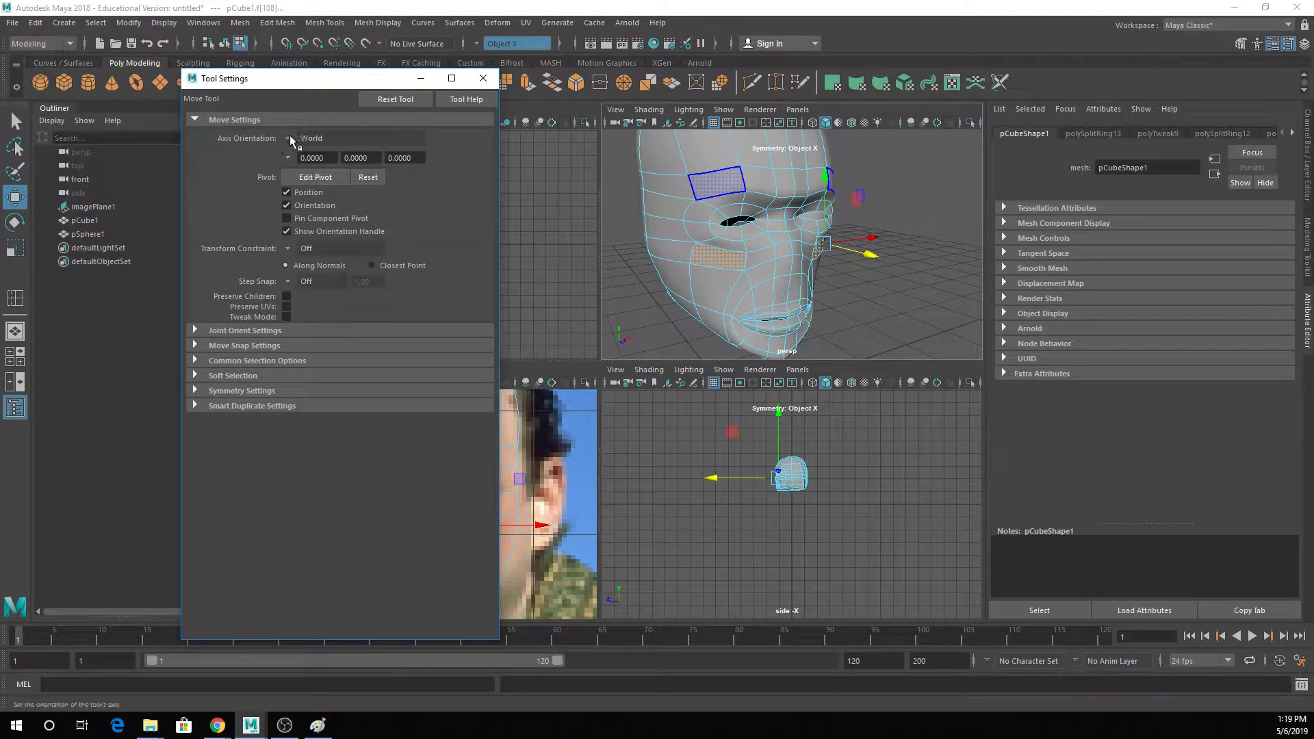
click(290, 139)
click(317, 172)
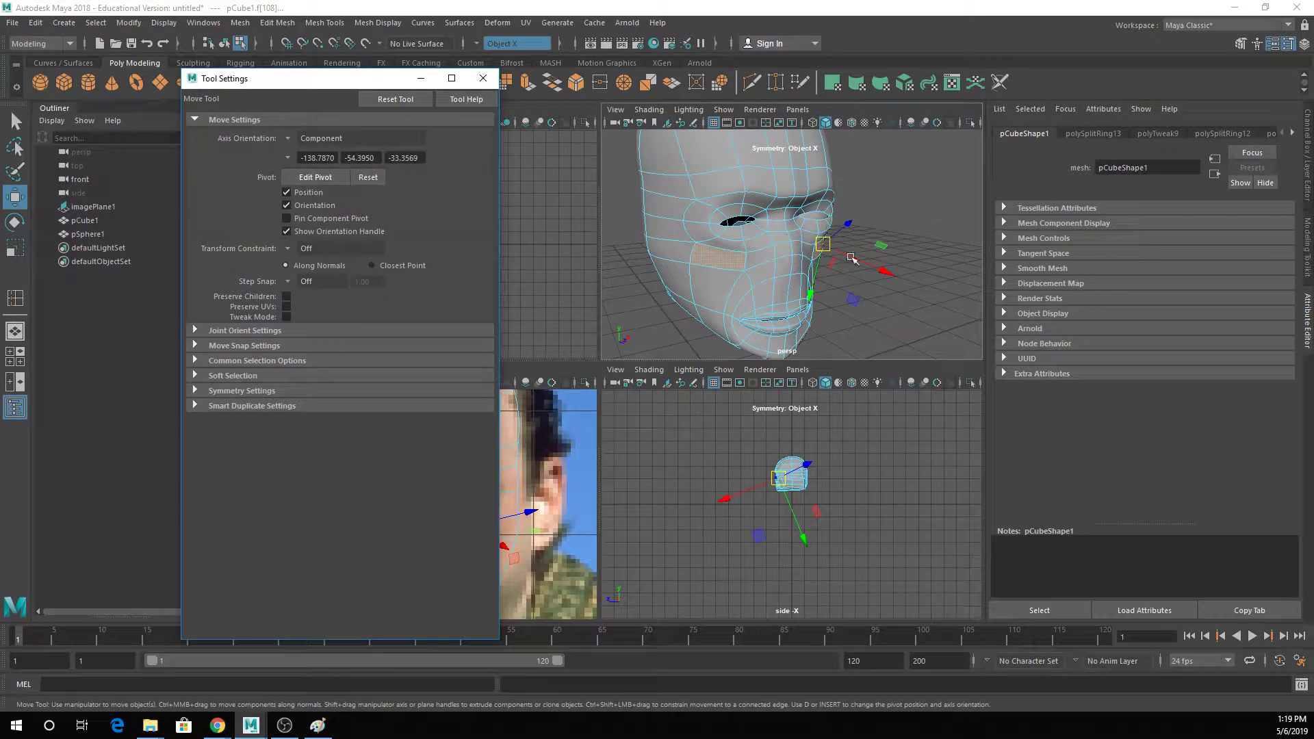
drag(868, 268, 831, 280)
- Nudge cheek vertices vtx[153] and vtx[152] beside the mouth into place
key(q)
right_drag(814, 275, 743, 280)
click(809, 283)
key(w)
drag(841, 308, 849, 283)
key(q)
click(788, 281)
key(w)
key(q)
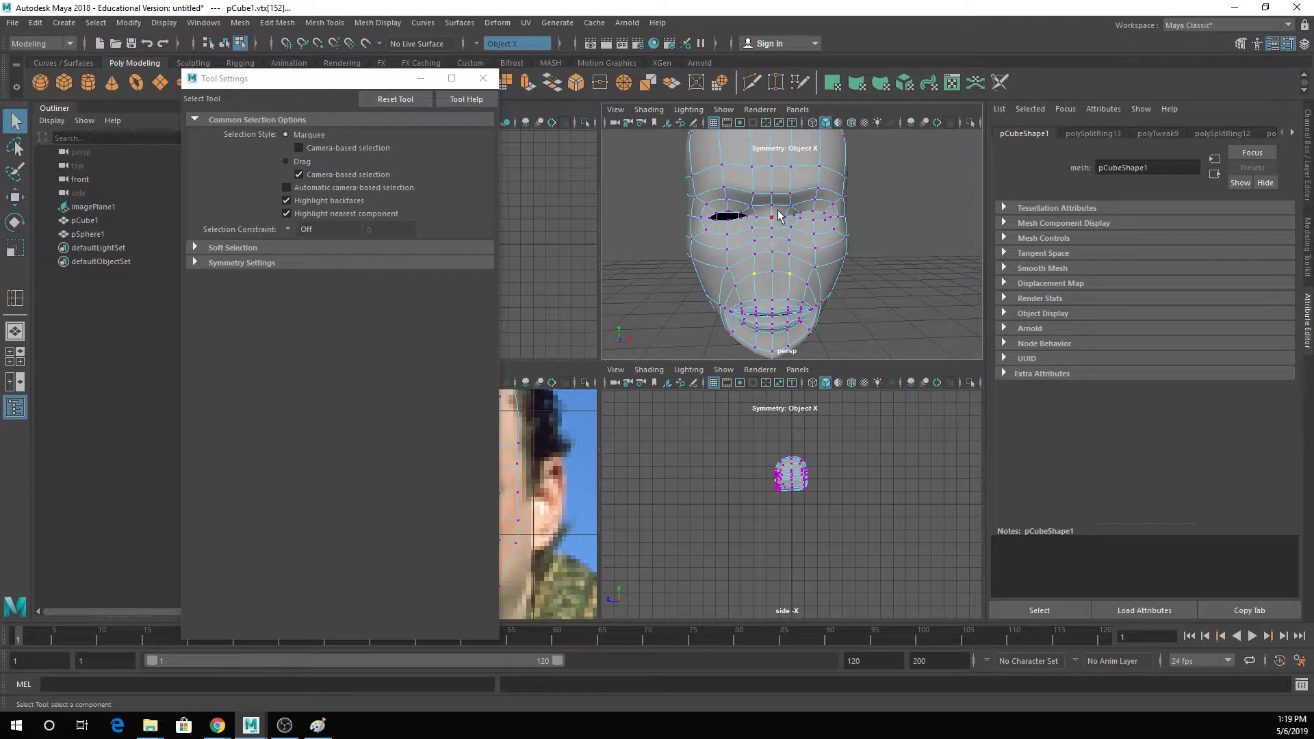
alt+drag(817, 209, 788, 206)
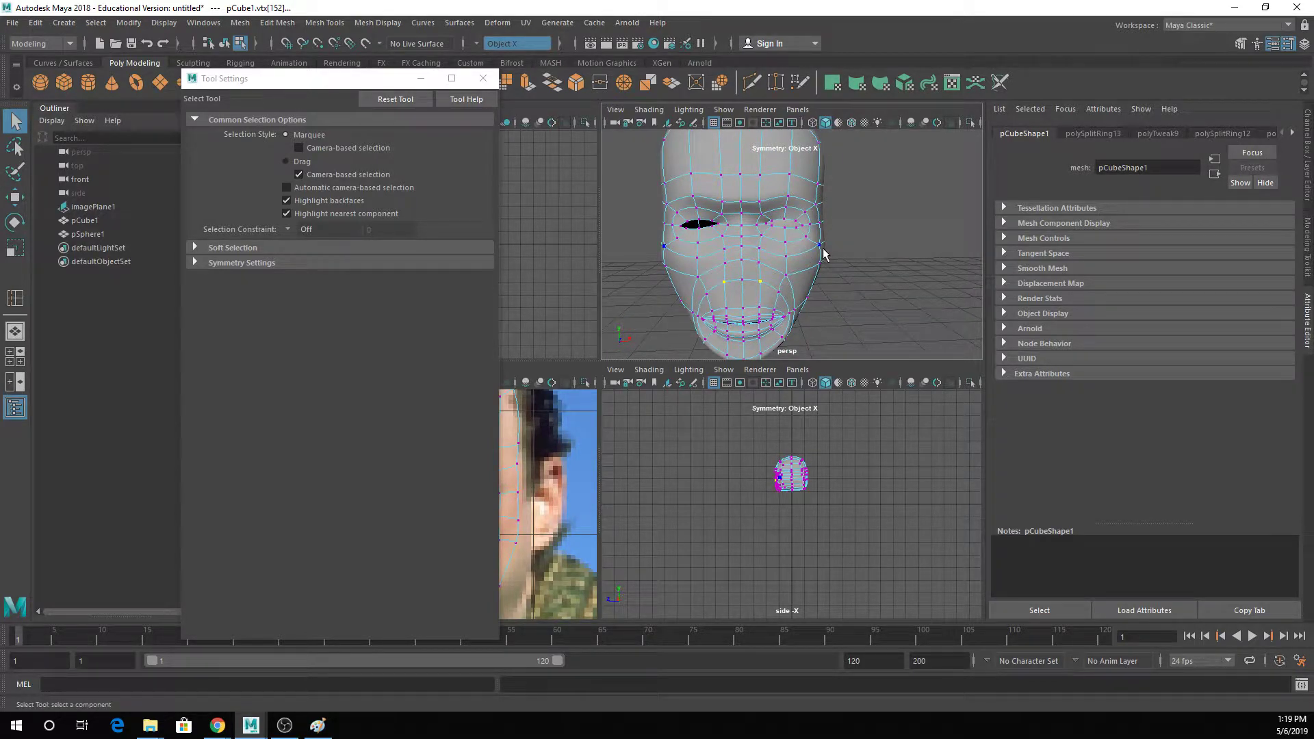
- Close Tool Settings and move both mouth-corner vertices, then maximise the perspective view
click(484, 78)
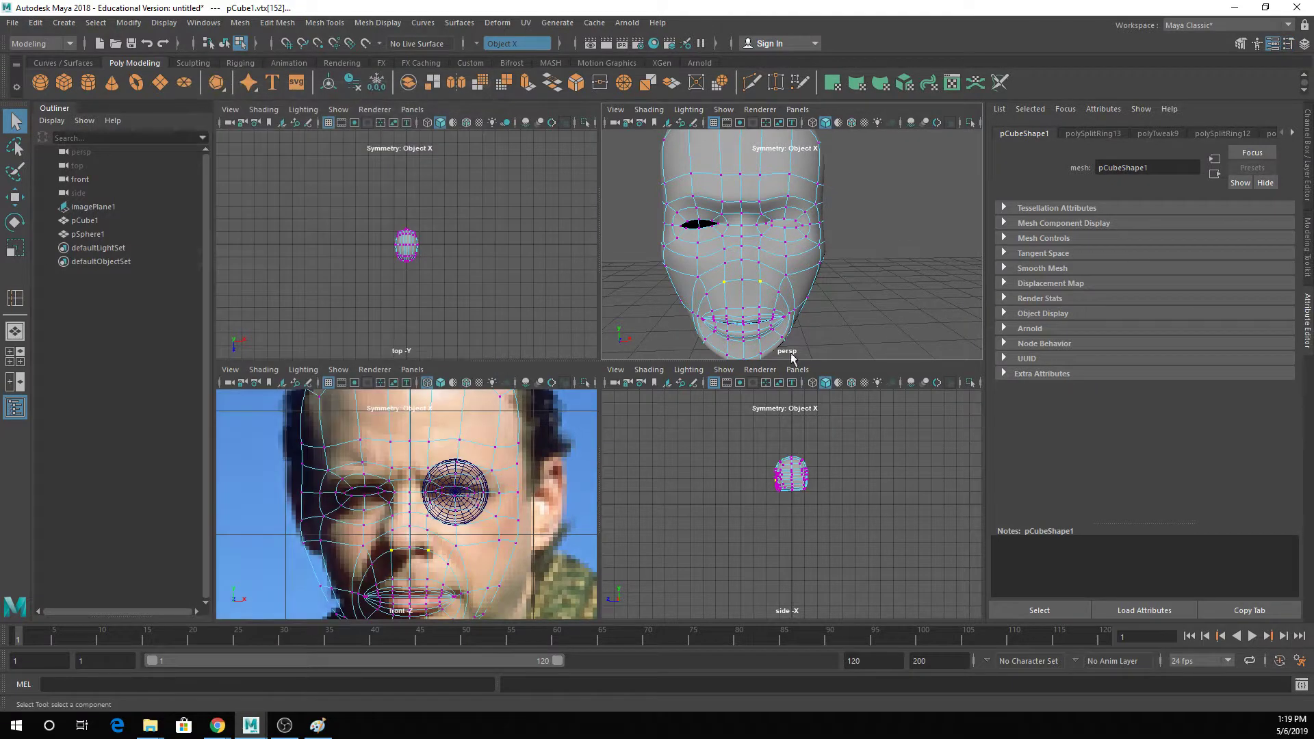
alt+middle_drag(531, 440, 557, 459)
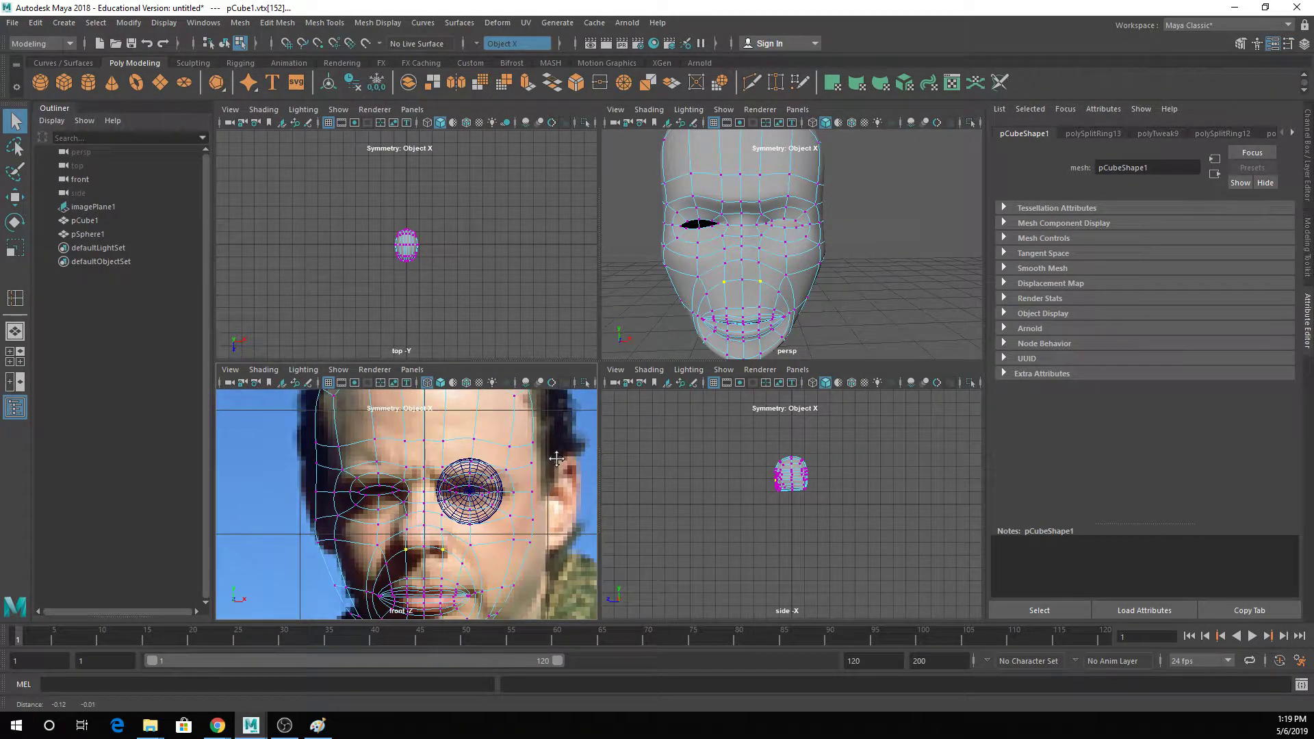
alt+drag(761, 257, 810, 254)
scroll(796, 285, up, 3)
key(w)
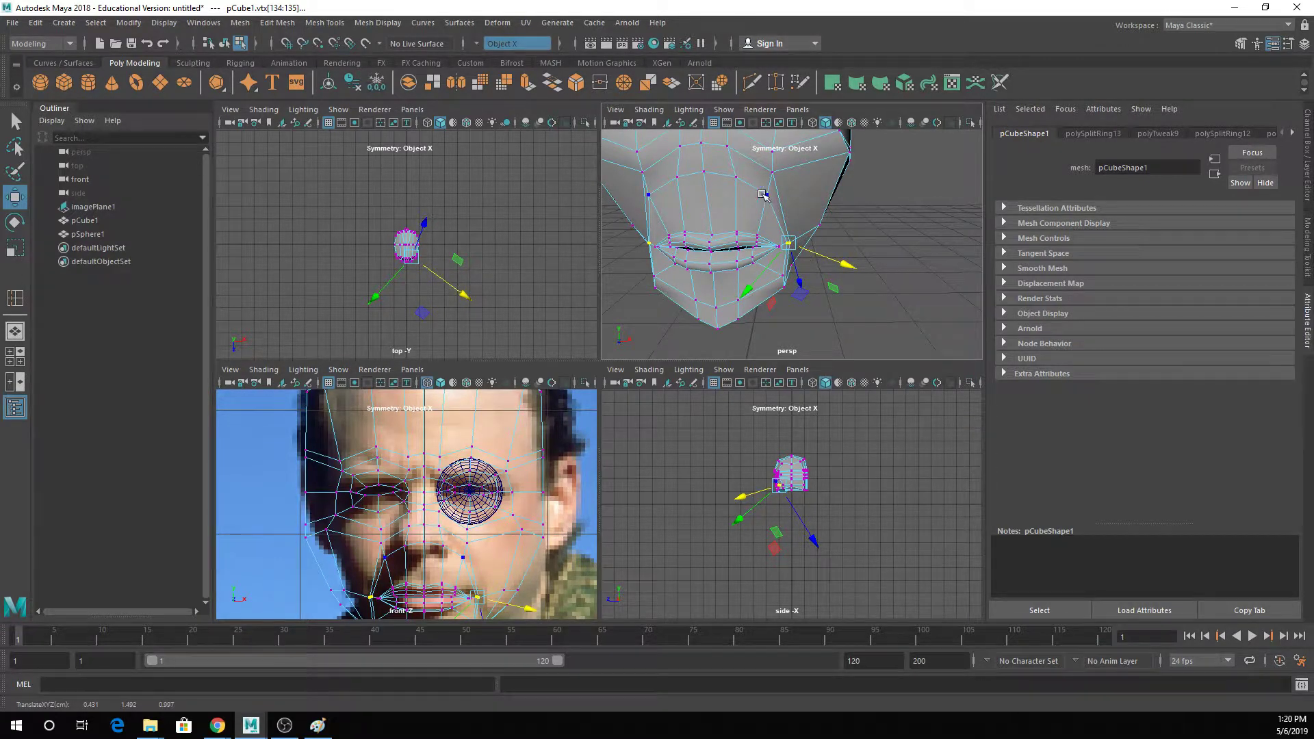
scroll(787, 240, up, 2)
key(space)
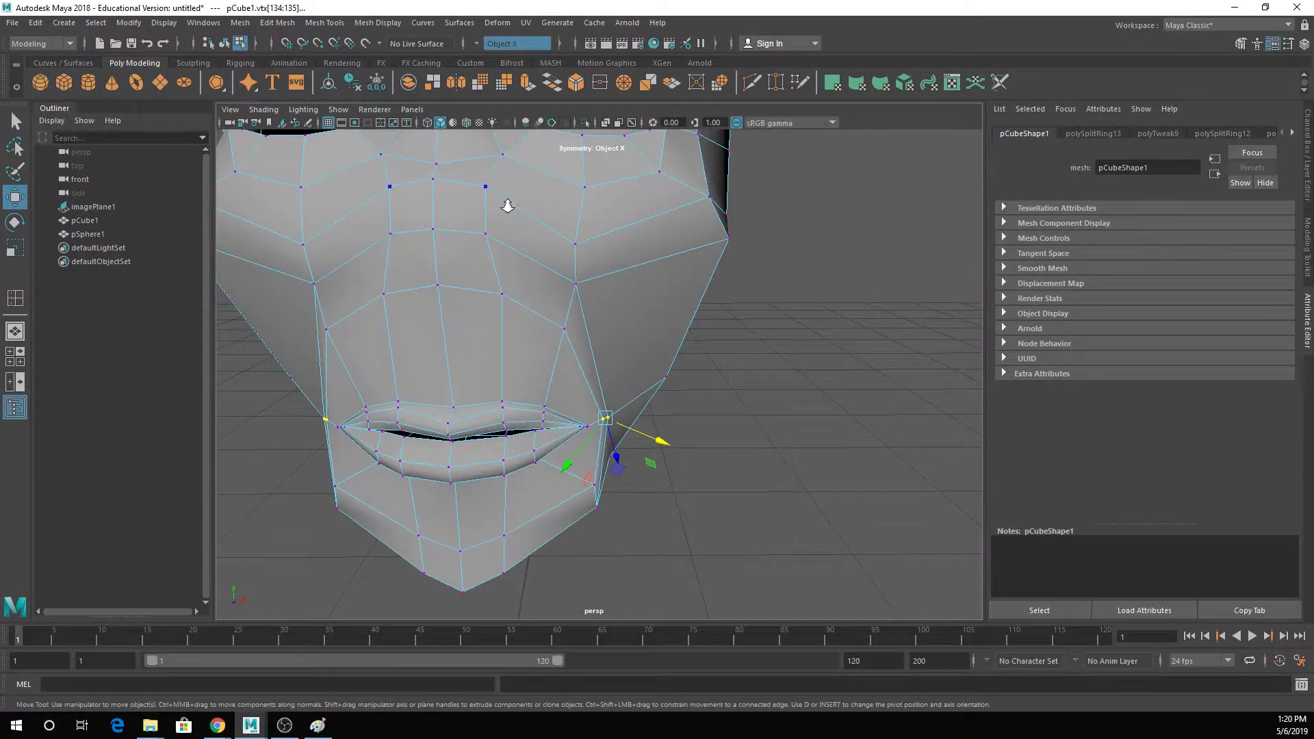
alt+drag(507, 205, 472, 226)
click(278, 23)
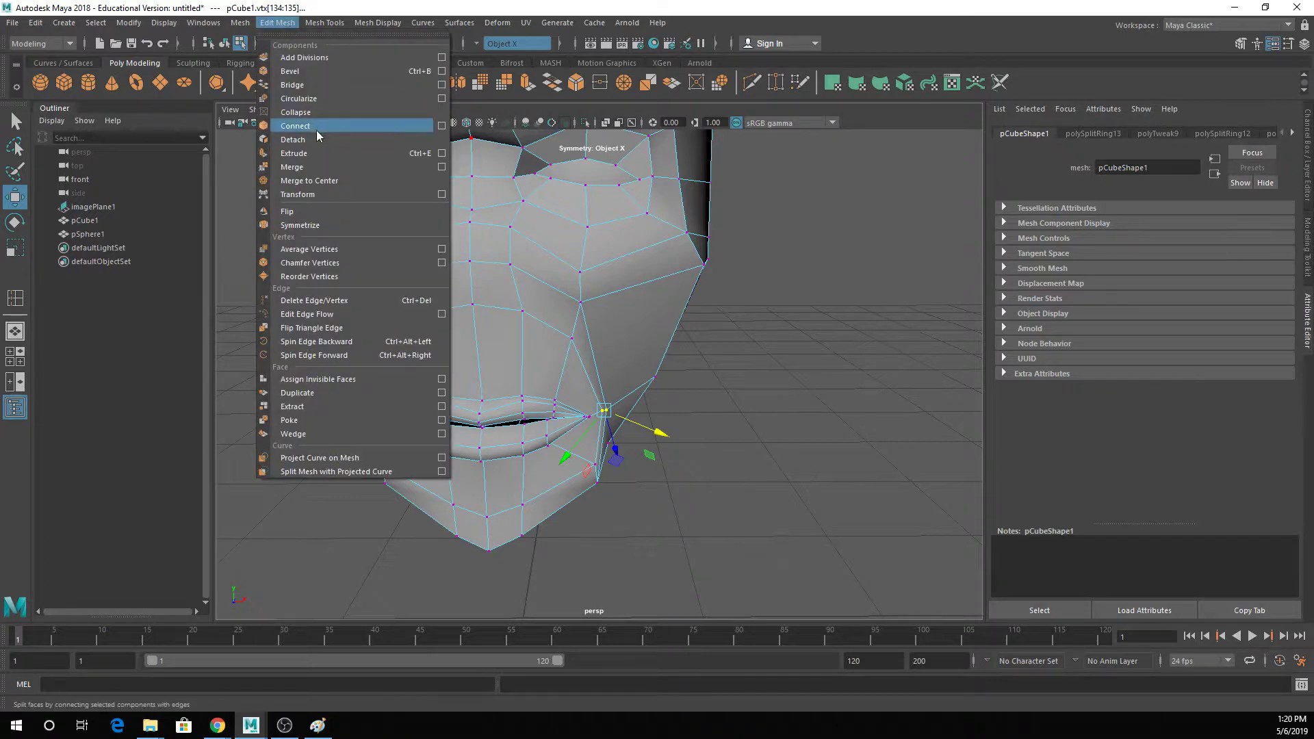
- Try Merge to Center on the selected vertices, then undo it
click(319, 183)
alt+drag(319, 182, 306, 217)
key(ctrl+z)
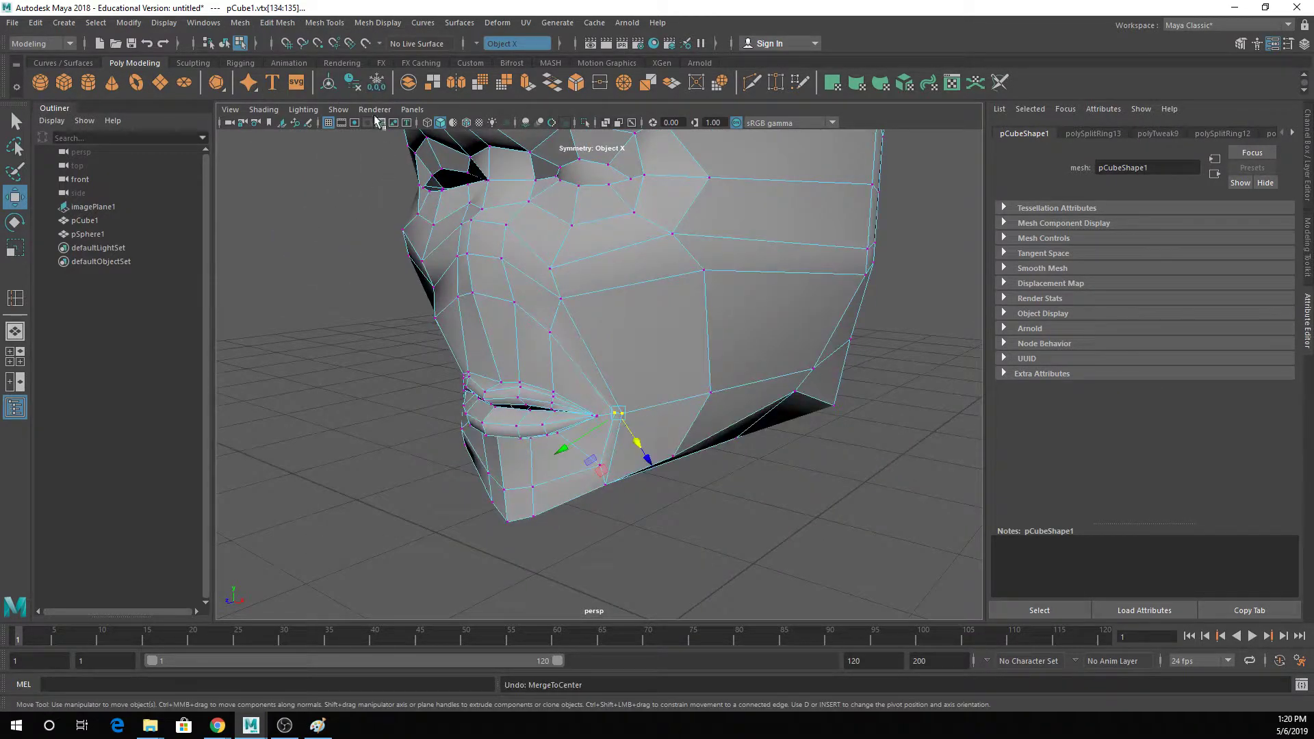
key(q)
- Insert an edge loop down the cheek and shift the nose-to-lip crease edge
click(360, 22)
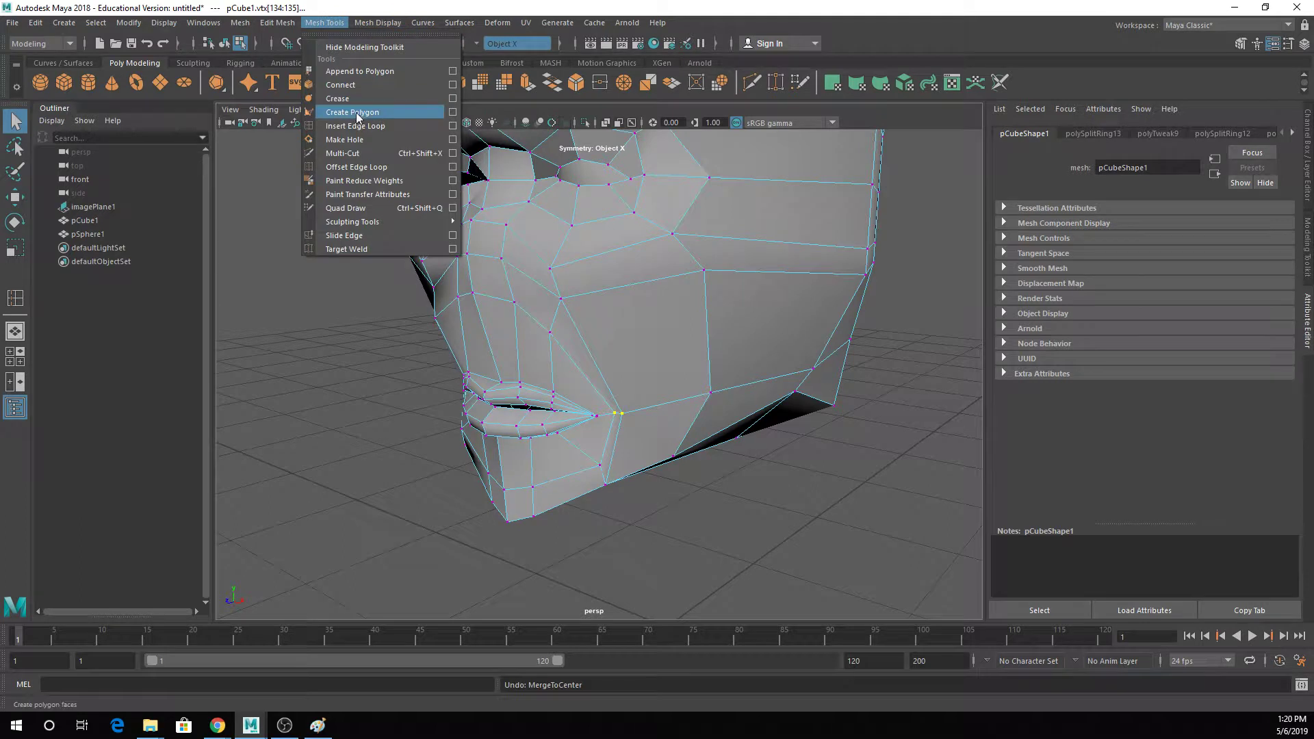
click(362, 113)
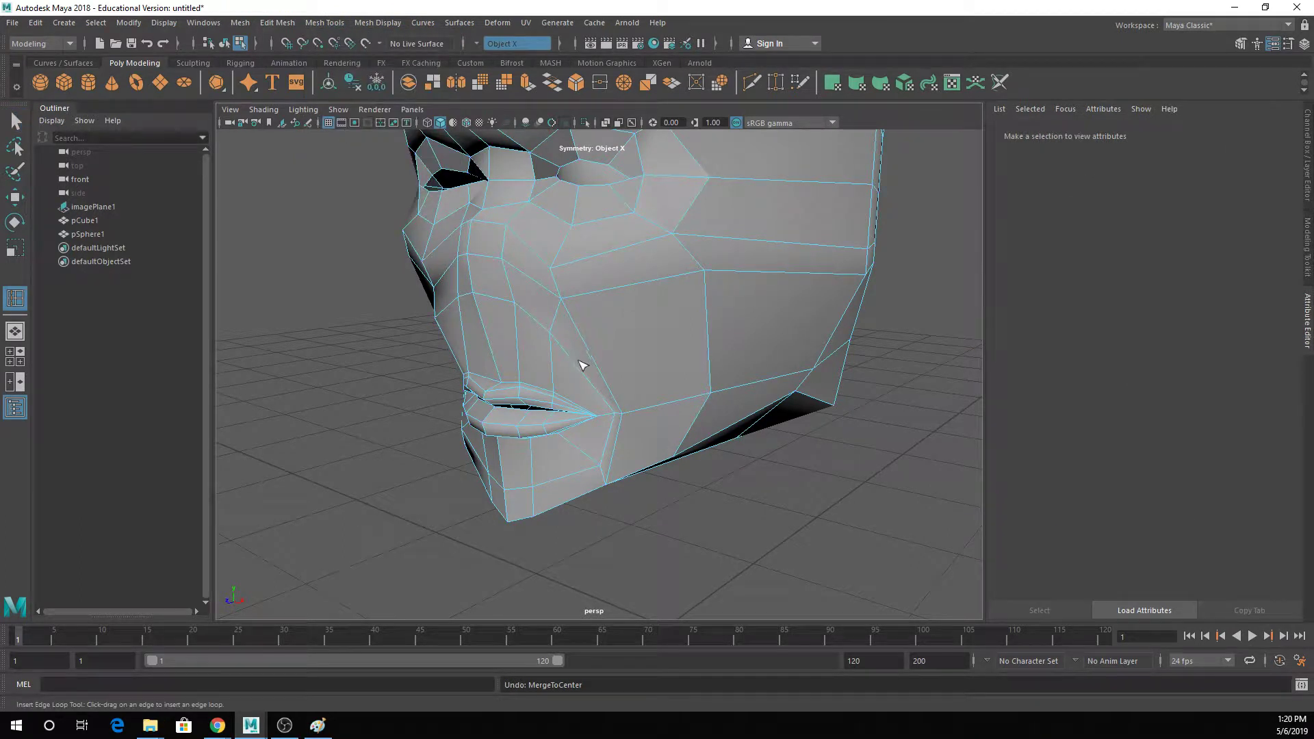
drag(557, 319, 559, 322)
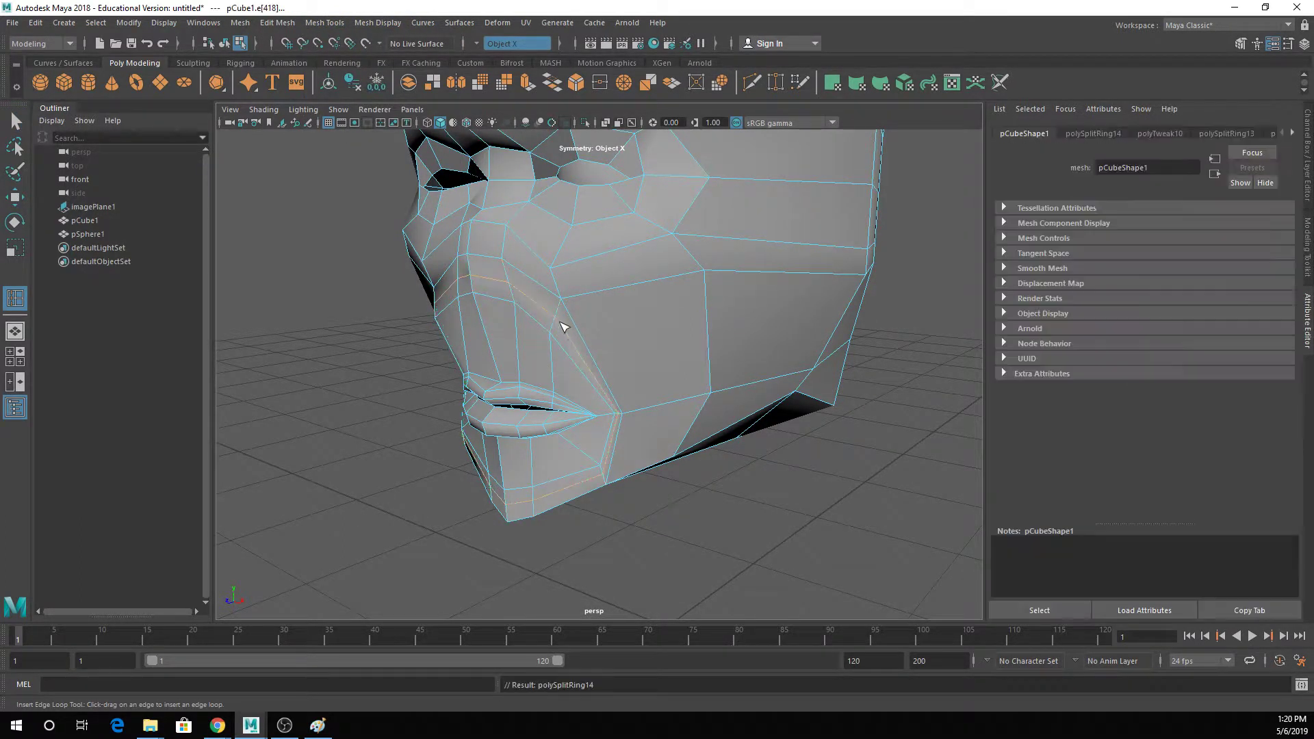
key(q)
right_drag(566, 329, 568, 298)
key(w)
alt+drag(610, 381, 675, 358)
click(591, 384)
click(578, 371)
- Preview smoothing, return to object mode, and reframe the face before reselecting the head
key(3)
key(q)
key(F8)
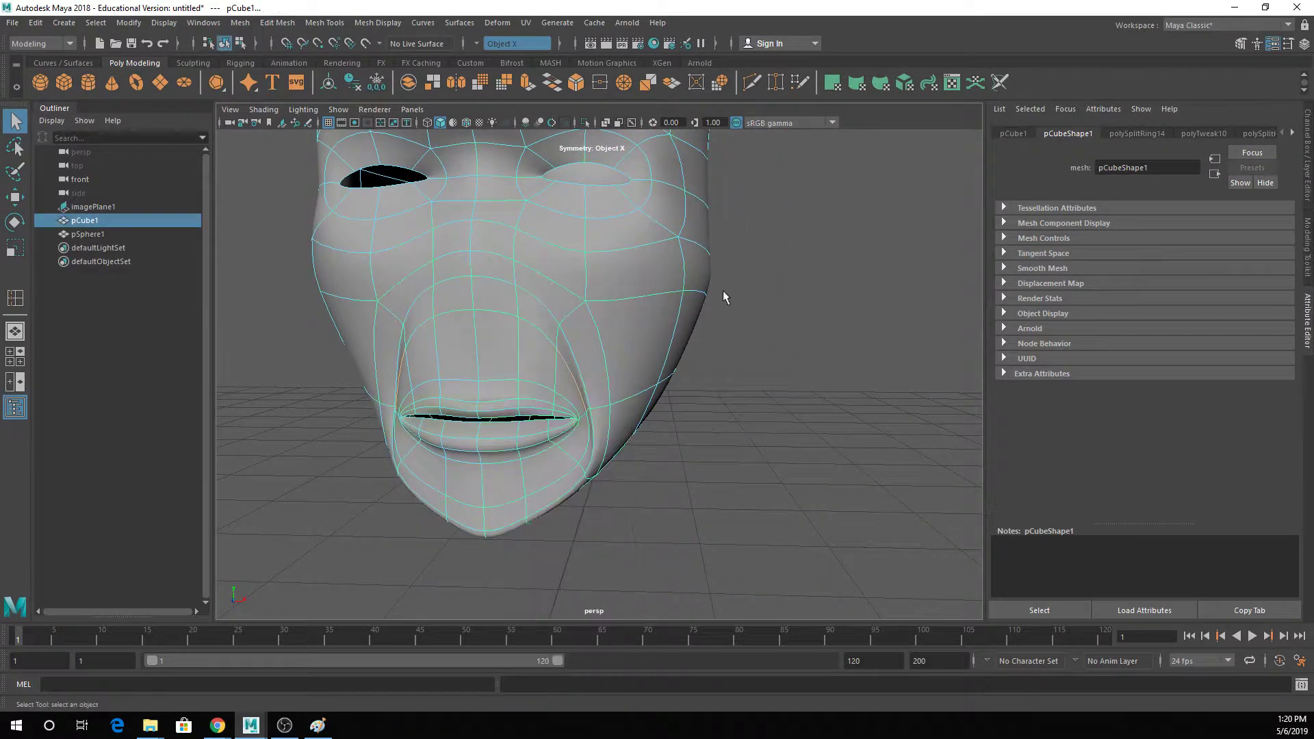
click(723, 290)
alt+drag(481, 323, 603, 389)
alt+middle_drag(602, 389, 624, 426)
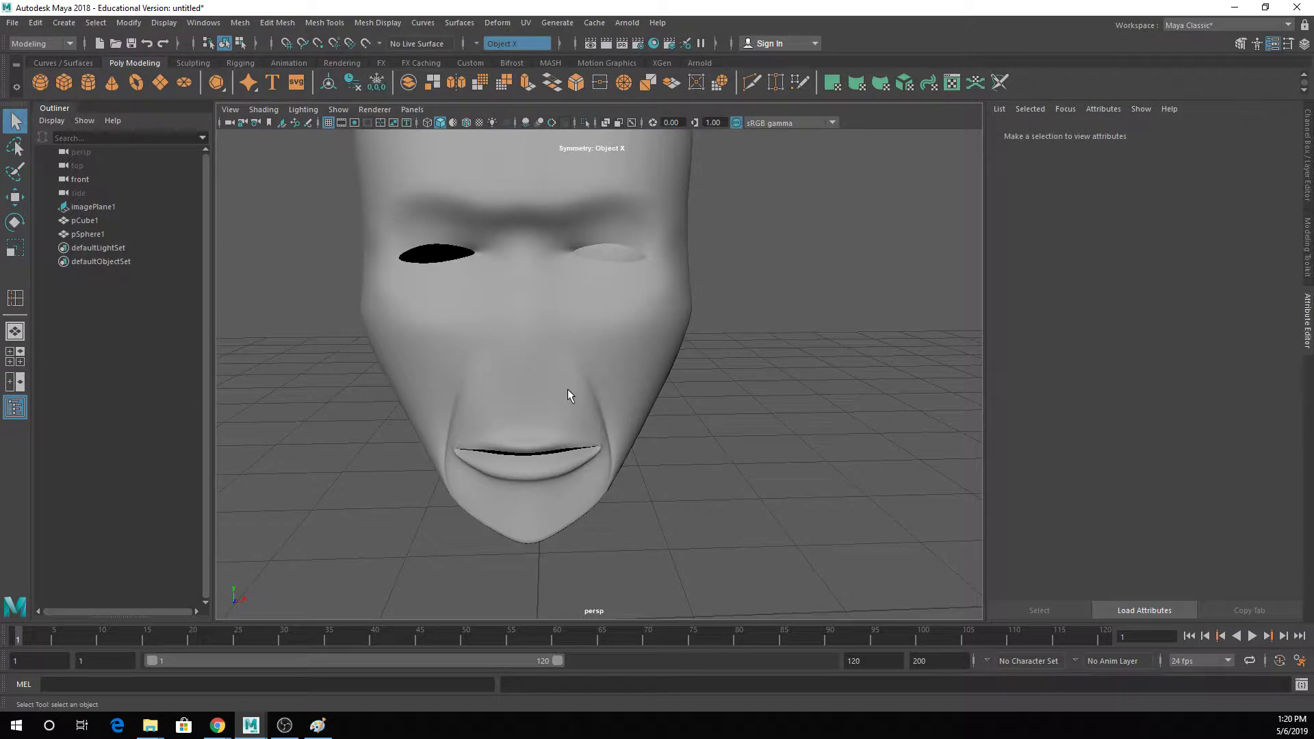
scroll(565, 388, up, 3)
click(547, 370)
- Select faces f[130:131] above the lips and extrude them forward 0.145 units
right_drag(516, 315, 567, 332)
click(490, 333)
alt+drag(490, 333, 539, 356)
key(w)
key(q)
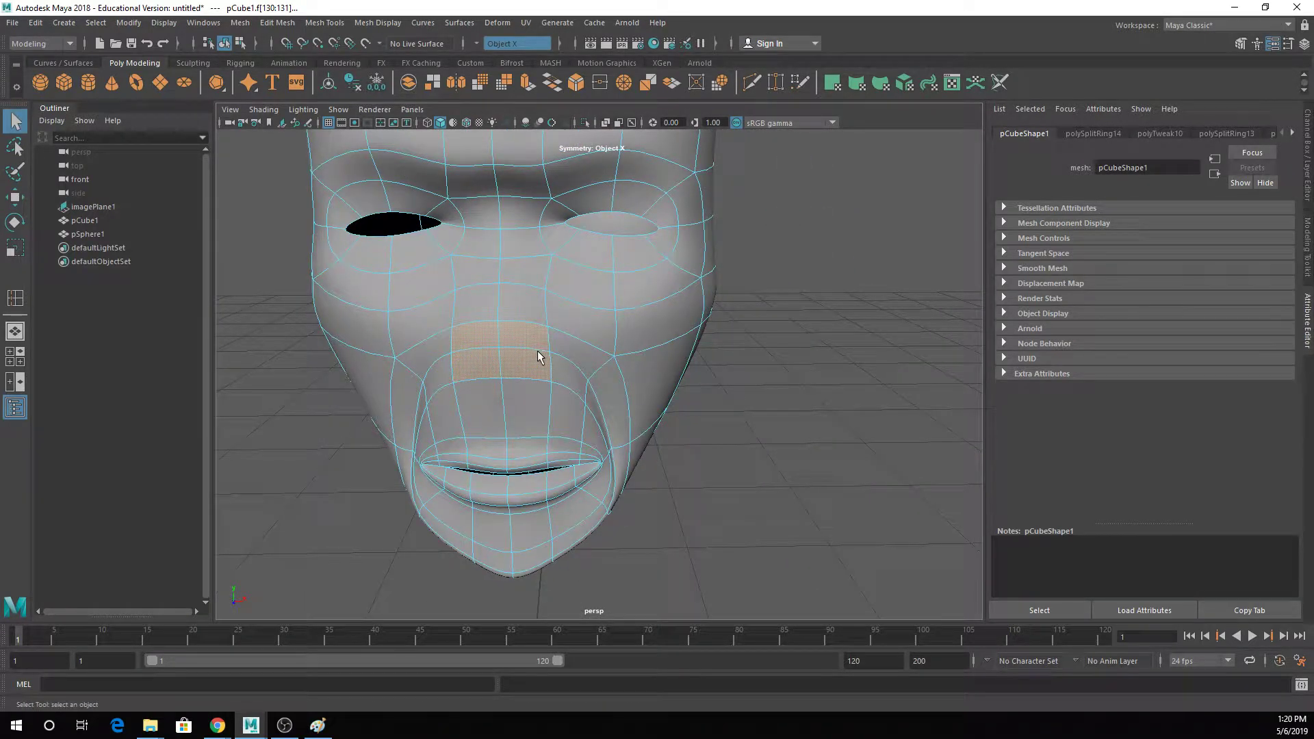
click(528, 82)
alt+drag(534, 352, 660, 352)
- Deselect the head and inspect the new nose from side and front angles
right_drag(551, 234, 607, 215)
click(738, 247)
scroll(712, 326, down, 5)
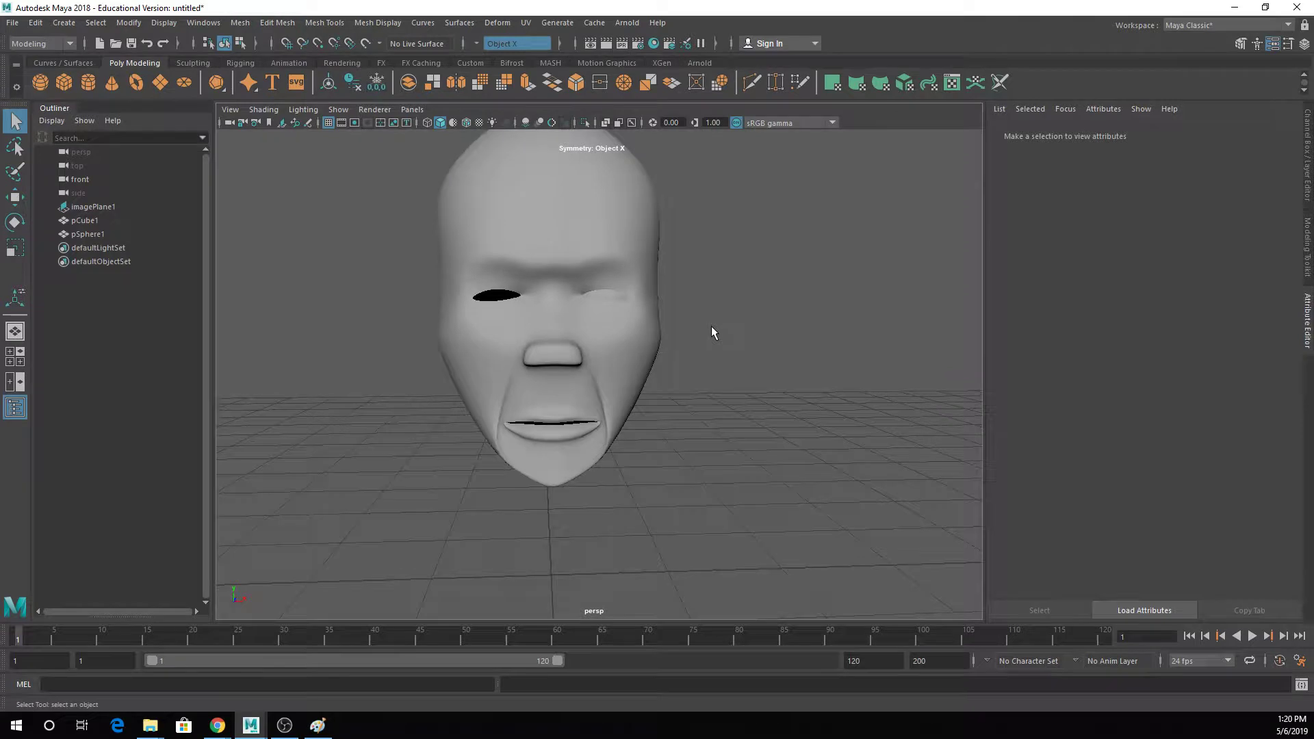
alt+drag(708, 336, 304, 345)
alt+right_drag(304, 345, 679, 356)
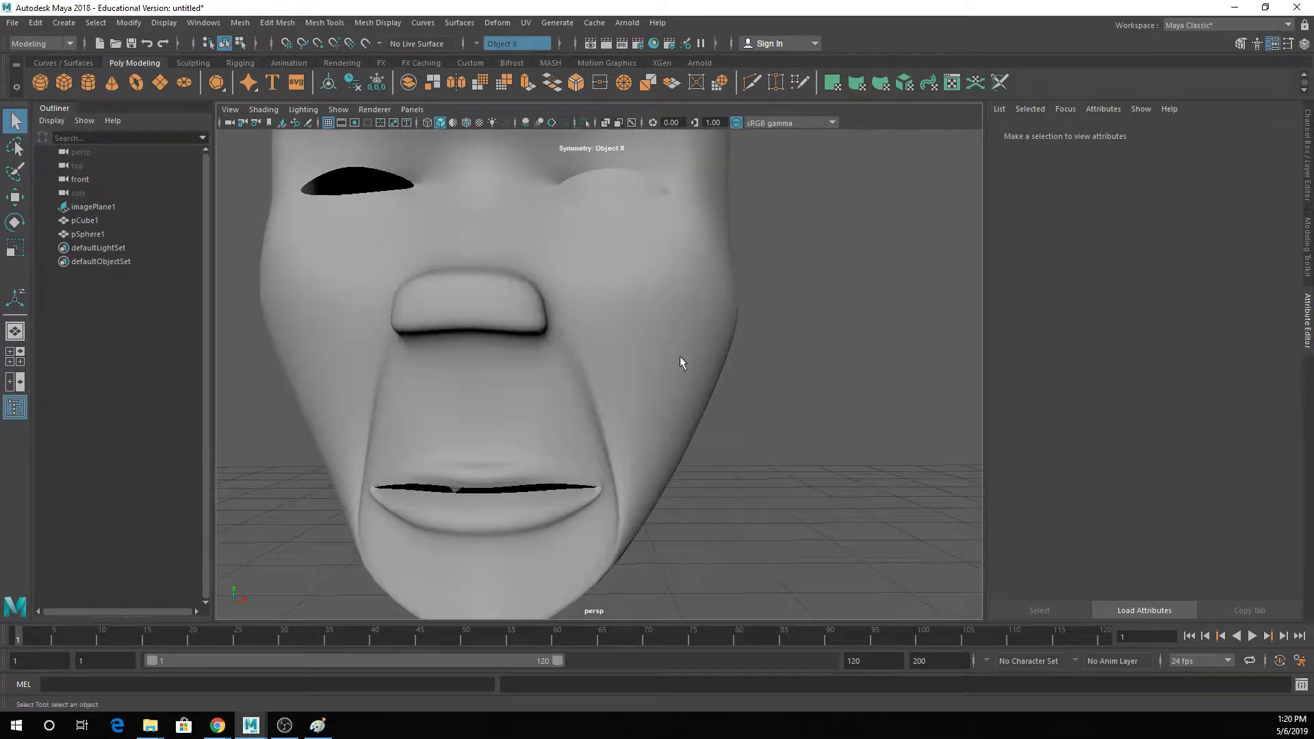
click(573, 296)
alt+middle_drag(573, 296, 598, 338)
scroll(599, 338, up, 4)
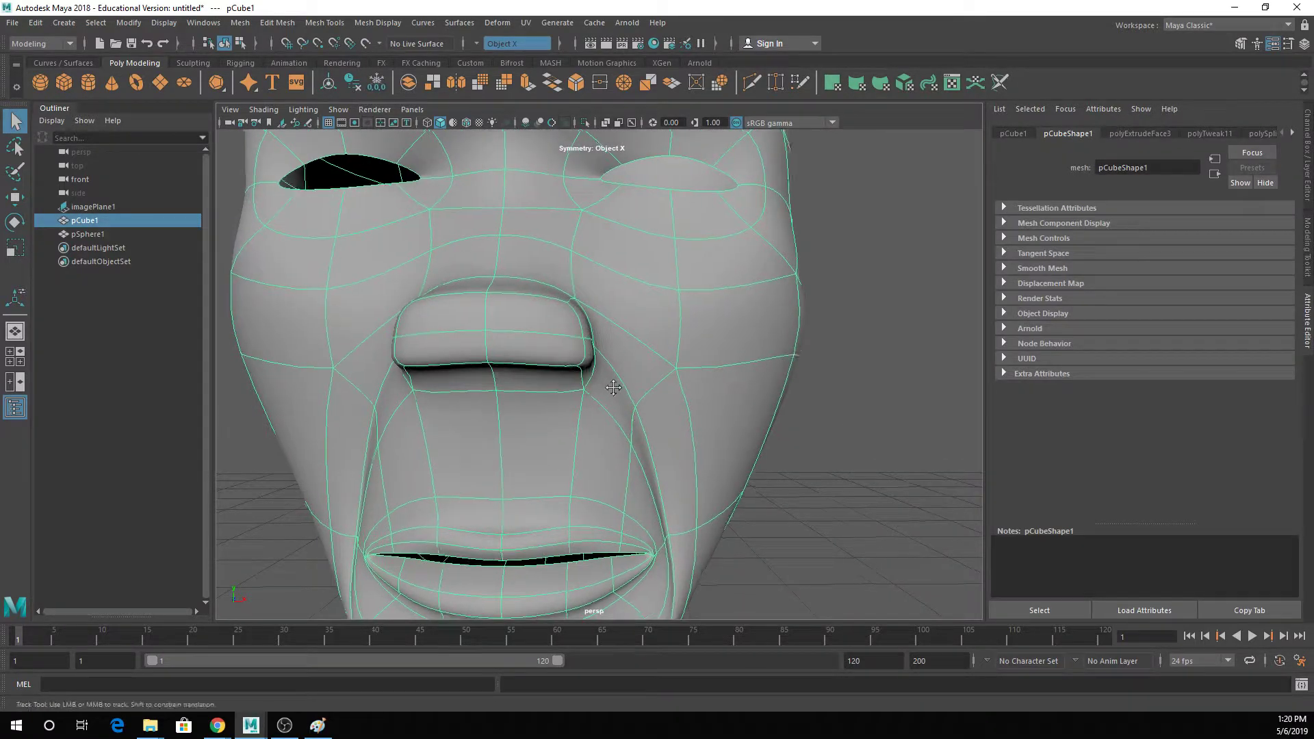
- In edge mode, raise the edge across the top of the nose along Y
mouse_move(593, 330)
alt+mouse_down()
mouse_move(575, 346)
mouse_move(594, 322)
alt+mouse_up()
key(1)
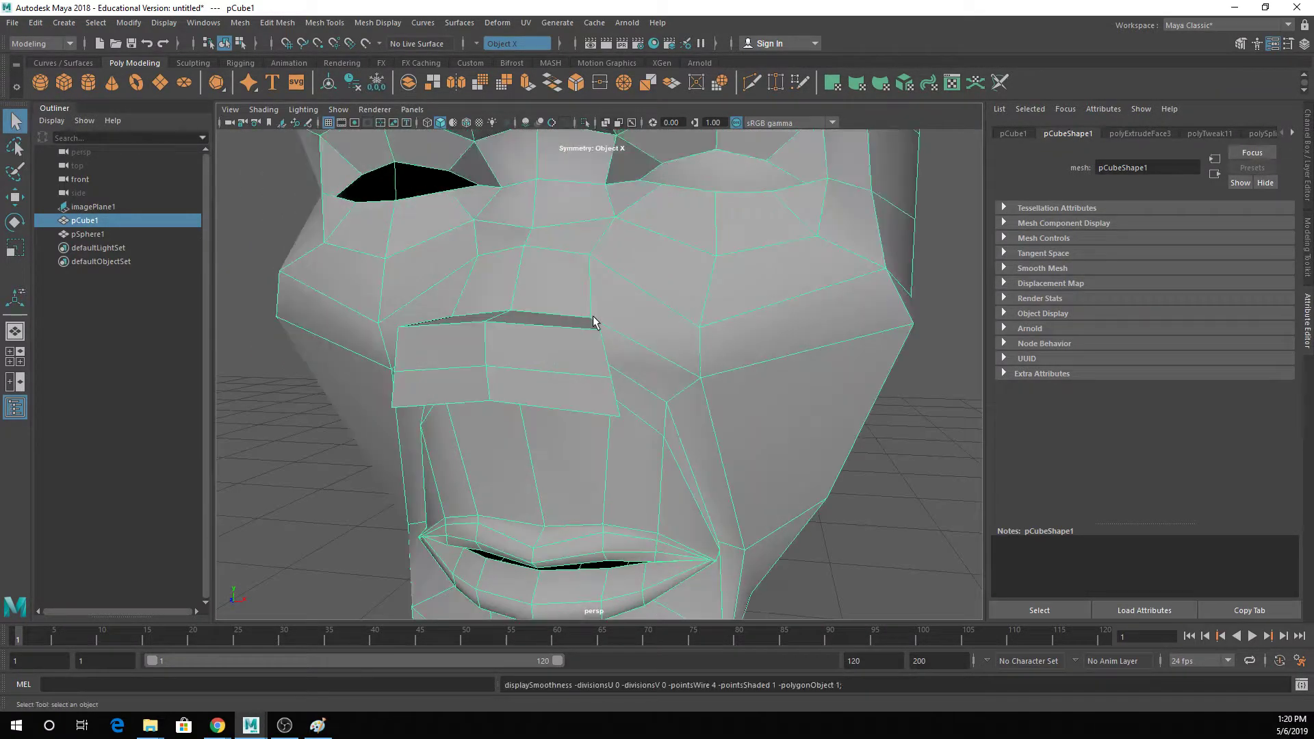
key(3)
right_drag(552, 302, 548, 265)
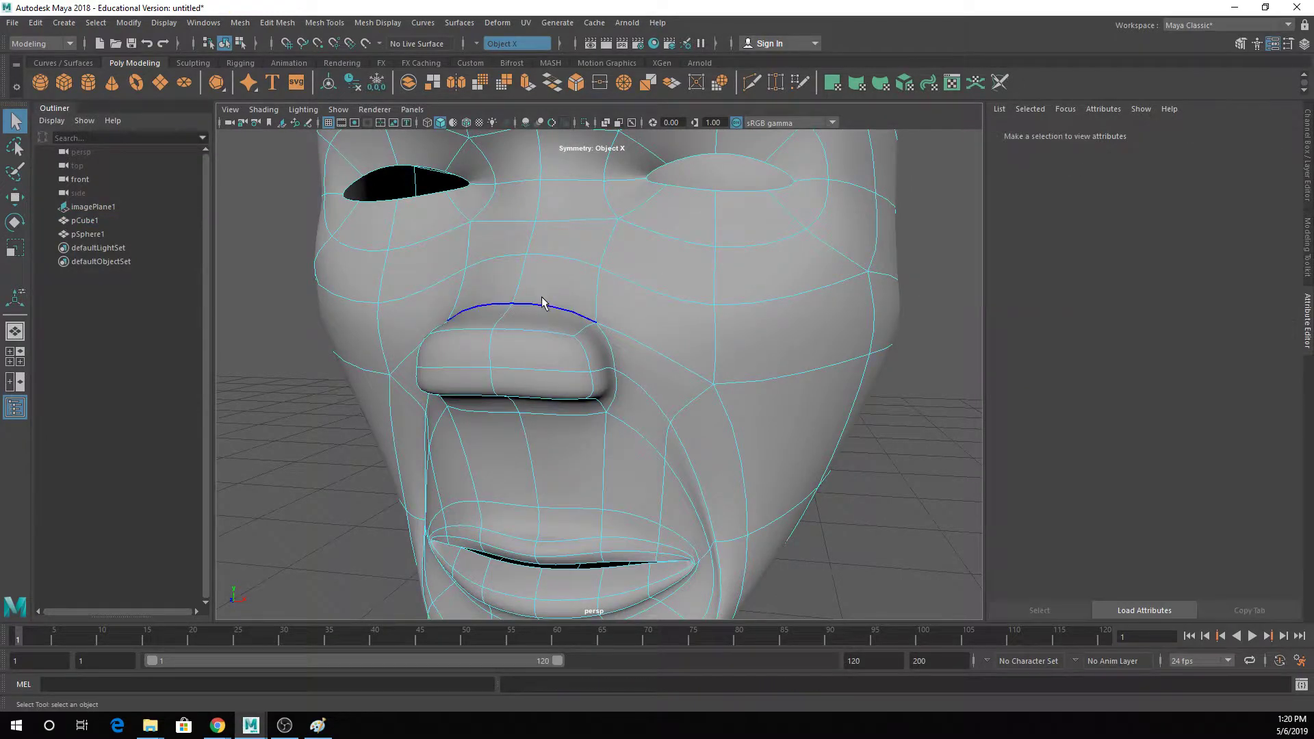
click(542, 302)
key(w)
drag(552, 261, 544, 302)
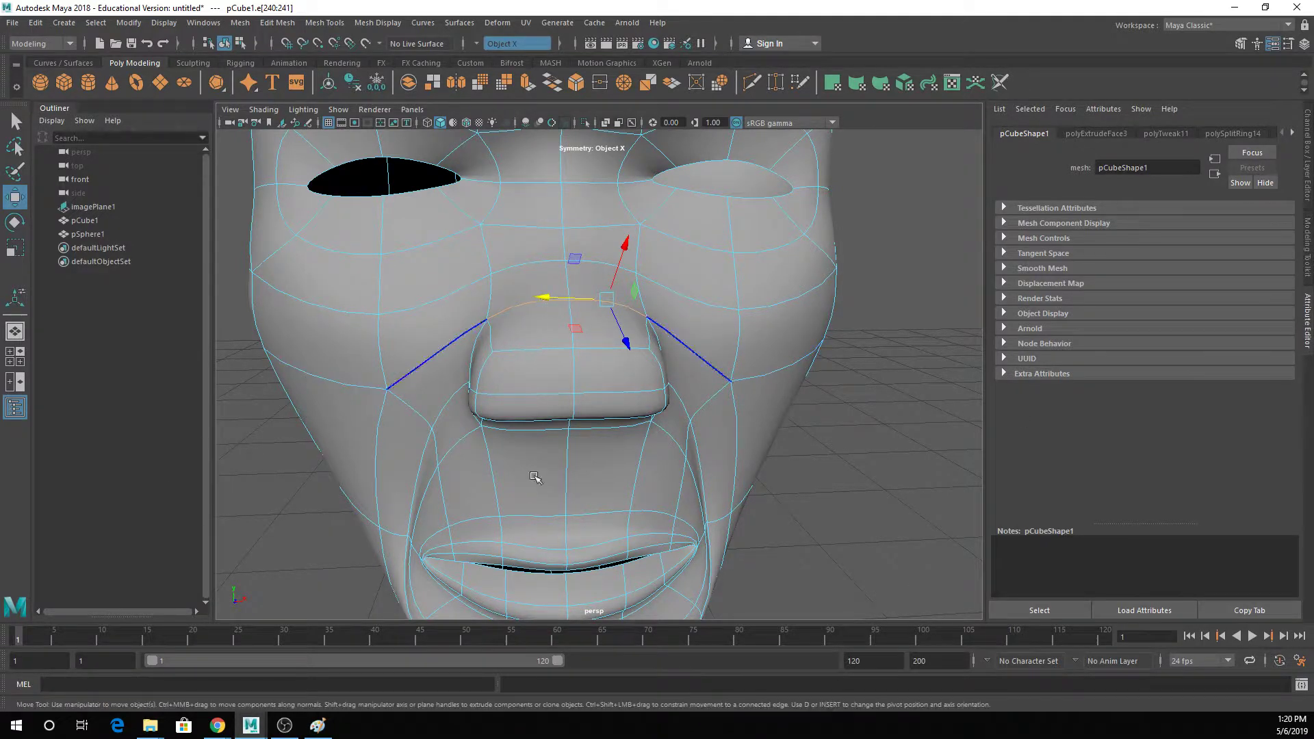
- Return to object mode, frame the head and show the smoothed preview
key(1)
right_drag(578, 261, 608, 245)
key(f)
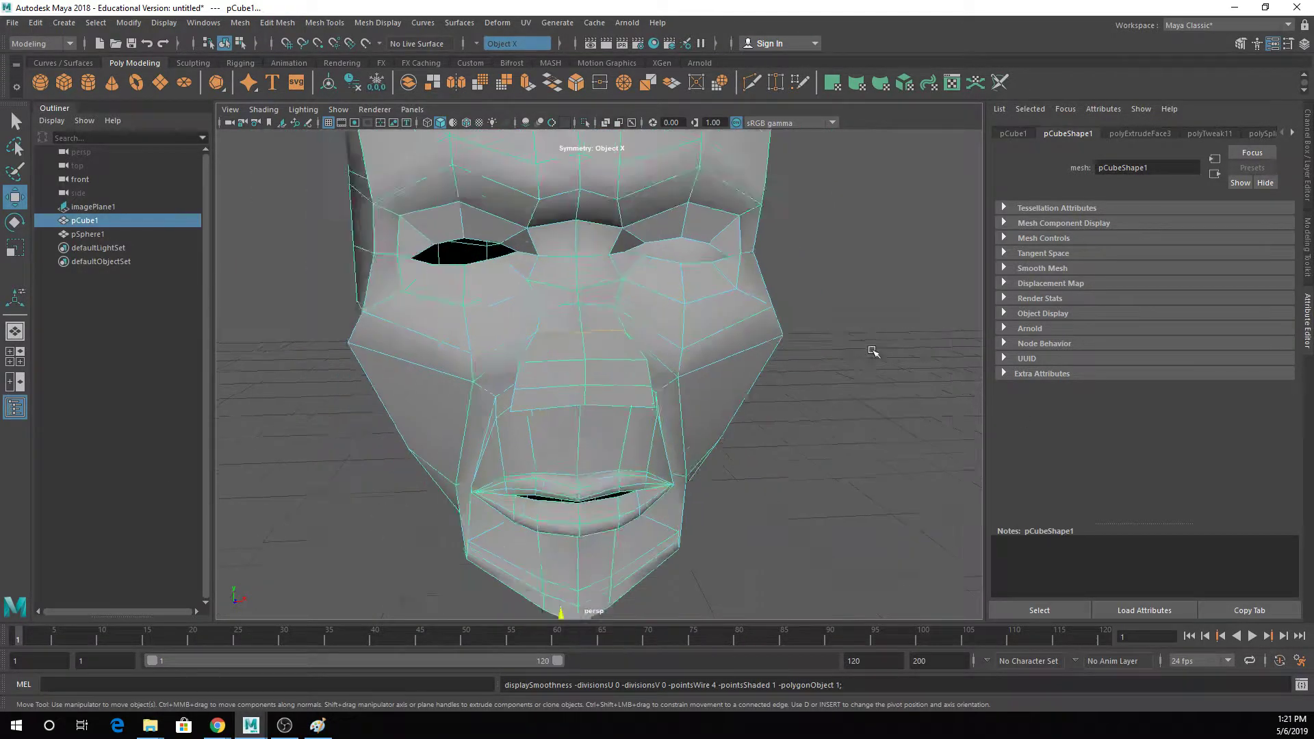
click(766, 369)
click(645, 331)
key(3)
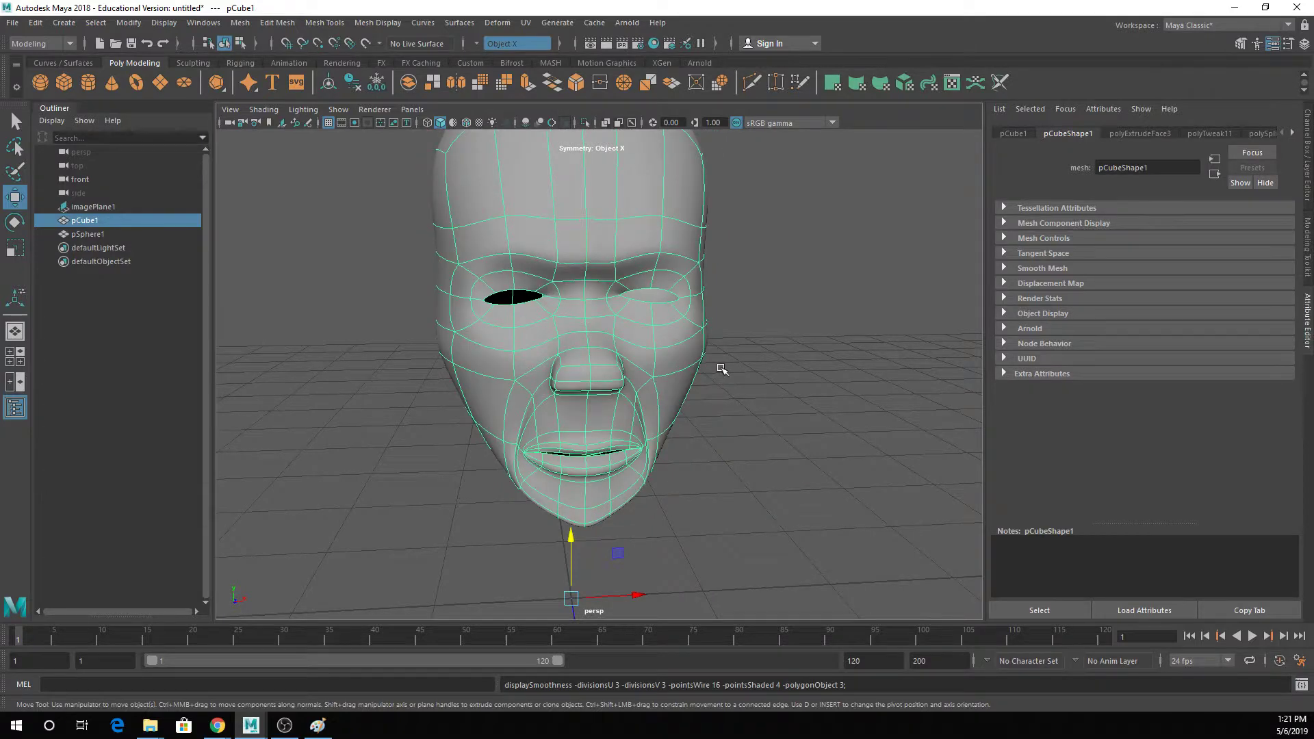
click(719, 367)
alt+drag(651, 404, 623, 390)
scroll(551, 465, up, 3)
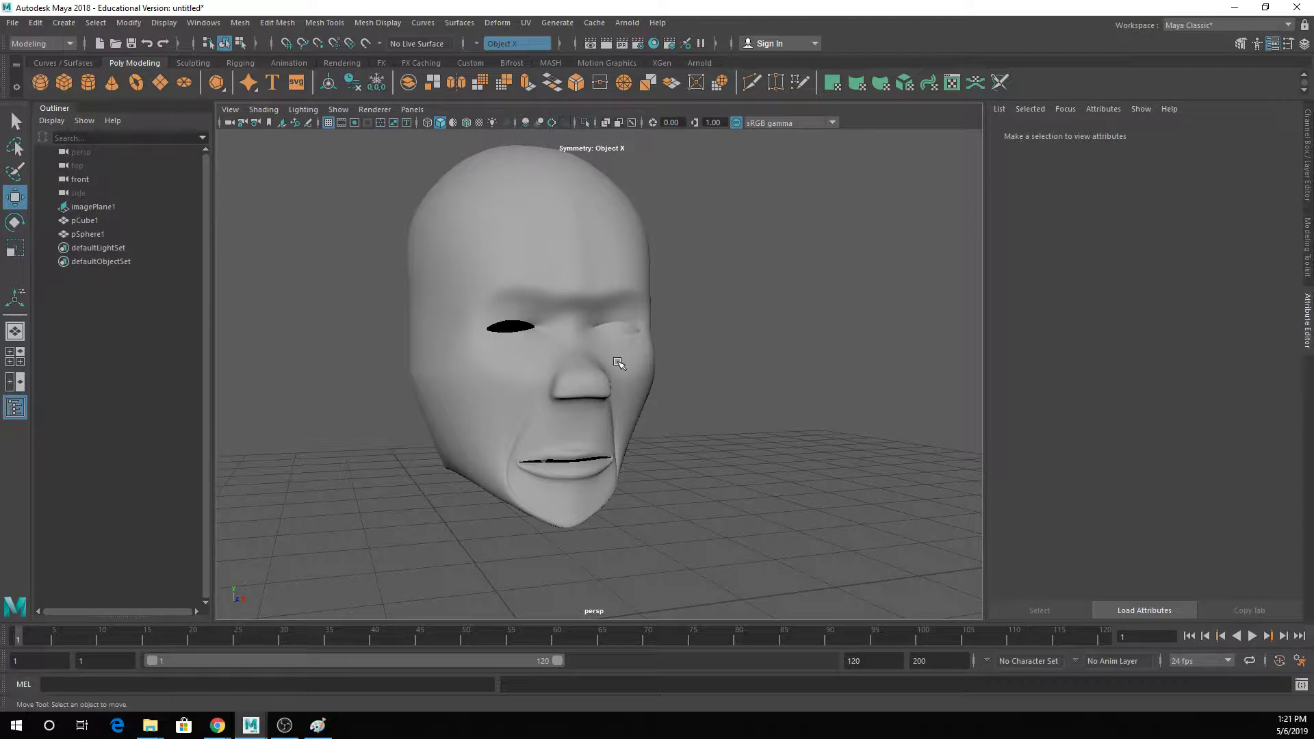
click(619, 363)
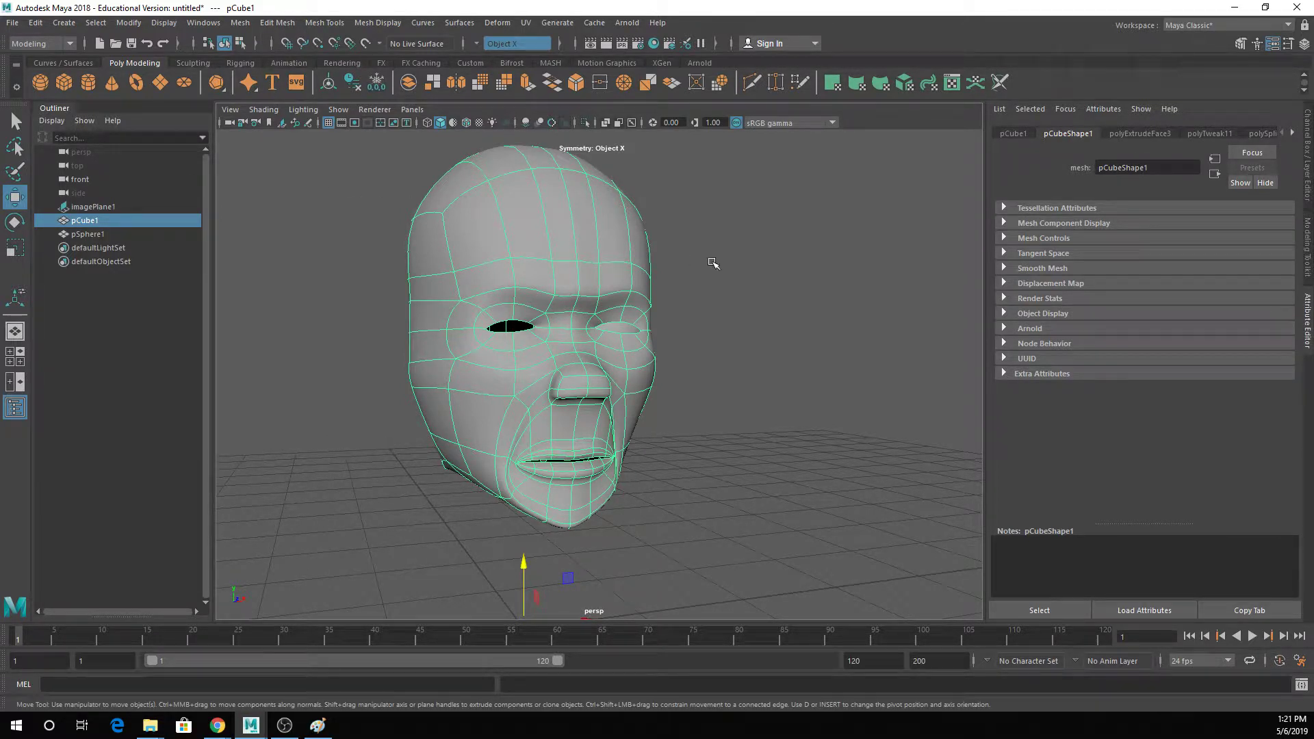
alt+drag(656, 310, 512, 297)
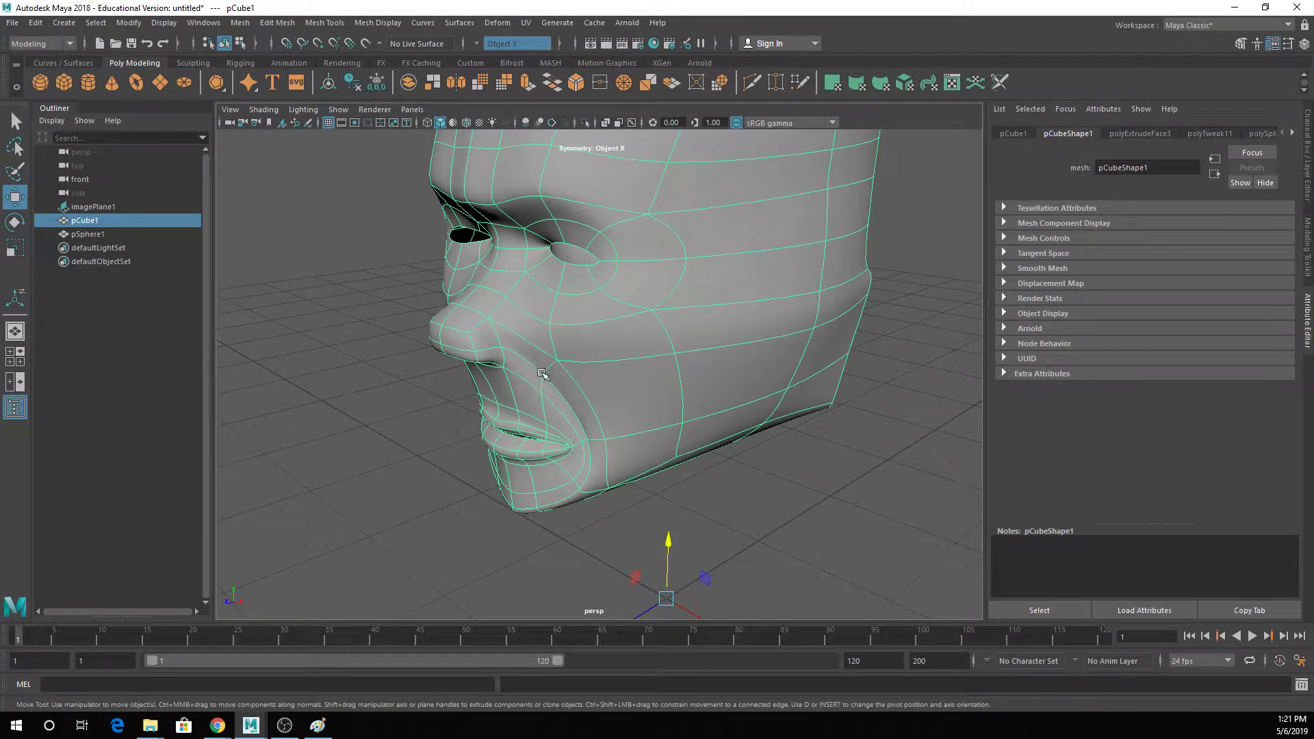
alt+drag(542, 373, 678, 284)
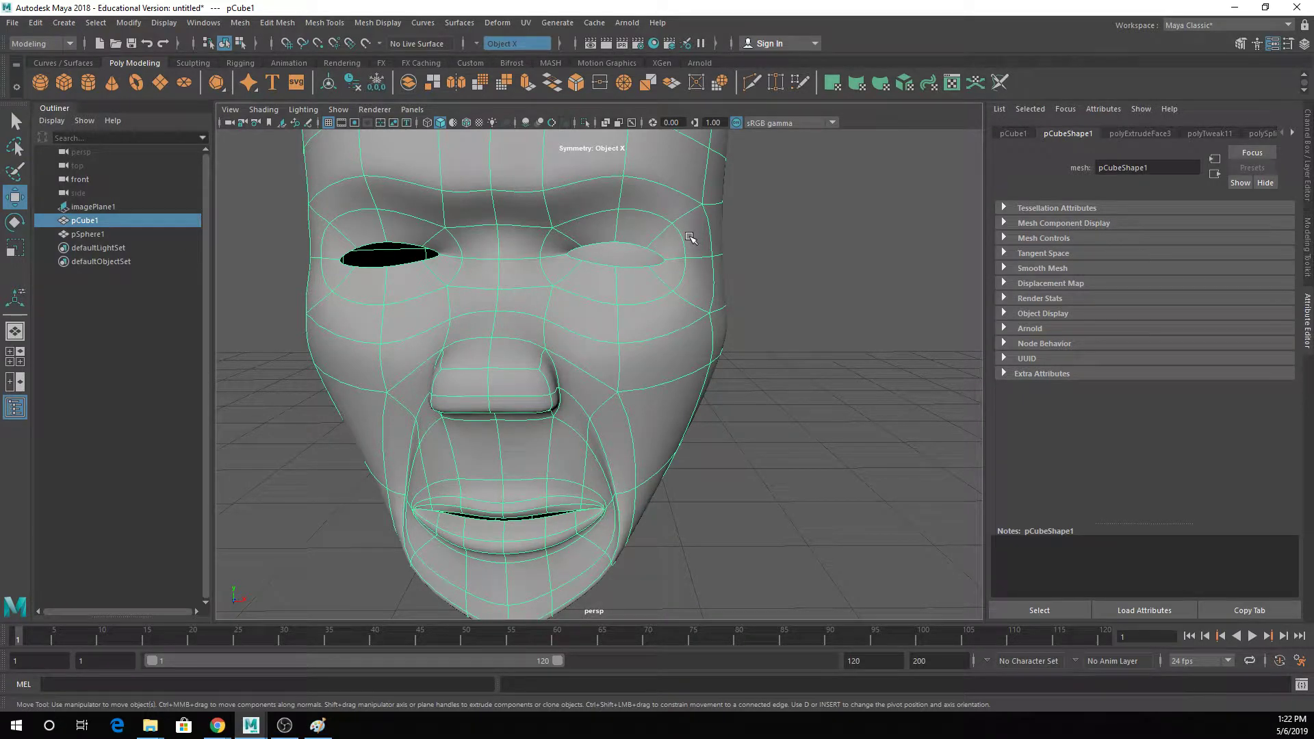
scroll(529, 475, up, 3)
key(space)
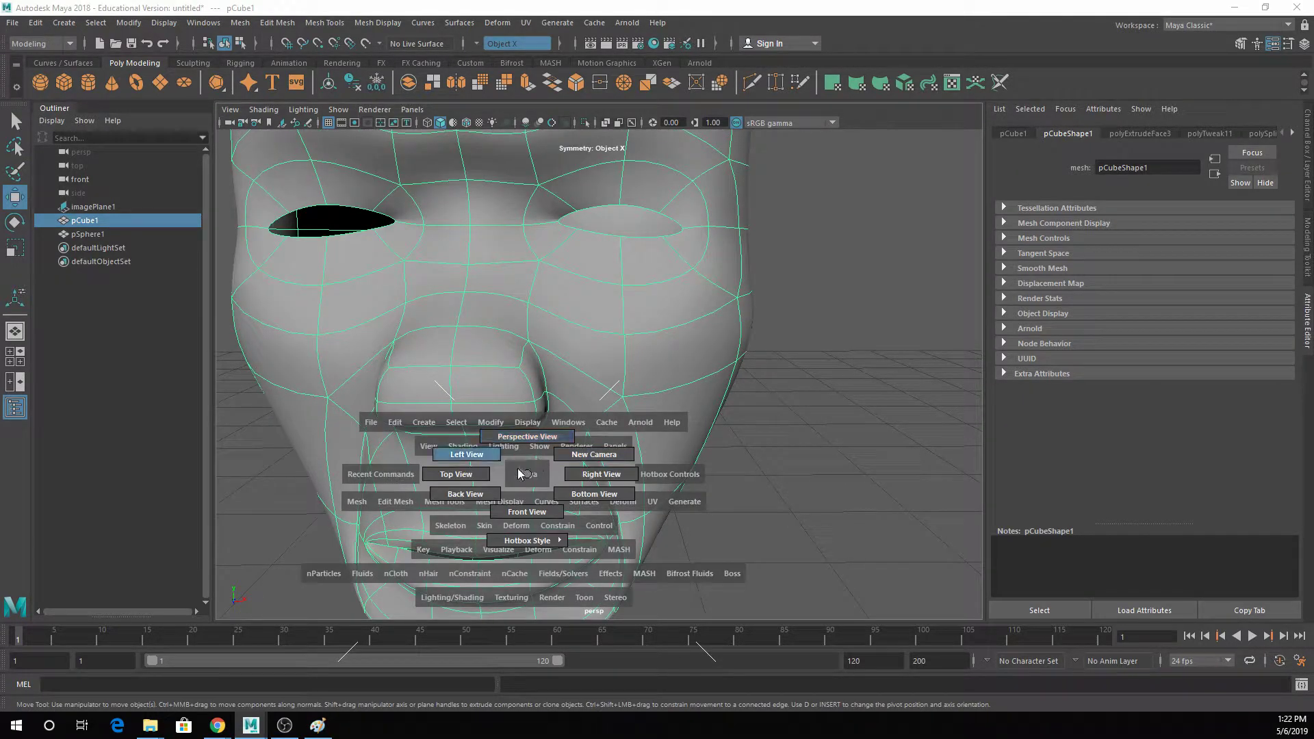
alt+middle_drag(525, 482, 563, 431)
scroll(565, 430, down, 2)
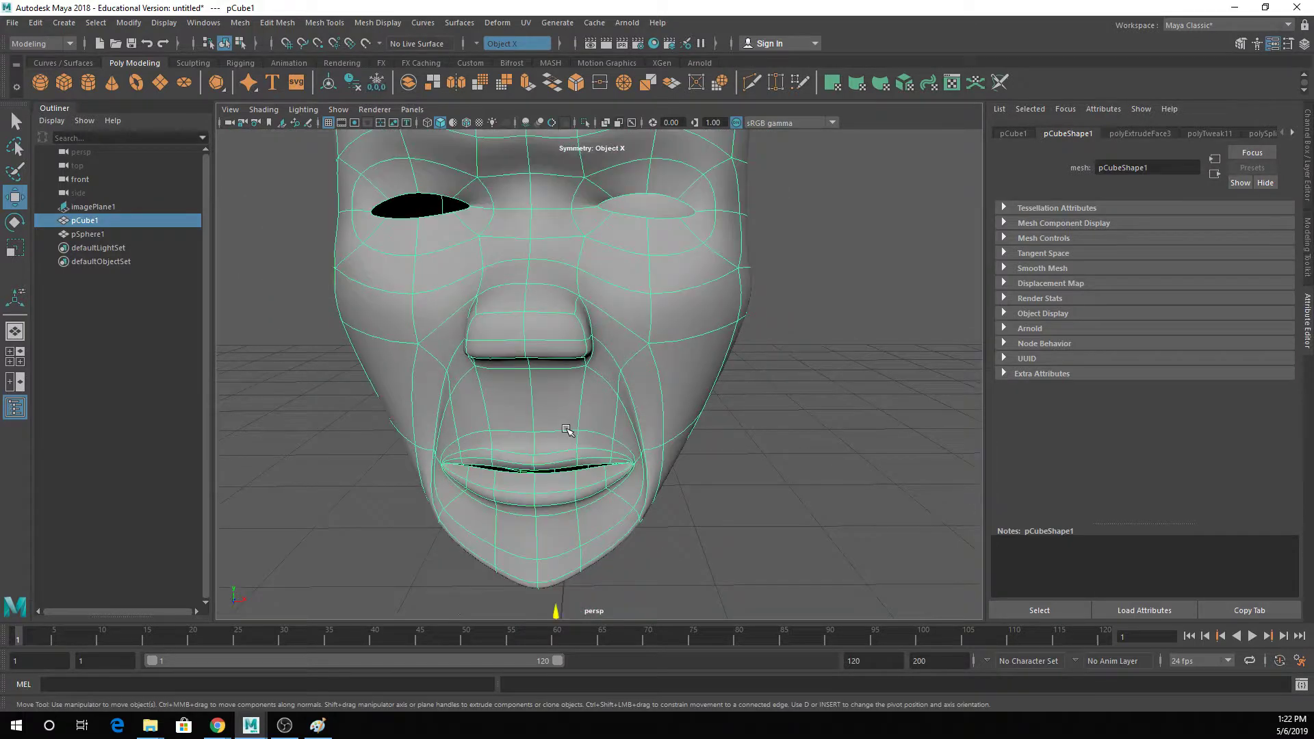
key(q)
scroll(566, 423, down, 2)
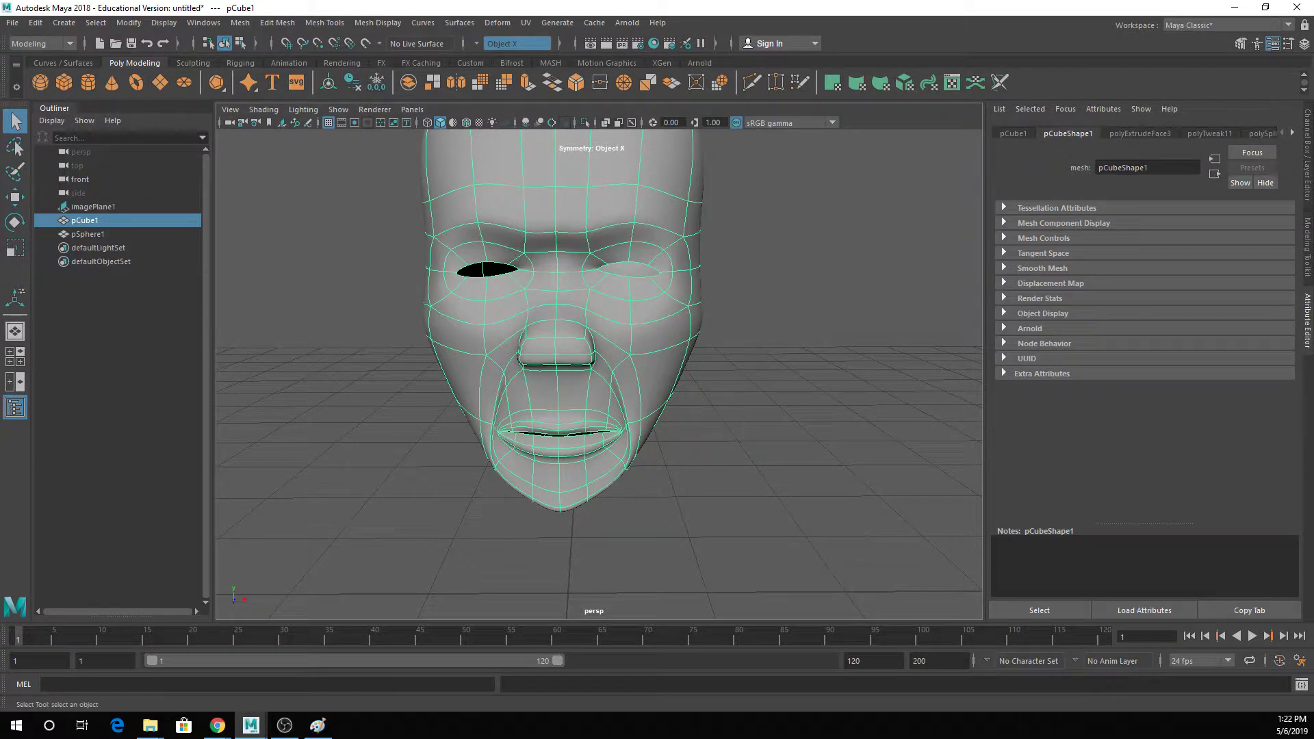
click(217, 726)
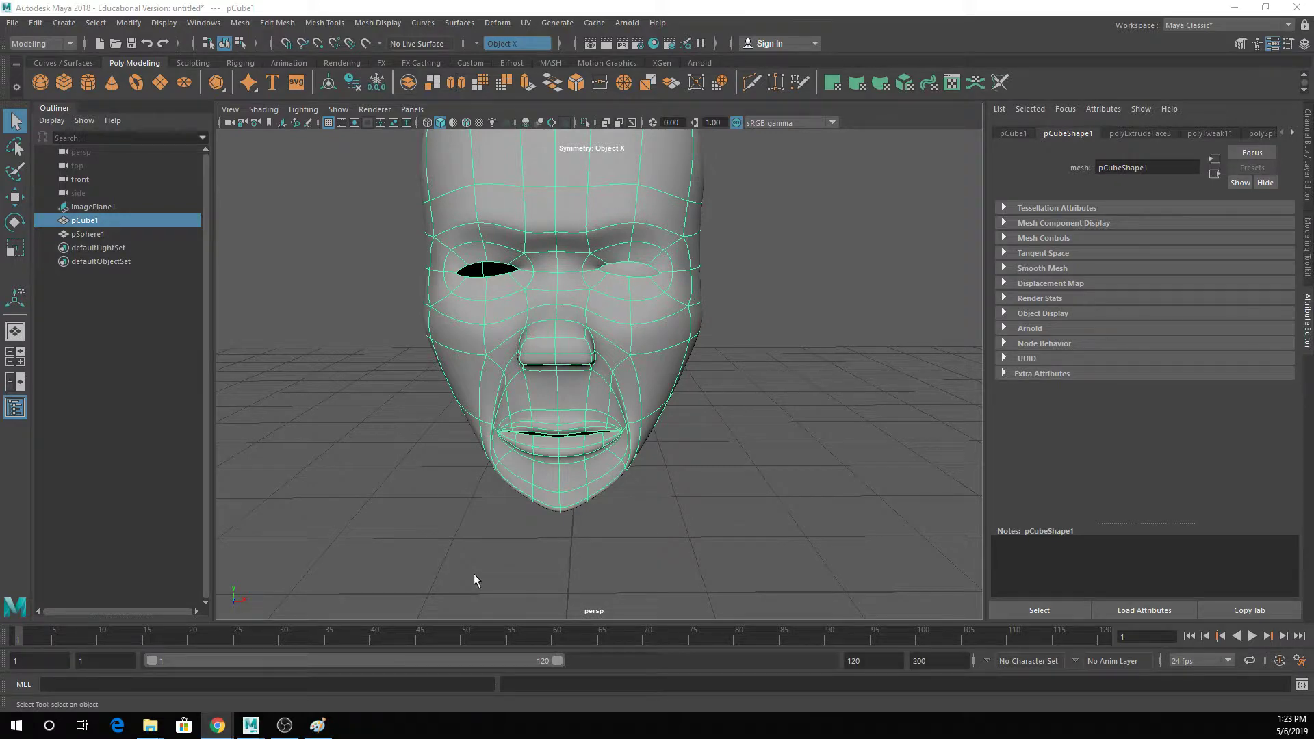
alt+drag(466, 511, 462, 425)
- In vertex mode, maximize the side view, zoom onto the lips and box-select the upper lip vertices
right_drag(511, 396, 491, 318)
key(space)
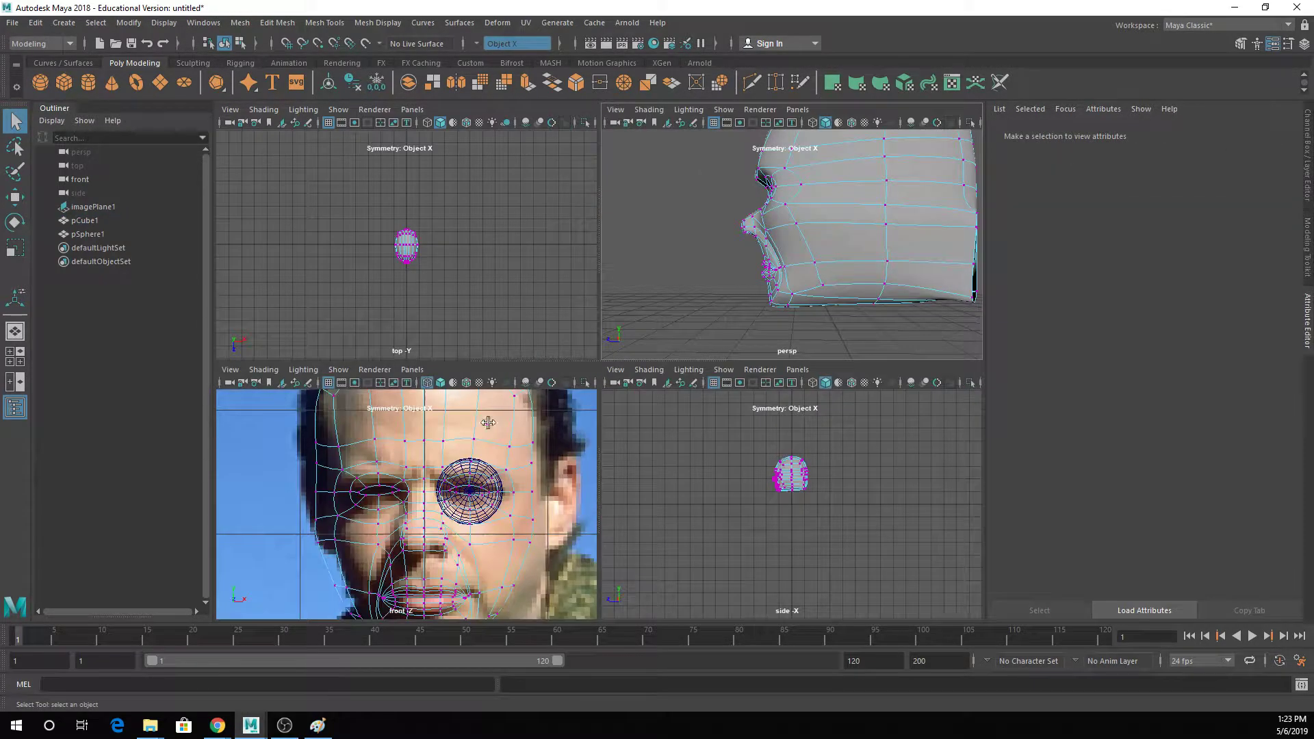
key(space)
scroll(545, 320, up, 3)
scroll(575, 349, up, 3)
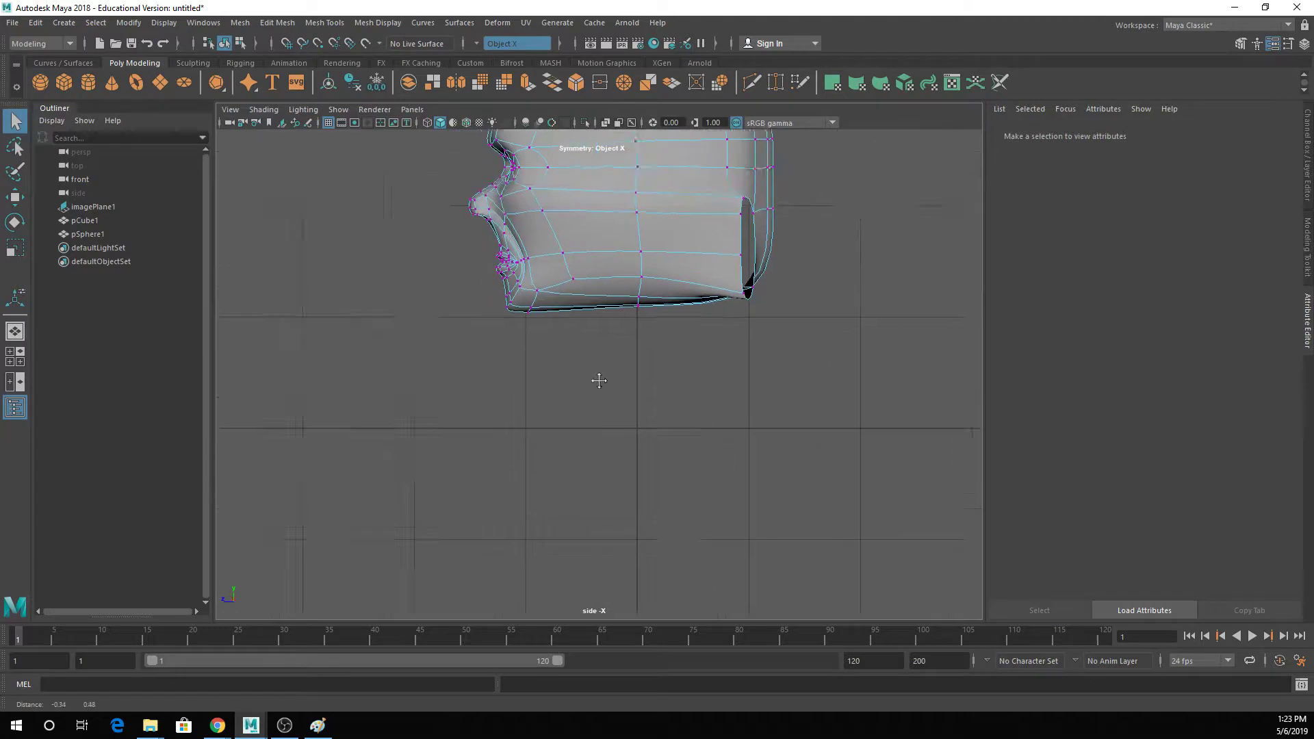
alt+middle_drag(599, 376, 640, 493)
scroll(625, 461, up, 5)
scroll(565, 486, up, 2)
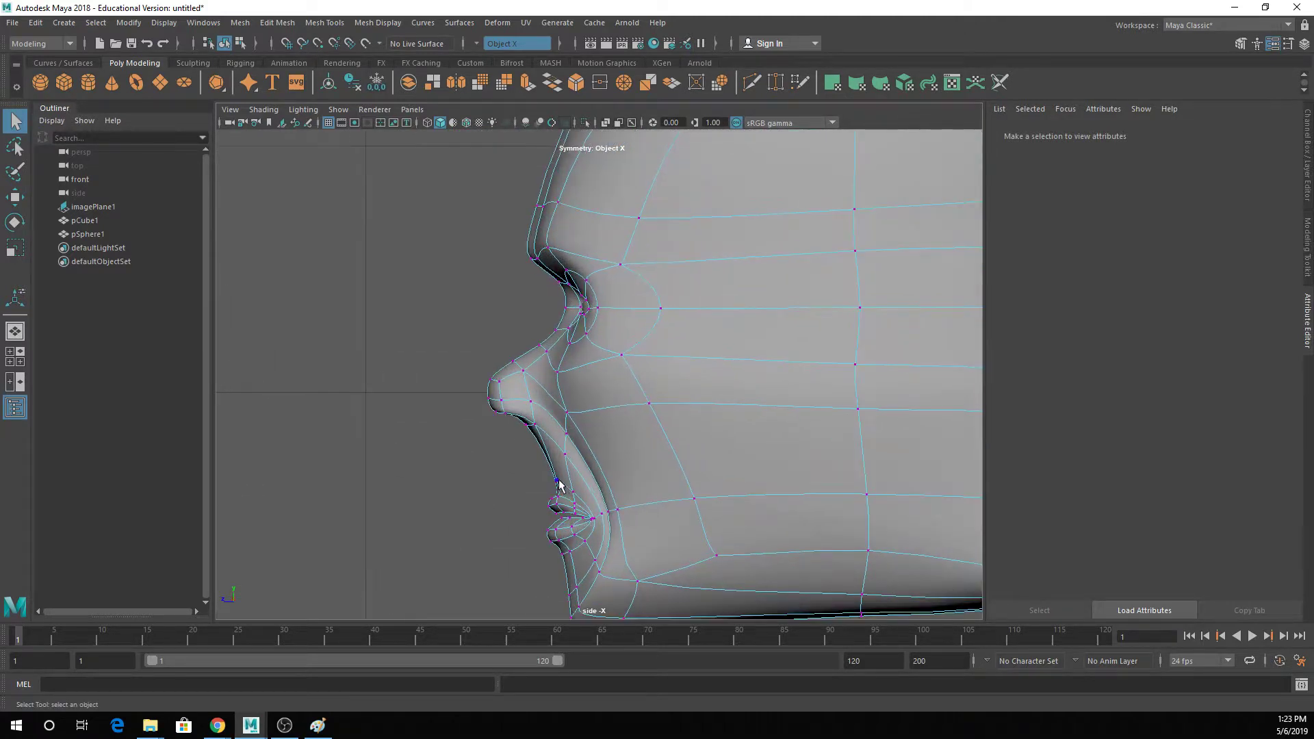
drag(547, 443, 586, 473)
- Set the Move tool's Axis Orientation to World
key(w)
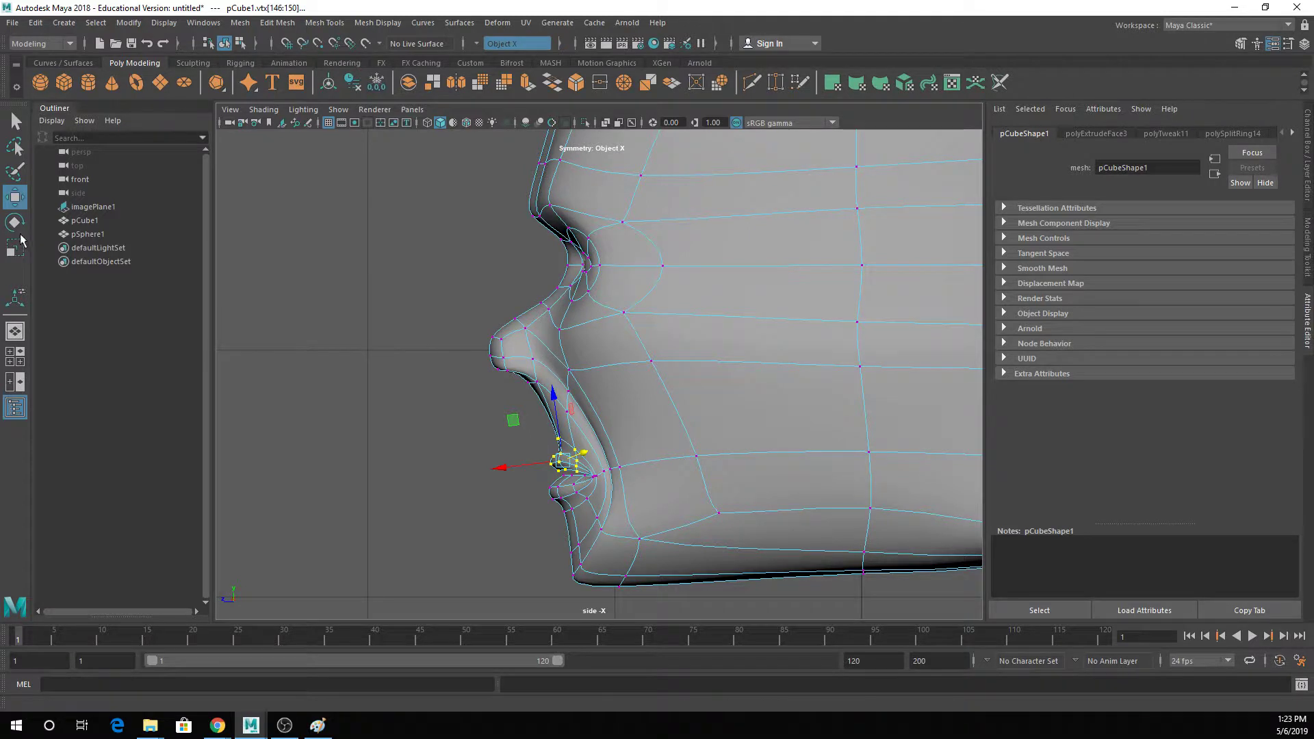
double_click(15, 197)
click(291, 138)
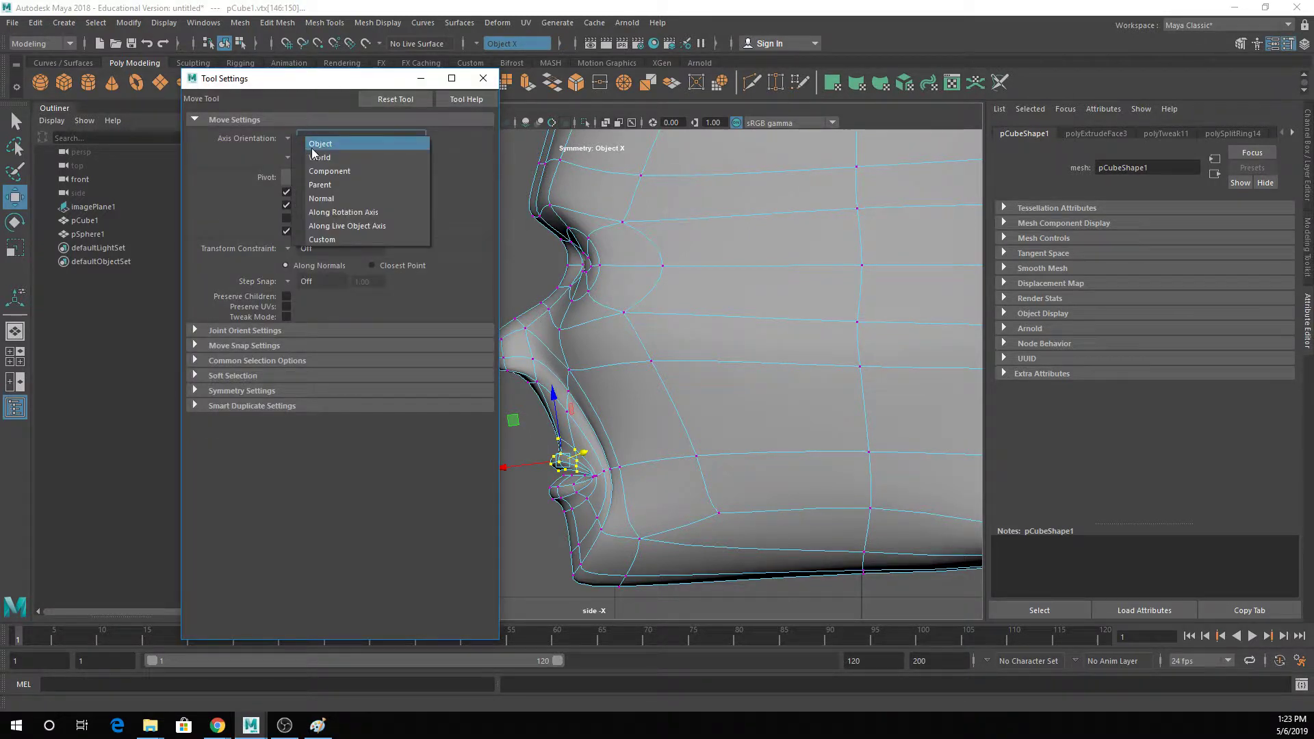
click(316, 158)
- Push the upper lip, lower lip and chin vertices forward along Z to match the profile
drag(530, 459, 494, 467)
key(q)
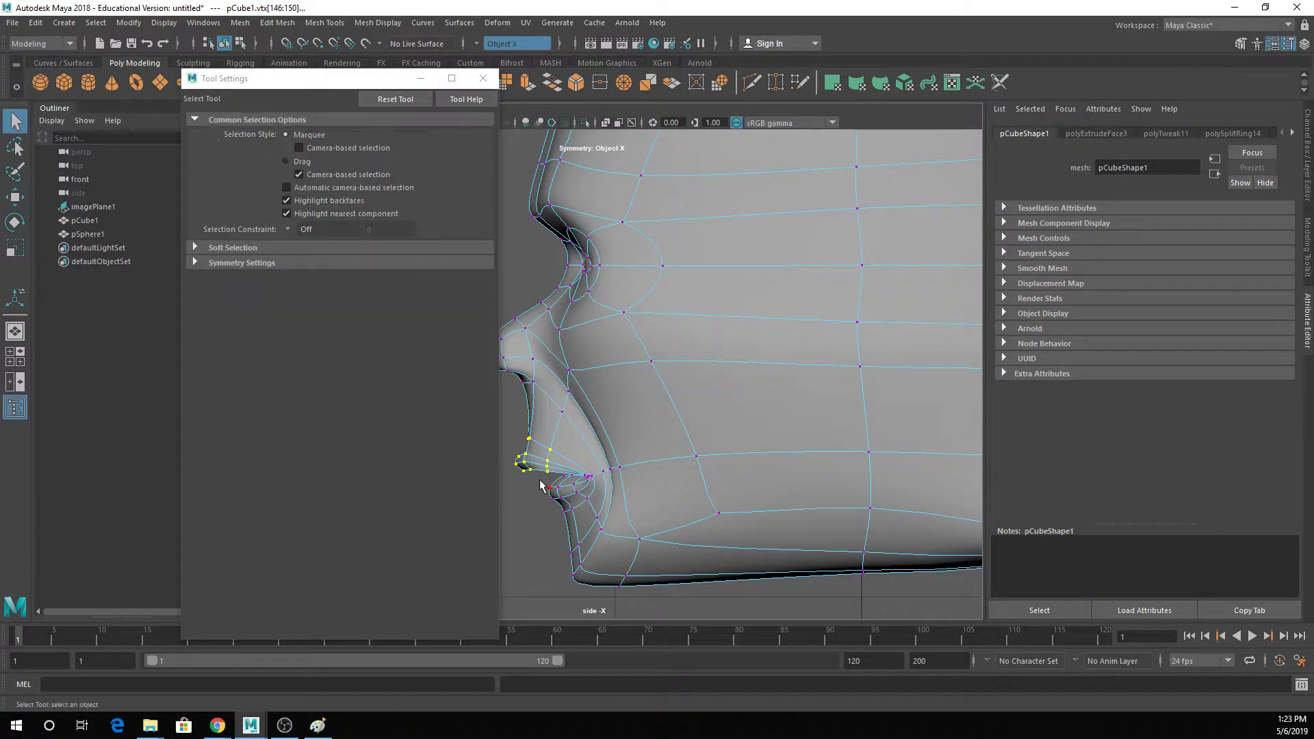
drag(559, 502, 516, 491)
key(w)
key(q)
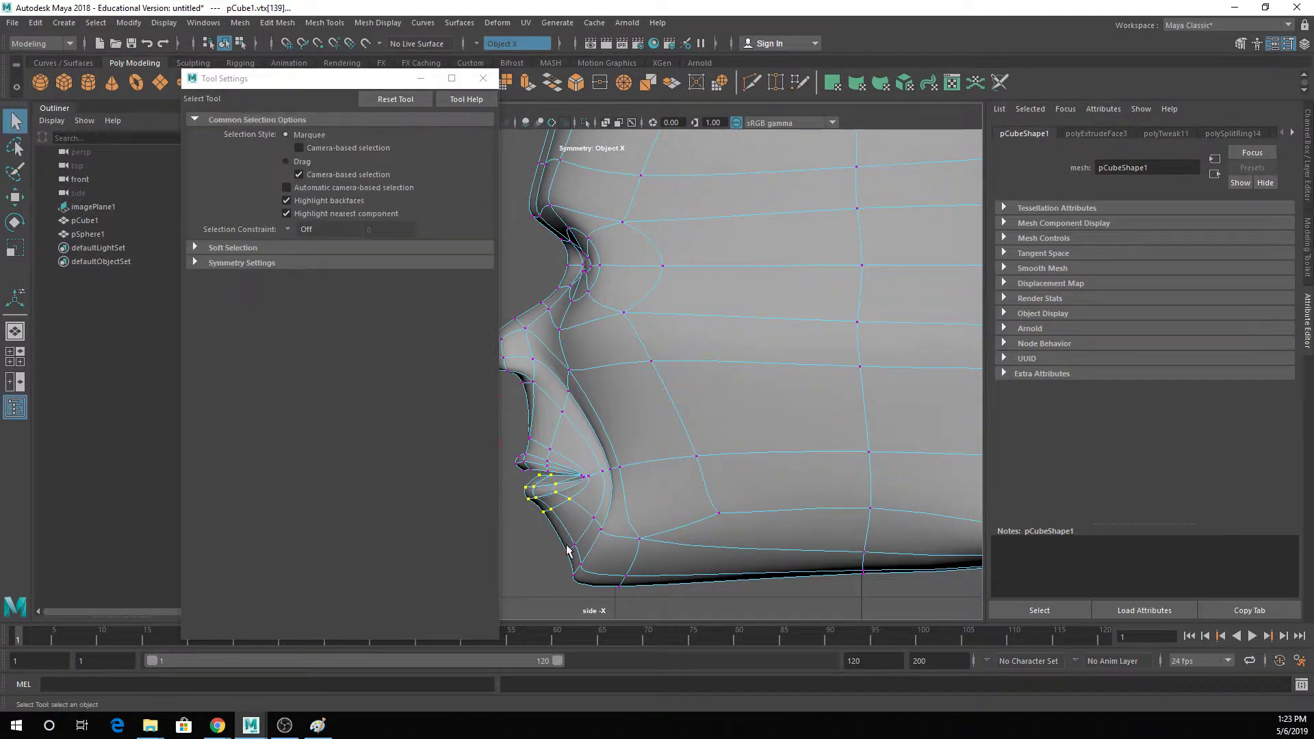
key(w)
drag(548, 547, 565, 581)
key(q)
key(w)
scroll(640, 359, down, 5)
- In the maximized perspective view, adjust the eye-corner and brow vertices
scroll(640, 359, up, 4)
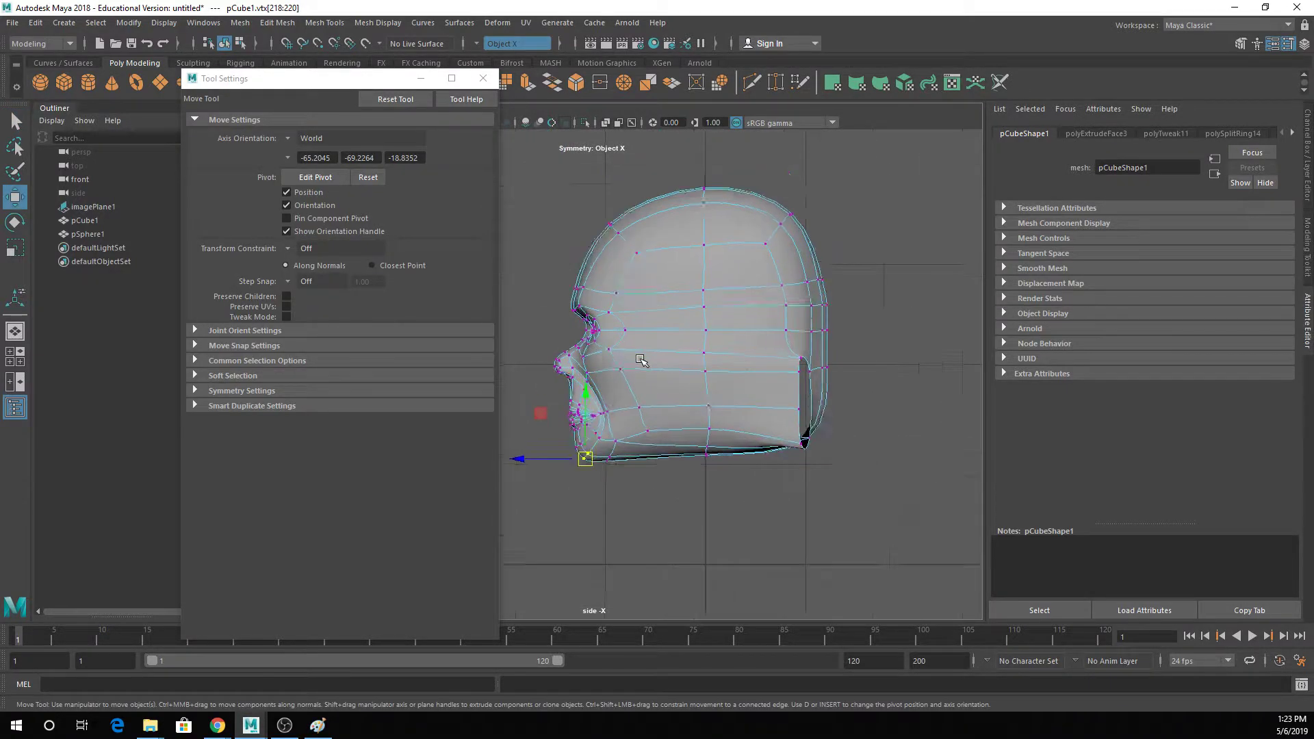
key(space)
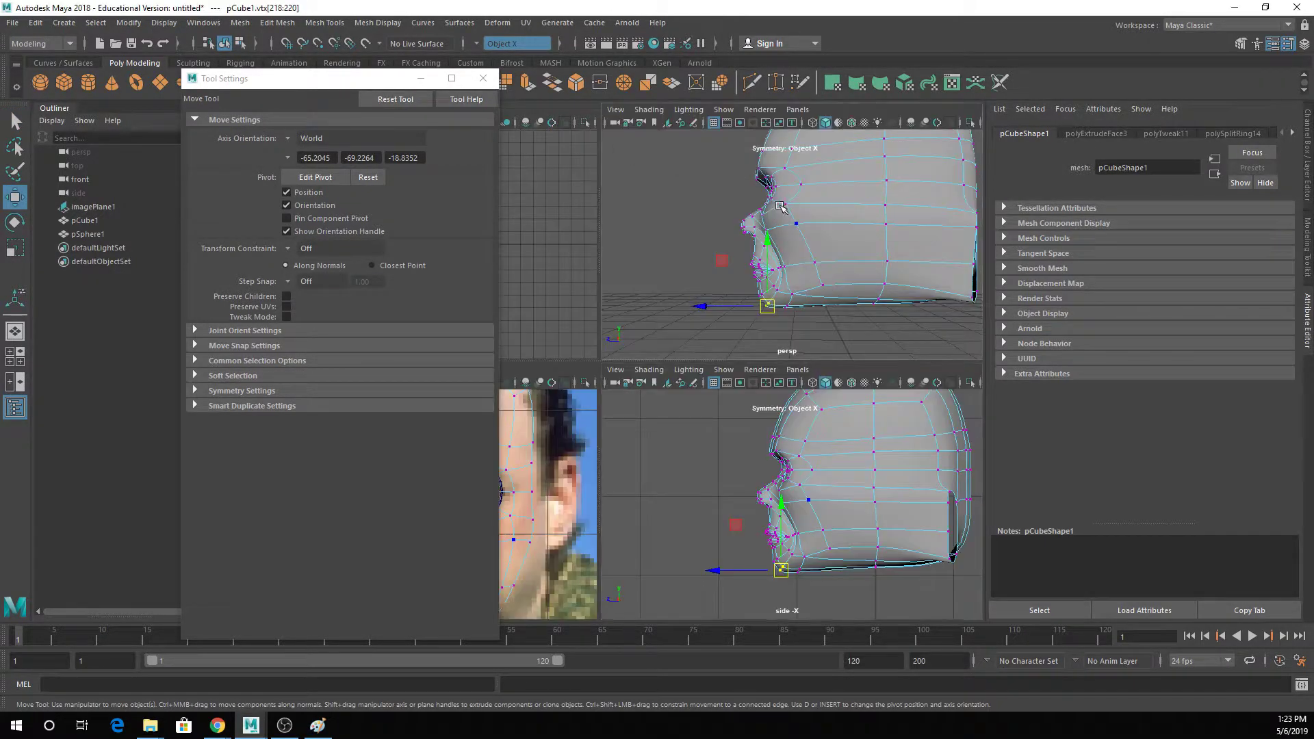
key(space)
click(491, 85)
alt+drag(616, 287, 460, 240)
click(516, 240)
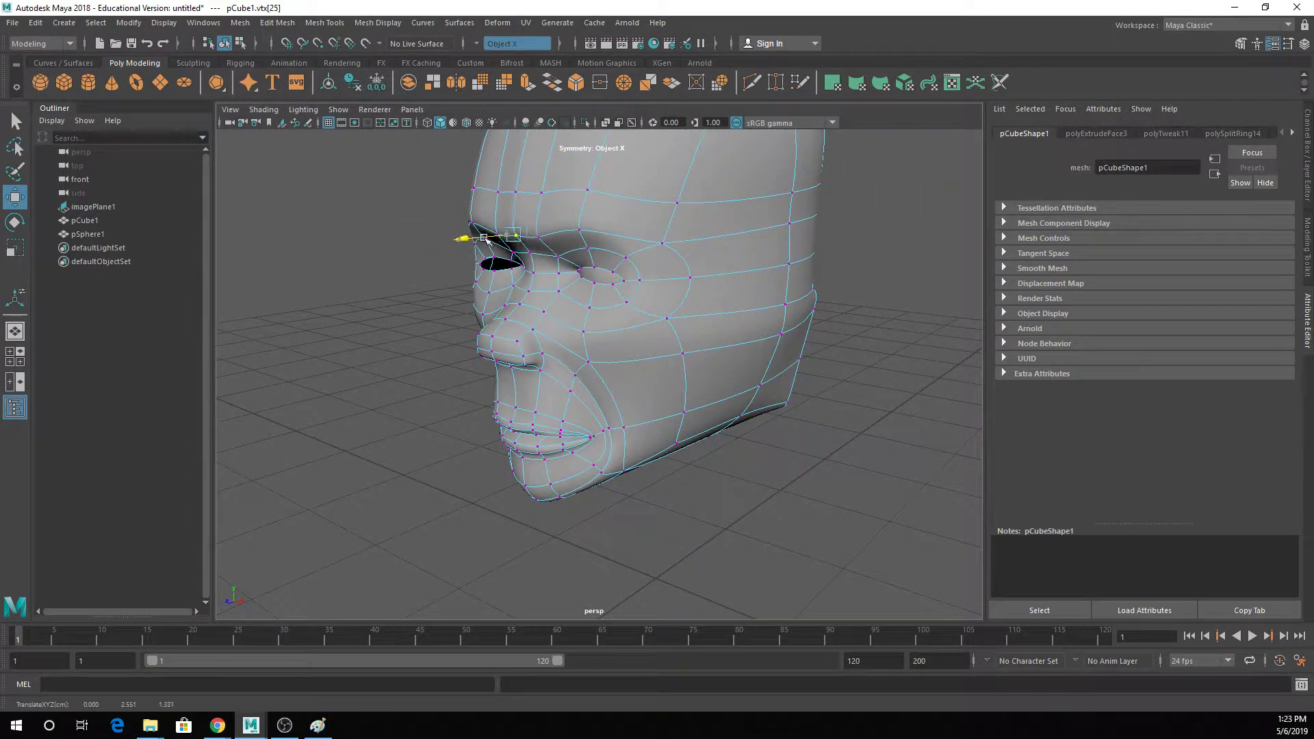
key(q)
click(522, 234)
key(w)
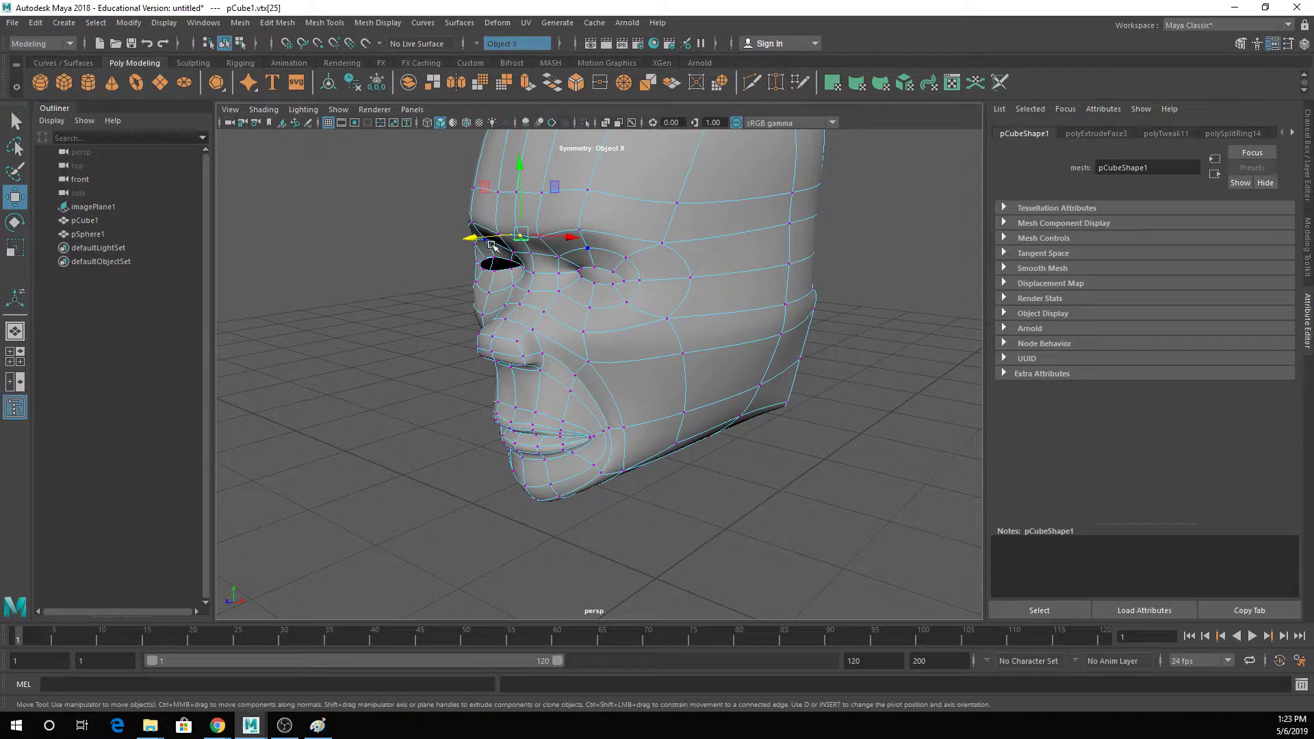
key(q)
click(518, 194)
key(w)
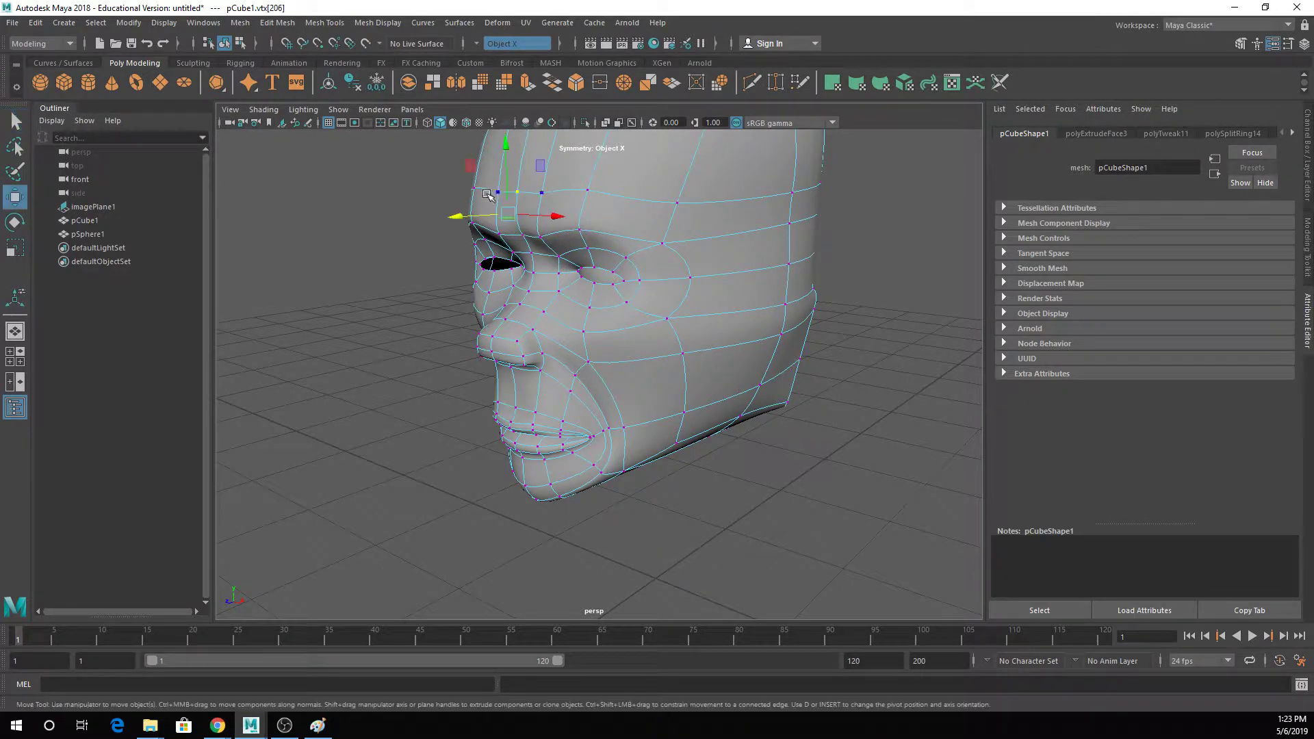
- Pull the forehead vertex down toward the brow and pick the inner eye-corner vertex
alt+drag(520, 206, 494, 229)
key(q)
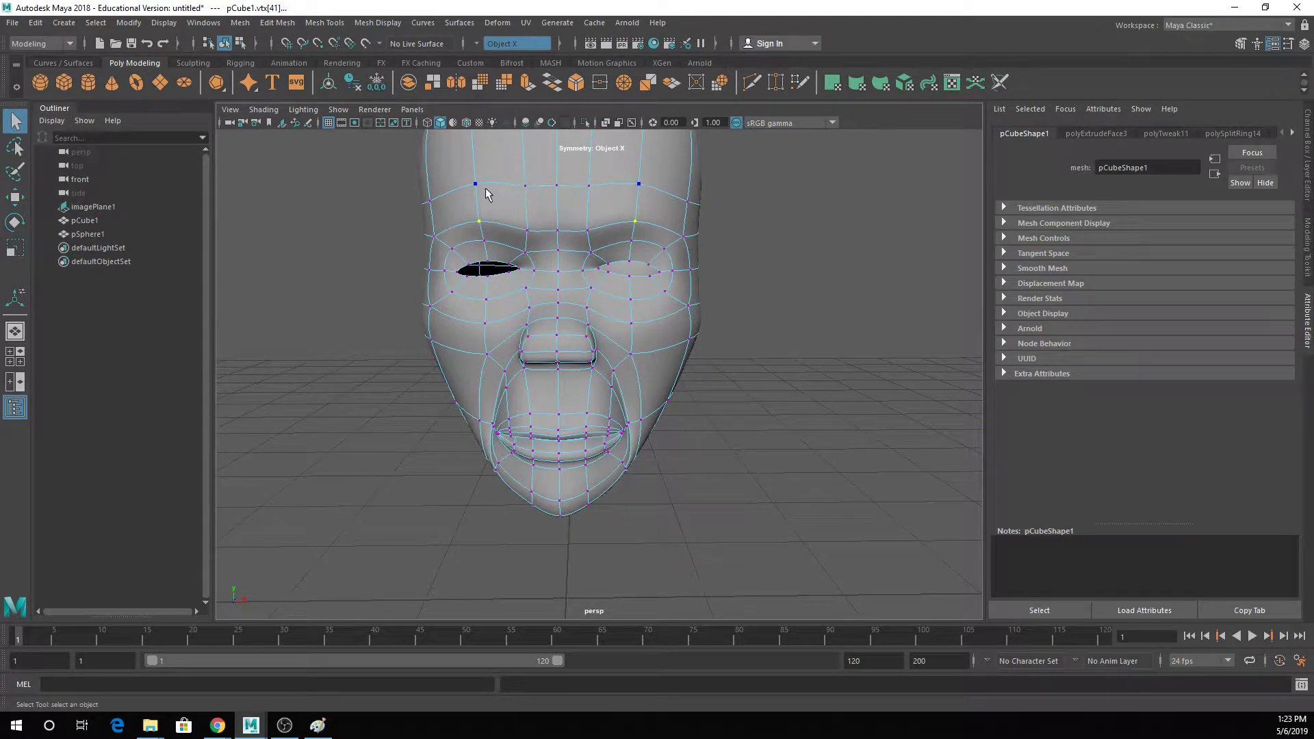
key(w)
drag(476, 183, 476, 194)
alt+drag(565, 256, 484, 327)
click(515, 320)
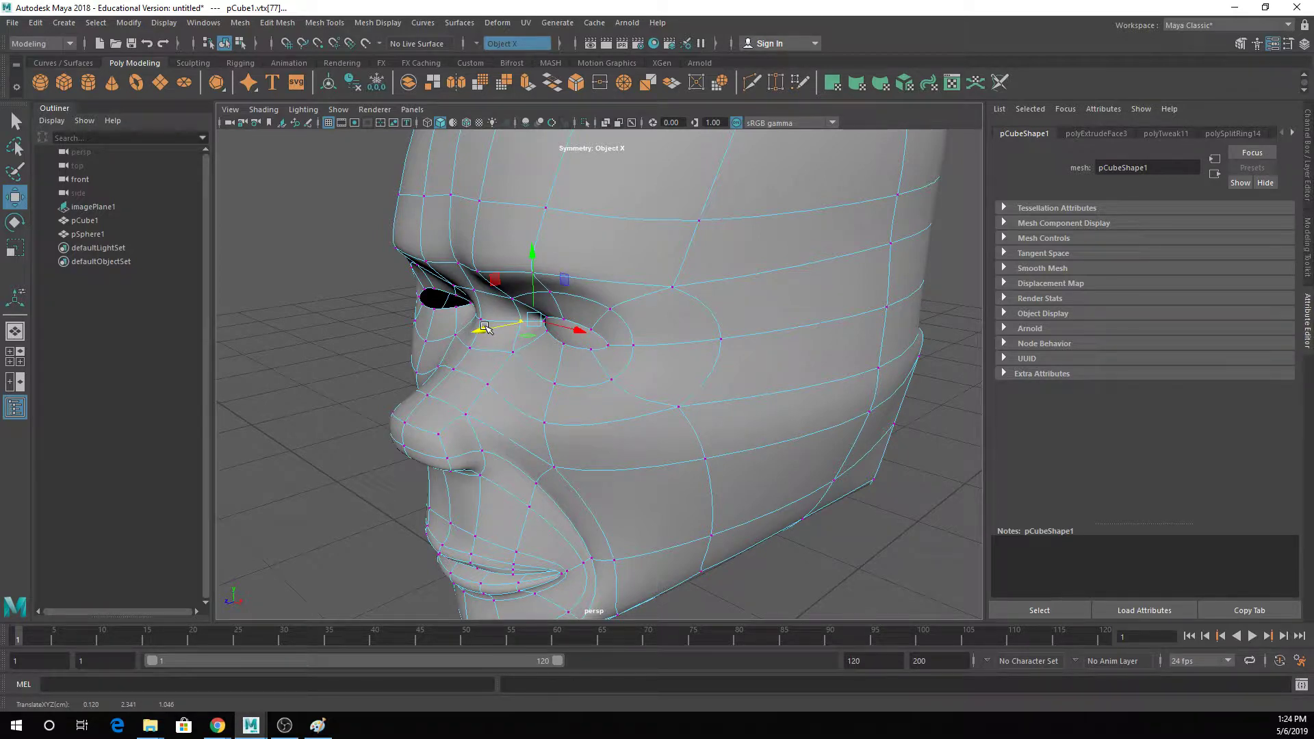
alt+drag(483, 327, 560, 293)
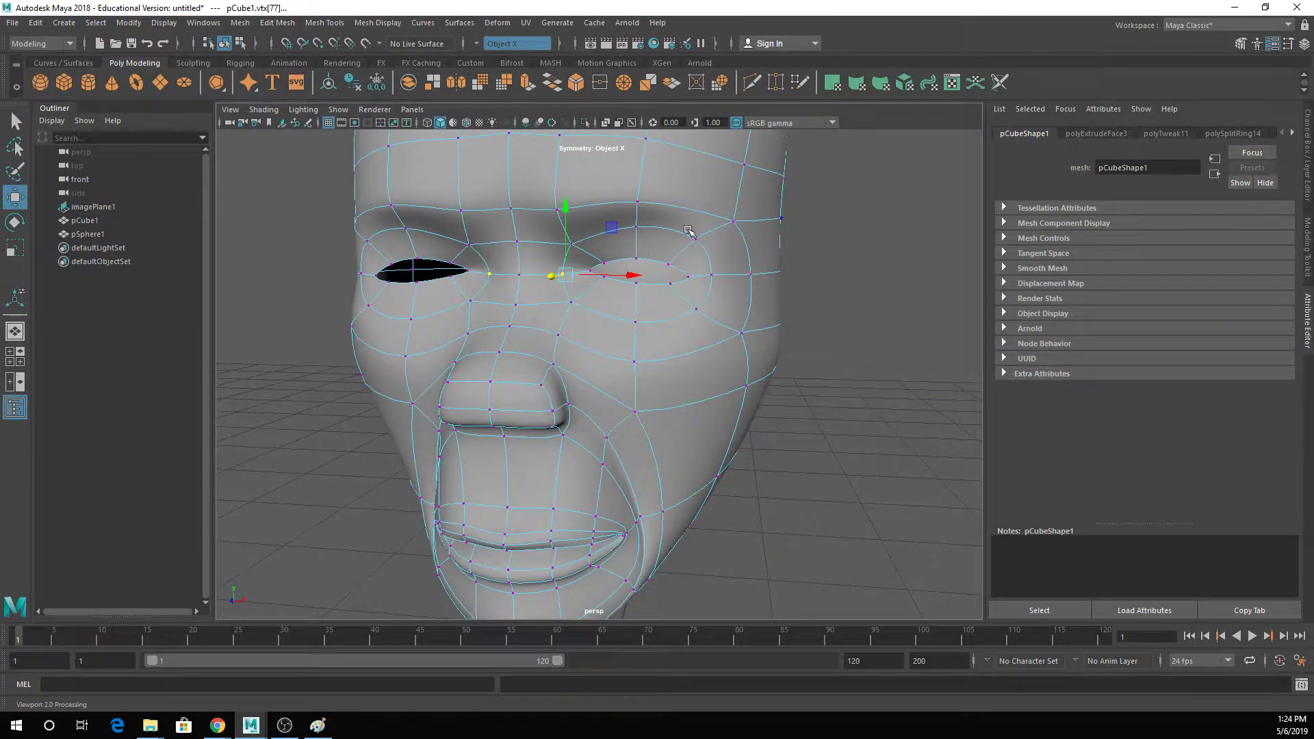
alt+drag(615, 265, 625, 272)
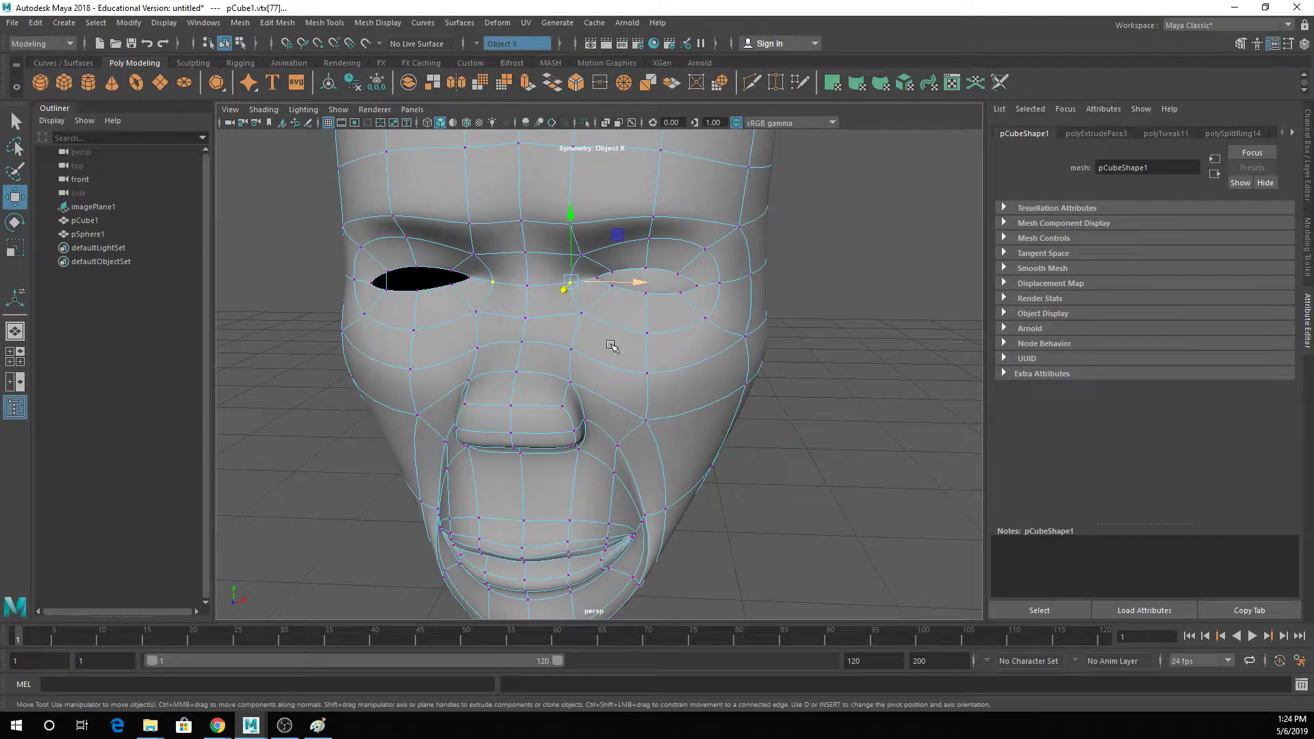
- Insert an edge loop ringing both eye sockets
click(277, 23)
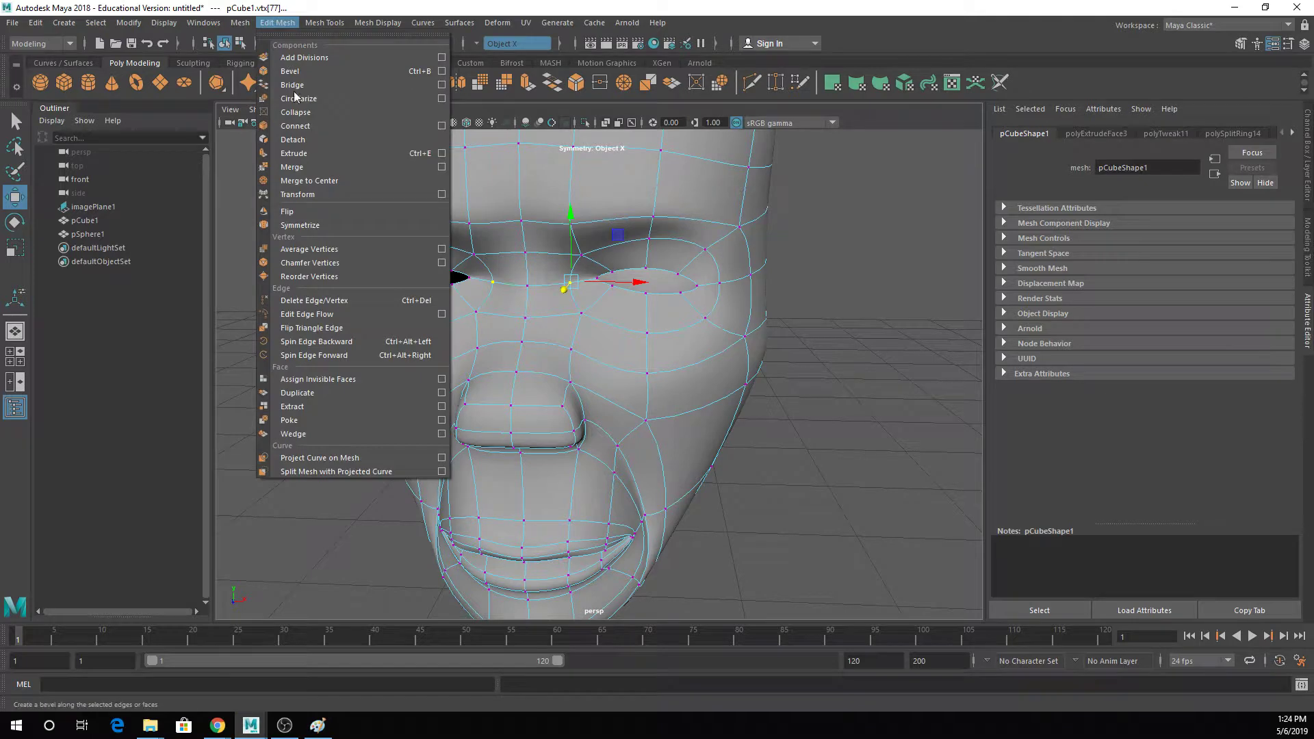
click(306, 181)
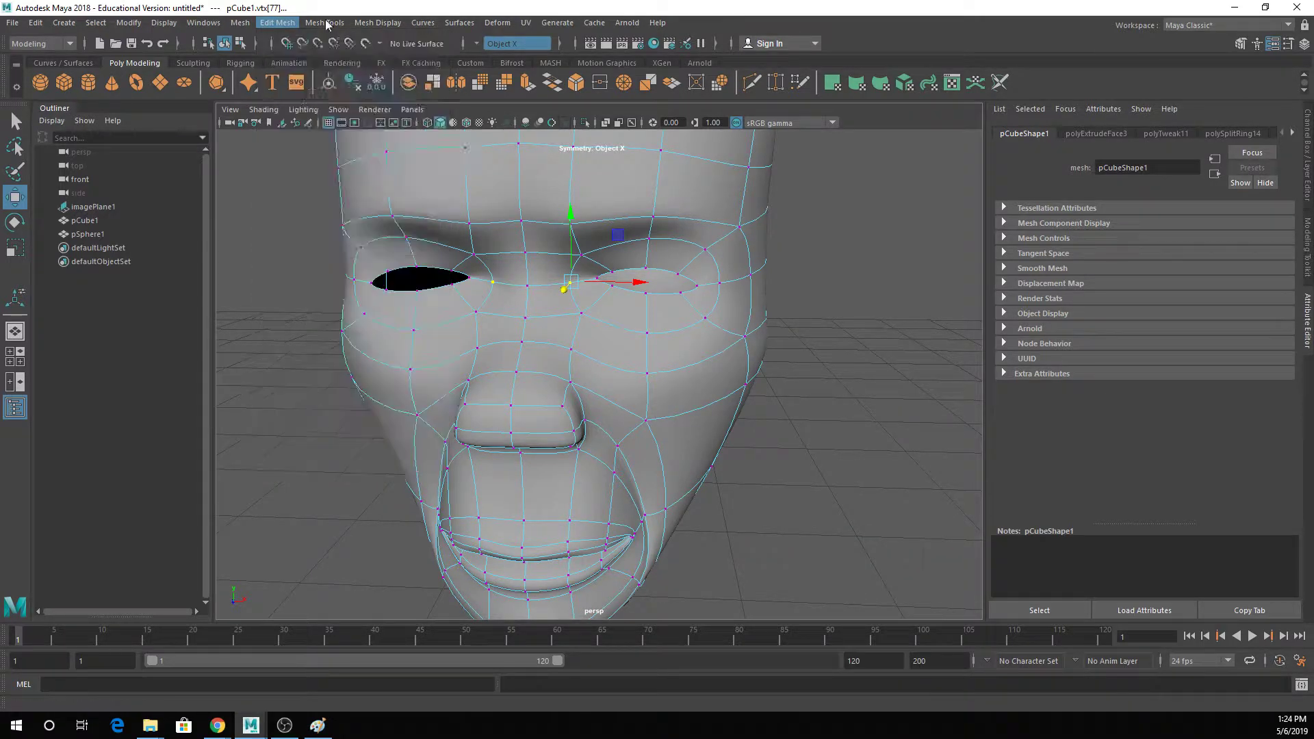
click(324, 23)
click(362, 128)
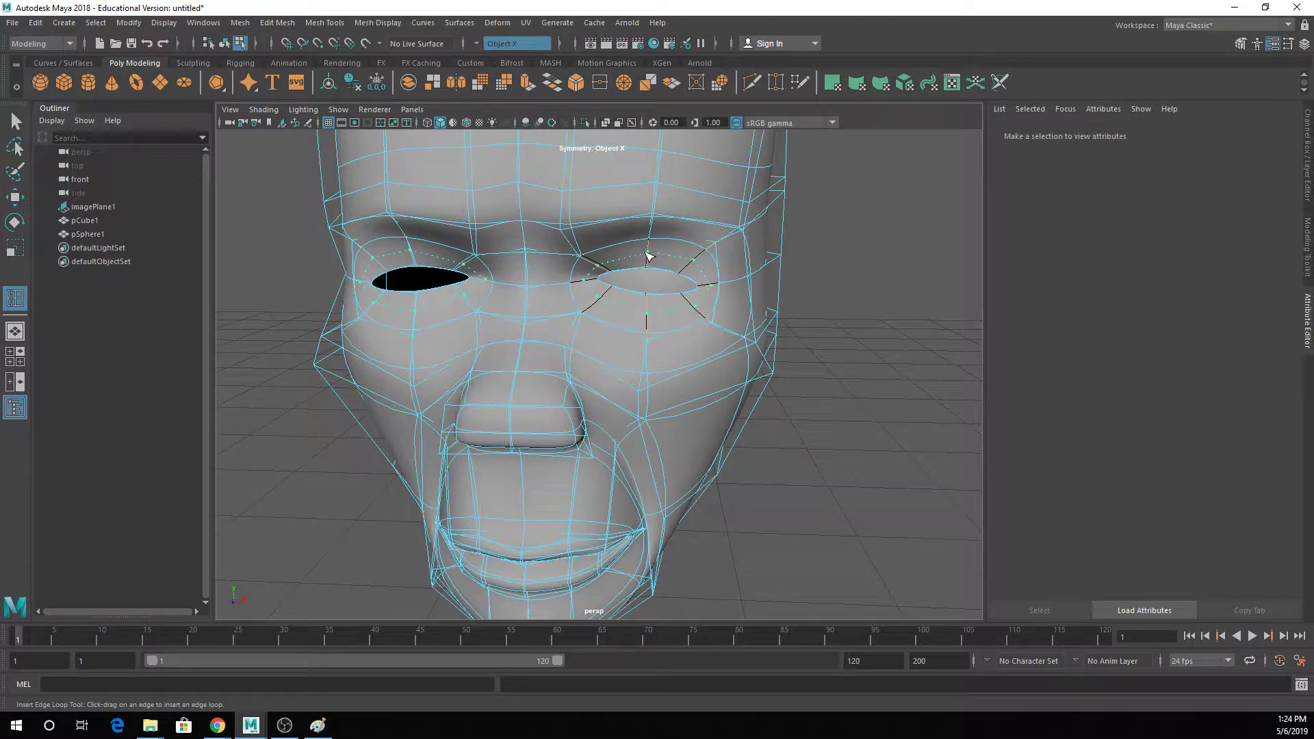
click(640, 266)
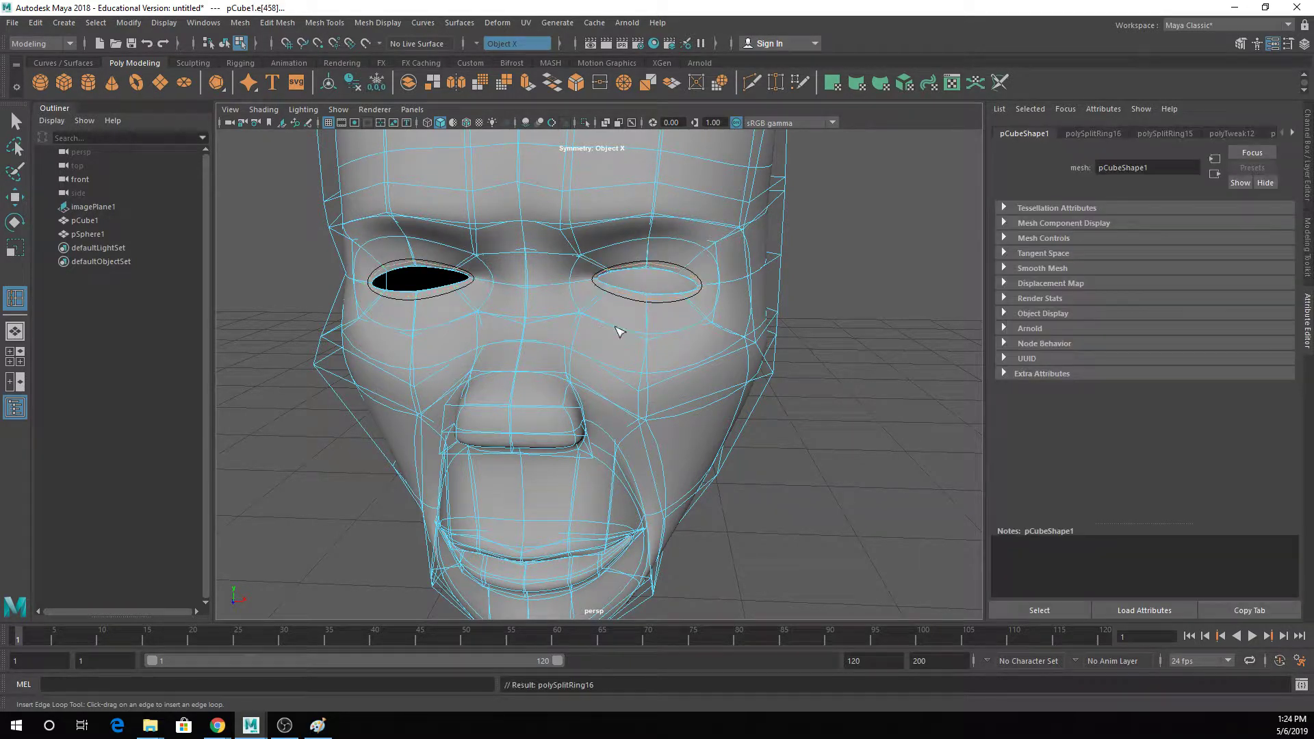
- In the maximized front view, raise an upper eyelid vertex and lower three eyelid vertices
key(space)
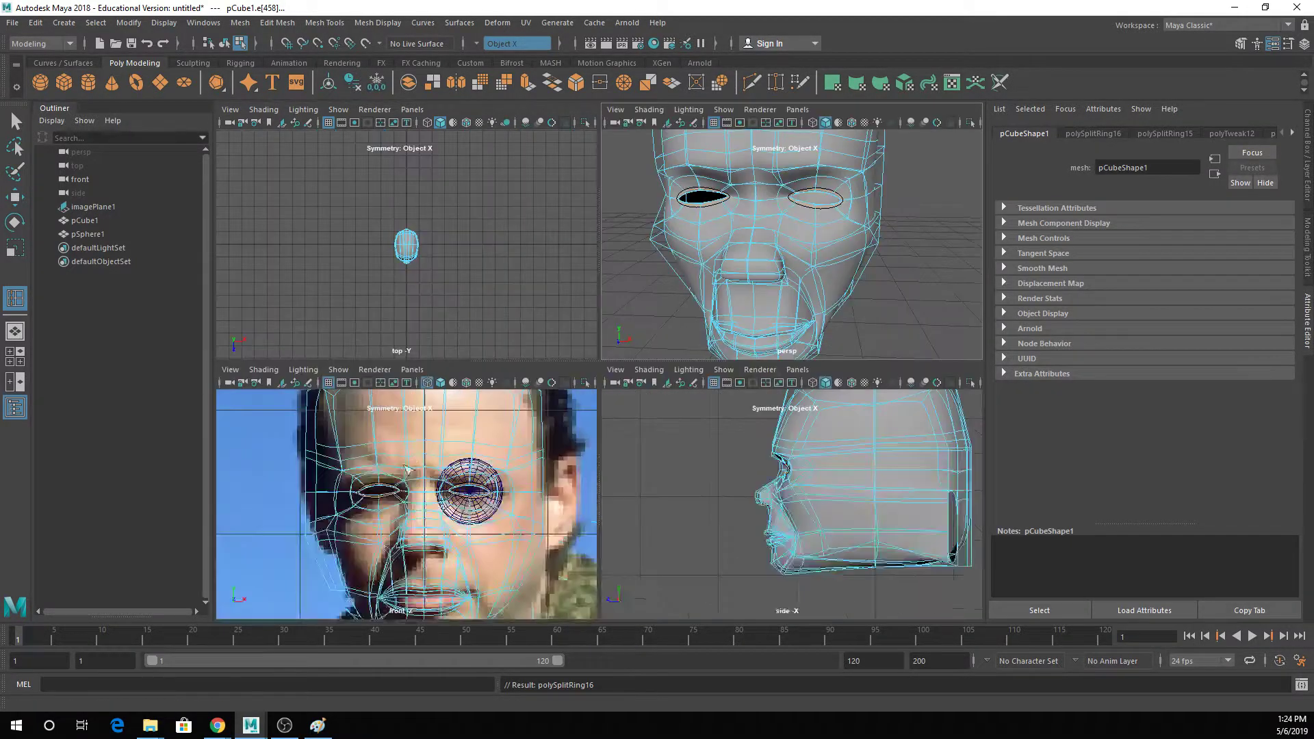
key(space)
scroll(523, 322, up, 2)
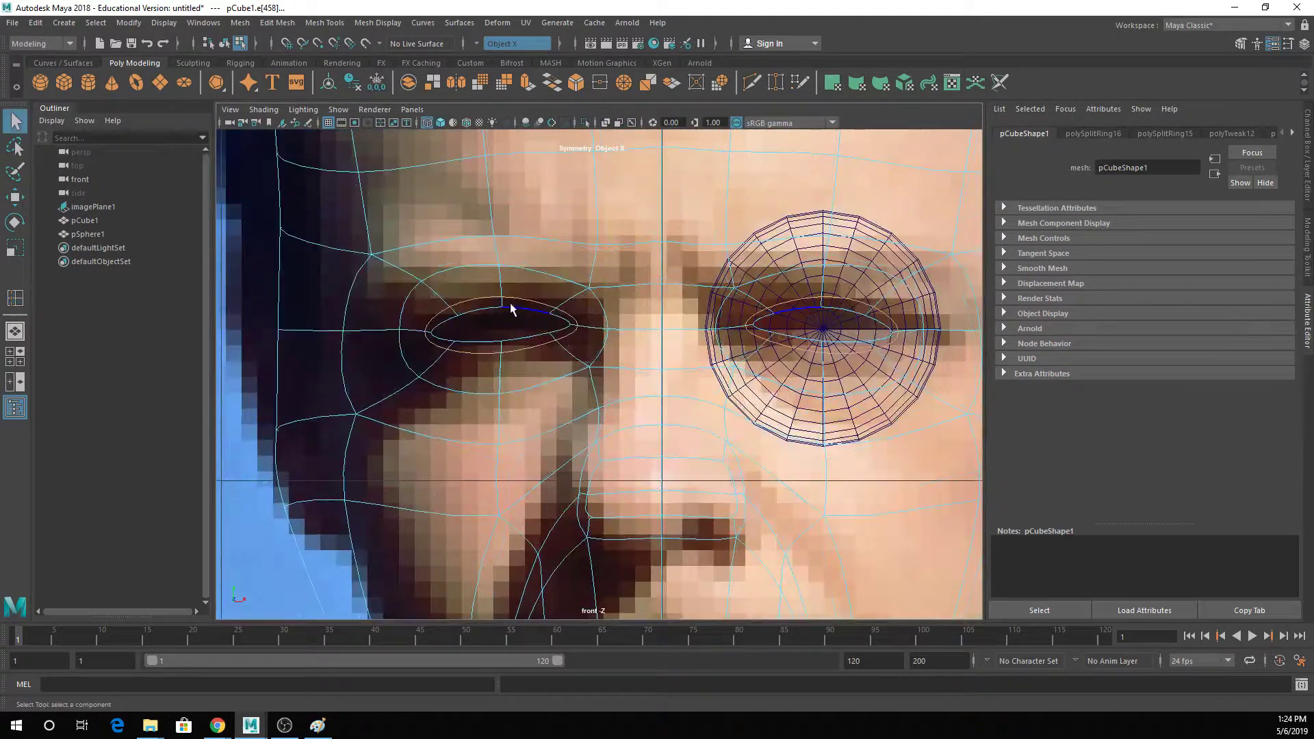
right_drag(506, 296, 456, 305)
click(456, 305)
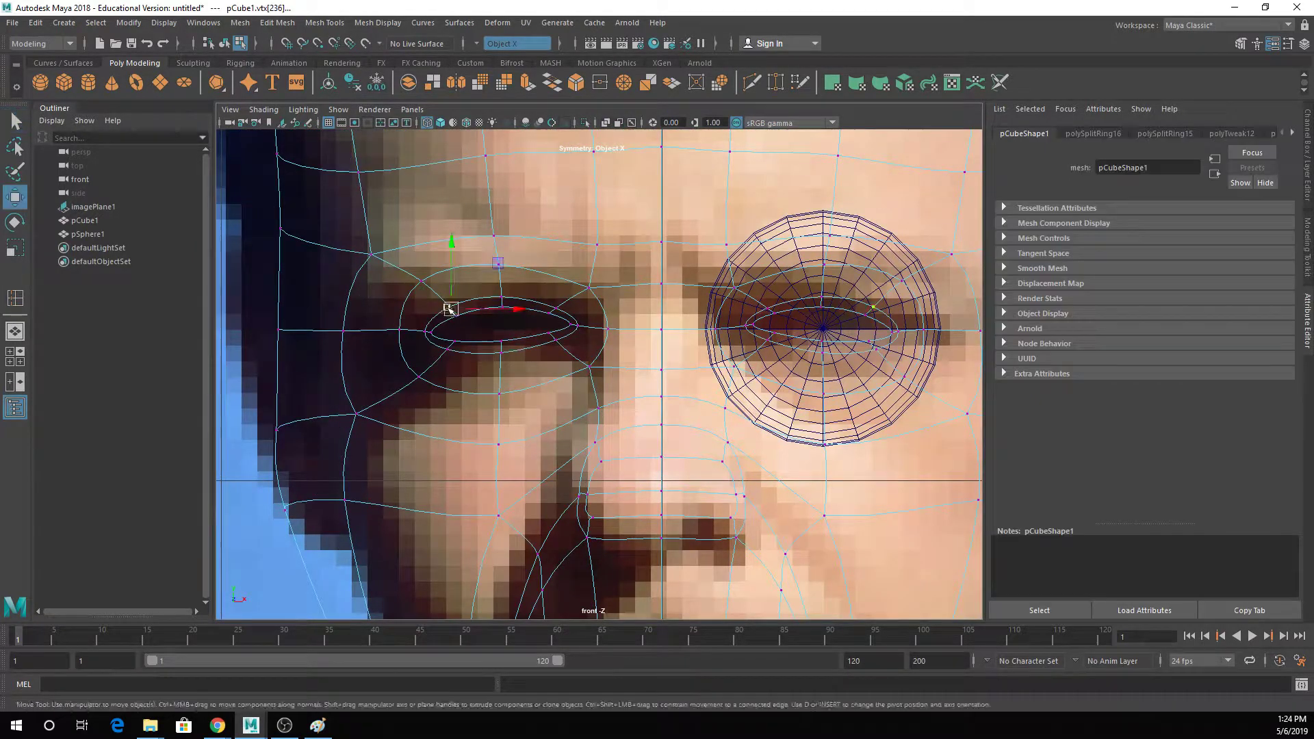
key(w)
click(500, 293)
click(557, 309)
drag(567, 310, 571, 299)
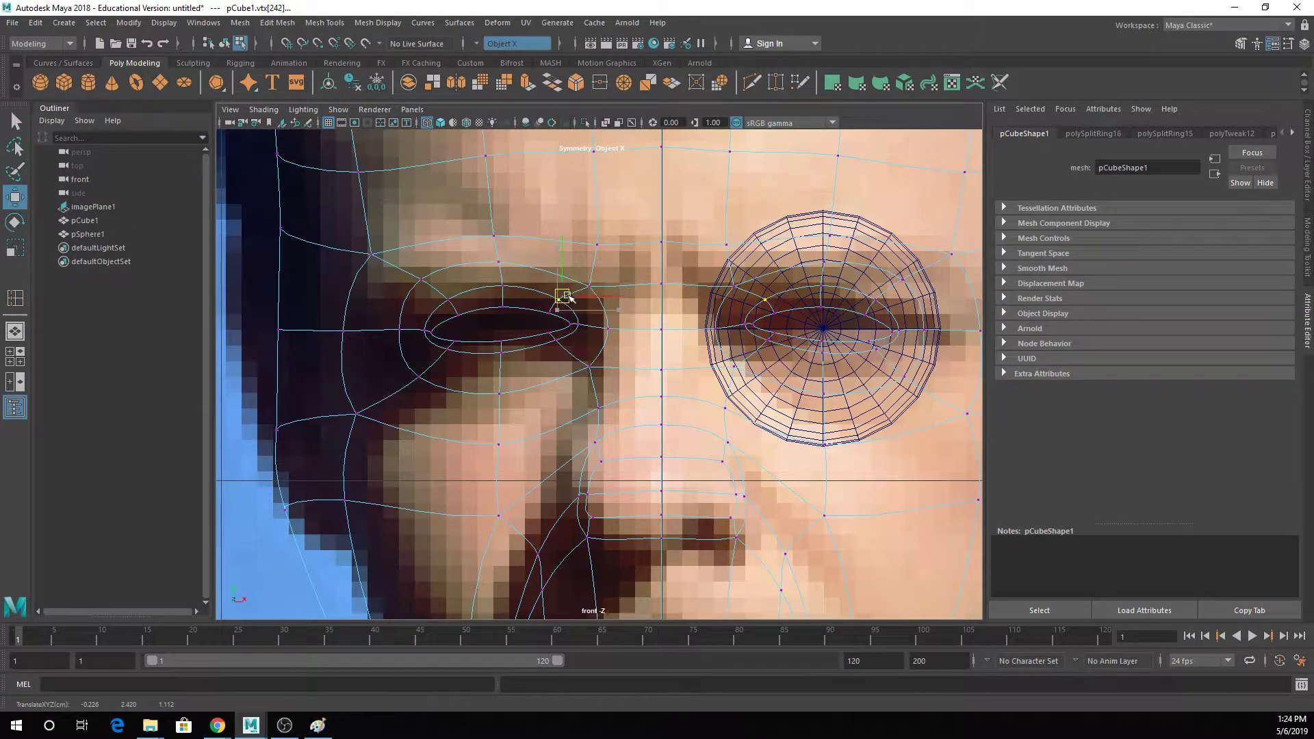
key(q)
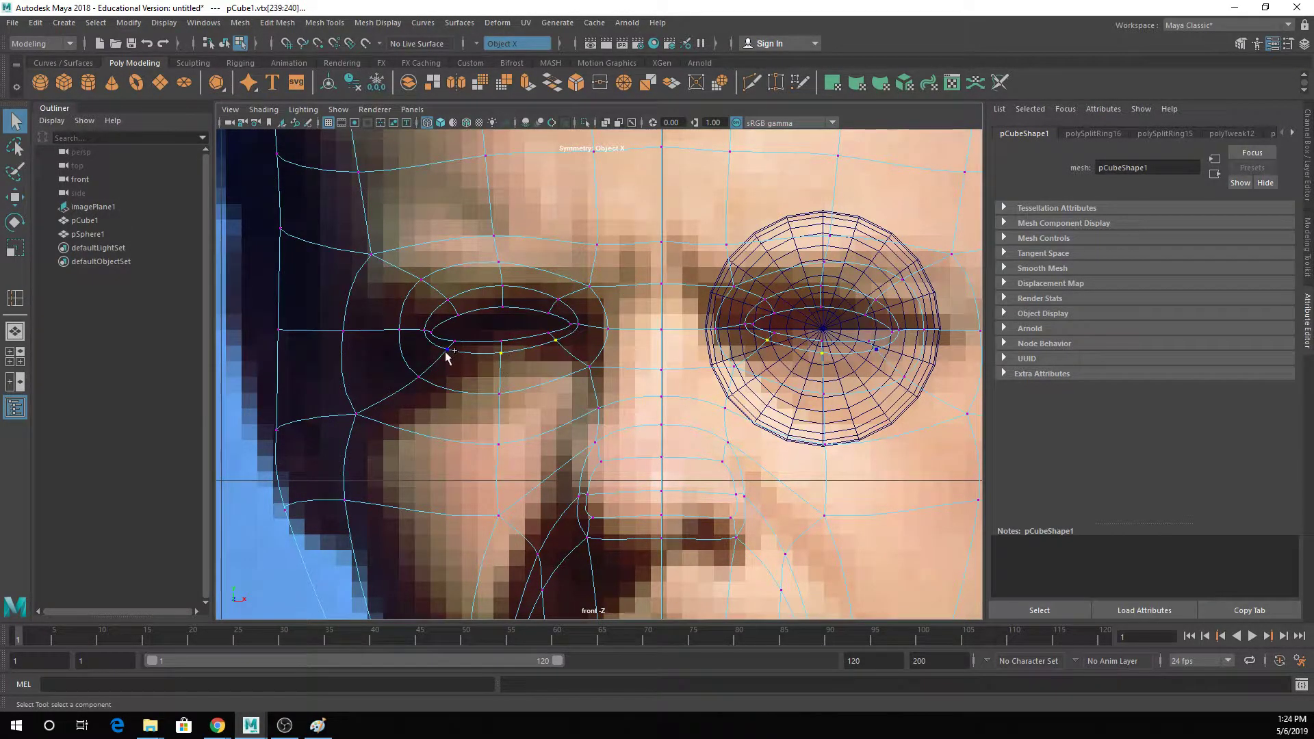
shift+click(447, 350)
key(w)
drag(504, 346, 498, 375)
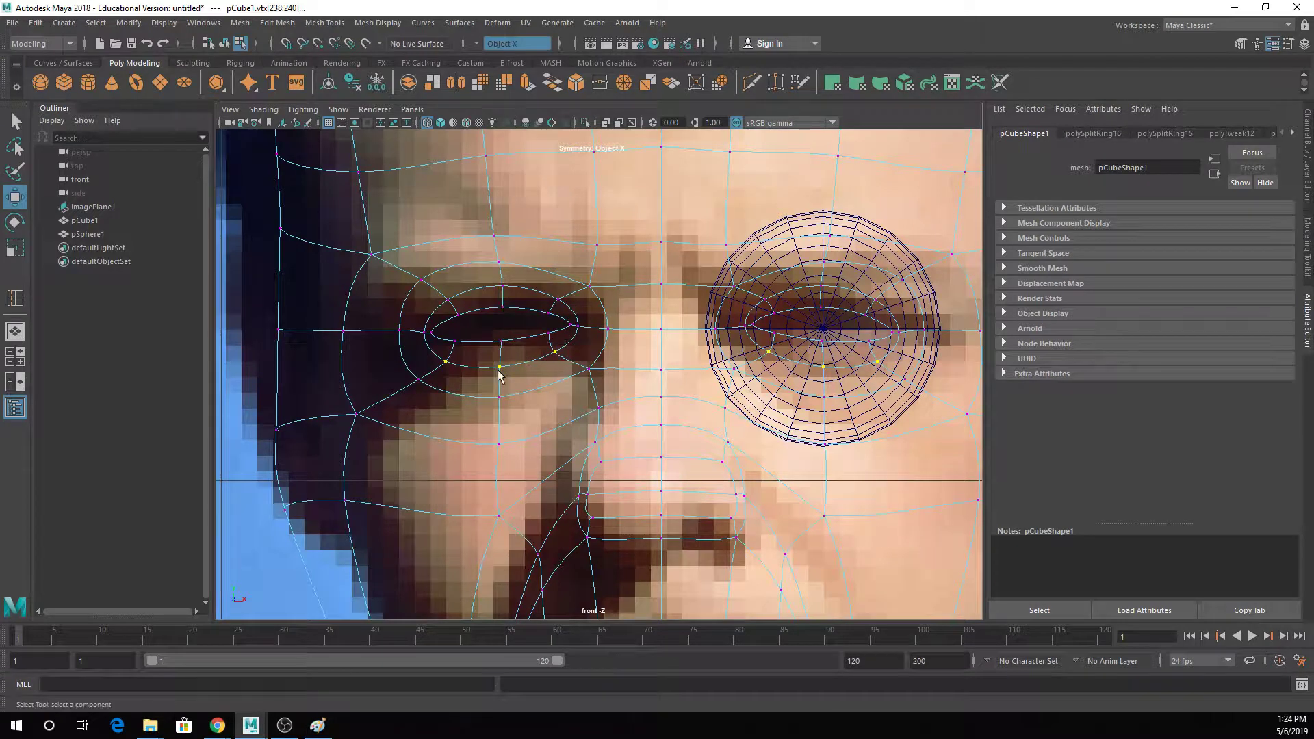
- Lower the lower-eyelid vertices slightly to follow the reference eye
key(q)
key(w)
key(ctrl+shift+a)
click(502, 373)
drag(500, 372, 499, 379)
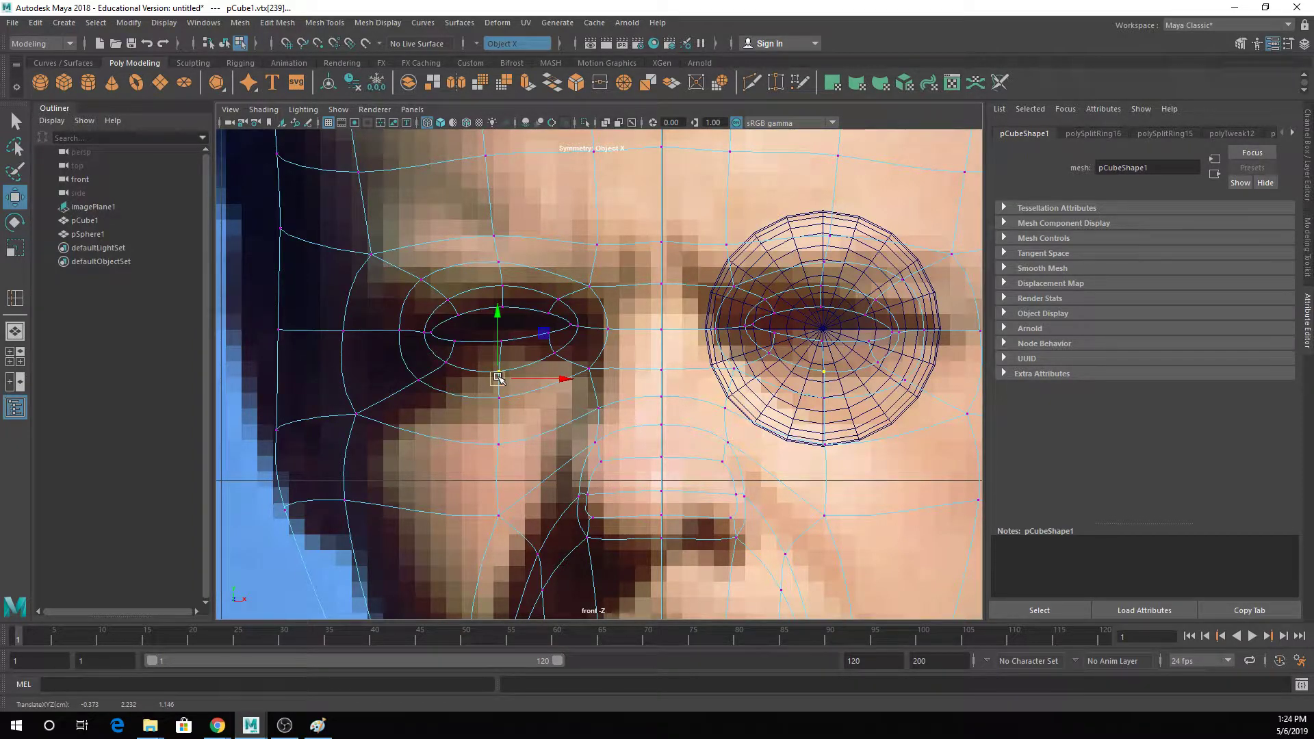
key(2)
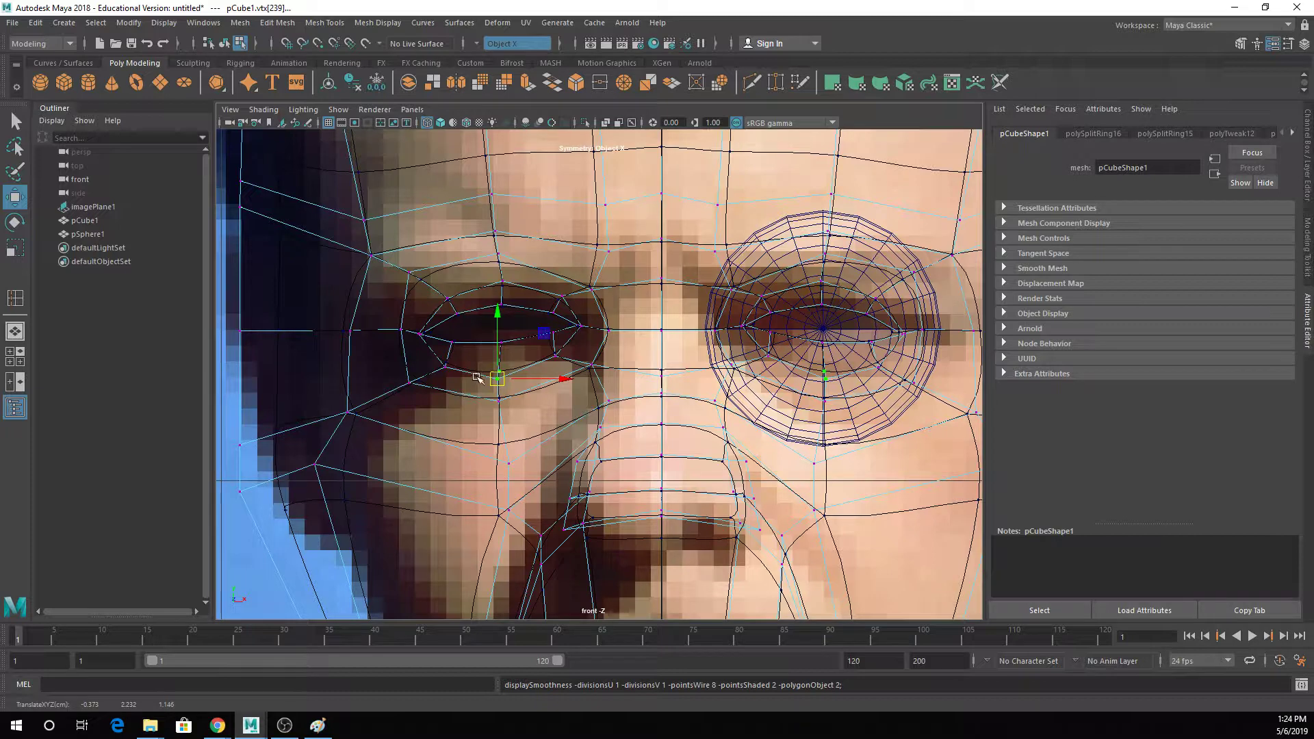
shift+click(447, 366)
drag(473, 373, 463, 381)
- Reposition the upper-left and outer eye-corner vertices to trace the photo's eye
click(499, 400)
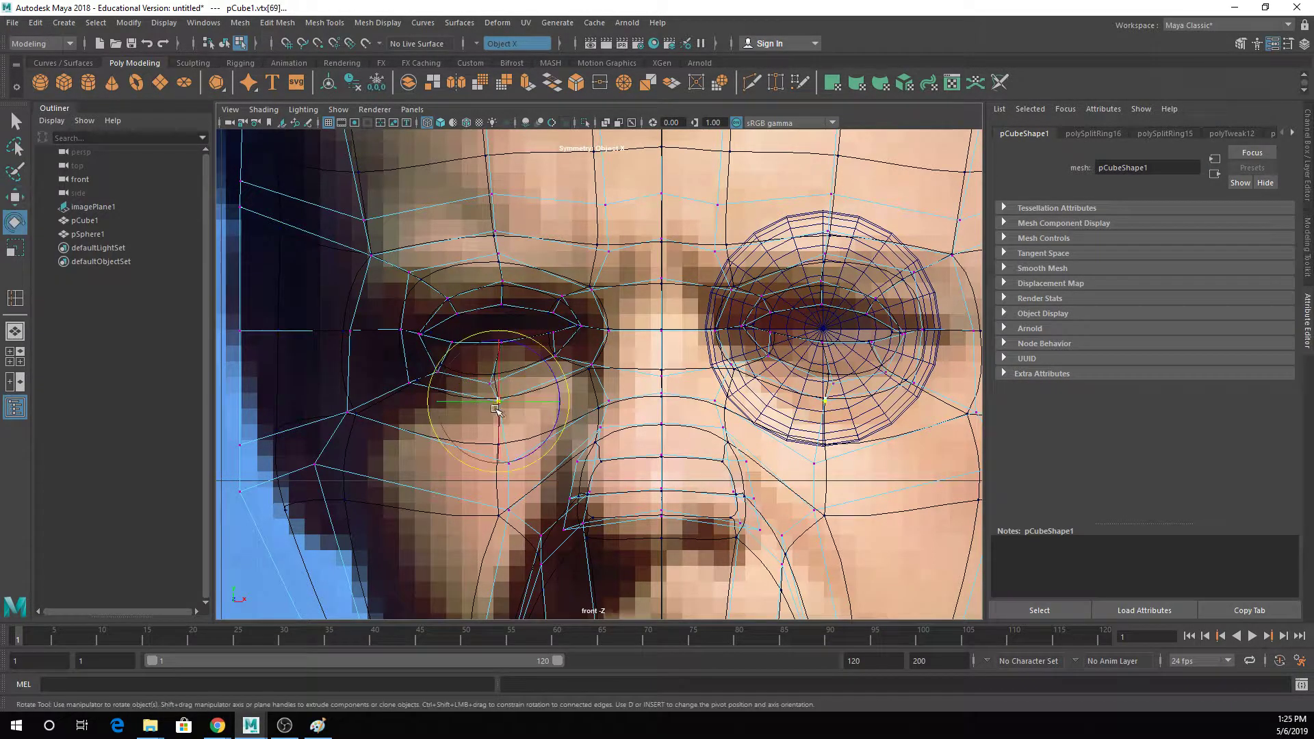
click(408, 383)
key(e)
key(w)
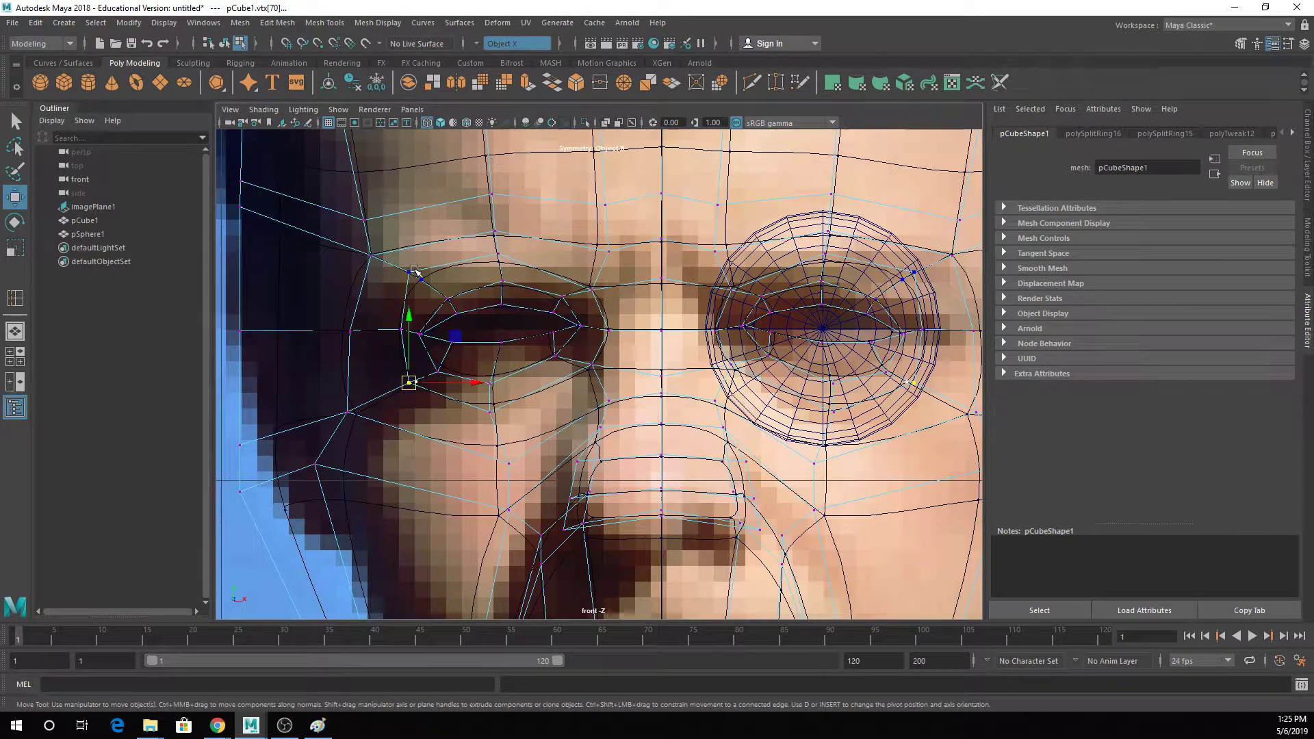
click(410, 272)
drag(411, 272, 501, 265)
click(404, 329)
drag(403, 330, 399, 335)
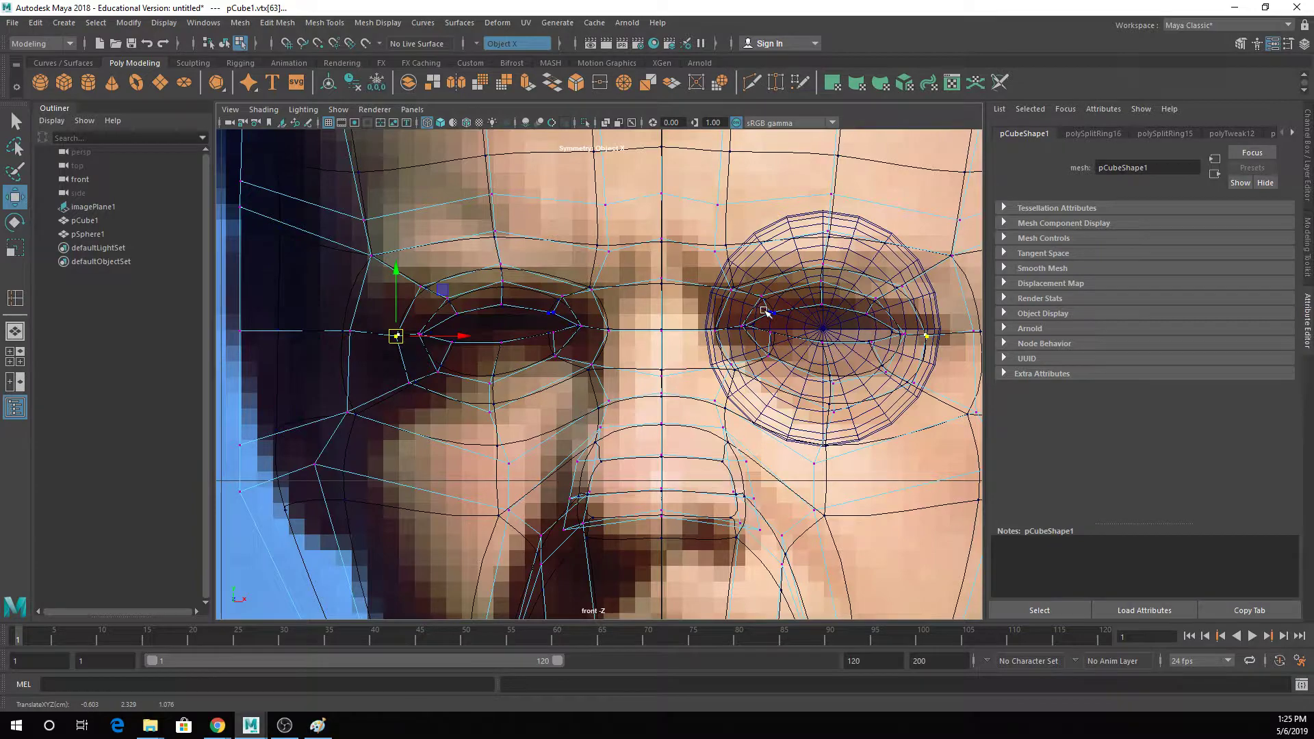
key(space)
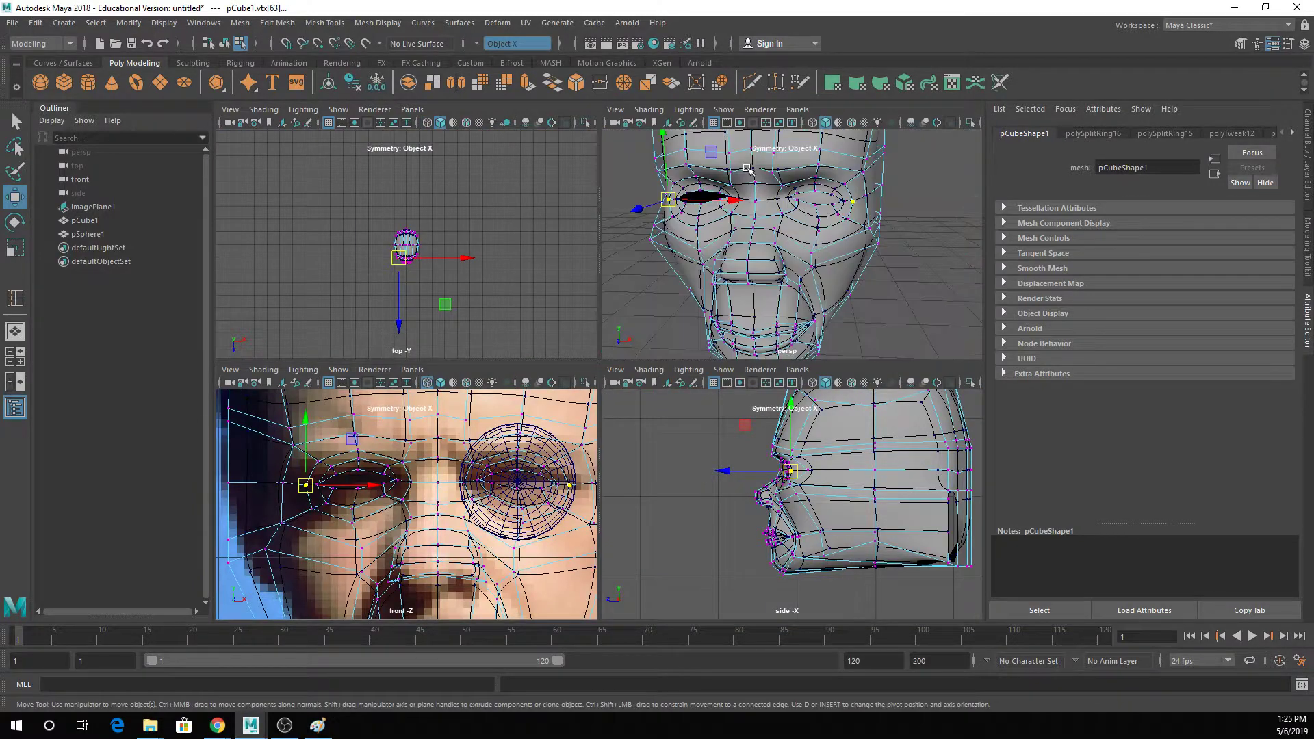
- In the maximized perspective view, nudge an edge above the eye socket
key(space)
scroll(749, 171, up, 6)
alt+drag(749, 172, 629, 207)
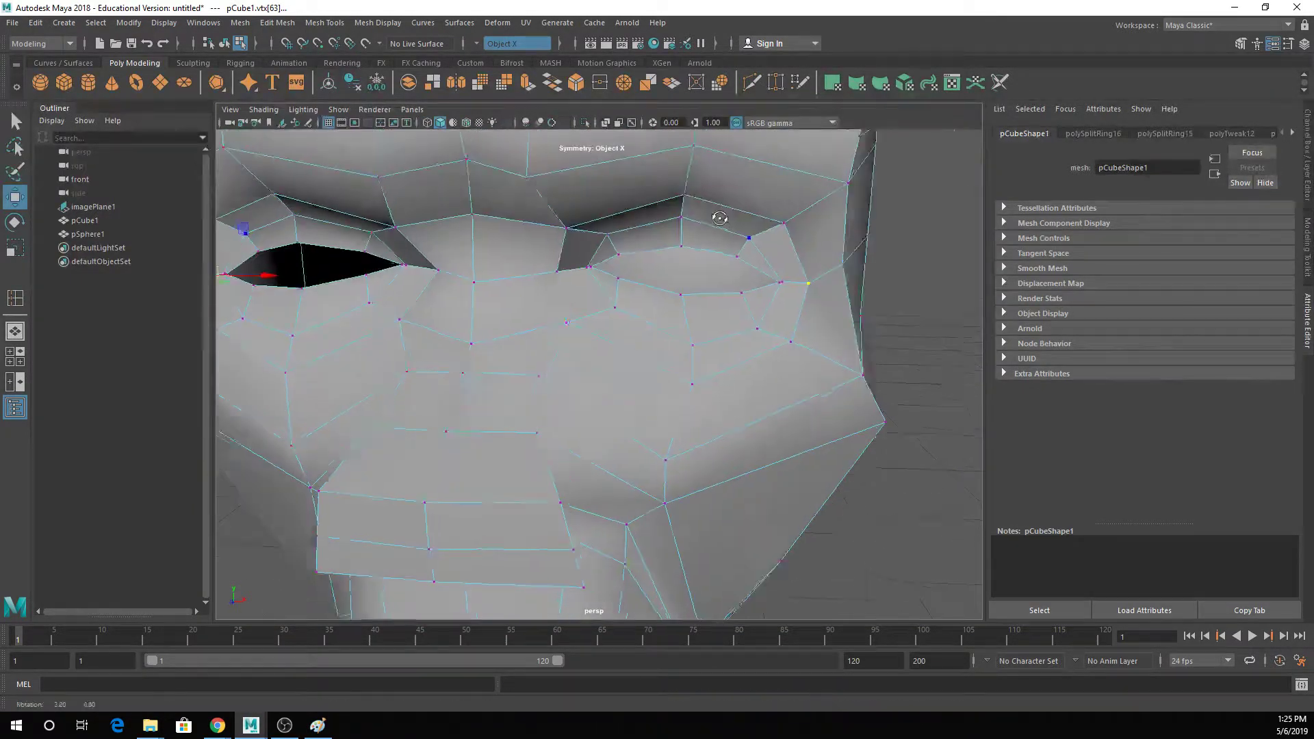
key(q)
right_drag(541, 209, 541, 177)
click(542, 210)
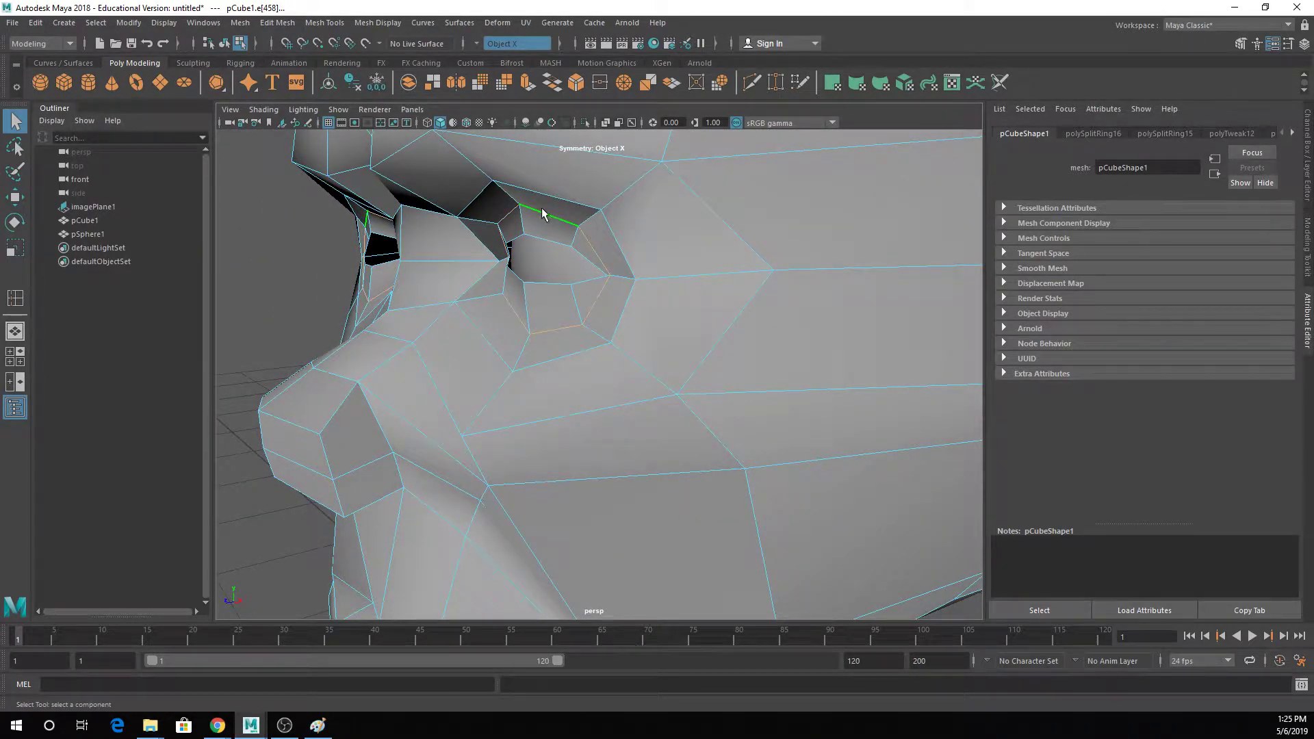
alt+drag(607, 278, 548, 254)
key(w)
- Try moving the face ring and an edge around the eye, undoing both moves
key(q)
right_drag(544, 247, 549, 251)
double_click(548, 251)
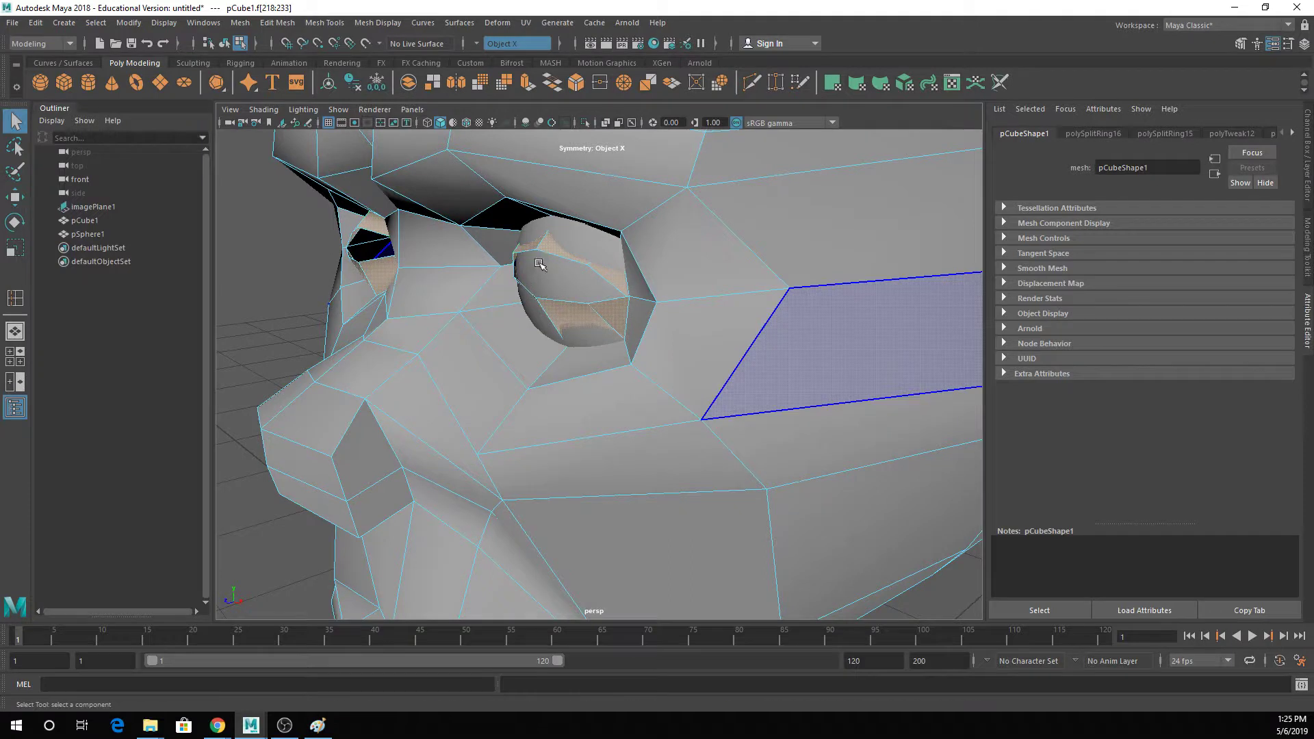
key(w)
drag(531, 291, 498, 295)
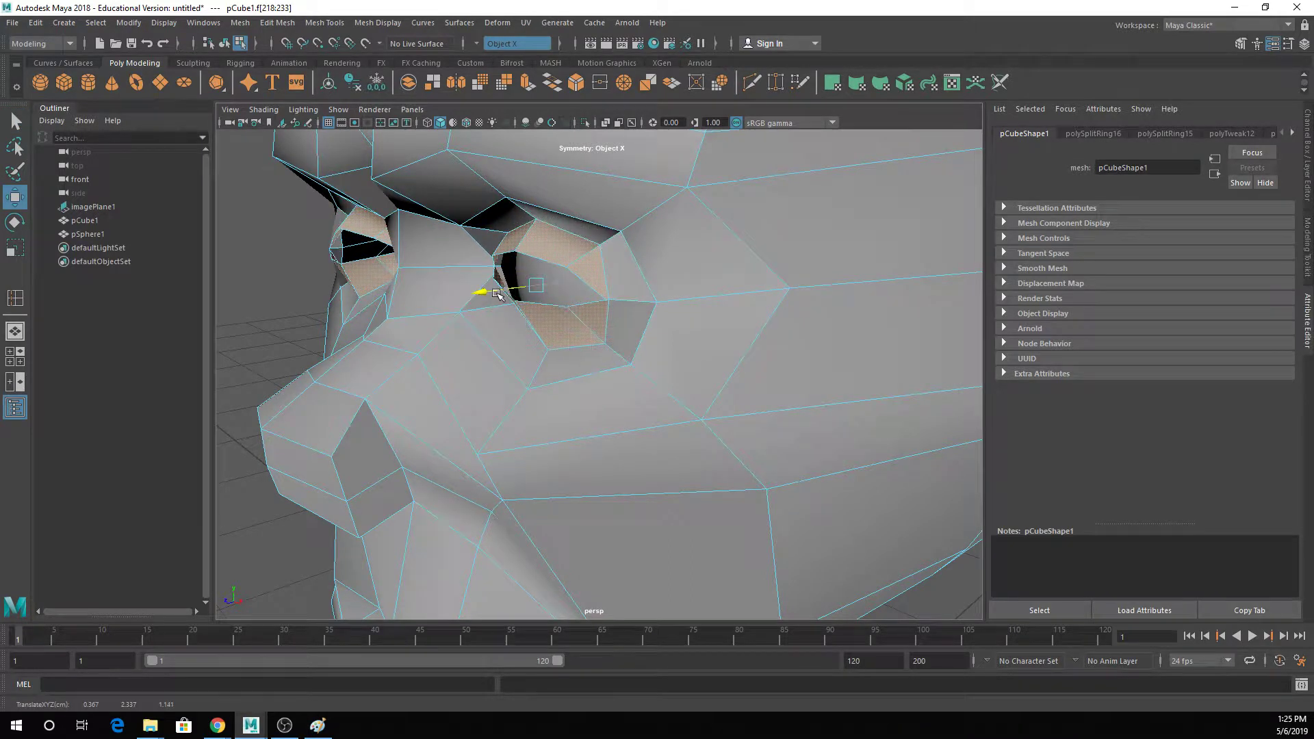
key(ctrl+z)
key(ctrl+z)
key(ctrl+z)
key(ctrl+z)
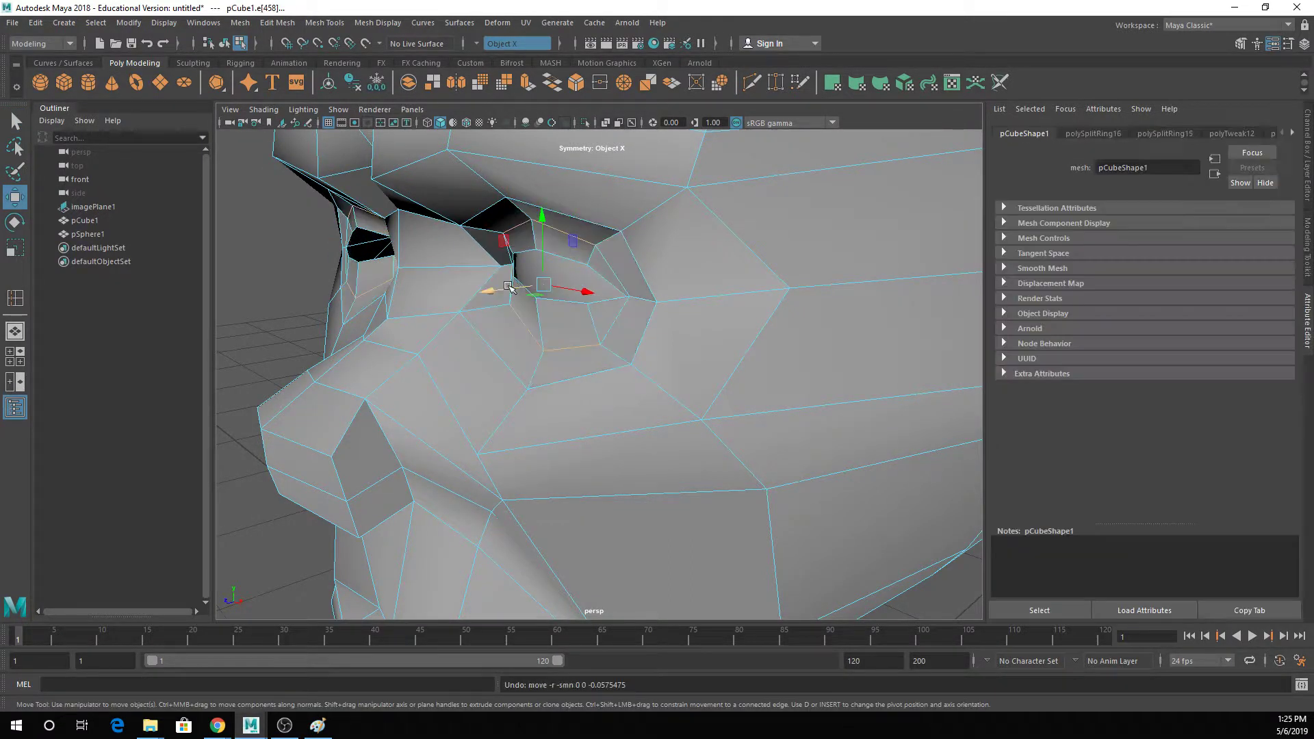
drag(518, 291, 593, 270)
key(ctrl+z)
key(ctrl+z)
key(ctrl+z)
- Select the head mesh and insert an edge loop around the eyes
key(3)
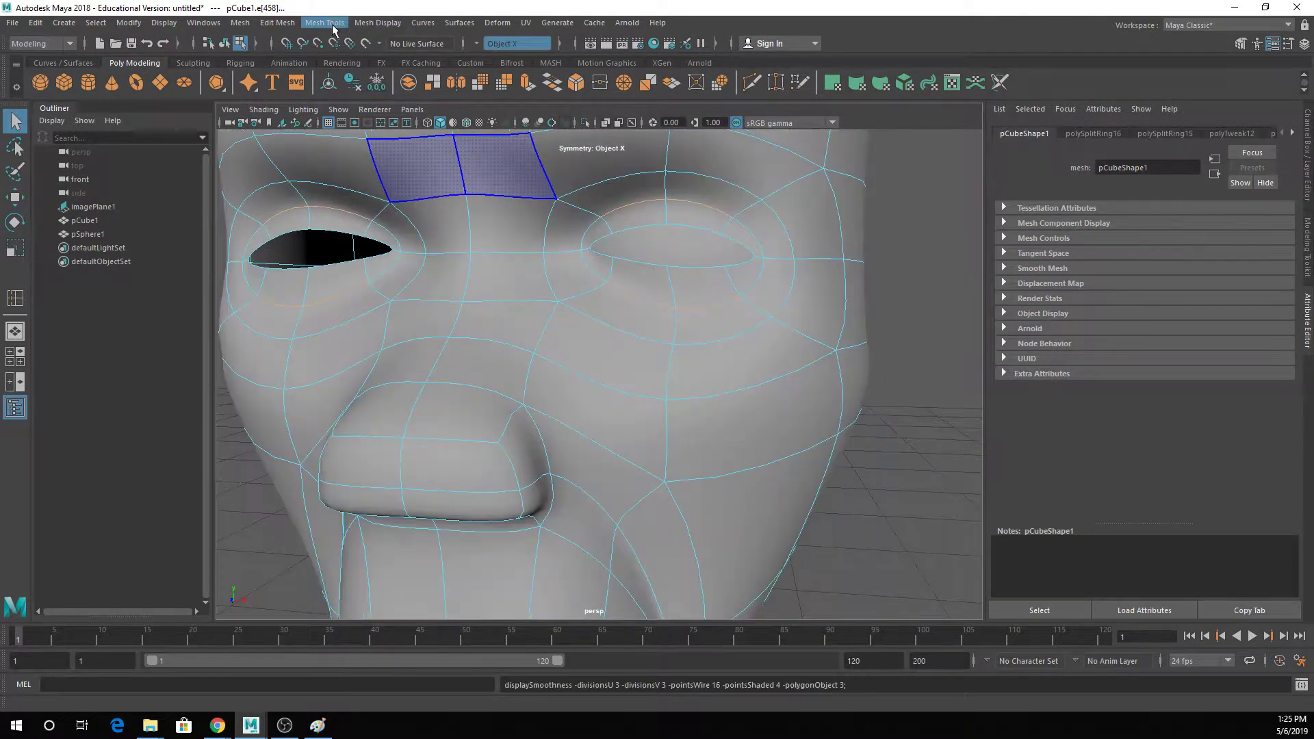
key(ctrl+z)
right_drag(683, 187, 733, 152)
click(892, 248)
alt+drag(893, 248, 760, 290)
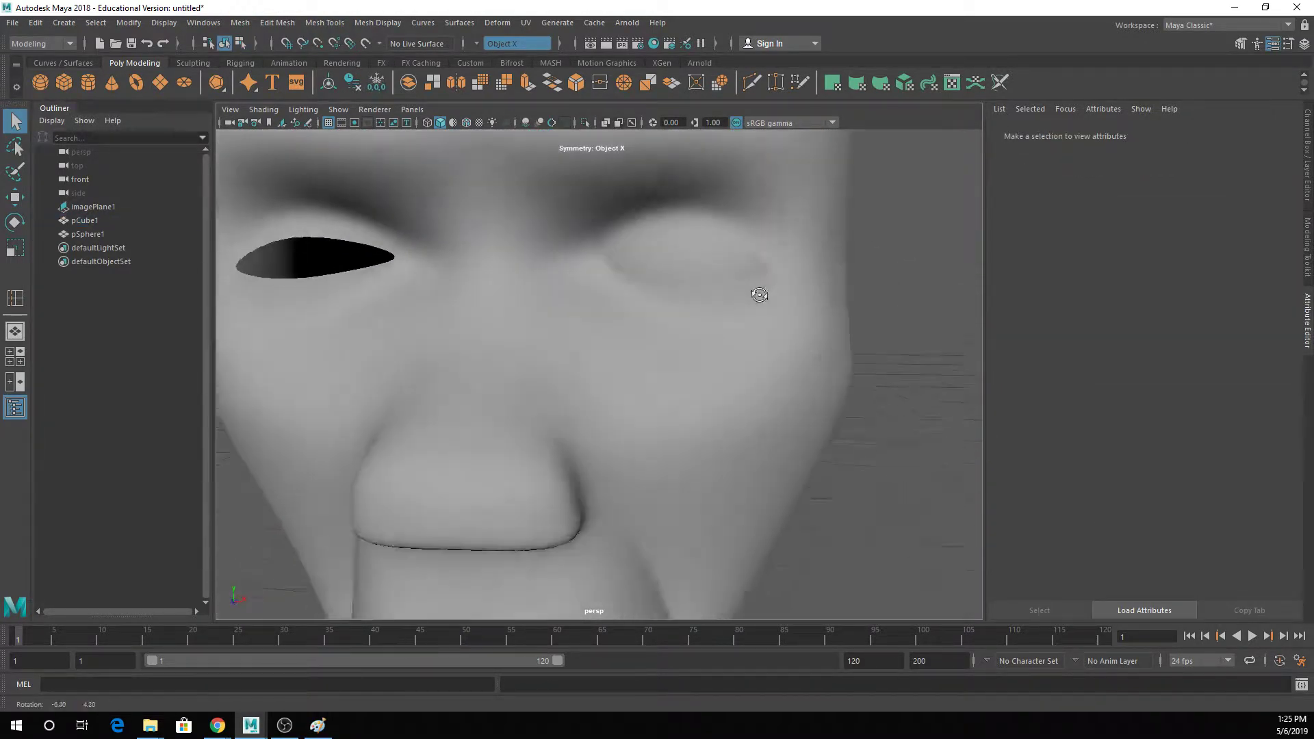
click(690, 220)
click(324, 23)
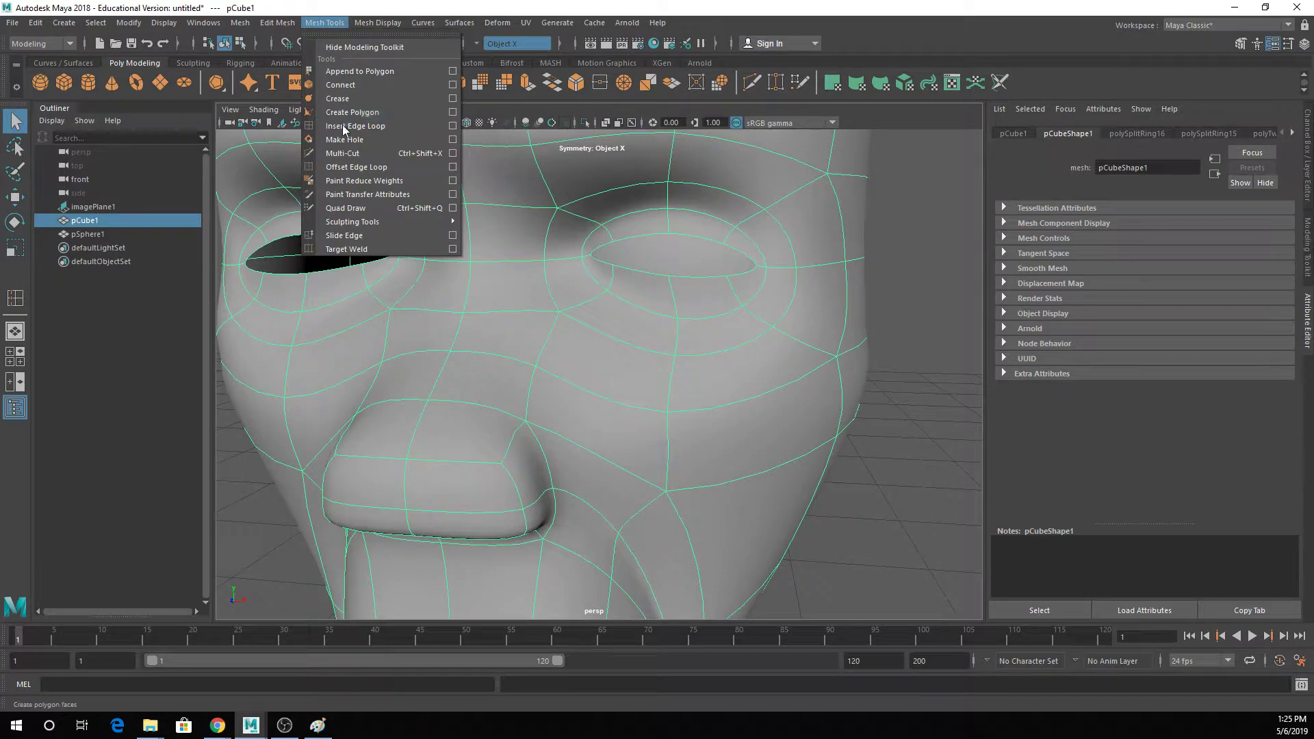
click(342, 125)
drag(668, 214, 643, 223)
- Select the new loop and shift it into the lower-eyelid shape
key(1)
key(q)
double_click(688, 277)
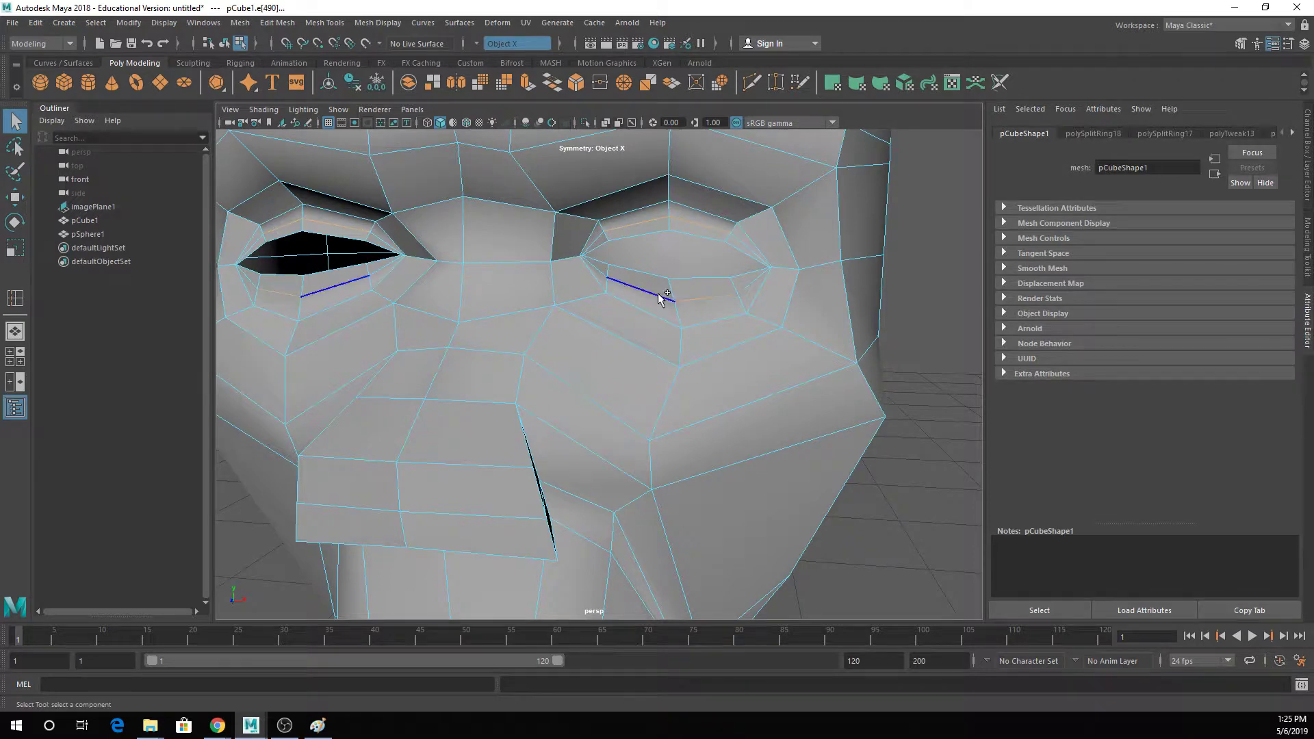
key(w)
alt+drag(674, 293, 442, 228)
key(q)
click(269, 408)
alt+drag(270, 408, 595, 322)
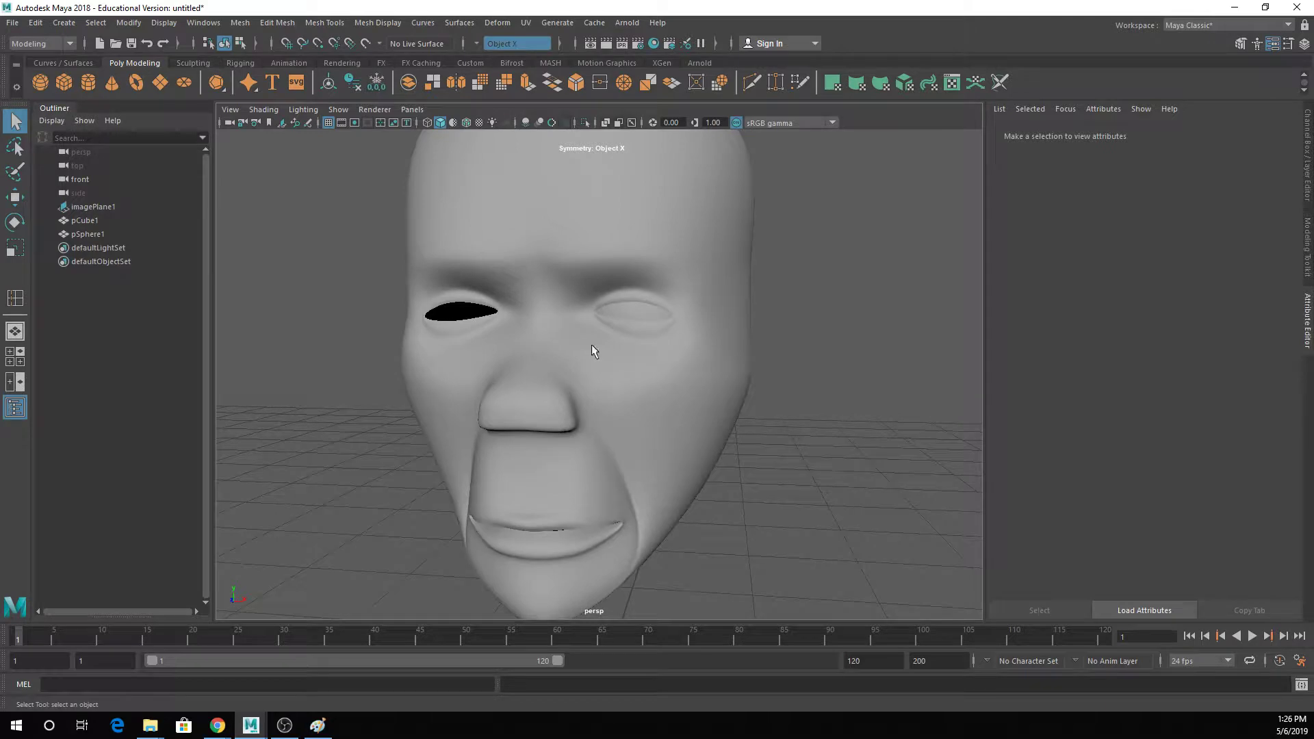
click(639, 340)
scroll(638, 340, up, 5)
- Insert edge loops around the eye-and-brow ring and across the brow, then show the cage
mouse_move(608, 296)
alt+mouse_down()
mouse_move(556, 321)
mouse_move(610, 305)
alt+mouse_up()
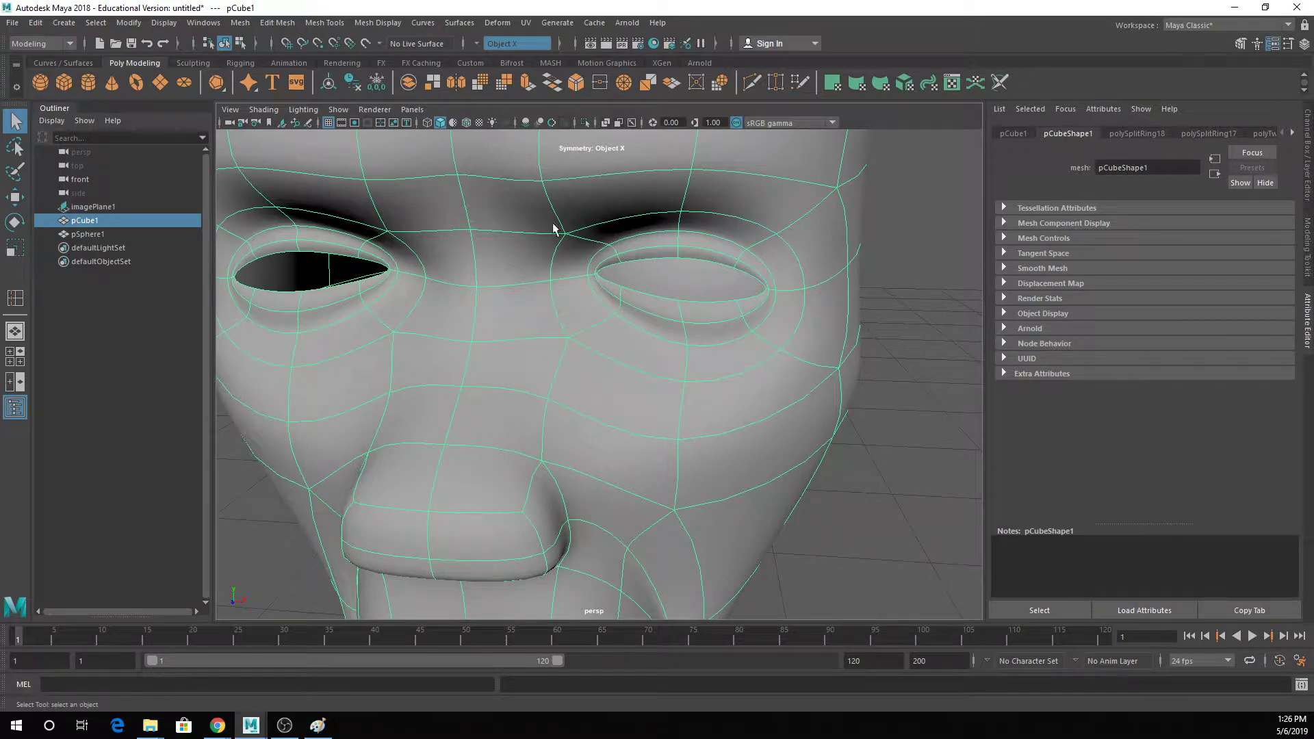
click(281, 22)
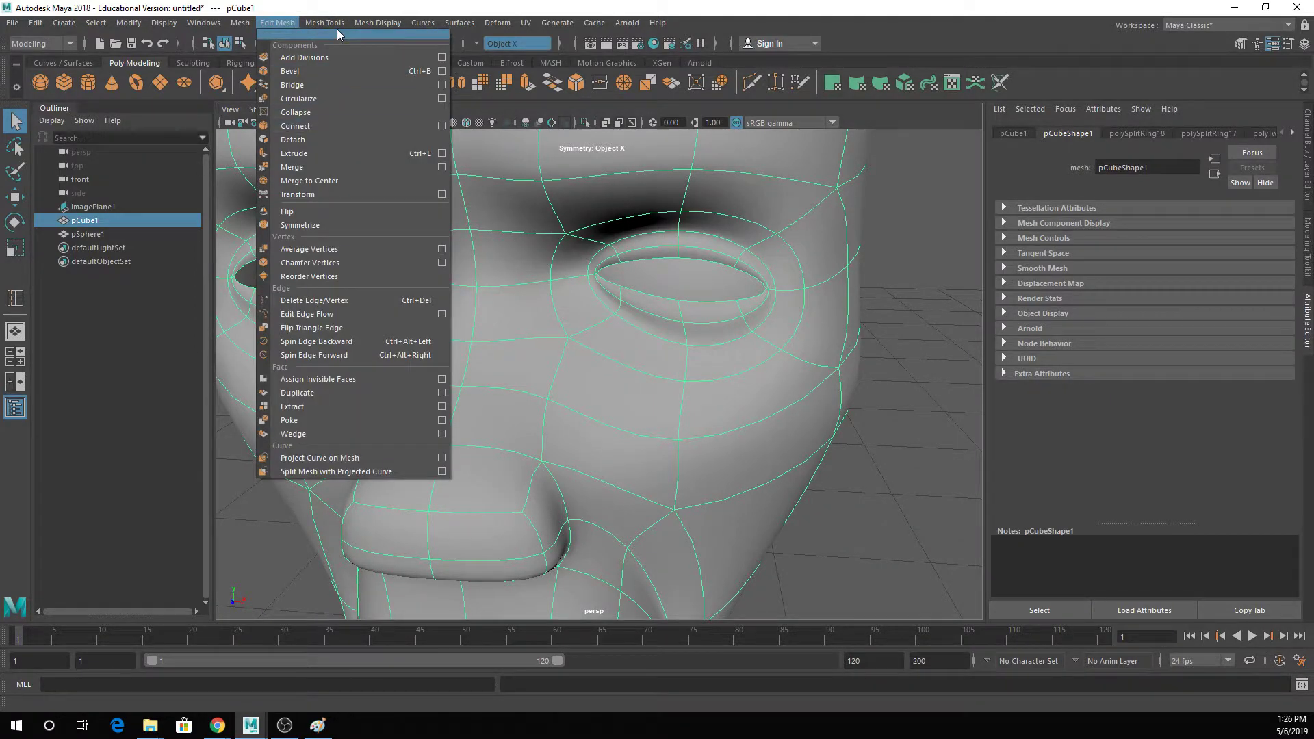
click(351, 128)
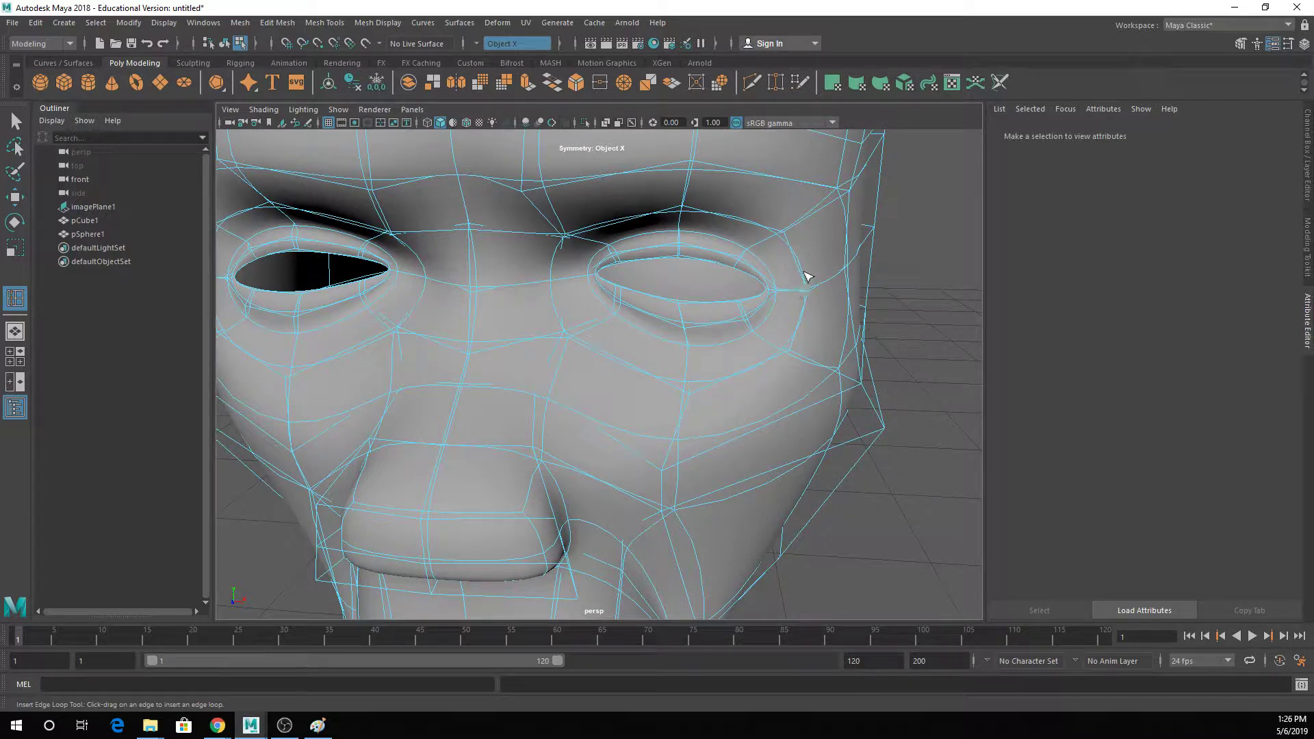
key(2)
drag(806, 278, 804, 290)
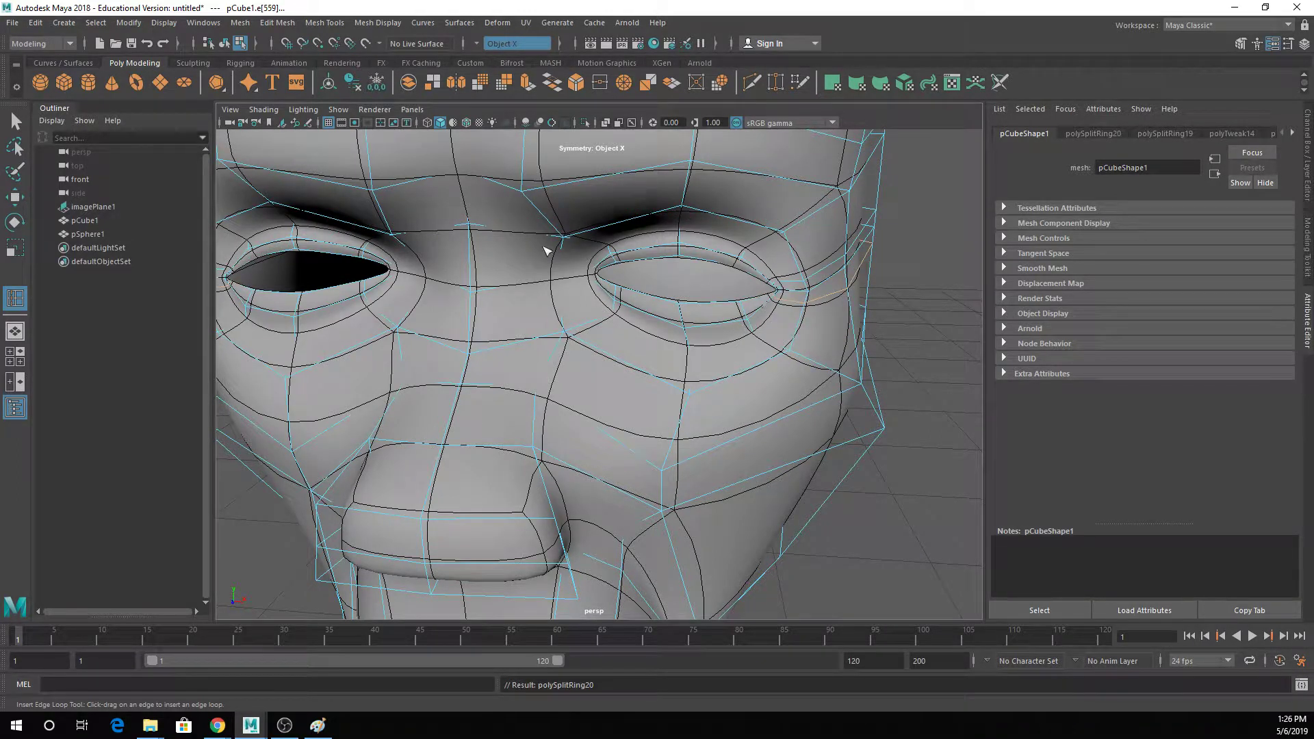
mouse_move(612, 269)
mouse_down()
mouse_move(596, 269)
mouse_move(600, 291)
mouse_up()
right_drag(641, 283, 637, 240)
click(894, 319)
alt+drag(890, 316, 776, 295)
click(776, 288)
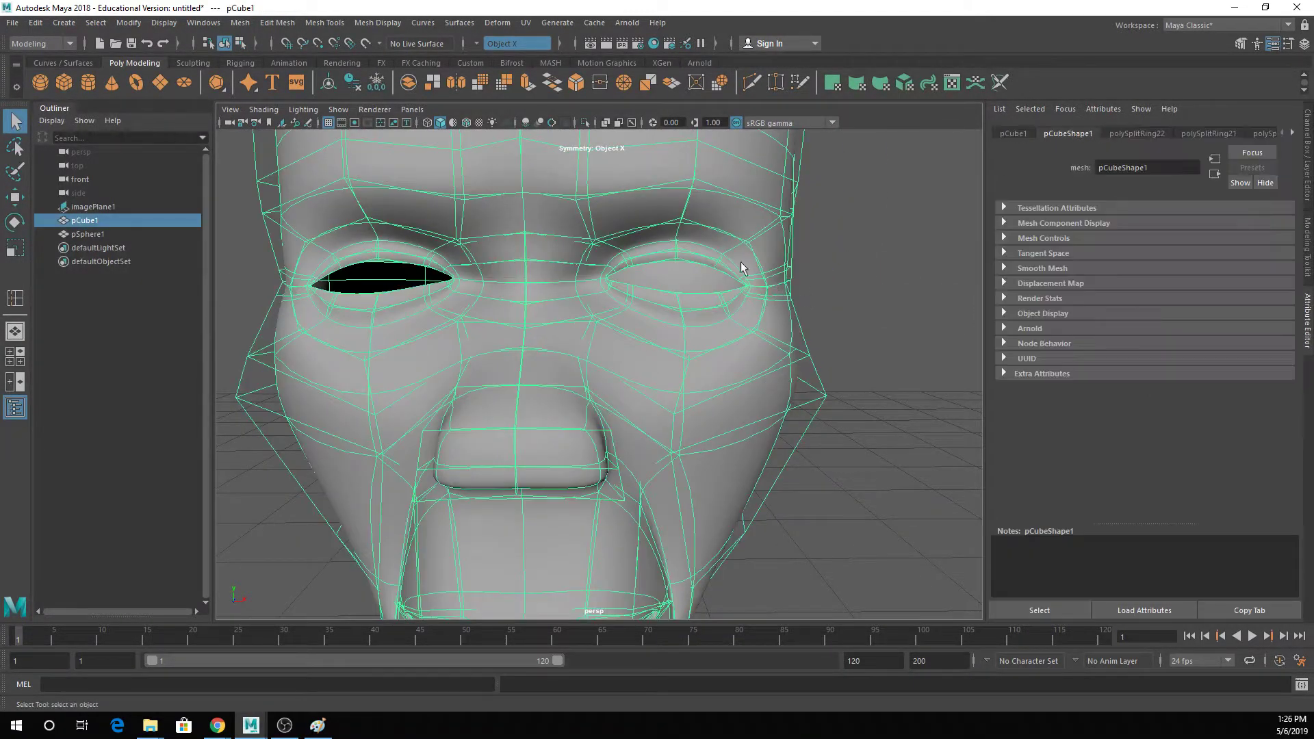
key(1)
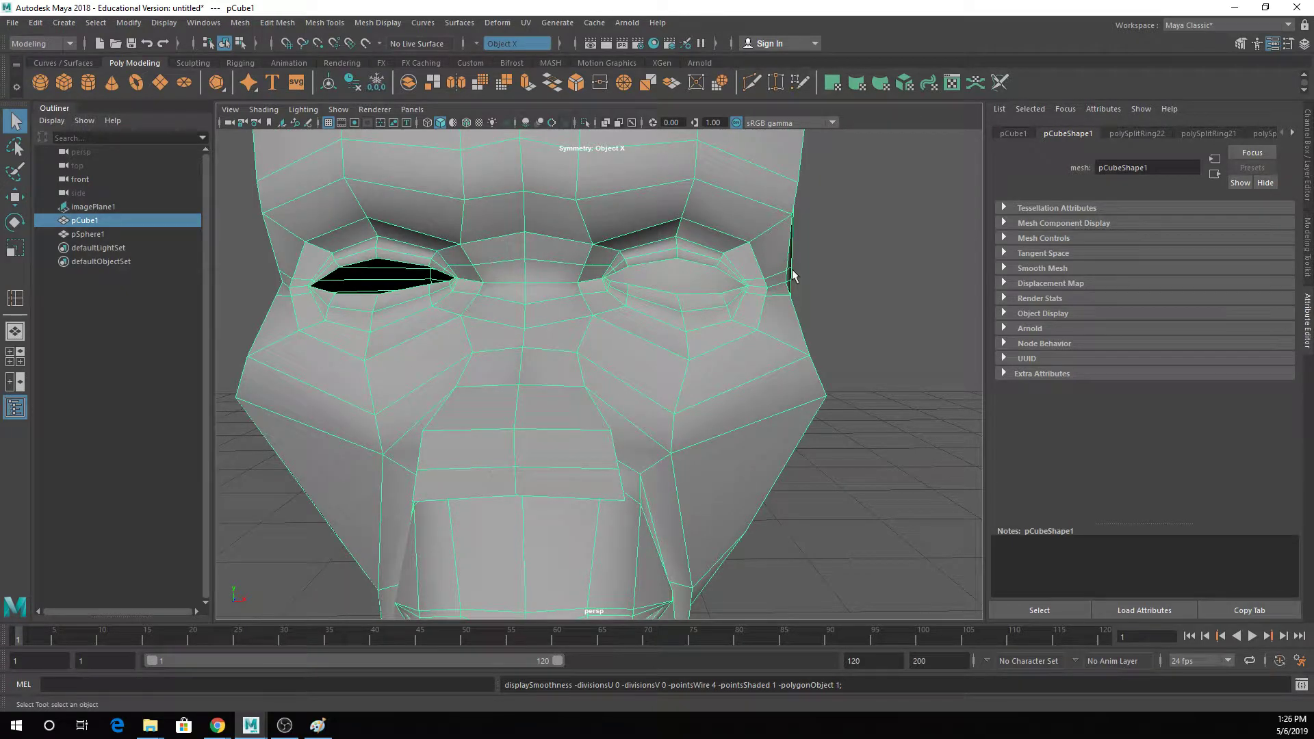
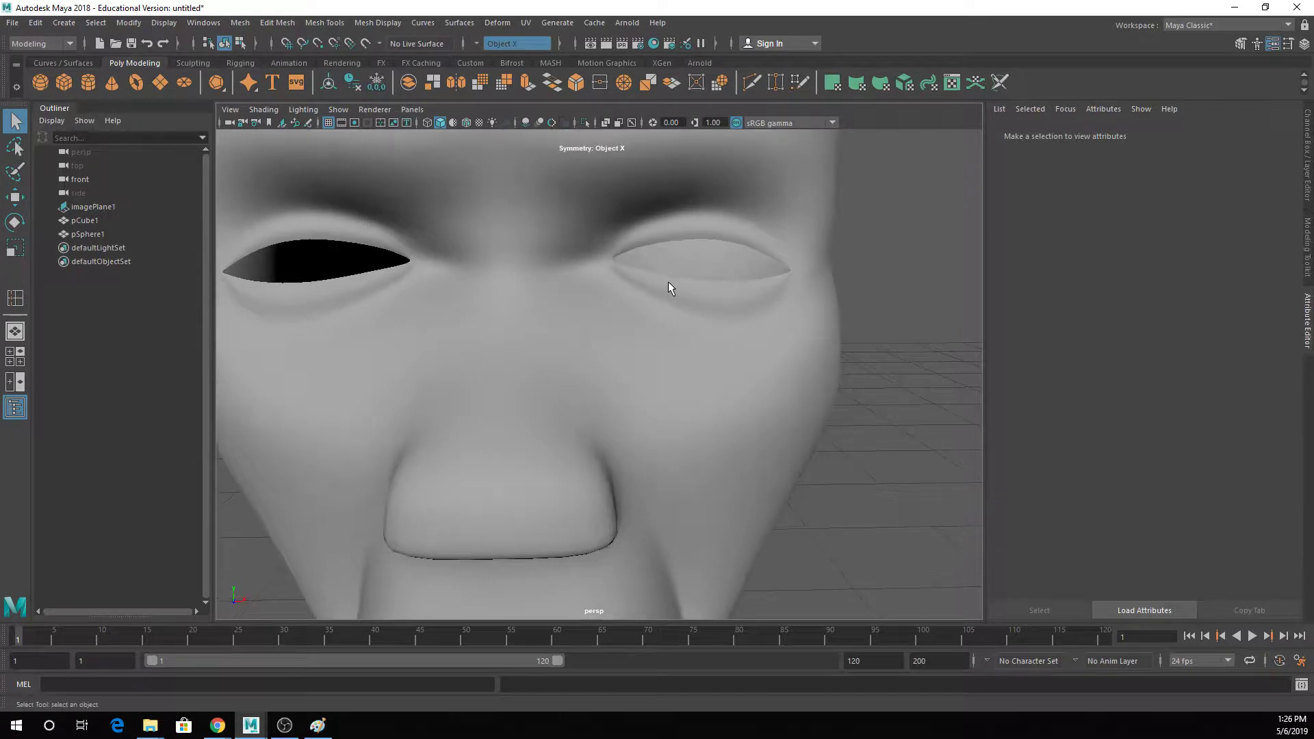
- Compare the face mesh in low-poly cage and smooth preview, then deselect it
click(691, 216)
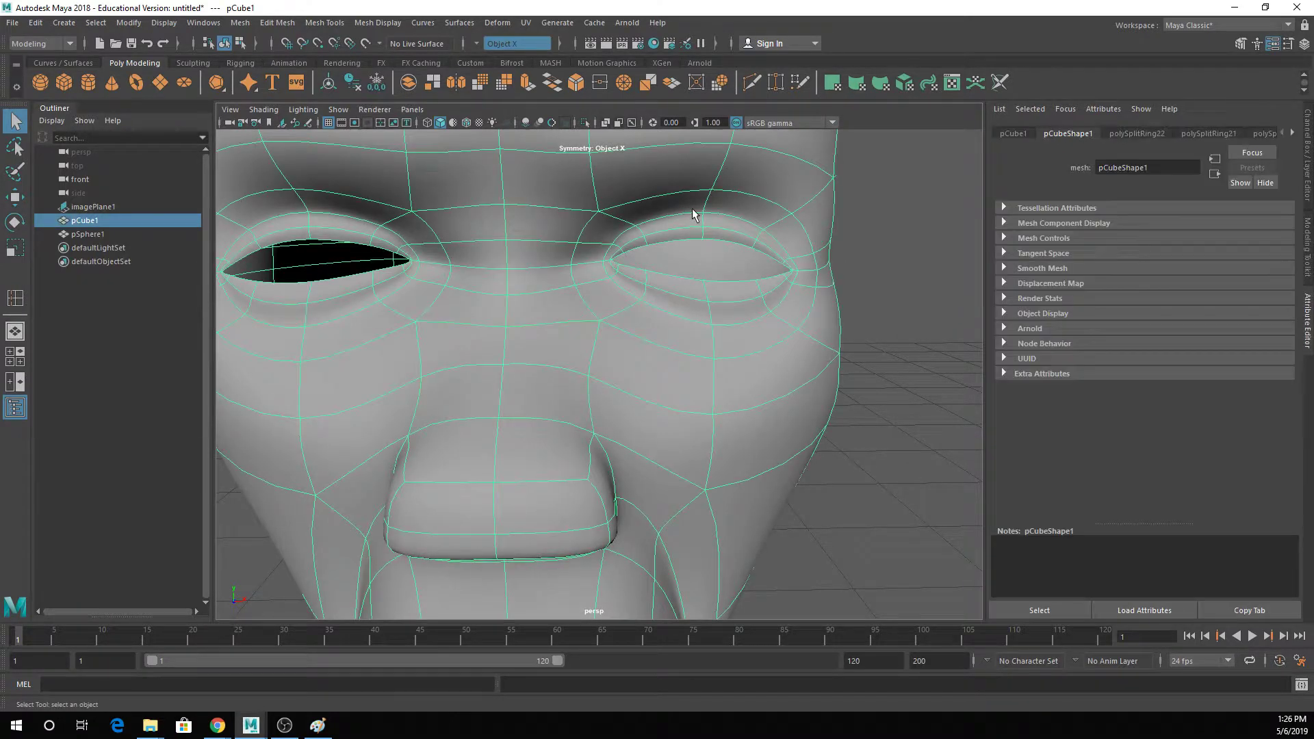
key(1)
key(3)
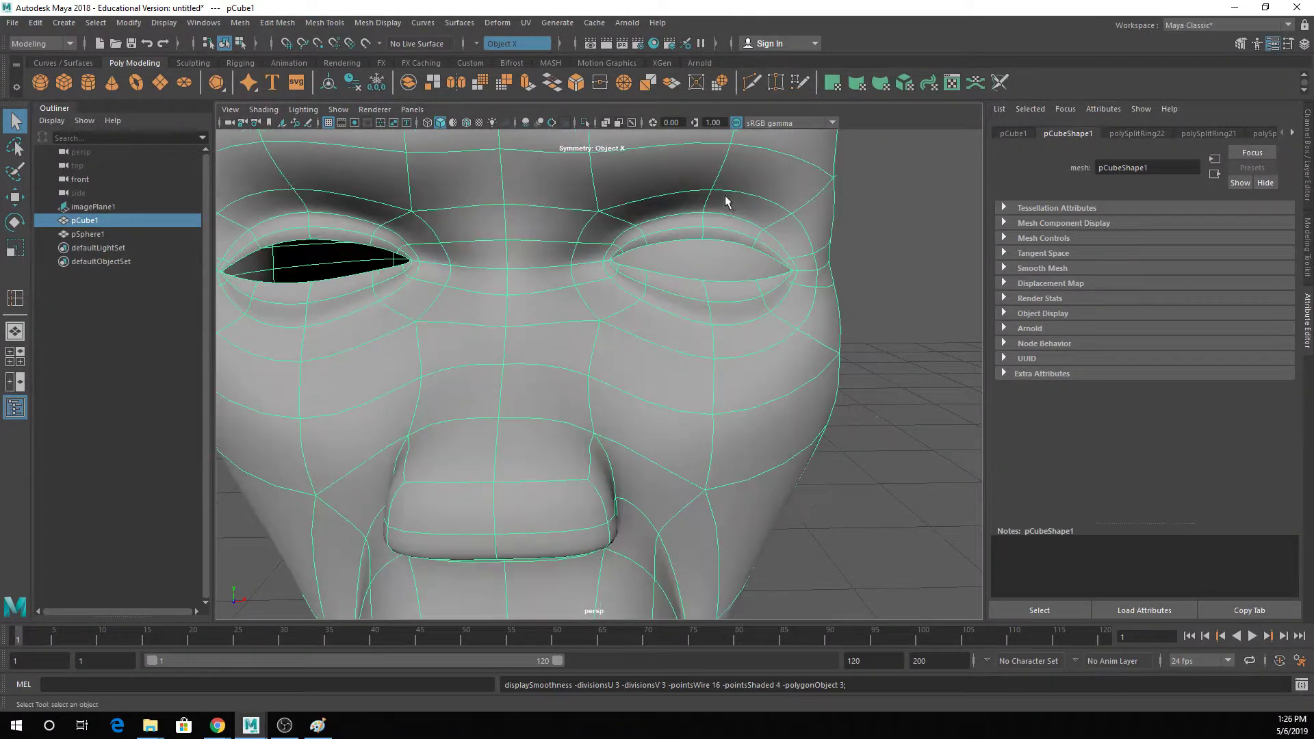
click(948, 278)
alt+drag(797, 283, 802, 281)
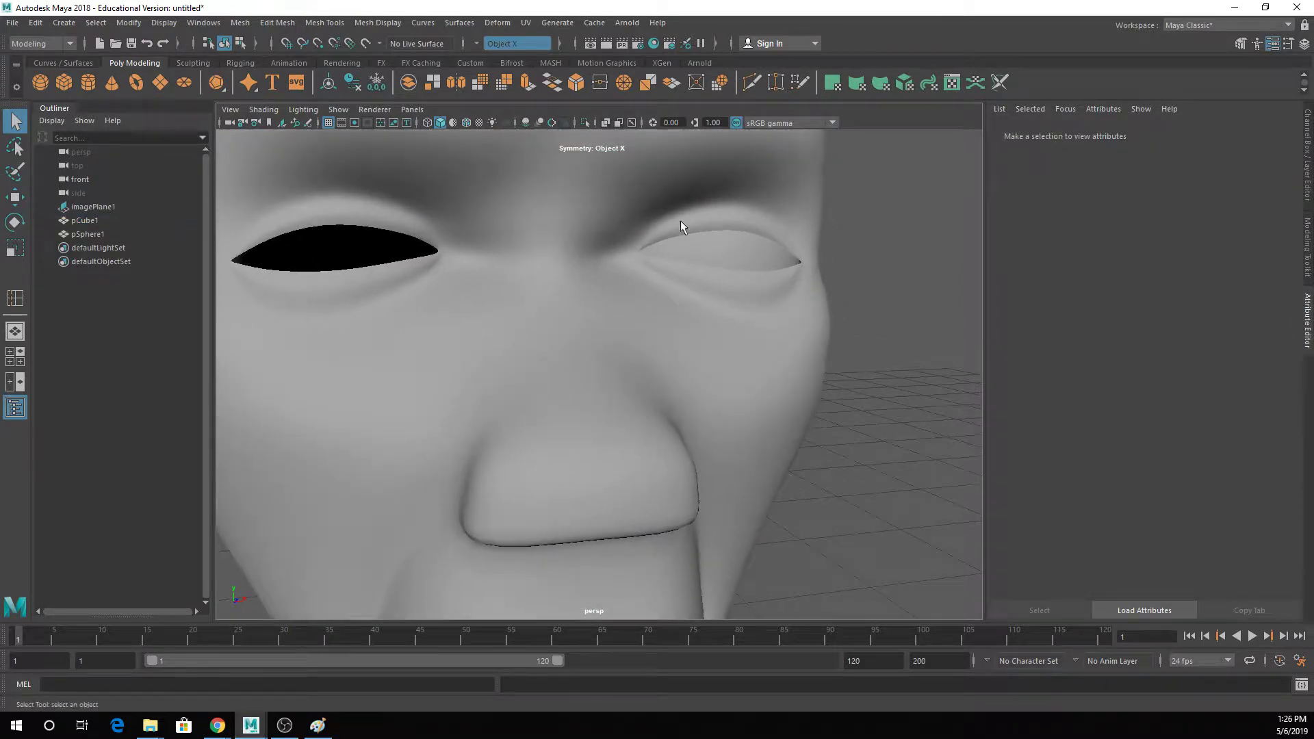
- Insert a new edge loop around the eyes on the face mesh
click(325, 22)
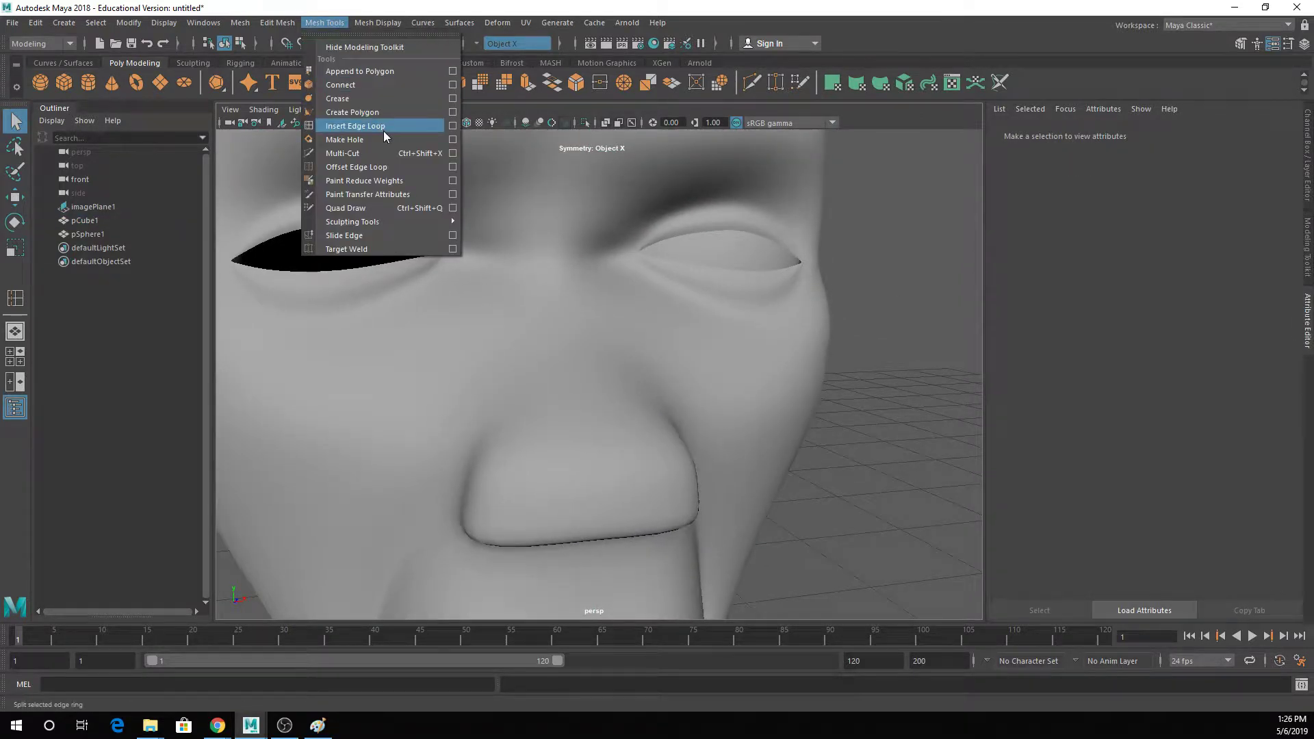
click(384, 126)
click(662, 216)
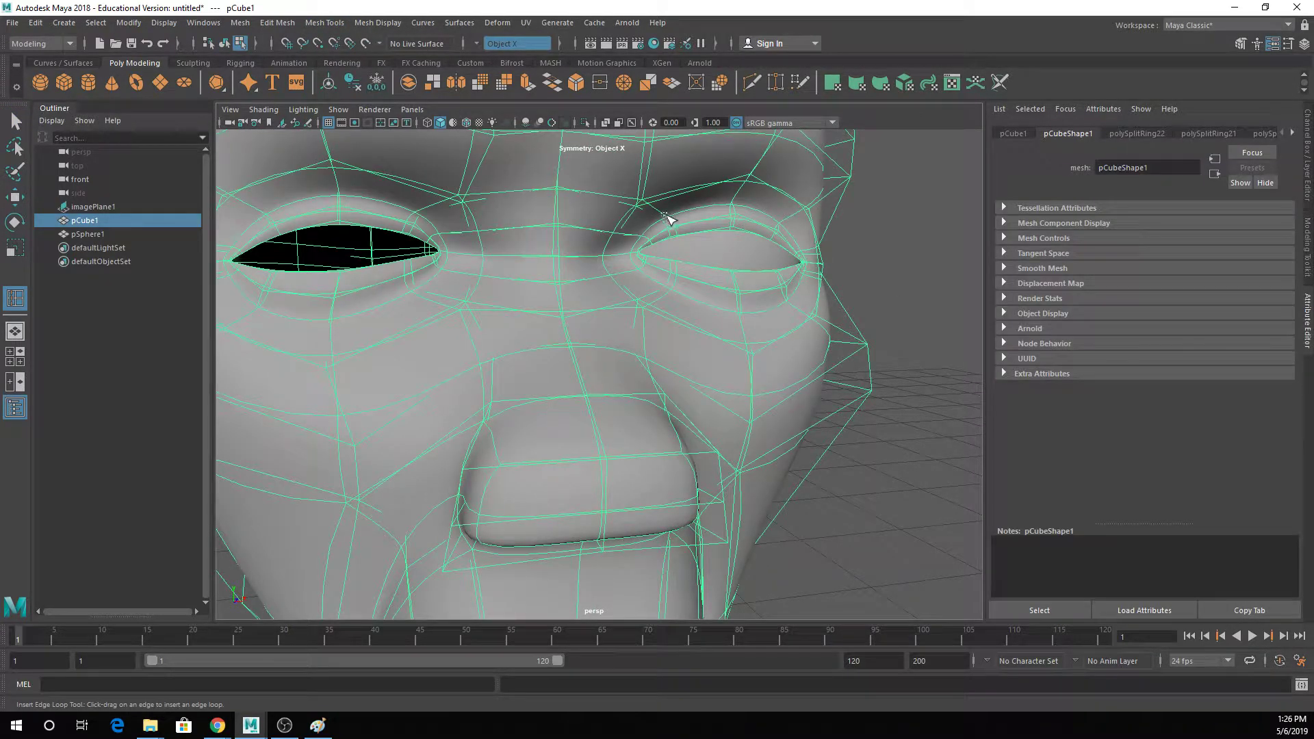
click(664, 216)
click(734, 202)
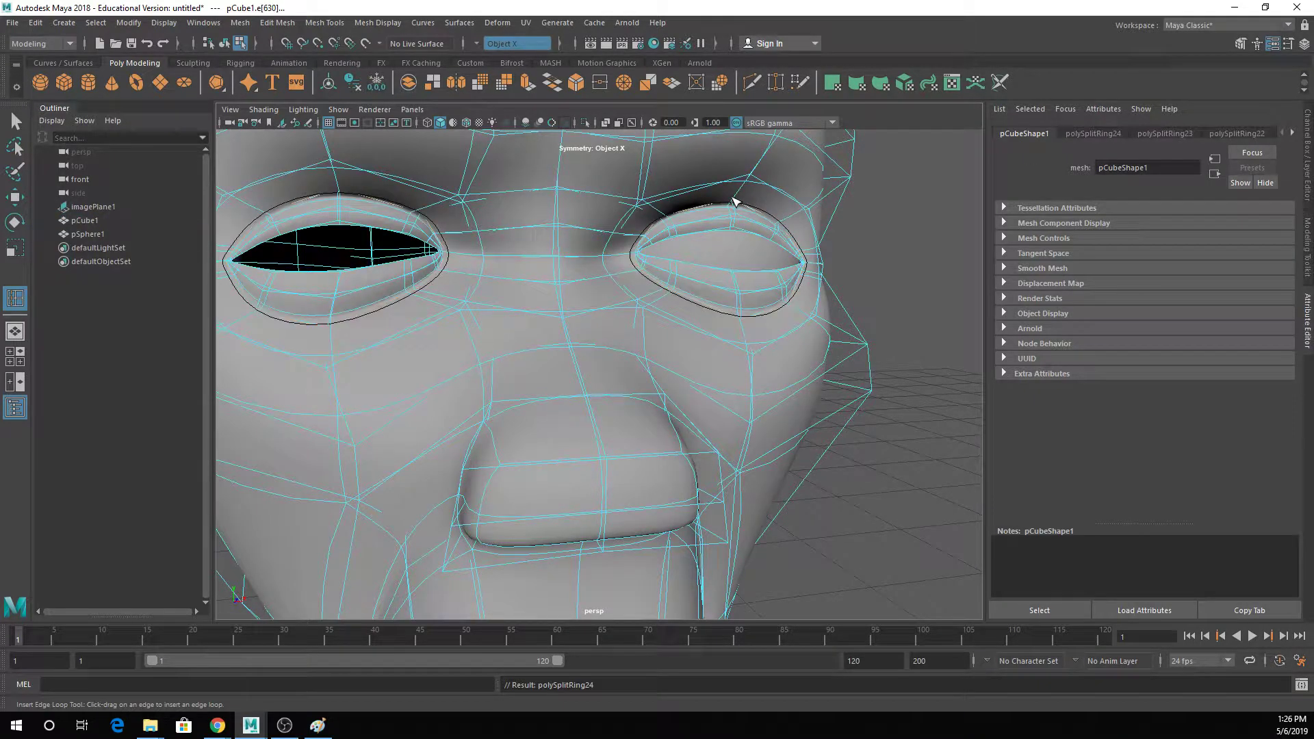
- Put the face mesh in edge selection and select an upper eyelid edge
key(w)
right_drag(705, 212, 756, 200)
click(858, 272)
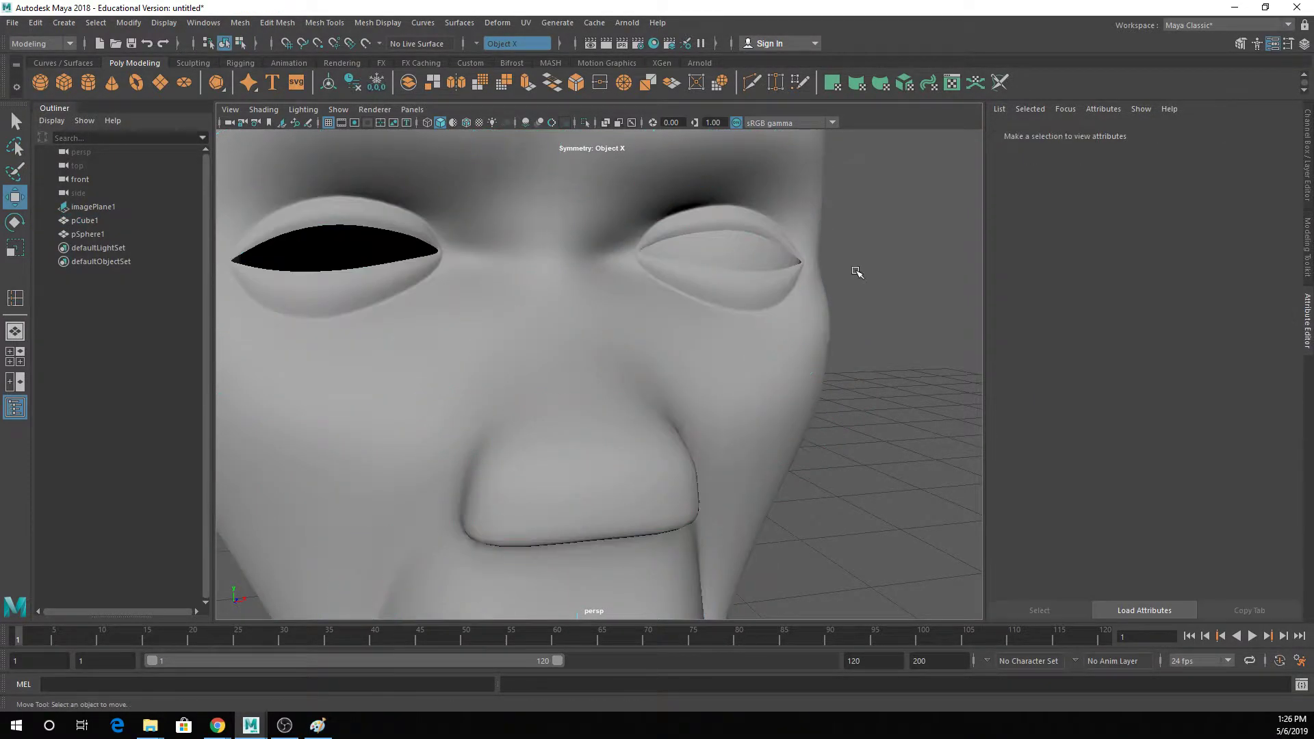
scroll(695, 315, down, 5)
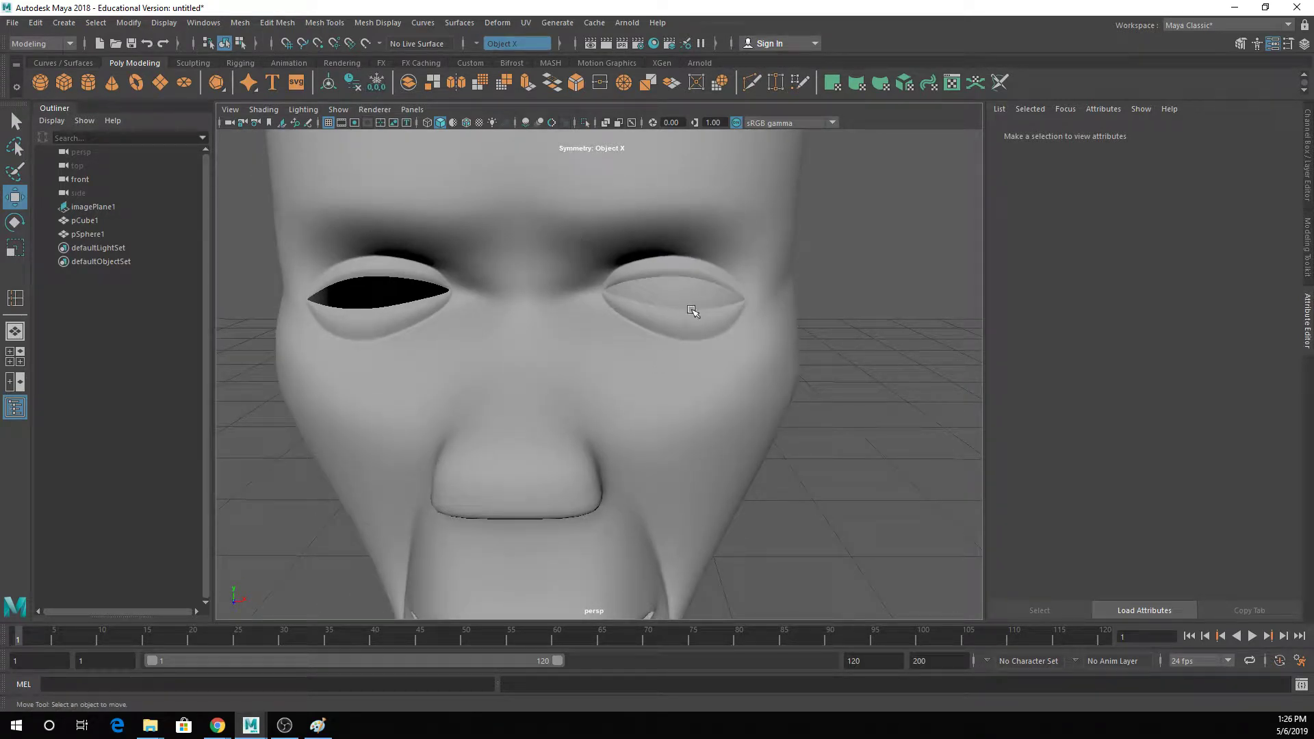
right_drag(680, 323, 683, 288)
click(684, 278)
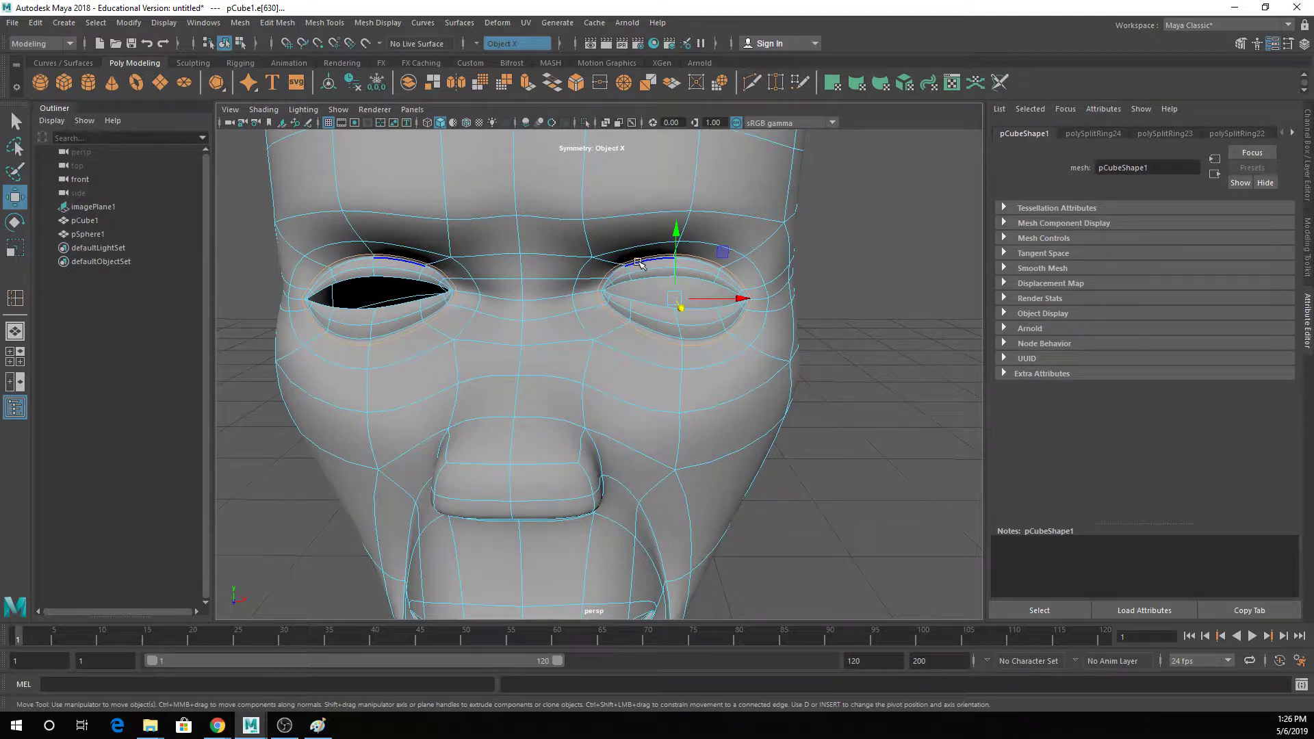
- Select the lower eyelid edge and set the Move Tool axis orientation to Component
click(637, 335)
double_click(15, 197)
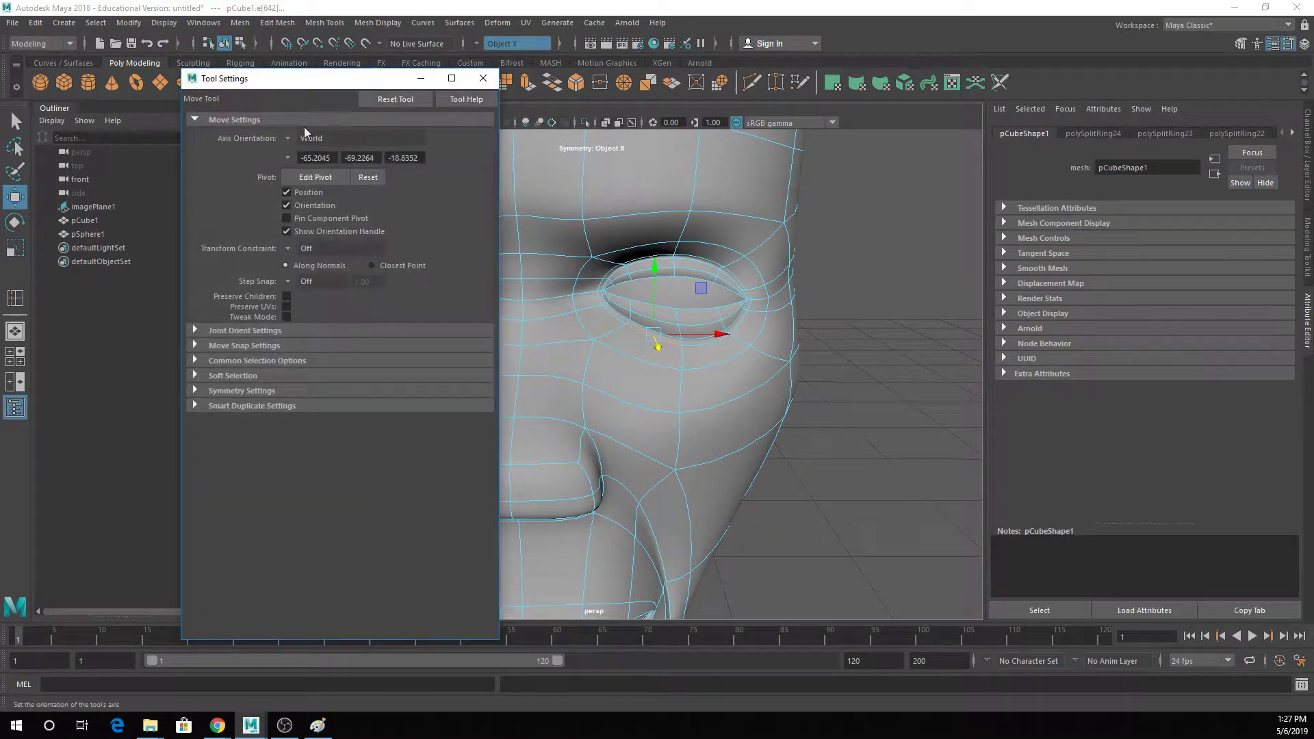
click(293, 137)
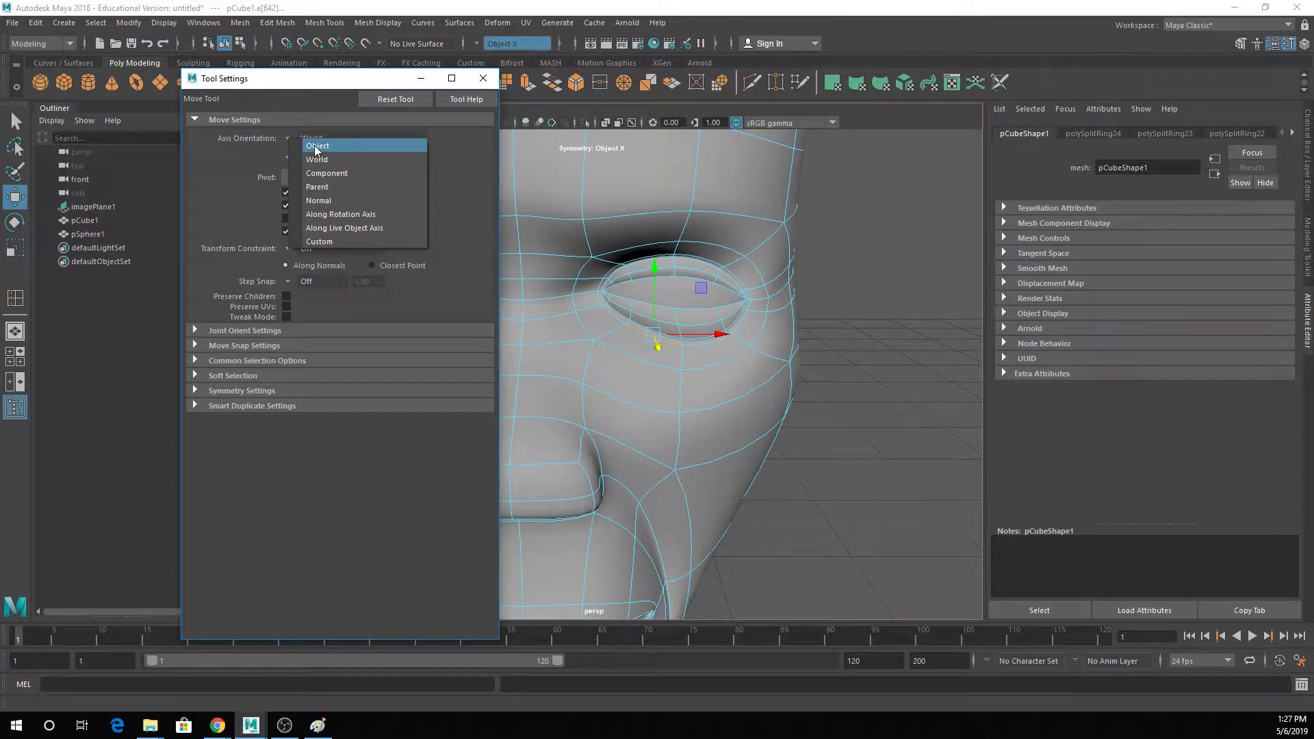
click(327, 173)
- Shift the lower eyelid edge down below the eye and select an edge beside it
alt+drag(687, 411, 669, 382)
drag(655, 338, 623, 362)
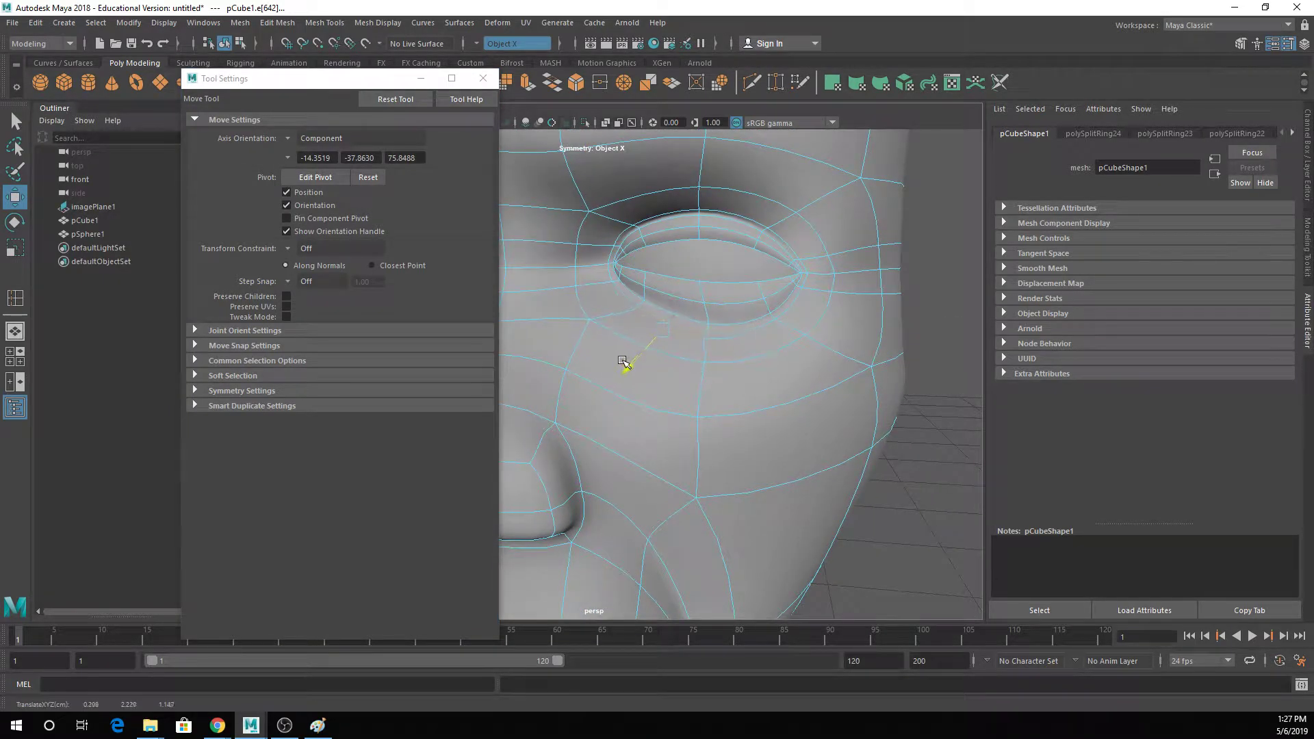
key(q)
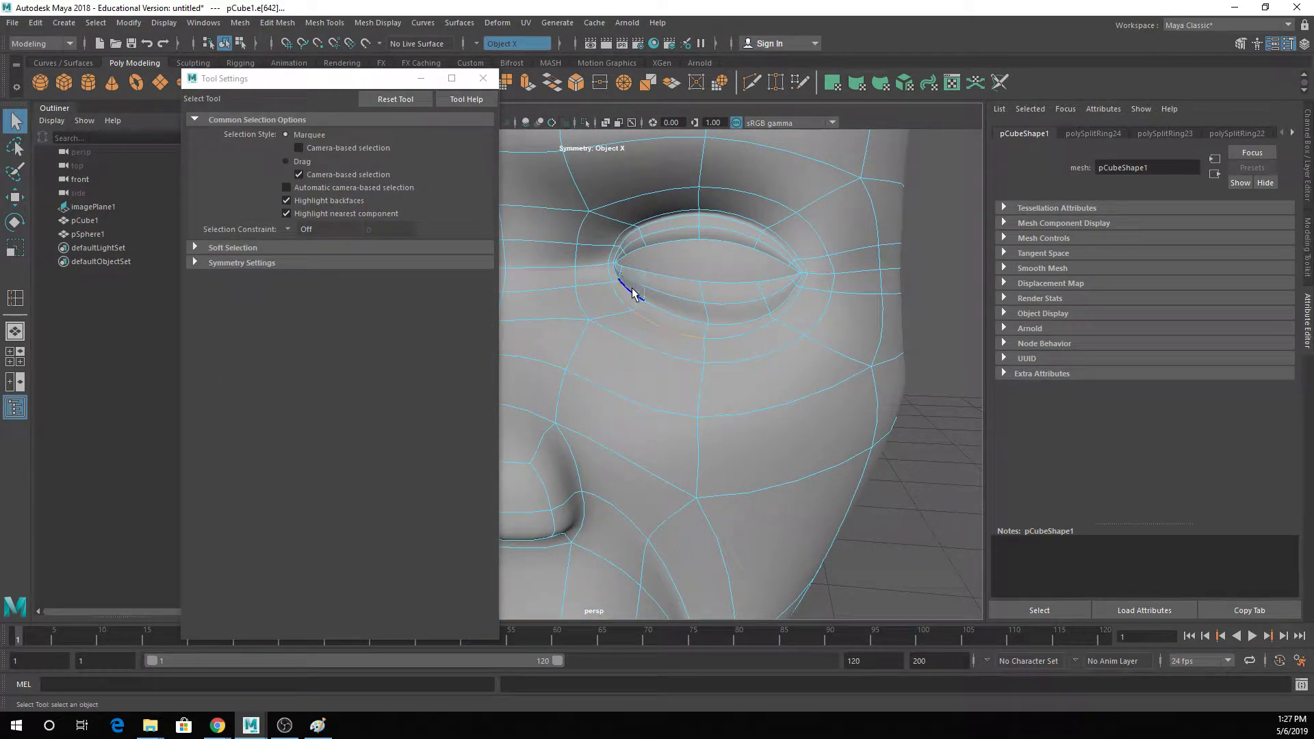
click(634, 293)
key(w)
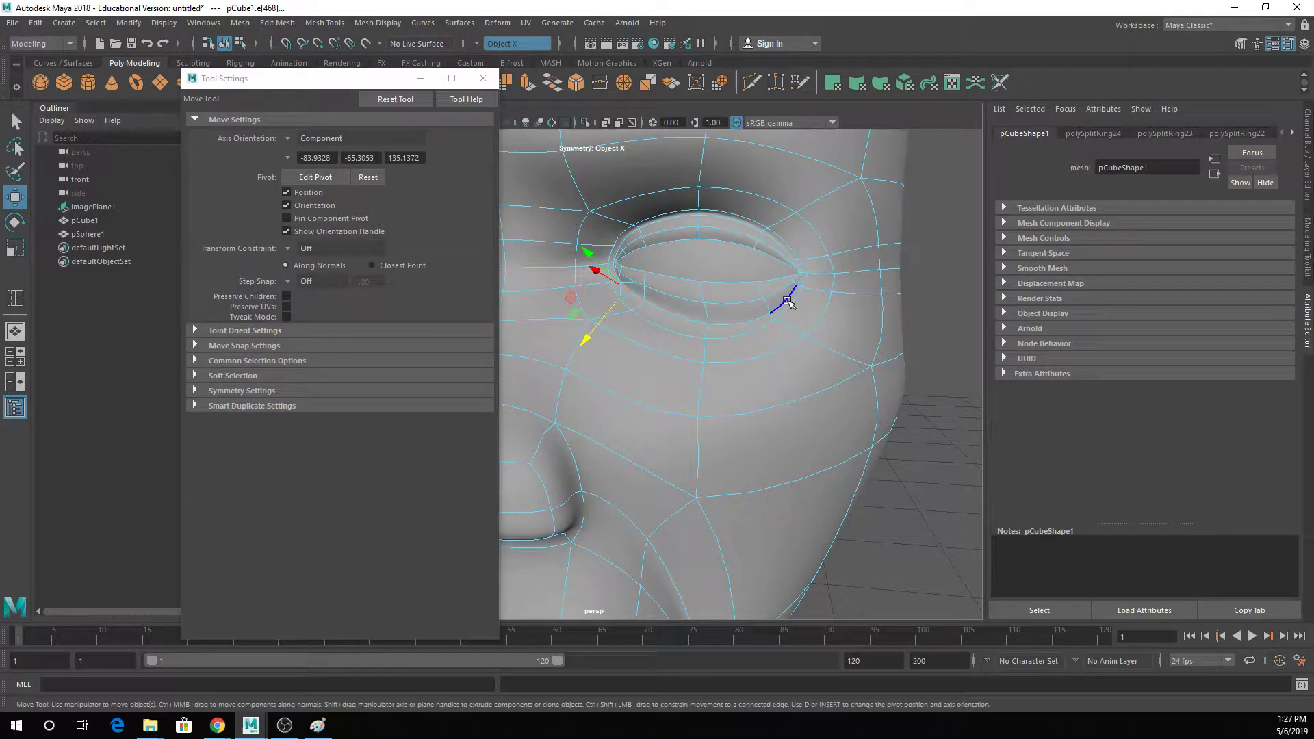
- Select faces beside the eye, including the full ring of faces around it
click(790, 302)
key(q)
right_drag(787, 302, 787, 340)
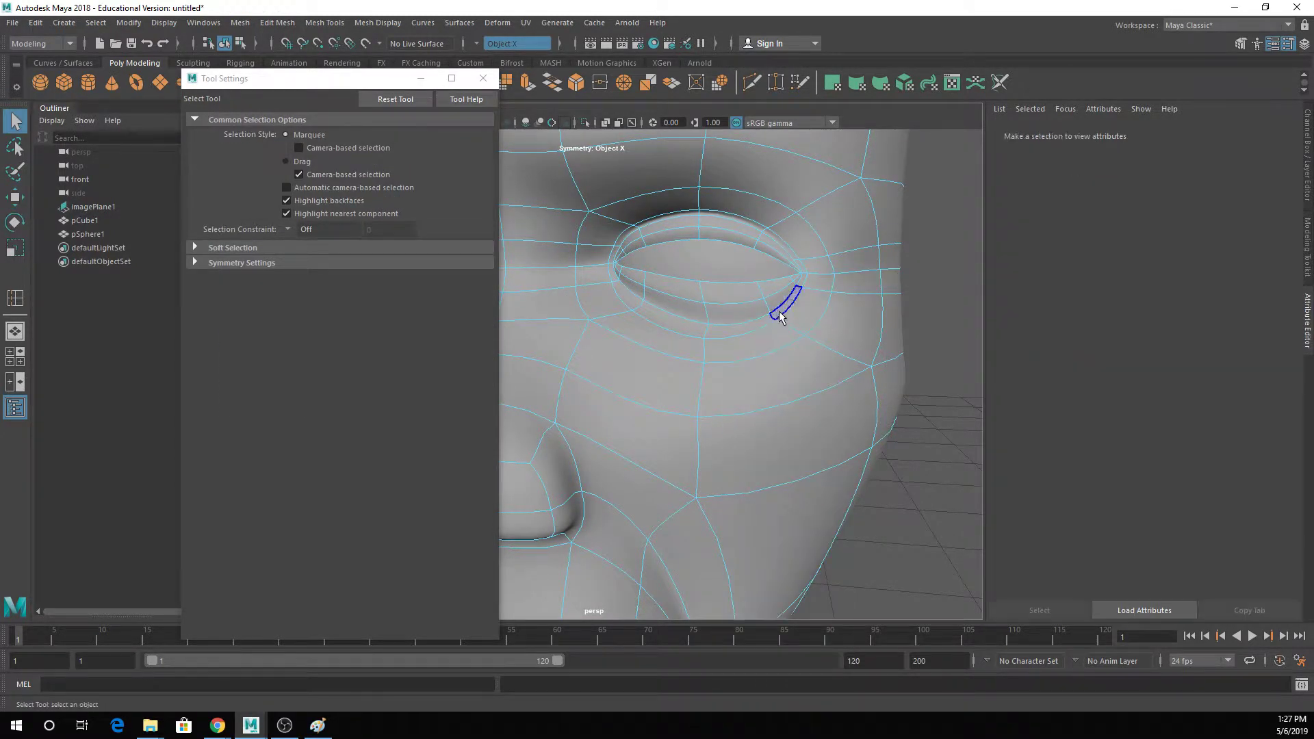
click(758, 320)
double_click(632, 245)
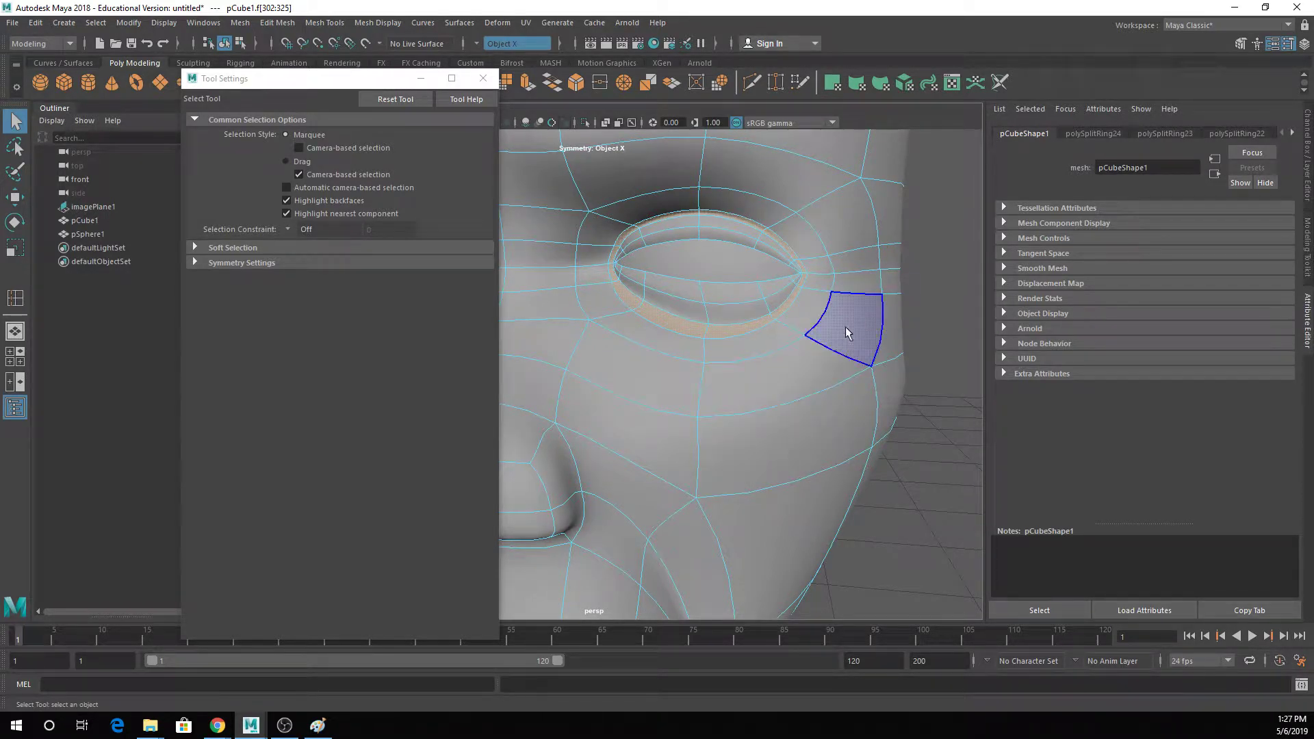
- Reposition the outer eye-corner edges, pushing one toward the lower right
click(803, 262)
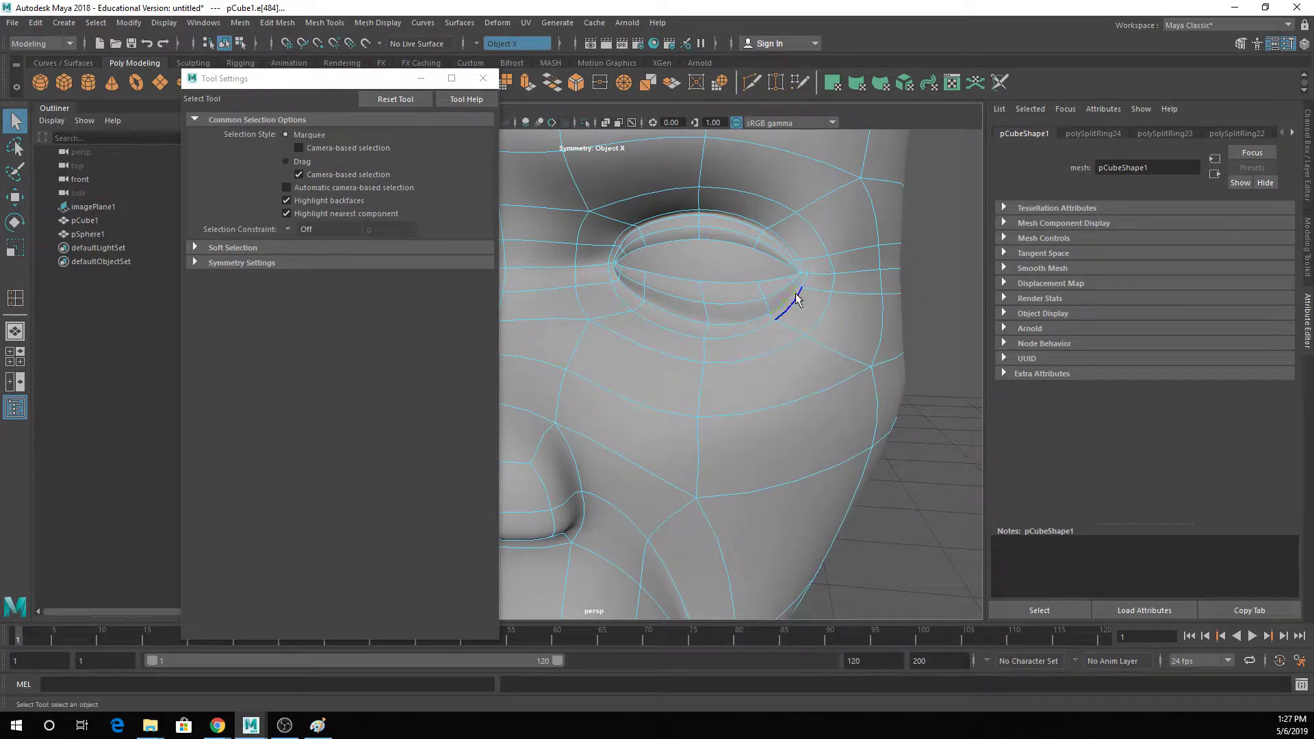
click(807, 278)
key(e)
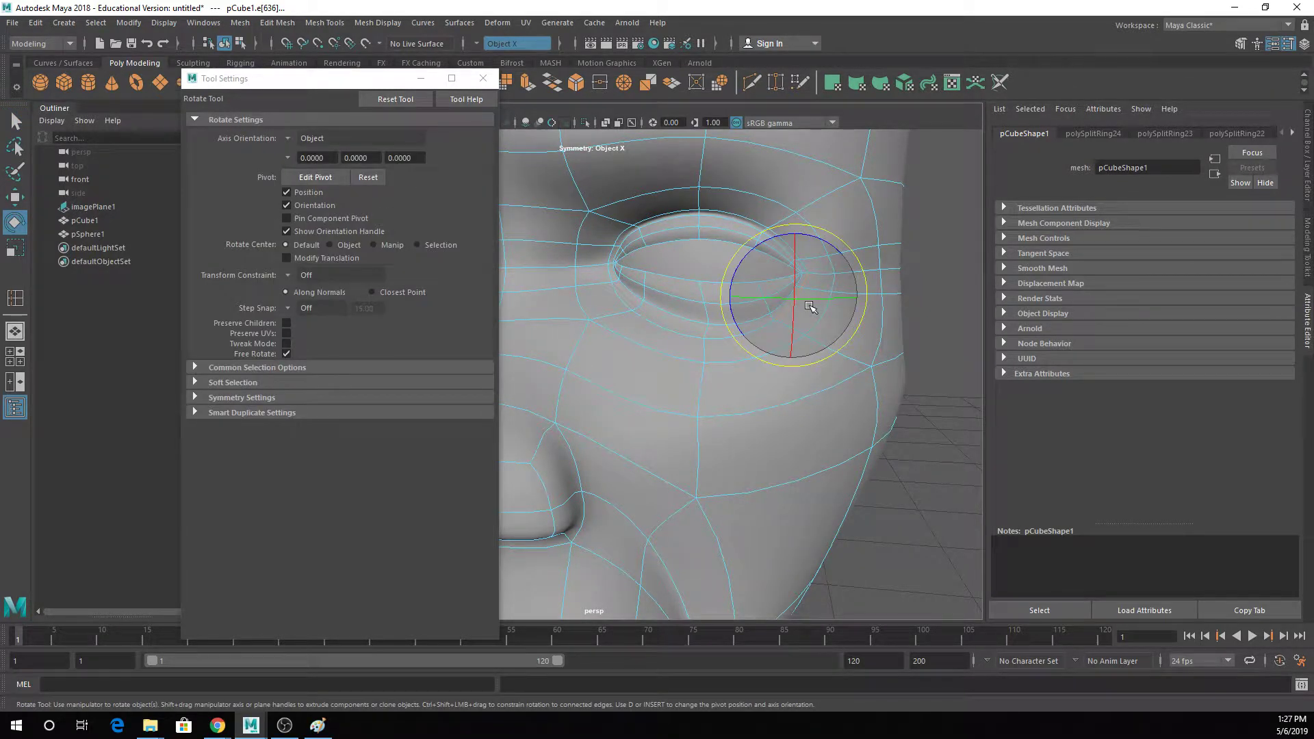
key(w)
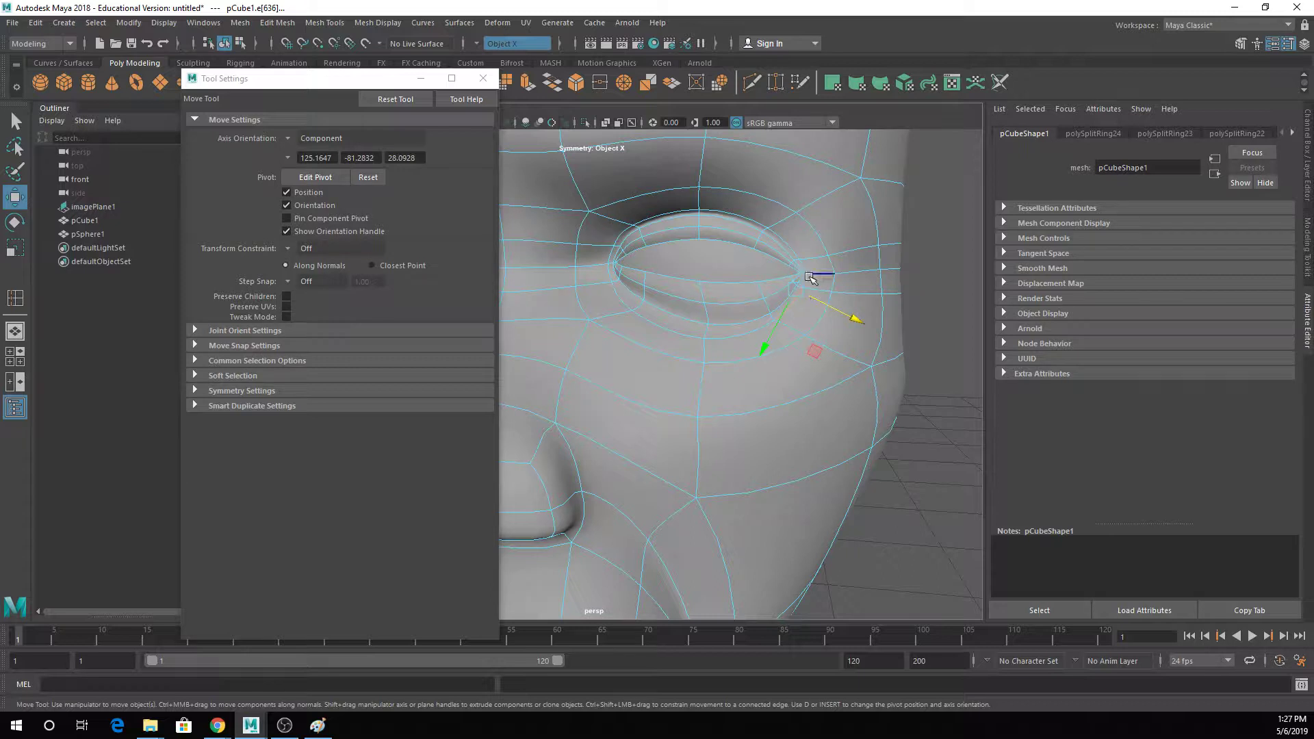
drag(839, 305, 853, 314)
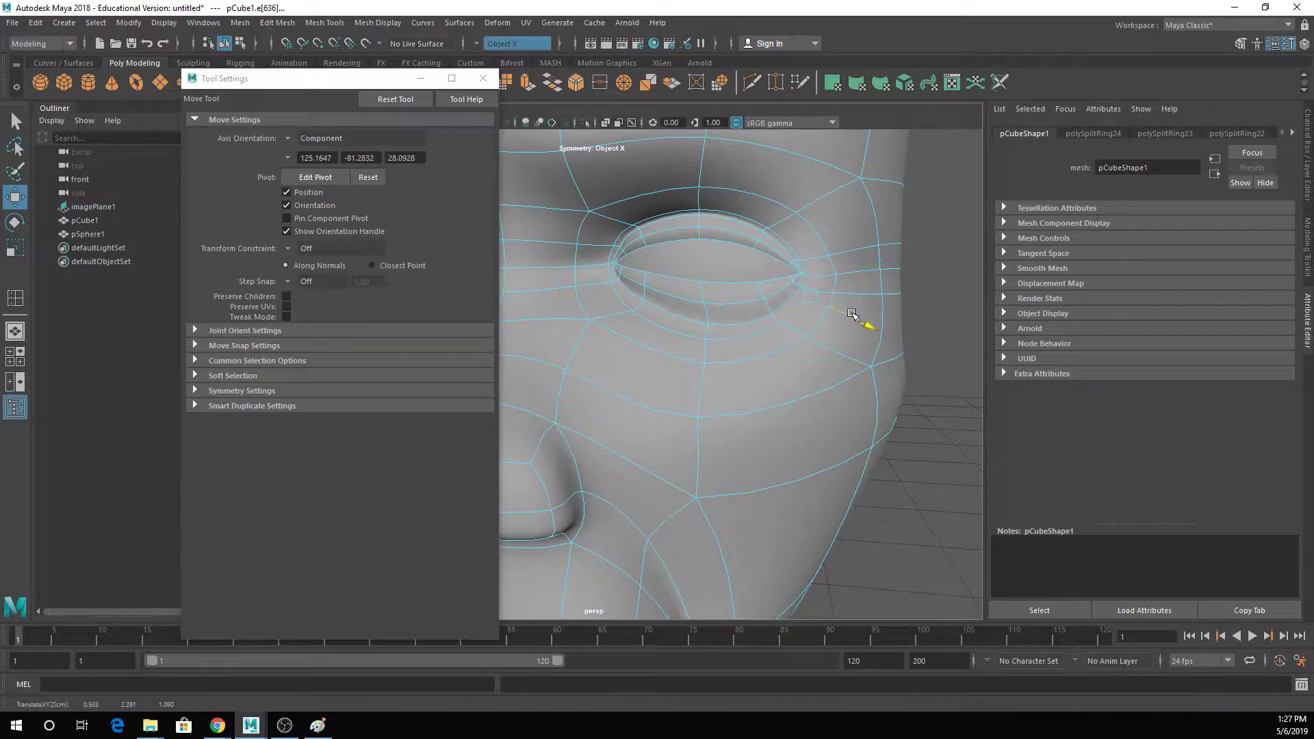
click(835, 287)
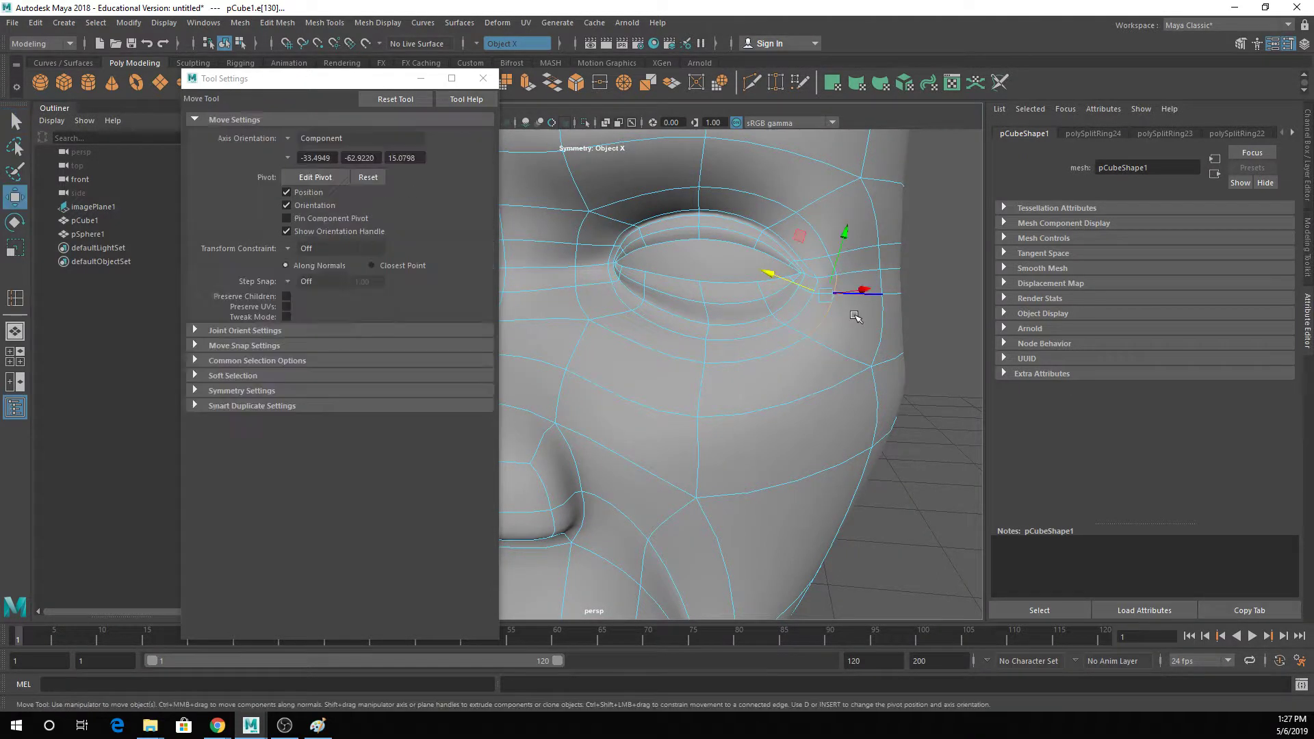
drag(799, 282, 644, 330)
- Adjust one more eye-corner edge and return the mesh to object mode
key(q)
click(815, 311)
key(w)
key(q)
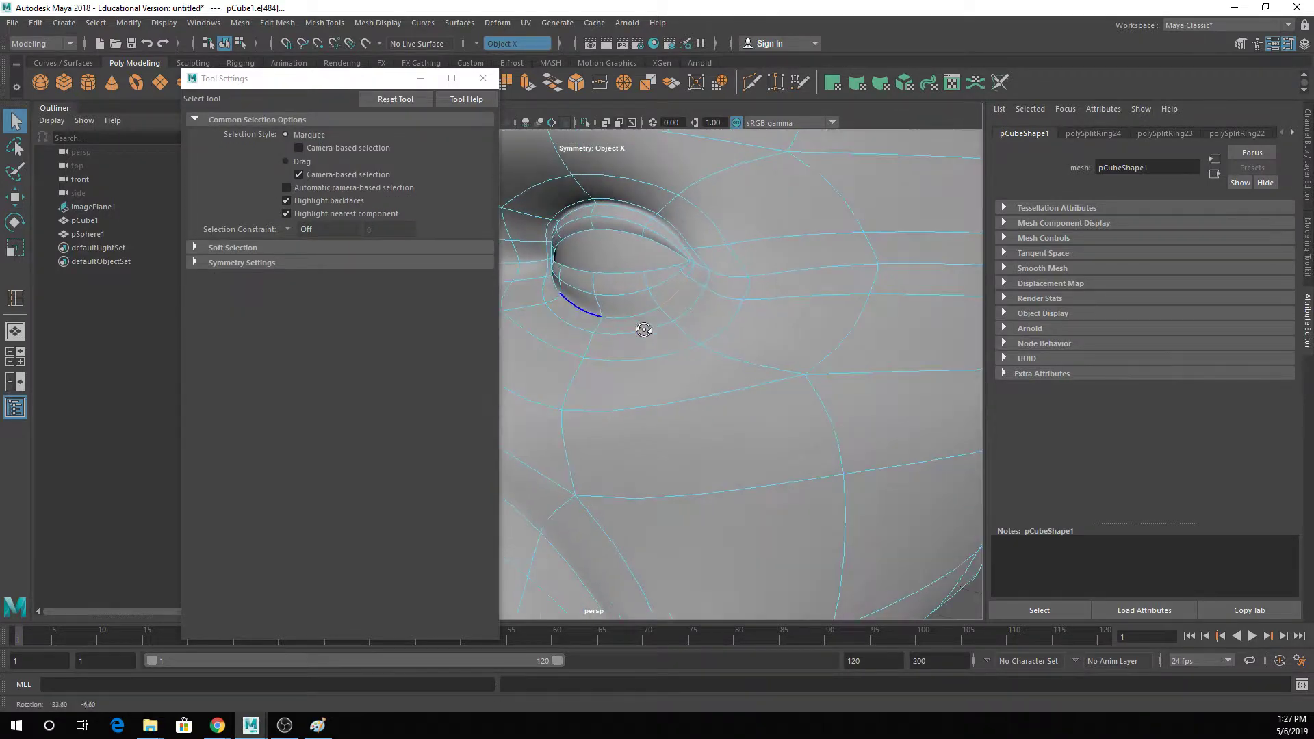
right_drag(660, 287, 691, 274)
- Orbit to a frontal view and select the face mesh to check its shape
scroll(691, 273, down, 5)
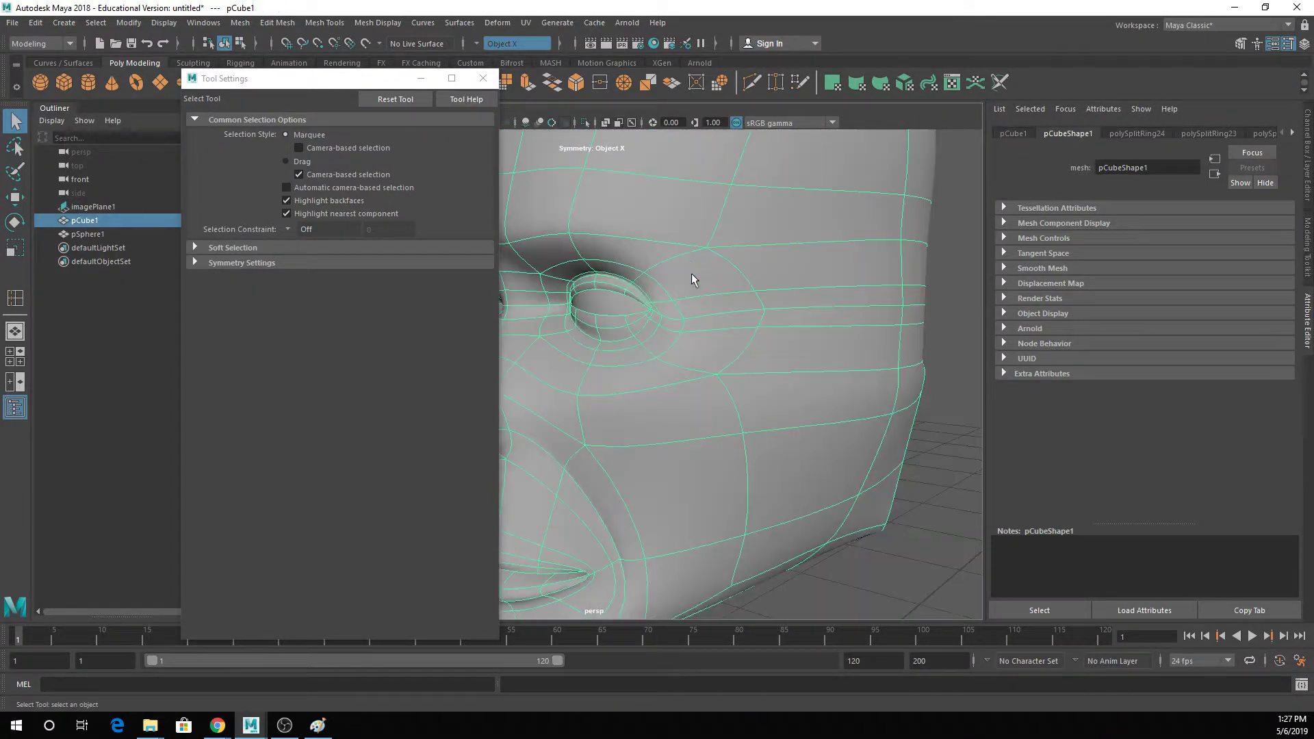
alt+drag(692, 273, 860, 299)
click(860, 299)
alt+drag(701, 353, 854, 335)
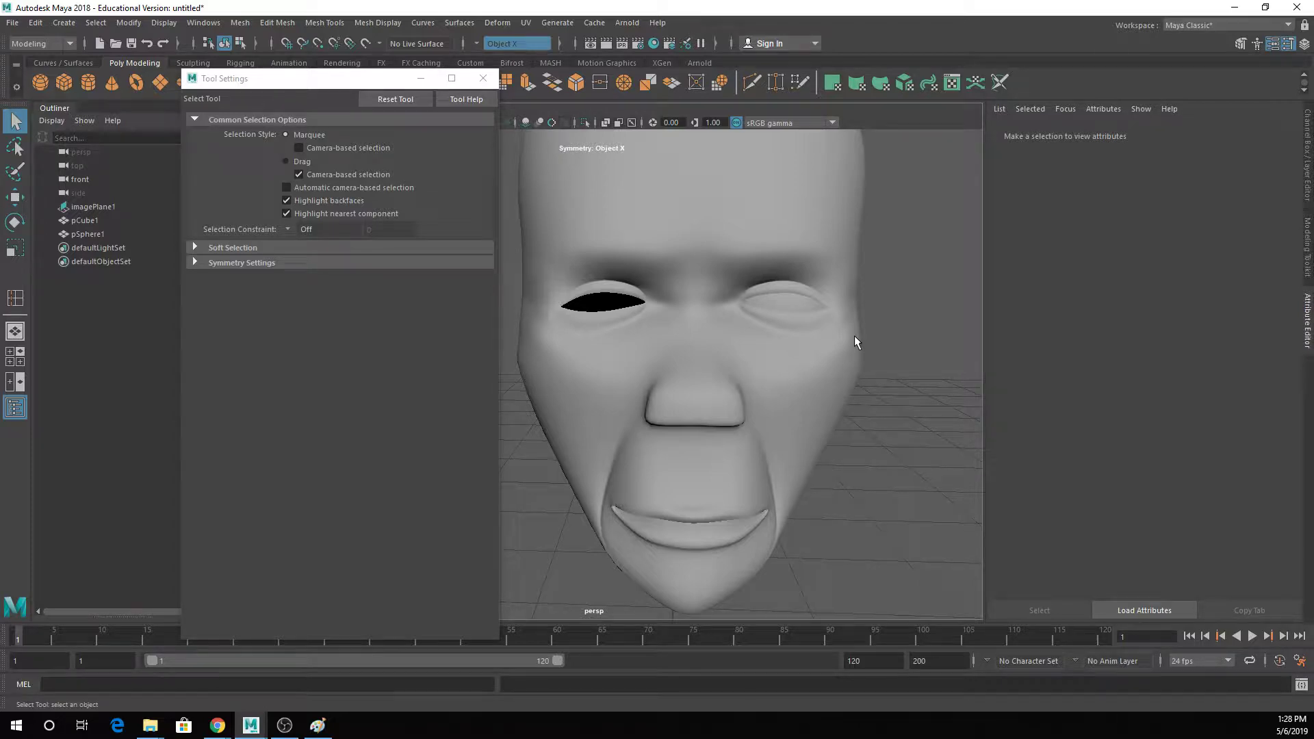
click(730, 496)
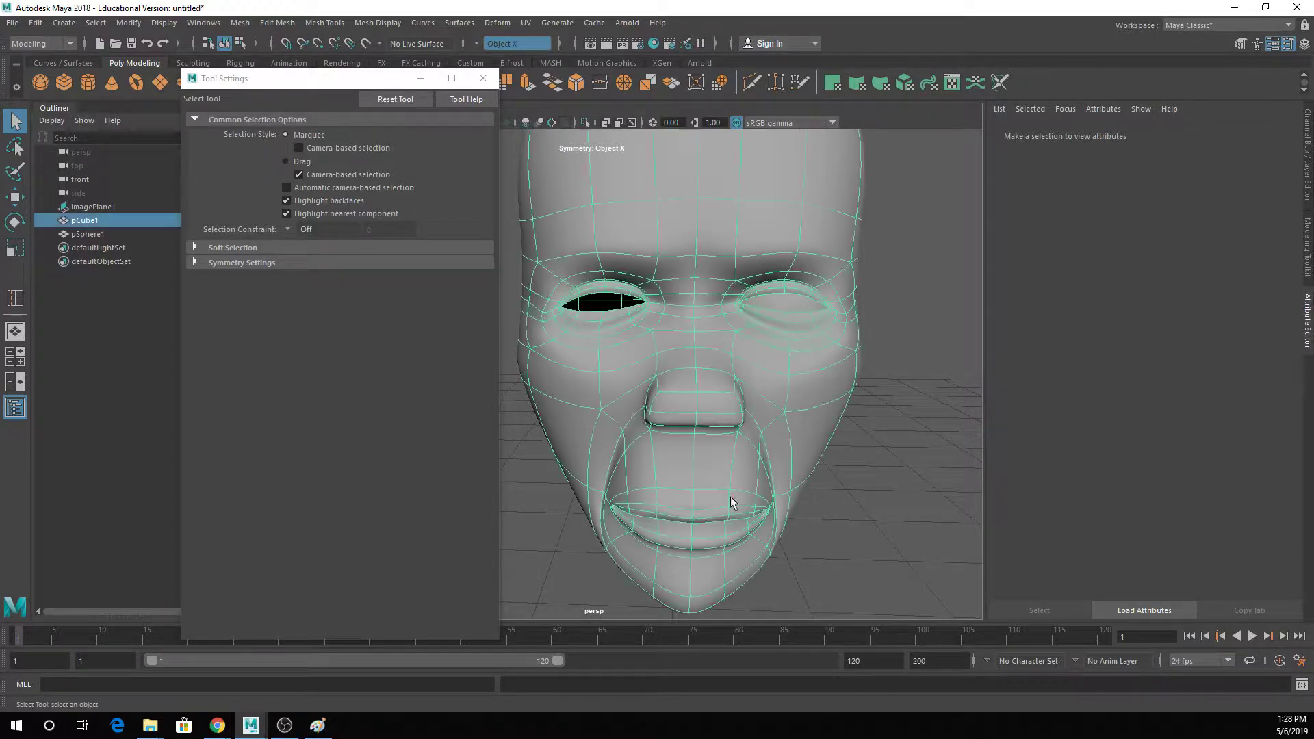
mouse_move(721, 391)
alt+mouse_down()
mouse_move(704, 390)
mouse_move(739, 397)
alt+mouse_up()
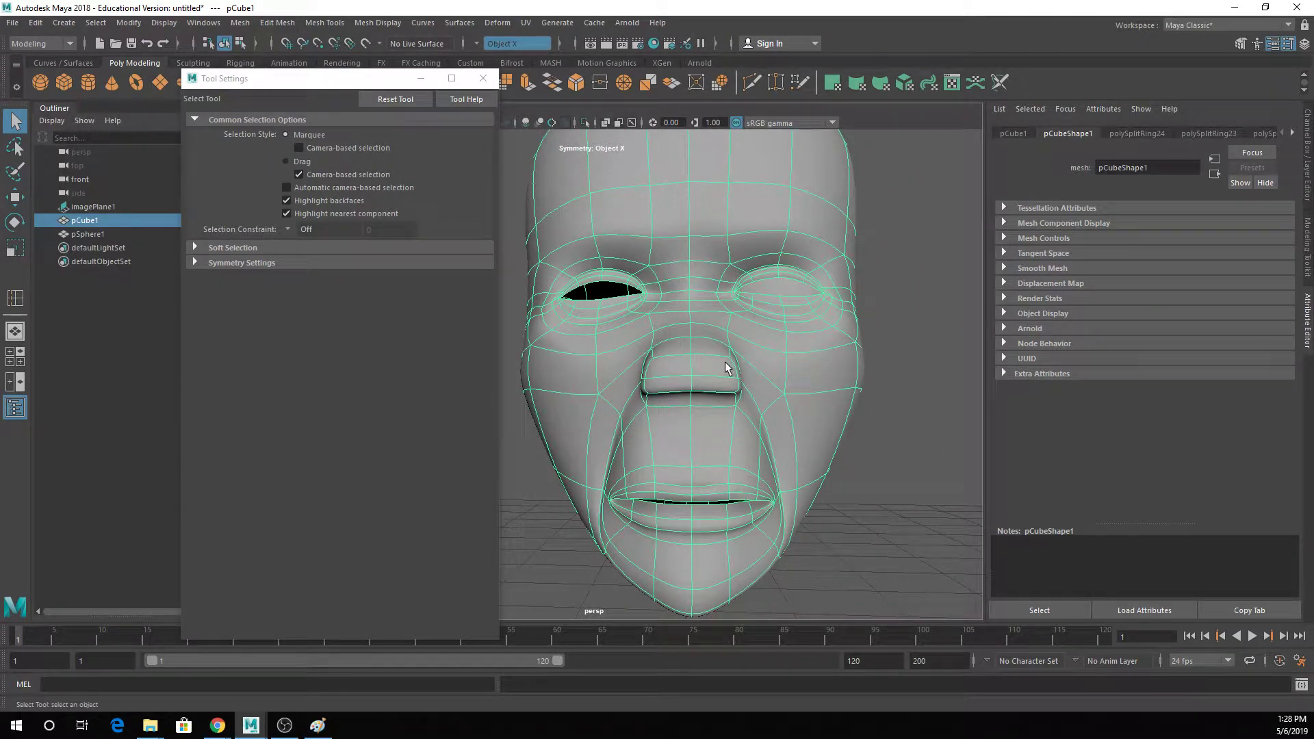
- Insert edge loops down both sides of the nose and show the cage for component editing
click(325, 23)
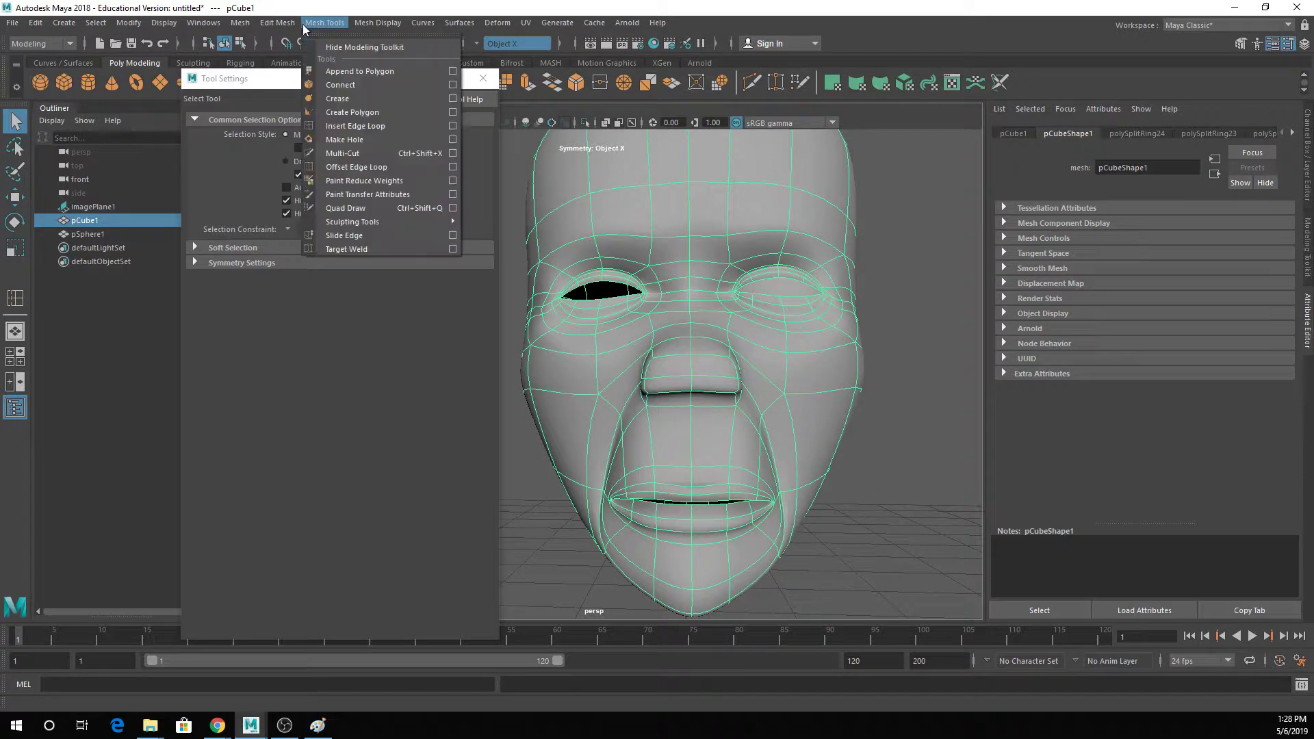
click(367, 122)
drag(720, 353, 718, 302)
key(1)
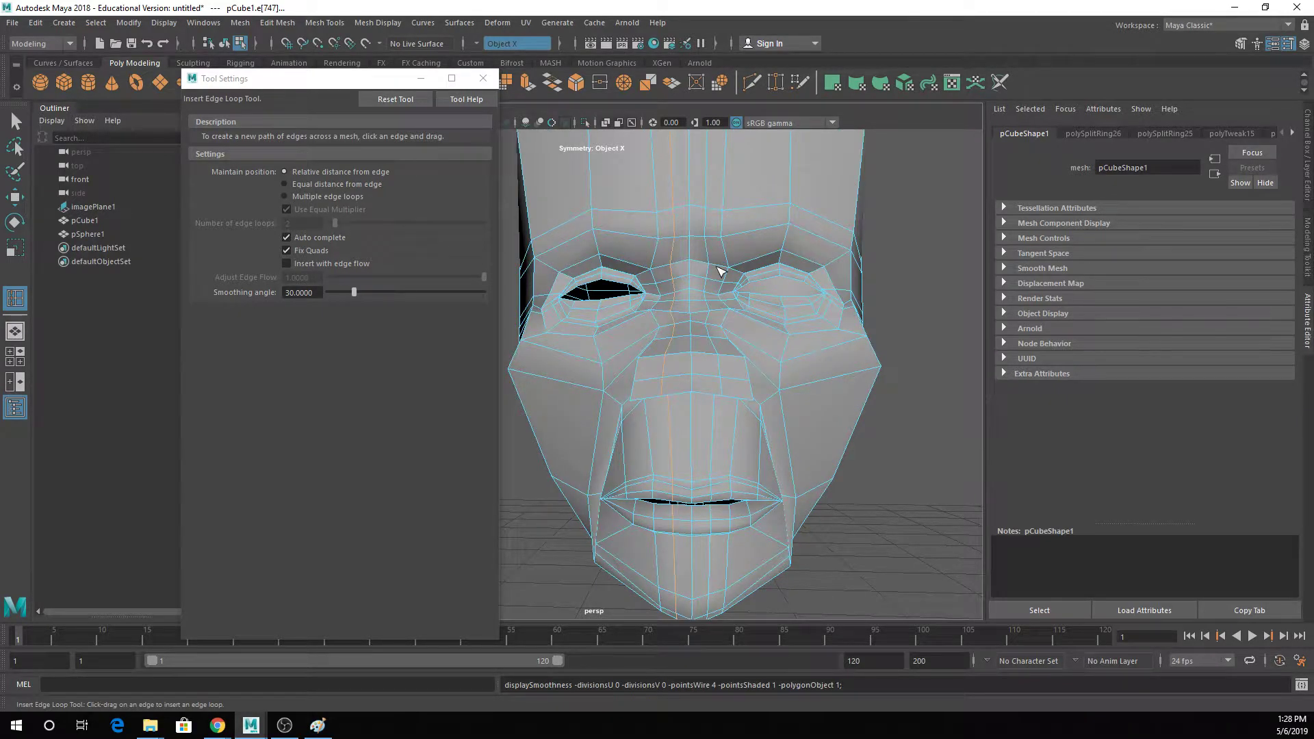
key(q)
right_drag(712, 284, 707, 248)
click(712, 288)
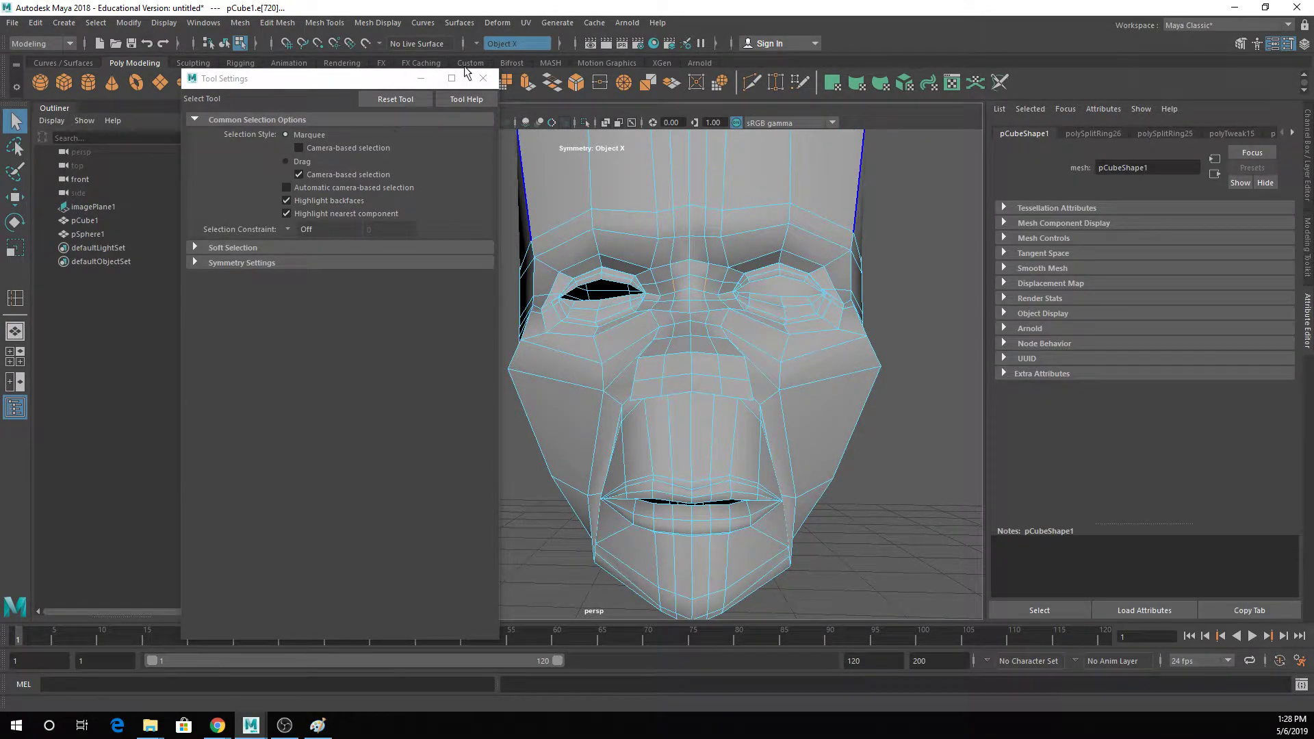
- In the front reference view, try raising the inner eye-corner edge, then undo it
click(484, 78)
key(space)
key(space)
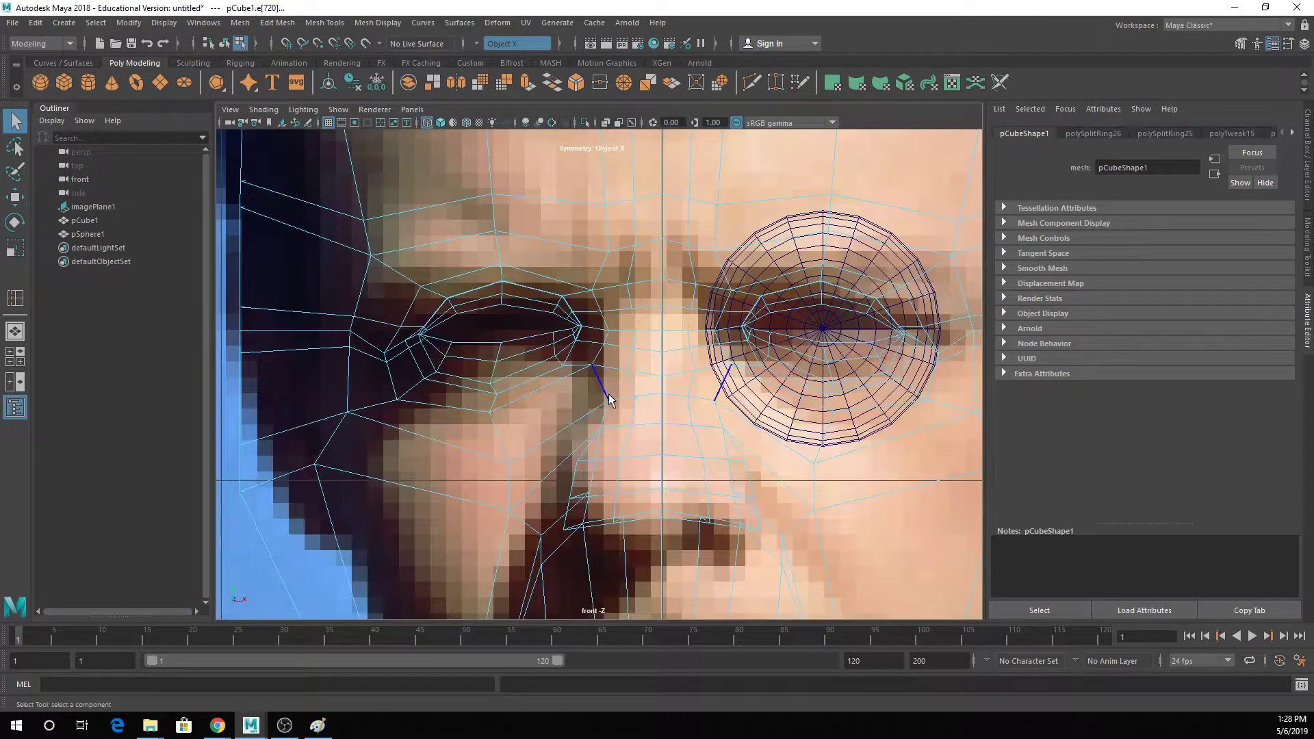
key(w)
drag(723, 382, 722, 334)
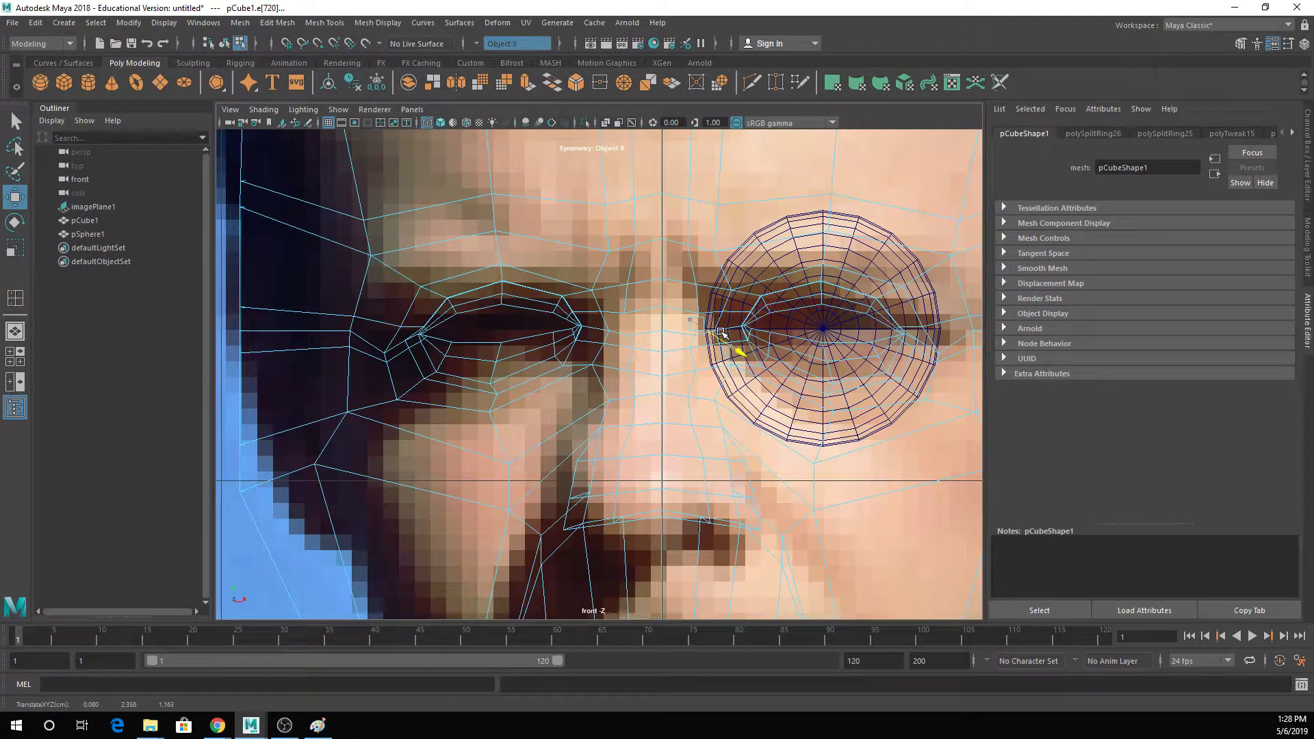
key(ctrl+z)
- Set the Move Tool axis orientation to World and pick the inner eye-corner vertex
double_click(14, 197)
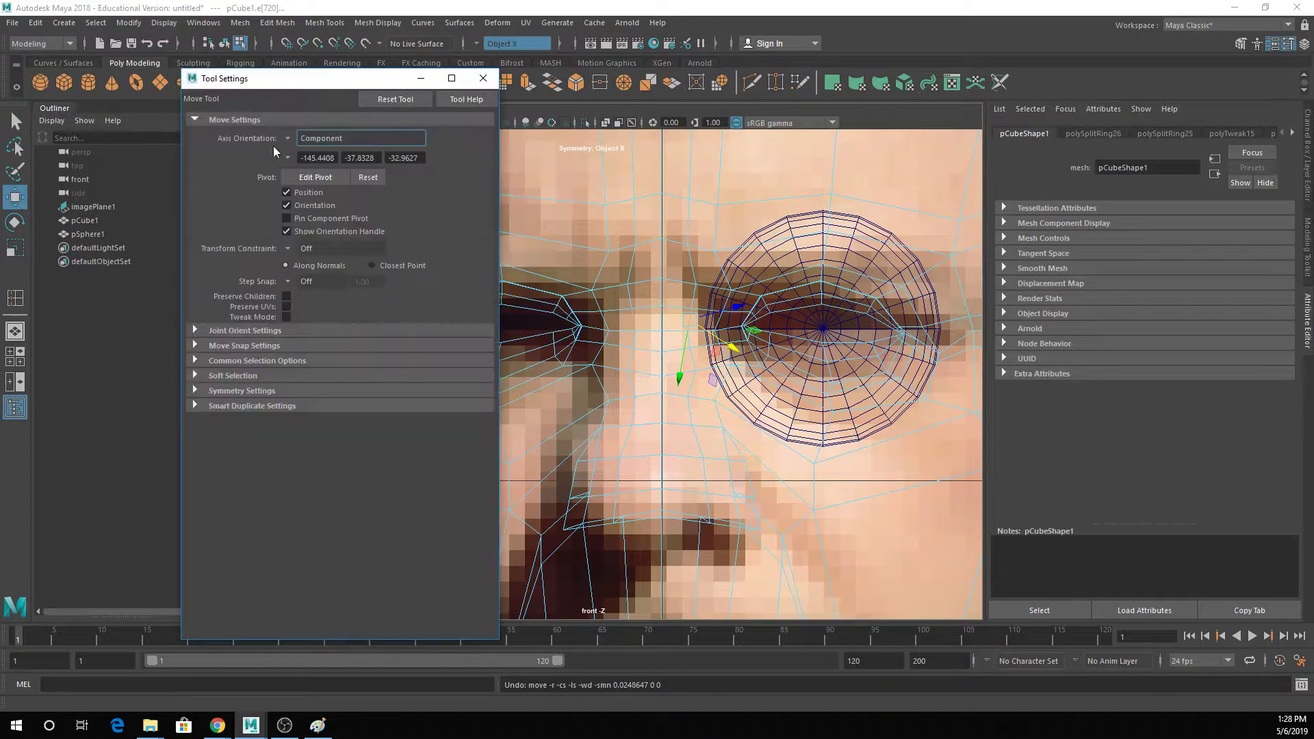
click(288, 138)
click(311, 154)
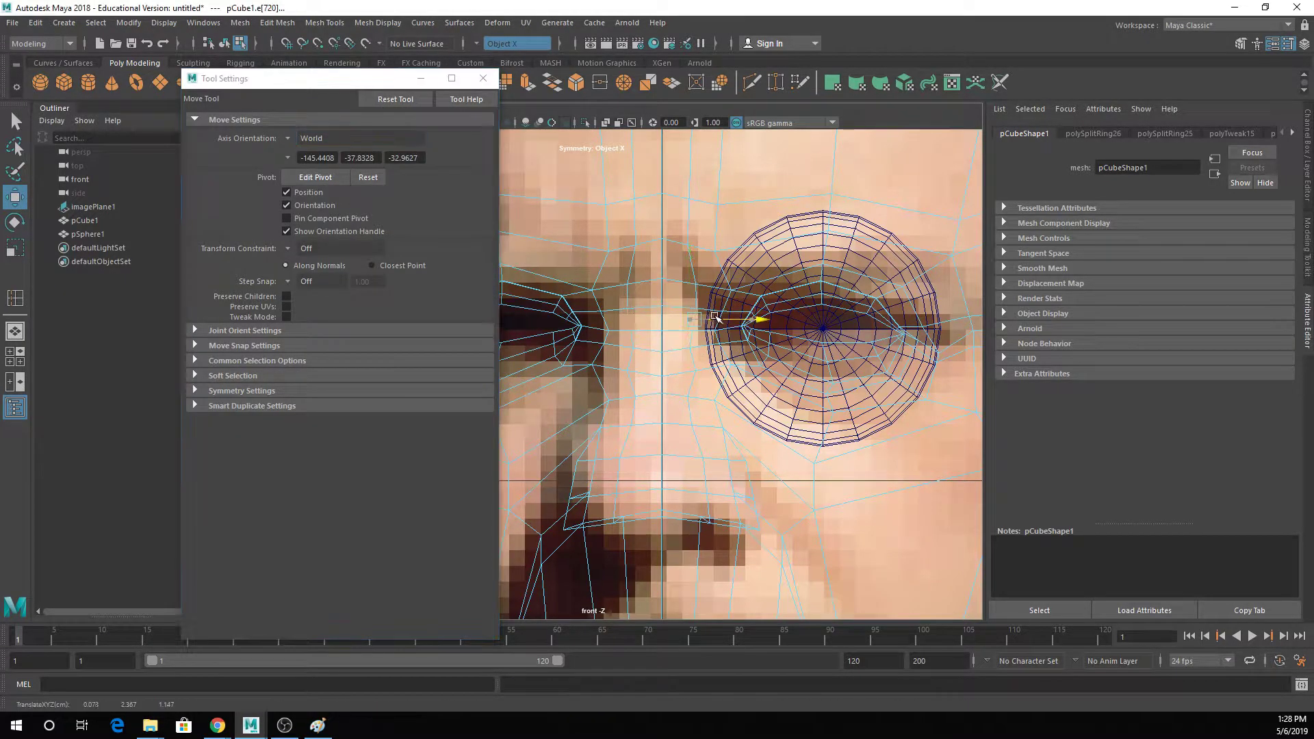
key(q)
right_drag(683, 332, 660, 341)
key(w)
click(696, 348)
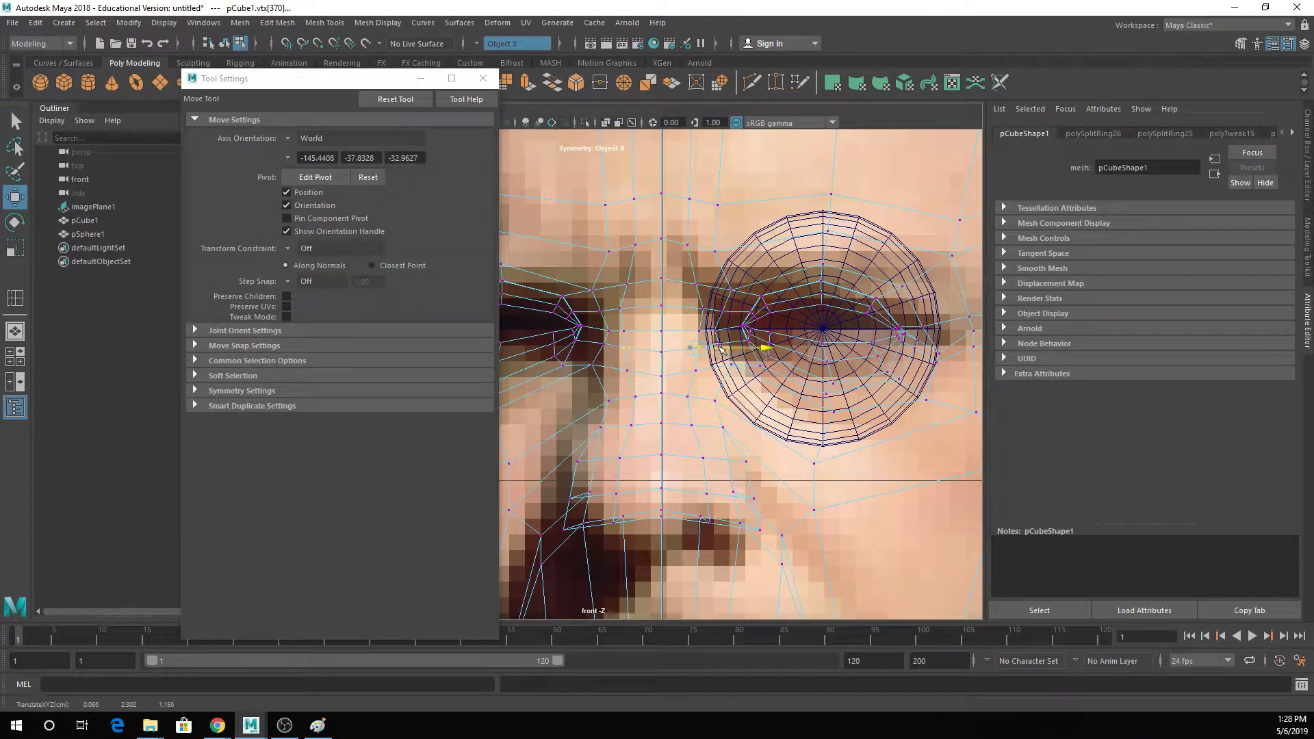
- Pick a vertex beside the nose bridge and return to the perspective view
click(692, 425)
key(q)
key(w)
key(q)
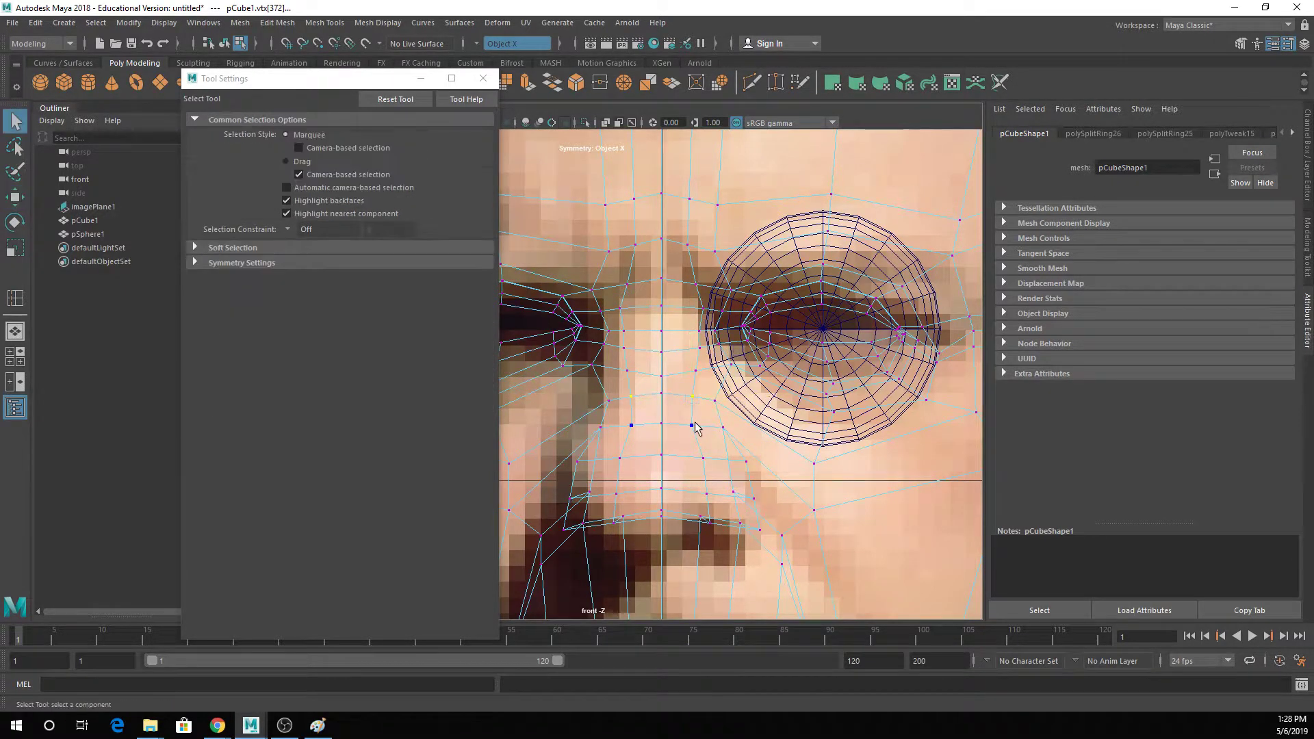
key(space)
key(space)
alt+drag(732, 335, 688, 346)
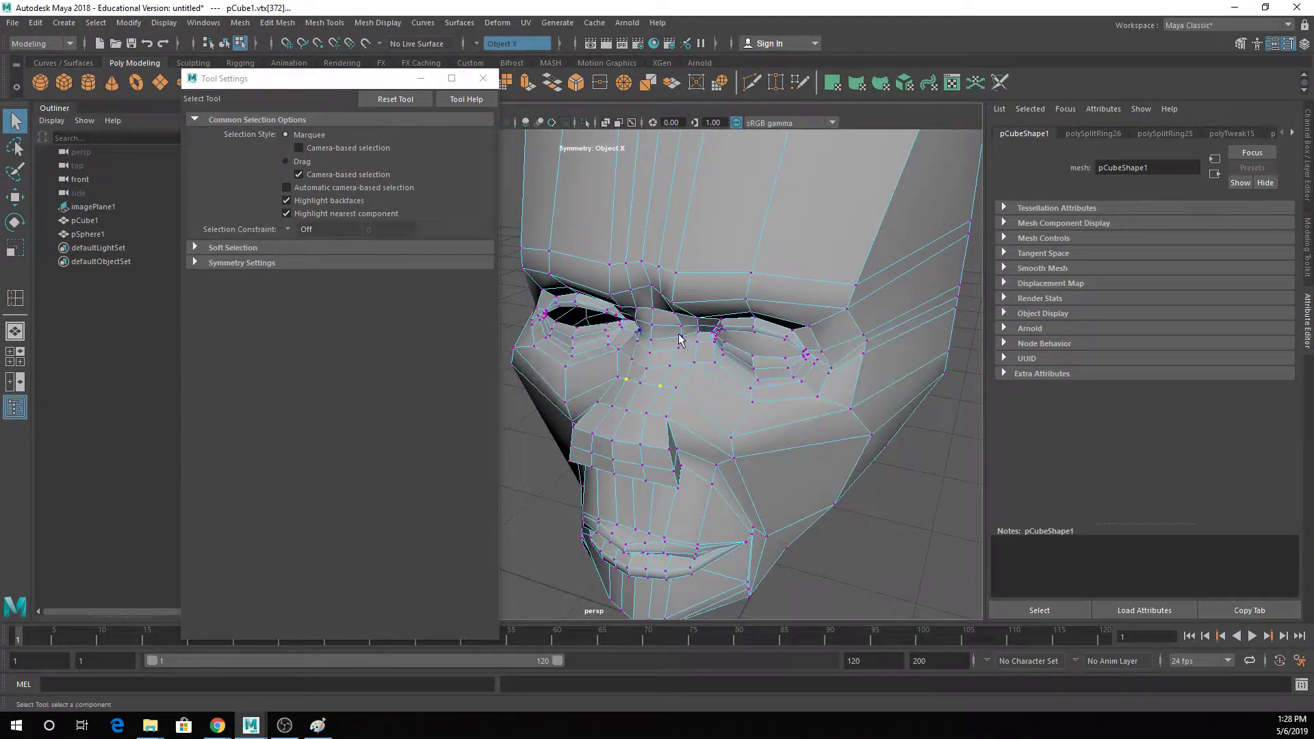
- Nudge the nose-bridge and inner-eye vertices, then preview the head smoothed
click(686, 343)
key(w)
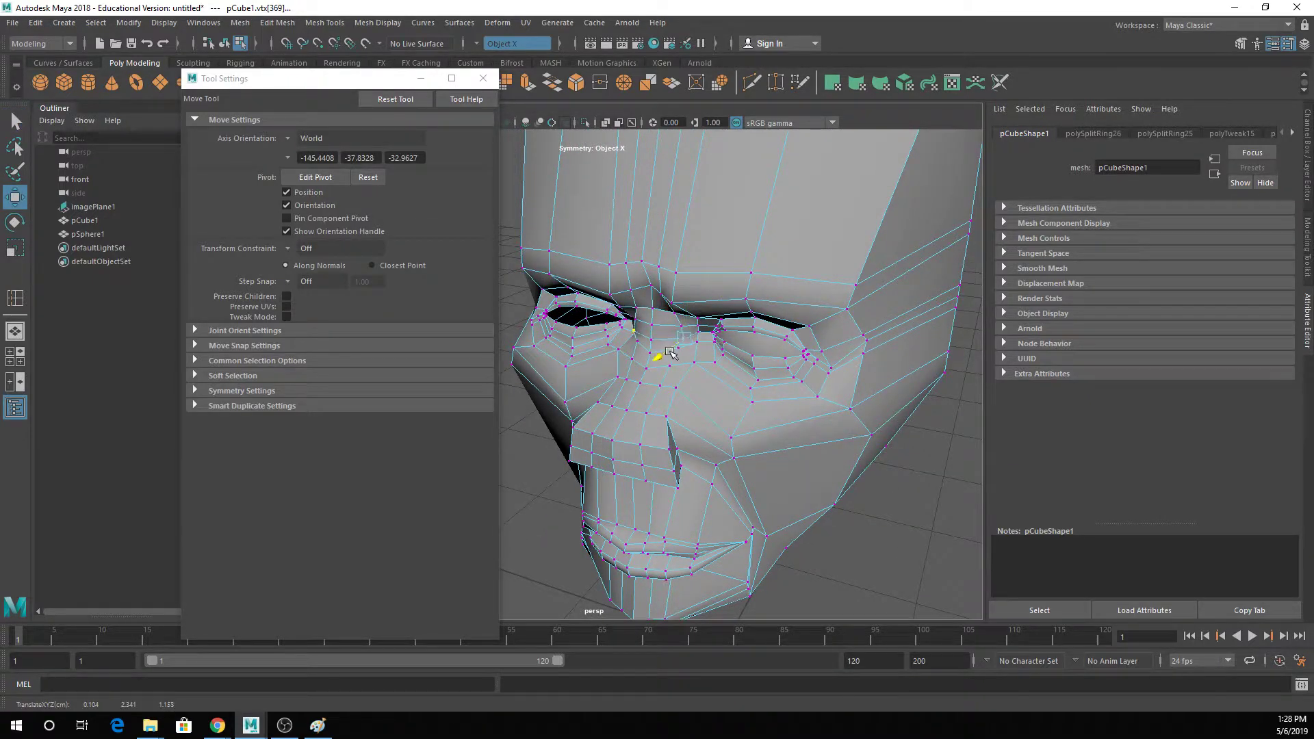
click(654, 330)
key(q)
key(w)
drag(654, 330, 649, 335)
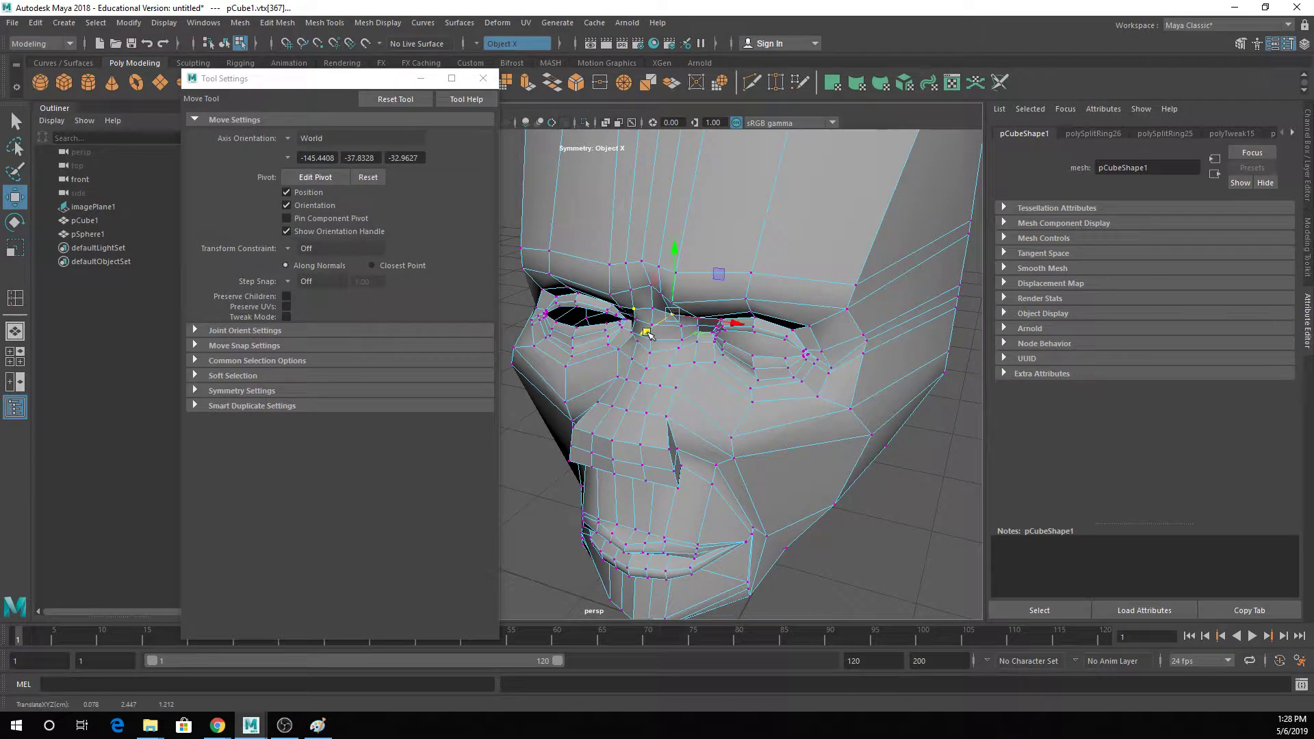
key(q)
click(651, 312)
key(w)
key(3)
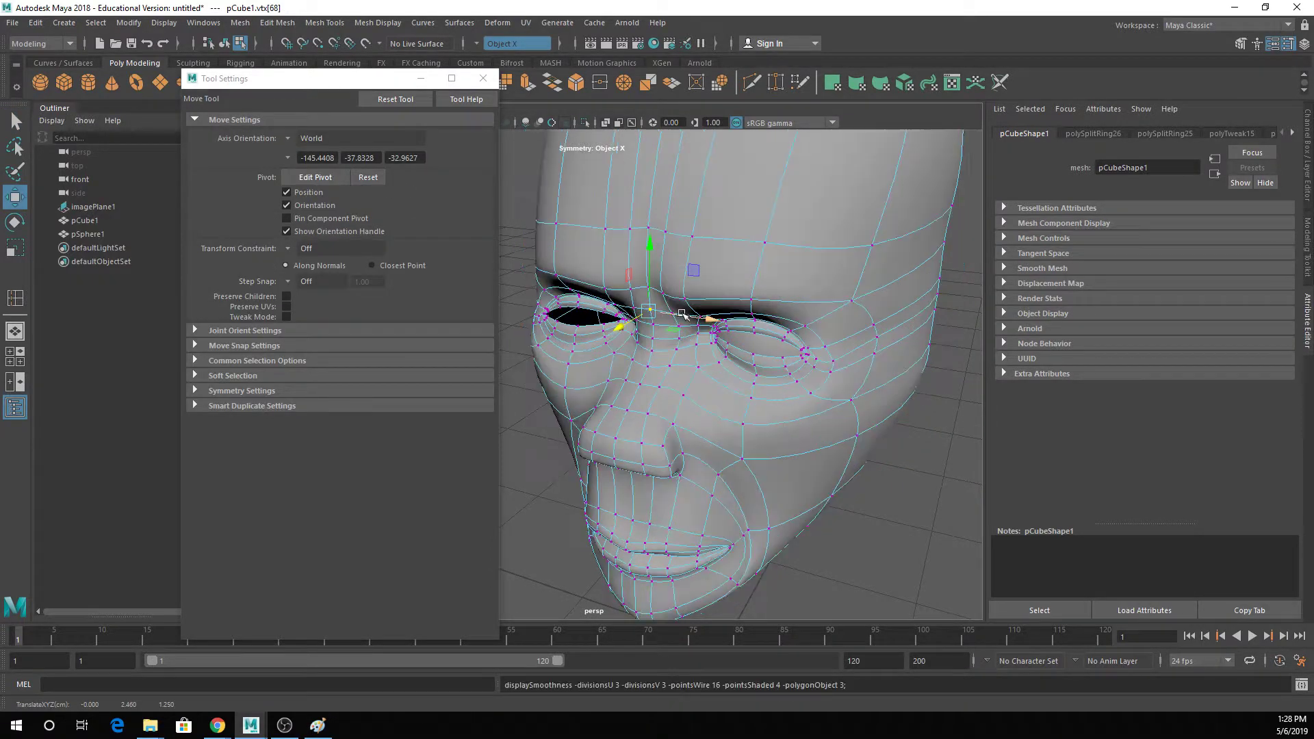
- Tweak vertices near the inner eye corner and beside the nose bridge
alt+drag(684, 315, 763, 323)
key(q)
right_drag(716, 307, 685, 310)
key(w)
click(725, 312)
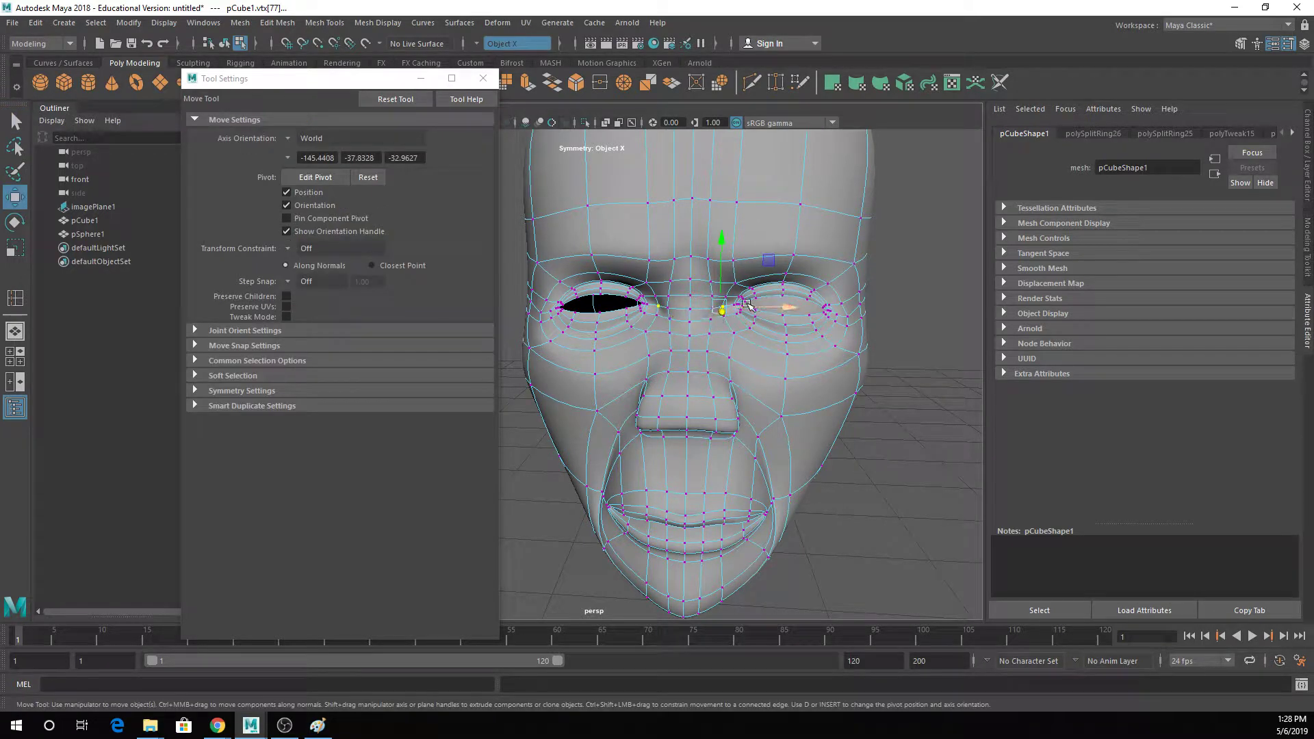
alt+drag(743, 306, 661, 345)
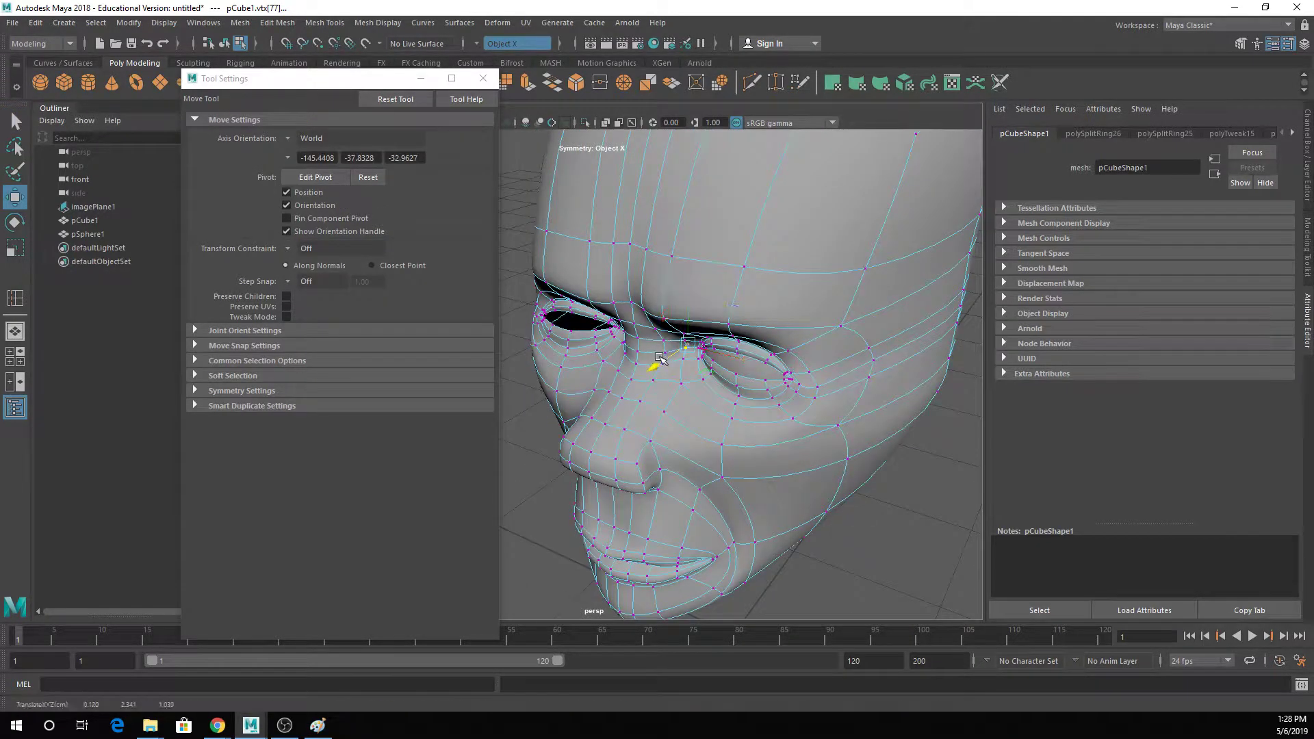
click(686, 362)
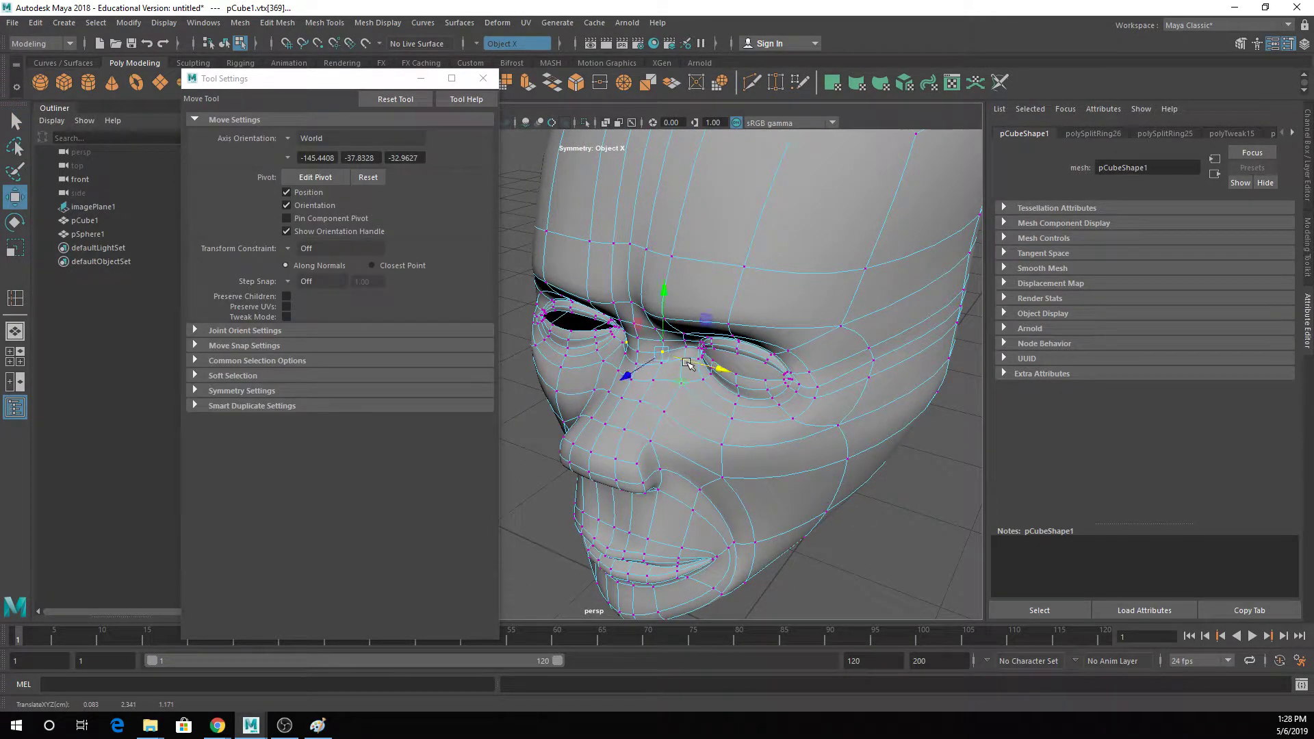
alt+drag(687, 362, 705, 342)
- Deselect the head and inspect the smoothed shape from side, top and front angles
key(F8)
key(q)
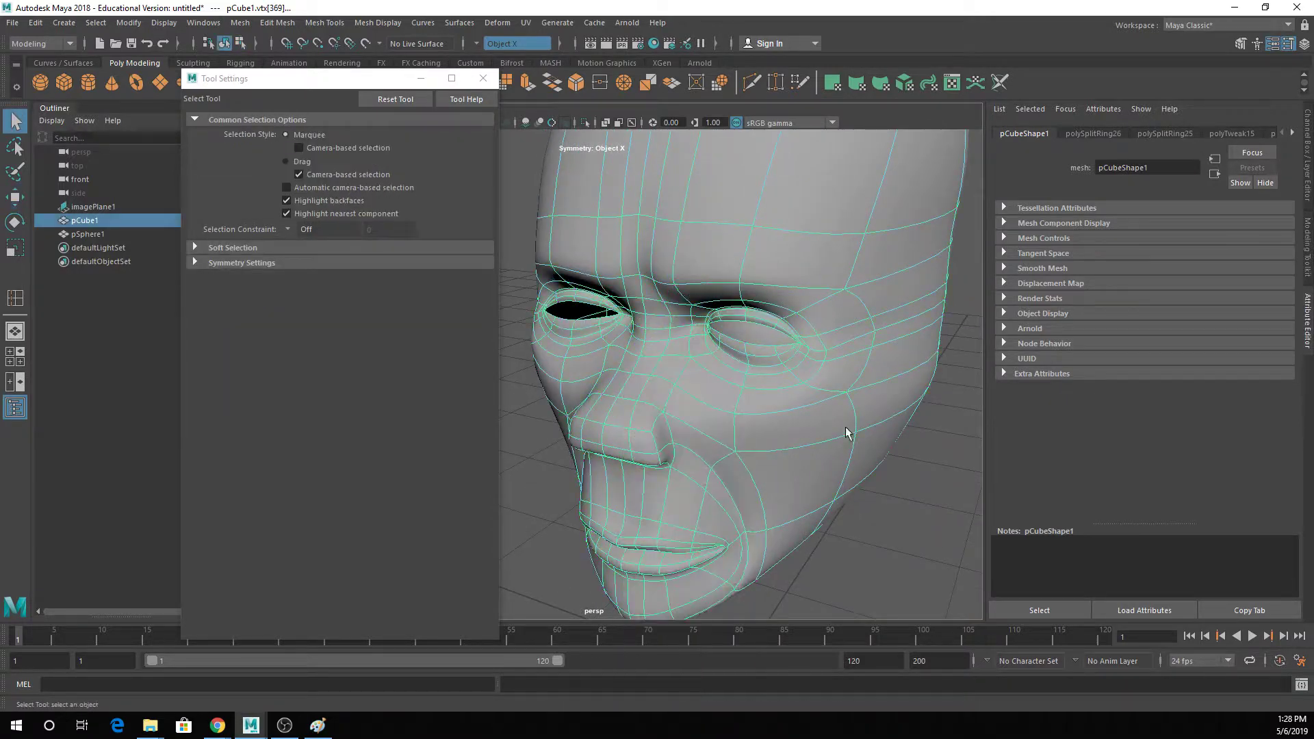
click(848, 433)
alt+drag(848, 432, 713, 333)
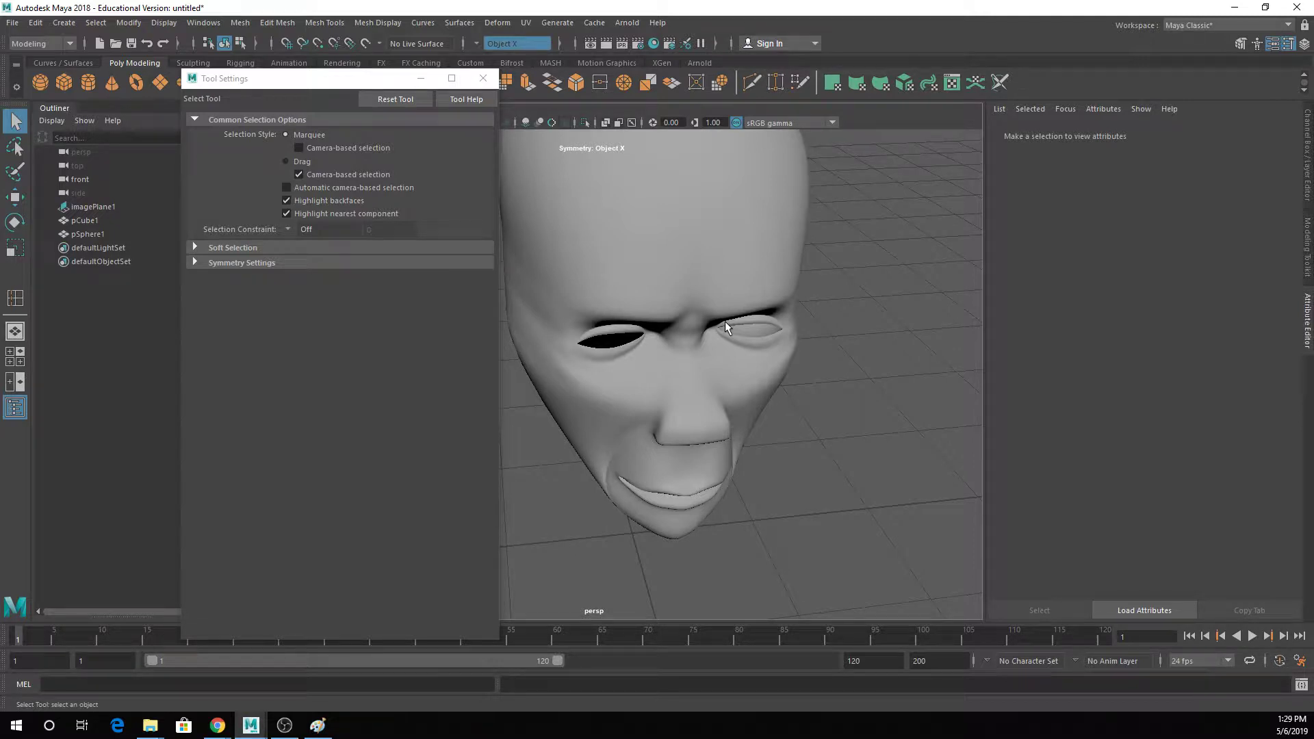
alt+drag(725, 321, 640, 363)
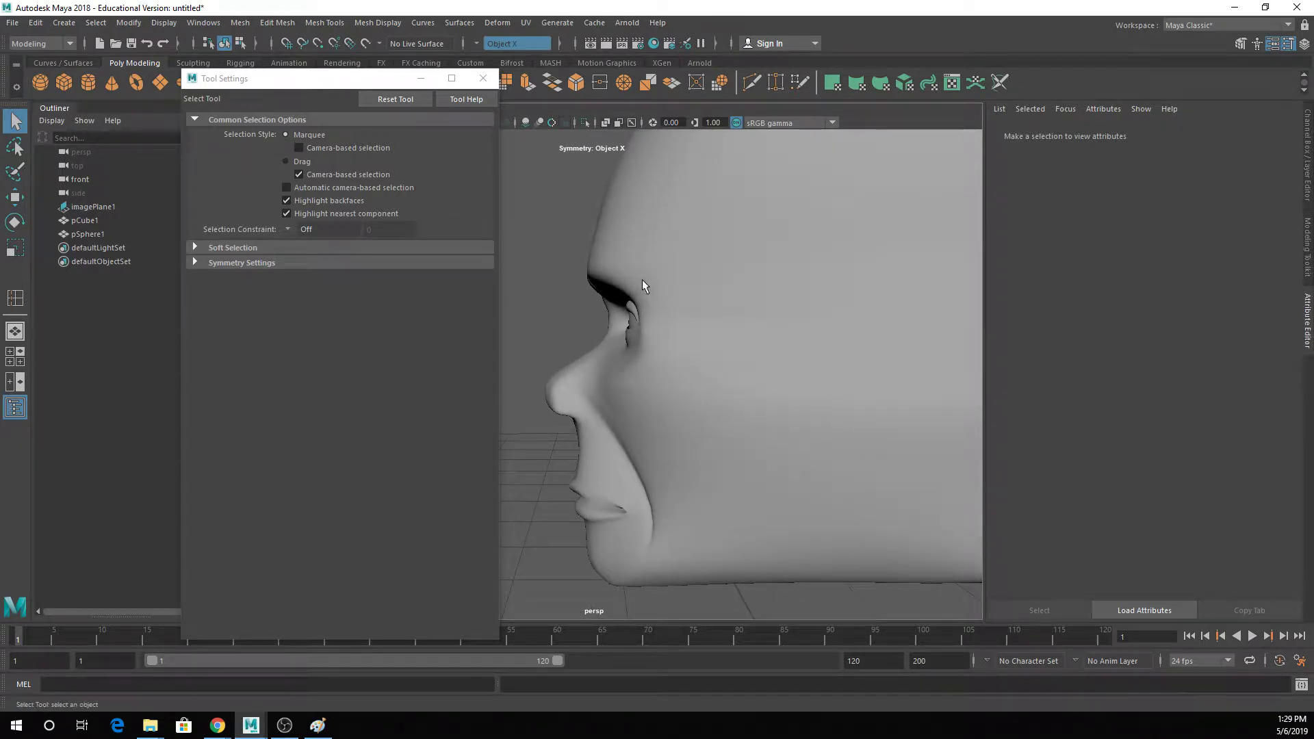
alt+drag(642, 280, 734, 322)
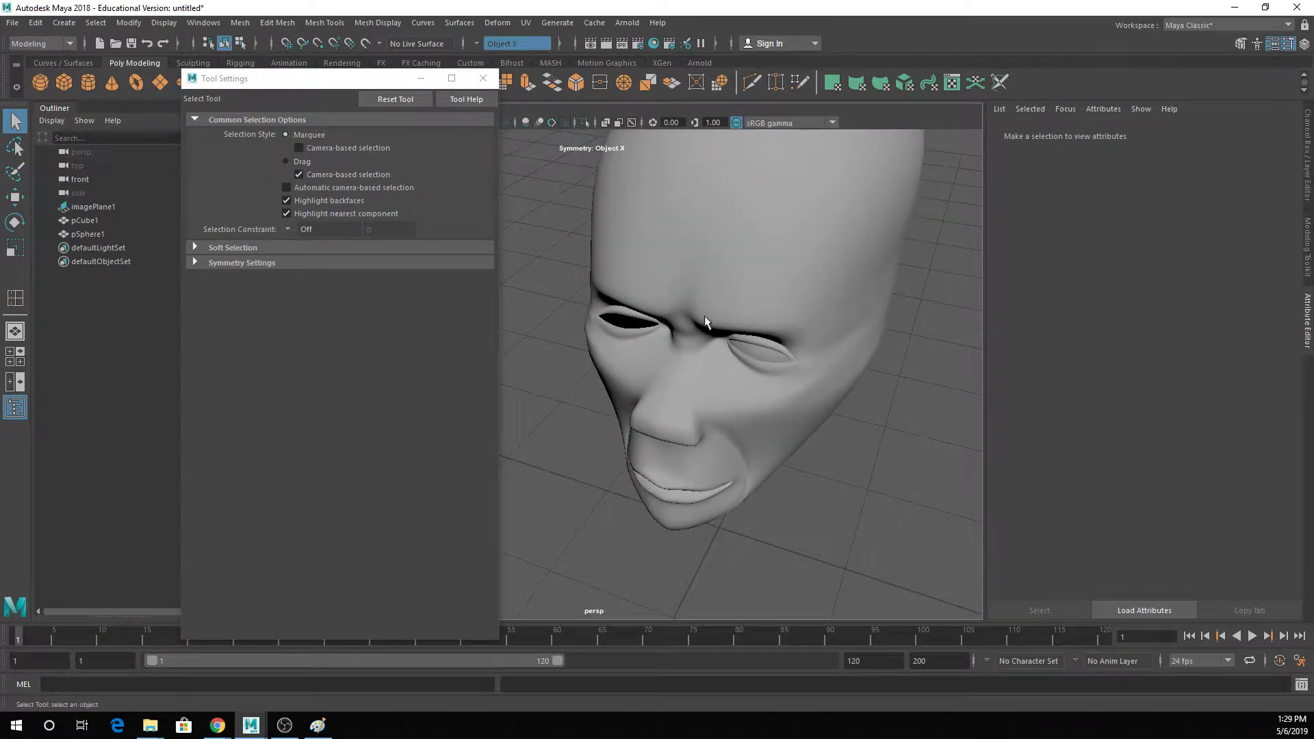
mouse_move(690, 368)
alt+mouse_down()
mouse_move(651, 361)
mouse_move(691, 347)
alt+mouse_up()
- Move and rotate the nose-bridge and nose-side vertices in vertex mode
click(692, 347)
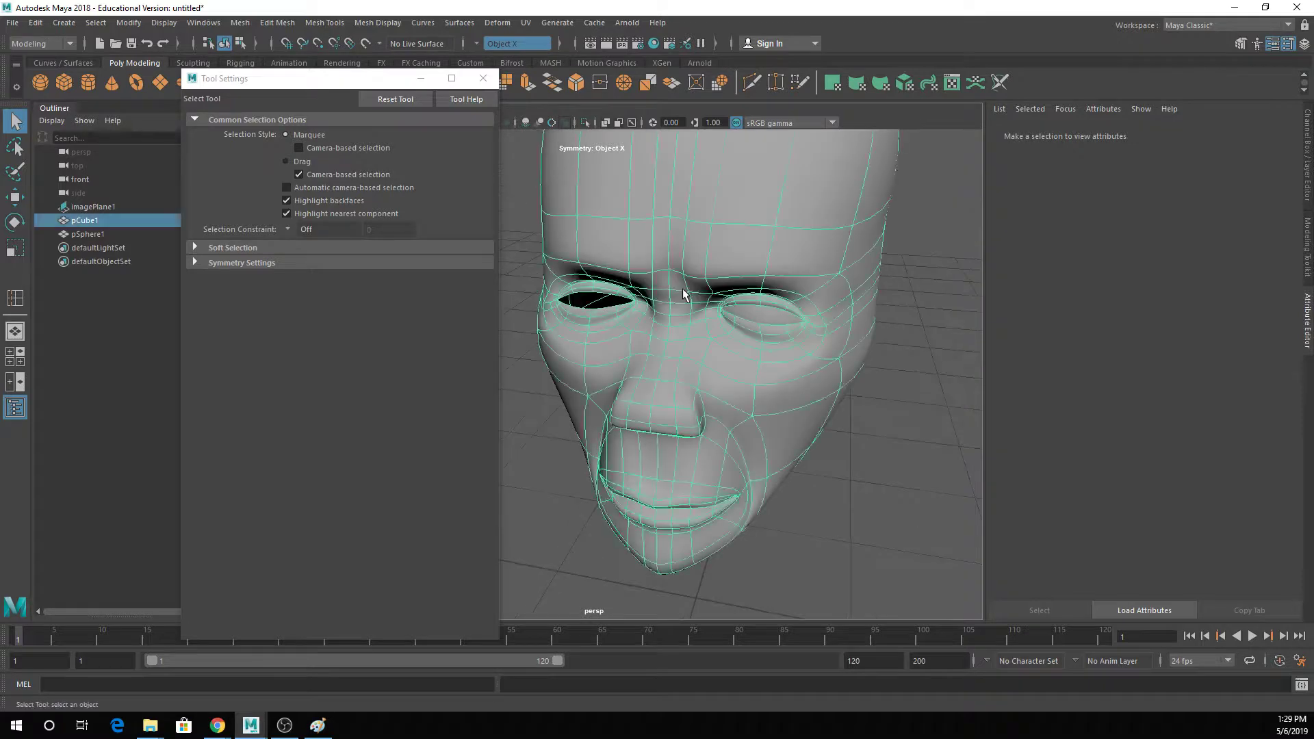
key(F9)
click(671, 293)
key(w)
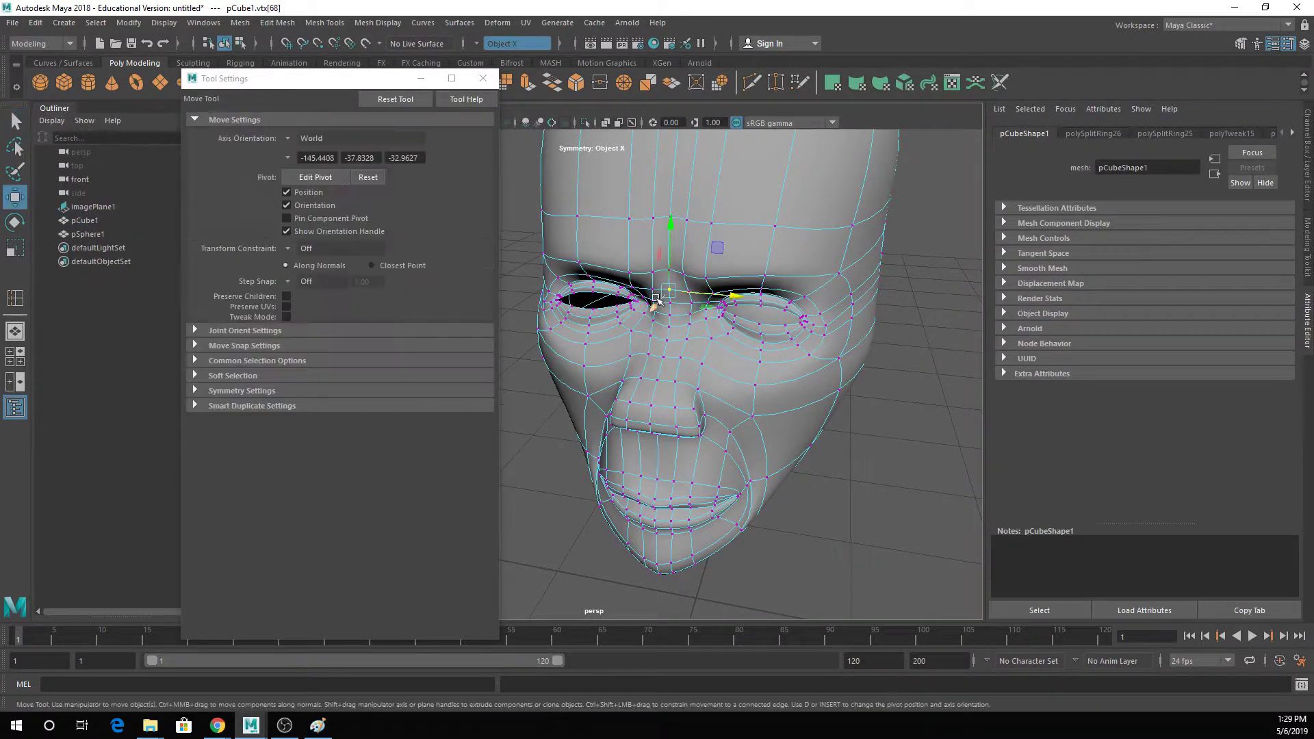
click(670, 290)
alt+drag(681, 359, 729, 349)
key(q)
shift+click(700, 345)
key(w)
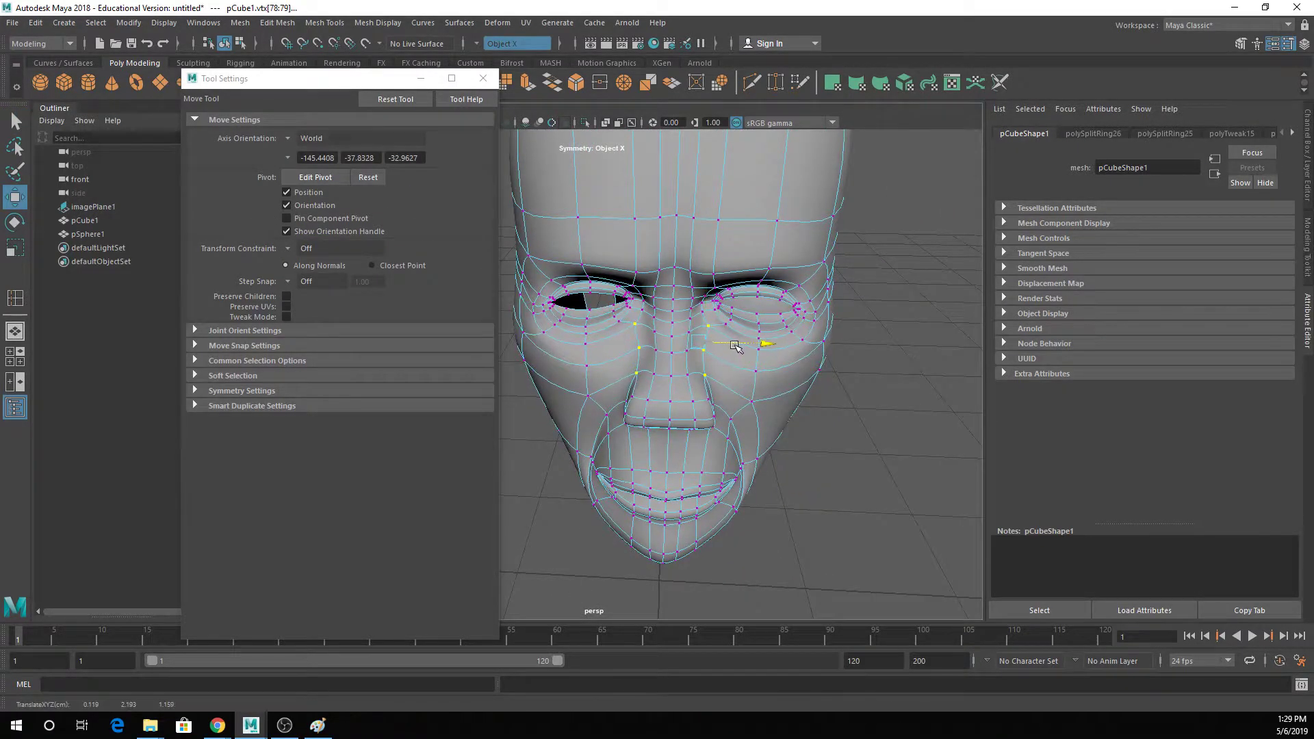
key(e)
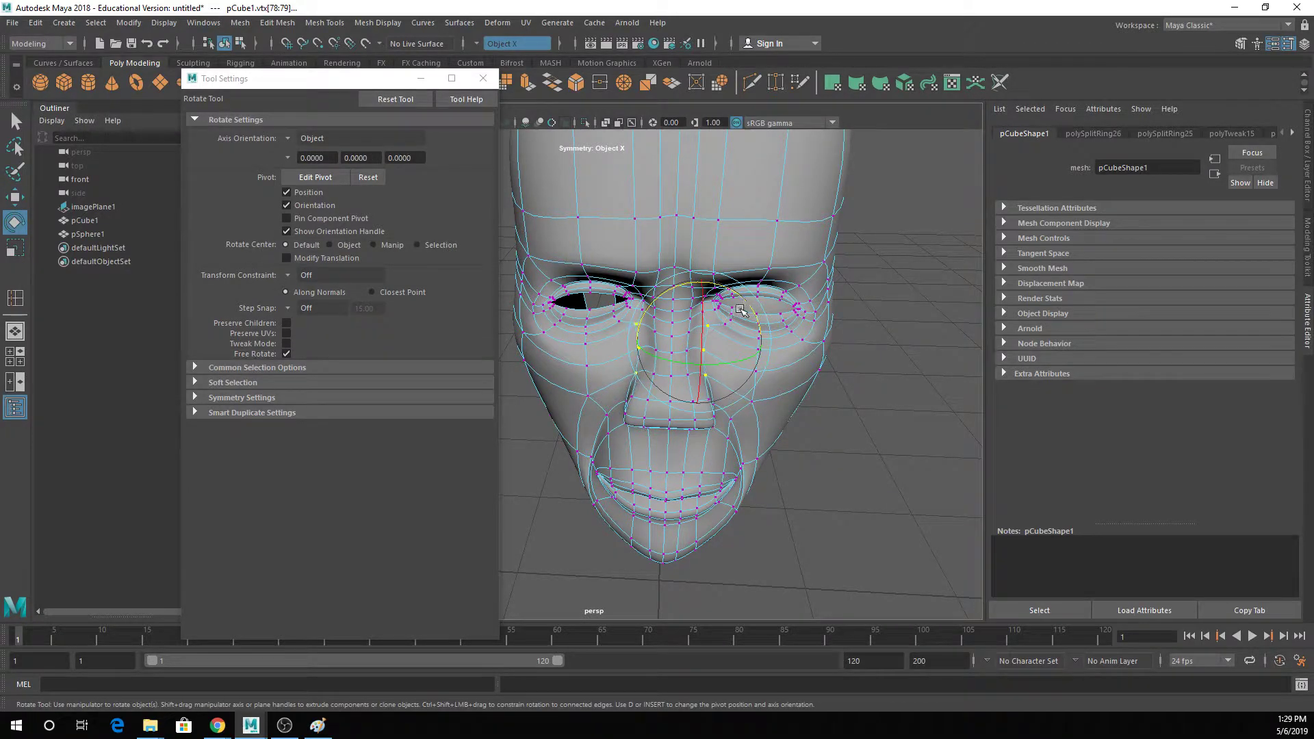
key(w)
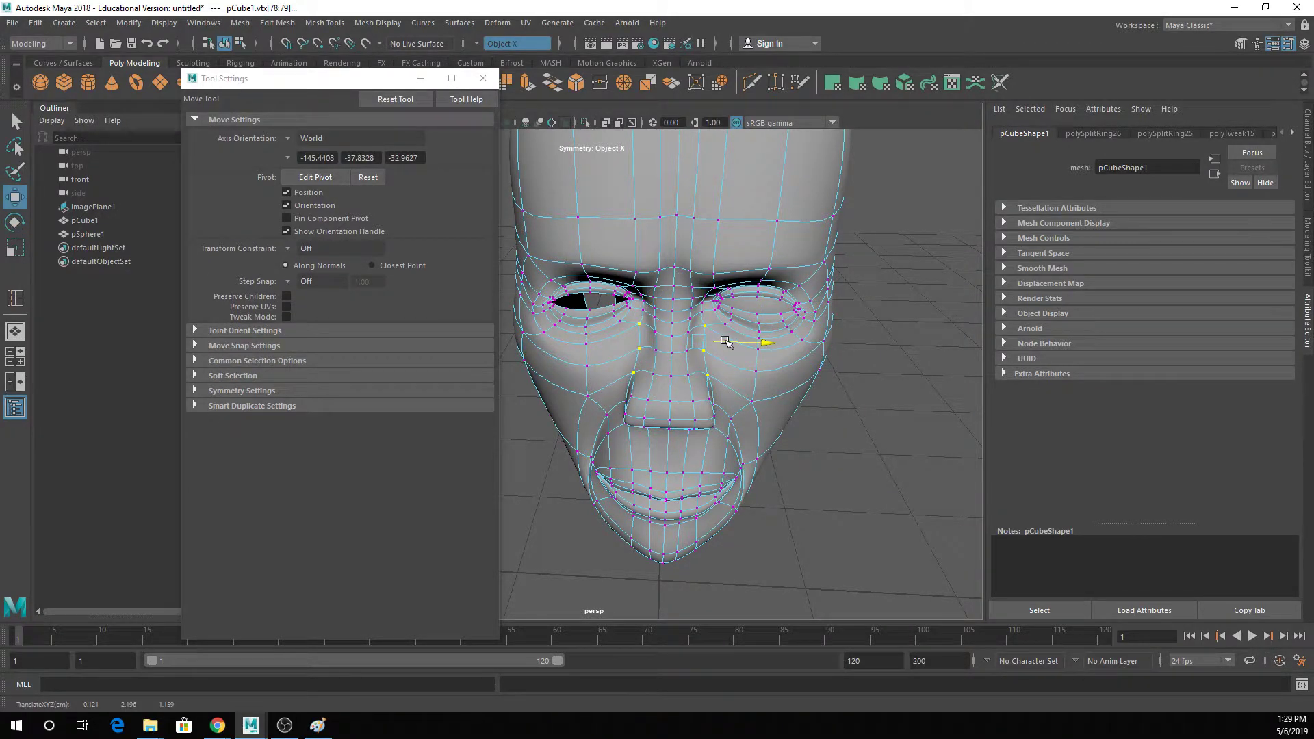
- Reposition vertices along the side of the nose and beside the nostril
alt+drag(727, 342, 594, 332)
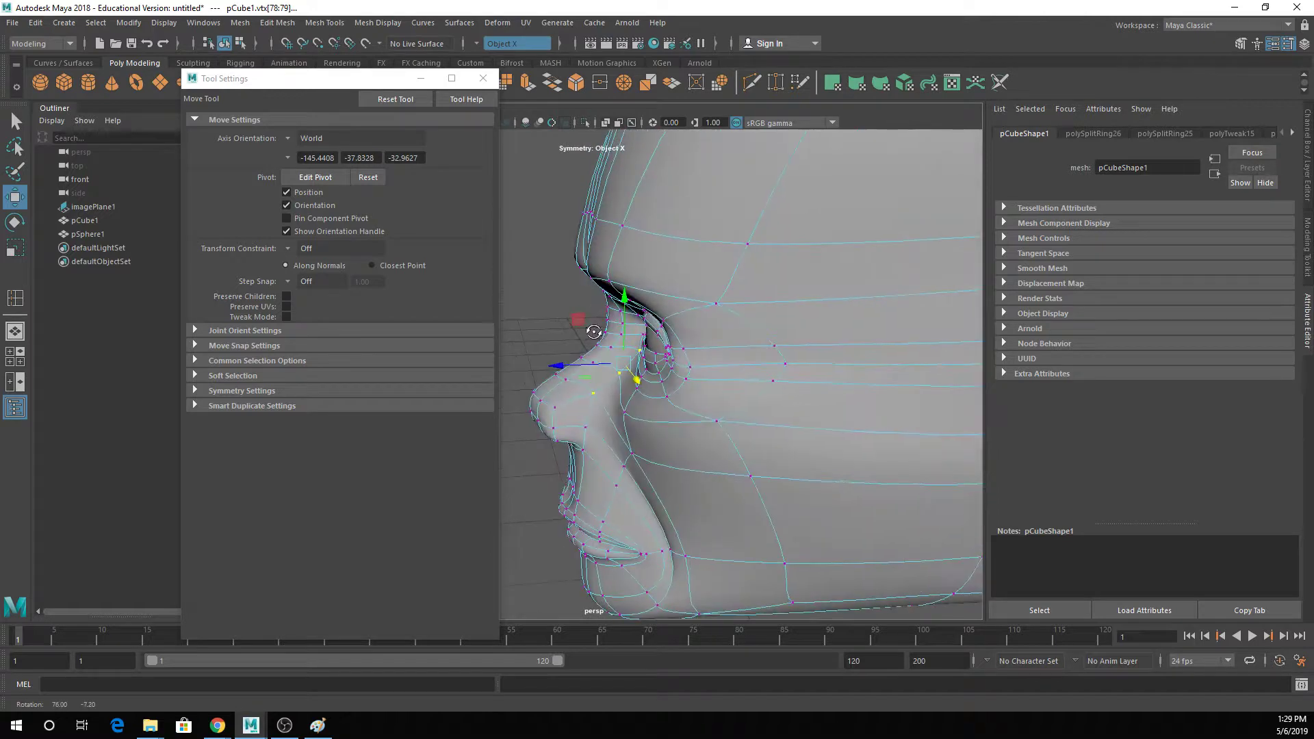
alt+drag(620, 388, 649, 367)
key(q)
key(w)
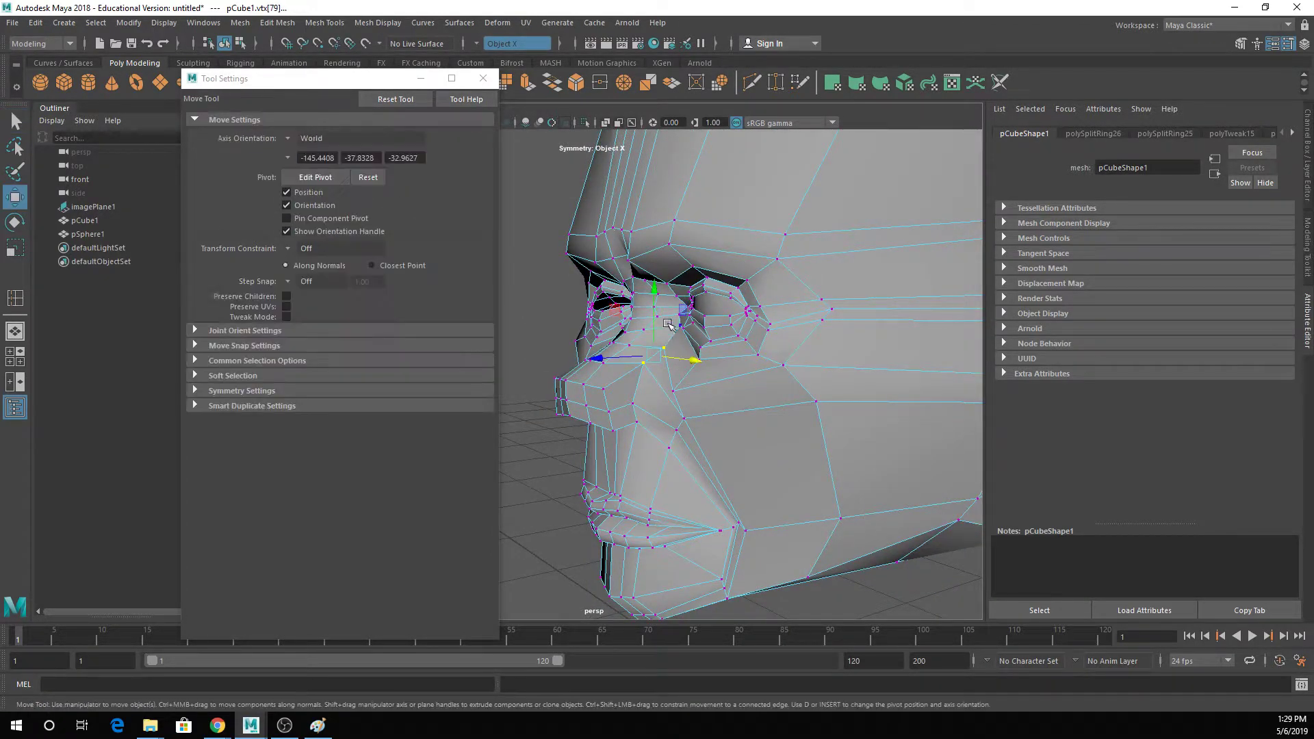
click(643, 387)
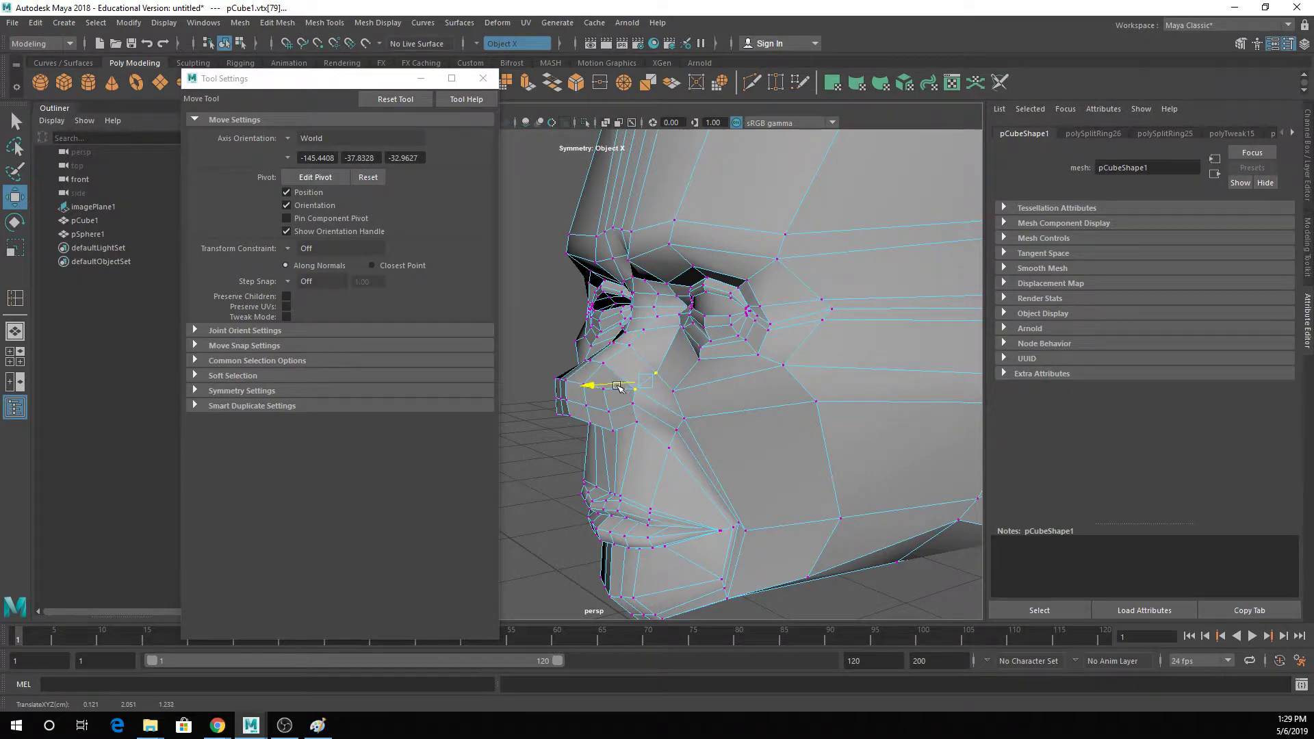
alt+drag(629, 388, 682, 429)
key(alt)
key(q)
key(w)
click(685, 432)
- Select the four side faces of the nose in face mode
key(3)
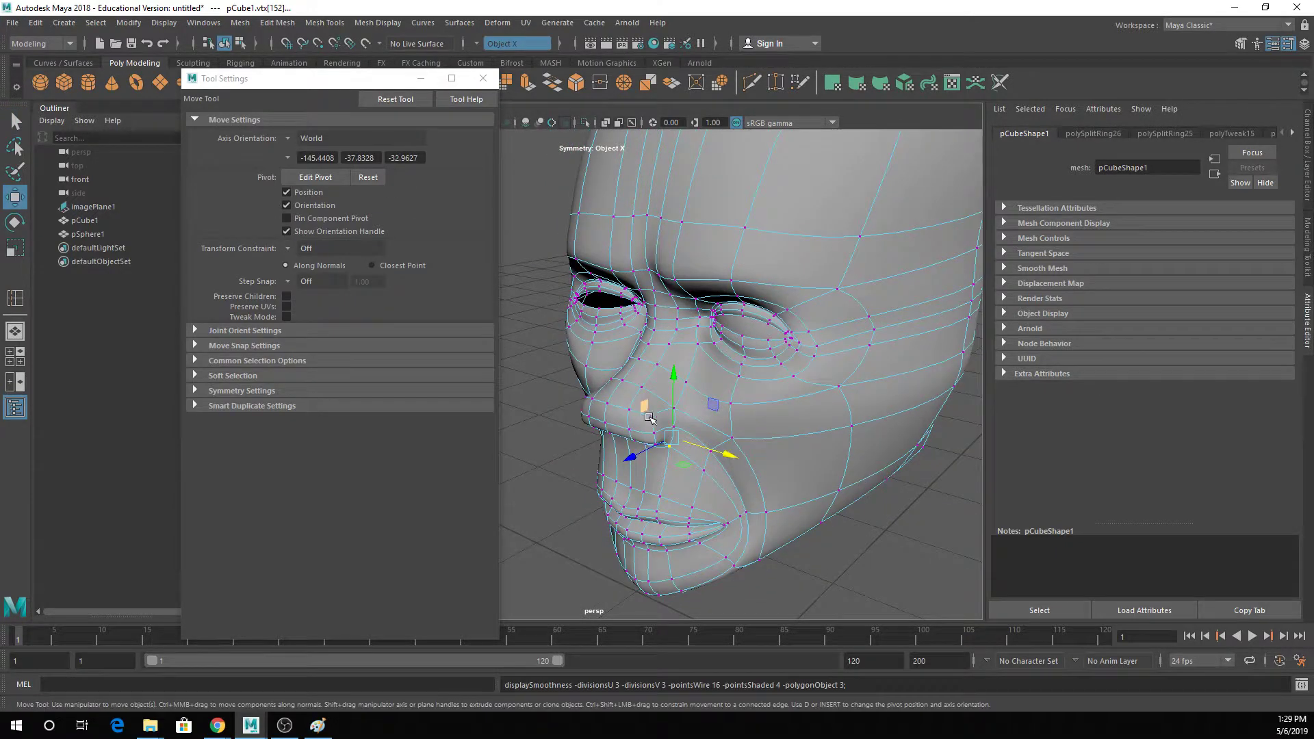
key(1)
key(q)
click(657, 437)
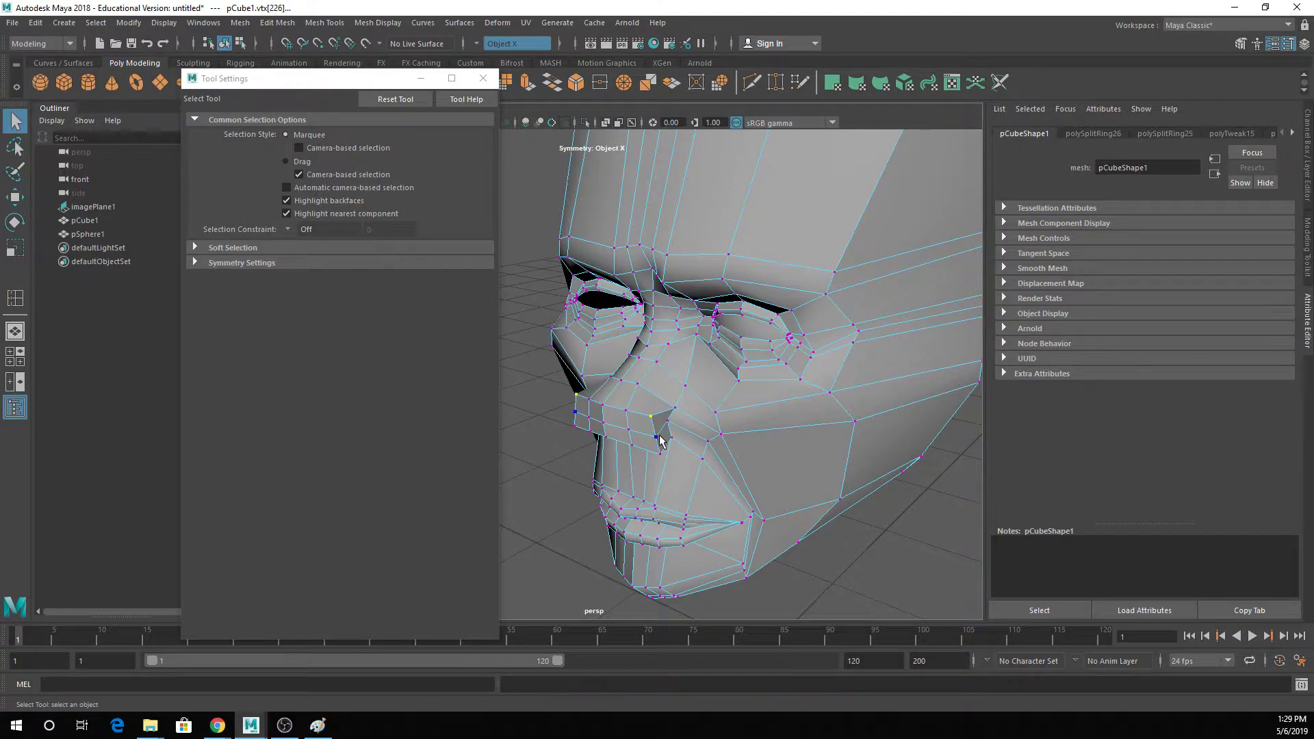
right_drag(640, 417, 641, 404)
click(625, 419)
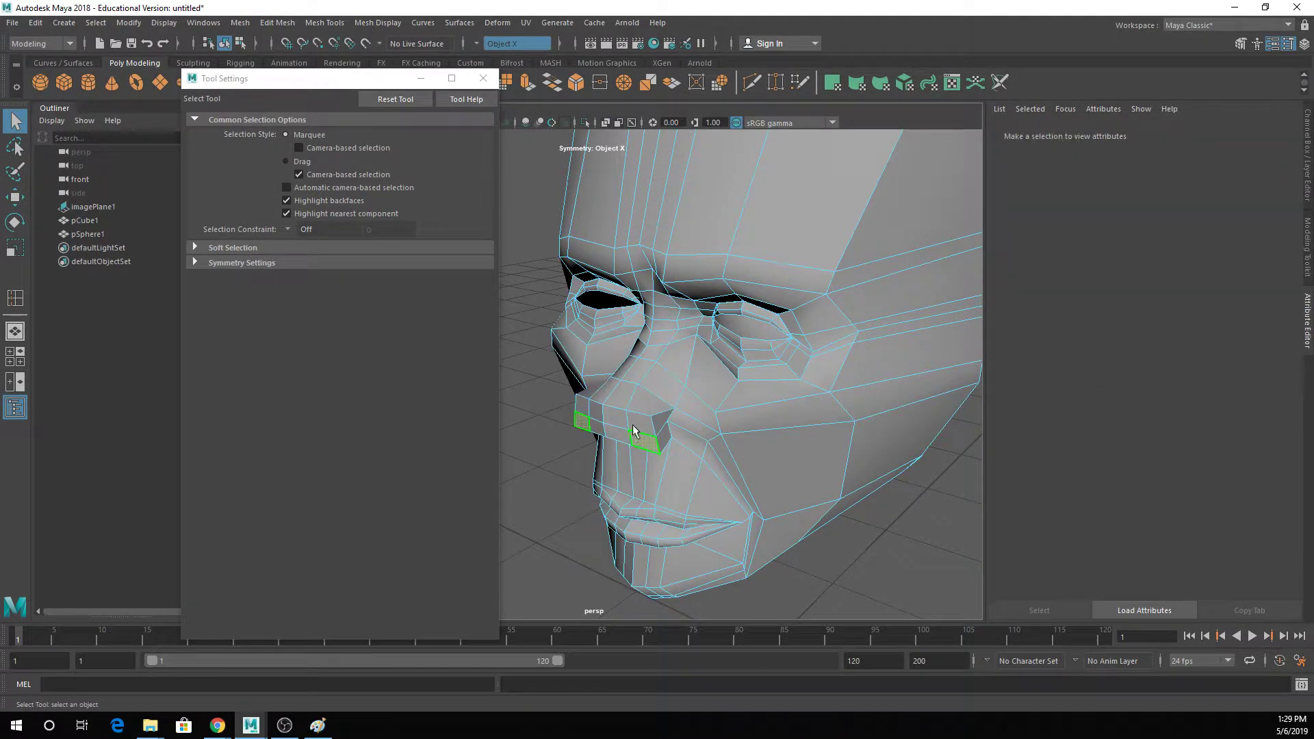
click(625, 423)
click(637, 442)
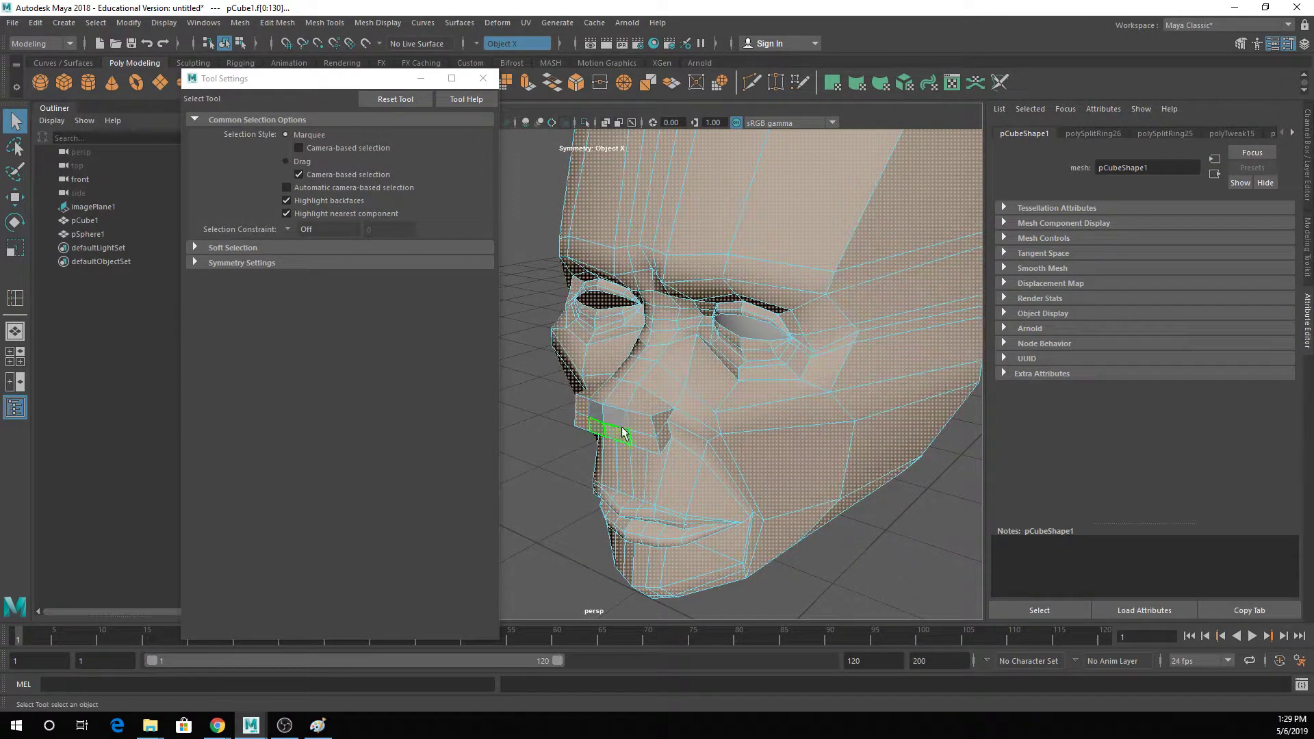
shift+click(643, 442)
- Relax the nose faces with Edit Mesh > Average Vertices, repeated with G
click(277, 23)
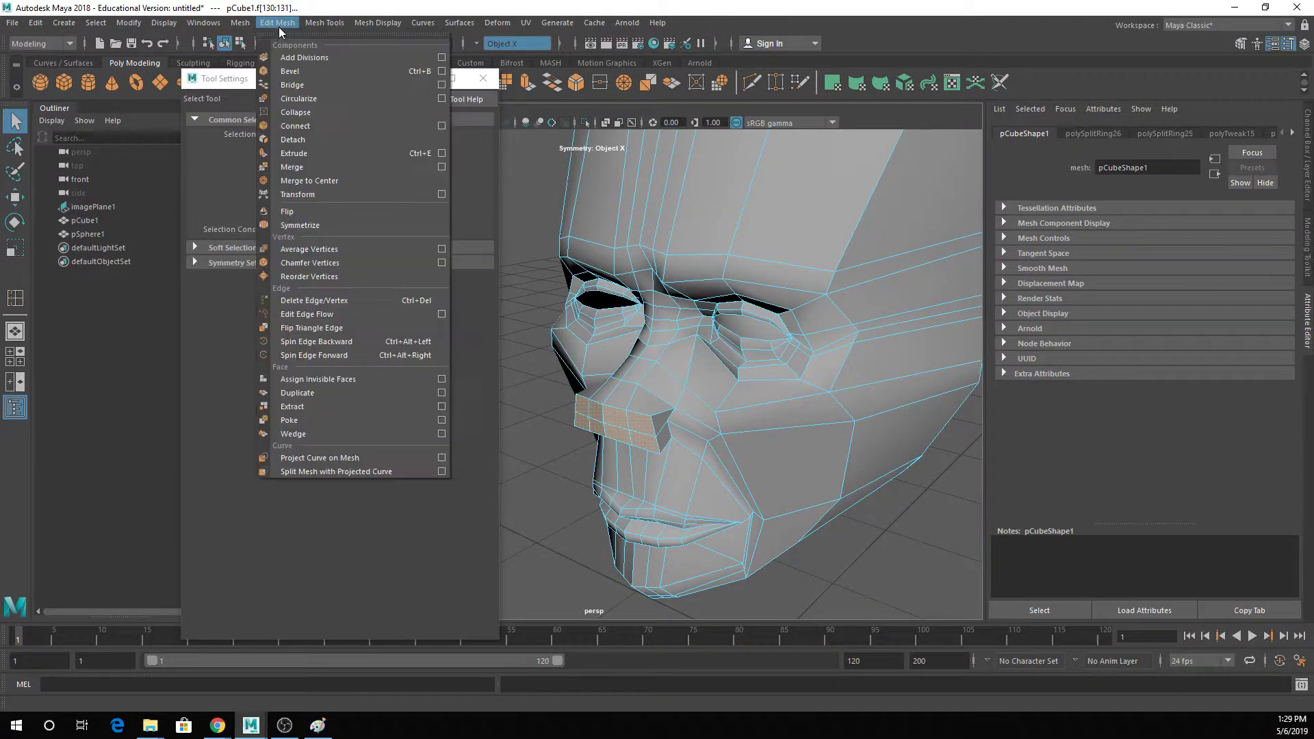
click(307, 248)
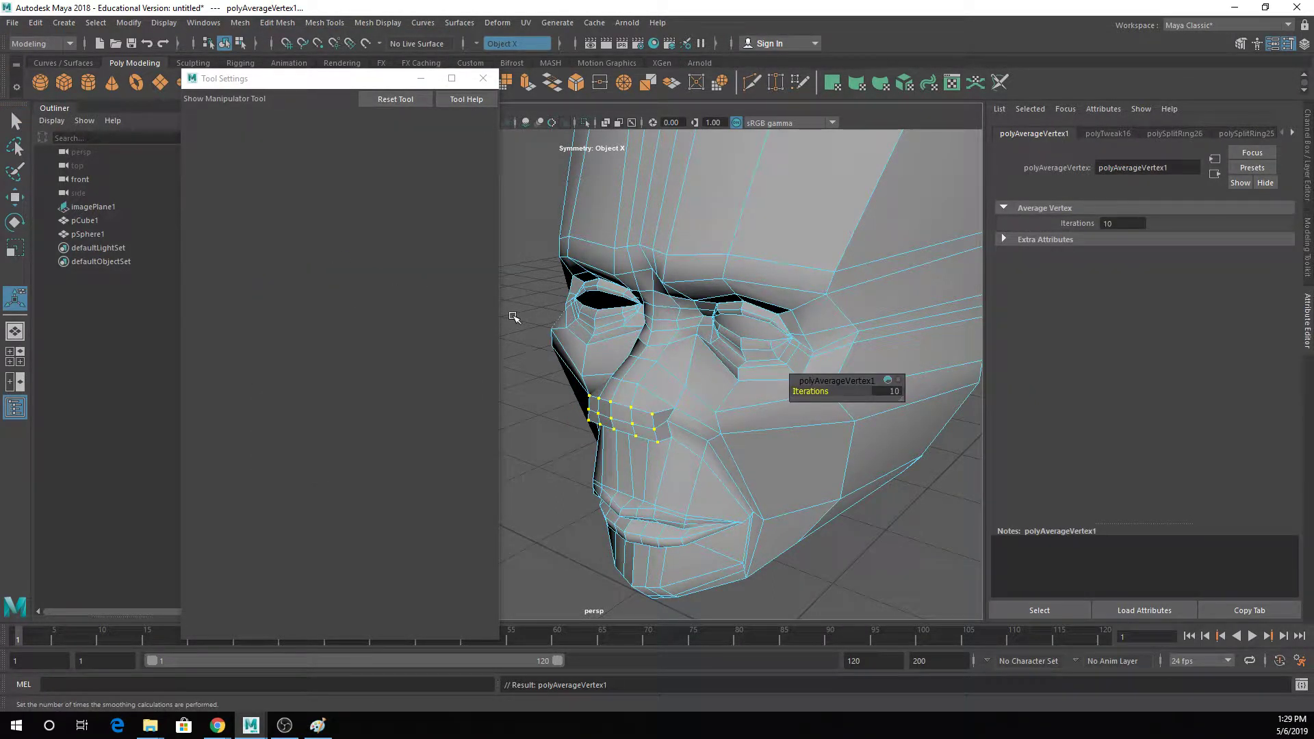
key(g)
key(g)
key(g)
key(g)
key(w)
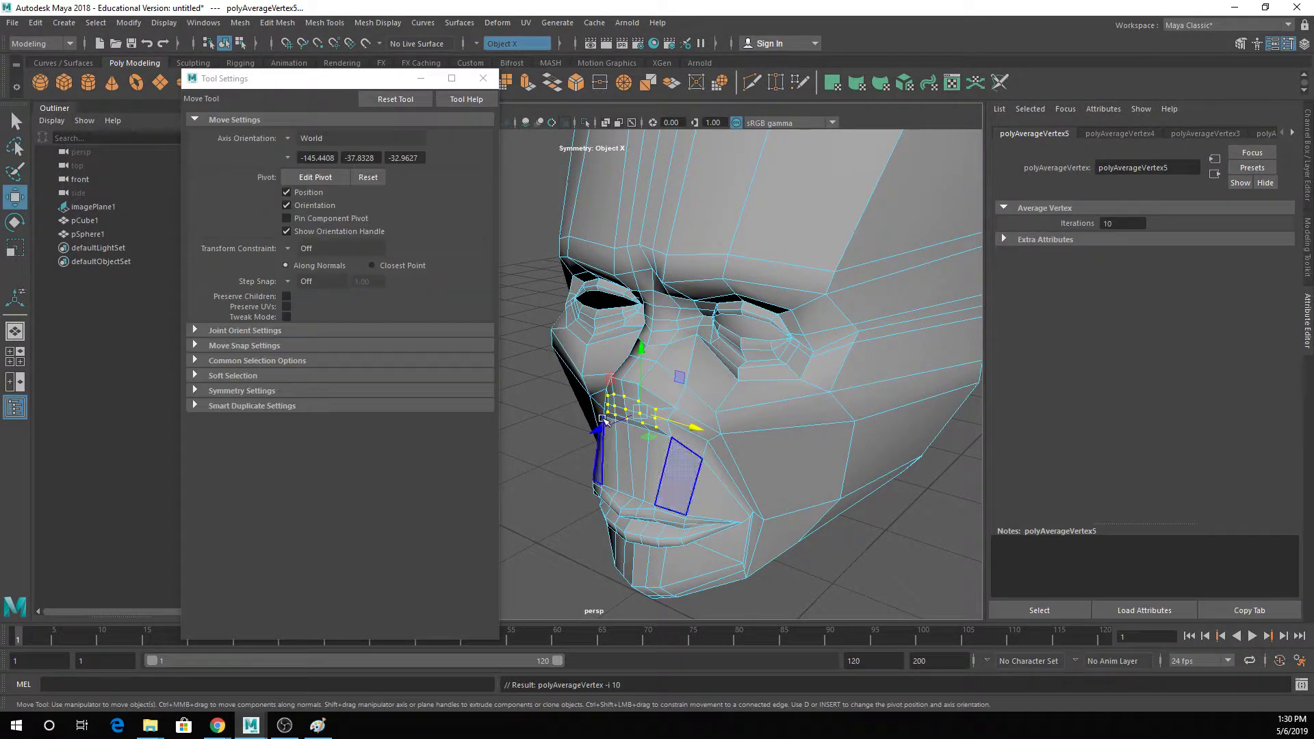
key(ctrl+z)
key(ctrl+z)
key(ctrl+z)
key(q)
- Reselect the nose side faces and view the head from the front in smooth preview
right_drag(621, 330, 622, 369)
click(620, 411)
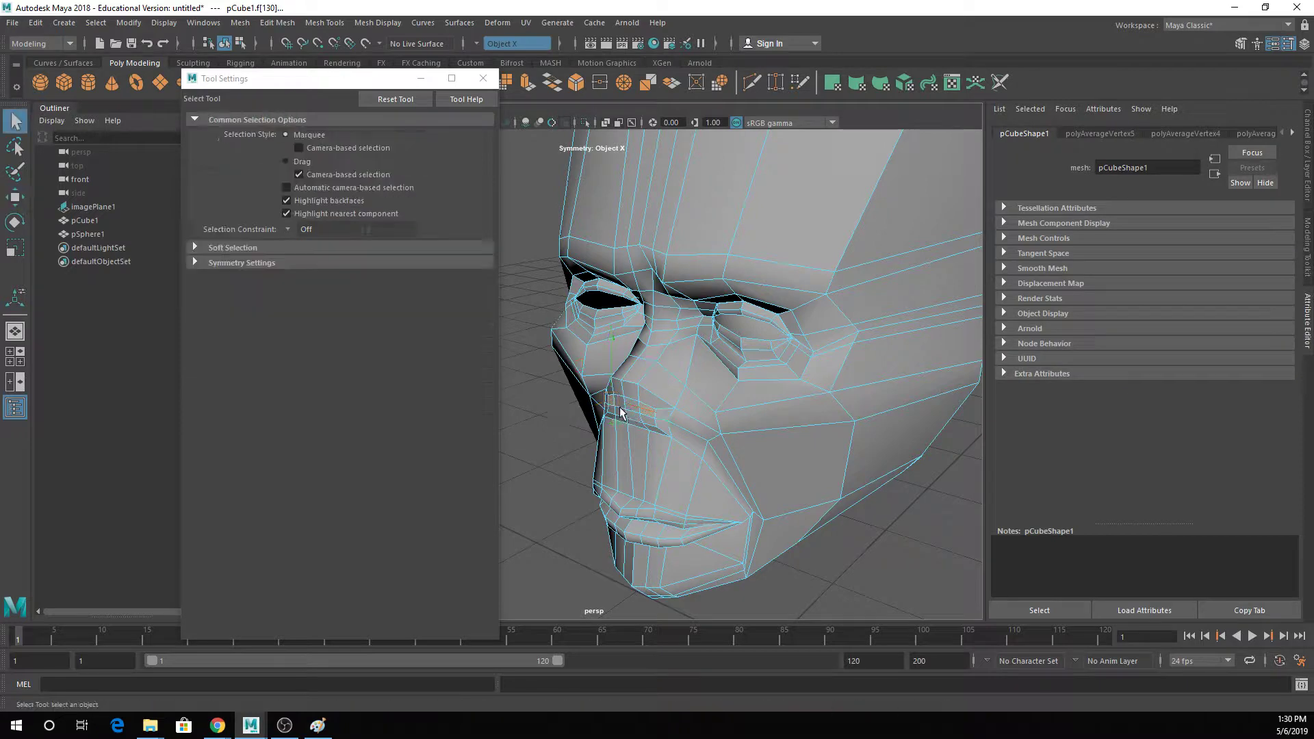
shift+click(616, 401)
key(w)
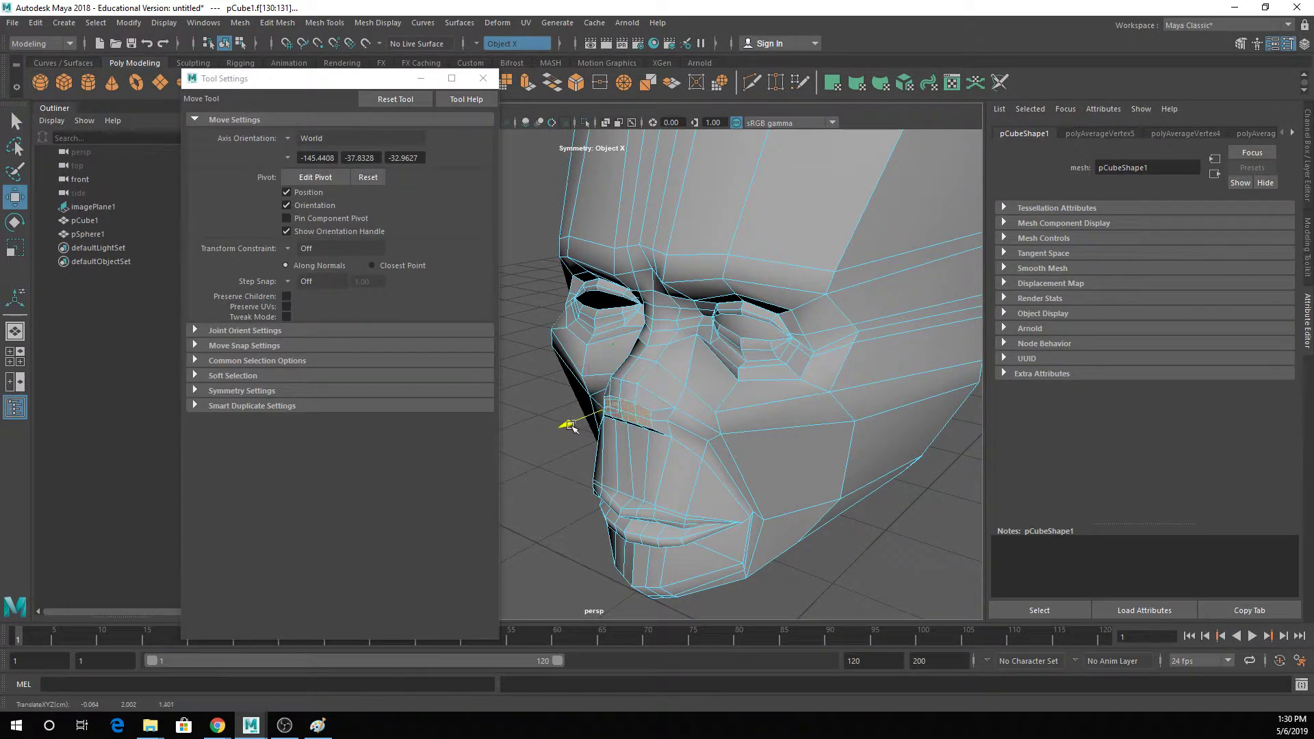
alt+drag(571, 428, 698, 413)
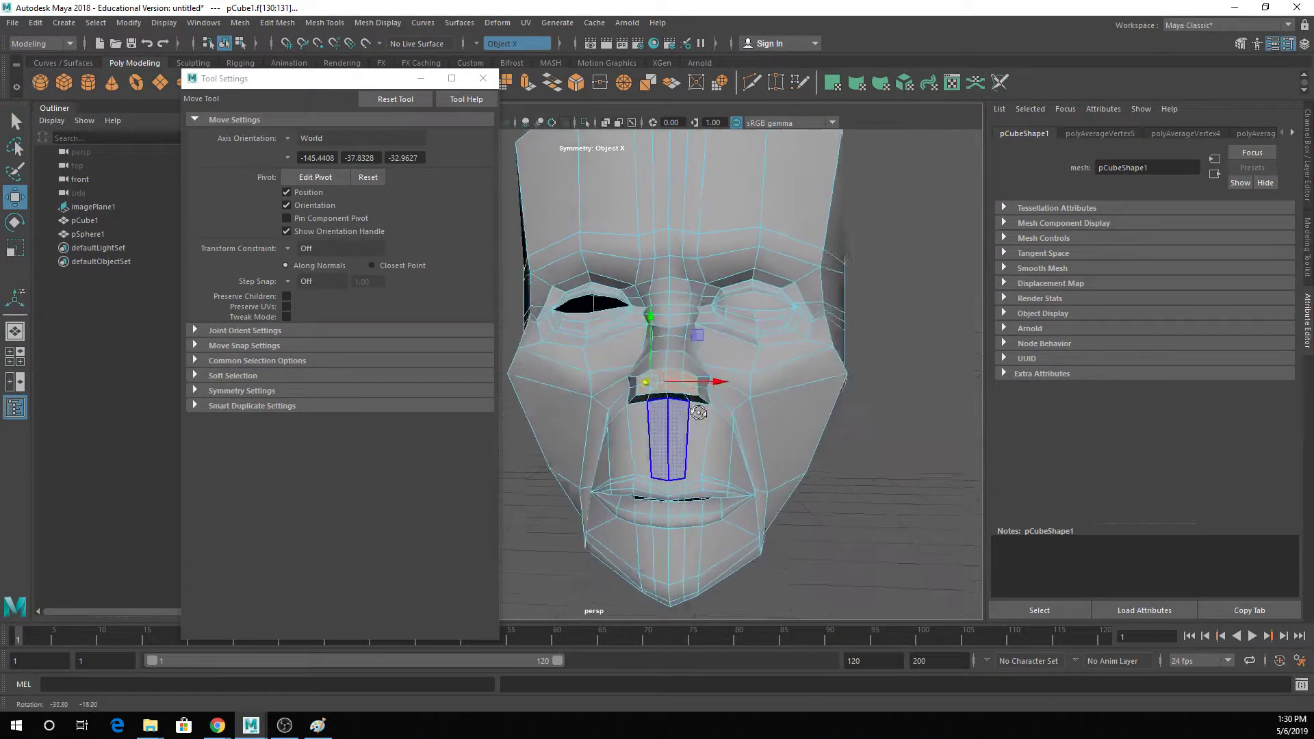
key(3)
click(730, 351)
- Compare the head's low-poly cage and smooth preview from a three-quarter view
key(q)
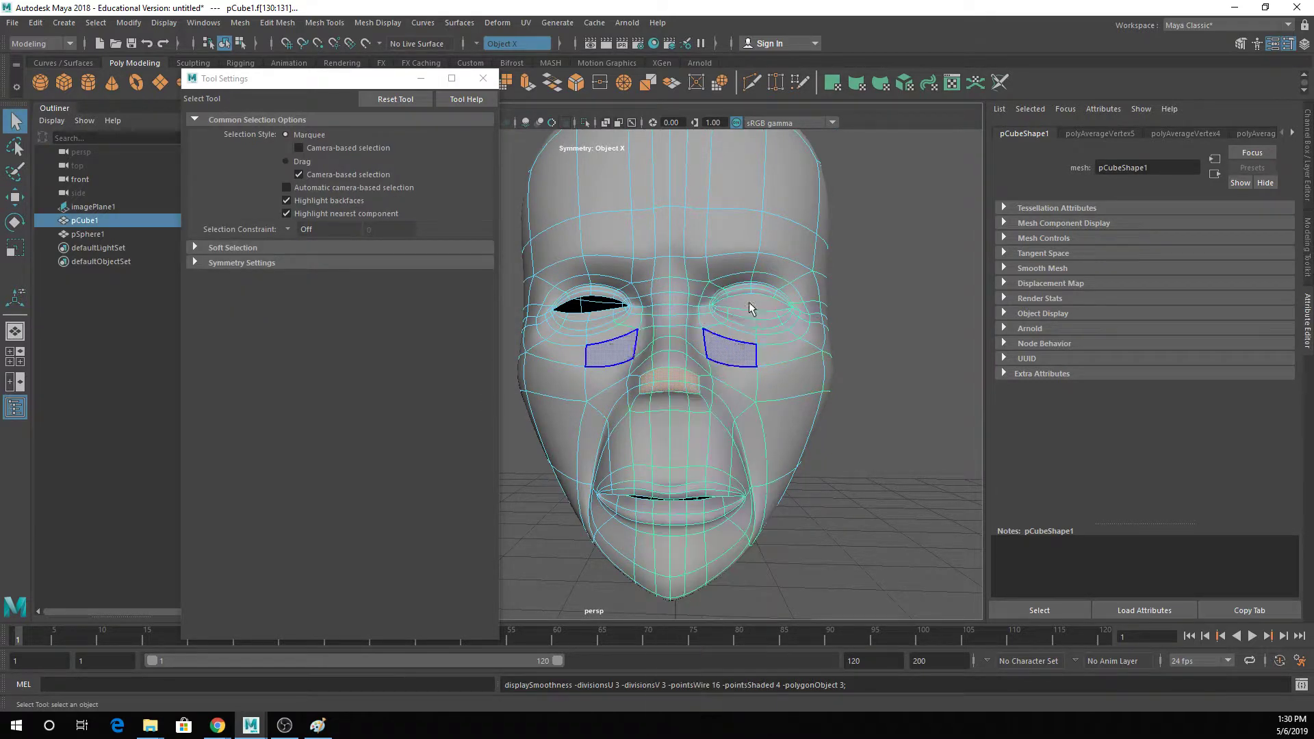
click(815, 461)
alt+drag(815, 460, 746, 431)
click(681, 400)
key(1)
key(3)
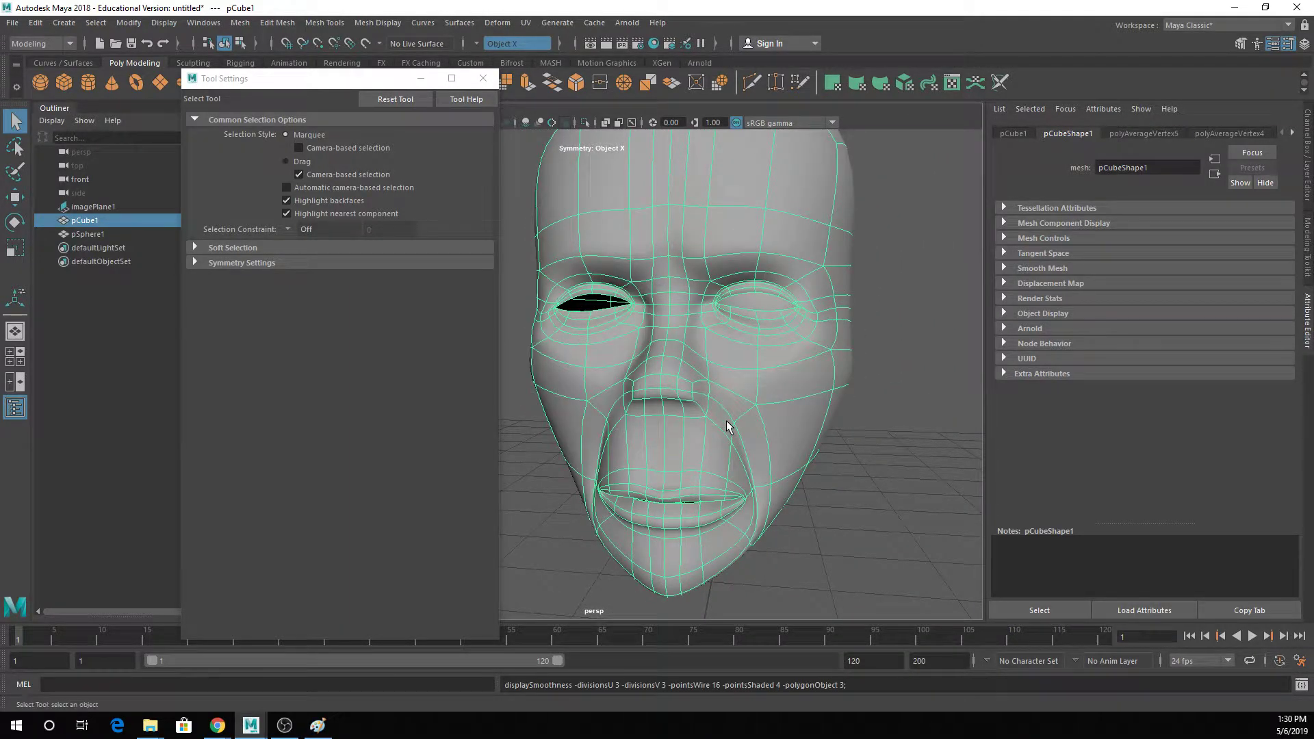
click(870, 467)
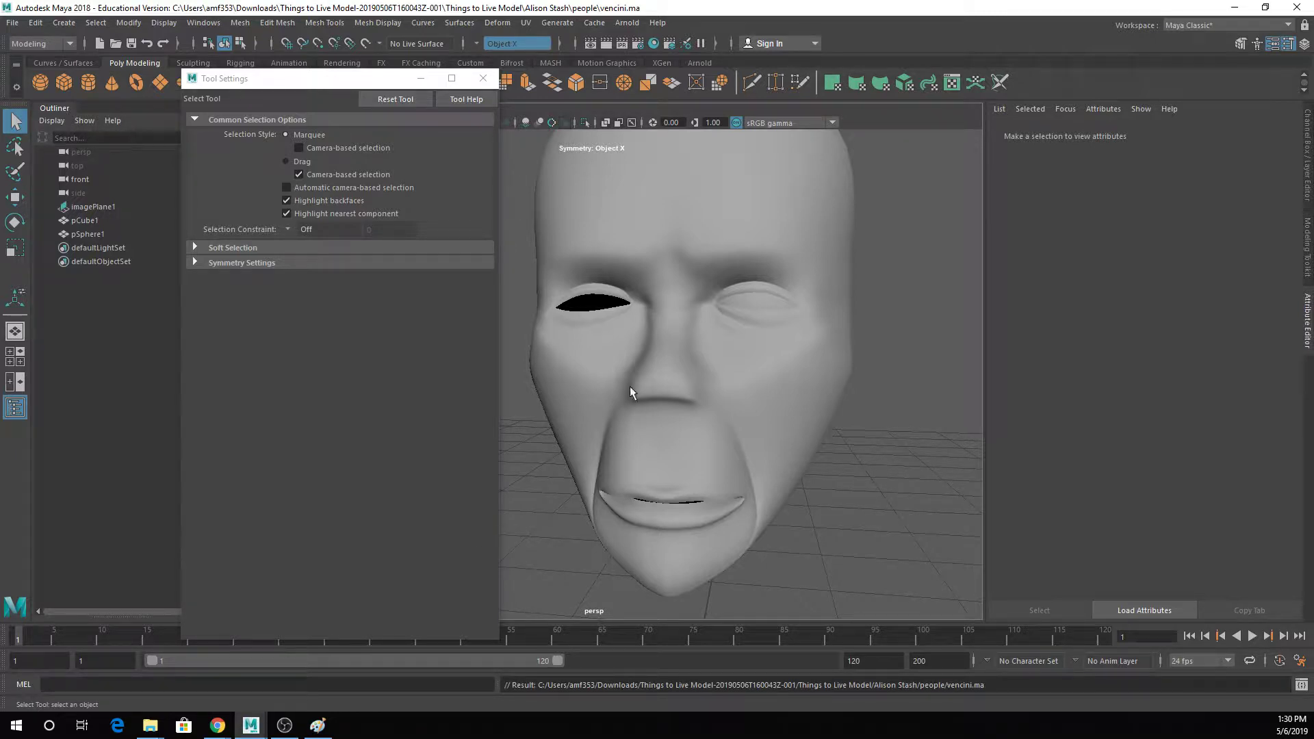
- Check the cage-over-smooth display, then return to smooth preview and orbit left
click(679, 425)
key(2)
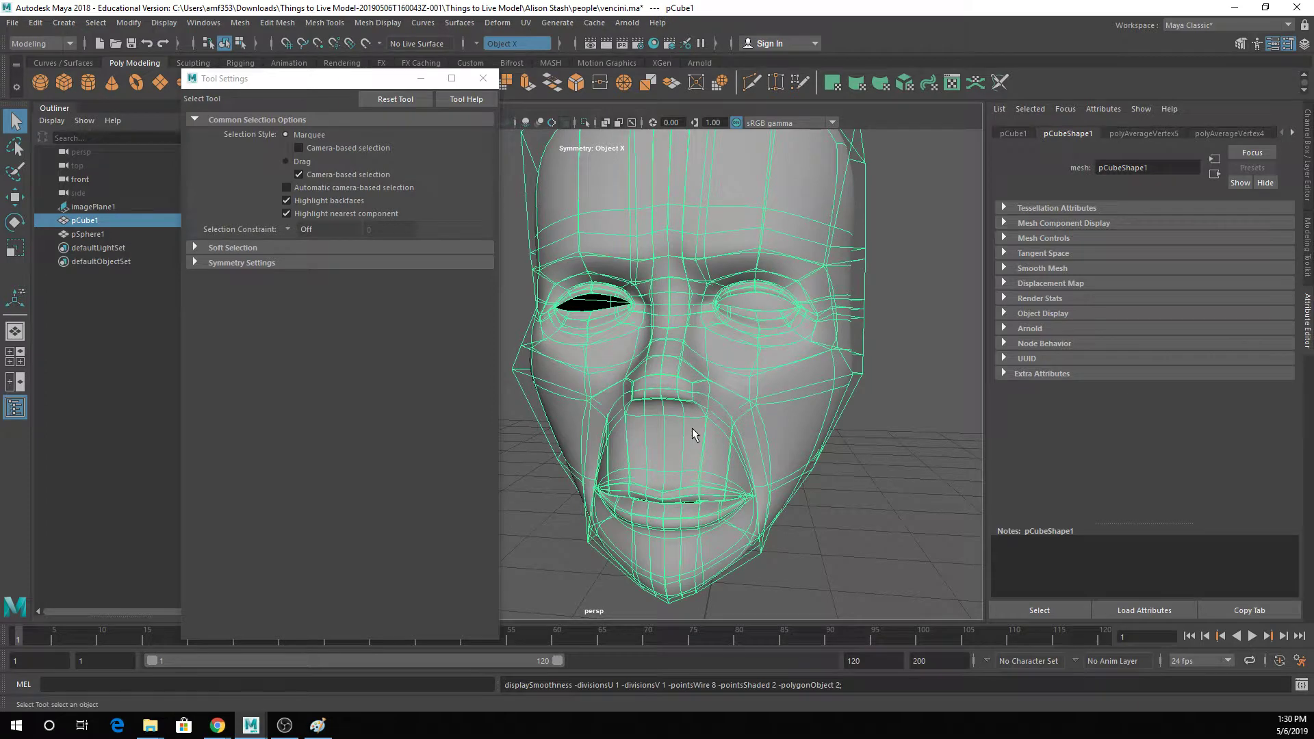
key(1)
click(920, 419)
click(841, 395)
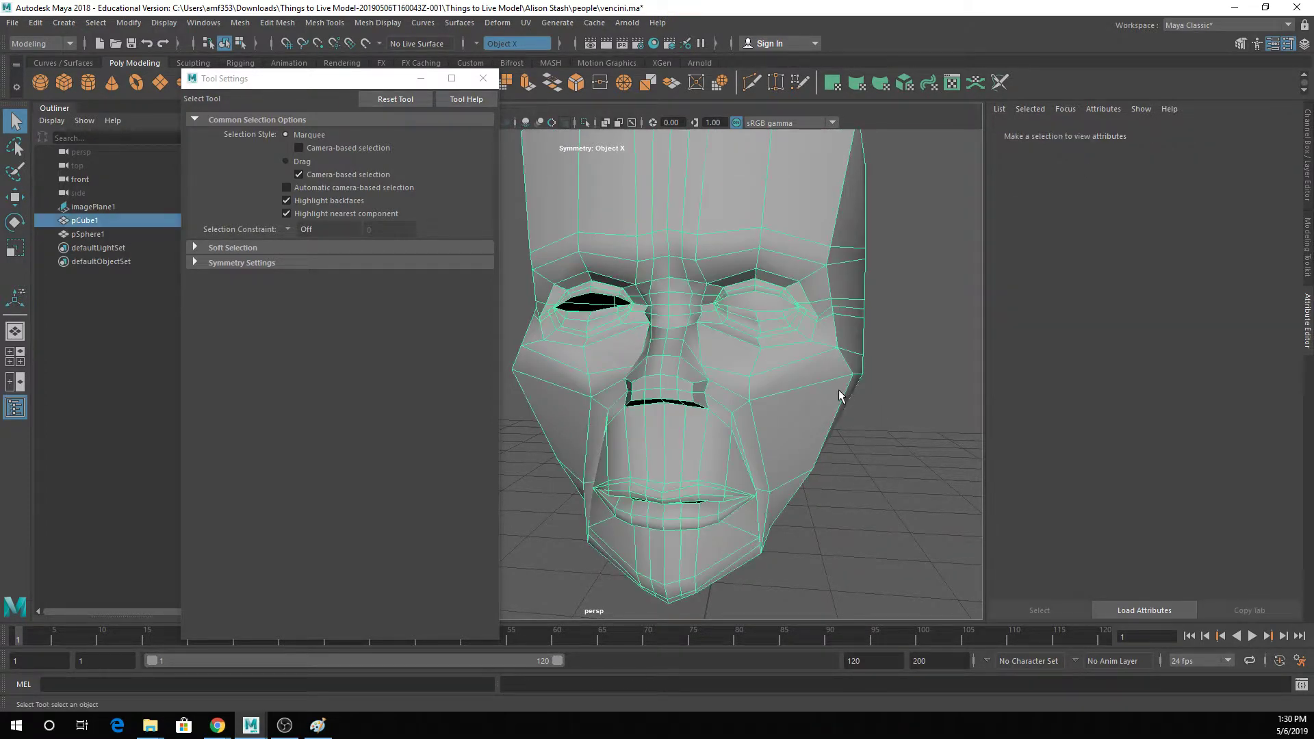
key(3)
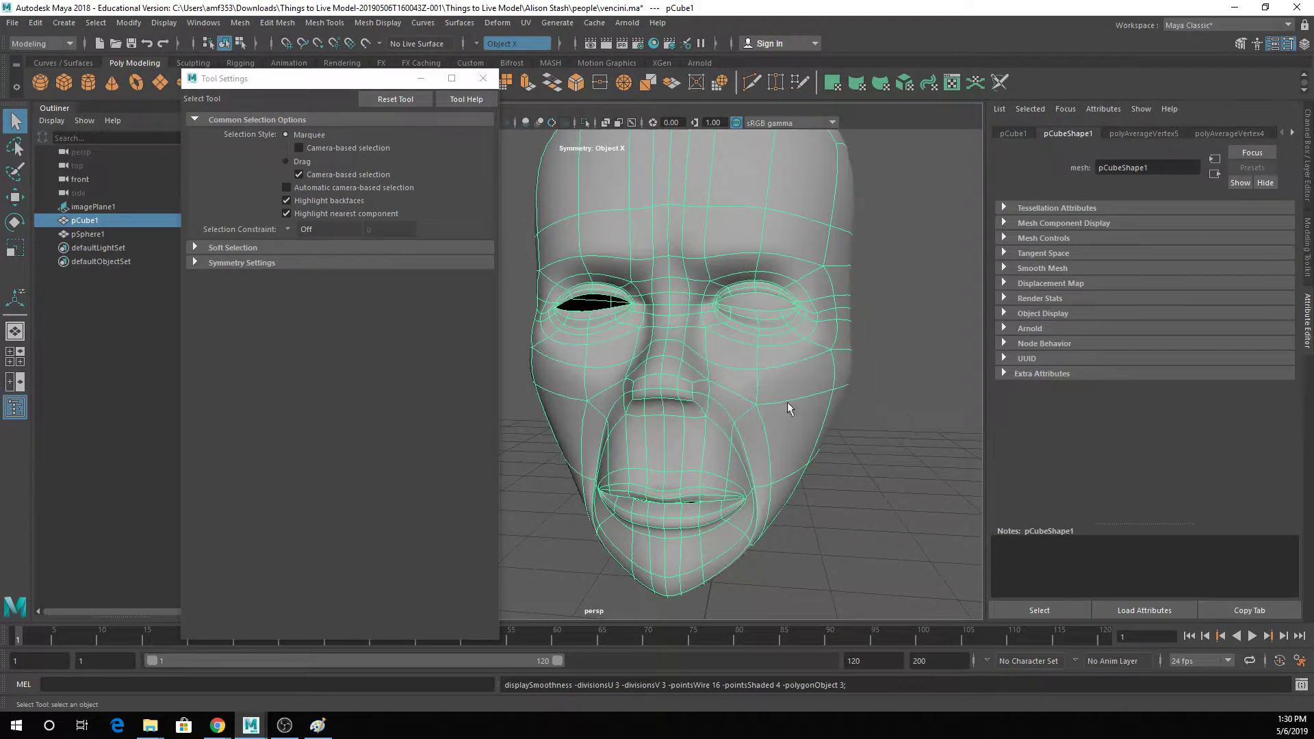
click(881, 446)
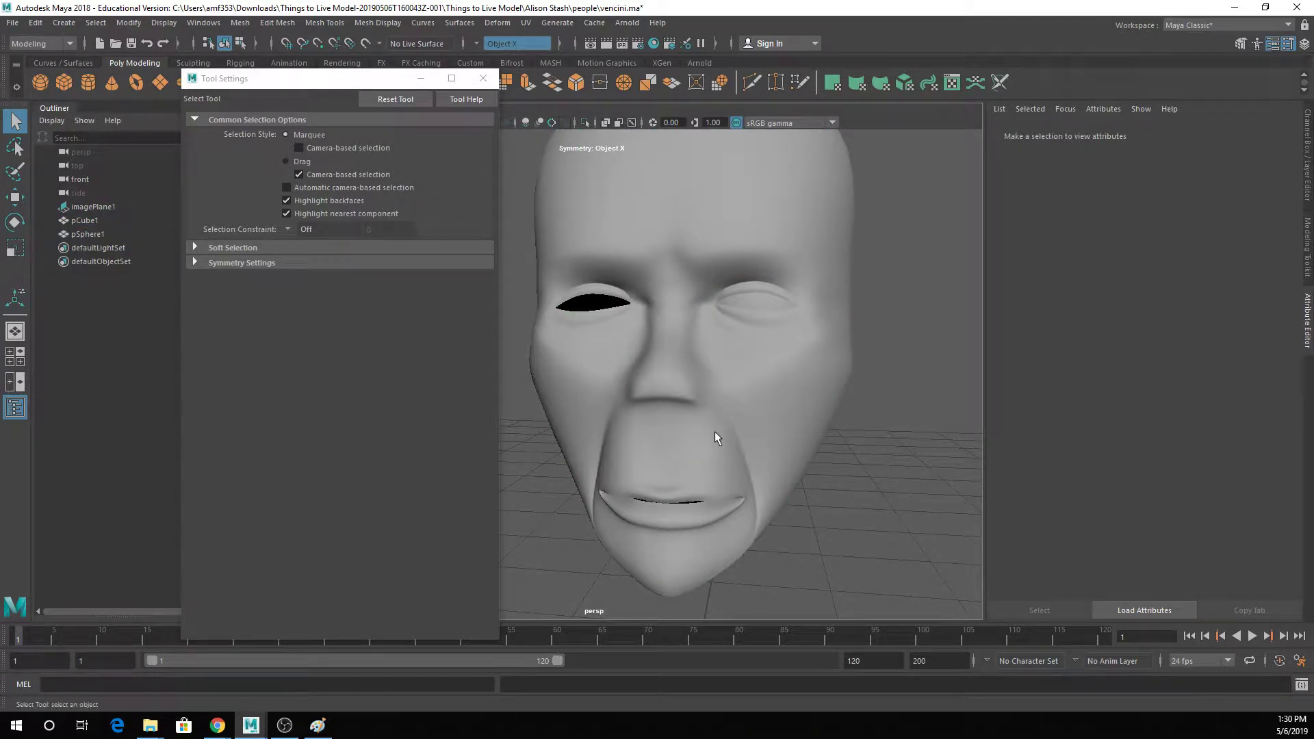
alt+drag(715, 431, 647, 434)
- Close the Tool Settings window and orbit to the right side of the face
click(484, 79)
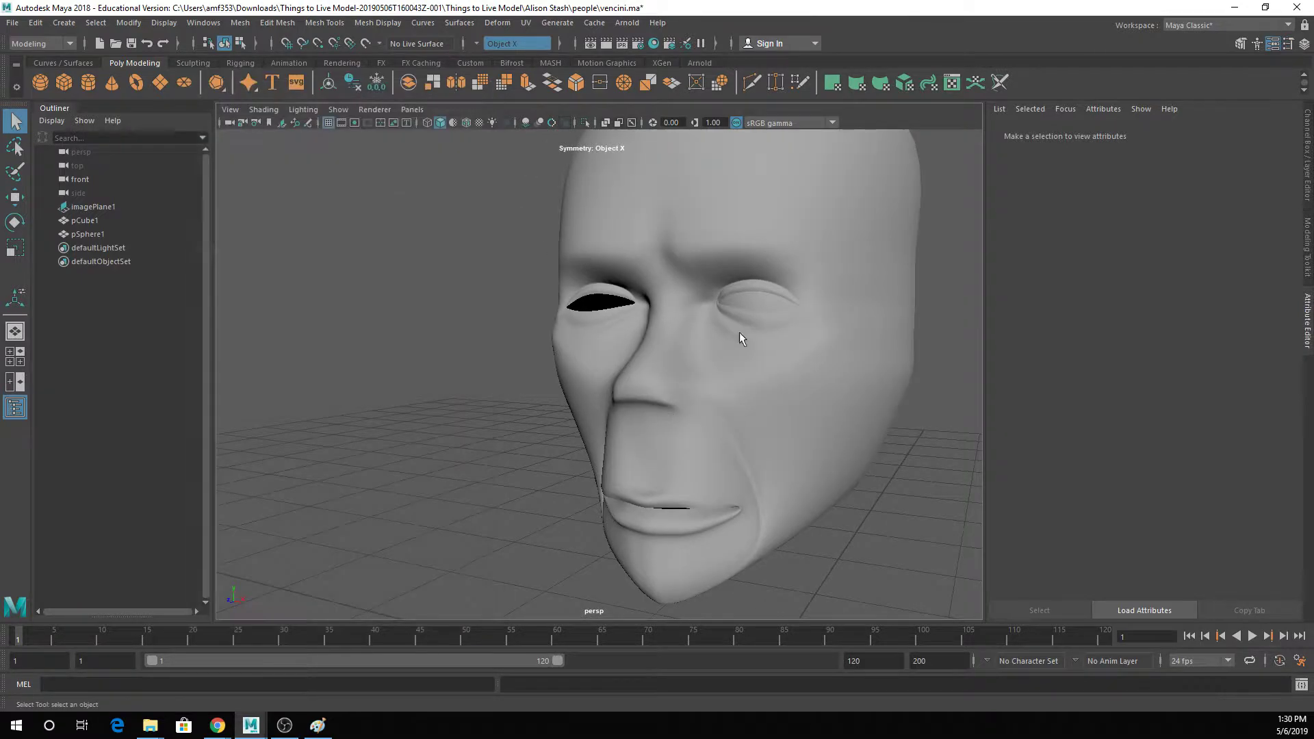
scroll(721, 359, up, 5)
alt+drag(640, 294, 669, 348)
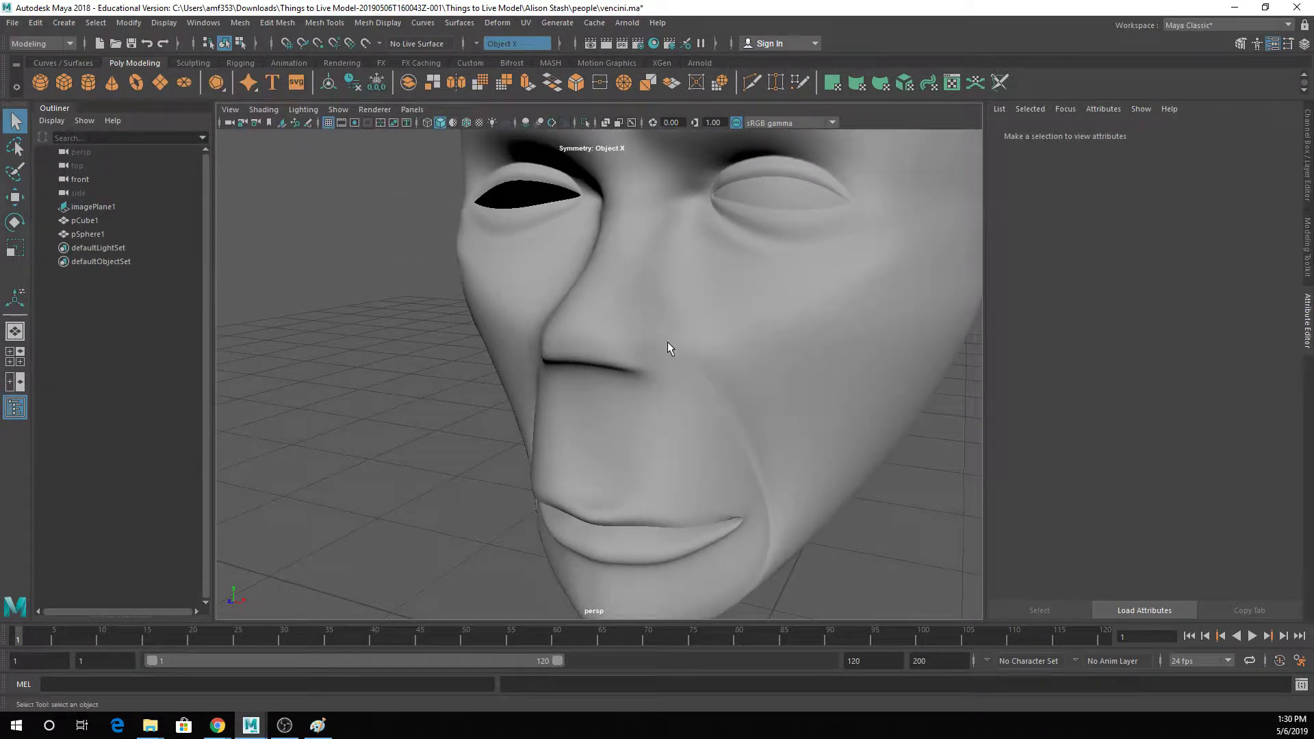
click(655, 375)
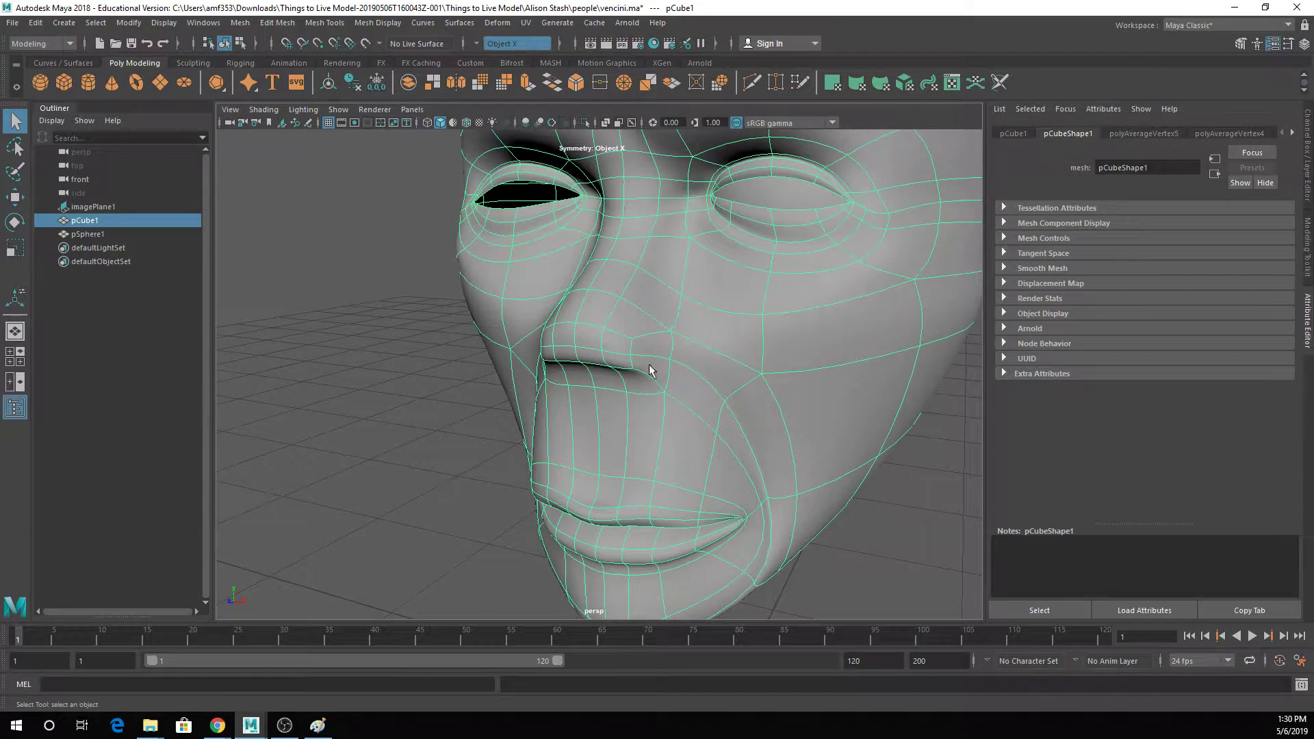
alt+drag(630, 353, 728, 402)
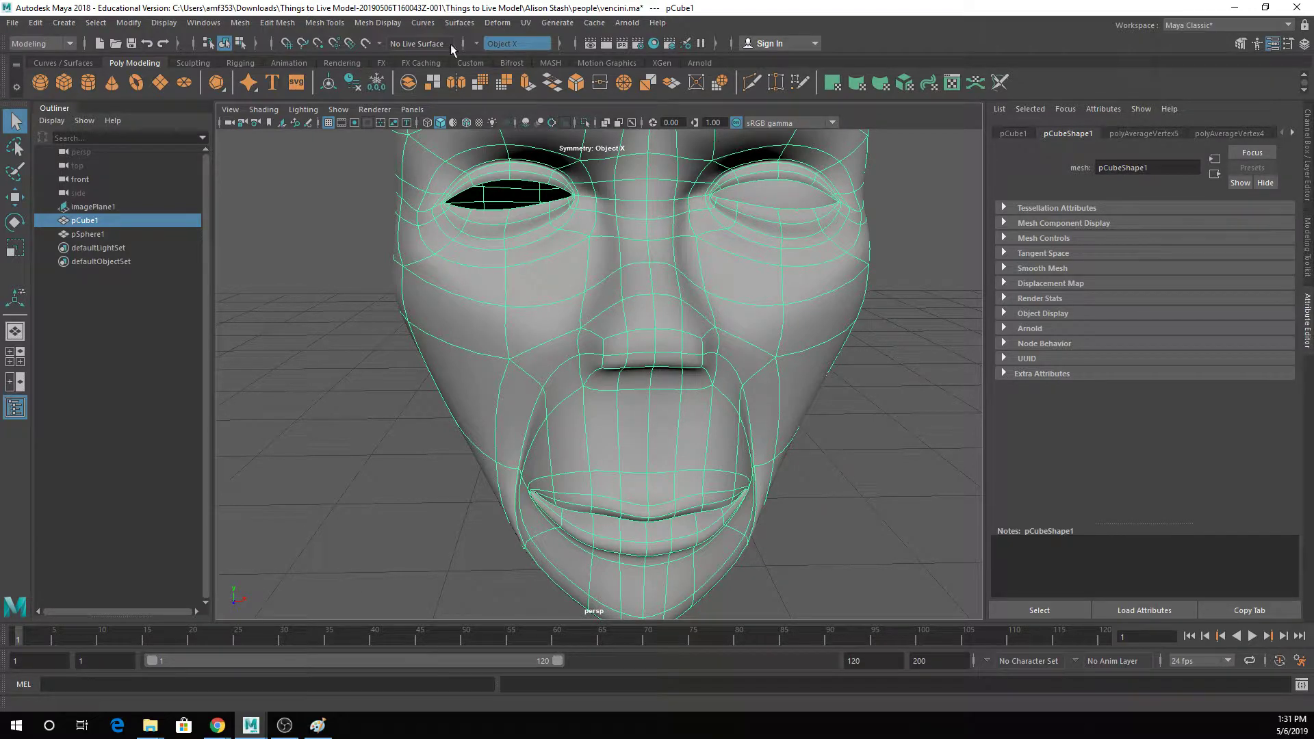
- Insert an edge loop across the nose with Mesh Tools > Insert Edge Loop
click(324, 22)
click(365, 128)
alt+drag(616, 287, 746, 325)
click(698, 330)
- Pull a nose edge sideways to reshape the nose
right_drag(708, 330, 693, 294)
click(692, 326)
key(w)
click(709, 333)
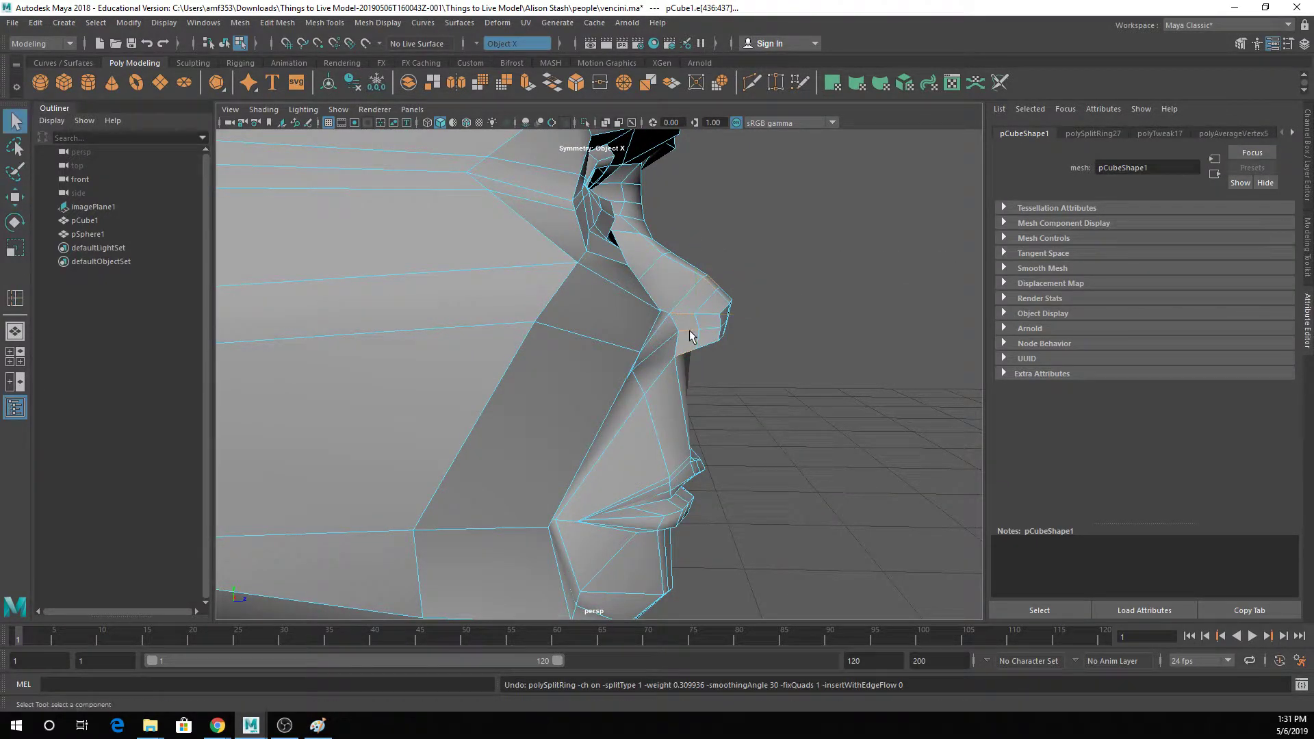
drag(709, 333, 671, 332)
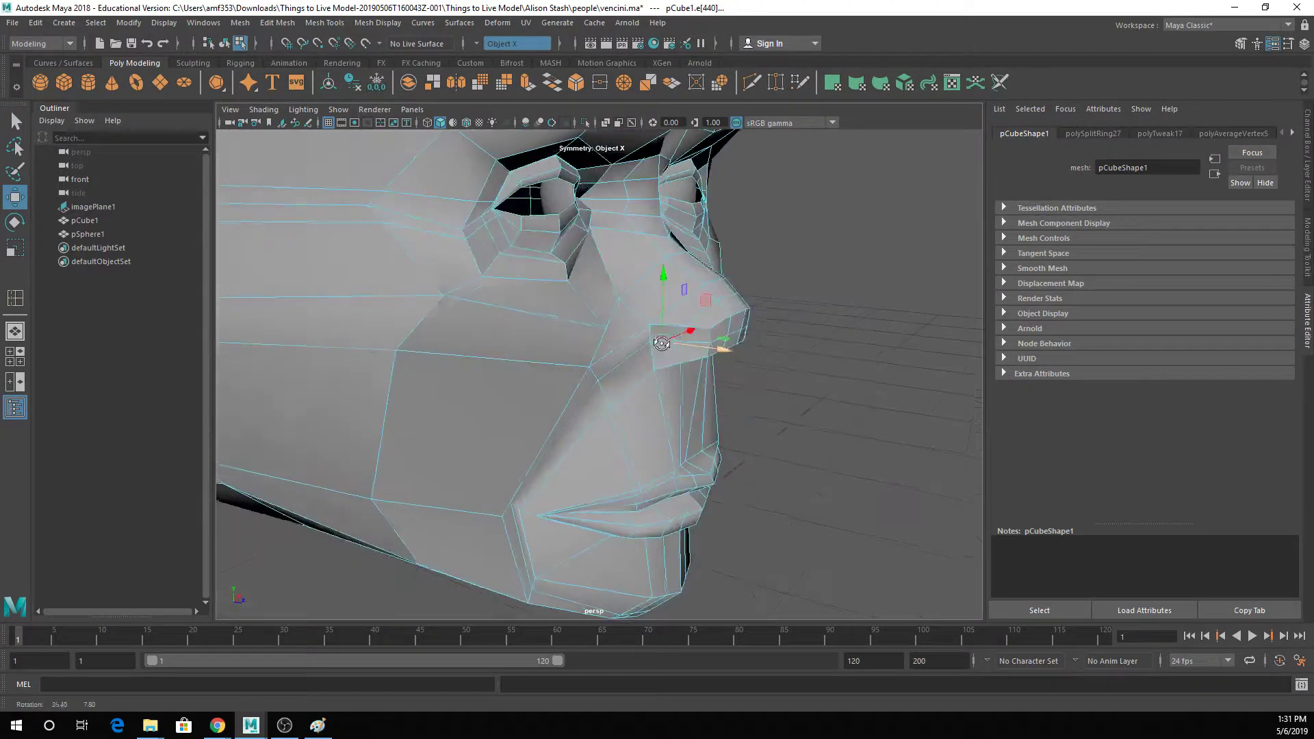
- Move a nose vertex up and to the right
right_drag(671, 332, 616, 329)
click(675, 343)
key(w)
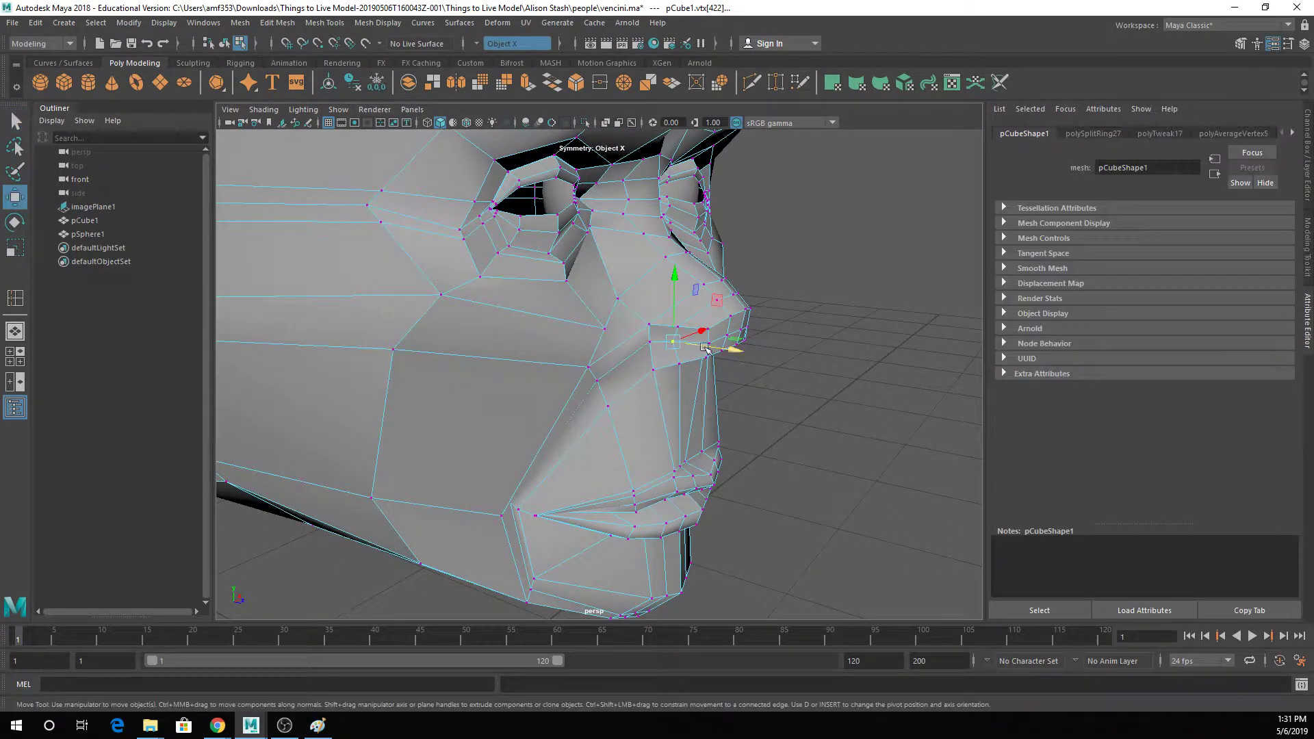
drag(677, 344, 696, 335)
alt+drag(685, 336, 657, 335)
- Select the nostril face under the nose
key(q)
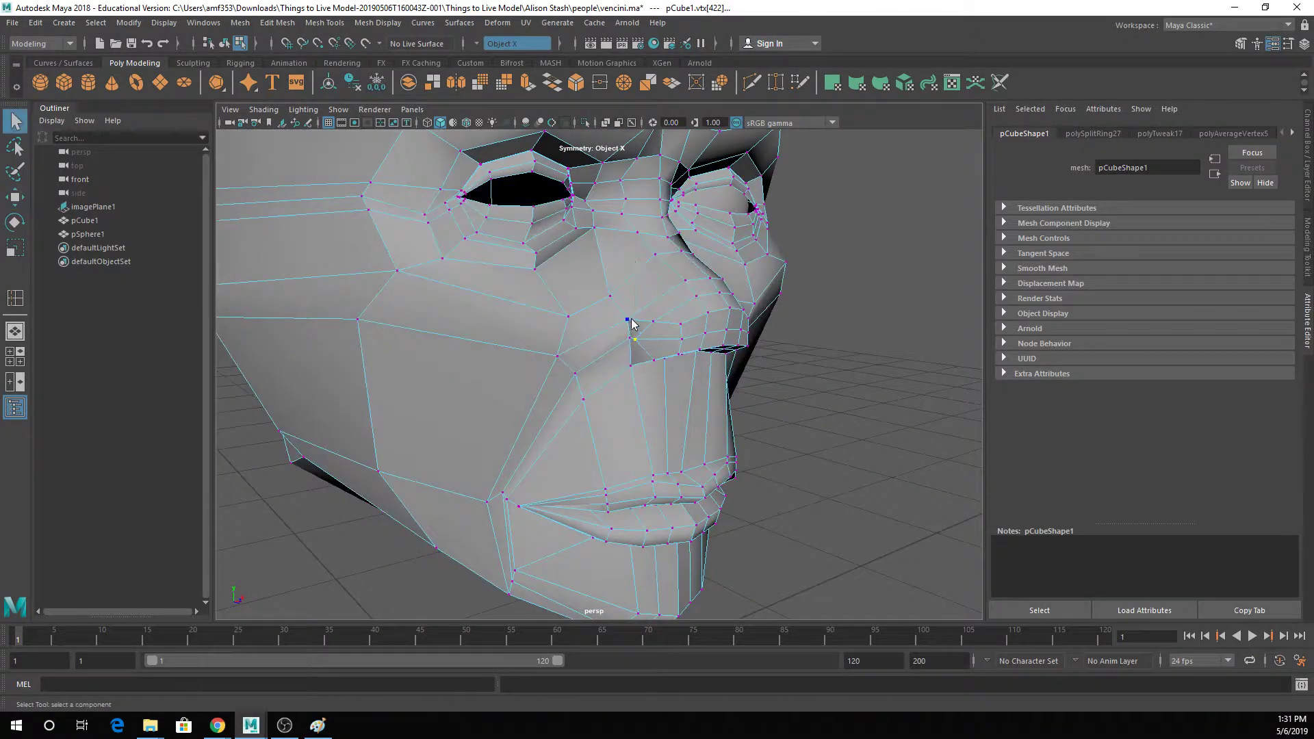
right_drag(639, 337, 639, 363)
click(652, 340)
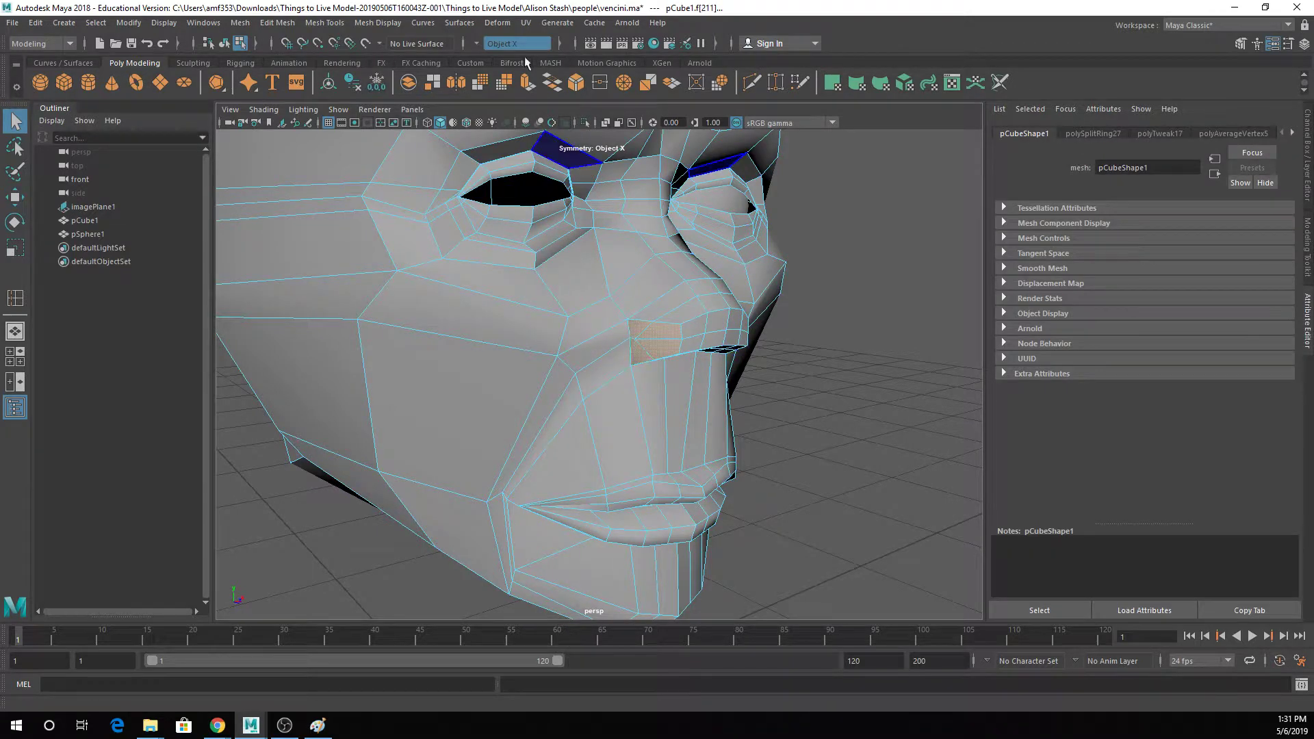
- Extrude the nostril faces outward and show the result in smooth preview
click(528, 82)
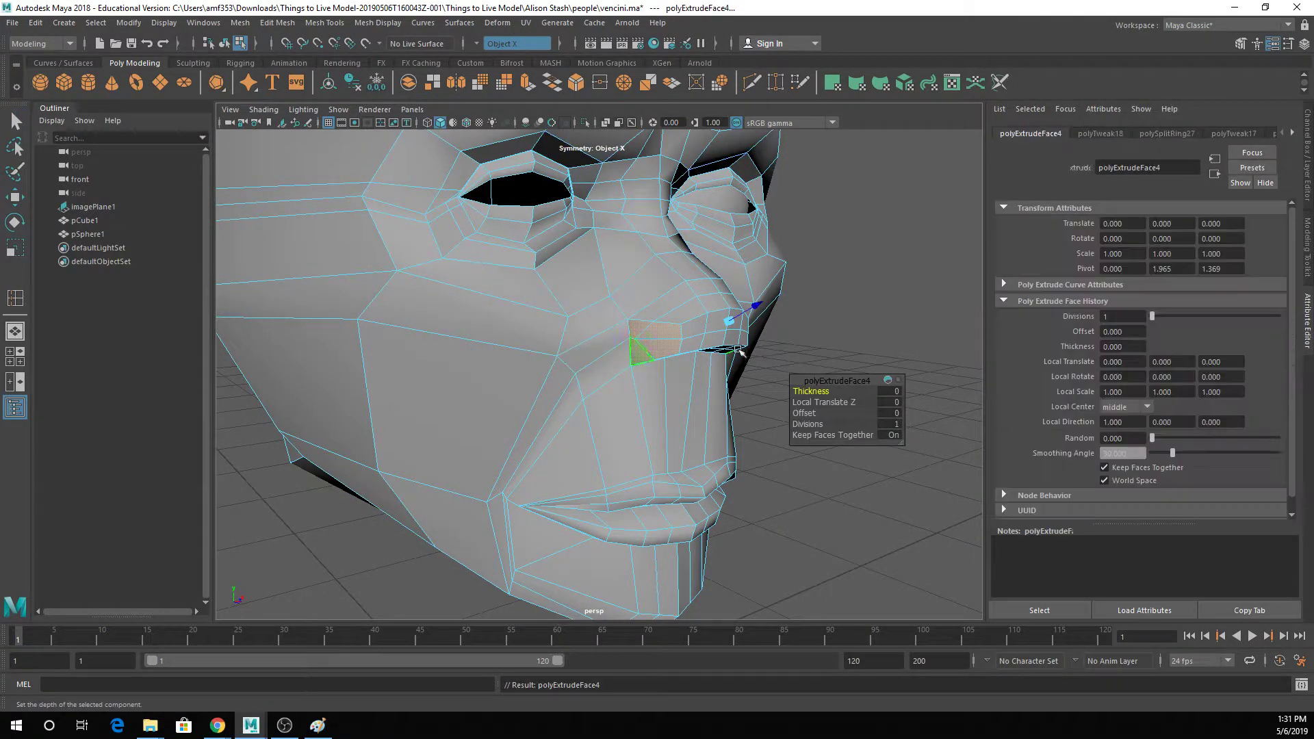
alt+drag(616, 342, 772, 321)
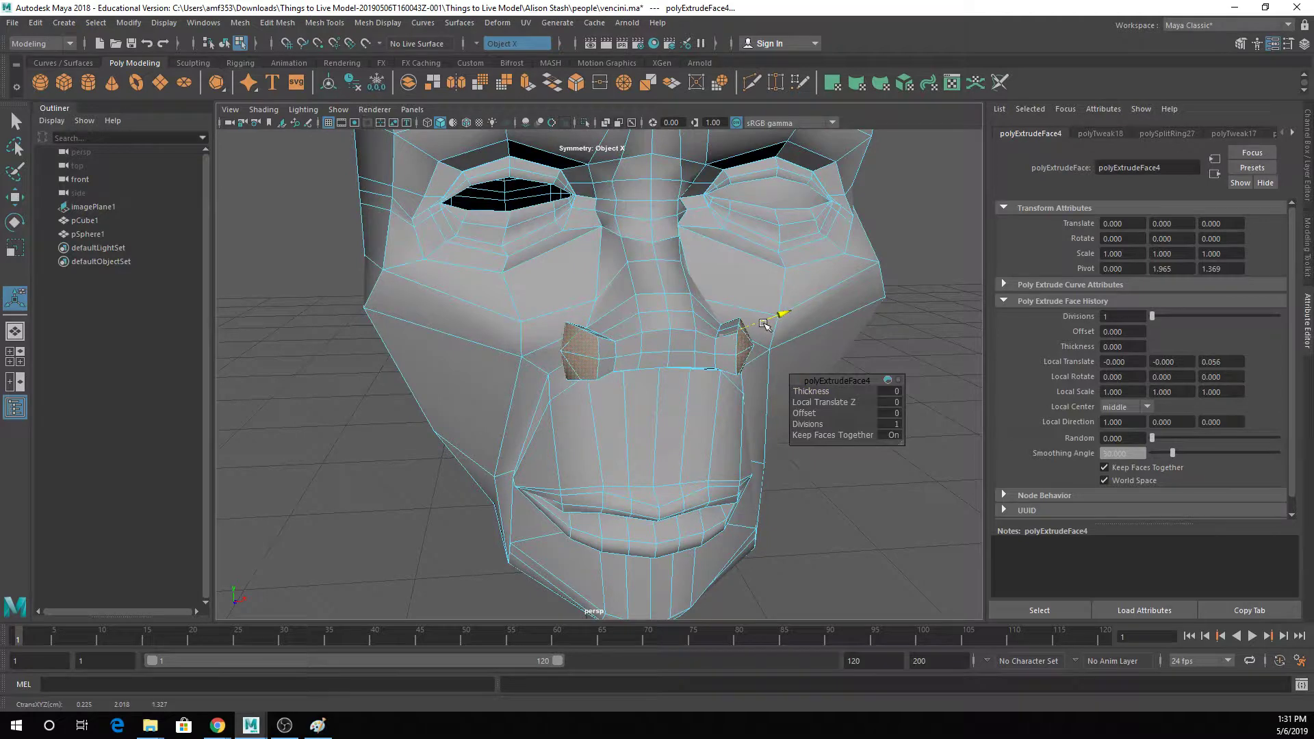
key(3)
right_drag(701, 280, 719, 240)
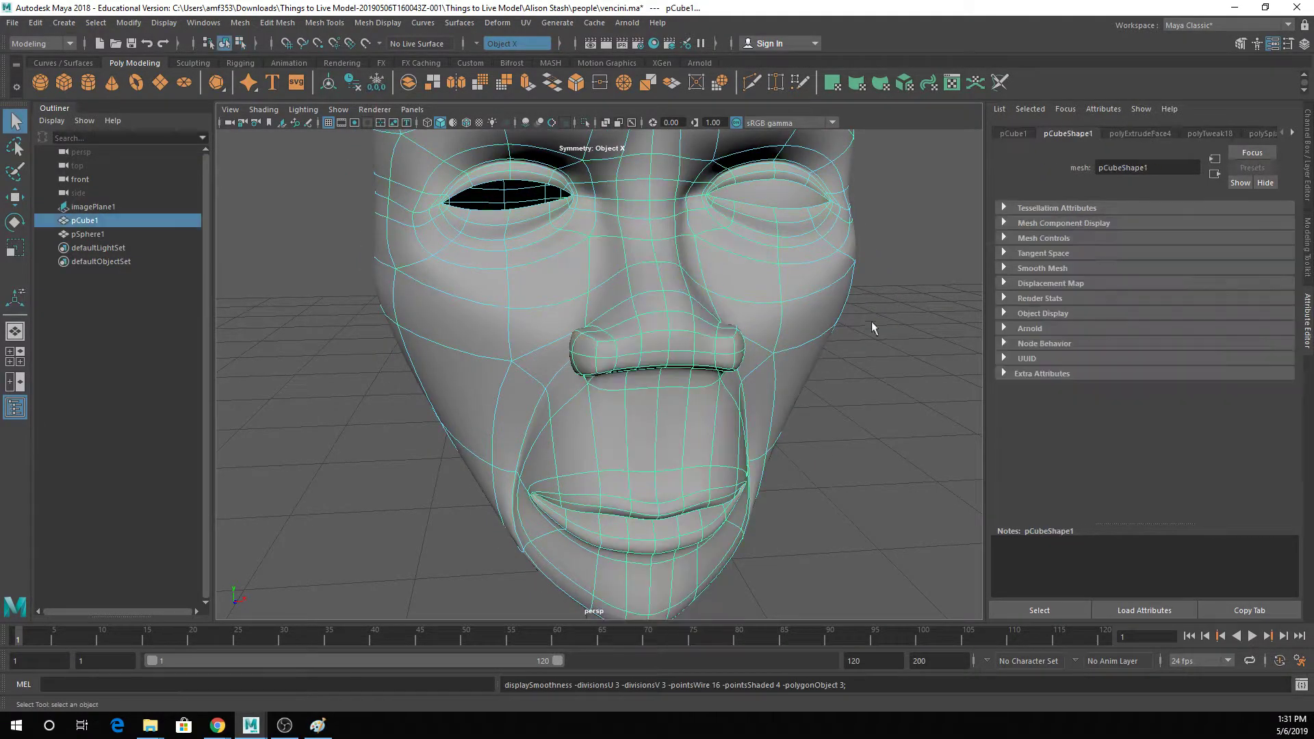
- Orbit around the head to inspect the rounded nostrils from three-quarter and low angles
click(880, 335)
alt+drag(888, 349, 615, 337)
click(728, 348)
scroll(728, 348, up, 3)
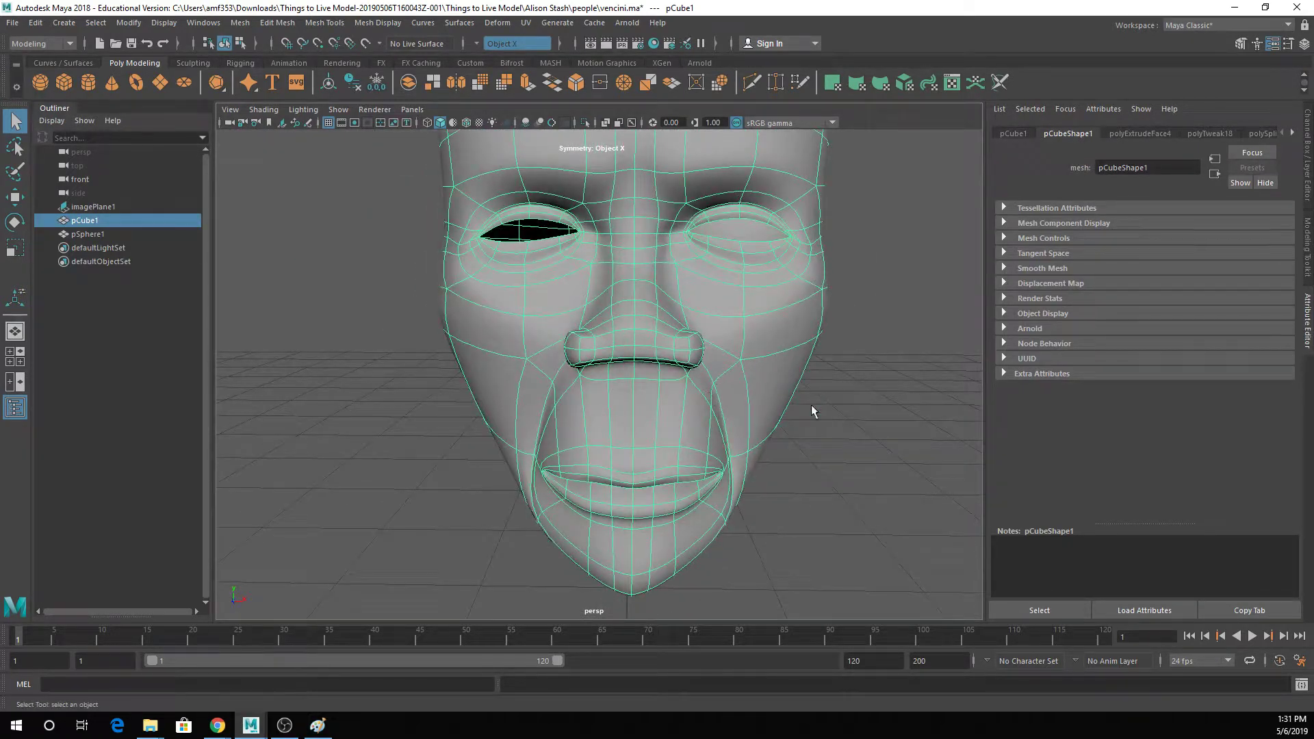
click(871, 431)
alt+drag(871, 431, 618, 272)
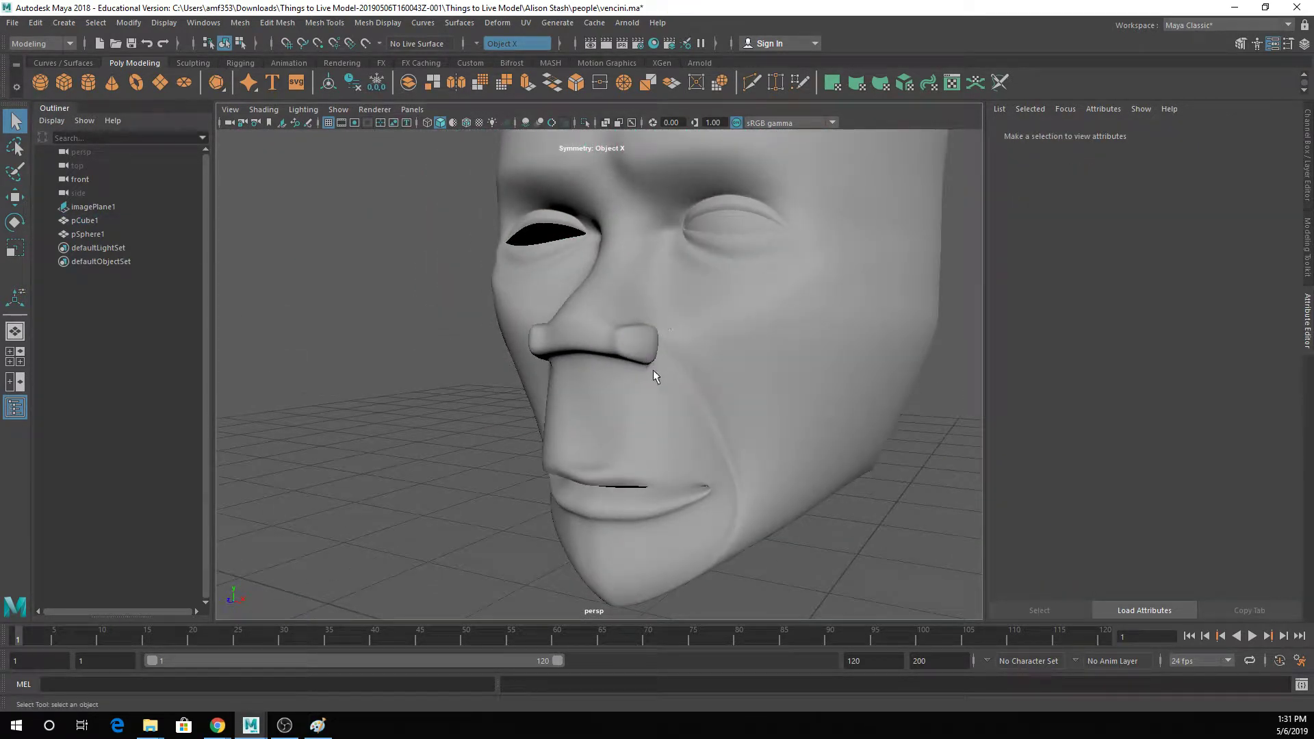
scroll(657, 369, up, 6)
alt+drag(660, 368, 522, 309)
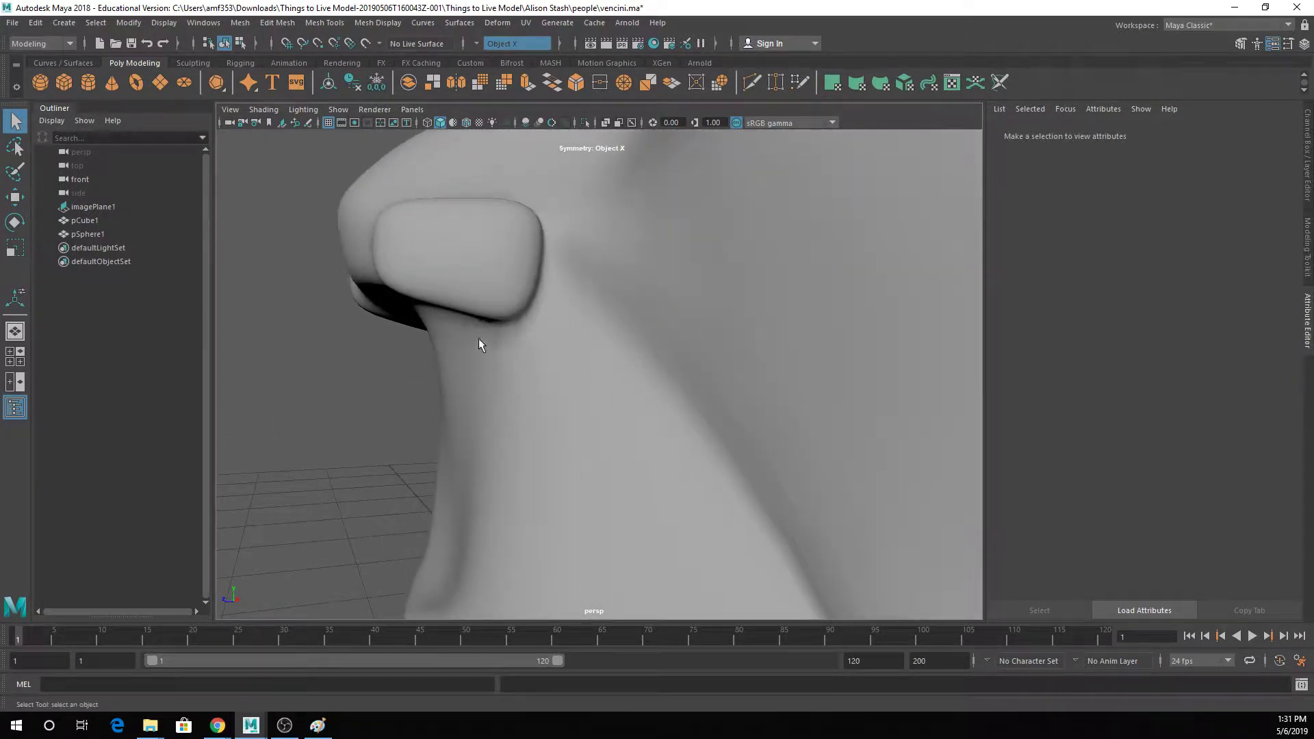
- Insert an edge loop around the mouth on the low-poly cage
click(324, 23)
click(370, 130)
alt+drag(479, 294, 712, 338)
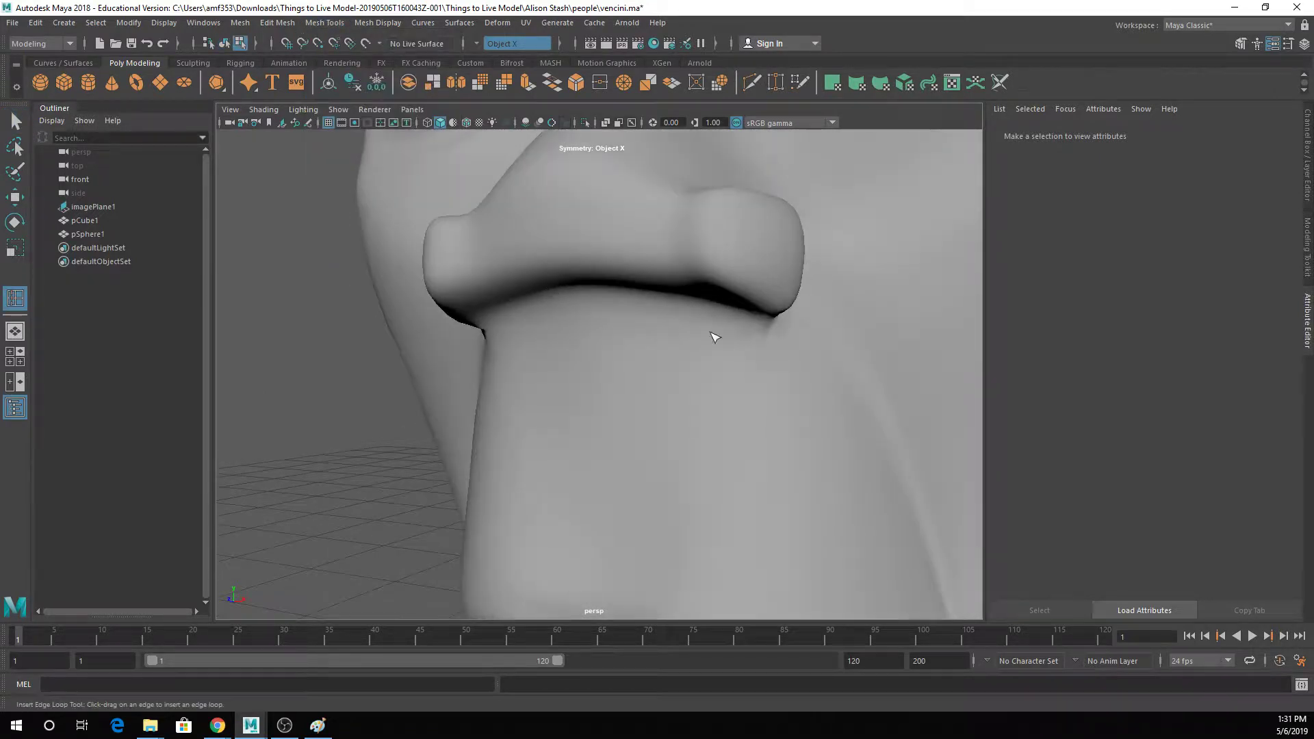
click(740, 343)
key(1)
click(755, 351)
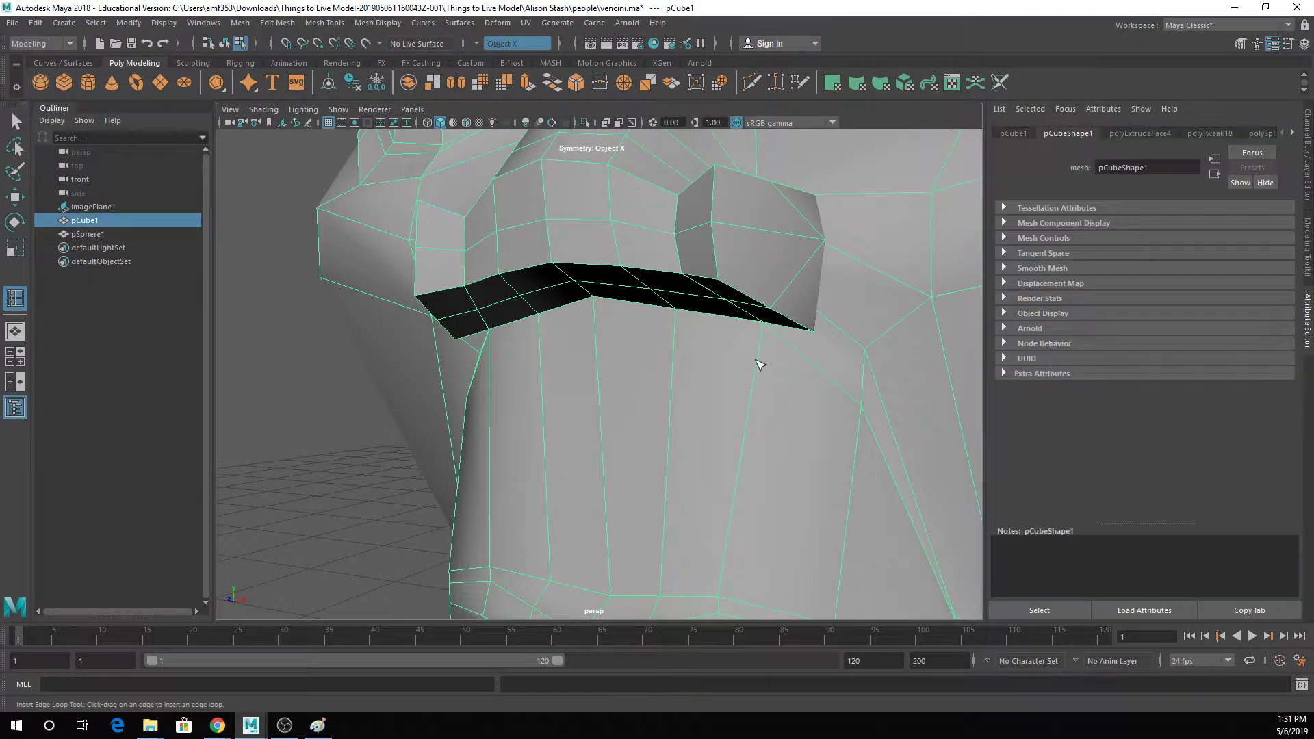
scroll(732, 380, down, 5)
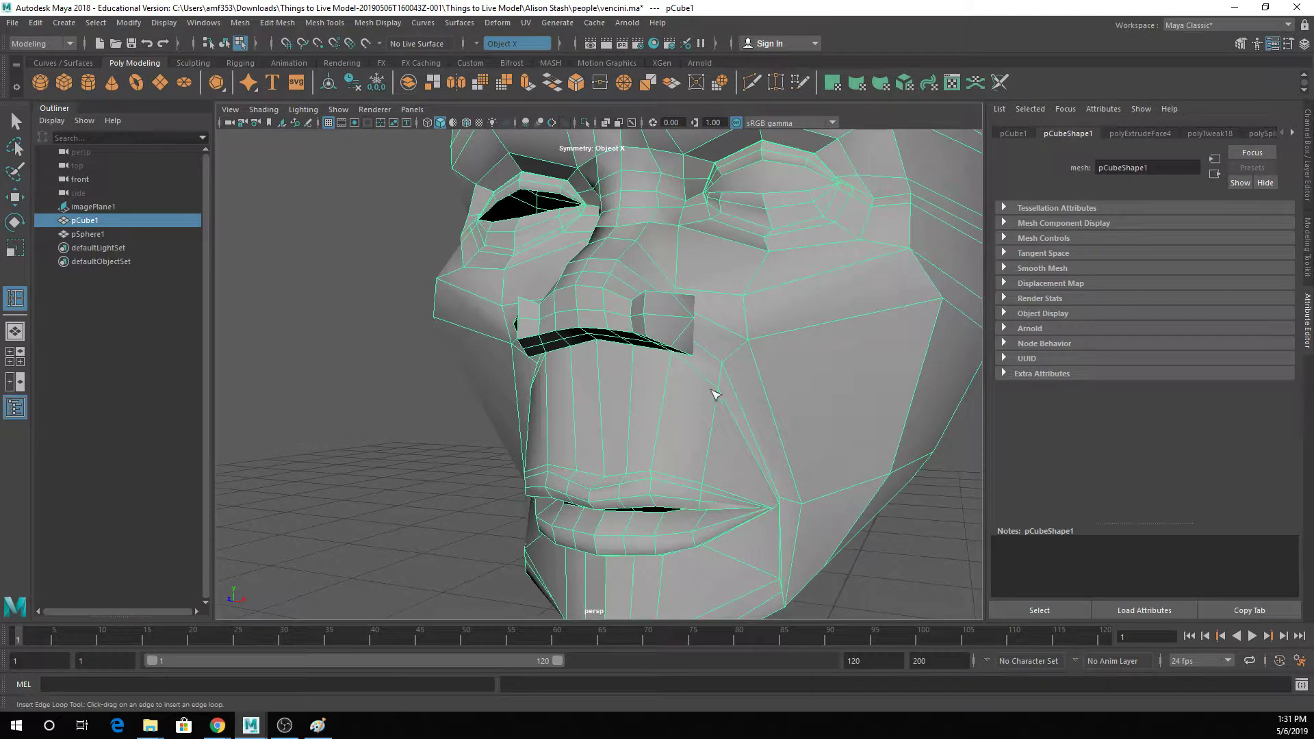
click(669, 379)
key(3)
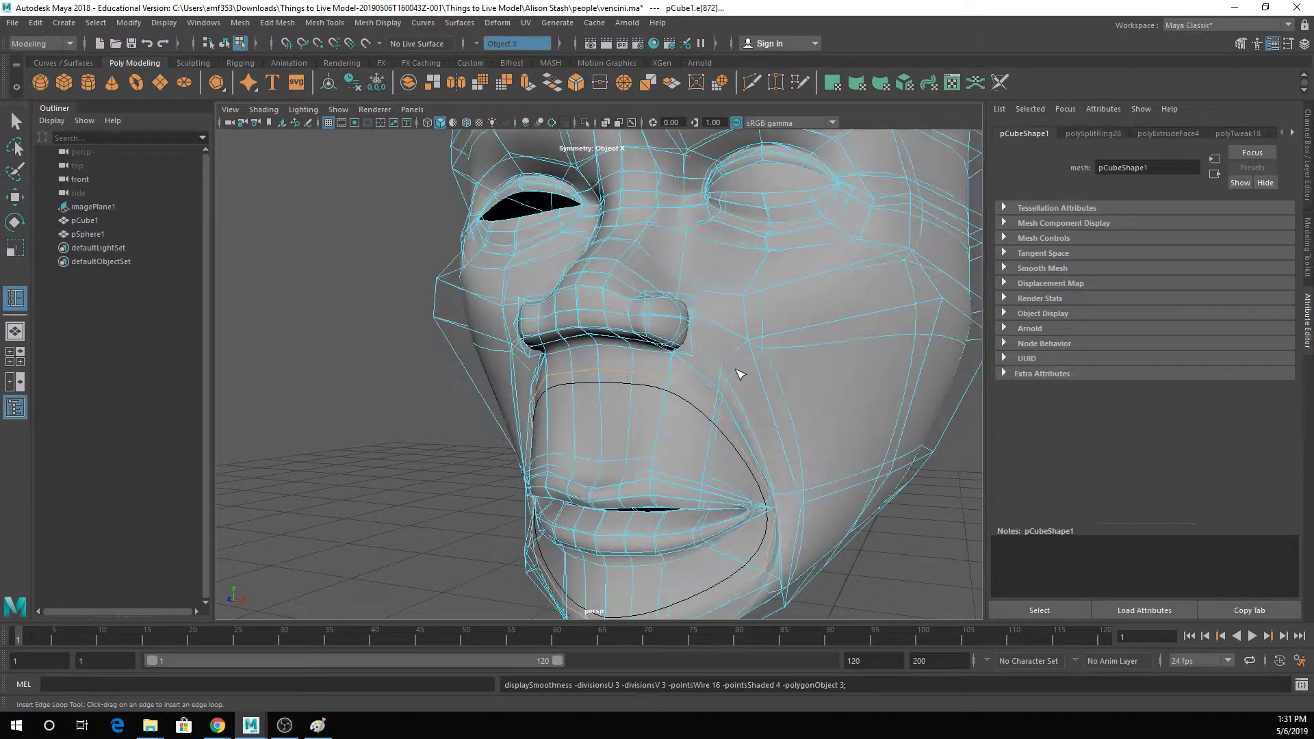
- Inspect the new mouth loop from three-quarter and side profile views
right_drag(625, 302, 657, 322)
scroll(370, 332, up, 2)
key(q)
click(370, 333)
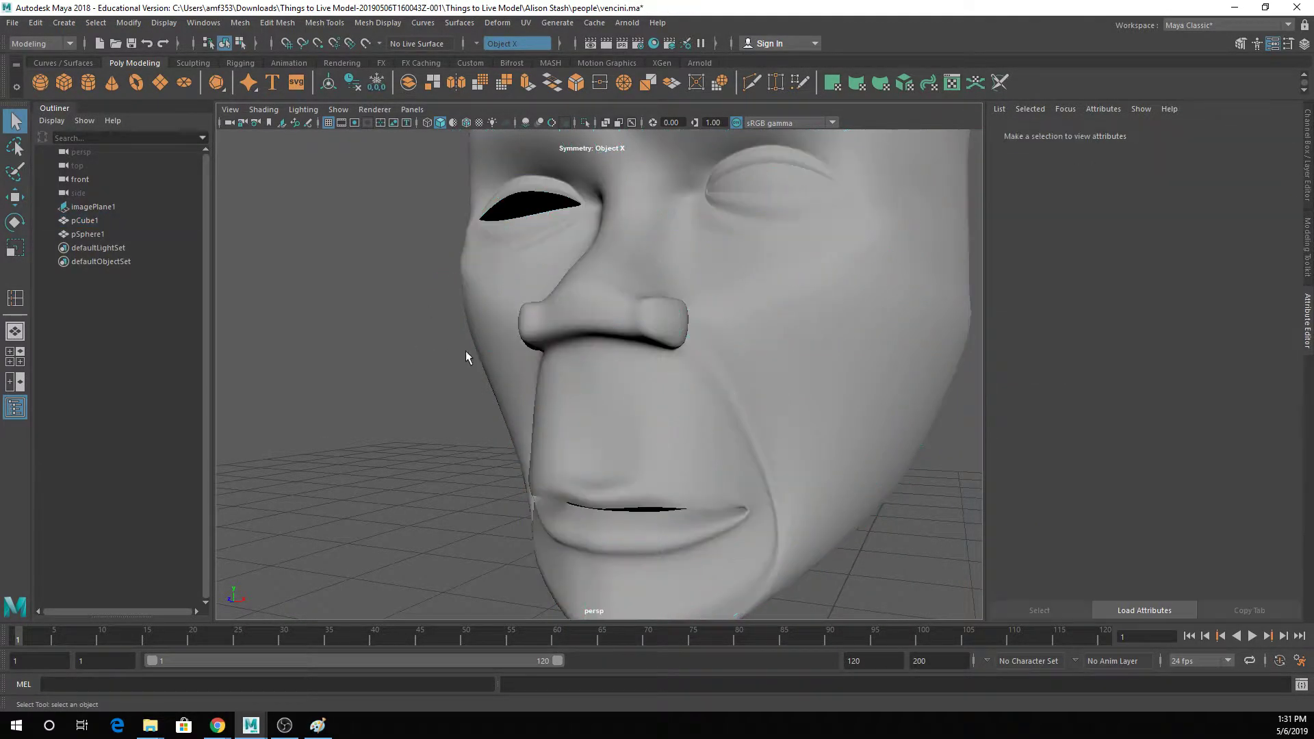
scroll(690, 355, up, 2)
alt+drag(691, 356, 641, 374)
alt+drag(539, 370, 706, 348)
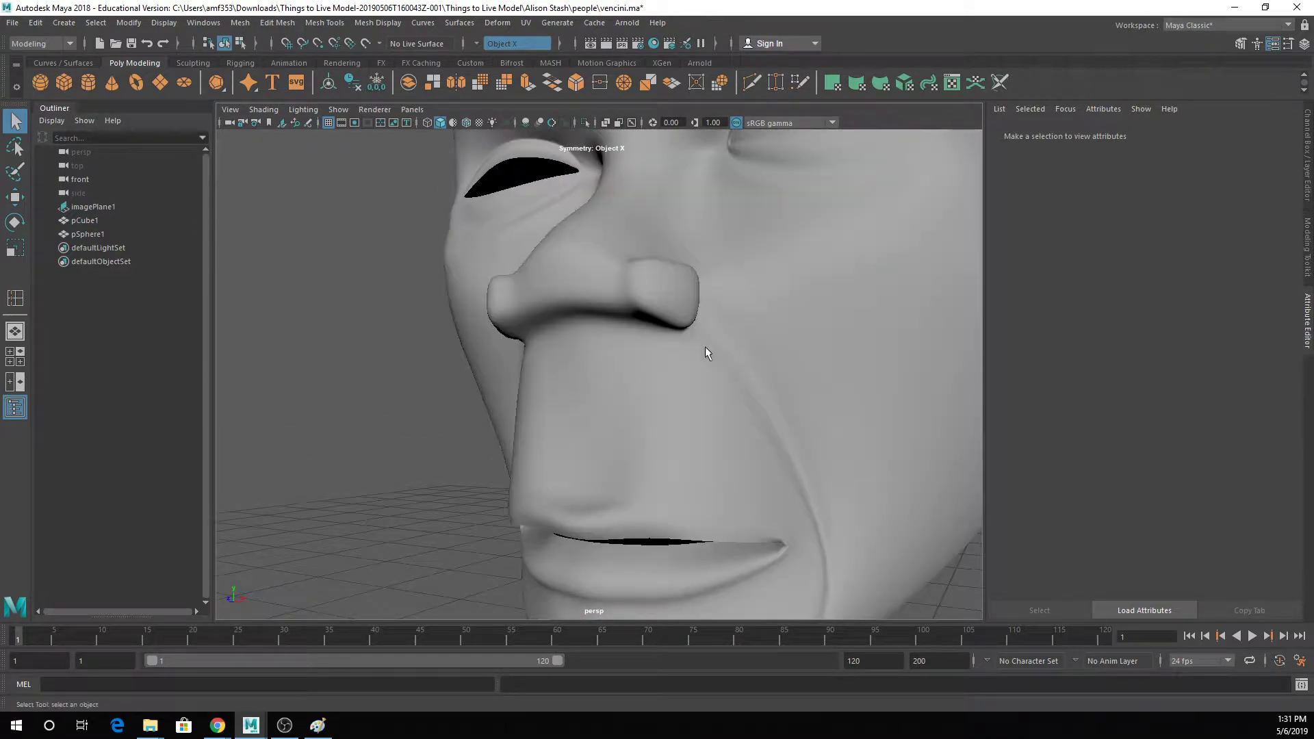
click(727, 312)
alt+drag(710, 274, 522, 344)
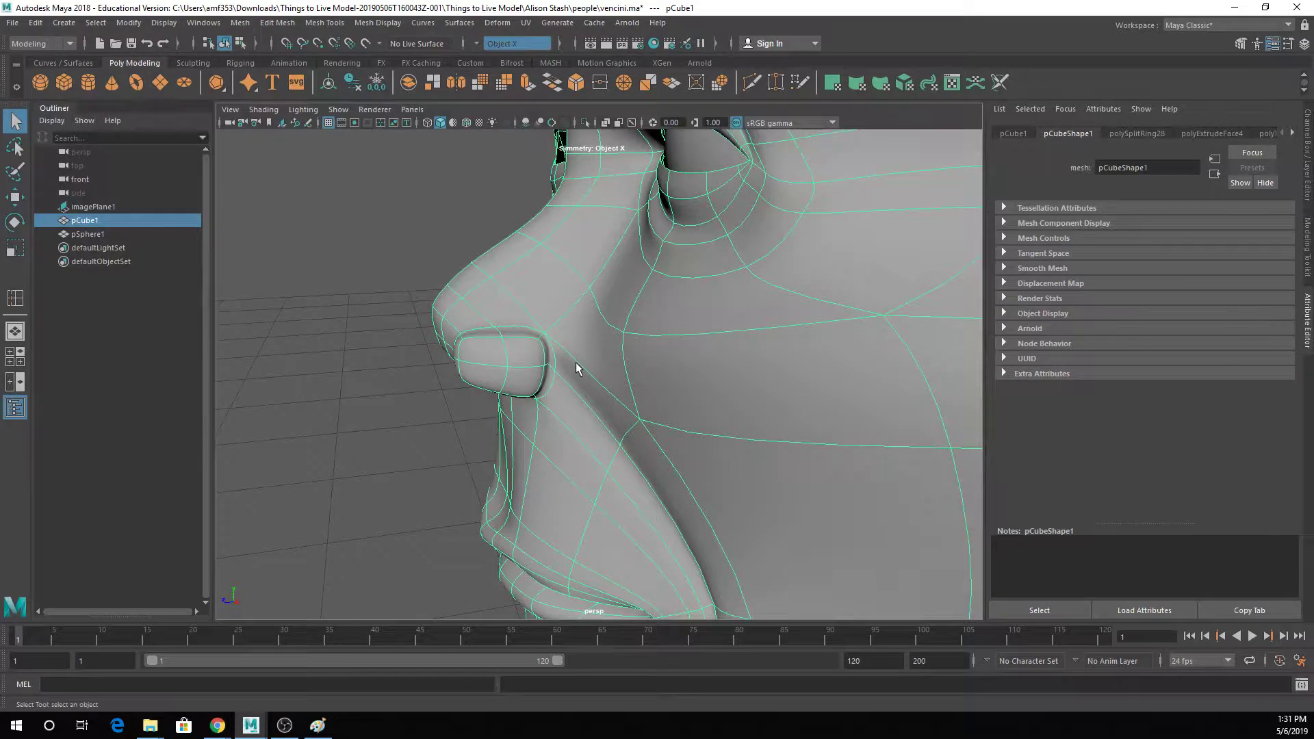
- Insert another edge loop beside the nostril and return to smooth preview
shift+right_drag(576, 370, 587, 368)
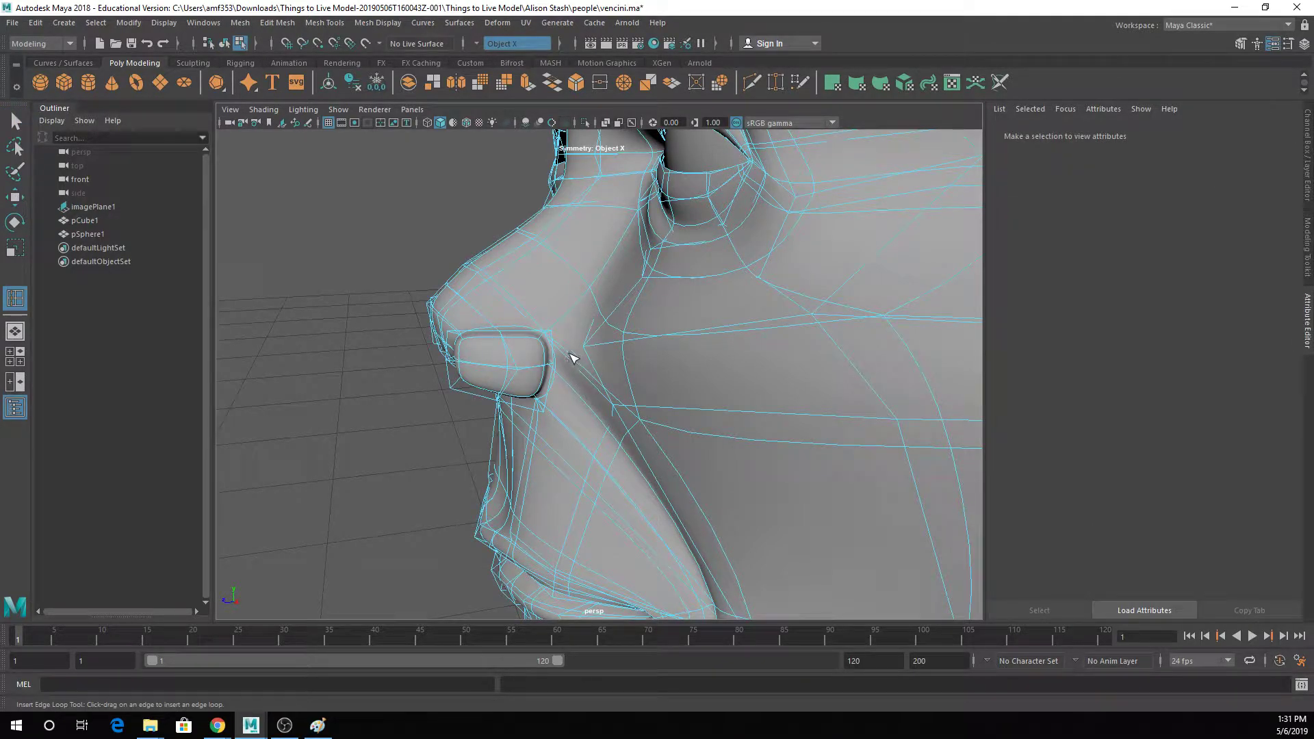
click(593, 321)
key(1)
alt+drag(593, 321, 678, 390)
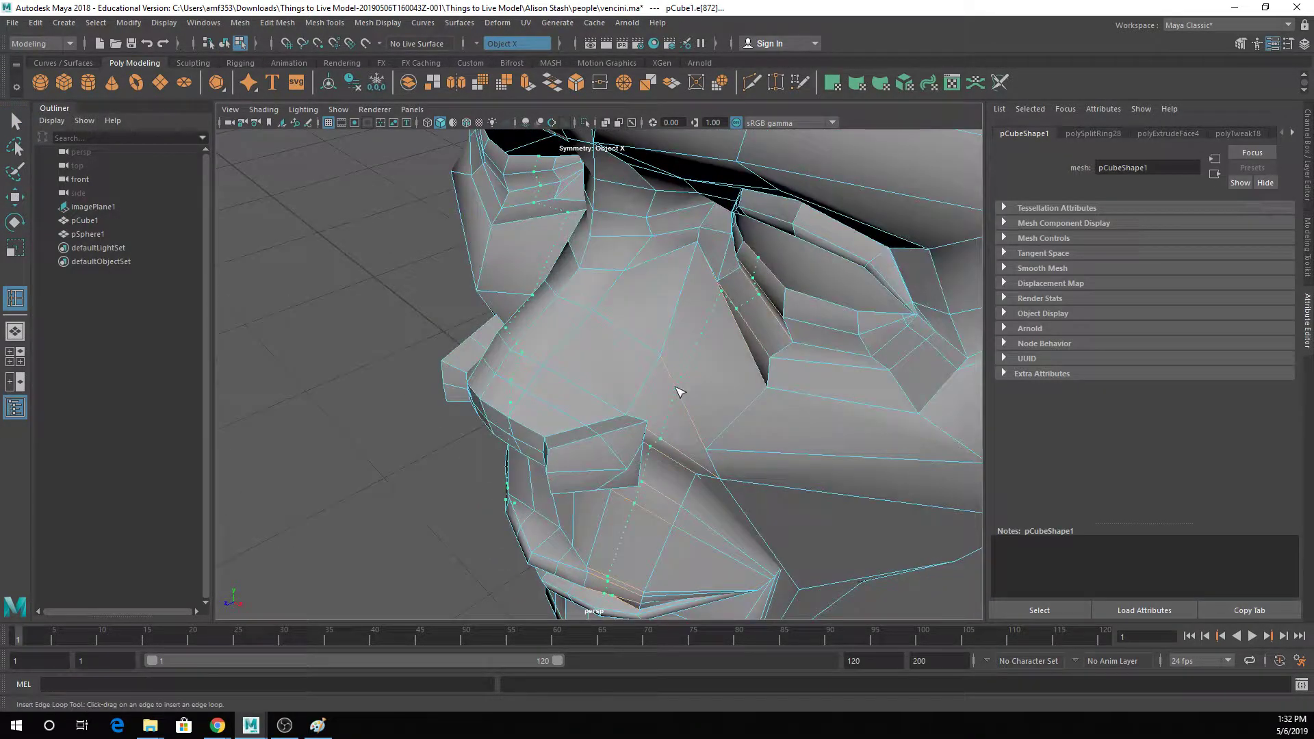
click(681, 393)
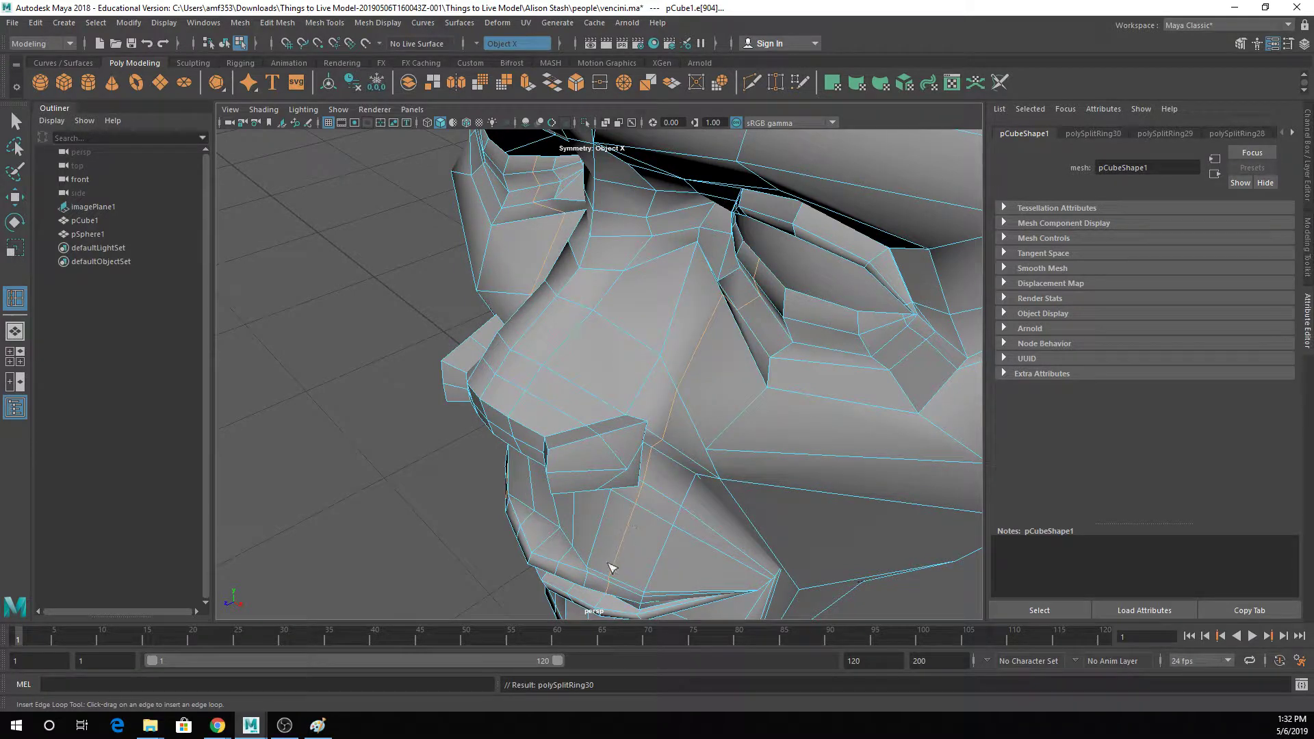
alt+drag(669, 446, 587, 361)
key(q)
key(3)
- Reselect the head mesh and switch to edge editing
click(500, 318)
right_drag(499, 319, 610, 291)
click(383, 224)
click(545, 359)
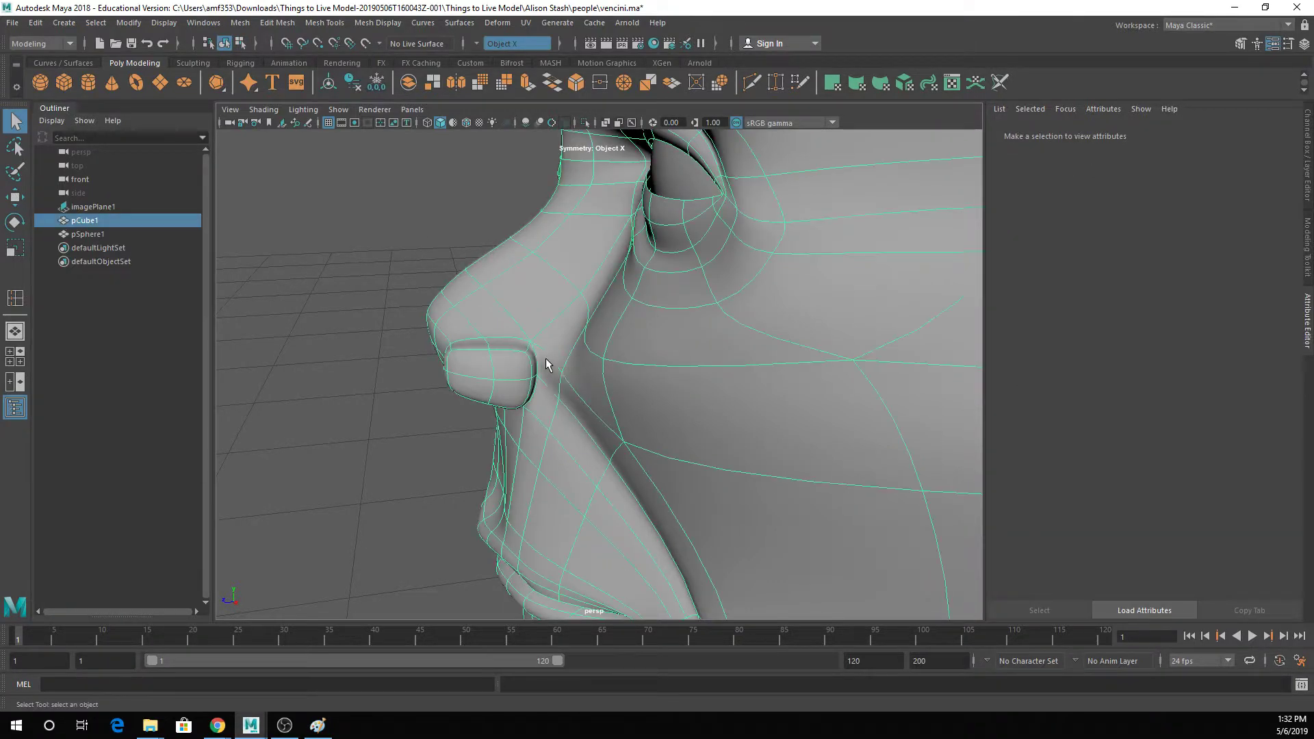
right_drag(557, 330, 553, 289)
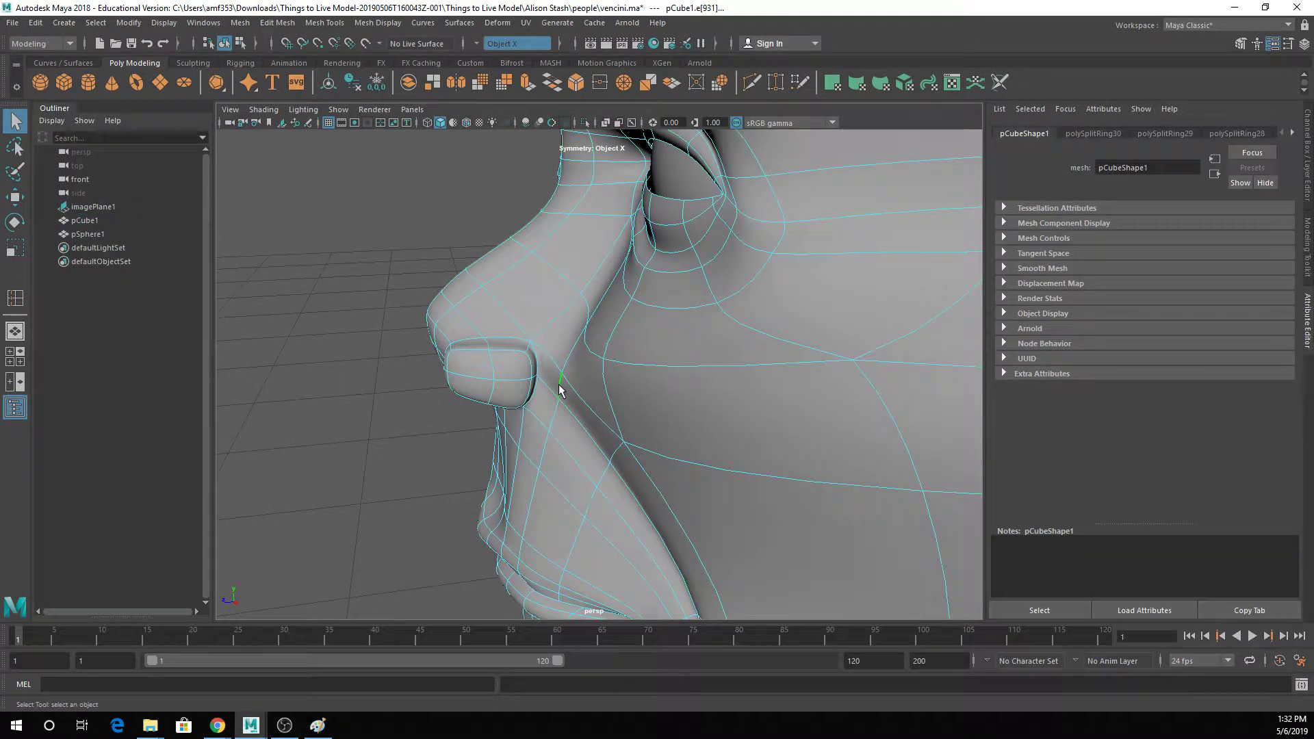
- Reposition the vertices under the nose and nostril with the Move tool
key(w)
click(520, 406)
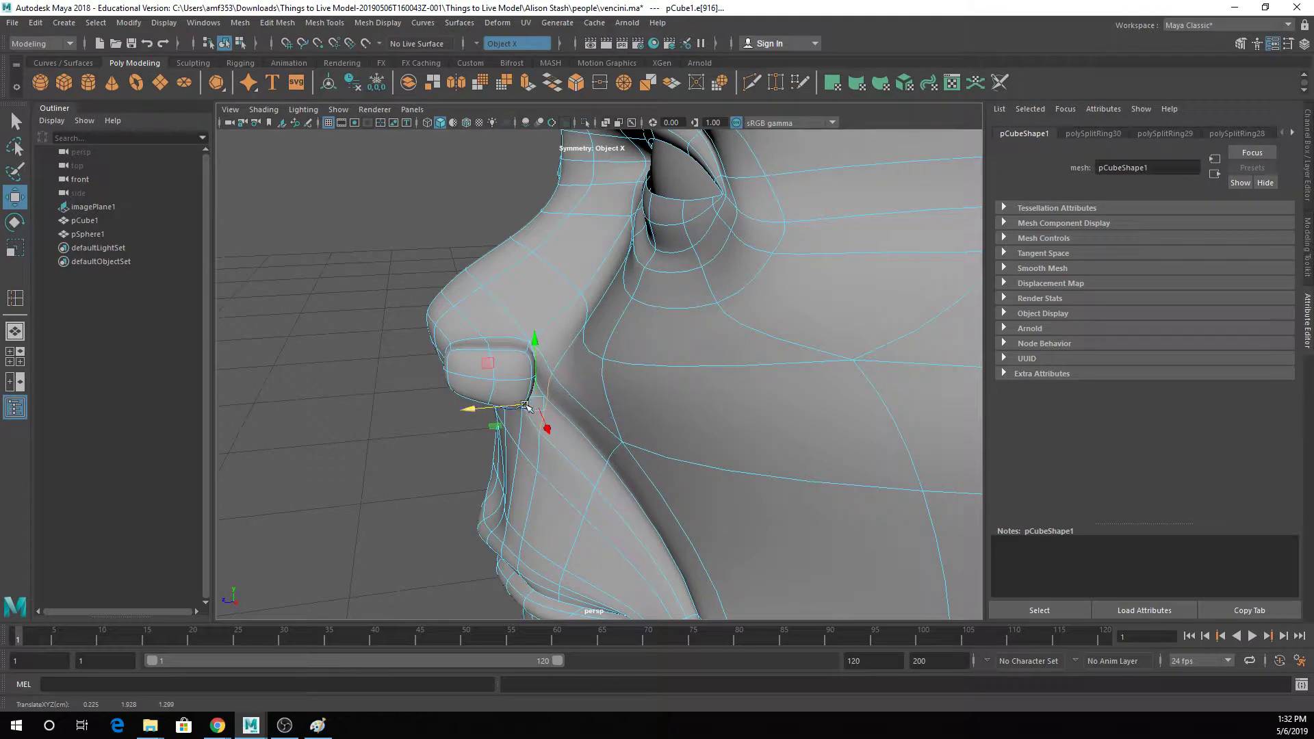
key(q)
right_drag(547, 403, 472, 348)
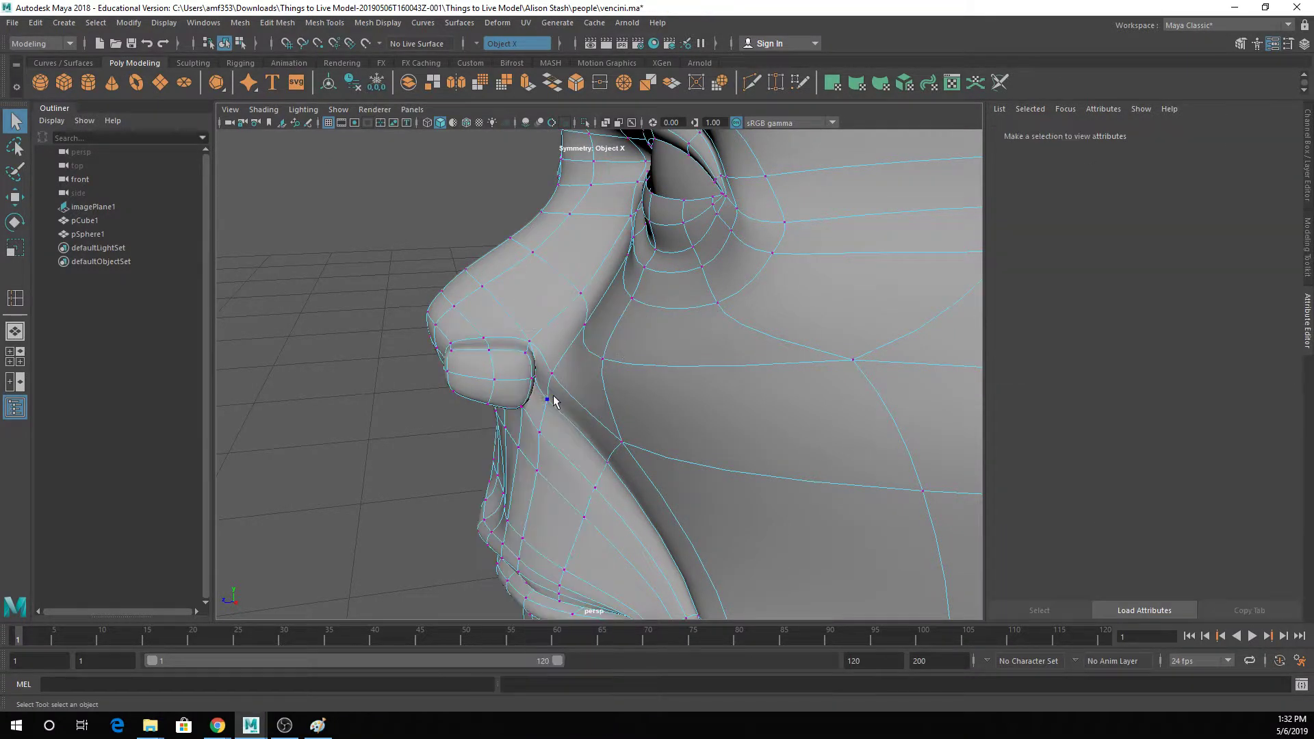
key(w)
click(545, 411)
click(494, 400)
key(q)
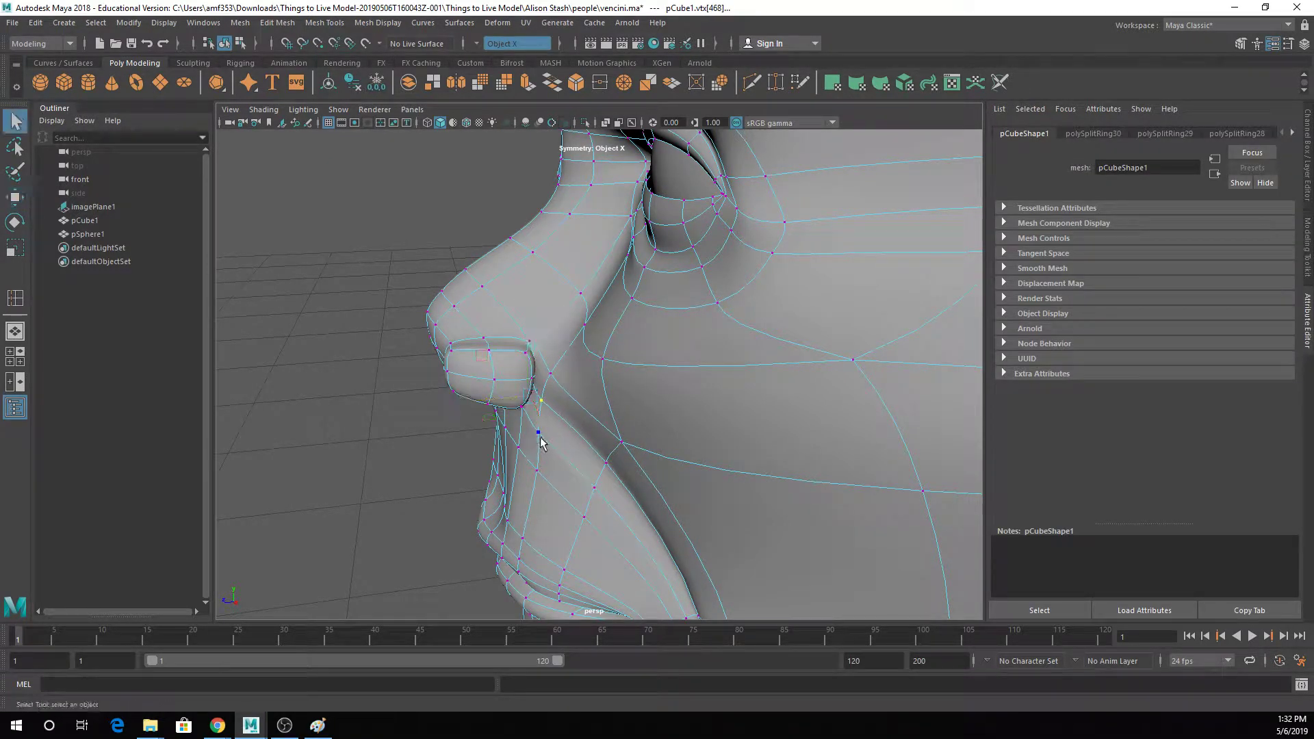
key(w)
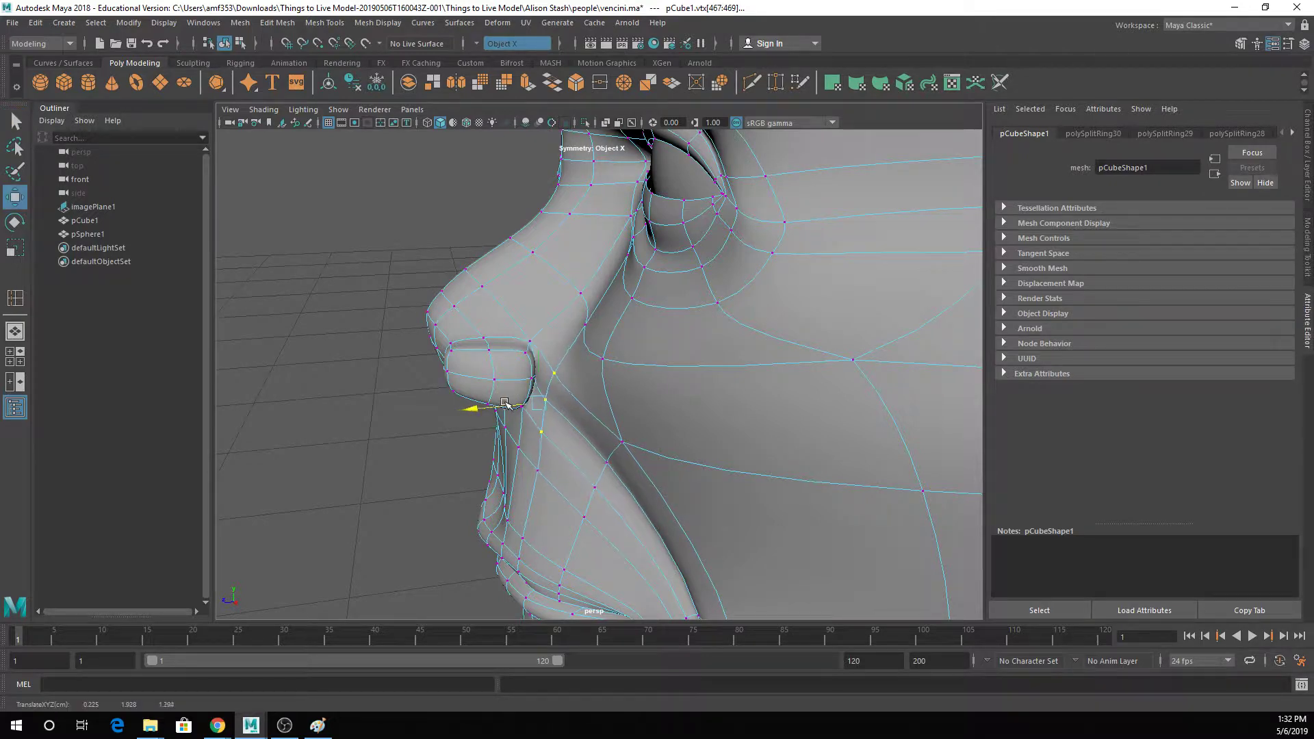
key(q)
- Shift a cheek vertex sideways beside the upper lip, then select the mouth-corner vertex
alt+drag(609, 465, 728, 475)
click(767, 455)
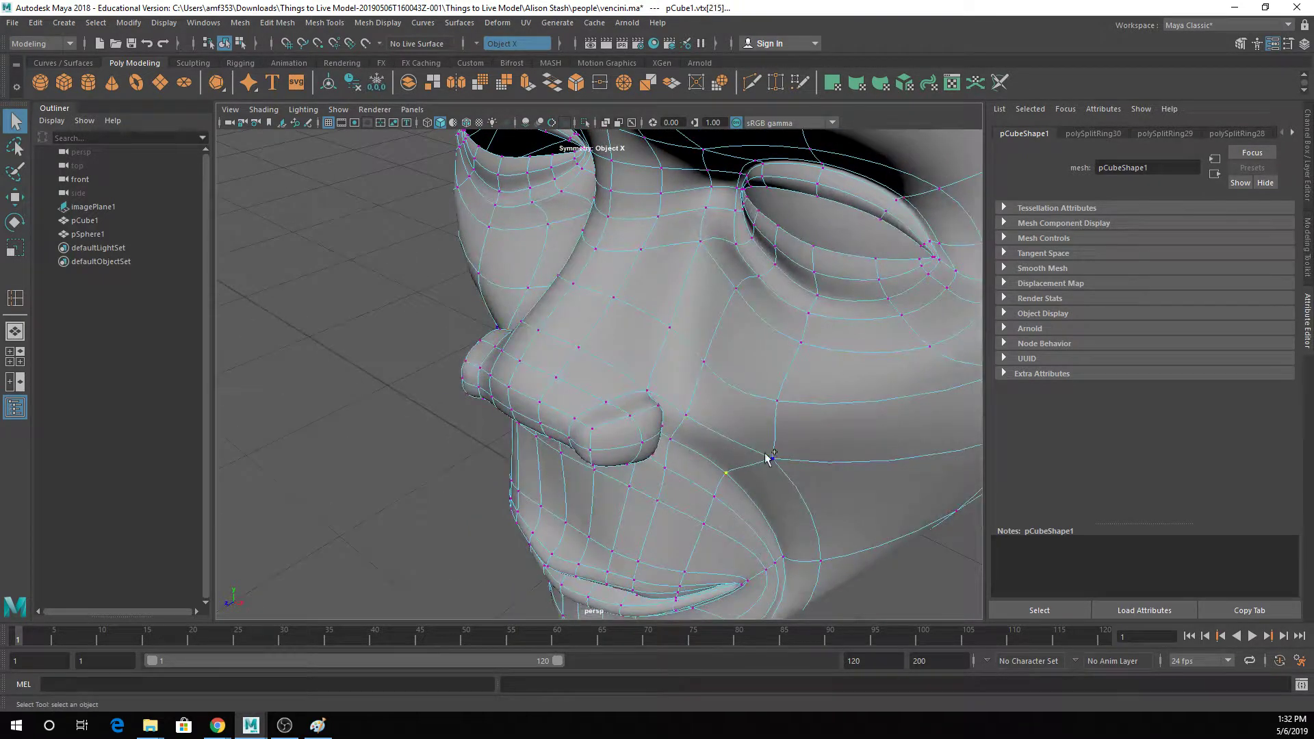
key(w)
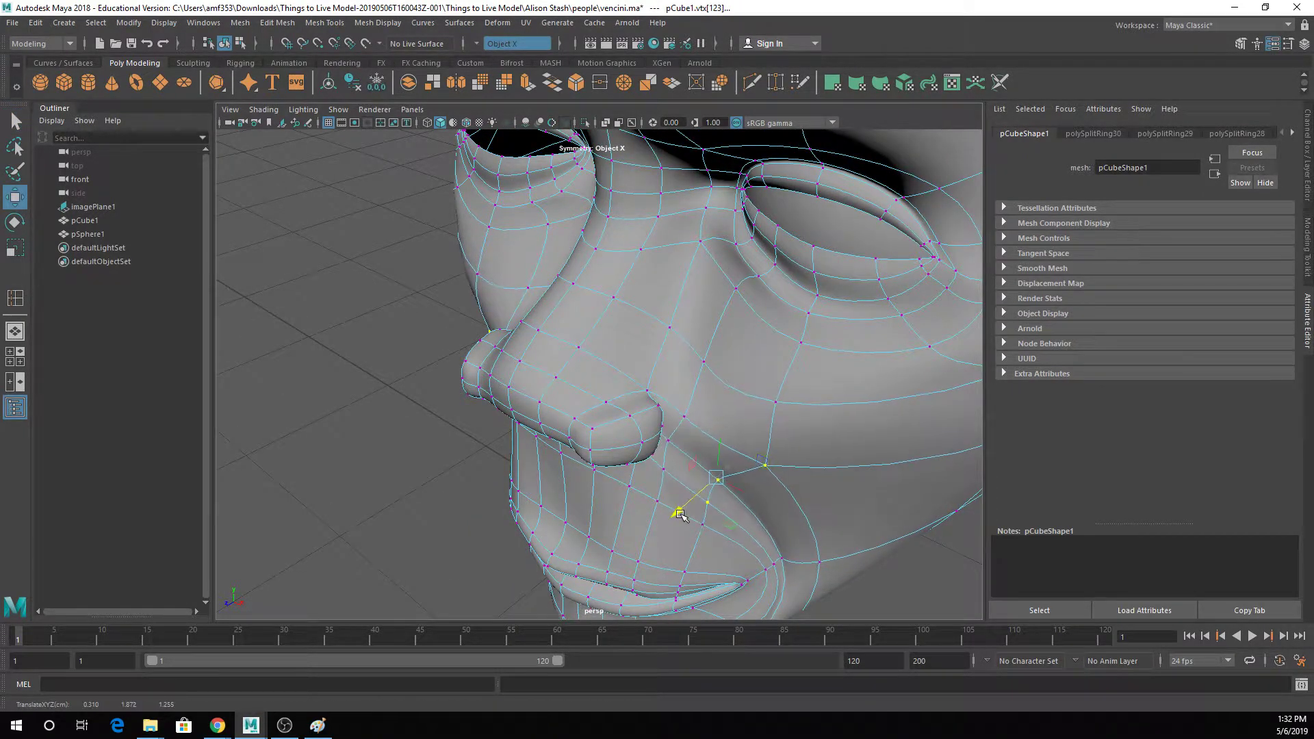
alt+drag(678, 514, 825, 445)
drag(843, 399, 610, 328)
key(q)
key(w)
click(743, 442)
- Show the unsmoothed cage and select two upper-lip vertices to move them
key(q)
right_click(610, 329)
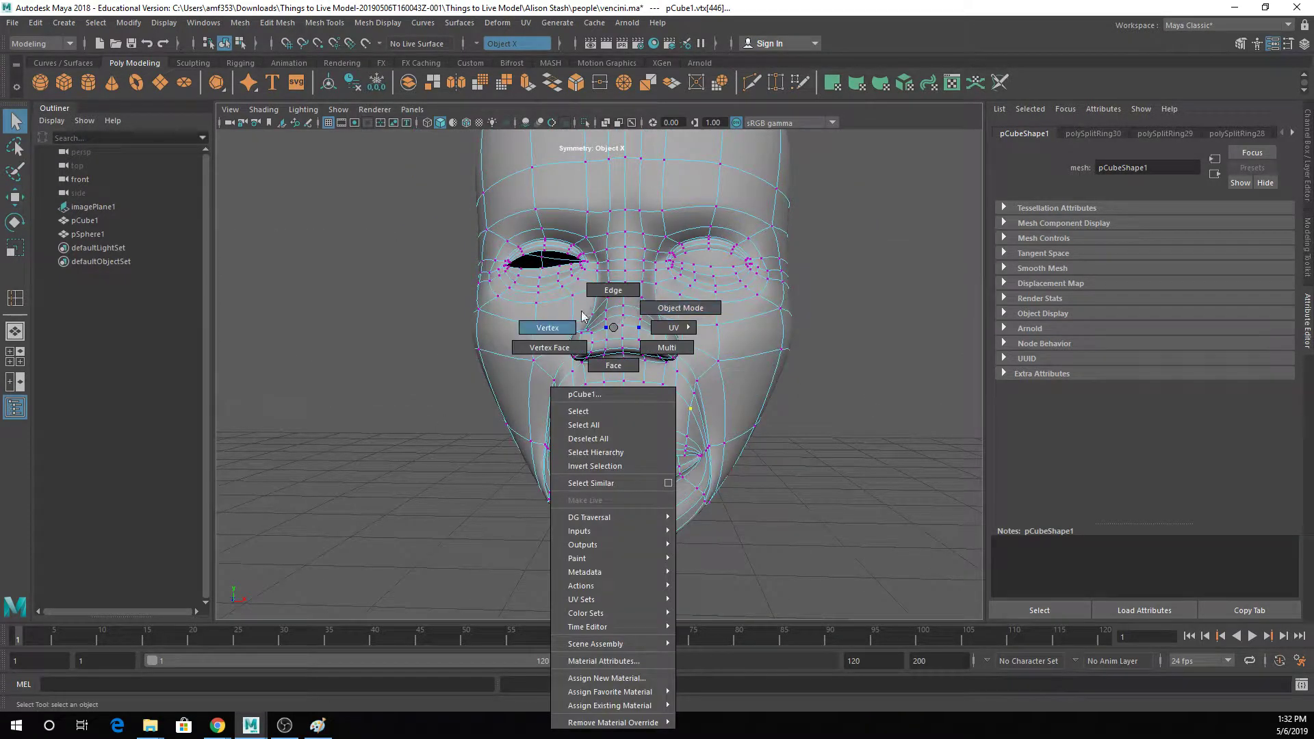
click(637, 498)
key(1)
scroll(669, 482, up, 3)
drag(674, 488, 669, 469)
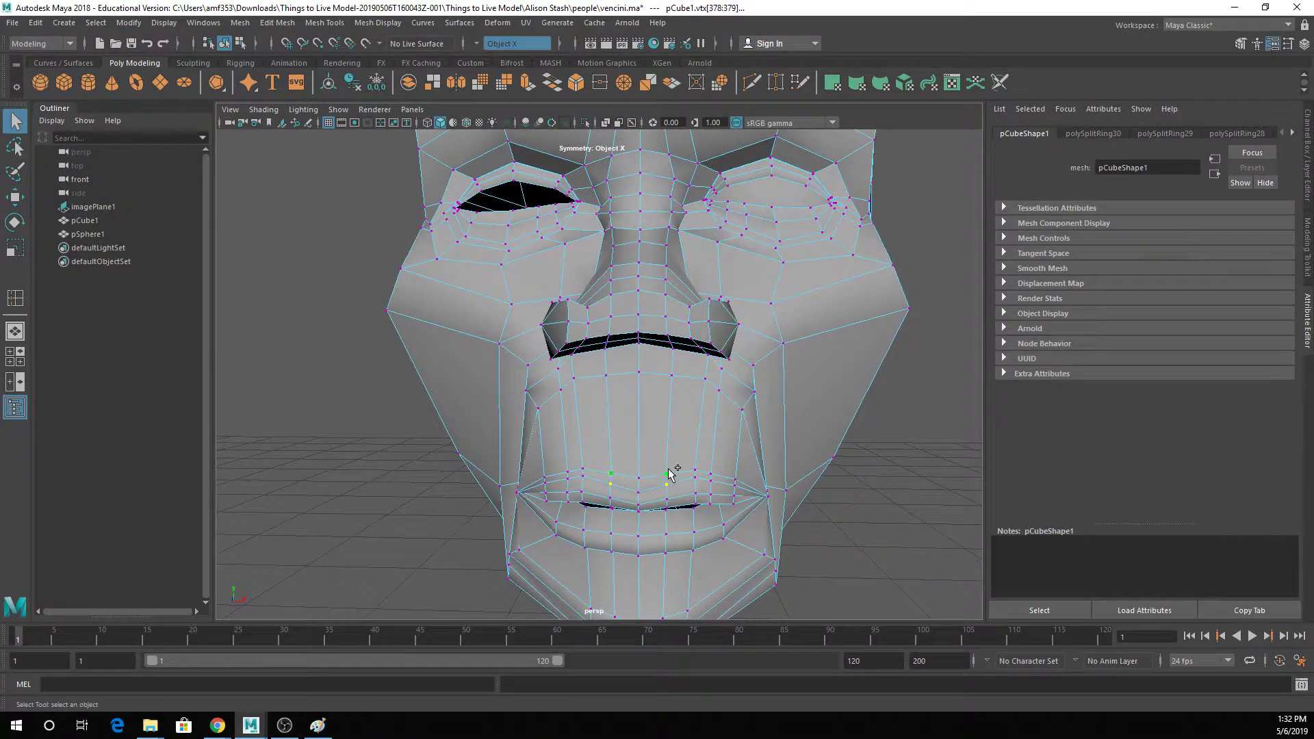
key(w)
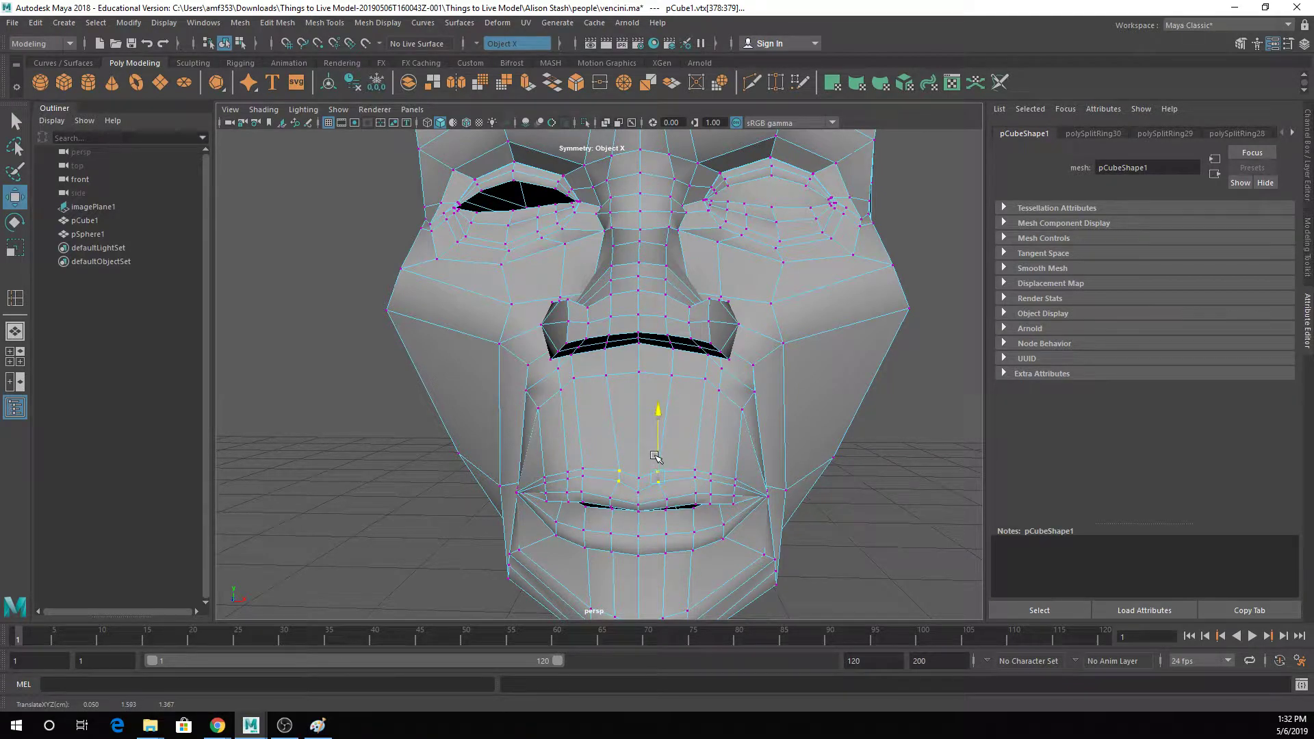
- Try moving an upper-lip face, then undo the move
key(q)
key(ctrl+shift+a)
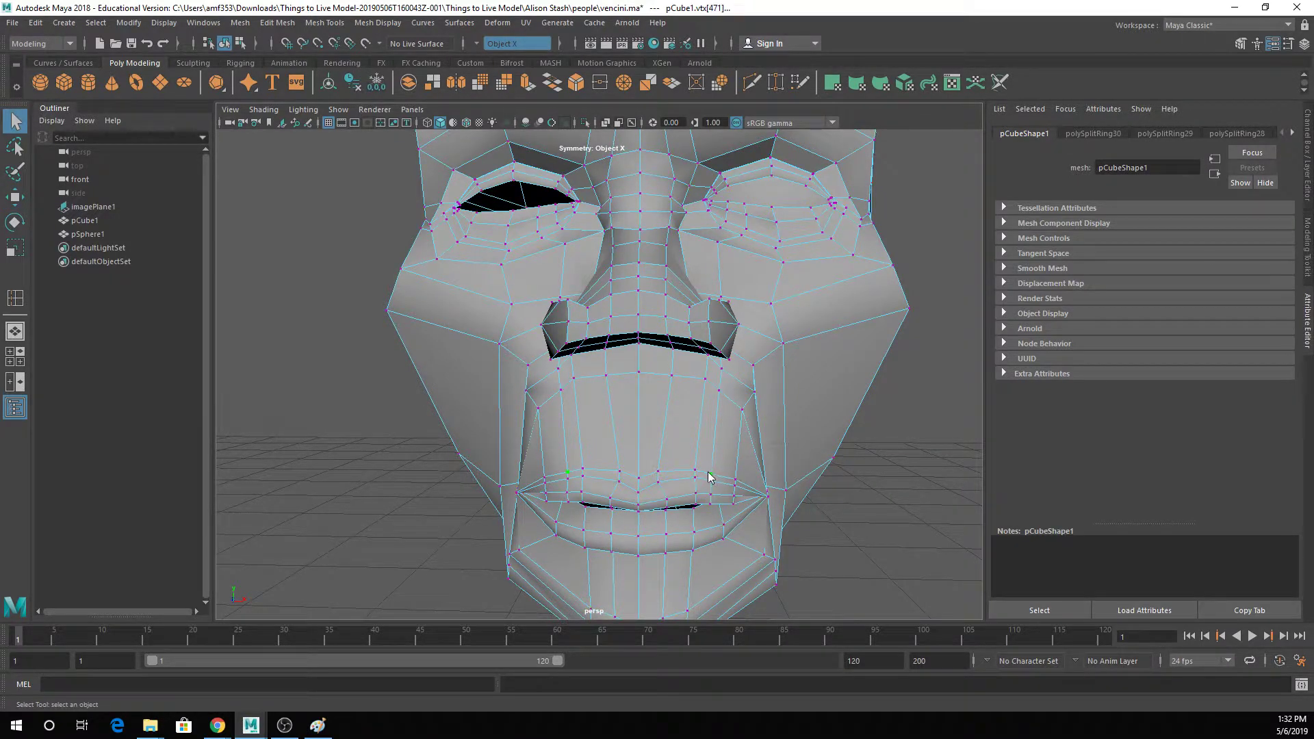
right_drag(684, 338, 713, 361)
click(705, 471)
key(w)
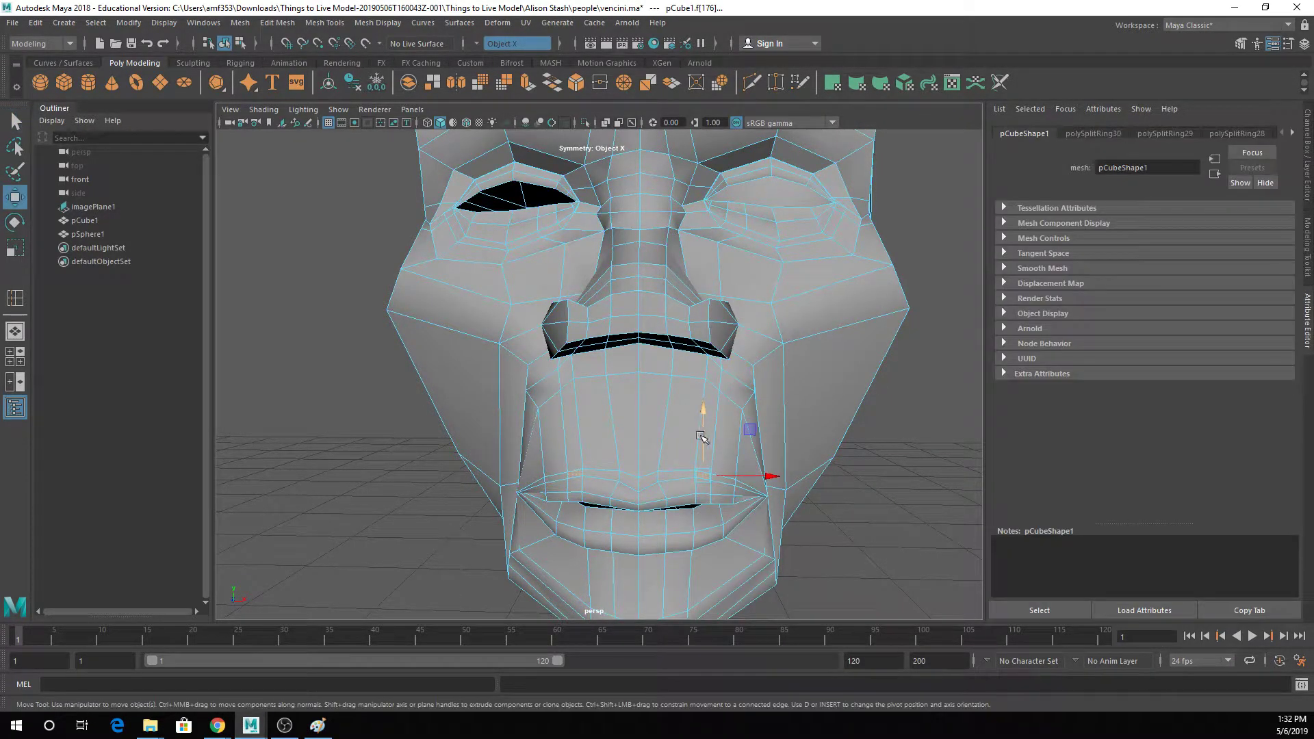
key(q)
key(ctrl+z)
- Select a lip vertex beside the philtrum and move it
click(614, 395)
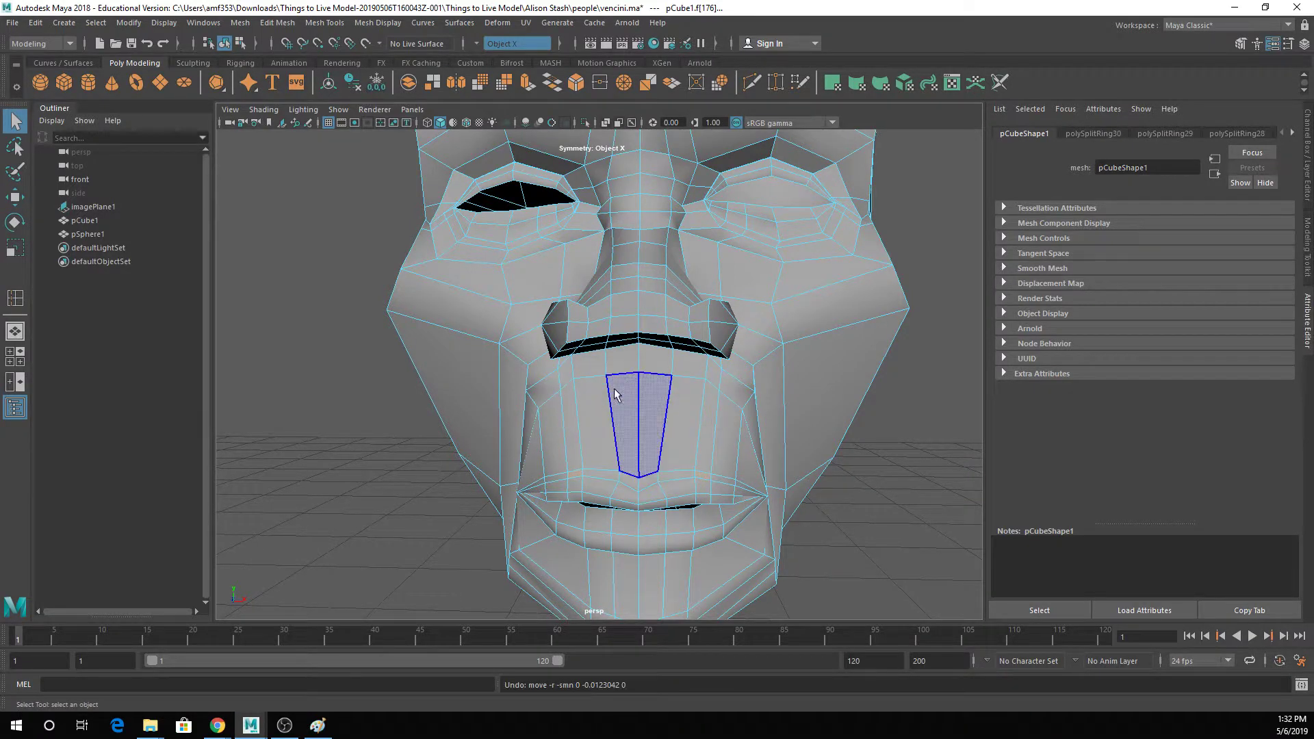
click(757, 434)
alt+drag(758, 434, 777, 331)
right_drag(777, 331, 712, 332)
click(783, 485)
scroll(770, 495, up, 5)
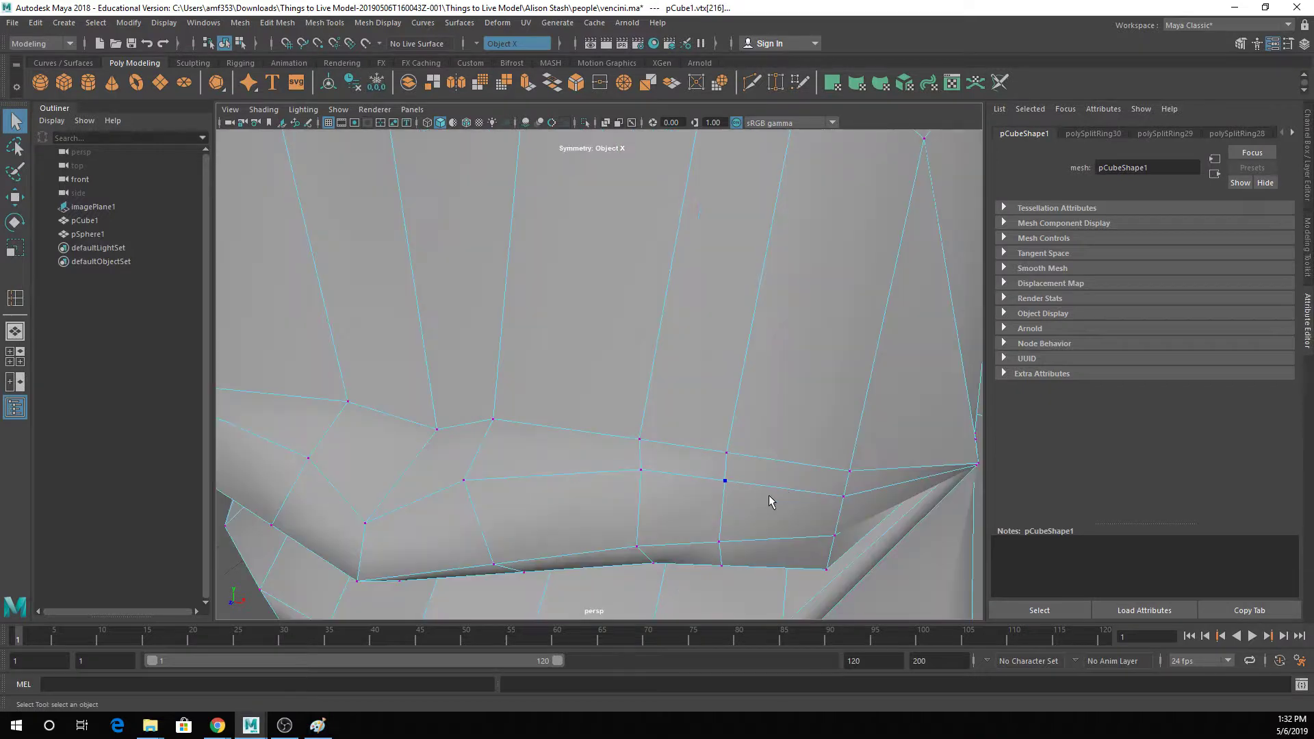
scroll(769, 495, down, 5)
scroll(695, 470, up, 5)
key(w)
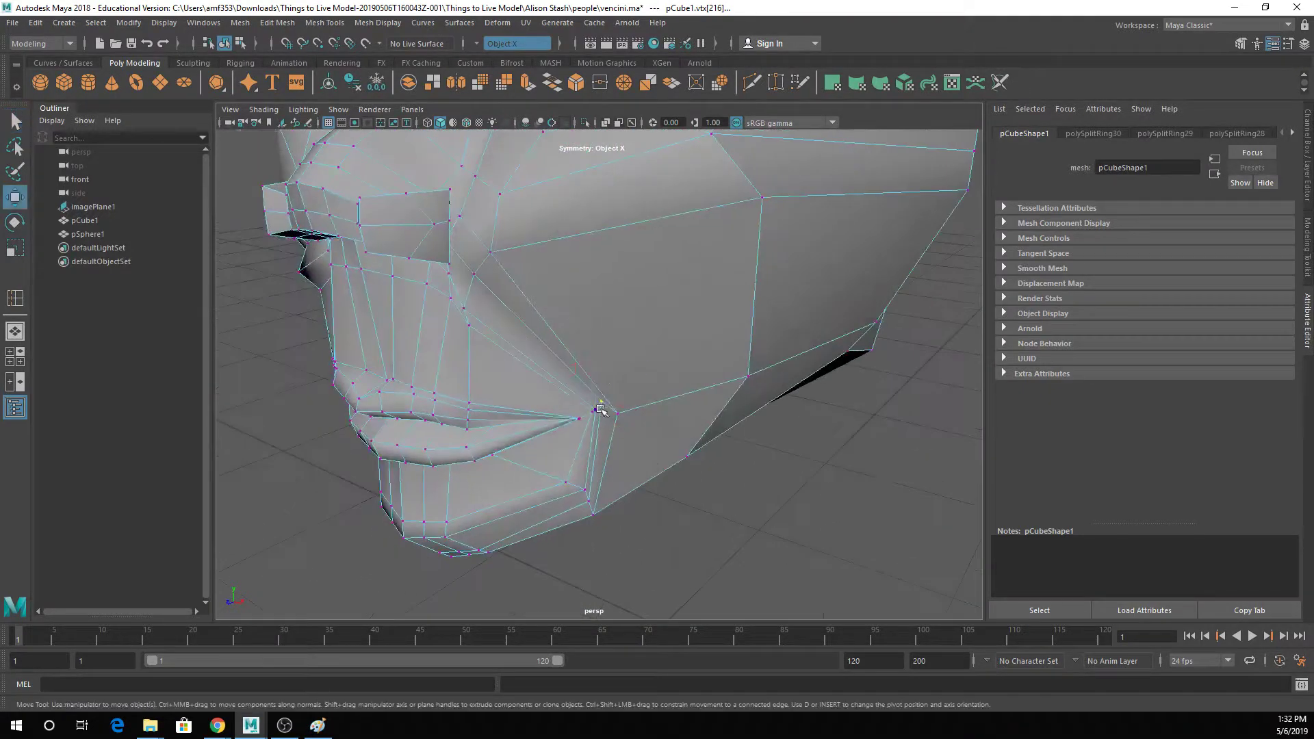
- Pull the lip-corner vertex down and outward
click(599, 409)
key(q)
key(w)
drag(605, 414, 681, 442)
key(q)
- Adjust the neighbouring lip vertex and the symmetric lip-corner pair
click(601, 419)
key(w)
click(668, 408)
key(q)
key(w)
click(636, 412)
key(q)
click(643, 412)
key(w)
key(q)
- Move the chin vertices, checking them from below and in side profile
click(611, 548)
alt+drag(611, 548, 671, 475)
click(605, 491)
key(w)
key(q)
click(582, 498)
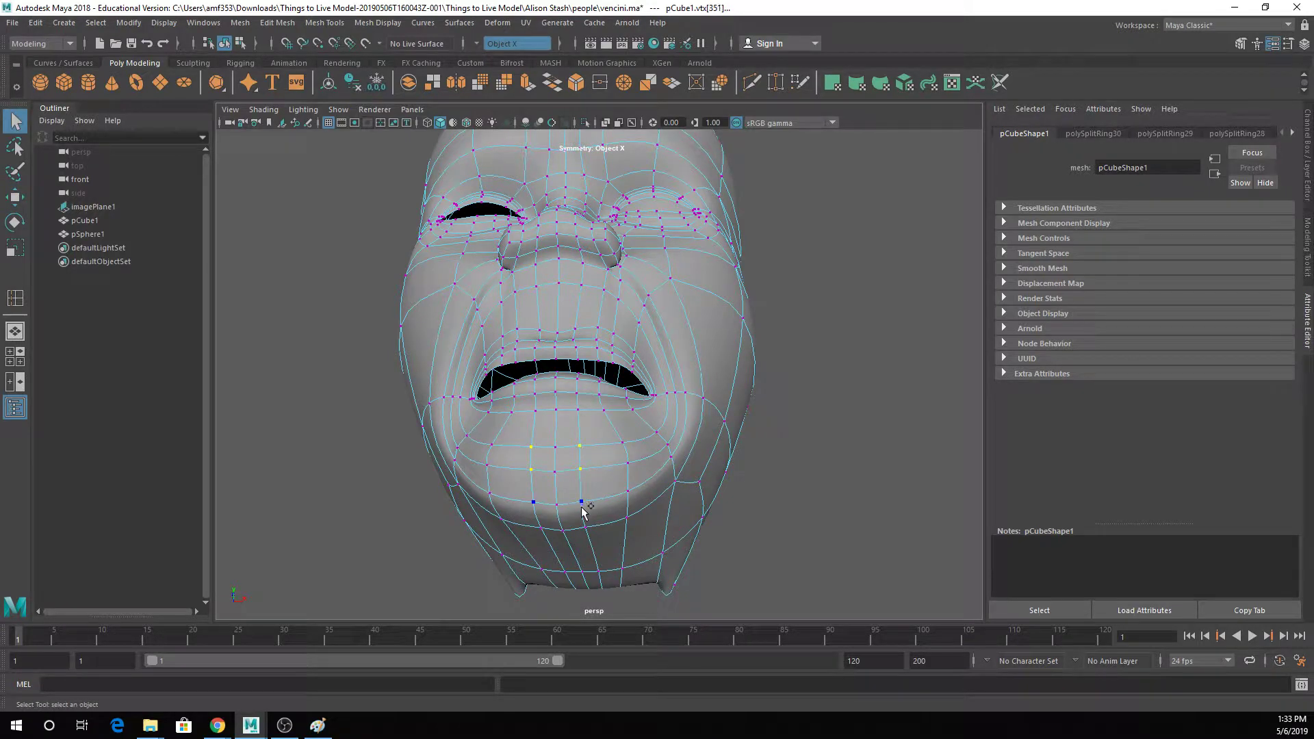
key(w)
alt+drag(587, 528, 621, 529)
- Scale the chin vertex pair on the unsmoothed cage and orbit to check the chin
key(1)
click(628, 546)
key(r)
key(q)
key(r)
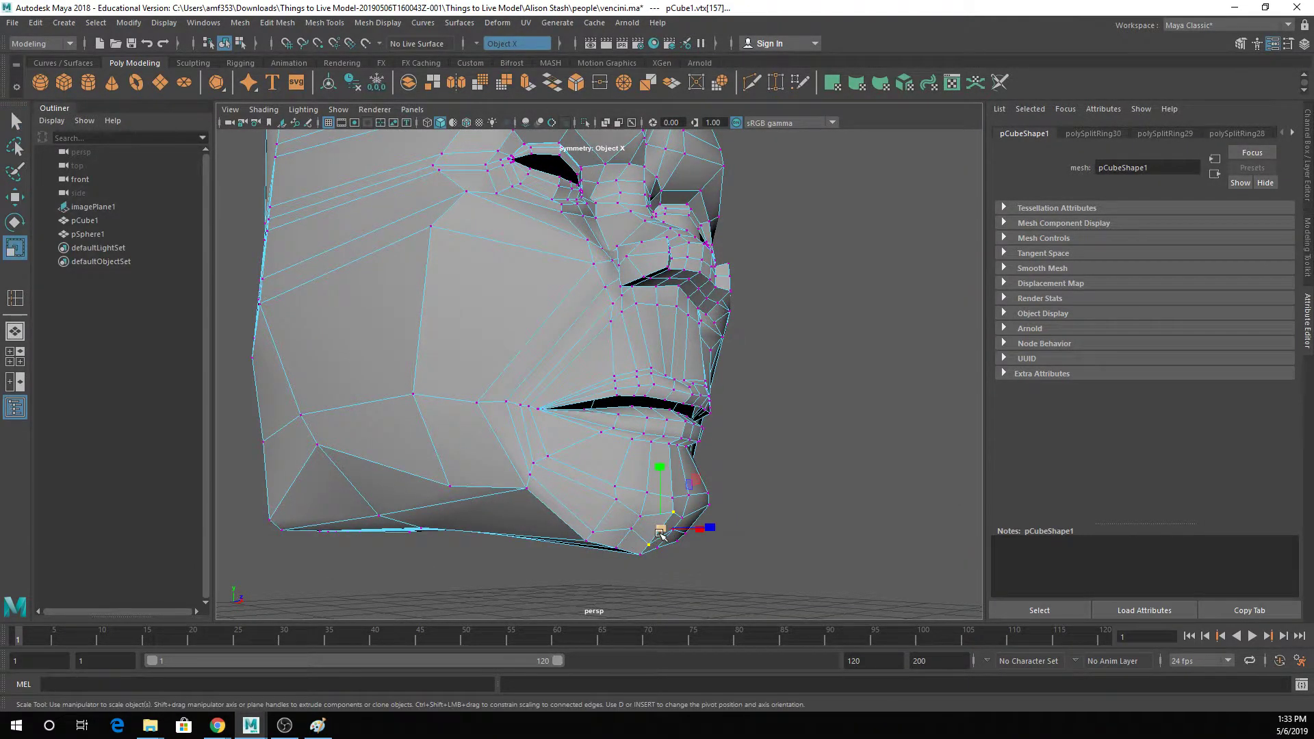
key(q)
key(r)
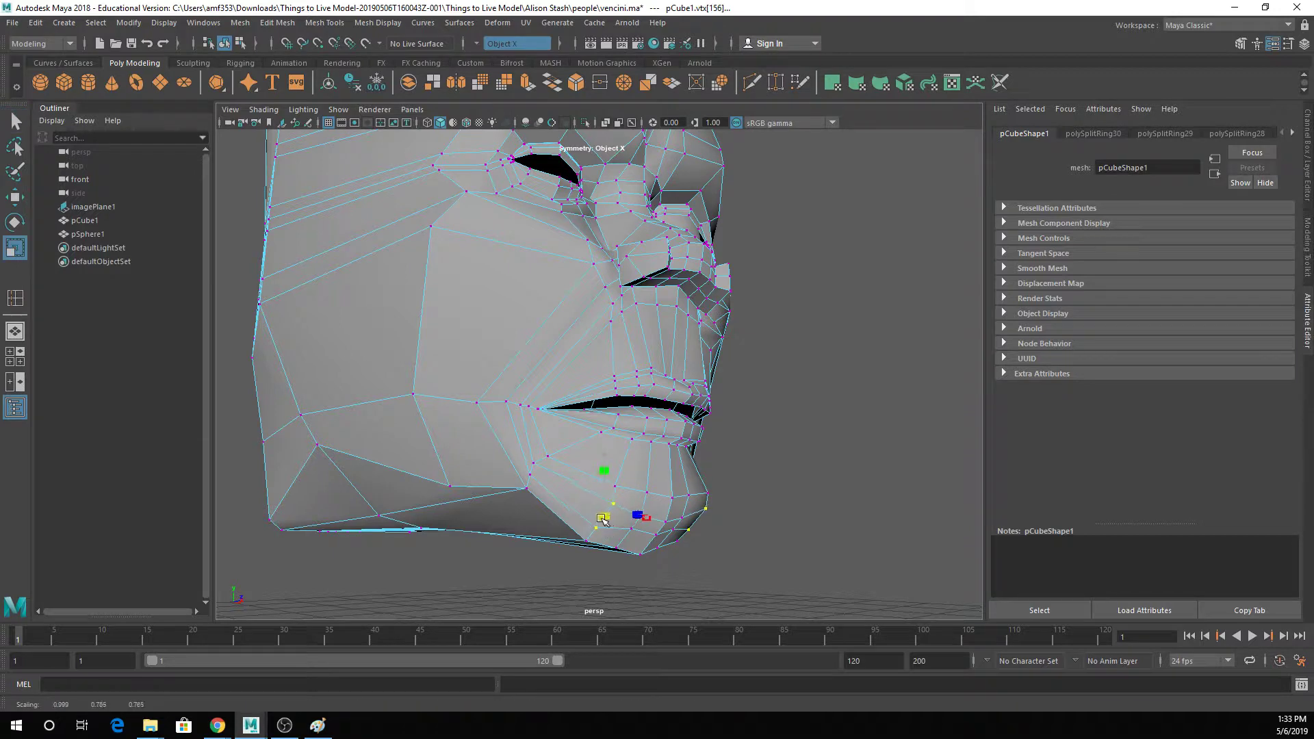
alt+drag(606, 530, 567, 340)
- Return the head to object mode and inspect the face just below the nose
key(q)
right_drag(567, 340, 630, 305)
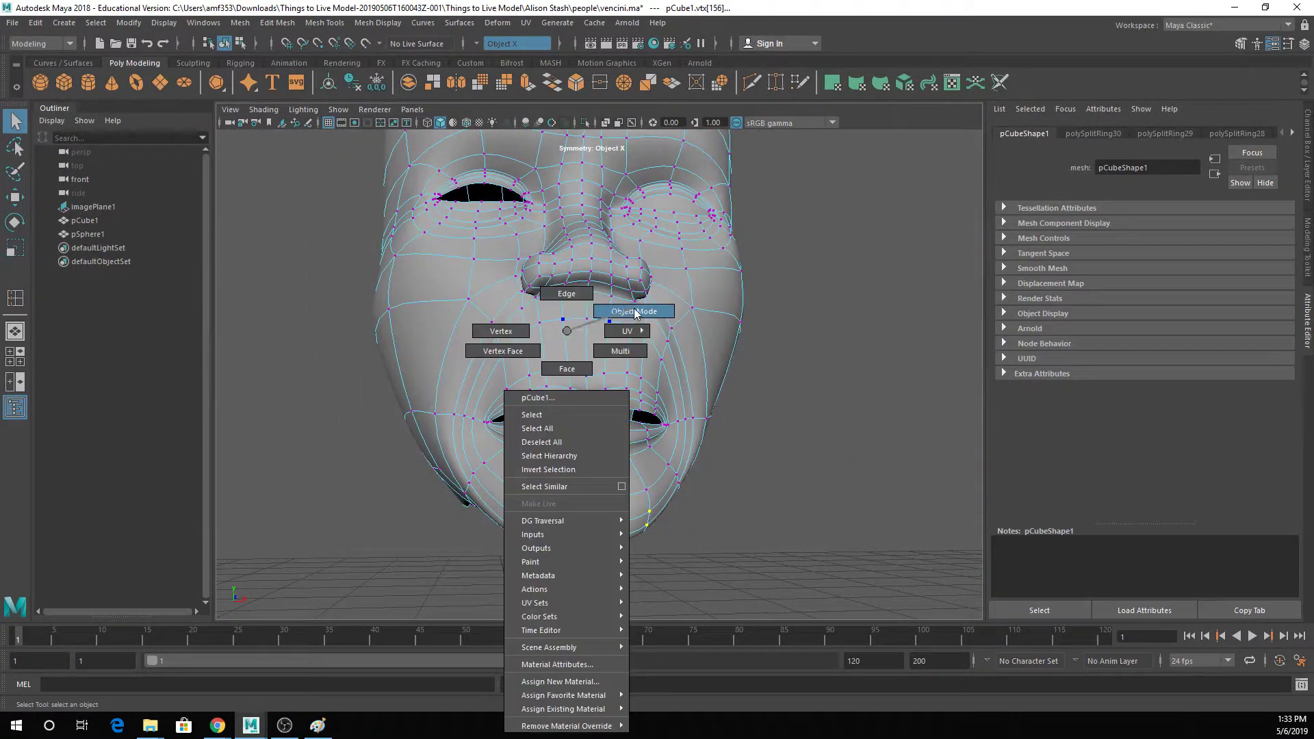
click(792, 347)
alt+drag(792, 347, 597, 345)
click(598, 345)
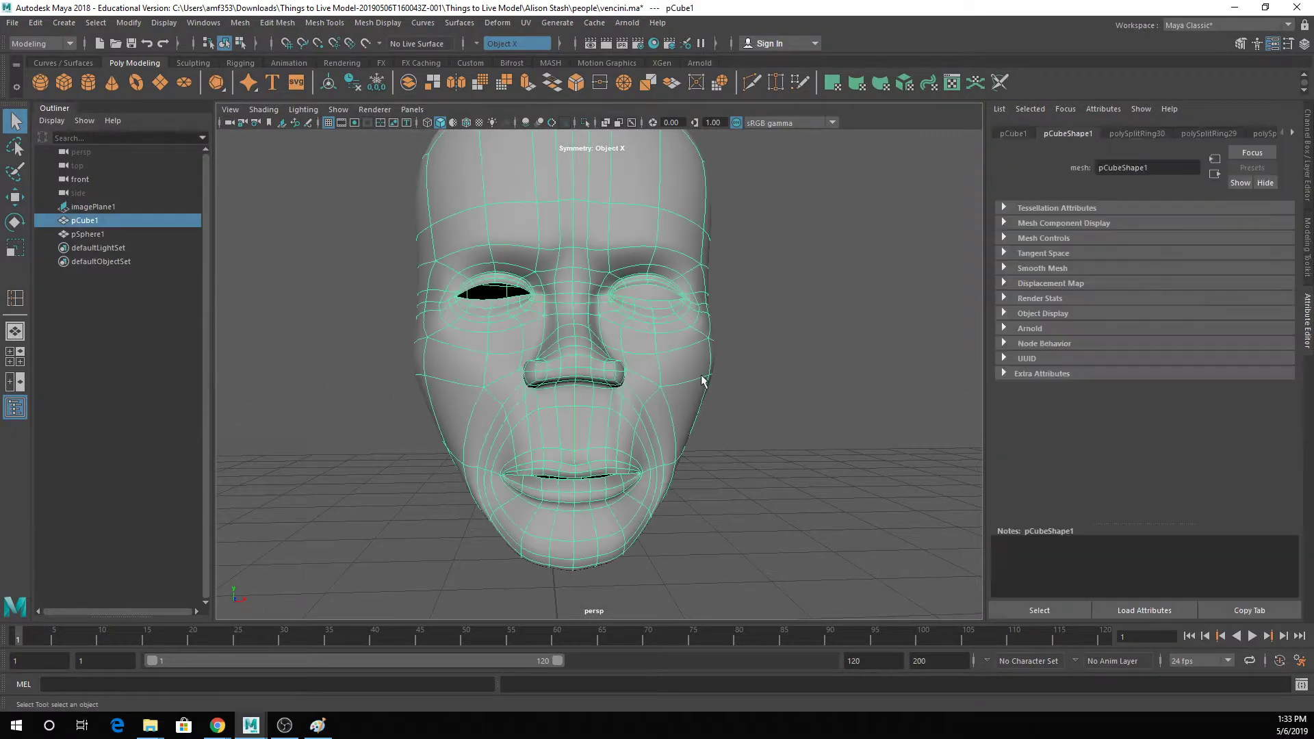
alt+drag(704, 376, 613, 399)
right_drag(579, 286, 548, 294)
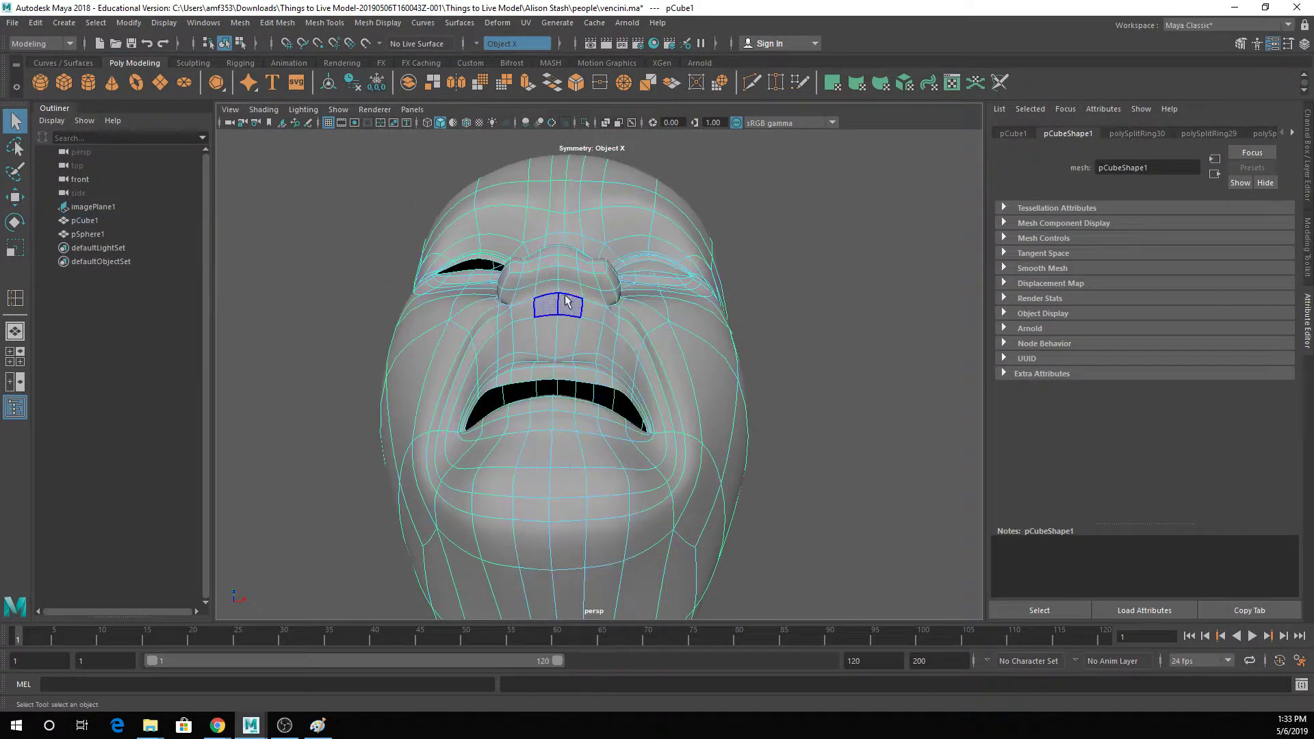
alt+drag(555, 291, 551, 335)
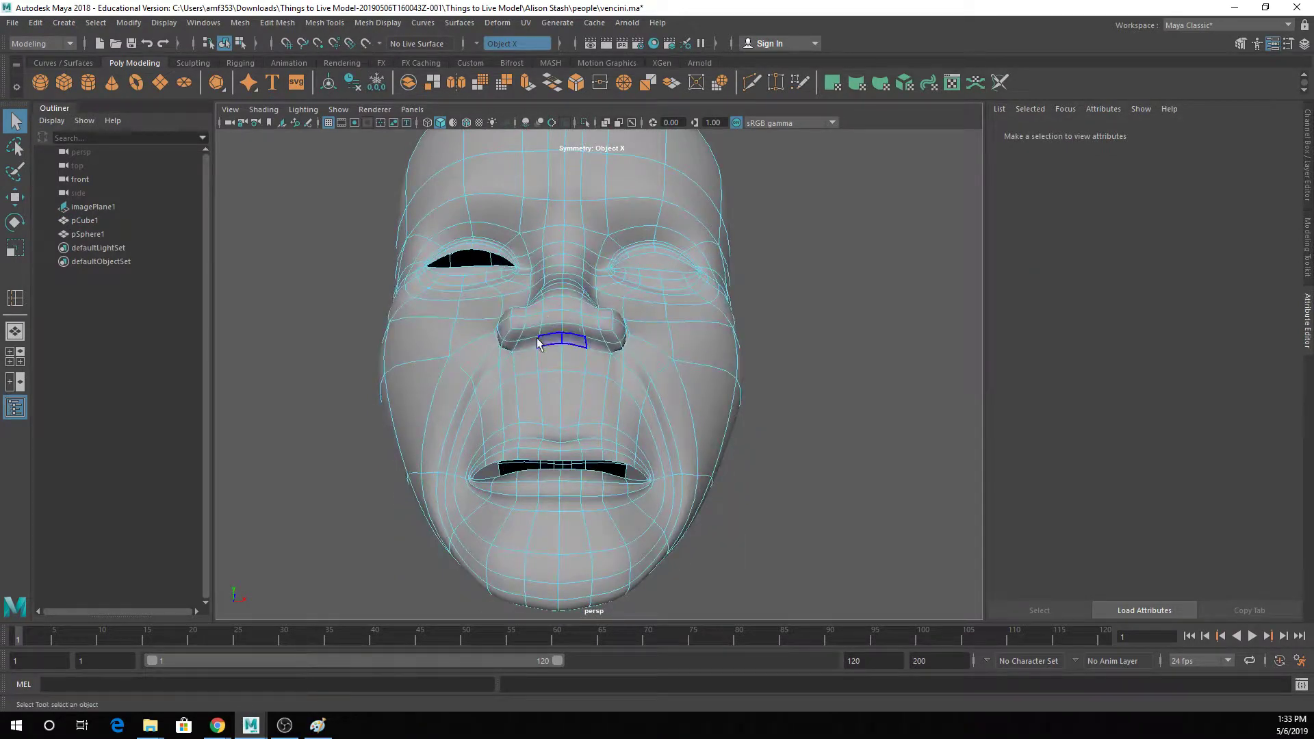
click(551, 335)
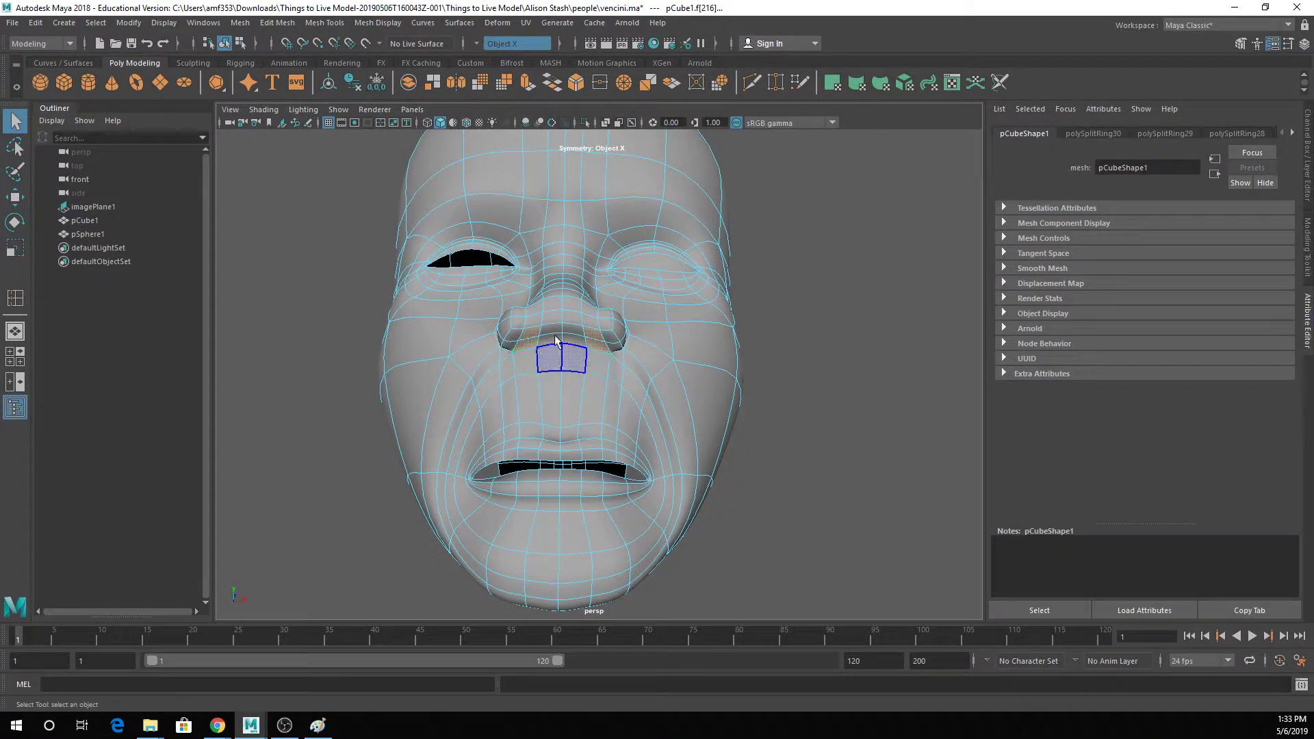
scroll(618, 269, up, 2)
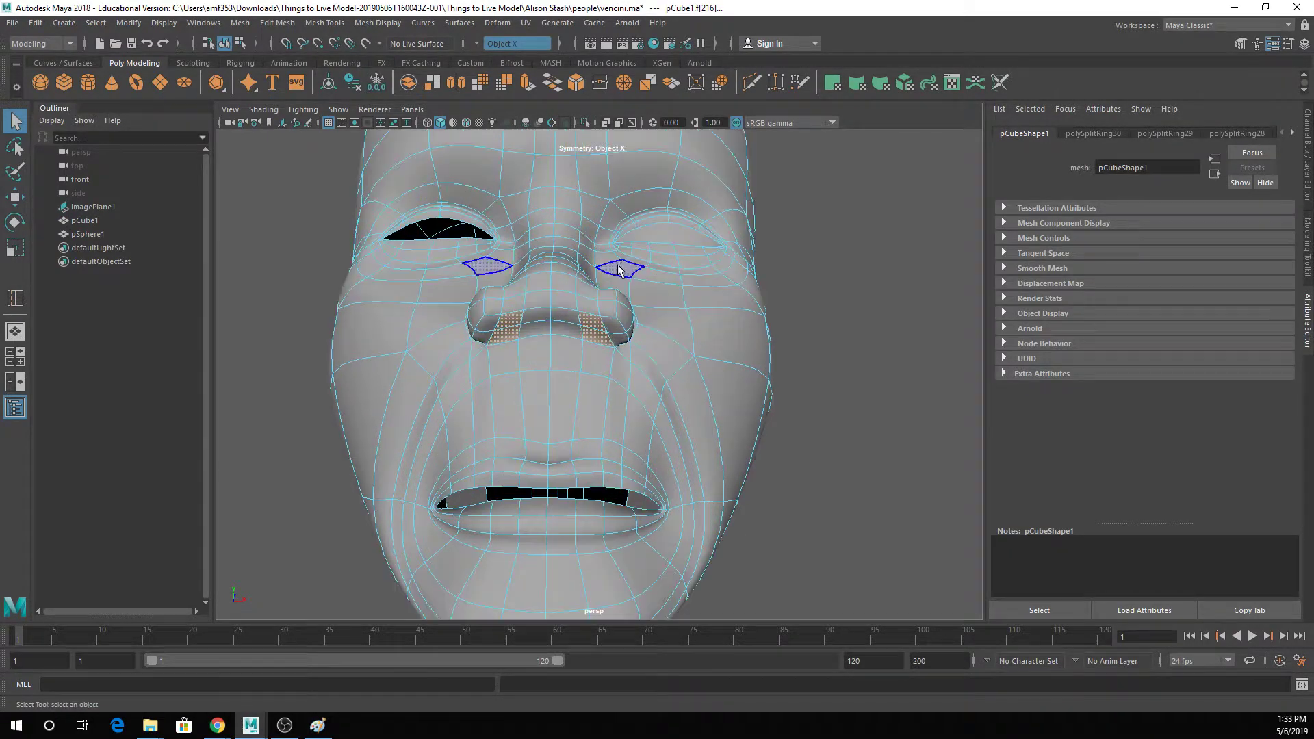
right_drag(618, 269, 602, 227)
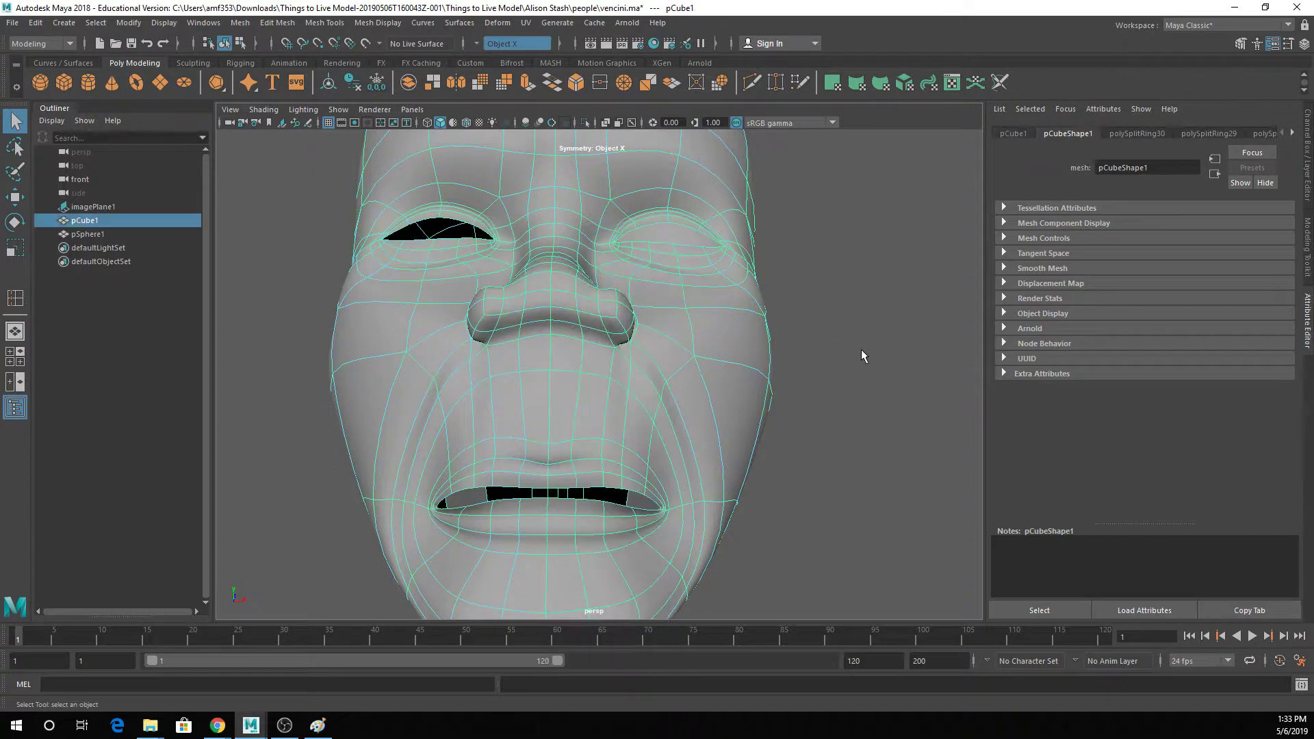
click(861, 349)
alt+drag(838, 352, 790, 402)
- Save the scene to vencini.ma and reselect the head from a three-quarter view
key(ctrl+s)
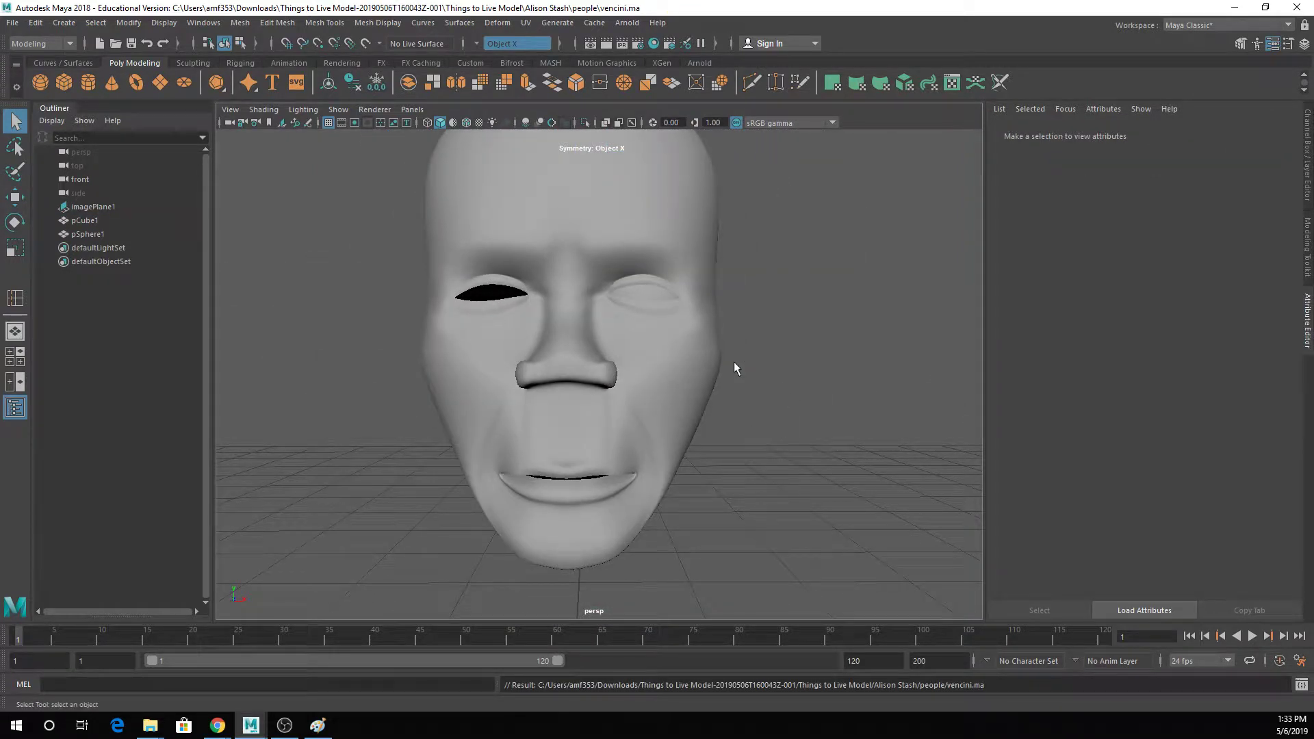
alt+drag(734, 363, 527, 423)
click(528, 444)
scroll(527, 444, up, 5)
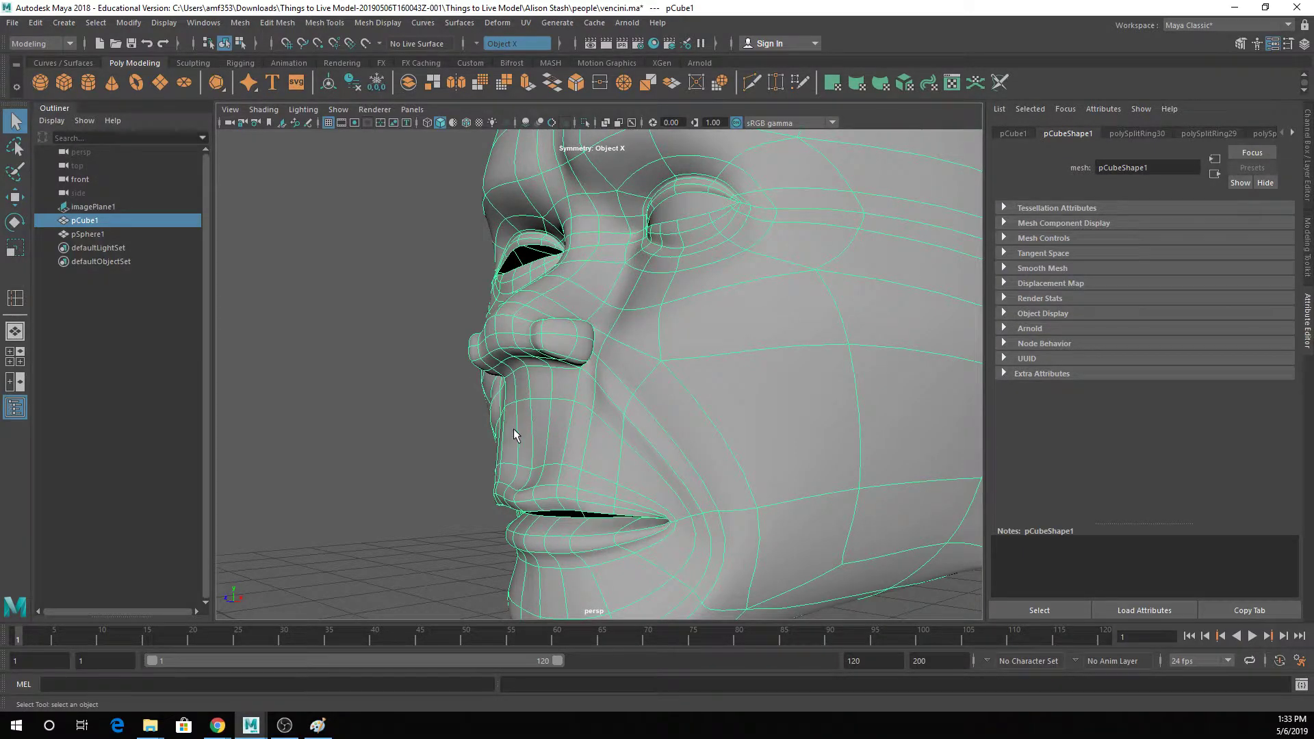
- Inspect the head's low-poly cage from three-quarter front angles
key(1)
alt+drag(553, 432, 601, 479)
alt+middle_drag(600, 479, 625, 401)
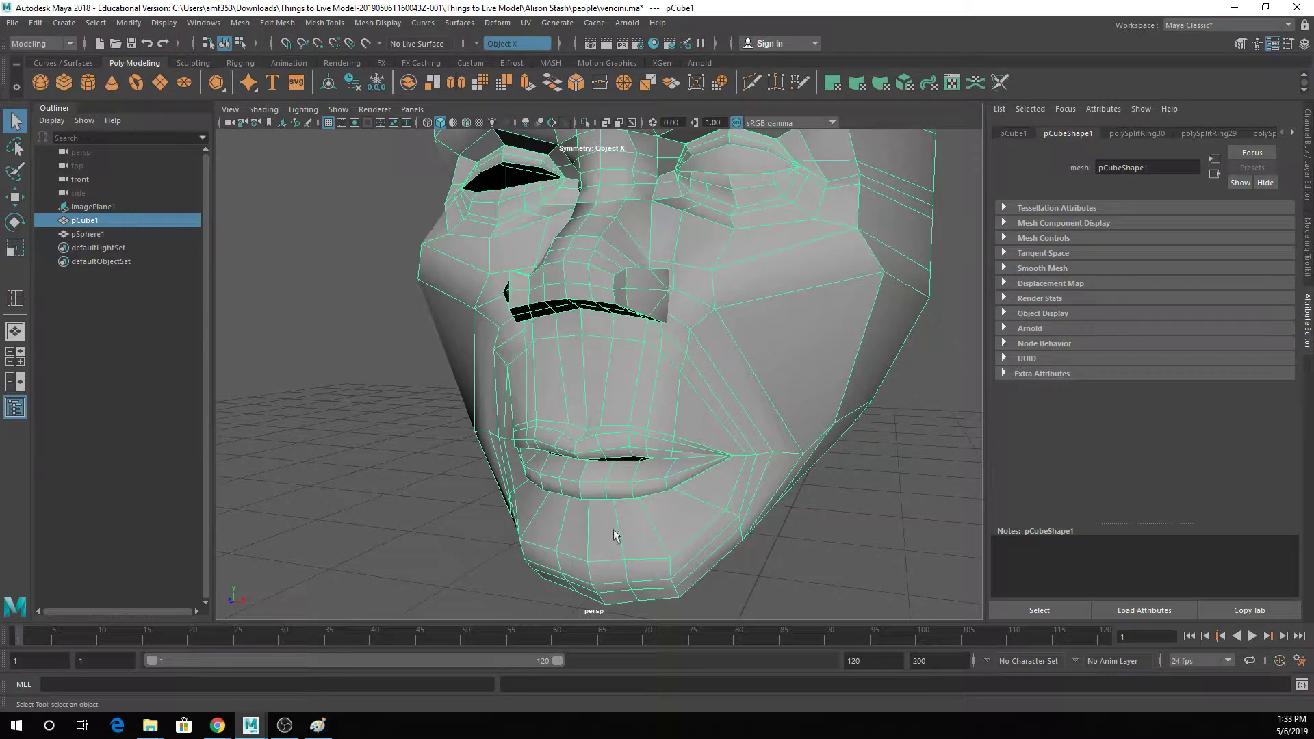
mouse_move(560, 429)
alt+mouse_down()
mouse_move(462, 375)
mouse_move(567, 402)
mouse_move(560, 429)
alt+mouse_up()
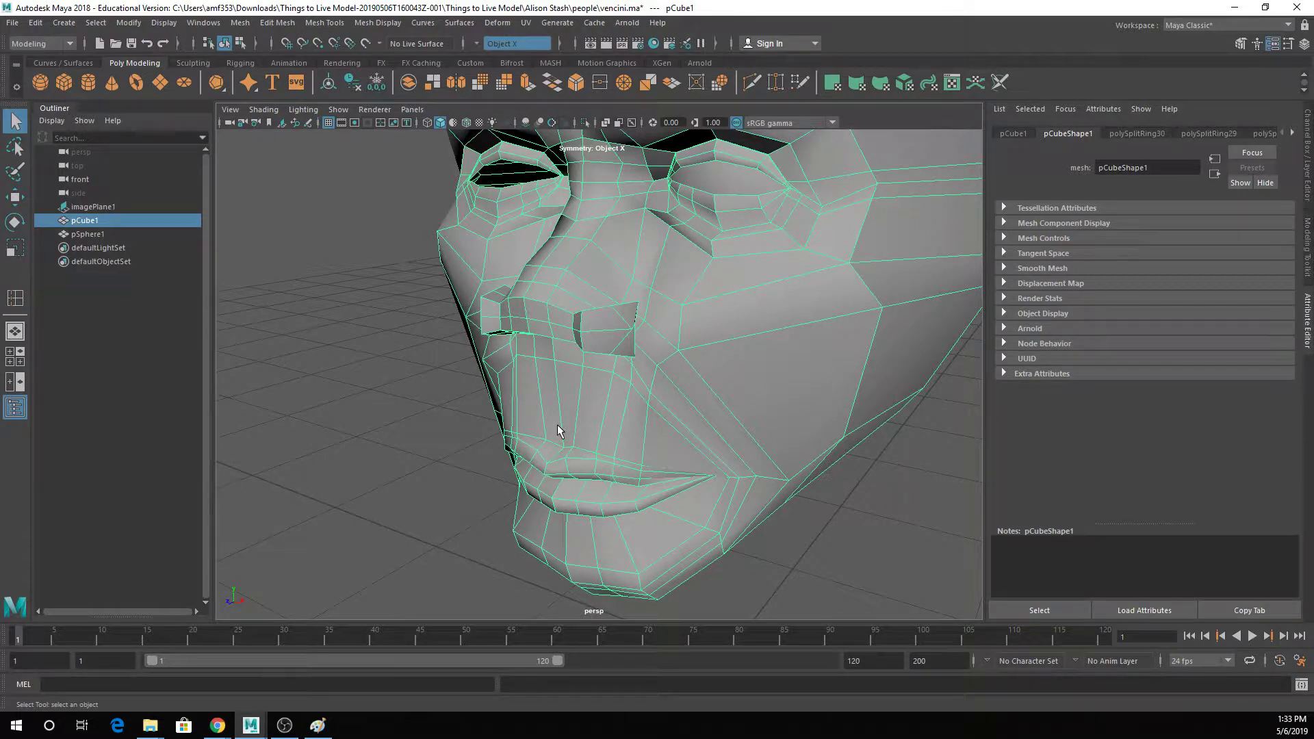
scroll(580, 429, down, 3)
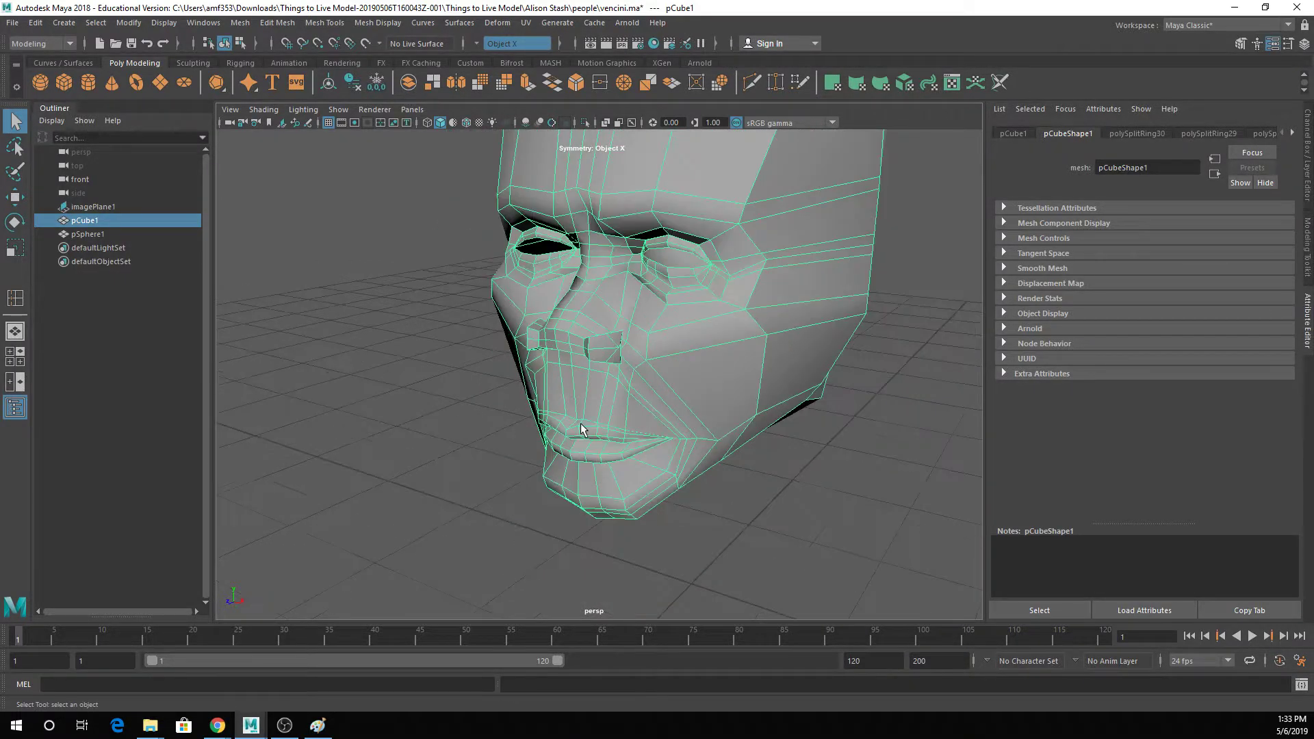
- Turn smooth preview back on and return the head to object mode
key(3)
alt+drag(636, 375, 710, 229)
right_drag(712, 225, 769, 196)
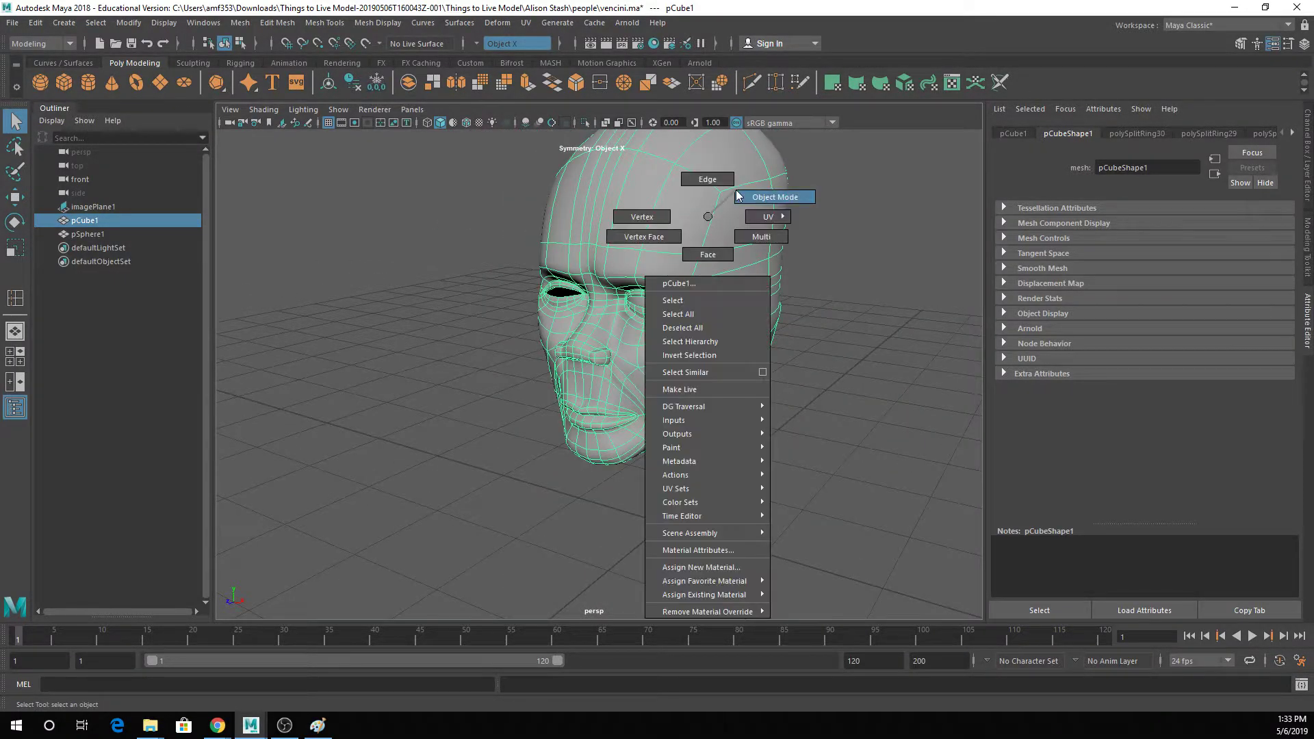
click(842, 280)
alt+drag(842, 280, 683, 449)
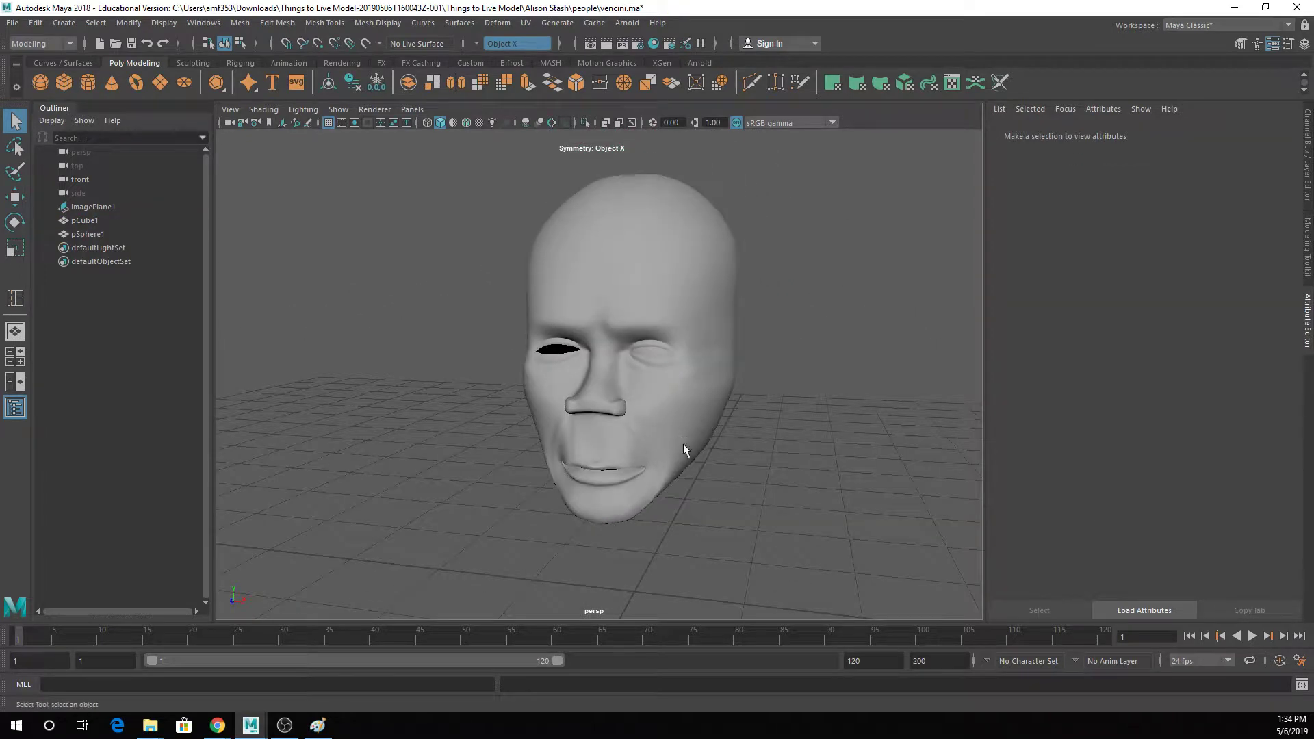
- Save the scene with the head mesh selected
click(679, 325)
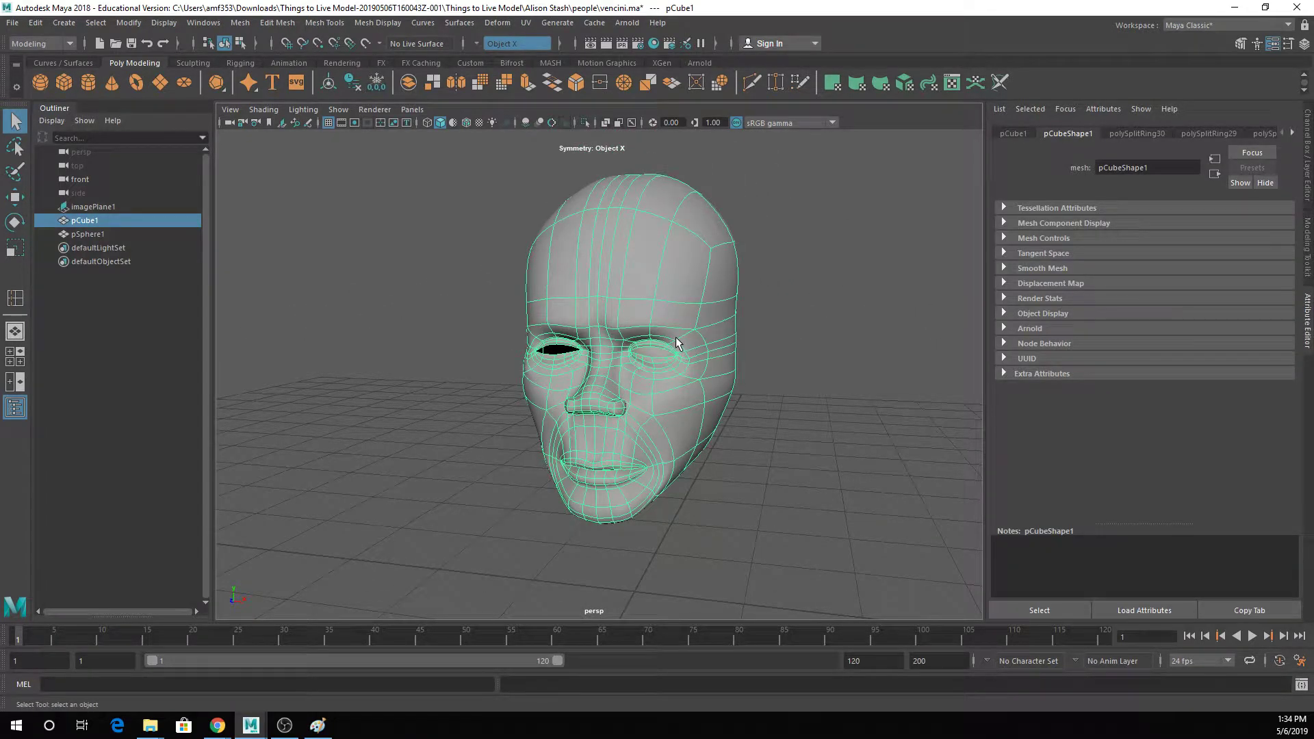
key(ctrl+s)
right_drag(652, 315, 640, 352)
- Duplicate the head as a hidden backup copy pCube2
key(ctrl+d)
key(ctrl+h)
click(655, 304)
- Push the brow faces to reshape the forehead, then undo the change
click(635, 322)
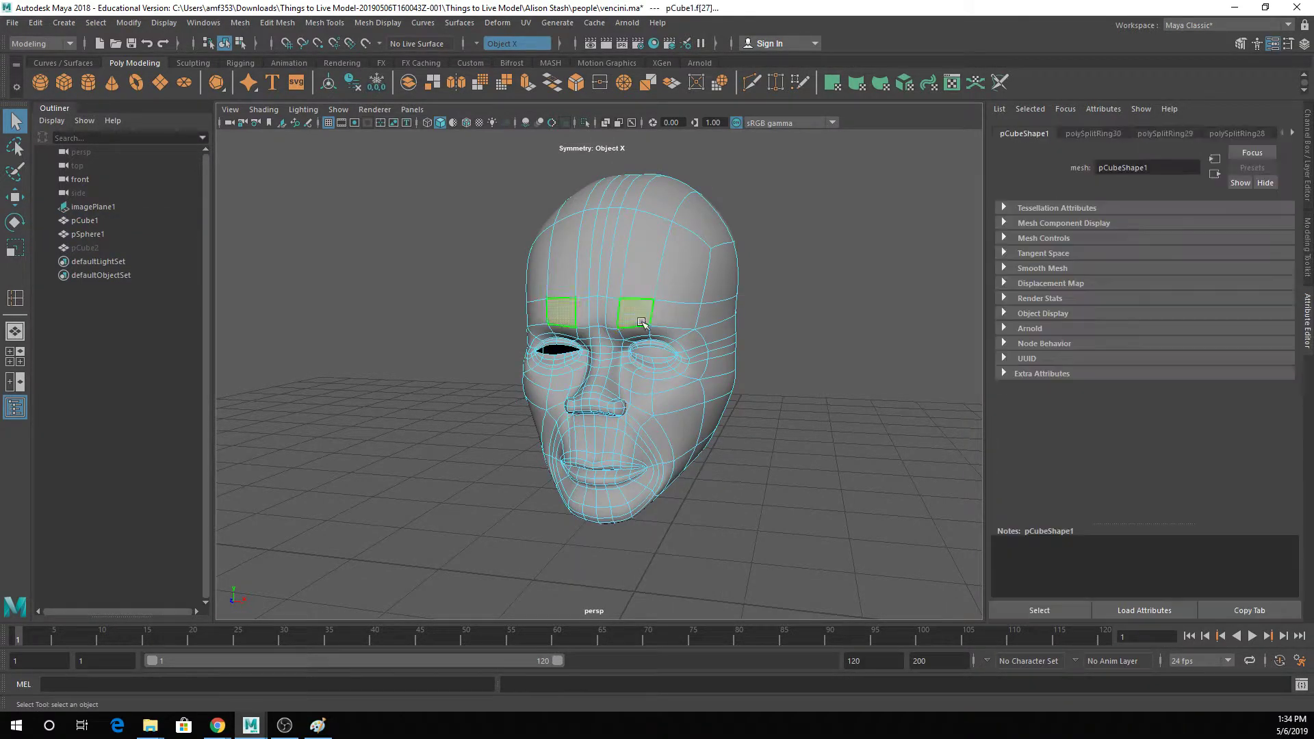
key(w)
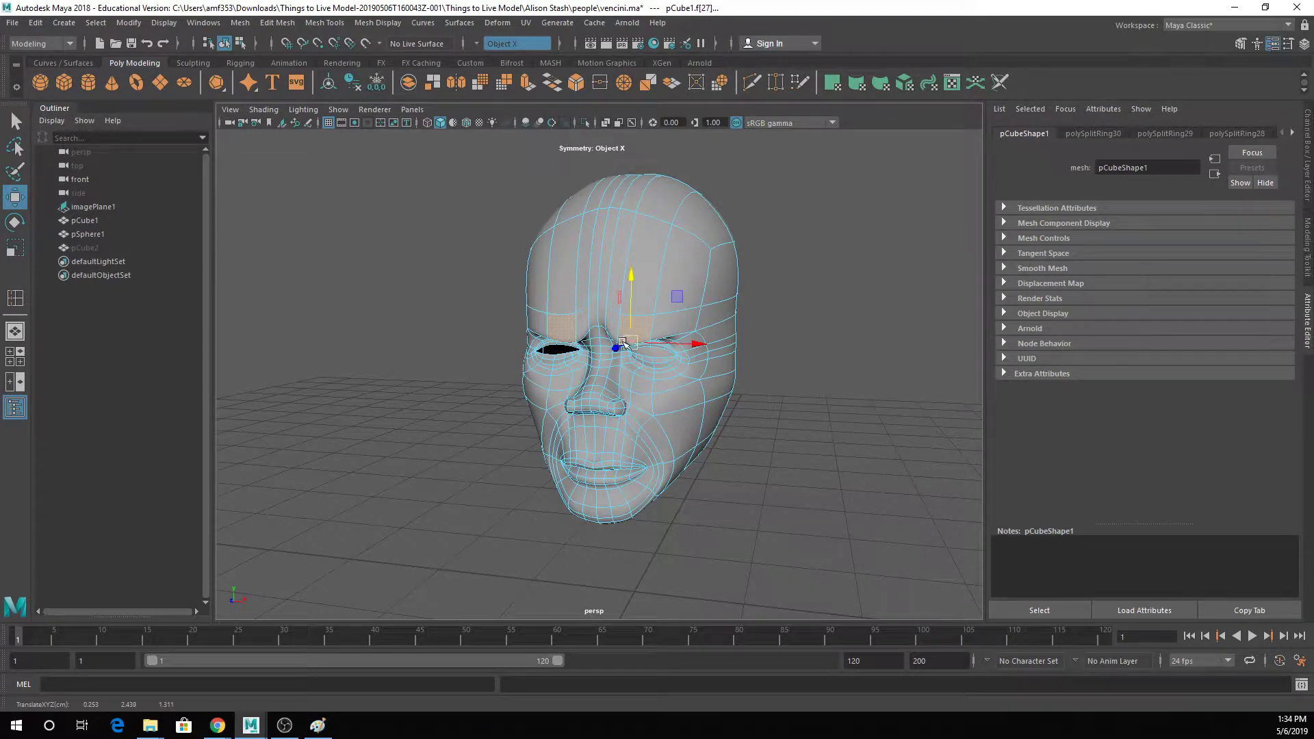
drag(636, 308, 634, 287)
key(q)
right_drag(631, 281, 748, 250)
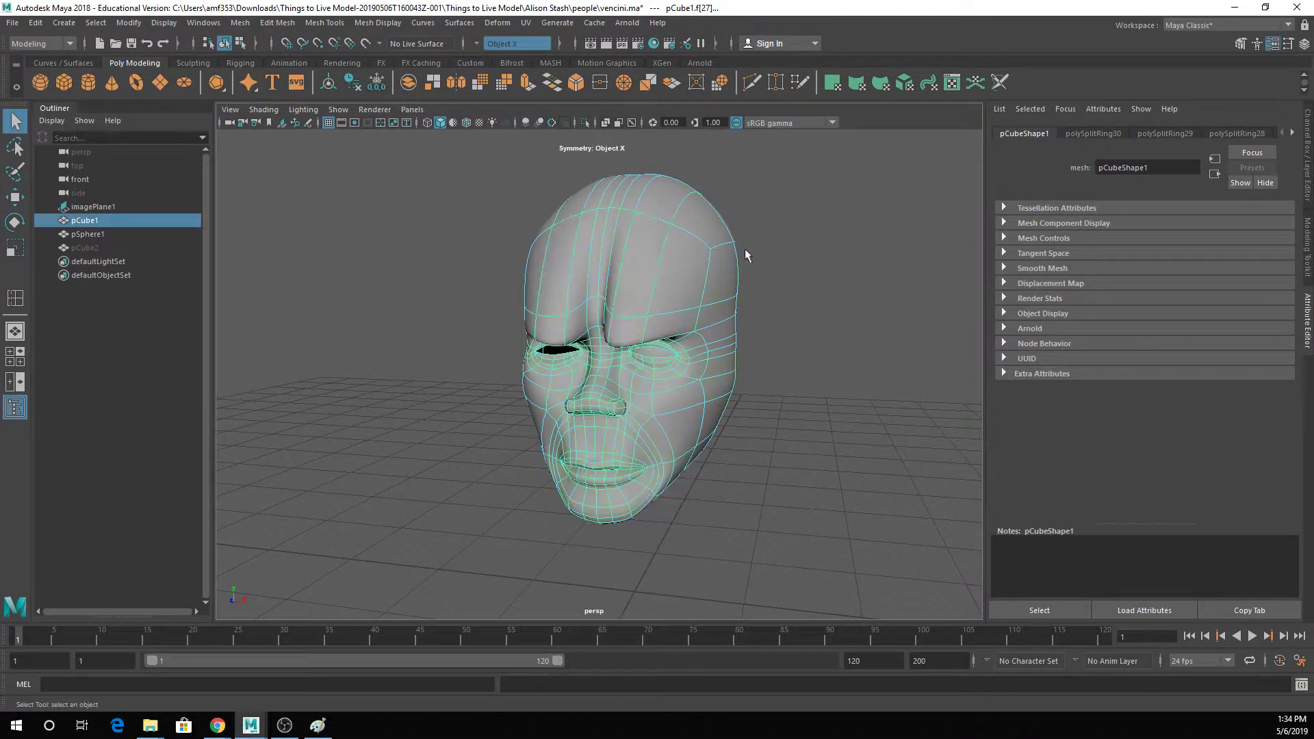
click(777, 343)
alt+drag(777, 343, 933, 329)
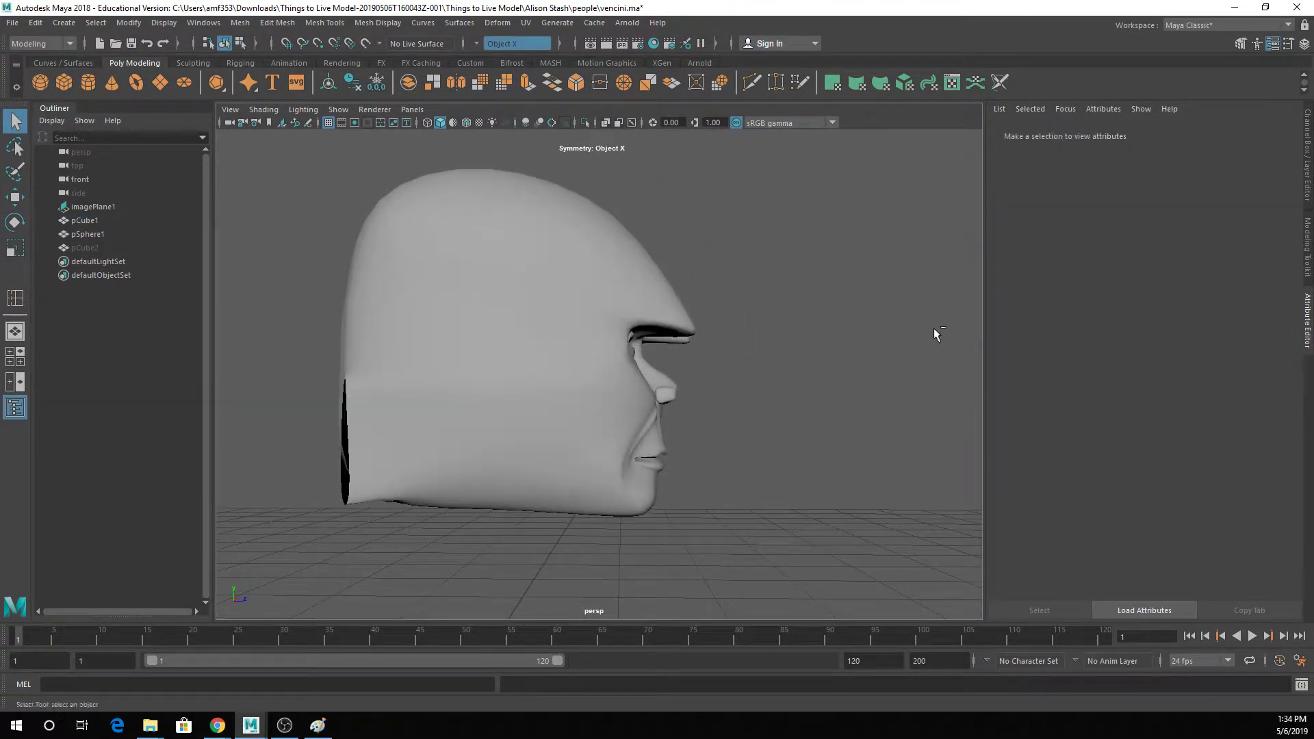
key(ctrl+z)
key(ctrl+z)
key(ctrl+z)
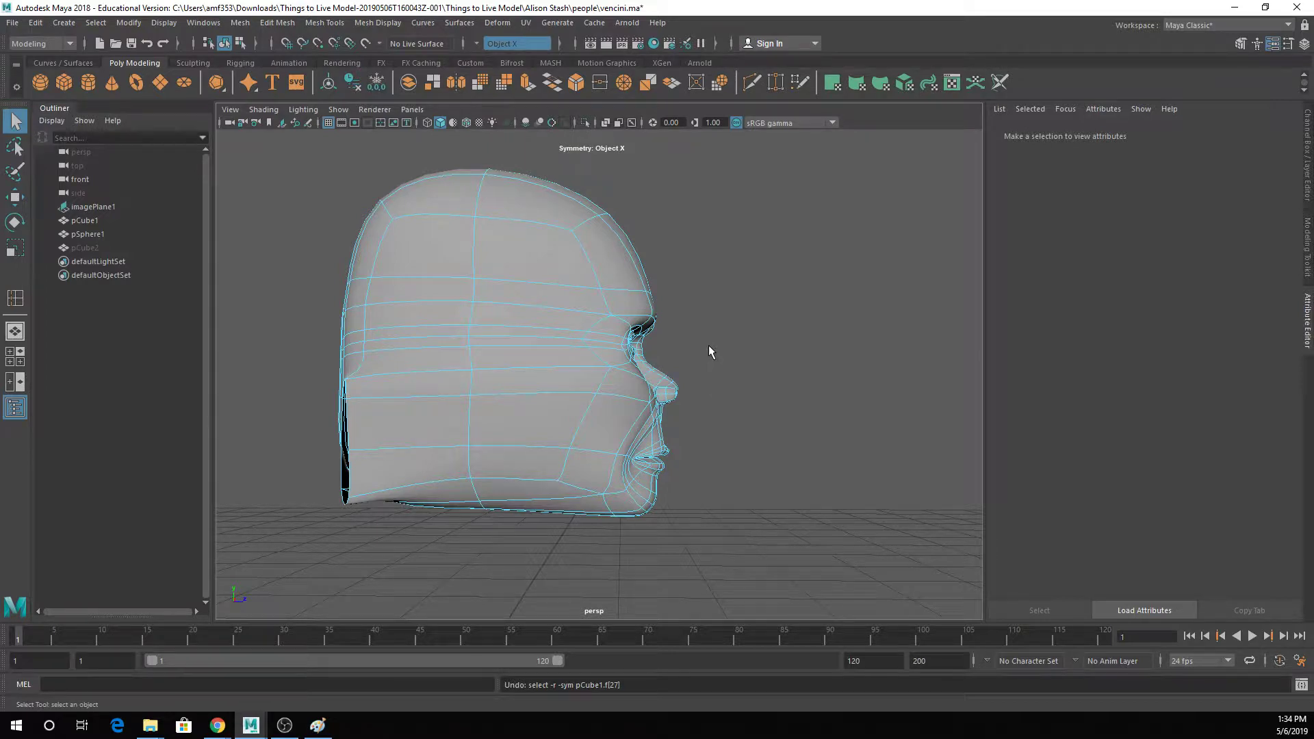
- Save the scene again after reviewing the head from the back, top and front
key(ctrl+s)
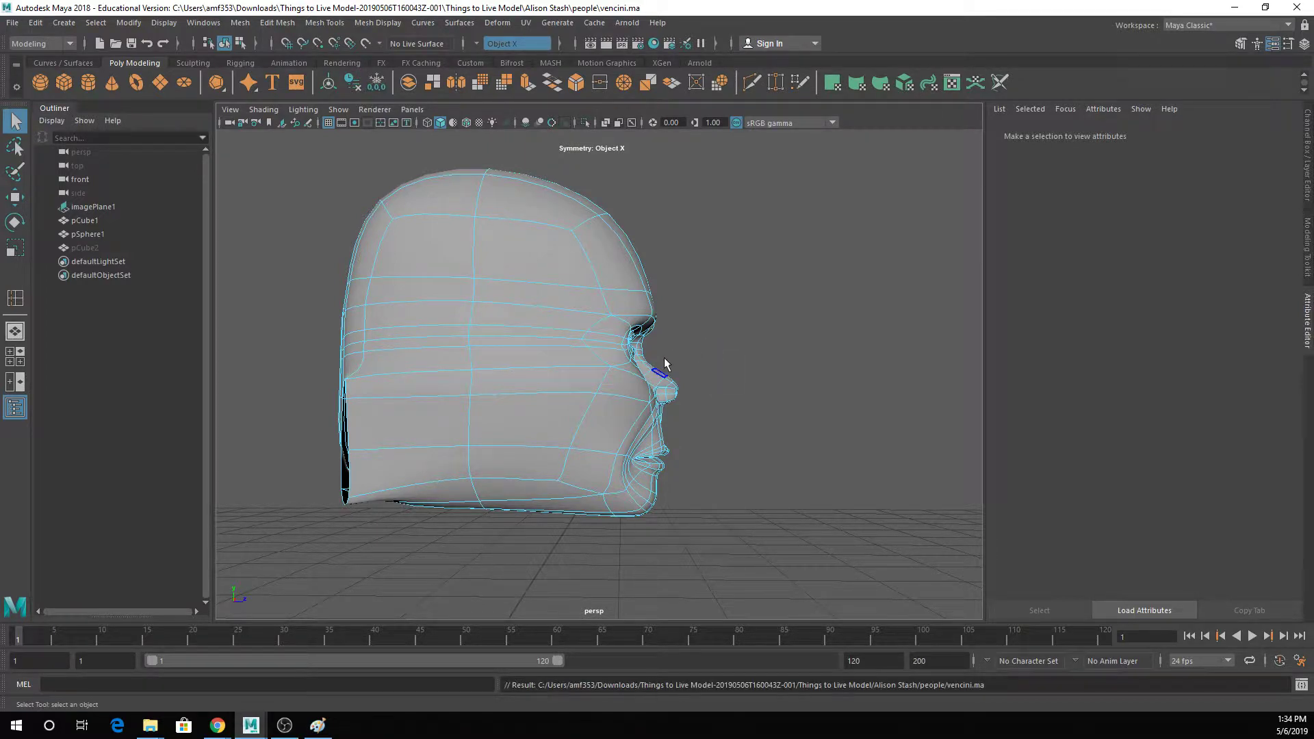
alt+drag(603, 346, 249, 384)
alt+drag(753, 440, 724, 449)
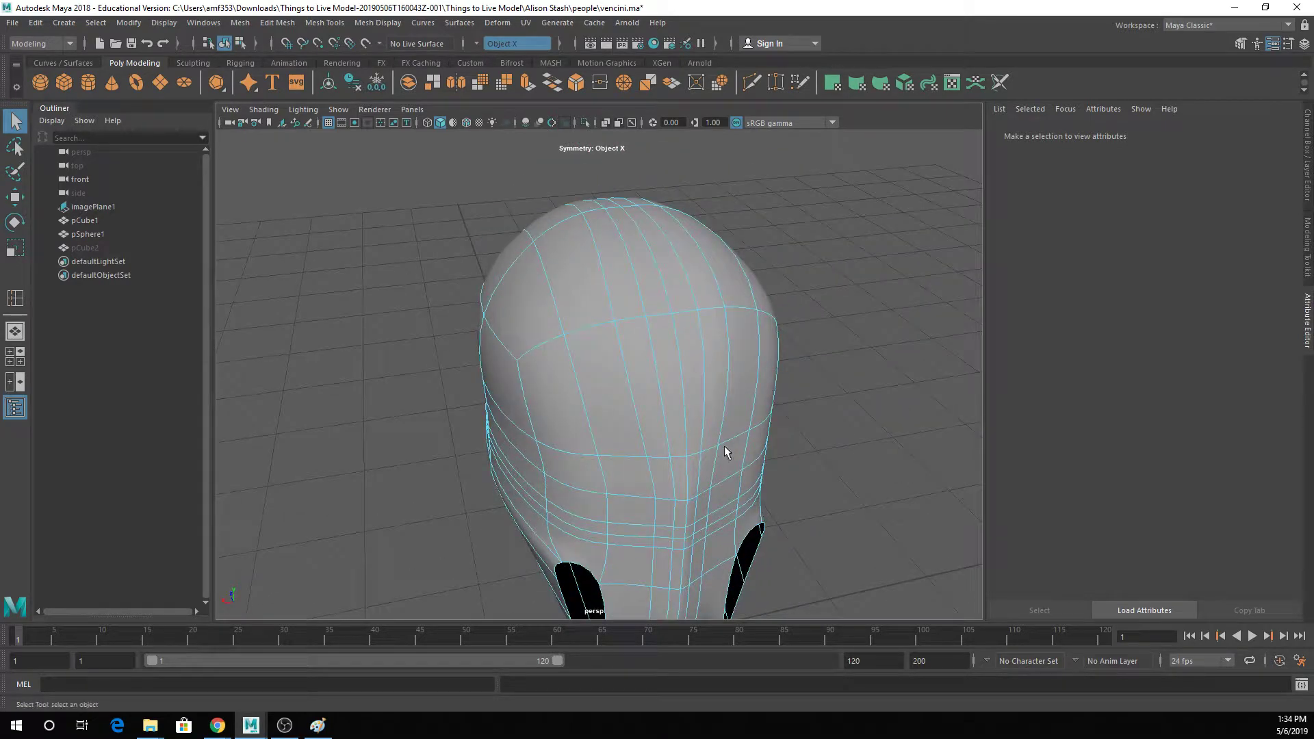
alt+drag(643, 300, 637, 273)
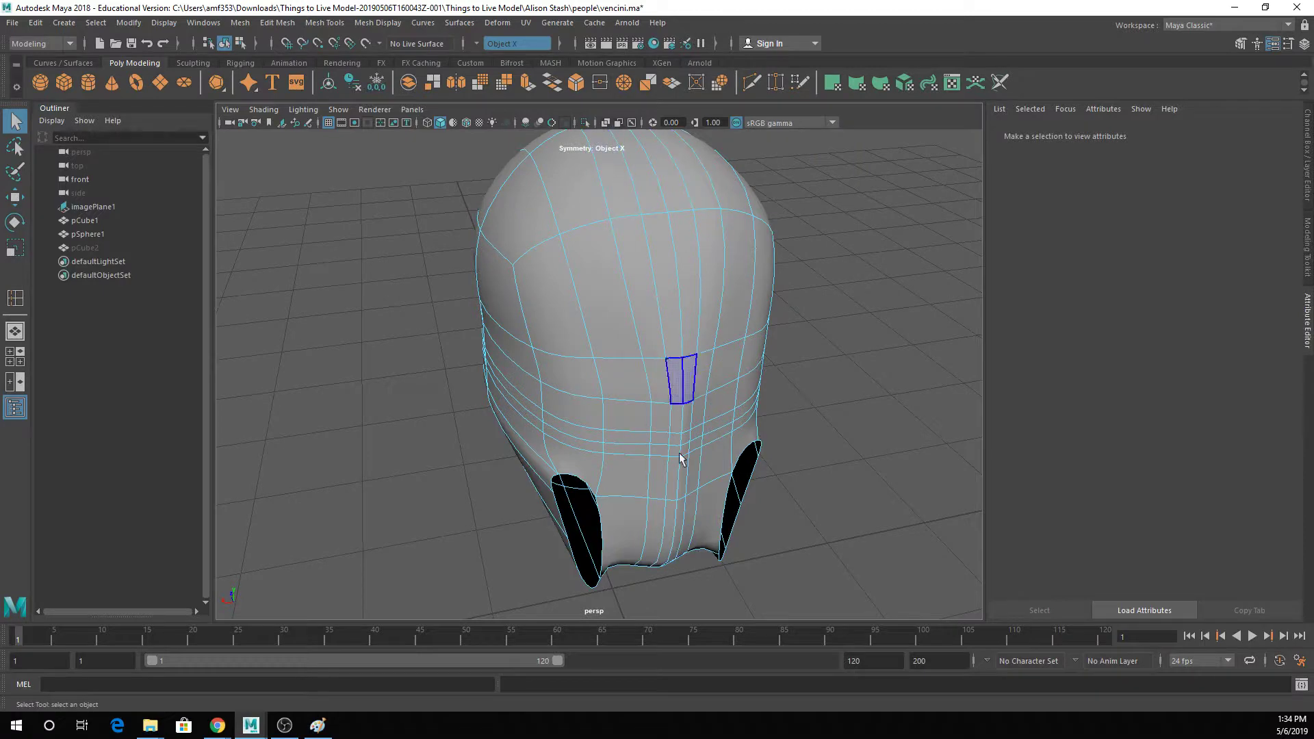
alt+drag(616, 258, 913, 223)
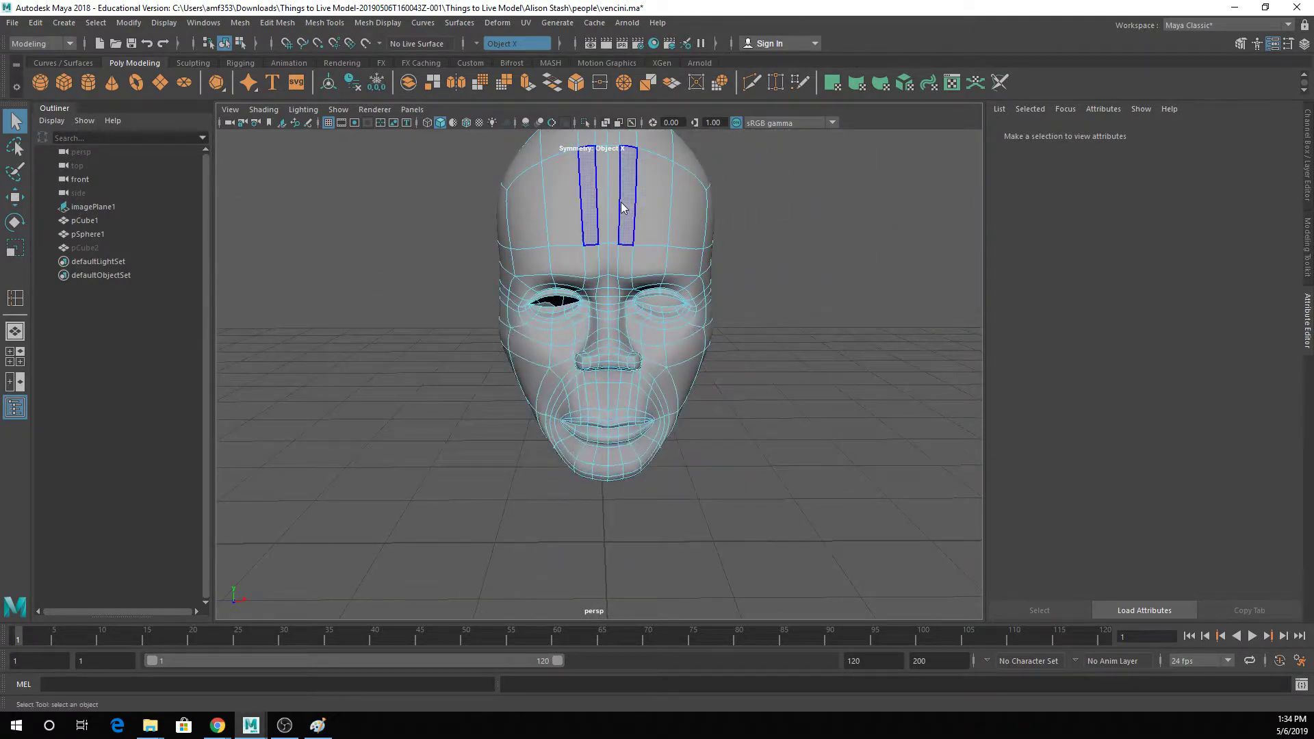
alt+drag(782, 262, 754, 272)
key(ctrl+s)
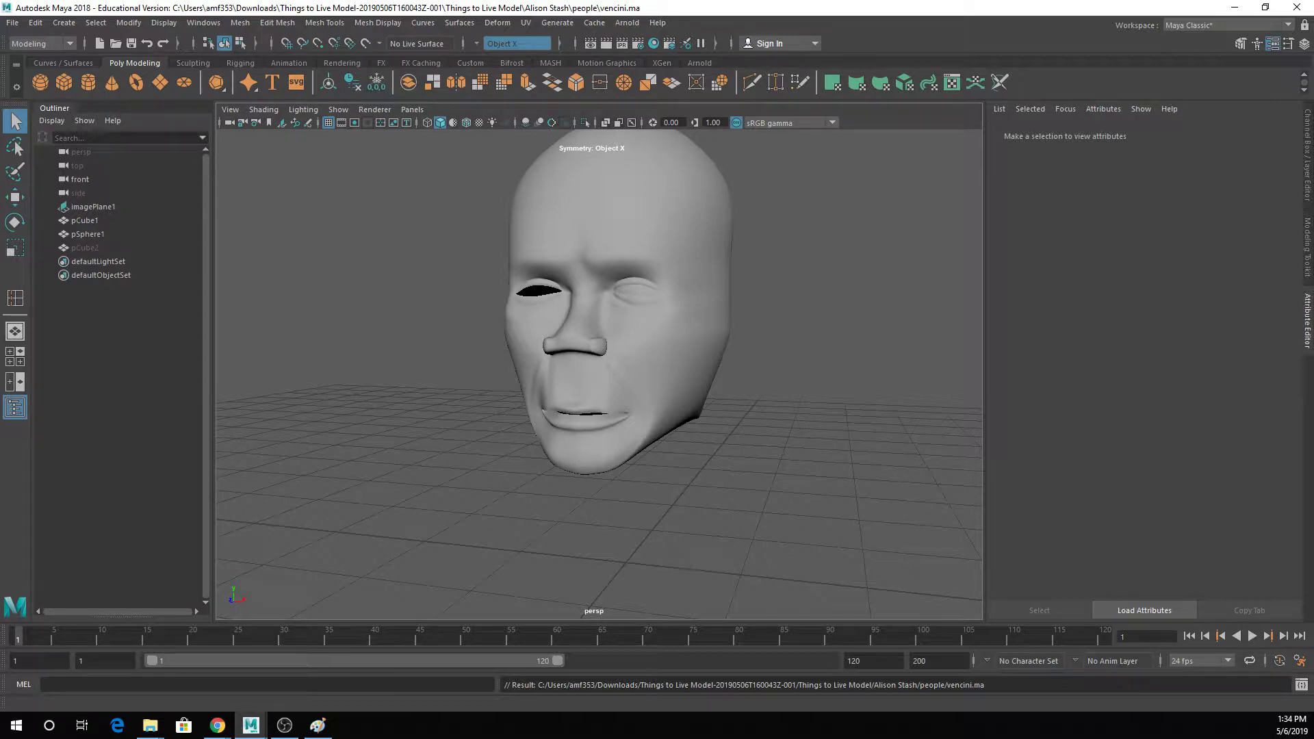
- Enlarge the front view and hide the viewport grid
scroll(565, 416, down, 5)
key(space)
key(space)
scroll(515, 463, down, 10)
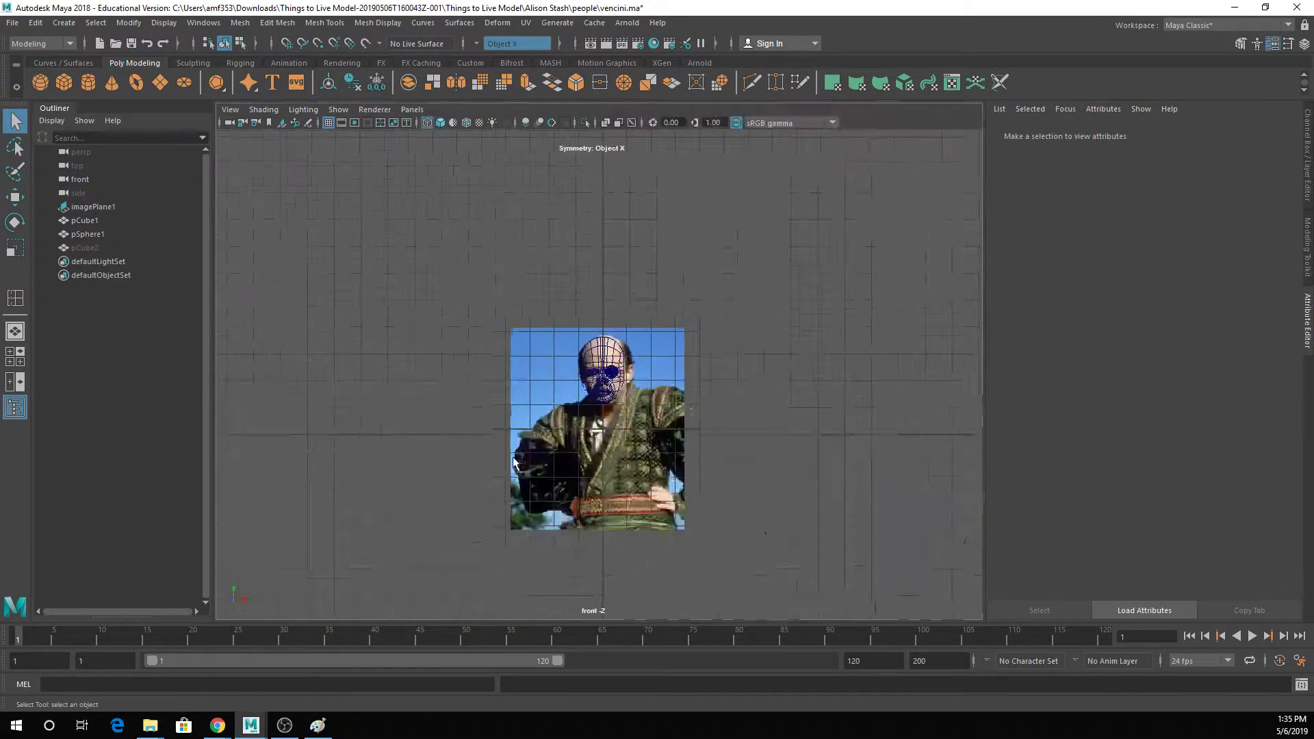
middle_drag(513, 457, 607, 404)
key(space)
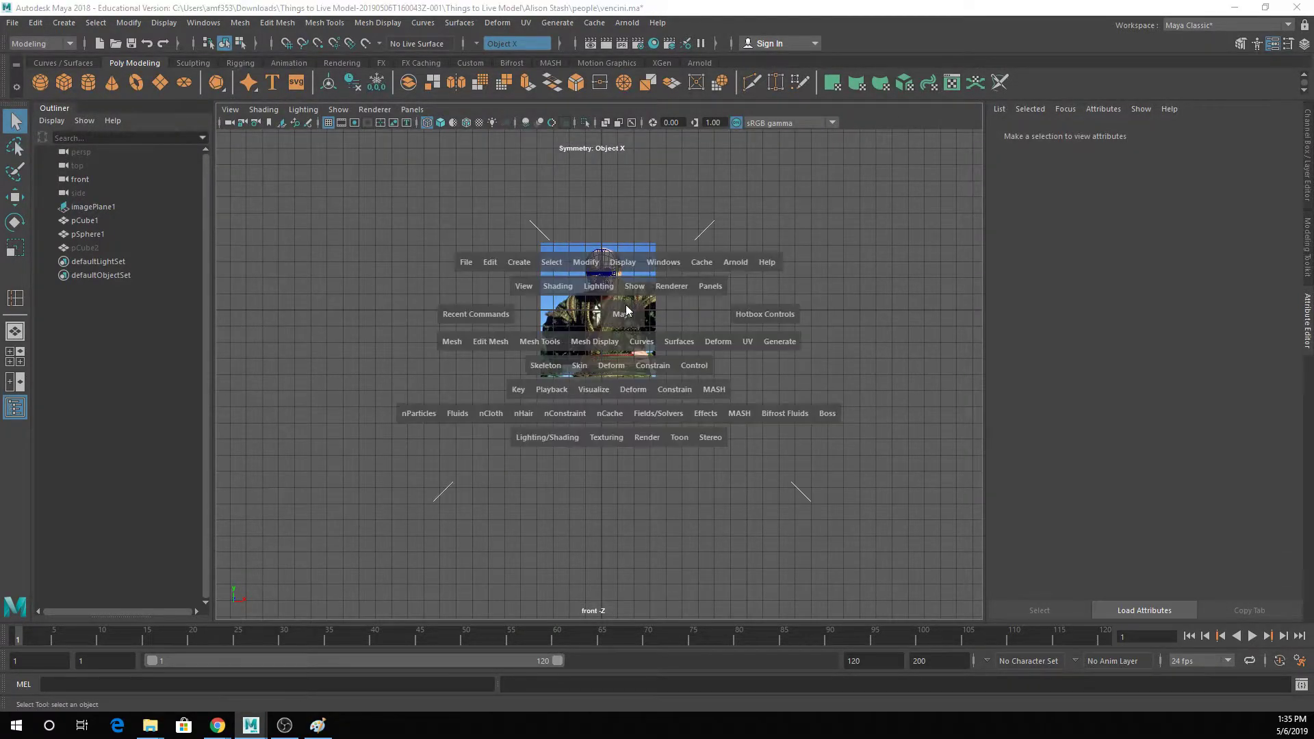
drag(640, 278, 675, 671)
scroll(718, 352, up, 5)
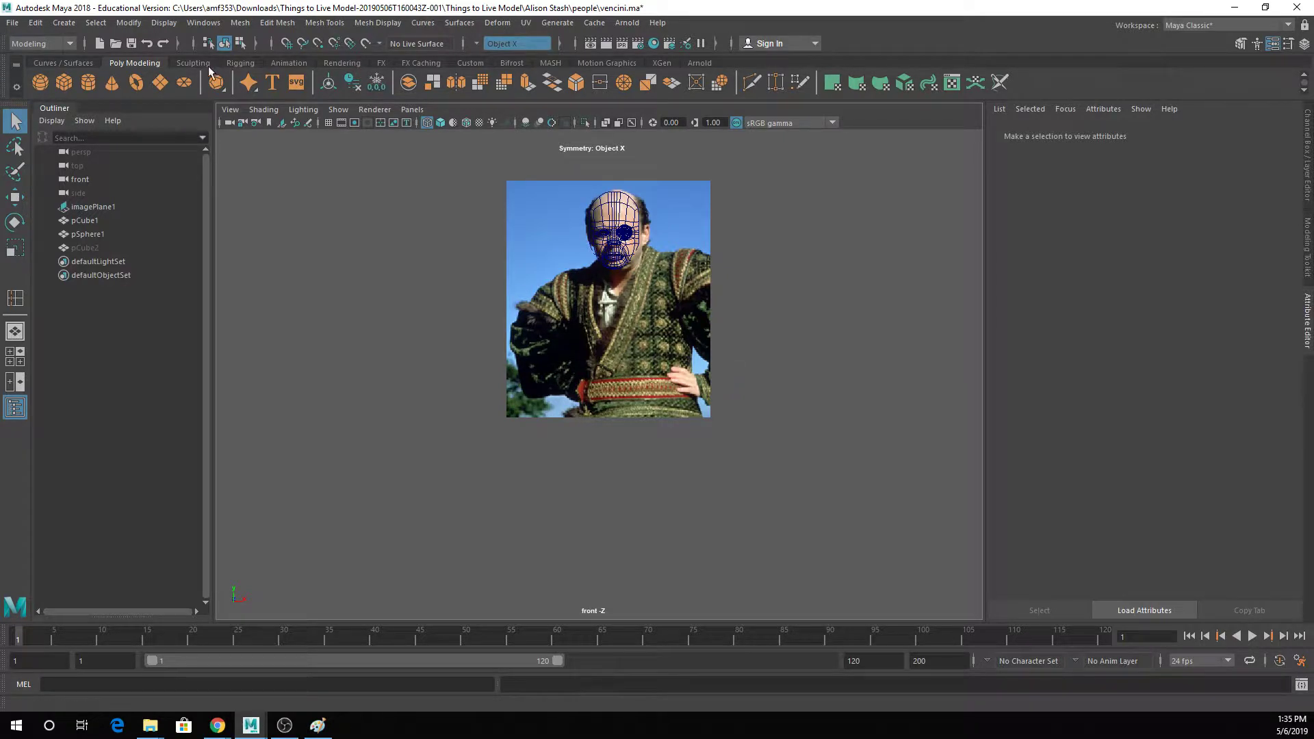
- Draw polygon cube pCube3 over the reference torso and set its height
click(68, 85)
drag(584, 303, 655, 426)
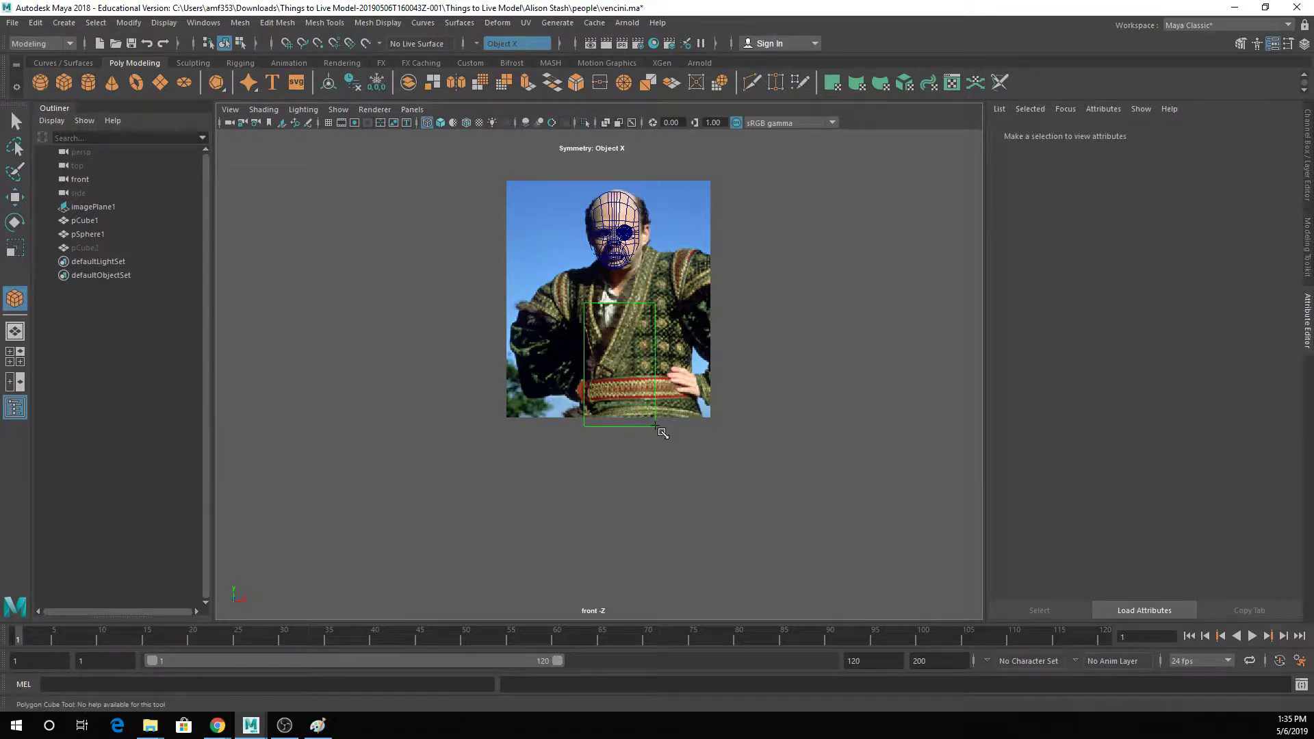
key(space)
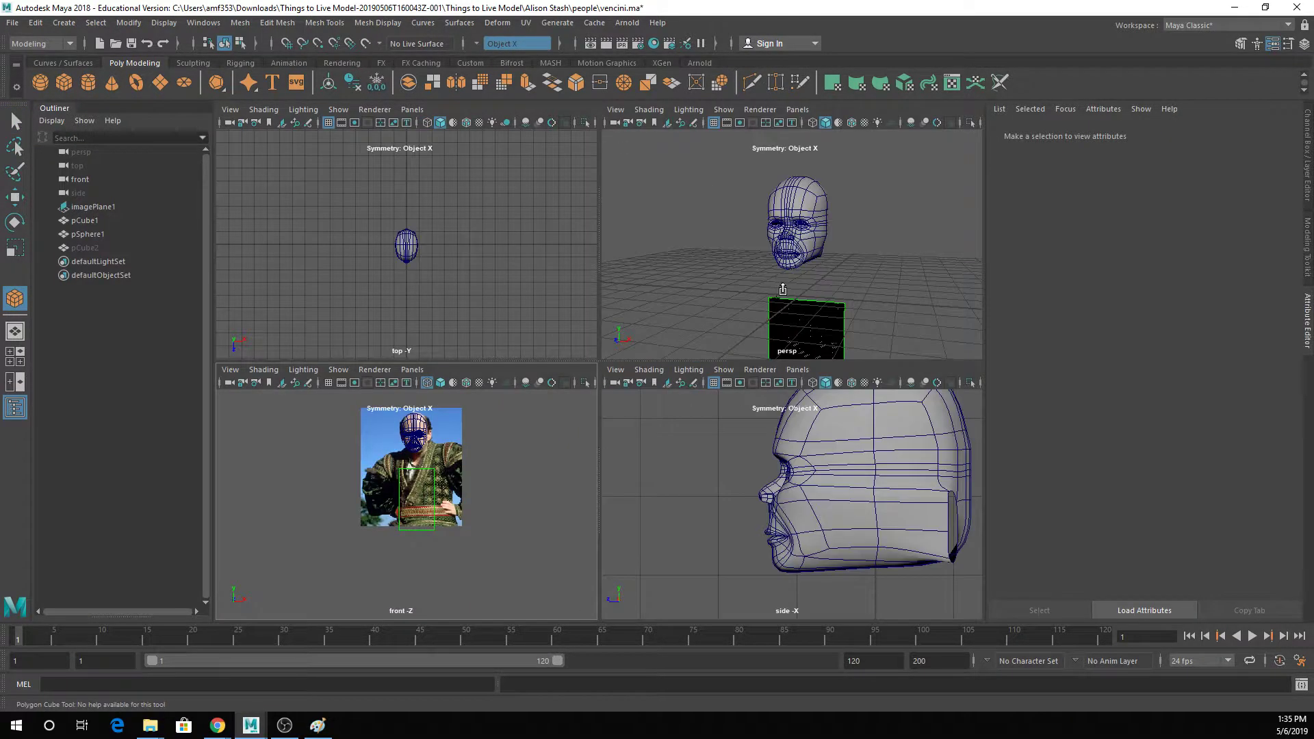
drag(772, 281, 819, 331)
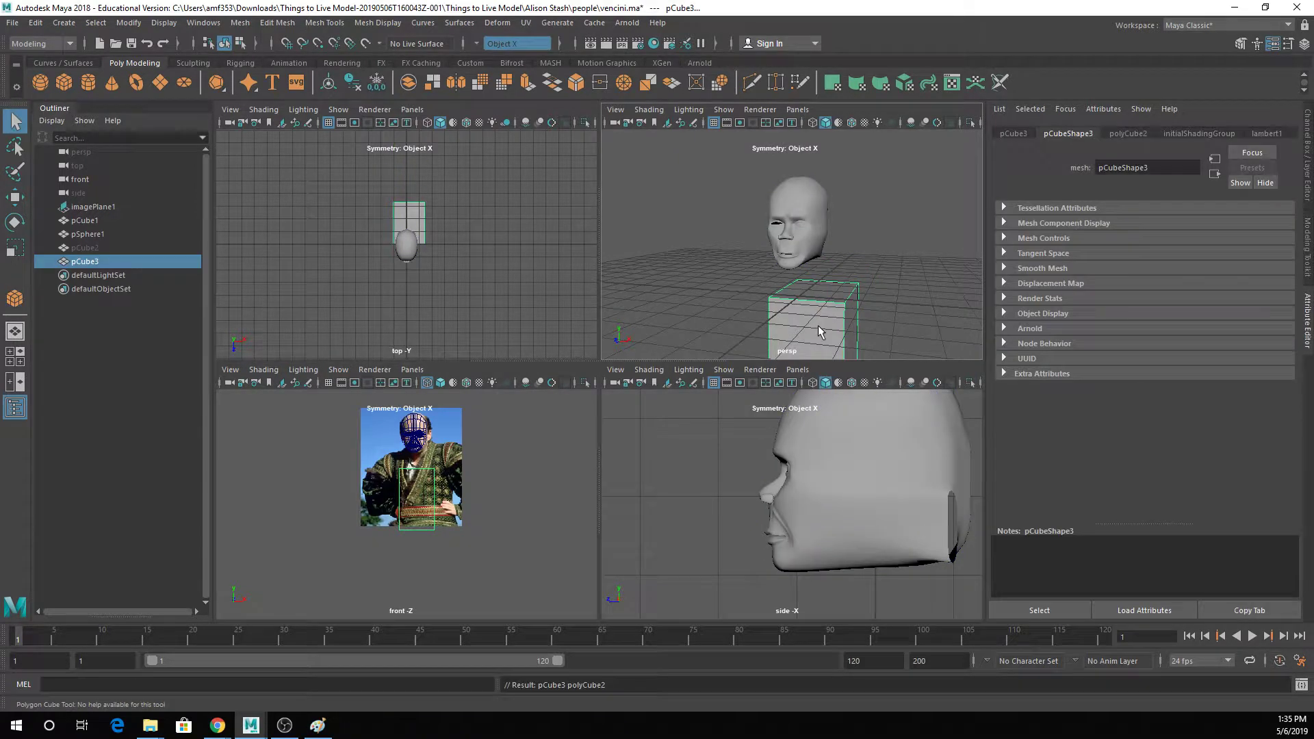
- Set pCube3's Subdivisions Width, Height and Depth to 2
click(1309, 168)
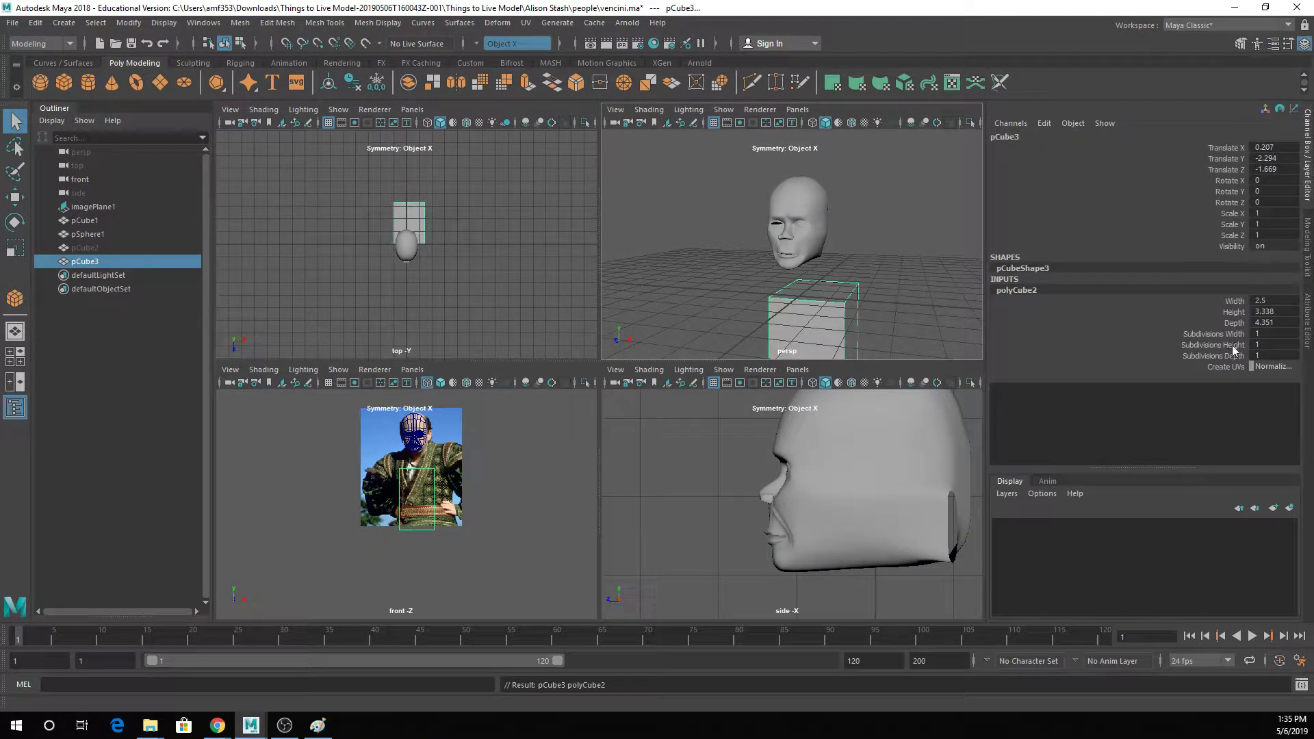
drag(1225, 334, 1225, 358)
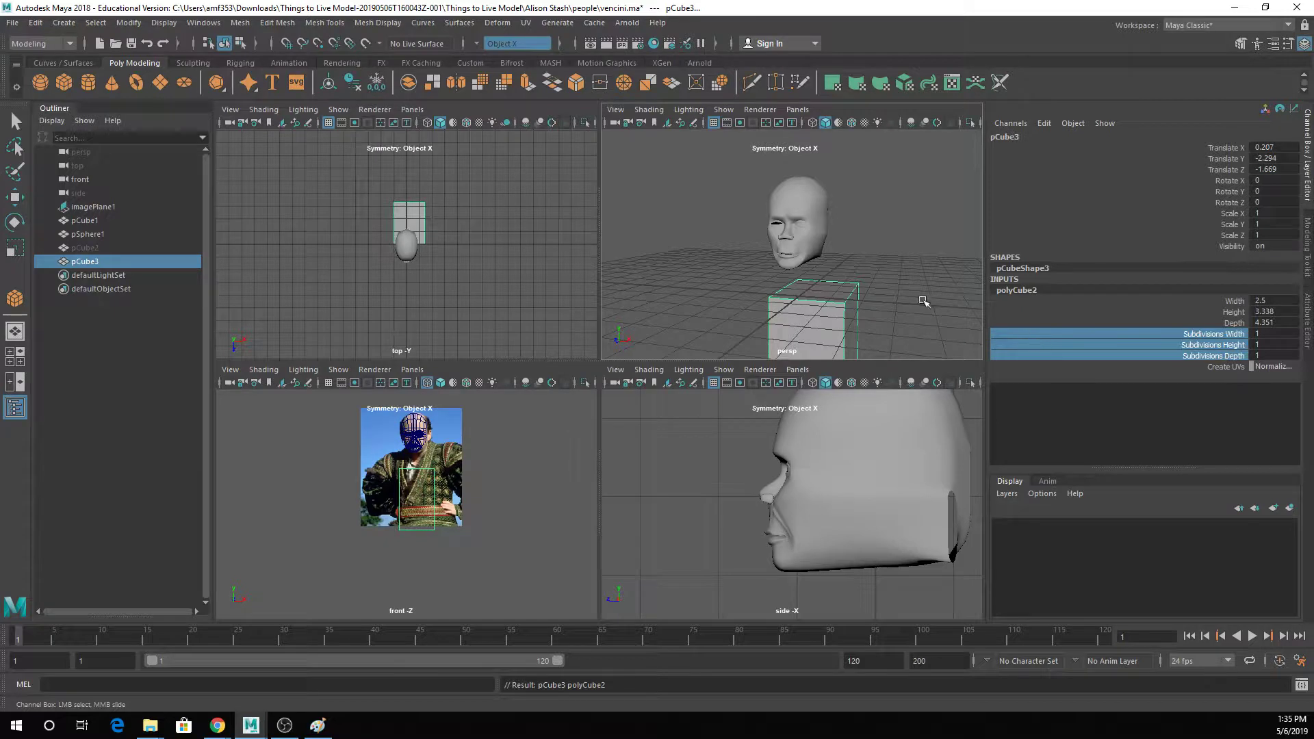
middle_drag(923, 301, 927, 296)
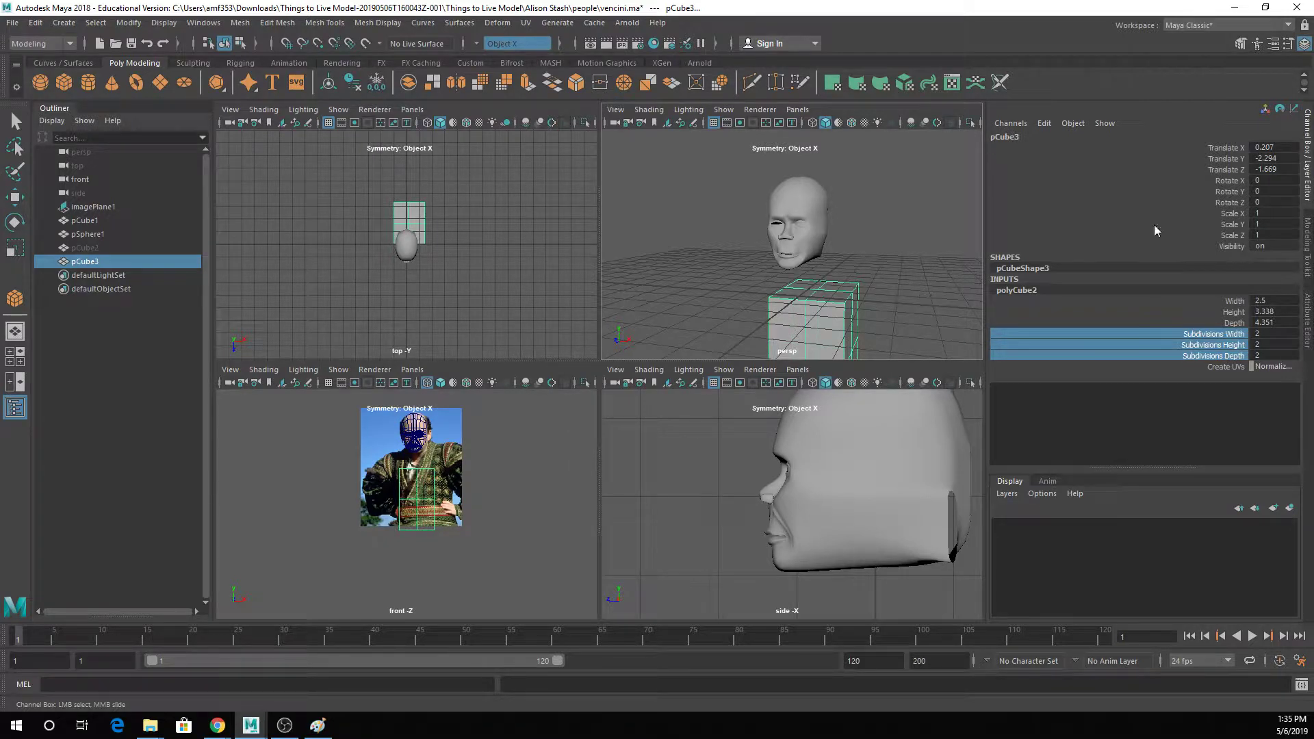
- Set pCube3's Translate values to 0 to place it at the origin
click(1263, 158)
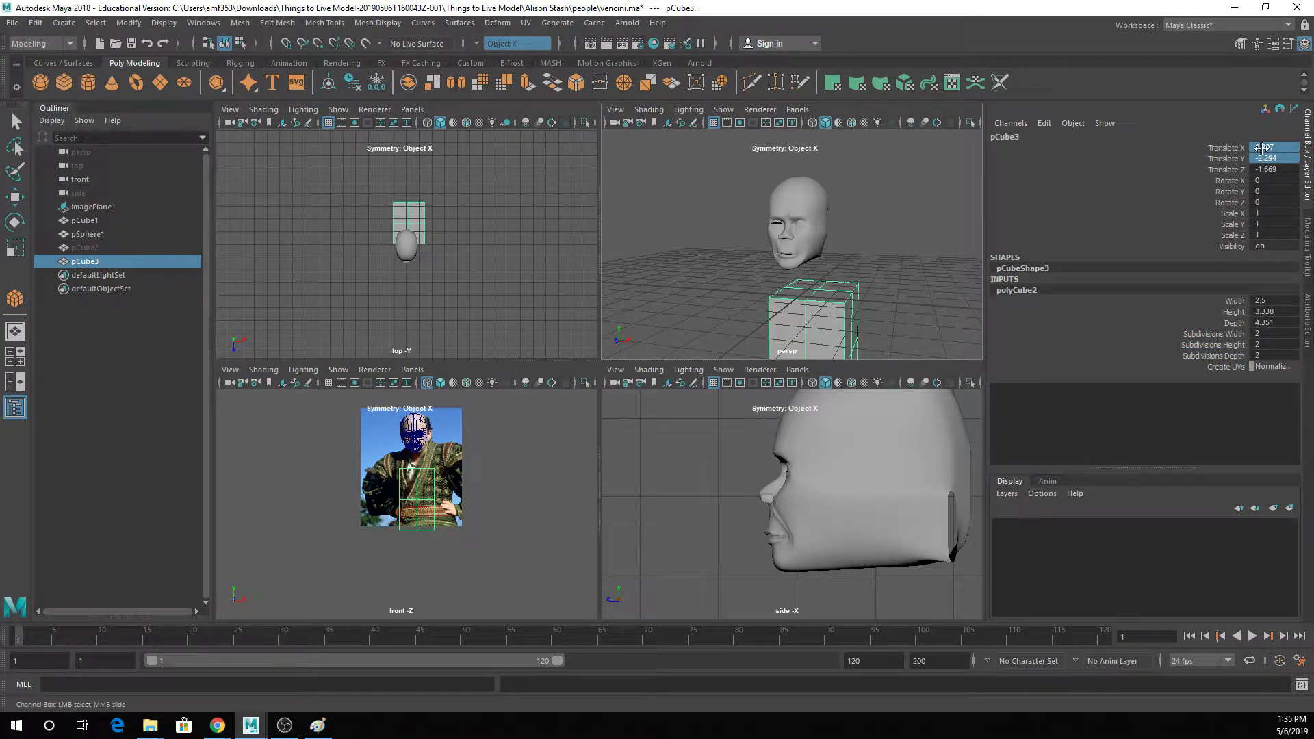
text(0)
key(Return)
click(1270, 170)
text(0)
key(Return)
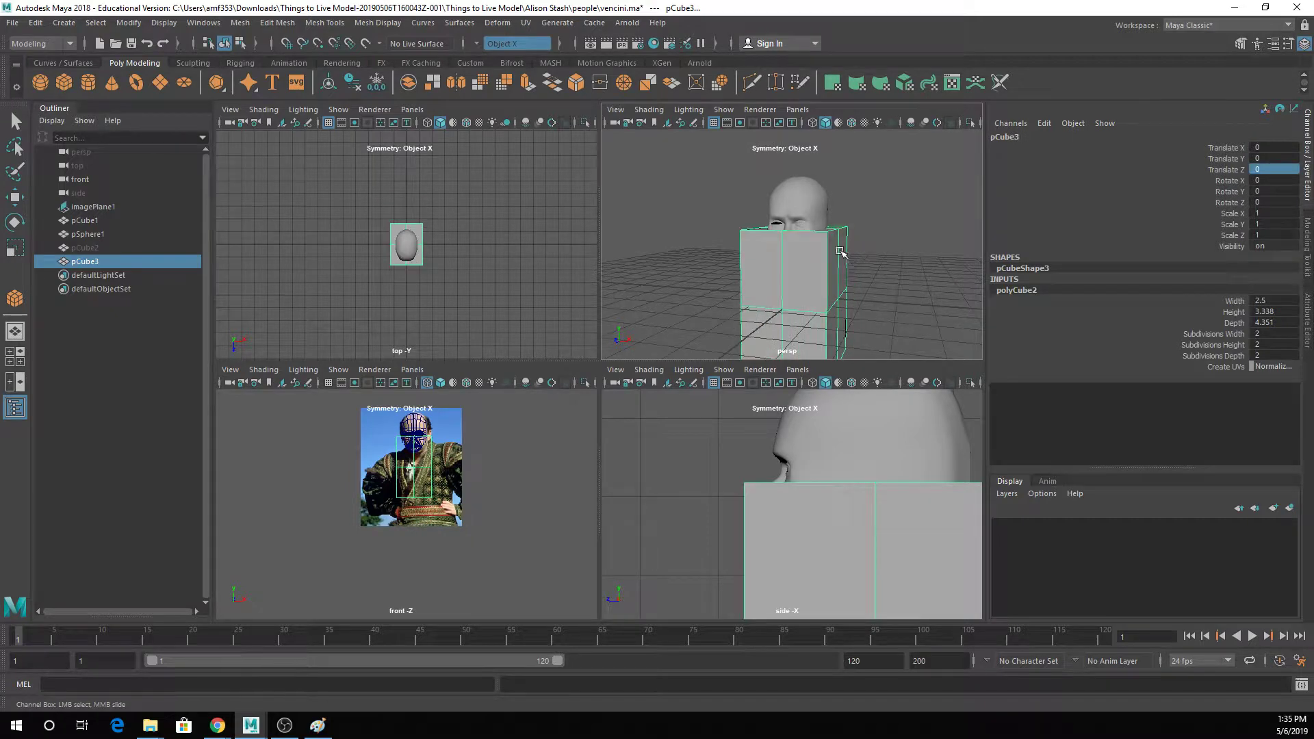
- Lower pCube3 below the head to about Translate Y -1.783
key(w)
drag(802, 277, 801, 306)
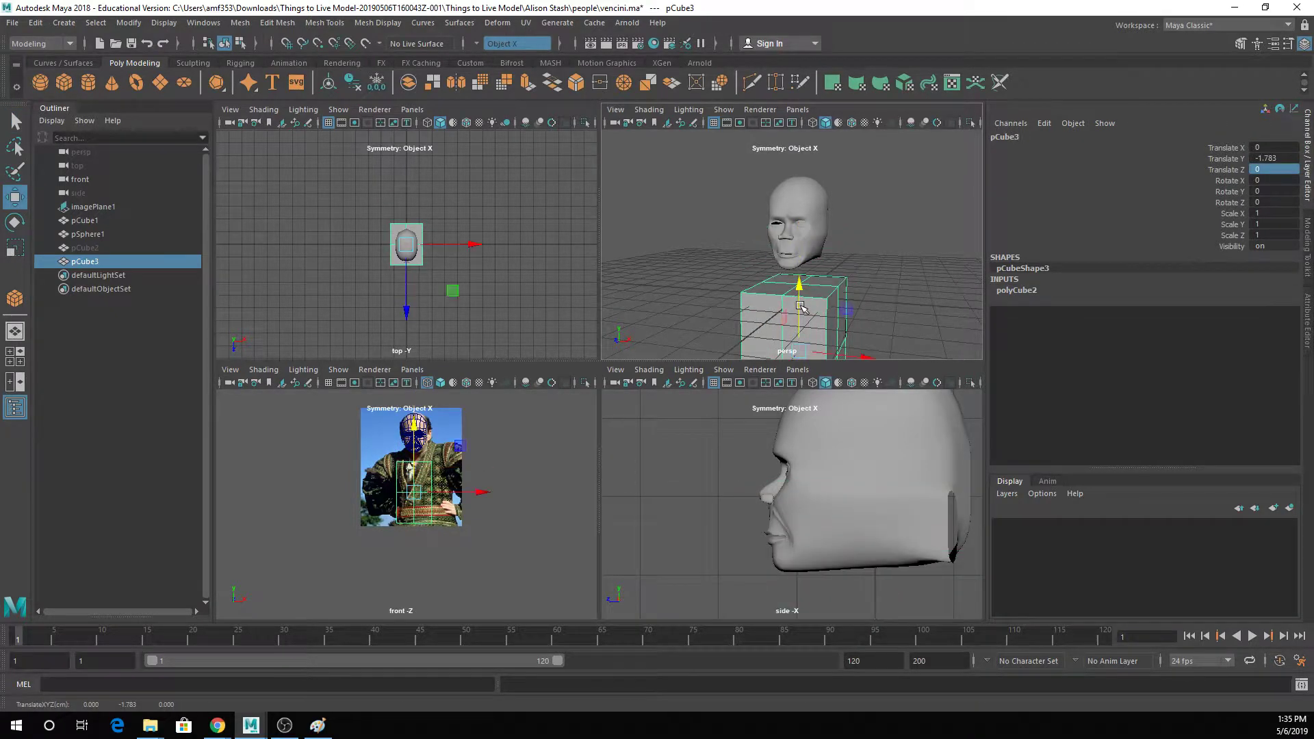
key(space)
key(space)
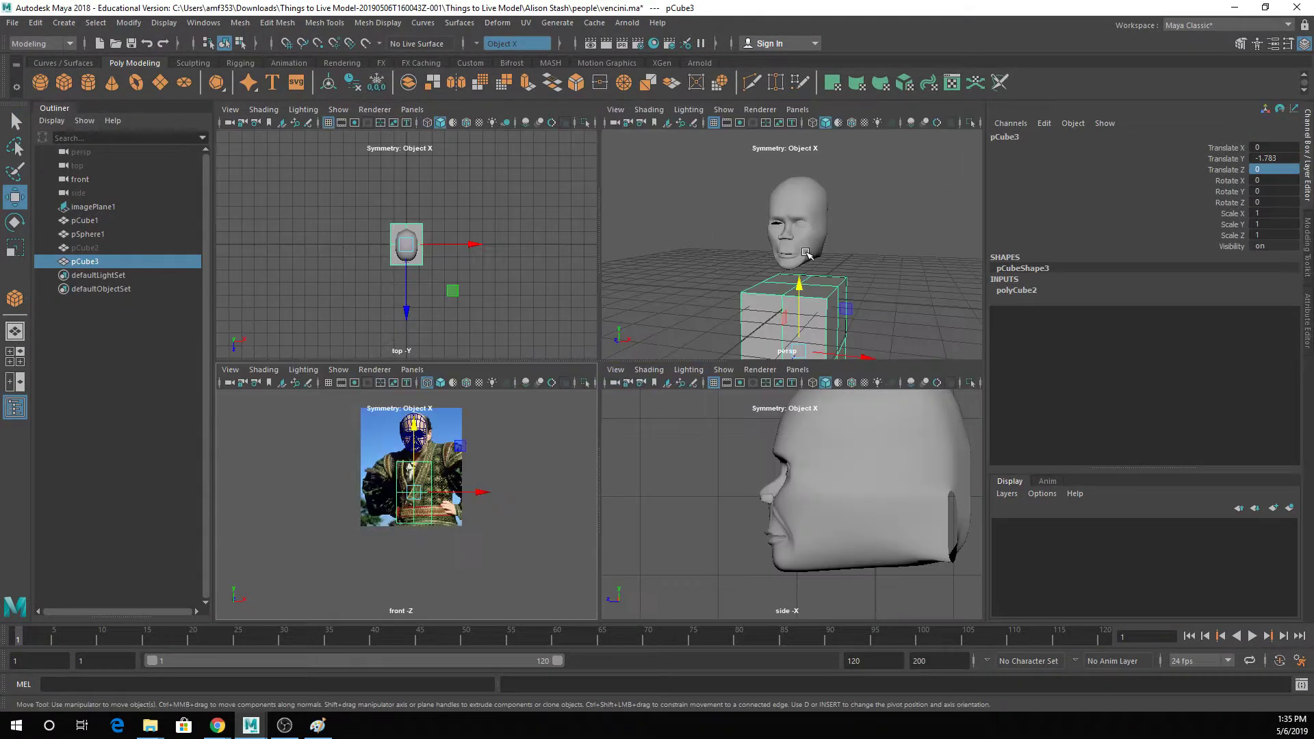
key(space)
scroll(716, 322, up, 6)
key(e)
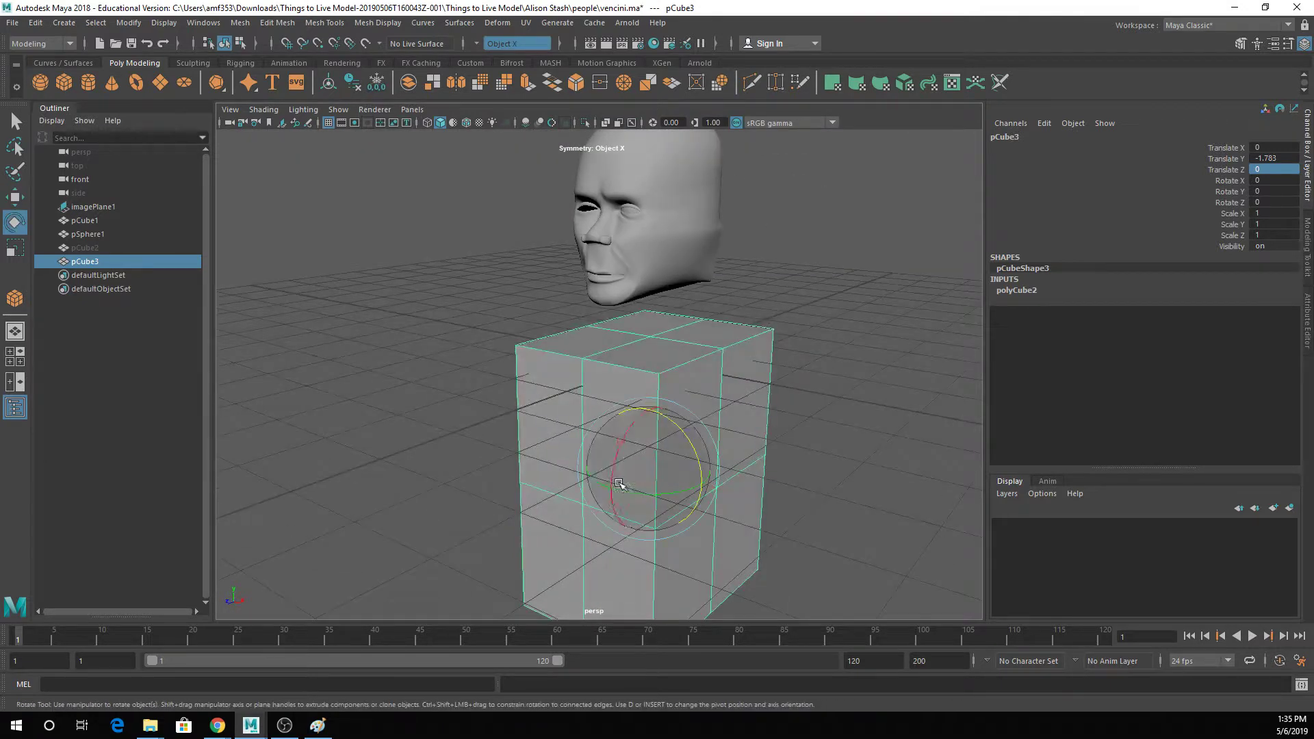
- Flatten the cube's depth by scaling it in Z to about 0.66
key(r)
drag(685, 438, 690, 410)
key(q)
- Scale the cube's front corner edges inward in X
right_drag(690, 331, 697, 294)
click(705, 395)
alt+drag(705, 396, 646, 372)
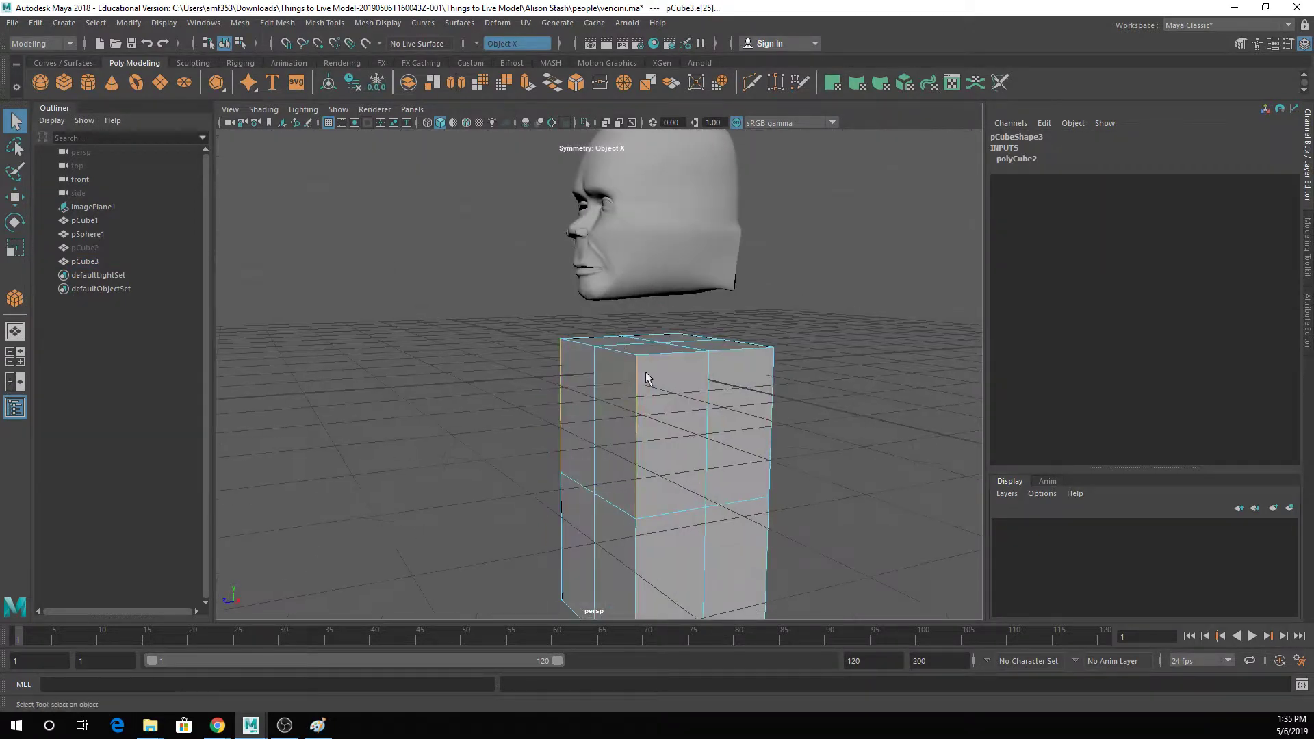
click(638, 449)
alt+drag(637, 448, 760, 443)
key(r)
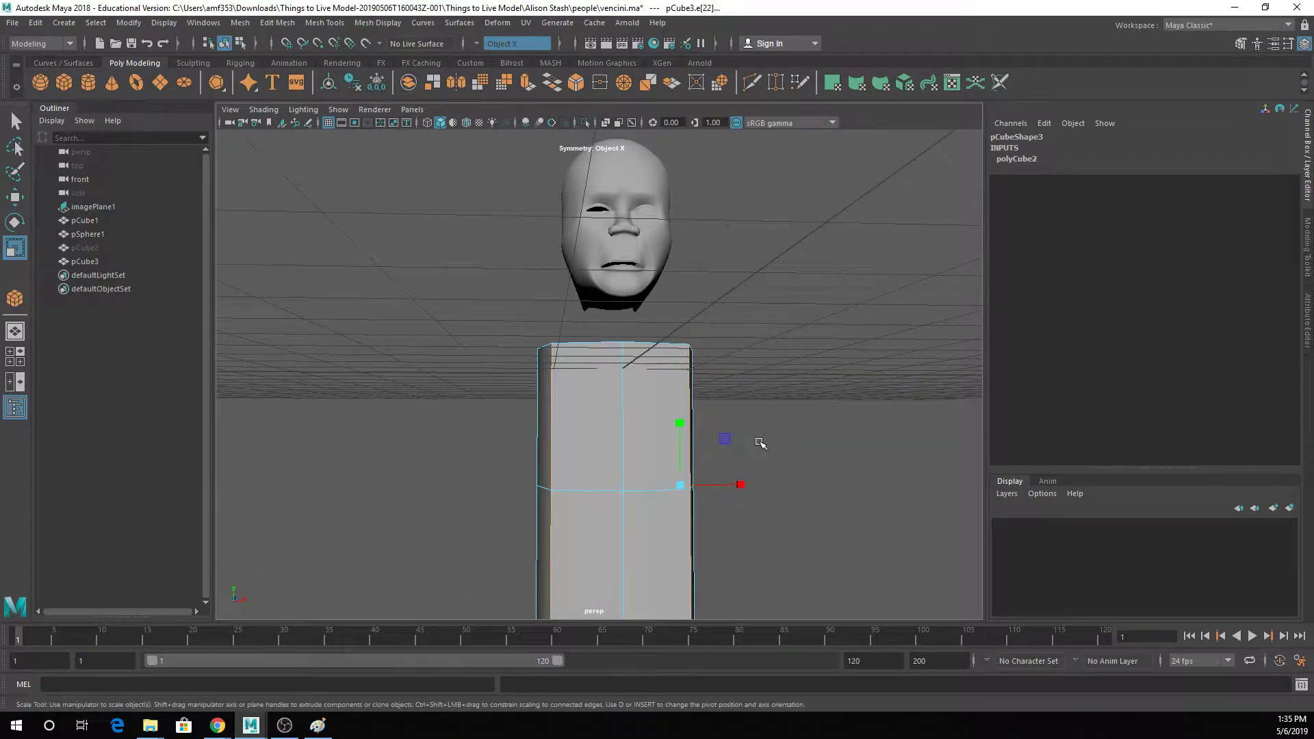
- Hide the ground grid with Show > Grid and return to object mode
key(space)
click(697, 205)
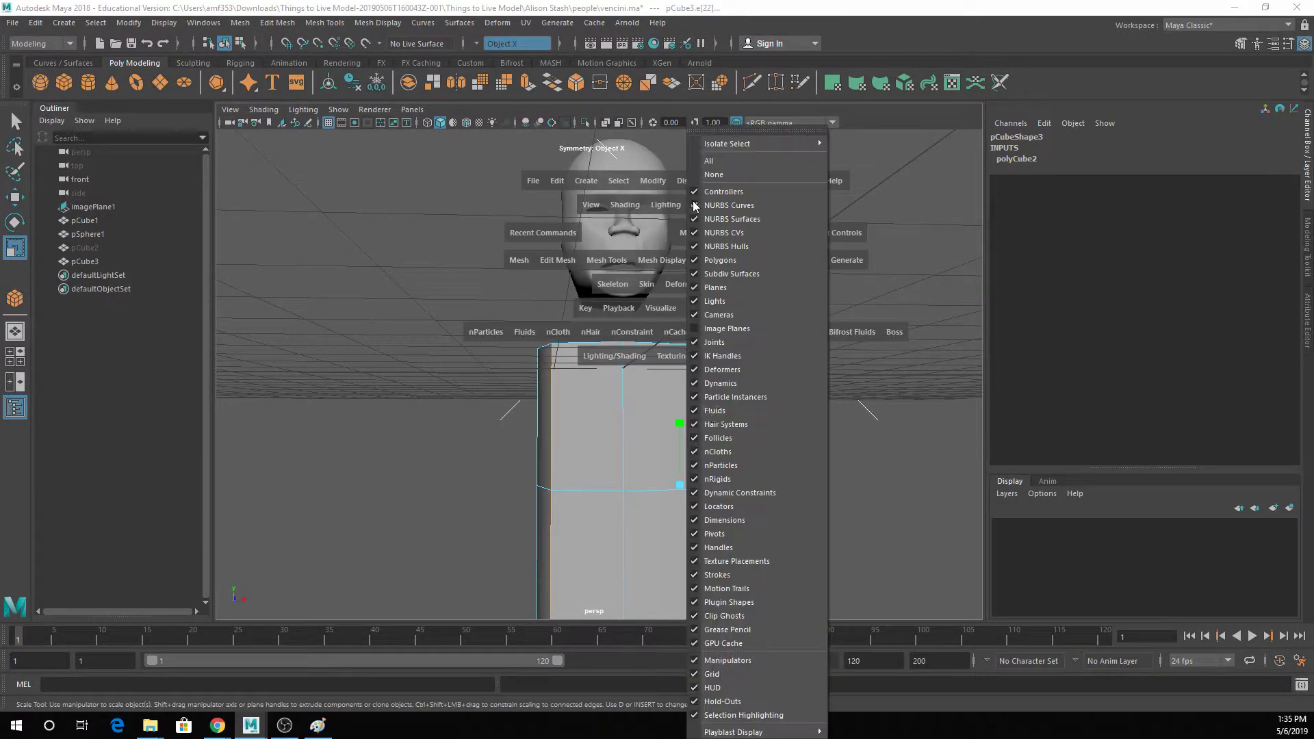
click(717, 674)
key(q)
right_drag(628, 302, 683, 253)
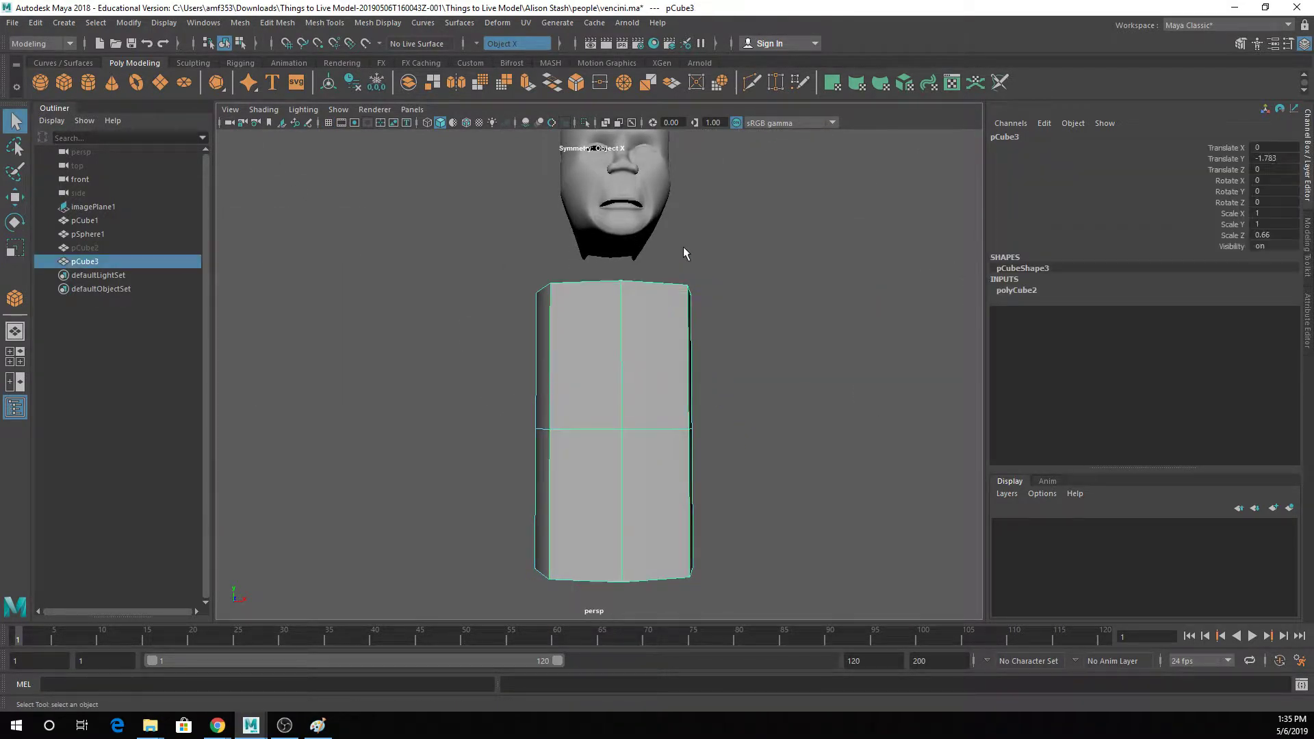
alt+drag(683, 246, 659, 298)
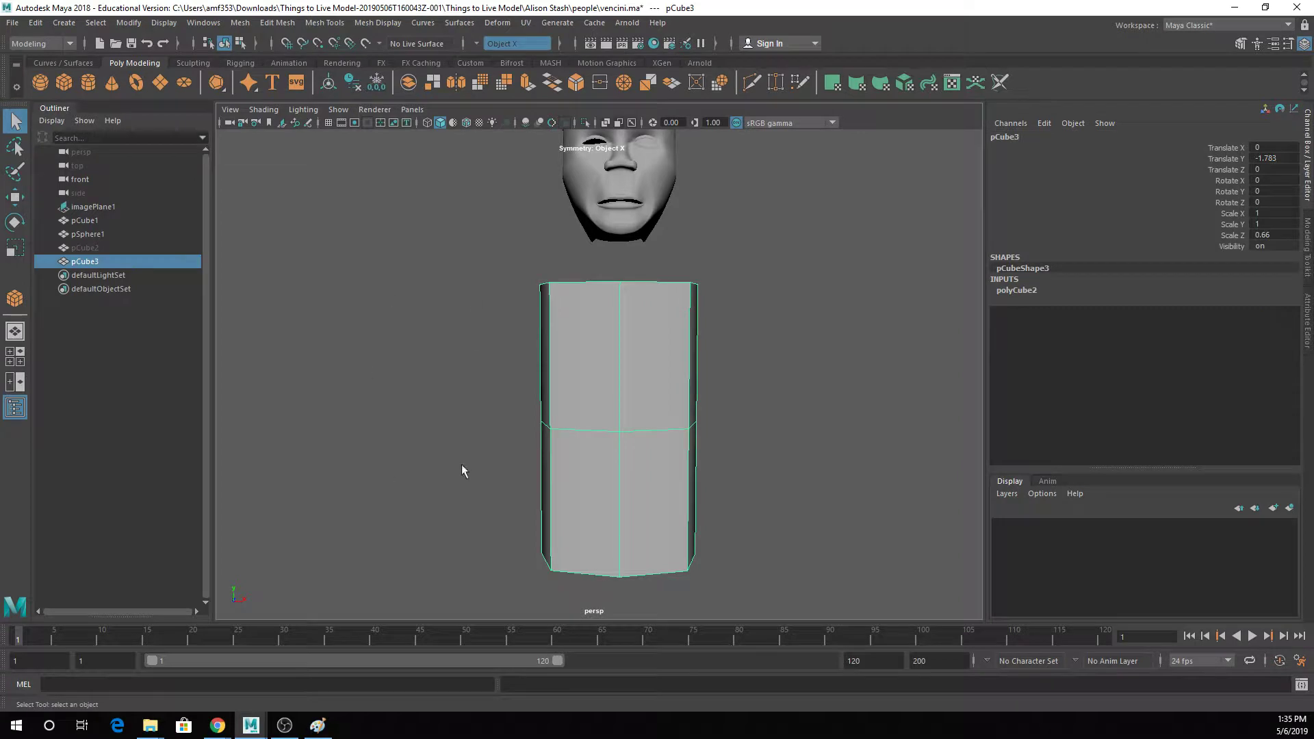
- Insert vertical edge loops beside the torso's centre line and a horizontal loop across its upper chest
click(330, 24)
click(364, 126)
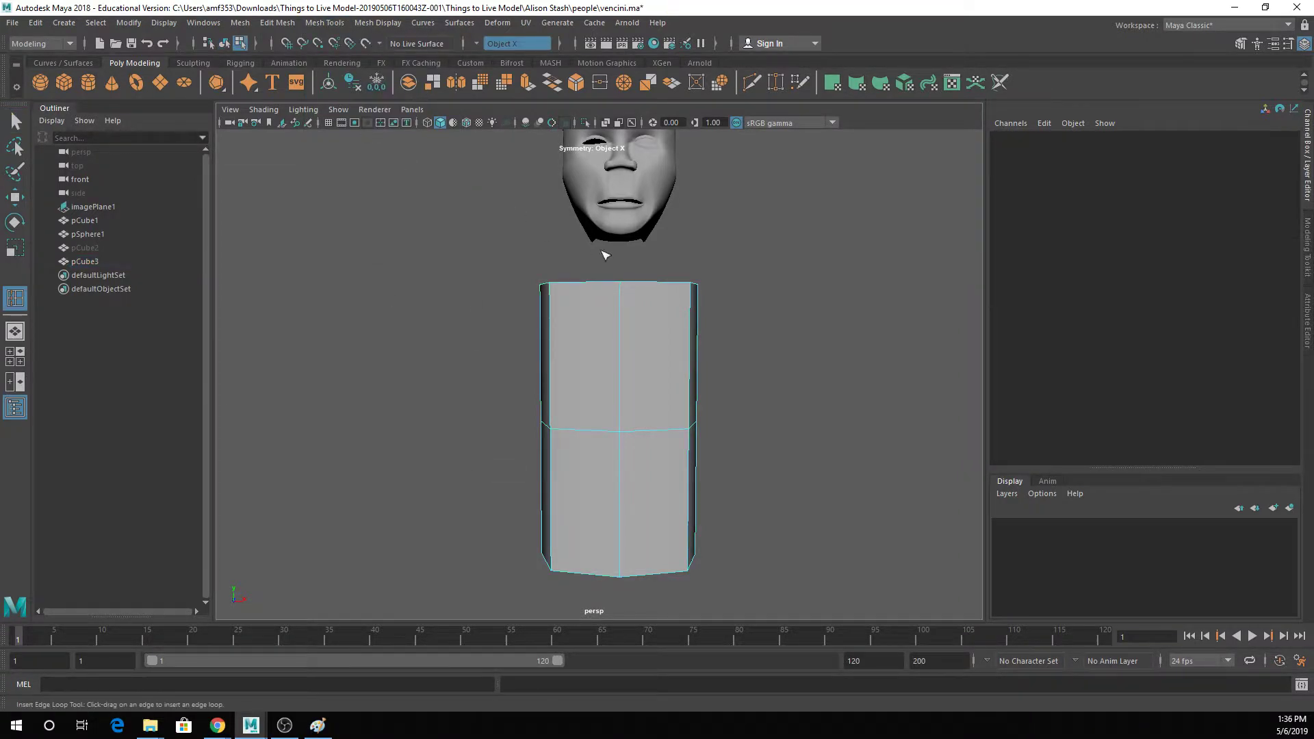
drag(643, 282, 635, 286)
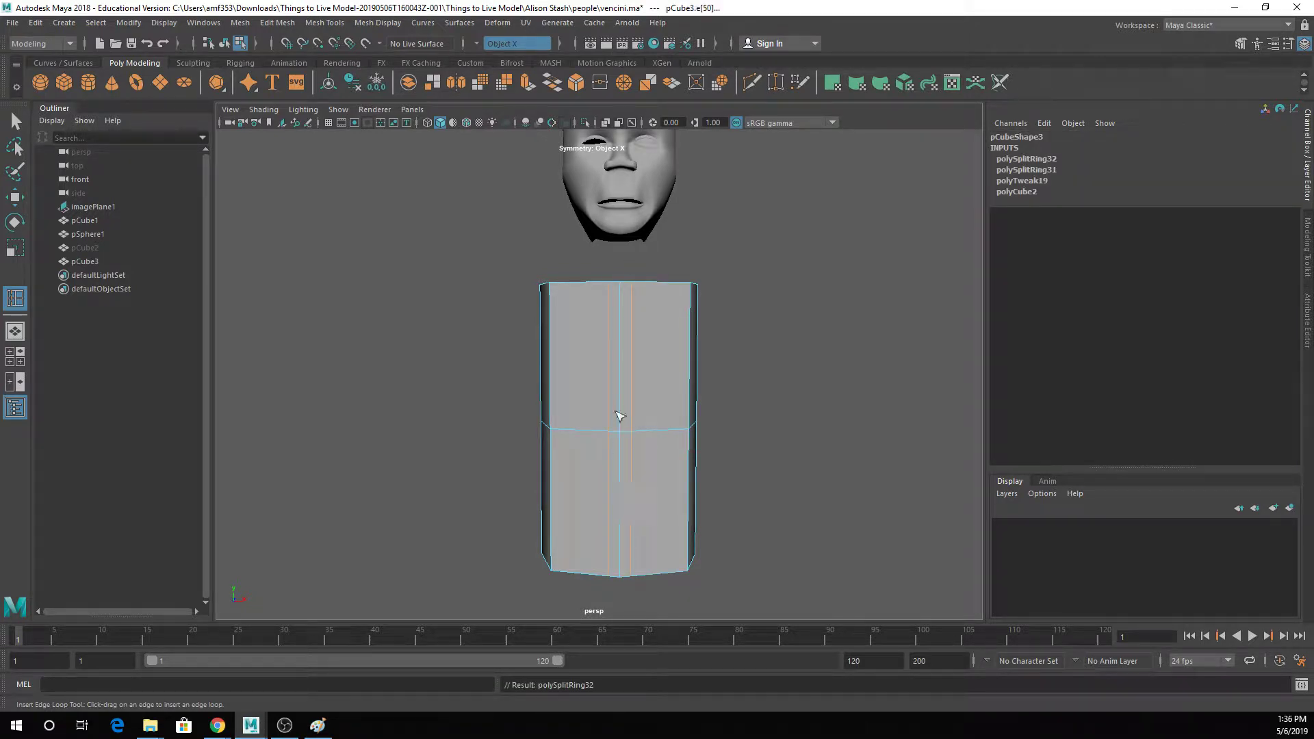
drag(635, 376, 635, 375)
drag(635, 376, 592, 381)
alt+middle_drag(593, 381, 603, 404)
mouse_move(653, 322)
right_down()
mouse_move(615, 326)
mouse_move(649, 323)
right_up()
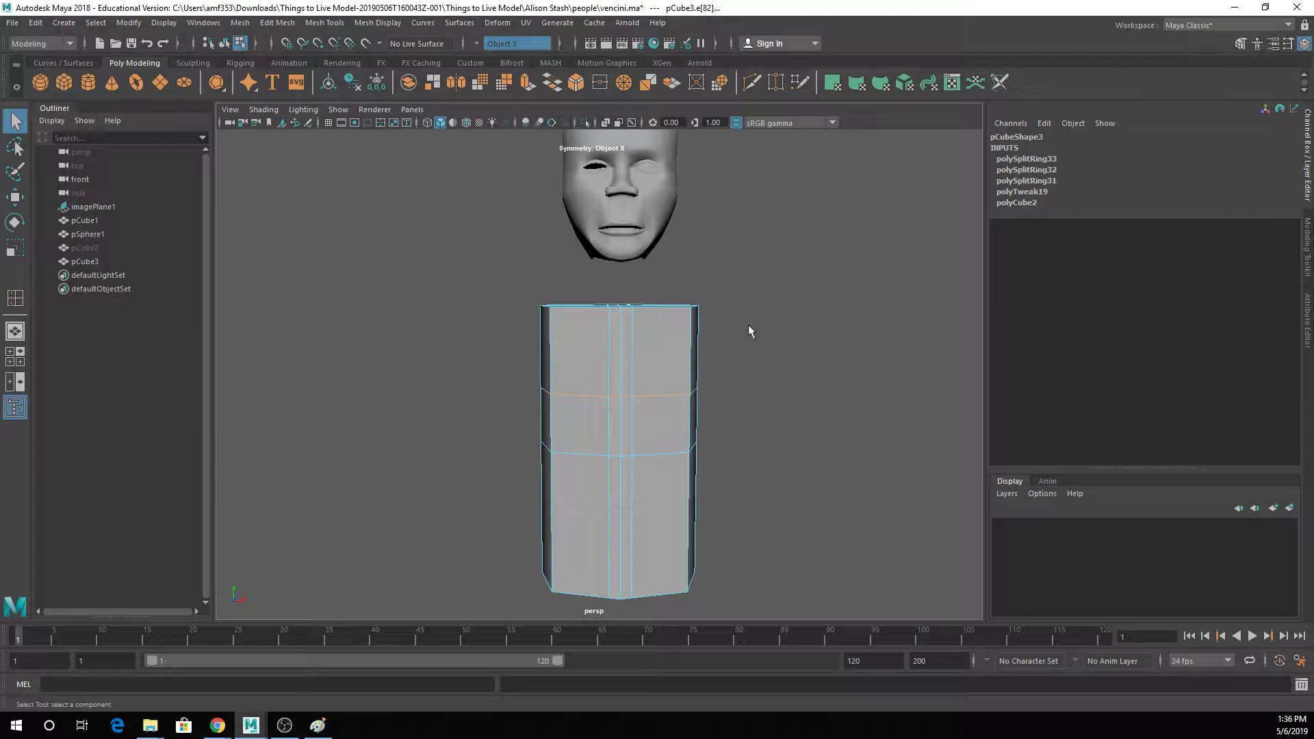
alt+drag(490, 234, 586, 404)
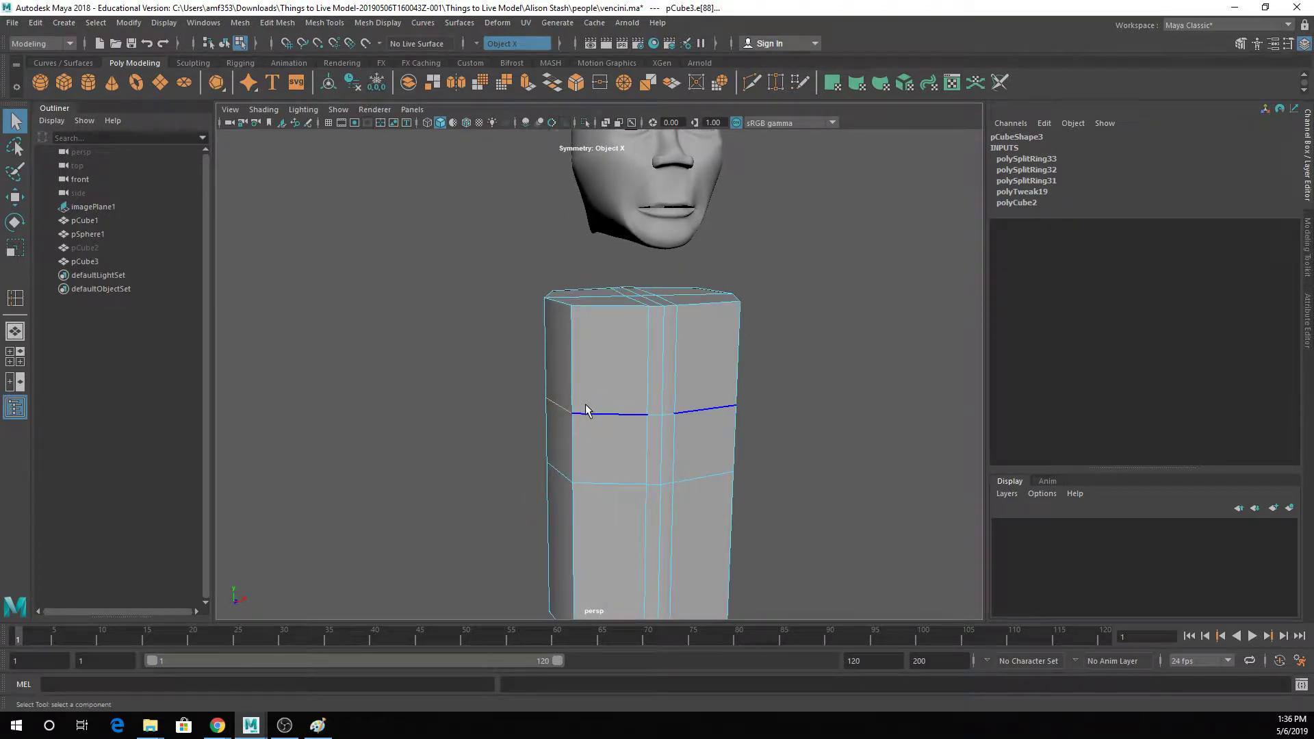
- Add more vertical edge loops to the torso block and switch to edge mode
key(y)
click(592, 412)
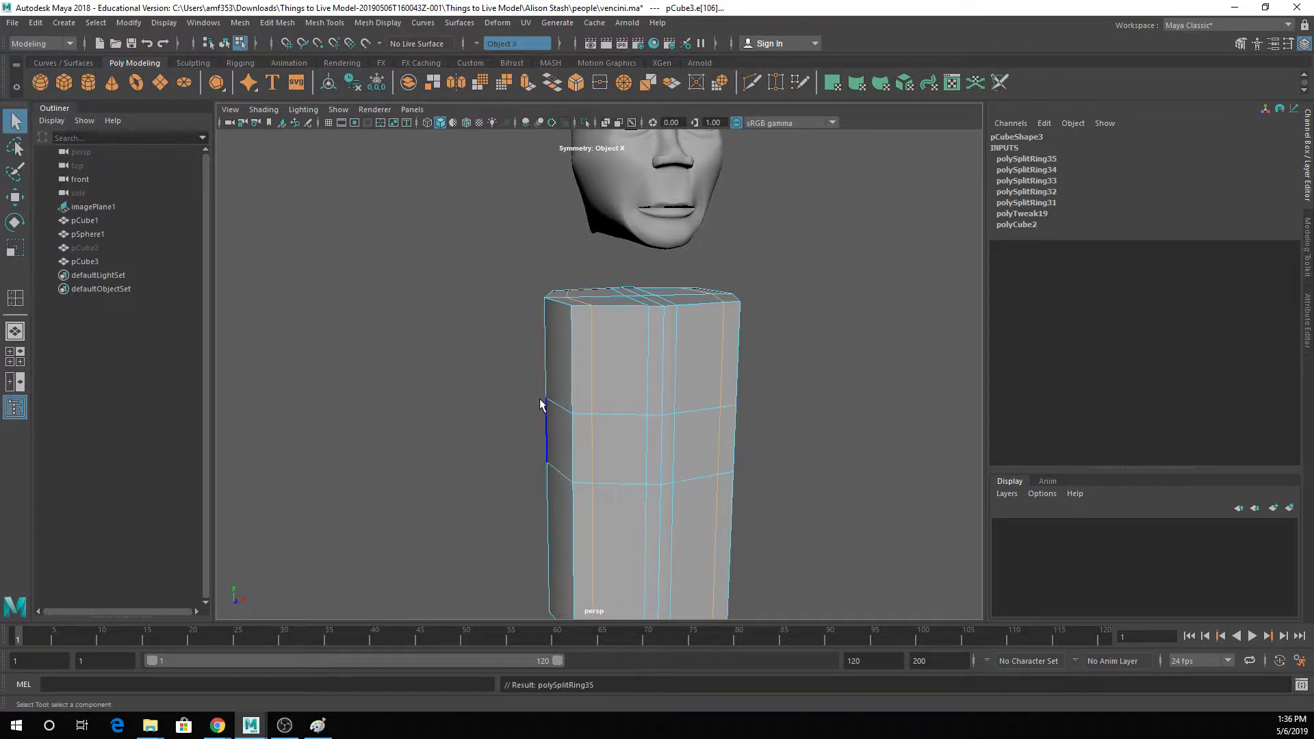
right_click(548, 330)
click(553, 395)
alt+drag(588, 335, 586, 323)
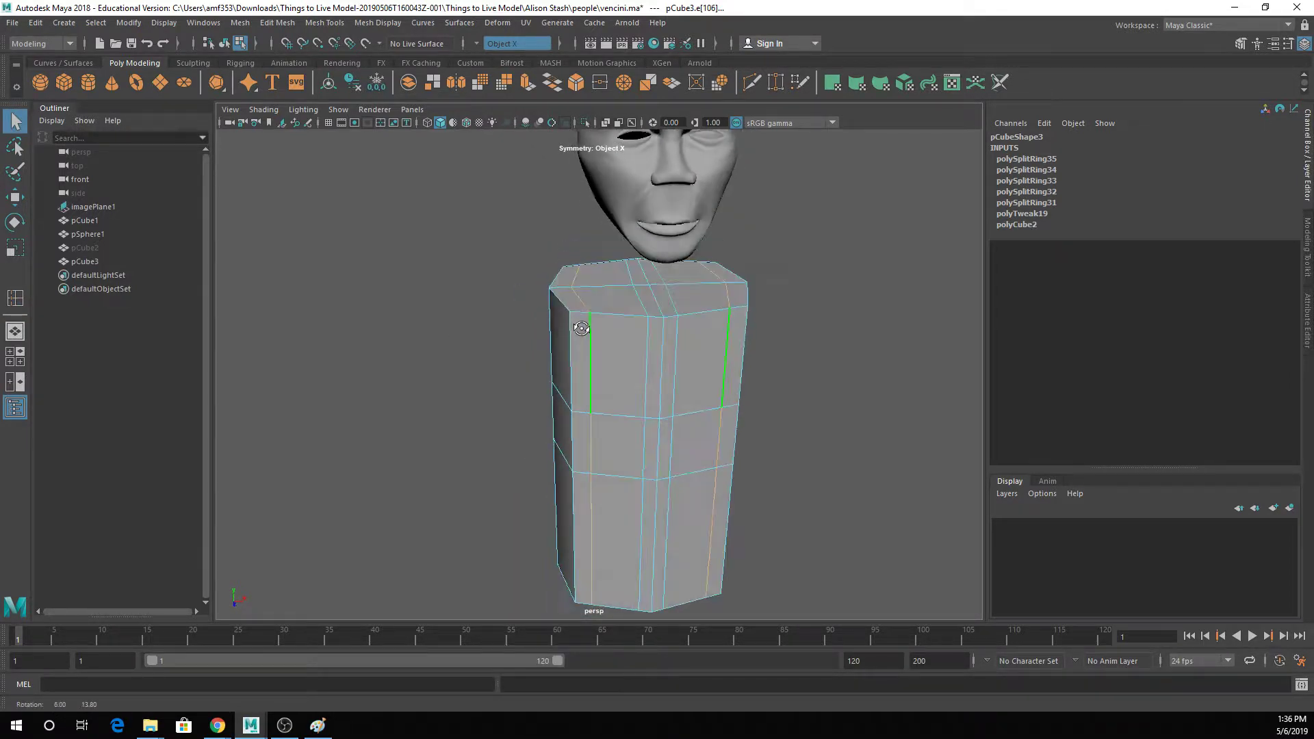
- Scale and move the top corner edges to form sloping shoulders
click(566, 309)
click(561, 373)
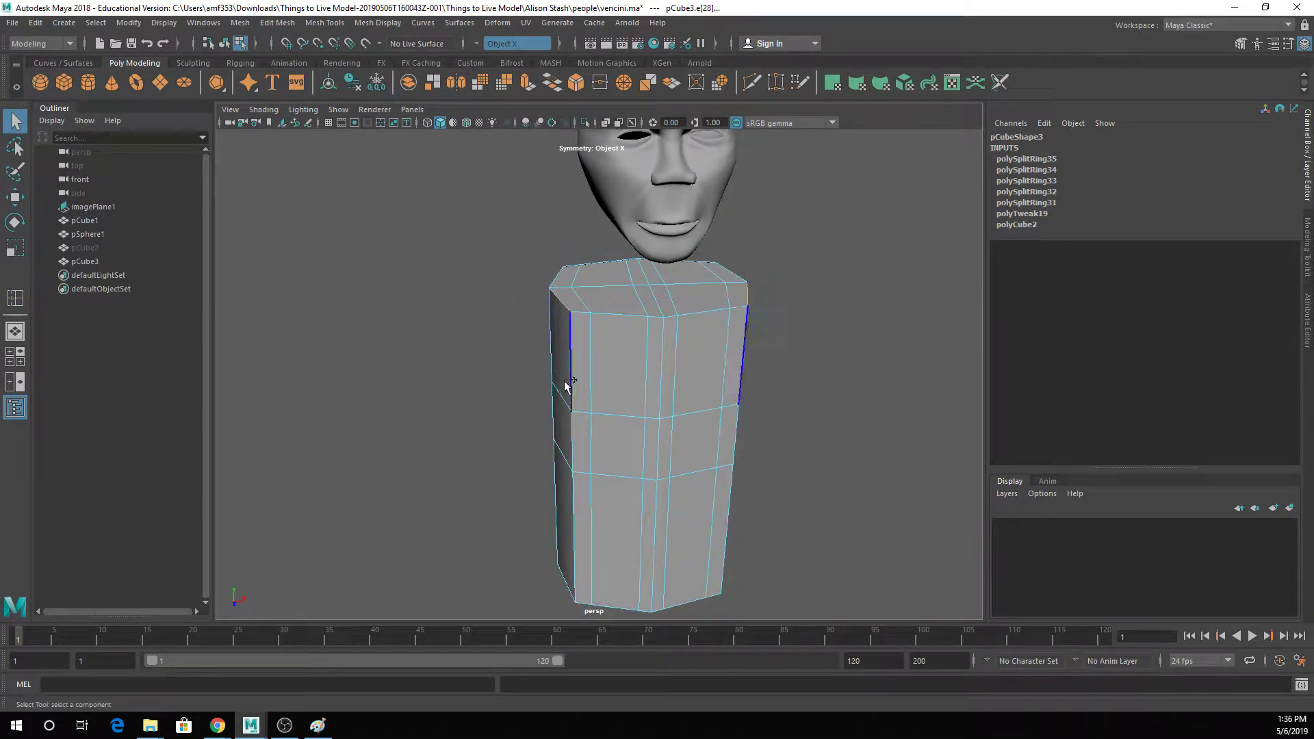
alt+drag(568, 356, 487, 420)
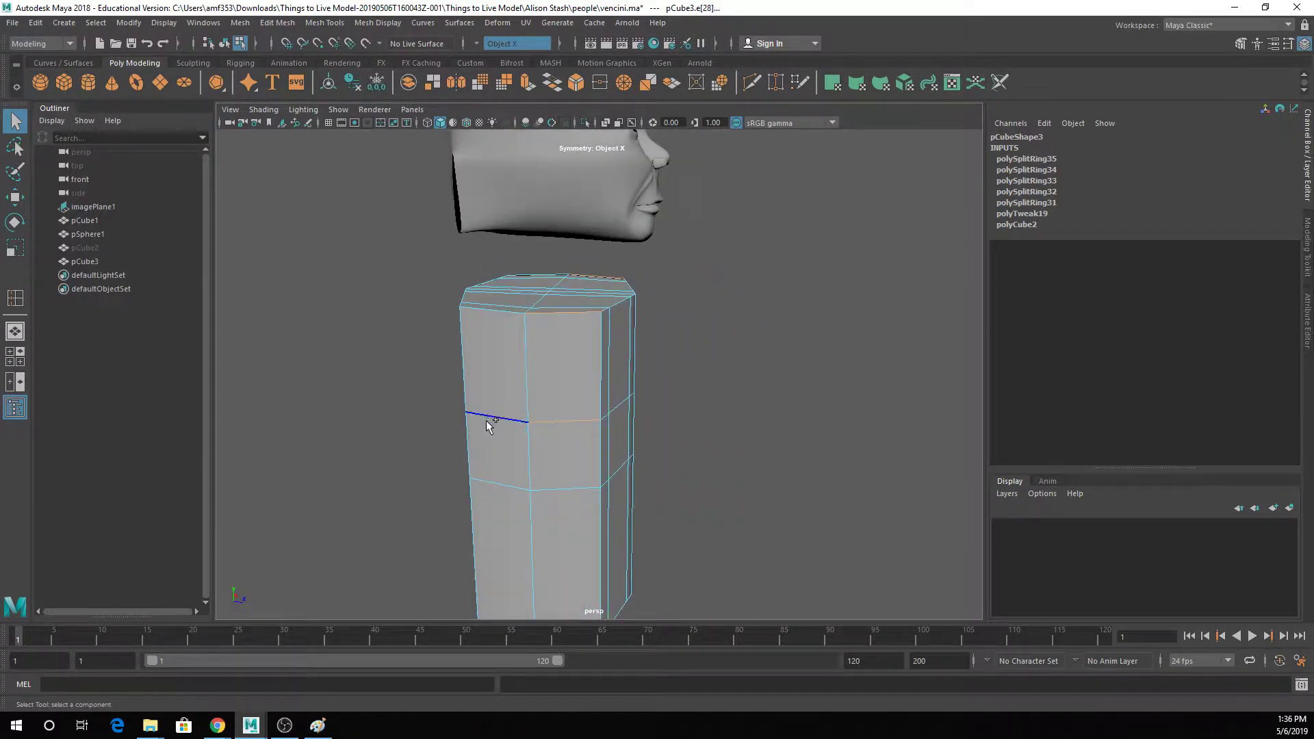
click(487, 420)
alt+drag(473, 370, 420, 373)
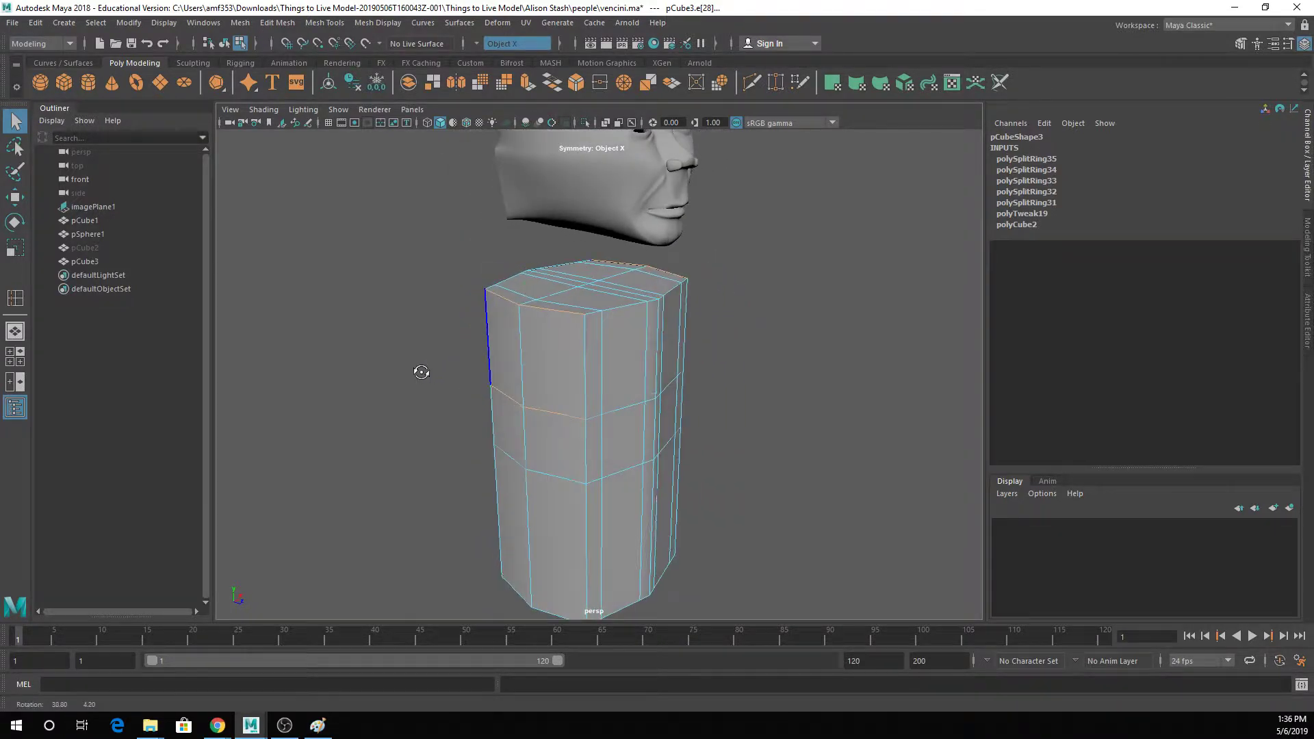
key(r)
mouse_move(525, 296)
mouse_down()
mouse_move(520, 346)
mouse_move(517, 288)
mouse_move(525, 320)
mouse_up()
key(w)
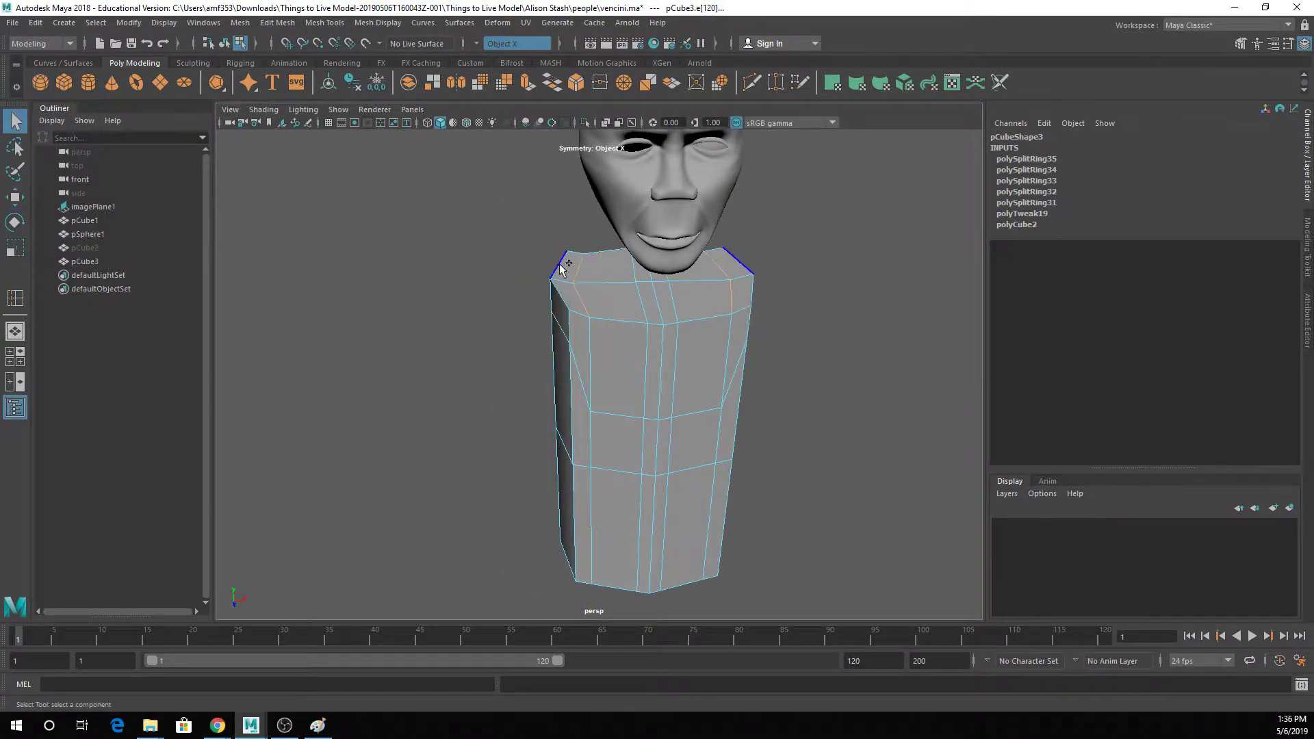
click(579, 279)
drag(587, 281, 622, 278)
- Select the upper shoulder faces and their mirrors in face mode
key(q)
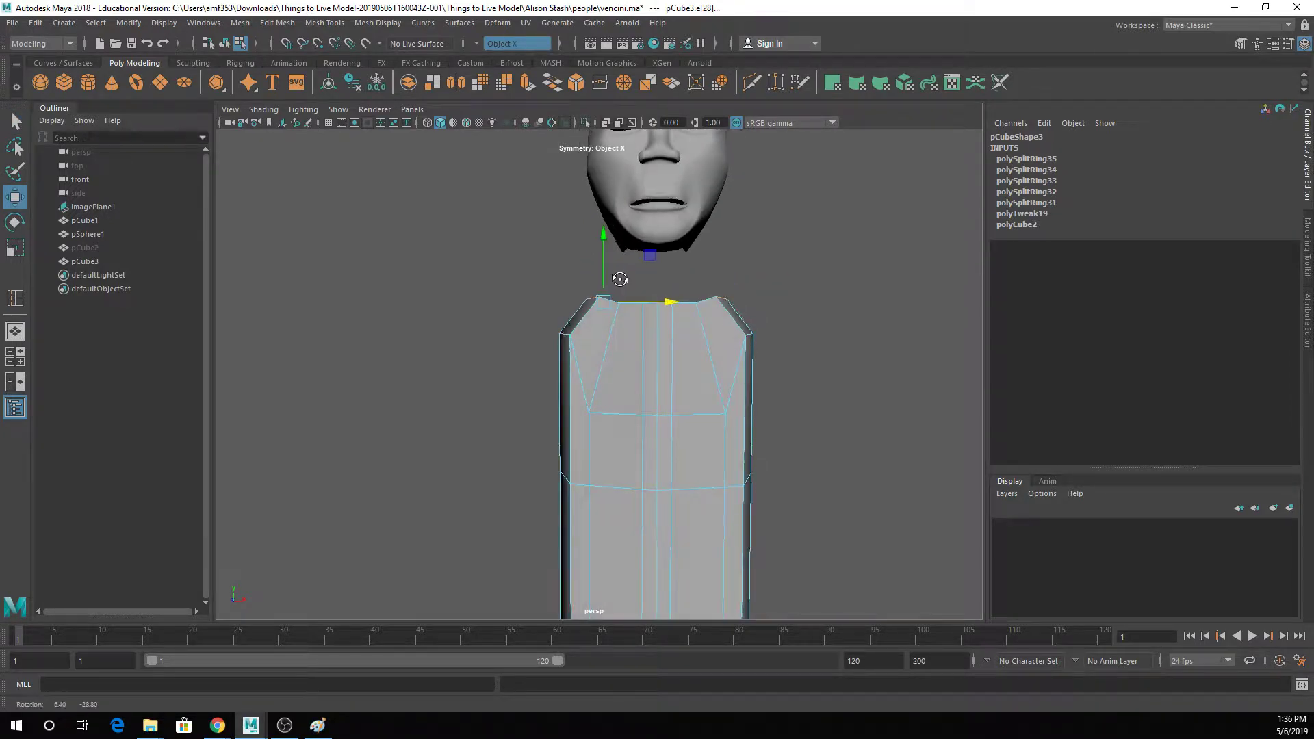
right_drag(628, 326, 628, 347)
click(627, 355)
shift+click(603, 339)
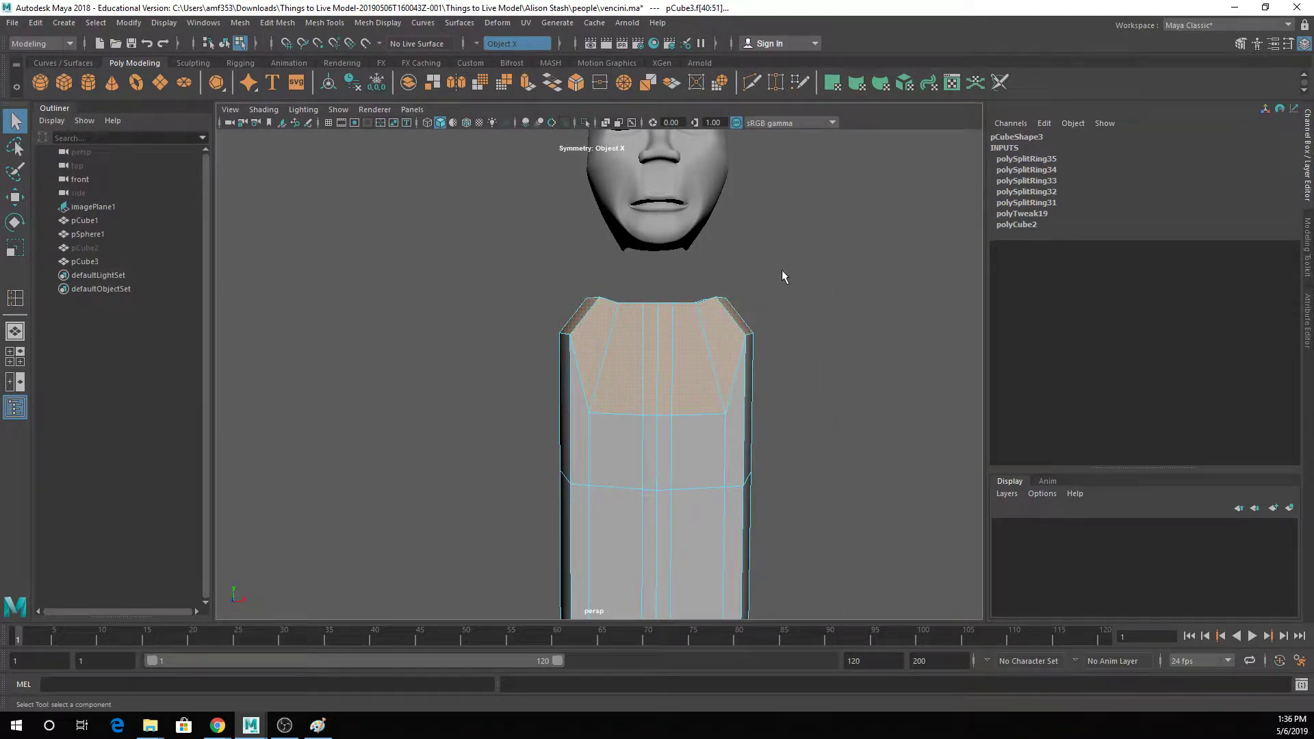
scroll(584, 344, up, 2)
alt+drag(583, 342, 614, 349)
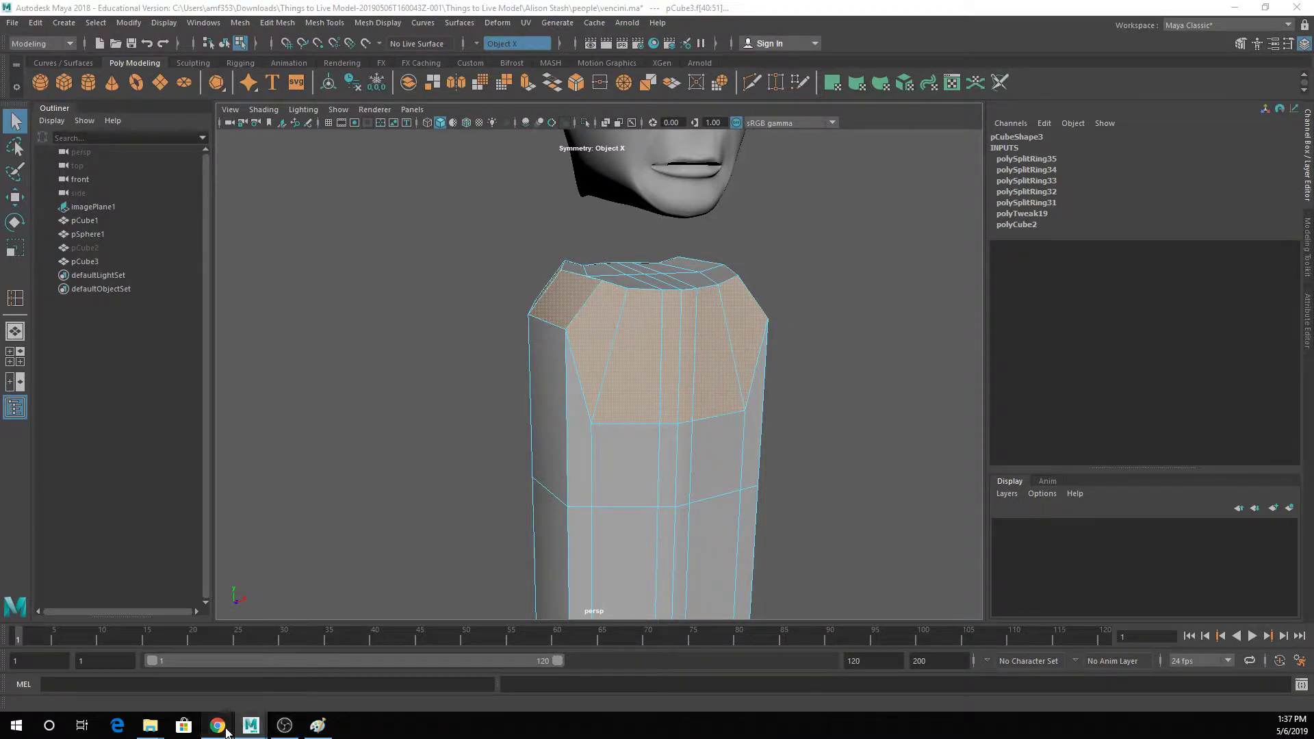
- Search 'human figure' in a new browser tab
mouse_move(217, 725)
click(375, 650)
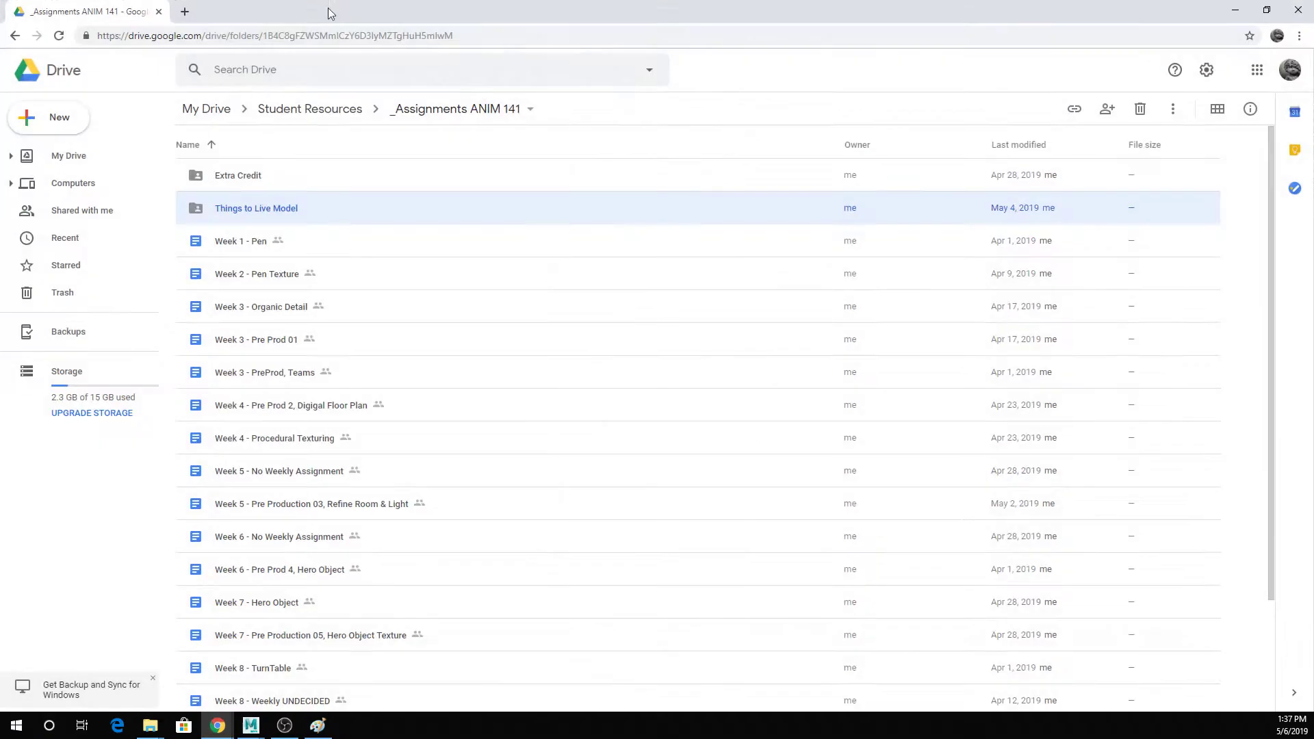
click(188, 19)
text(human figure)
key(Return)
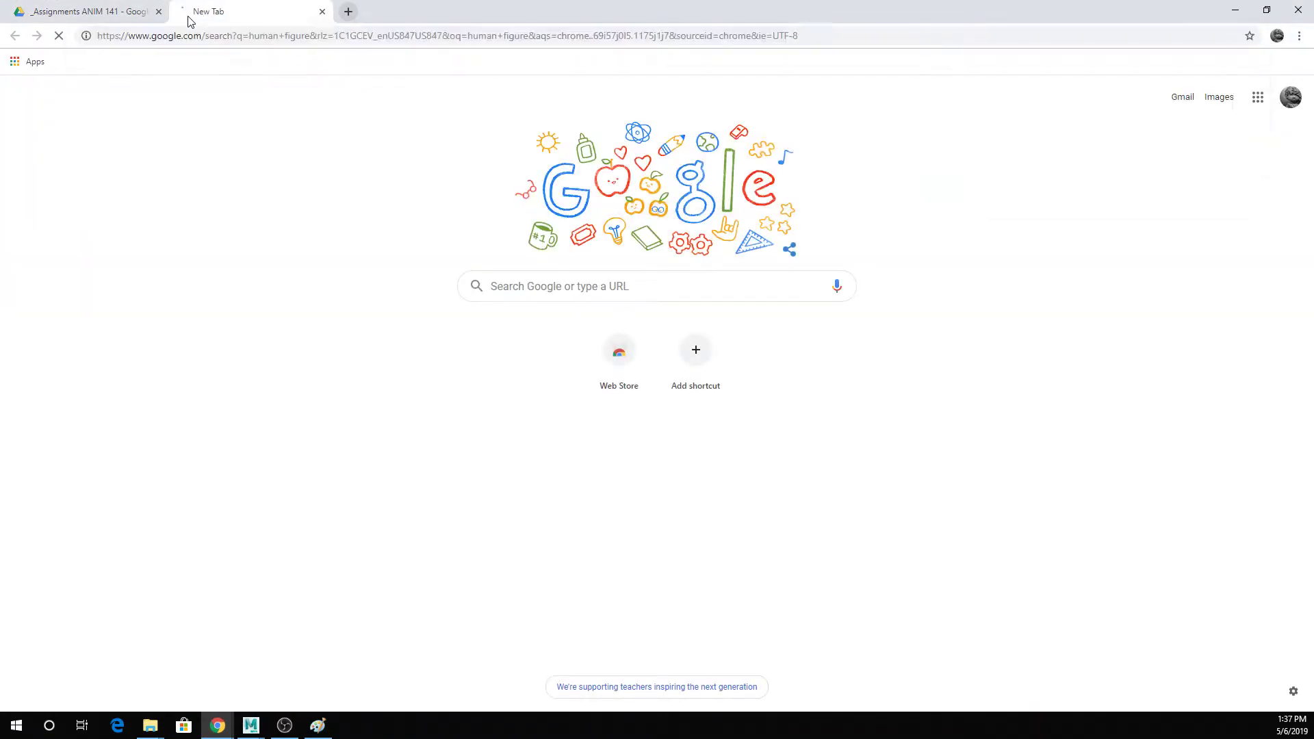
- Preview human figure reference images, then minimize the browser back to Maya
click(169, 120)
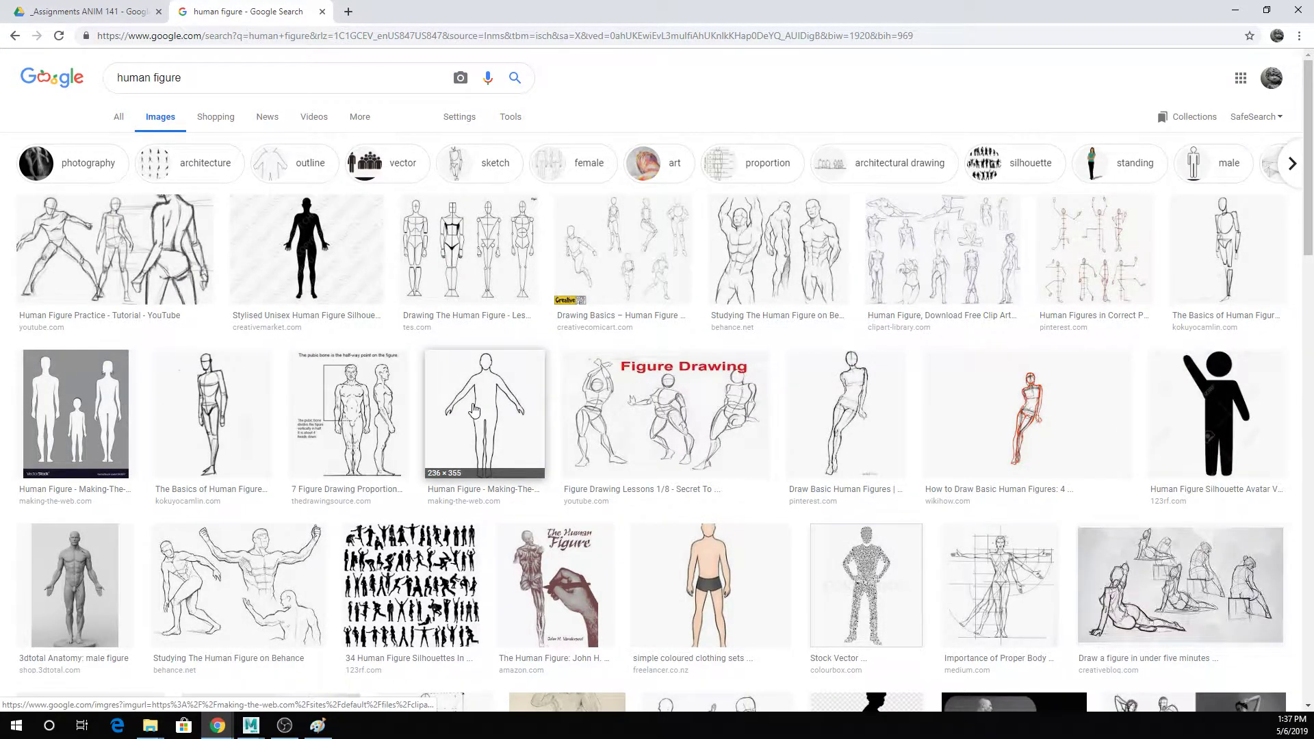
click(411, 582)
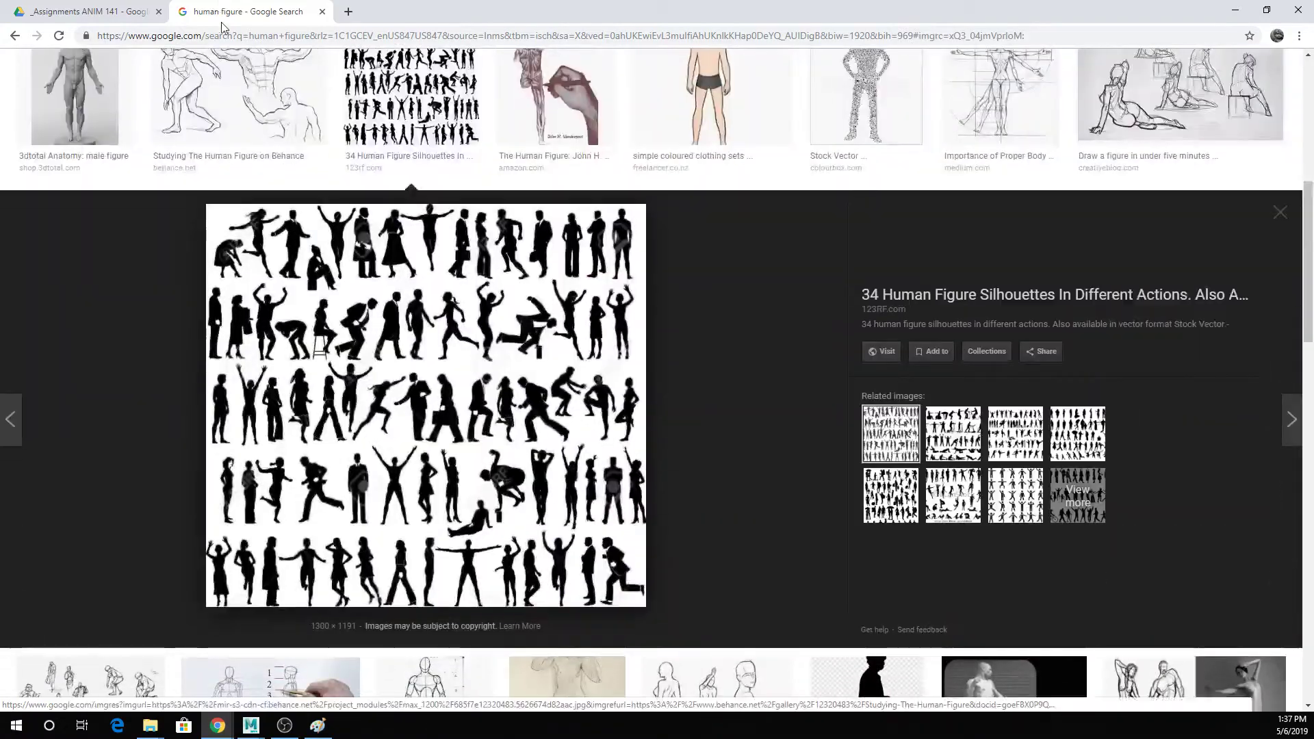
click(243, 108)
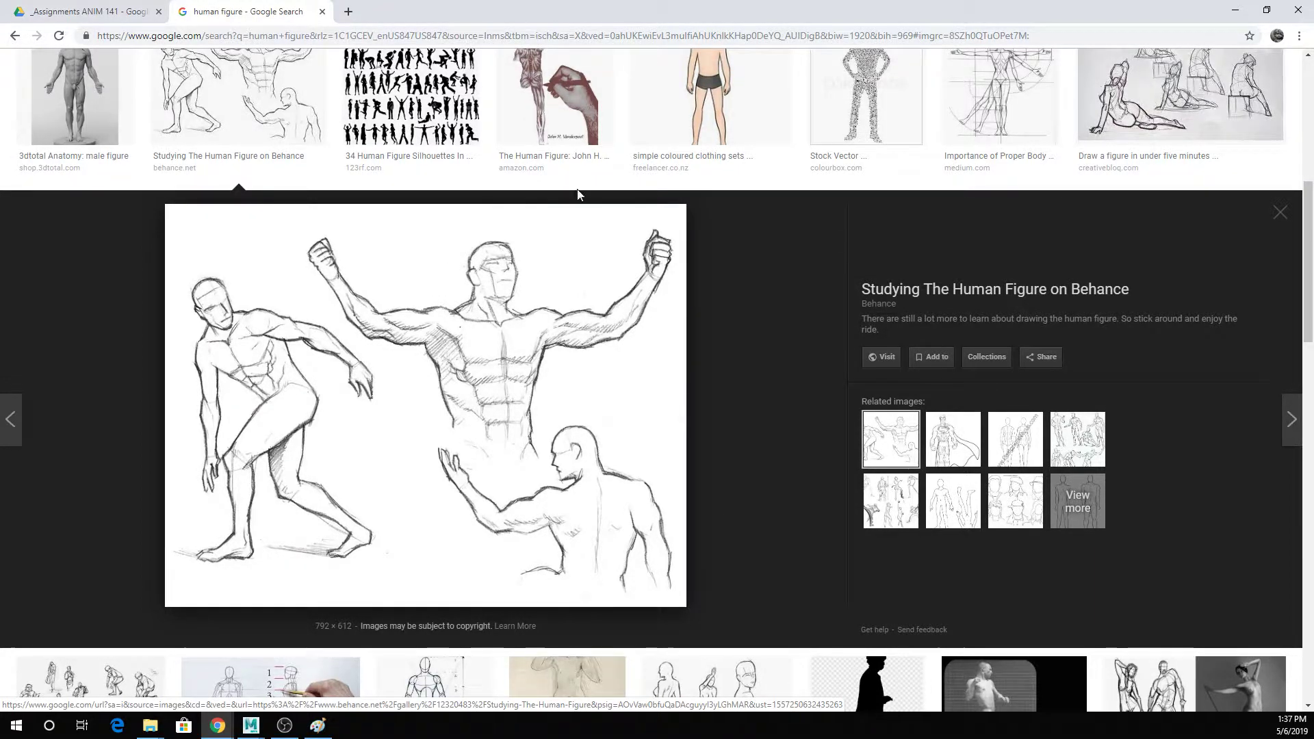
click(1238, 11)
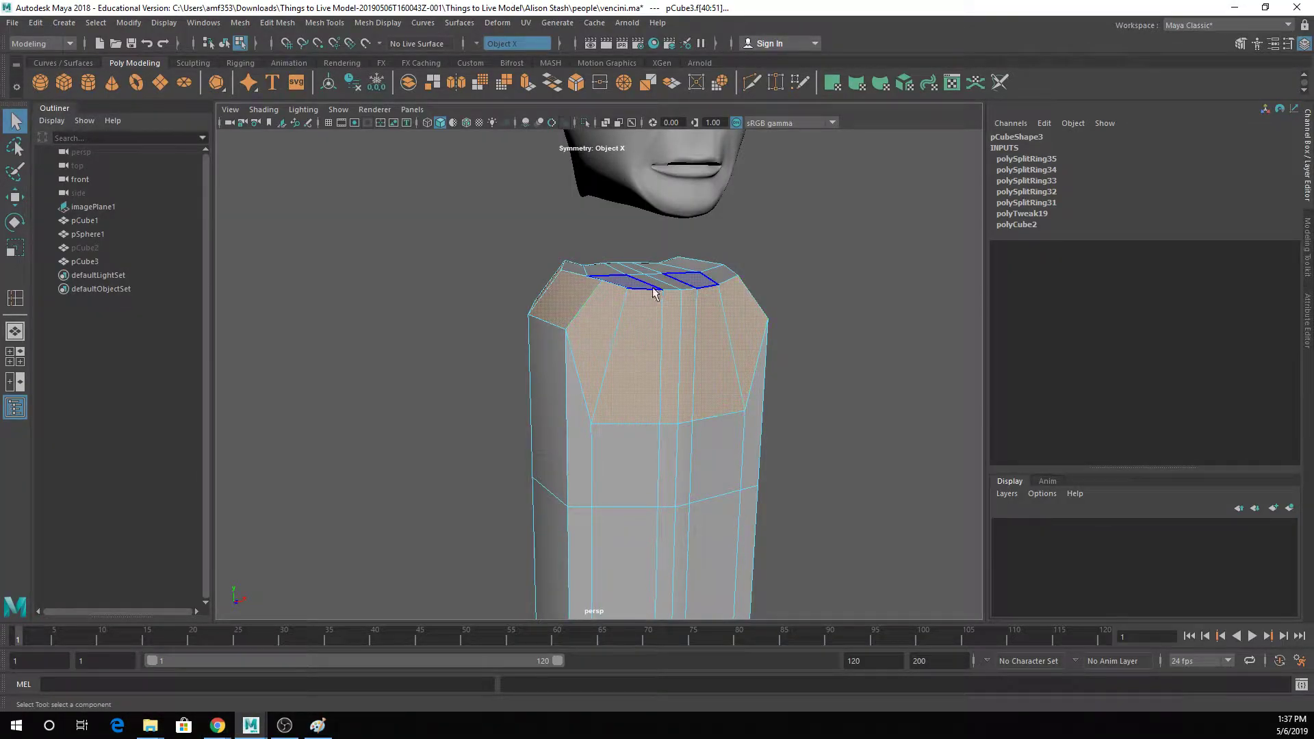
- Select the shoulder, outer vertical, middle and slanted chest edges symmetrically
mouse_move(807, 322)
alt+mouse_down()
mouse_move(831, 323)
mouse_move(785, 324)
alt+mouse_up()
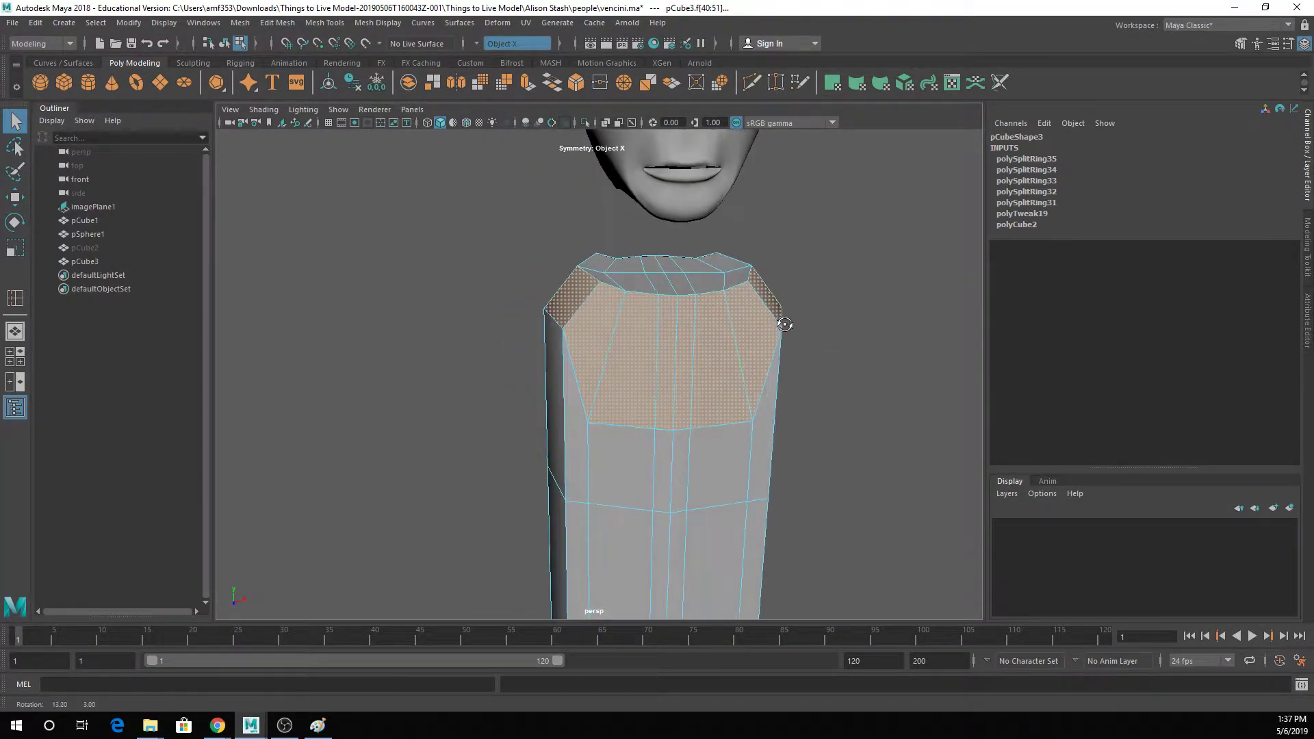
click(463, 273)
right_drag(586, 342, 583, 294)
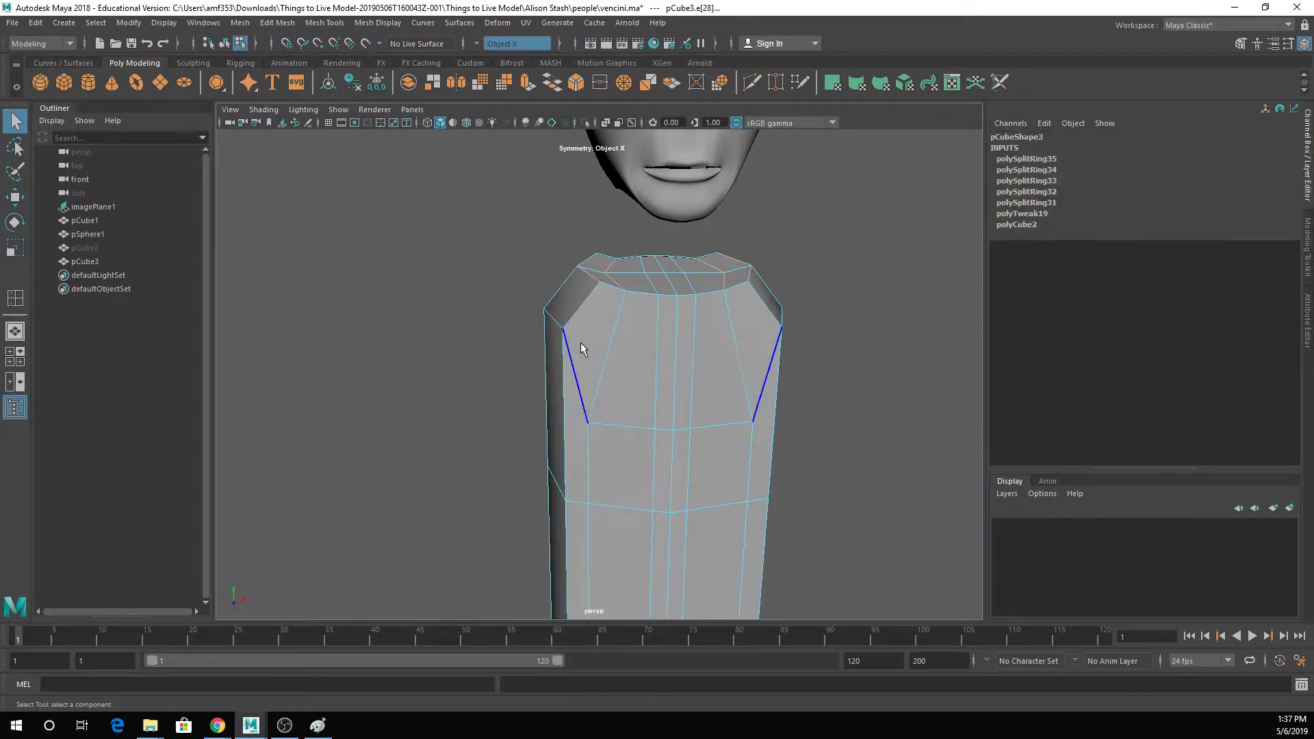
click(654, 383)
click(565, 377)
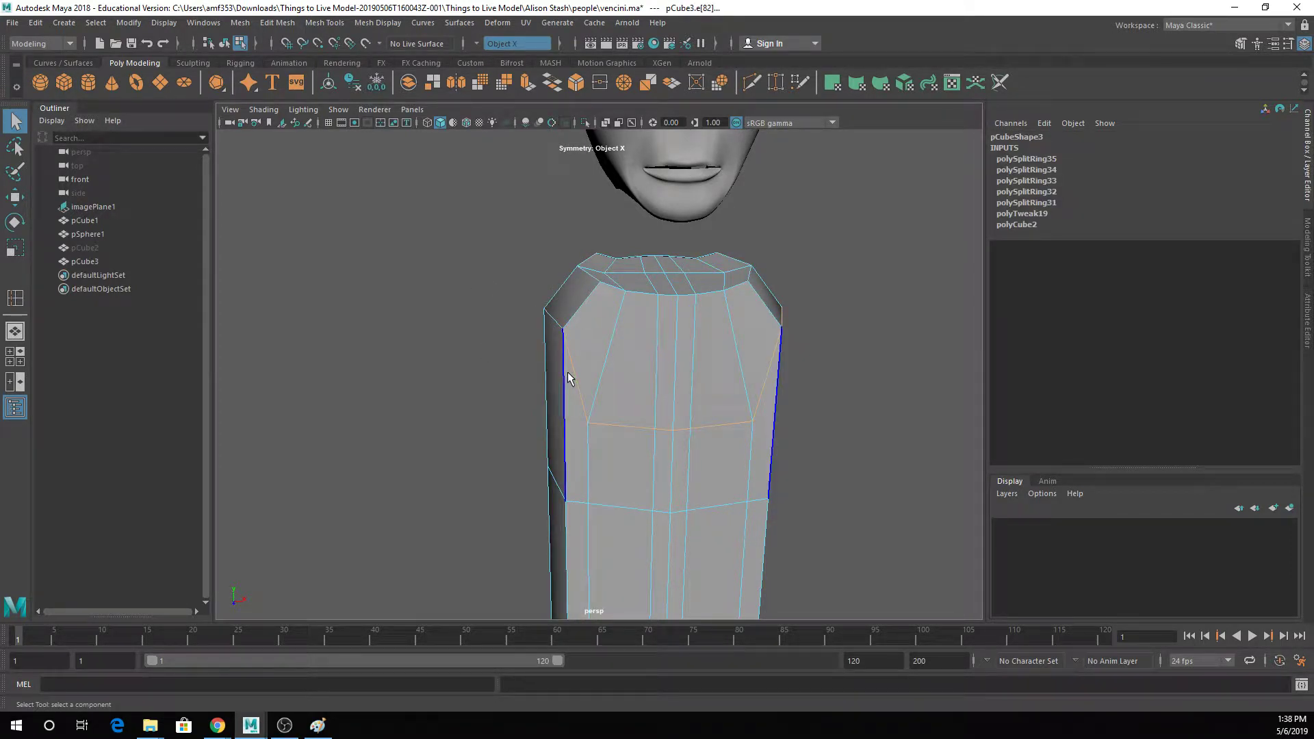
click(662, 384)
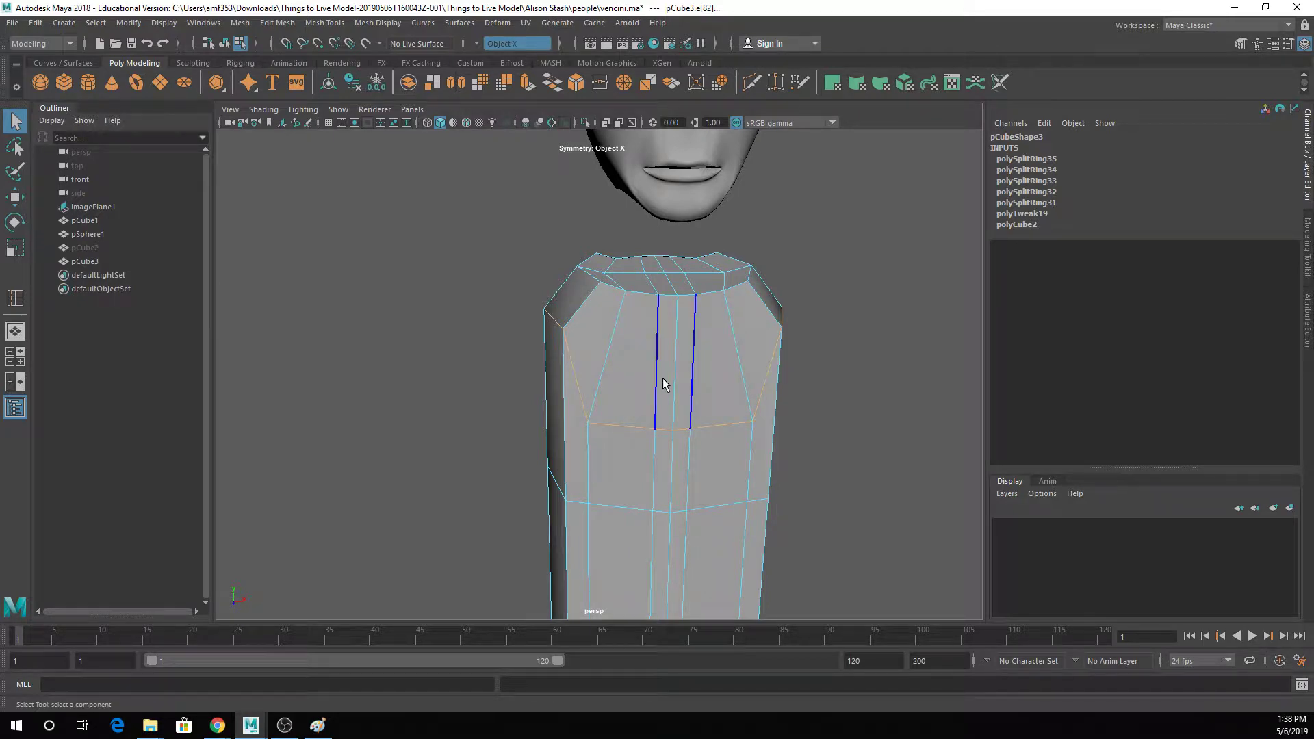
alt+drag(663, 384, 579, 379)
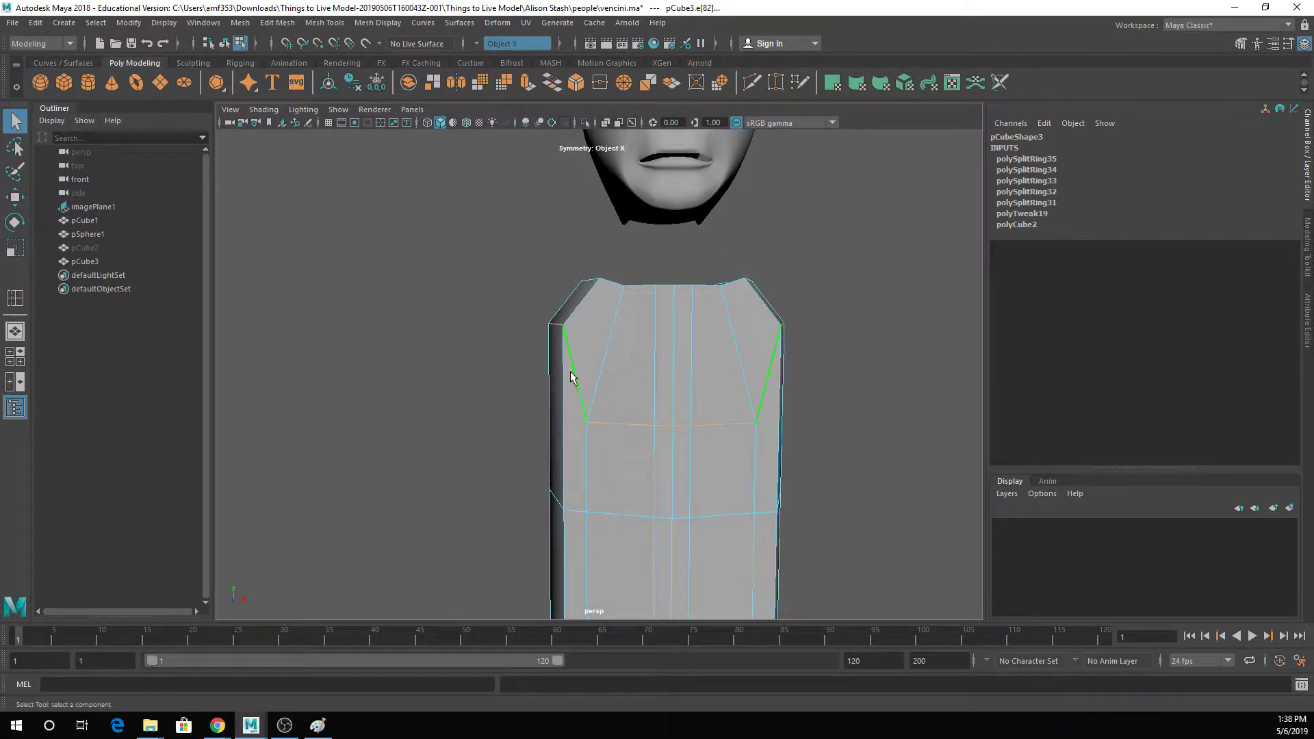
click(594, 392)
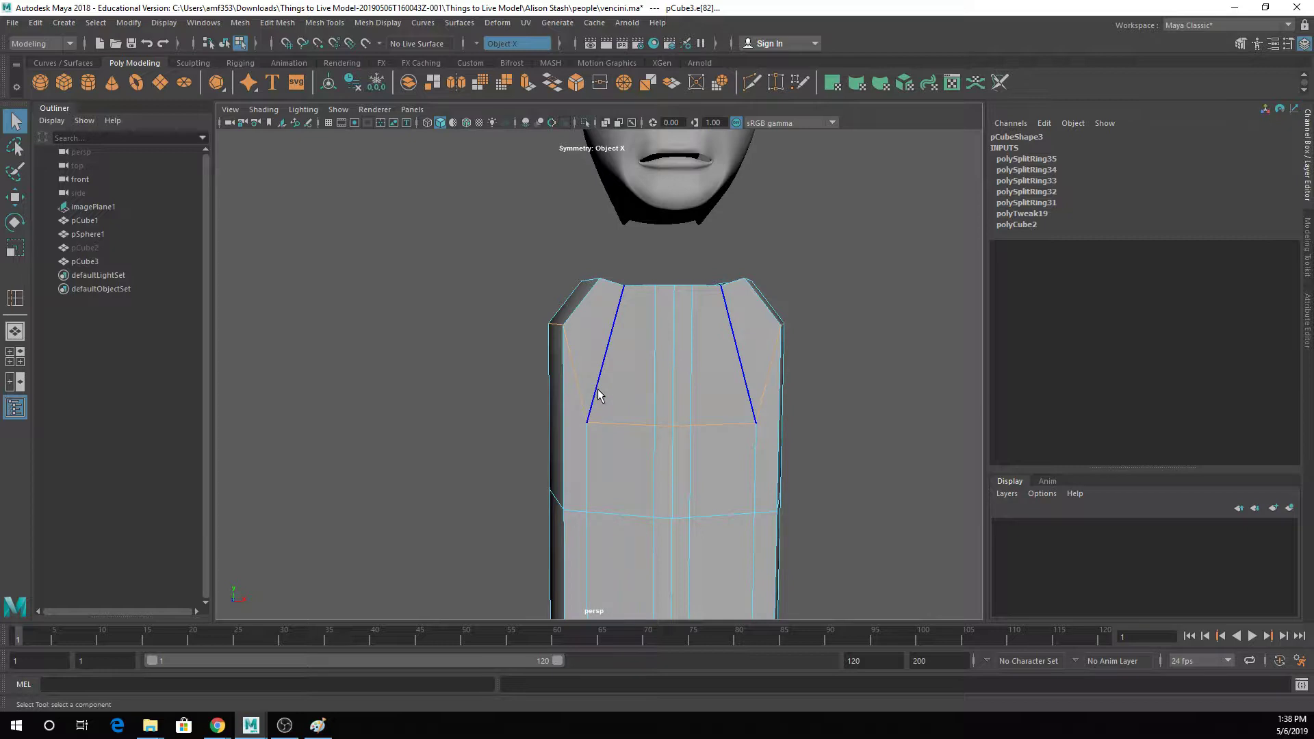
- Select the four front chest faces symmetrically in face mode
right_drag(619, 331, 627, 355)
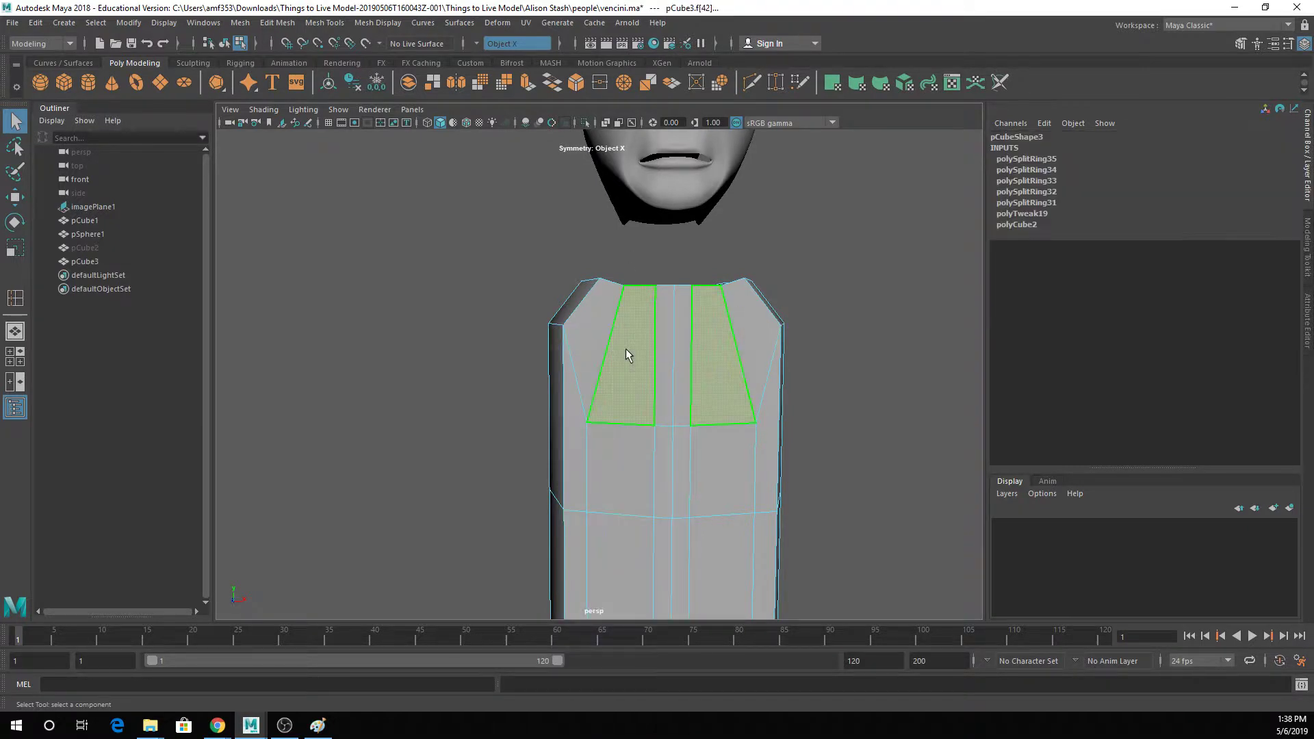
click(625, 336)
alt+drag(619, 347, 582, 312)
click(582, 311)
click(472, 291)
alt+drag(471, 291, 625, 381)
shift+click(620, 381)
alt+drag(707, 465, 698, 463)
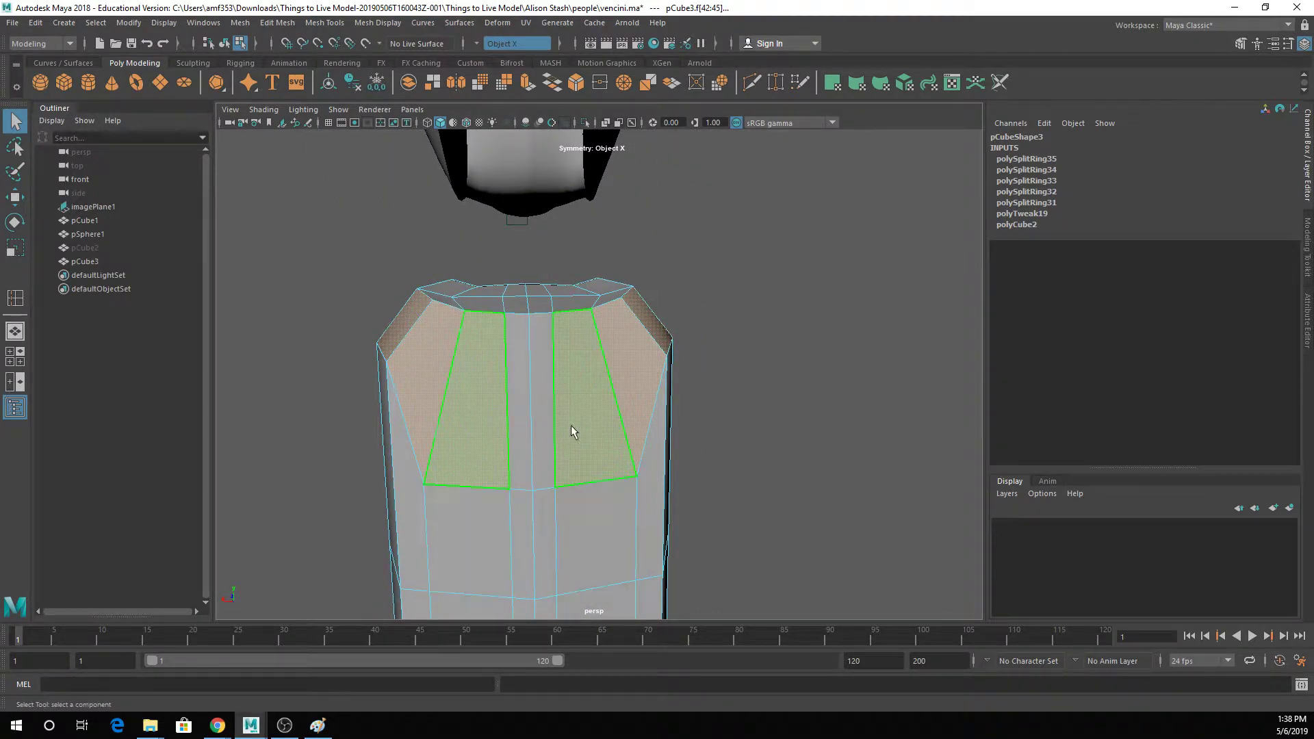
alt+drag(571, 425, 455, 414)
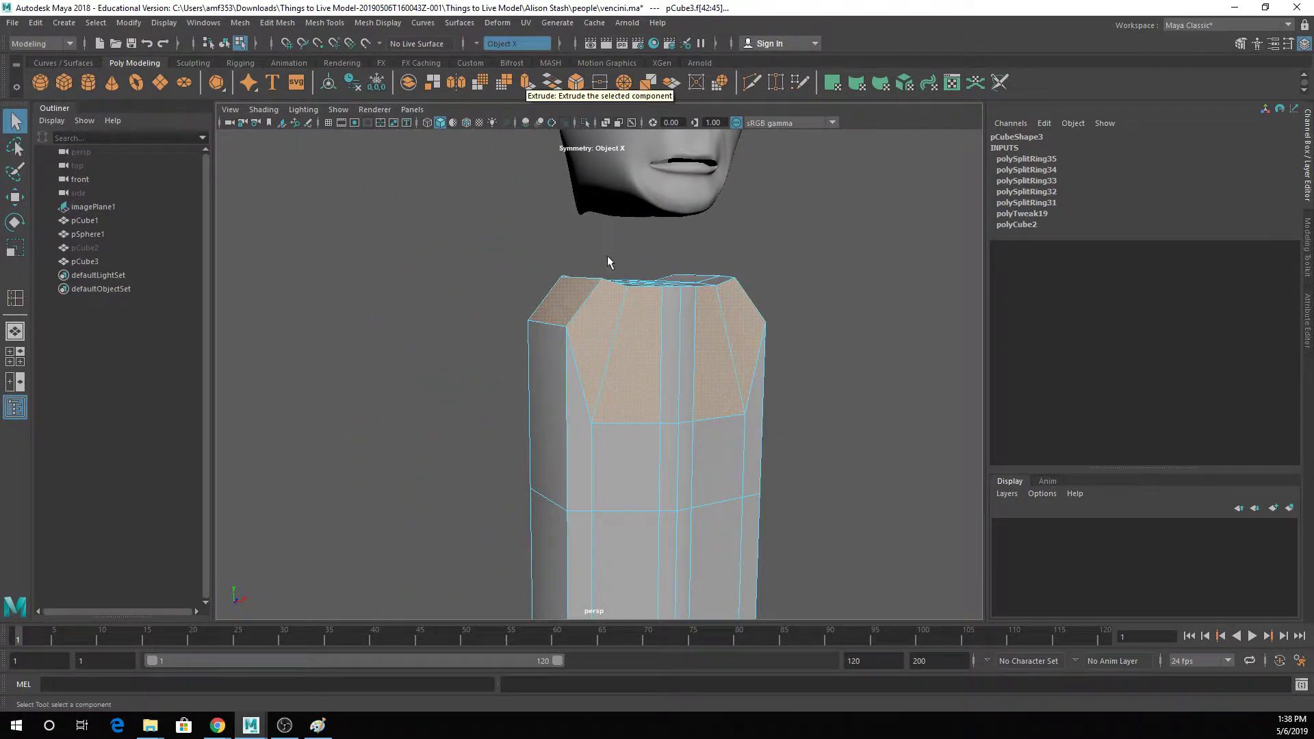
- Extrude the chest faces, insetting them to 0.633 scale and pushing them out 0.122
key(4)
alt+drag(754, 420, 602, 377)
click(526, 76)
key(5)
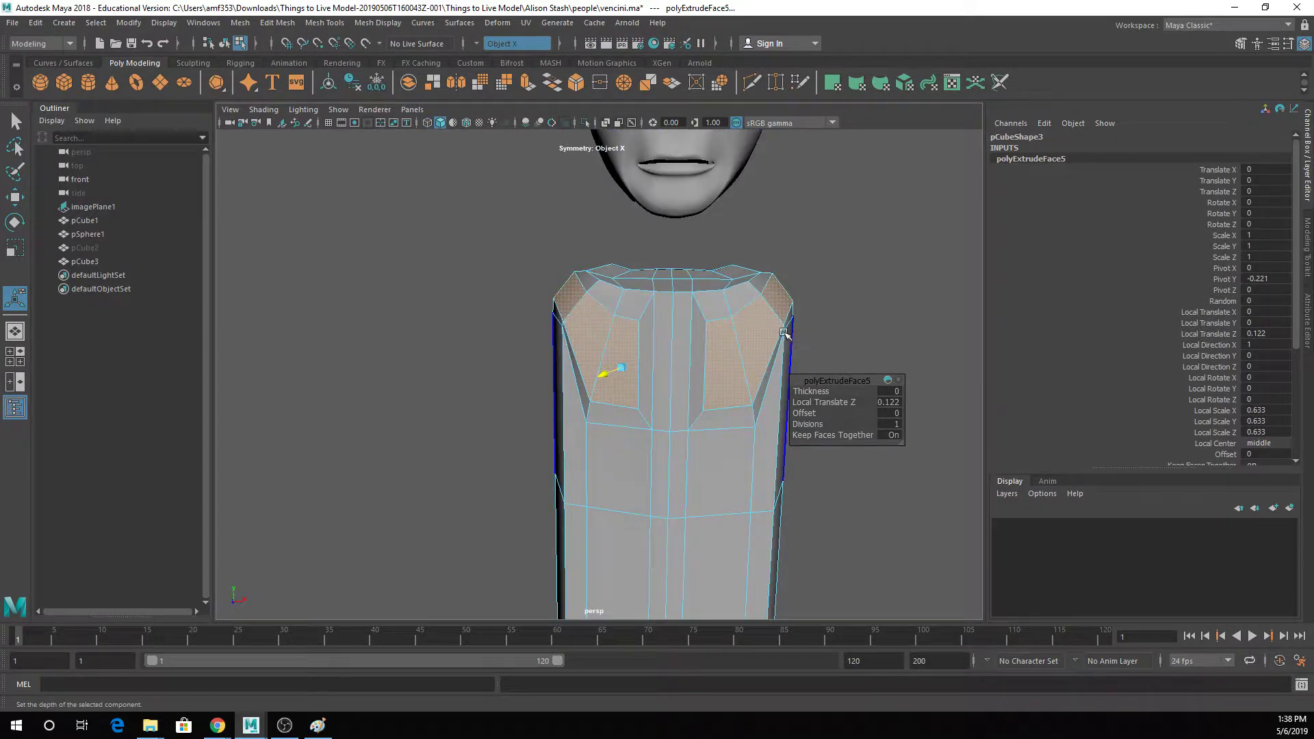
- Check the torso with smooth preview (3), then return to the blocky view (1)
right_drag(746, 313, 818, 274)
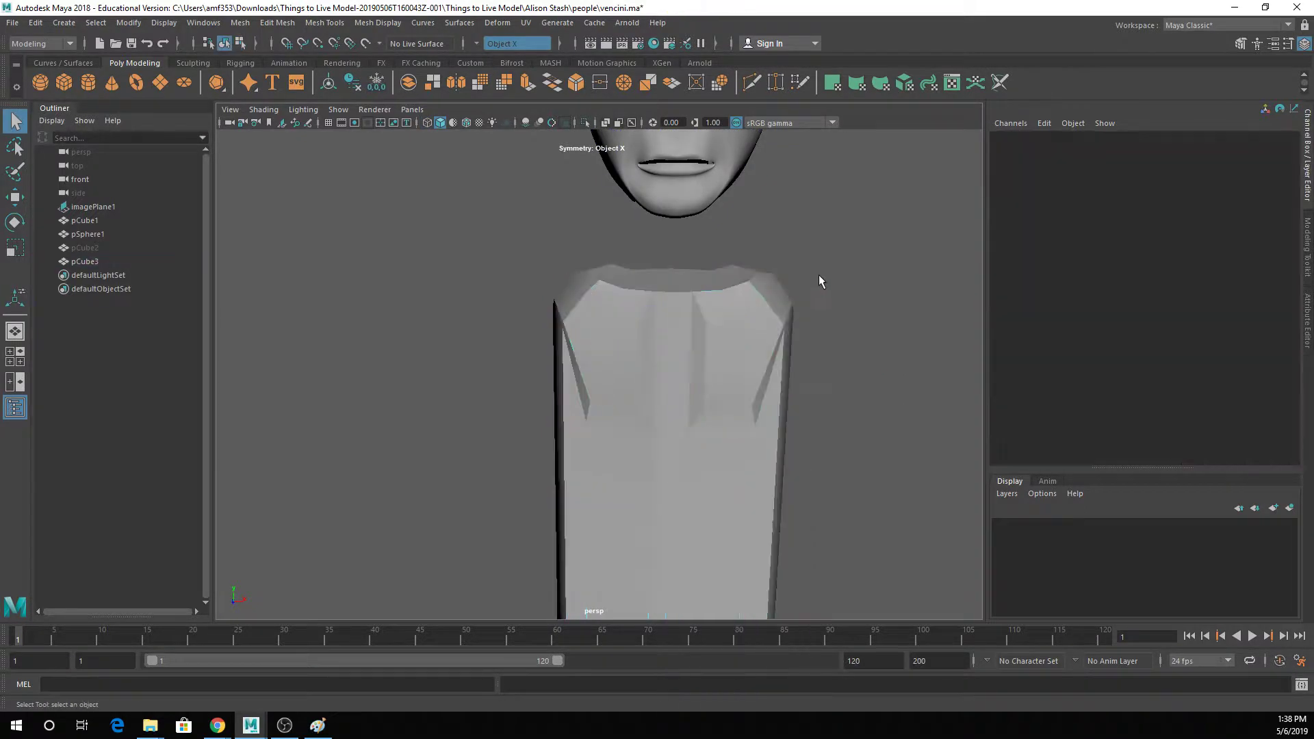
click(752, 347)
key(3)
click(844, 404)
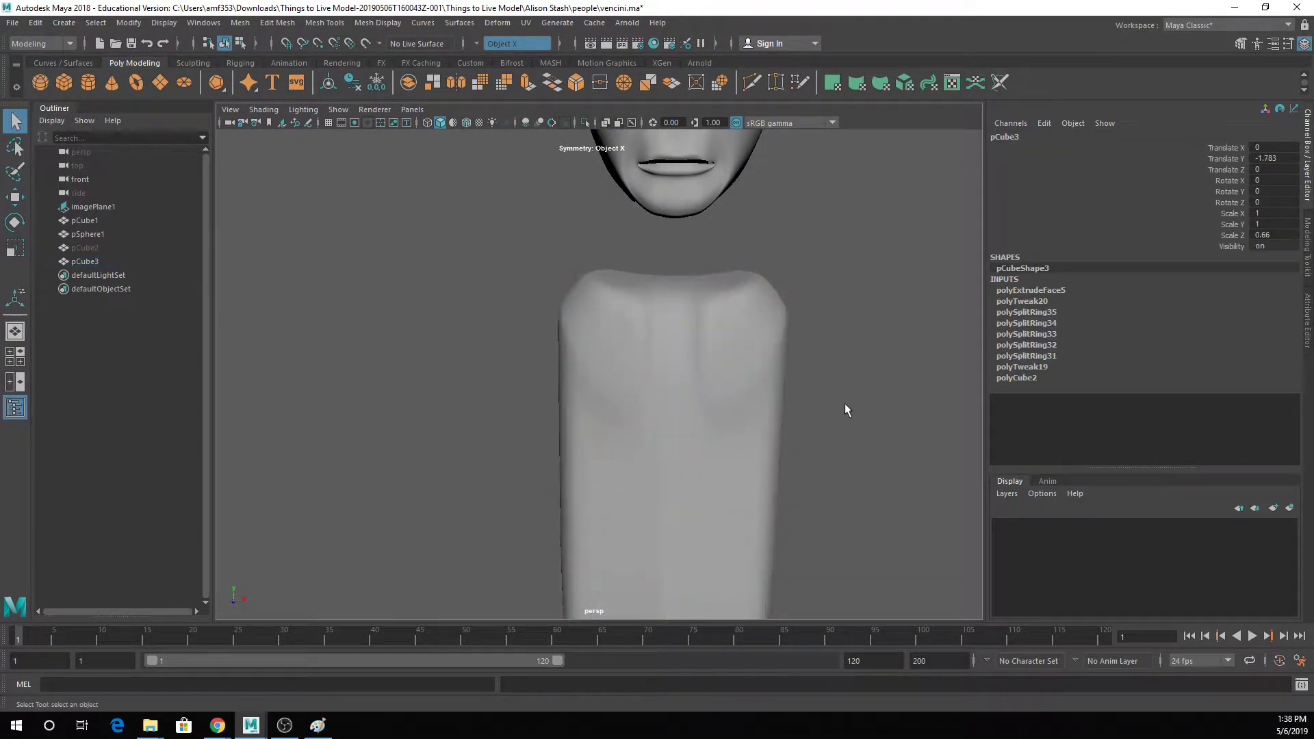
alt+drag(845, 403, 678, 366)
click(665, 357)
key(1)
scroll(647, 364, down, 2)
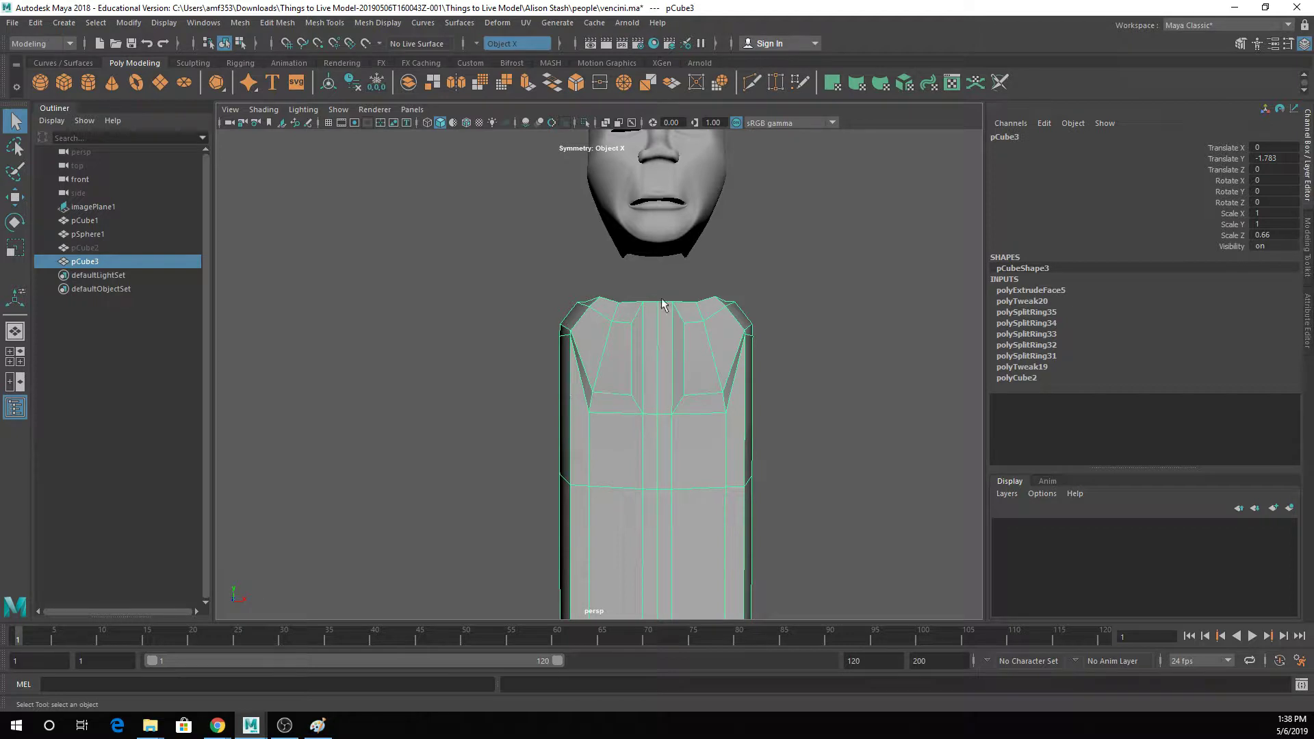
- Select the two mirrored shoulder faces
right_drag(560, 317, 560, 359)
click(566, 333)
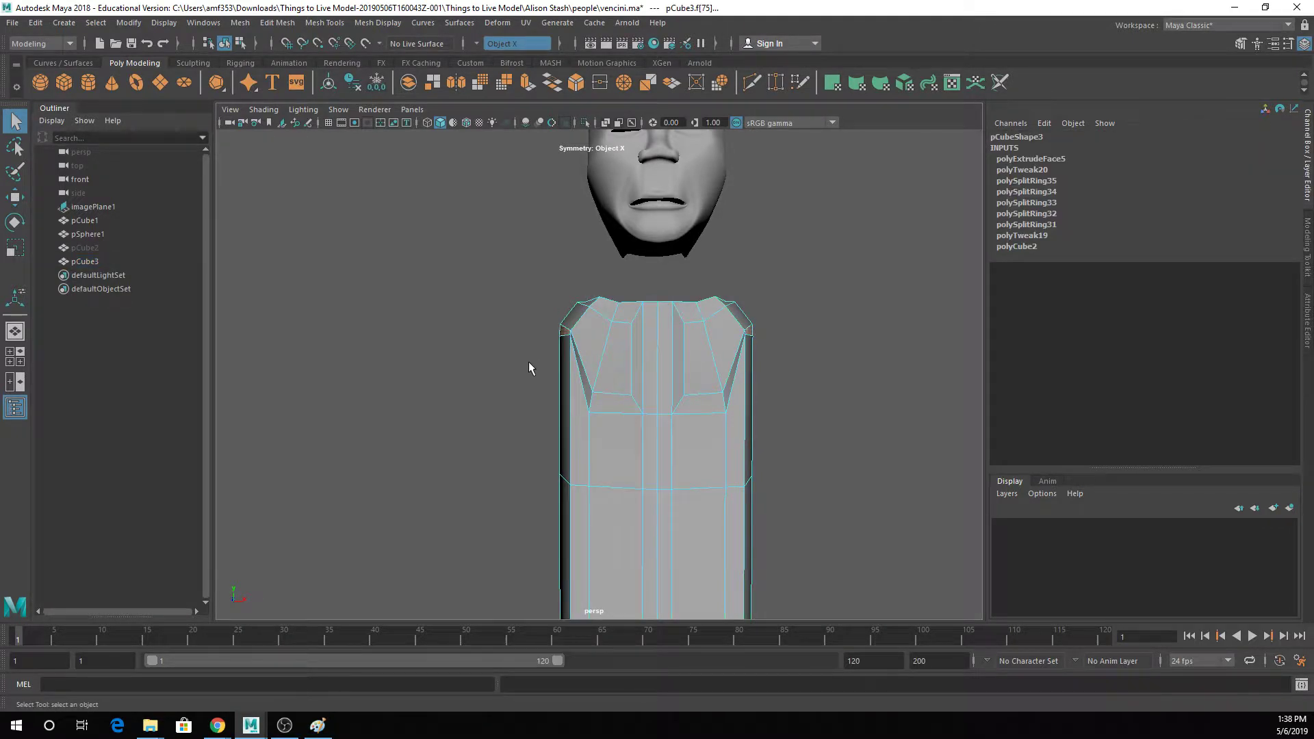
alt+drag(531, 367, 588, 362)
click(528, 332)
key(w)
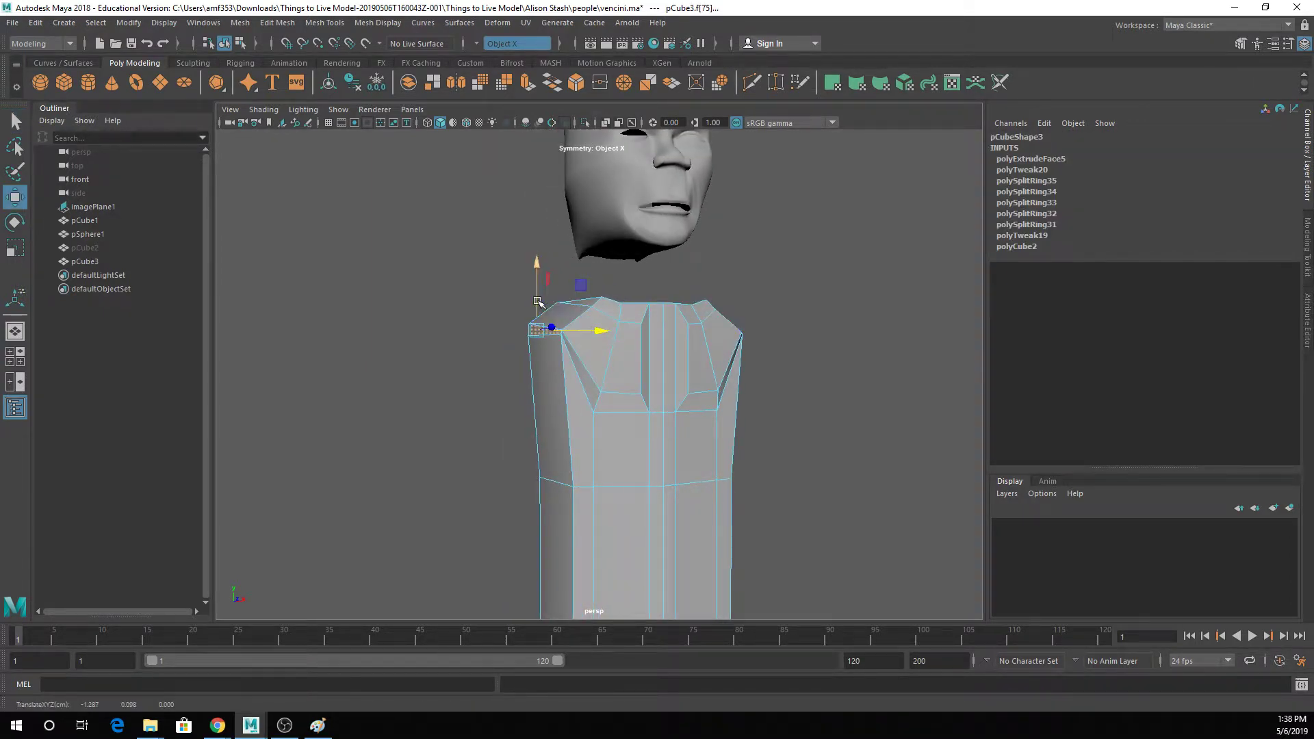
- Push the top shoulder edge outward symmetrically in X
key(q)
right_drag(543, 312, 544, 275)
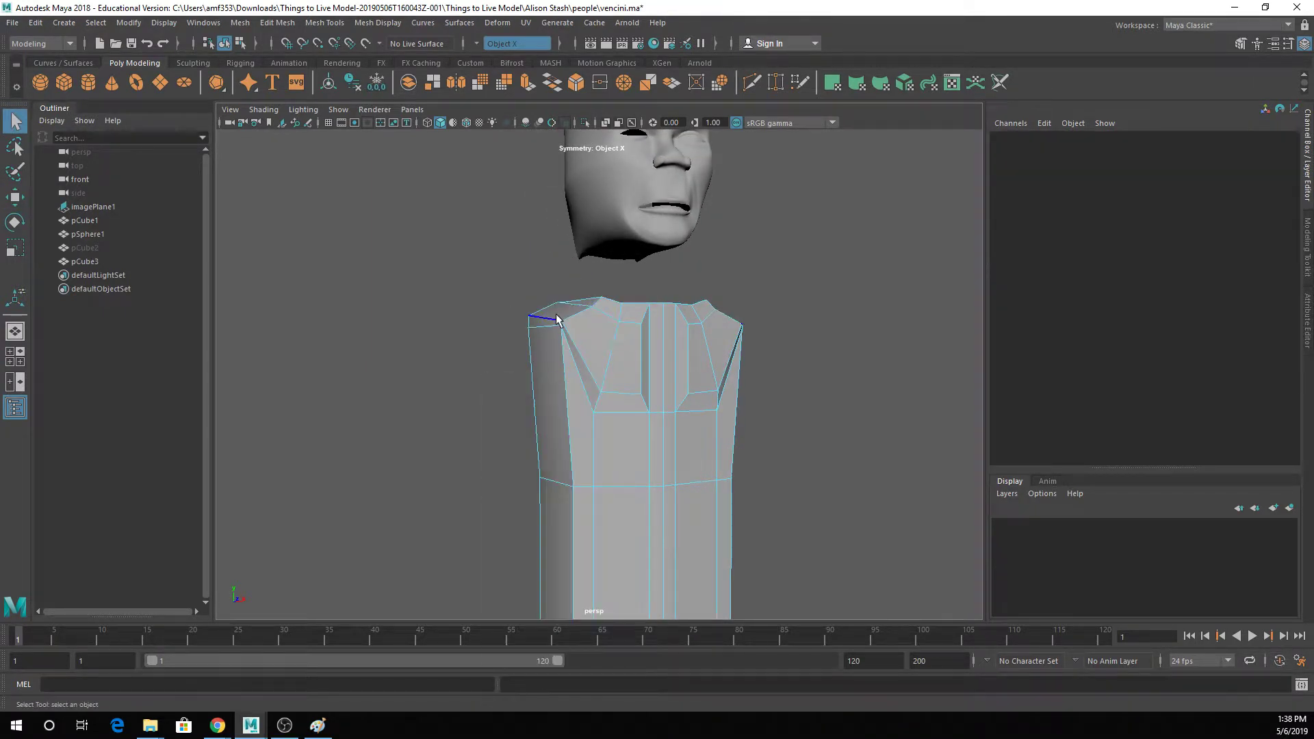
click(560, 301)
key(w)
alt+drag(560, 301, 573, 327)
key(q)
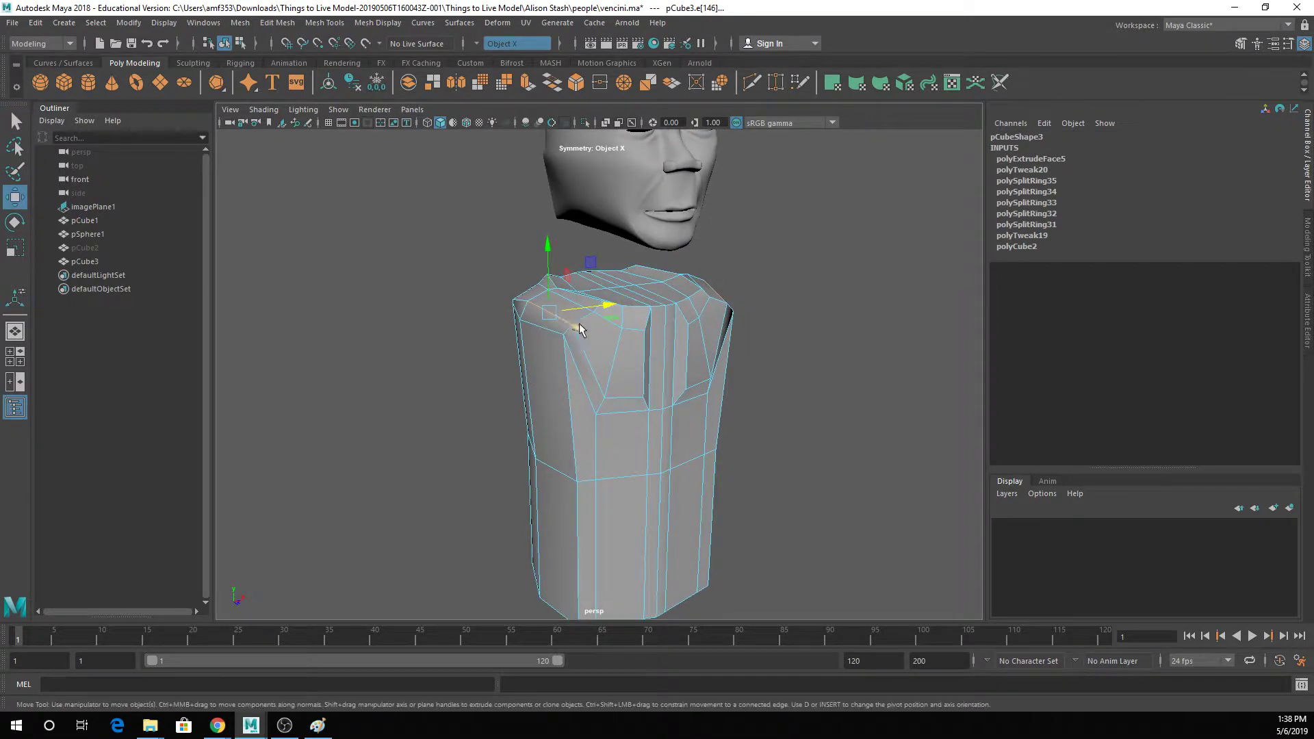
- Raise the outer shoulder edge pair in Y to round the shoulders
right_drag(574, 328, 568, 336)
click(575, 330)
key(w)
click(568, 321)
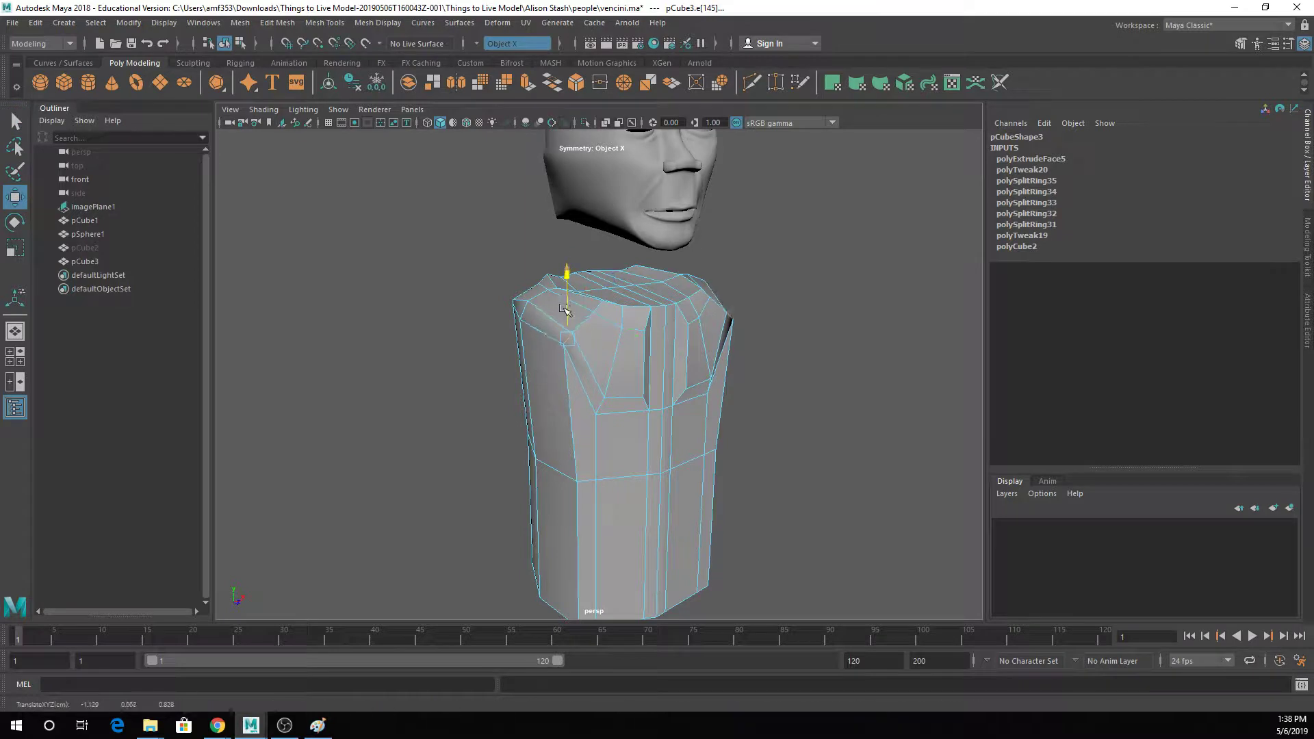
drag(567, 304, 565, 316)
key(q)
click(790, 380)
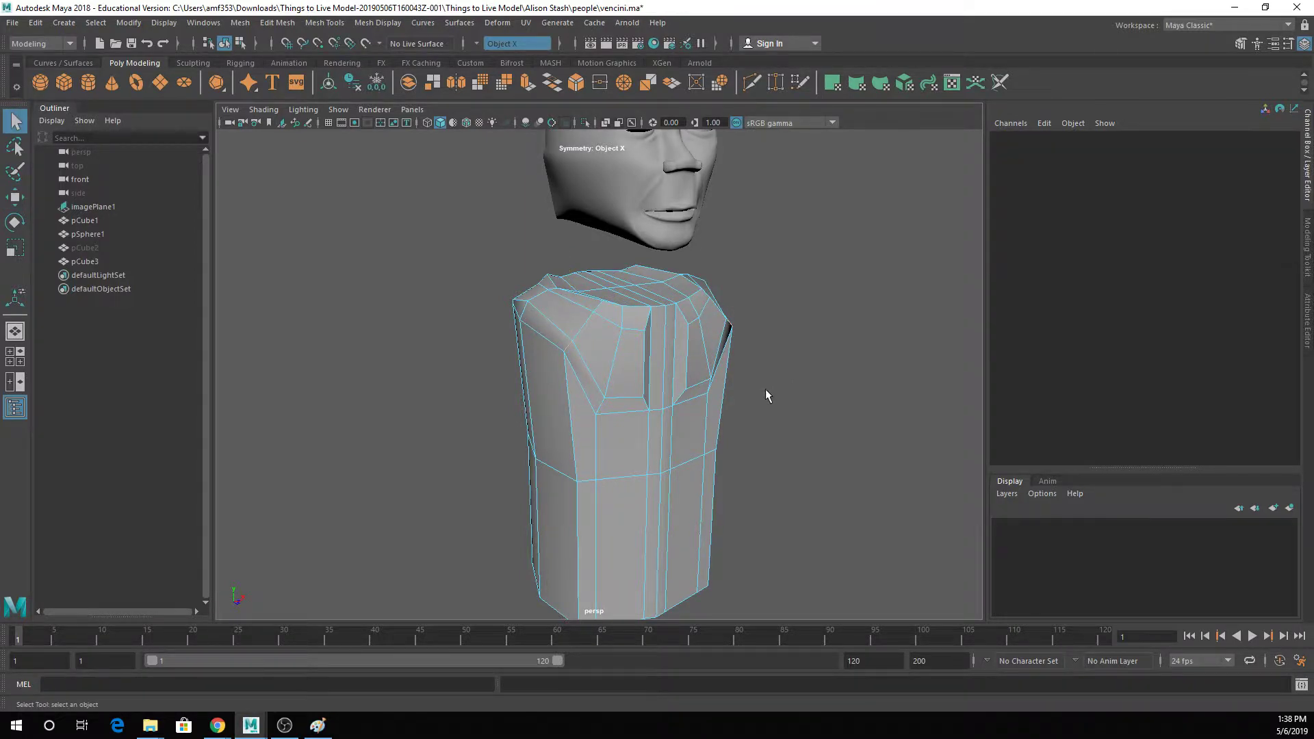
alt+drag(766, 389, 618, 379)
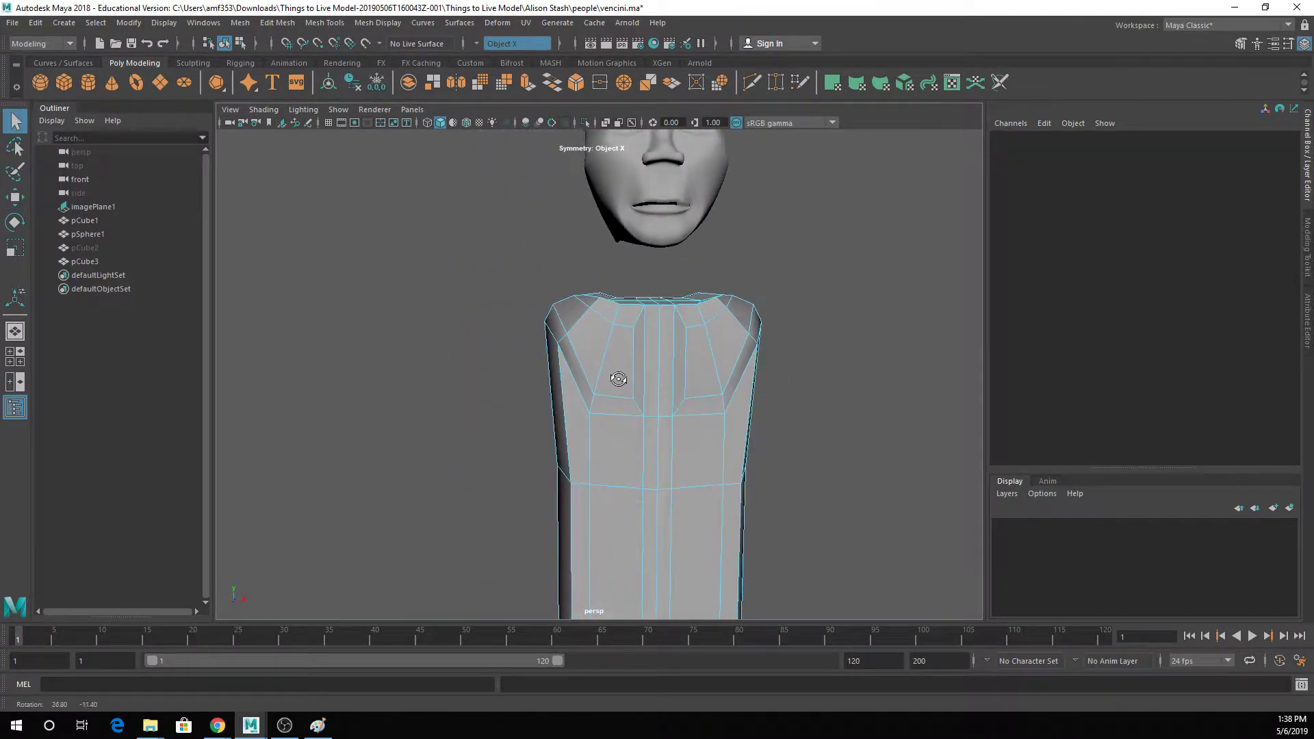
- Insert an edge loop across the upper chest, undoing the extra loop
click(307, 21)
click(342, 130)
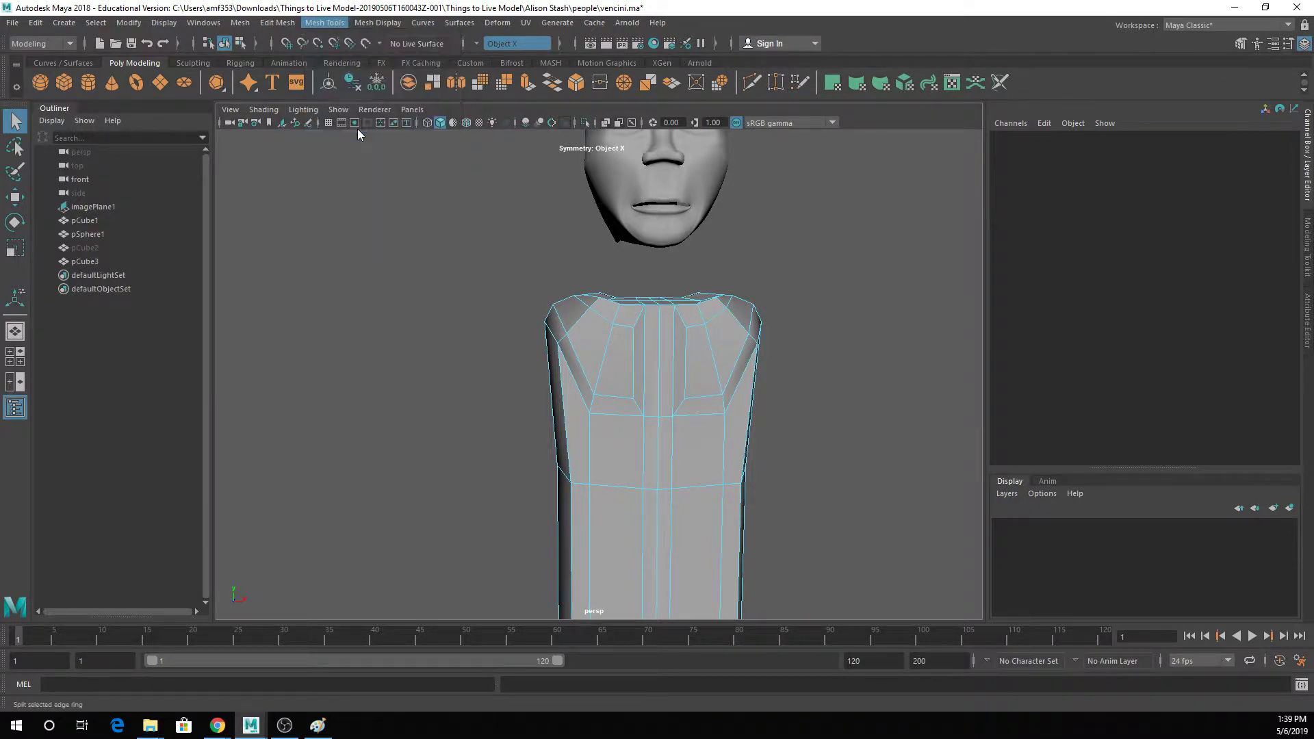
click(606, 357)
drag(606, 358, 619, 364)
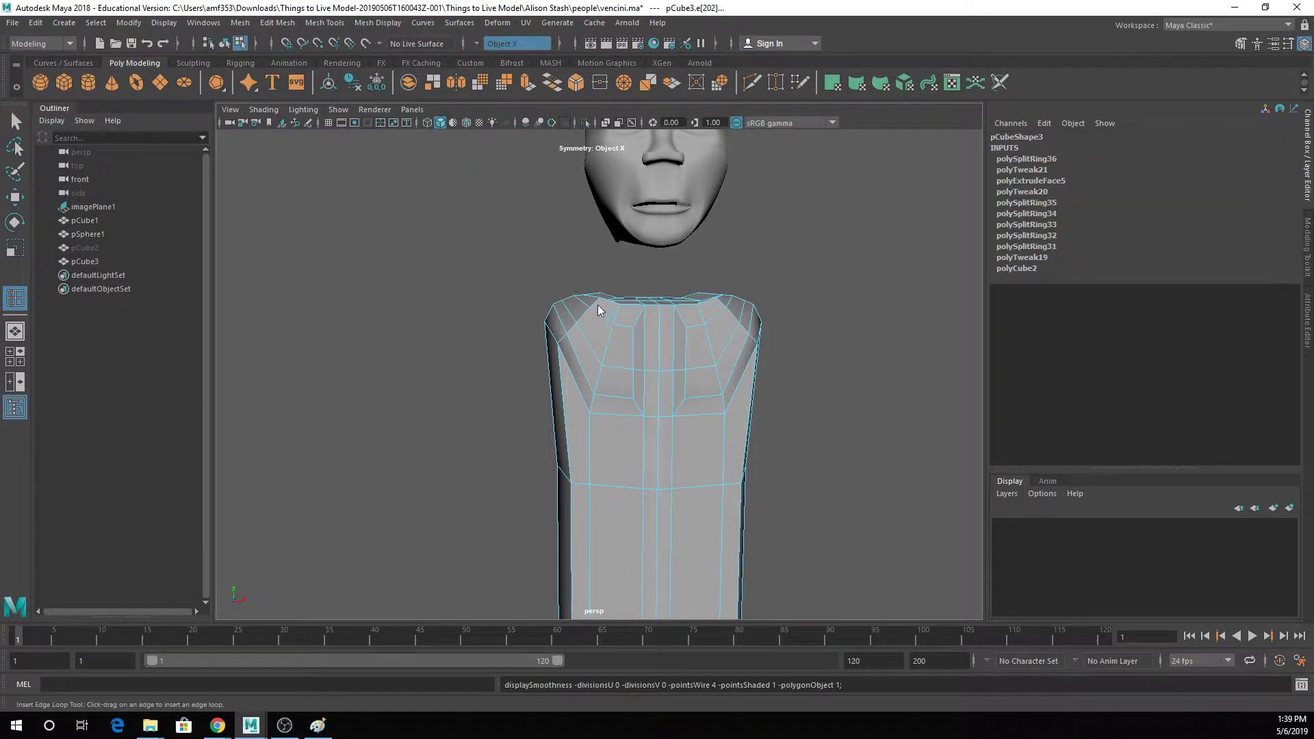
right_drag(598, 305, 630, 296)
click(645, 368)
key(ctrl+z)
key(q)
- Shift the two mirrored inner chest edges sideways to reshape the panels
click(638, 379)
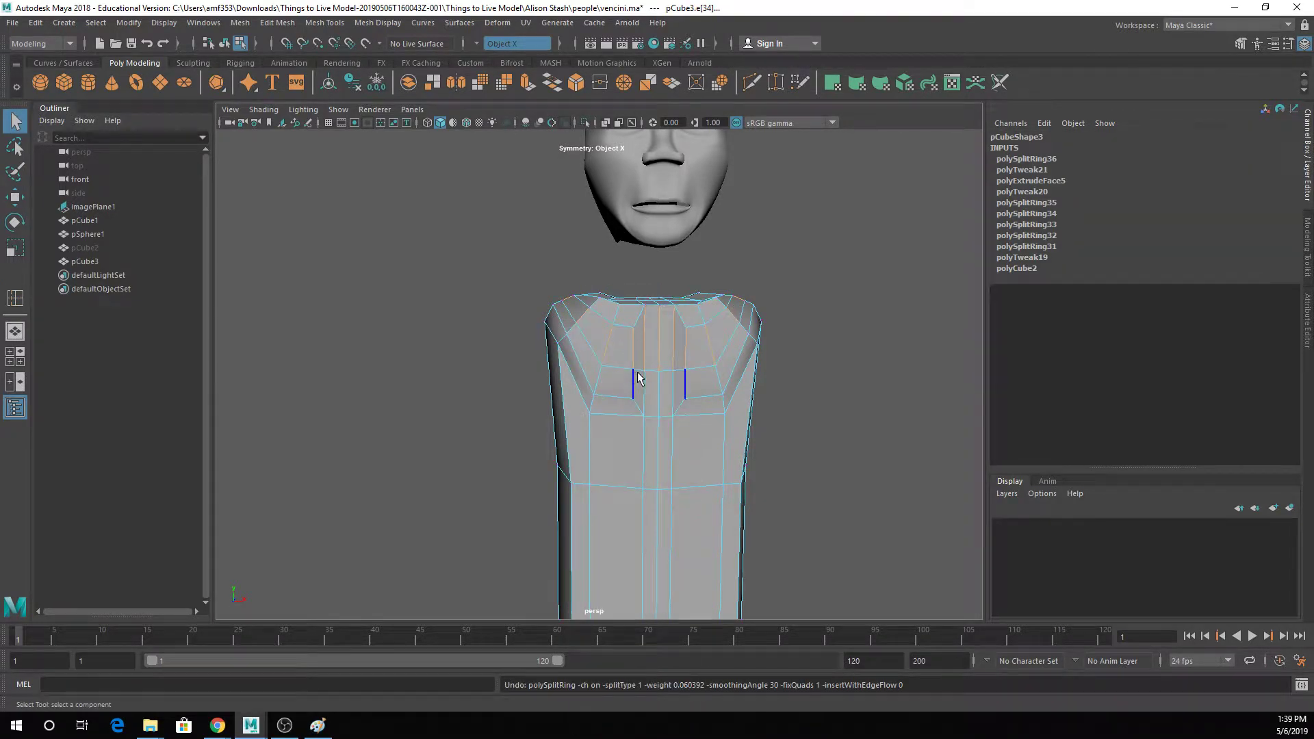
key(w)
drag(702, 371, 670, 373)
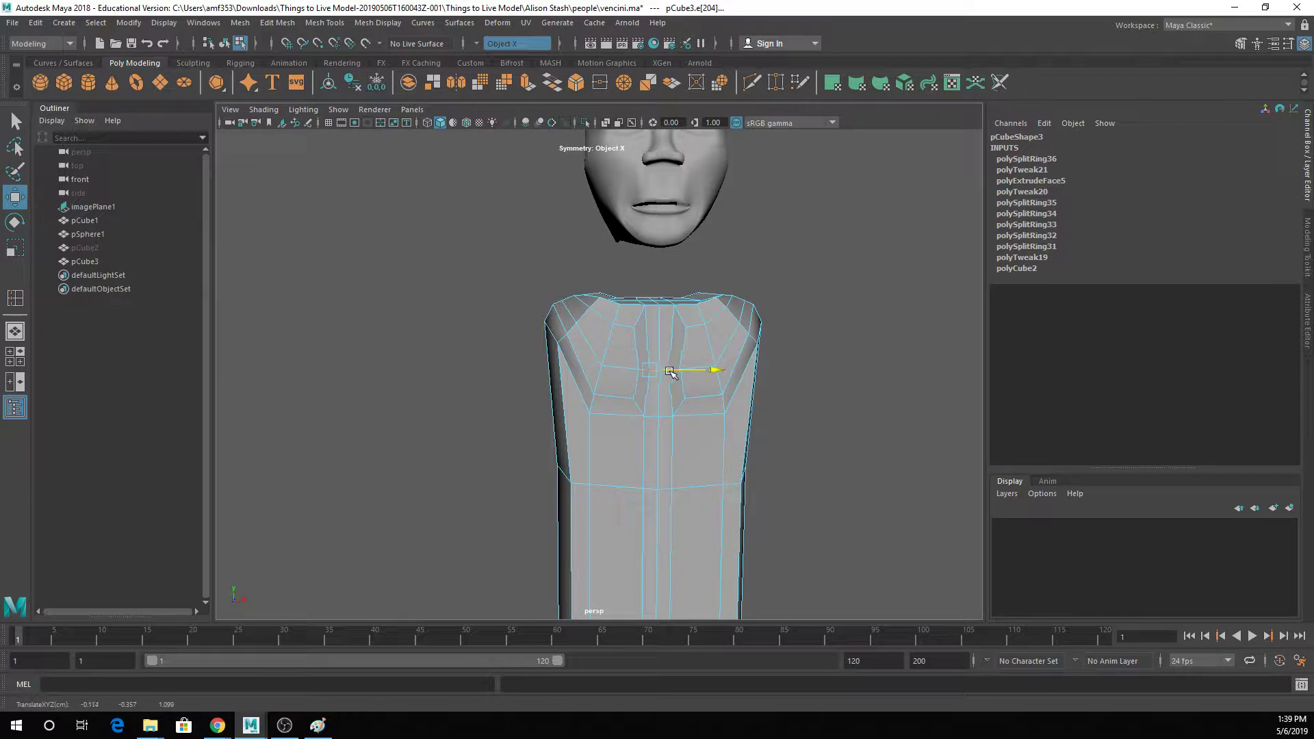
key(q)
- Switch to face selection at the neck and turn the view to face the torso
click(646, 409)
key(w)
alt+drag(663, 311, 655, 296)
key(q)
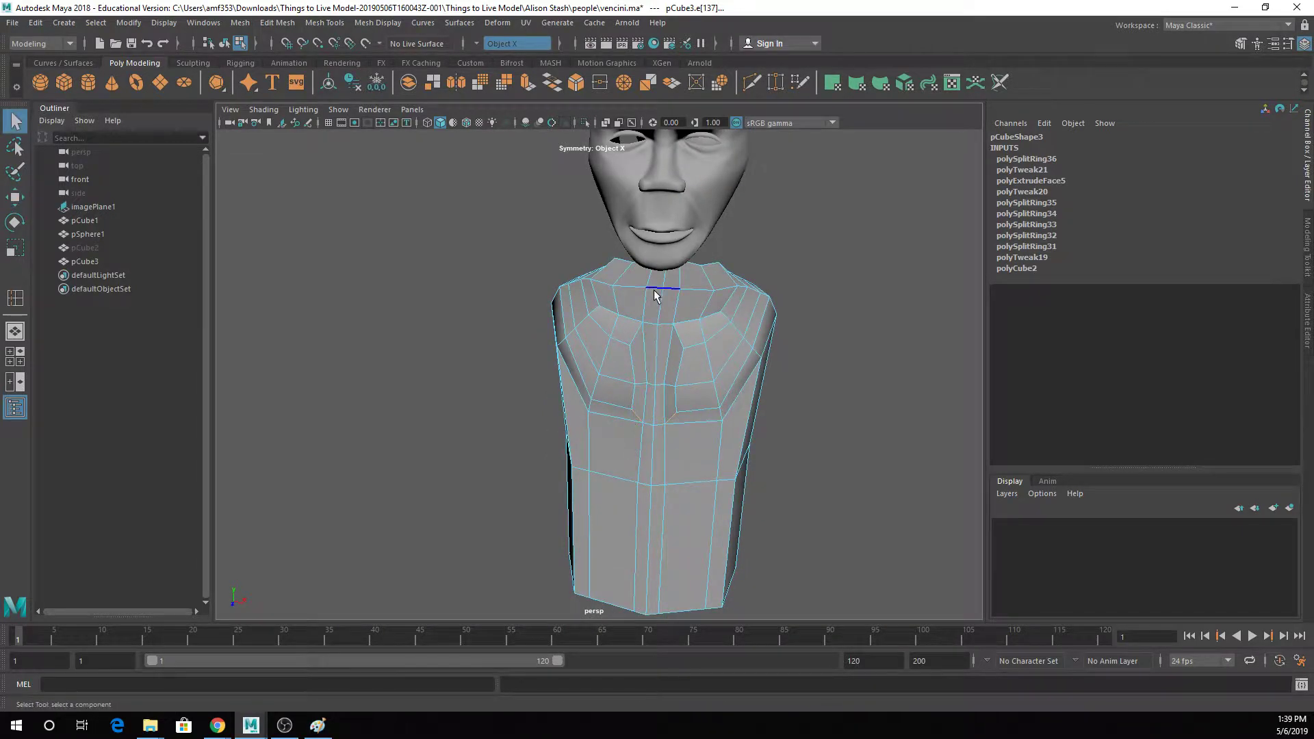
right_drag(654, 295, 651, 317)
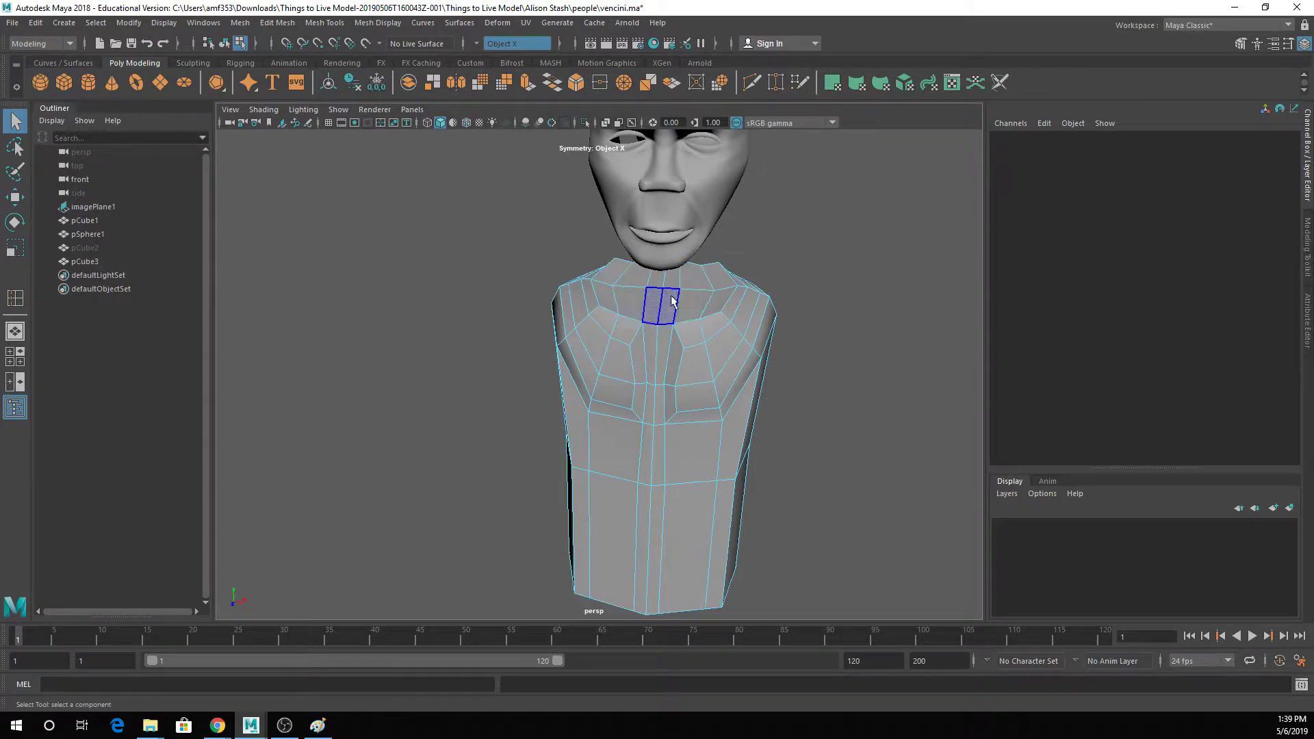
alt+drag(667, 303, 594, 359)
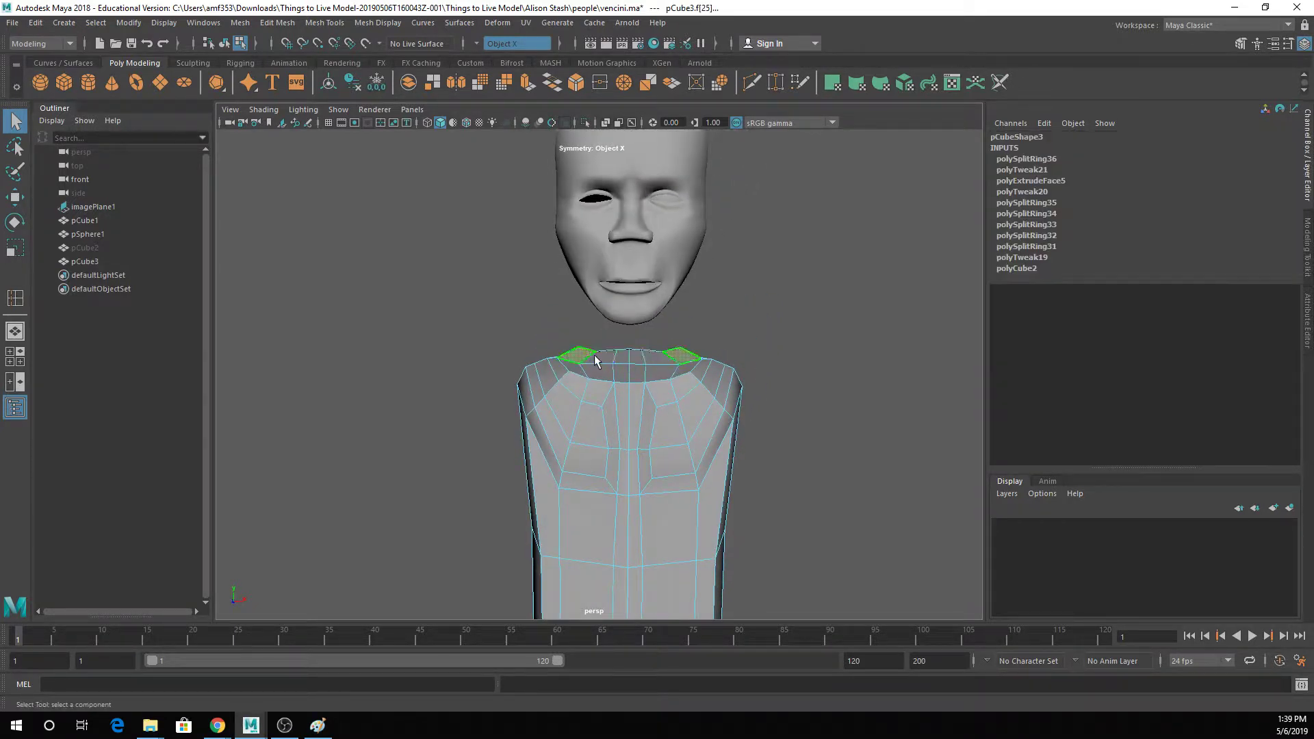
- Select the neck top faces, extrude them, and try raising them before undoing
click(593, 355)
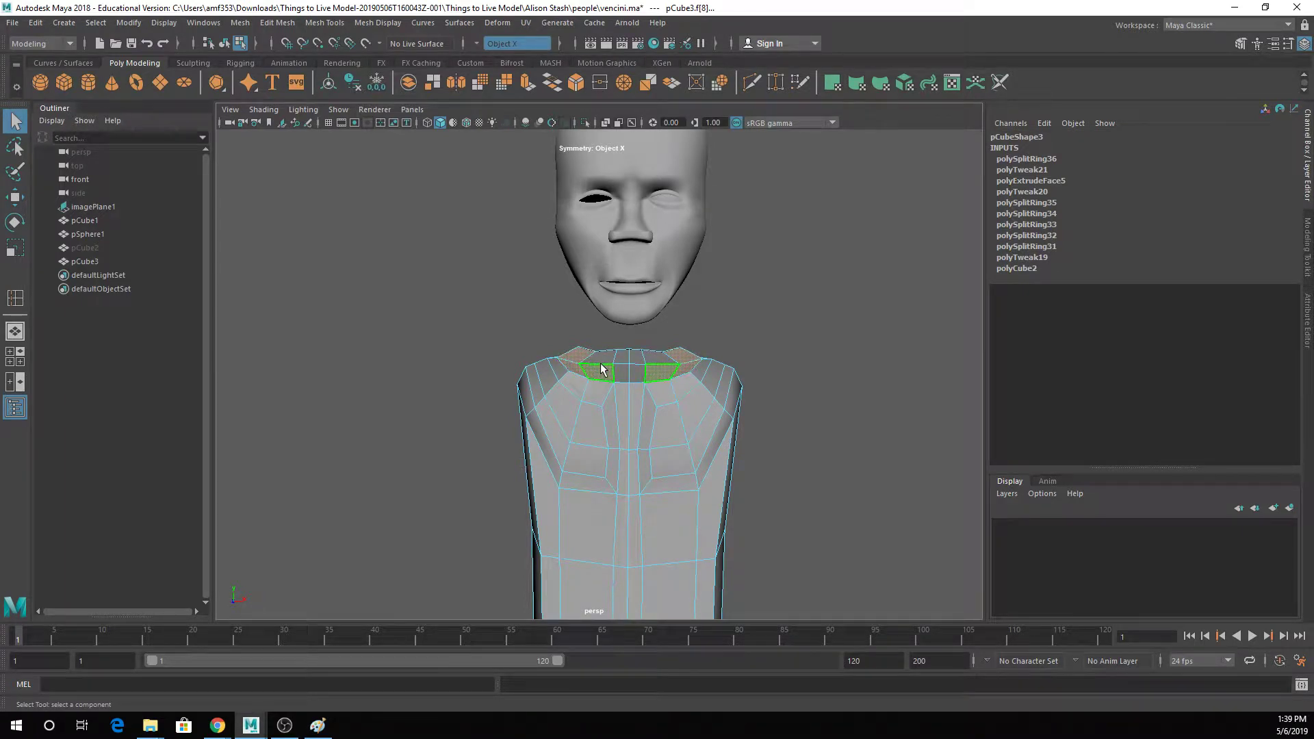
shift+click(629, 366)
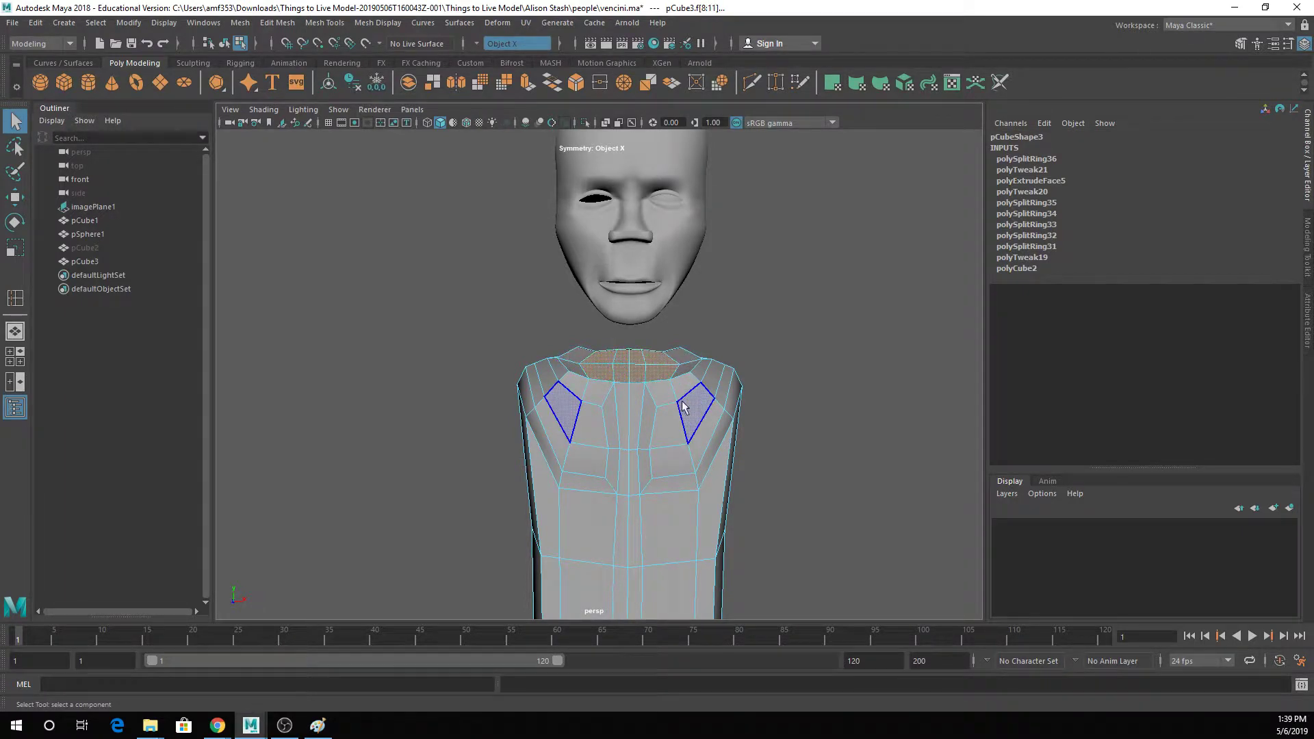
click(528, 82)
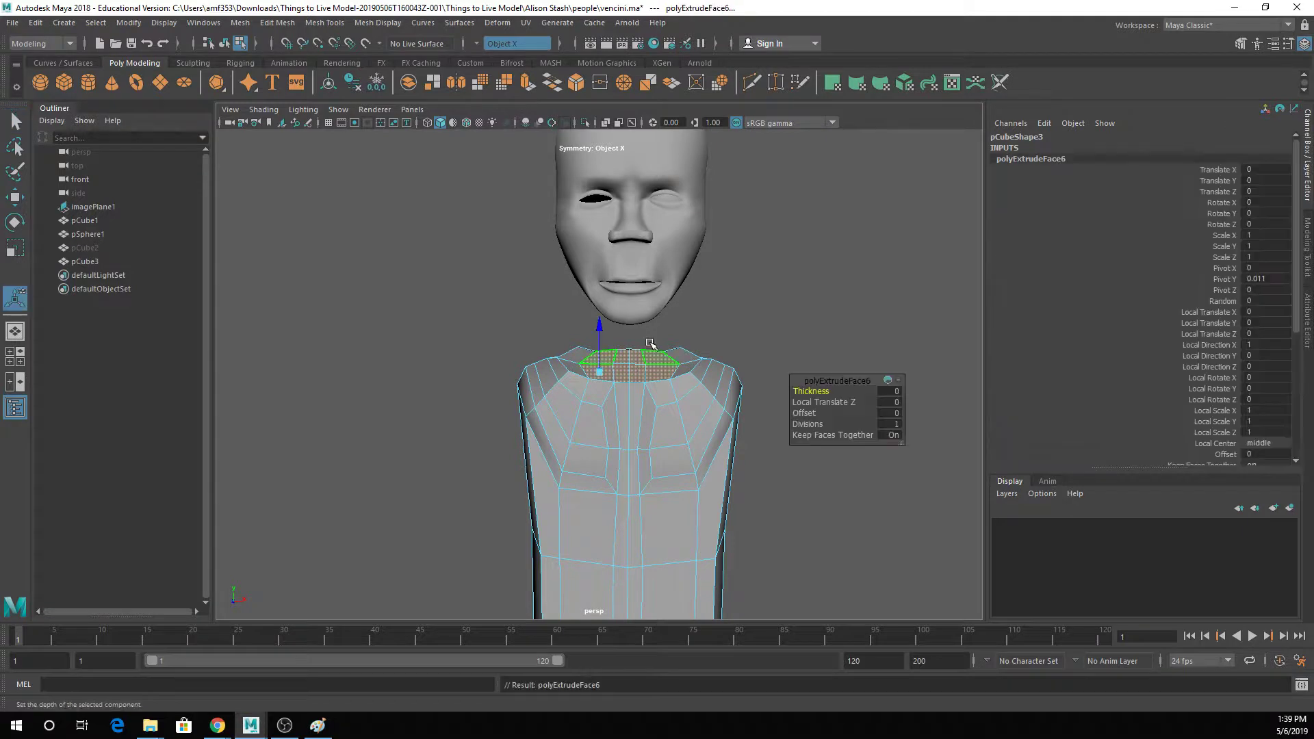
key(w)
drag(601, 342, 601, 311)
key(ctrl+z)
- Reselect all four neck top faces and pull them upward into a short neck stub
key(q)
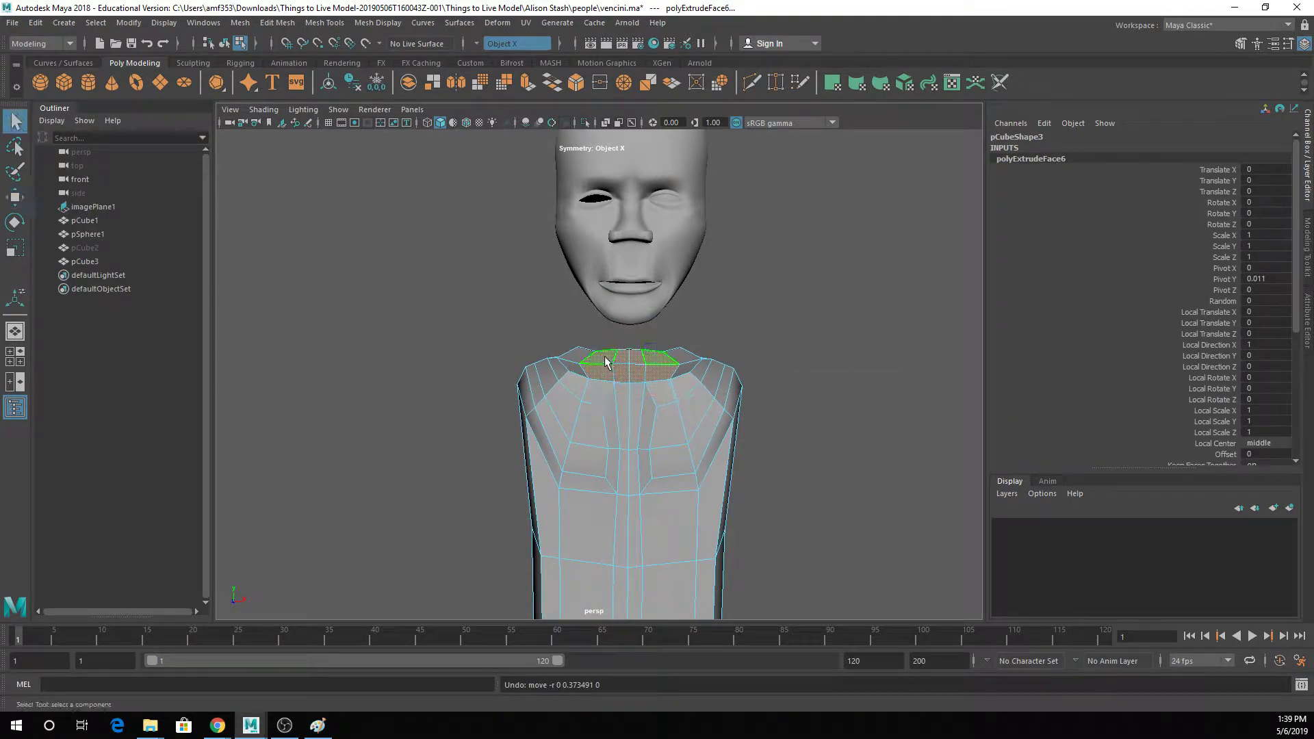
click(607, 363)
key(3)
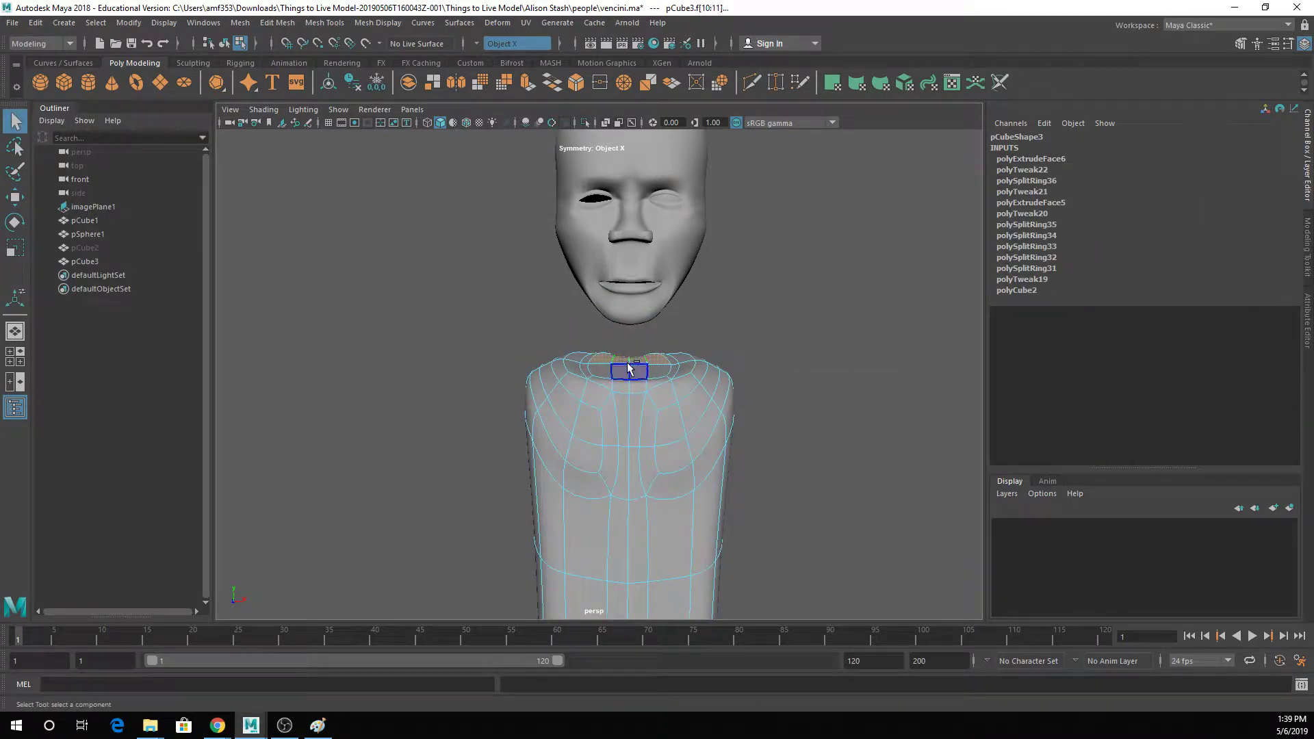
click(624, 376)
drag(585, 353, 674, 376)
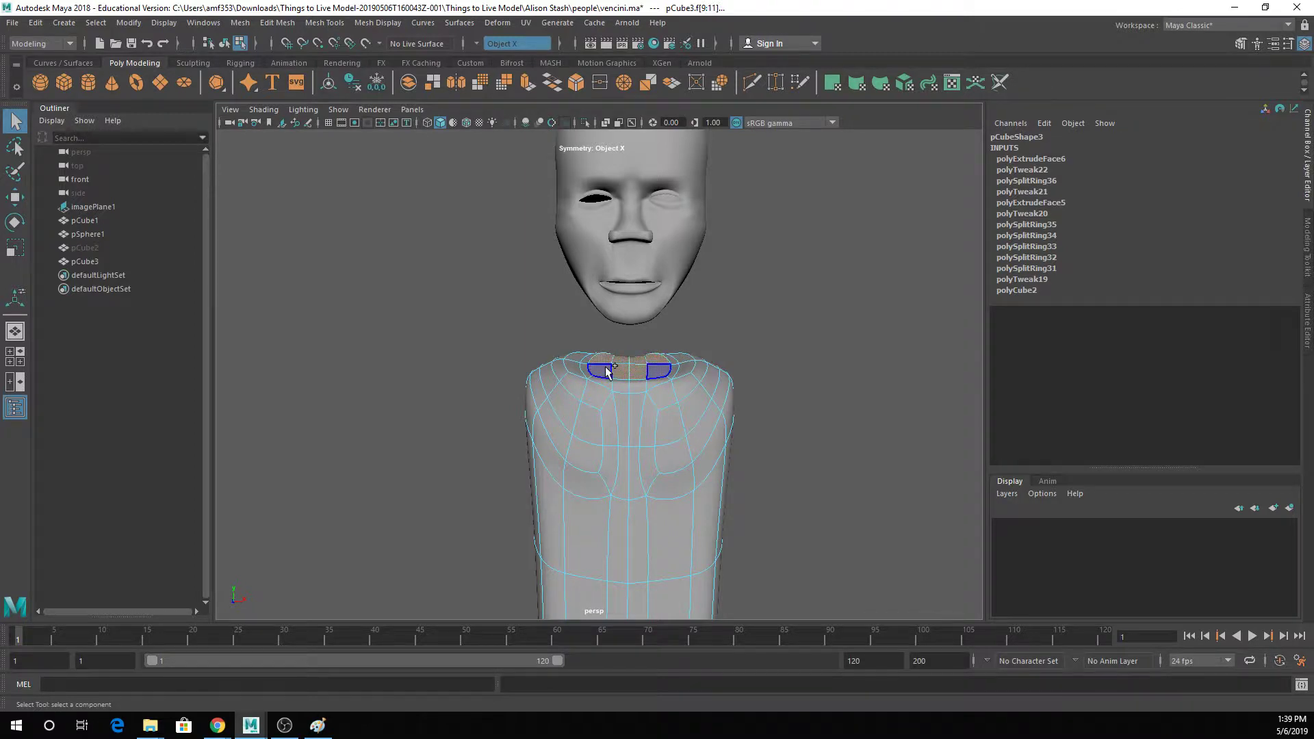
key(w)
mouse_move(603, 345)
mouse_down()
mouse_move(604, 320)
mouse_move(590, 341)
mouse_up()
- Test scaling the neck faces, undo it, and bring up the component mode menu
key(1)
key(r)
key(ctrl+z)
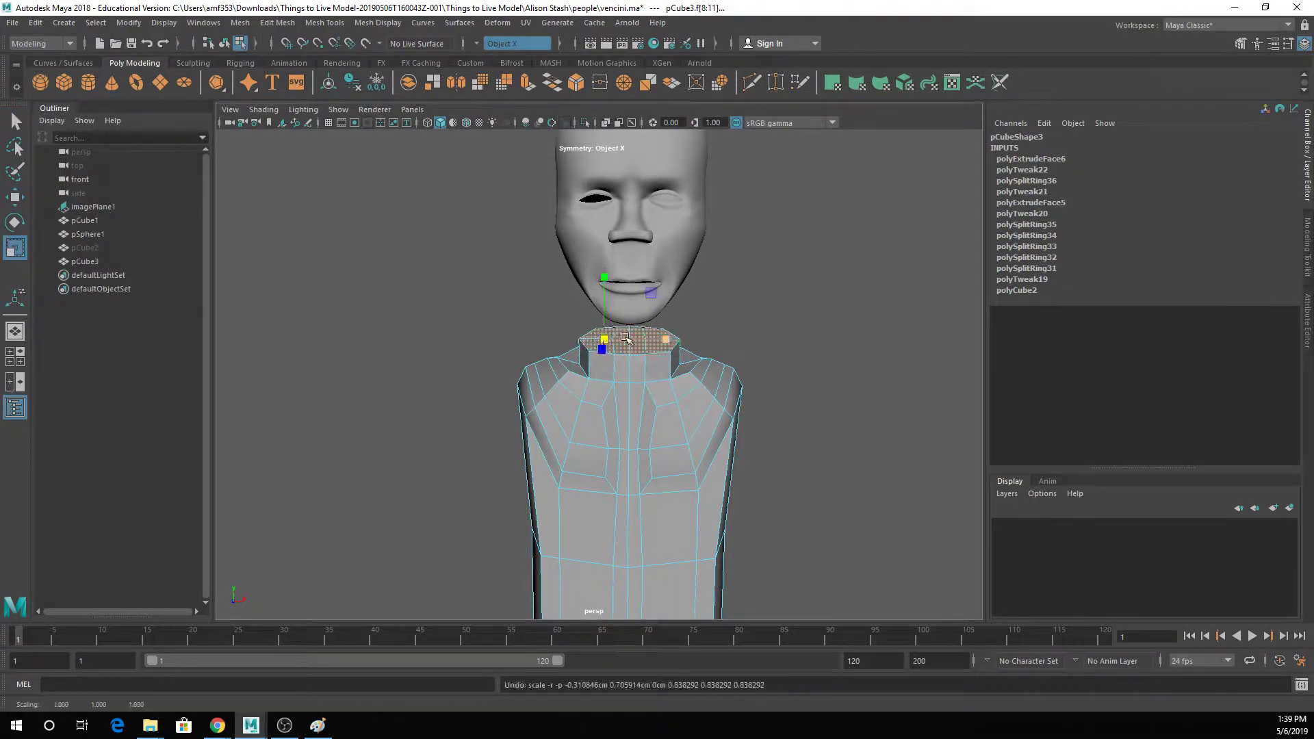
key(w)
key(r)
key(q)
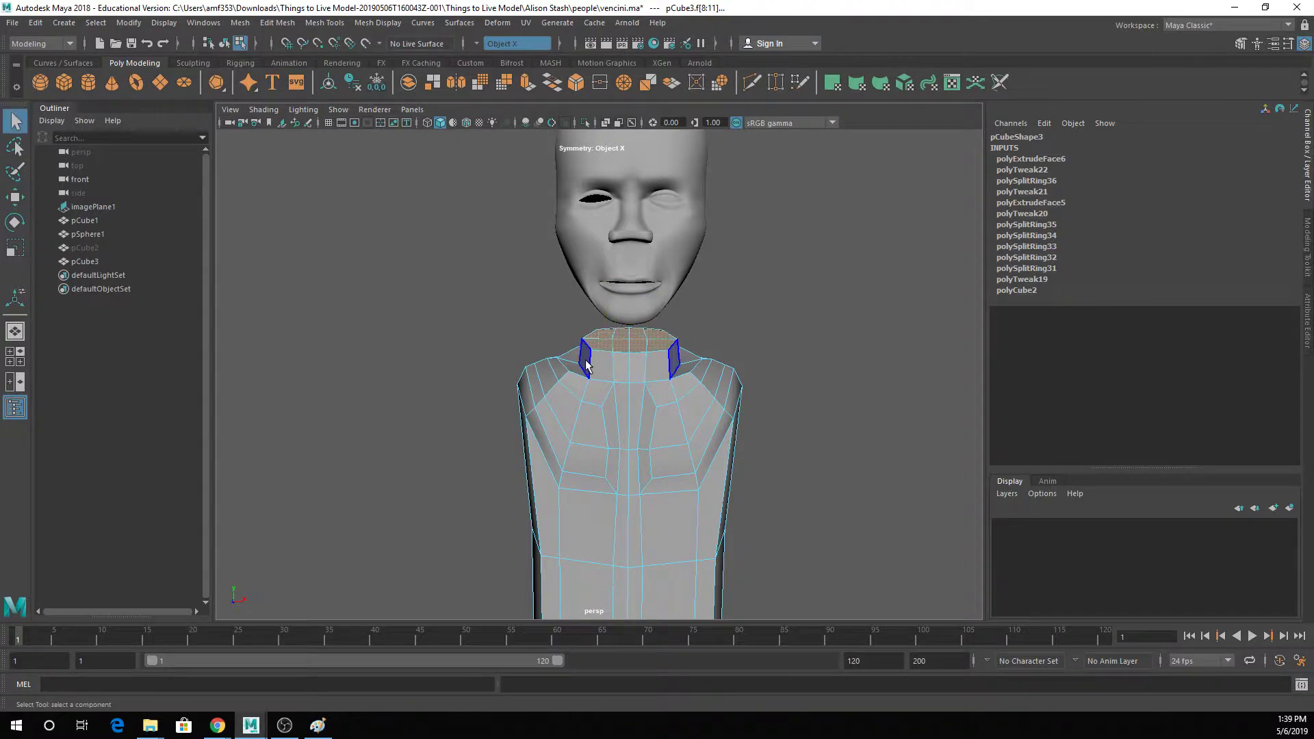
right_drag(586, 331, 653, 311)
- Return to Object Mode and orbit around the torso with and without smooth preview
click(687, 378)
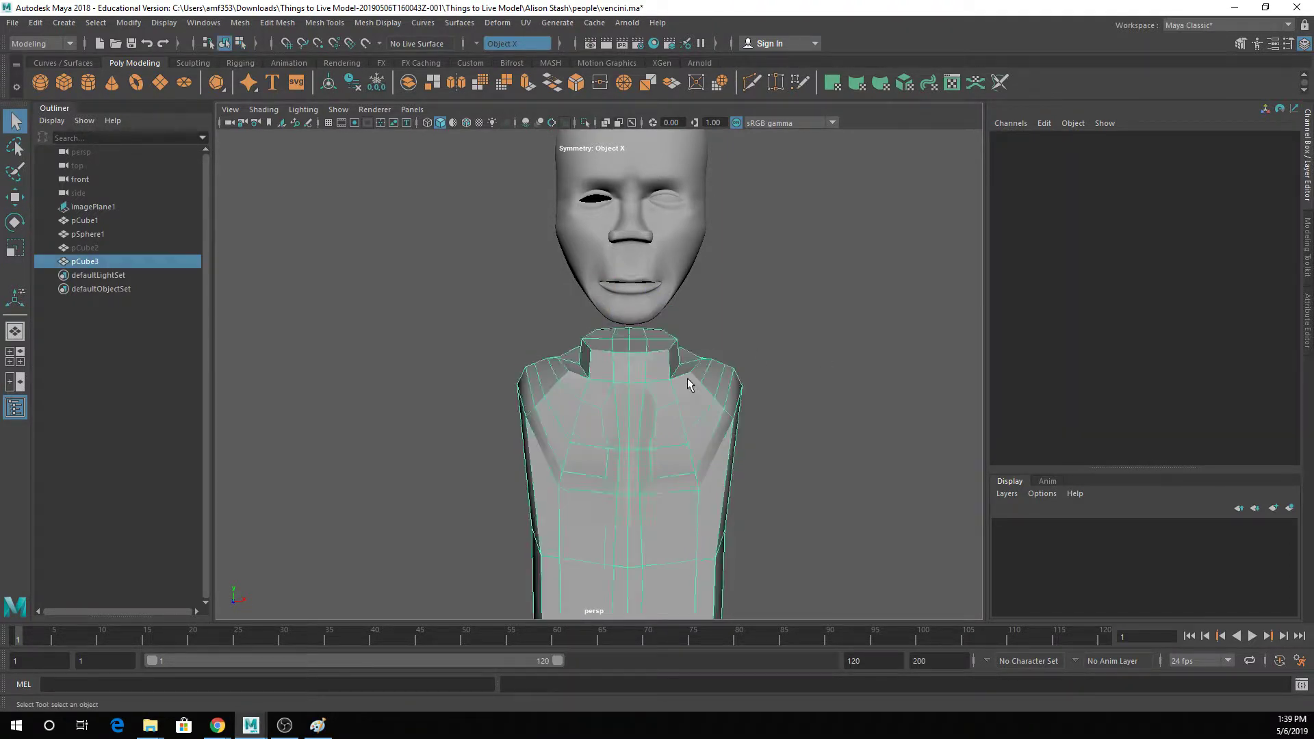
key(3)
alt+drag(726, 408, 698, 392)
key(1)
alt+drag(742, 474, 734, 365)
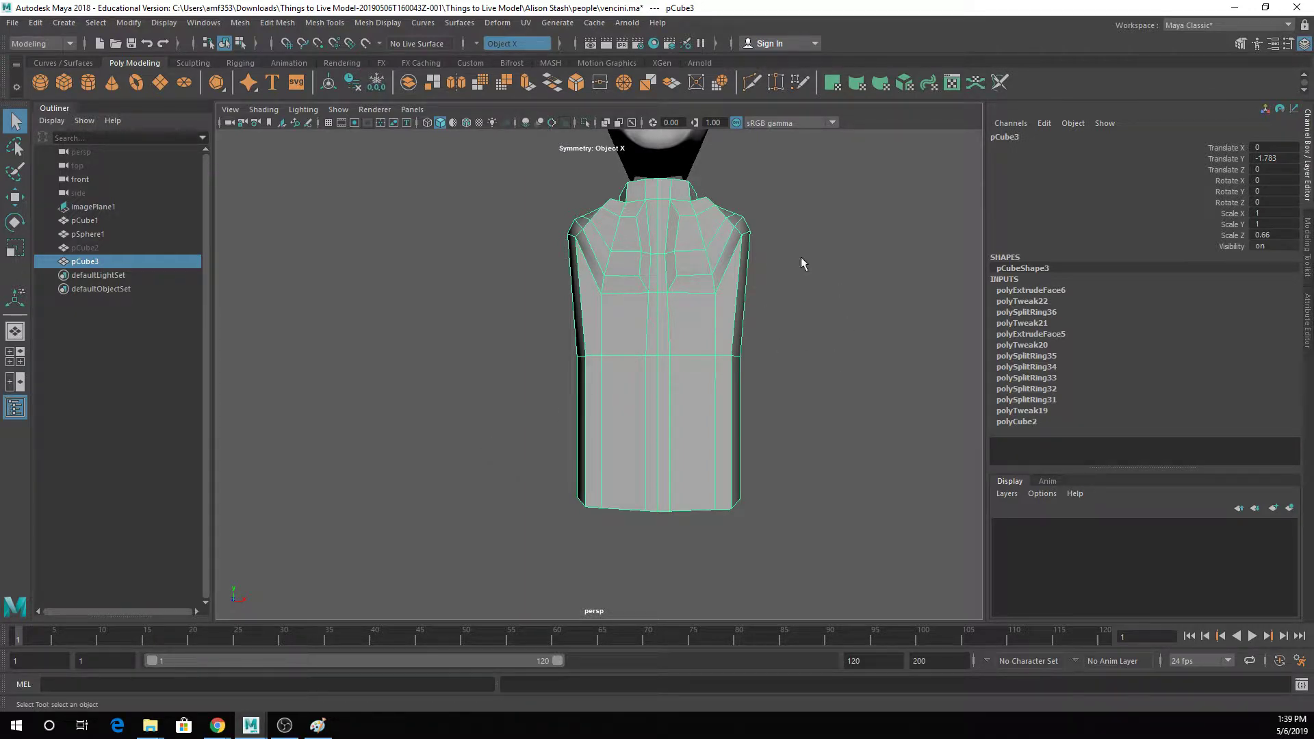
alt+drag(720, 368, 736, 340)
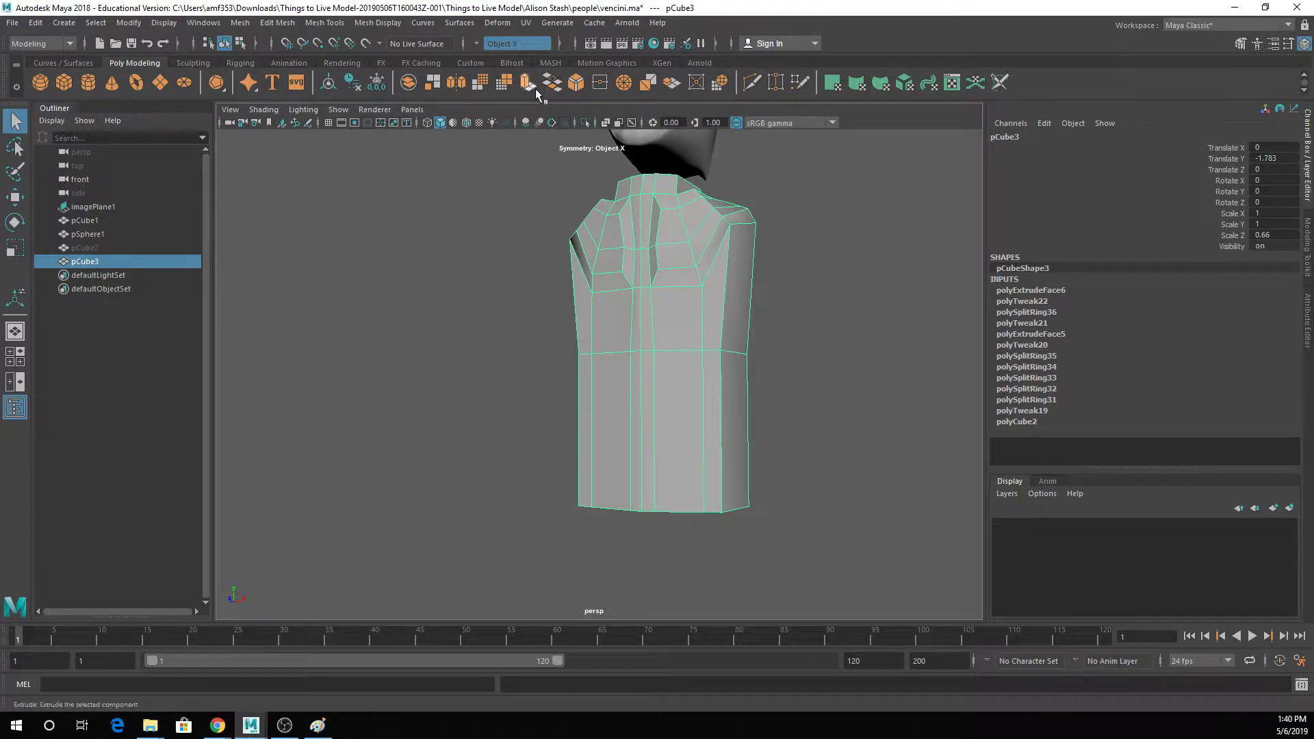
- Insert a horizontal edge loop across the upper chest and switch to vertex editing
click(324, 23)
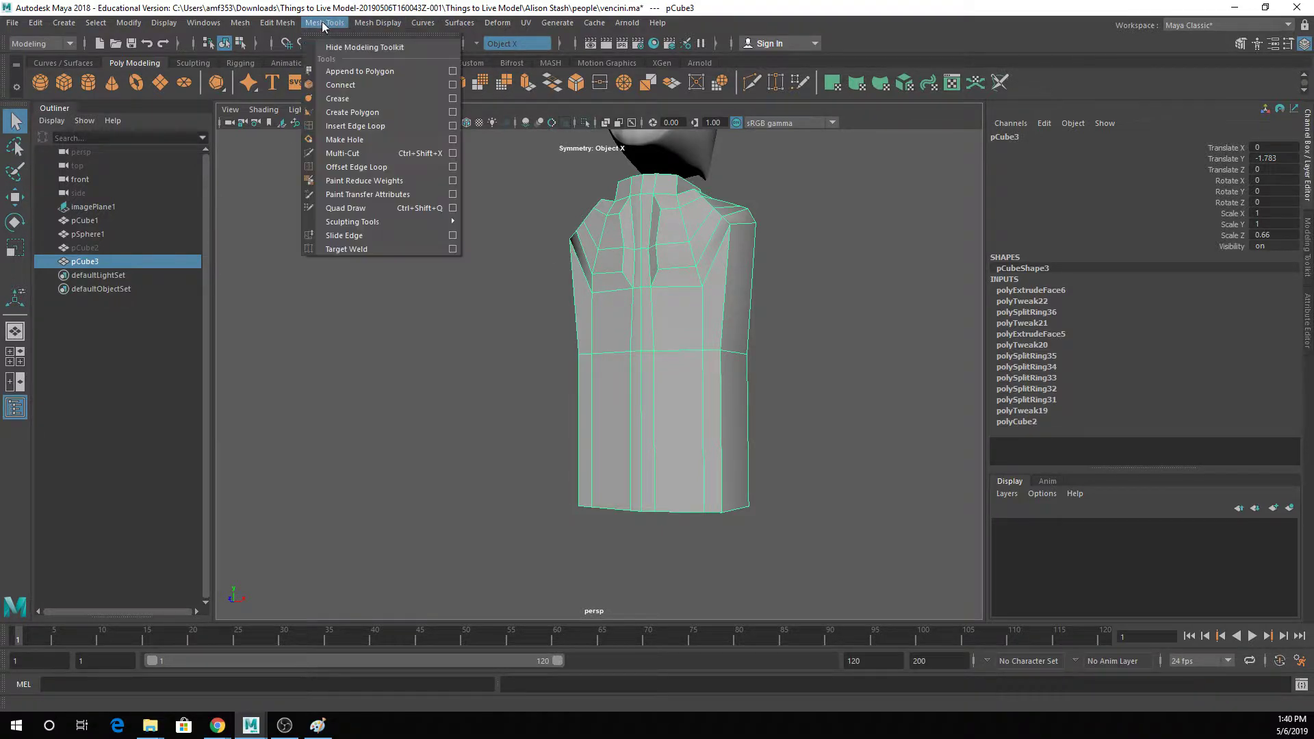
click(353, 127)
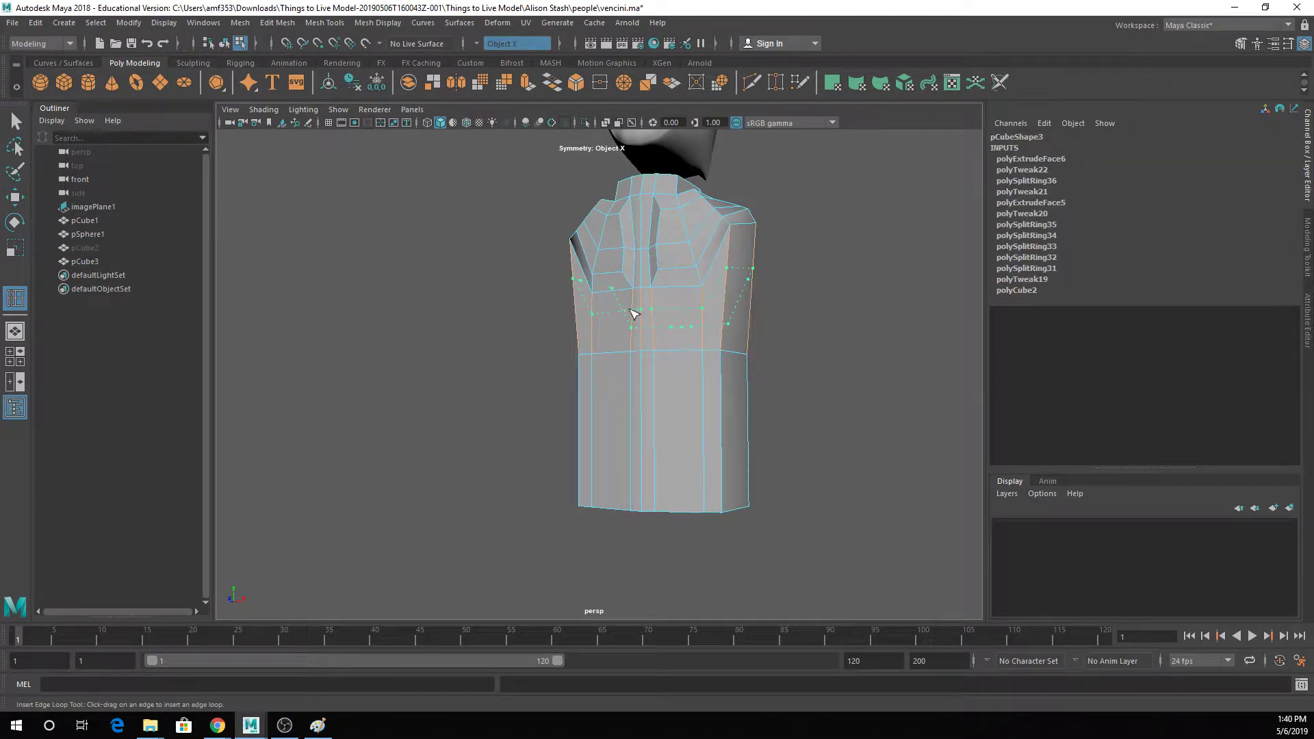
click(632, 314)
alt+drag(633, 315, 609, 293)
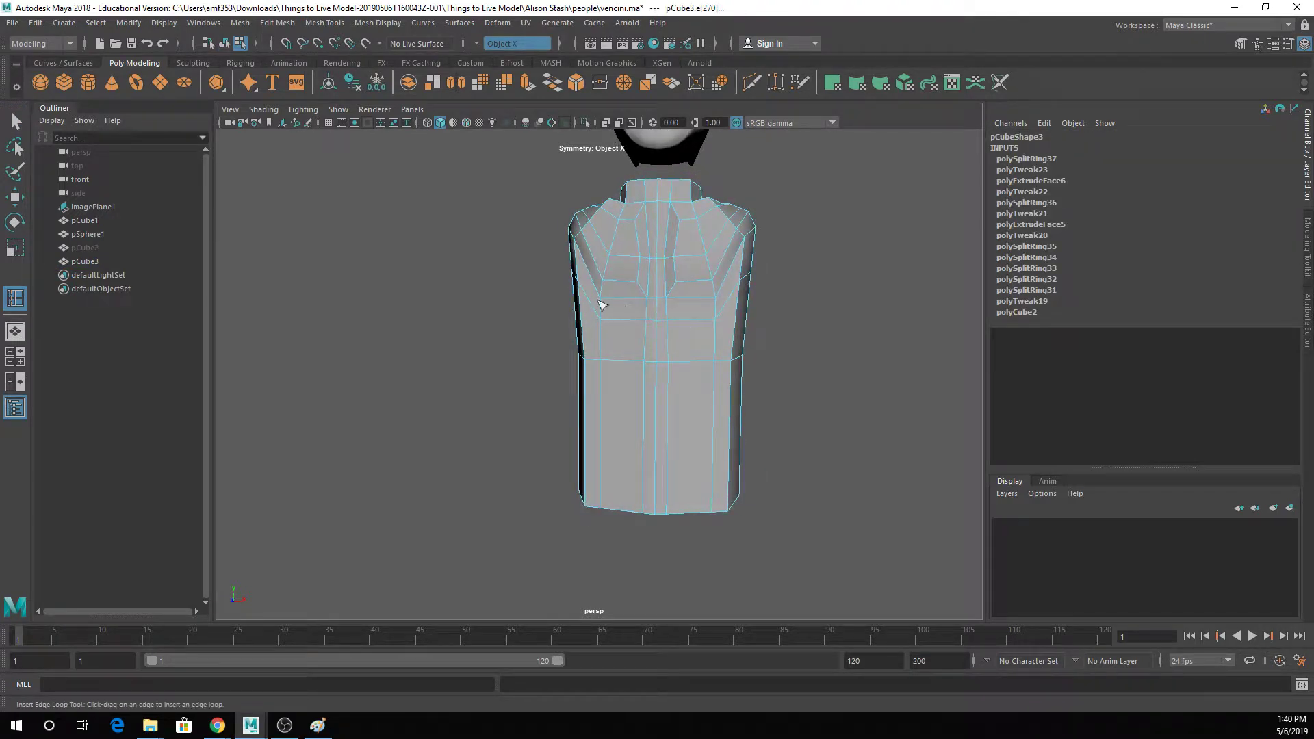
key(q)
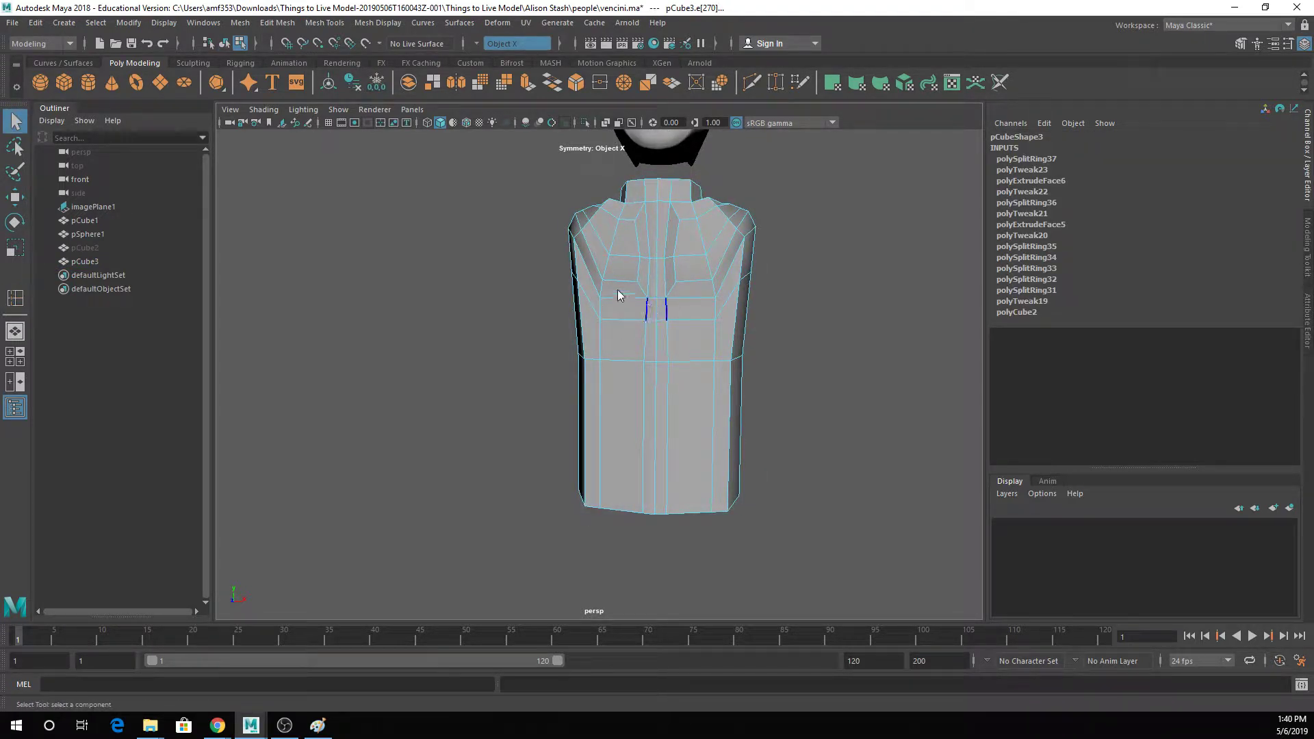
right_drag(640, 305, 590, 304)
click(217, 728)
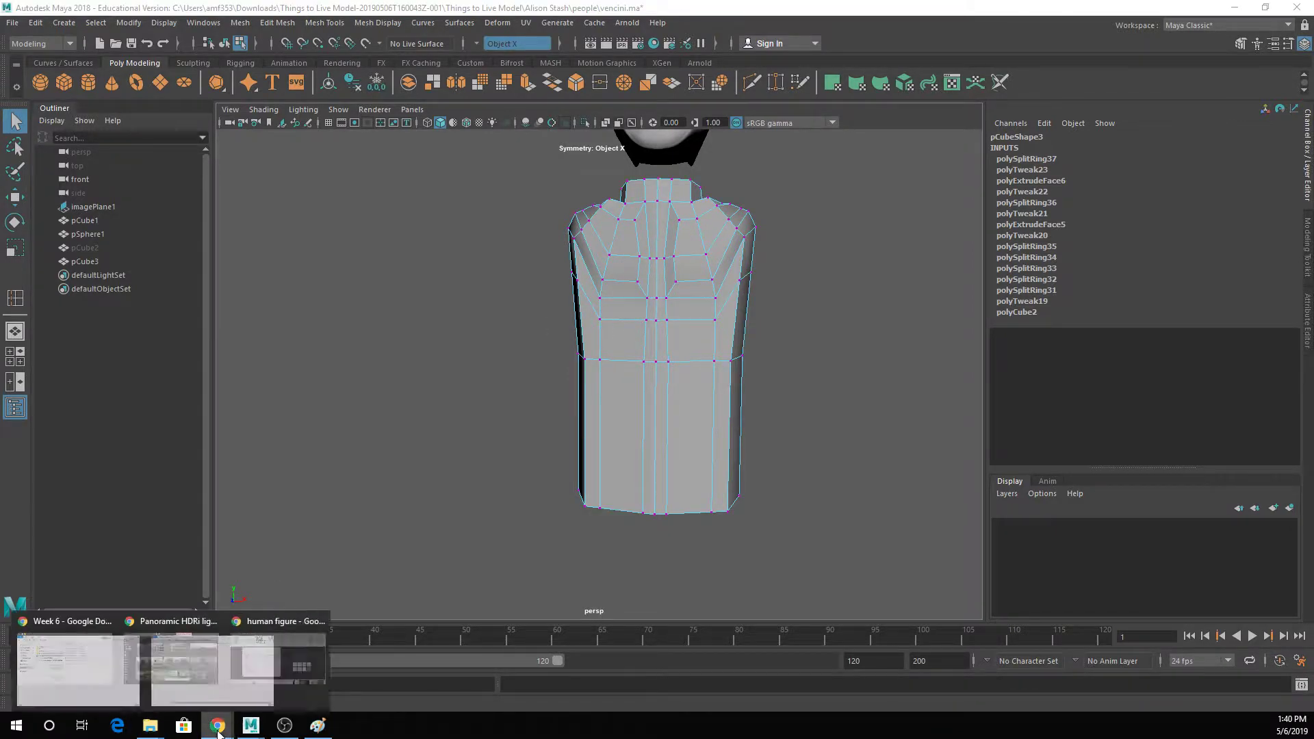
- Bring the Chrome 'human figure' results forward and preview '7 Figure Drawing Proportions to Know'
click(369, 661)
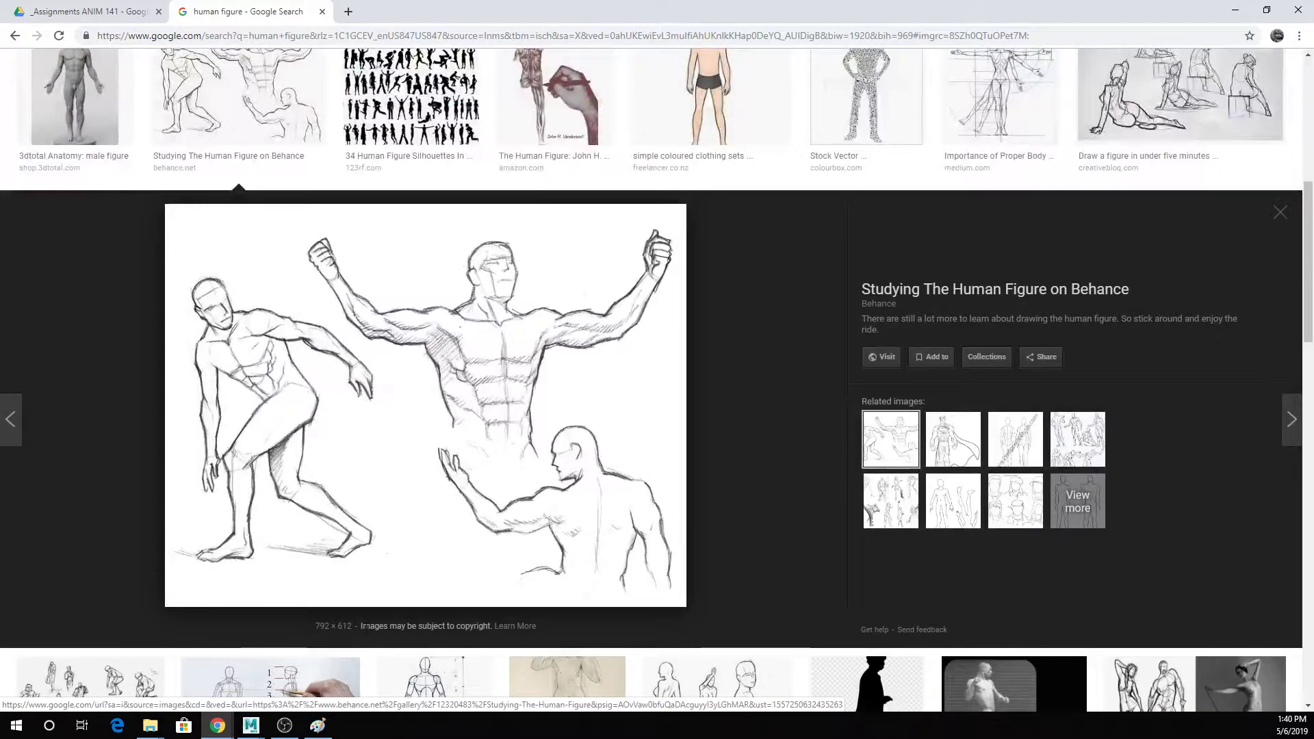
scroll(709, 315, down, 2)
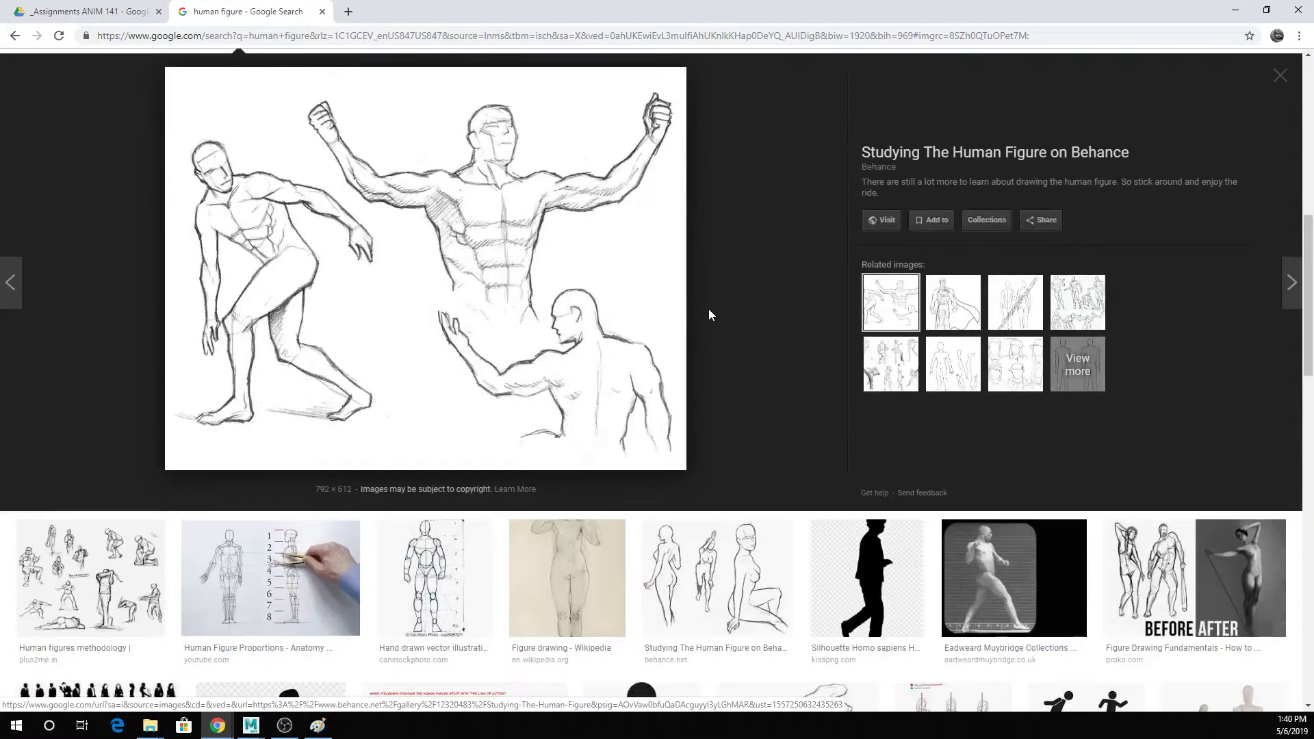
scroll(706, 308, up, 6)
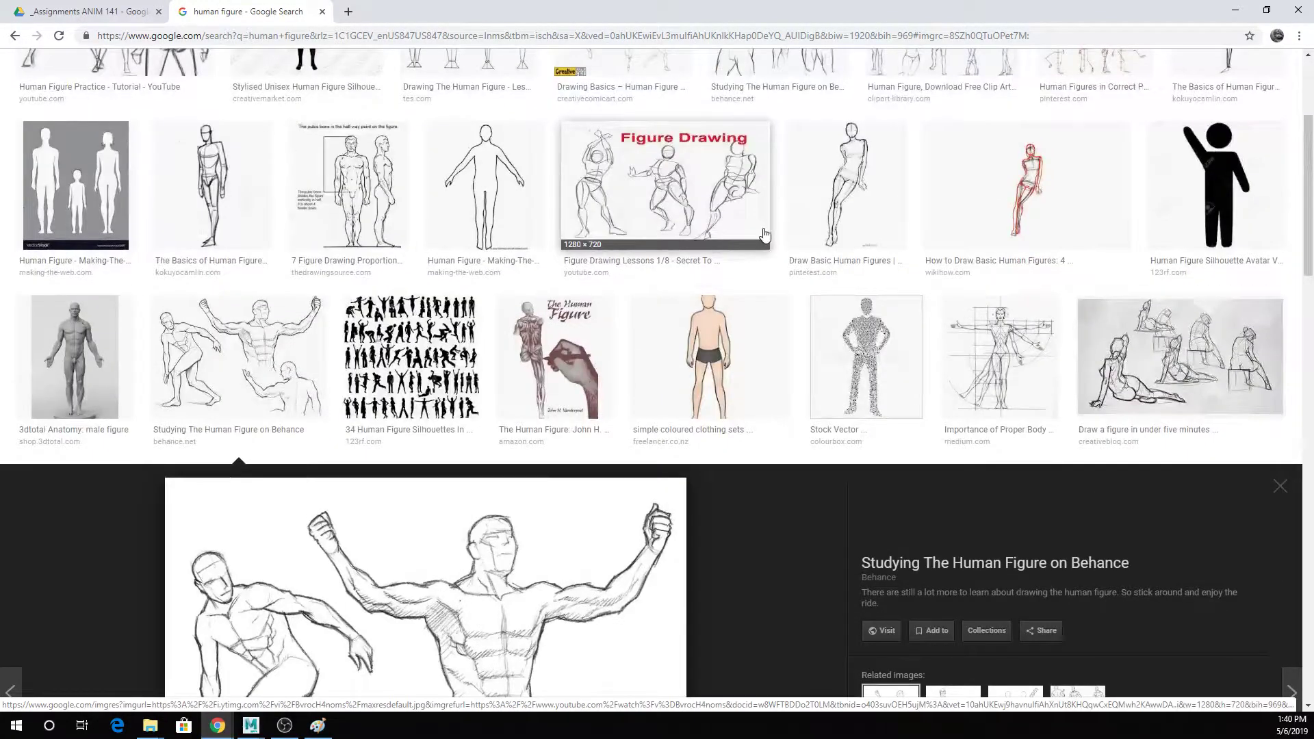
click(340, 218)
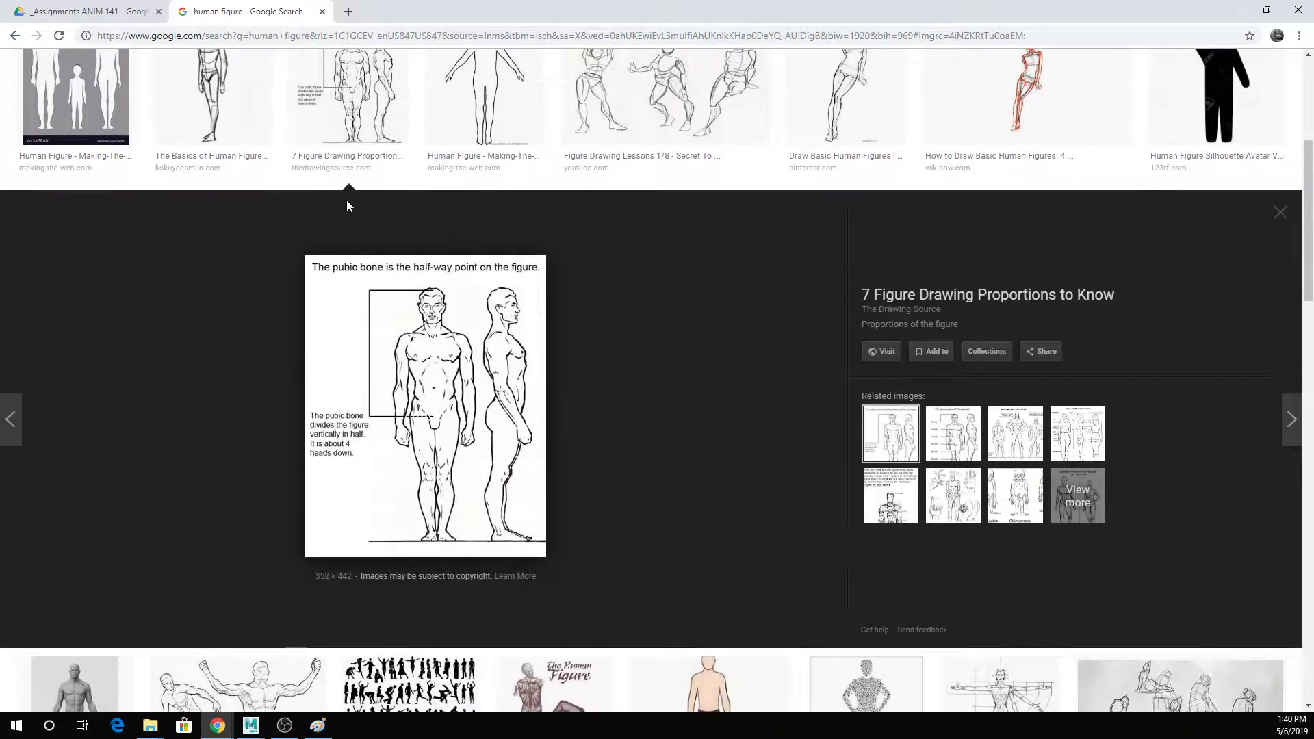
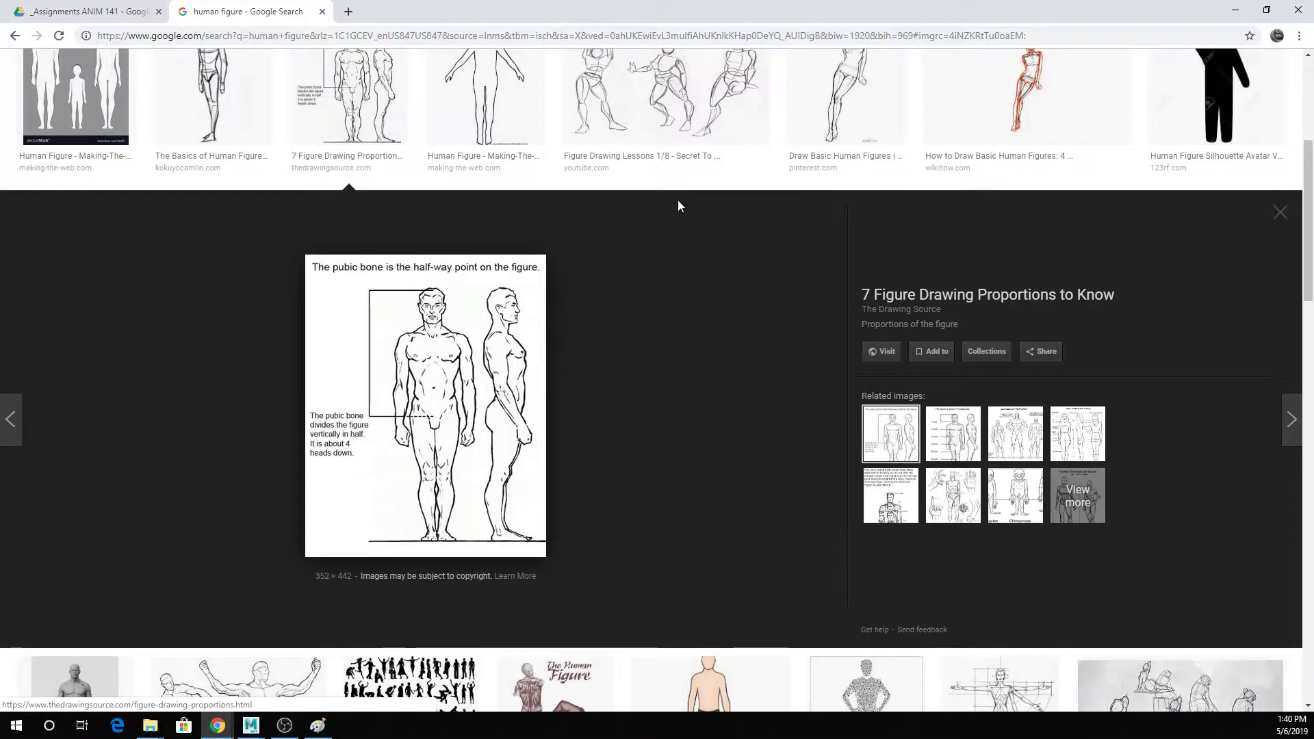
- Minimize the Google Images figure-proportions reference in Chrome to bring back the Maya torso scene
click(1236, 9)
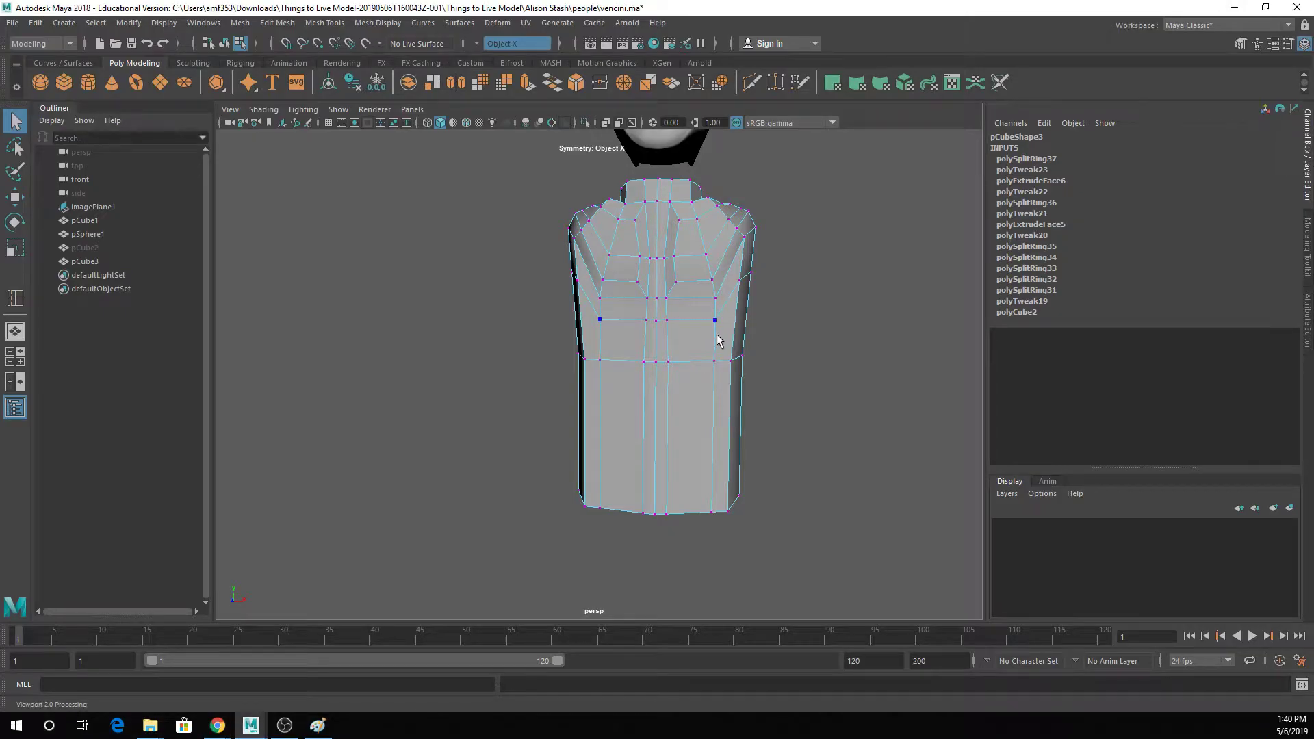
- Lower the chosen waist vertices and scale the middle loop flat into one level row
key(w)
drag(721, 290, 721, 312)
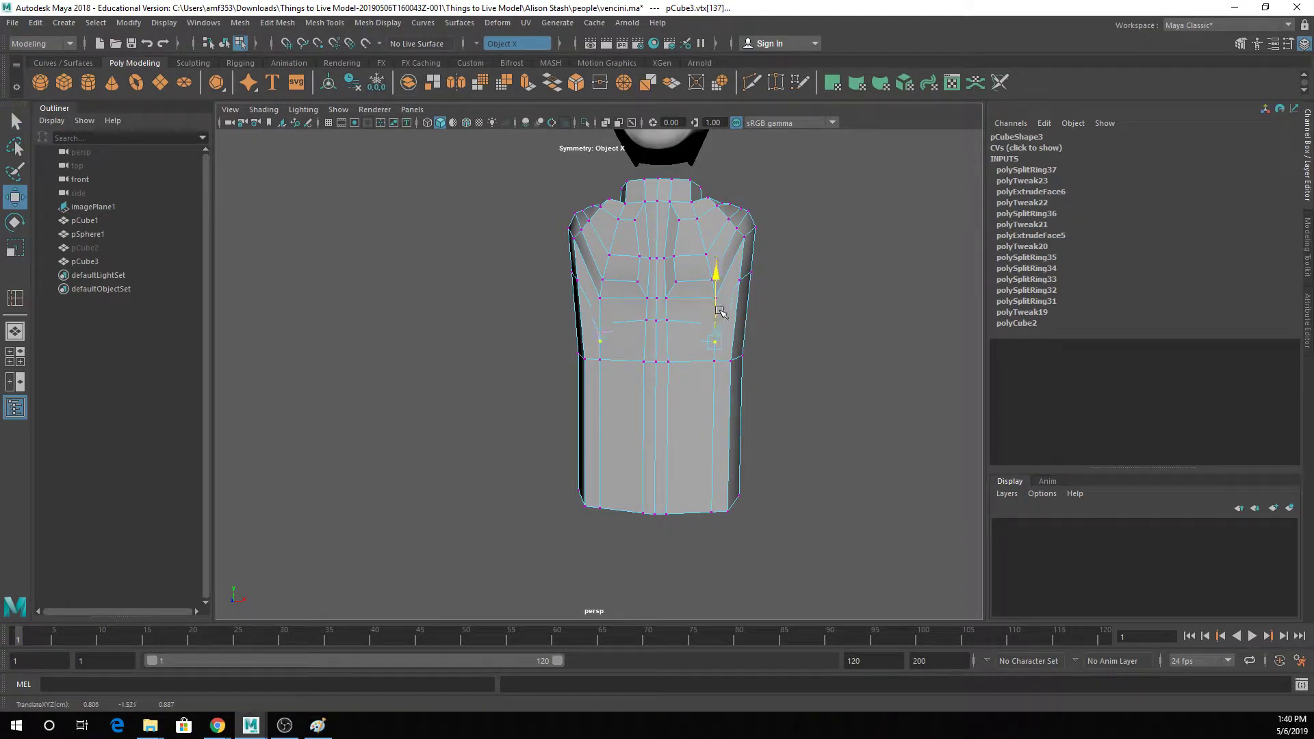
click(738, 282)
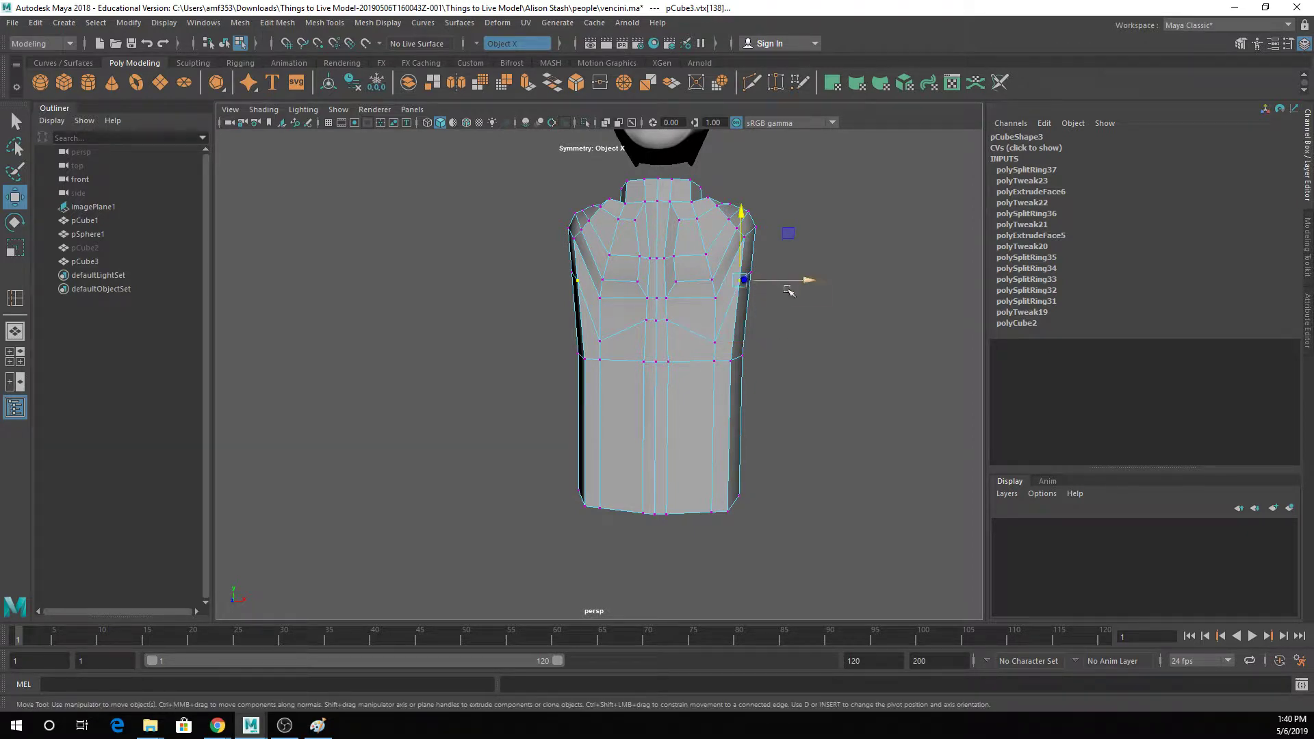
alt+drag(778, 321, 654, 295)
key(q)
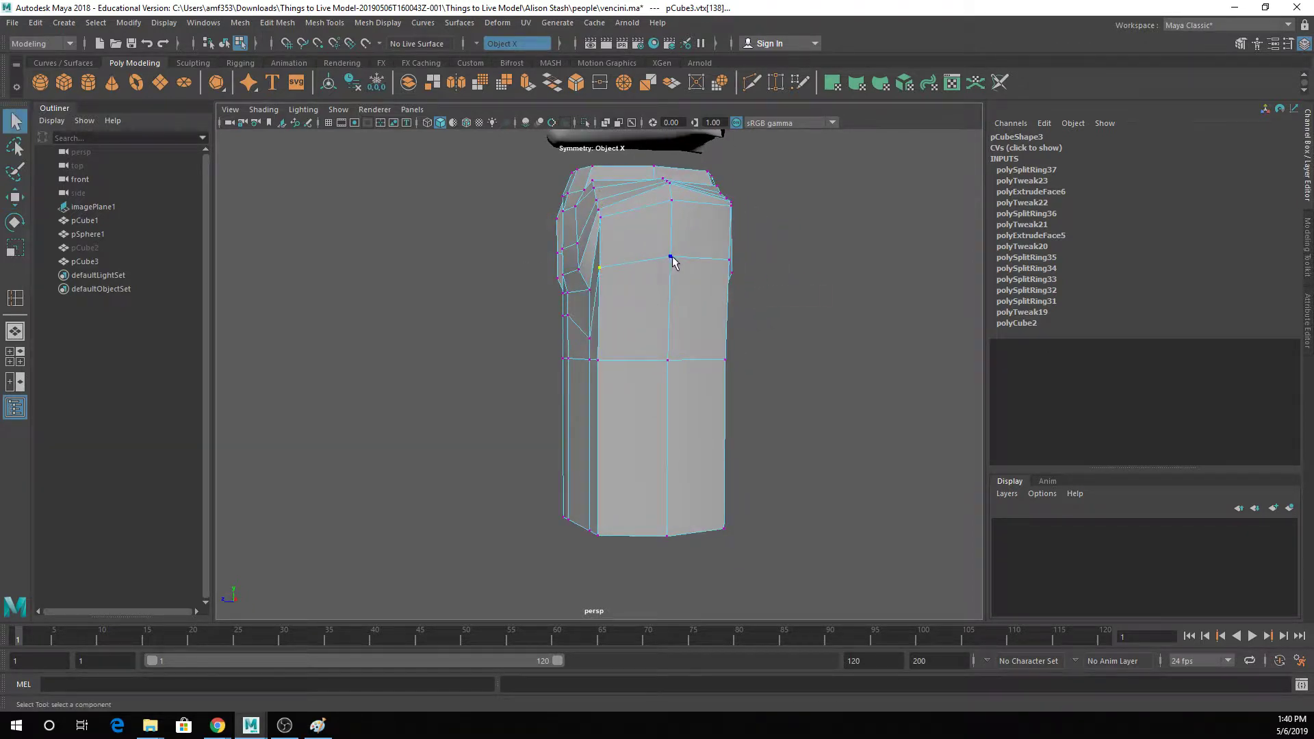
alt+drag(727, 267, 532, 326)
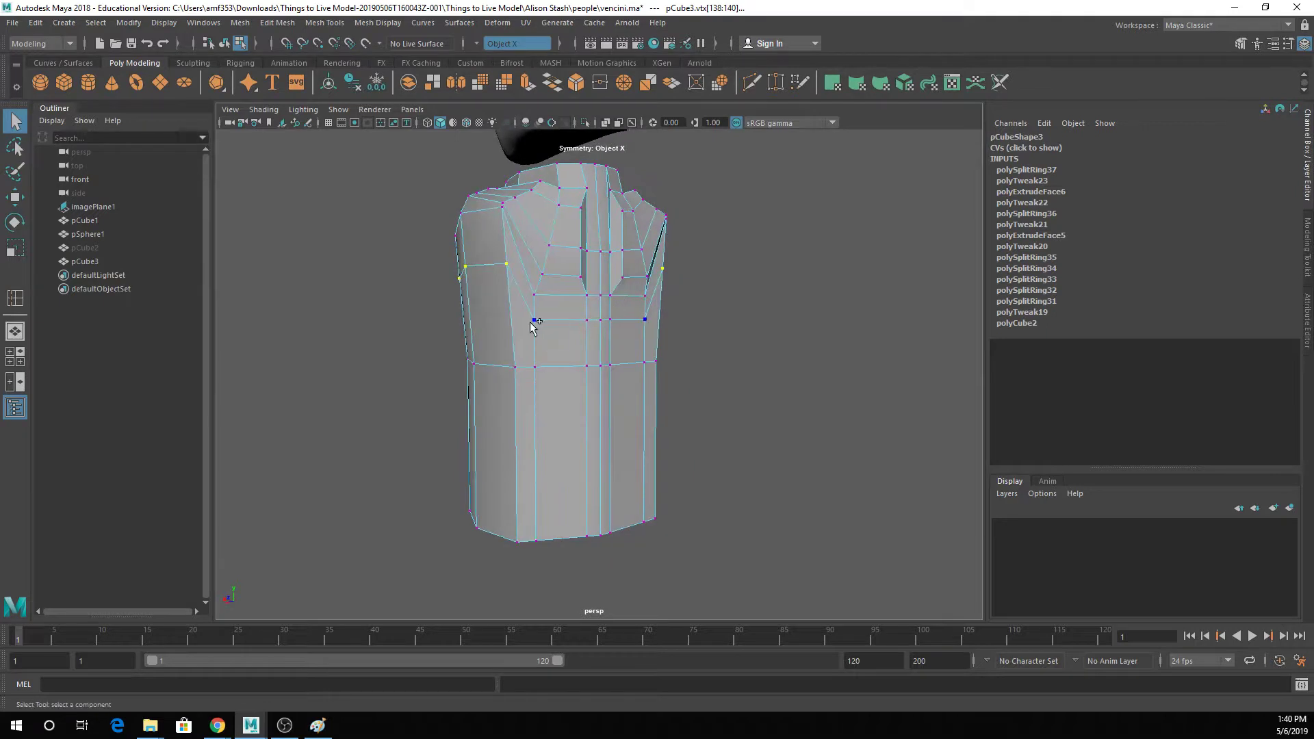
key(w)
key(r)
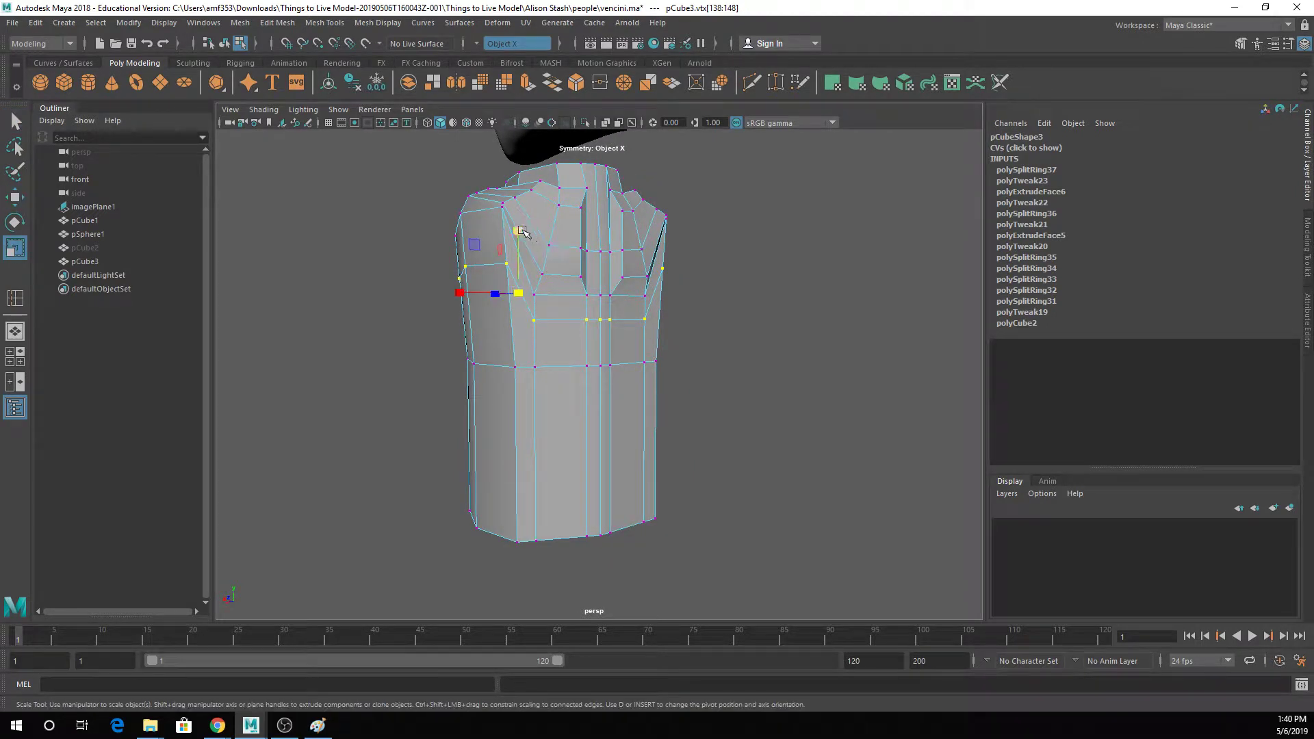
drag(518, 231, 738, 332)
key(w)
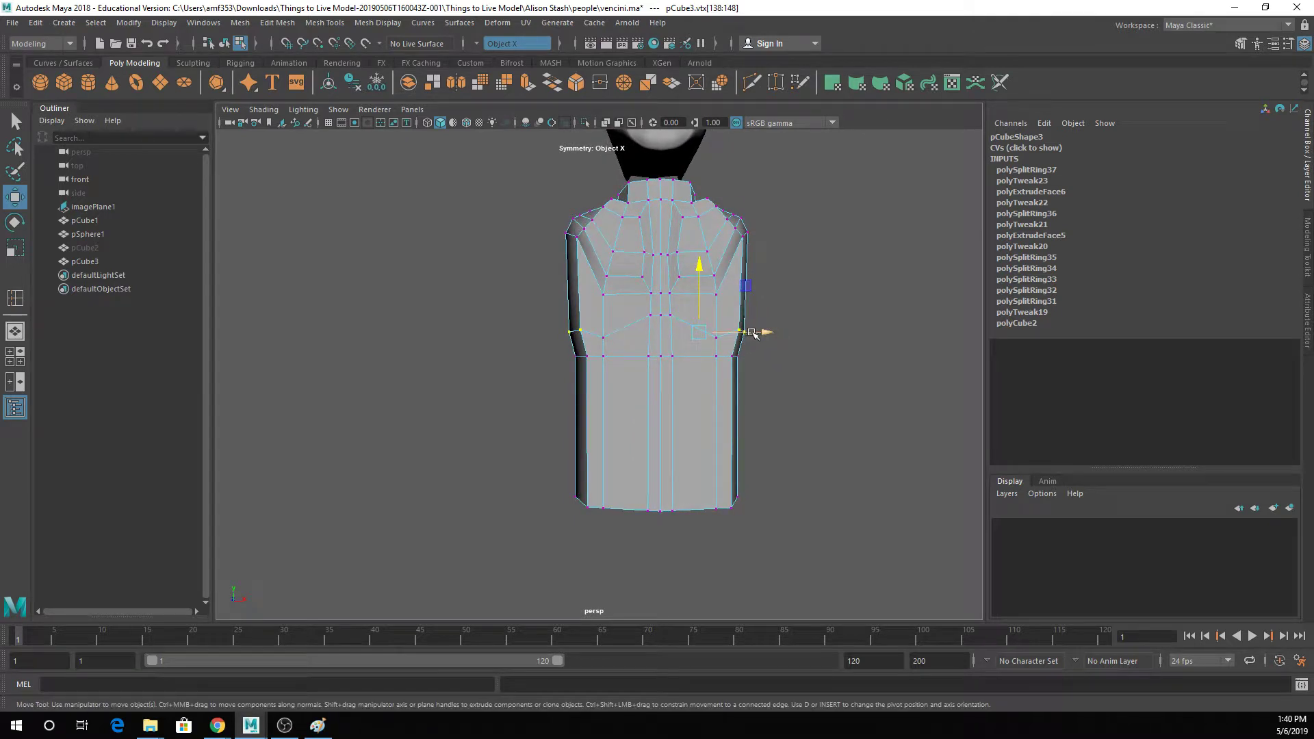
- Pull both waist vertices inward to taper the torso's sides
key(q)
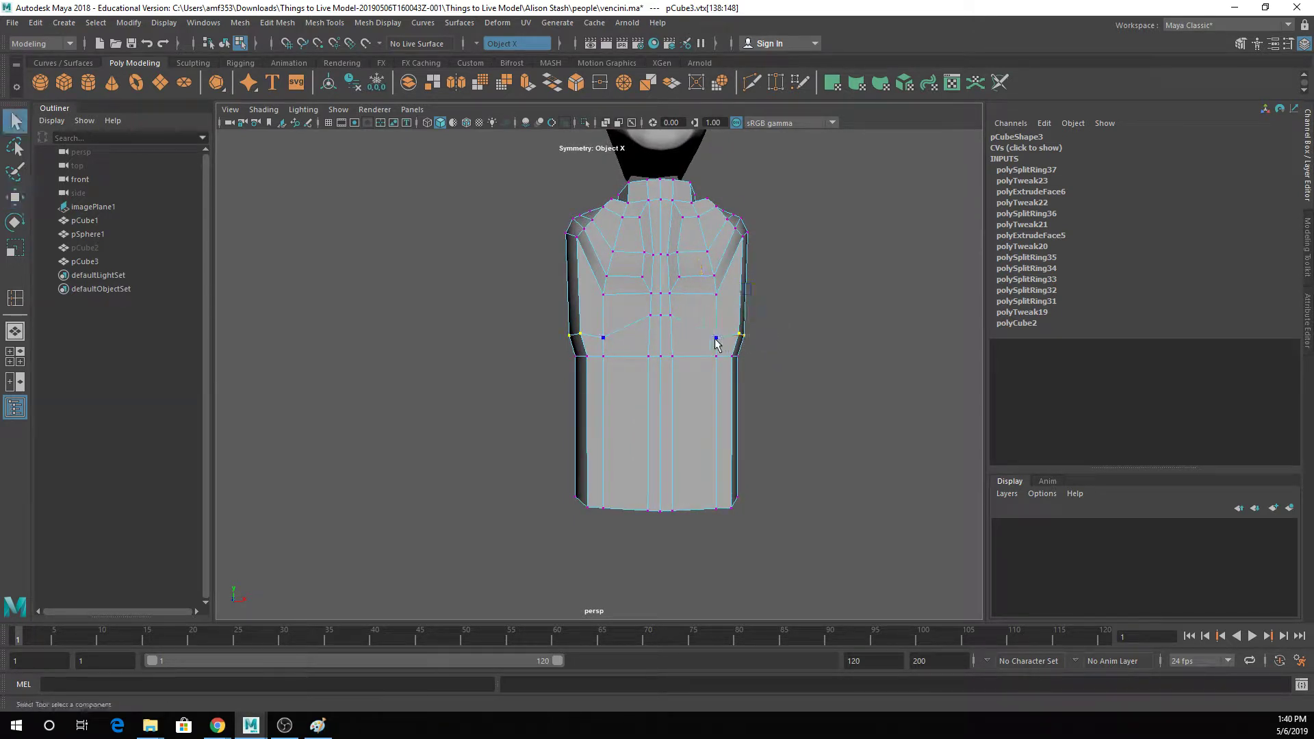
click(714, 279)
key(w)
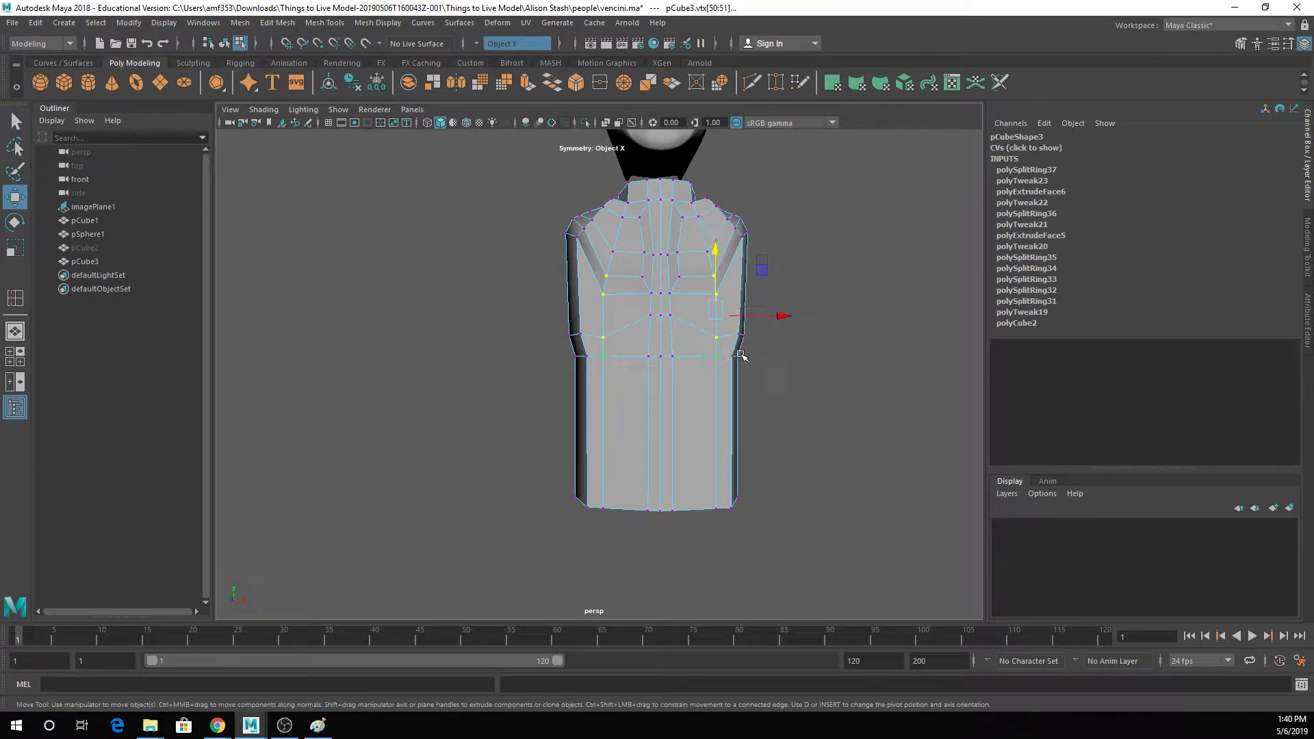
drag(756, 324, 702, 280)
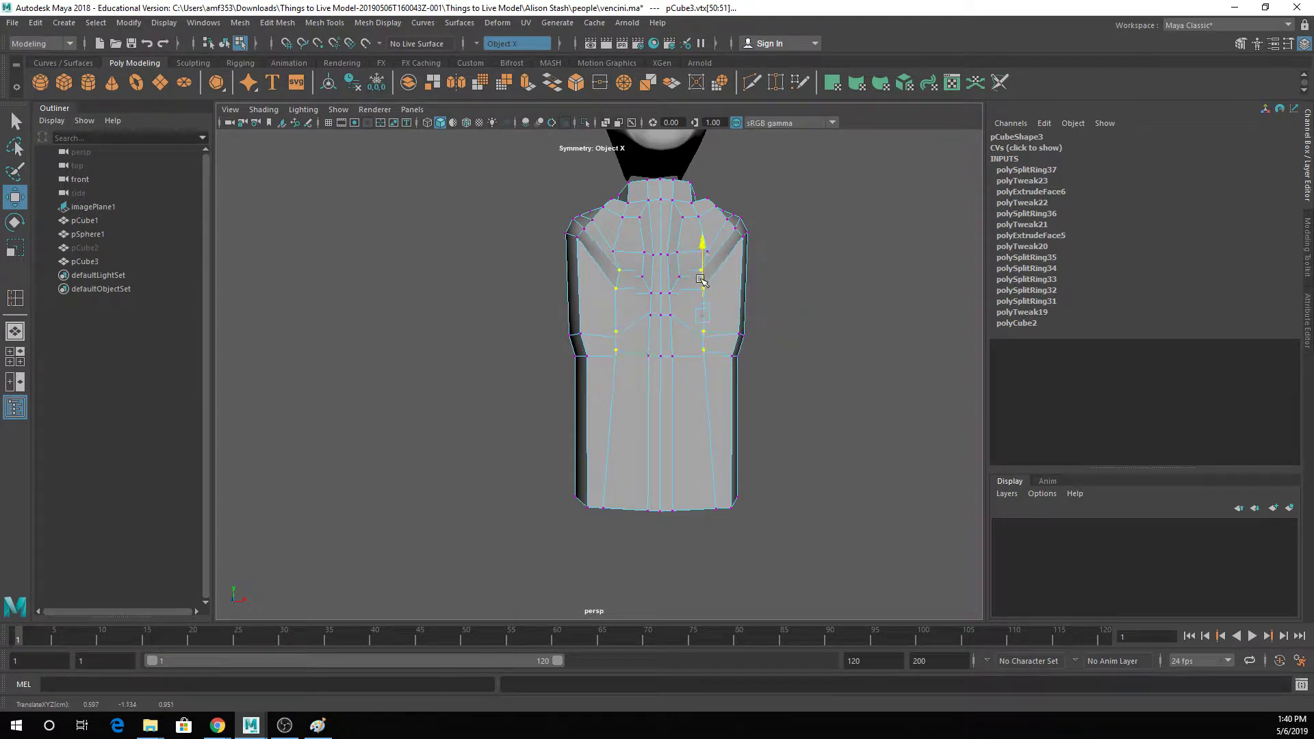
key(q)
- Nudge a vertex on the torso's bottom edge outward, then select a lower front face
right_drag(646, 331, 616, 330)
click(603, 508)
key(w)
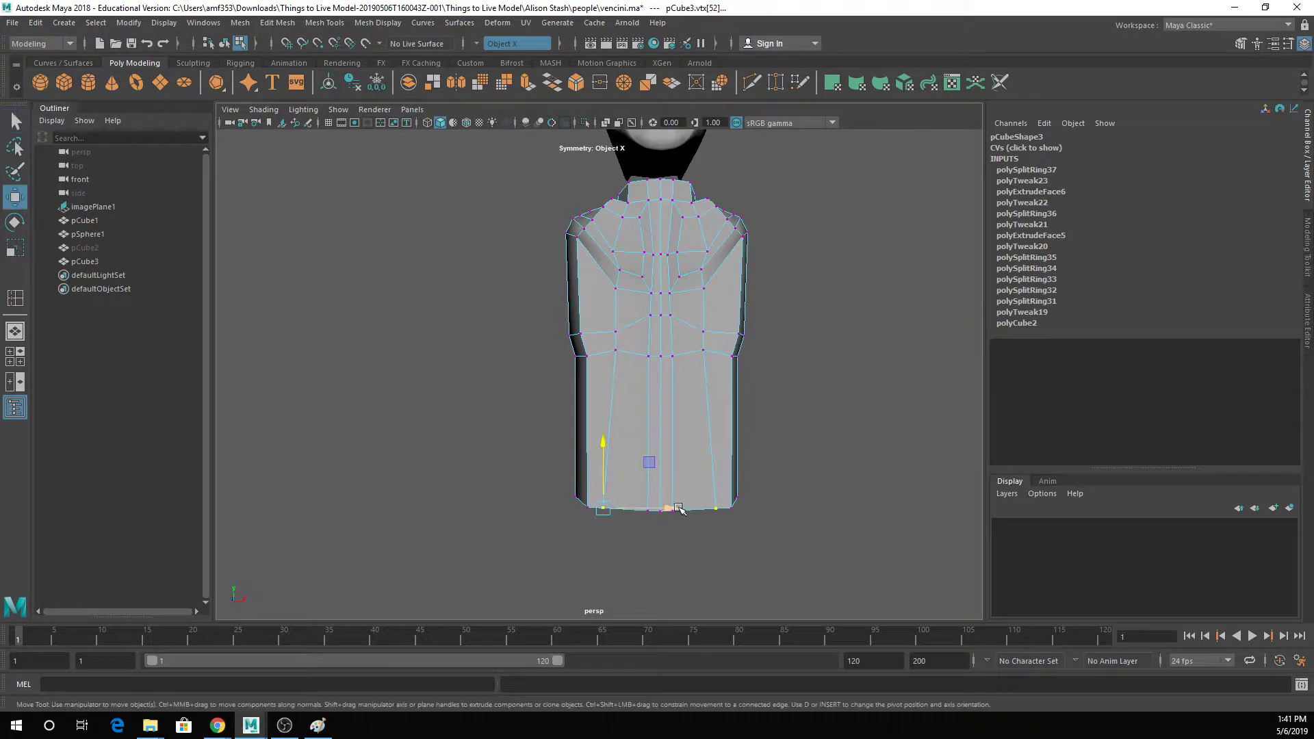
drag(674, 508, 690, 503)
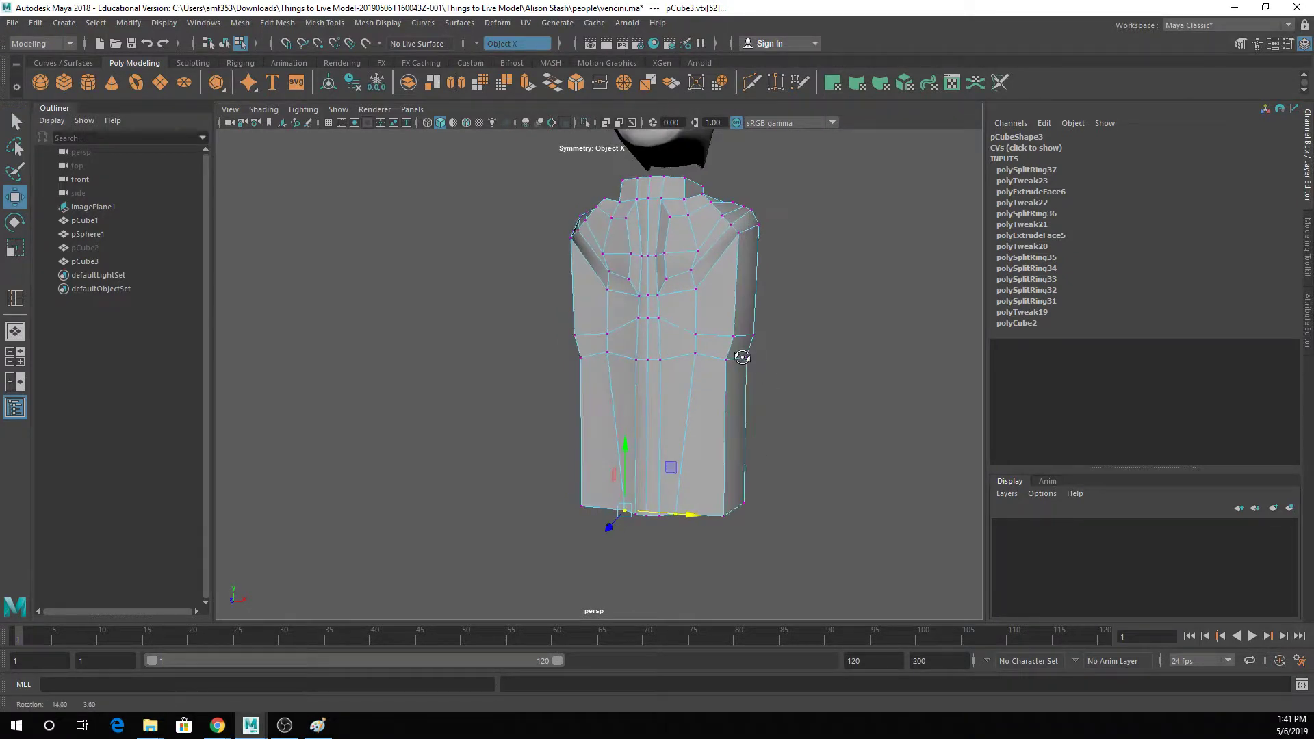
key(q)
right_drag(649, 330, 655, 372)
click(645, 347)
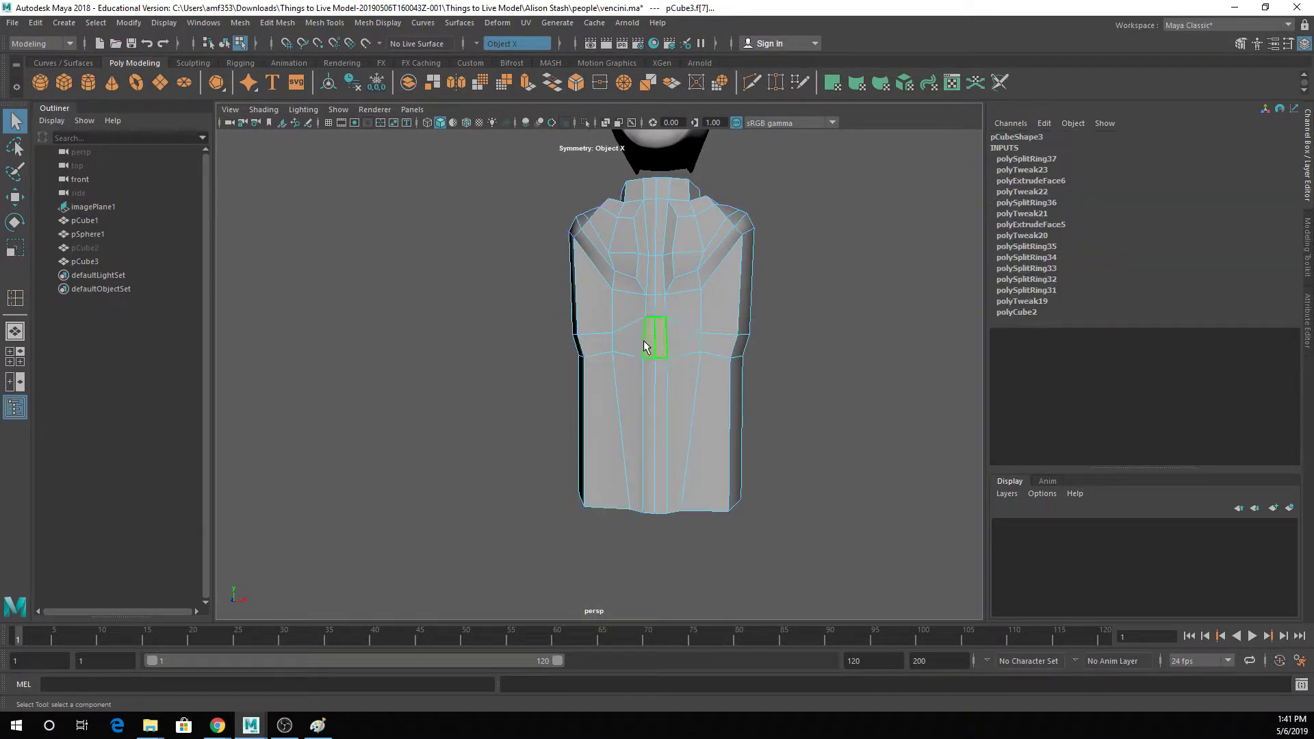
- Extrude the front column of torso faces and scale the extrusion inward to 0.7
double_click(645, 394)
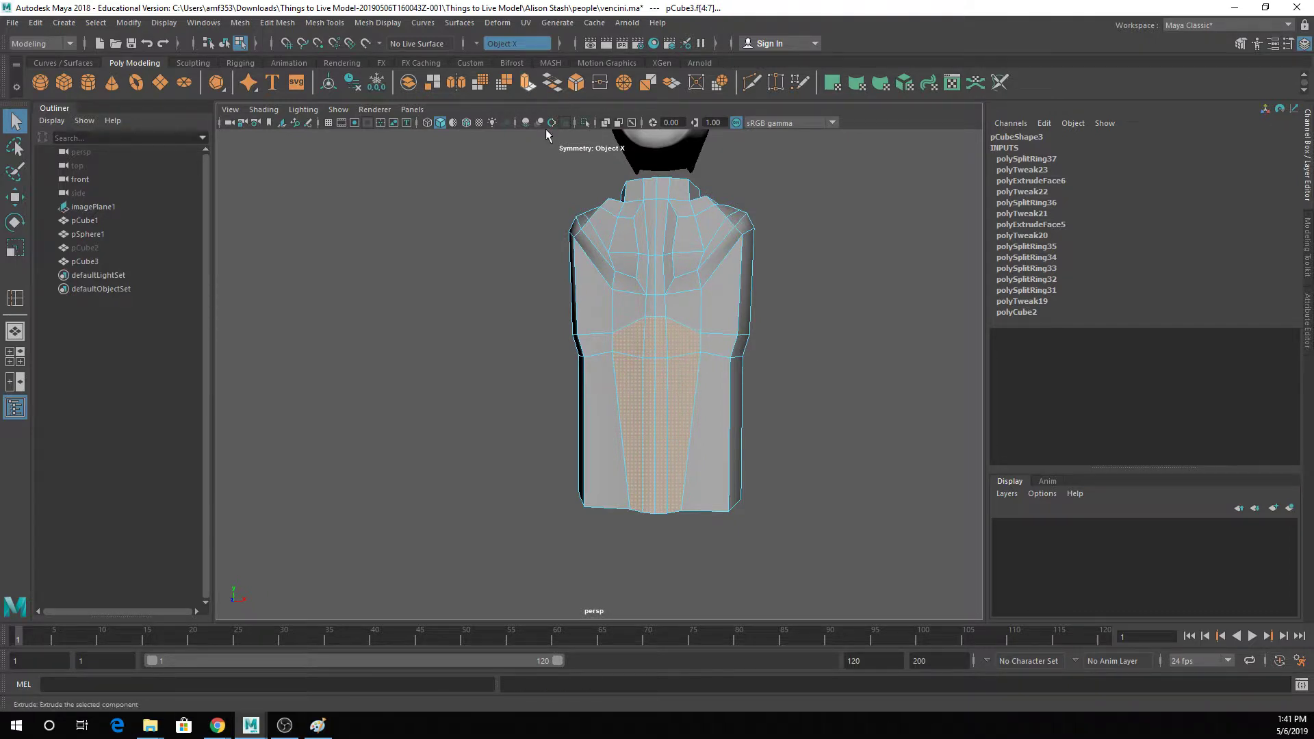
key(ctrl+e)
key(r)
scroll(623, 419, down, 2)
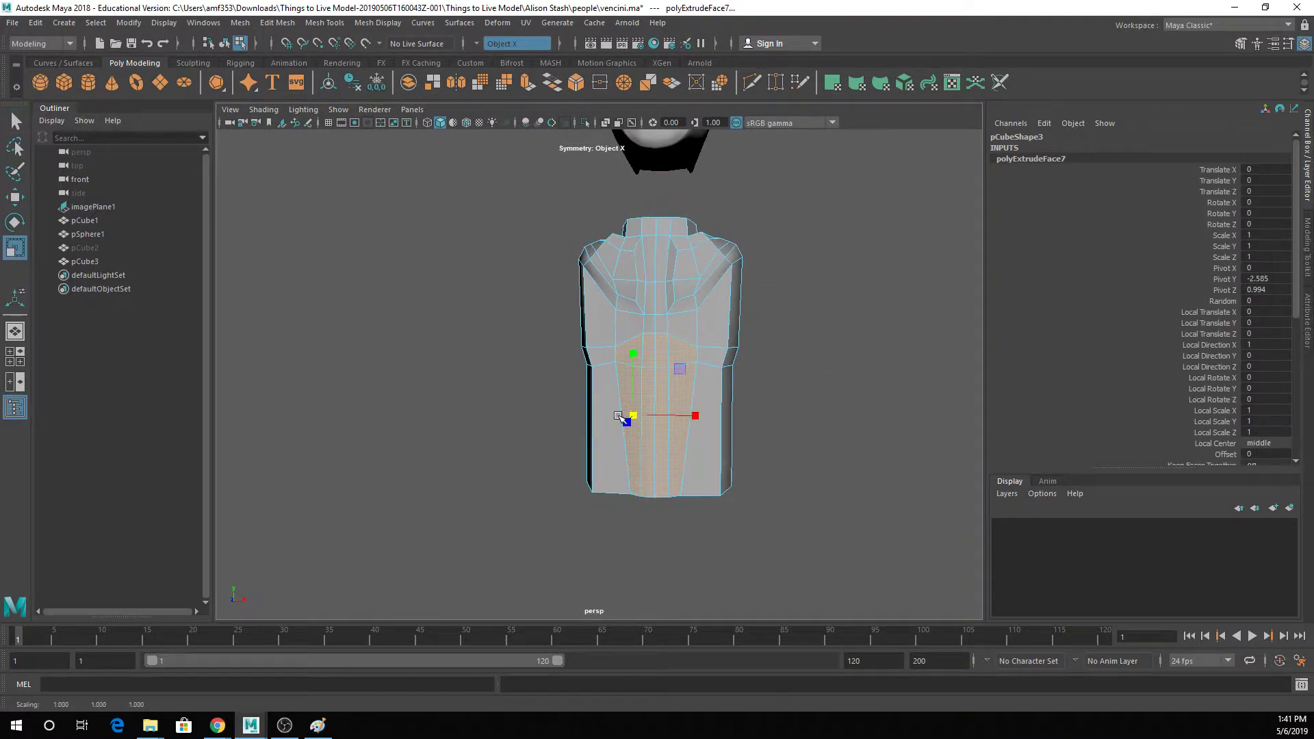
key(ctrl+z)
key(ctrl+z)
key(ctrl+z)
key(ctrl+z)
key(q)
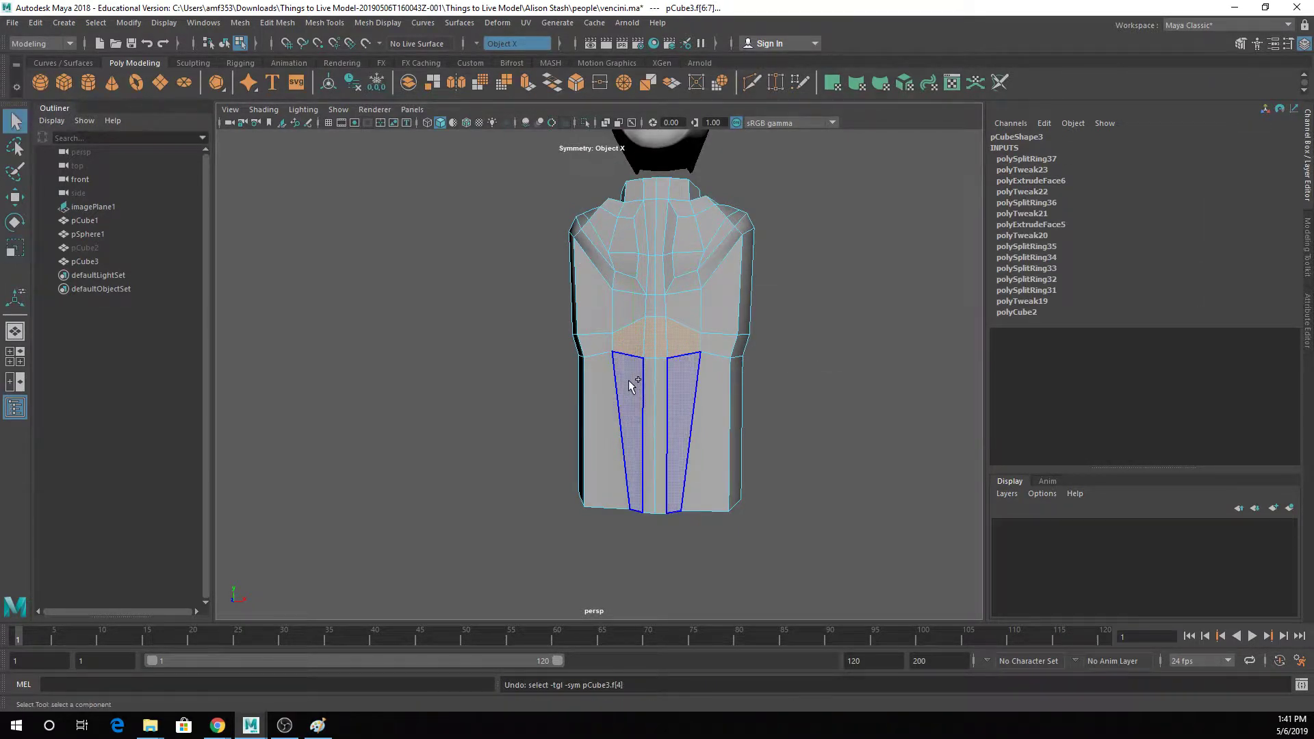
key(ctrl+z)
key(ctrl+z)
key(ctrl+z)
key(ctrl+e)
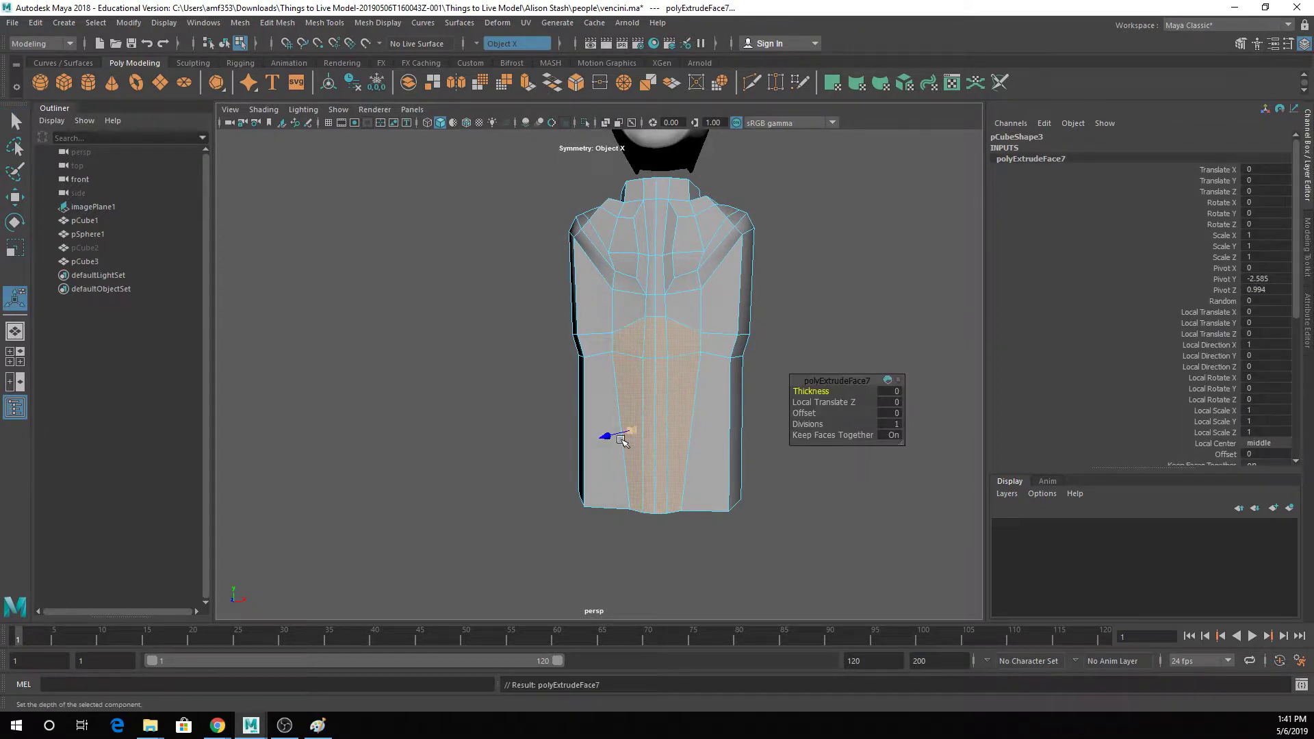
drag(628, 430, 607, 440)
- Preview the torso smoothed (display mode 3) and orbit around it
key(q)
right_drag(663, 350, 727, 311)
key(3)
click(801, 329)
alt+drag(807, 331, 699, 252)
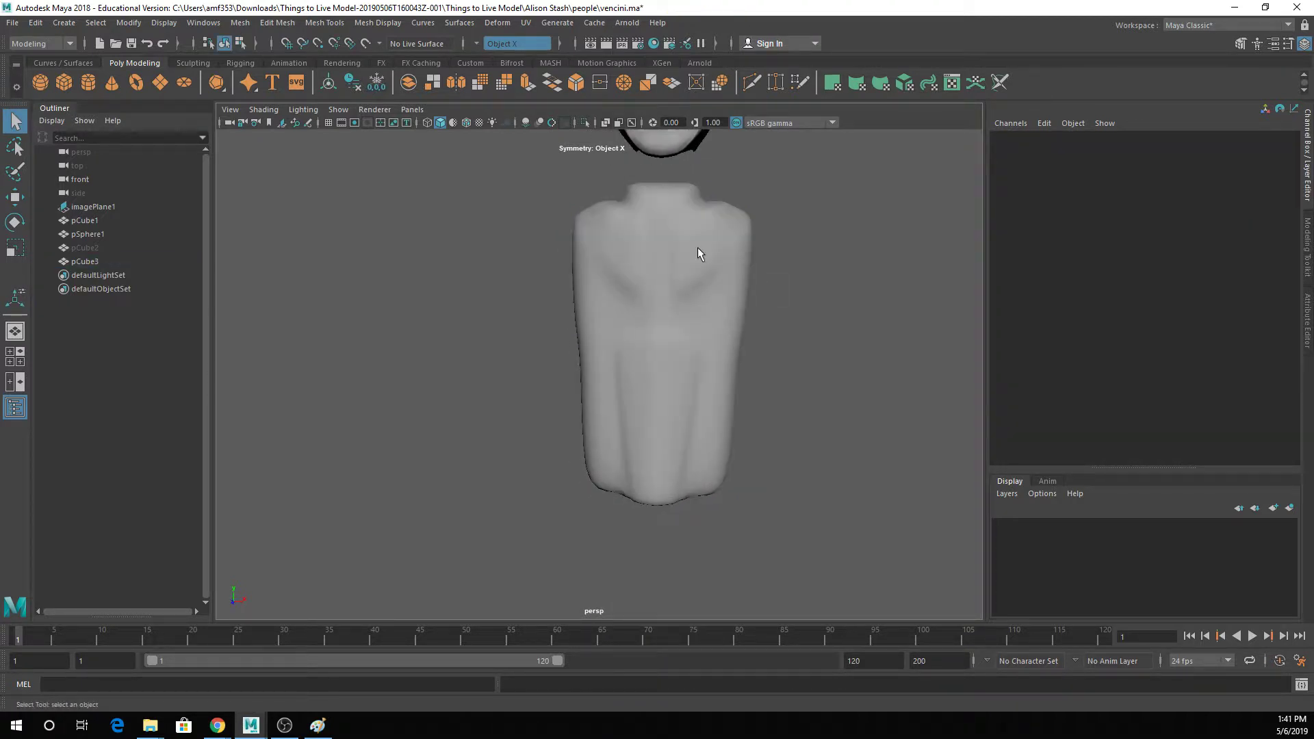
- Shift the vertical side edges of the torso slightly outward
click(733, 271)
right_drag(731, 271, 691, 236)
click(728, 273)
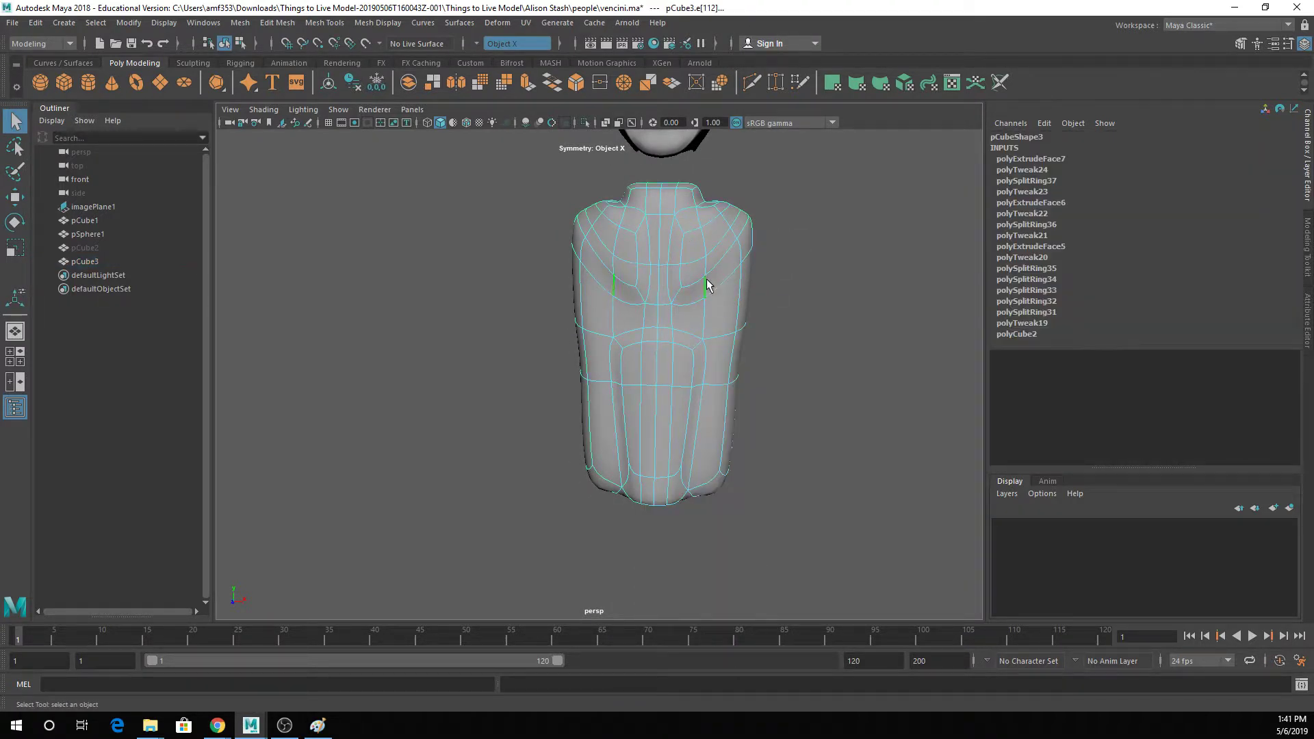
key(w)
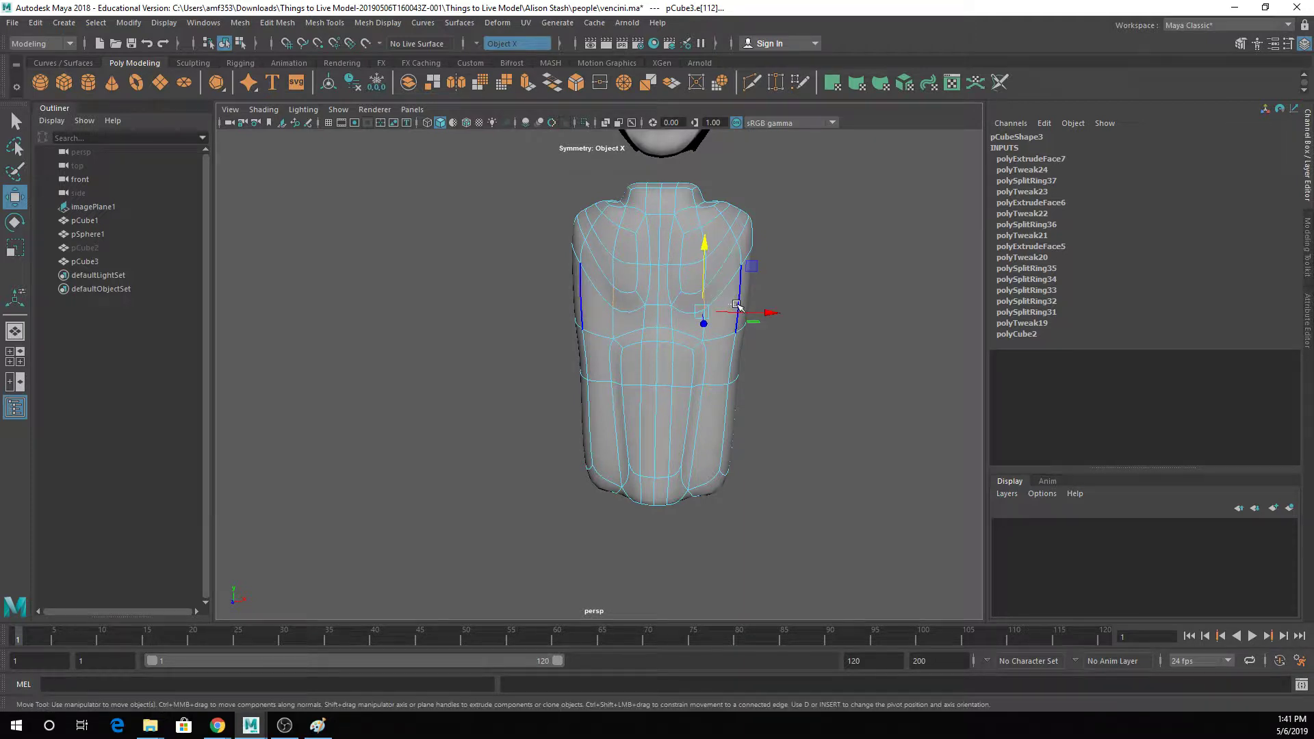
drag(728, 309, 685, 329)
- Select the band of bottom faces, inspect the torso from above, then clear the selection
key(q)
right_drag(721, 331, 723, 378)
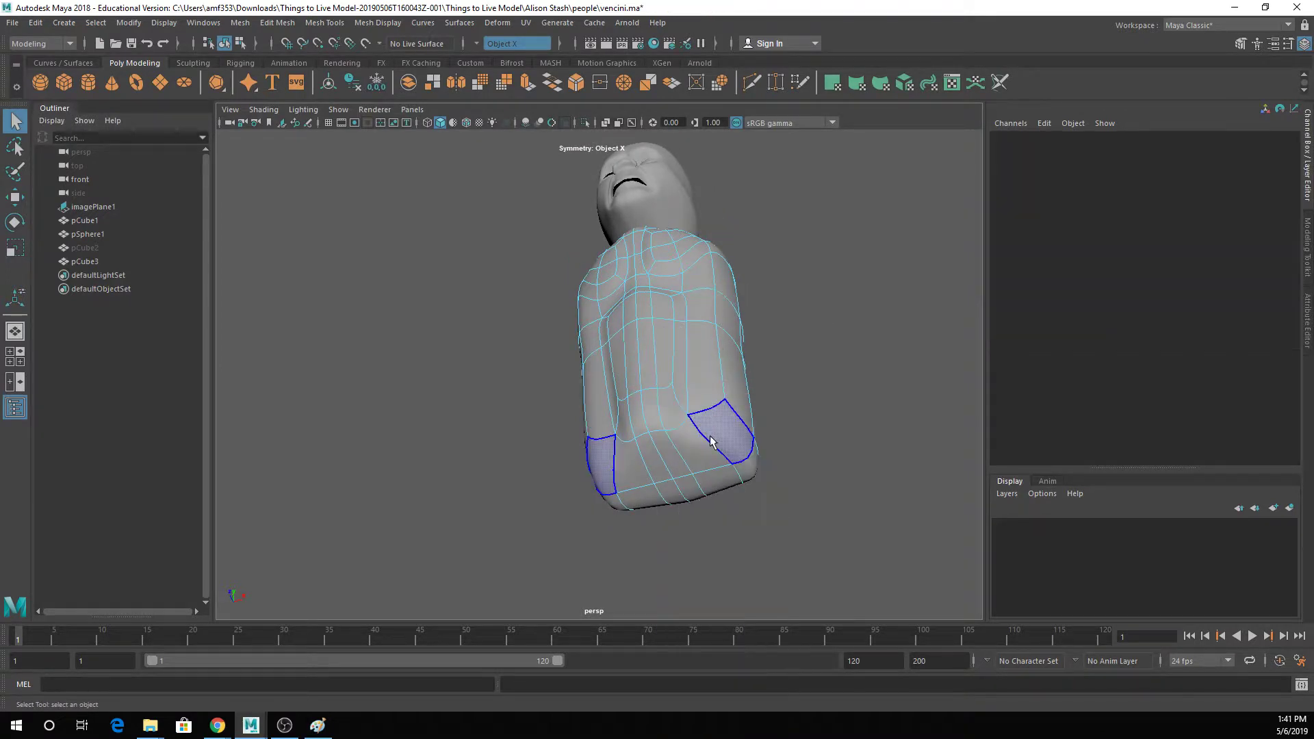
click(685, 453)
shift+click(746, 468)
alt+drag(746, 468, 767, 498)
click(767, 493)
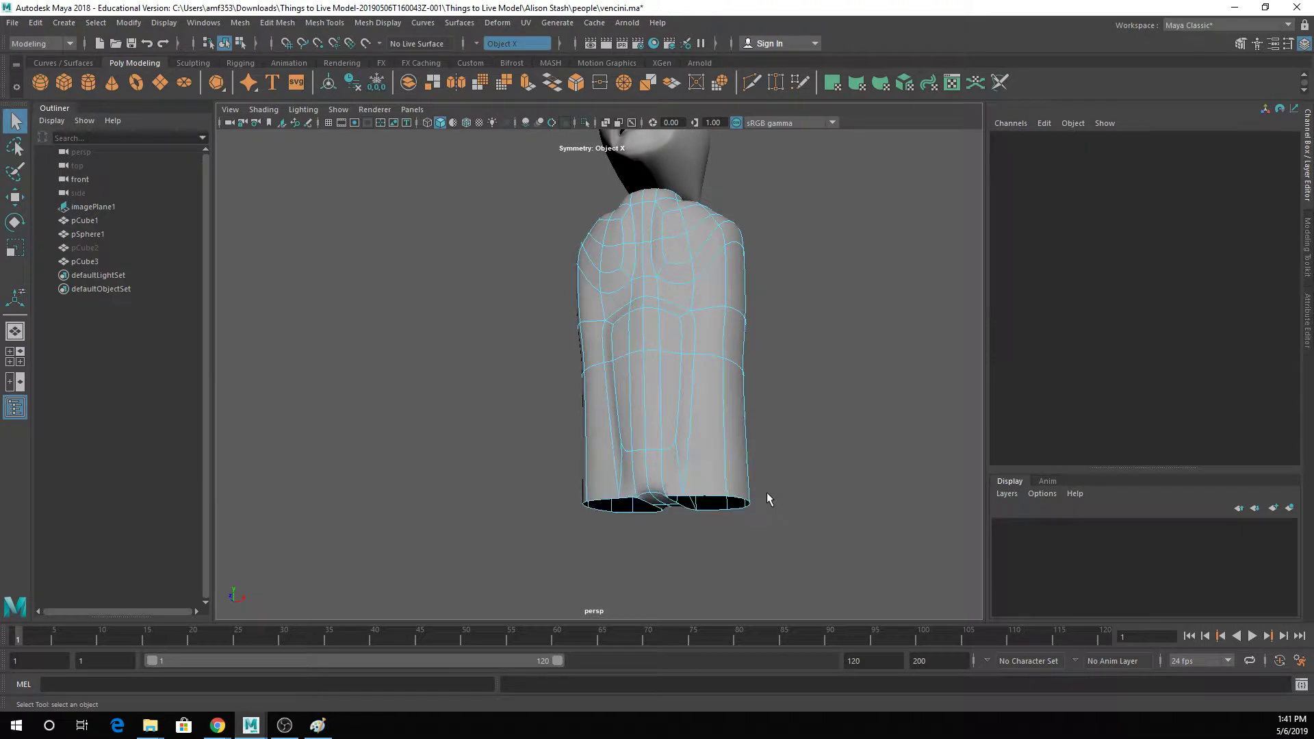
- Return to low-poly display, undo the last change and select the centre front face strip
key(1)
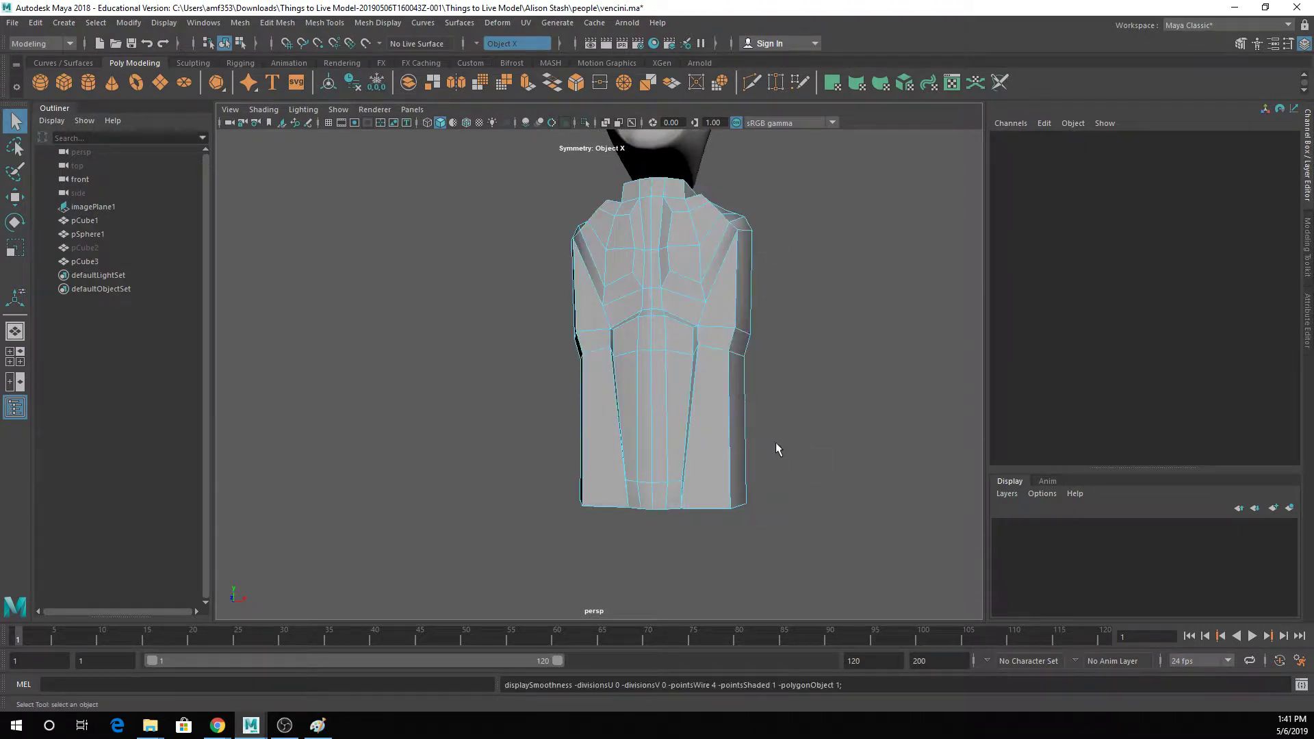
scroll(776, 449, up, 2)
key(ctrl+z)
scroll(780, 478, up, 1)
click(657, 370)
- Lower and rescale an edge along the torso's bottom
right_drag(659, 331, 669, 306)
click(649, 506)
key(w)
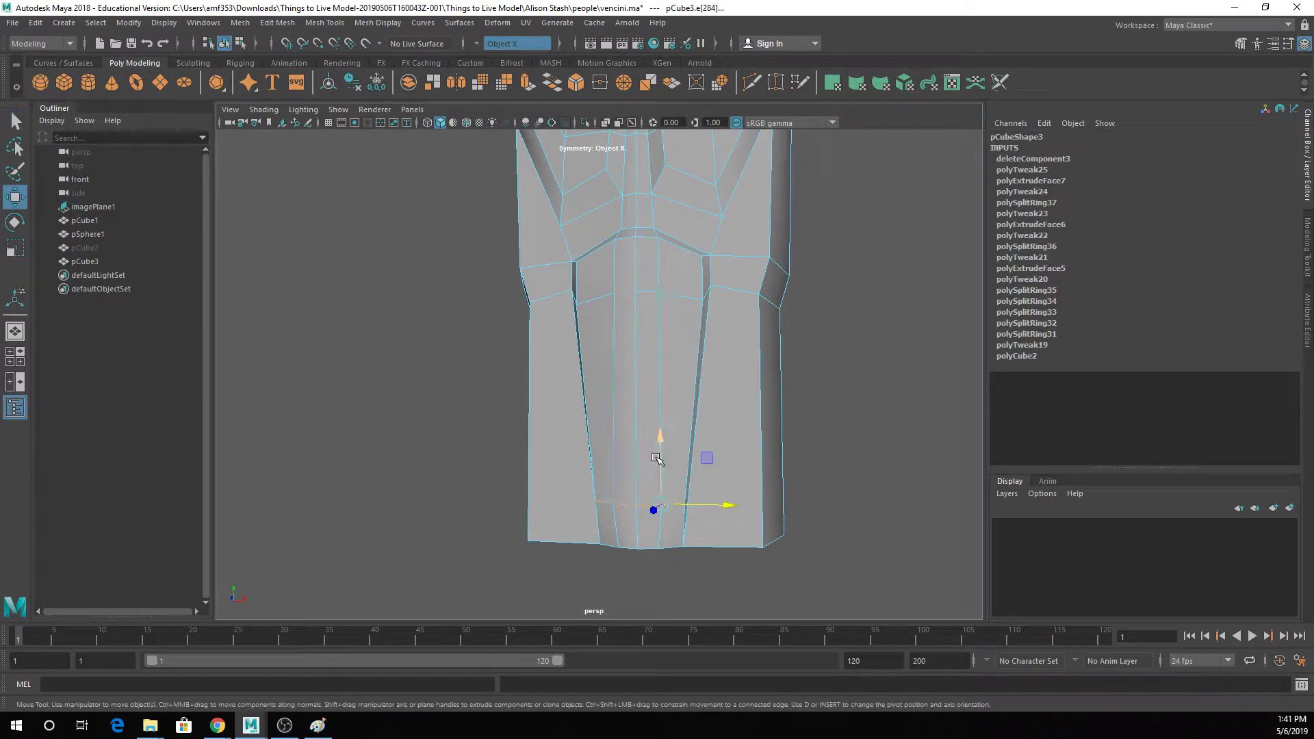
drag(660, 457, 660, 473)
key(r)
drag(657, 531, 664, 457)
key(q)
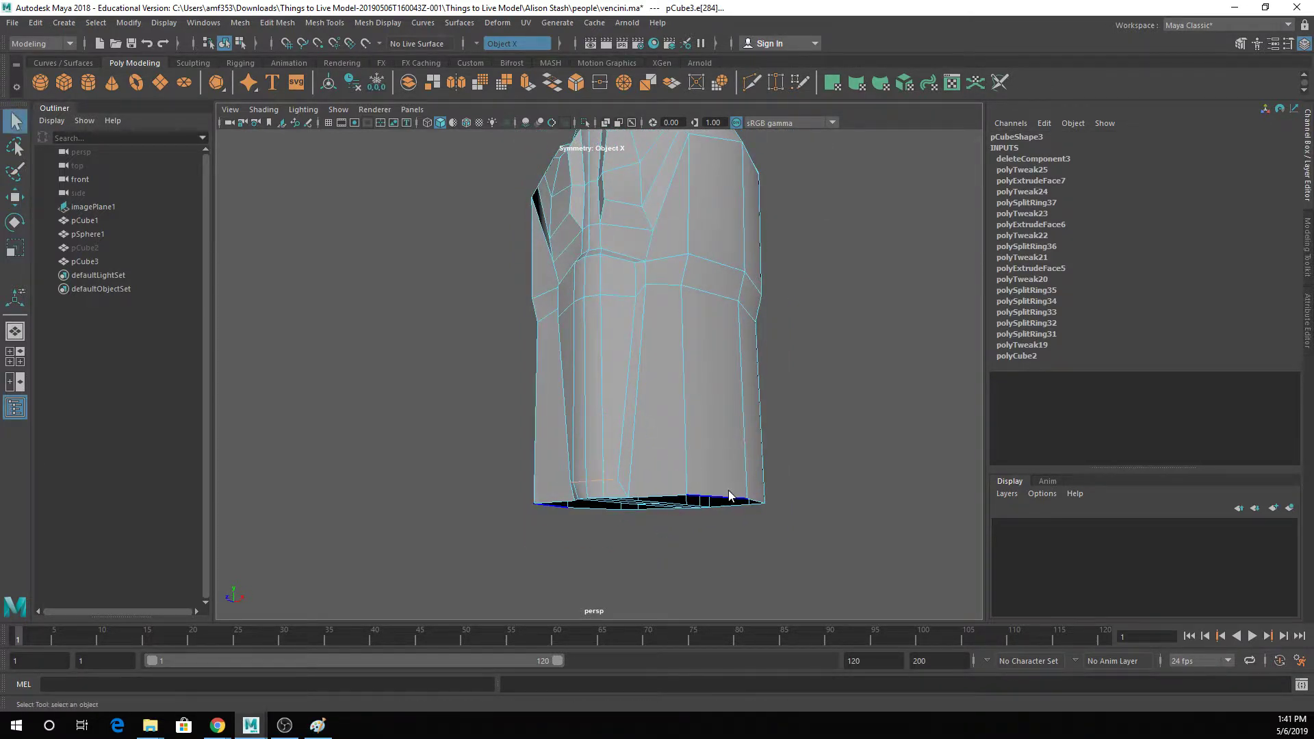
- Raise the lower right side edge of the torso
right_drag(729, 331, 718, 298)
click(745, 500)
key(w)
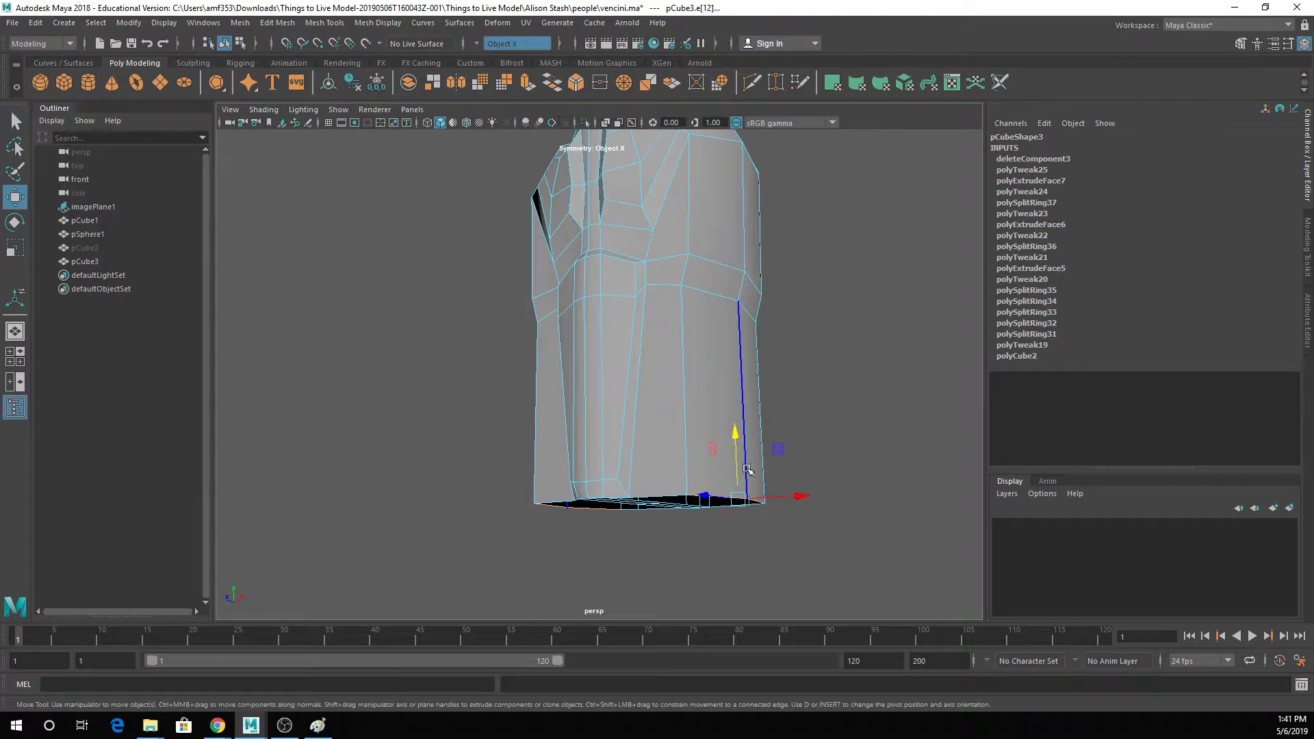
drag(719, 472, 742, 415)
key(q)
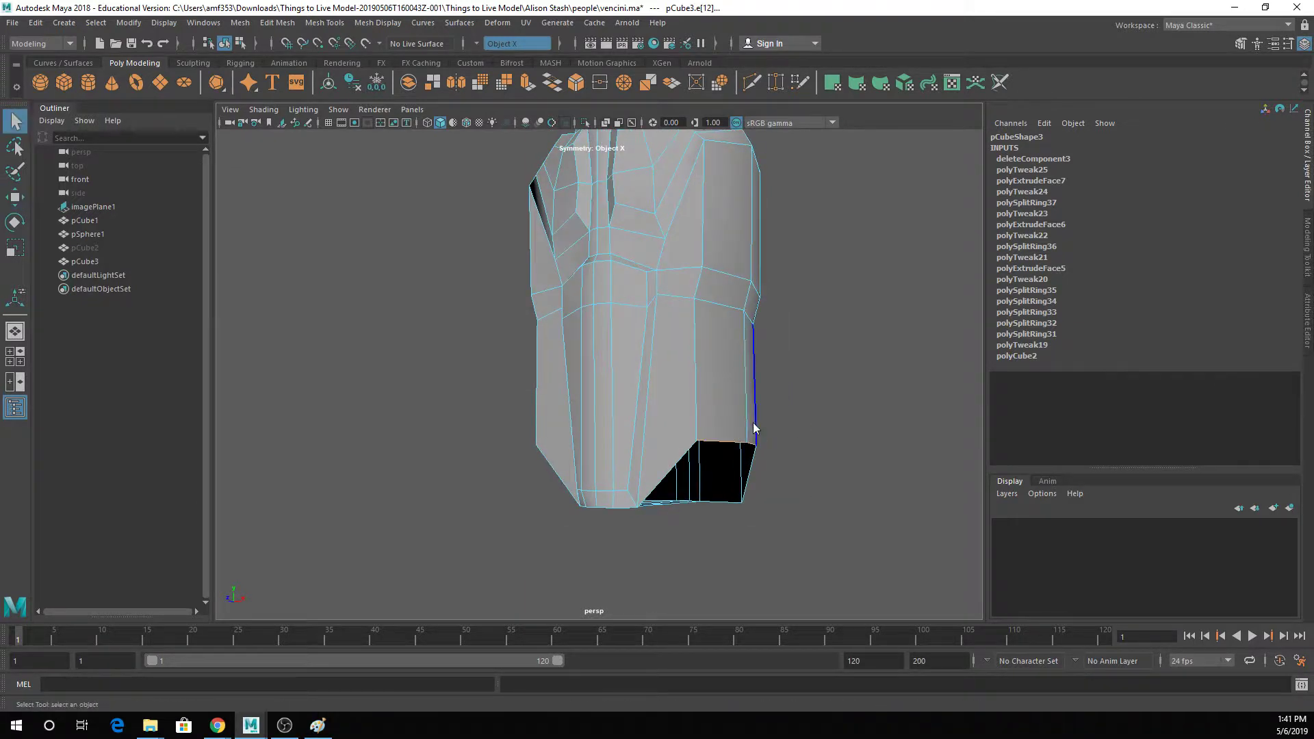
- Nudge the vertex at the torso's bottom corner upward
right_drag(748, 336, 684, 339)
click(753, 446)
key(w)
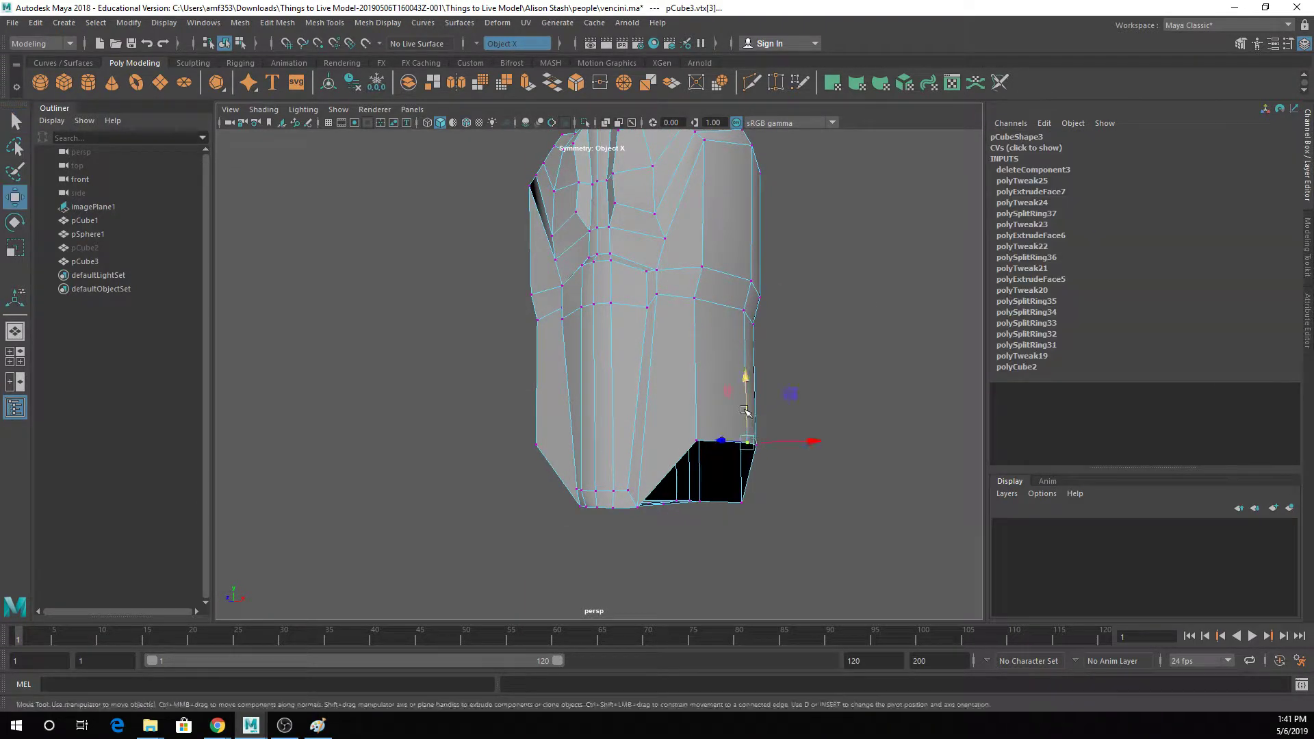
drag(749, 404, 776, 419)
key(q)
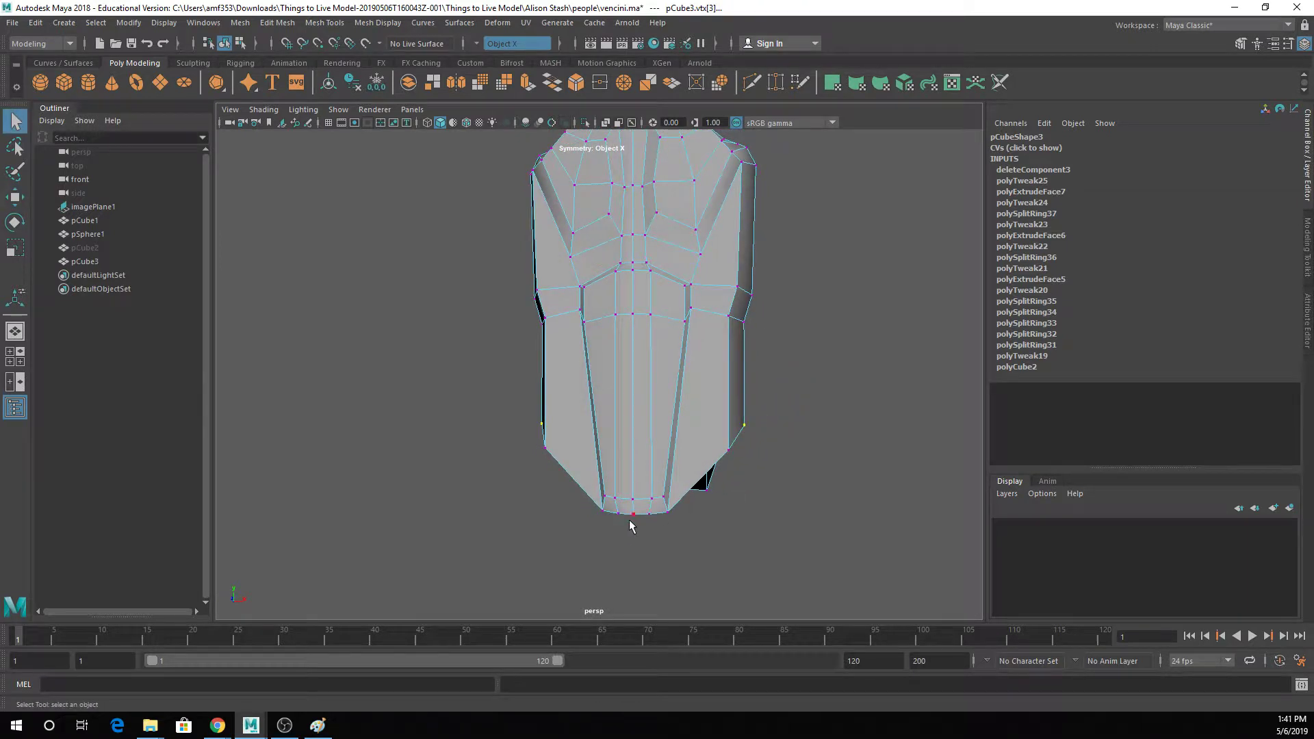
- Pull the bottom front-strip vertices downward and adjust them with Move and Rotate
alt+drag(630, 522, 657, 445)
click(657, 444)
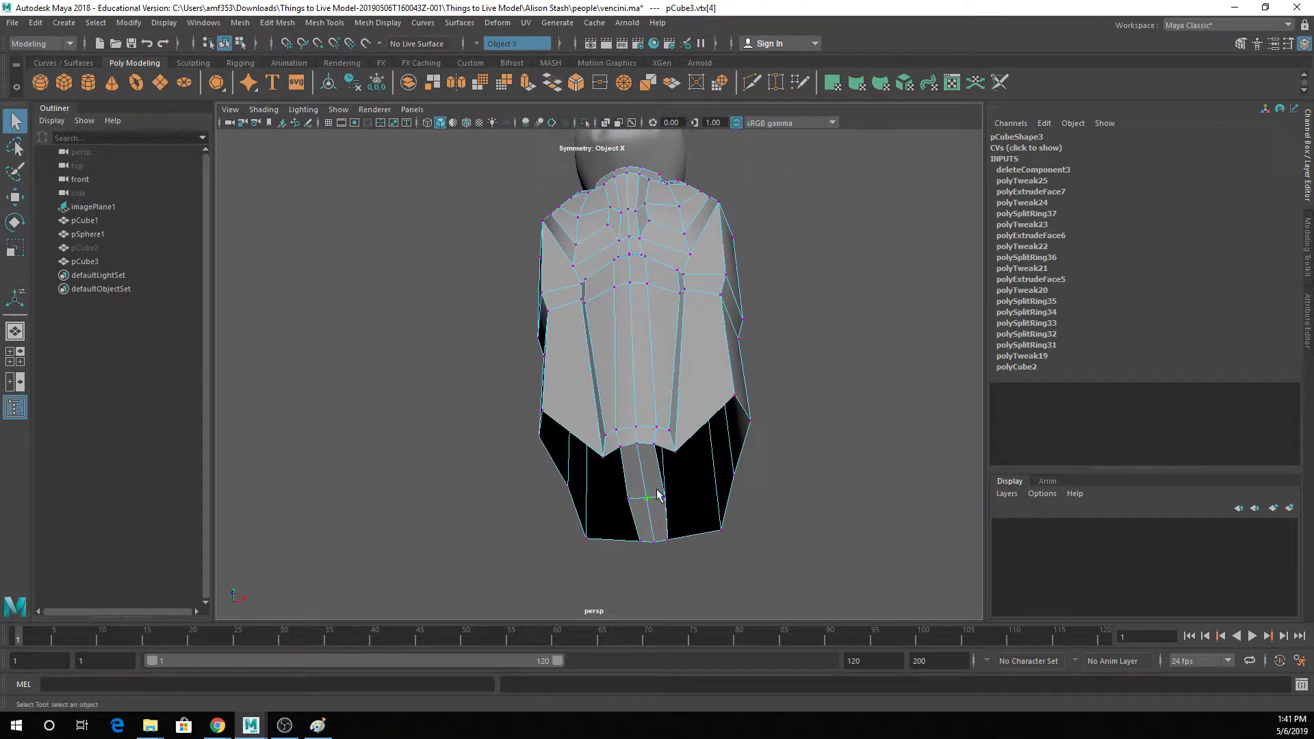
key(w)
drag(646, 497, 648, 532)
key(q)
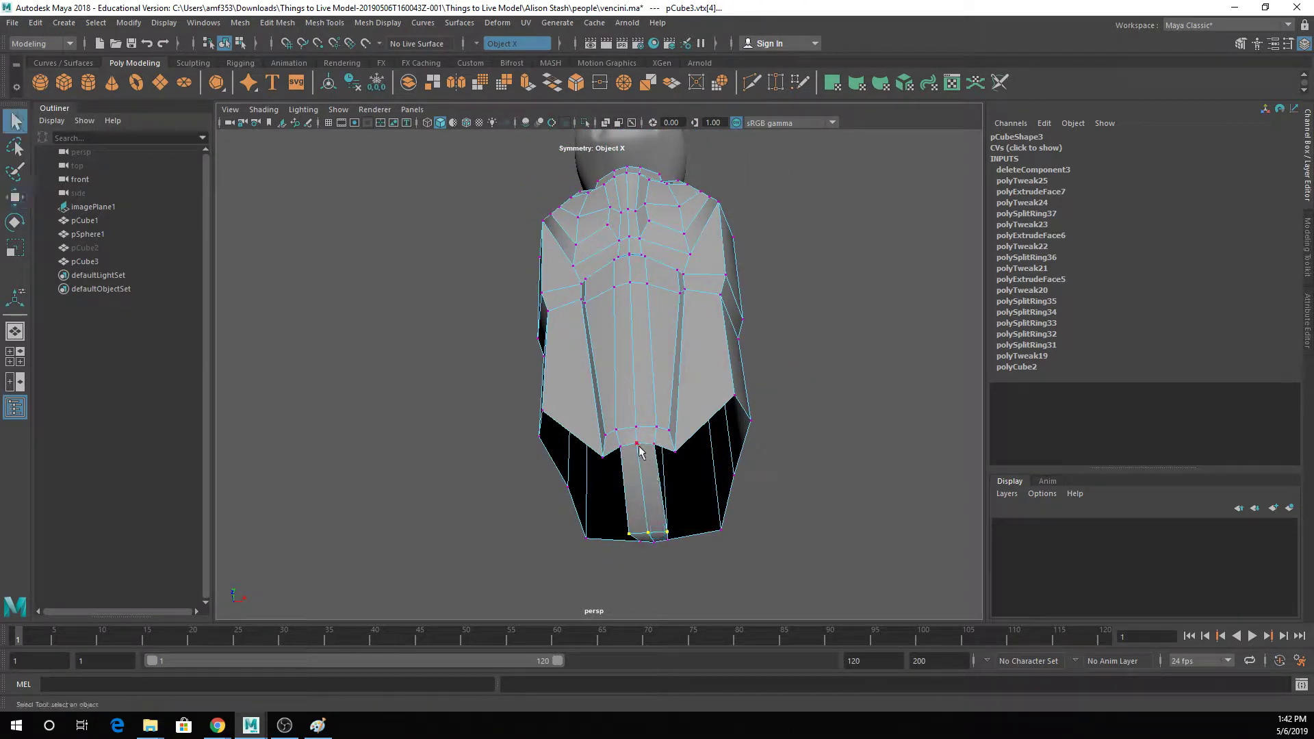
key(w)
drag(638, 411, 566, 484)
key(e)
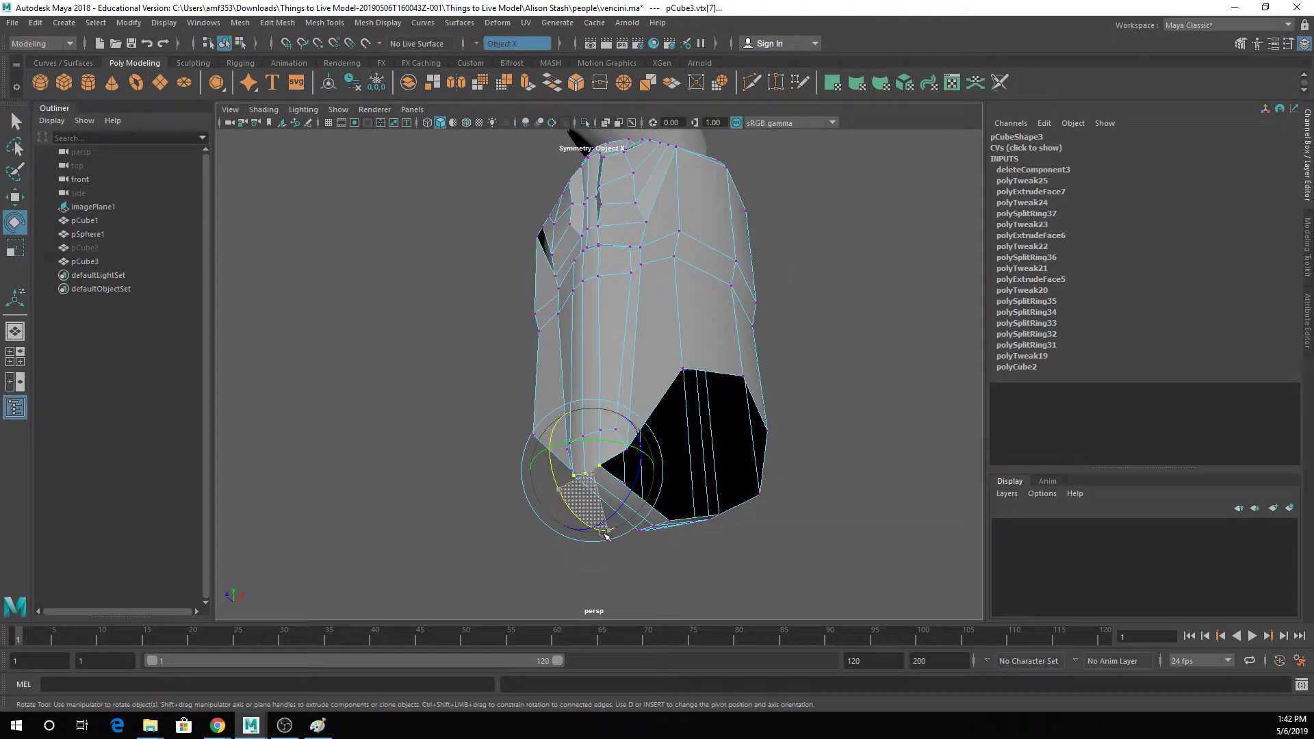
alt+drag(599, 533, 683, 490)
key(w)
key(q)
- Select a crotch vertex and check the shape in smooth preview before returning to low-poly
click(629, 481)
key(w)
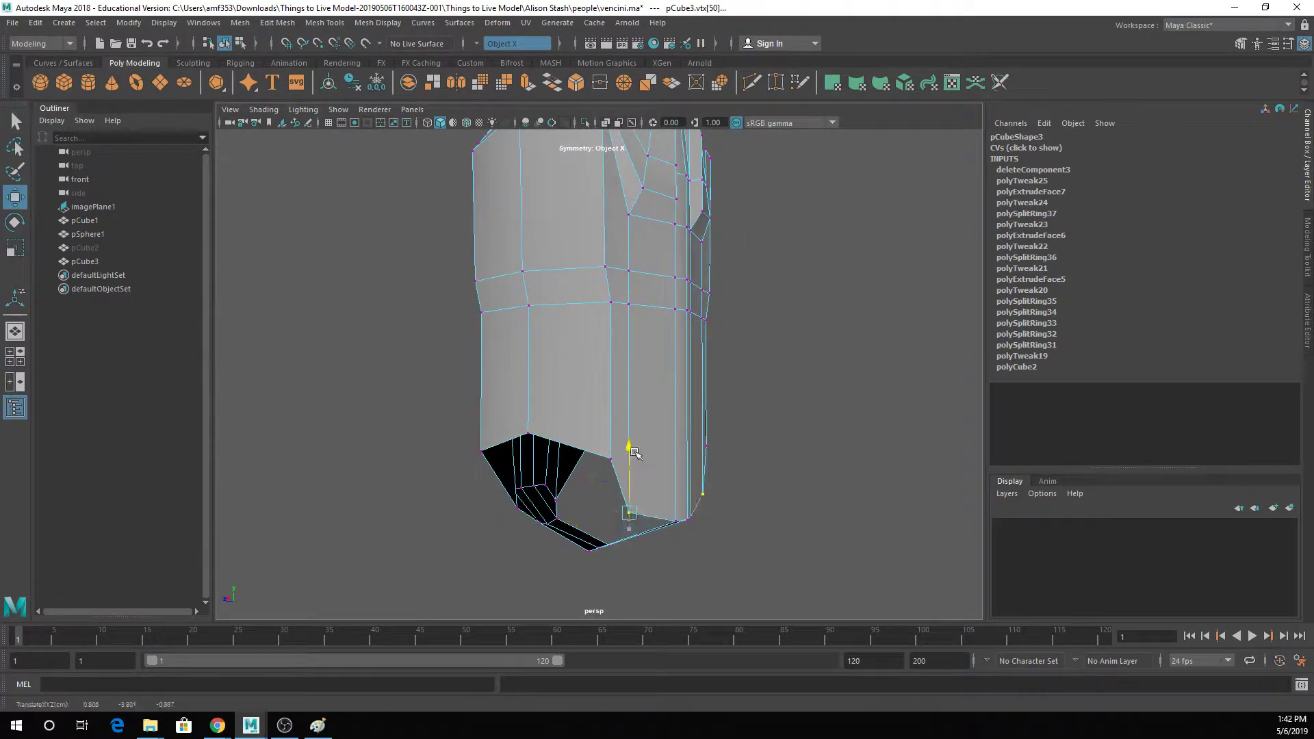
alt+drag(616, 472, 694, 480)
key(3)
right_drag(641, 255, 717, 239)
alt+drag(747, 316, 752, 367)
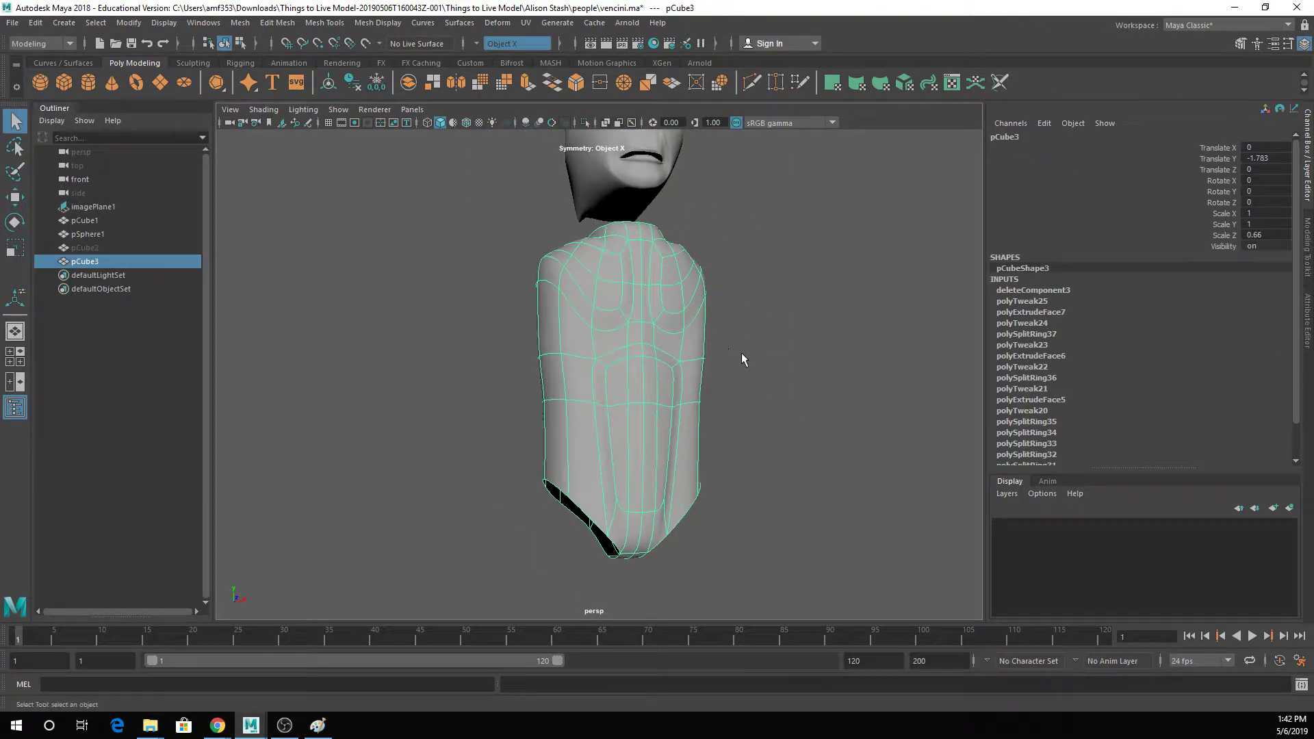
key(1)
alt+drag(668, 330, 853, 351)
- Lower the vertex at the top of the torso near the neck
right_drag(623, 237, 585, 249)
click(578, 245)
key(w)
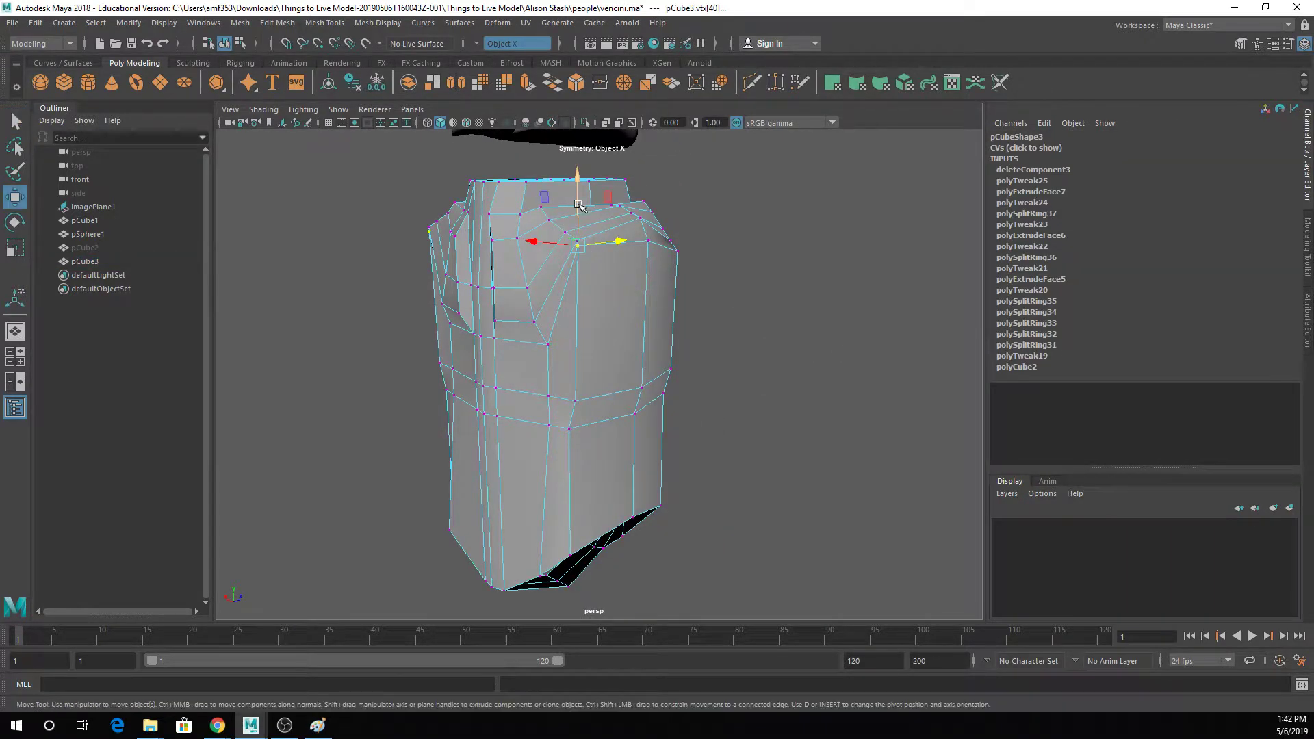
drag(582, 205, 581, 226)
key(q)
- Select the face loop across the chest and check it in wireframe and shaded views
right_drag(624, 233, 688, 215)
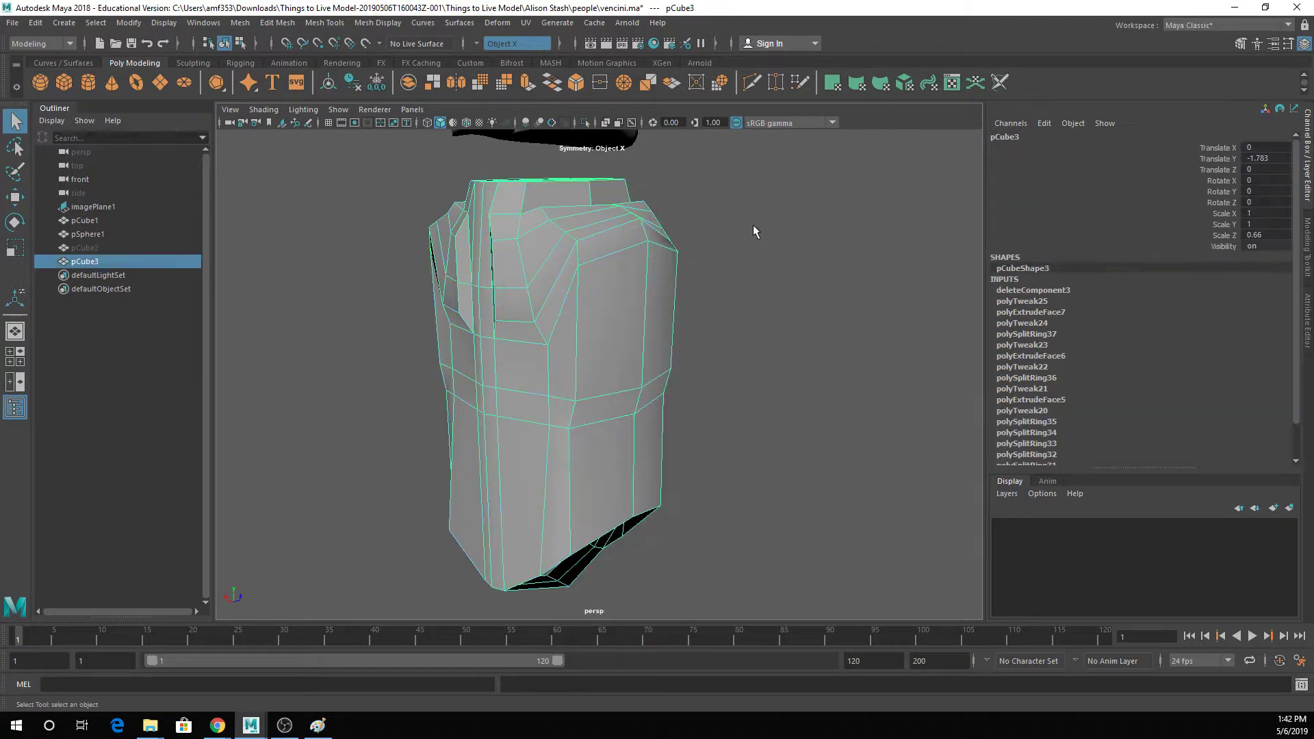
alt+drag(754, 226, 650, 232)
right_drag(549, 255, 555, 299)
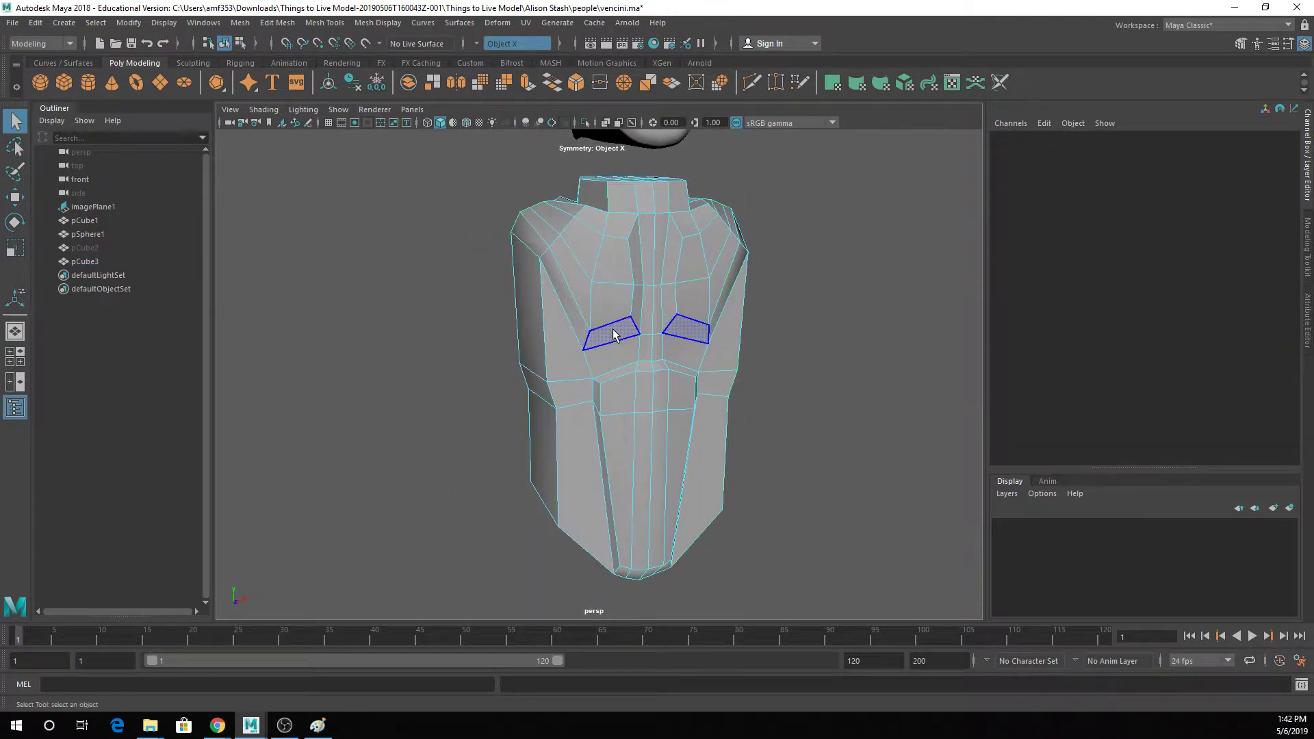
double_click(614, 335)
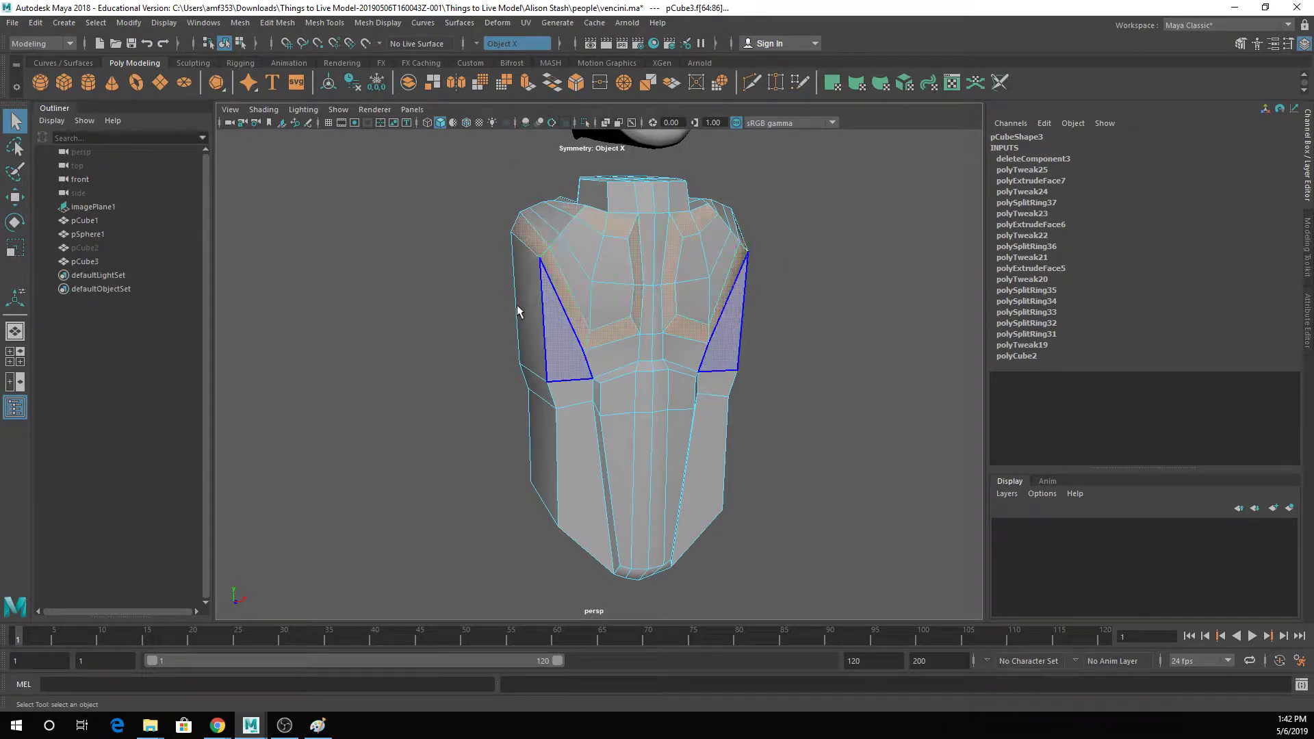
mouse_move(522, 300)
alt+mouse_down()
mouse_move(645, 329)
mouse_move(802, 301)
mouse_move(651, 281)
mouse_move(681, 284)
mouse_move(662, 296)
alt+mouse_up()
key(4)
key(5)
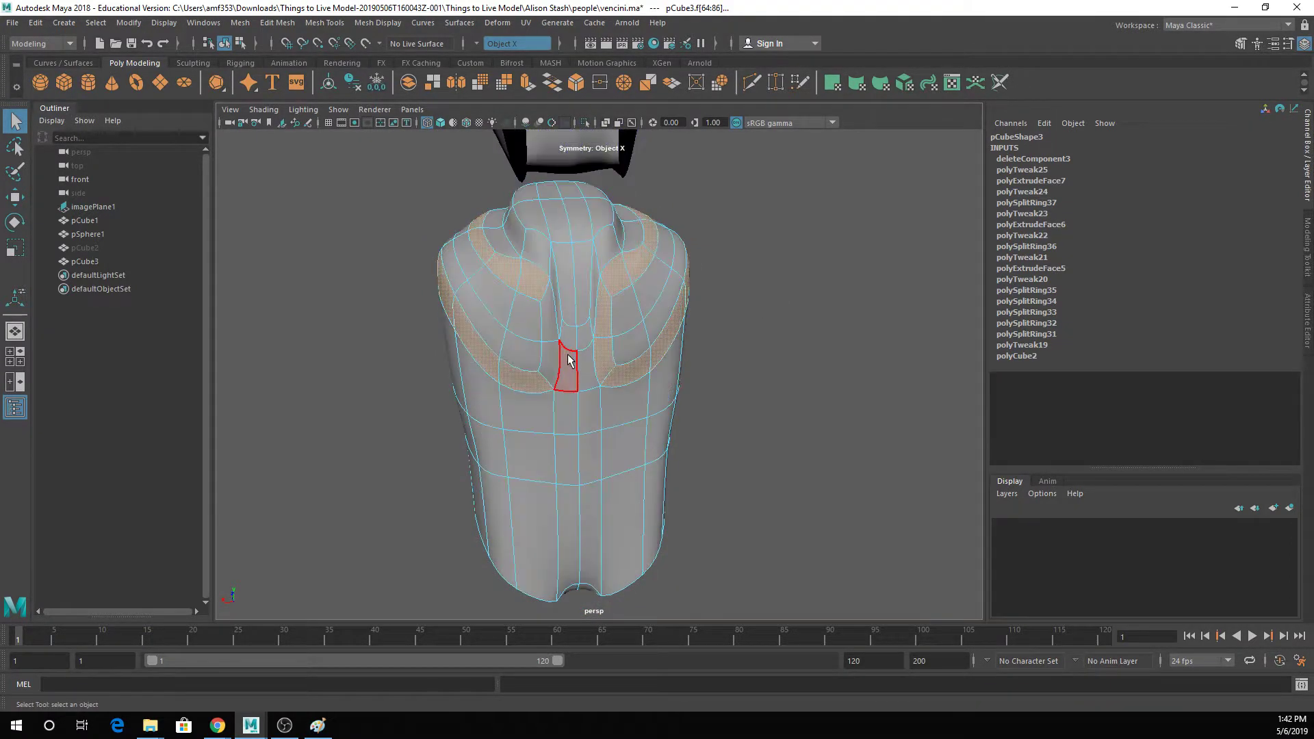
- Select the face loop around the shoulders and view it from side and front angles
click(541, 288)
double_click(540, 288)
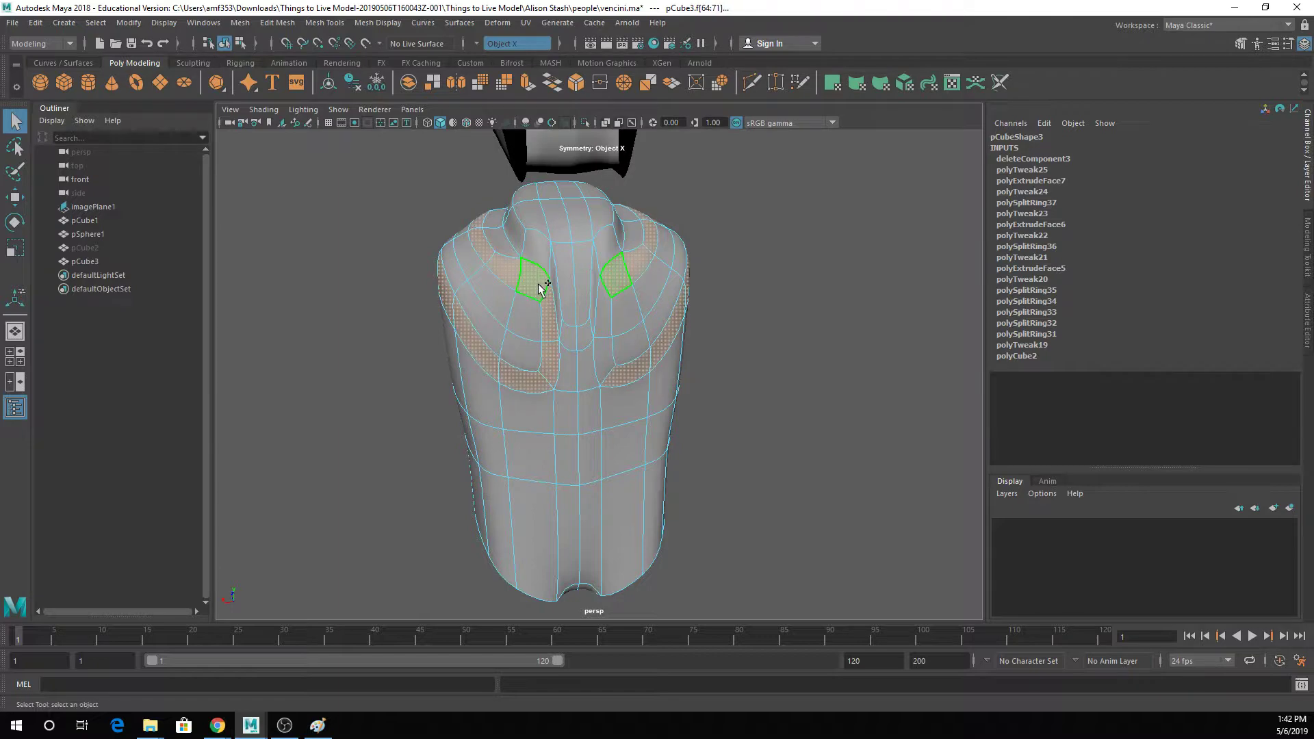
alt+drag(662, 243, 500, 252)
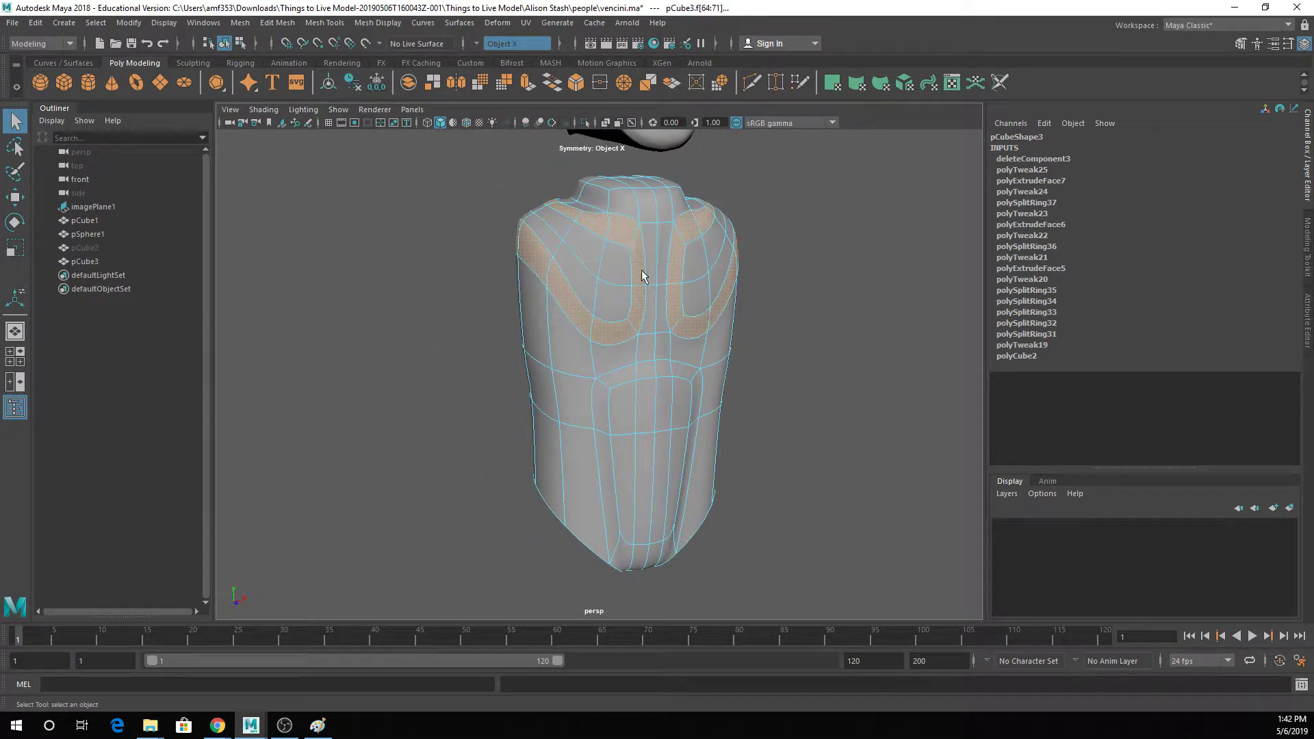
alt+drag(641, 244, 555, 242)
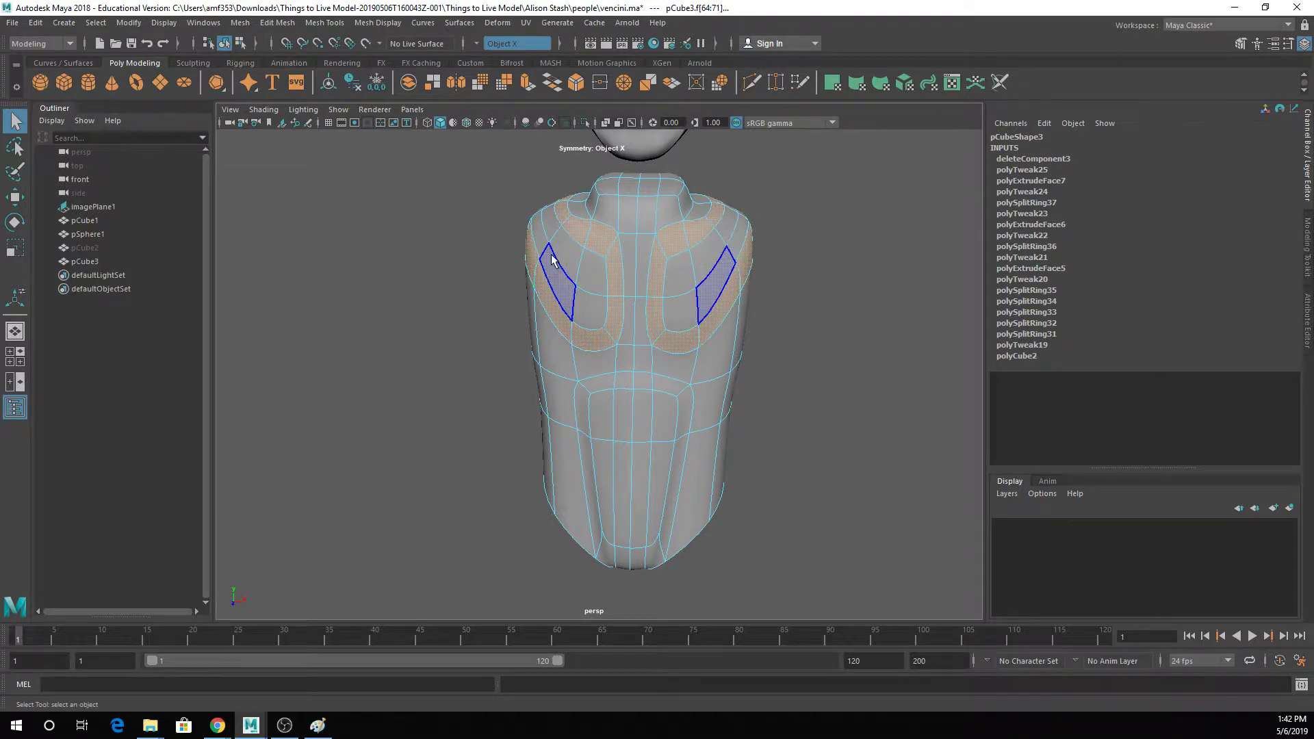
alt+drag(537, 274, 602, 270)
- Return to low-poly object mode and reselect the torso
key(1)
key(F8)
click(733, 274)
alt+drag(733, 274, 623, 283)
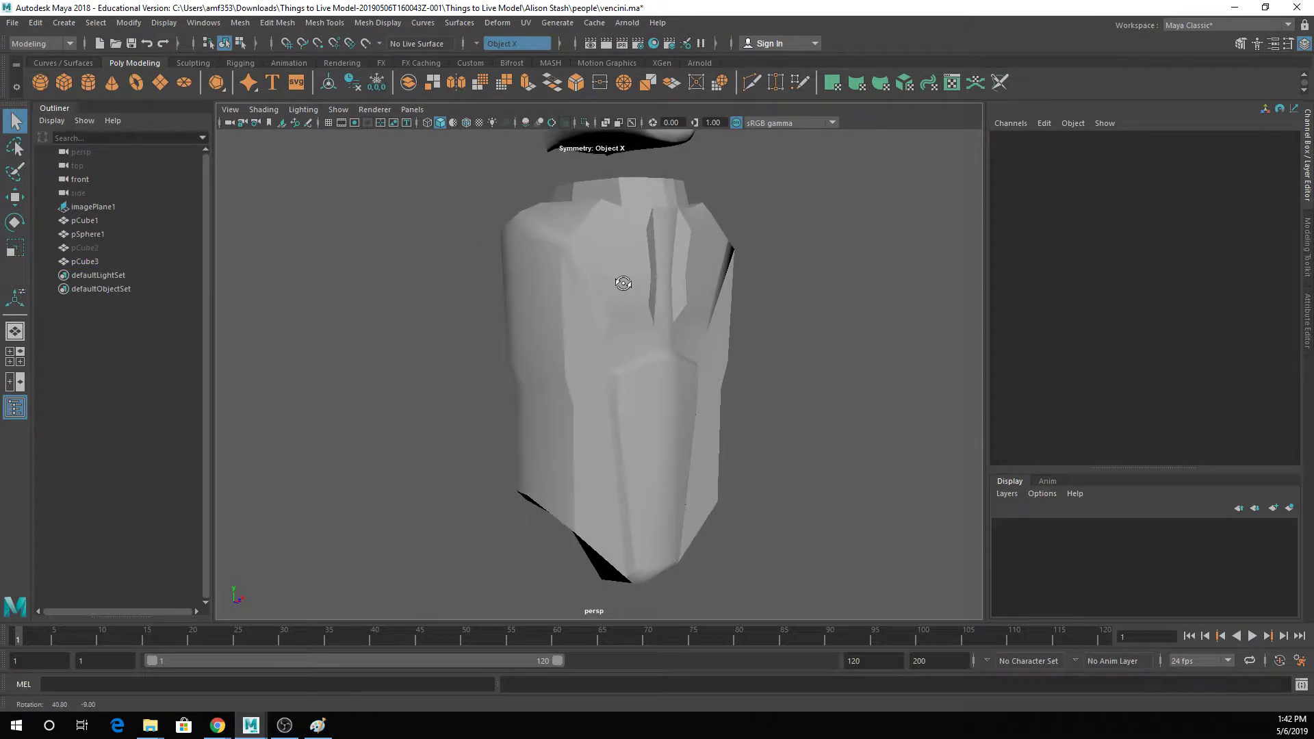
click(593, 273)
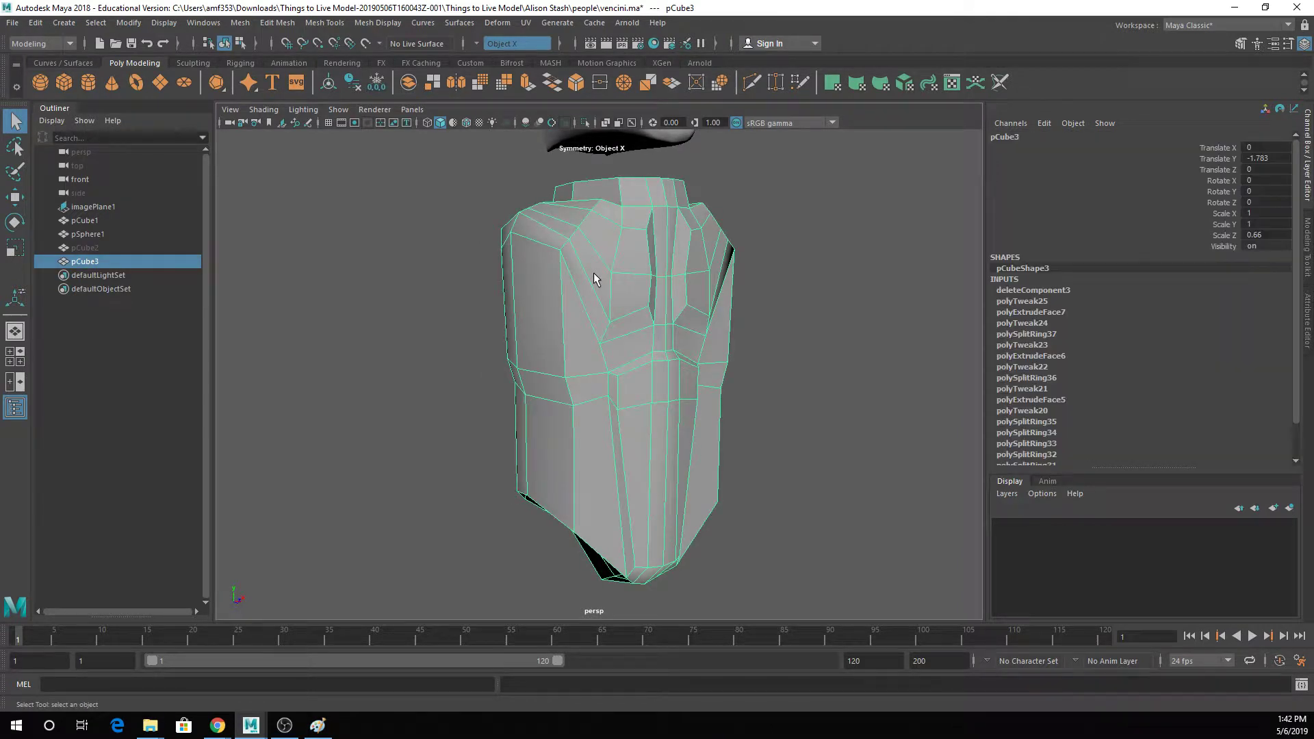
- Try an Insert Edge Loop across the torso, then undo it
click(267, 24)
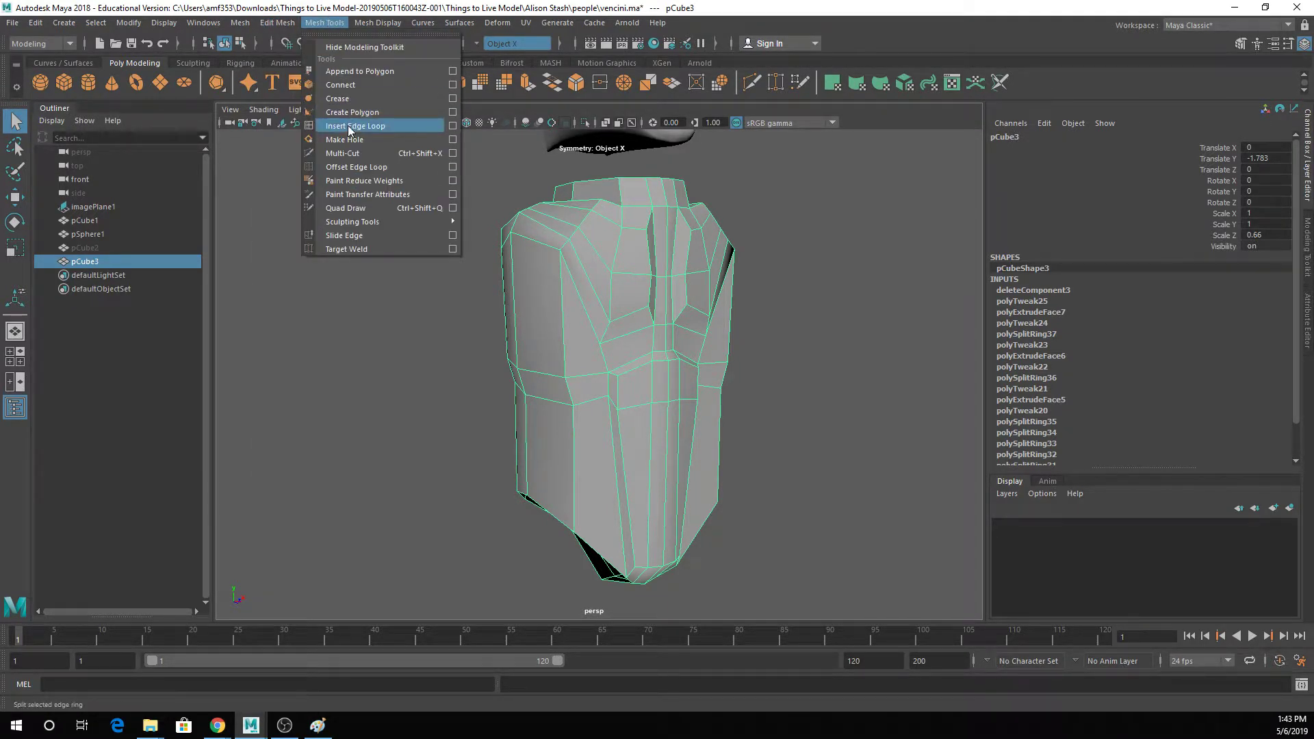
click(349, 129)
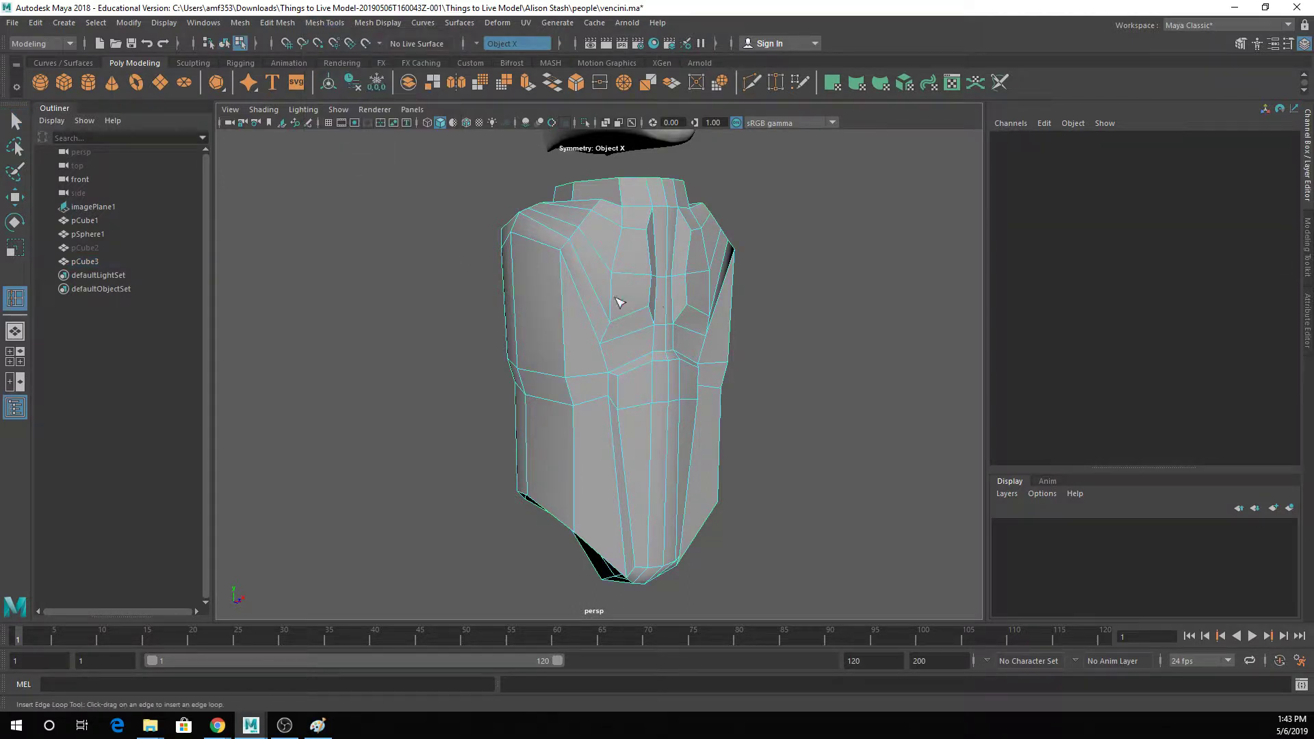
drag(565, 299, 567, 294)
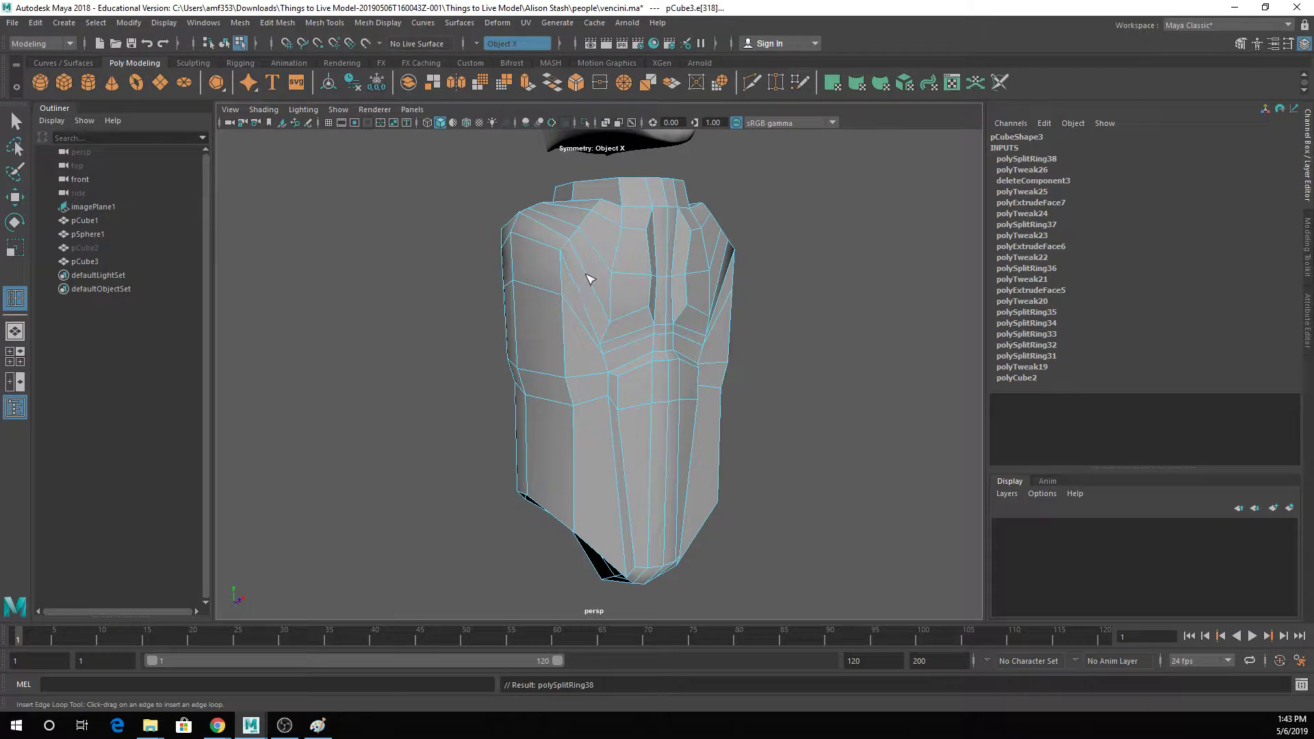
key(q)
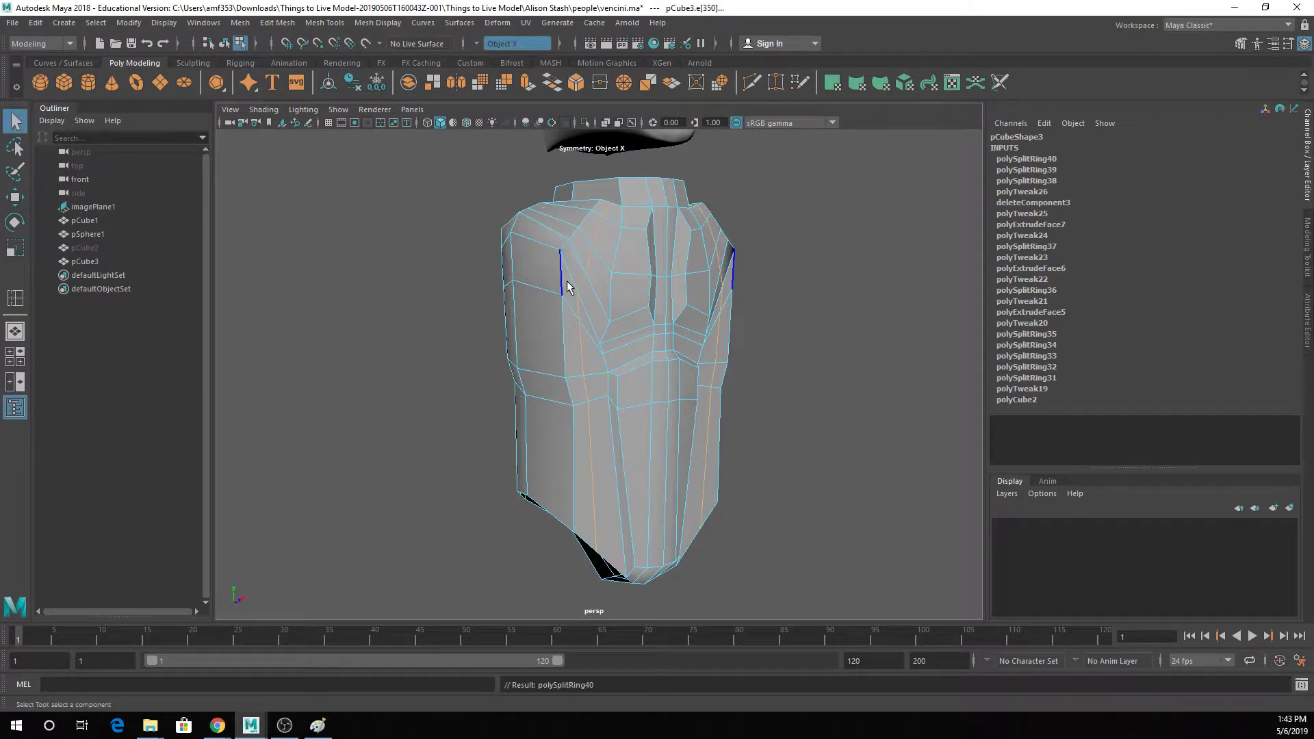
right_drag(558, 281, 528, 279)
key(ctrl+z)
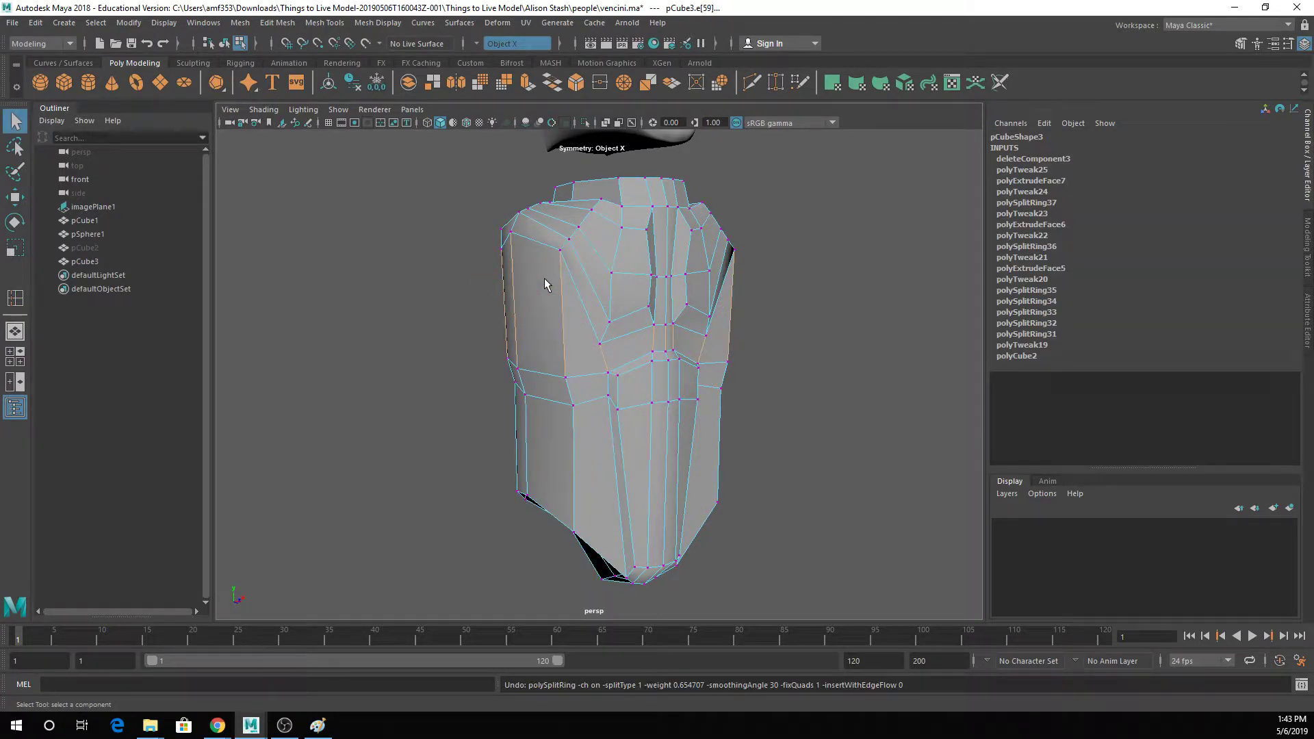
- Multi-Cut a new edge from the shoulder edge around to the back edge
click(753, 83)
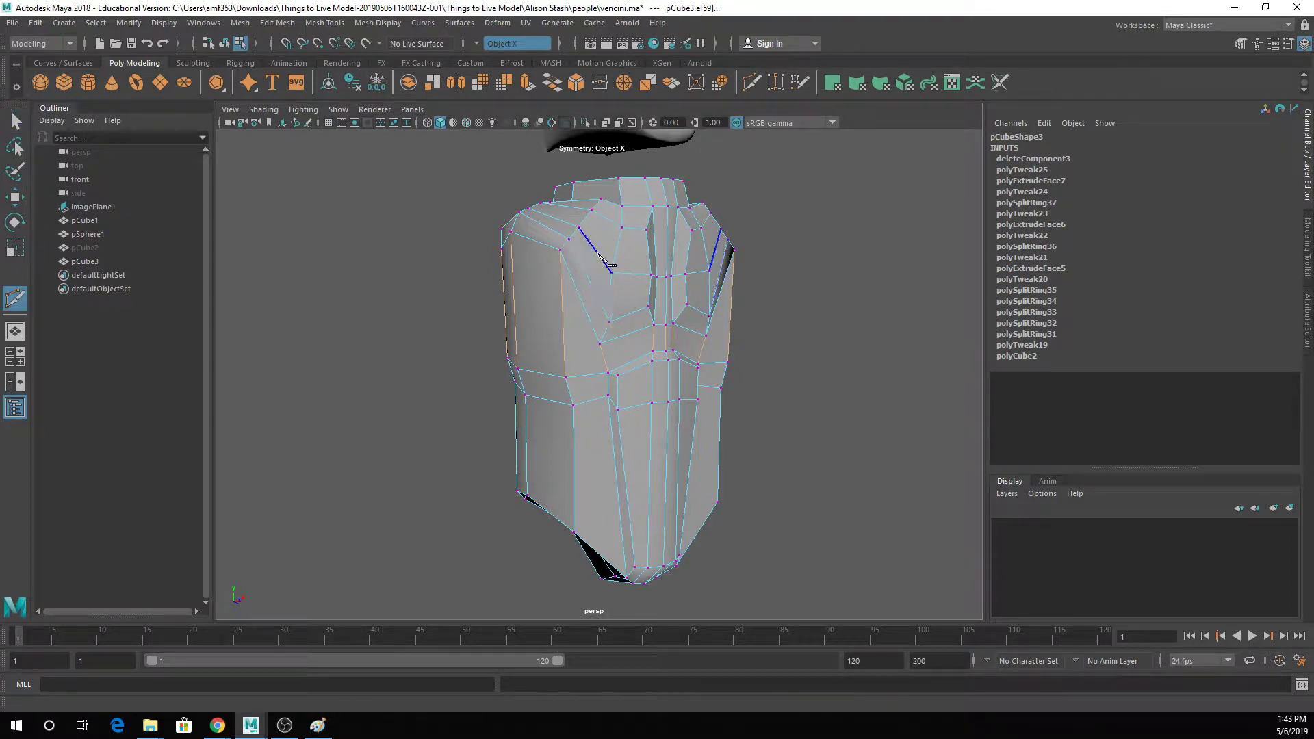
click(575, 288)
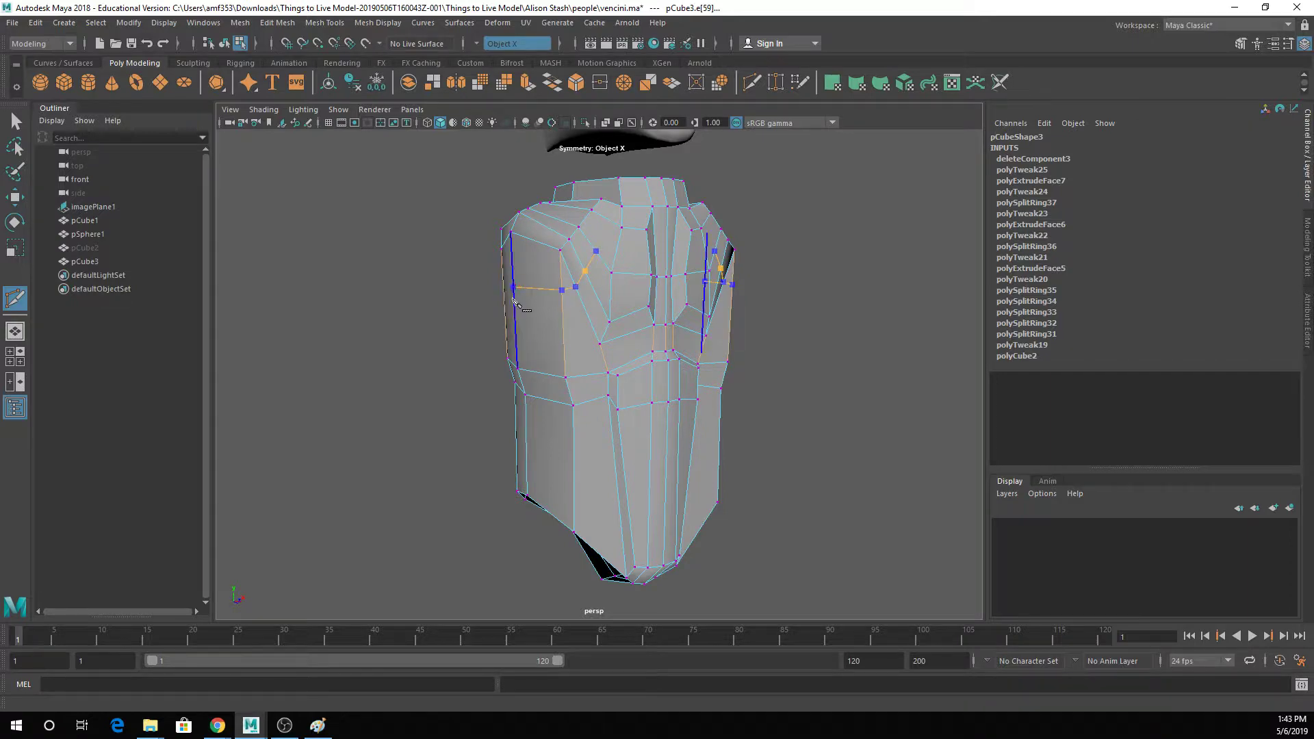
alt+drag(518, 293, 594, 301)
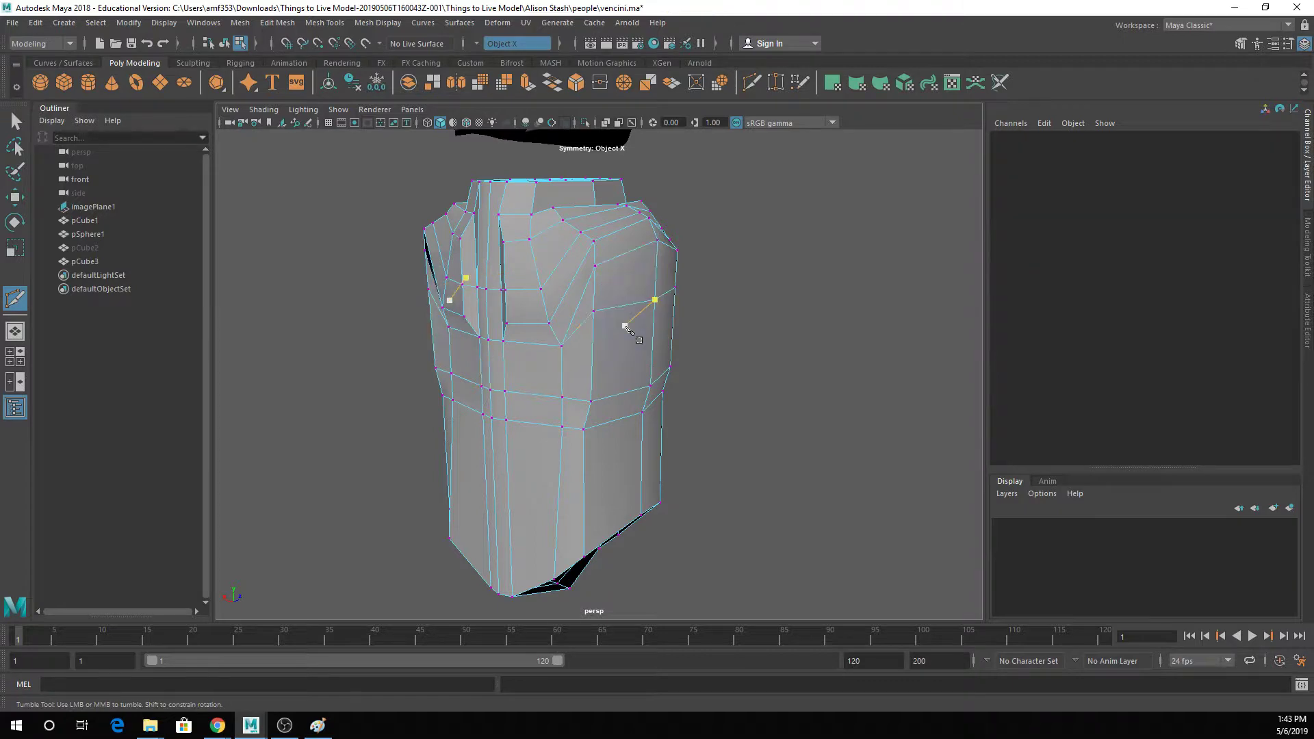
alt+drag(631, 331, 419, 321)
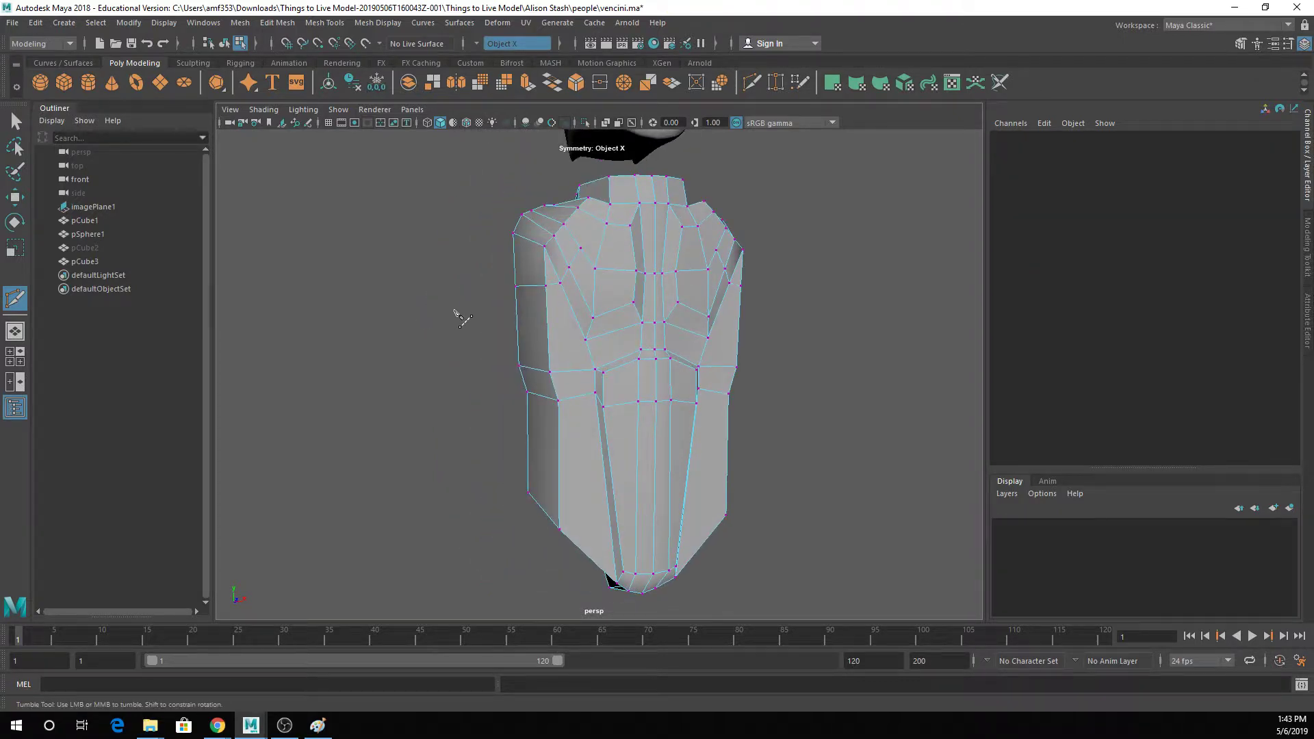
click(547, 315)
key(q)
- Delete the unwanted edge on the torso's left side
mouse_move(524, 274)
right_down()
mouse_move(523, 260)
mouse_move(527, 280)
right_up()
click(527, 279)
key(Delete)
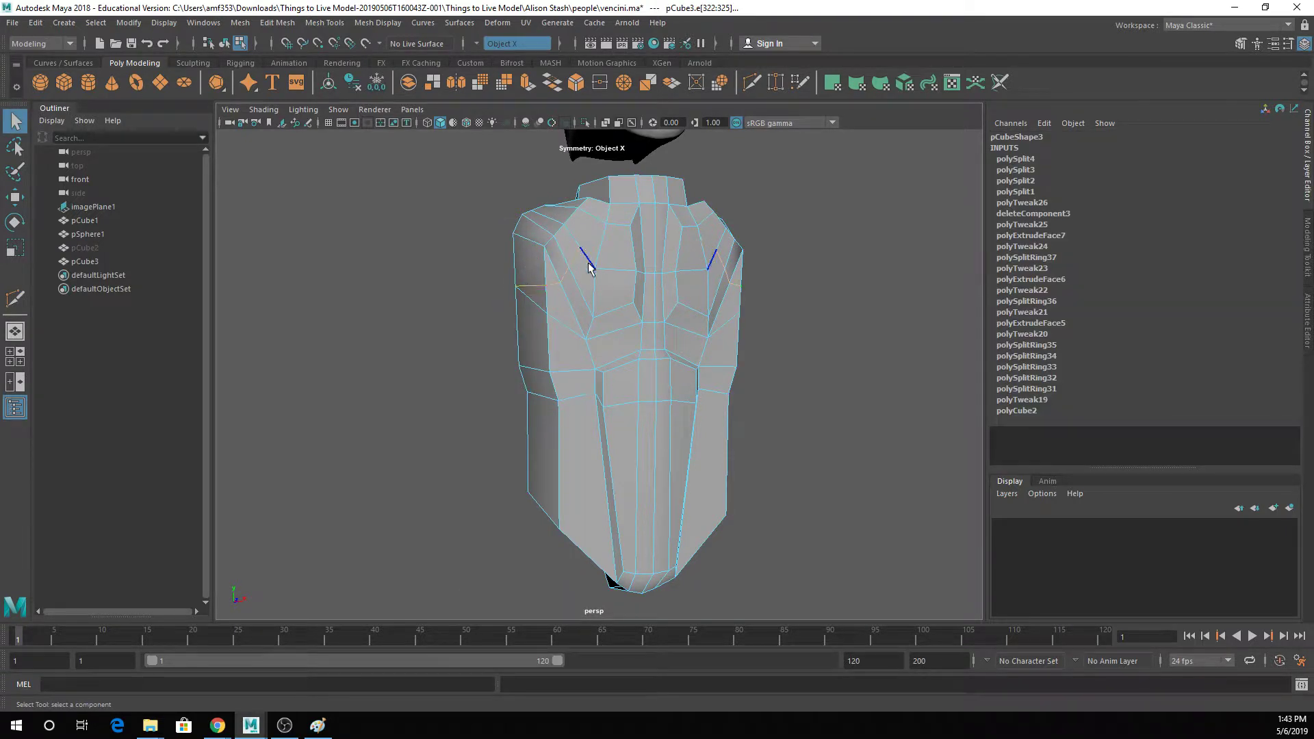
- Move the edge on the torso's side vertically into position
alt+drag(589, 267, 651, 270)
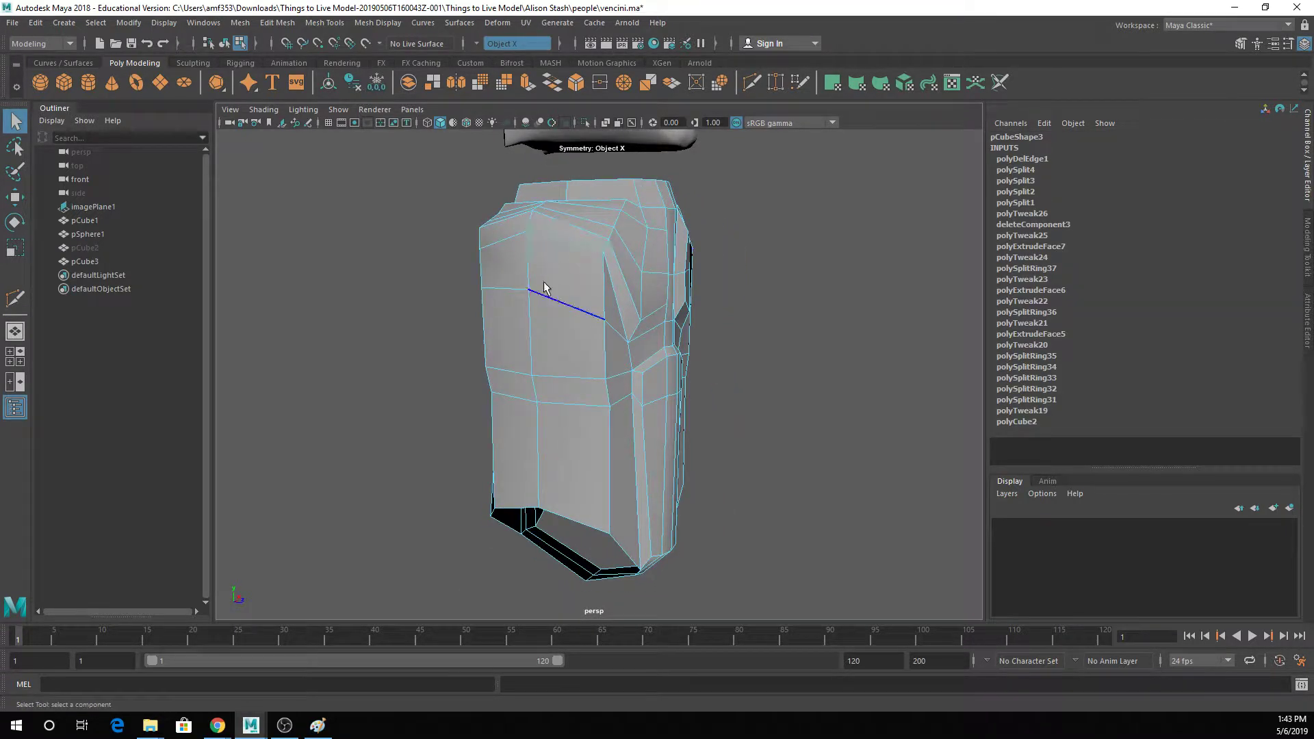
right_drag(514, 294, 510, 298)
click(509, 291)
key(w)
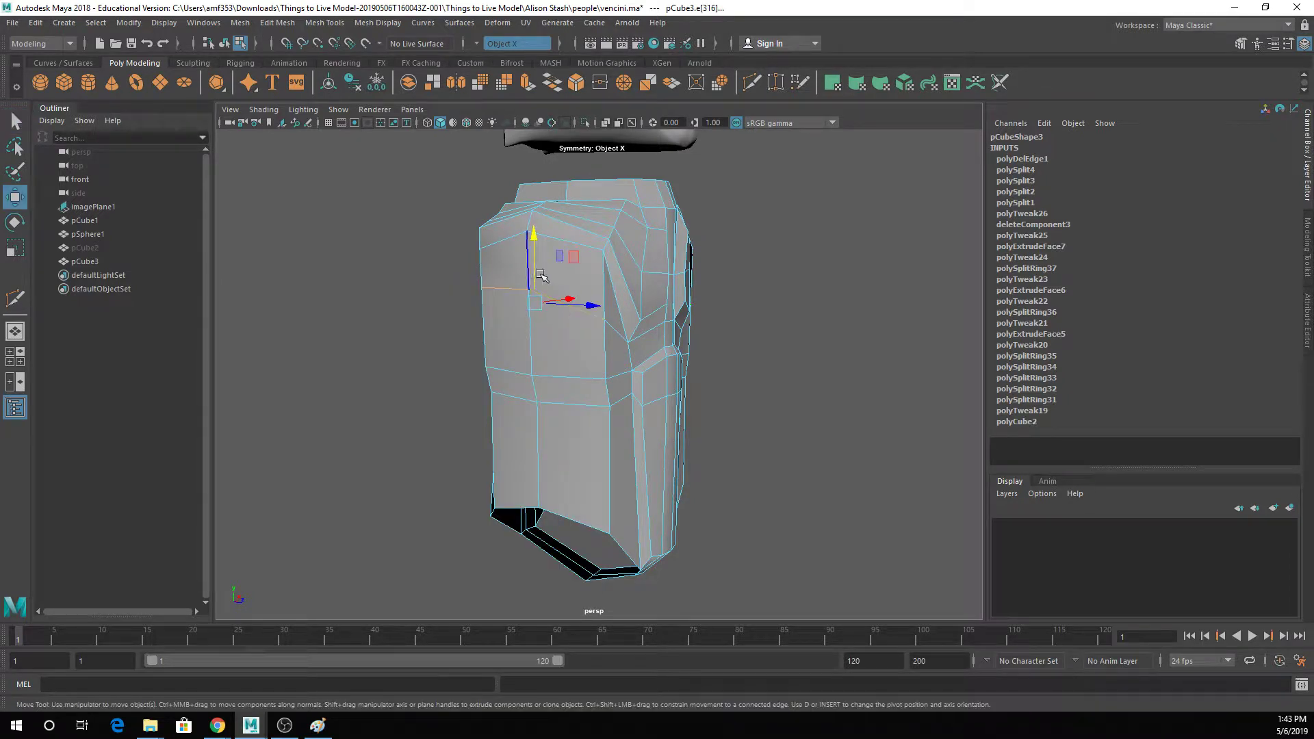
drag(535, 288, 537, 308)
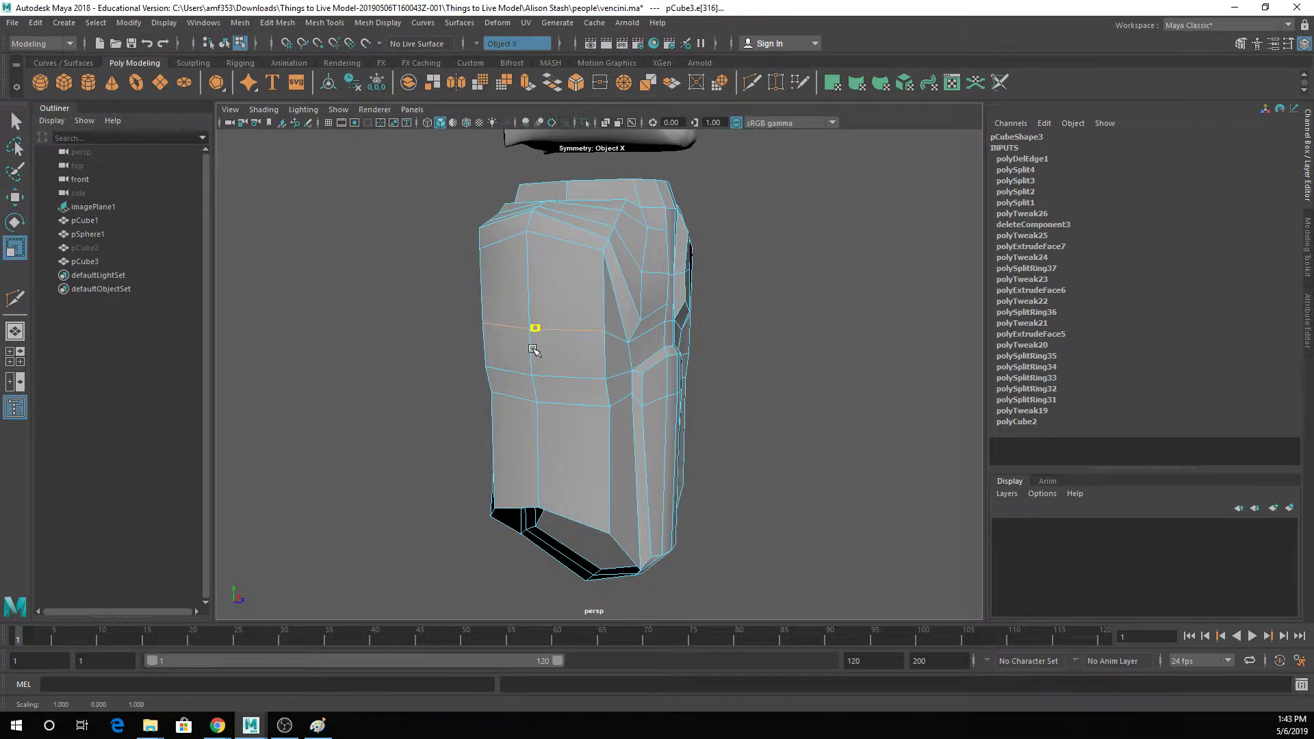
- Delete two upper-side faces of the torso to open an arm hole
key(q)
right_drag(557, 274, 556, 301)
click(544, 287)
shift+click(528, 267)
key(Delete)
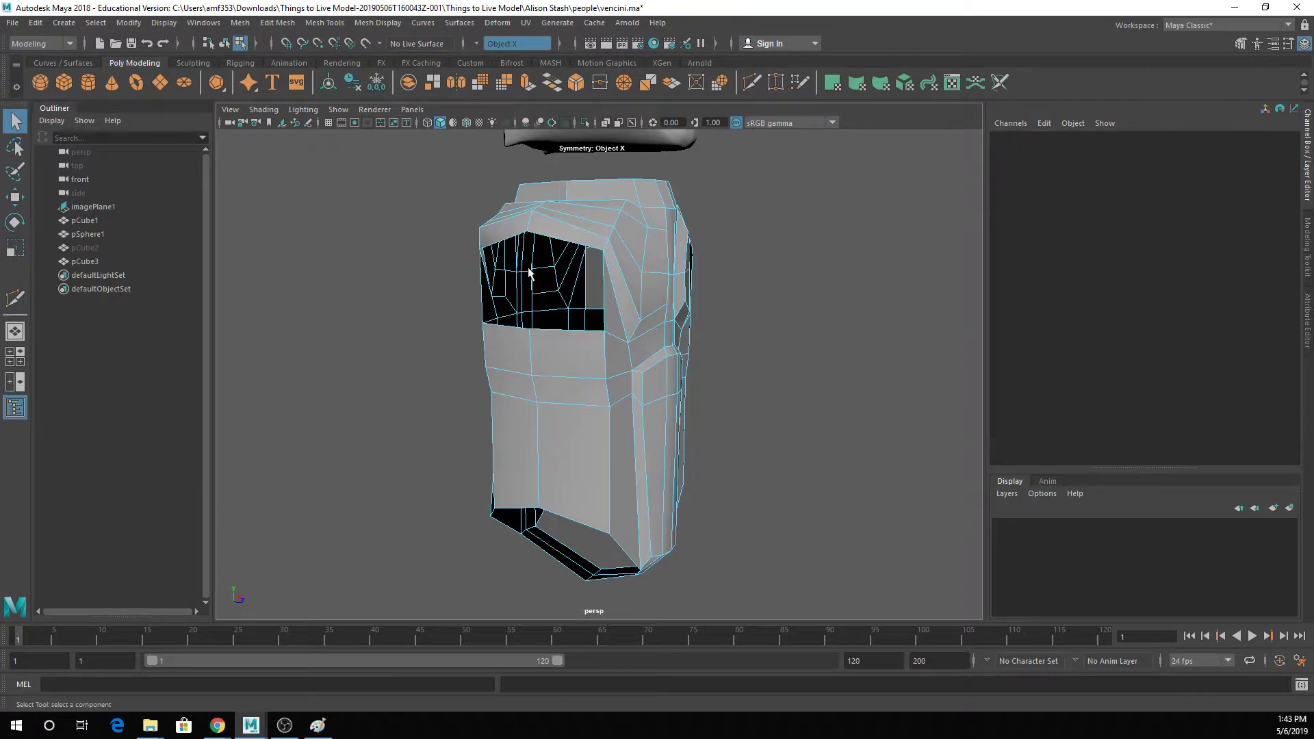
alt+drag(527, 272, 603, 293)
- Extrude the shoulder edge run, shrink it and push it further outward
right_drag(603, 293, 580, 226)
double_click(560, 278)
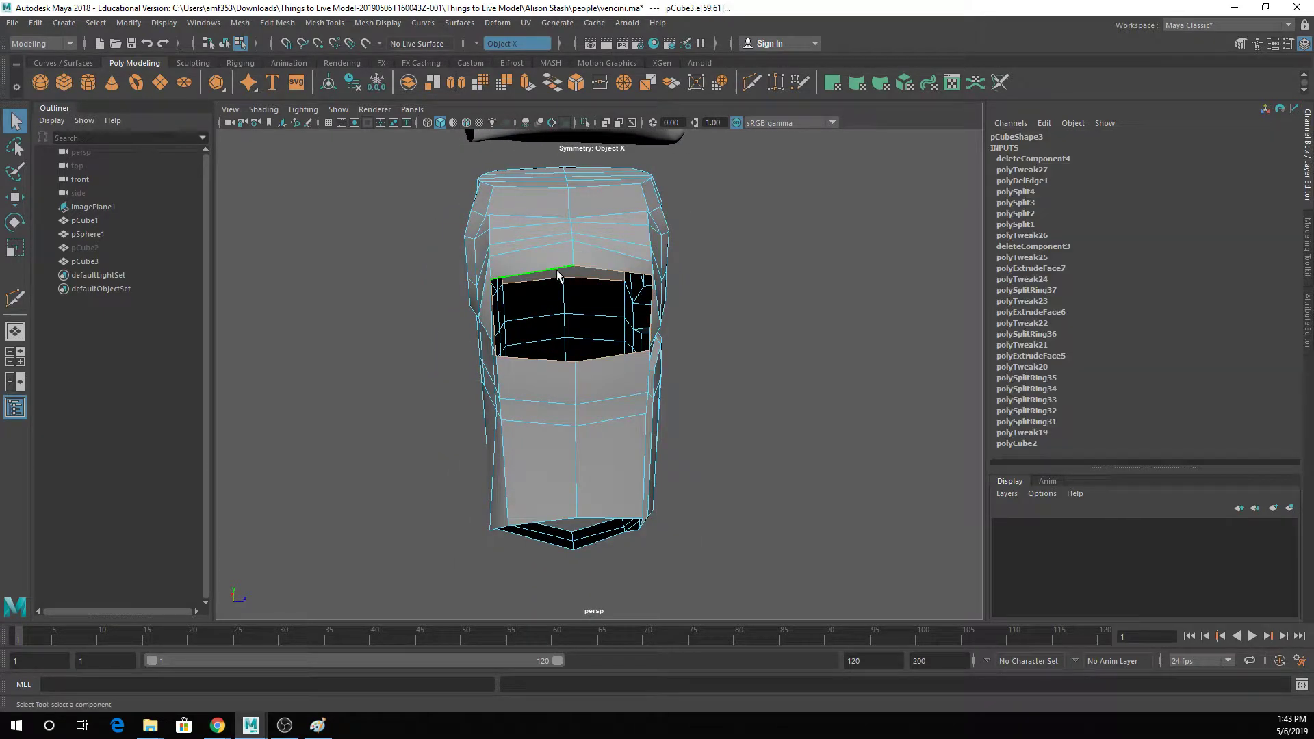
alt+drag(560, 278, 425, 258)
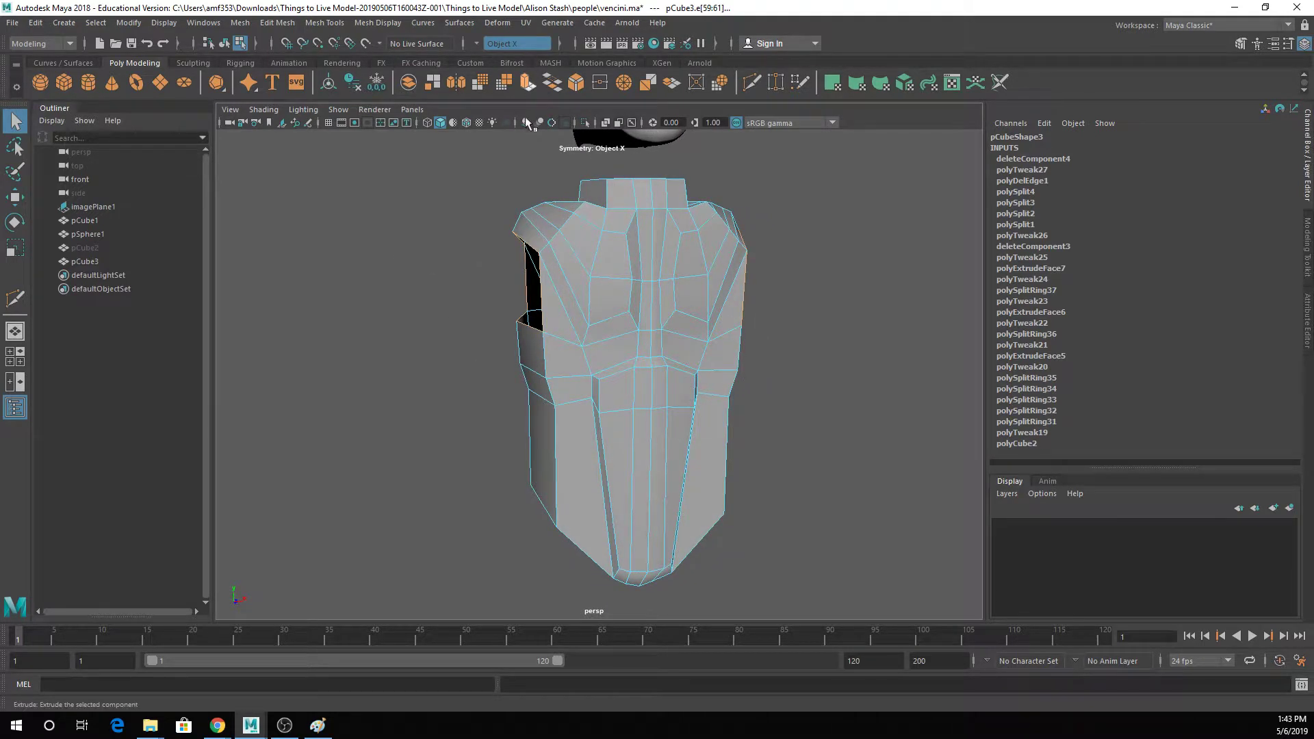
drag(512, 234, 484, 229)
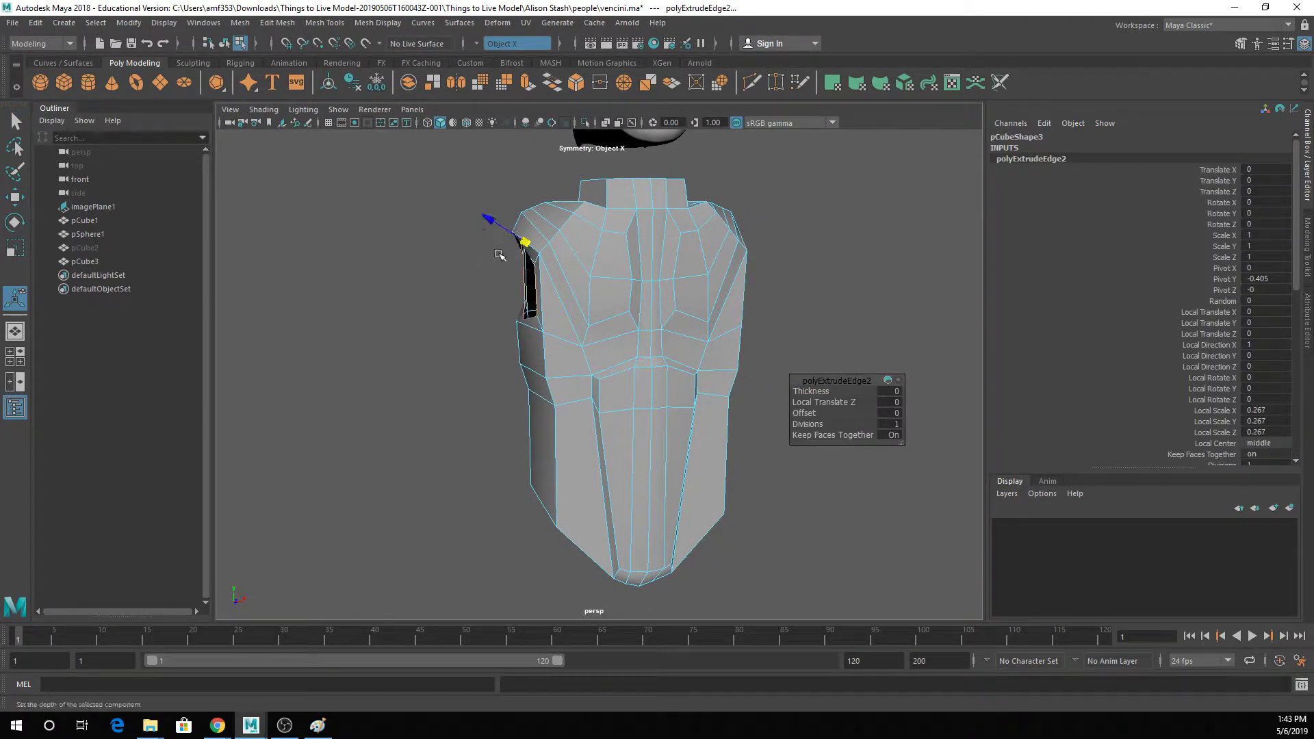
key(w)
drag(564, 280, 517, 280)
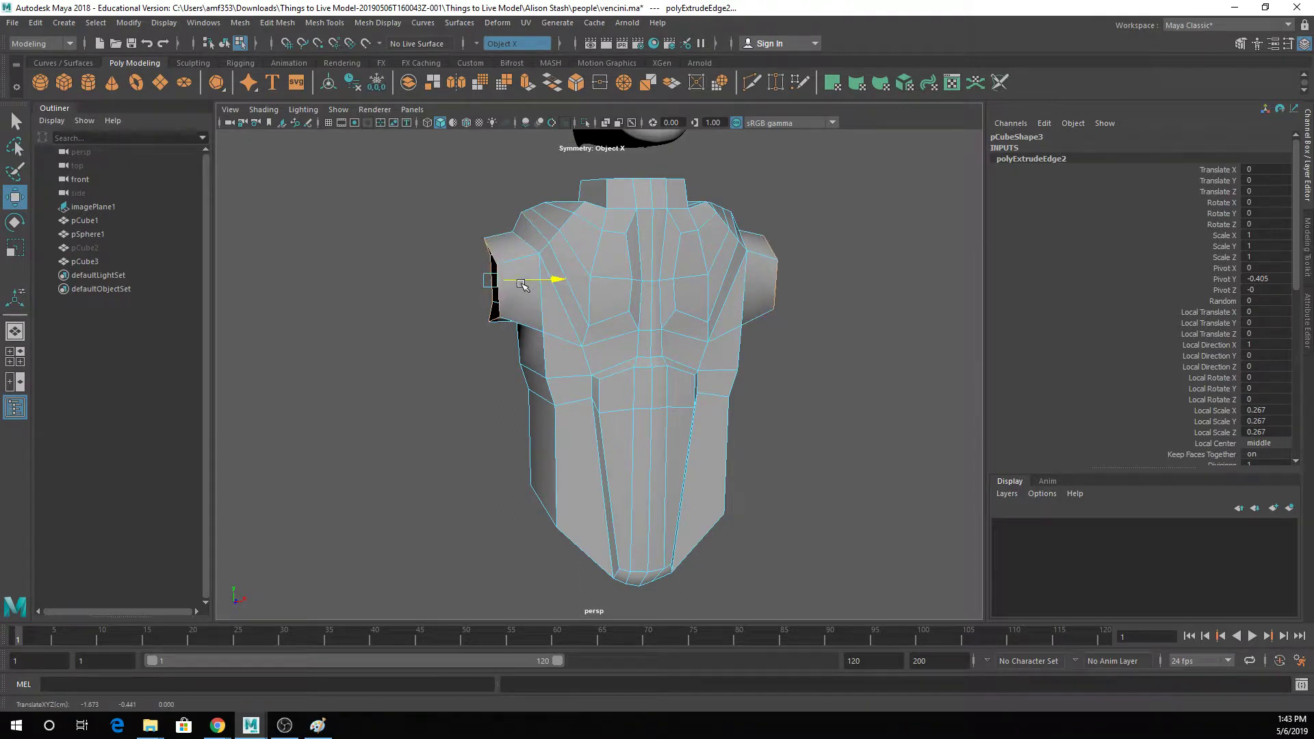
key(3)
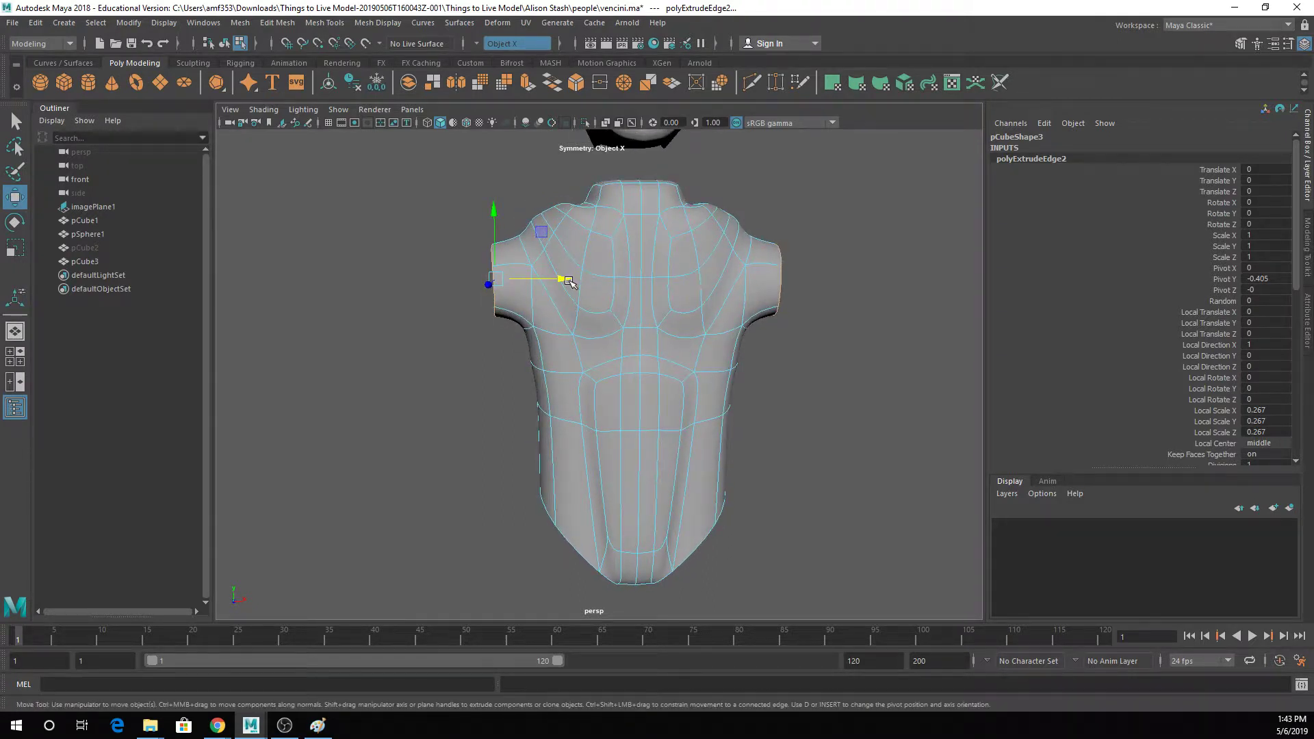
key(q)
click(594, 295)
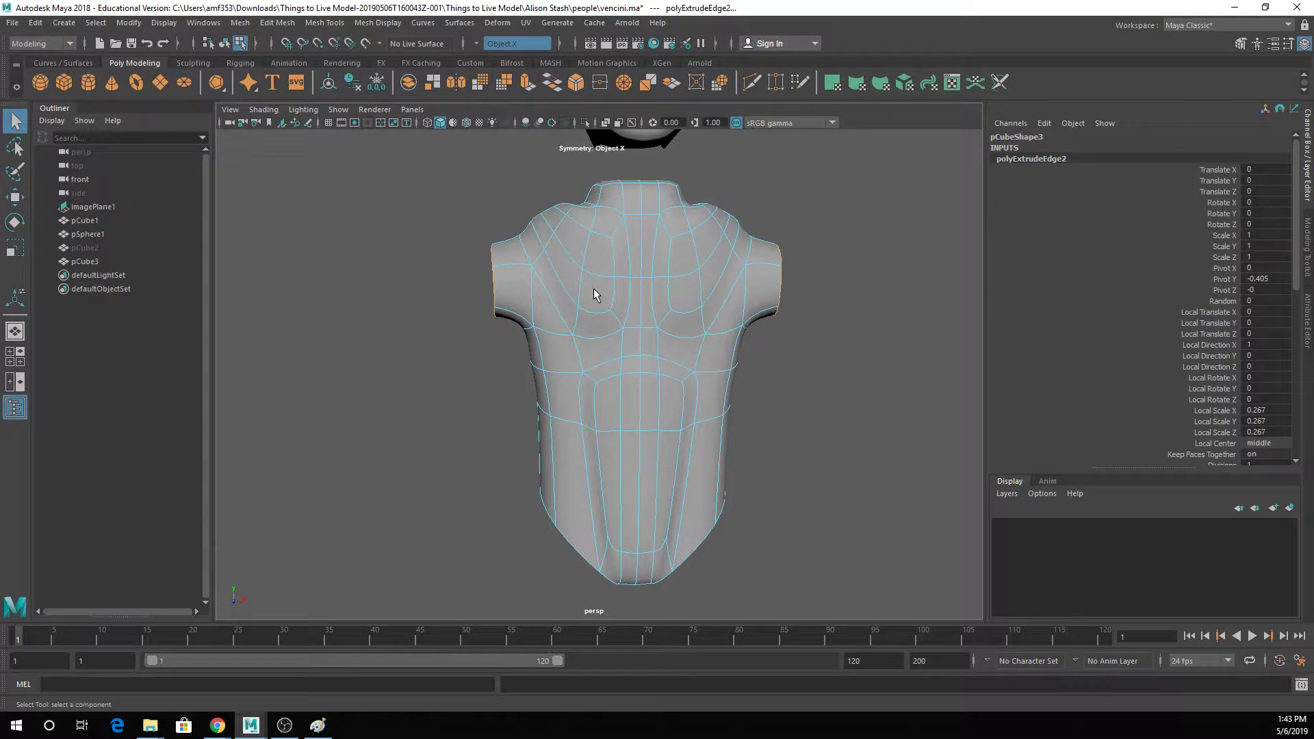
- Reposition the shoulder edges and shoulder edge loop to shape the shoulder cap
click(581, 288)
alt+drag(581, 288, 547, 240)
key(w)
key(q)
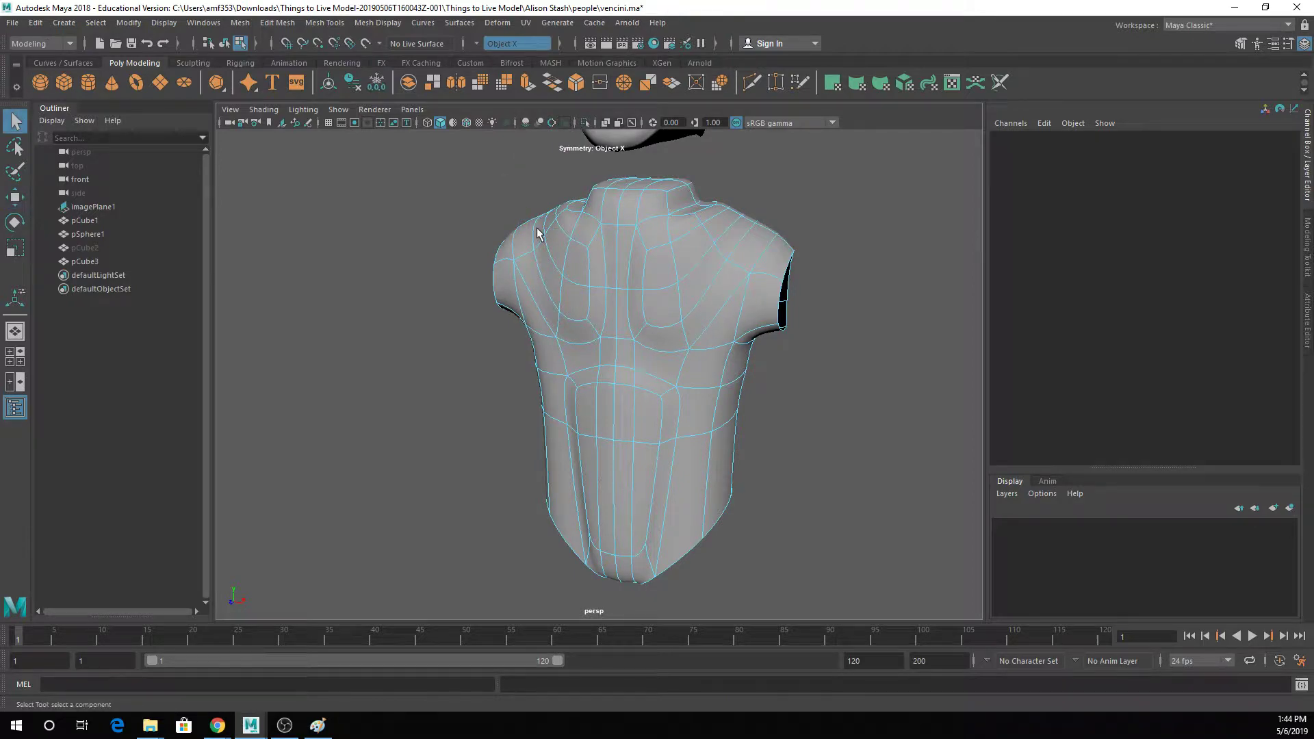
double_click(538, 233)
alt+drag(538, 236, 517, 267)
key(w)
key(q)
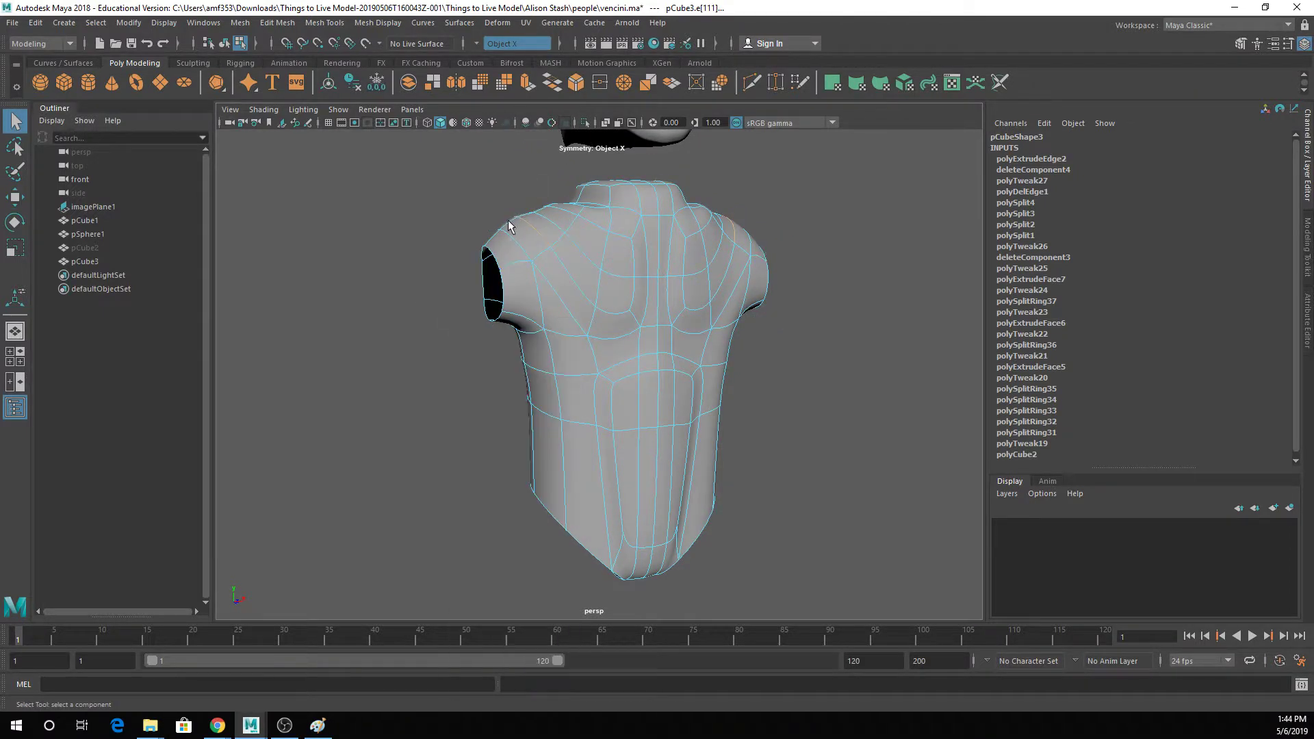
- Extrude the sleeve opening edges and pull them out into an arm tube
click(498, 261)
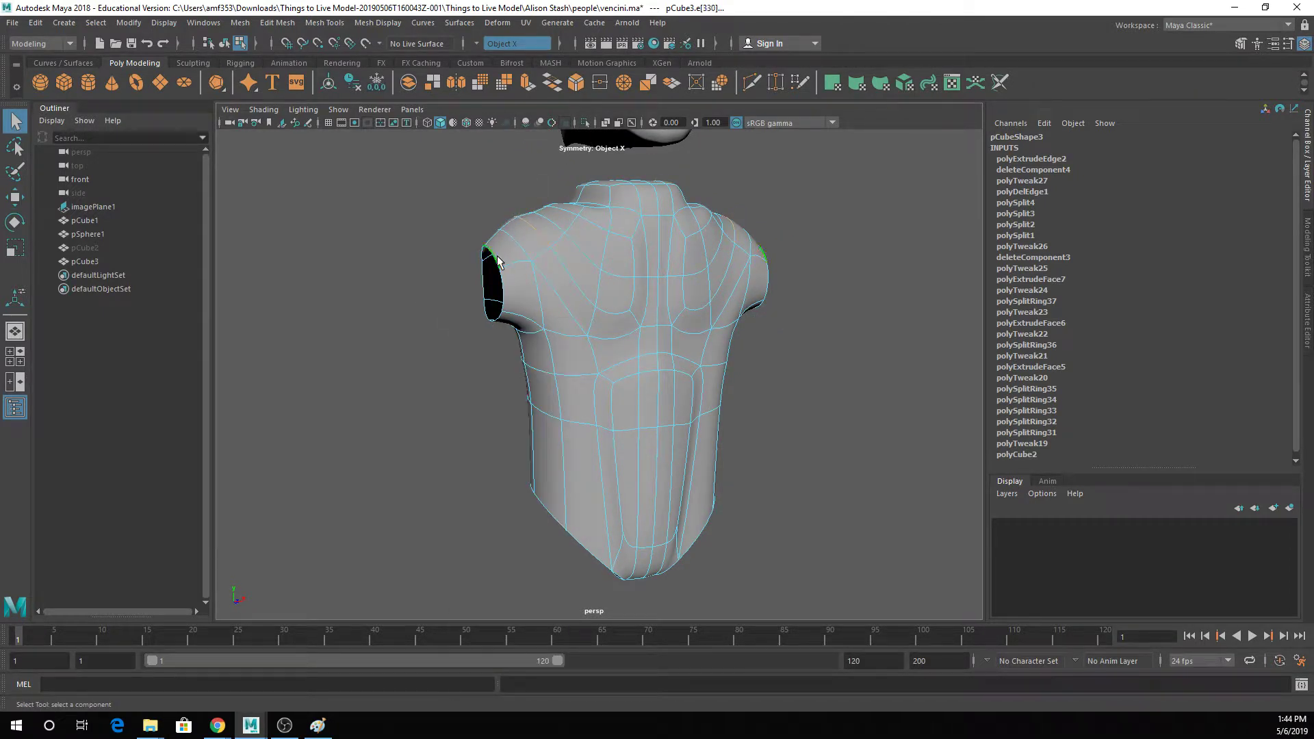
click(528, 82)
drag(492, 280, 498, 353)
key(r)
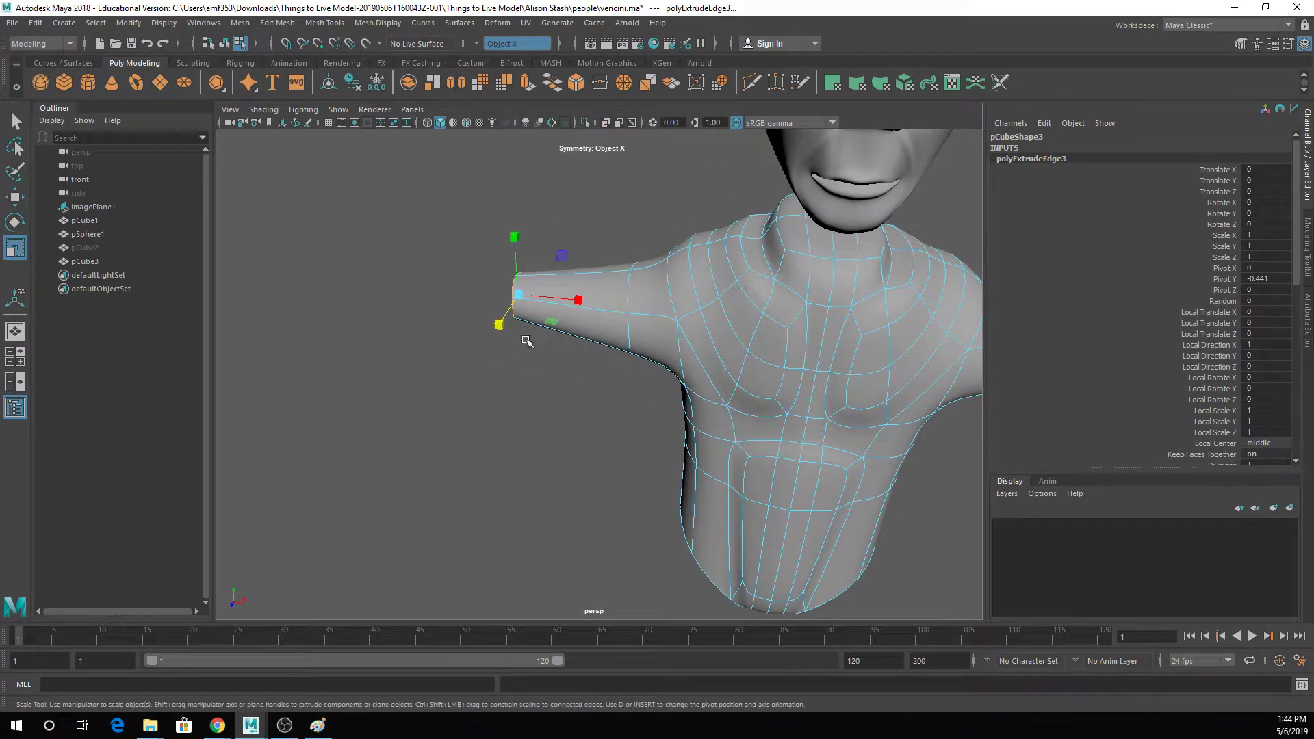
- Extrude the arm-end edges again with Ctrl+E and lengthen the arm outward
alt+drag(527, 341, 575, 247)
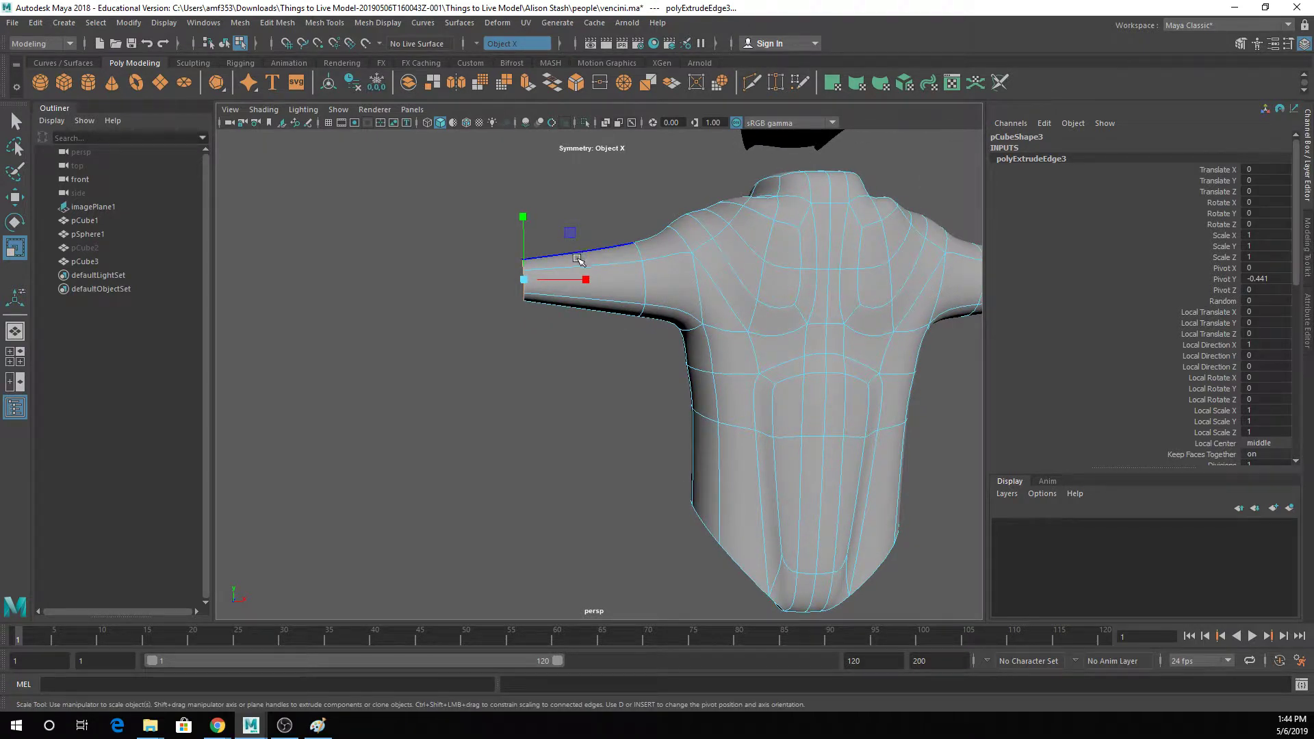
key(ctrl+e)
key(w)
drag(565, 280, 438, 281)
scroll(533, 299, up, 3)
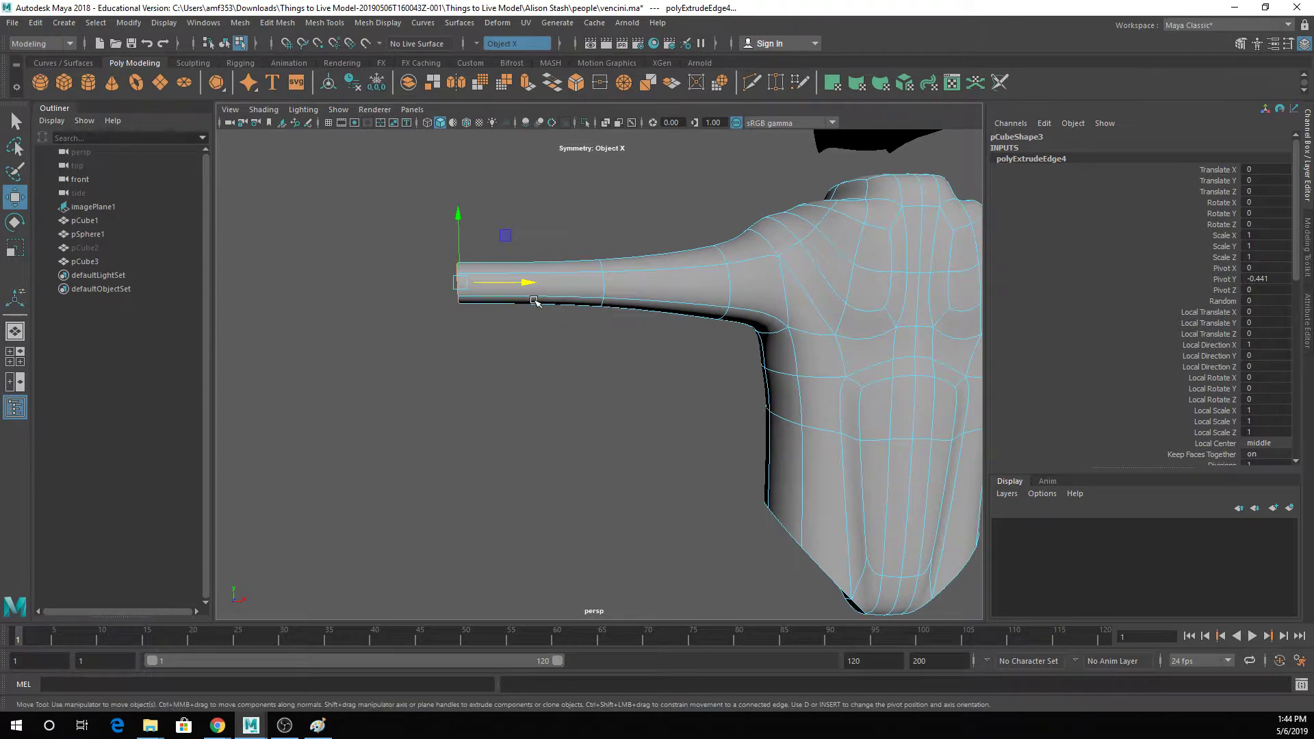
- Reselect the torso mesh in object mode and check it faceted and smoothed
key(q)
key(F8)
click(693, 206)
scroll(663, 285, down, 3)
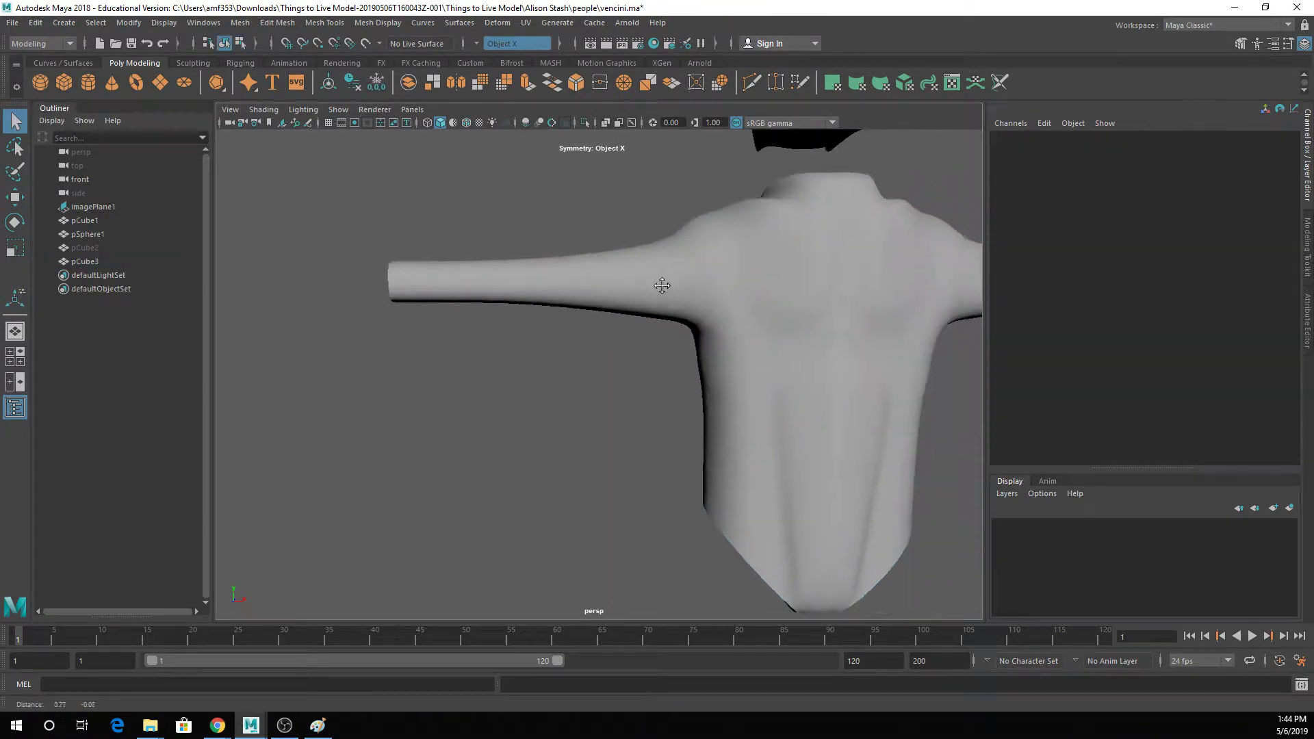
click(619, 285)
key(1)
scroll(508, 286, down, 1)
alt+drag(507, 286, 510, 357)
key(3)
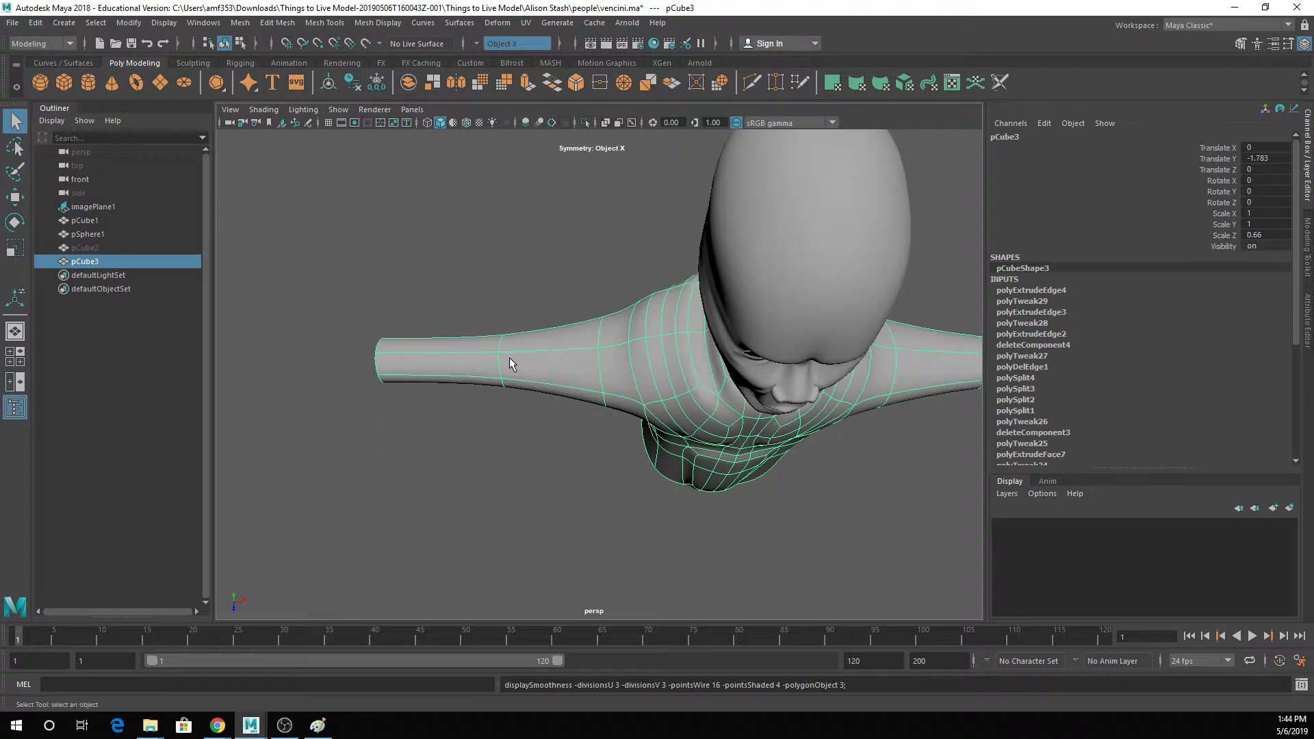
scroll(510, 357, up, 2)
- Bend the arm's last segment faces at the elbow around a relocated pivot
right_drag(446, 331, 446, 372)
drag(398, 246, 410, 503)
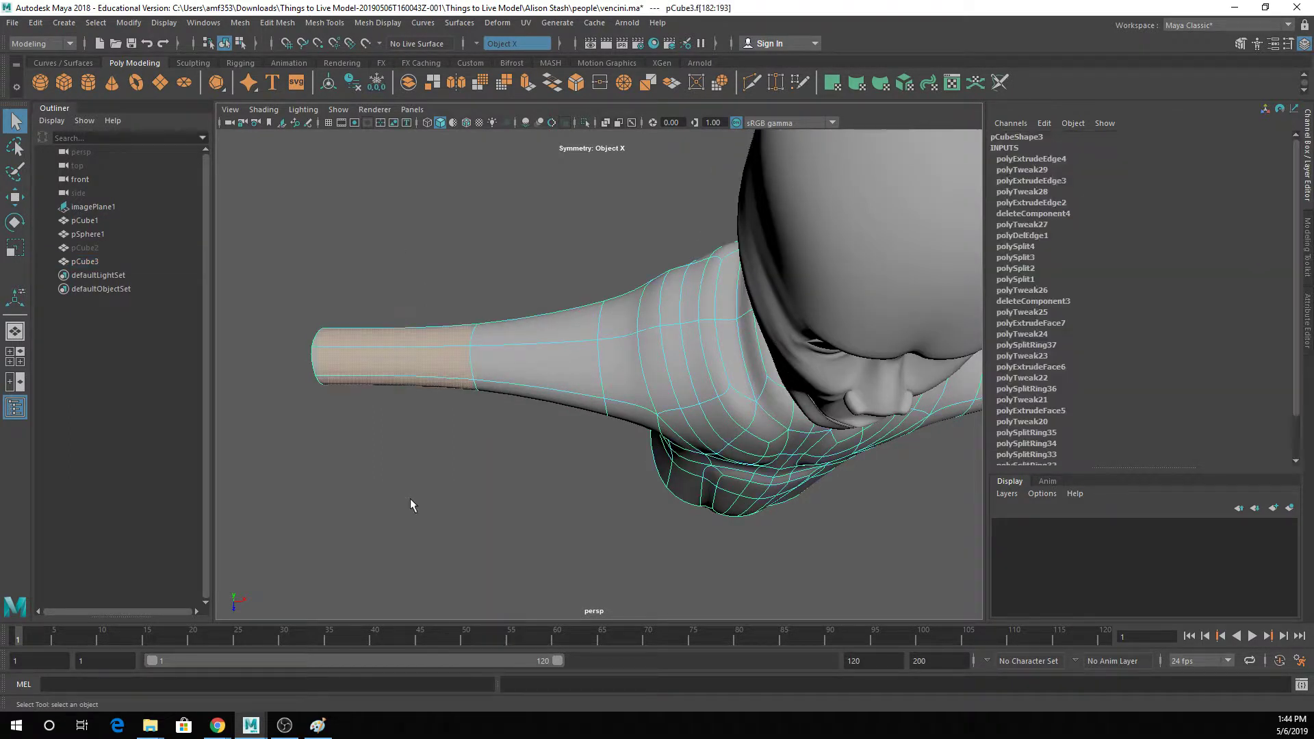
key(e)
key(d)
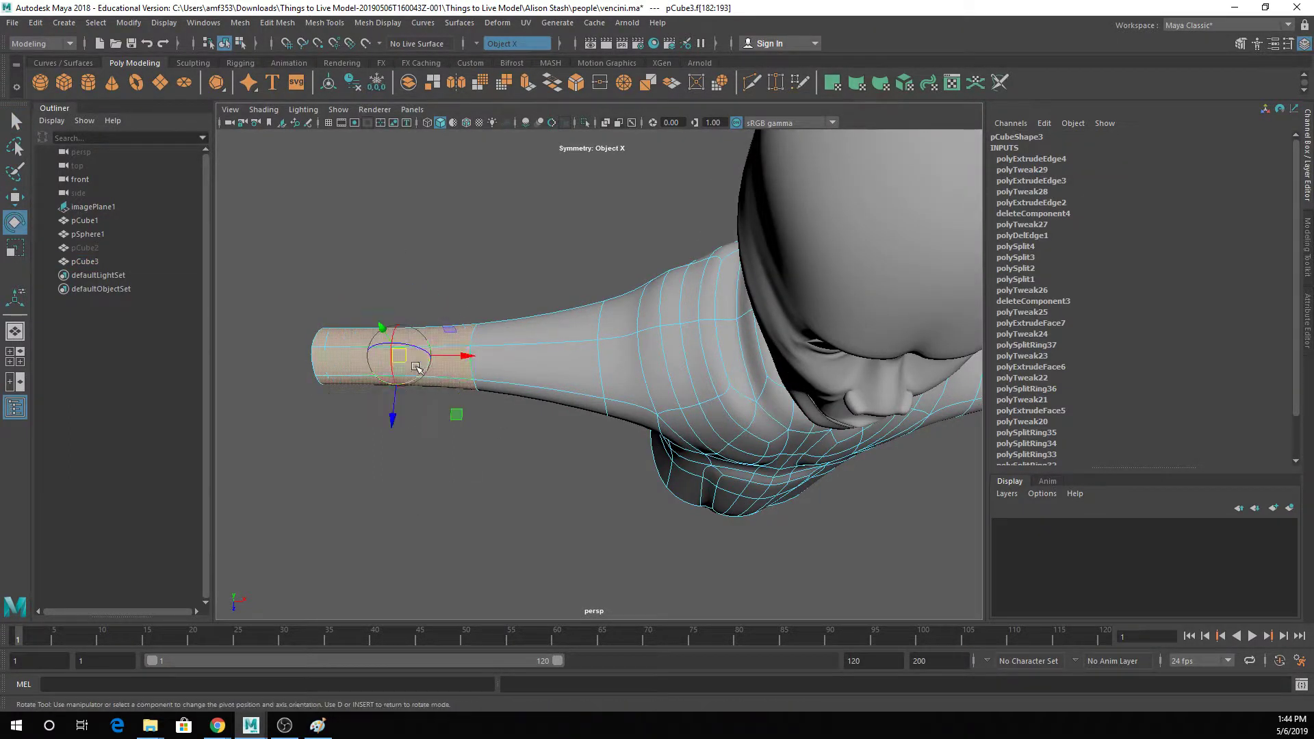
drag(439, 357, 505, 339)
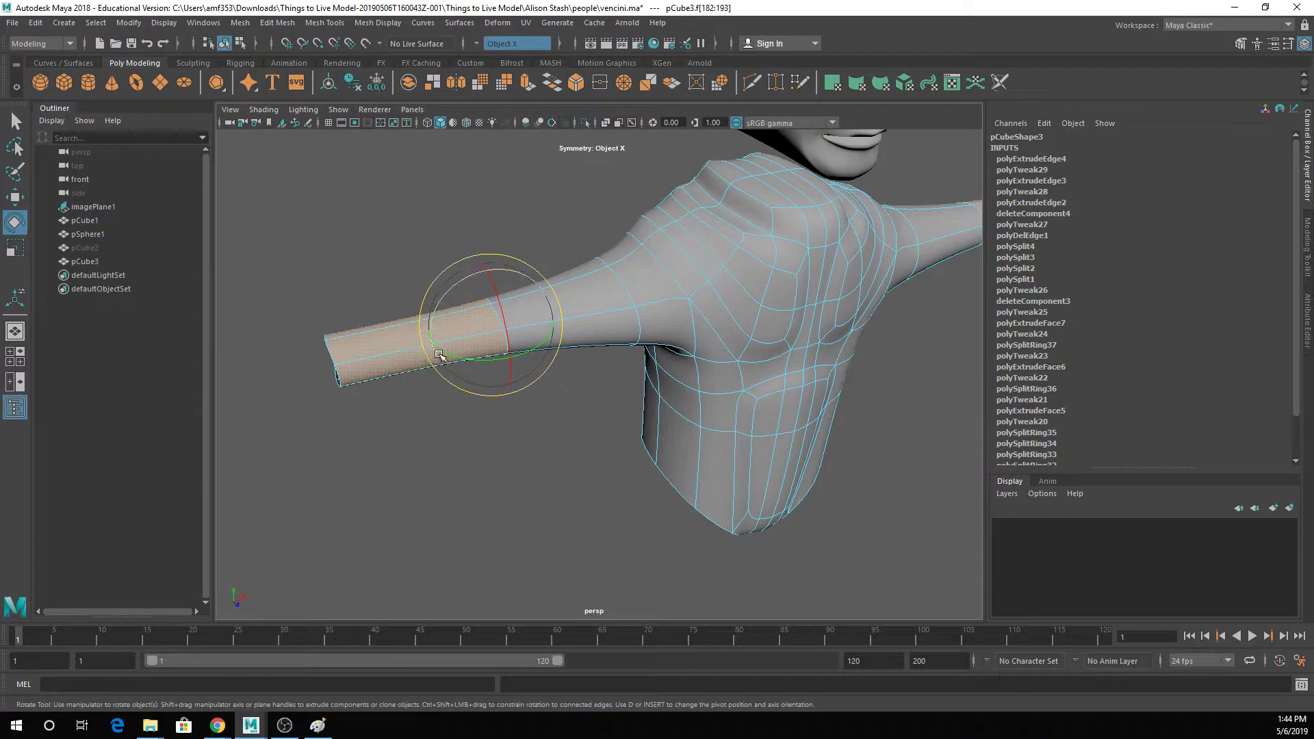
drag(423, 357, 631, 410)
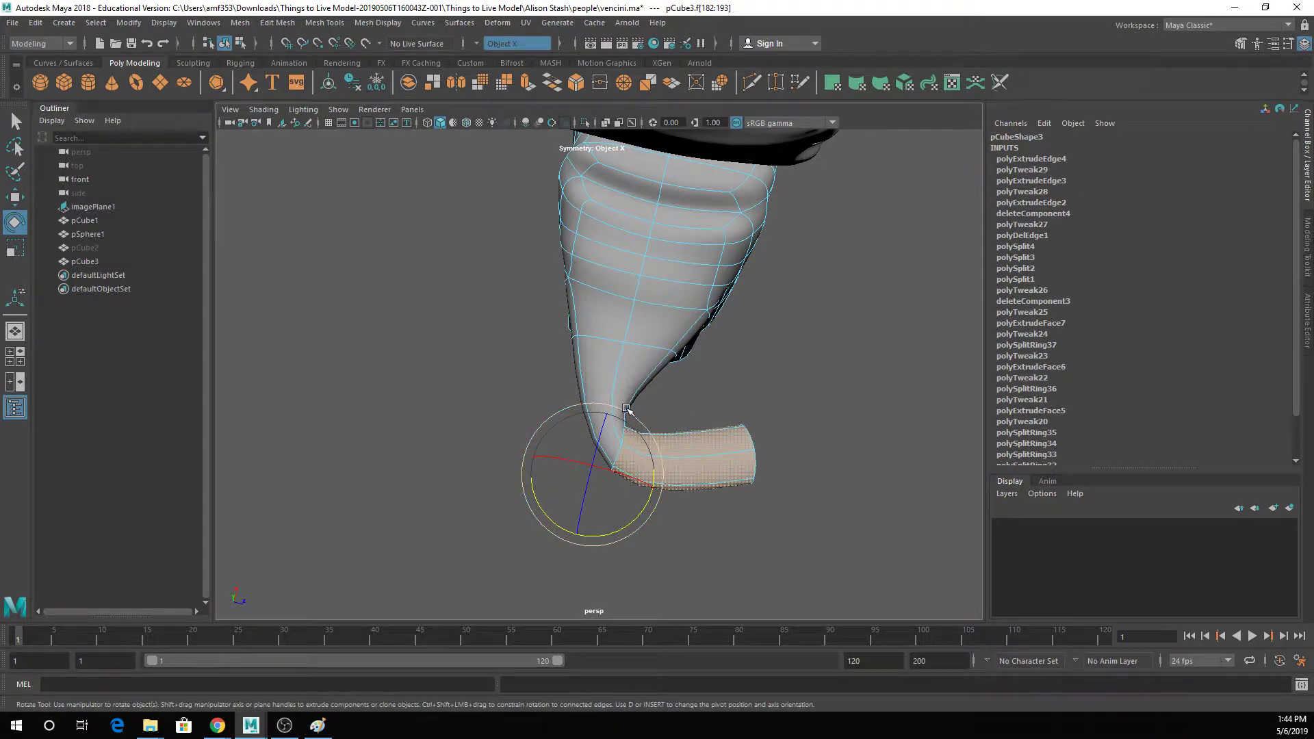
- Inspect the bent arm, then undo the forearm bend
key(1)
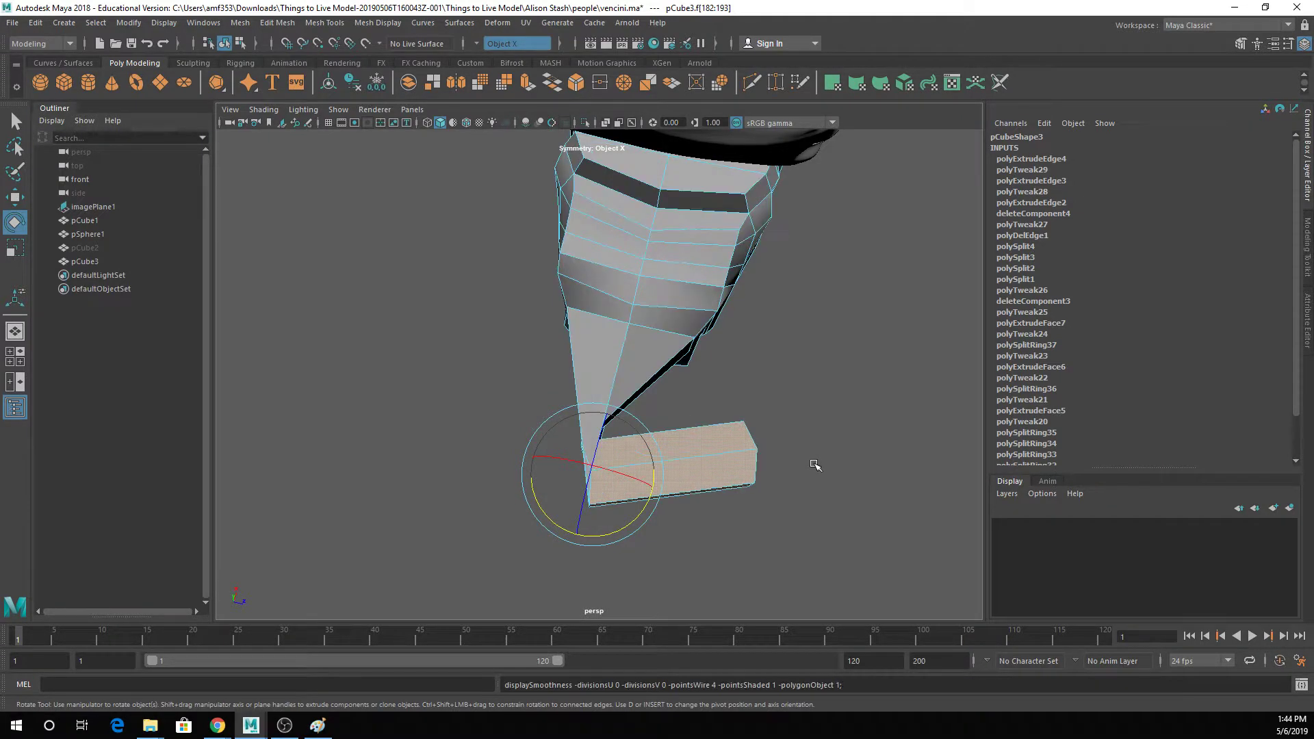
alt+drag(686, 479, 520, 445)
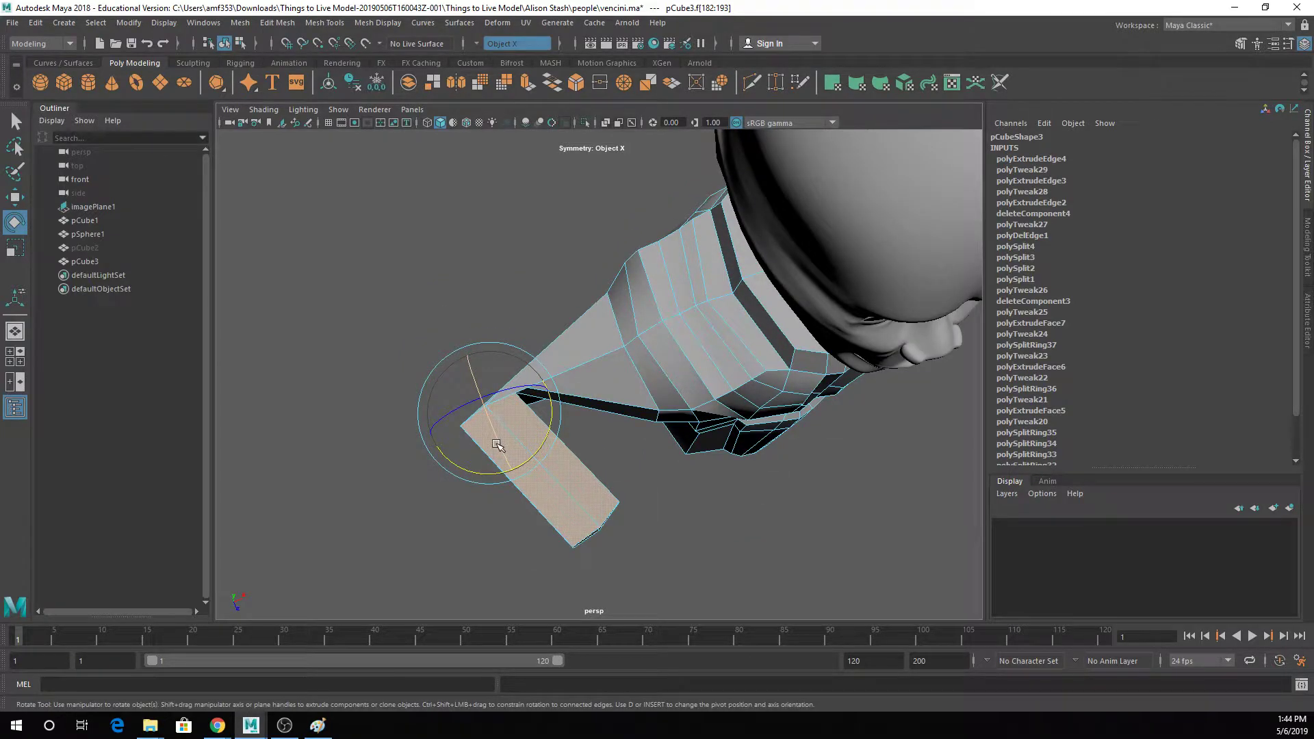
key(3)
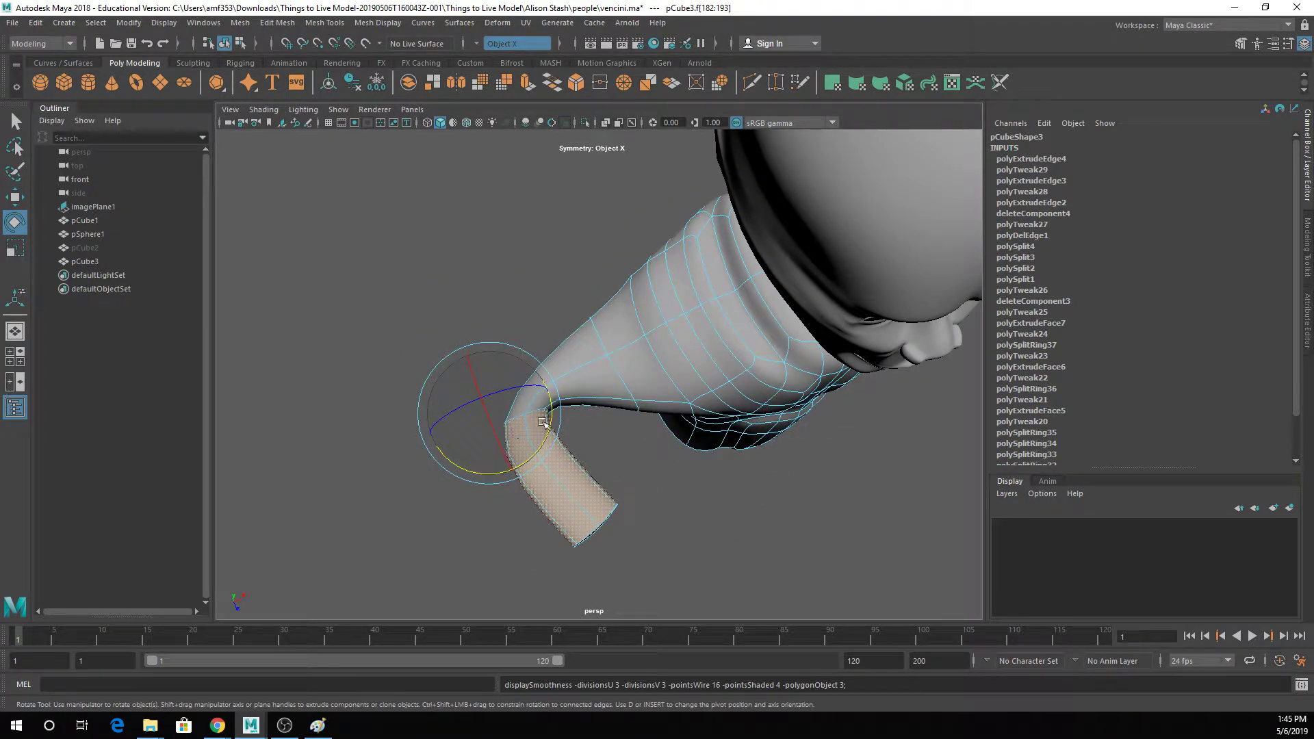
key(1)
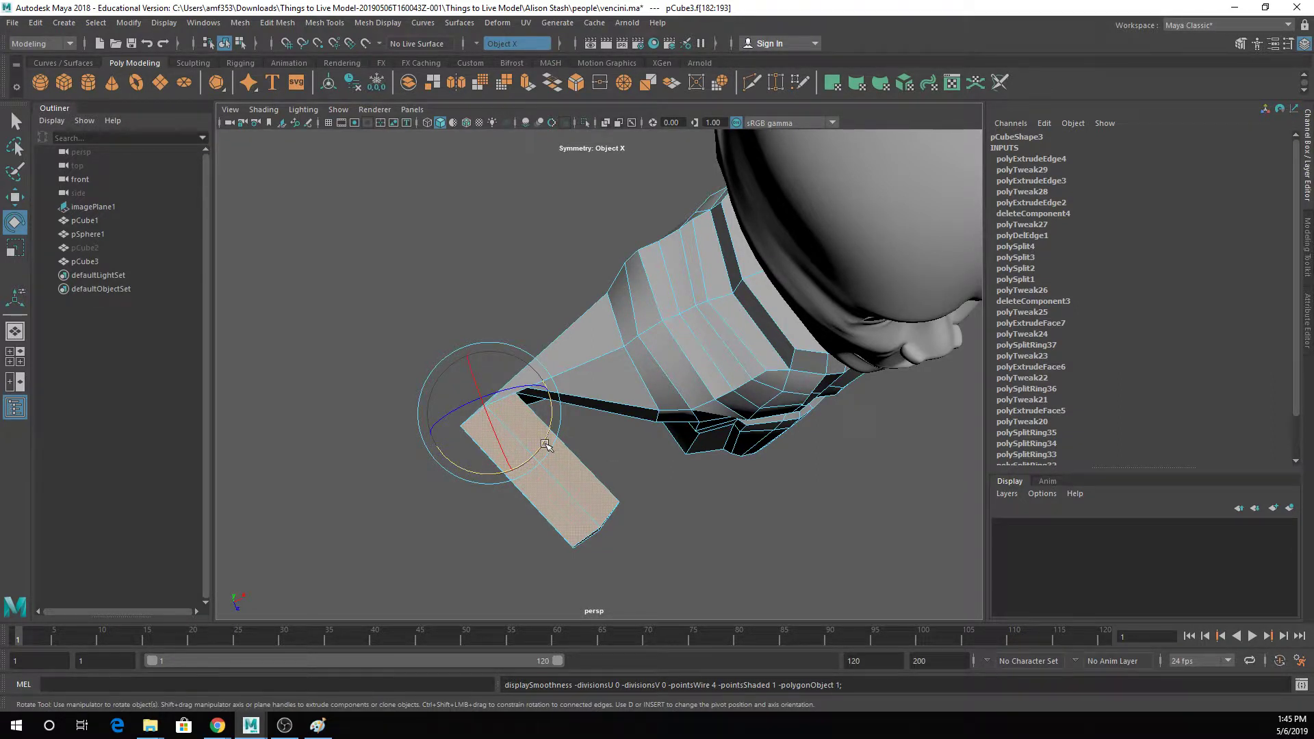
key(super+x)
click(640, 479)
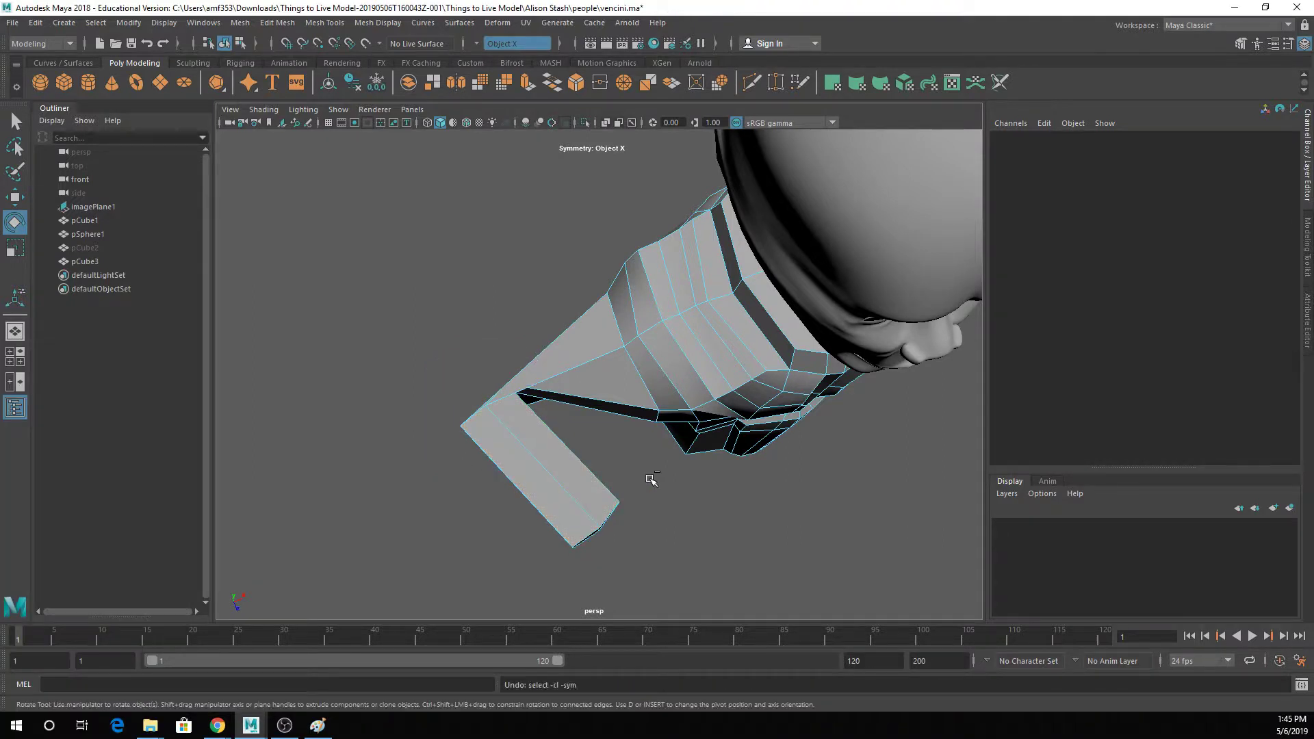
key(ctrl+z)
key(ctrl+z)
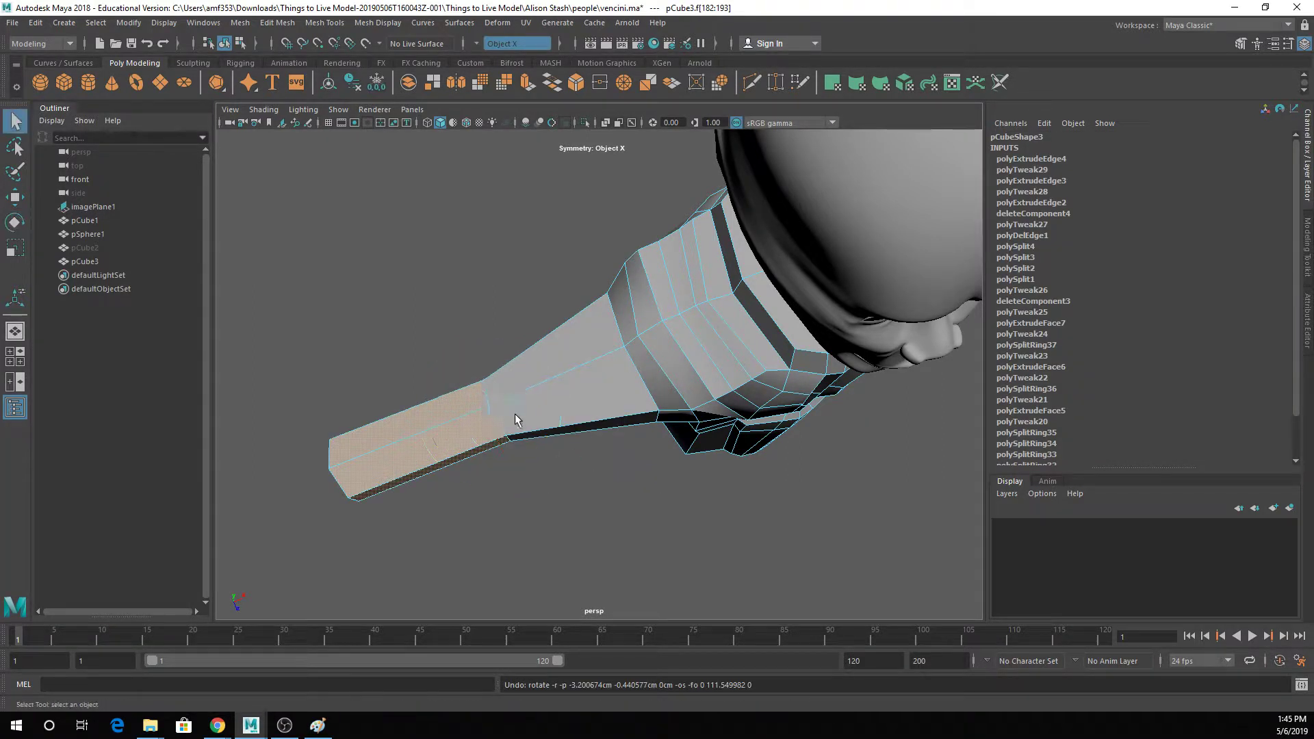
right_drag(475, 274, 541, 255)
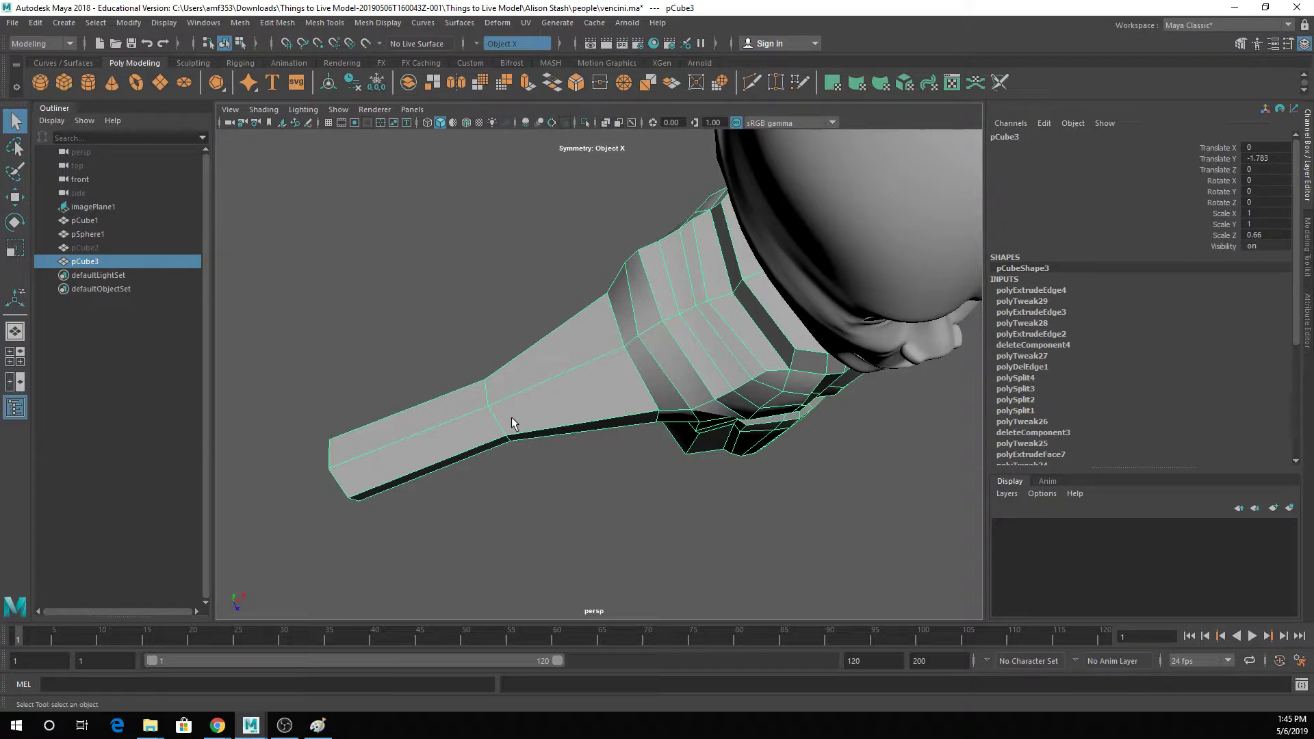
- Insert two edge loops near the elbow using Mesh Tools > Insert Edge Loop
scroll(511, 417, up, 2)
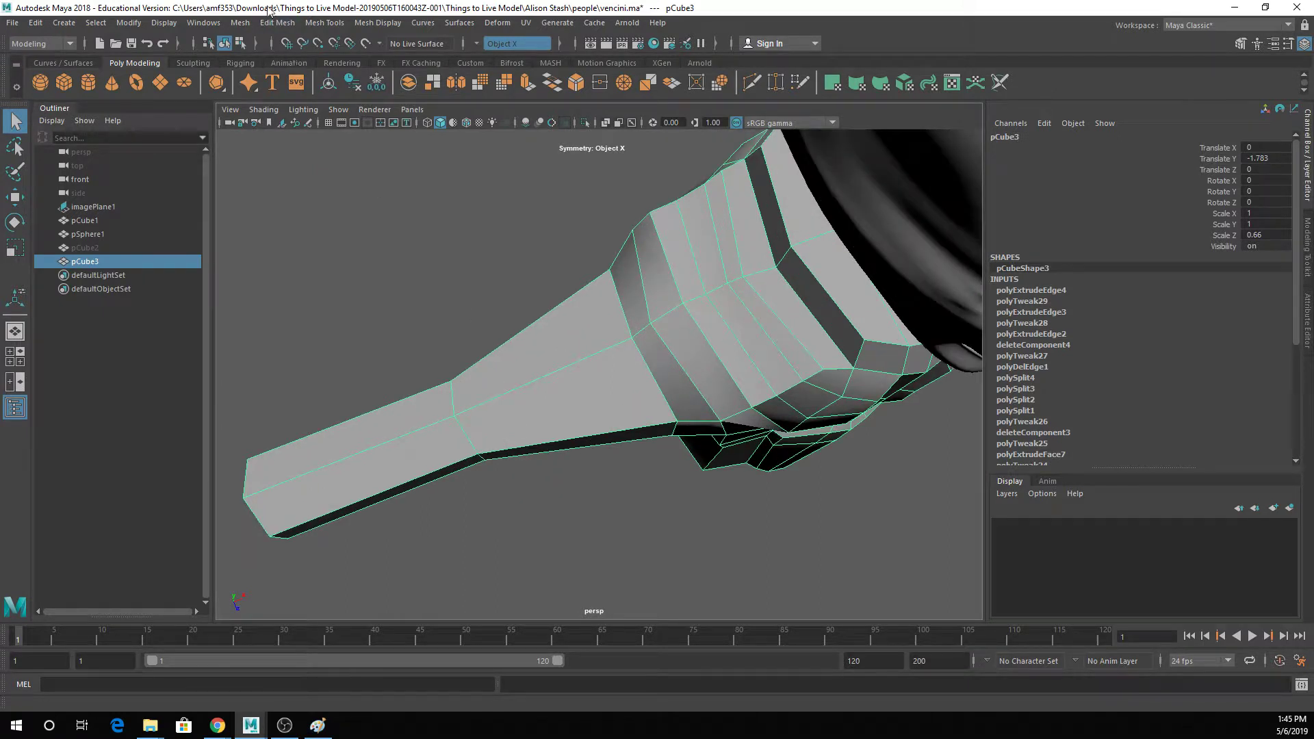
click(281, 22)
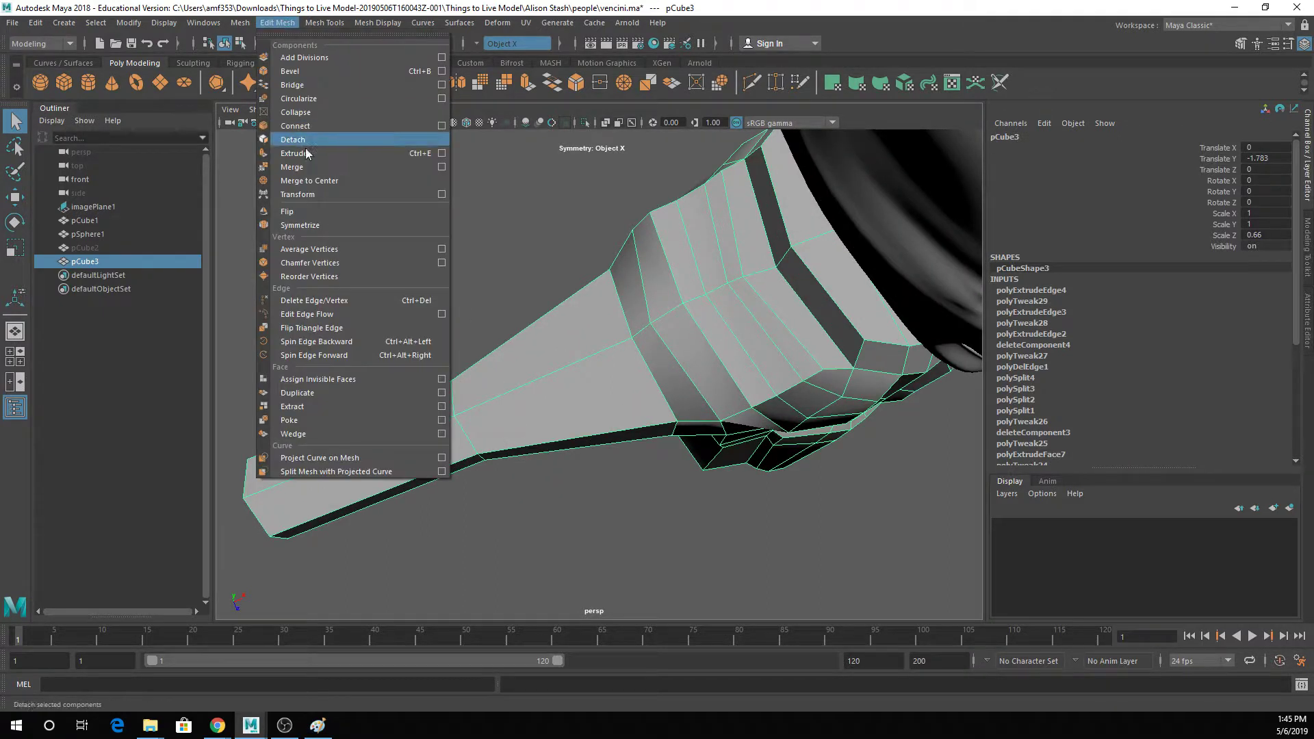
click(311, 185)
click(329, 23)
click(338, 128)
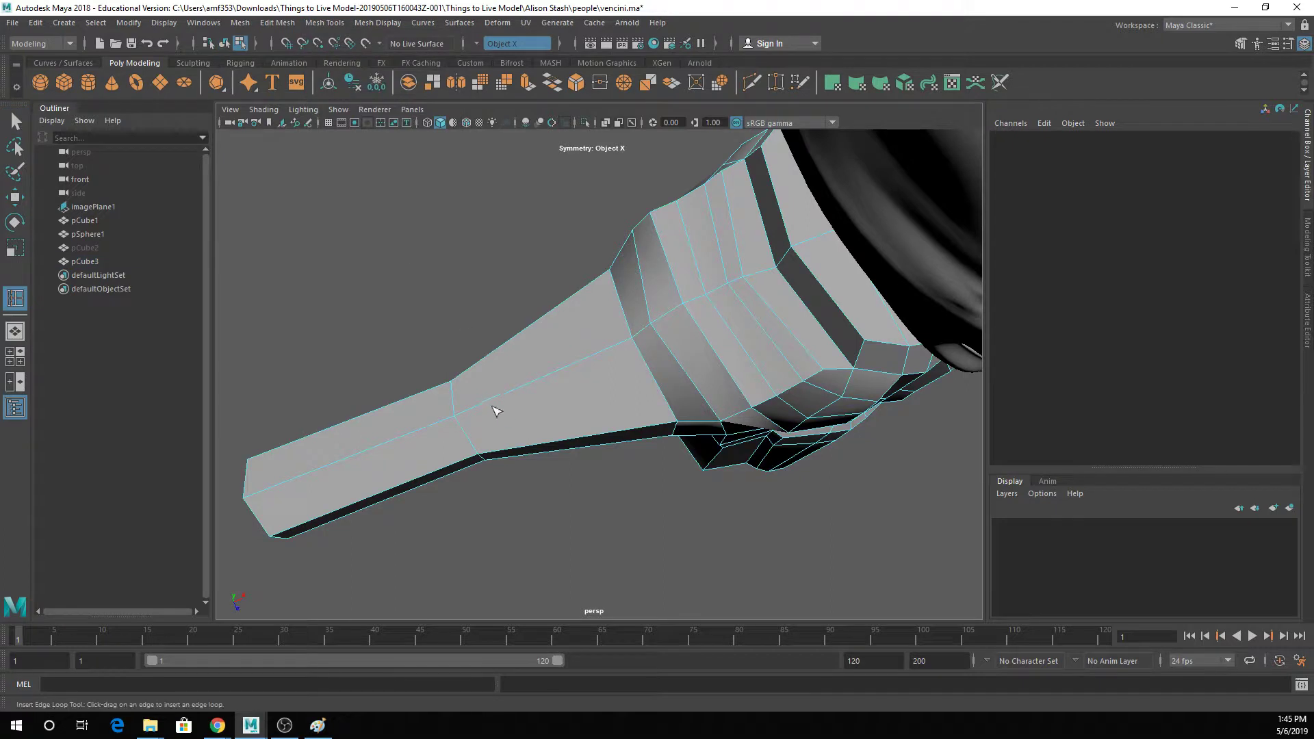
click(482, 408)
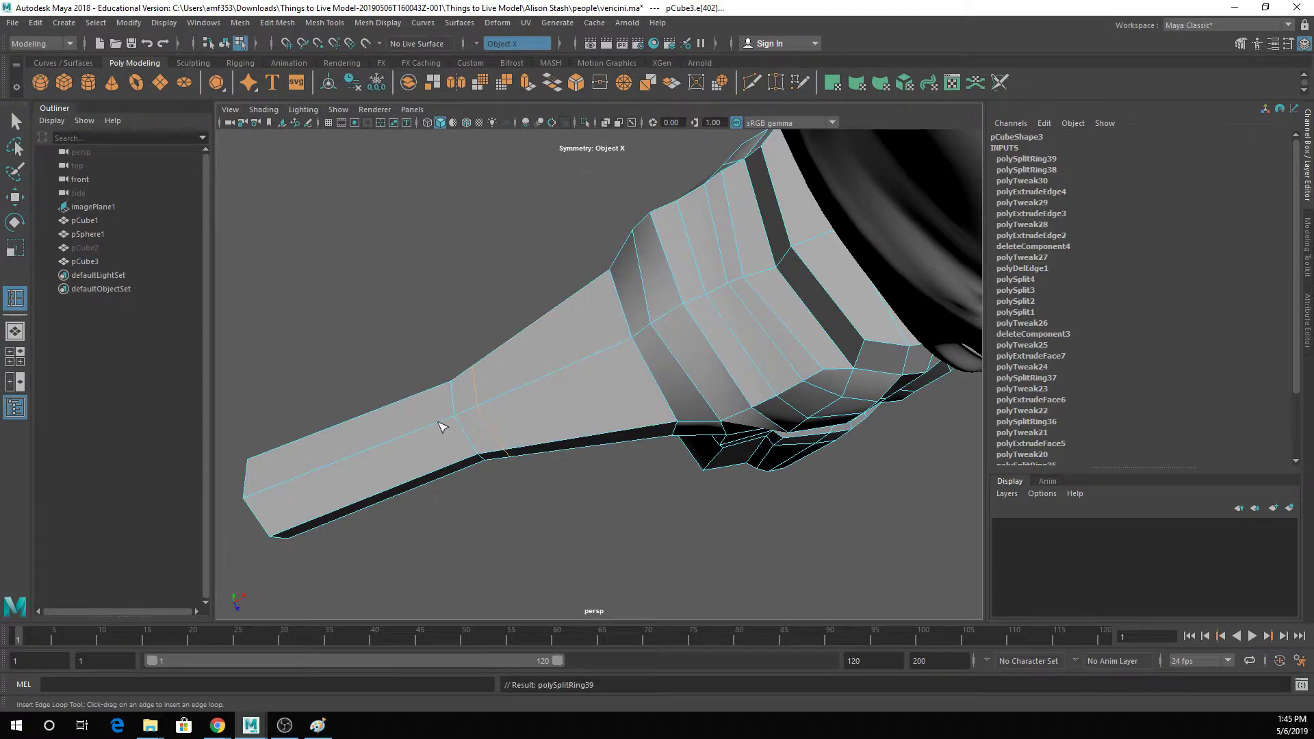
click(437, 425)
key(q)
- Pull the edge under the elbow downward and preview the smoothed result
right_click(457, 400)
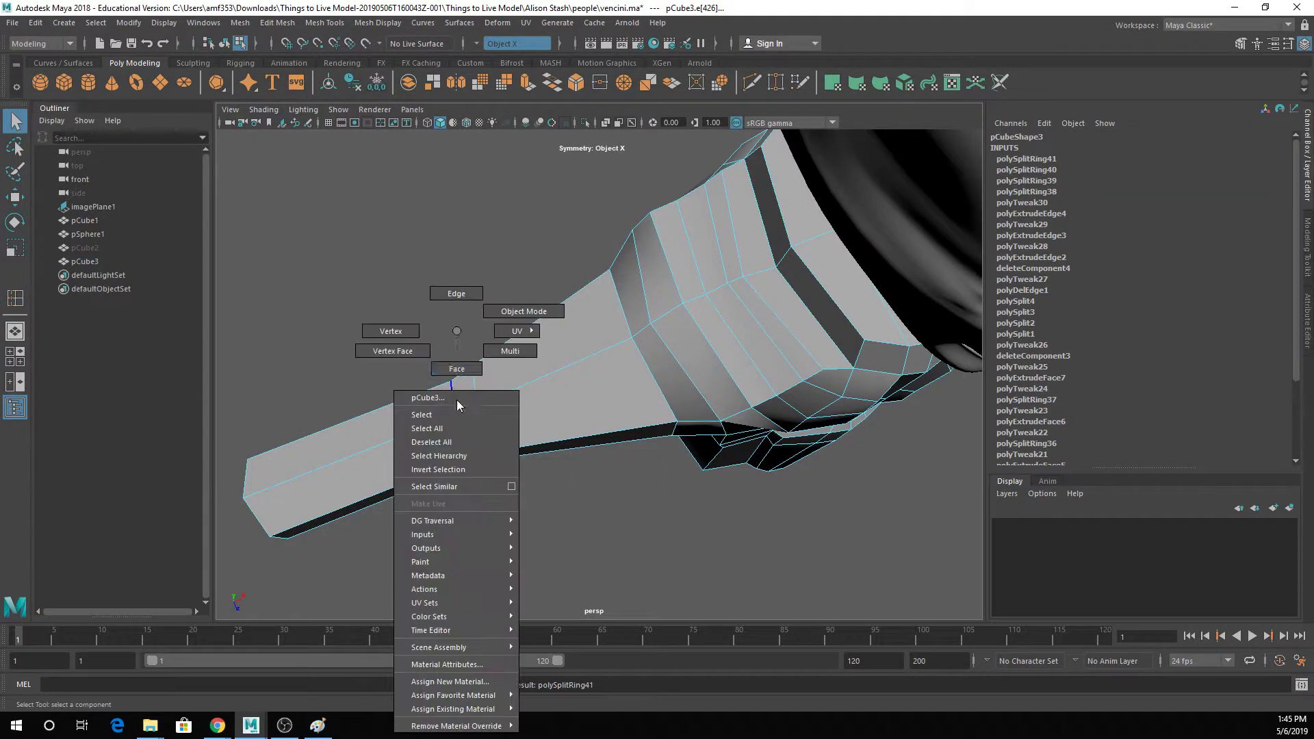
right_drag(458, 400, 457, 294)
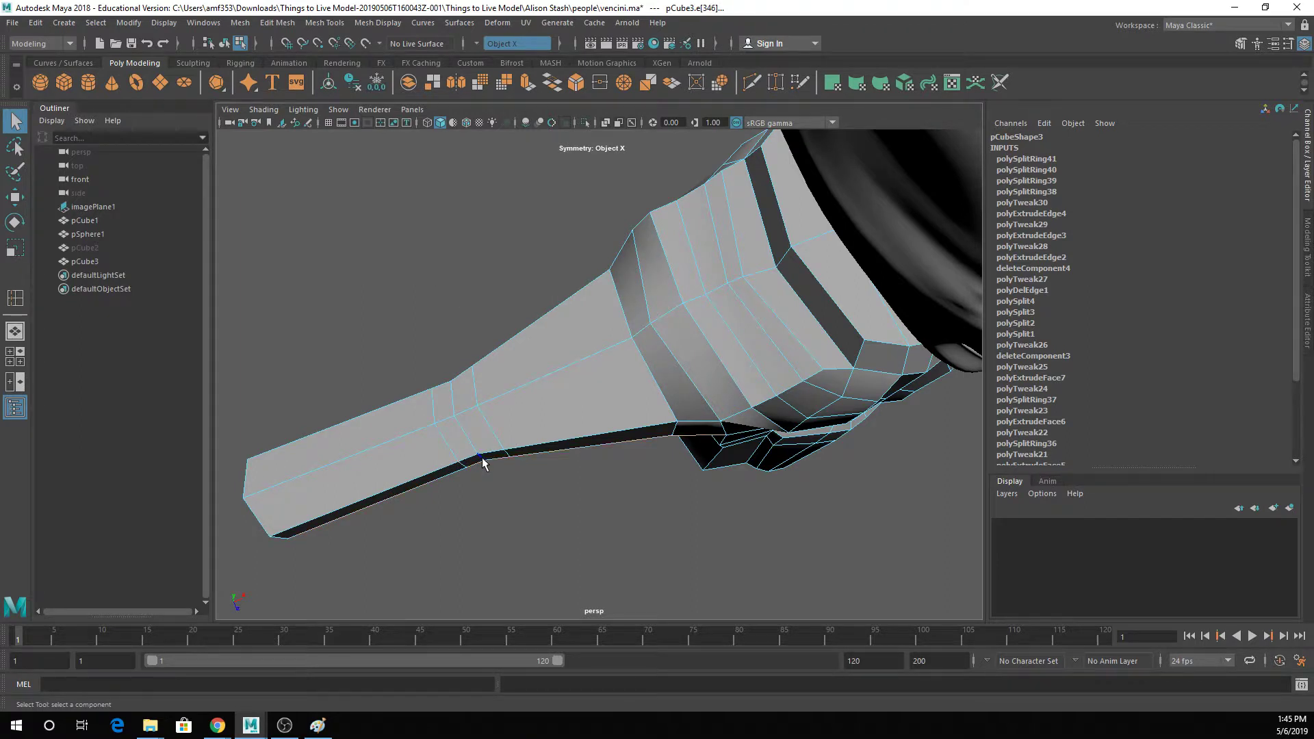
key(w)
click(482, 459)
drag(489, 479, 486, 483)
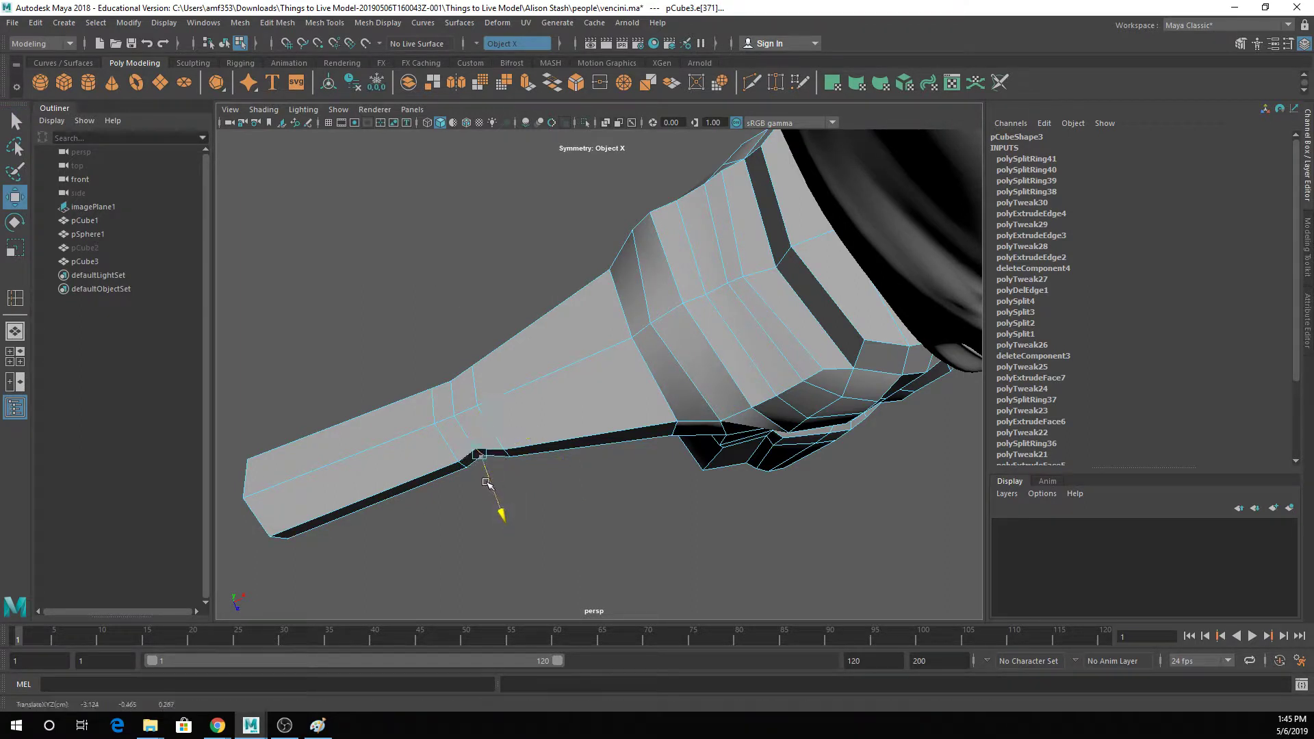
key(3)
- Select arm vertices around the elbow for moving
key(q)
right_drag(528, 322, 466, 323)
alt+drag(466, 323, 756, 302)
key(w)
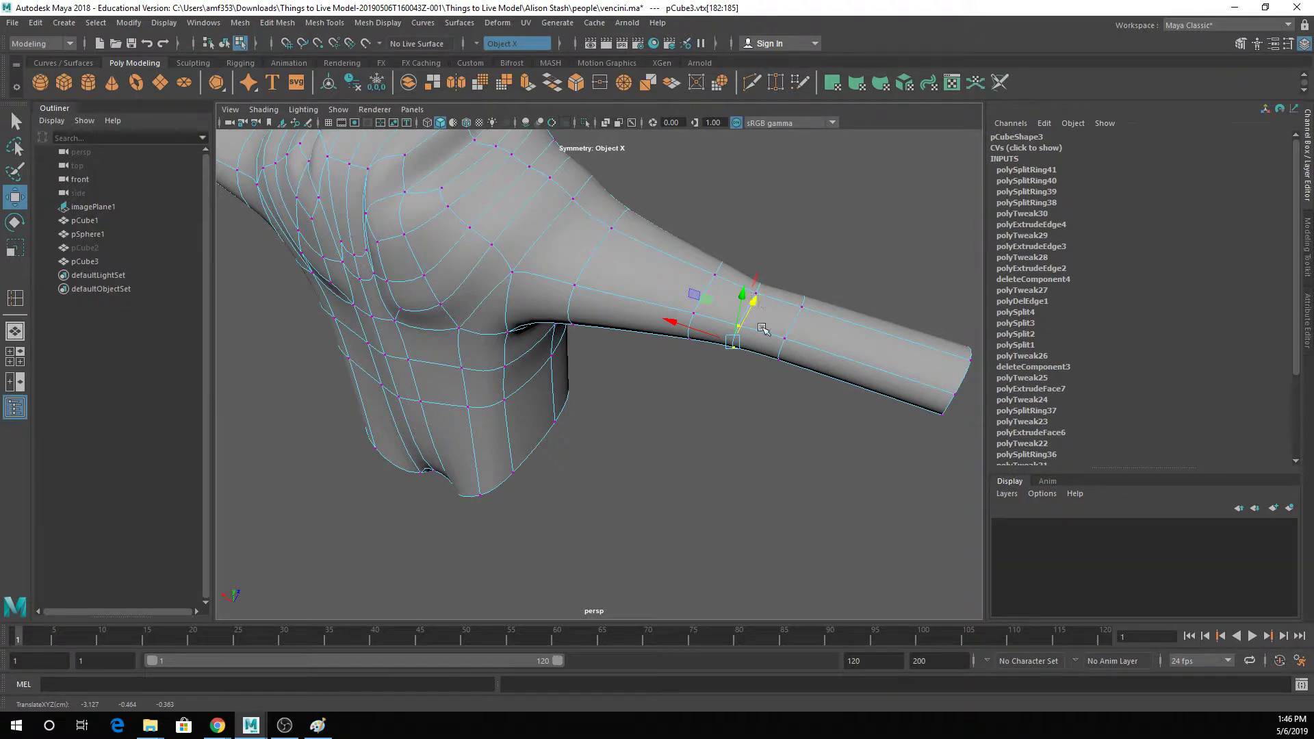
- Extrude the forearm face and pull it downward into a small bump
ctrl+right_drag(763, 330, 758, 367)
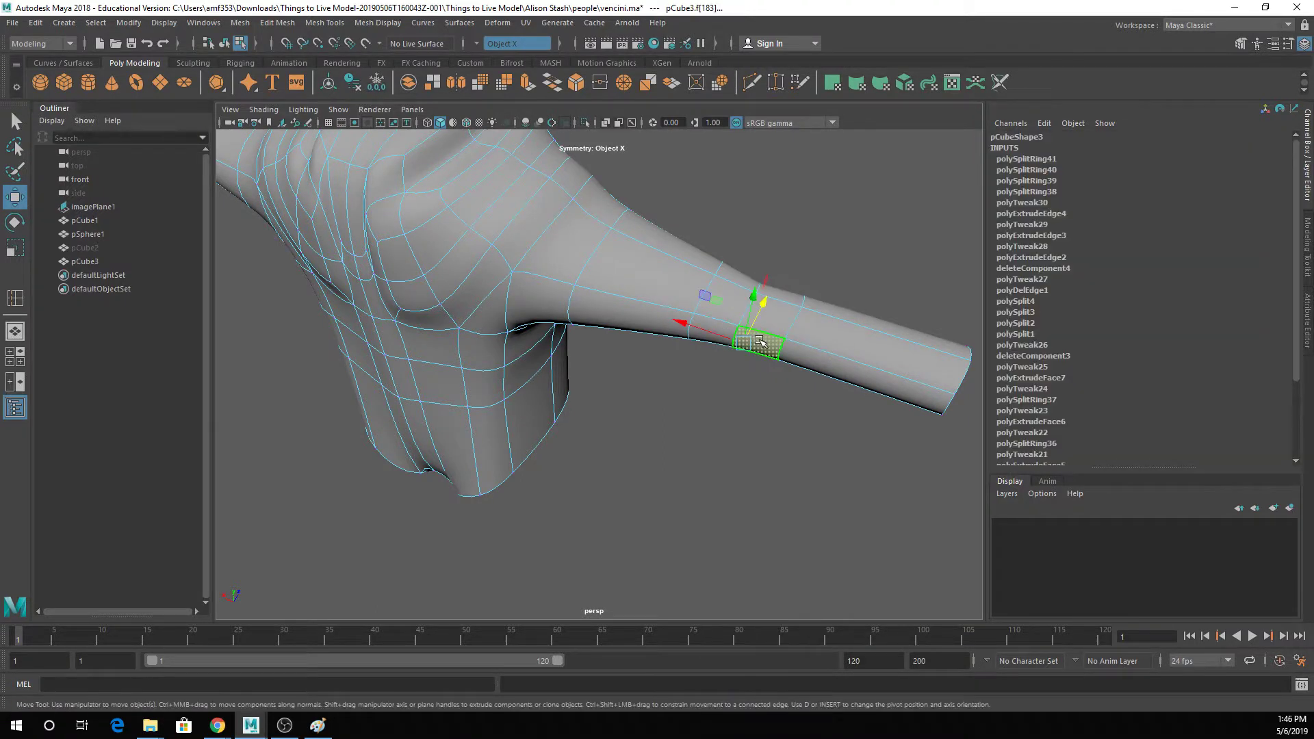
click(524, 78)
drag(744, 366, 820, 376)
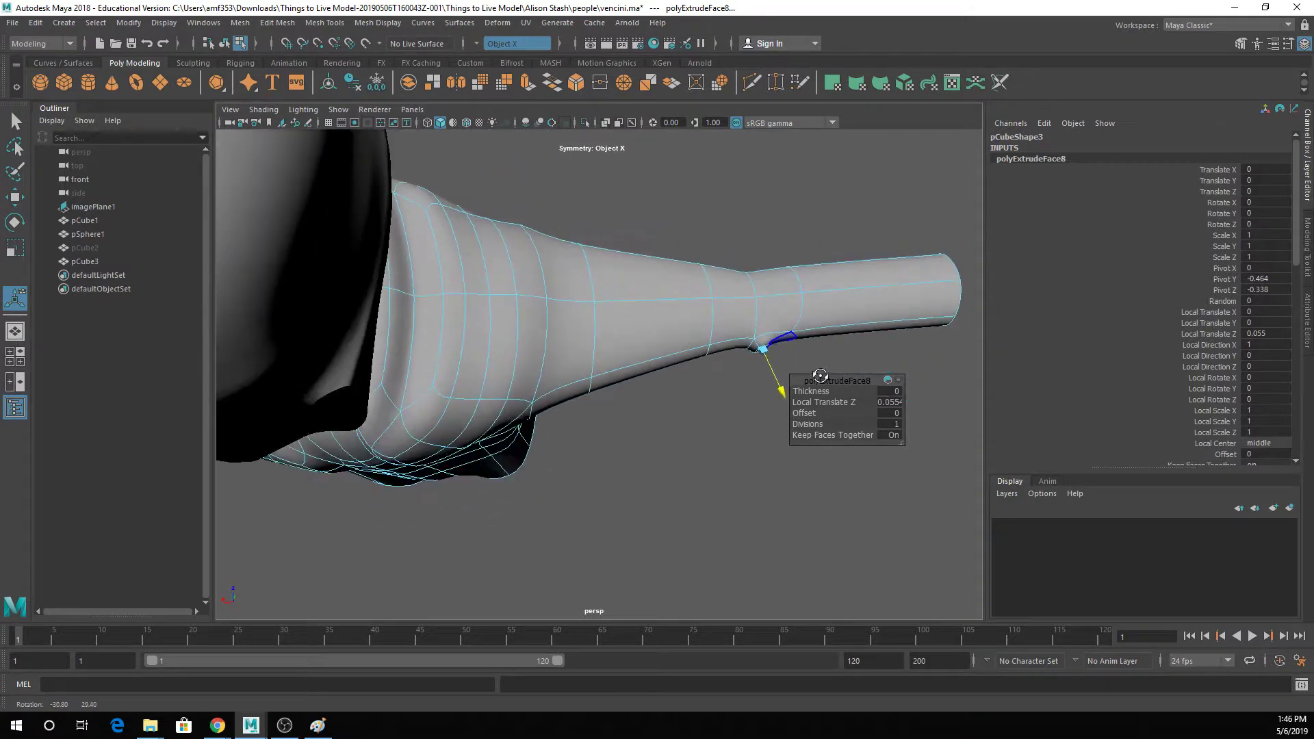
right_drag(788, 307, 856, 275)
alt+drag(859, 273, 499, 375)
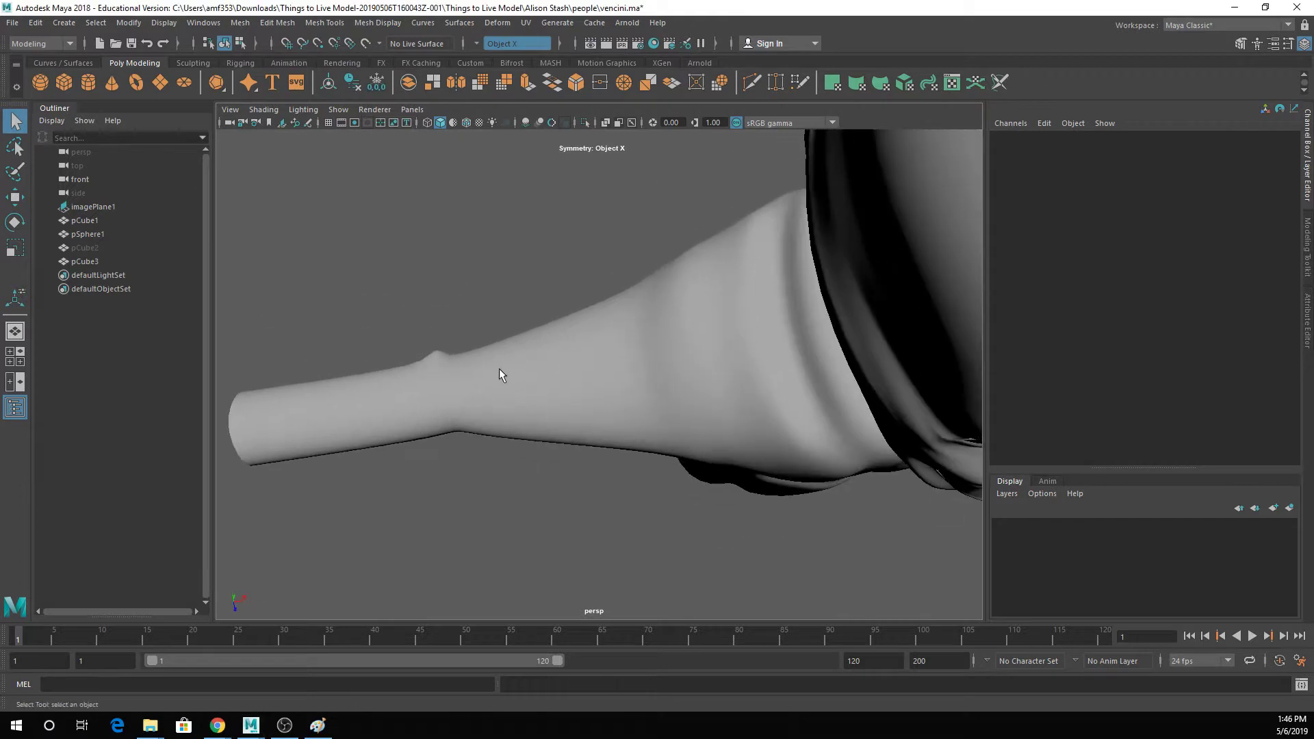
- Select the arm-end faces with soft selection and a reduced falloff
click(499, 375)
right_drag(463, 369, 452, 381)
click(356, 390)
drag(355, 351, 362, 489)
key(b)
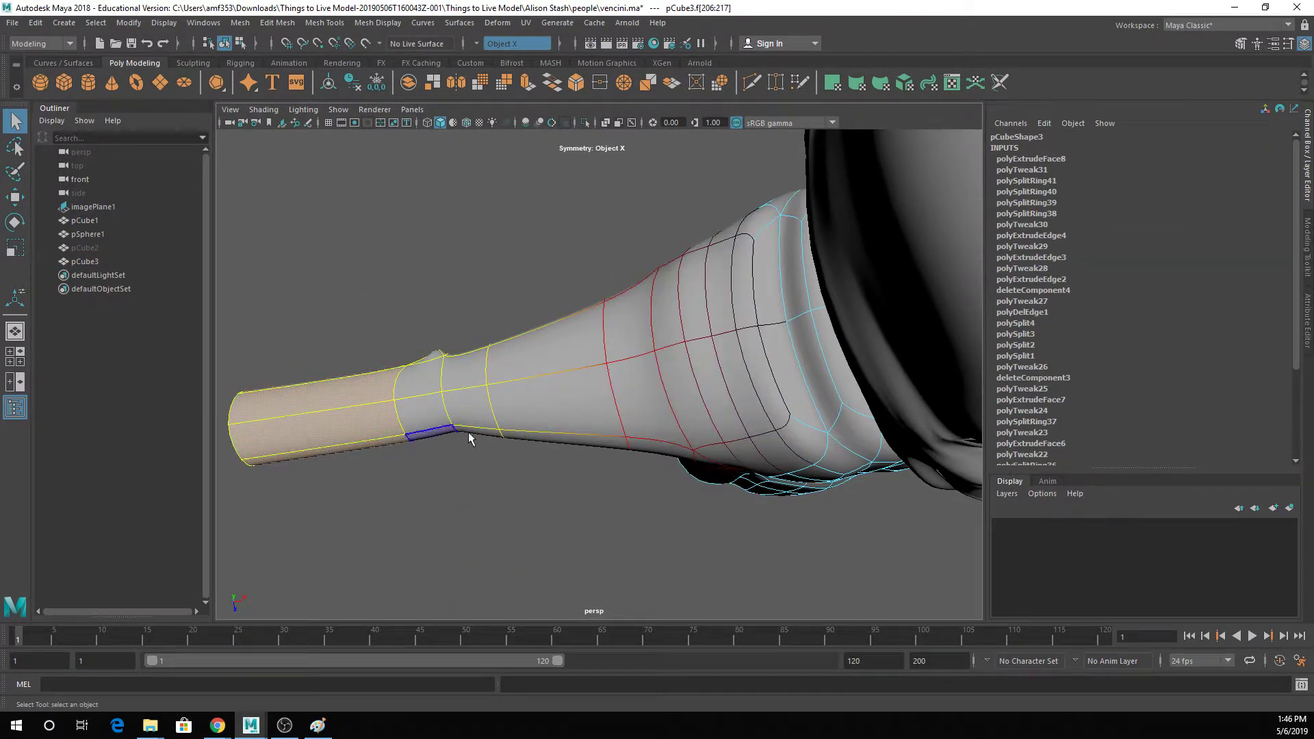
middle_drag(486, 430, 577, 455)
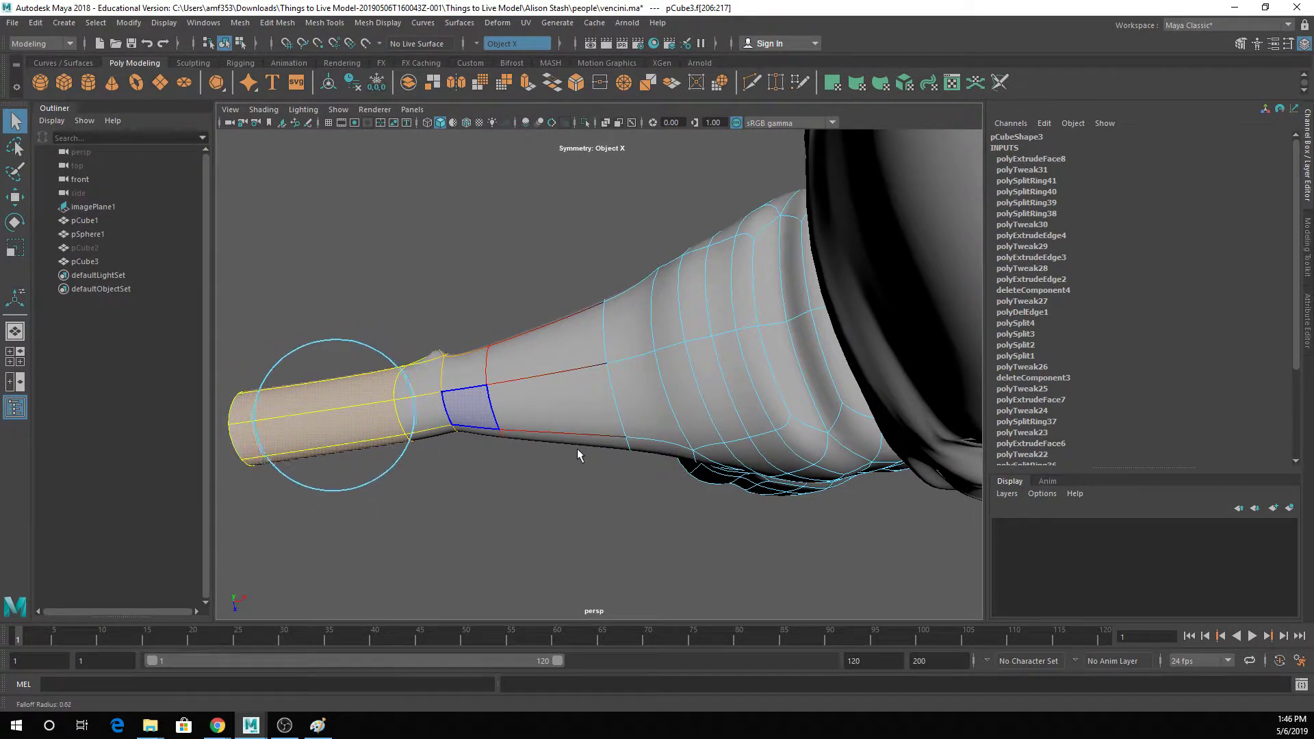
- Move the pivot to the elbow and rotate the arm end downward
key(w)
drag(346, 414, 554, 395)
key(e)
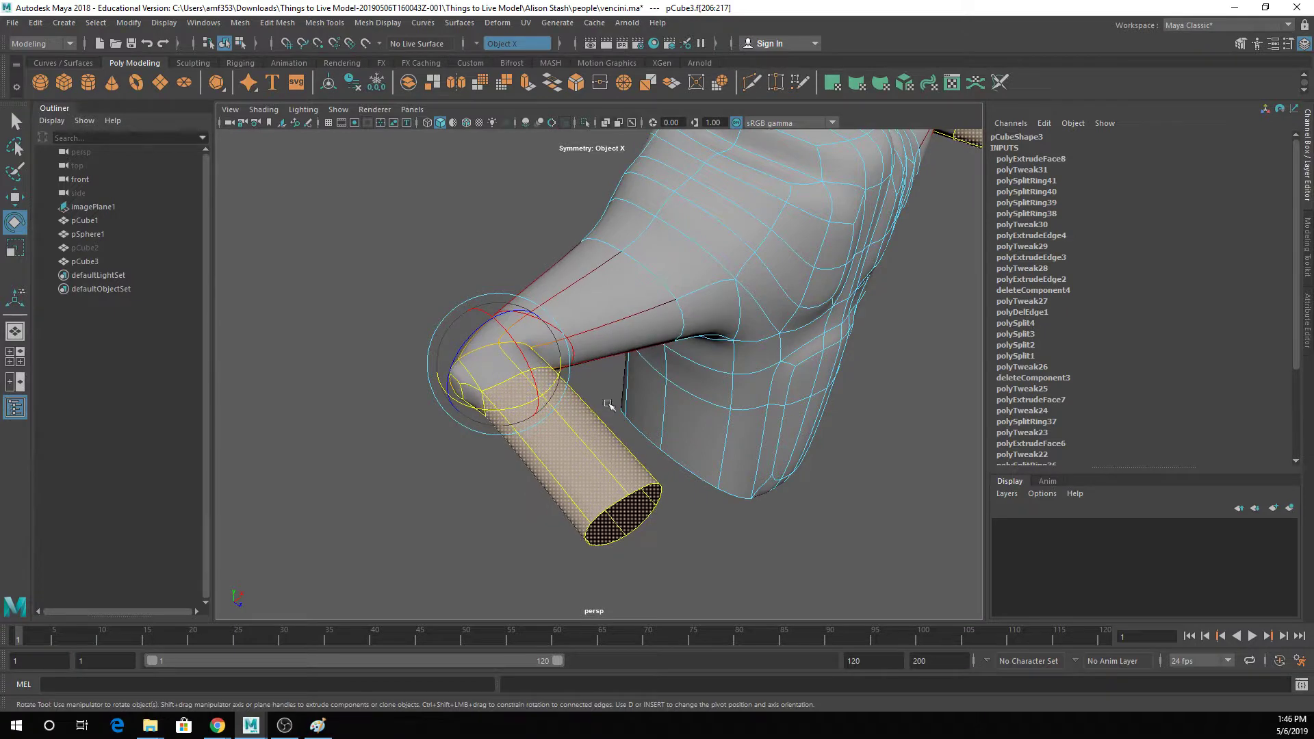
alt+drag(604, 350, 526, 421)
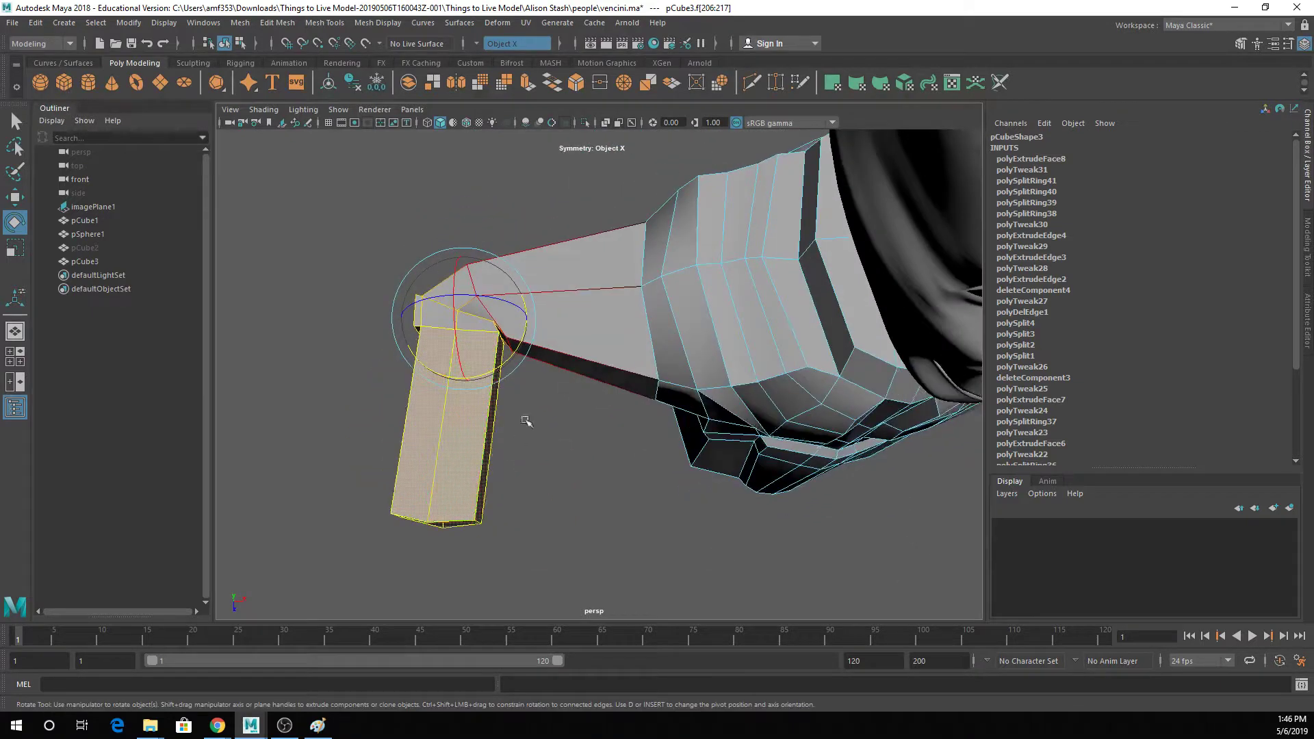
key(q)
alt+drag(541, 308, 622, 442)
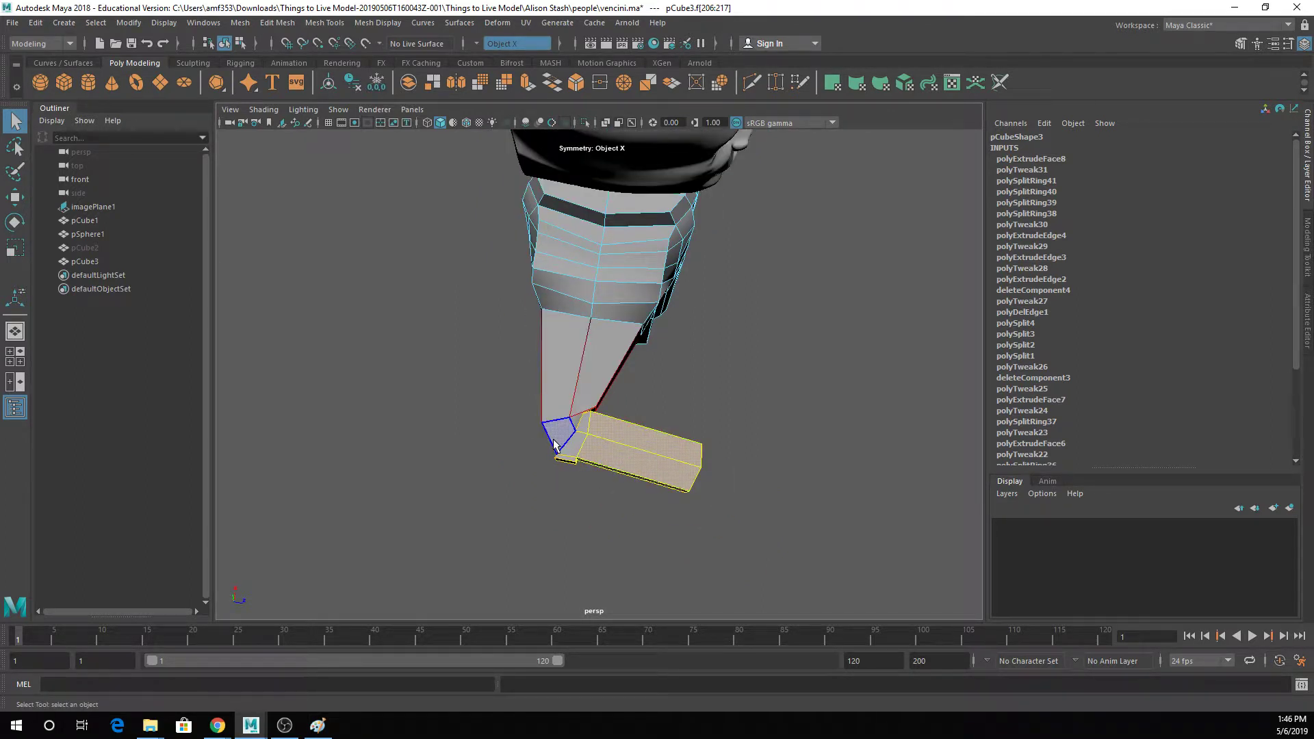
alt+drag(556, 445, 563, 304)
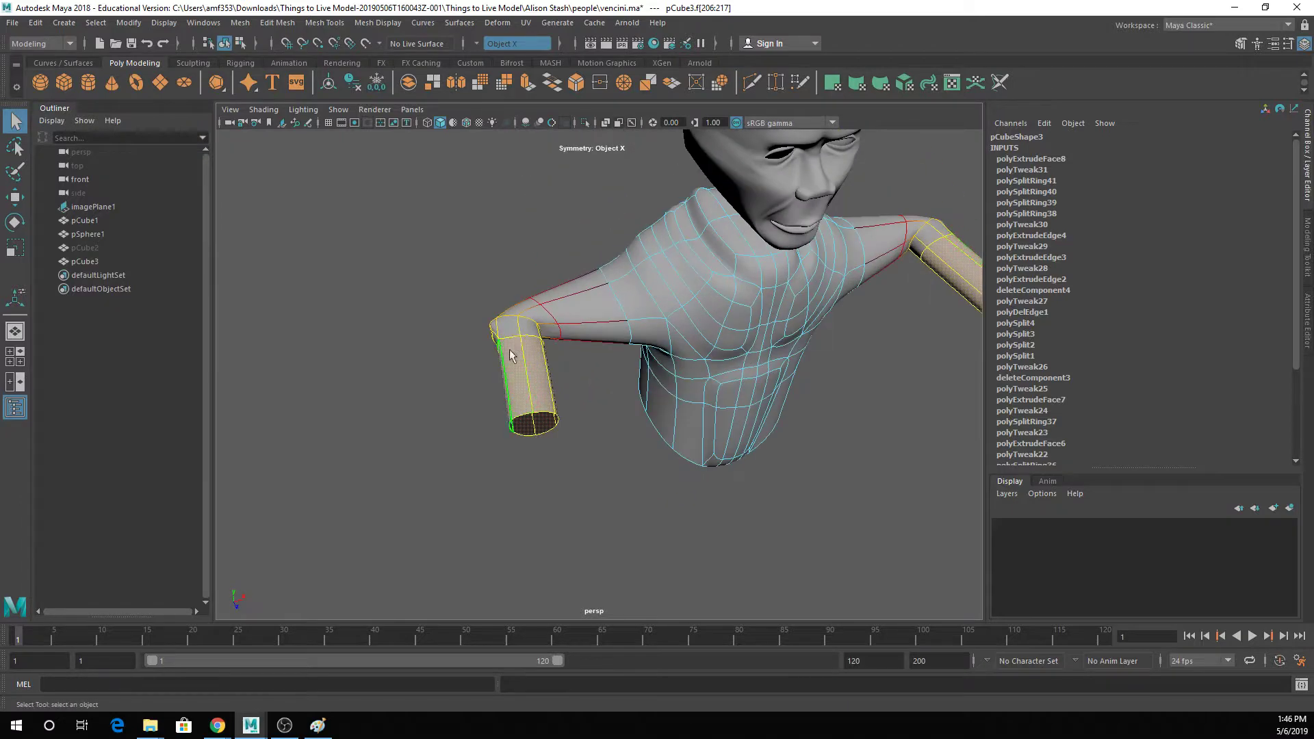
- Inspect the whole figure from several angles, then undo the elbow bend to straighten the arms
click(545, 253)
alt+drag(545, 253, 564, 276)
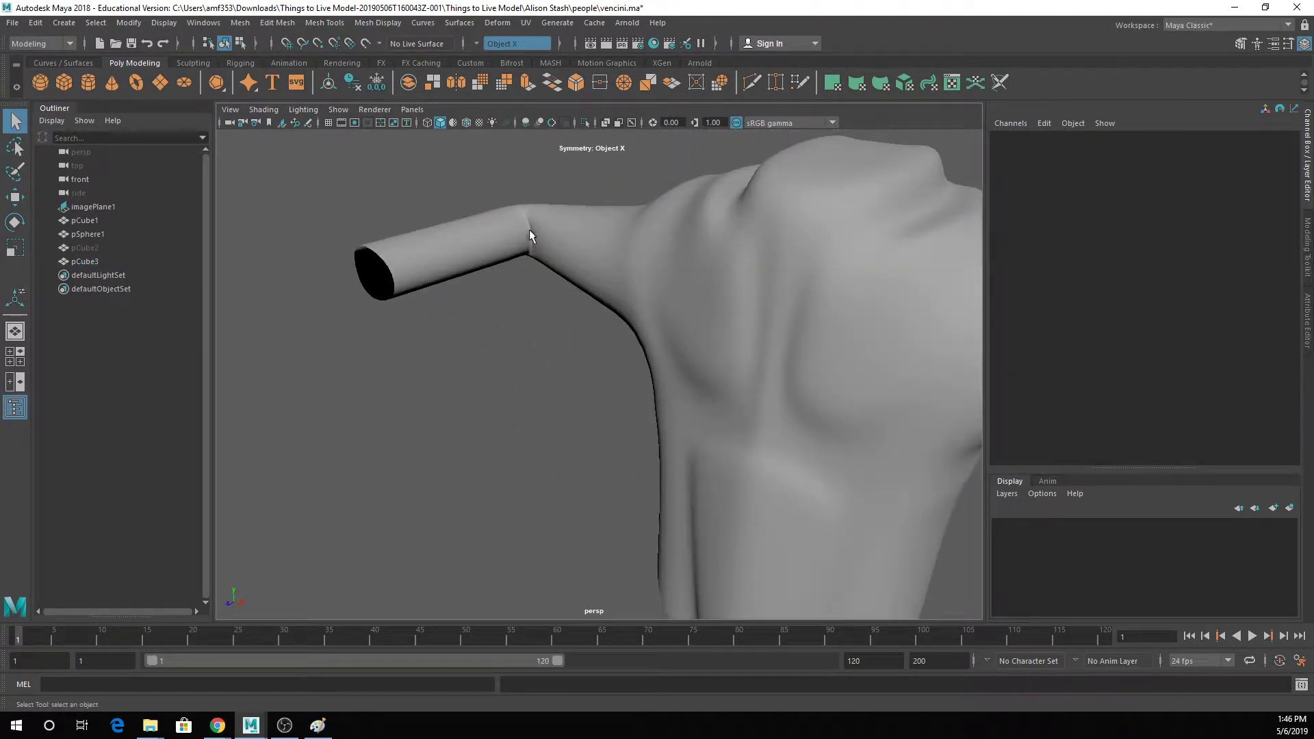
key(f)
alt+drag(658, 460, 712, 438)
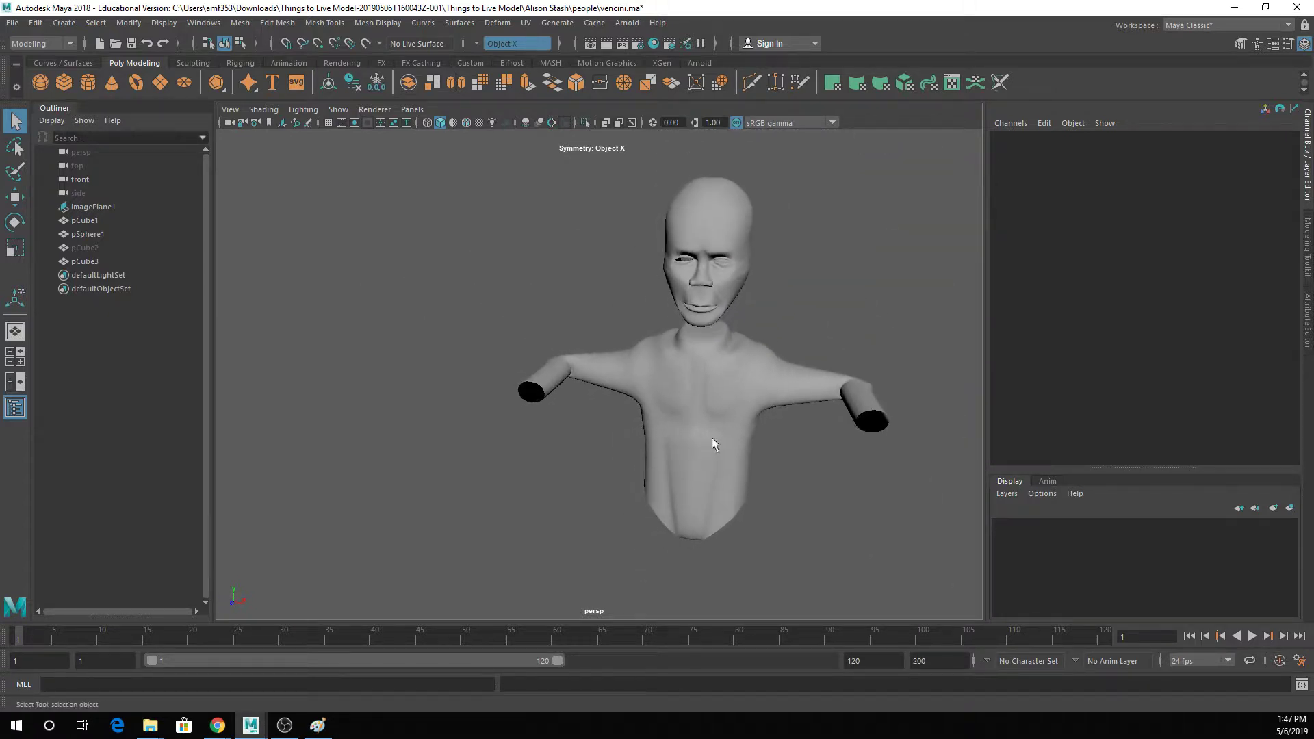
alt+drag(560, 344, 594, 409)
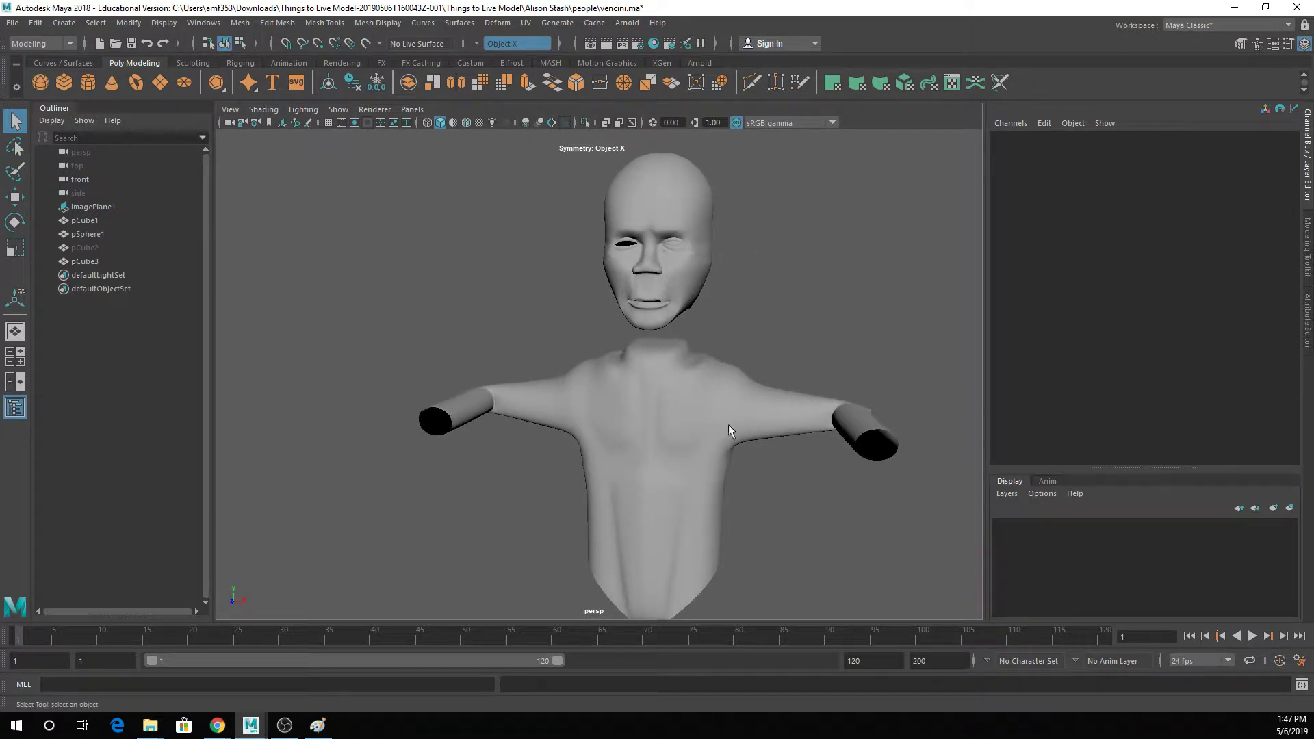
scroll(578, 396, up, 5)
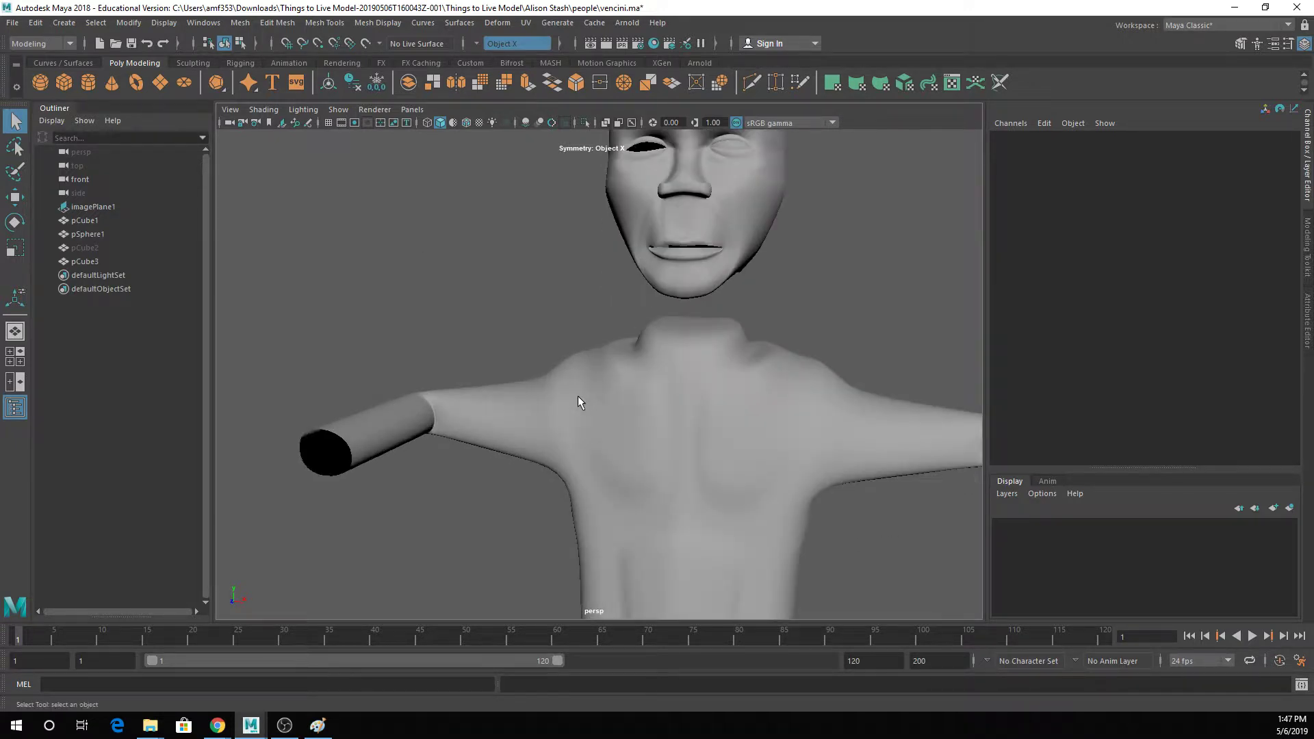
scroll(578, 396, down, 5)
scroll(576, 396, up, 5)
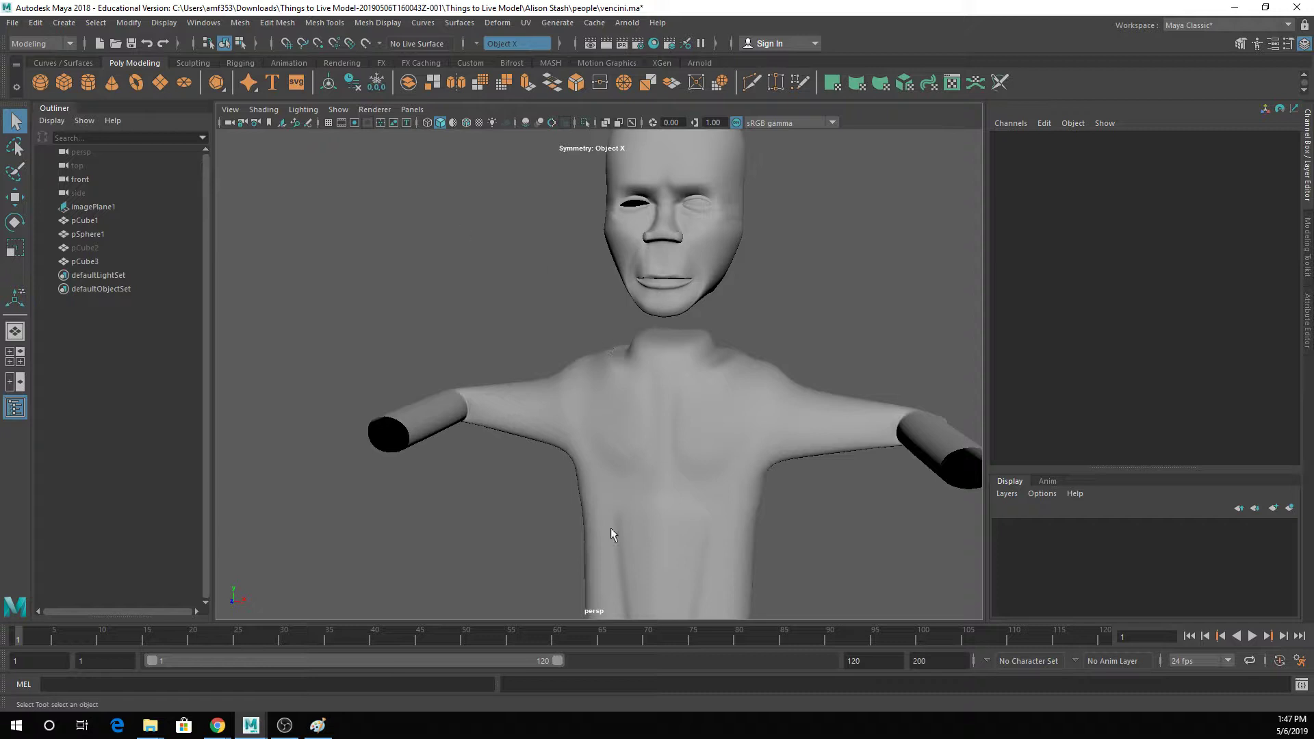
key(ctrl+z)
key(ctrl+z)
key(ctrl+z)
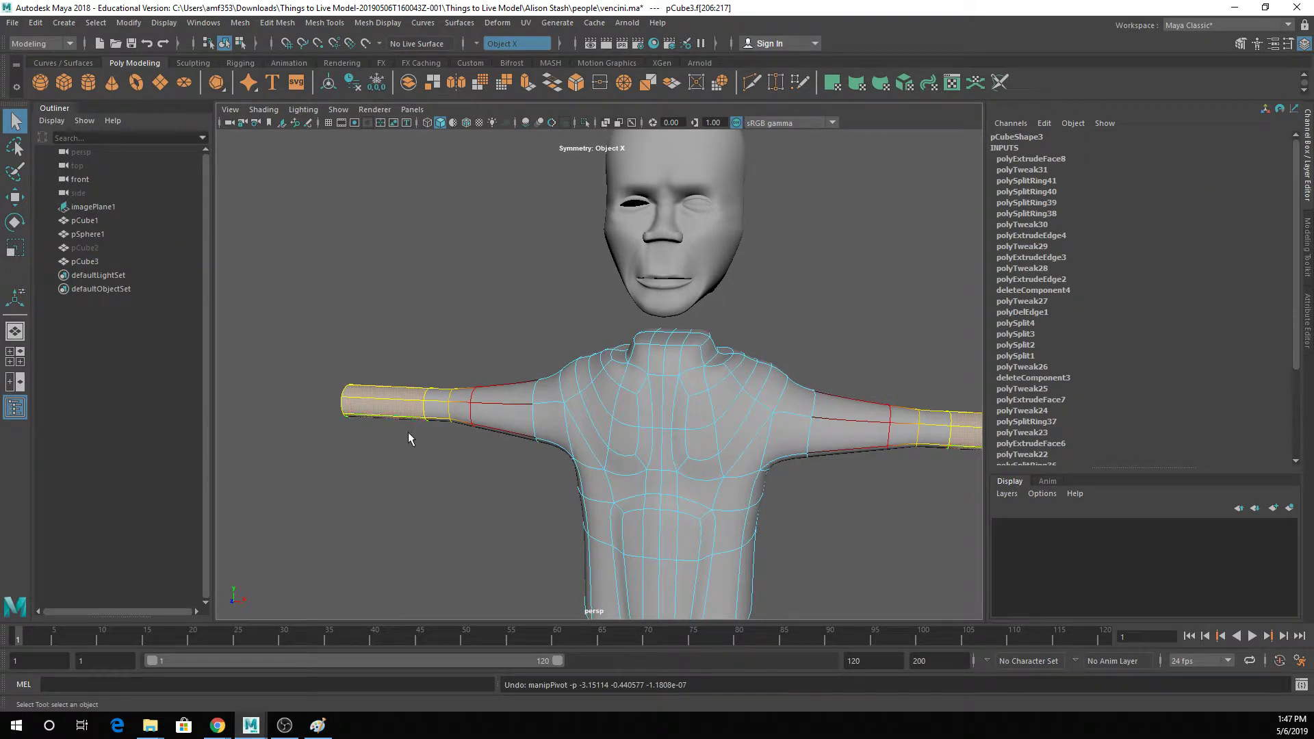
- Select the border edges of pCube3's two leg openings and extrude them
alt+middle_drag(408, 433, 499, 387)
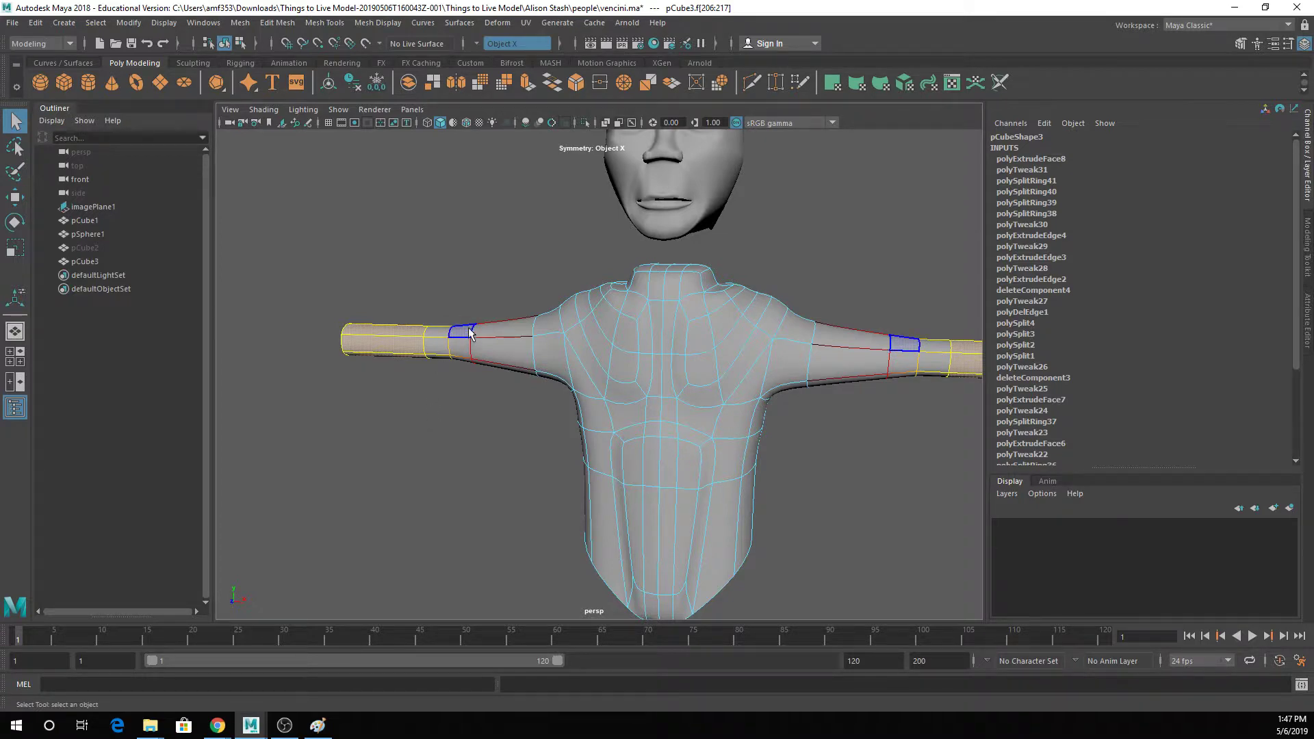
right_drag(470, 334, 528, 308)
alt+drag(552, 367, 643, 368)
right_drag(588, 332, 589, 293)
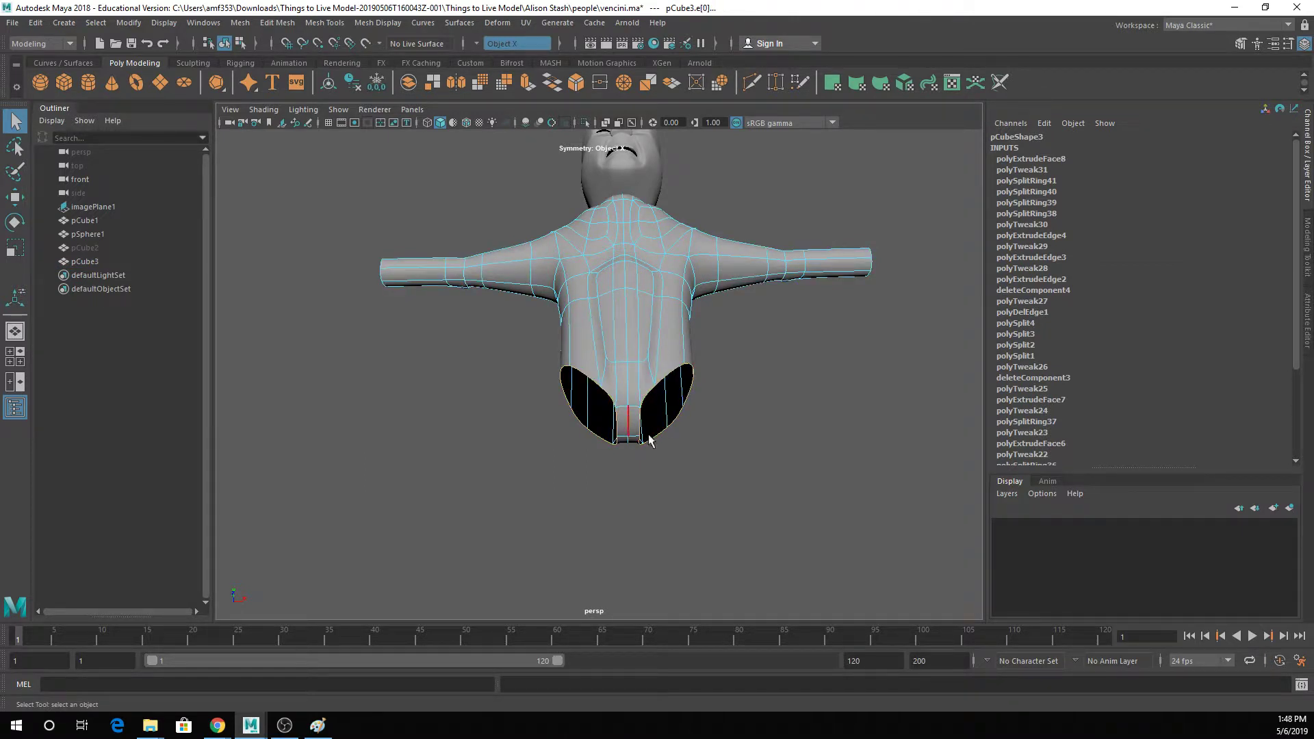
alt+drag(625, 420, 680, 478)
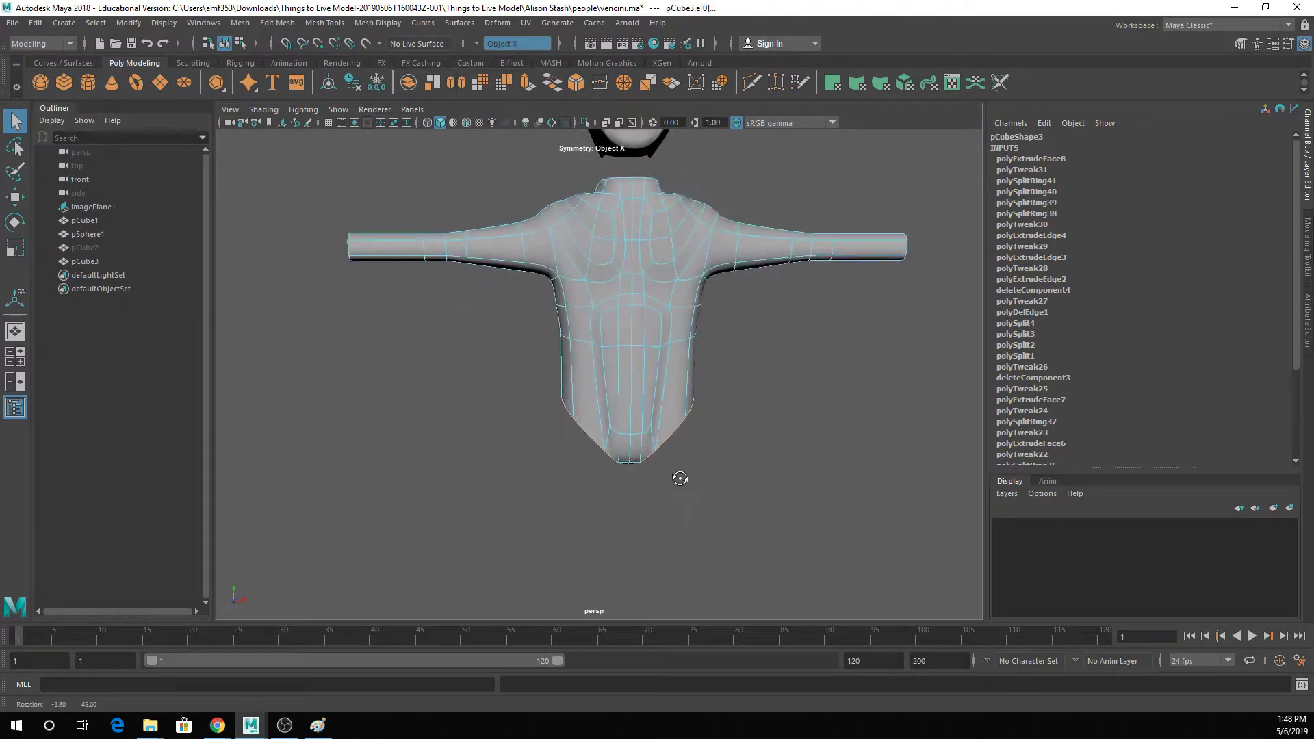
click(529, 84)
- Pull the extruded leg edges downward and scale them into short leg stubs
key(w)
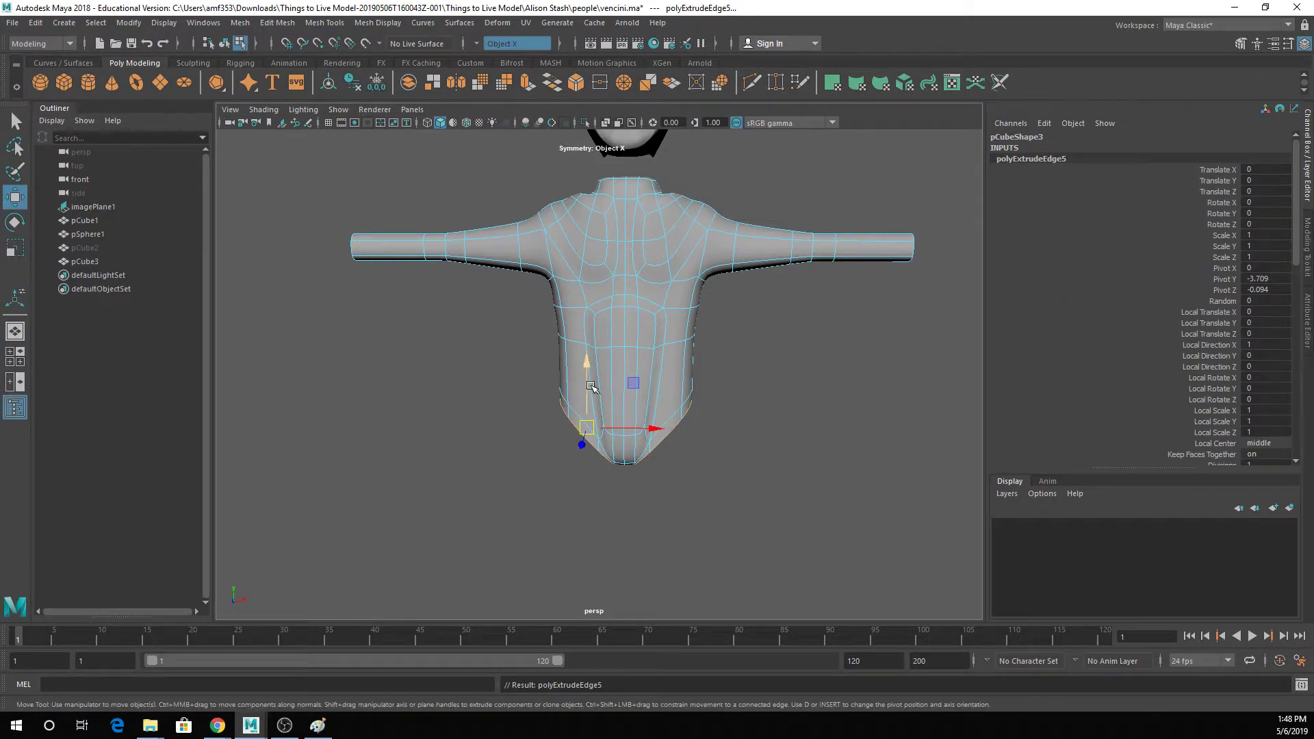
drag(587, 370, 627, 410)
key(r)
key(1)
key(q)
right_drag(596, 326, 553, 310)
alt+drag(595, 294, 603, 414)
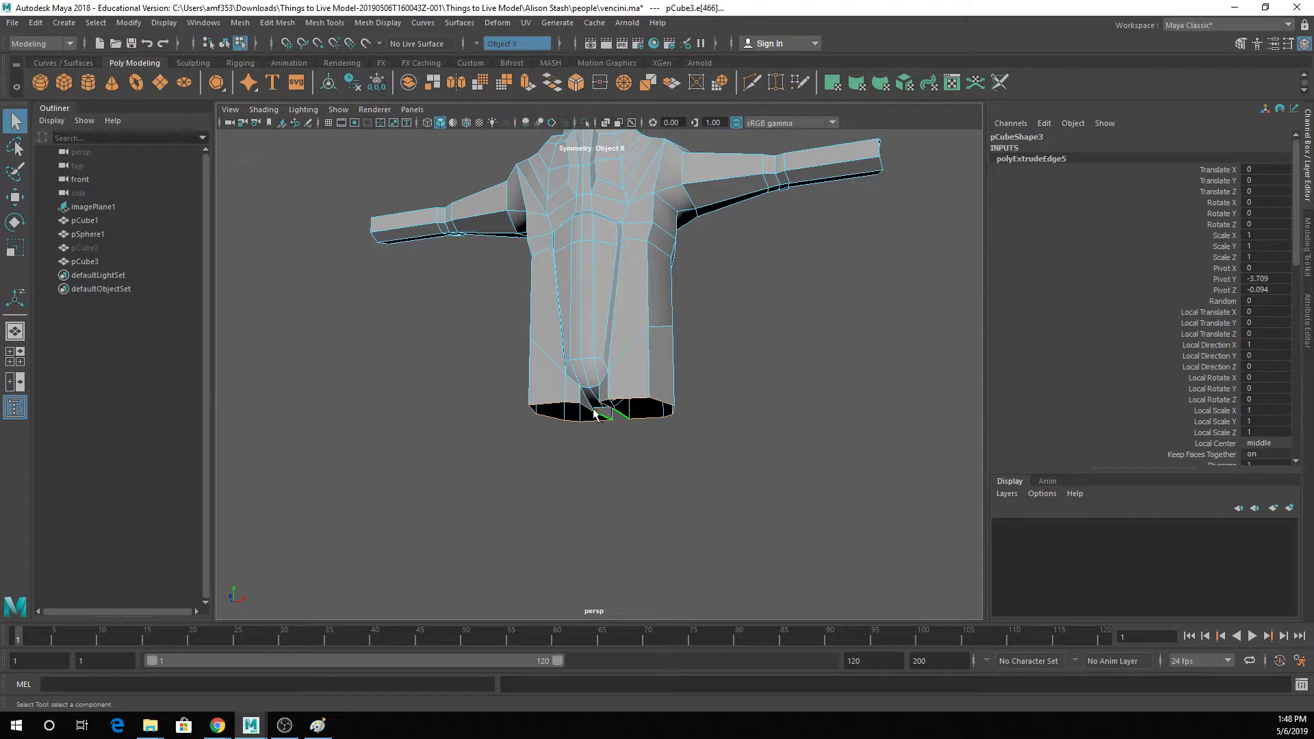
- Move a vertex at the leg opening to reshape it, then preview smoothed
right_drag(593, 414, 528, 352)
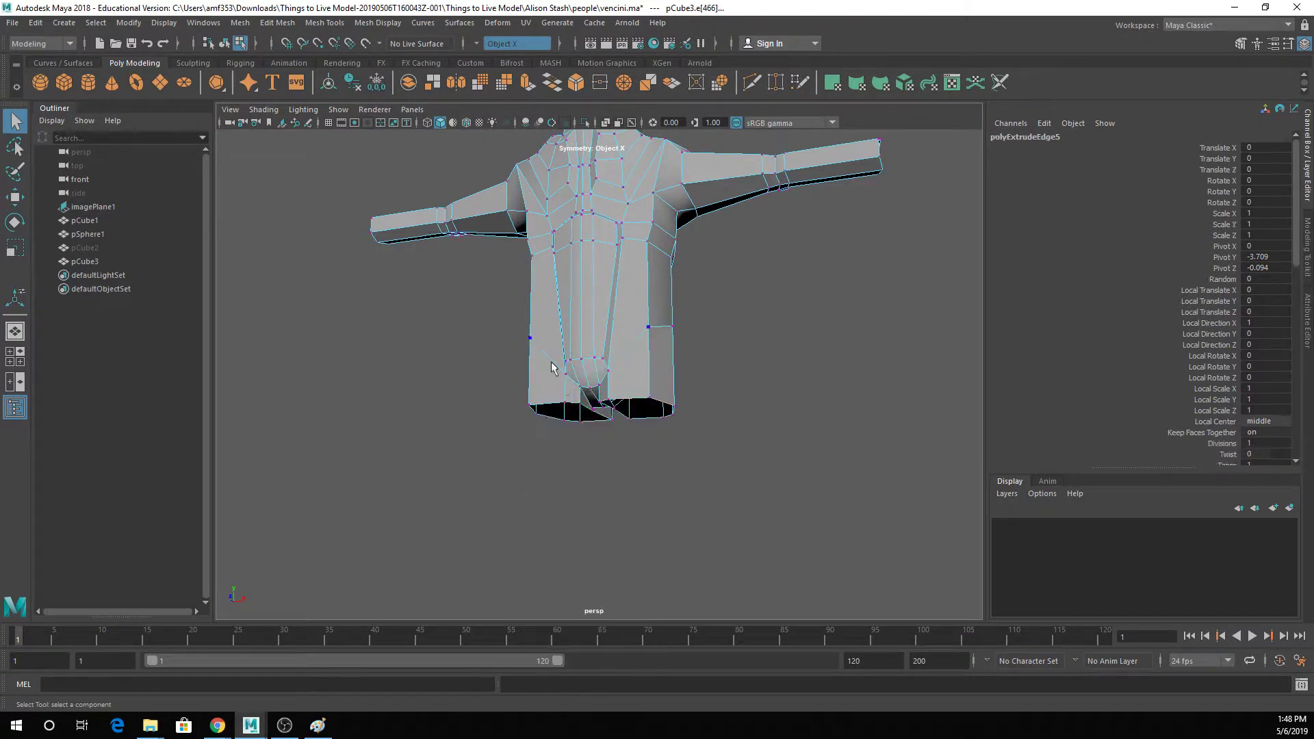
click(592, 412)
key(w)
alt+drag(593, 415, 678, 384)
key(3)
scroll(647, 410, up, 4)
scroll(657, 435, down, 4)
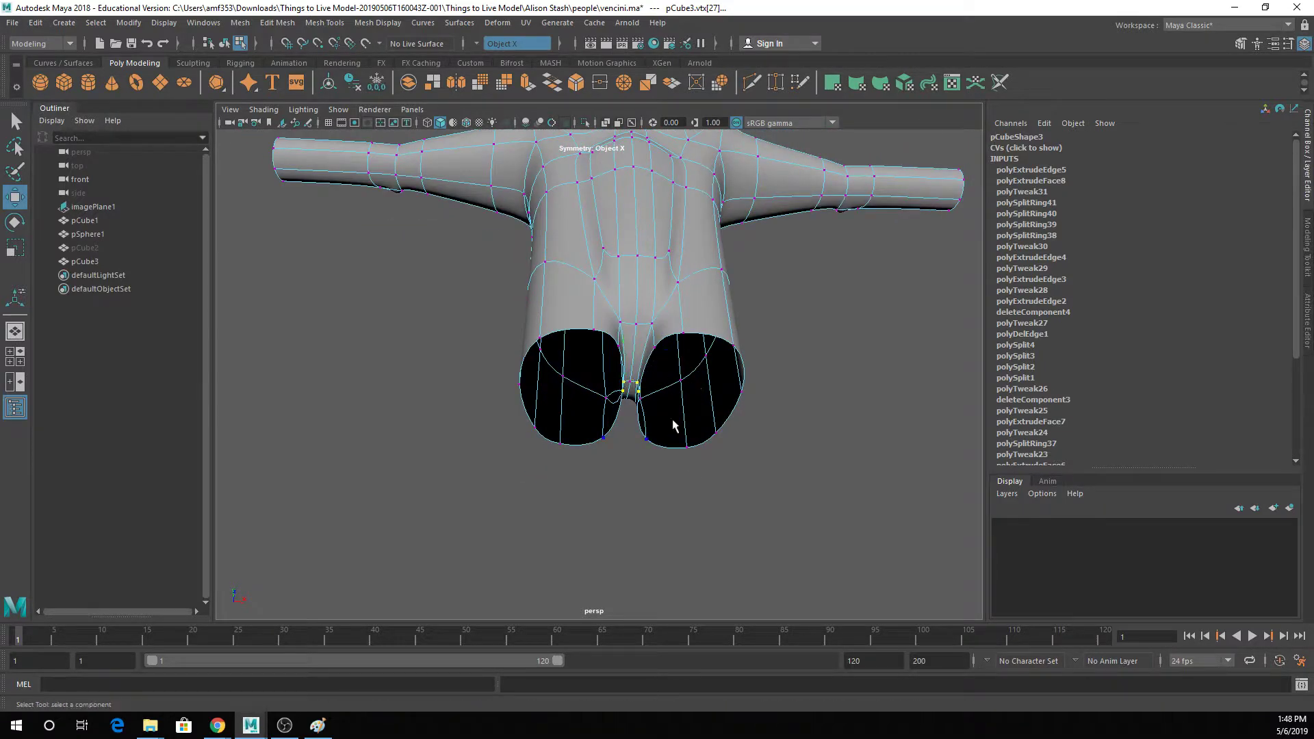
- Select the bottom edge of one leg stub in edge mode
key(q)
right_click(667, 299)
click(667, 262)
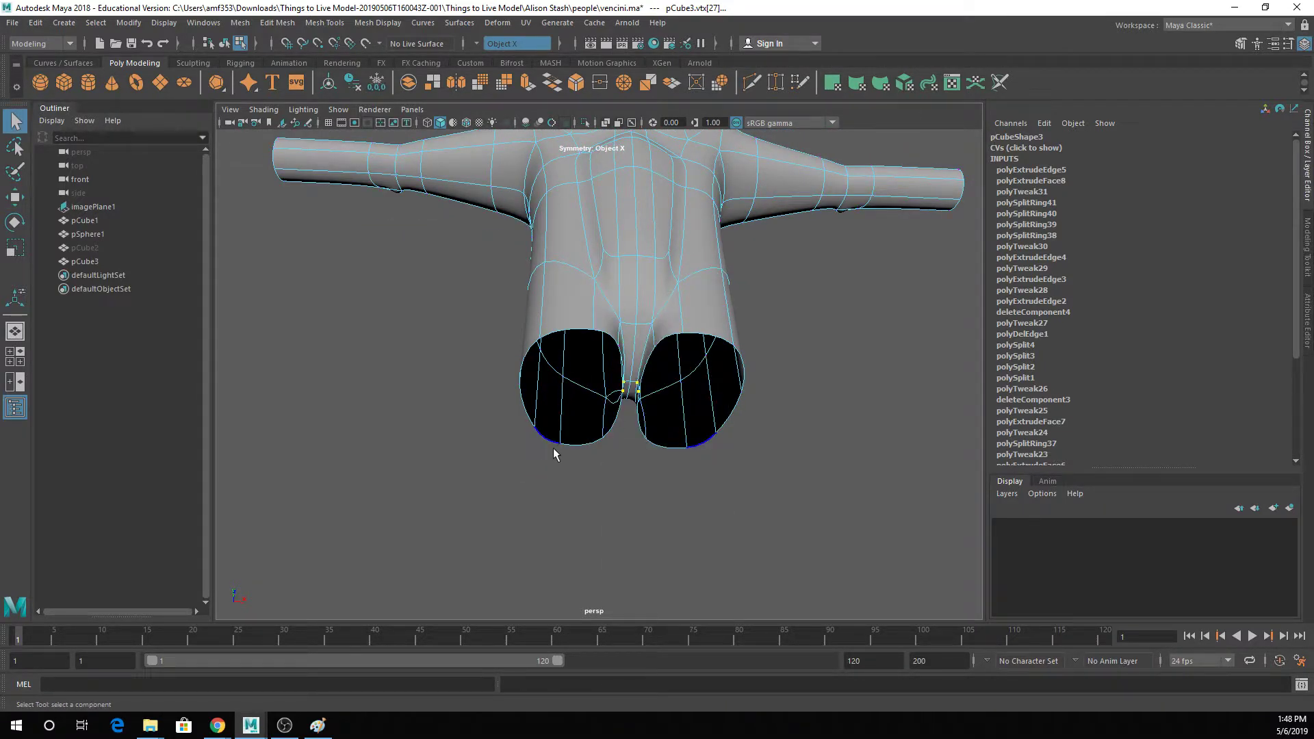
alt+drag(553, 446, 628, 435)
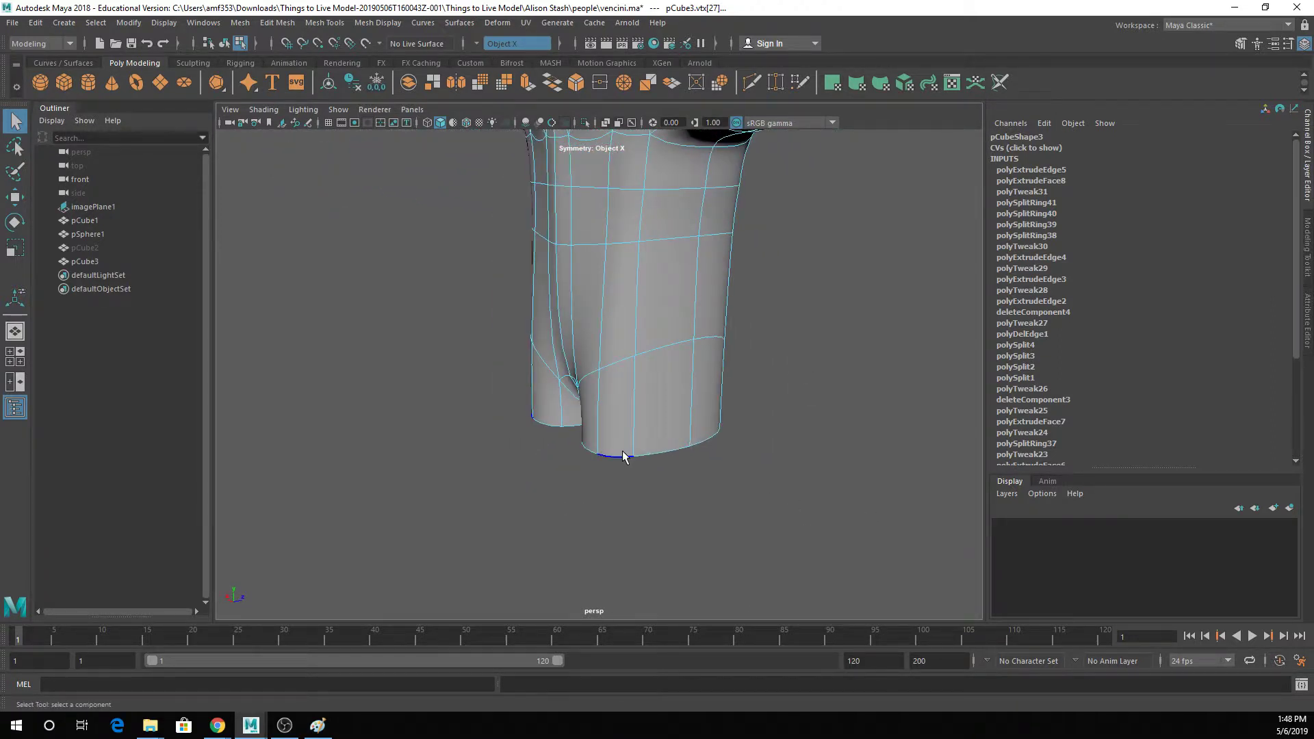
click(712, 439)
- Extrude the bottom leg edges and pull the new rings down to lengthen the legs
shift+right_drag(613, 425, 607, 472)
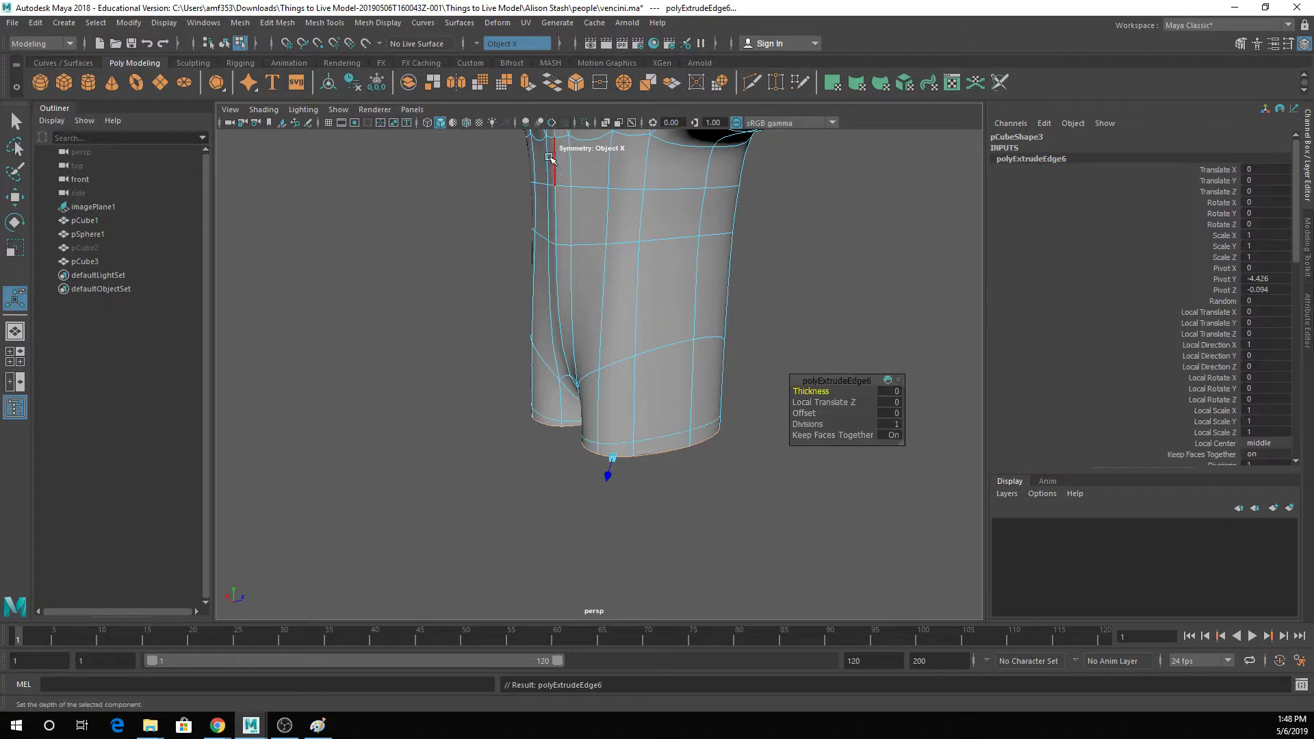
mouse_move(657, 375)
mouse_down()
mouse_move(656, 479)
mouse_move(696, 493)
mouse_move(501, 486)
mouse_move(520, 487)
mouse_up()
key(r)
mouse_move(626, 520)
alt+mouse_down()
mouse_move(675, 537)
mouse_move(644, 534)
alt+mouse_up()
scroll(616, 445, up, 3)
key(ctrl+e)
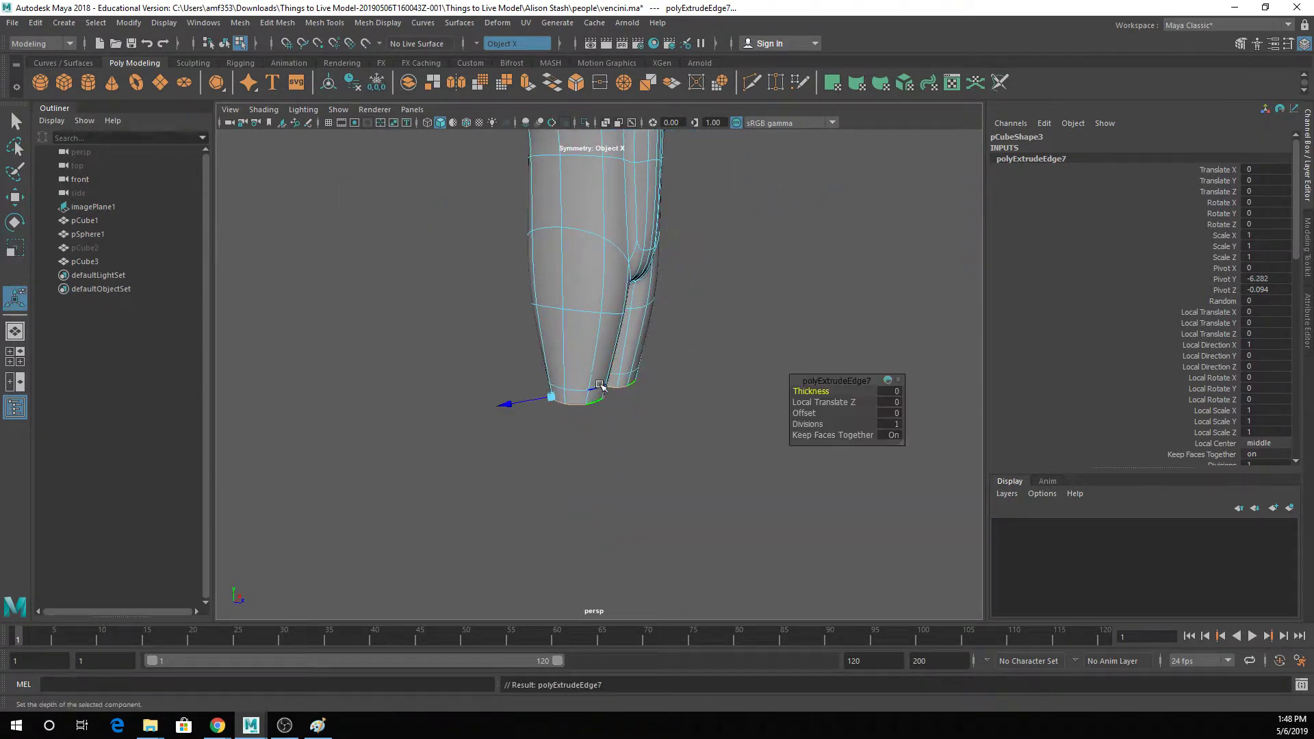
key(w)
key(1)
drag(582, 371, 549, 493)
- Extrude further leg edge rings, scaling one front-to-back only, to extend the lower legs
key(ctrl+e)
key(w)
key(ctrl+e)
key(w)
key(r)
click(631, 481)
key(ctrl+e)
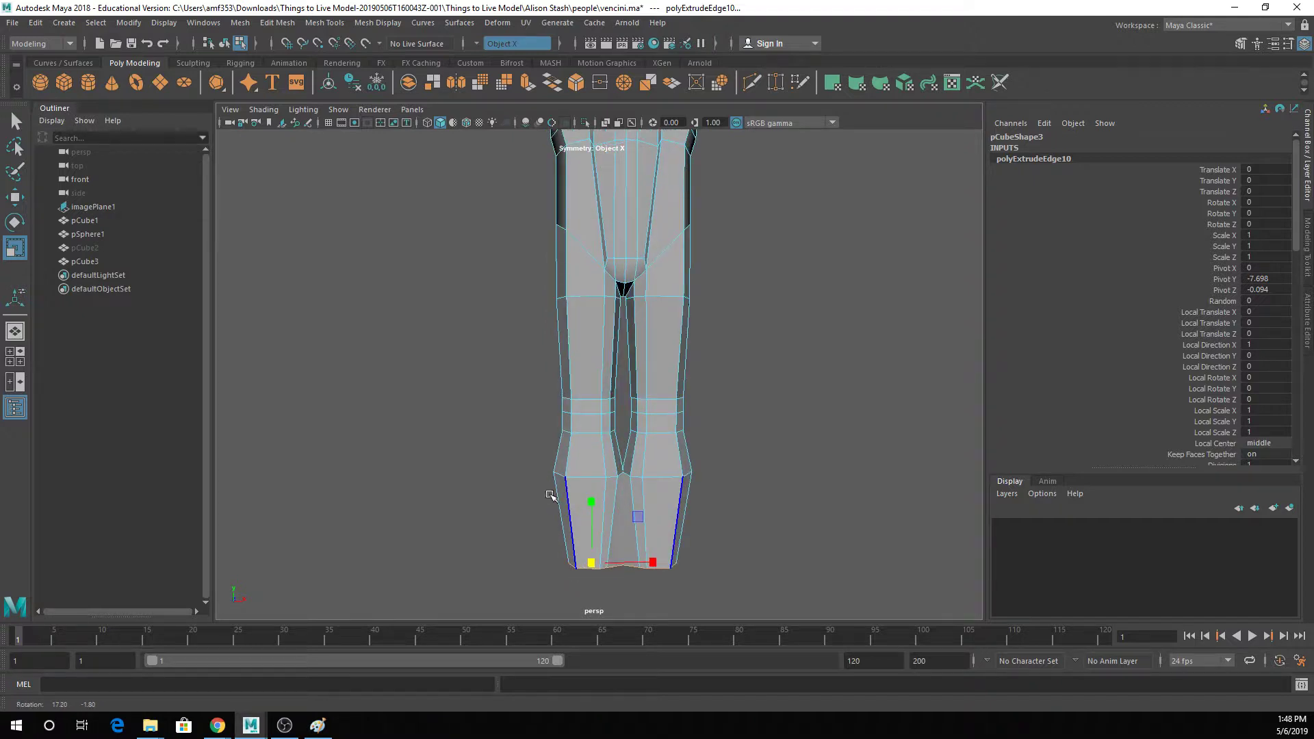
- Widen the lower knee edge loop slightly and pick a thigh loop to reposition
double_click(590, 399)
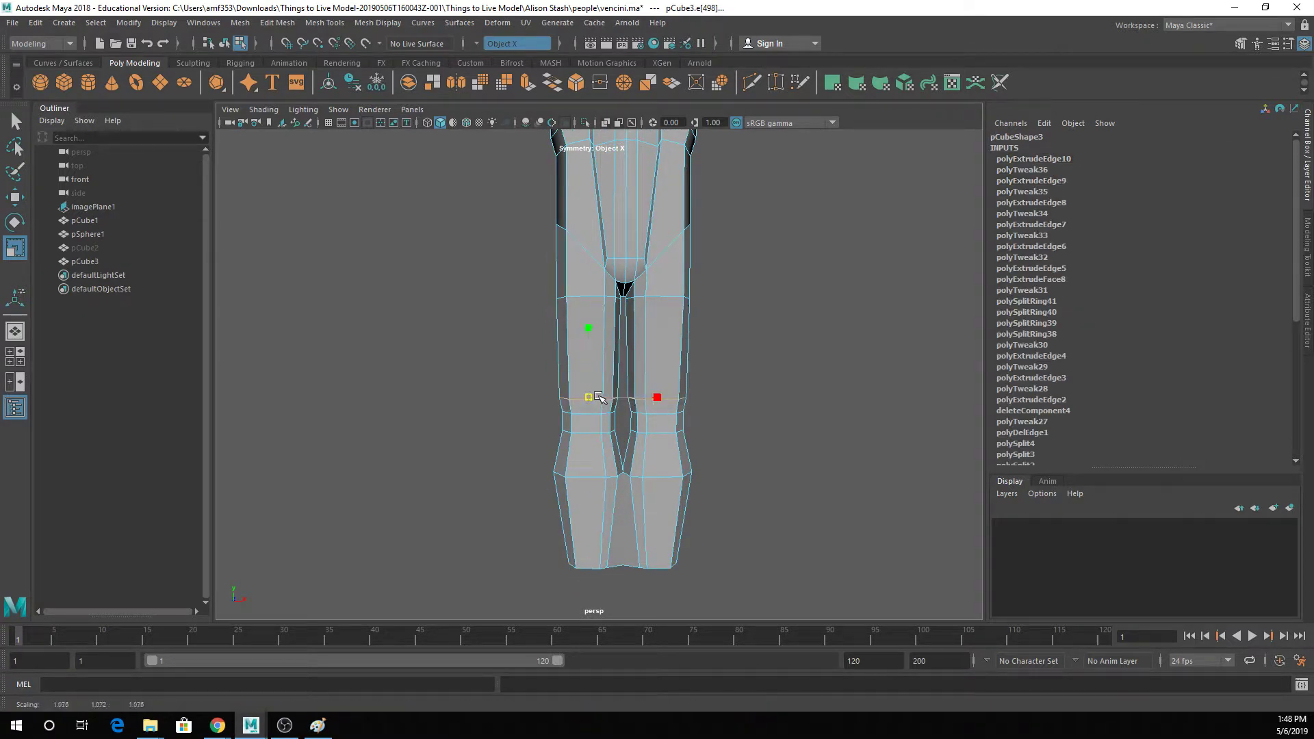
key(q)
double_click(593, 413)
key(r)
drag(589, 411, 355, 352)
double_click(572, 381)
key(w)
- Return to object mode and show the selected body mesh in the front reference view
key(q)
key(F8)
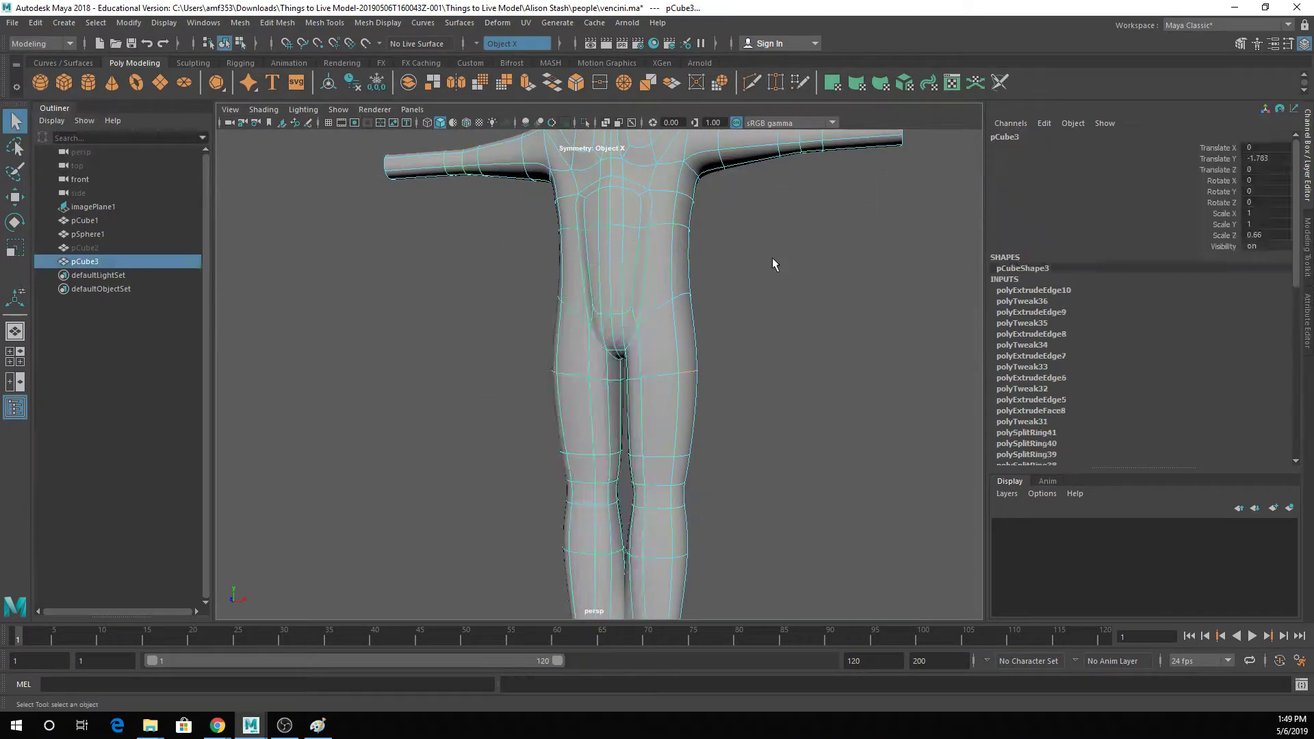
click(772, 257)
alt+drag(772, 258, 780, 299)
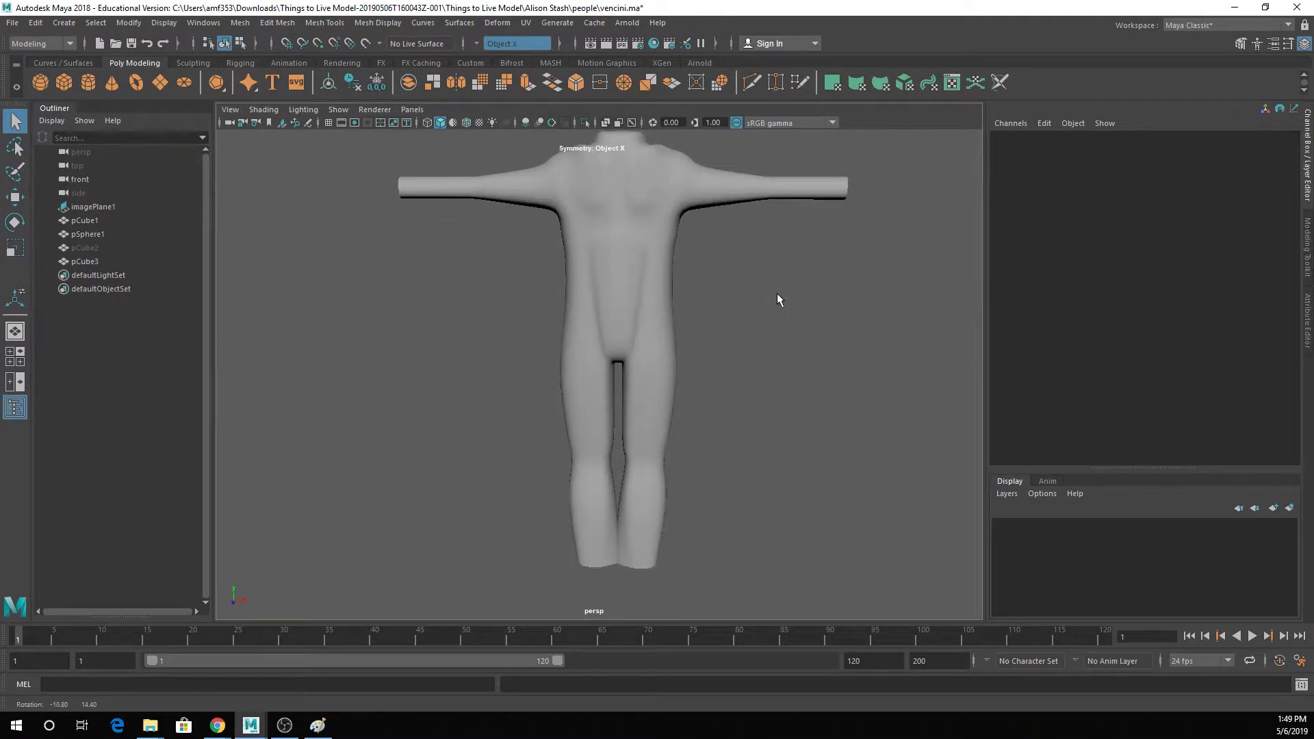
click(668, 251)
key(space)
key(space)
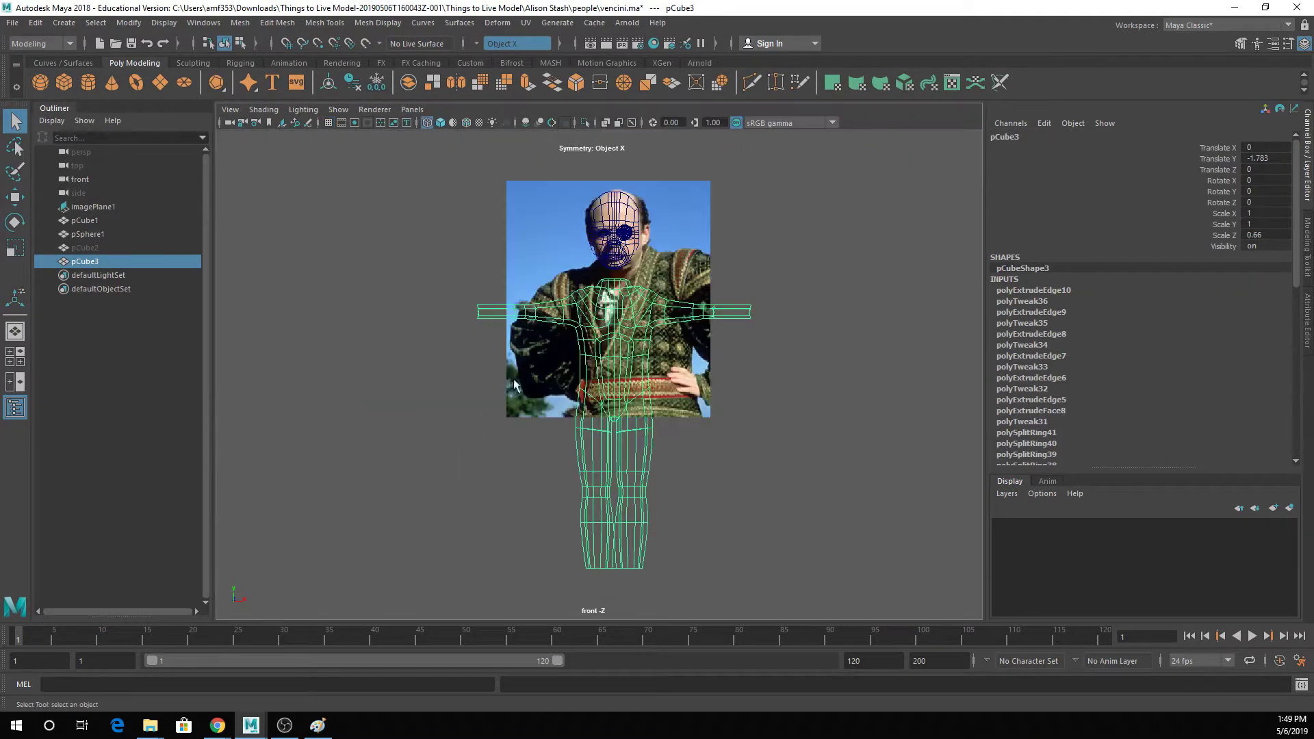
- Pull the waist vertices on both sides inward to narrow the waist
right_click(692, 315)
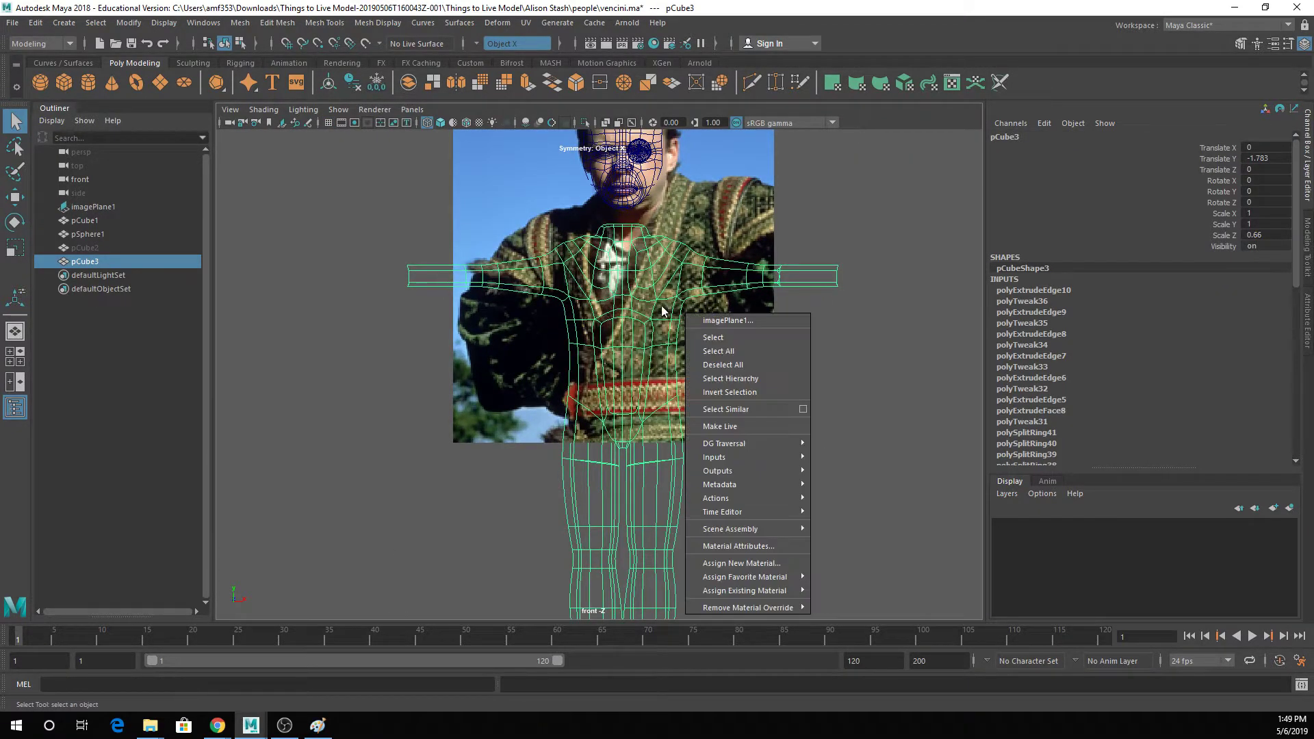
mouse_move(659, 304)
right_down()
mouse_move(640, 302)
mouse_move(657, 320)
right_up()
drag(658, 320, 715, 404)
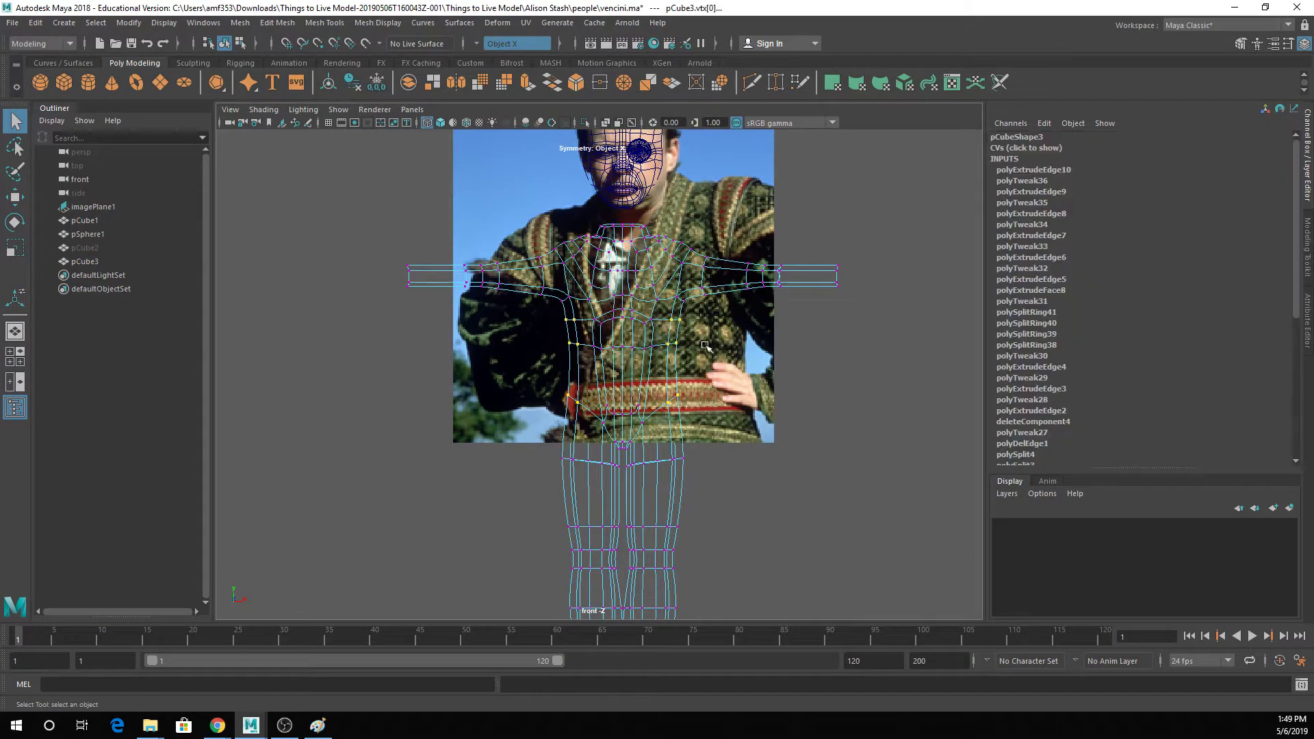
key(w)
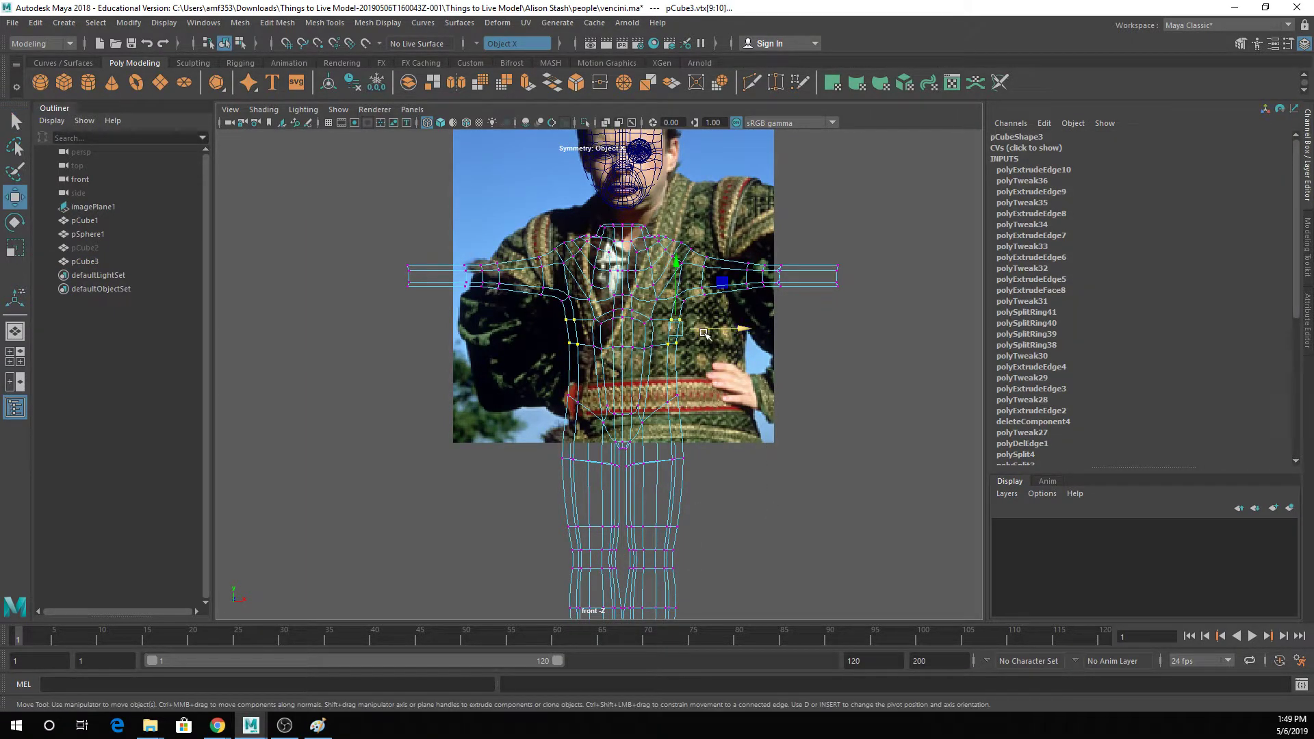
drag(705, 331, 696, 333)
- Adjust the hip-line vertices, then go back to the perspective view in object mode
key(q)
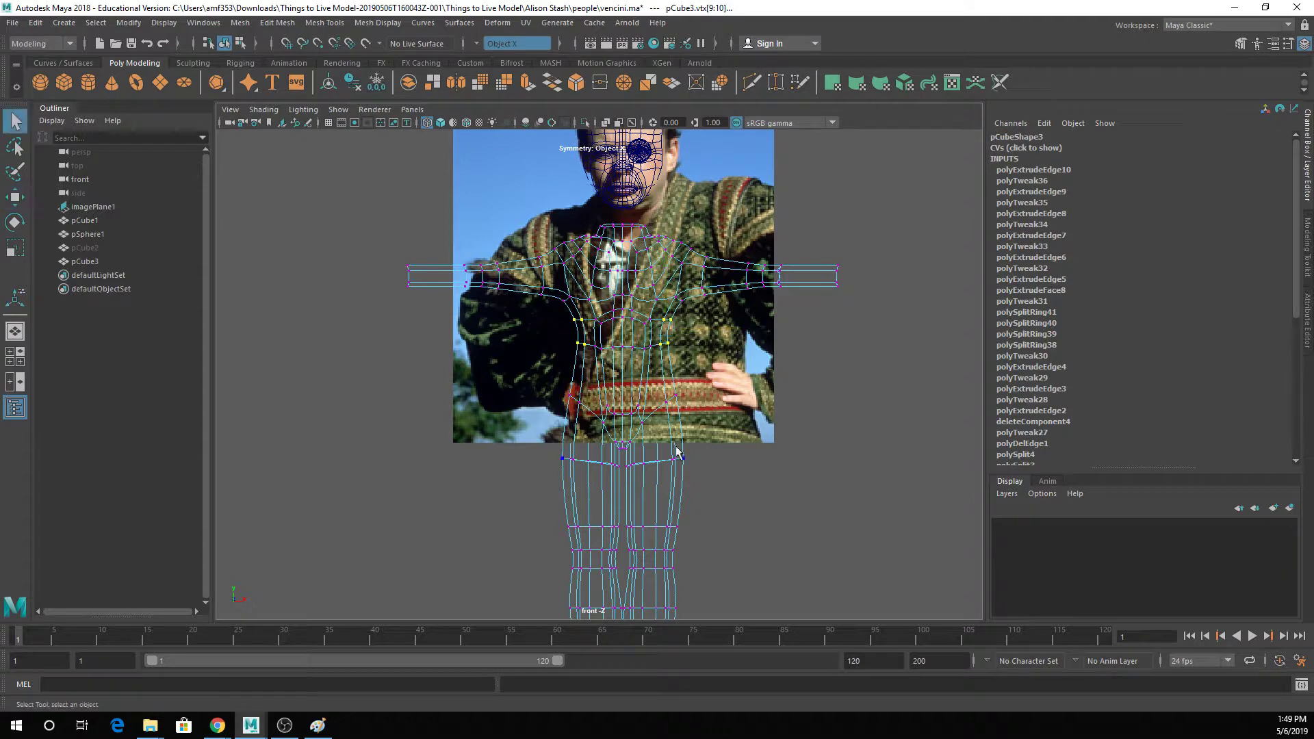
click(675, 457)
key(w)
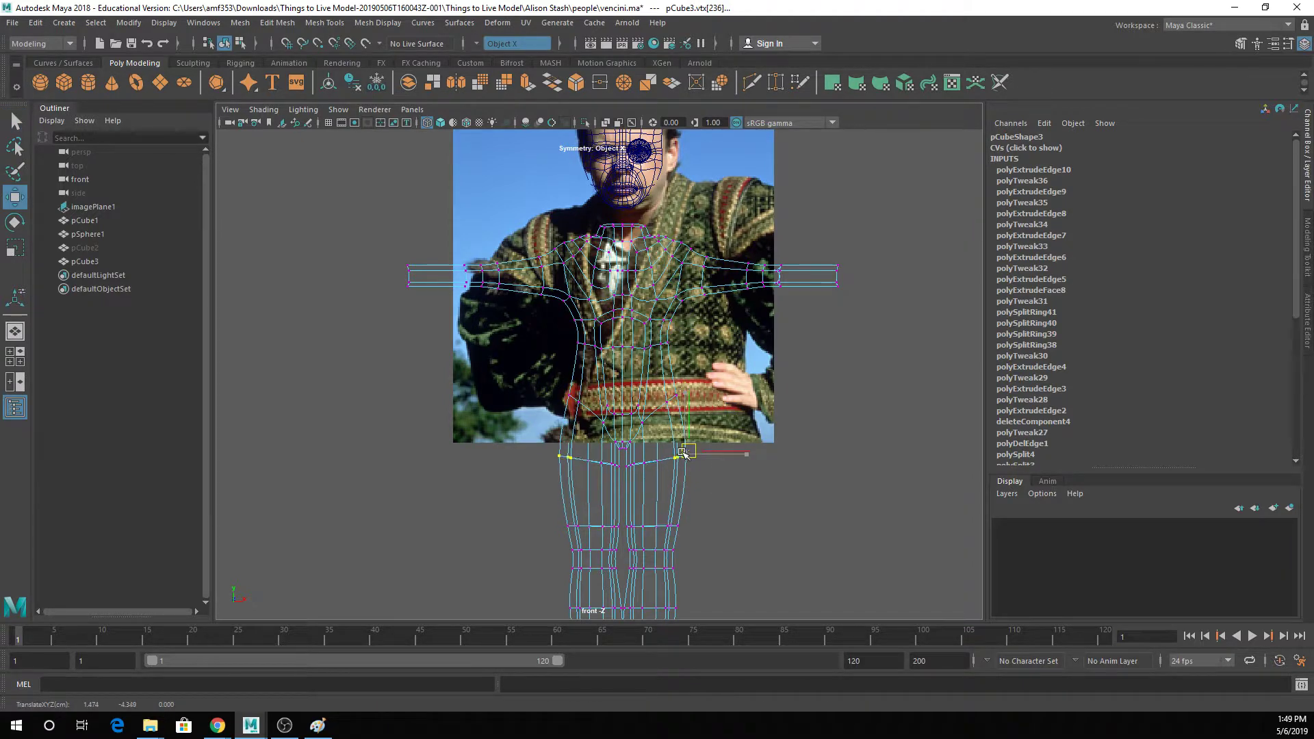
key(space)
key(space)
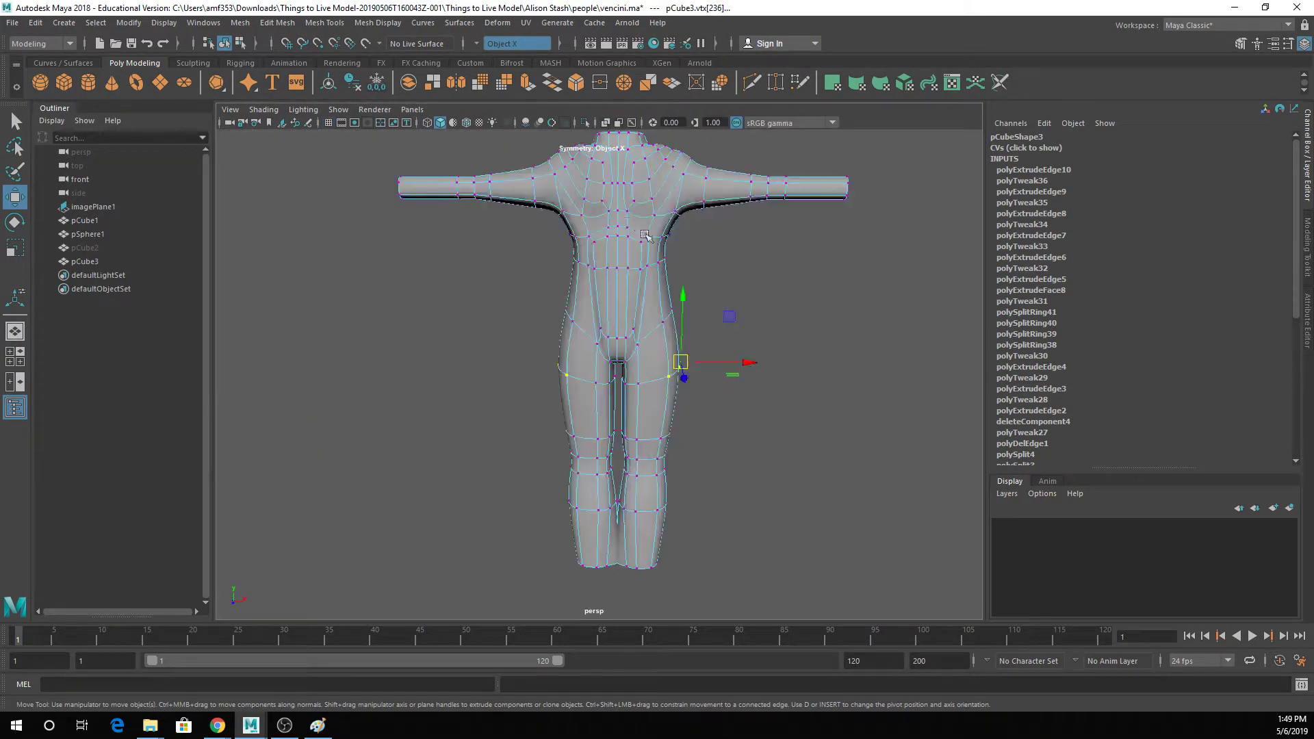
key(q)
right_drag(646, 235, 697, 168)
click(739, 322)
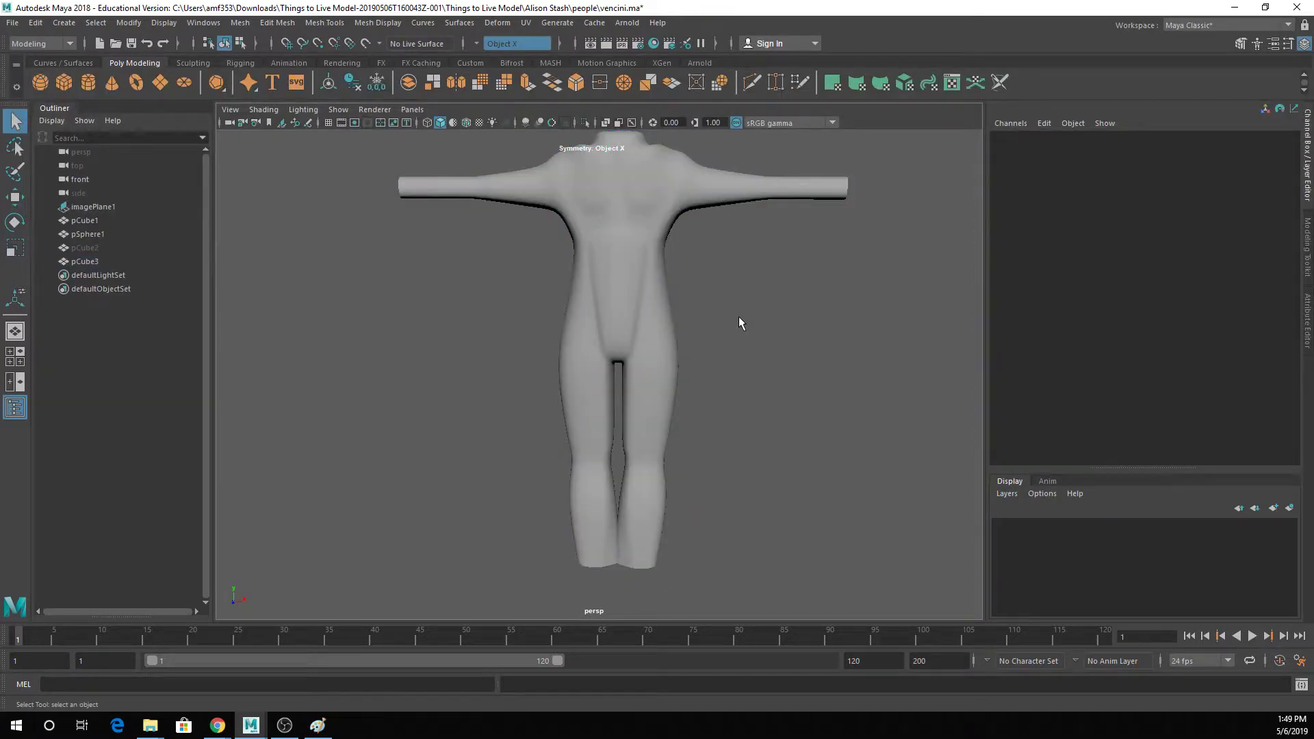
- Orbit to face the body front-on and pick an inner-thigh face and its mirror in face mode
click(636, 268)
alt+drag(637, 268, 528, 310)
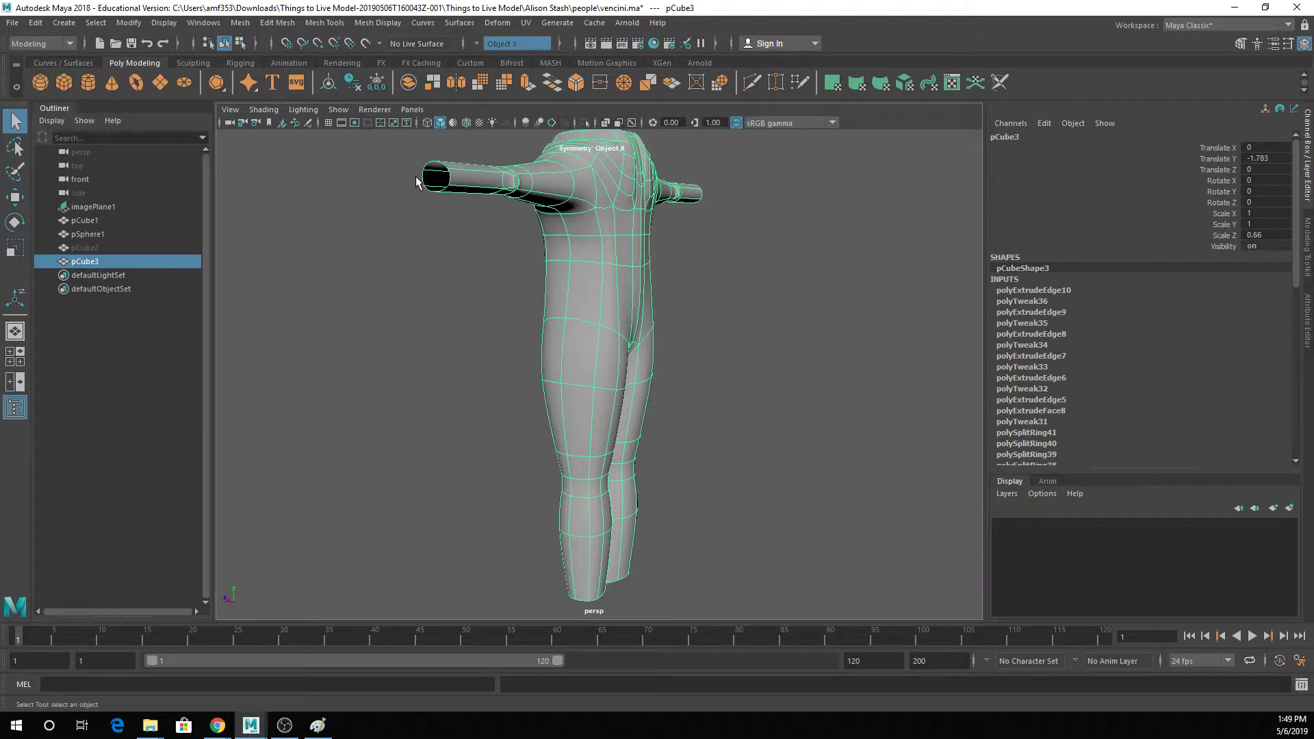
alt+drag(593, 246, 557, 285)
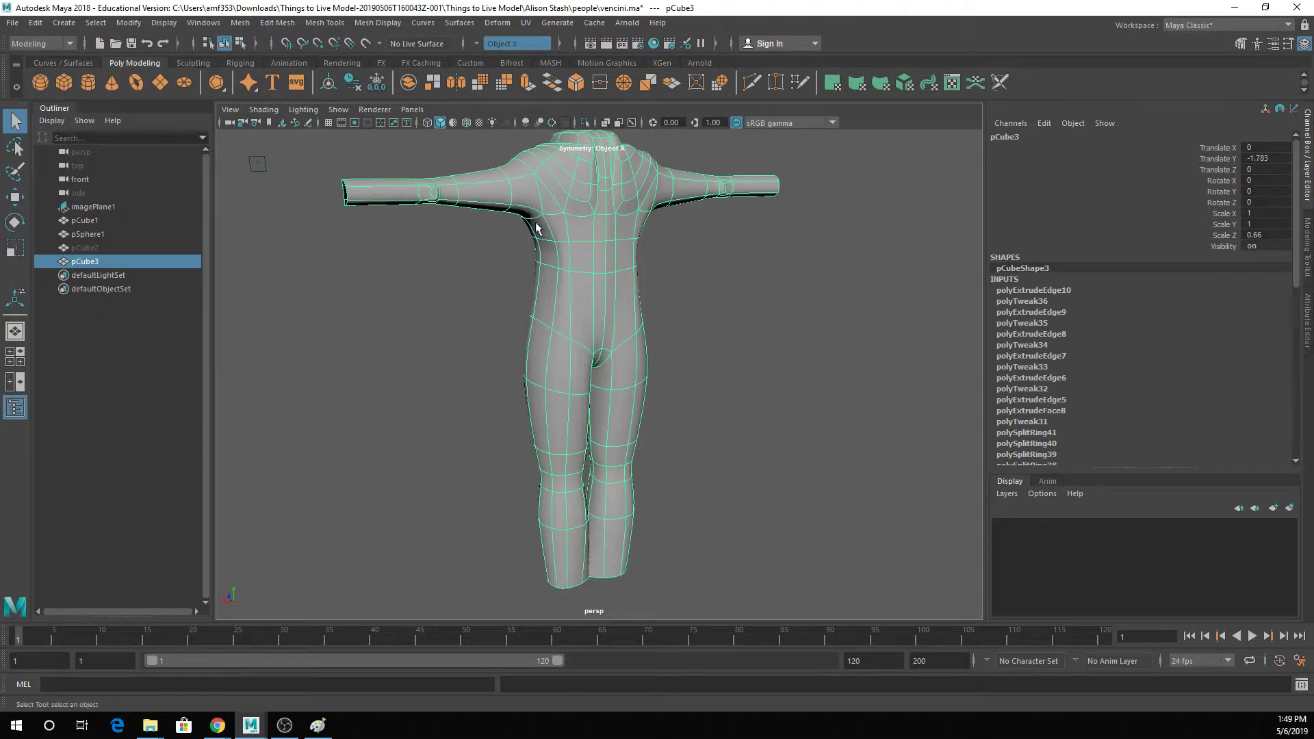
right_drag(587, 321, 596, 356)
alt+drag(588, 356, 552, 353)
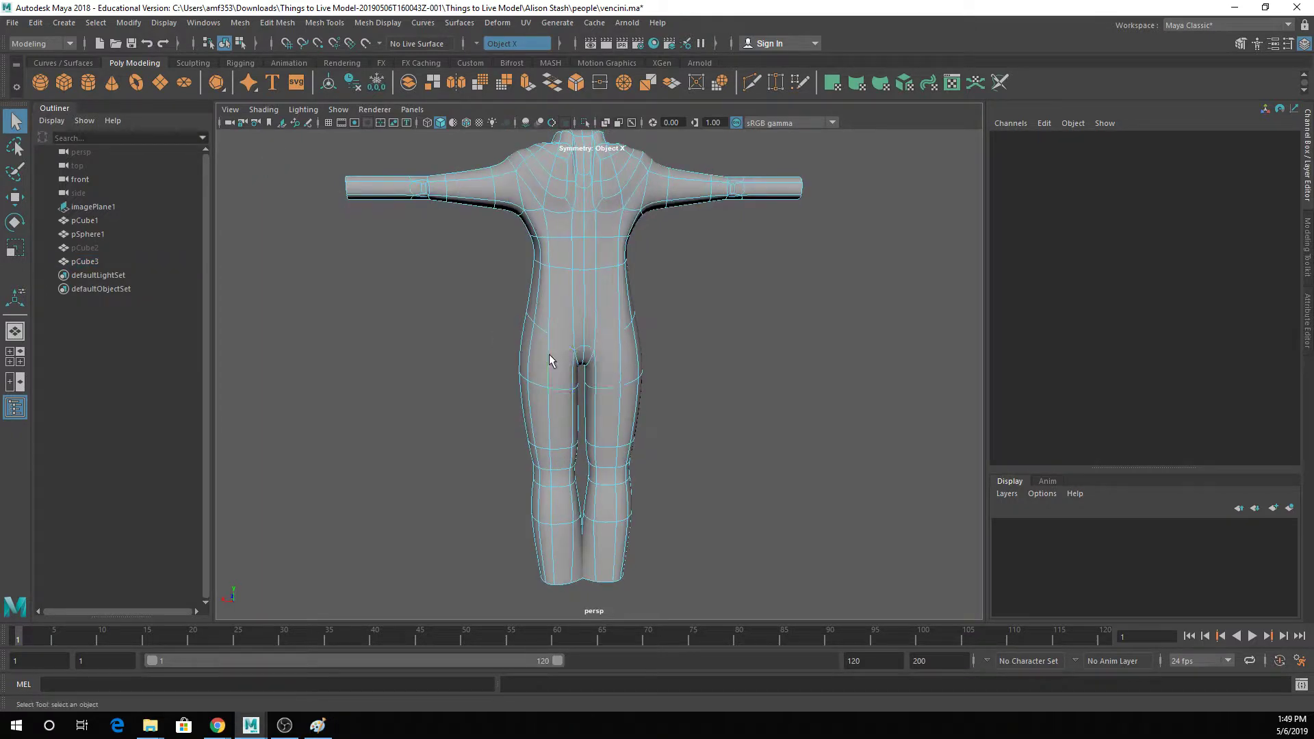
click(562, 363)
click(525, 154)
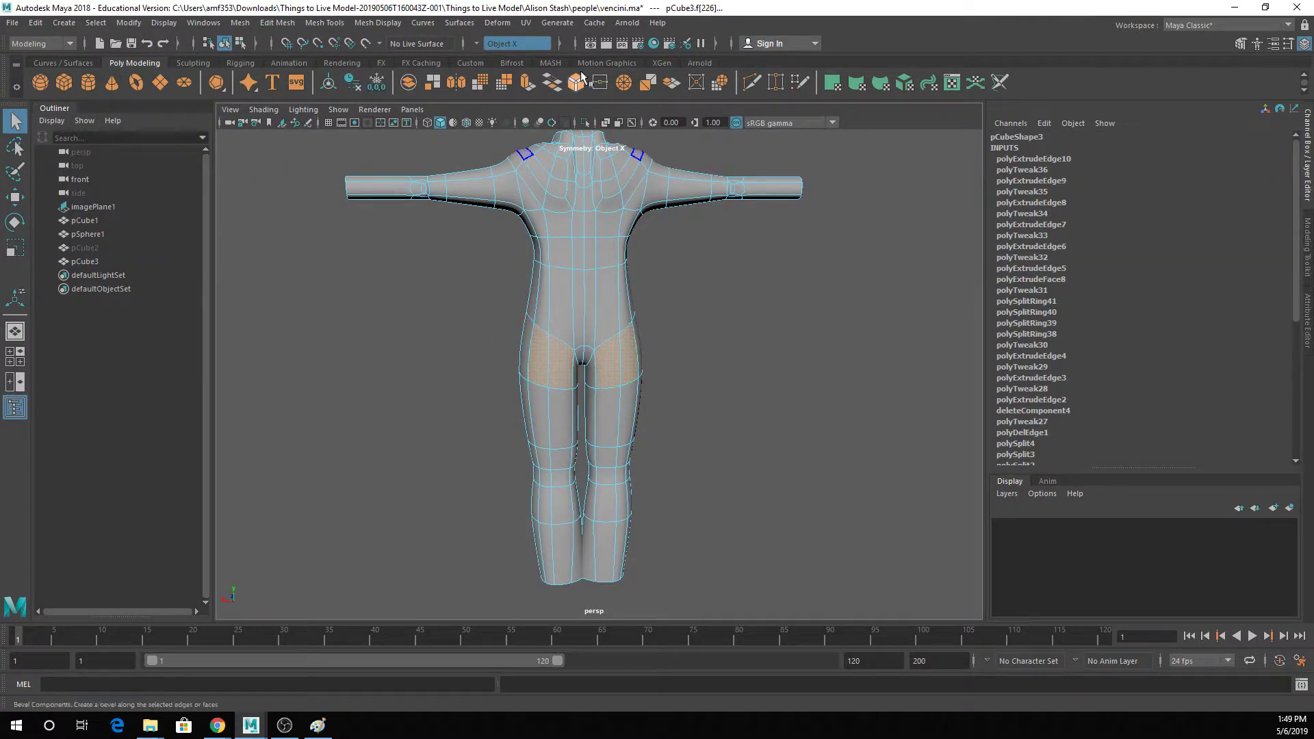
click(532, 85)
alt+drag(603, 329, 657, 339)
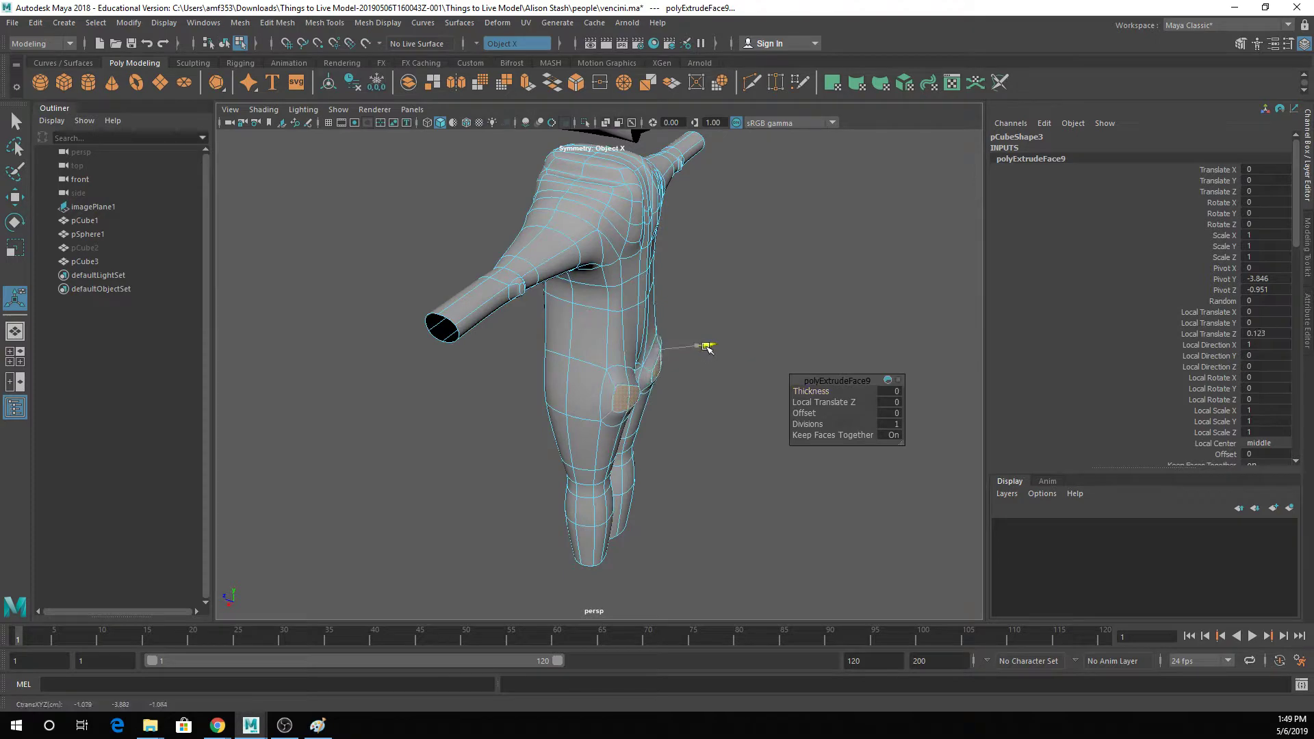
key(q)
right_drag(640, 321, 685, 260)
alt+drag(733, 352, 610, 327)
scroll(641, 347, up, 3)
alt+drag(728, 342, 613, 427)
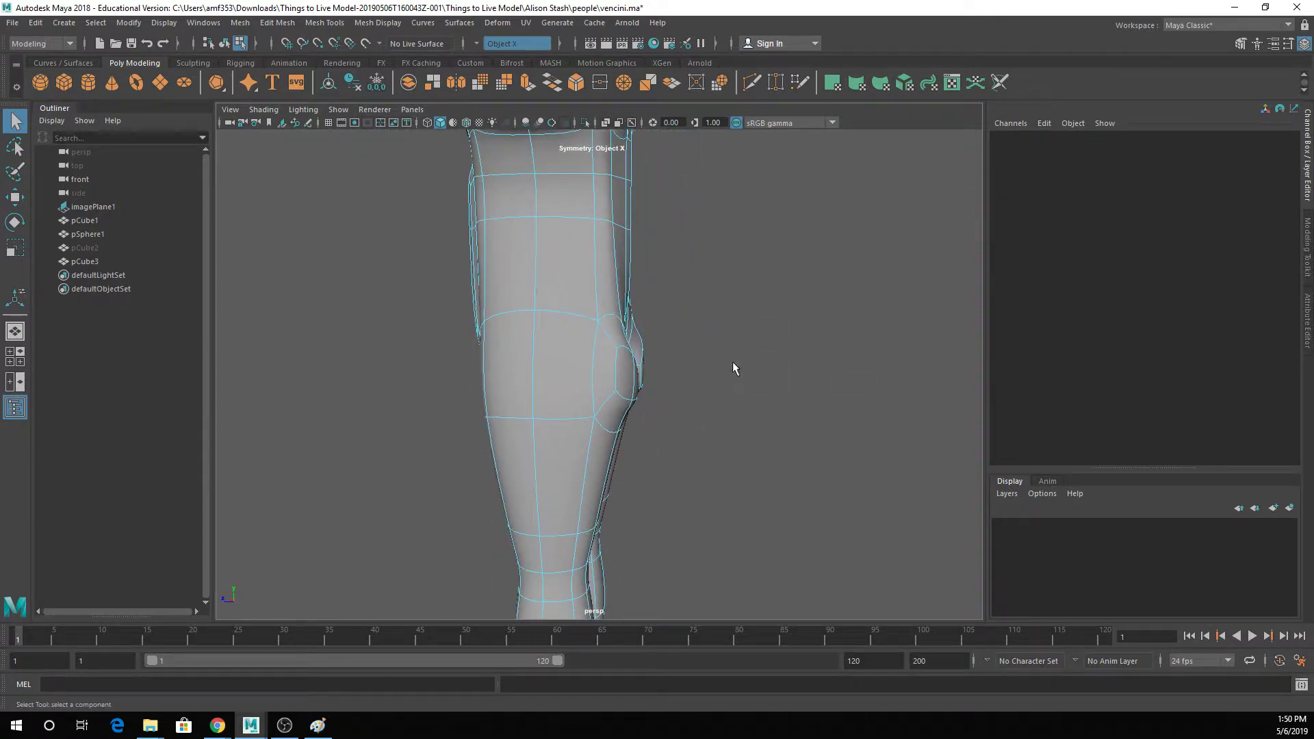
alt+drag(795, 316, 639, 305)
key(ctrl+z)
key(ctrl+z)
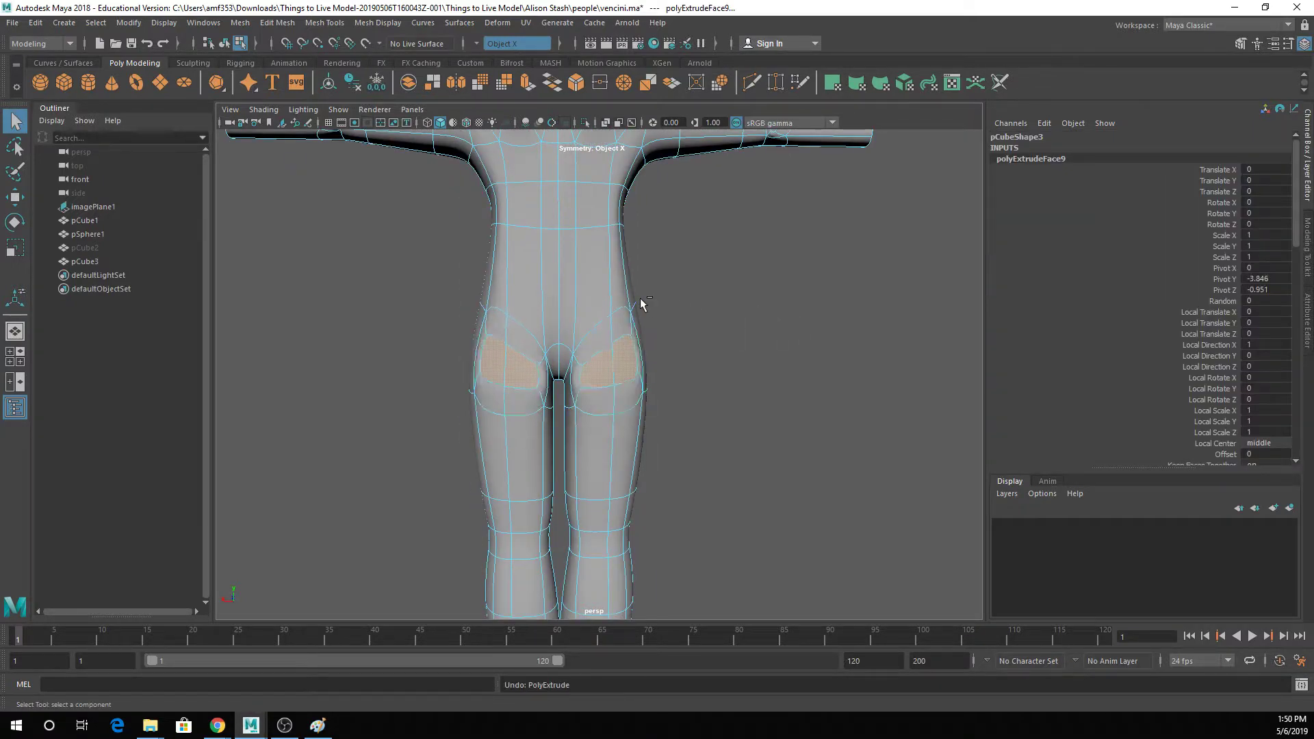
key(ctrl+z)
key(ctrl+z)
key(ctrl+z)
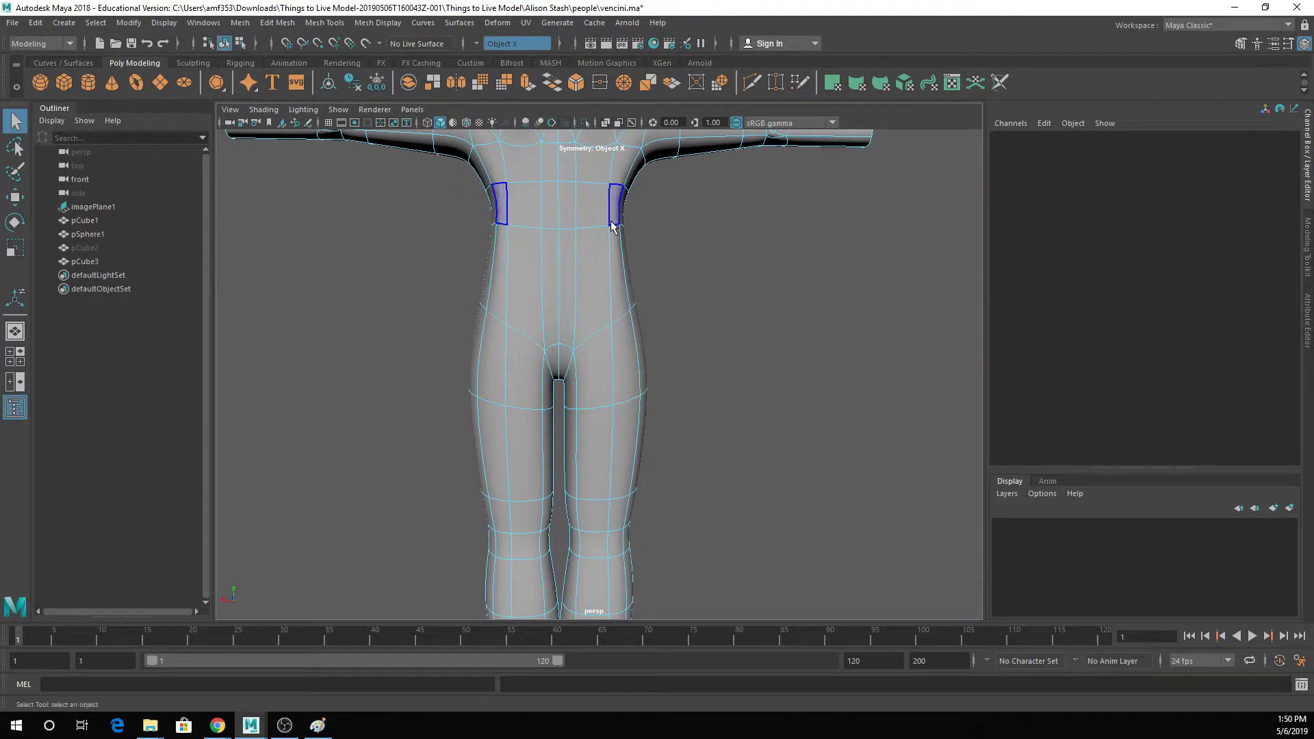
- Insert an edge loop around the hips and shift the new hip edges sideways
click(324, 22)
click(352, 125)
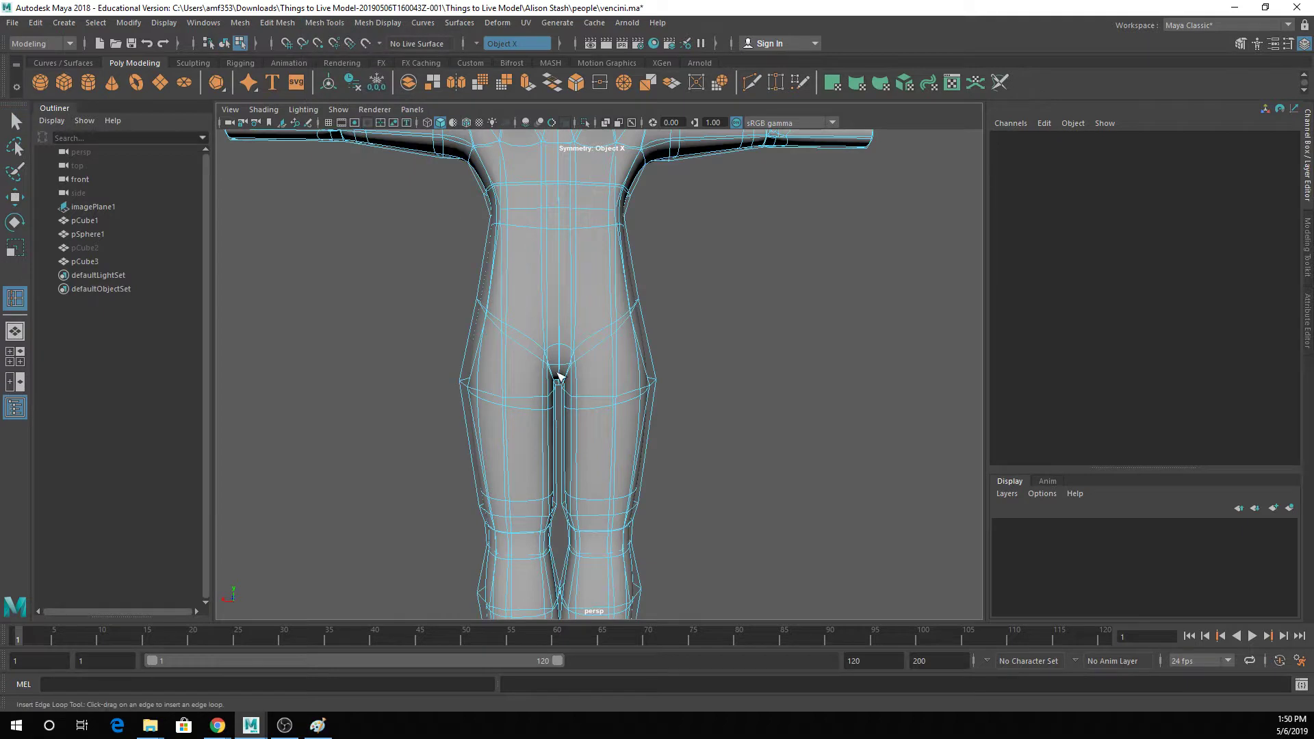
key(1)
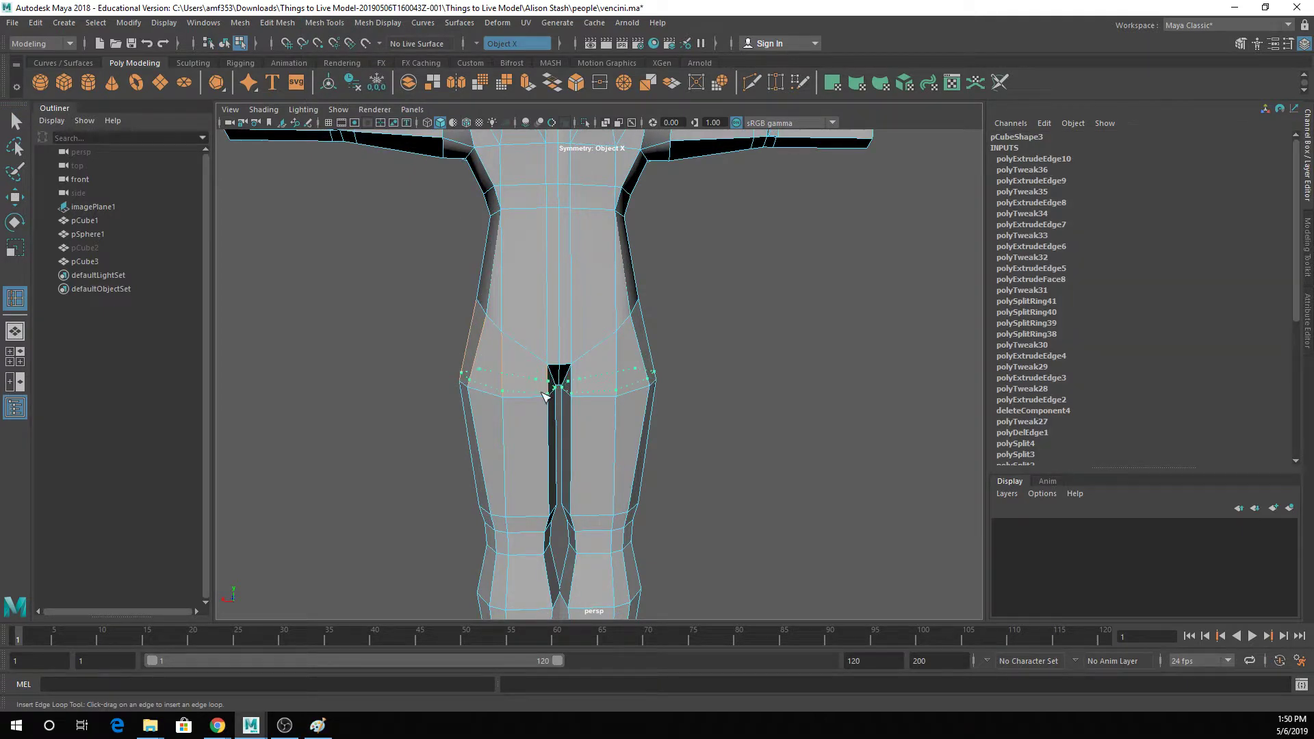
click(544, 397)
key(q)
right_drag(511, 346, 488, 378)
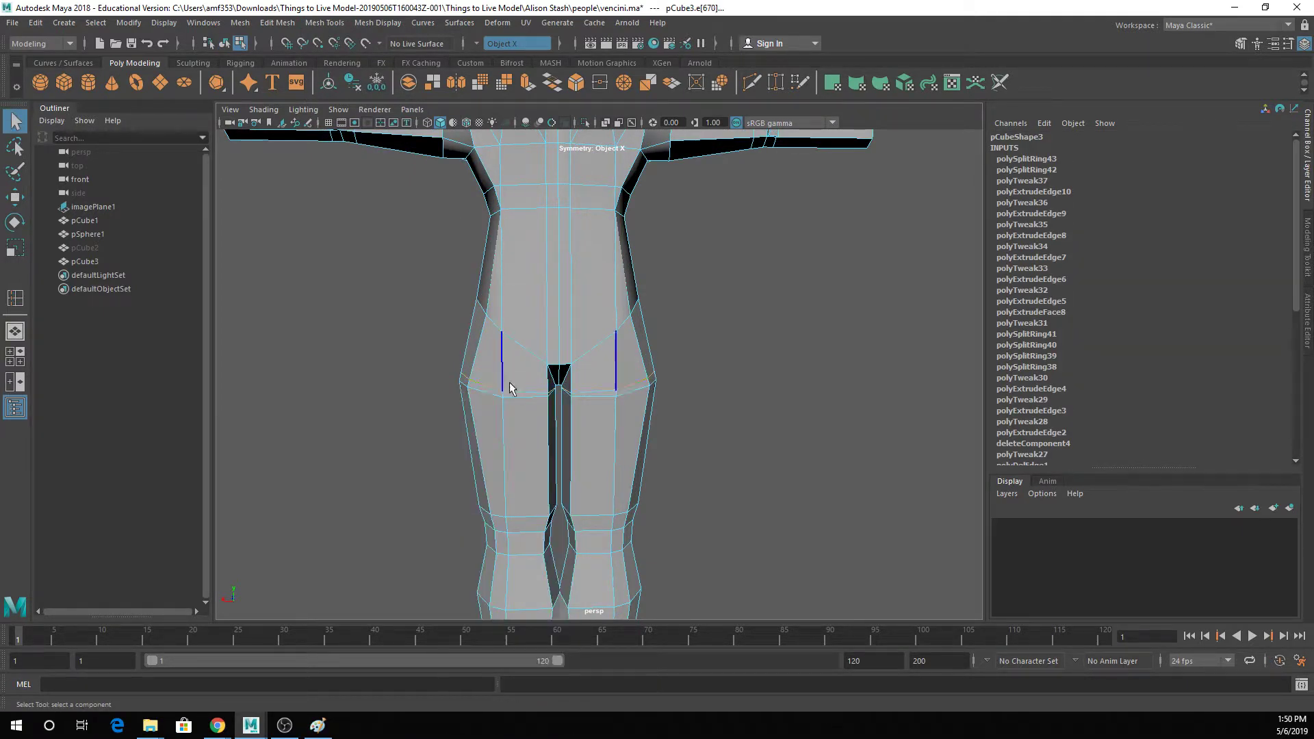
key(w)
alt+drag(510, 388, 599, 361)
- Select and adjust several individual hip edges, front and side
key(q)
click(501, 400)
key(w)
click(472, 399)
click(564, 387)
click(524, 399)
key(q)
click(560, 389)
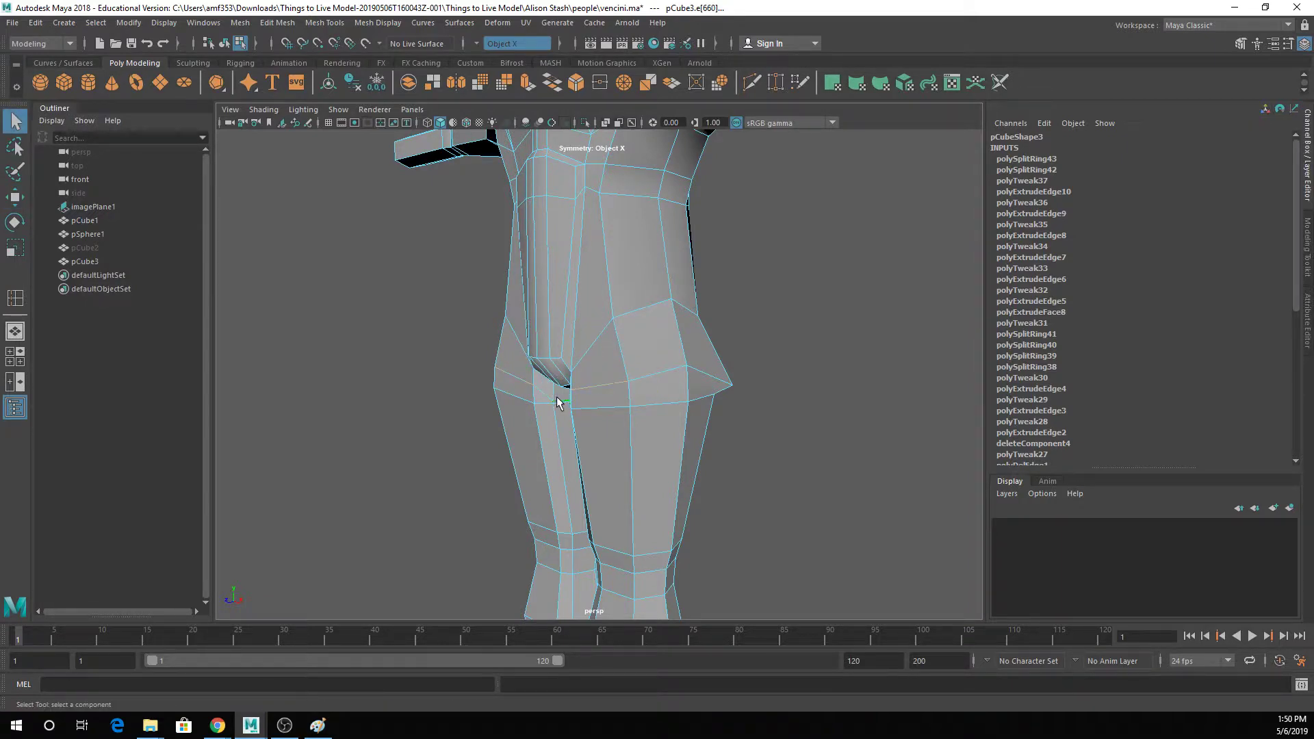
key(w)
- Pick a crotch vertex and check the hips from the front with smooth preview
alt+drag(574, 375, 527, 386)
right_drag(545, 380, 480, 341)
click(541, 388)
scroll(561, 406, up, 3)
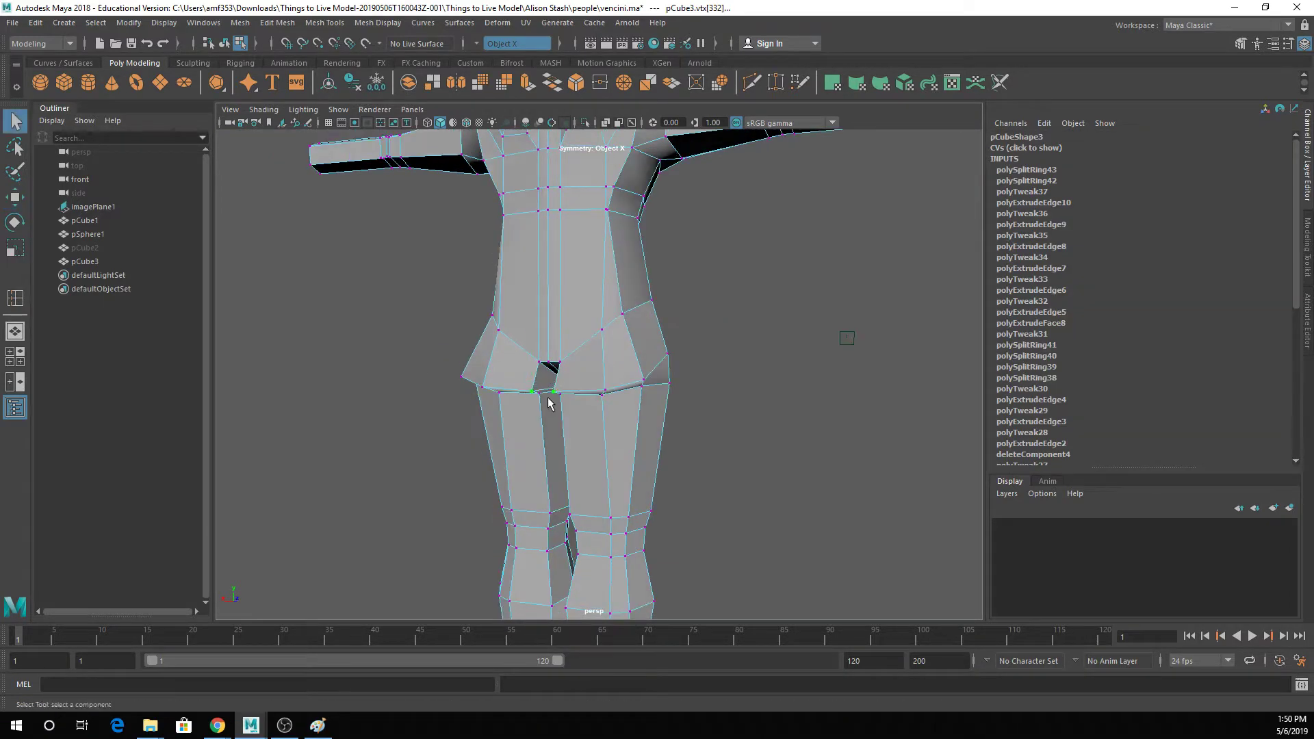
alt+drag(541, 387, 580, 390)
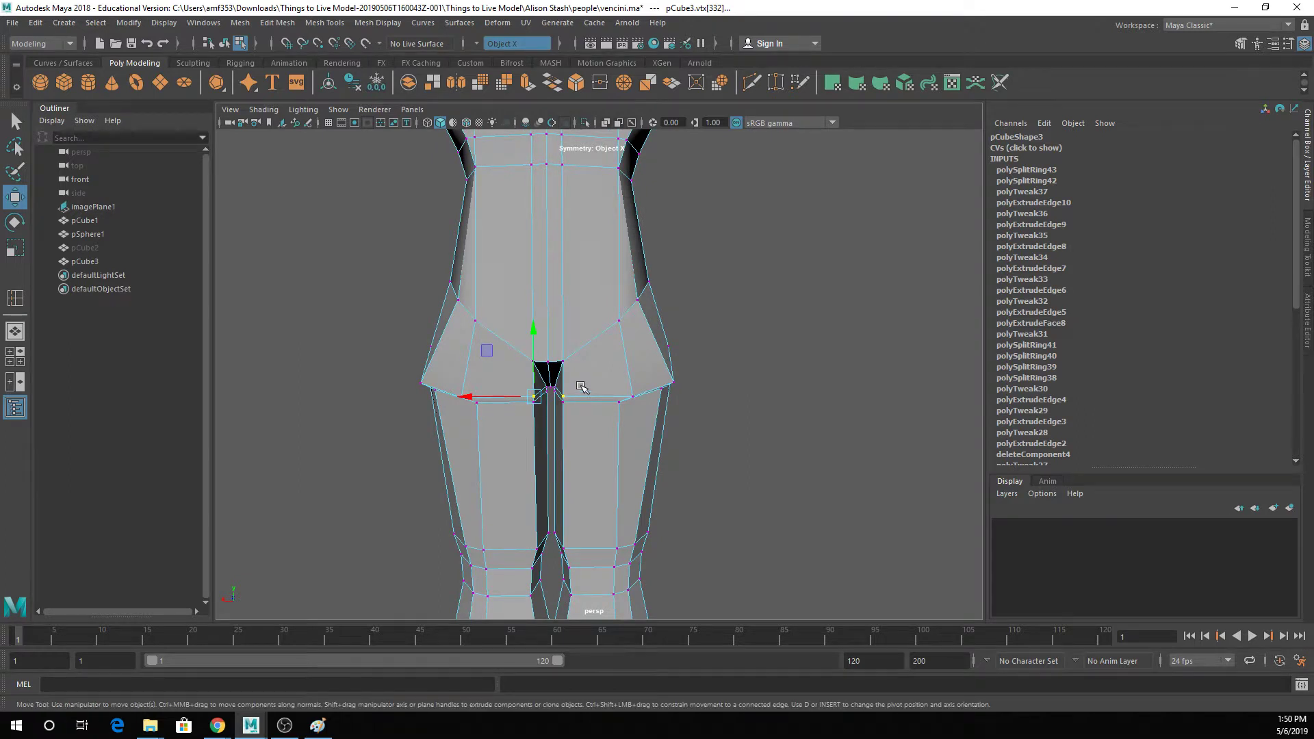
key(3)
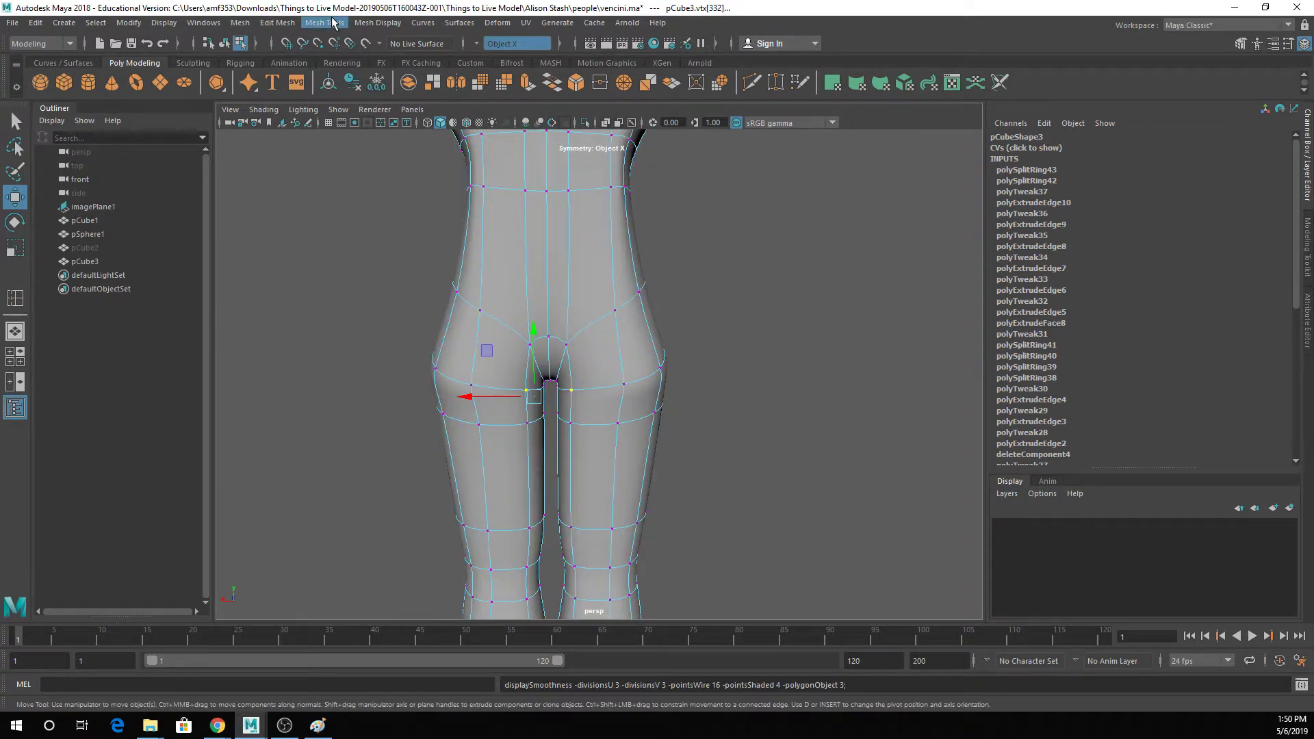
- Insert a second edge loop around the hips and select a pair of hip vertices
click(325, 22)
click(335, 127)
click(473, 364)
key(q)
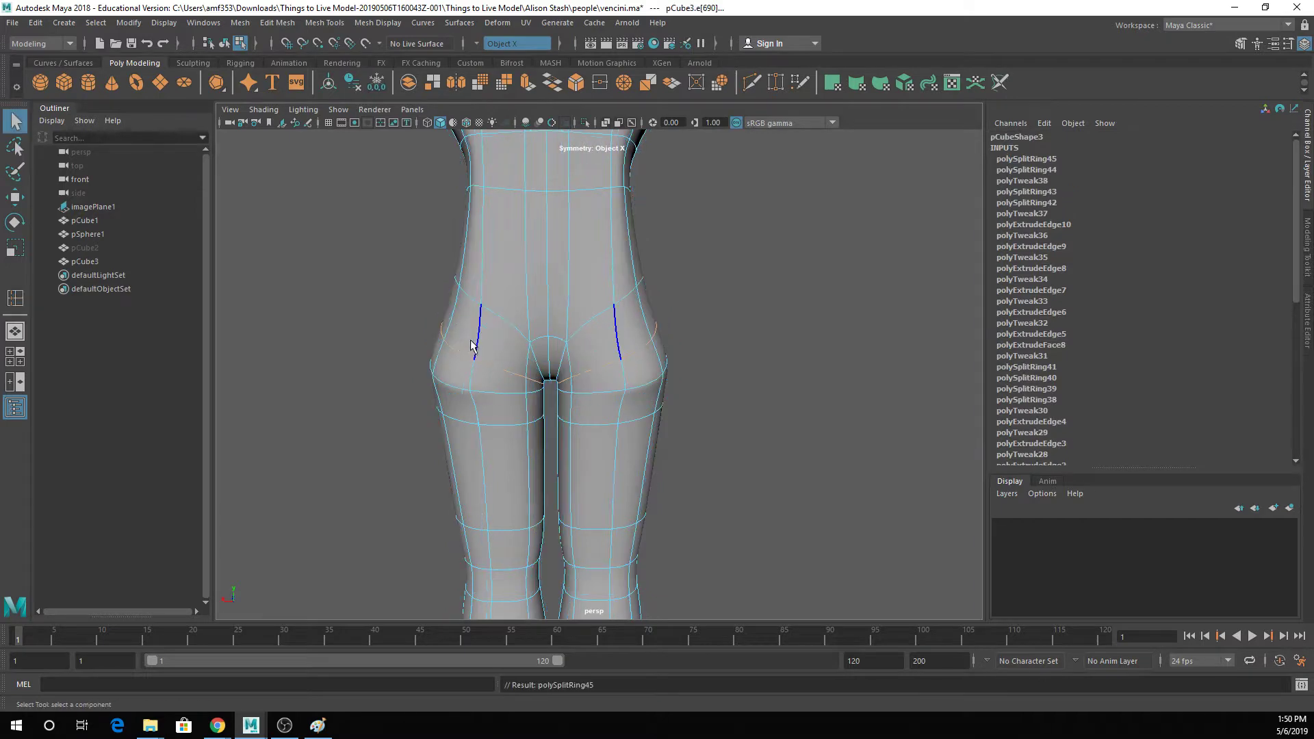
right_drag(425, 330, 390, 331)
click(474, 359)
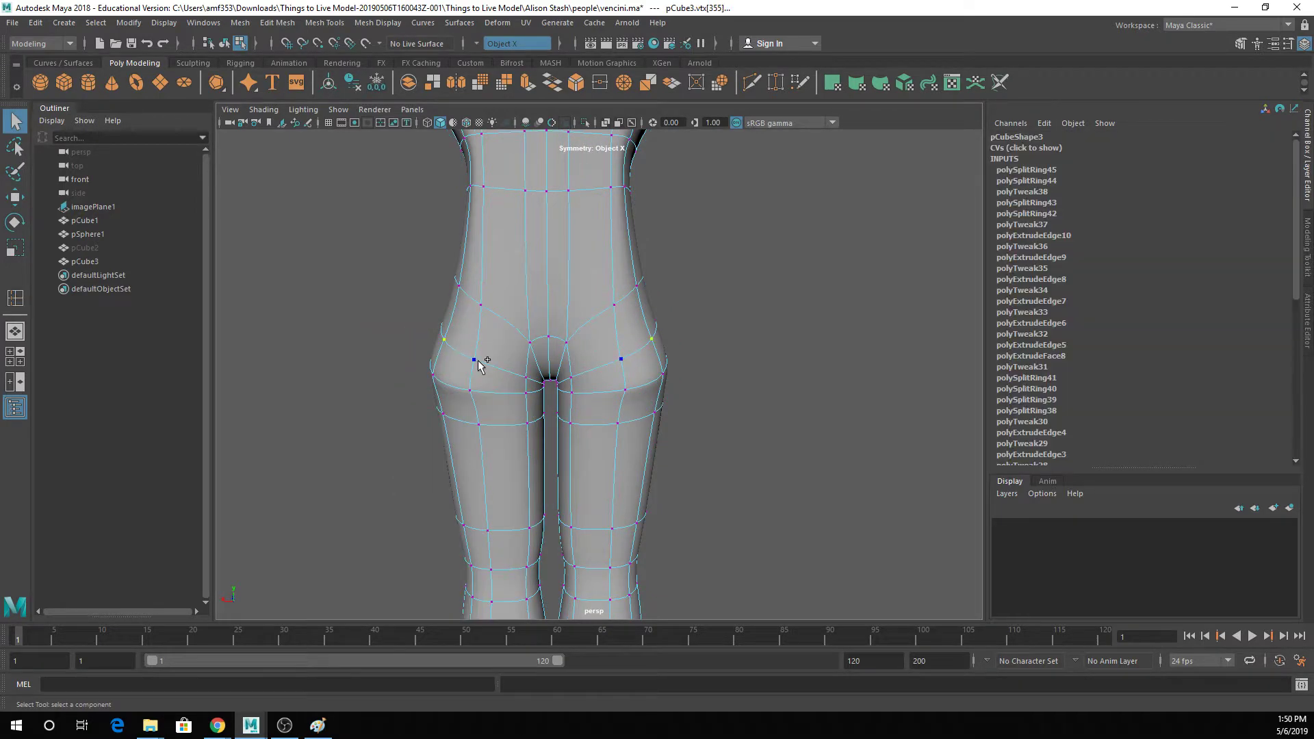
click(515, 378)
key(w)
- Select a hip vertex on the low-poly cage, ready to move it
alt+drag(438, 367, 596, 589)
key(1)
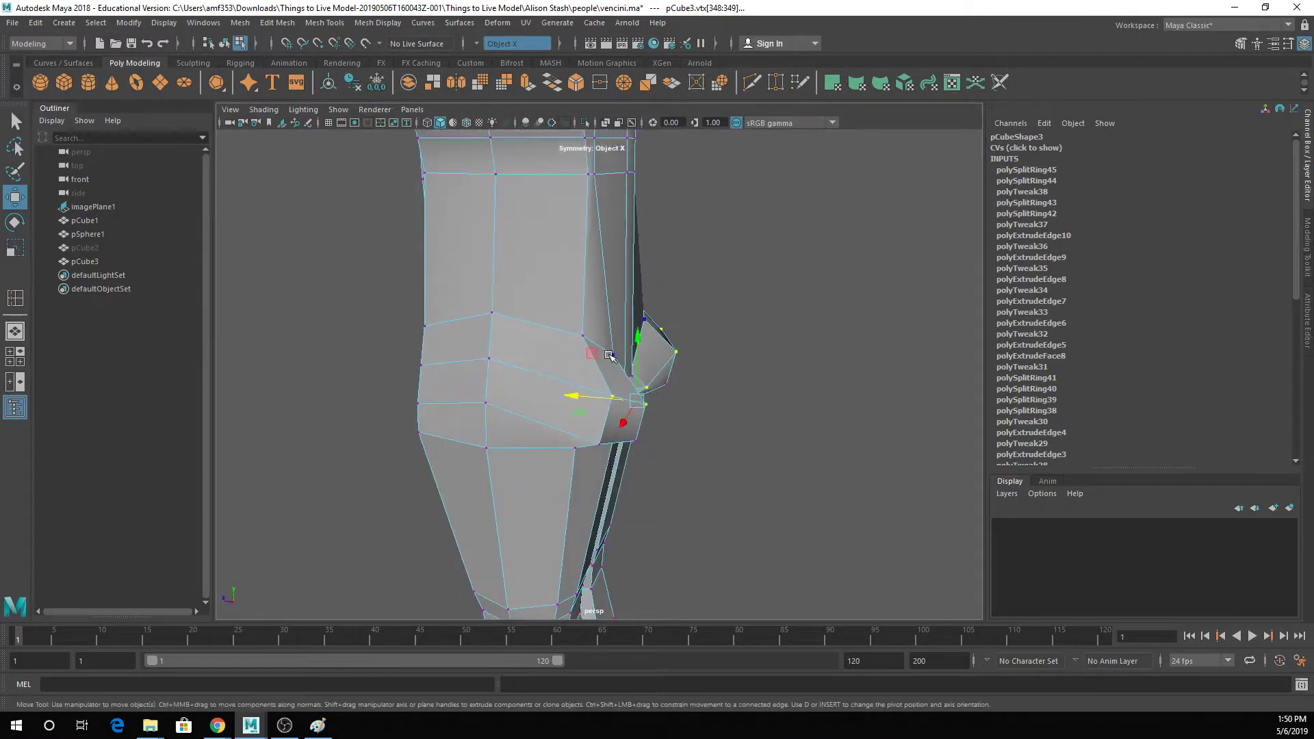
key(q)
click(580, 335)
alt+drag(580, 335, 534, 256)
click(597, 392)
key(w)
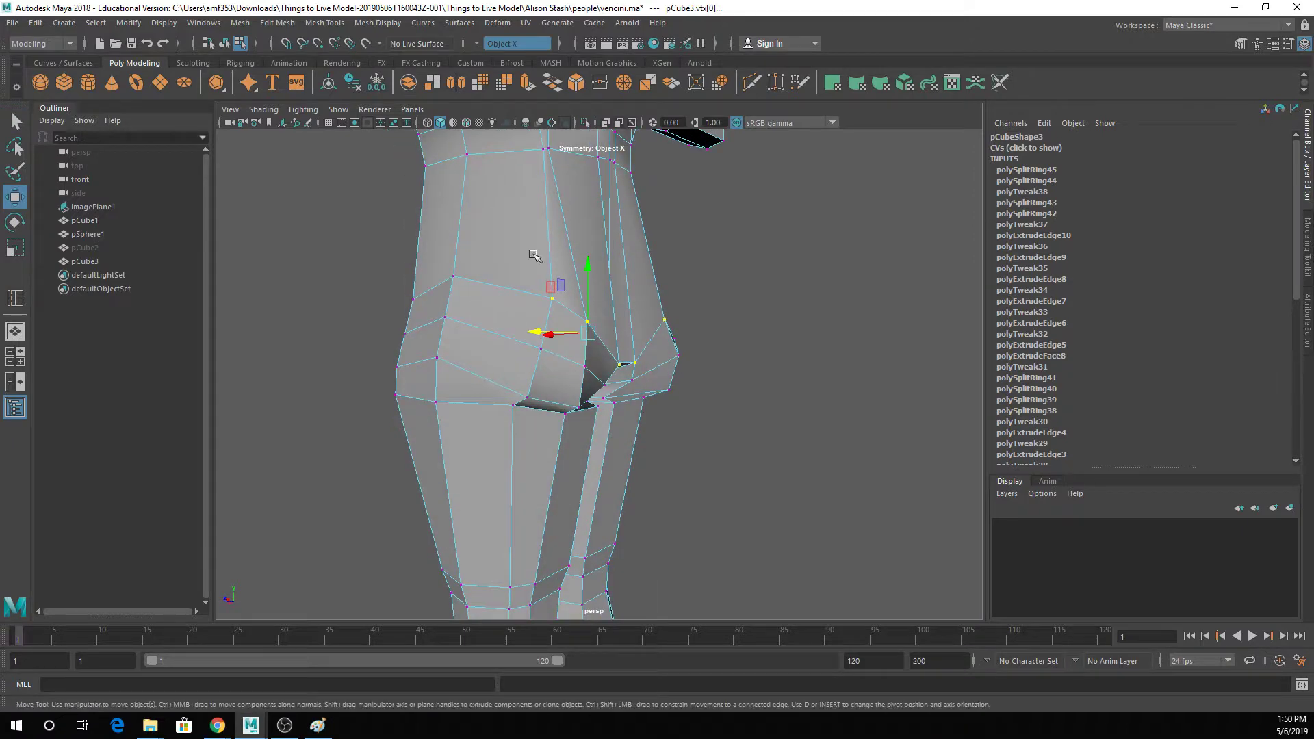
- Shift one crotch vertex right and raise another slightly, checking the smoothed result
alt+drag(547, 309, 460, 310)
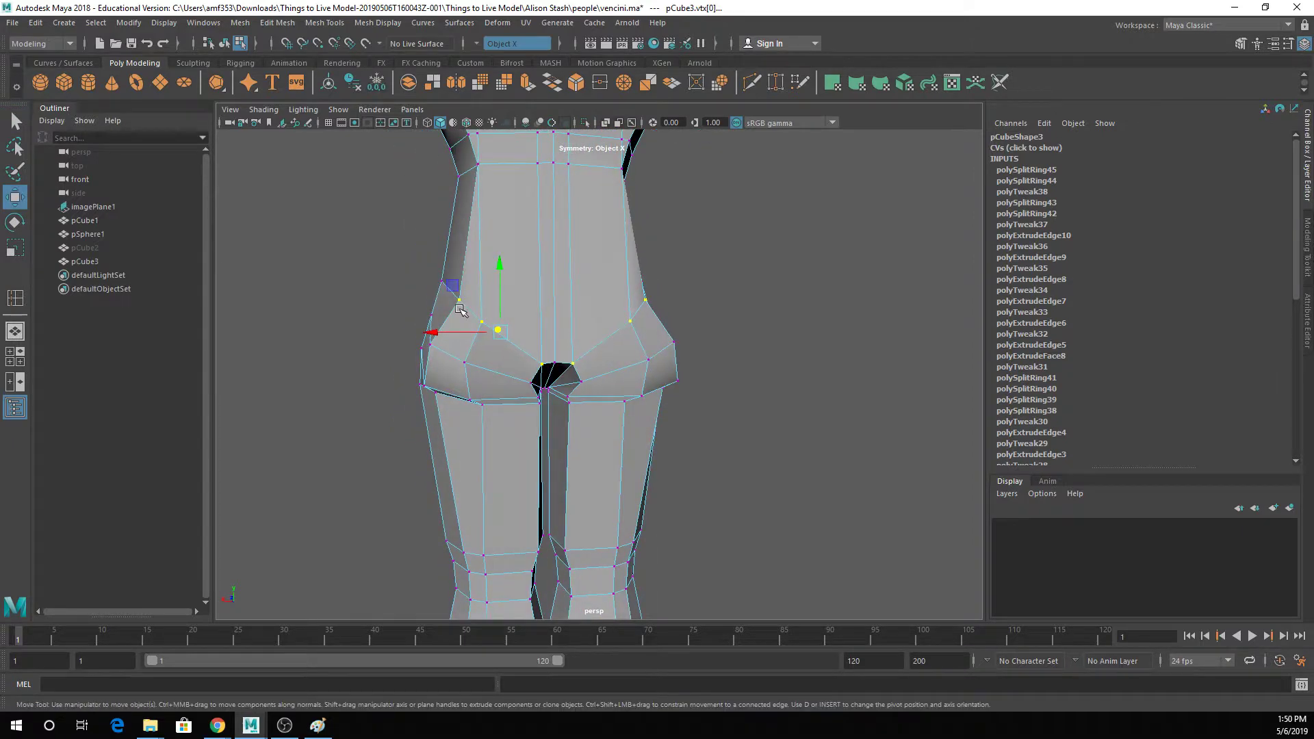
click(531, 380)
drag(485, 382, 499, 378)
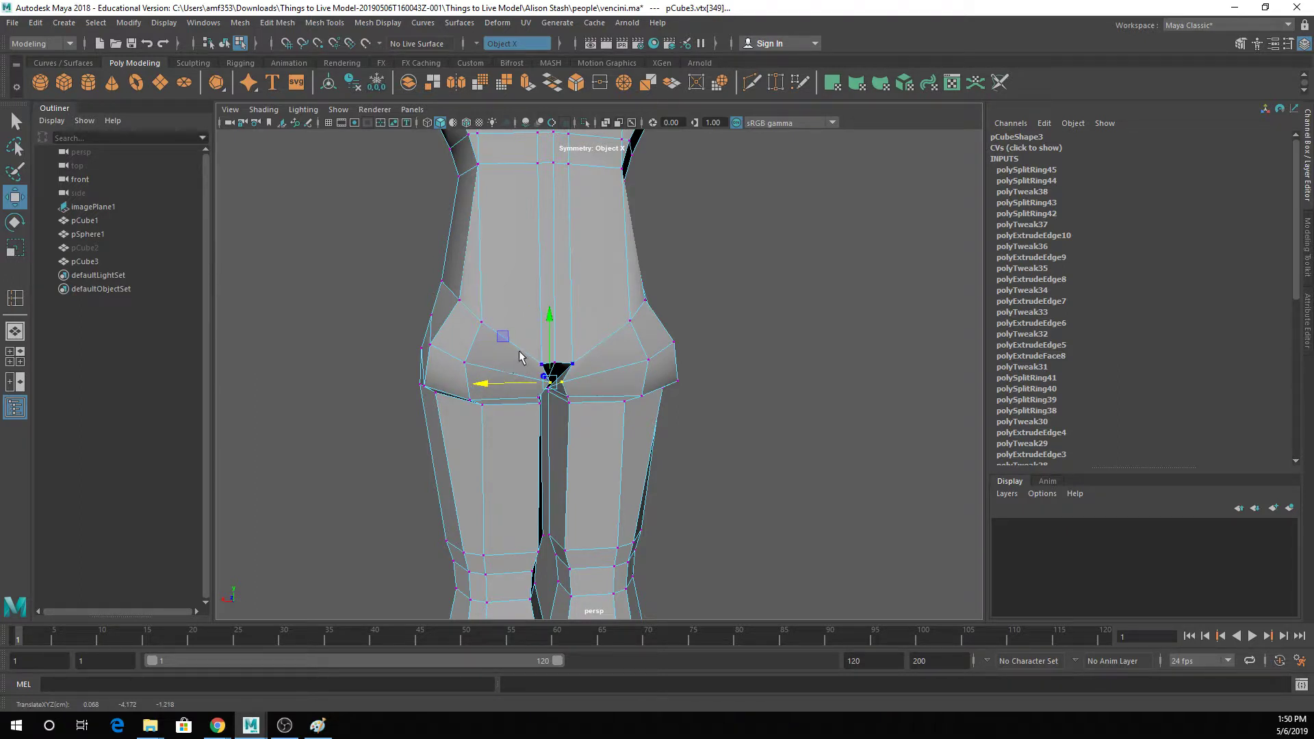
click(552, 365)
alt+drag(528, 365, 520, 320)
click(542, 357)
key(3)
key(1)
- In wireframe, move the hip vertices to round the buttocks, then return to shaded display
key(q)
click(512, 341)
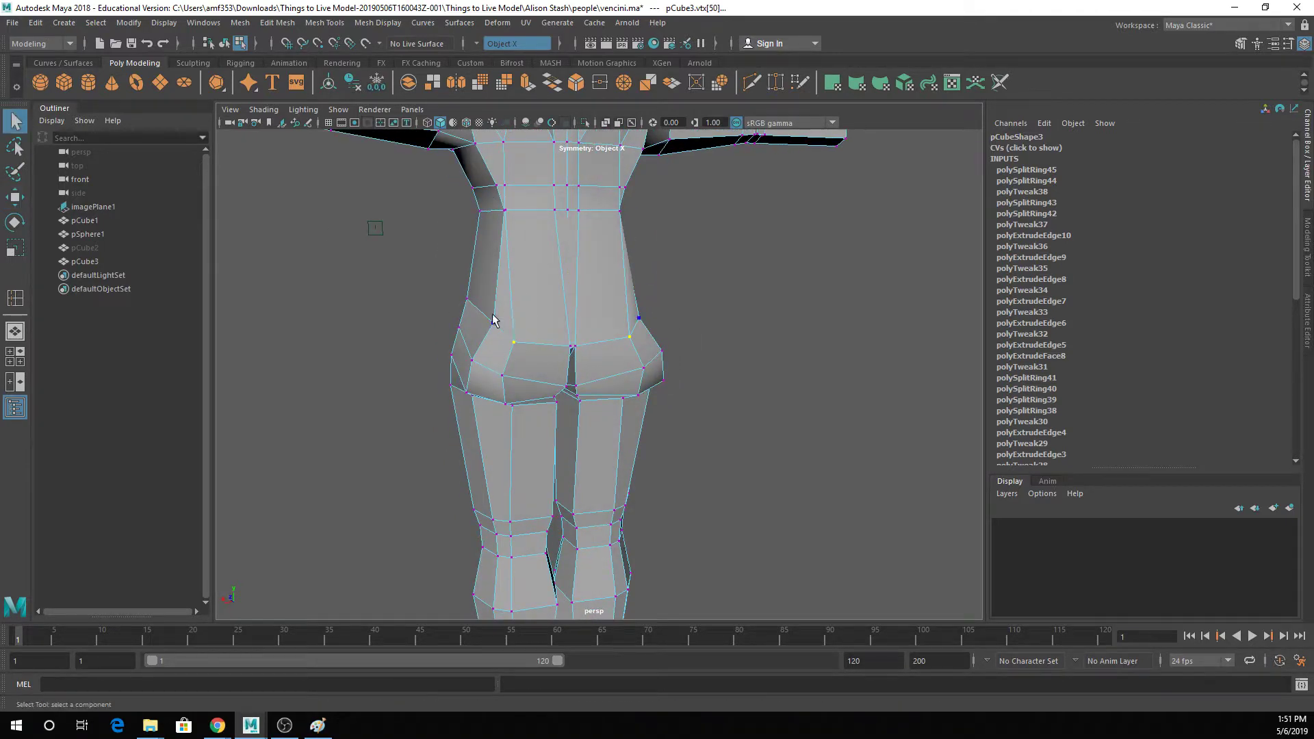
key(4)
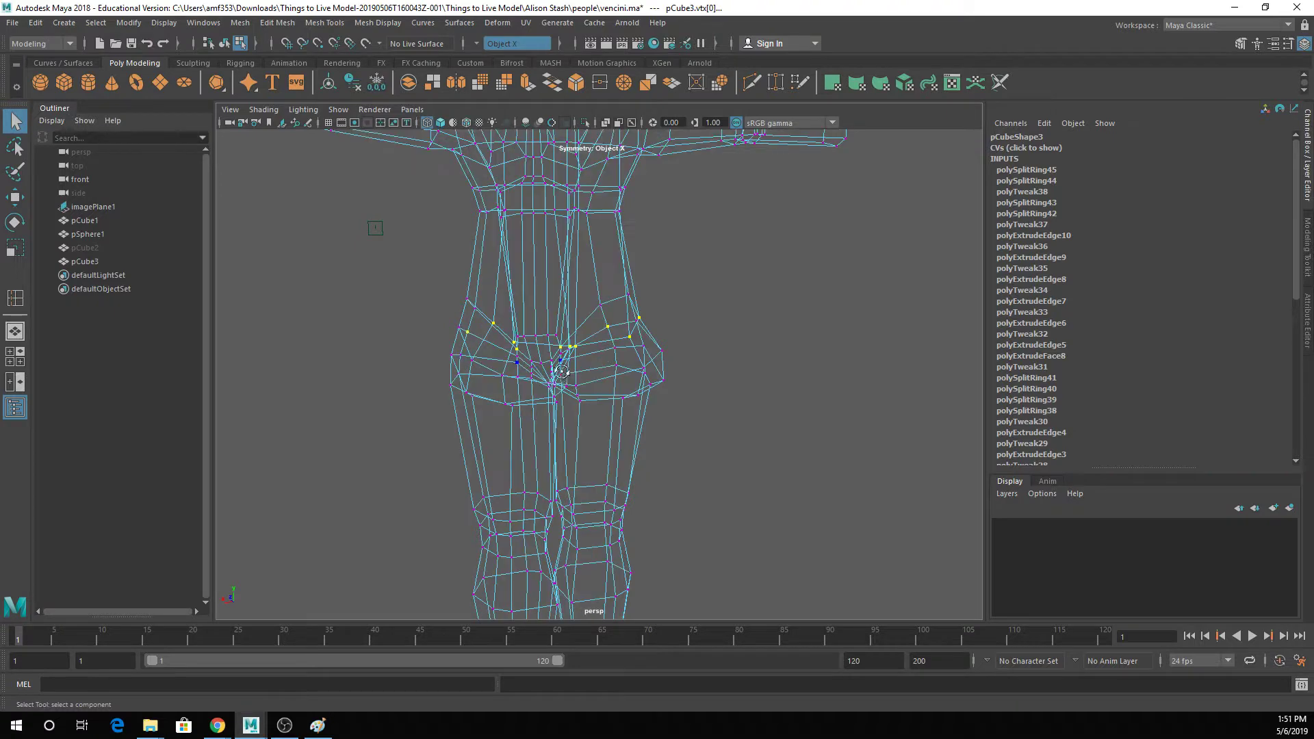
alt+drag(596, 356, 563, 353)
key(w)
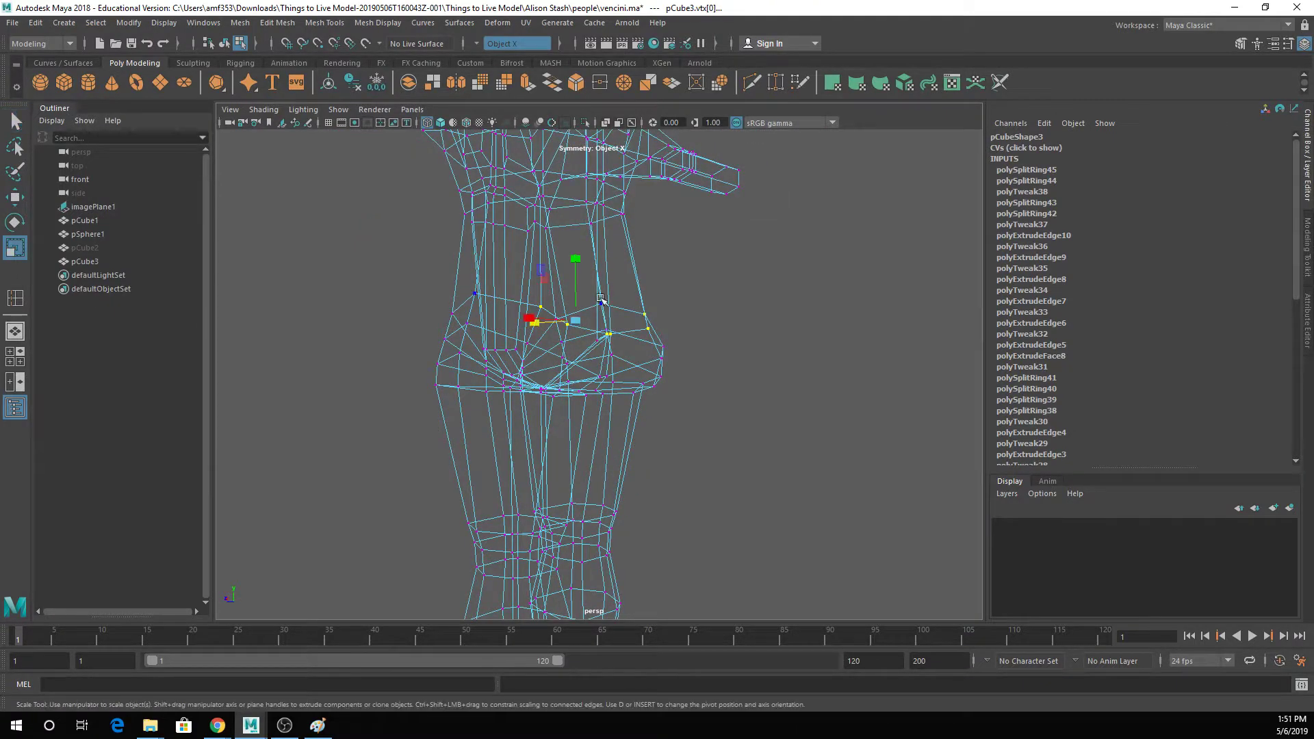
mouse_move(587, 261)
mouse_down()
mouse_move(574, 296)
mouse_move(571, 277)
mouse_move(595, 272)
mouse_up()
key(5)
click(324, 22)
- Insert a horizontal edge loop across the hips and a vertical loop down the body
click(350, 126)
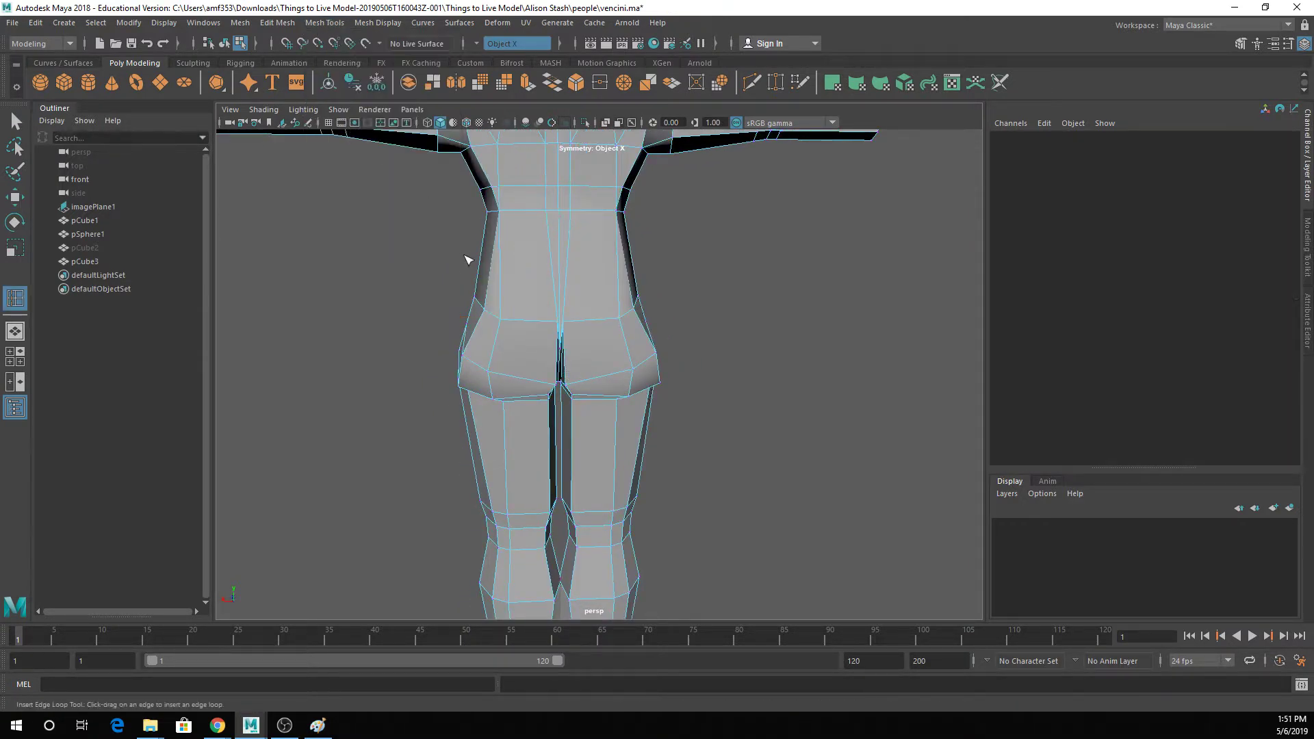
click(498, 344)
drag(497, 347, 597, 354)
click(578, 367)
- Slide a buttock vertex sideways to reshape the buttock
right_drag(601, 295, 668, 269)
click(668, 270)
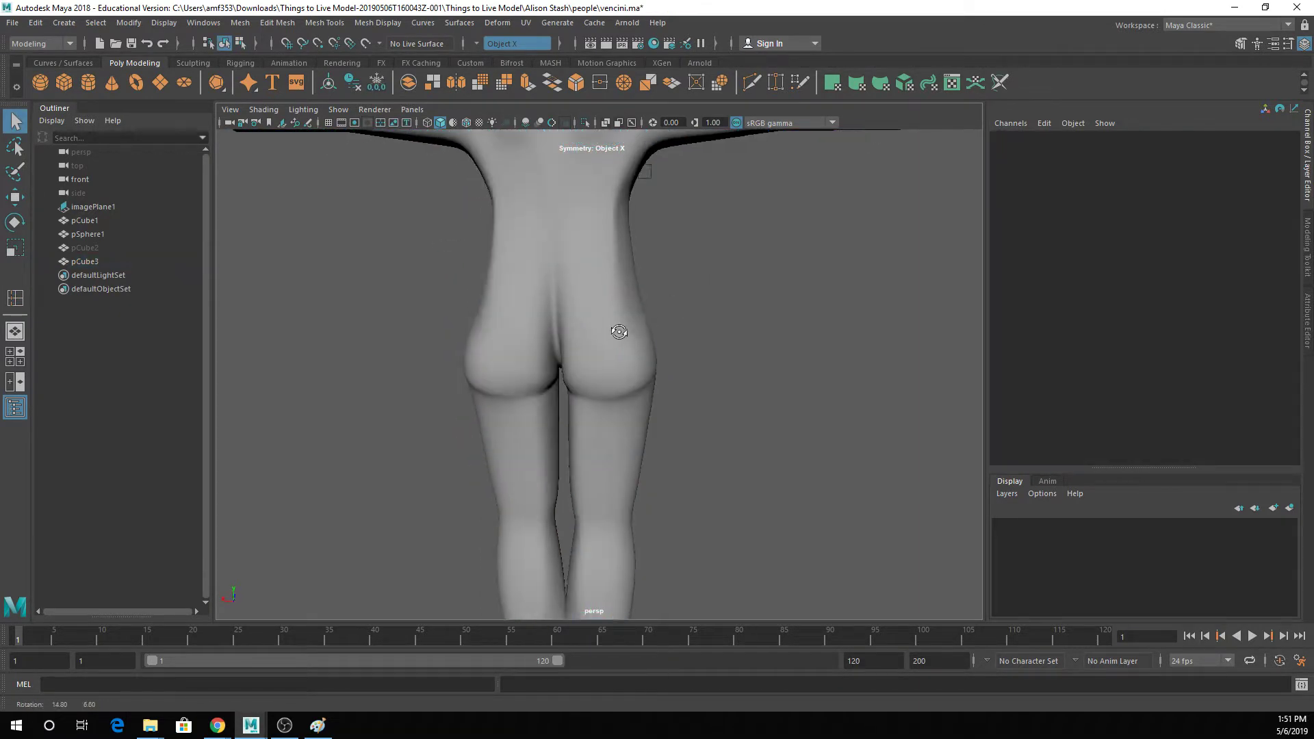
alt+drag(681, 402, 652, 348)
click(596, 363)
scroll(565, 388, up, 3)
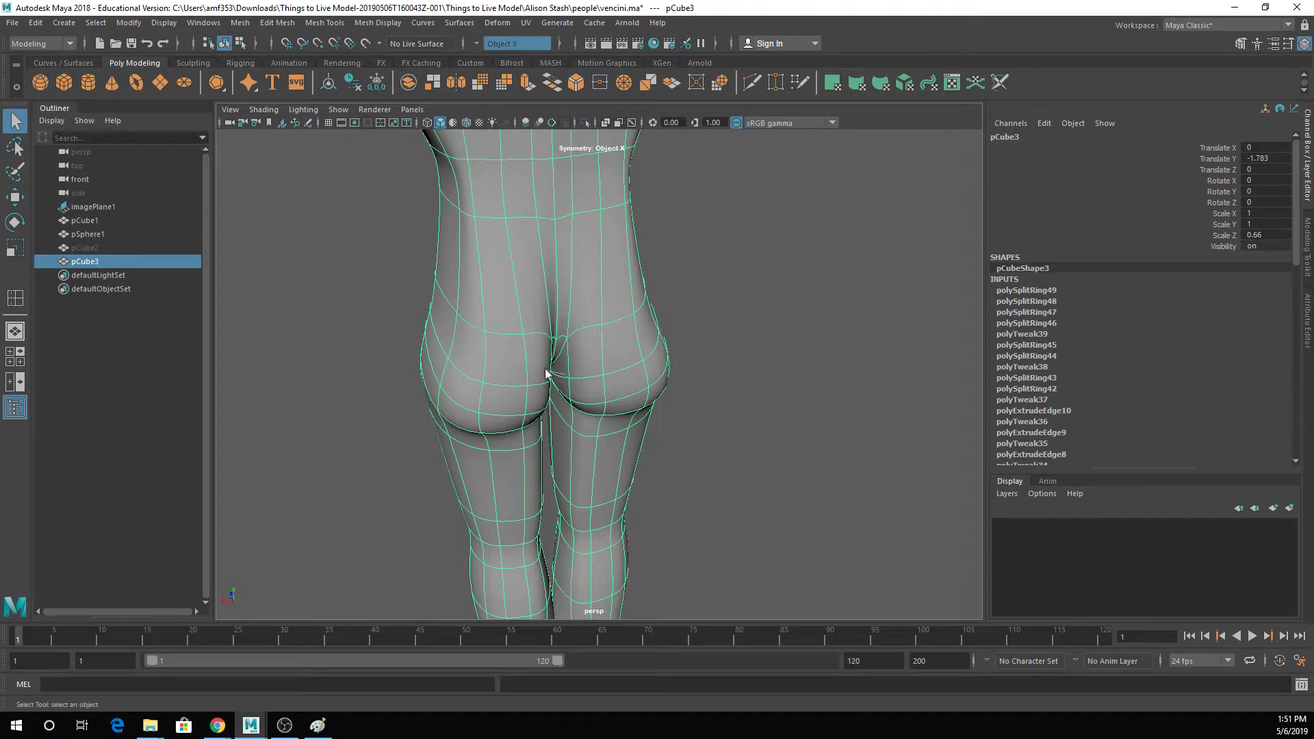
right_drag(548, 346, 529, 346)
click(554, 380)
key(w)
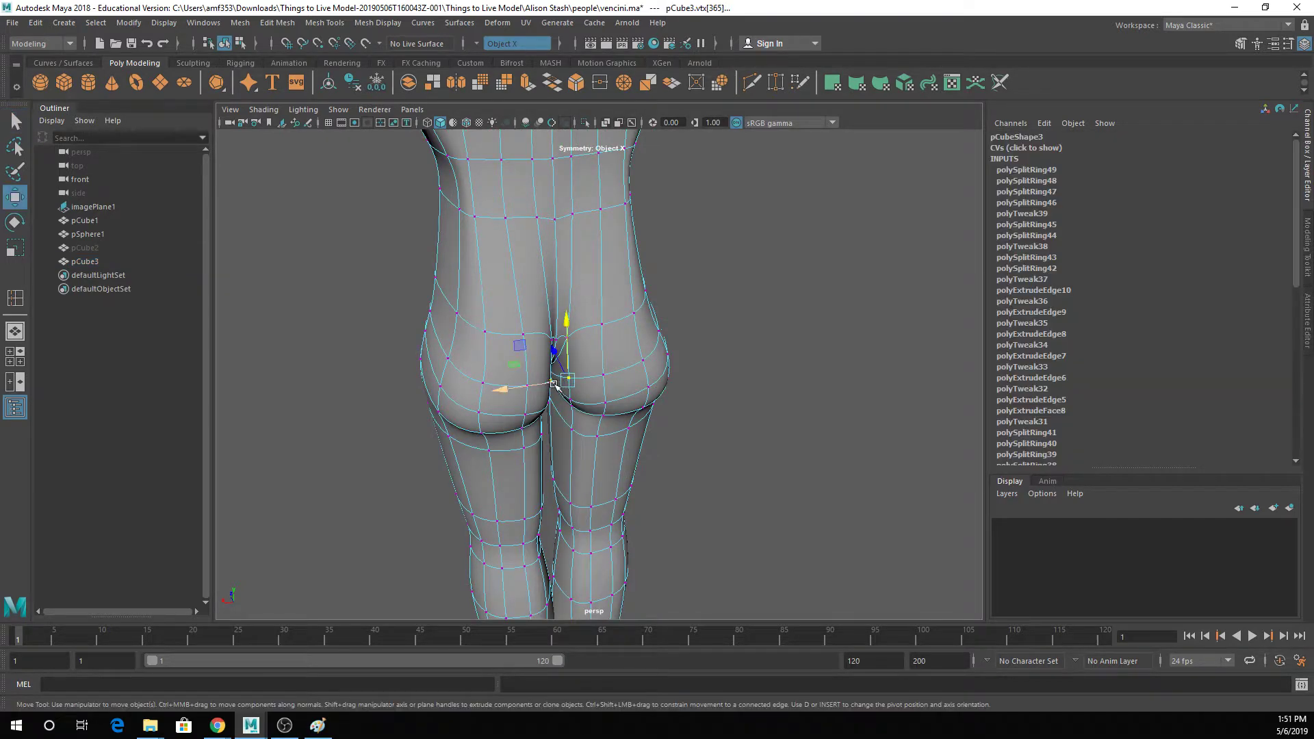
drag(544, 382, 601, 286)
- Return to object mode, zoom out and orbit to the figure's side
key(q)
right_drag(601, 287, 661, 260)
alt+right_drag(672, 347, 640, 405)
alt+drag(640, 405, 719, 384)
scroll(726, 388, up, 3)
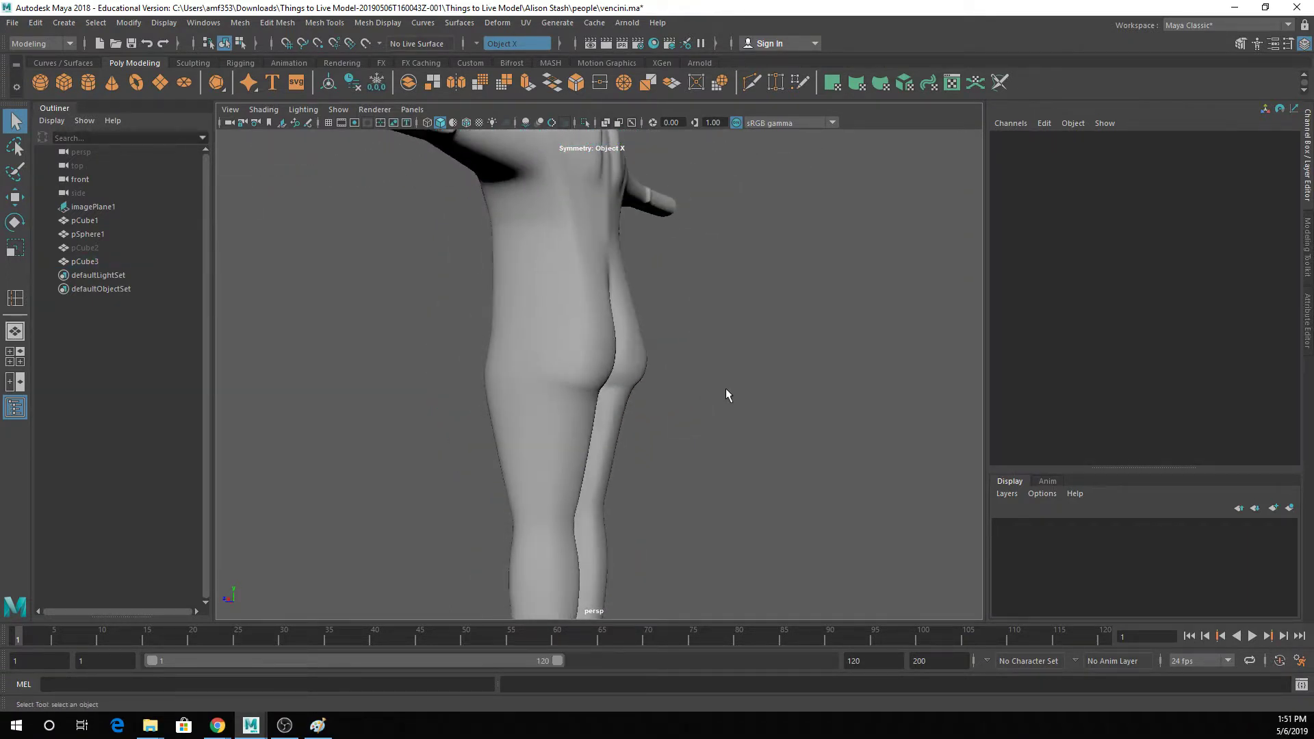
alt+right_drag(725, 388, 637, 376)
alt+drag(637, 376, 598, 331)
click(597, 327)
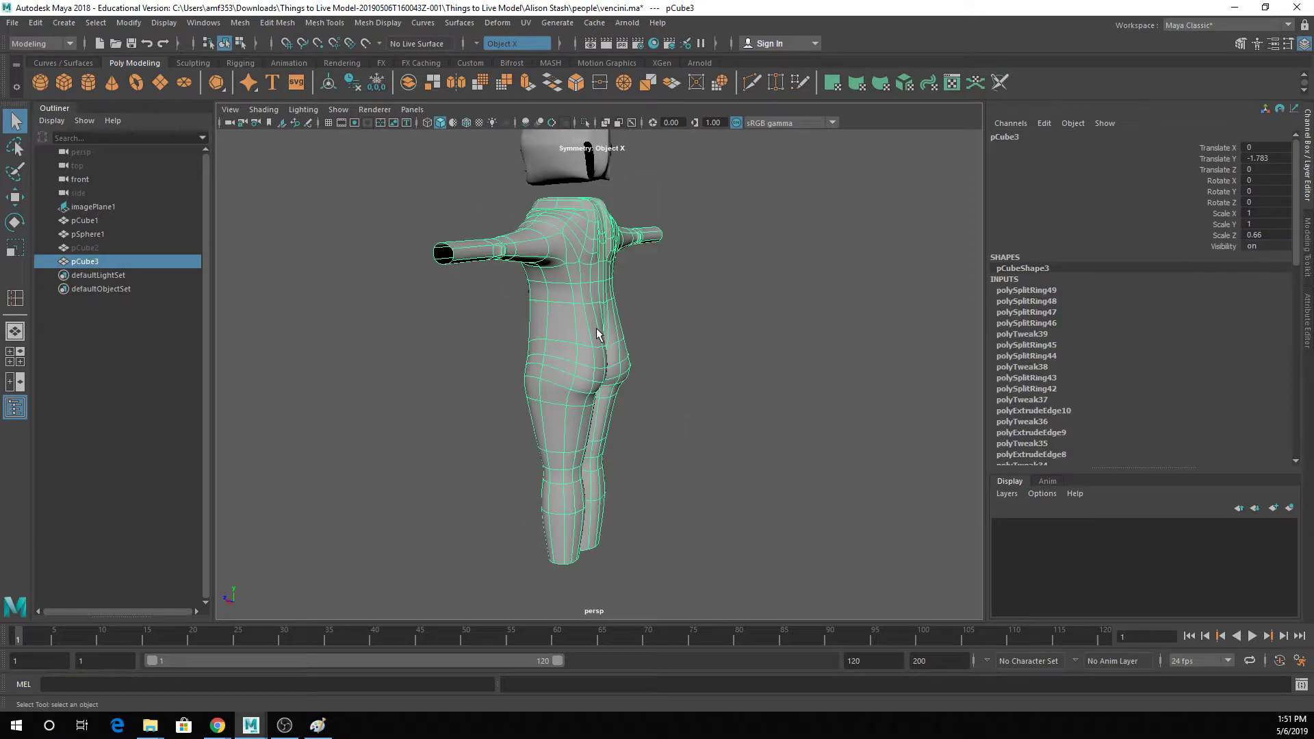
- Shift a lower-back edge at the side of the back slightly sideways
right_drag(597, 327, 584, 299)
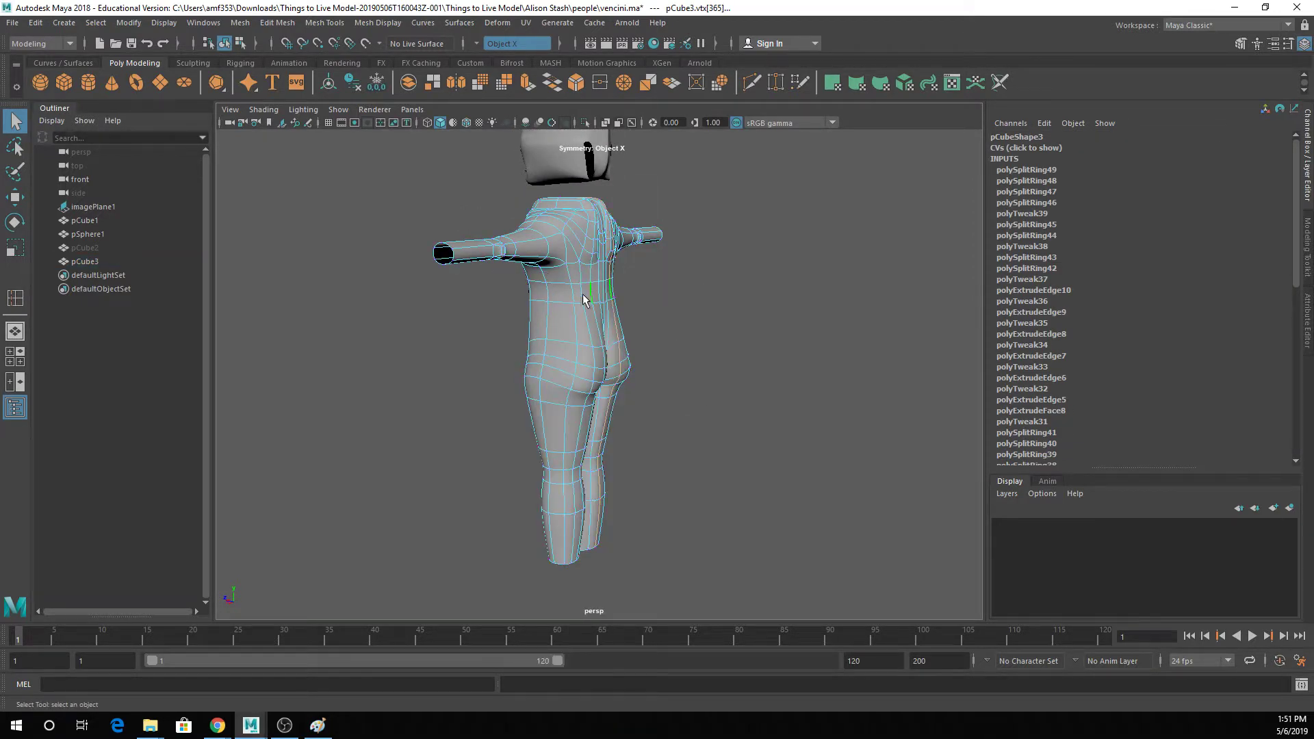
click(572, 293)
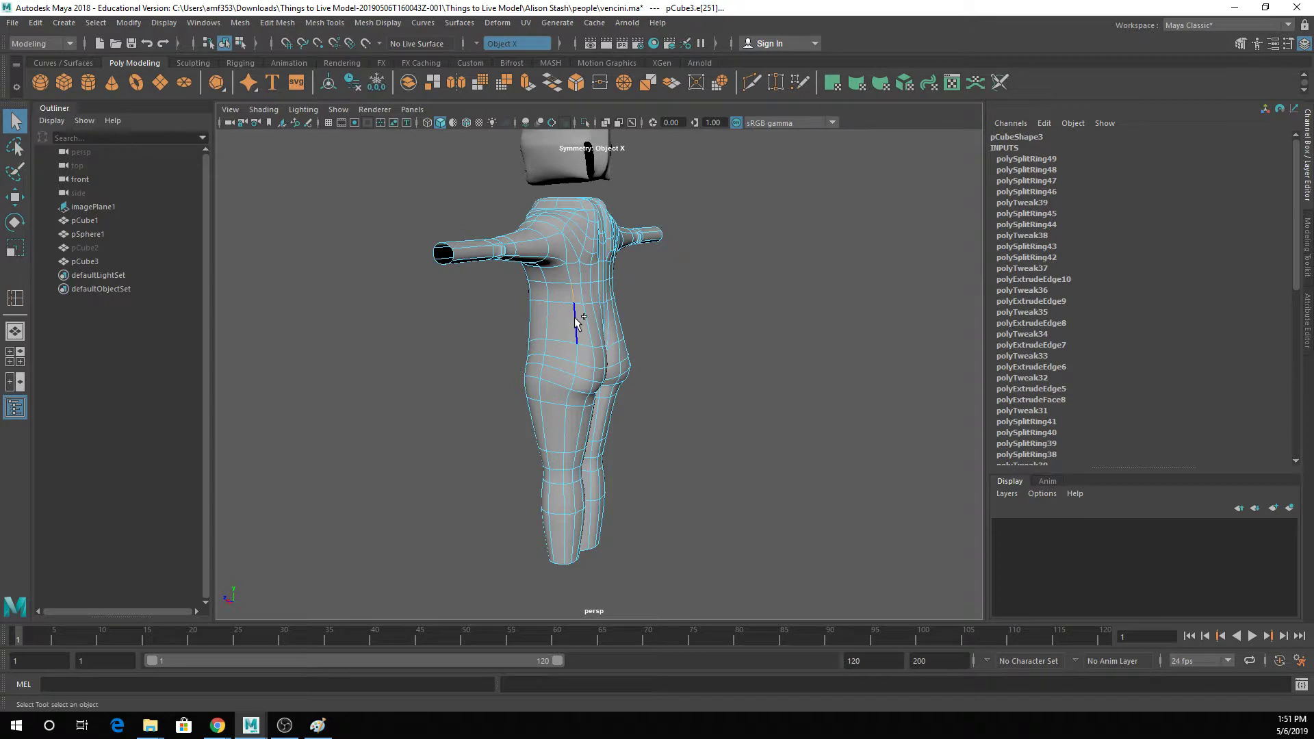
click(567, 317)
key(w)
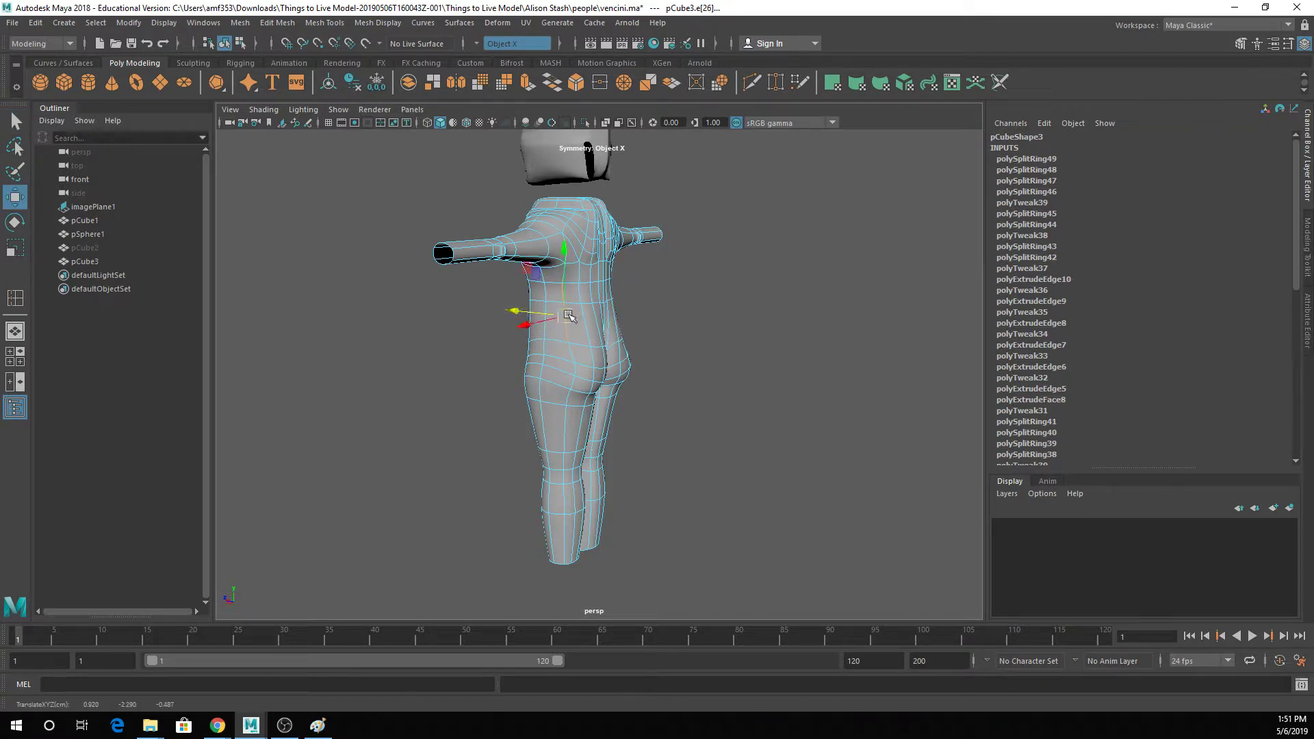
alt+drag(568, 317, 520, 322)
- Rotate another buttock edge, then return to object mode viewing the legs
key(q)
click(554, 314)
click(554, 316)
key(w)
key(e)
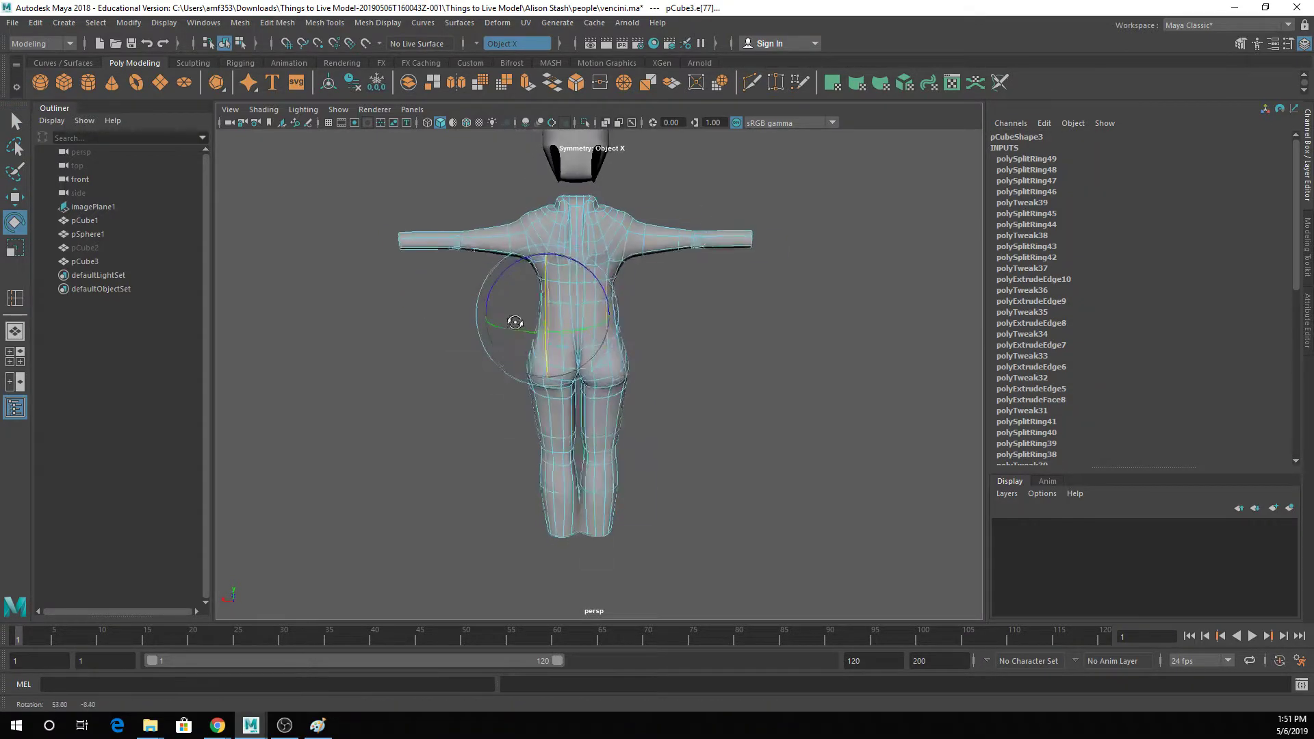
key(q)
right_click(626, 274)
click(648, 339)
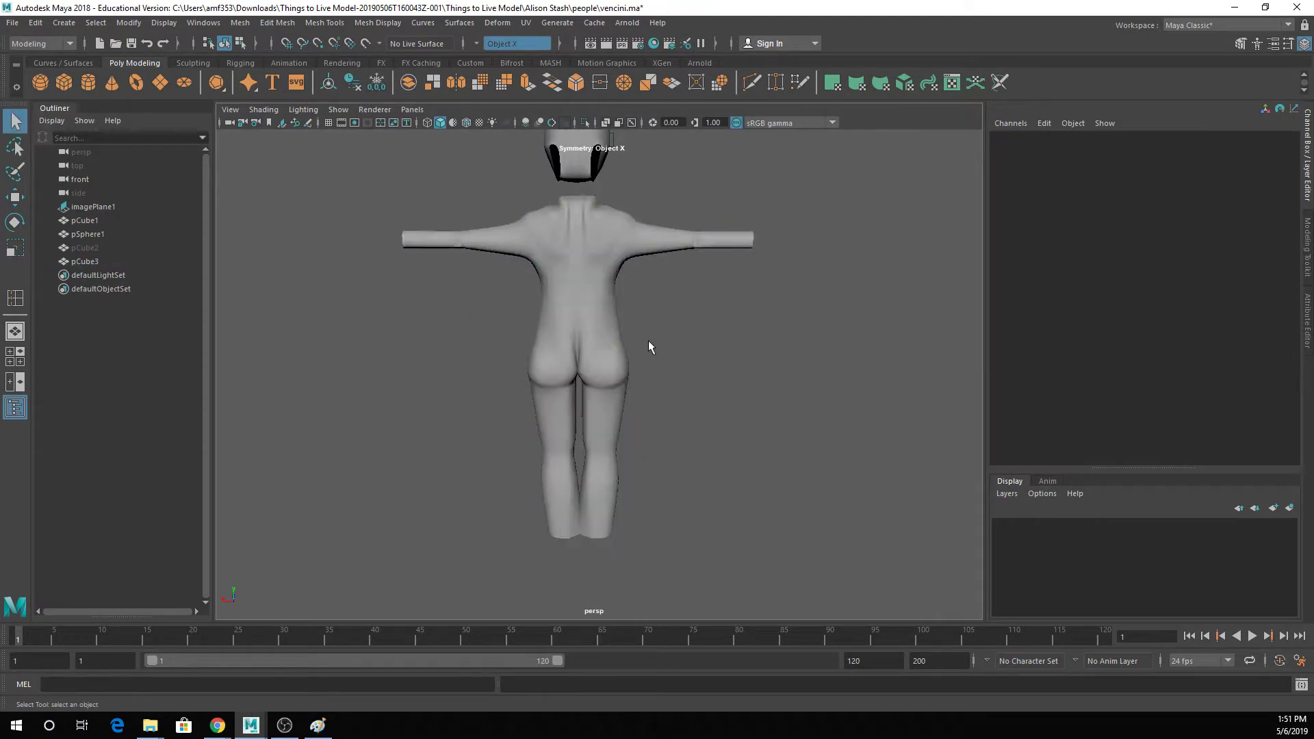
click(601, 356)
alt+drag(602, 484, 541, 370)
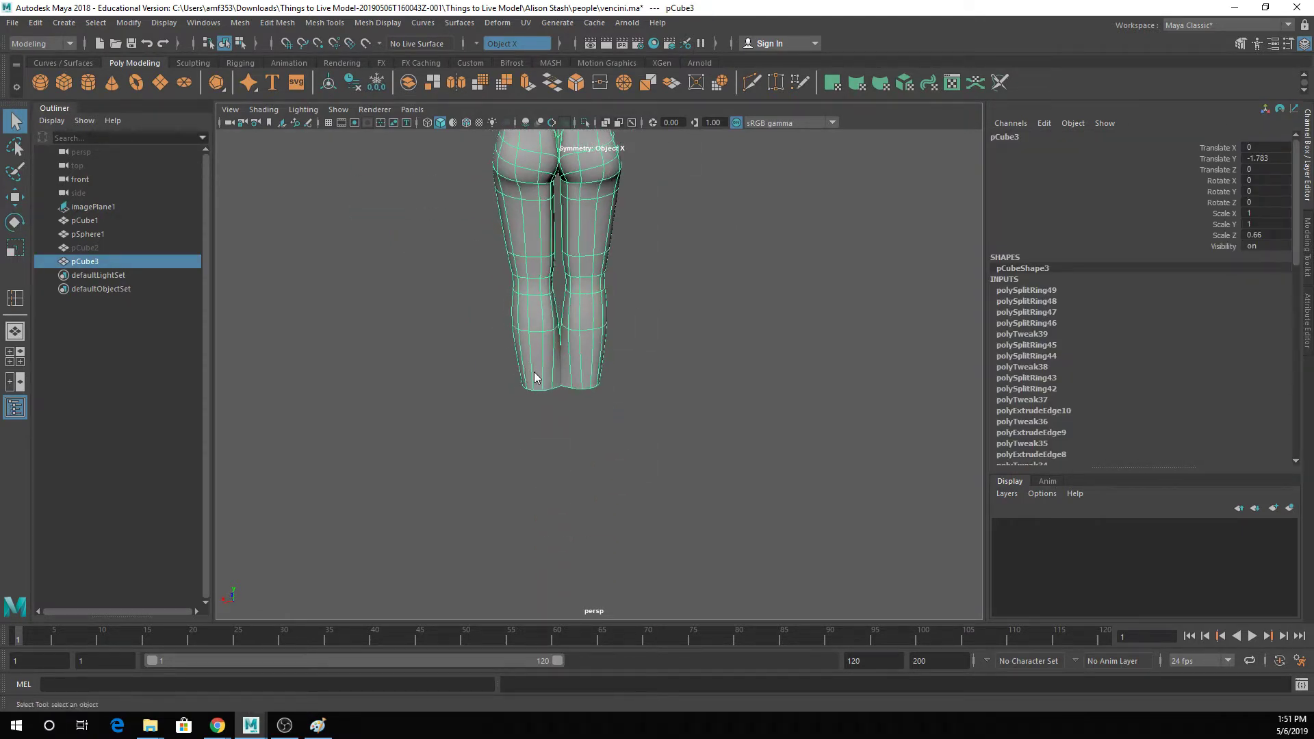
- Slide the leg-bottom edges sideways symmetrically to narrow the ankles
right_drag(535, 356, 534, 292)
click(547, 398)
click(545, 392)
key(w)
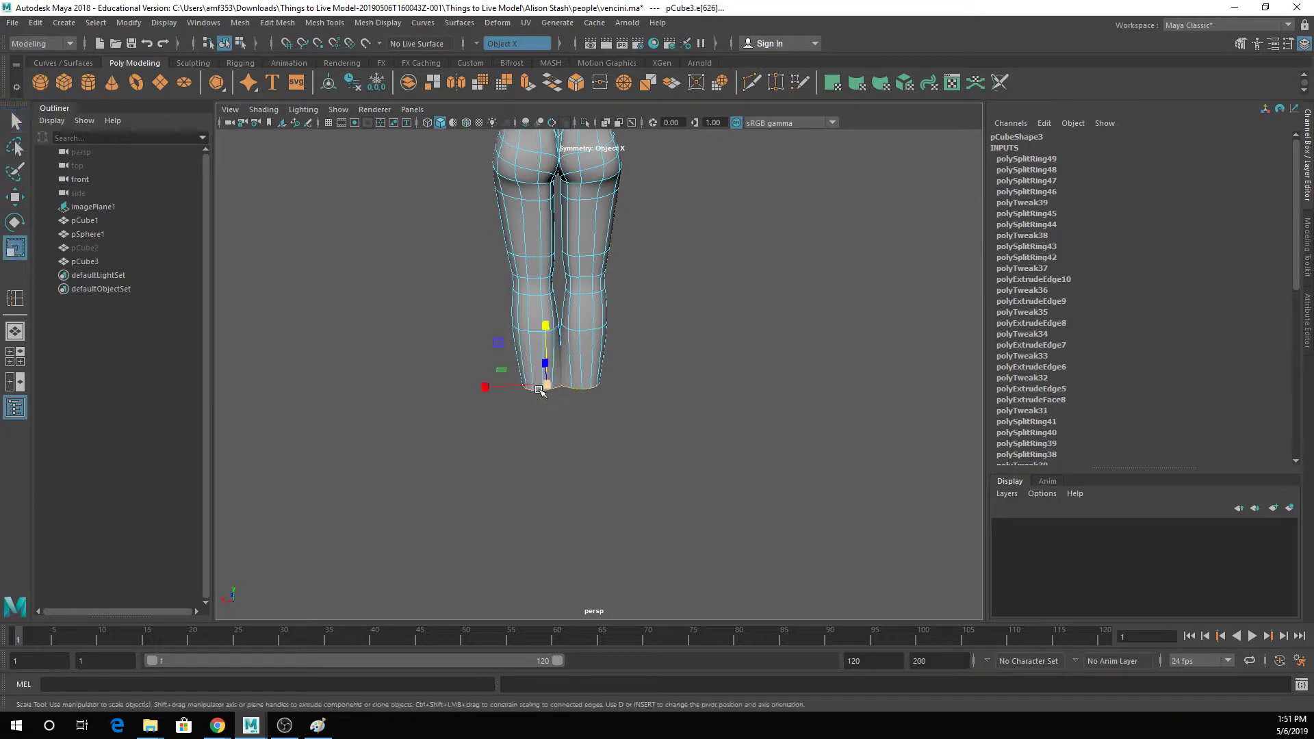
drag(544, 393, 541, 331)
key(q)
- From a rear view, slide another leg-bottom edge along X and frame the edges
right_drag(541, 331, 475, 331)
key(w)
click(546, 457)
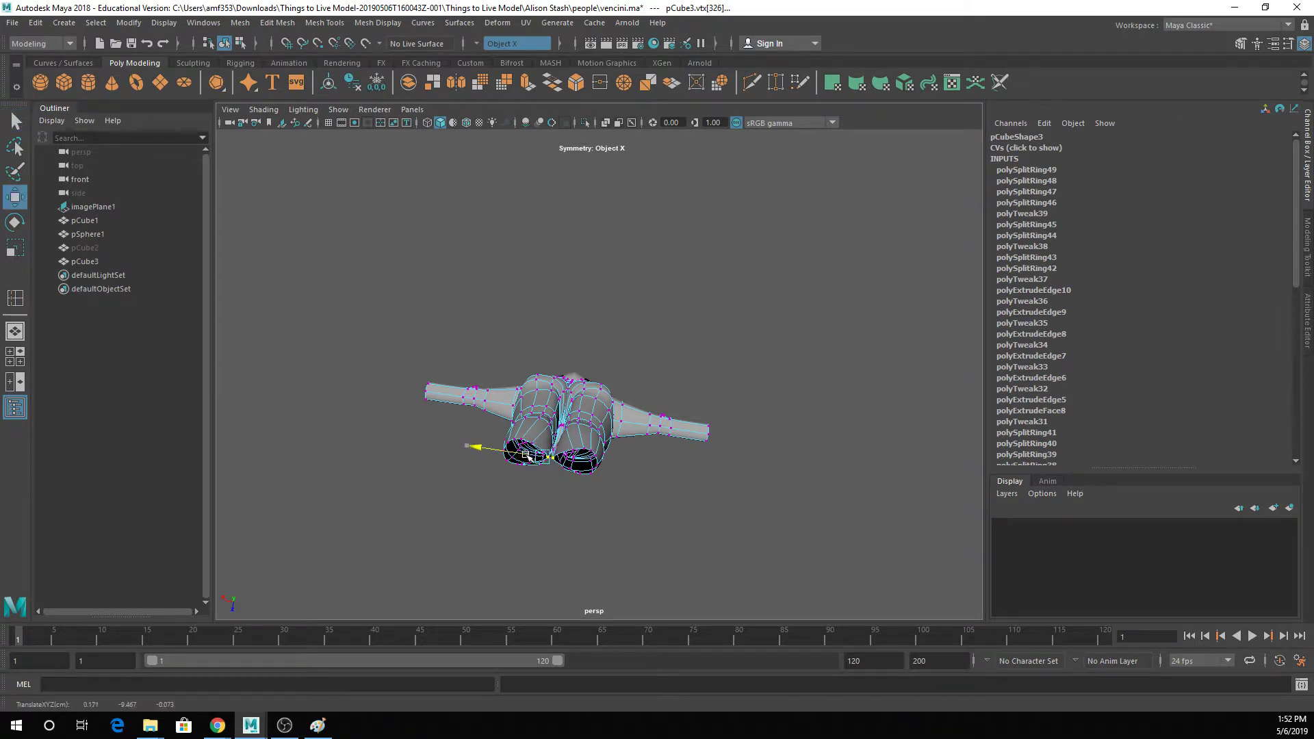
alt+drag(532, 458, 508, 410)
key(q)
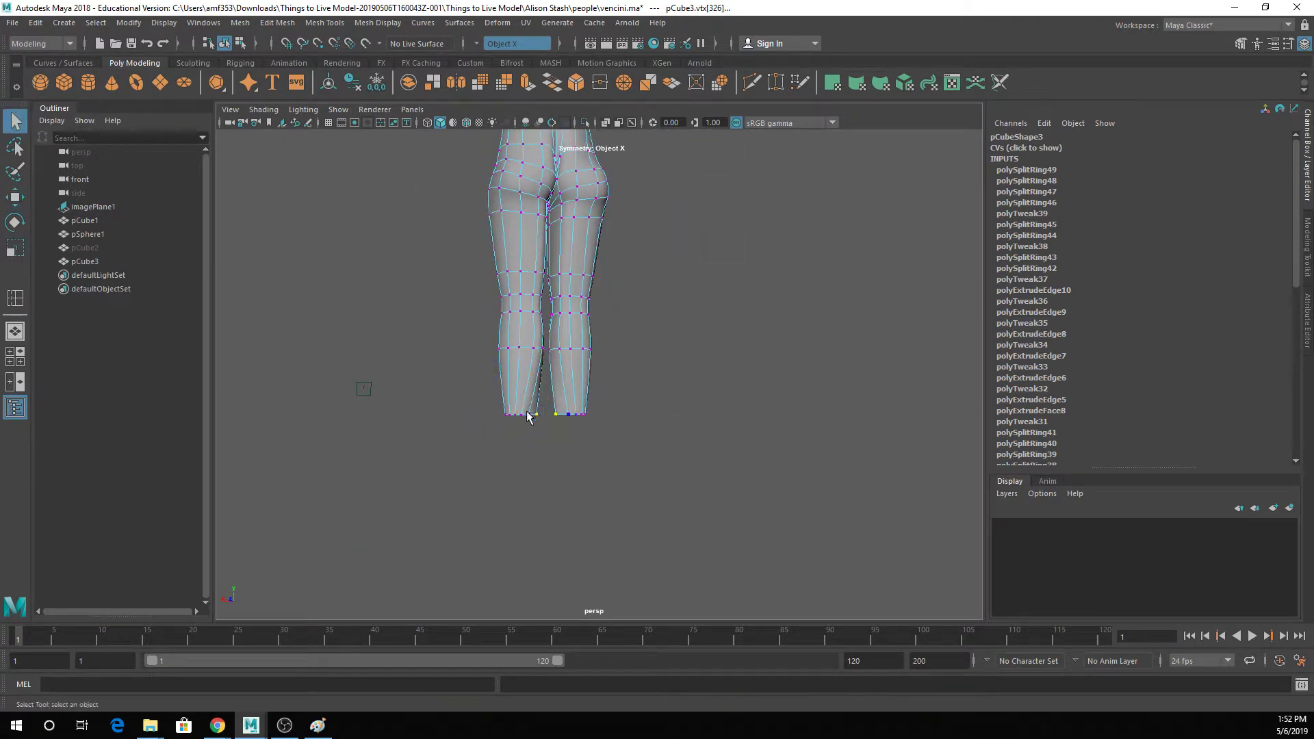
right_drag(523, 332, 515, 296)
click(528, 414)
key(w)
drag(515, 414, 500, 413)
key(f)
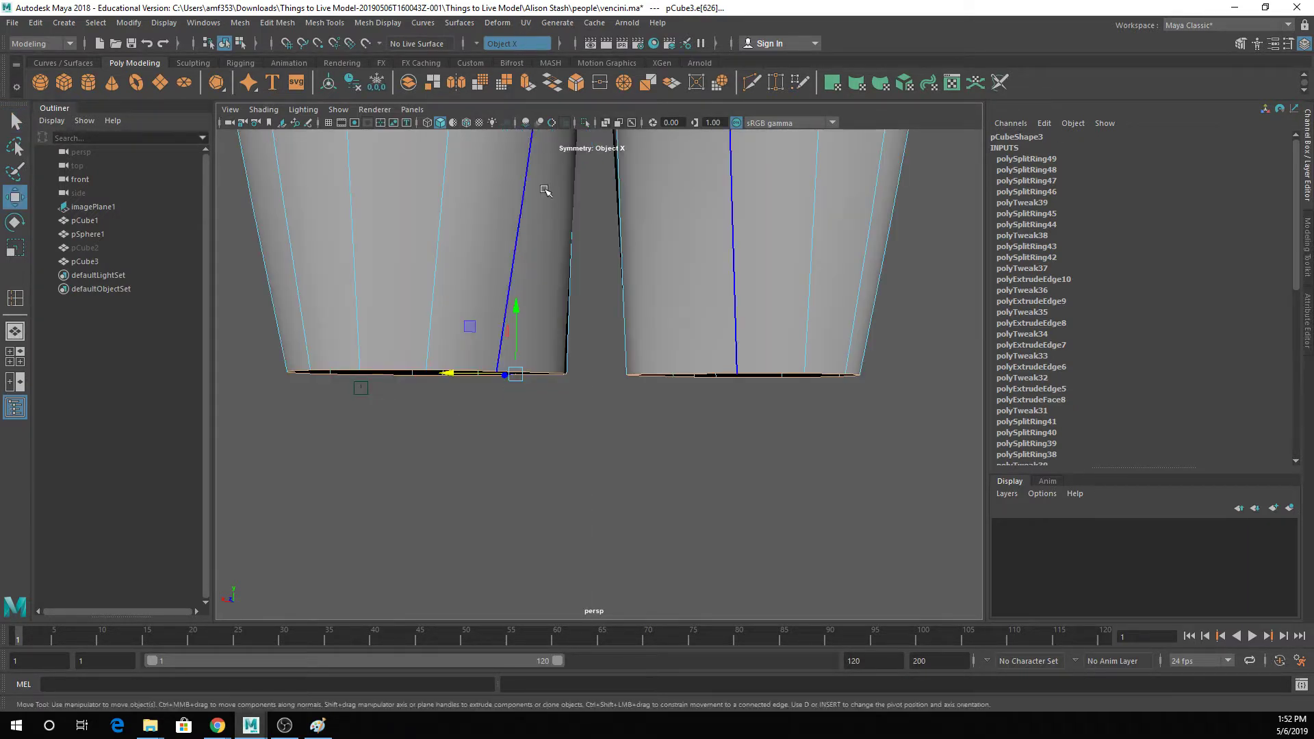
alt+drag(546, 190, 669, 267)
- Extrude the leg's bottom edge downward twice to form the ankle
scroll(671, 273, down, 3)
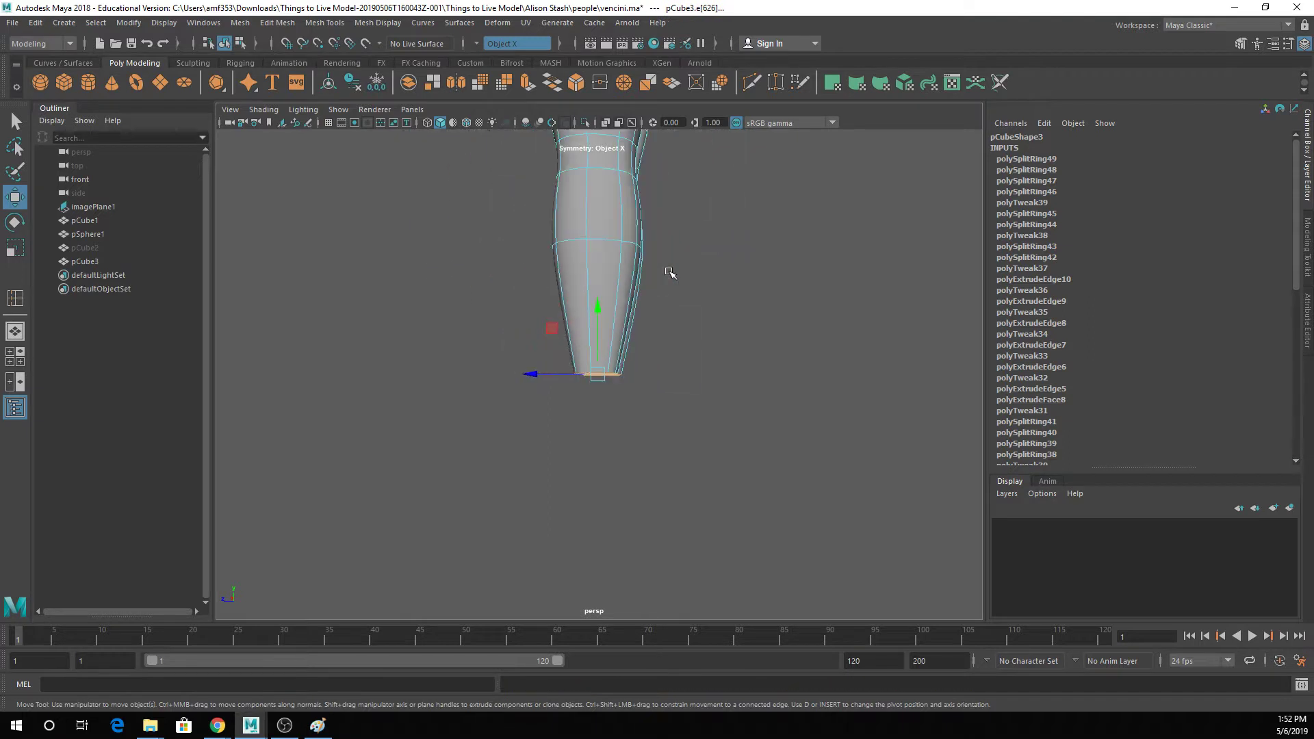
click(531, 83)
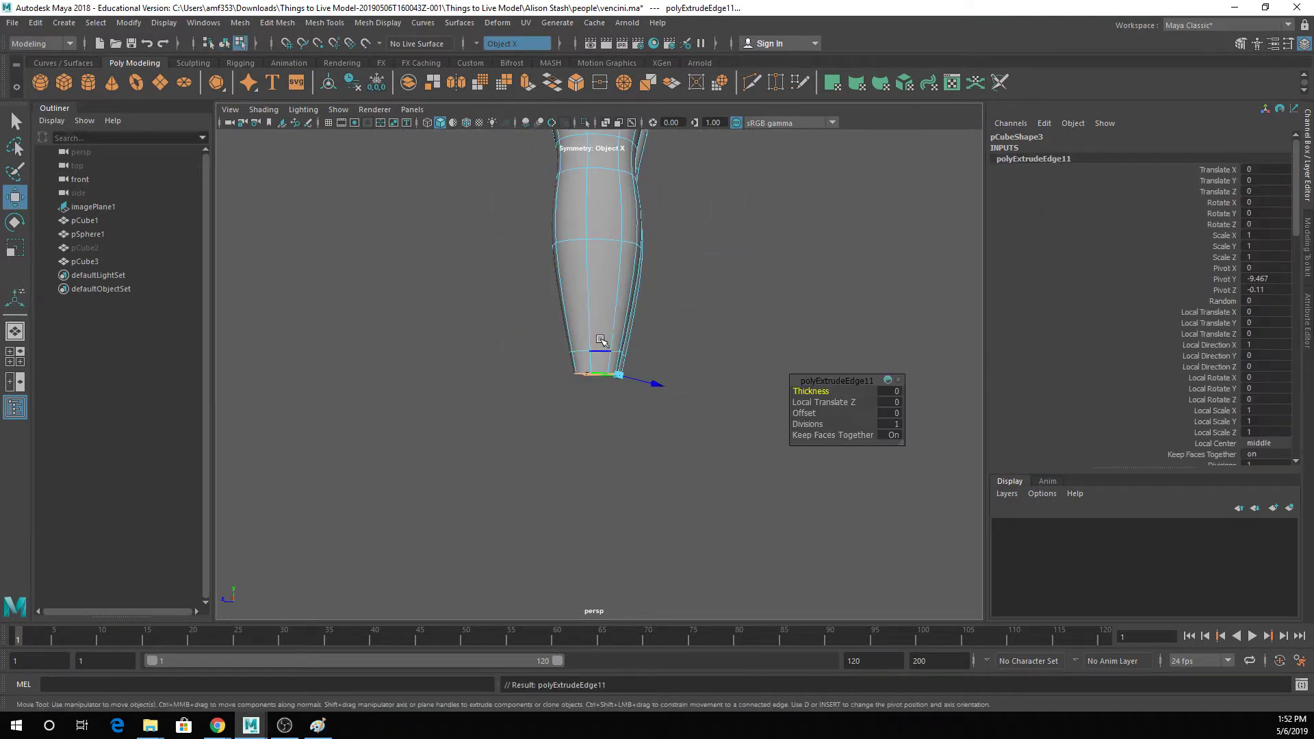
drag(600, 340, 601, 343)
key(1)
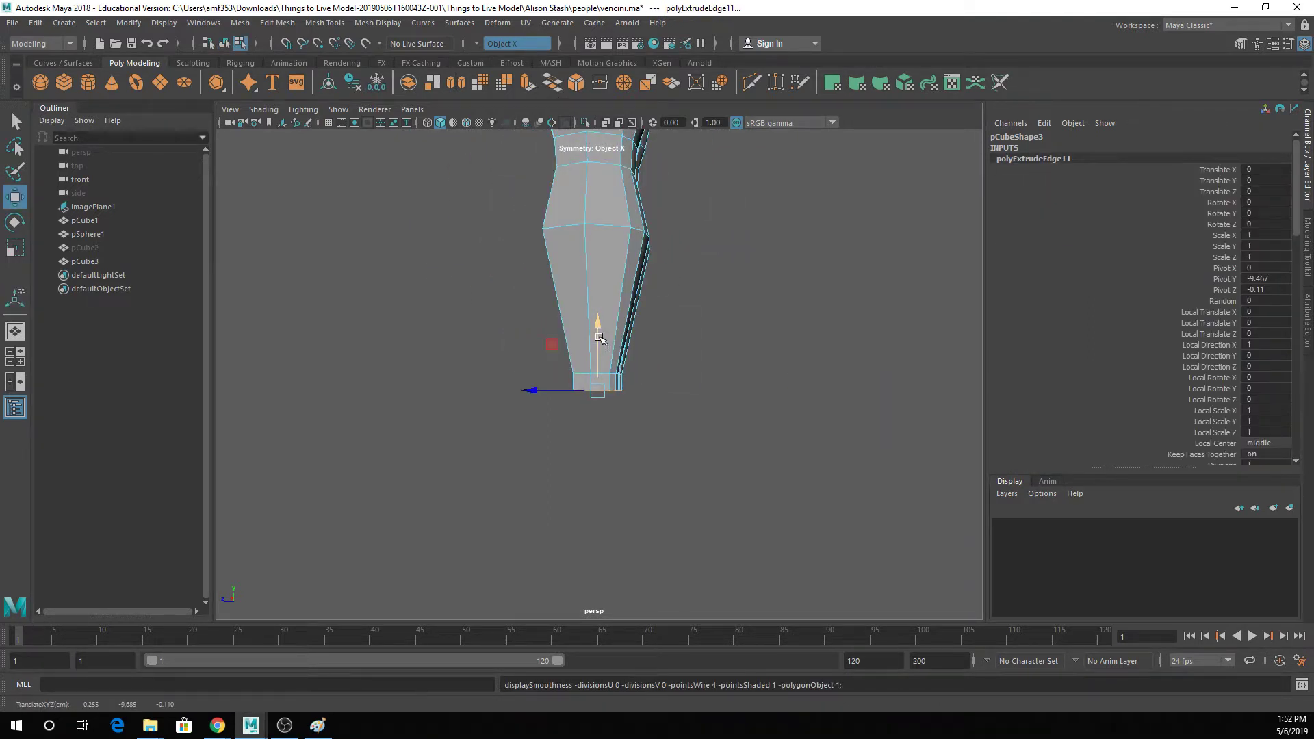
shift+drag(600, 340, 600, 373)
- Extrude the edge again, pull it forward and tilt it into a flat foot
key(e)
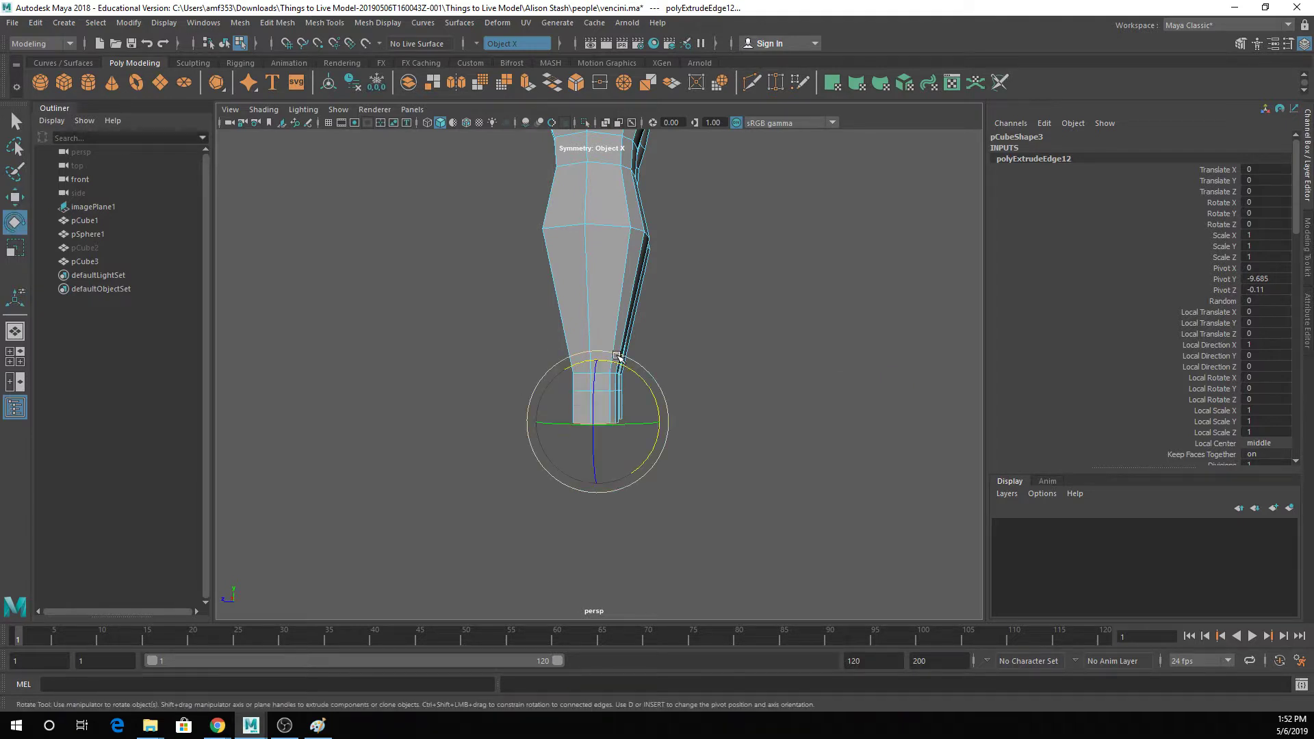
key(ctrl+e)
key(w)
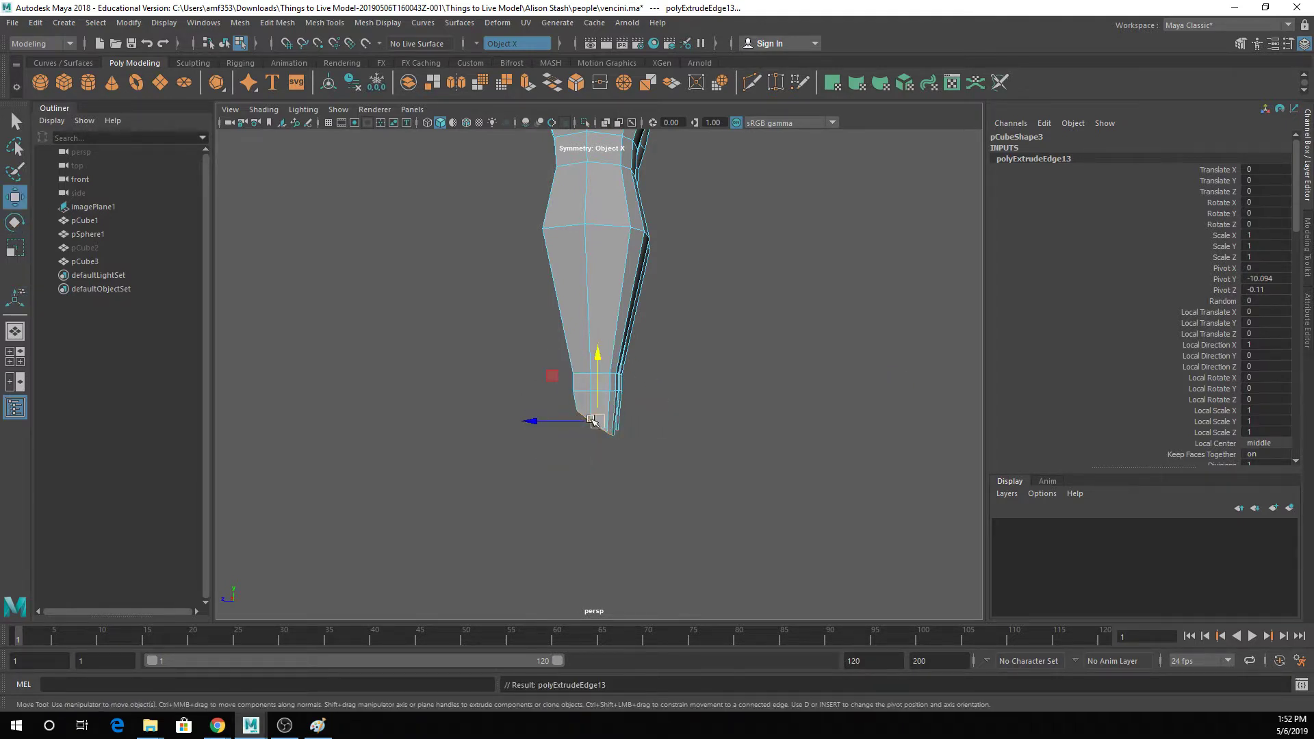
drag(568, 419, 517, 433)
key(e)
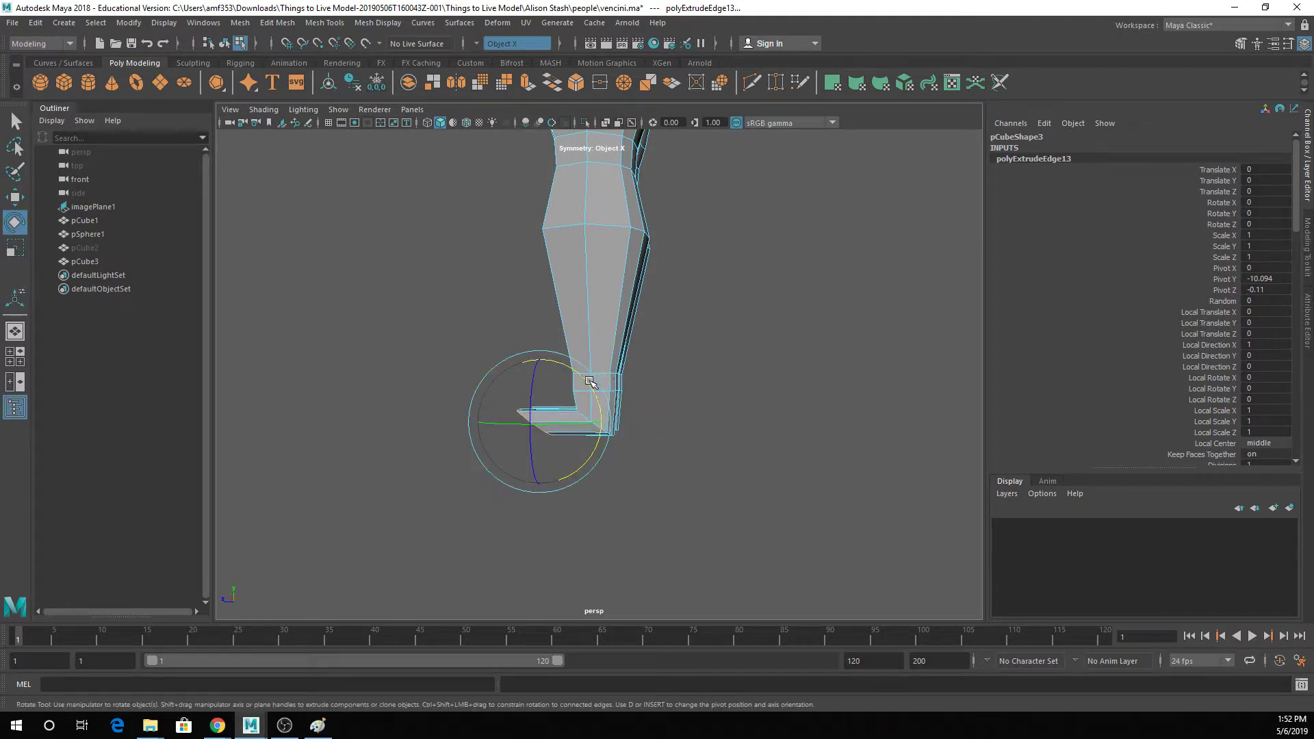
drag(590, 382, 630, 423)
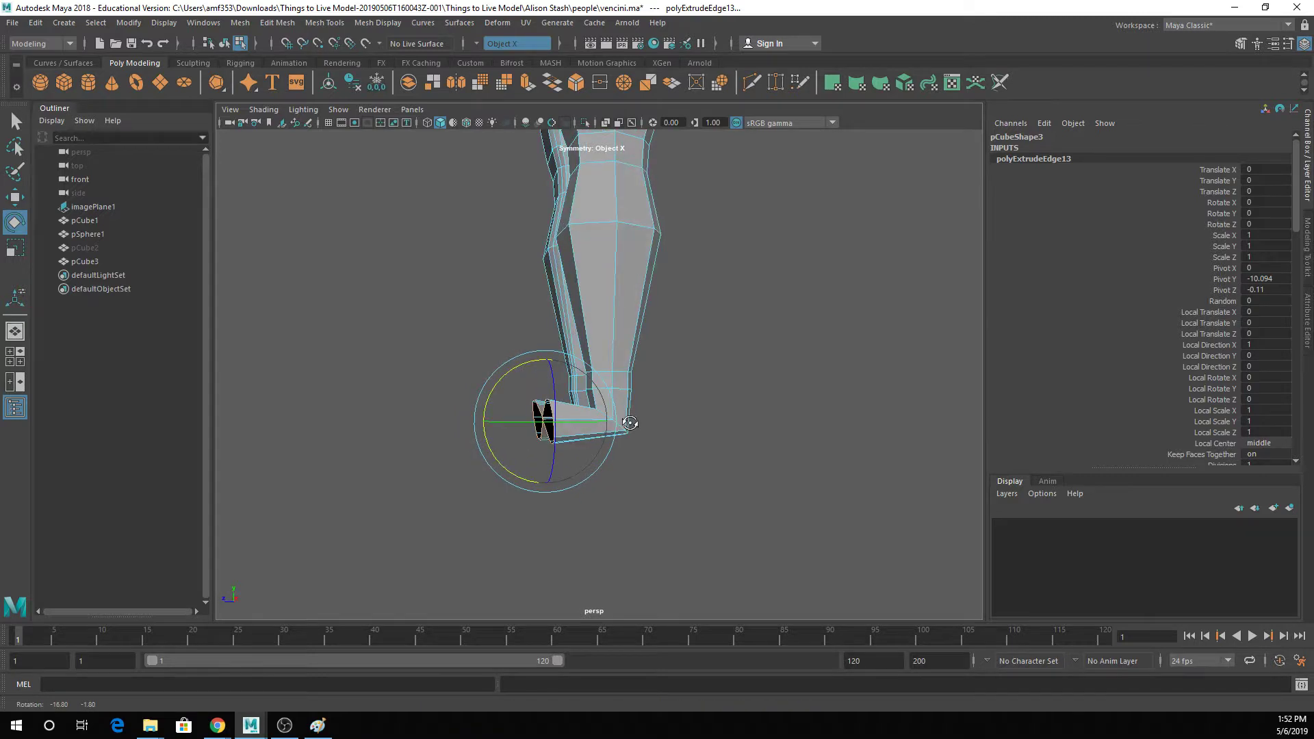
key(q)
- Preview the legs smoothed, then select a face on the shin
right_drag(602, 336, 663, 309)
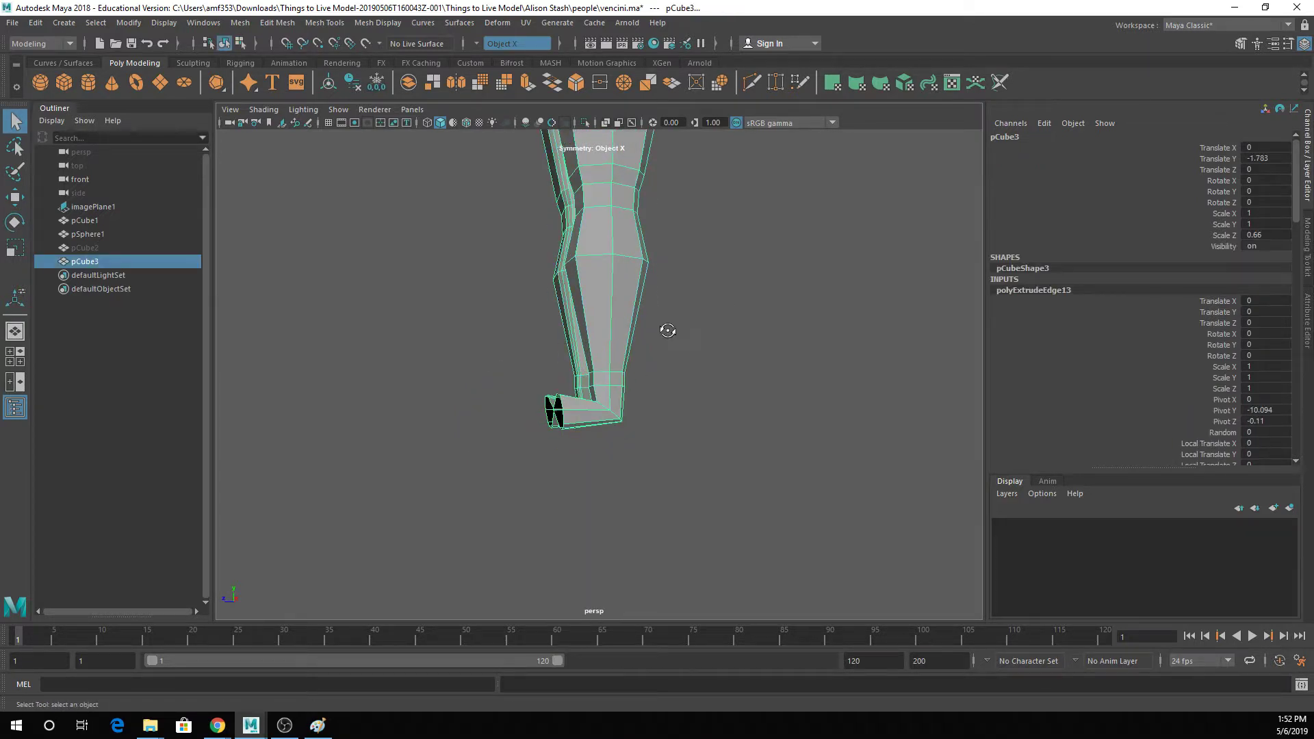
key(3)
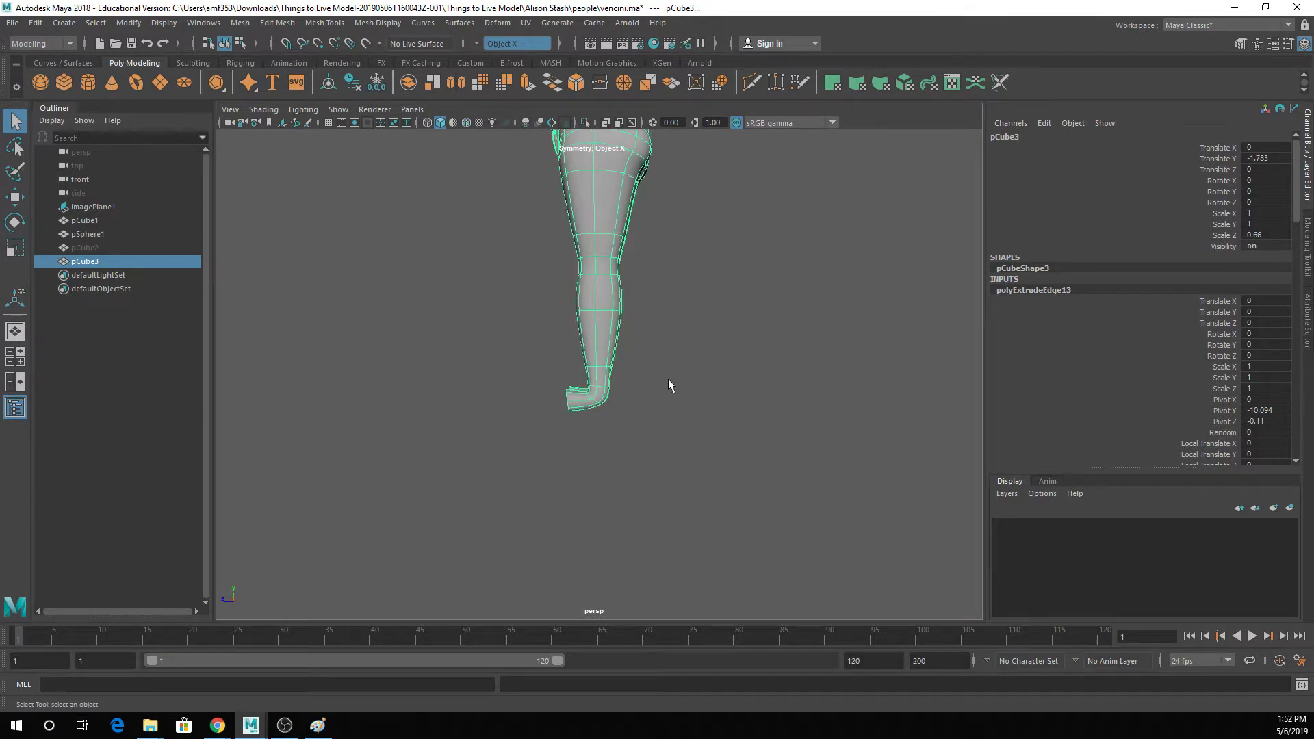
scroll(659, 382, up, 3)
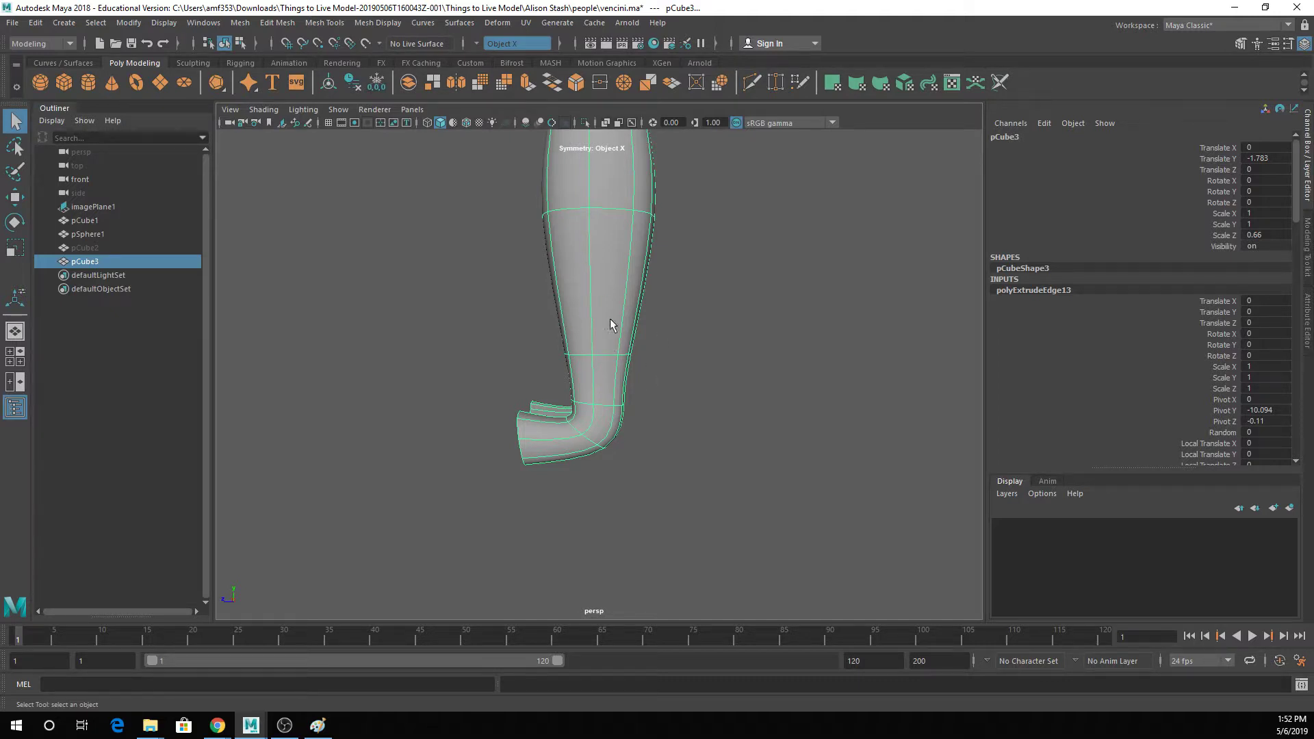
right_drag(606, 264, 541, 264)
click(609, 267)
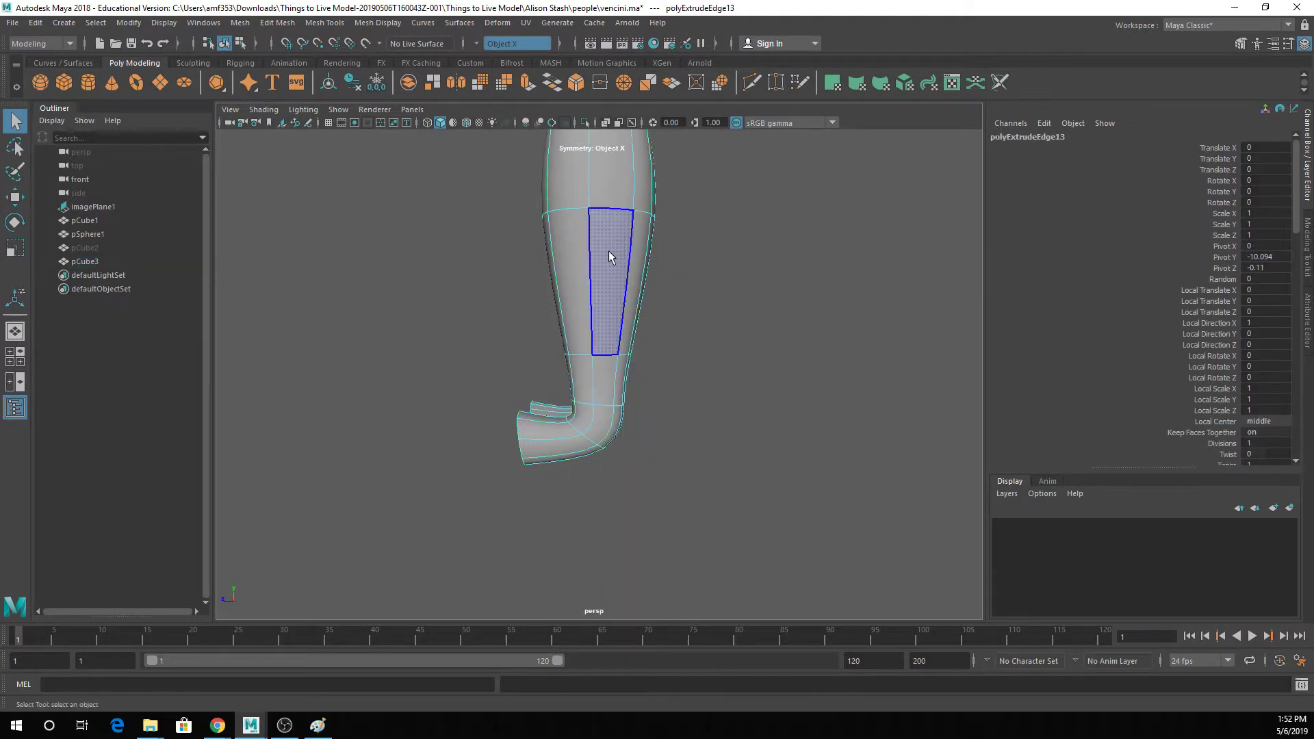
- Select the band of foot and ankle faces and delete them
shift+click(615, 180)
alt+middle_drag(615, 179, 616, 406)
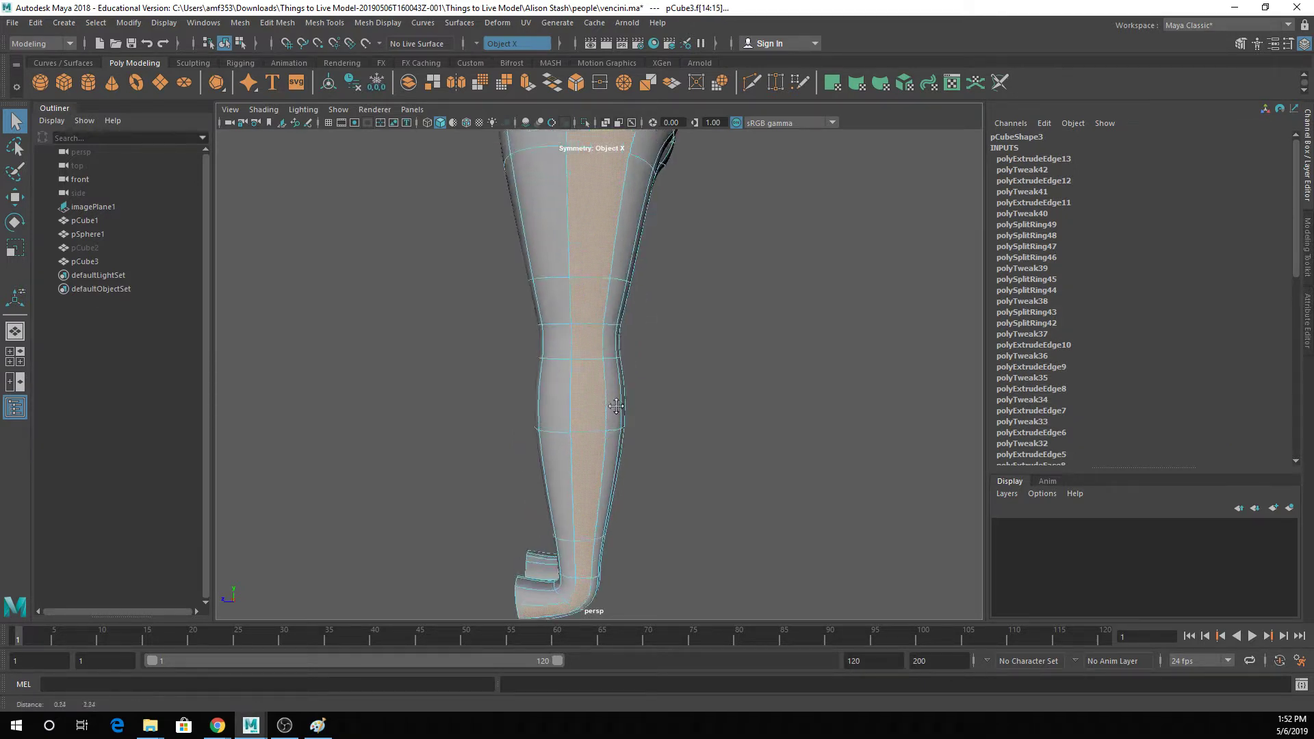
scroll(616, 406, down, 4)
scroll(618, 339, up, 4)
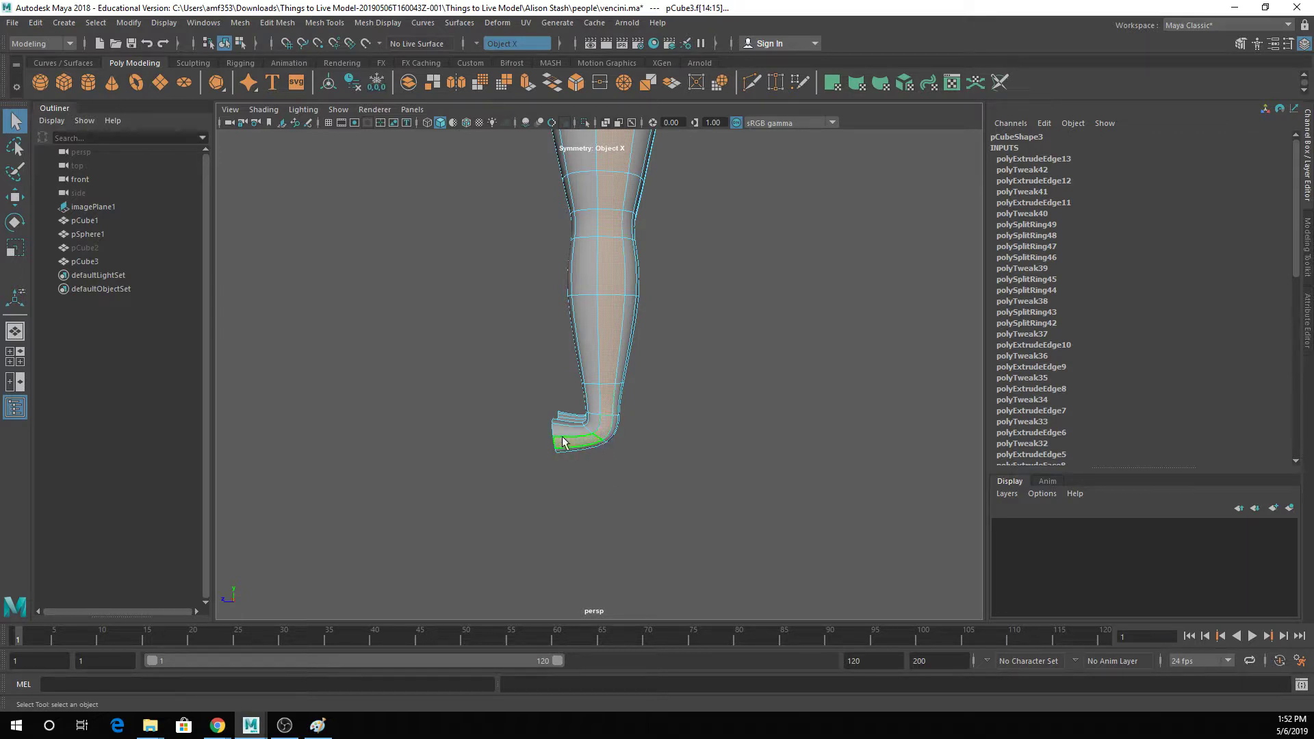
drag(615, 392, 760, 493)
key(Delete)
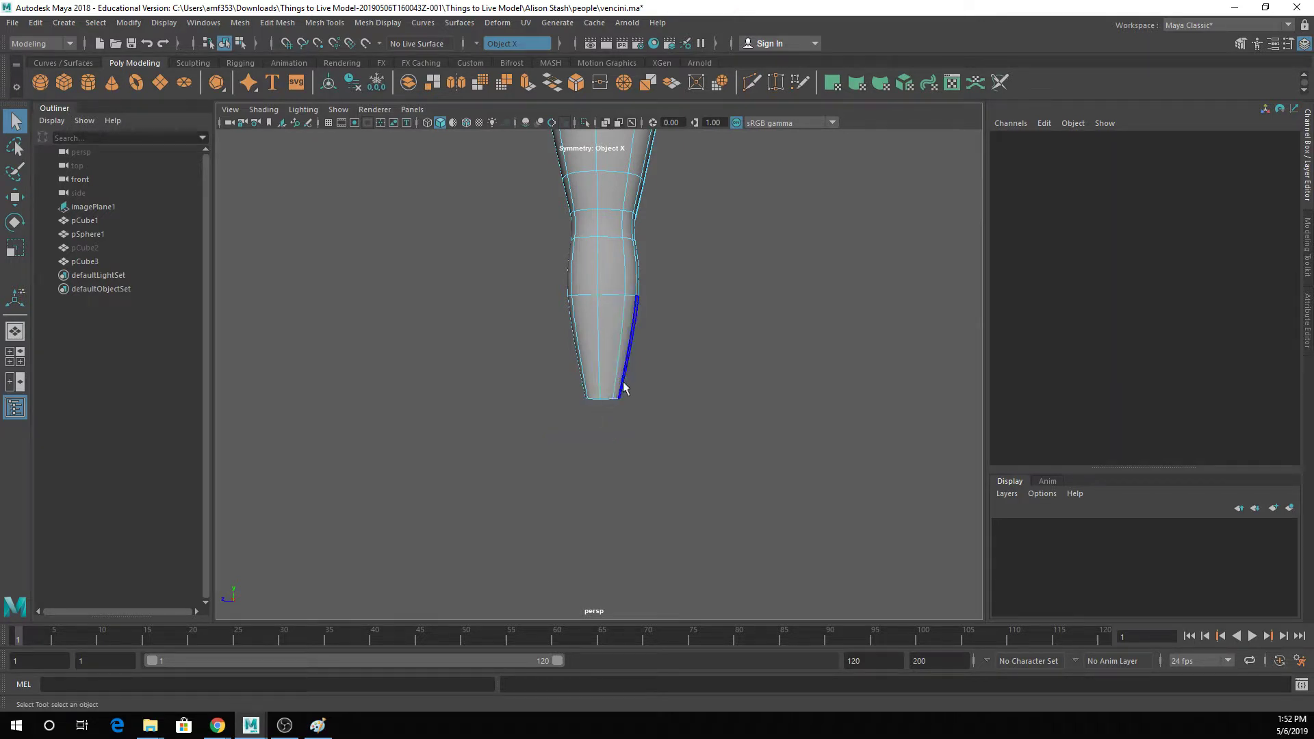
- Extrude the open ankle edge loop downward and scale it flat in Y
click(633, 306)
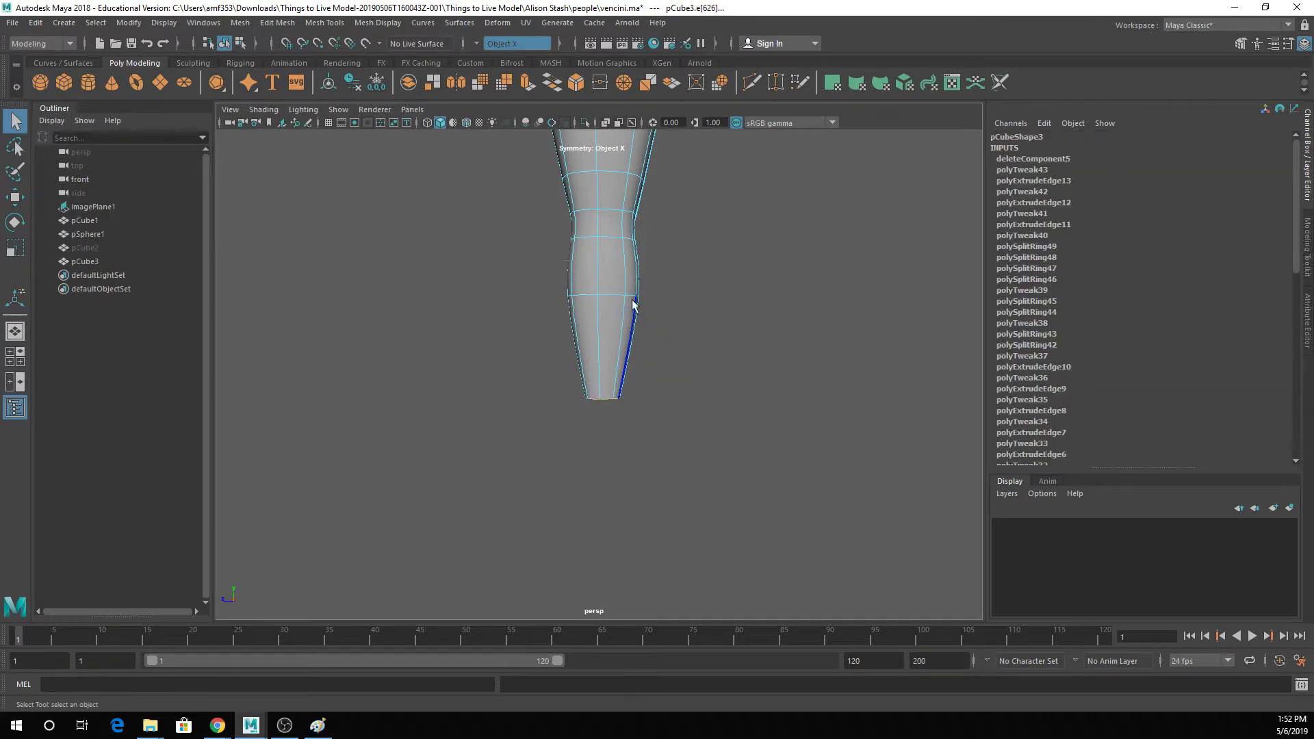
click(528, 82)
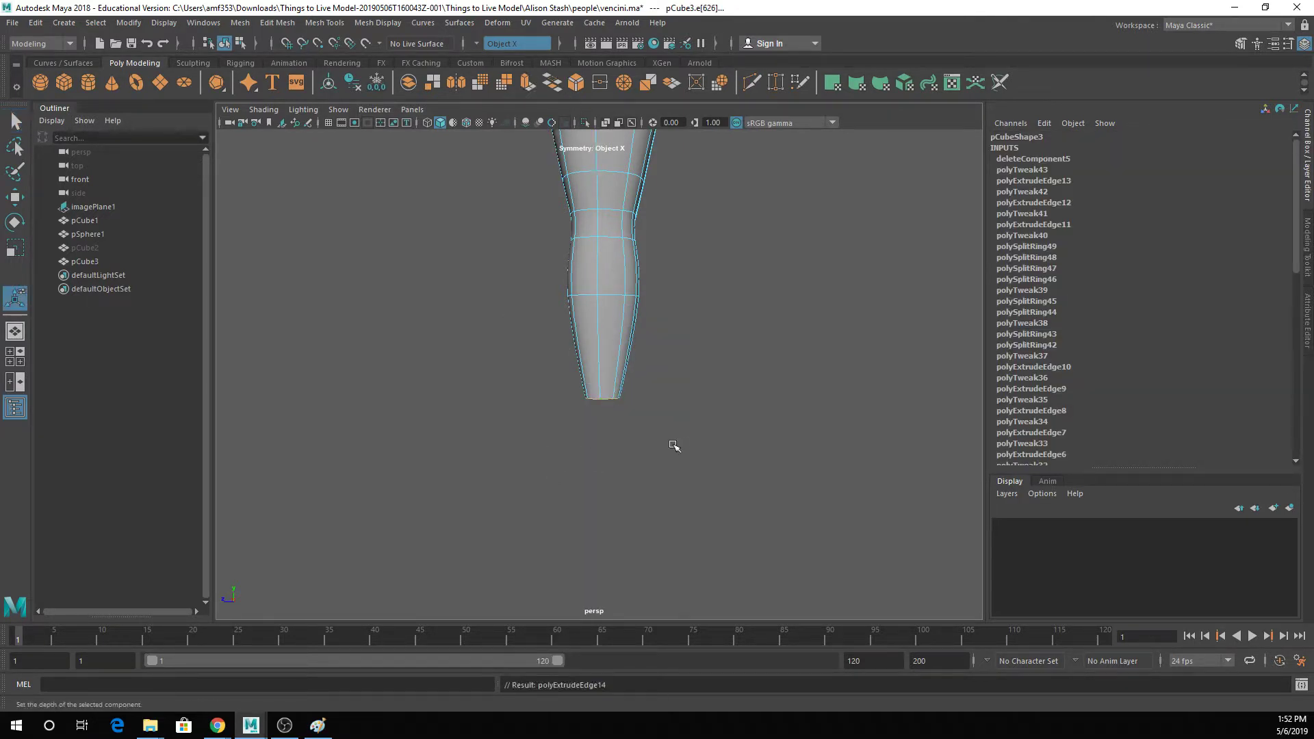
drag(606, 378, 630, 342)
key(r)
key(q)
right_drag(625, 331, 619, 298)
scroll(613, 400, up, 5)
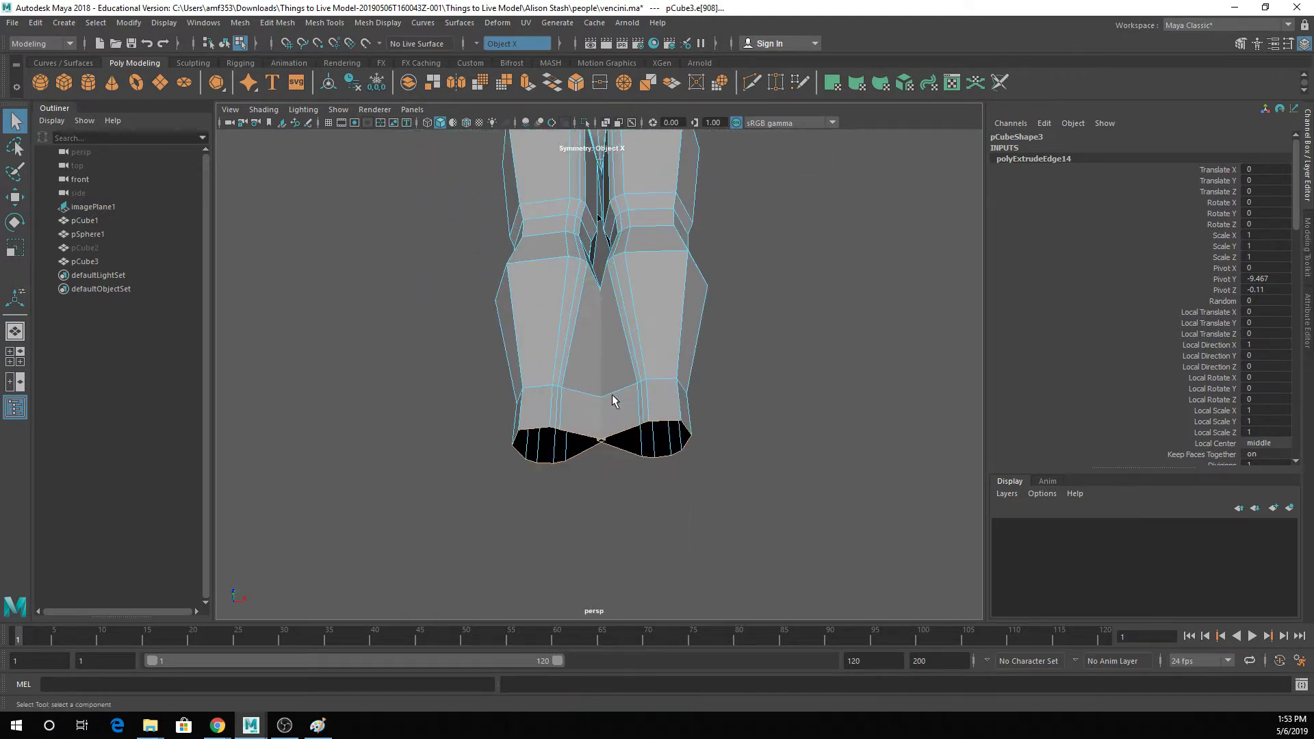
- Undo the recent edge changes to the lower legs
click(605, 435)
key(4)
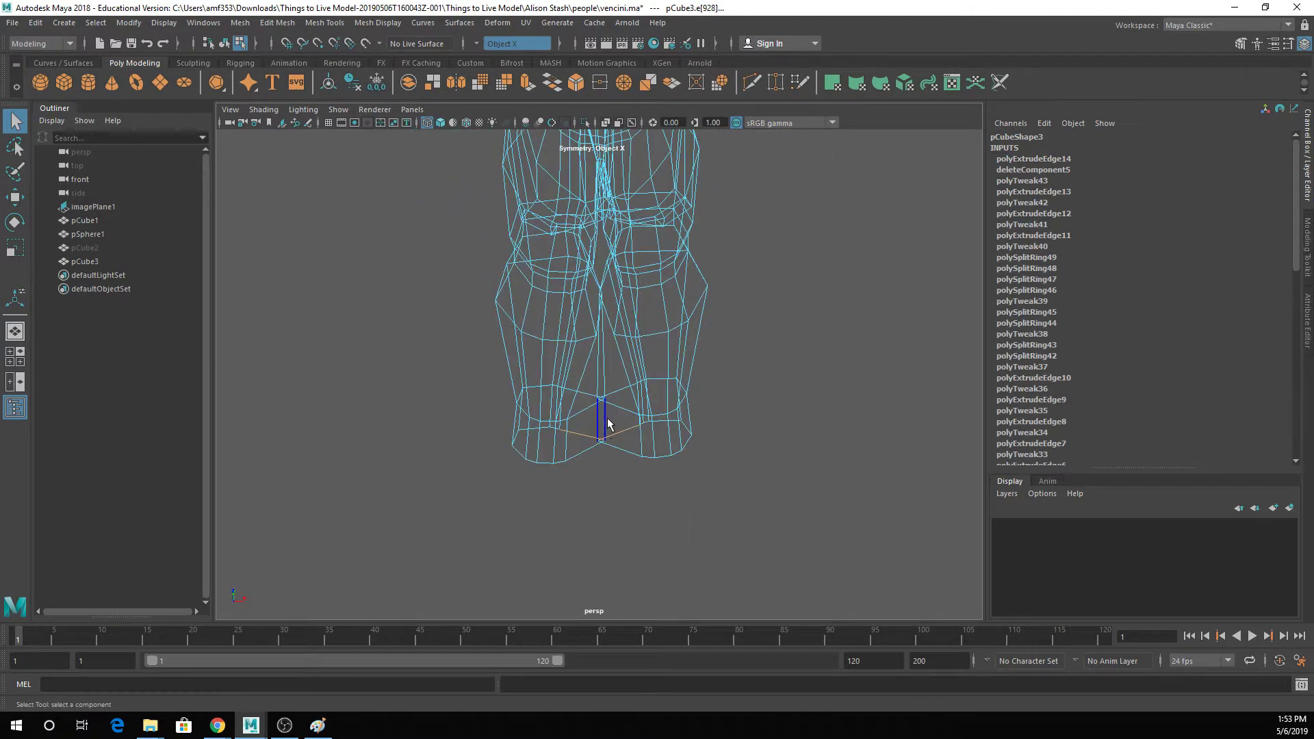
key(w)
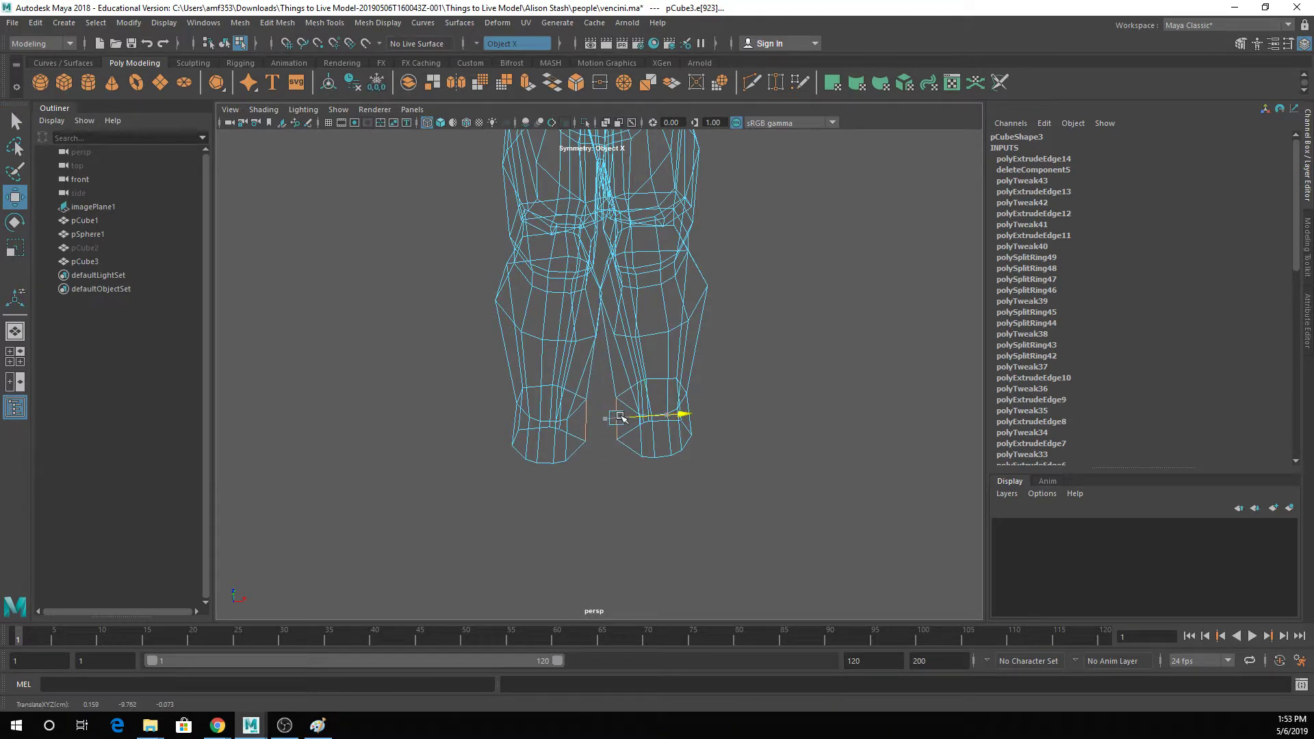
key(ctrl+z)
key(ctrl+z)
key(ctrl+z)
key(ctrl+z)
key(ctrl+z)
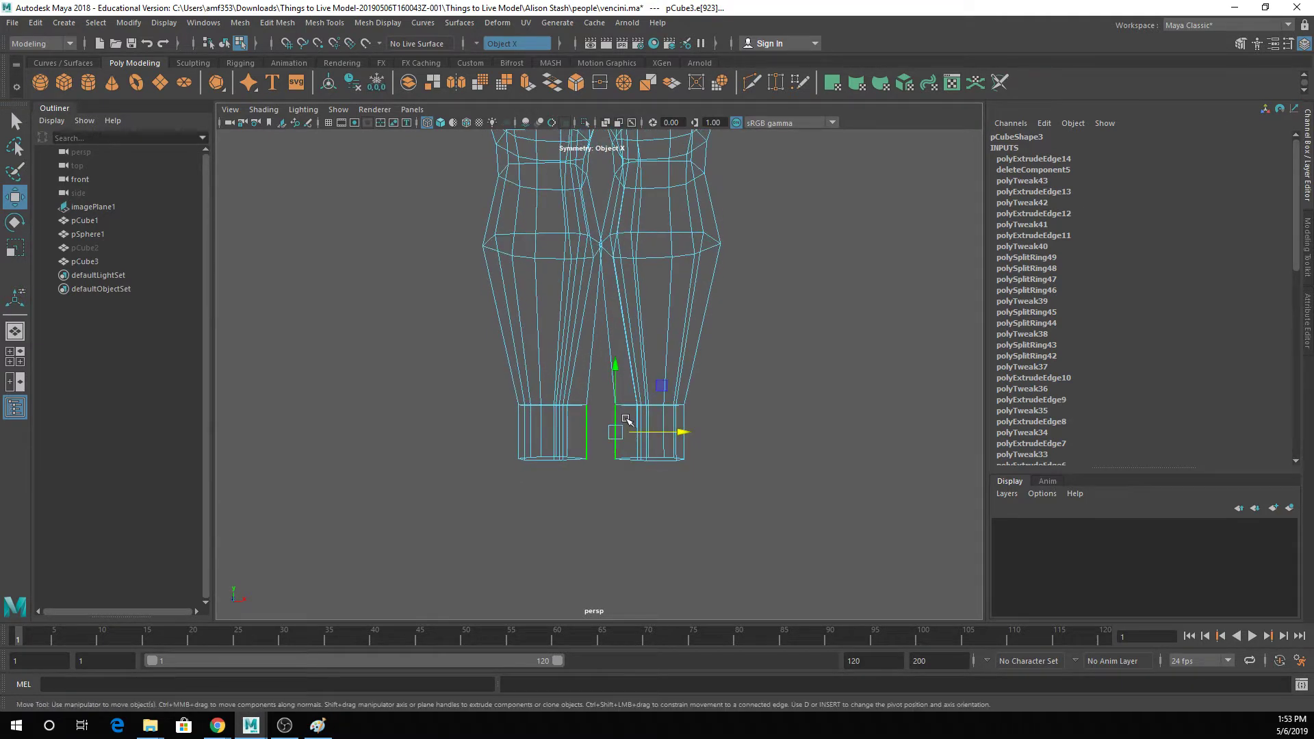
key(5)
- Select the lower front faces of both legs to grow the feet from
mouse_move(625, 411)
right_down()
mouse_move(625, 342)
mouse_move(625, 373)
right_up()
mouse_move(625, 373)
alt+mouse_down()
mouse_move(576, 441)
mouse_move(705, 440)
alt+mouse_up()
click(633, 434)
key(q)
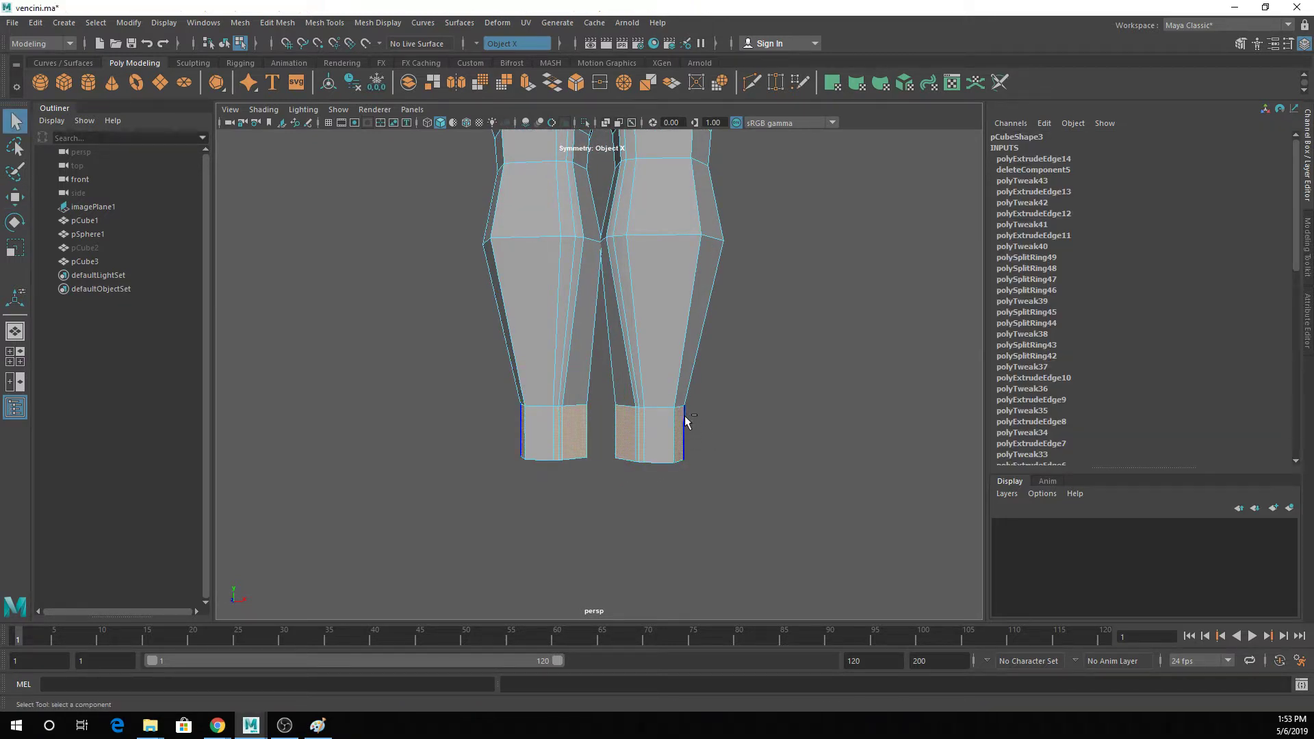
alt+drag(687, 440, 640, 443)
ctrl+drag(673, 482, 763, 471)
key(4)
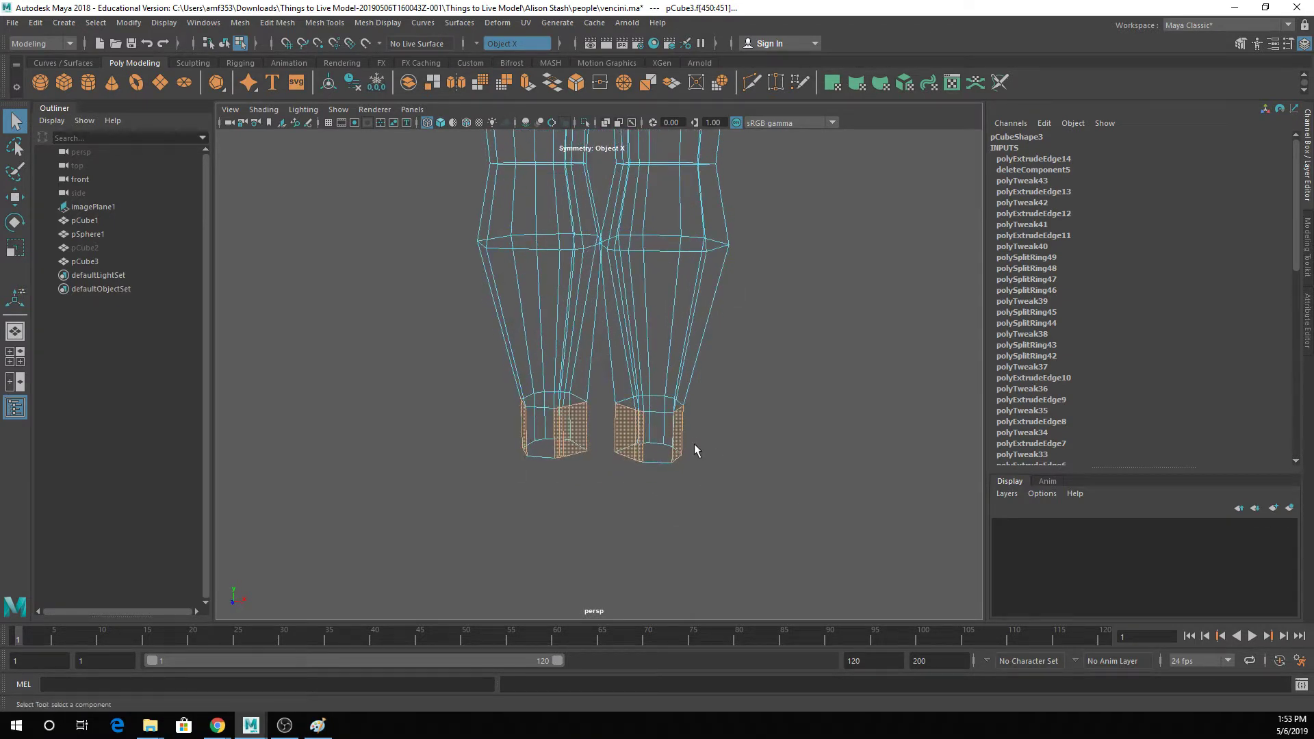
click(625, 149)
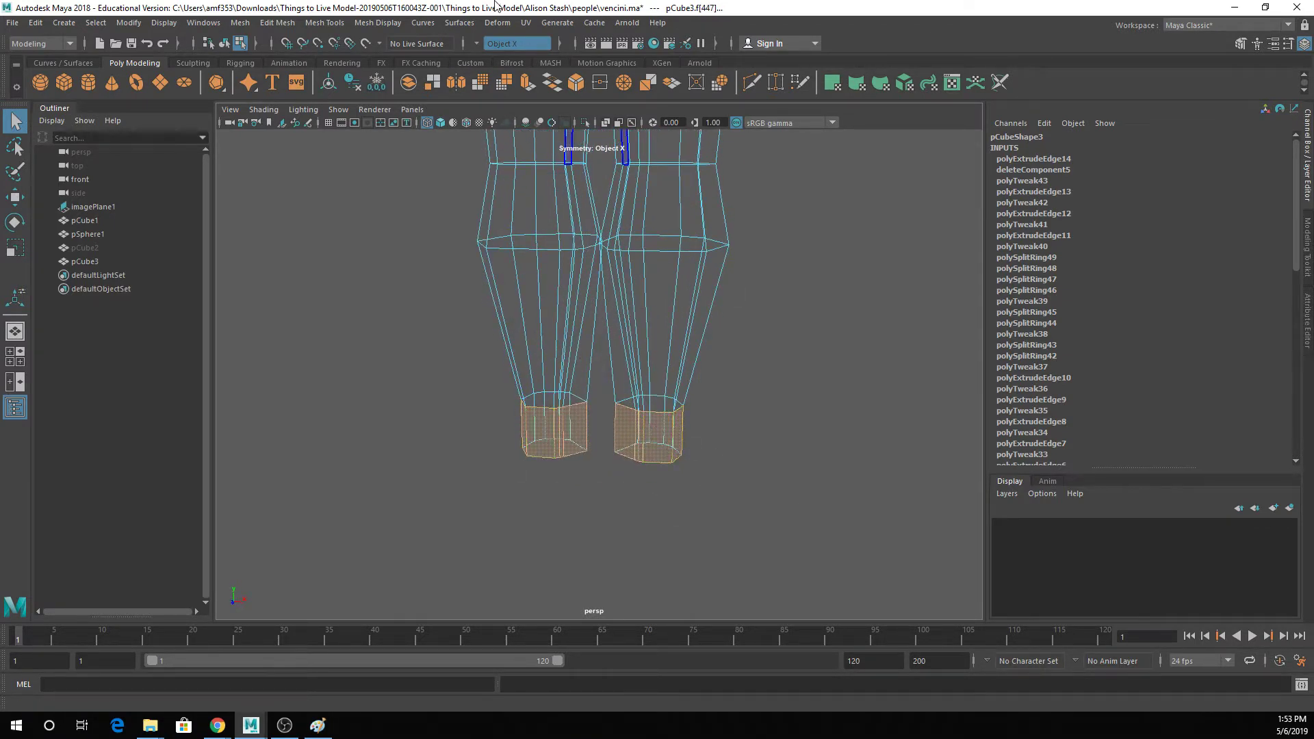
key(5)
- Extrude the selected faces, undo the unwanted scaling, and preview smoothed
click(531, 83)
drag(521, 459, 505, 476)
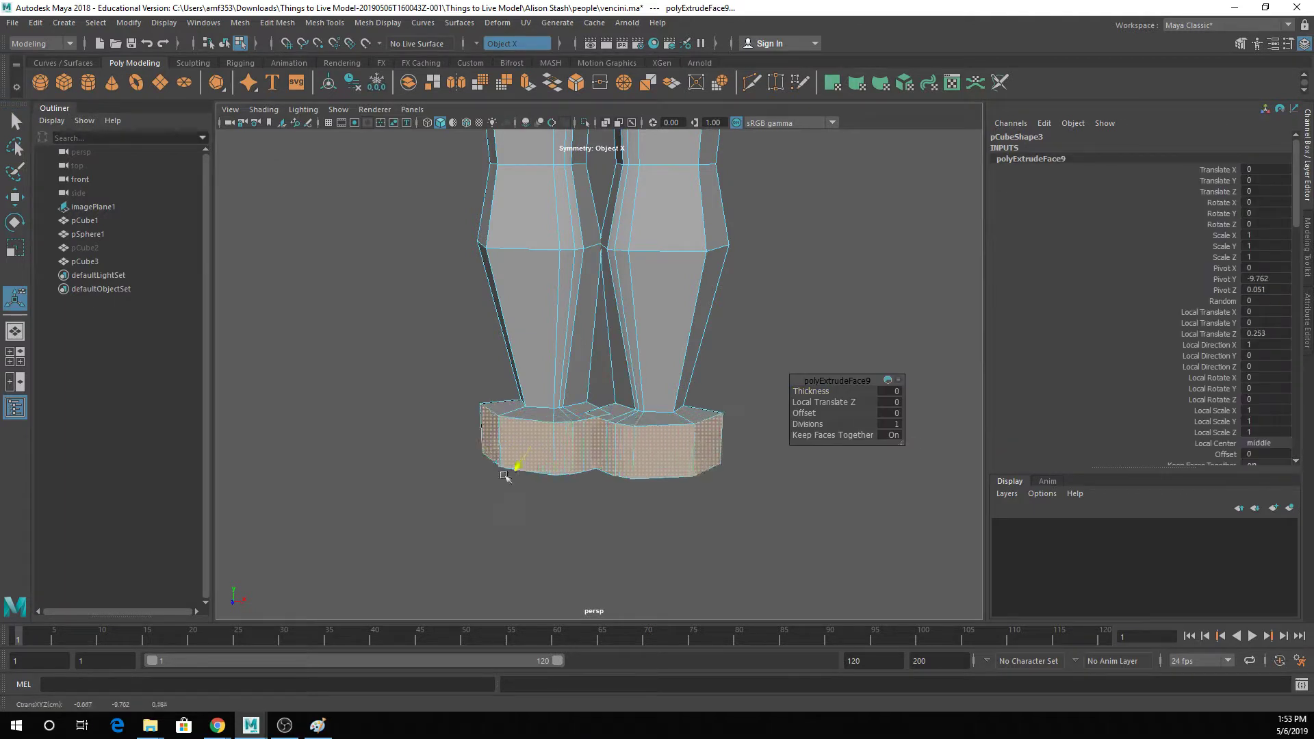
key(ctrl+z)
key(w)
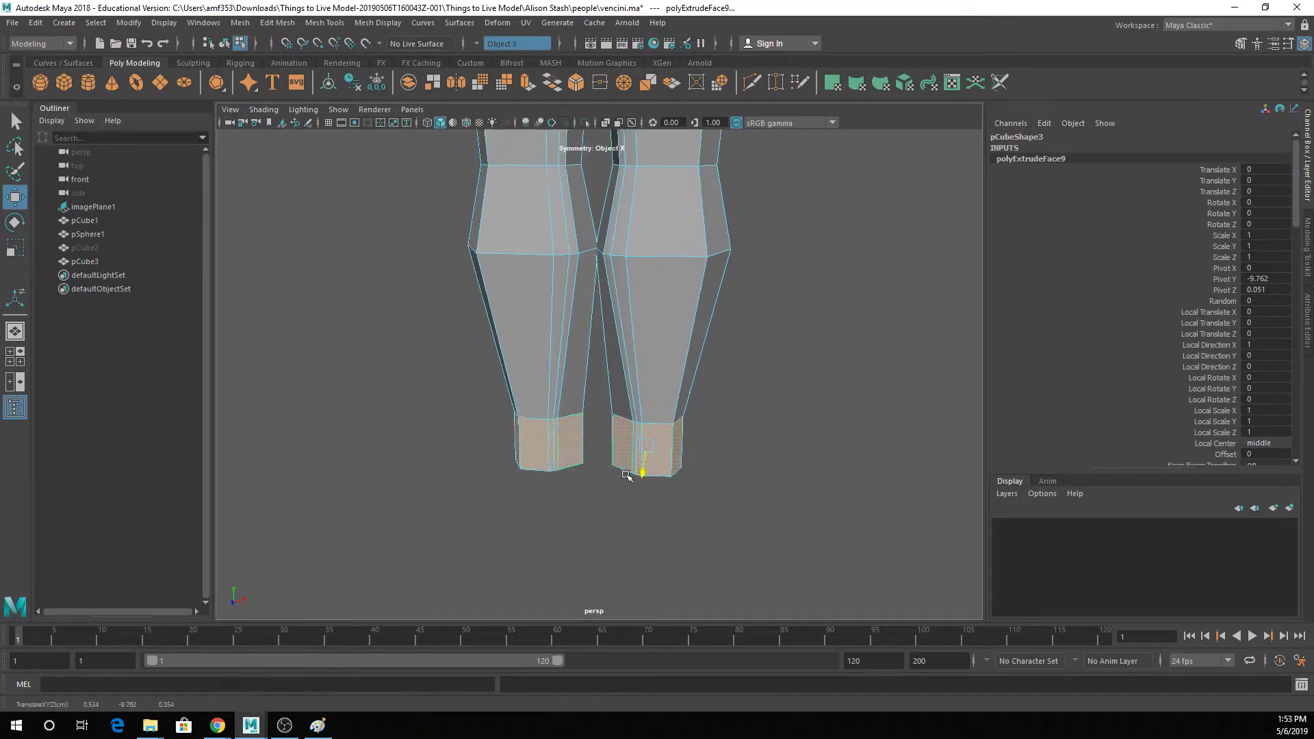
key(ctrl+z)
key(q)
key(3)
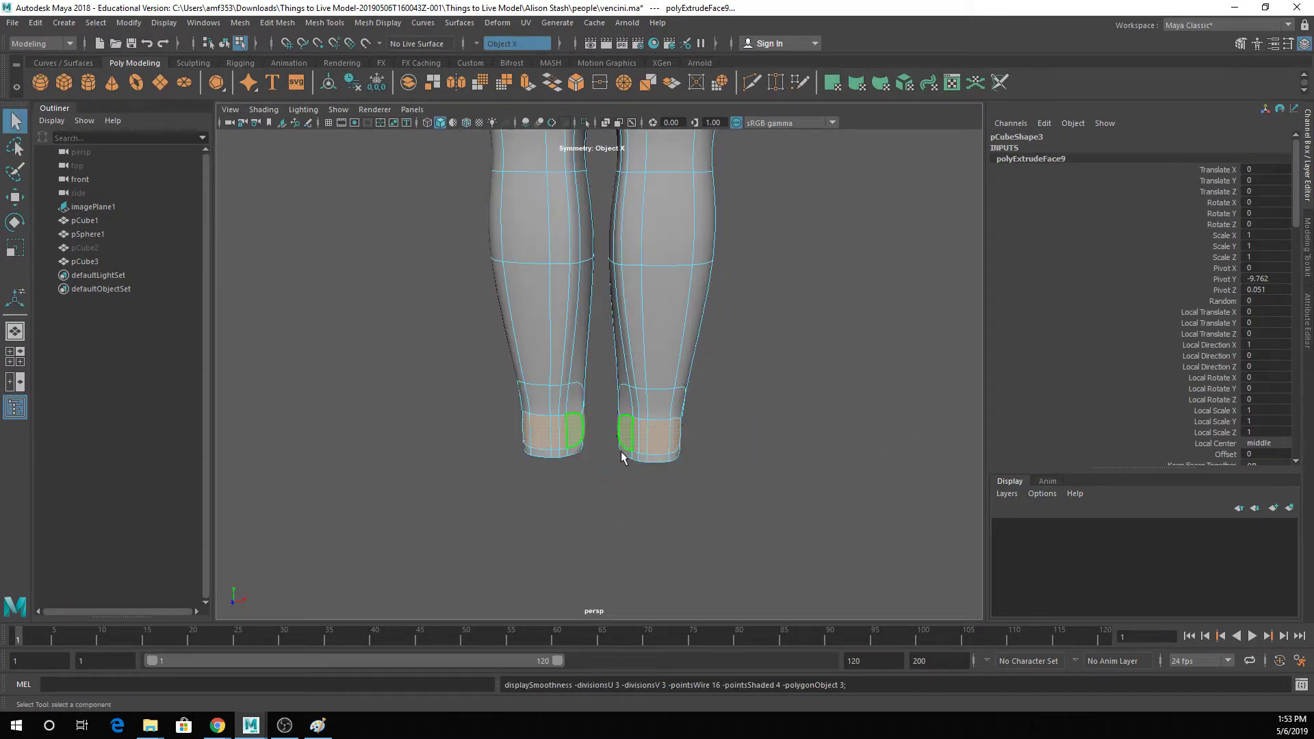
- Select the bottom faces of the legs and turn off smooth preview
click(660, 436)
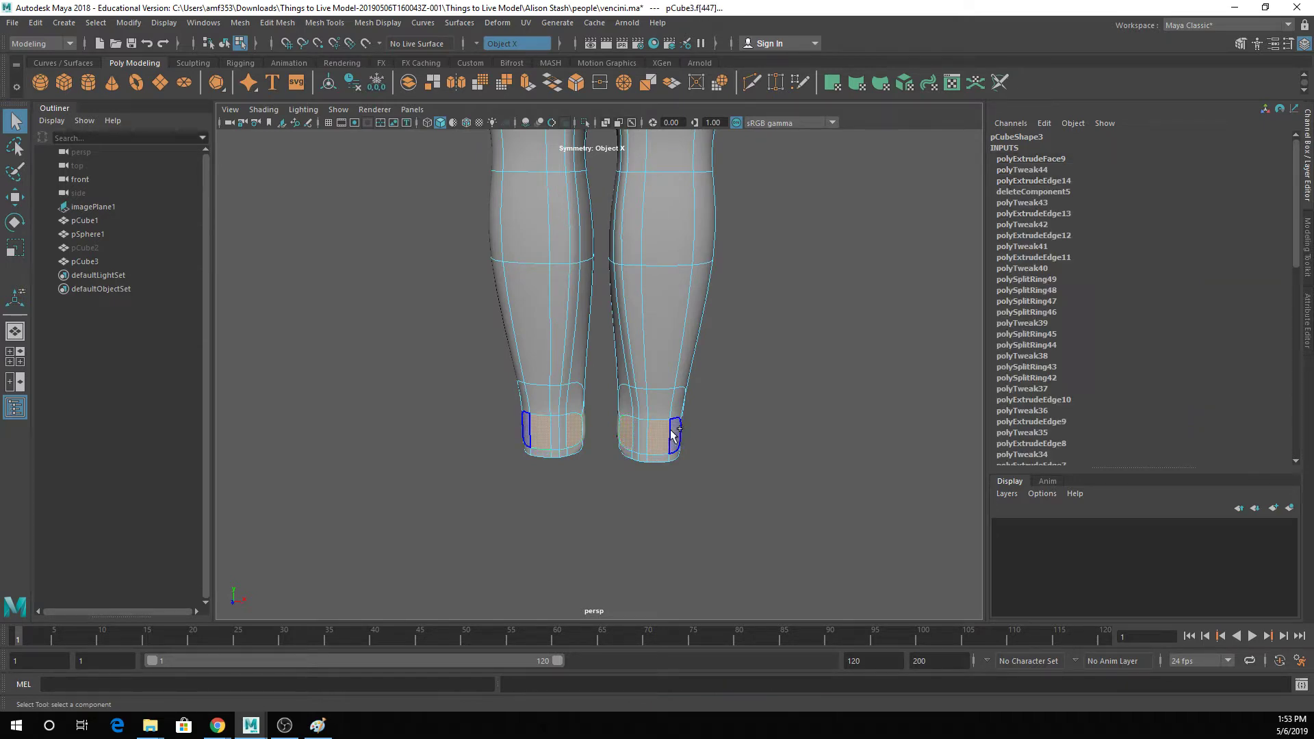
click(659, 449)
key(w)
alt+drag(672, 472, 530, 449)
key(1)
key(q)
- Select the shin faces and compare the smoothed and blocky leg
click(618, 336)
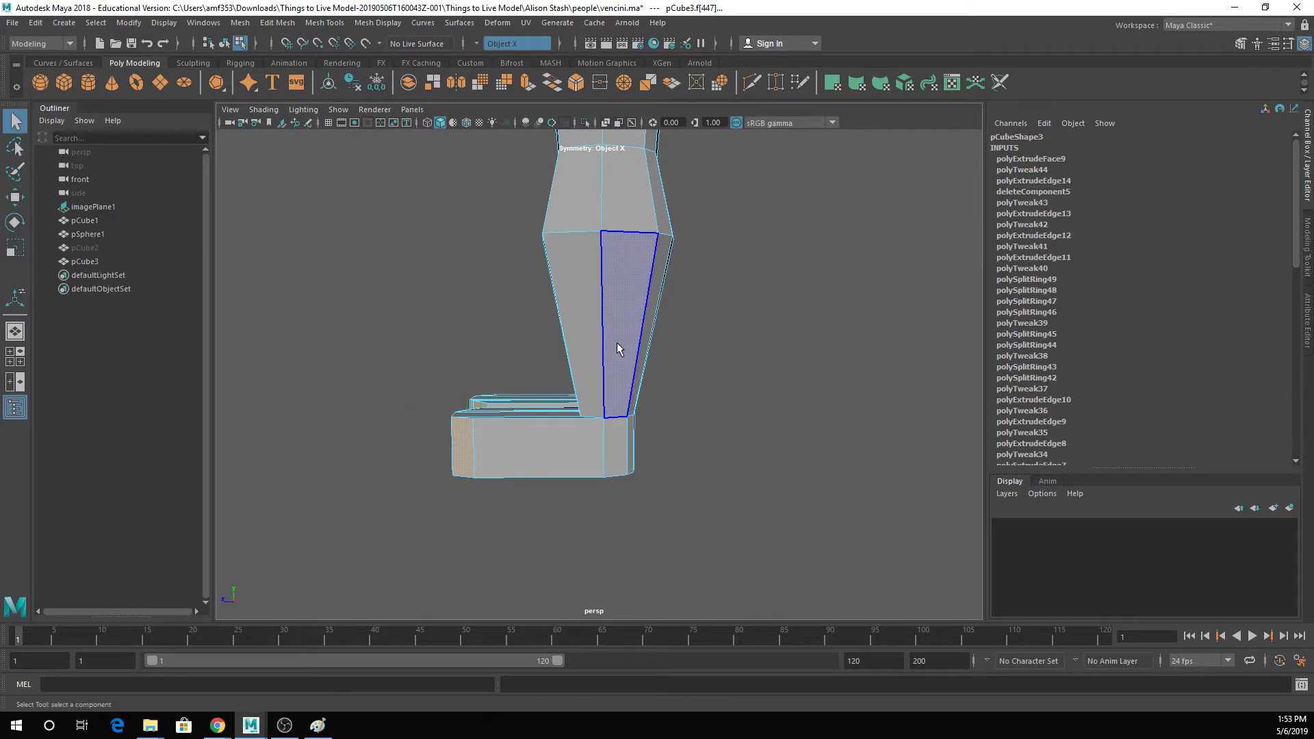
shift+click(611, 195)
scroll(634, 233, down, 3)
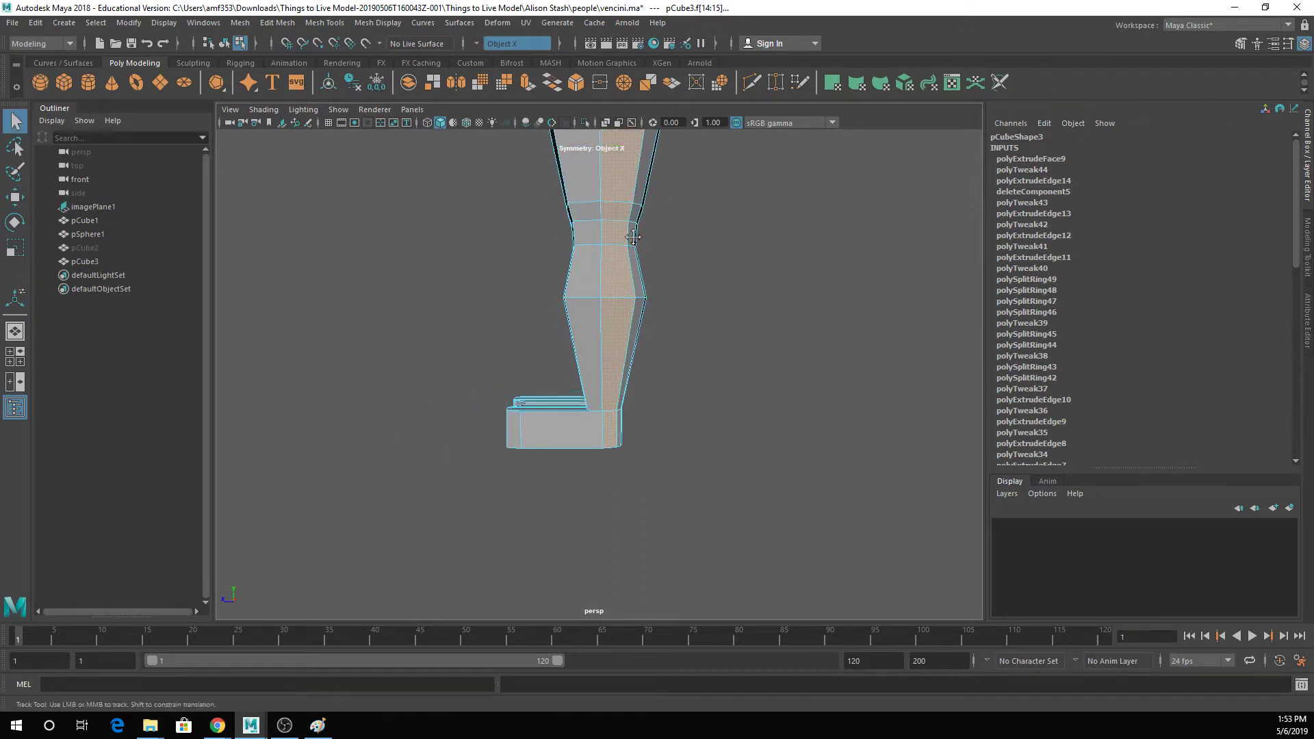
alt+middle_drag(634, 232, 620, 343)
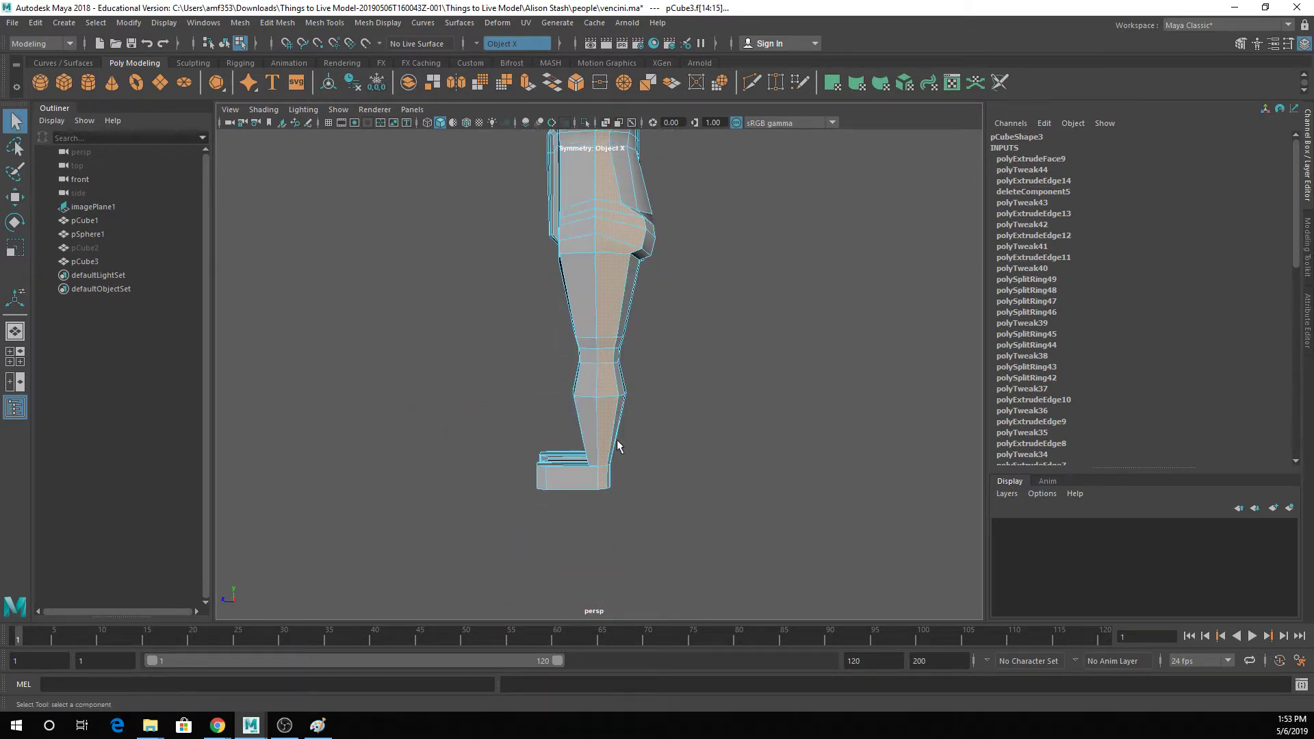
key(3)
key(1)
scroll(605, 470, up, 2)
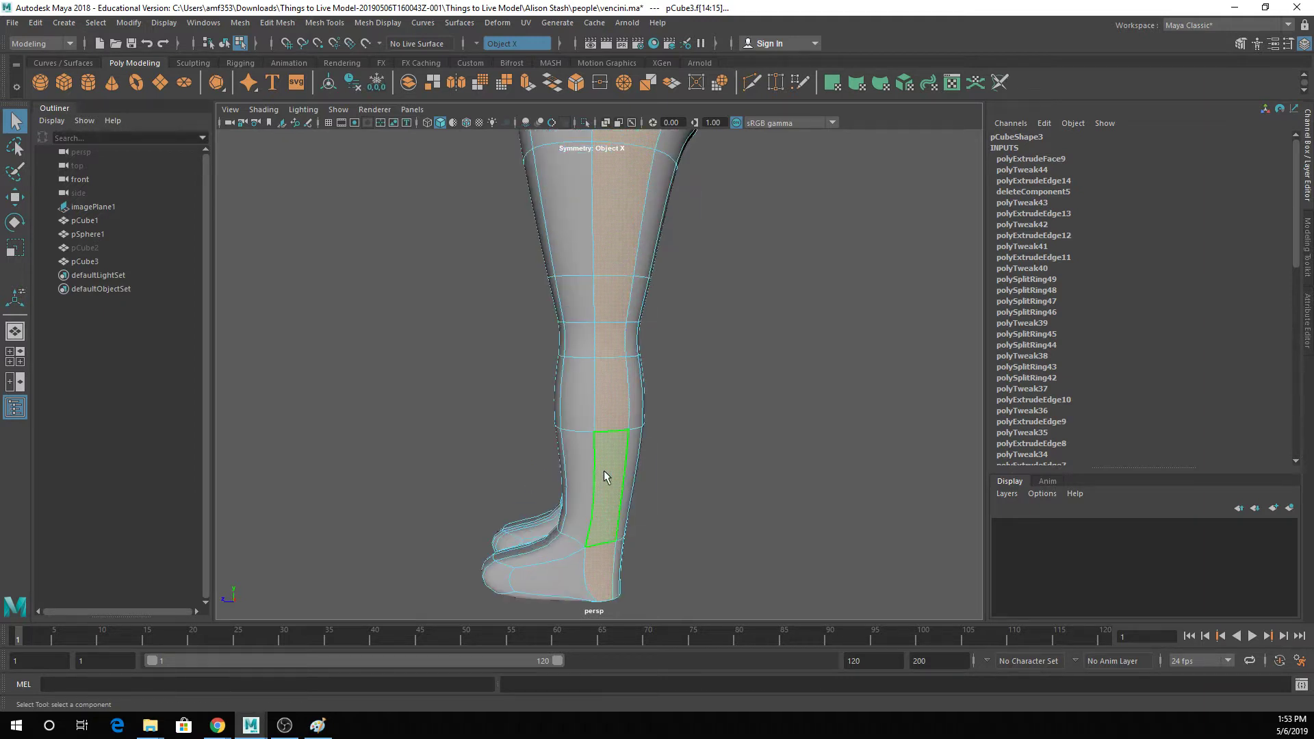
alt+middle_drag(603, 472, 605, 434)
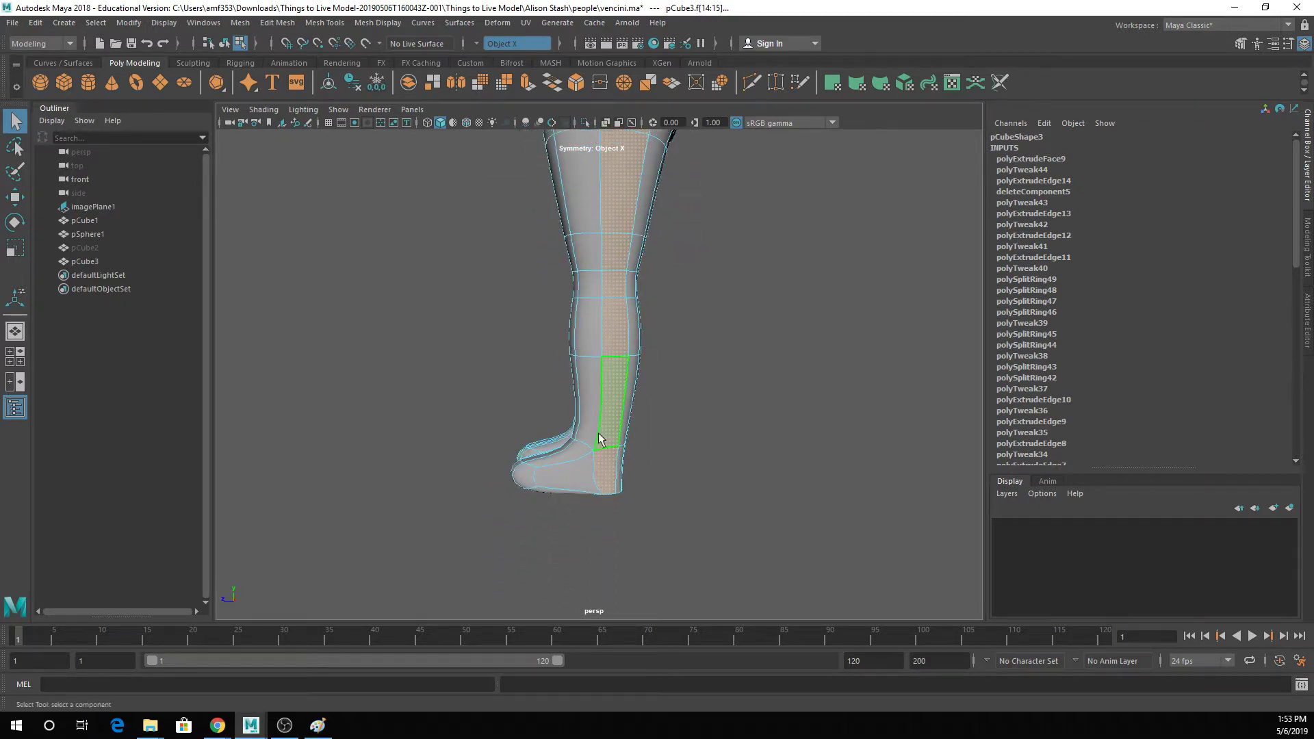
- Select a front ankle face and inspect the feet from below
click(600, 438)
alt+drag(586, 426, 560, 411)
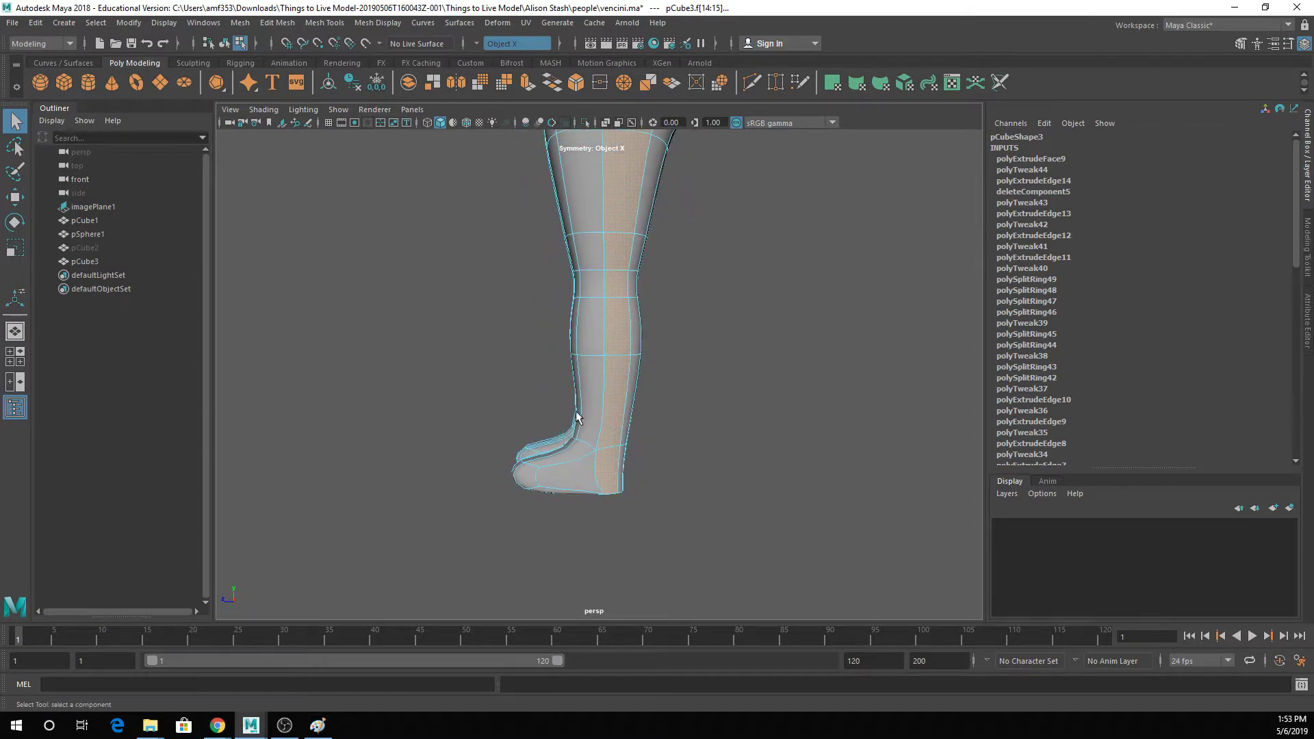
alt+drag(626, 467, 541, 357)
key(1)
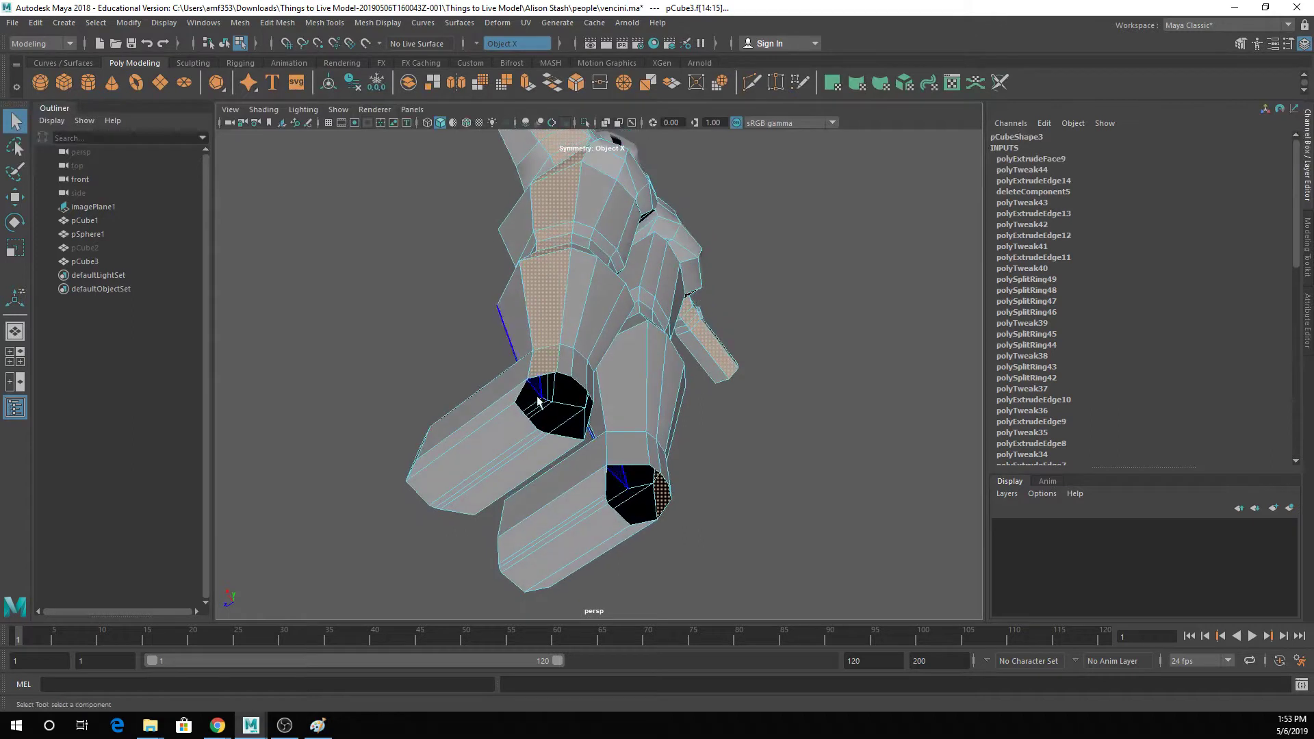
- Close each foot's toe hole by extruding its rim edges and merging the vertices
right_drag(538, 338, 537, 295)
click(538, 376)
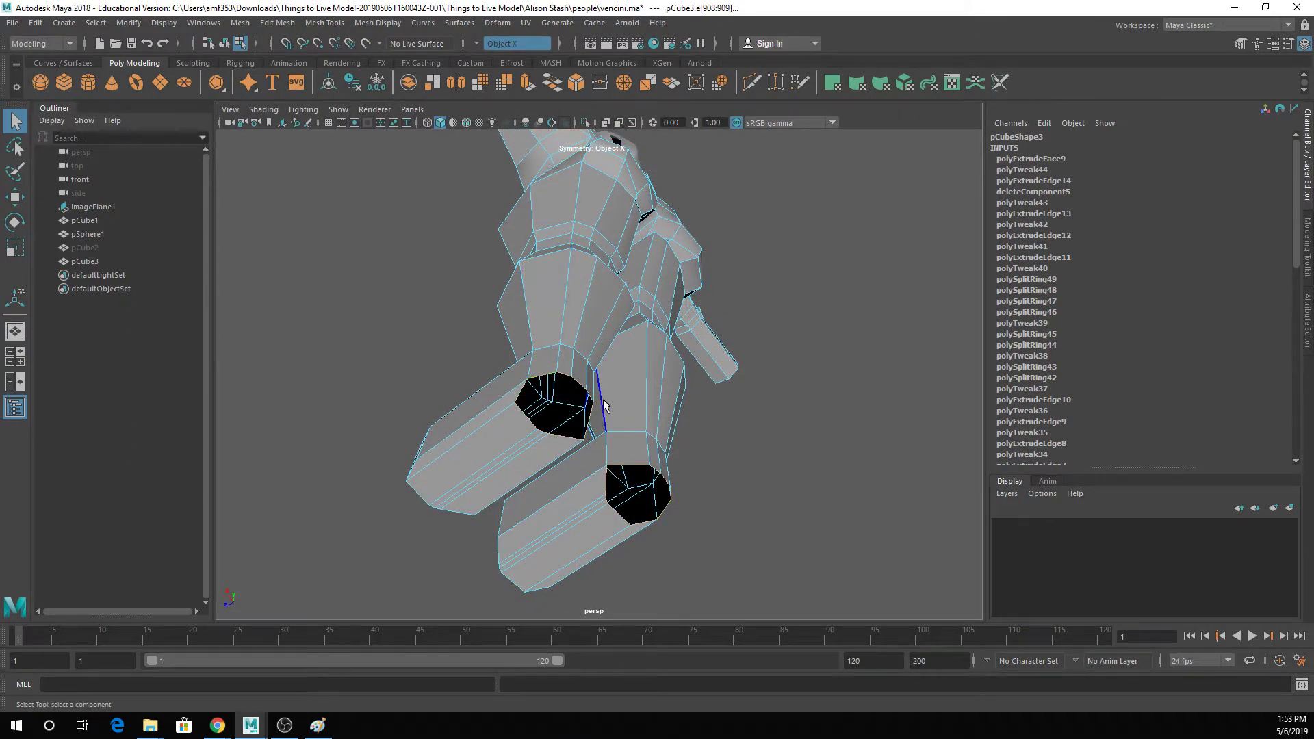
click(614, 90)
click(615, 92)
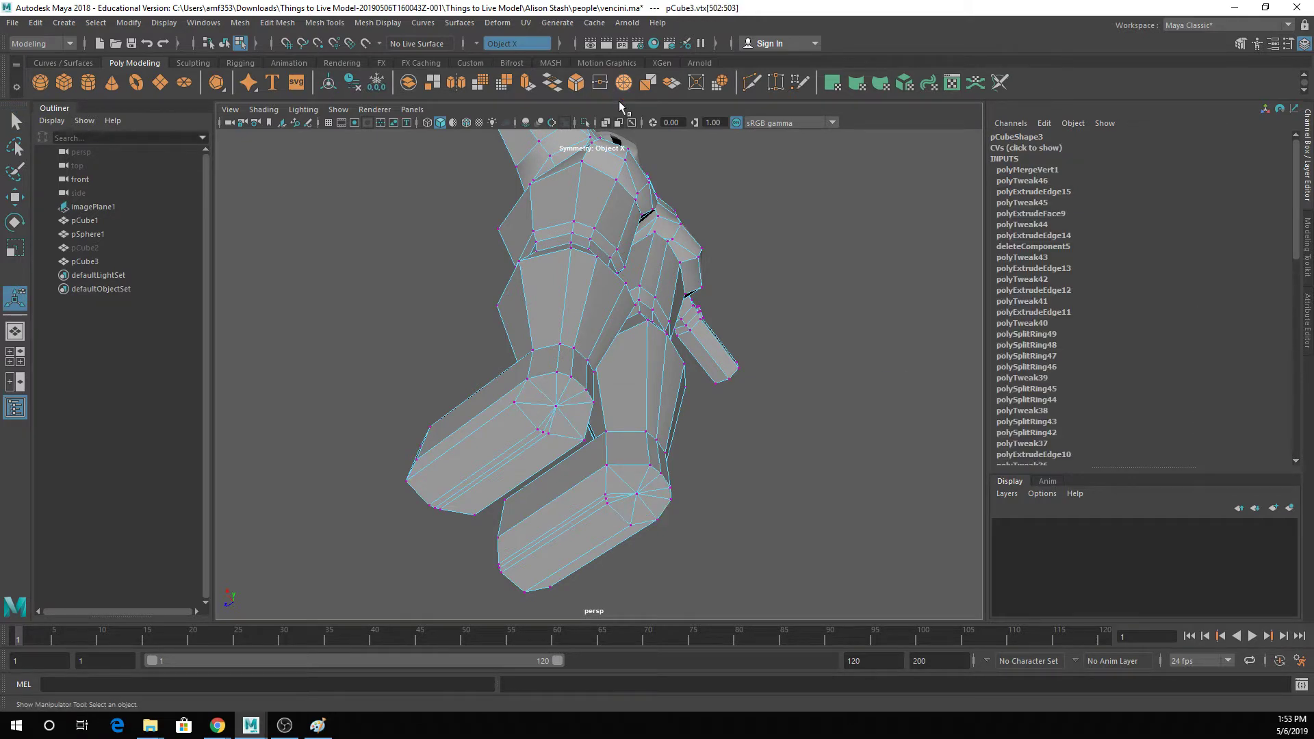
key(r)
key(3)
alt+drag(561, 400, 600, 408)
key(q)
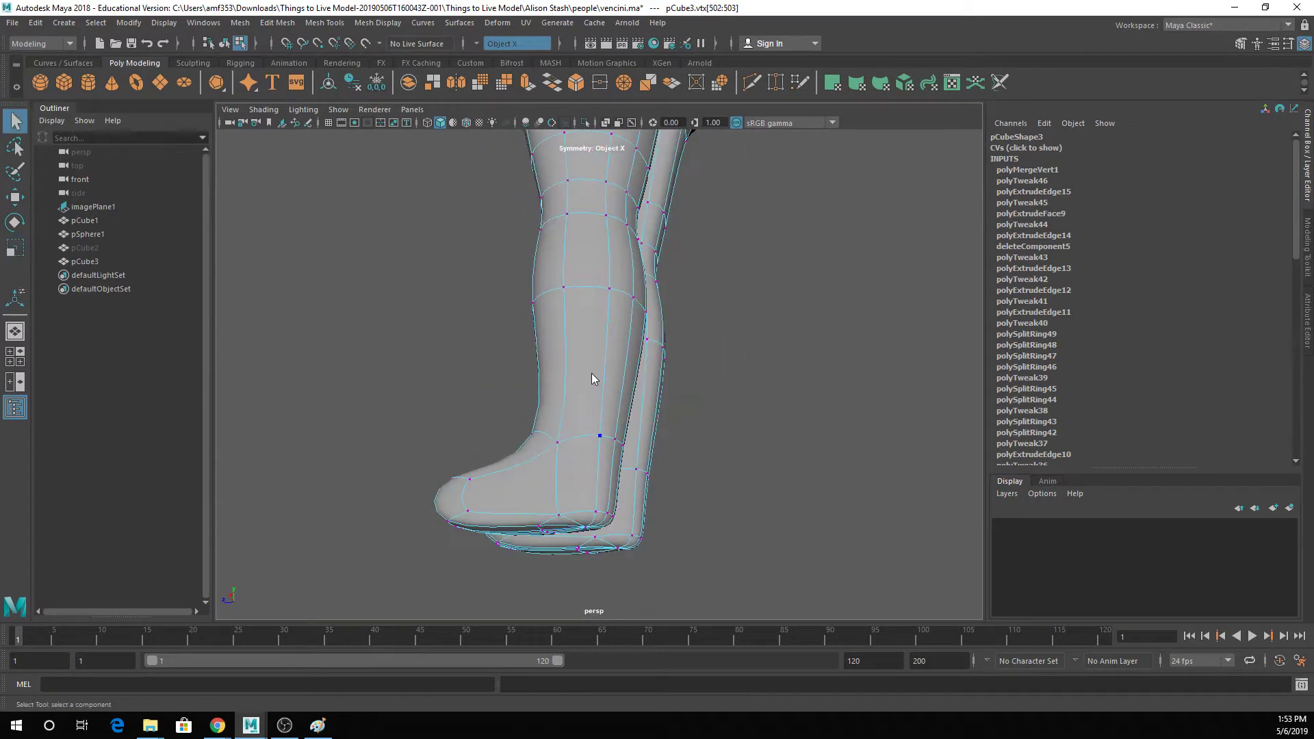
alt+drag(649, 328, 595, 303)
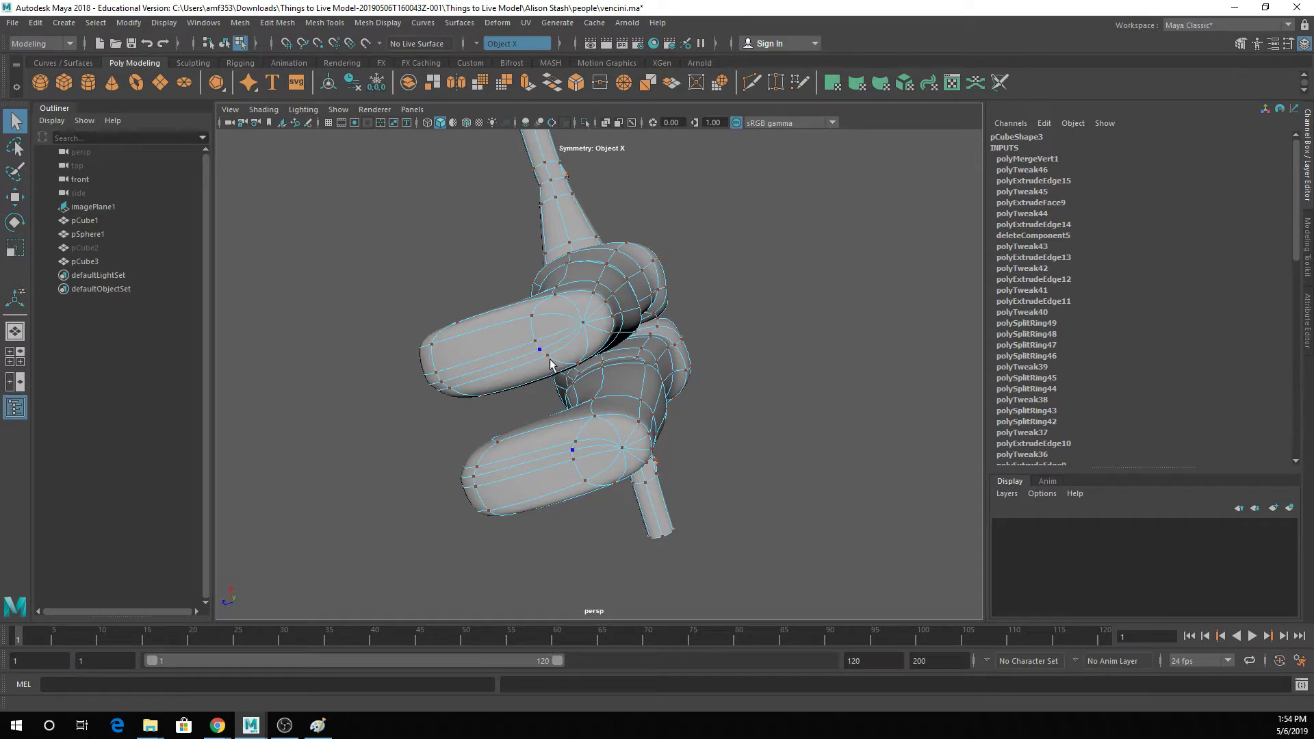
alt+drag(609, 298, 661, 395)
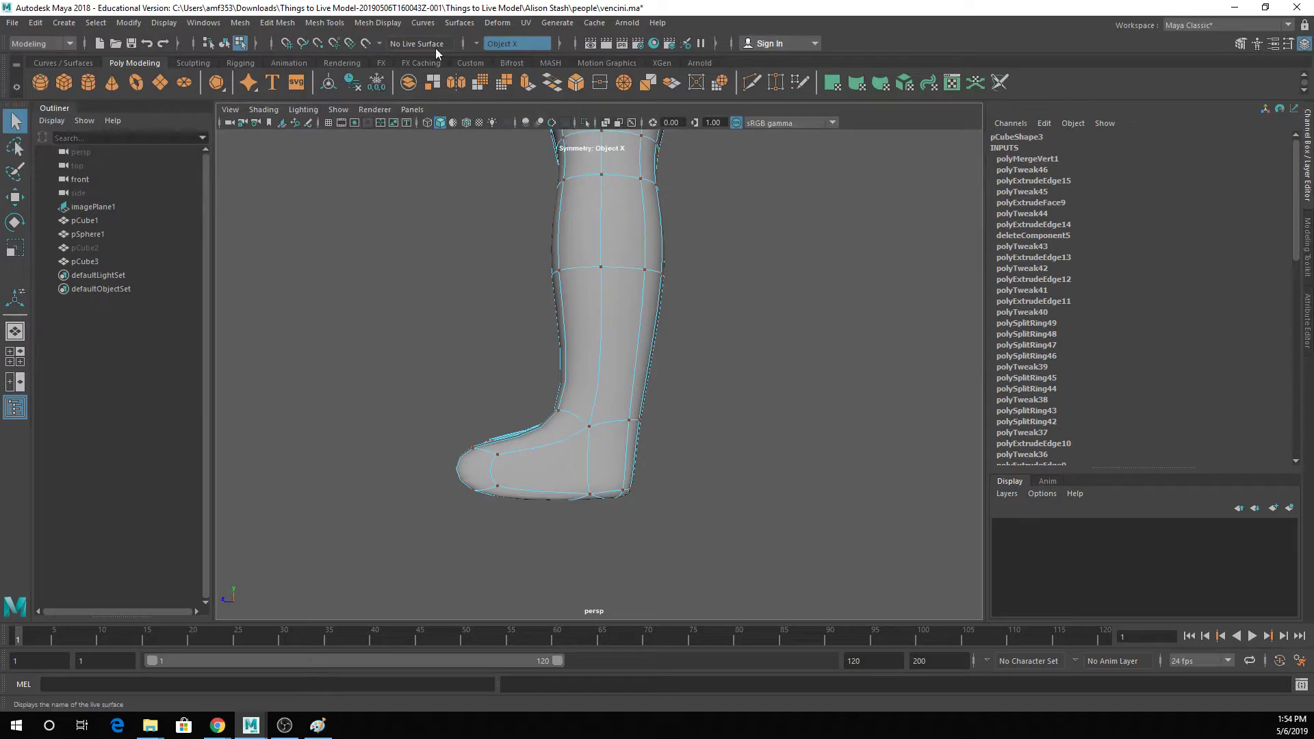
- Insert edge loops across the lower leg and the top of the foot
click(327, 23)
click(378, 127)
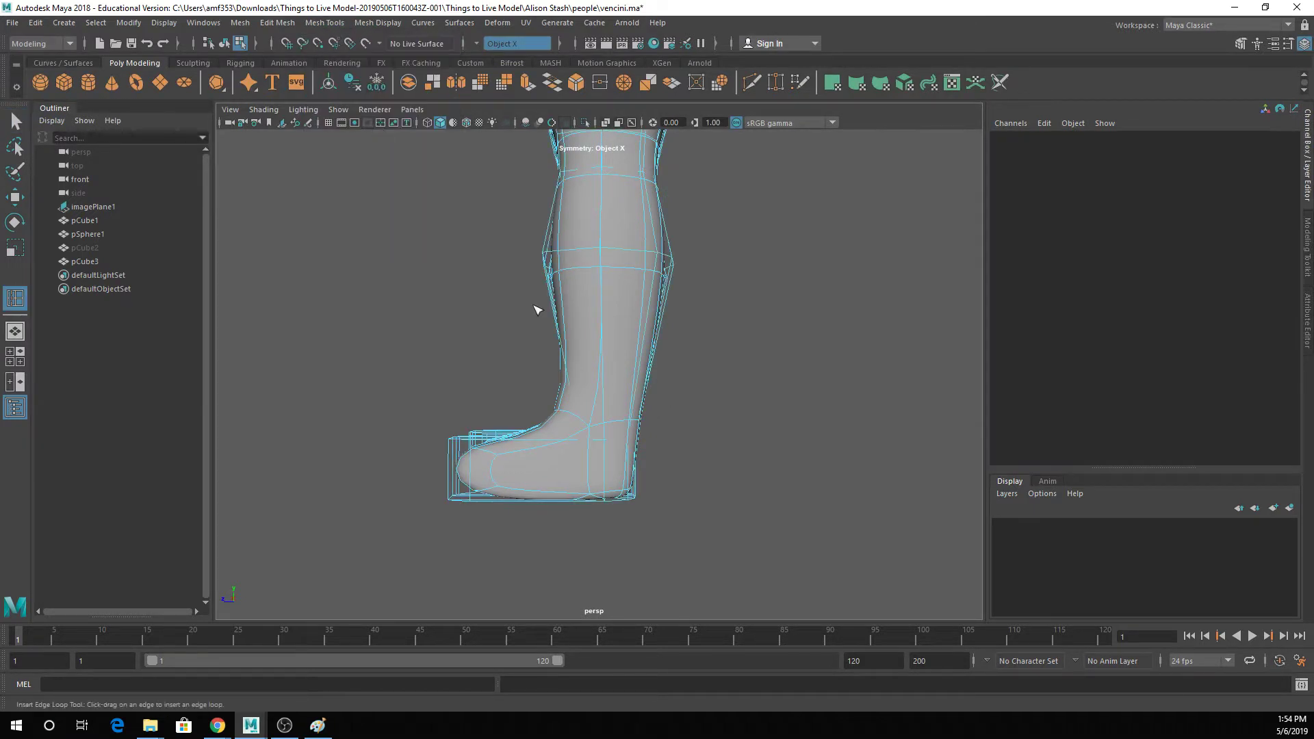
key(1)
drag(616, 413, 562, 390)
mouse_move(558, 387)
mouse_down()
mouse_move(585, 383)
mouse_move(573, 372)
mouse_up()
key(3)
key(q)
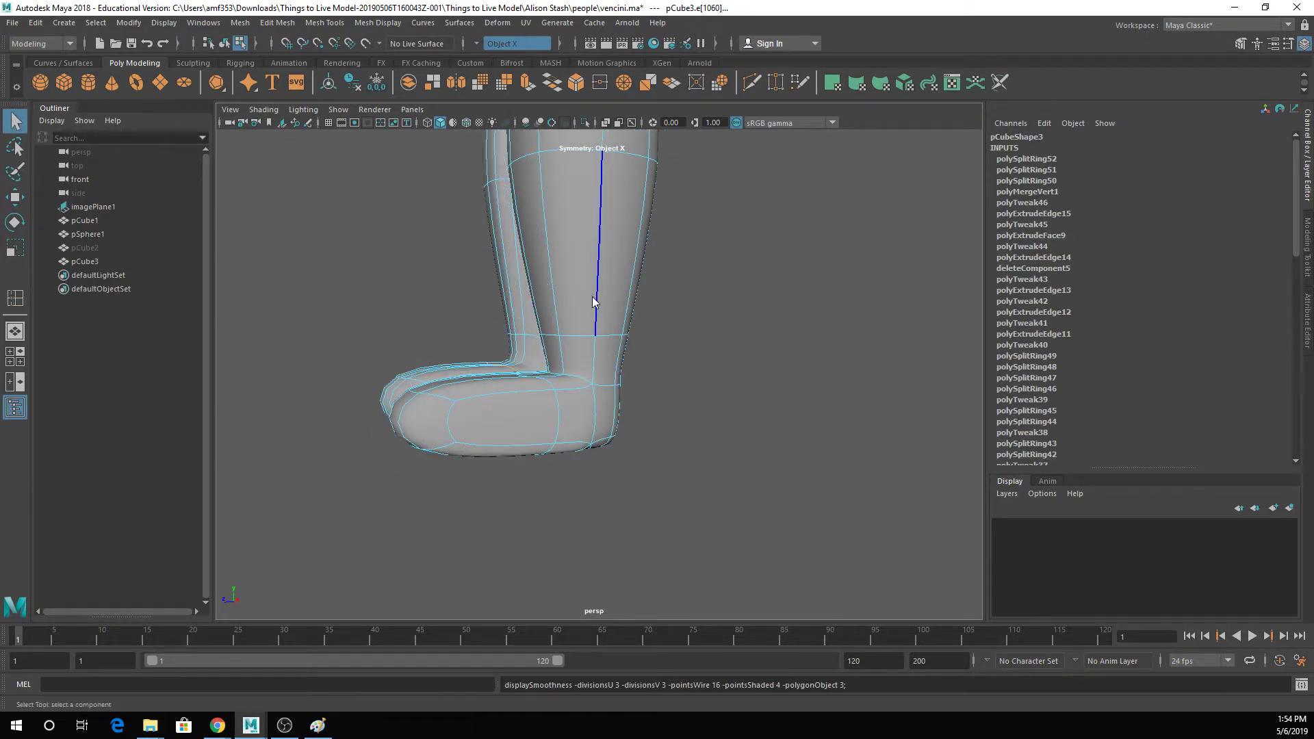
- Add a horizontal edge loop along the foot on the base cage
click(638, 332)
alt+drag(638, 327, 611, 331)
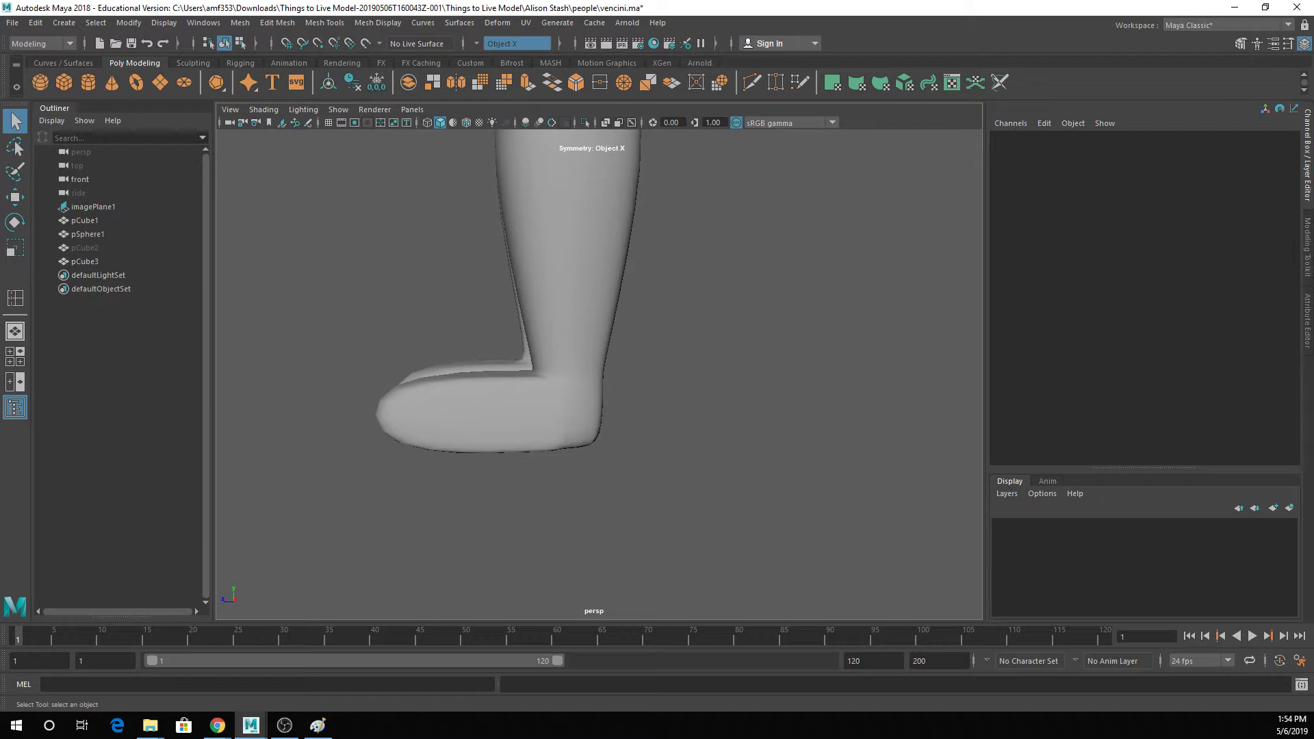
click(590, 364)
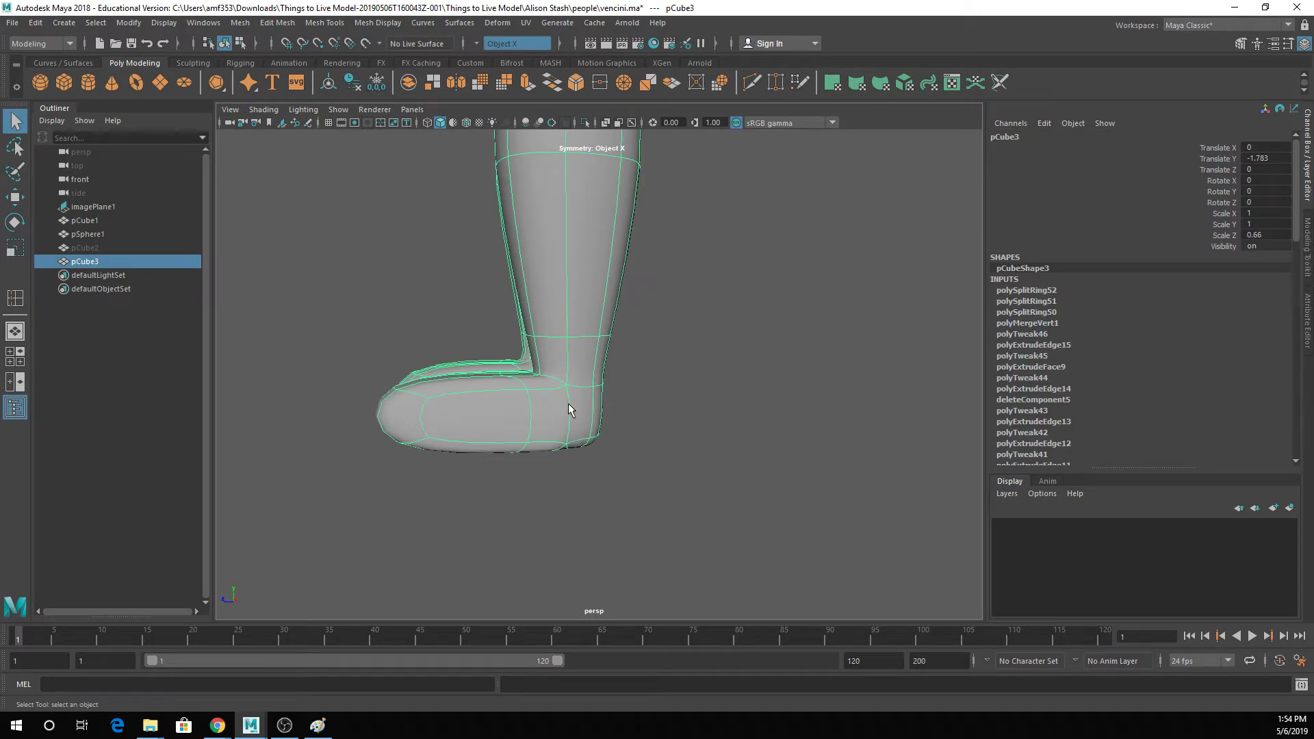
key(1)
shift+right_drag(568, 409, 575, 408)
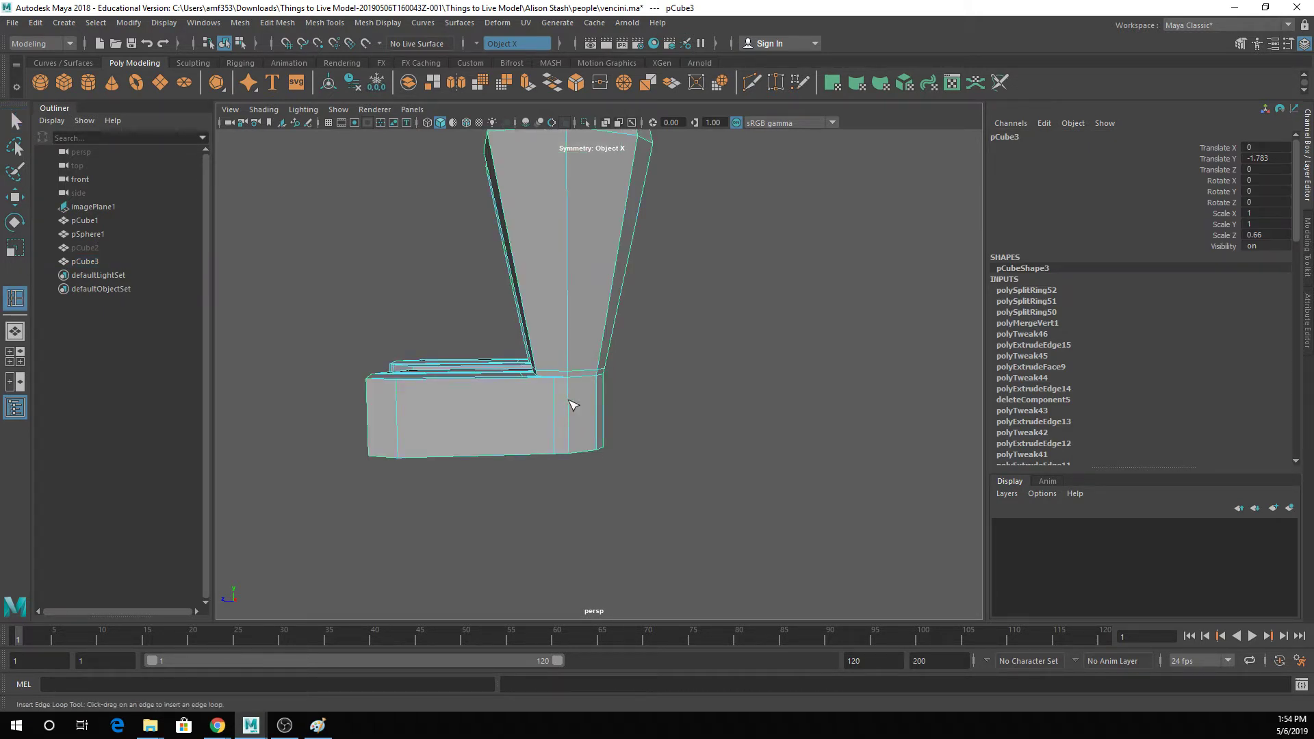
click(572, 397)
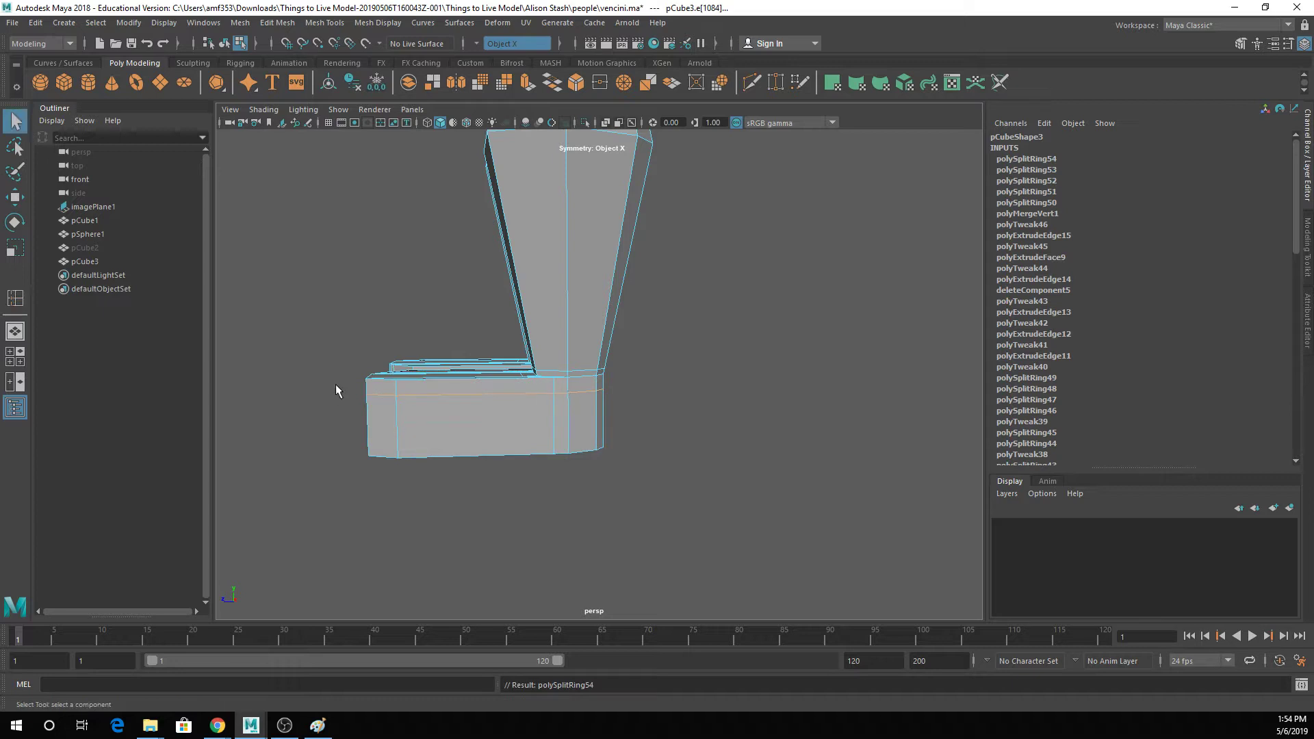
- Move the toe-end vertices down and show the mesh smoothed
right_drag(352, 336, 309, 343)
alt+drag(320, 339, 441, 415)
key(w)
drag(395, 351, 397, 380)
key(3)
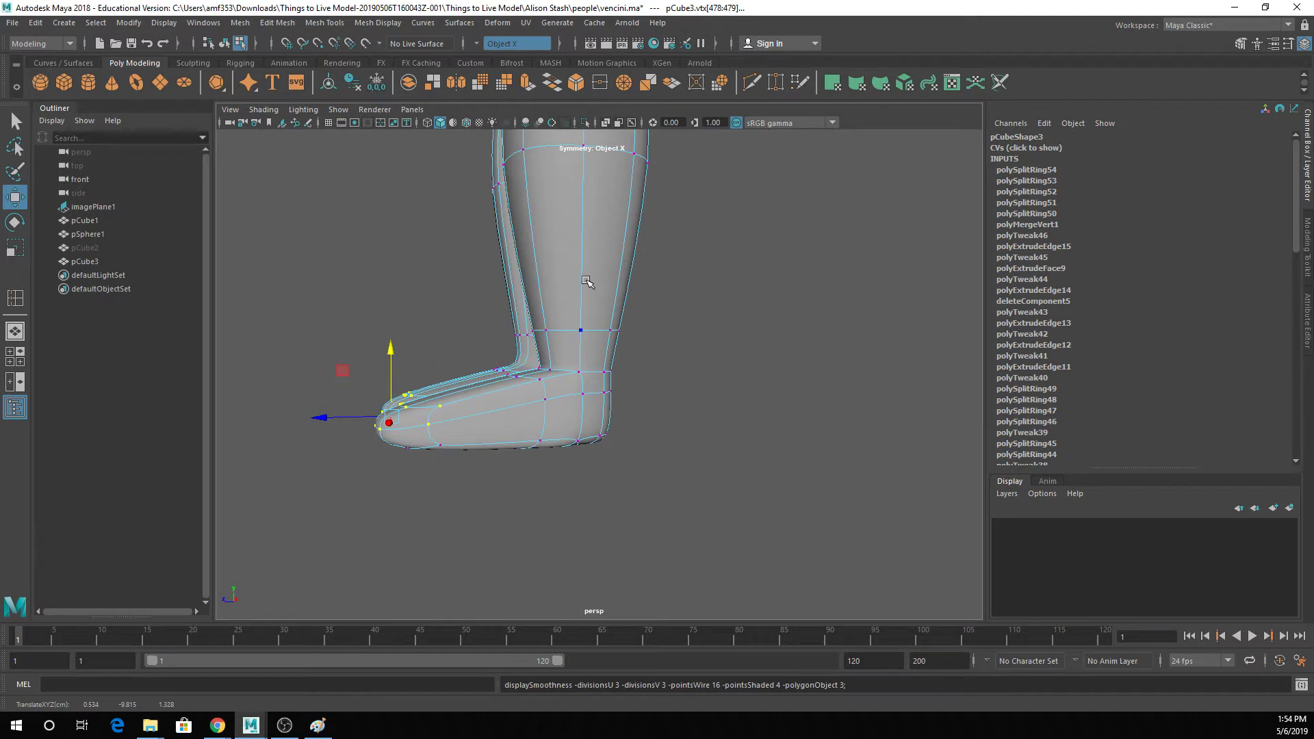
right_drag(585, 277, 660, 253)
- Turn the view to face both legs, select the body and save to vencini.ma
click(713, 343)
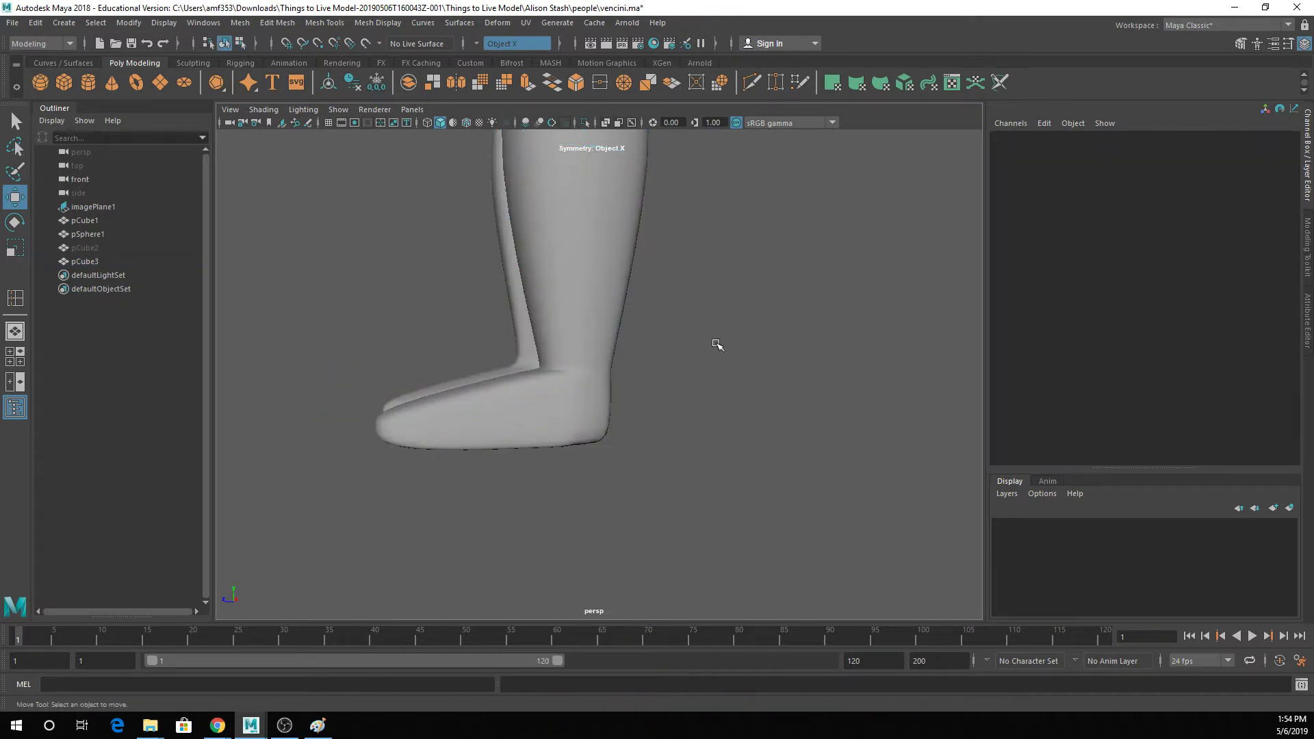
scroll(594, 310, down, 5)
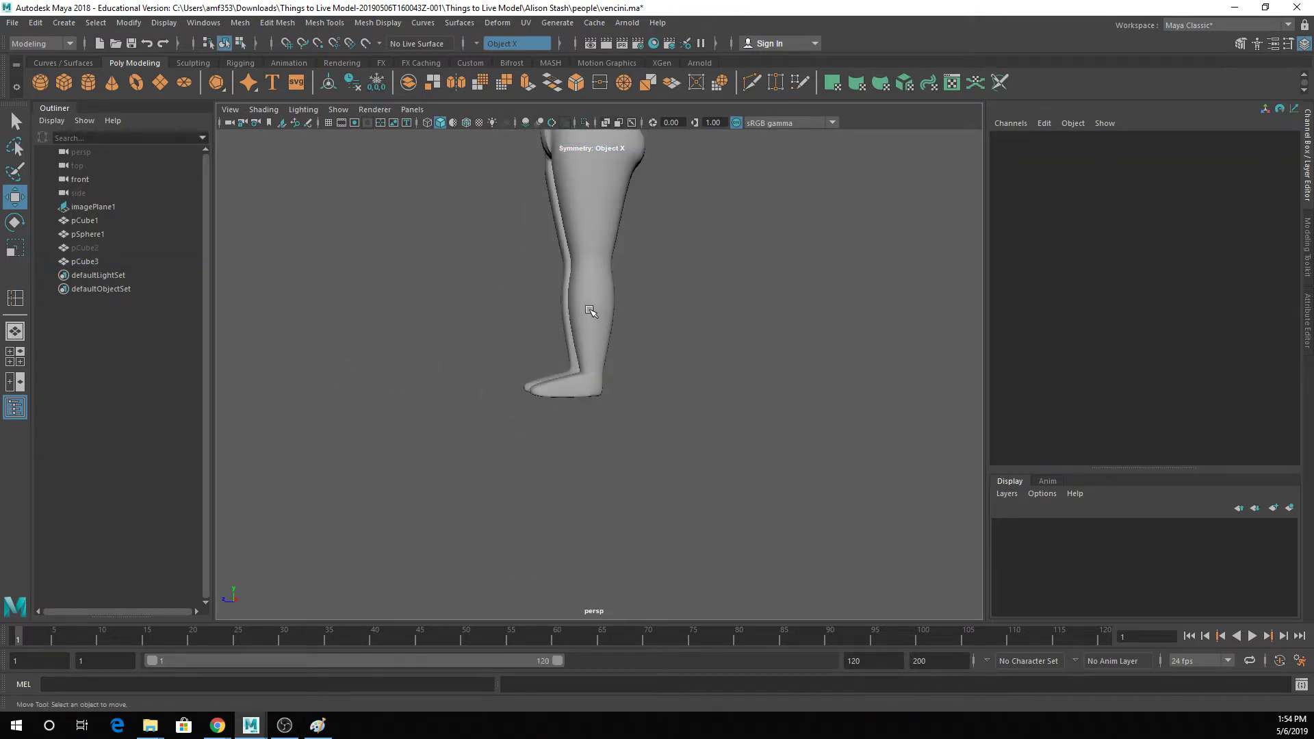
mouse_move(585, 245)
alt+mouse_down()
mouse_move(783, 405)
mouse_move(585, 235)
alt+mouse_up()
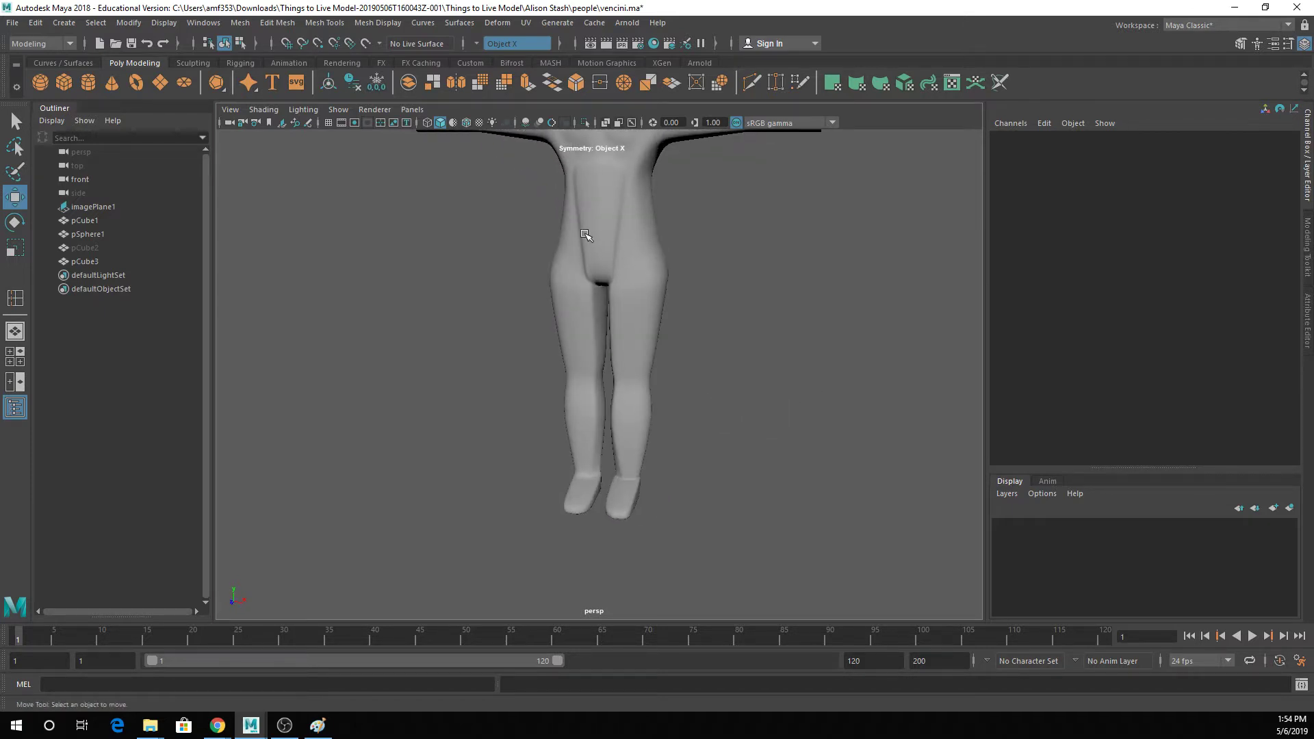
click(586, 235)
scroll(651, 446, up, 4)
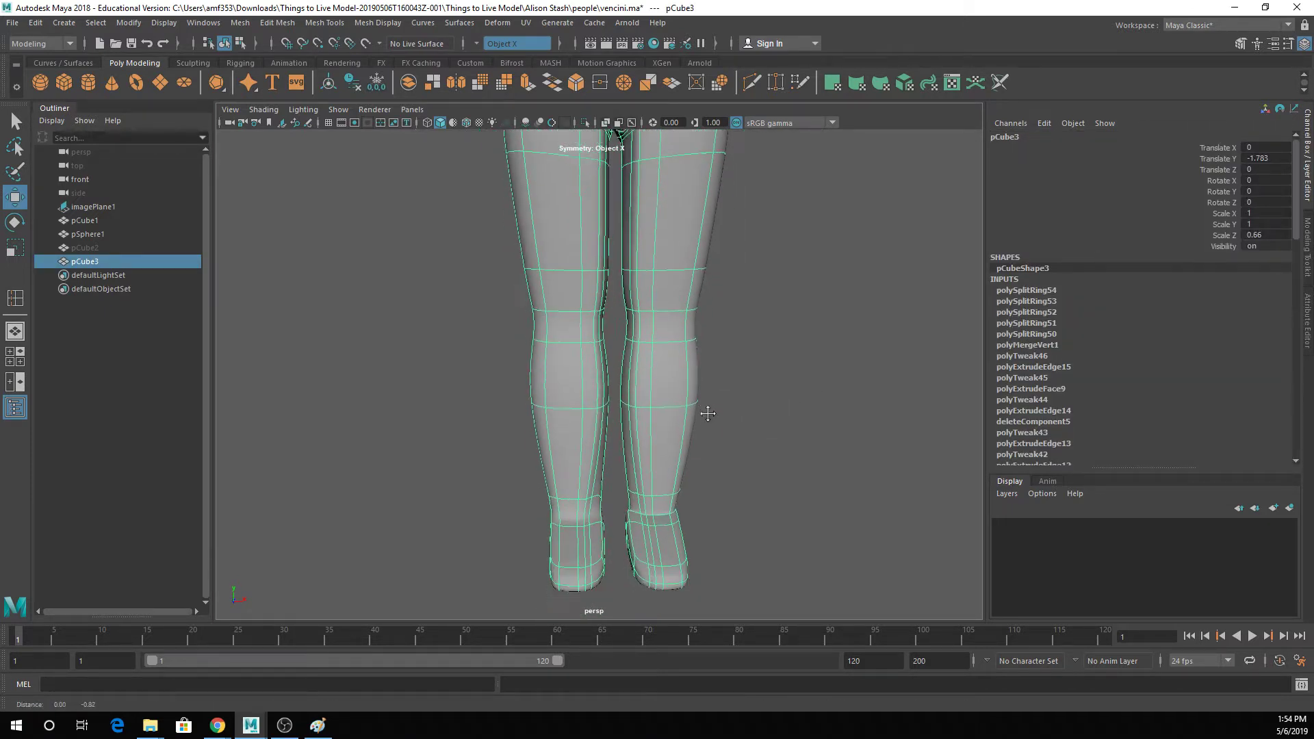
key(ctrl+s)
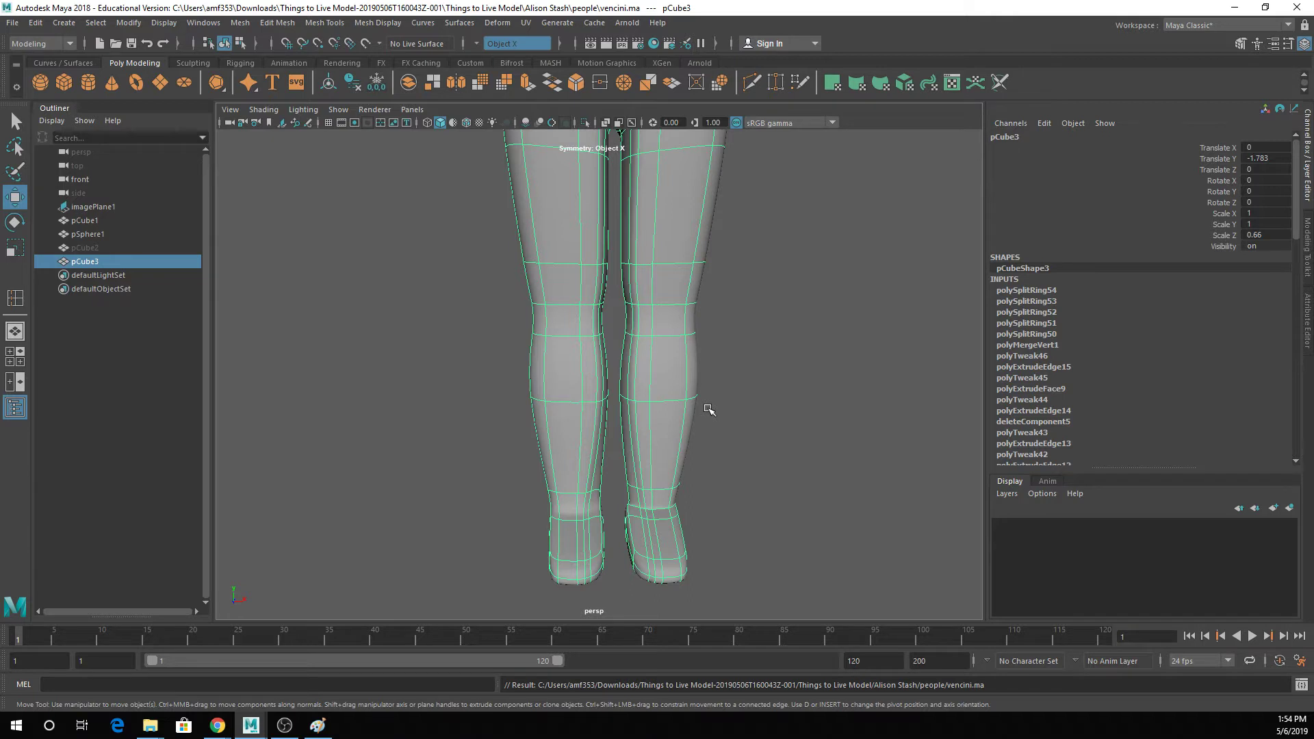
- Zoom out to the whole figure and deselect the body
scroll(709, 410, down, 5)
scroll(612, 257, up, 1)
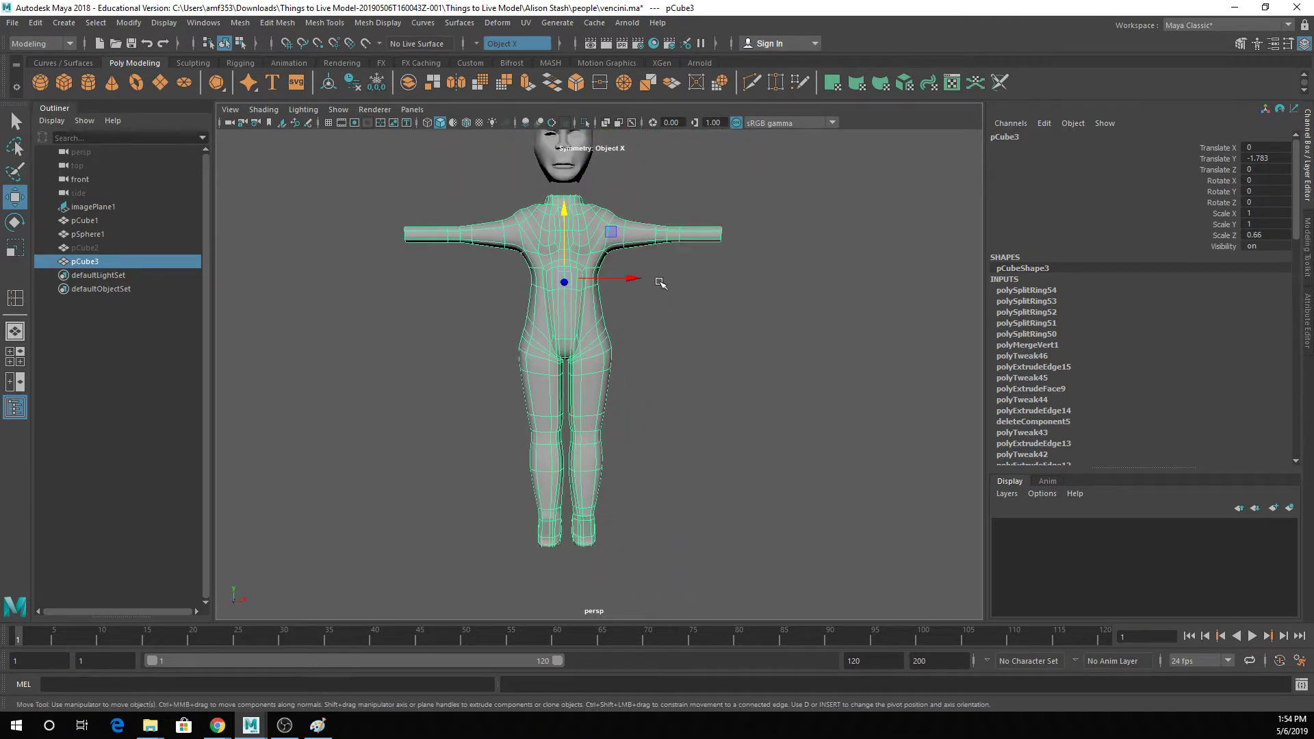
click(789, 304)
scroll(790, 304, down, 1)
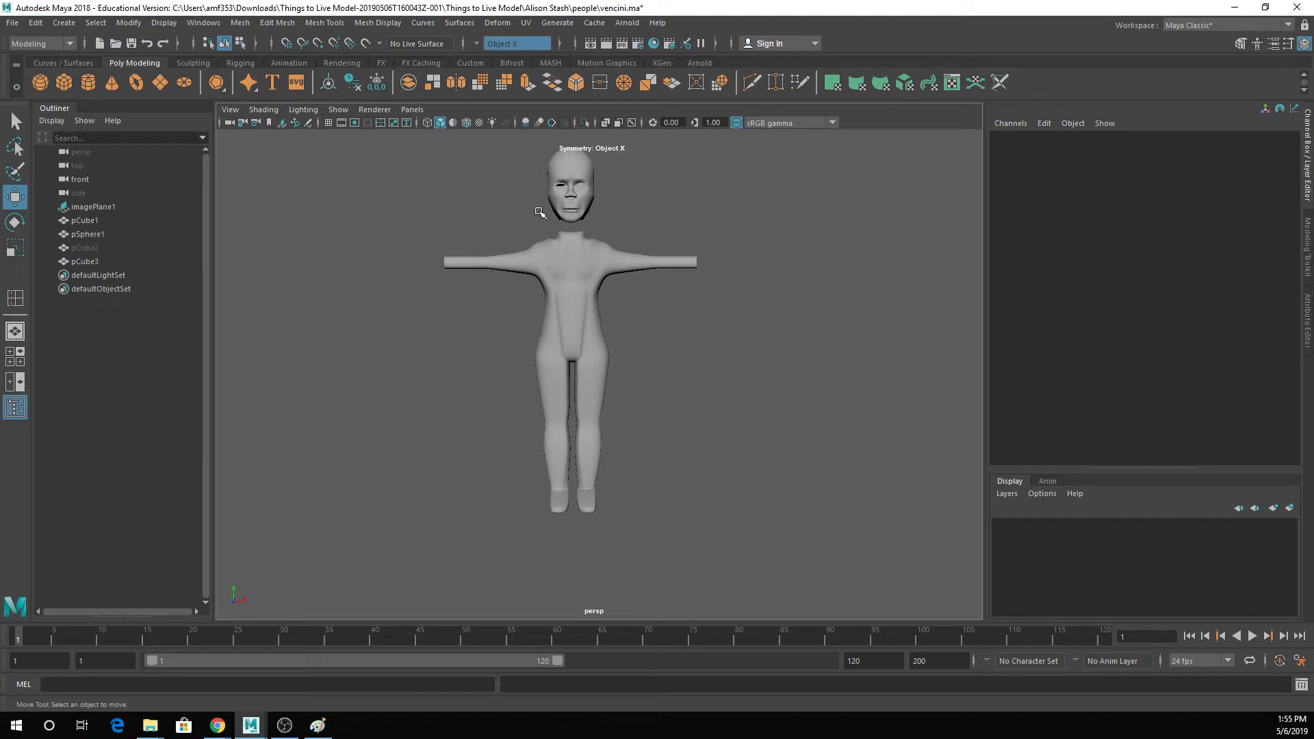
- On the body's blocky base cage, lower the edge loop under the armpits
click(565, 273)
scroll(567, 261, up, 4)
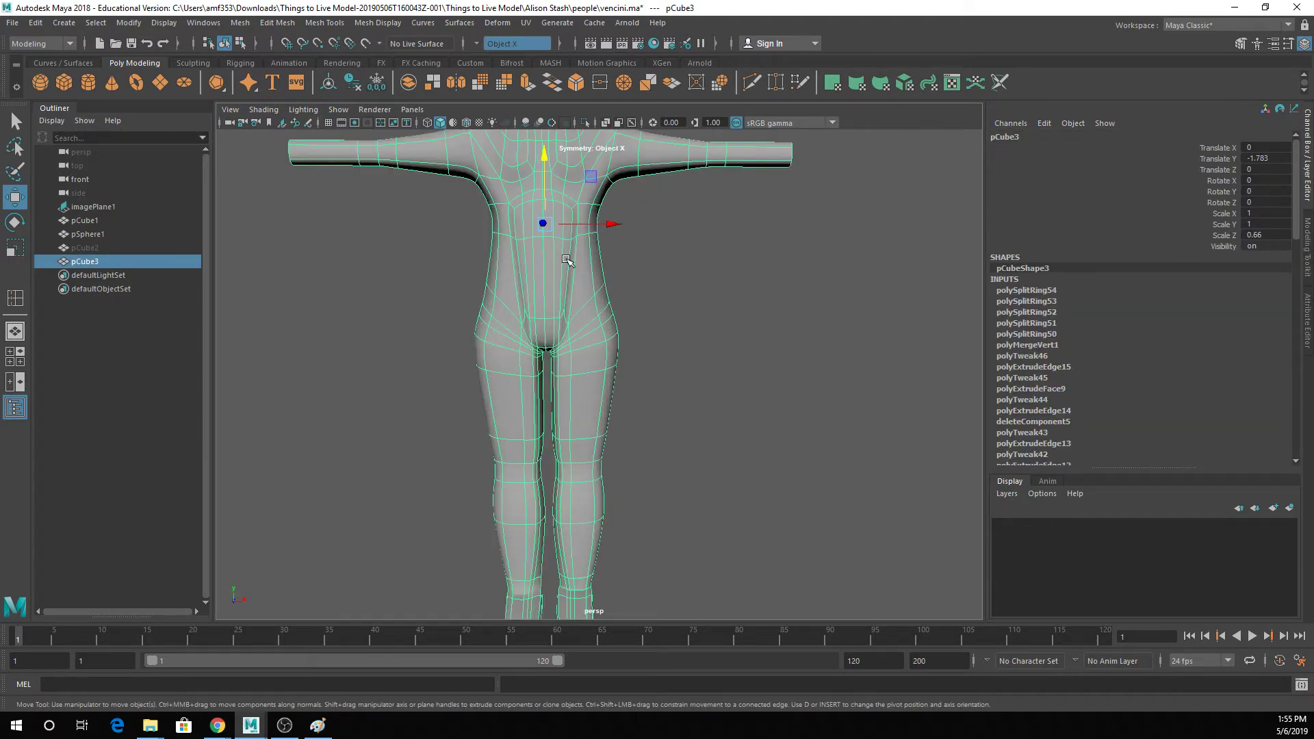
key(1)
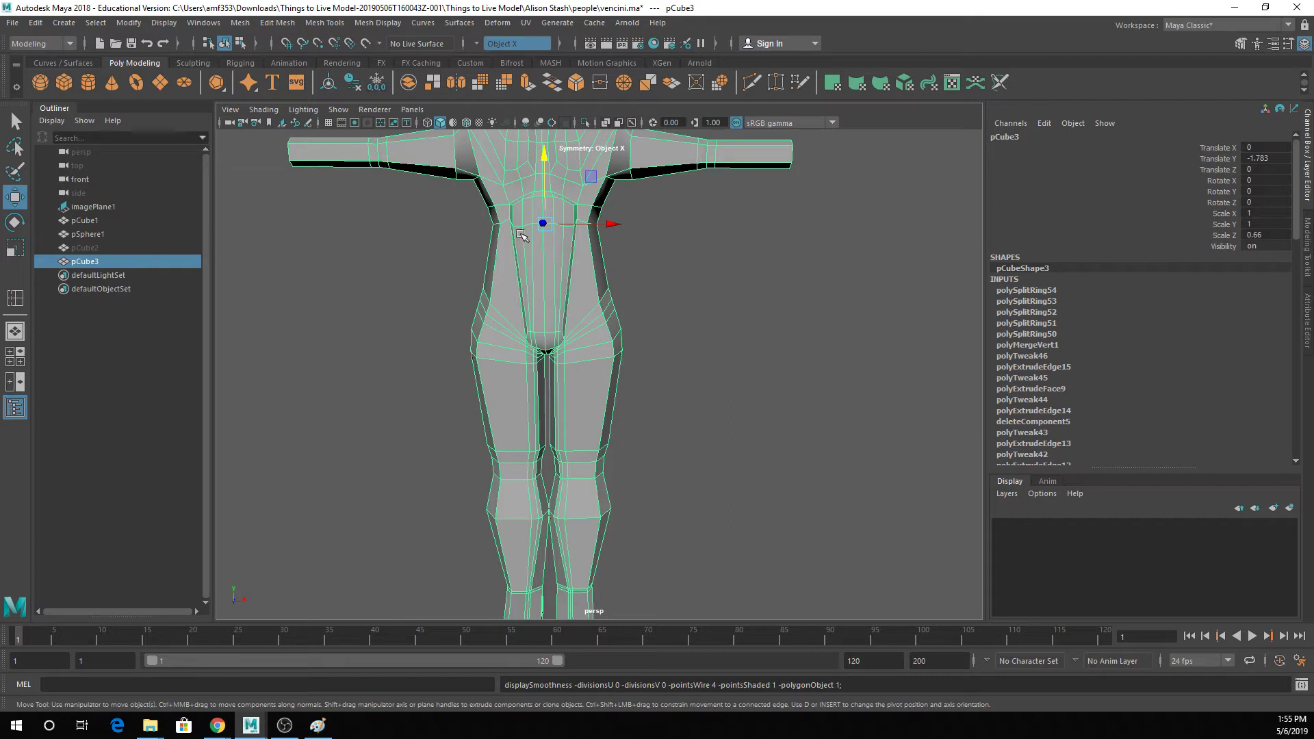
right_drag(522, 235, 515, 182)
key(r)
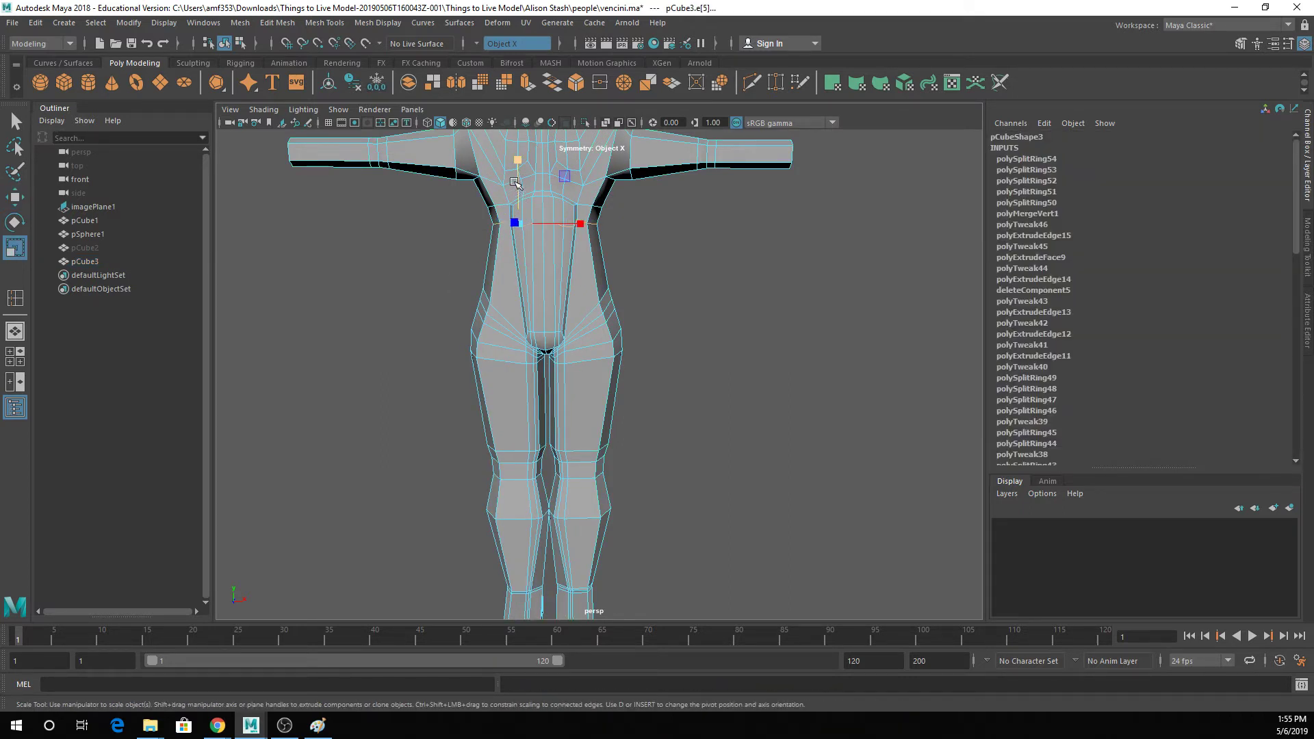
key(w)
drag(520, 203, 519, 218)
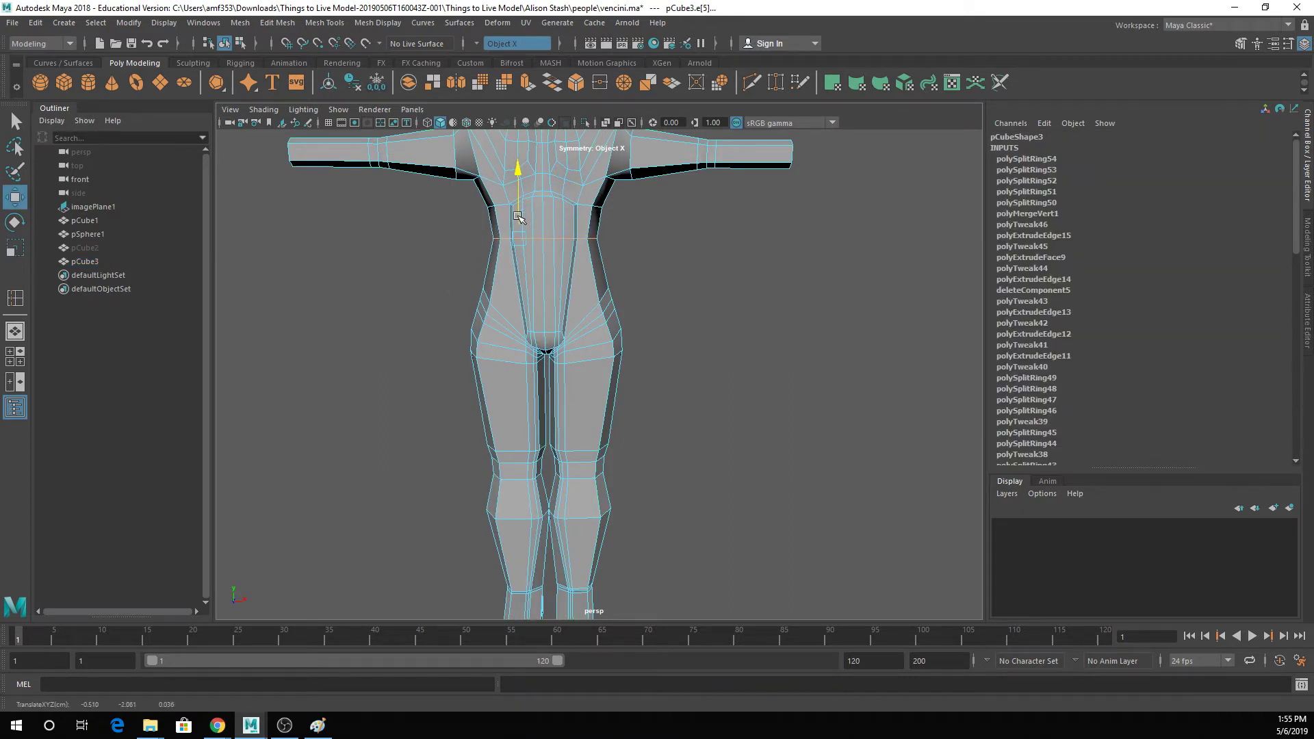
- Nudge the armpit edge loop into place, return to object mode and save the scene
key(q)
right_drag(519, 217, 515, 186)
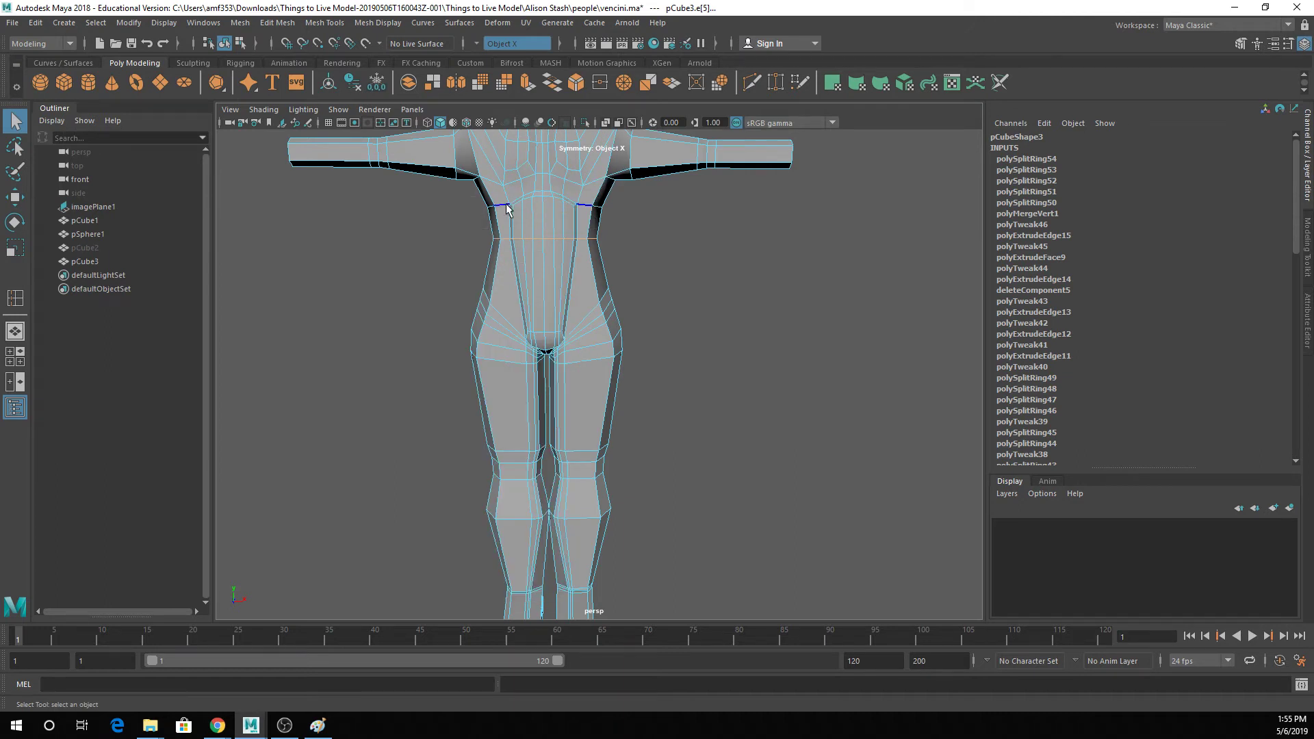
double_click(508, 209)
key(w)
drag(517, 208, 515, 193)
key(q)
key(w)
key(q)
right_drag(514, 193, 578, 182)
key(ctrl+s)
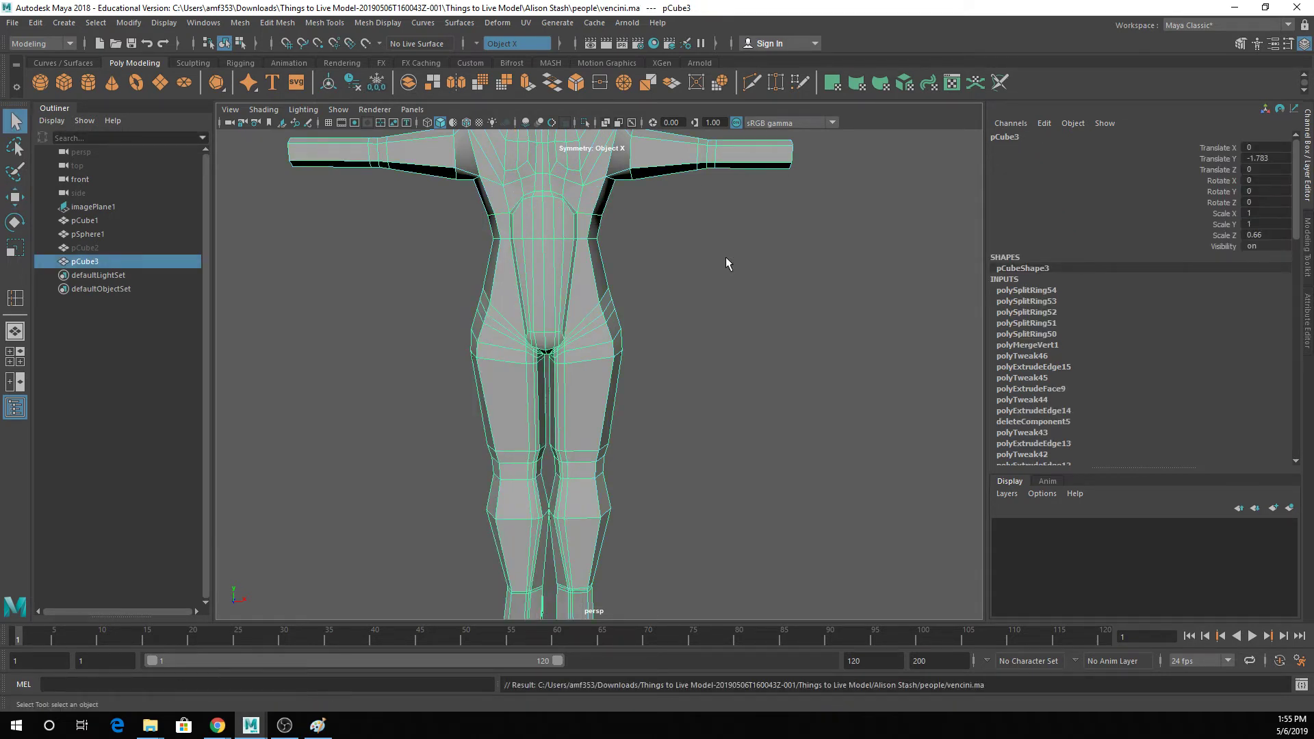
scroll(725, 257, down, 5)
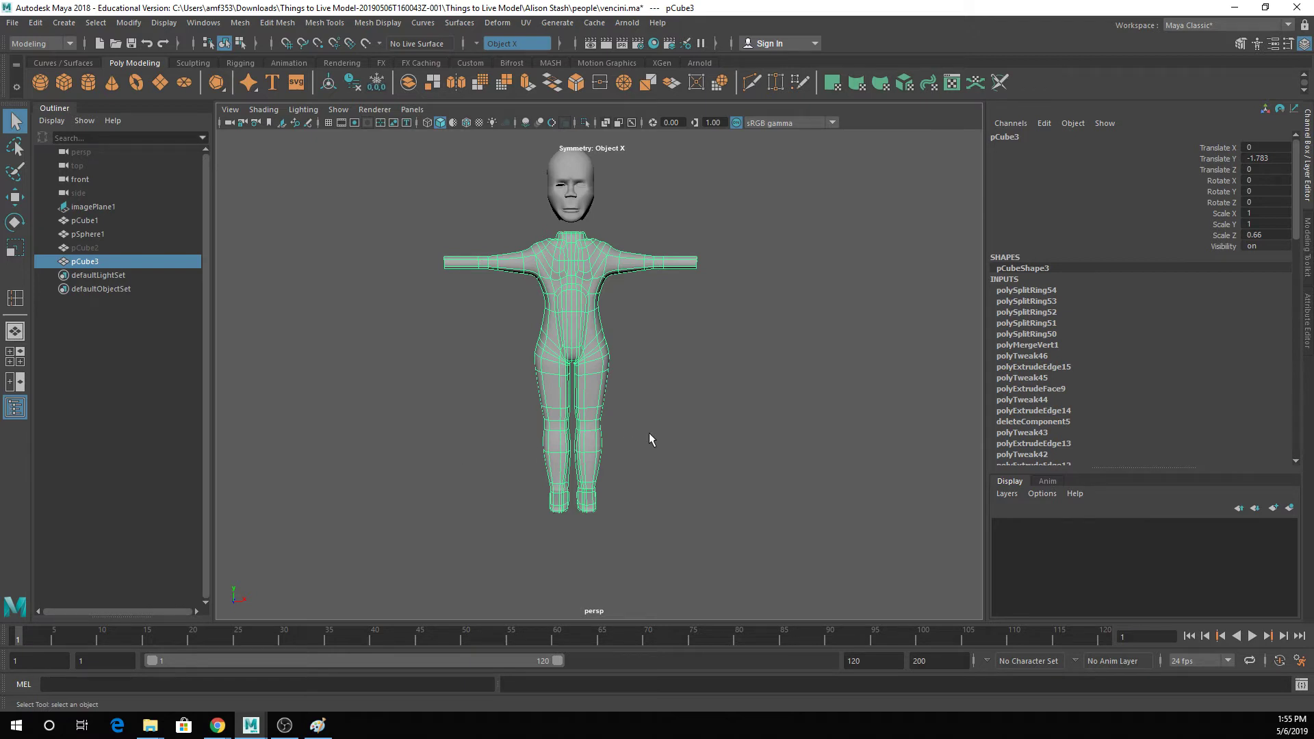
- Orbit around the character to inspect it from the side, then save the scene
scroll(647, 433, down, 2)
alt+drag(641, 430, 499, 428)
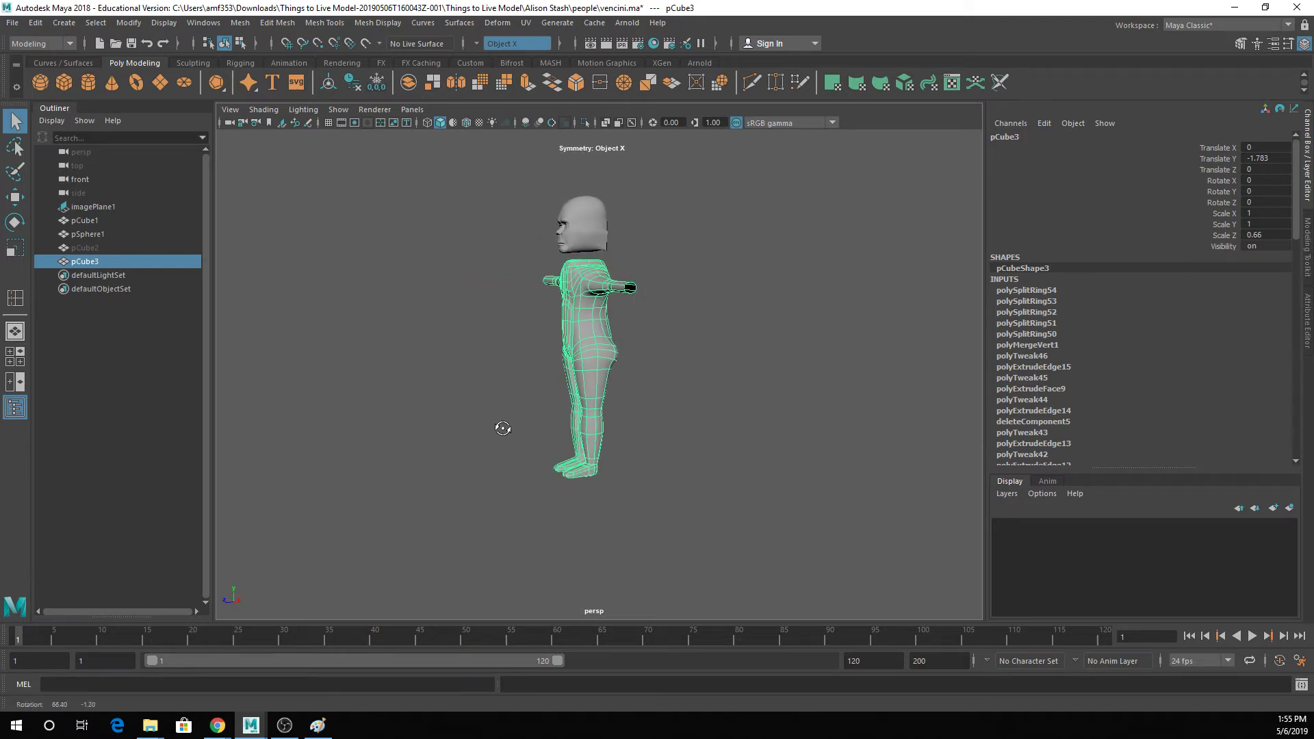
alt+drag(592, 471, 550, 453)
alt+drag(639, 349, 794, 346)
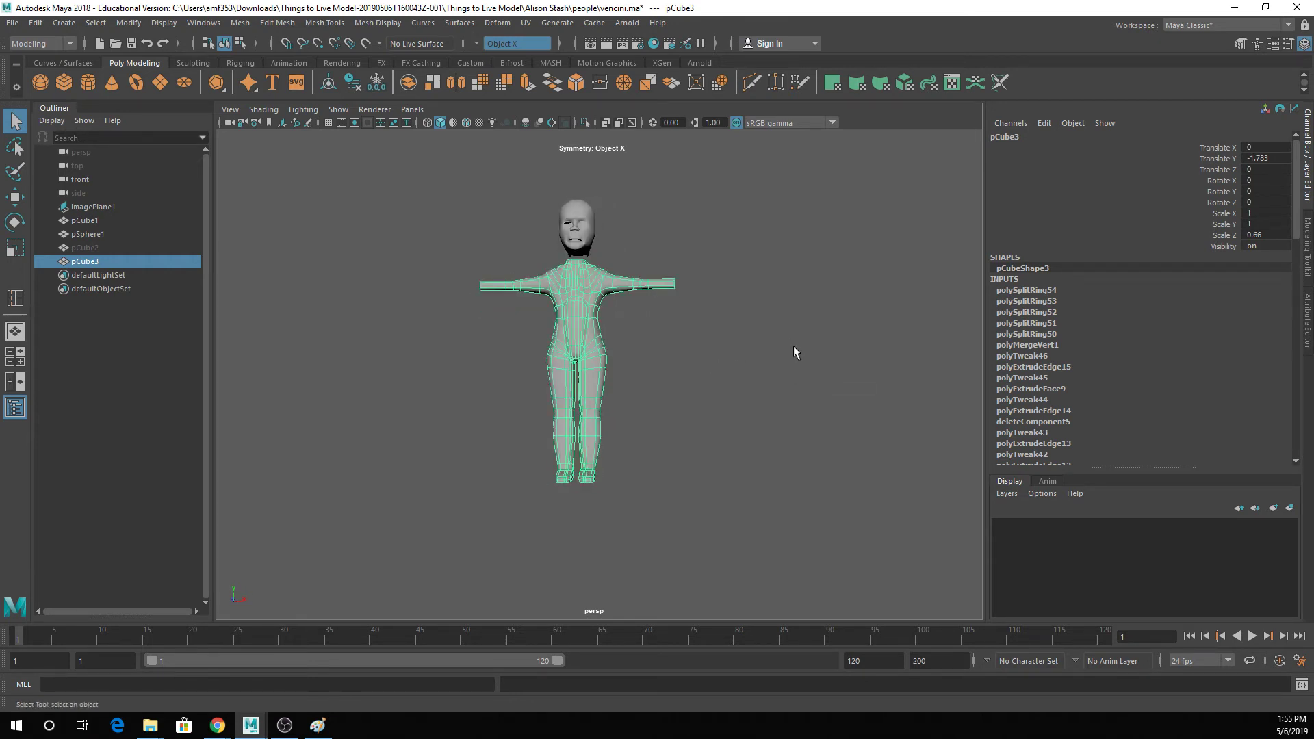
key(ctrl+s)
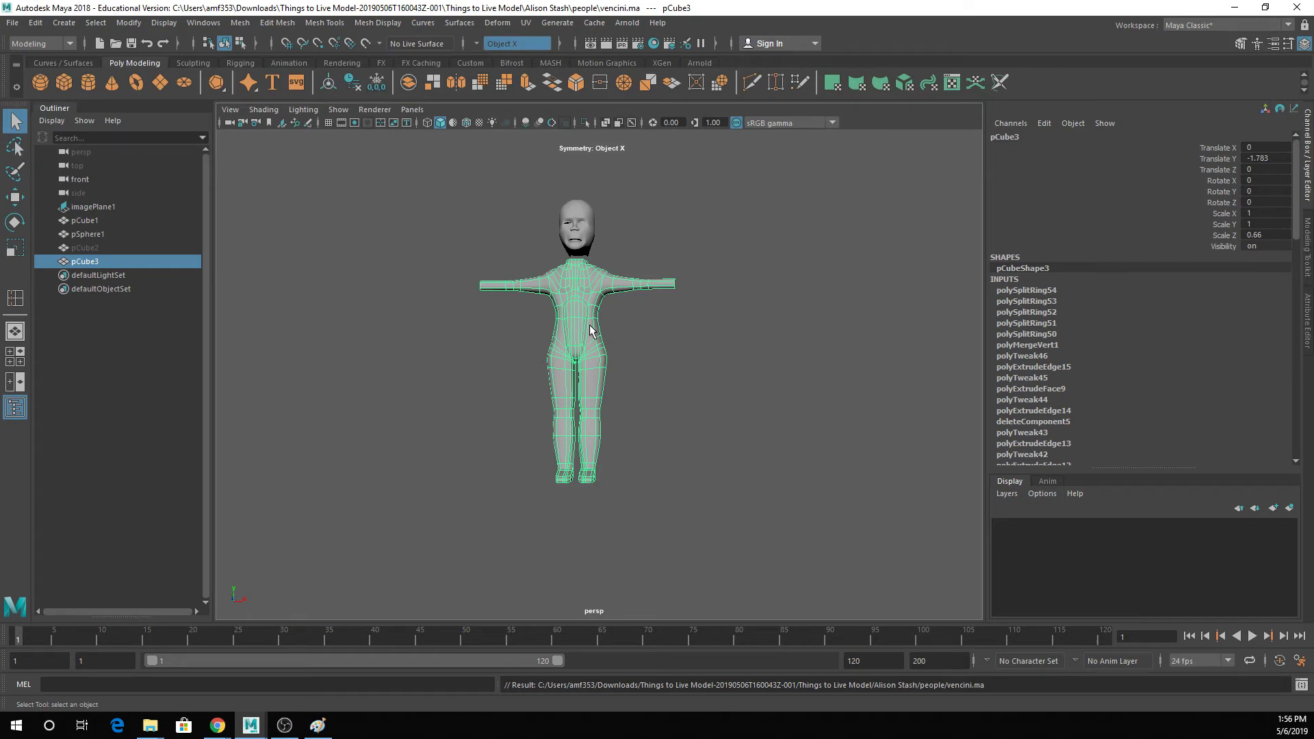
- Move the body mesh's pivot point up to the neck
key(r)
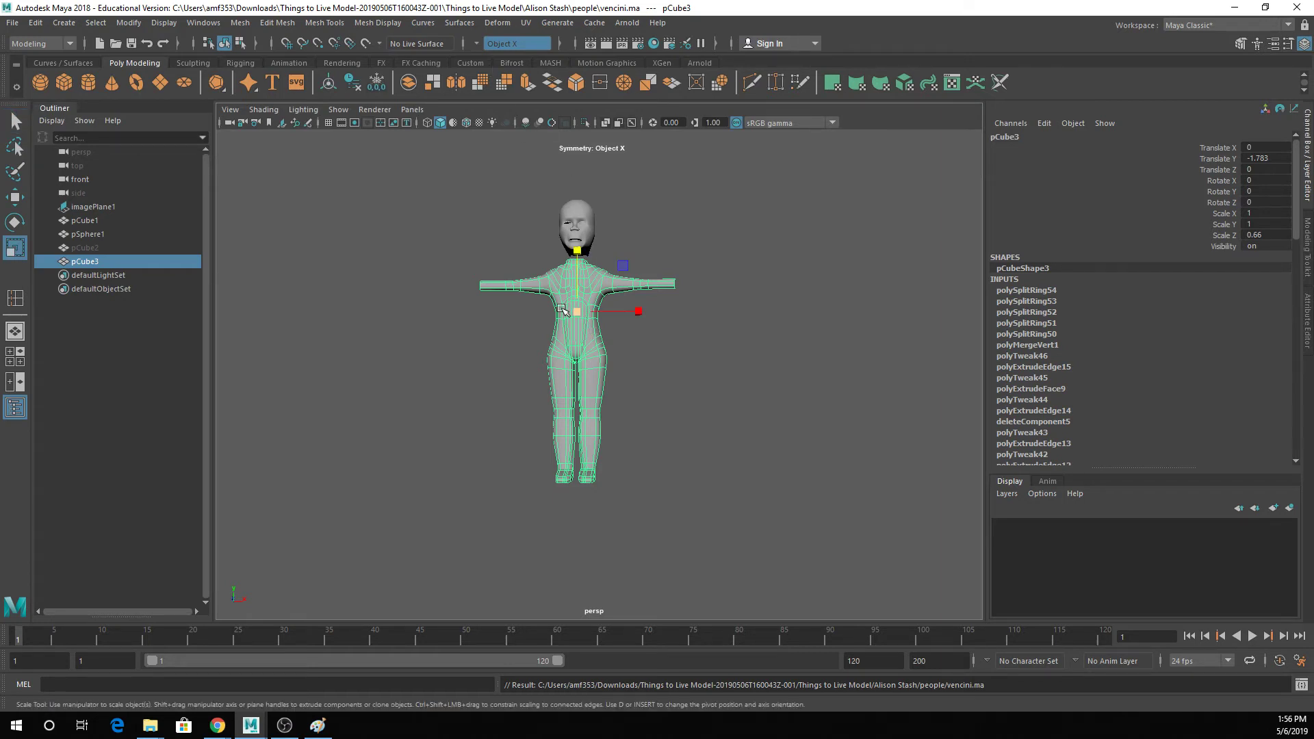
key(d)
drag(579, 262, 582, 208)
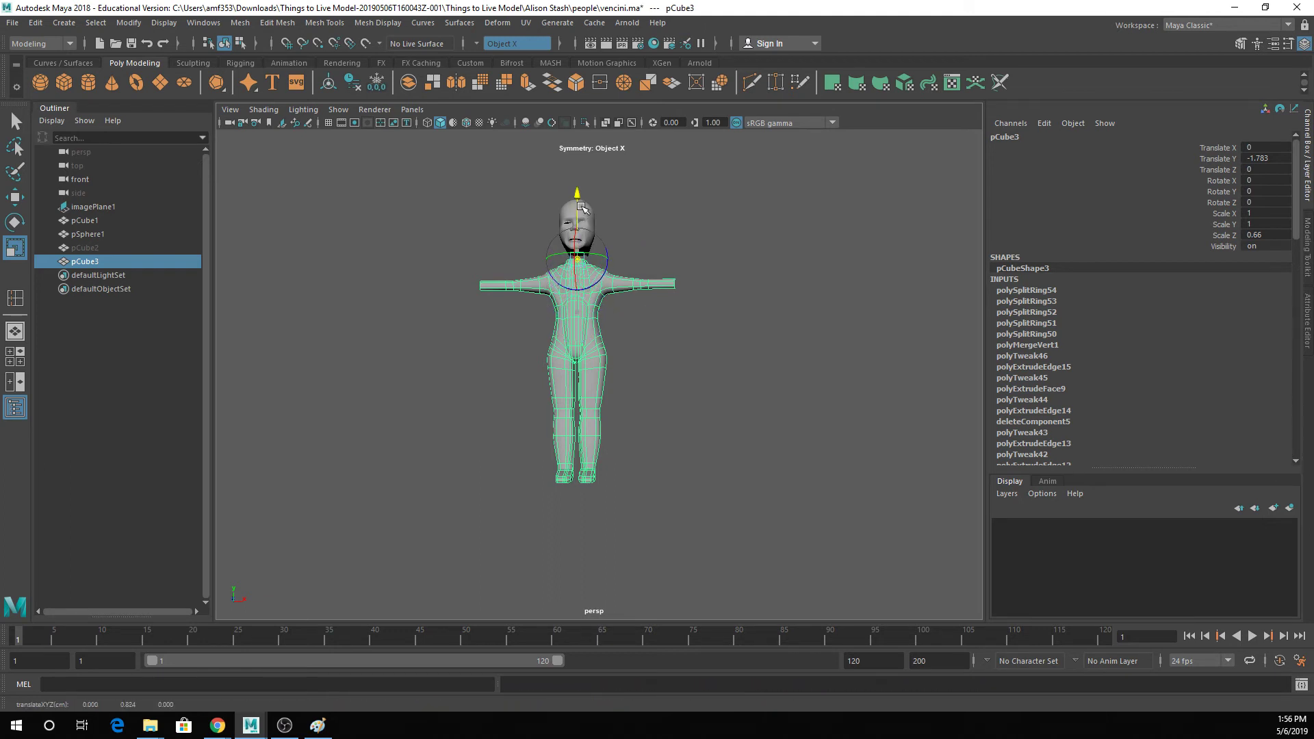
key(d)
click(517, 44)
- Turn symmetry off, scale the body to X/Y 1.239 and Z 0.818 to fit the head, then save
click(507, 41)
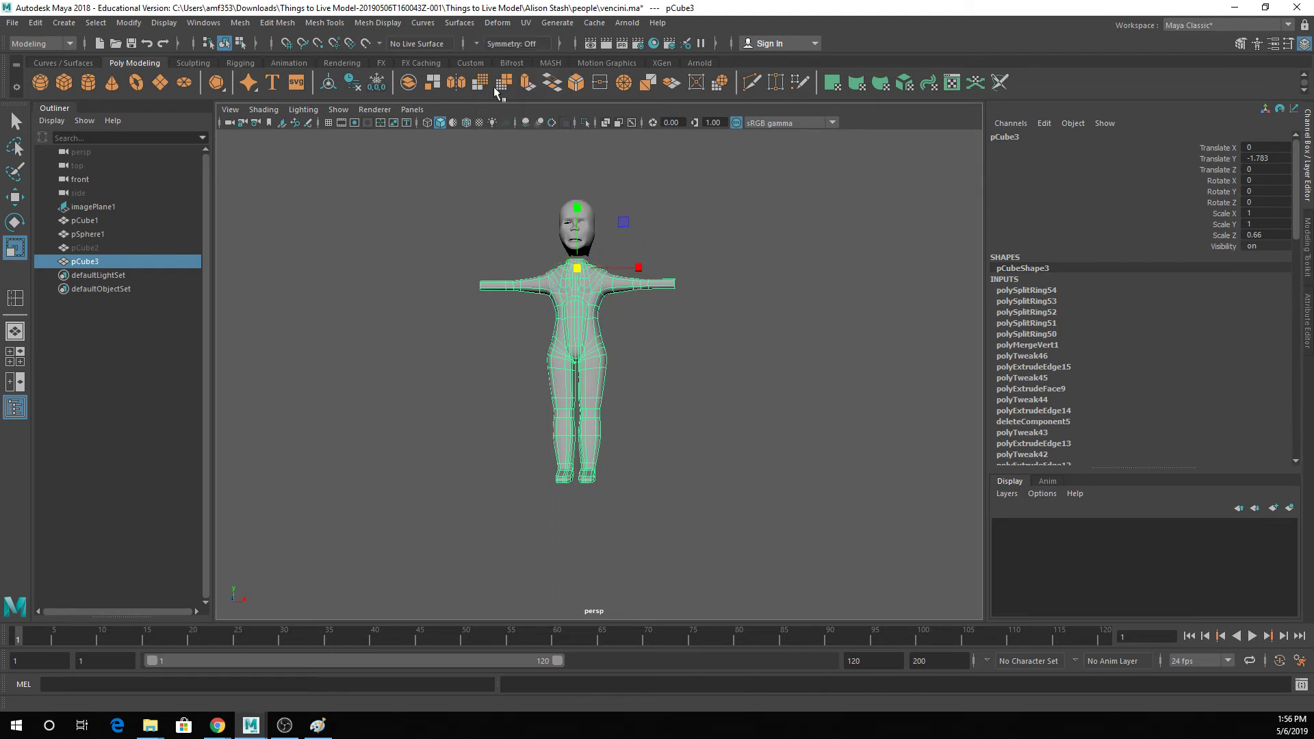
drag(577, 268, 626, 271)
mouse_move(637, 322)
alt+mouse_down()
mouse_move(677, 328)
mouse_move(641, 304)
alt+mouse_up()
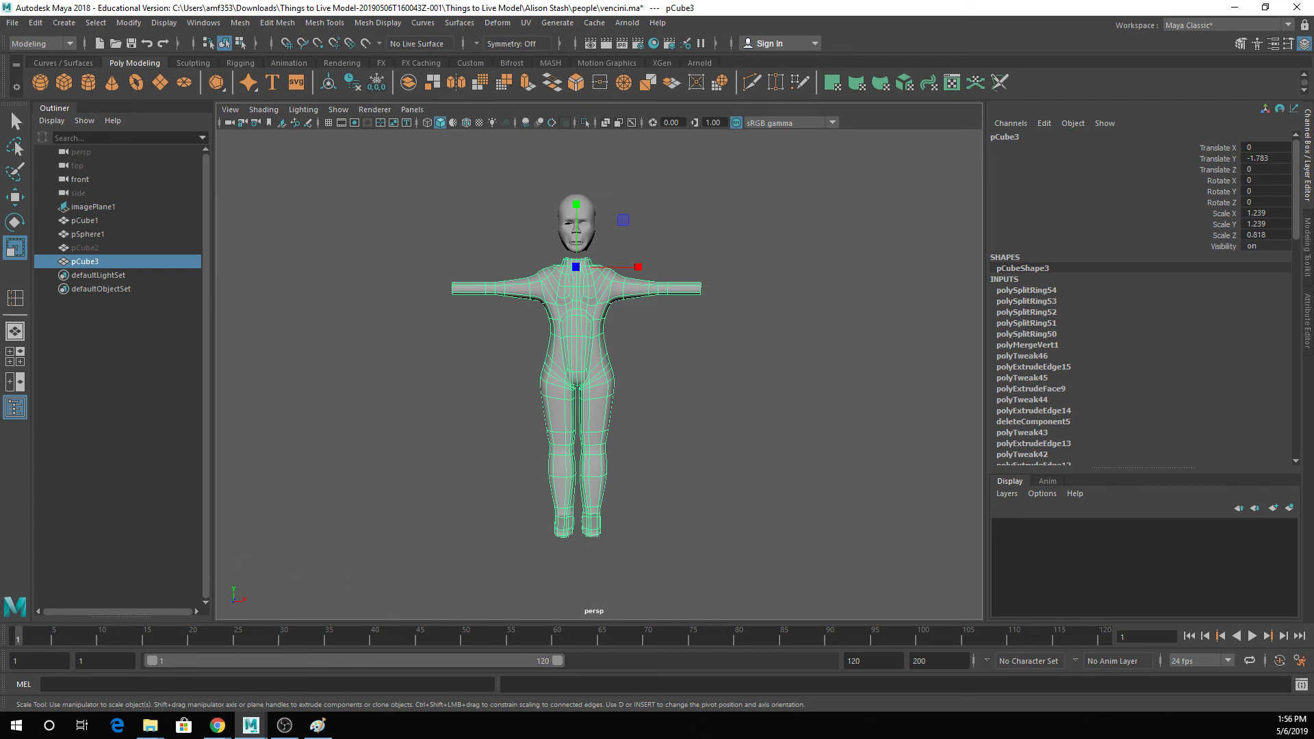
click(490, 471)
key(ctrl+s)
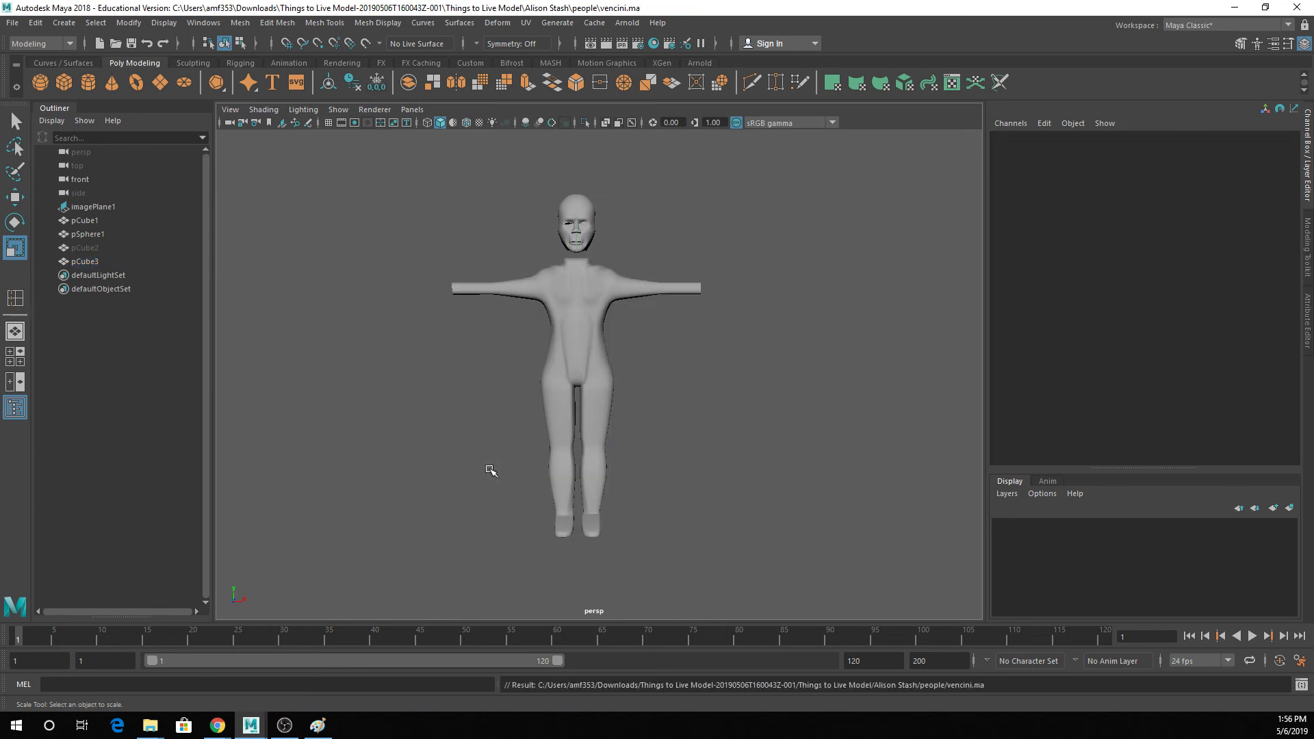